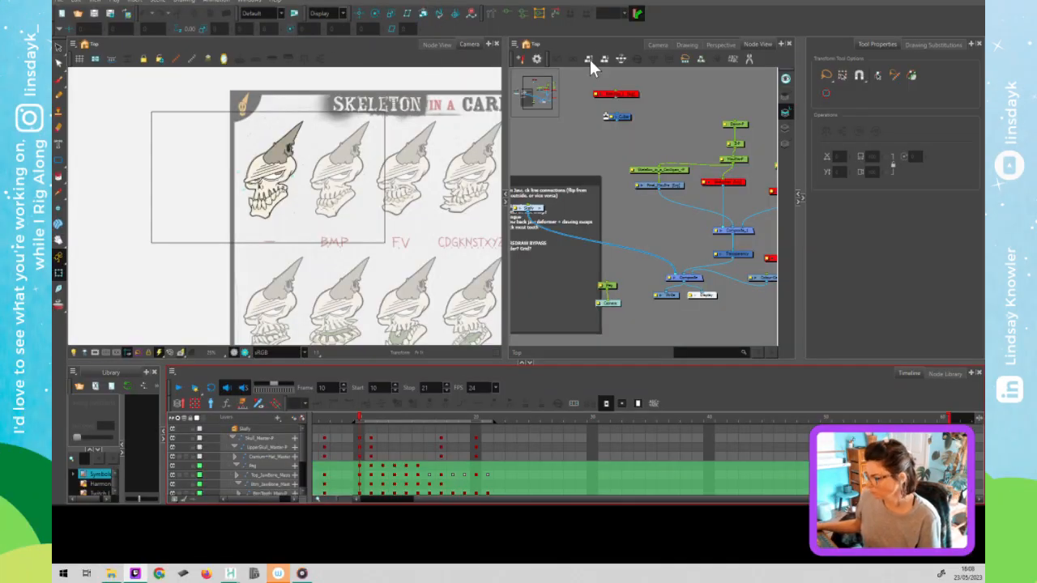
# Extend the application window down to the taskbar to make the camera, node and timeline areas taller.
pyautogui.click(580, 46)
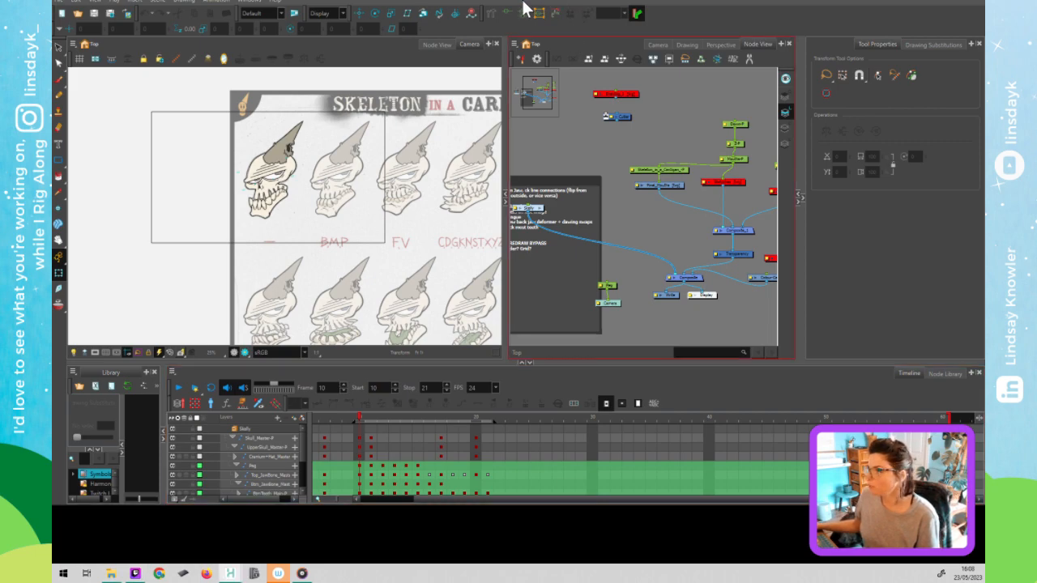
pyautogui.click(981, 440)
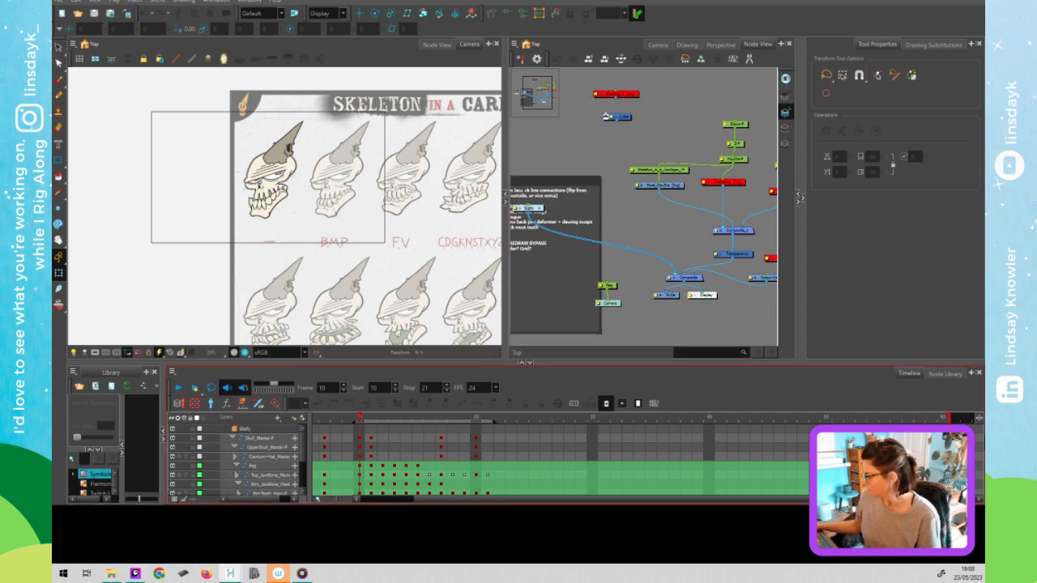
pyautogui.click(143, 499)
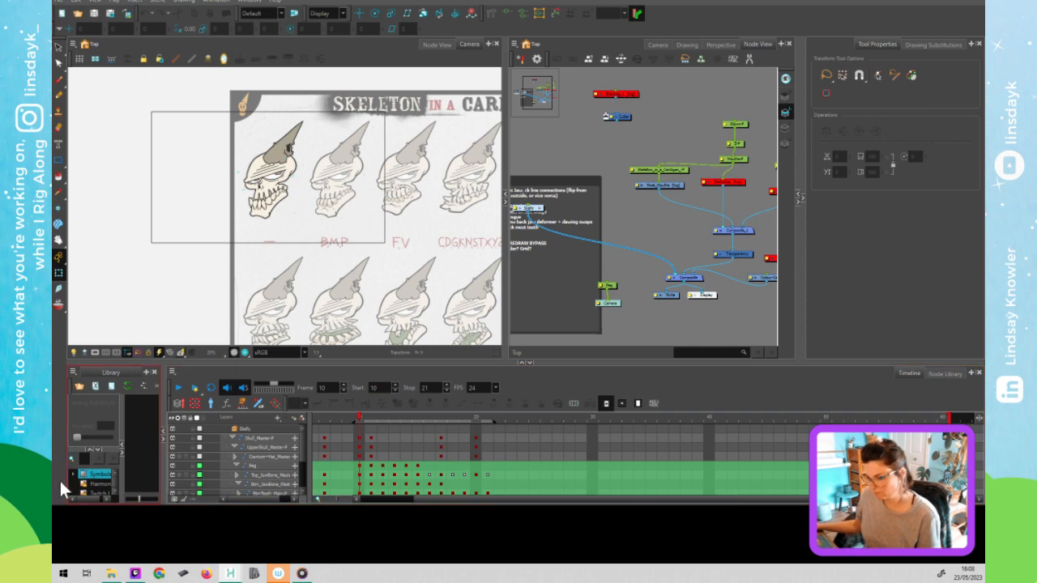
pyautogui.moveTo(98, 506); pyautogui.dragTo(99, 562)
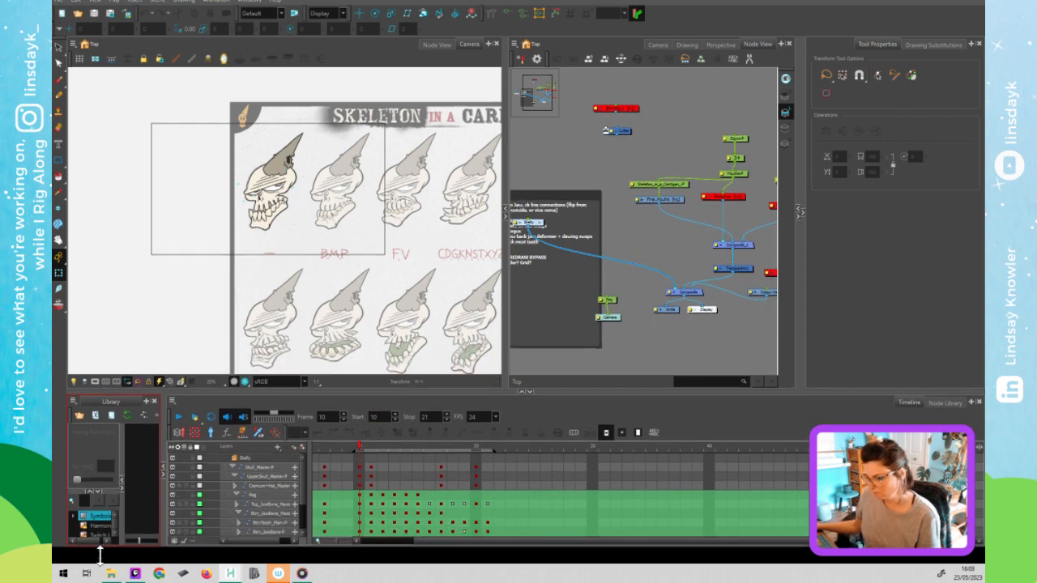
pyautogui.click(615, 156)
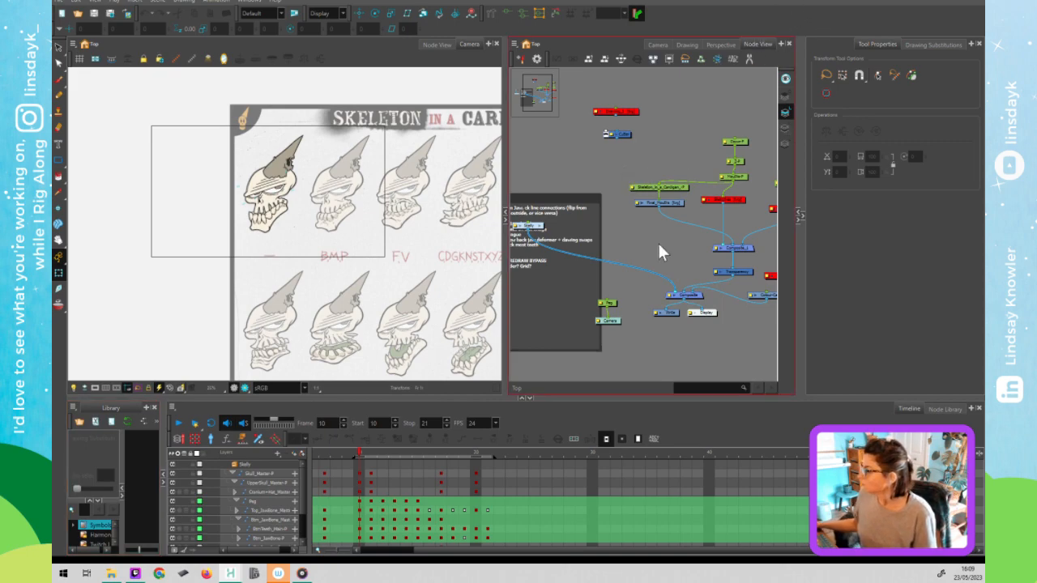
# Scrub to frame 16 and examine the rigged EE mouth shape against the mouth chart up close.
pyautogui.click(311, 330)
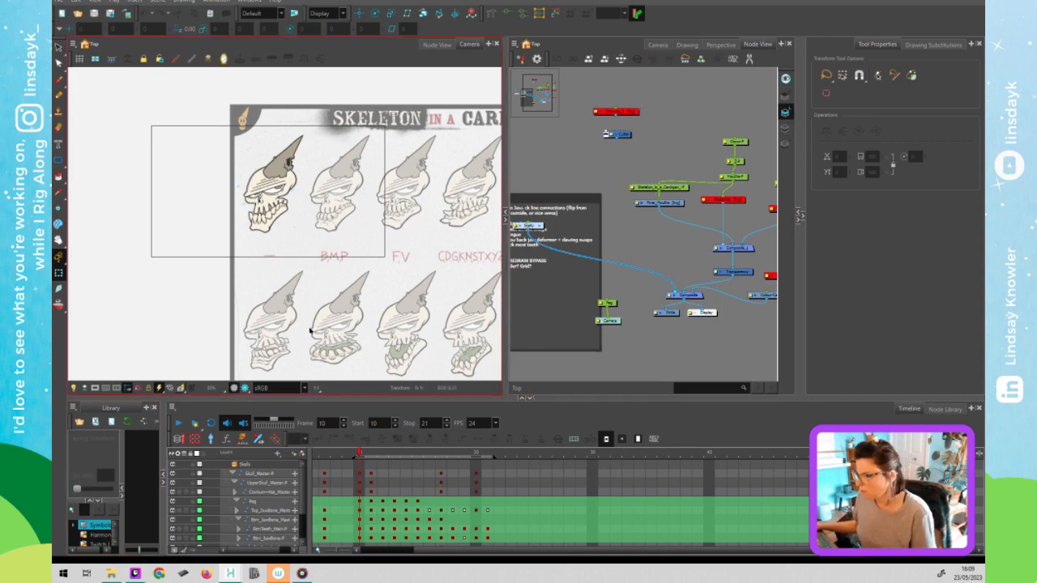
pyautogui.scroll(-3, 311, 328)
pyautogui.click(376, 450)
pyautogui.moveTo(377, 451)
pyautogui.mouseDown()
pyautogui.moveTo(363, 456)
pyautogui.moveTo(431, 453)
pyautogui.mouseUp()
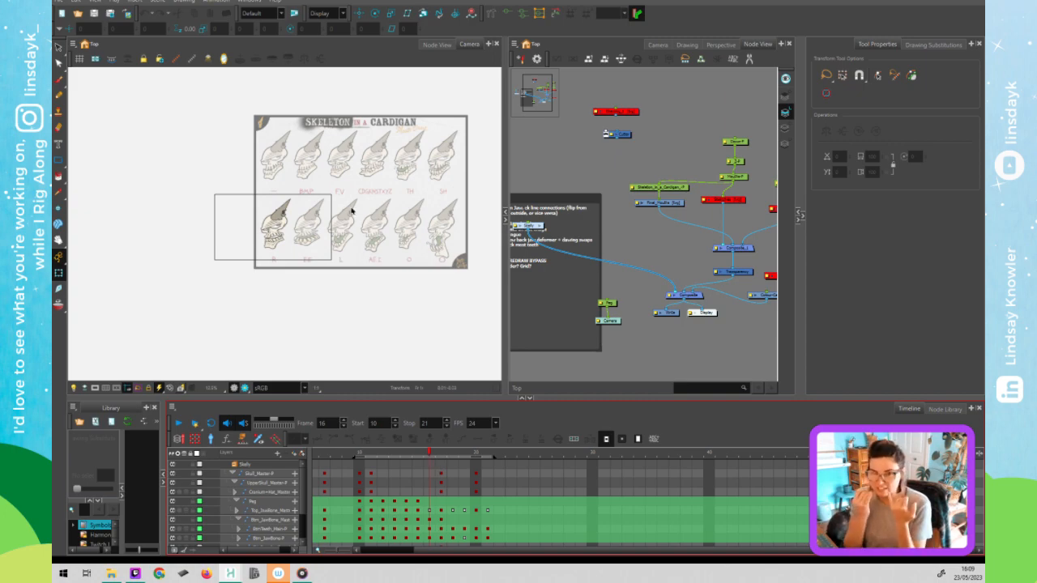
pyautogui.click(288, 196)
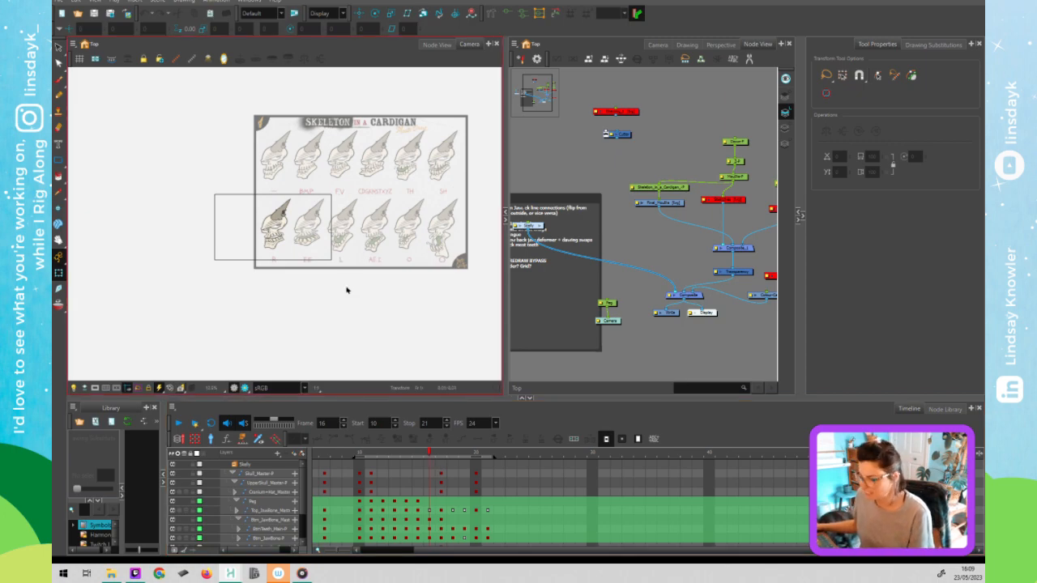
pyautogui.scroll(8, 280, 229)
pyautogui.moveTo(280, 229); pyautogui.dragTo(185, 210)
pyautogui.moveTo(304, 236); pyautogui.dragTo(275, 226)
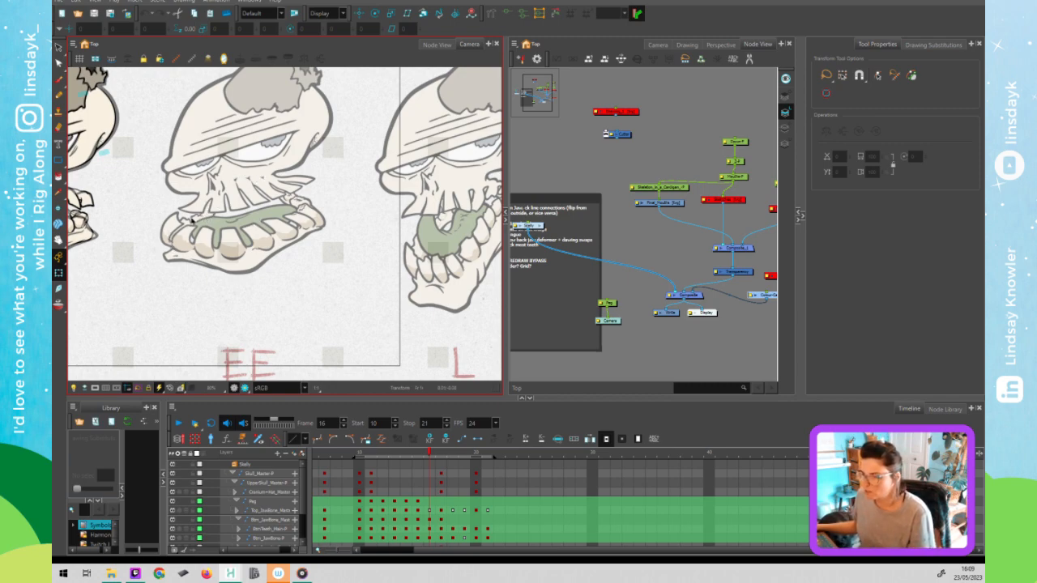
# Check the rigged mouth shapes from frame 17 onward, including AEI at frame 18, and return to frame 10.
pyautogui.click(443, 451)
pyautogui.click(451, 452)
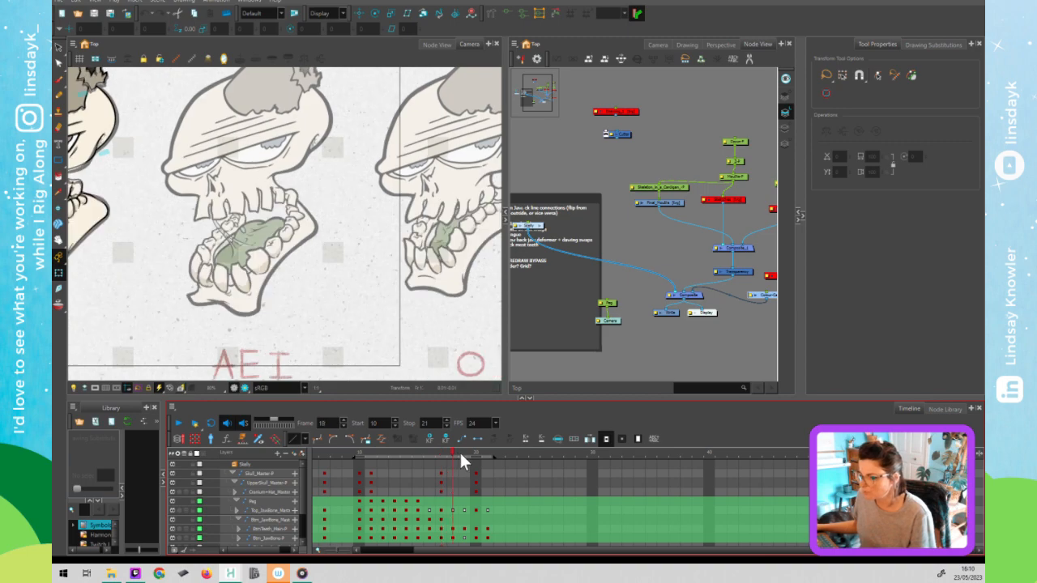
pyautogui.click(214, 229)
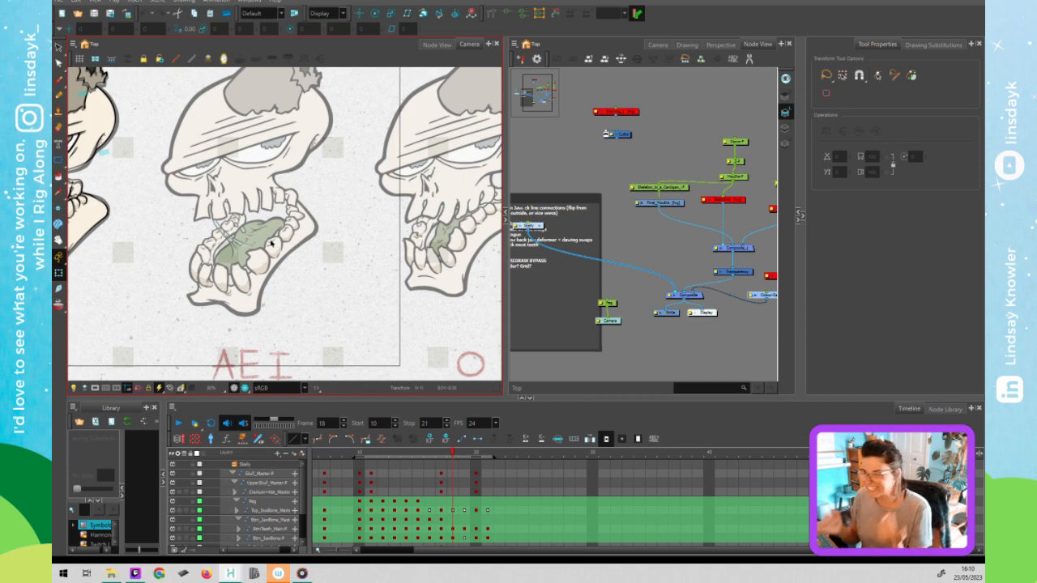
pyautogui.click(460, 449)
pyautogui.moveTo(474, 450); pyautogui.dragTo(358, 454)
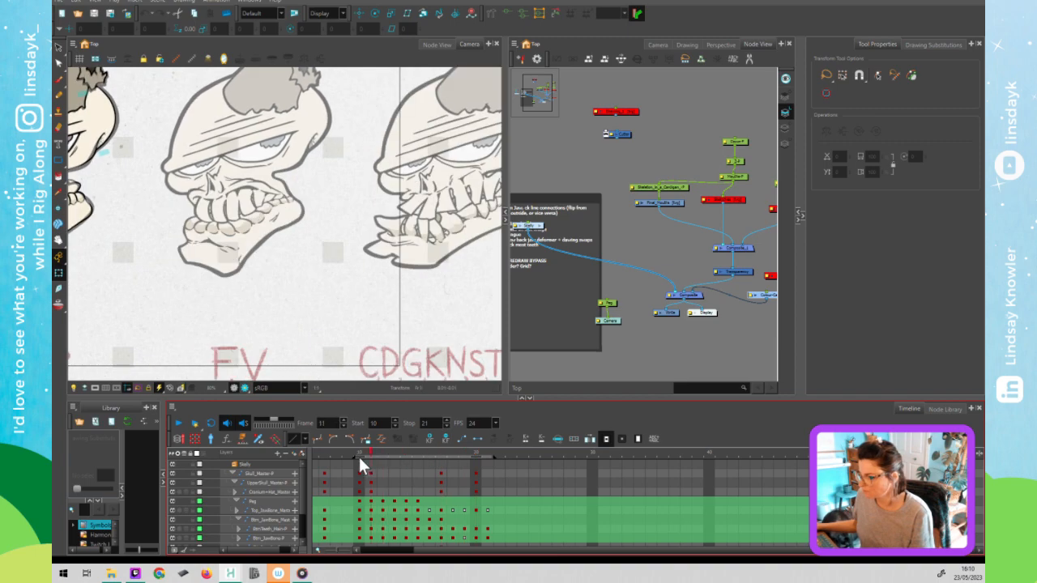
pyautogui.scroll(-2, 274, 302)
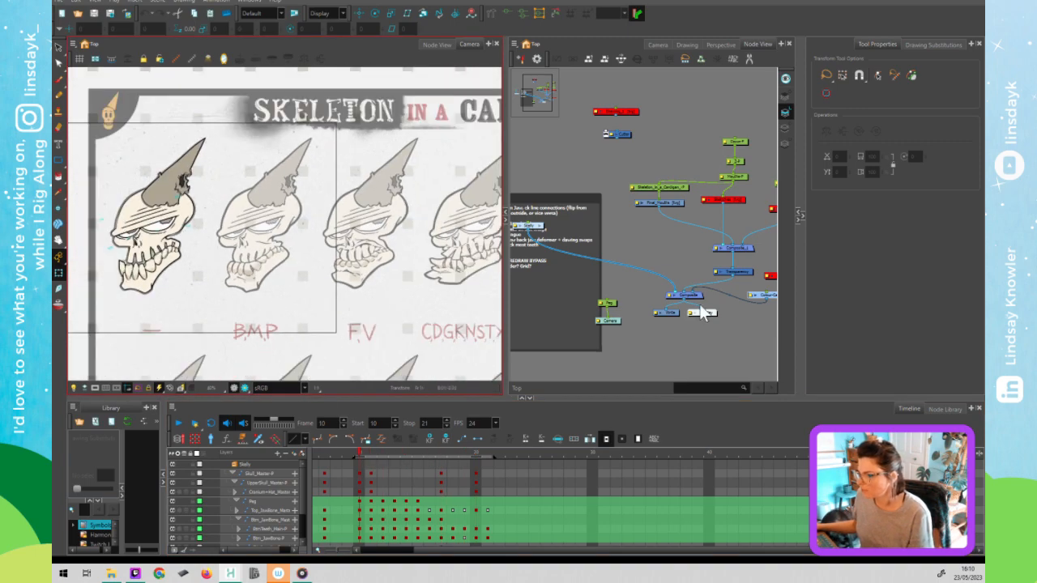
# Shorten the jaw notes backdrop slightly and move it upward so the Skelly group node covers less of its text.
pyautogui.click(632, 245)
pyautogui.moveTo(686, 247); pyautogui.dragTo(739, 247)
pyautogui.scroll(2, 627, 240)
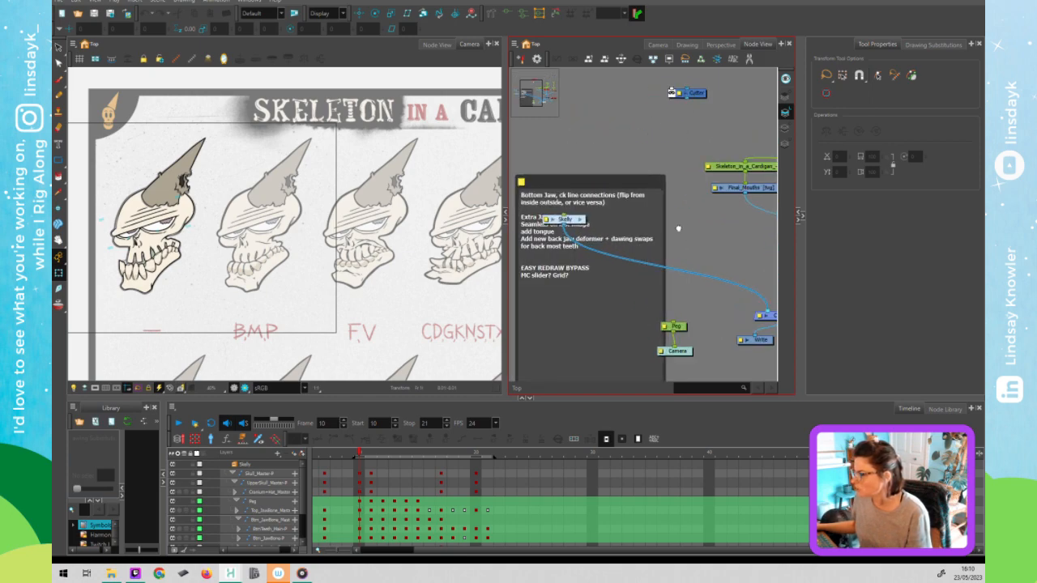
pyautogui.moveTo(678, 229); pyautogui.dragTo(737, 213)
pyautogui.click(681, 183)
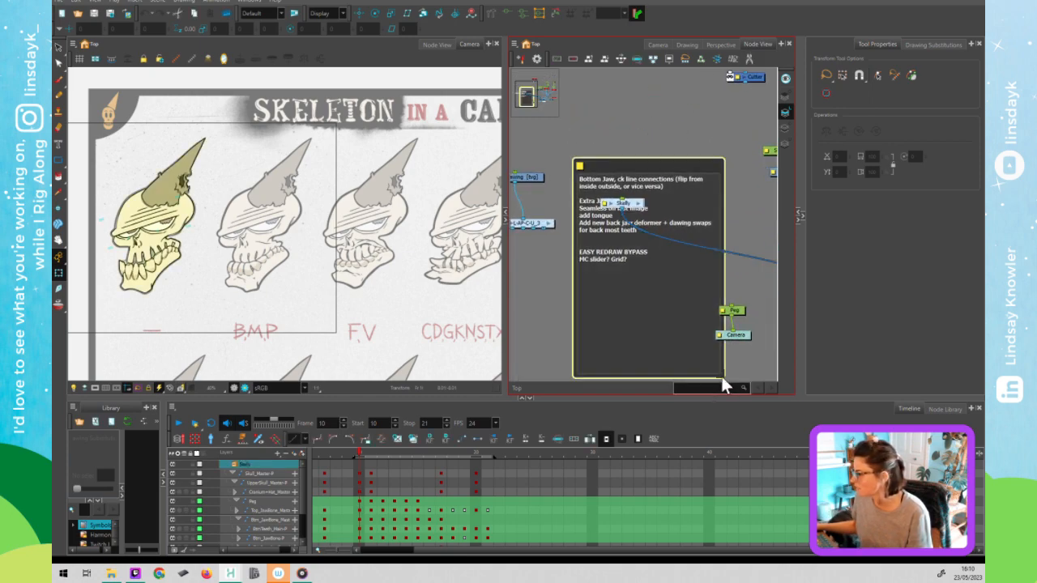
pyautogui.moveTo(719, 375)
pyautogui.mouseDown()
pyautogui.moveTo(730, 371)
pyautogui.moveTo(720, 370)
pyautogui.mouseUp()
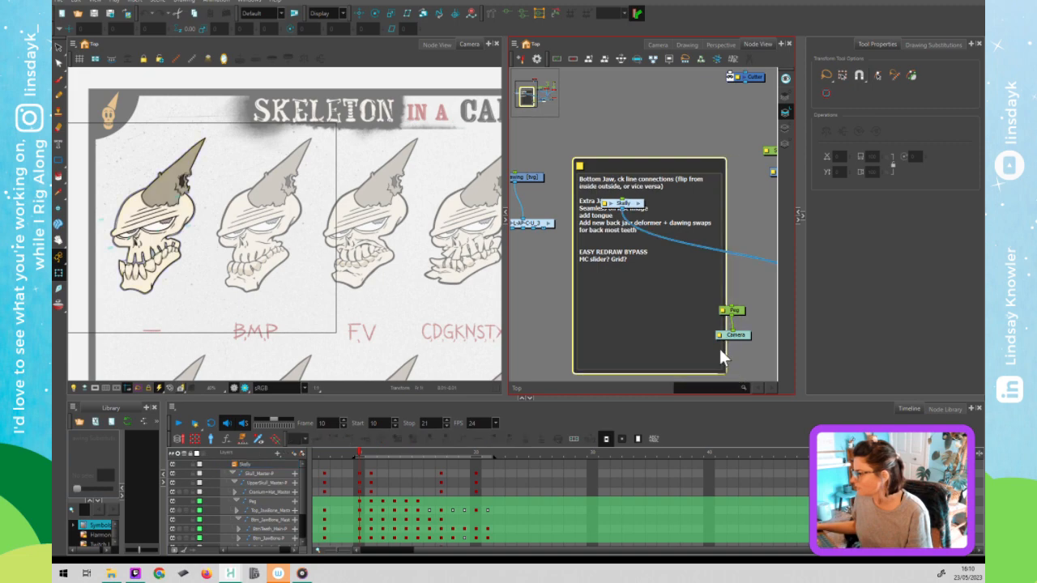
pyautogui.moveTo(695, 165); pyautogui.dragTo(675, 107)
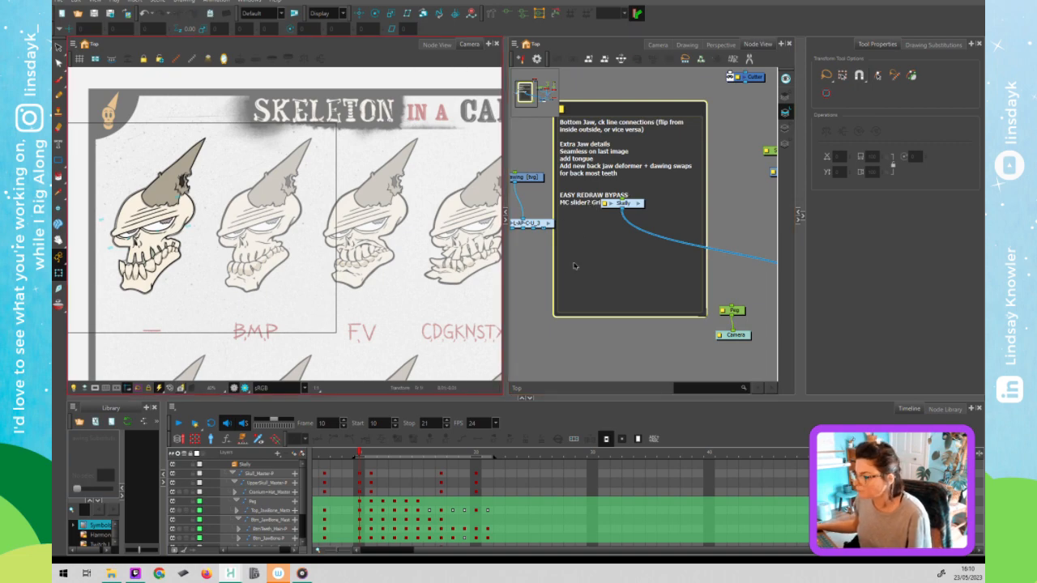
pyautogui.click(600, 274)
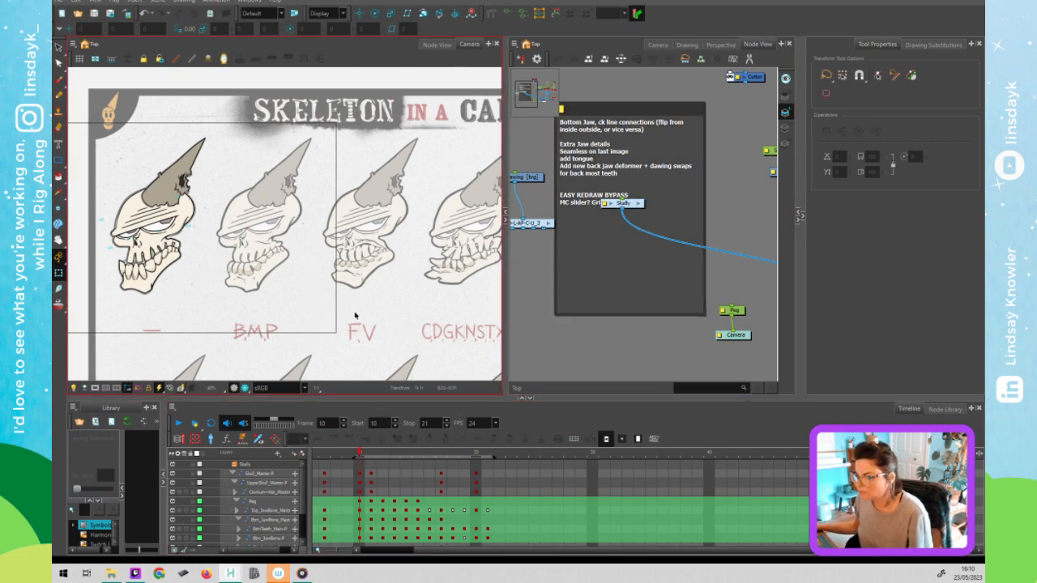
# Enter the Skelly group and widen the node view by narrowing the camera view.
pyautogui.scroll(1, 148, 259)
pyautogui.scroll(2, 148, 260)
pyautogui.moveTo(241, 257); pyautogui.dragTo(419, 246)
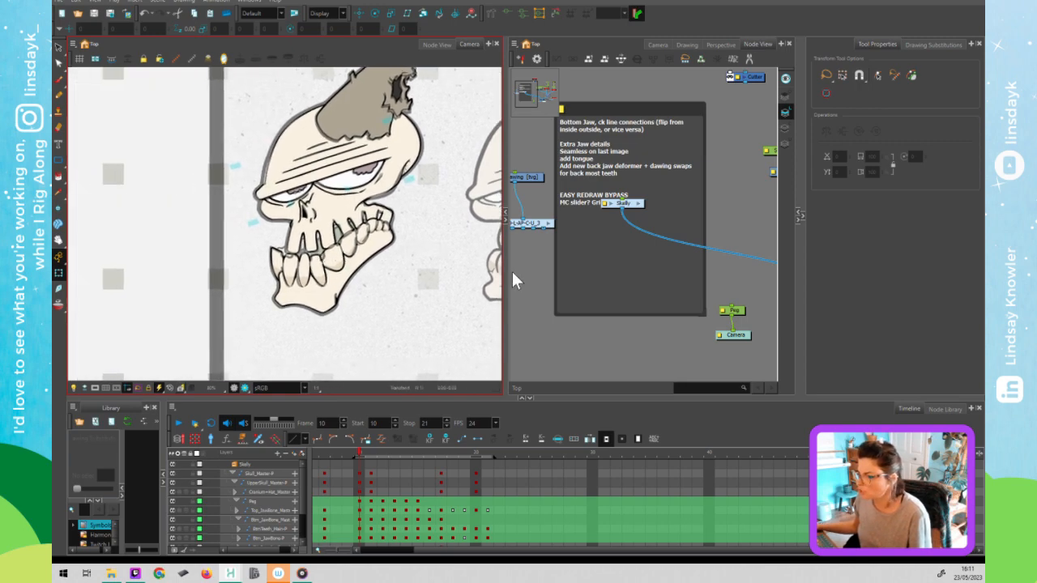
pyautogui.click(671, 261)
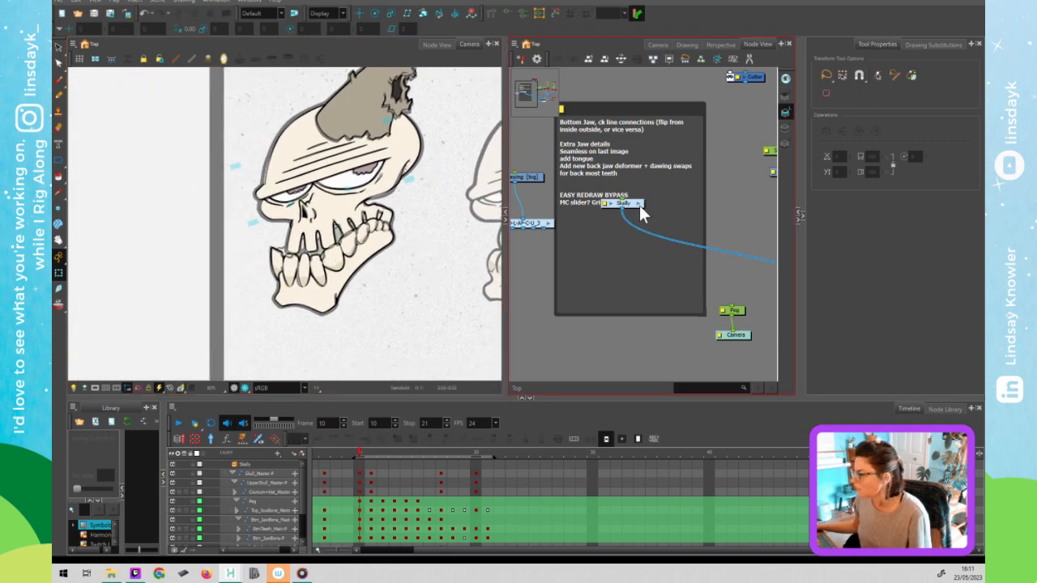
pyautogui.click(637, 202)
pyautogui.moveTo(504, 259); pyautogui.dragTo(334, 267)
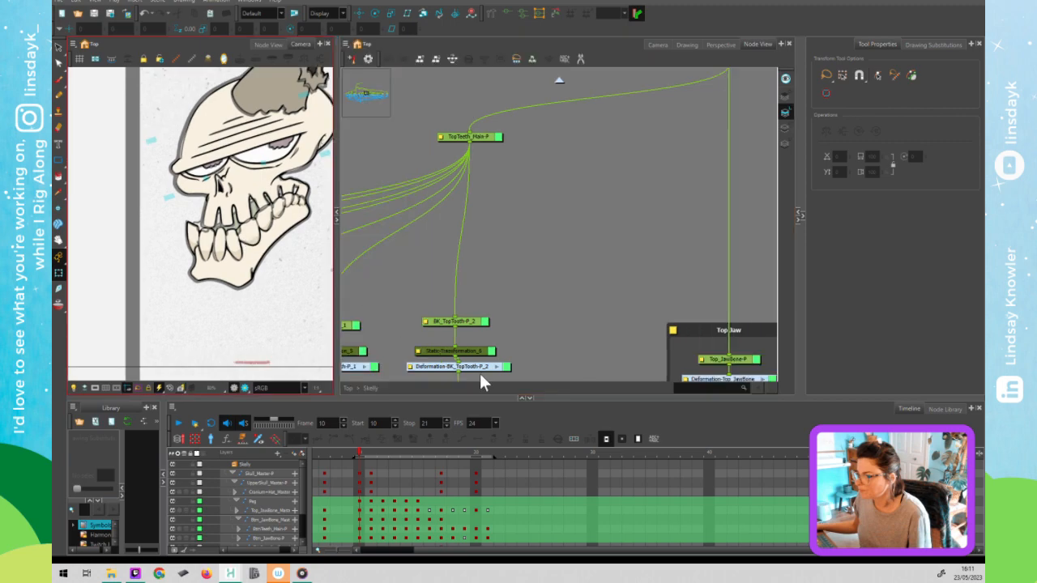
# Go to frame 1 and leave the Skelly group for the top-level node network.
pyautogui.click(322, 449)
pyautogui.scroll(-2, 203, 252)
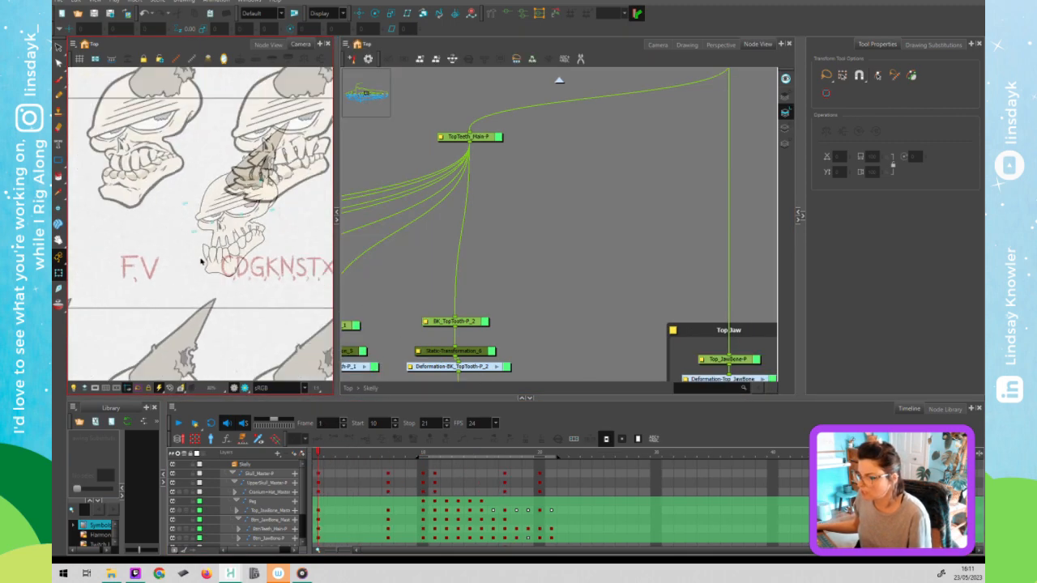
pyautogui.moveTo(266, 271); pyautogui.dragTo(224, 272)
pyautogui.scroll(-1, 224, 272)
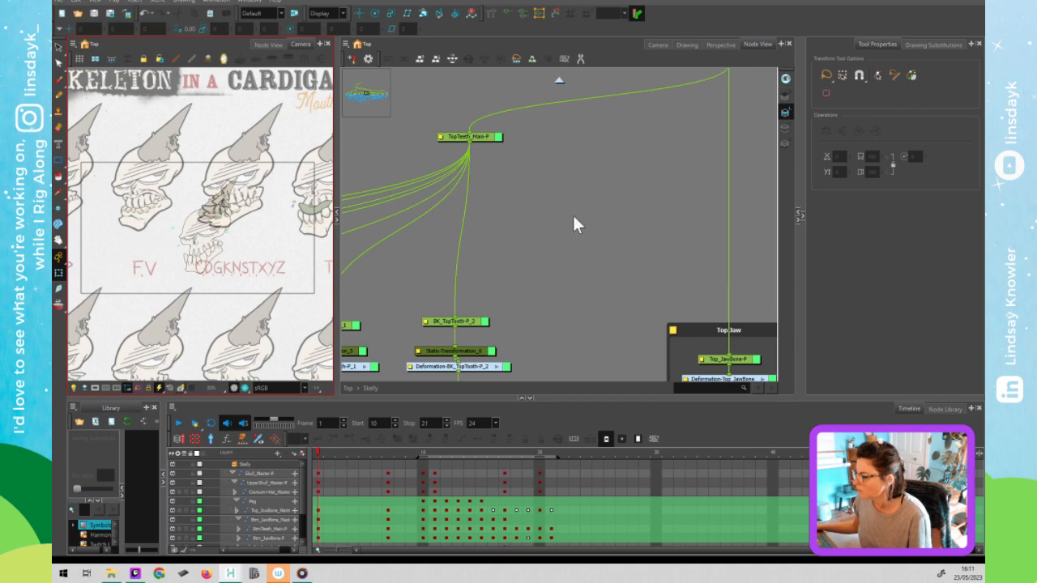
pyautogui.click(559, 80)
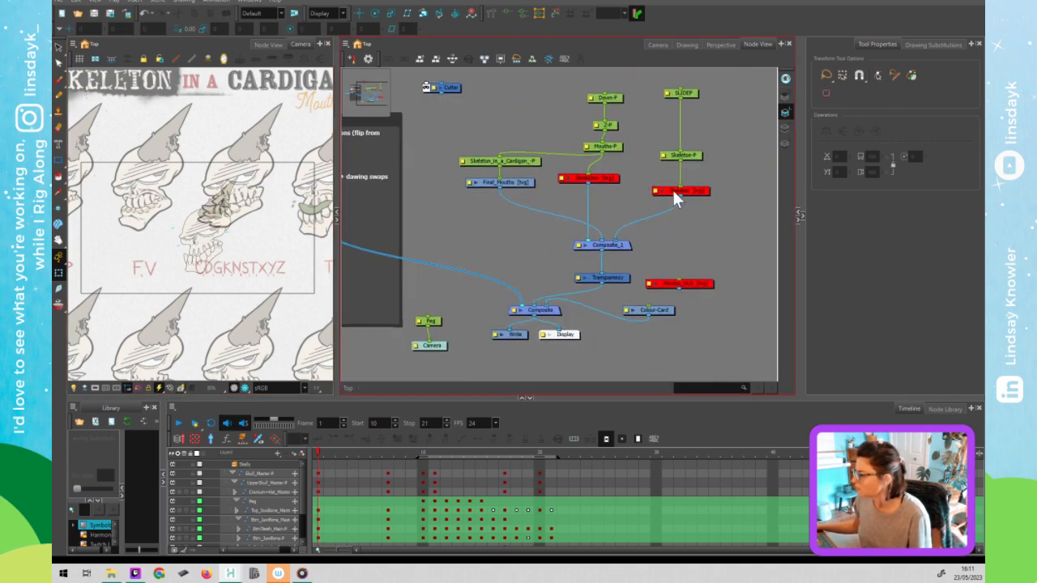
# Enable the Skeleton reference drawing and disable the Final_Mouths drawing.
pyautogui.click(700, 191)
pyautogui.press('a')
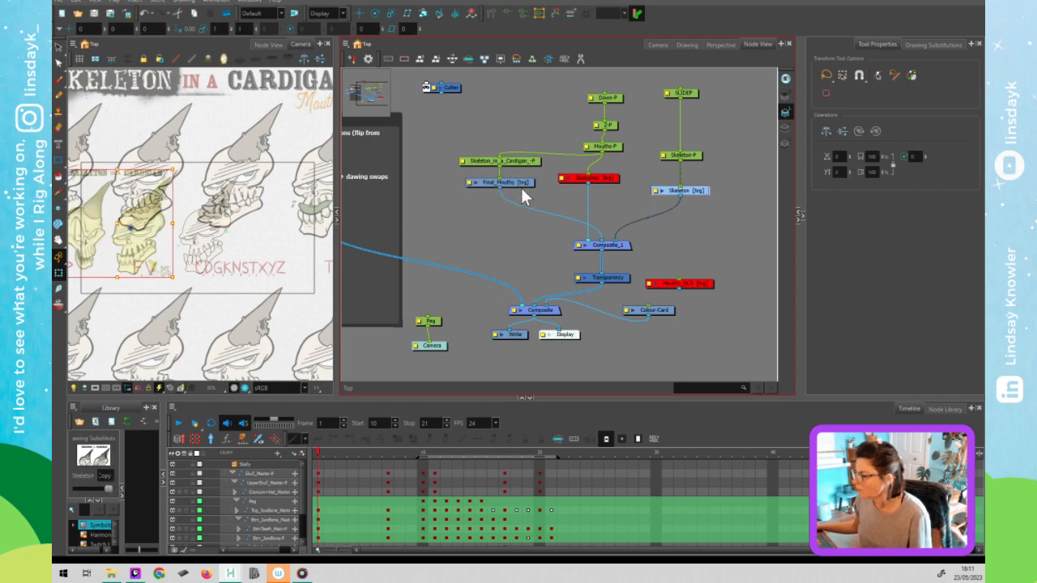
pyautogui.press('a')
pyautogui.click(201, 278)
pyautogui.moveTo(150, 294); pyautogui.dragTo(206, 271)
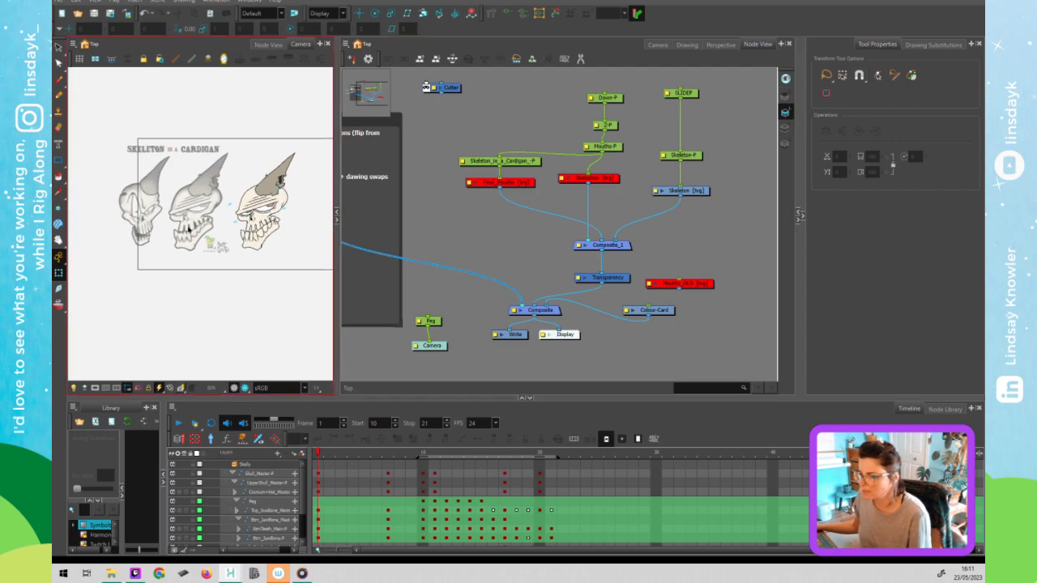
# Compare the coloured skull rig with the original grey reference skull at frame 1.
pyautogui.scroll(3, 188, 230)
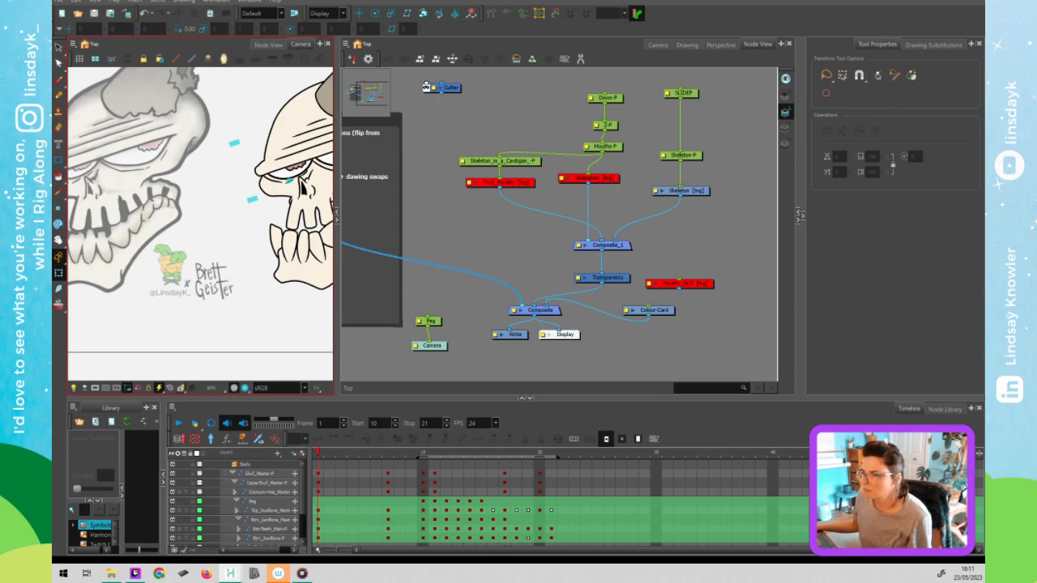
pyautogui.scroll(-2, 148, 302)
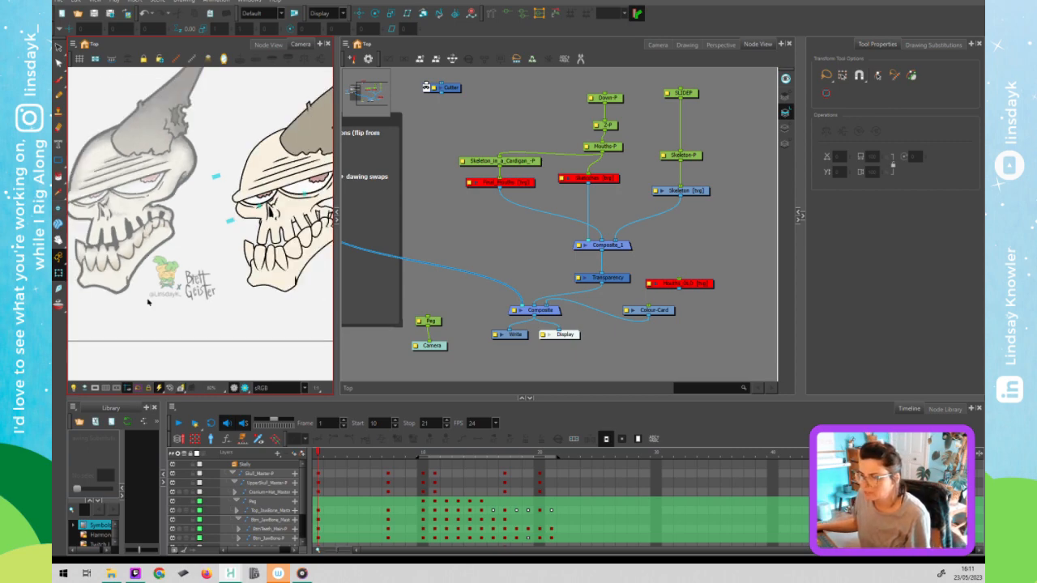
pyautogui.scroll(-1, 147, 302)
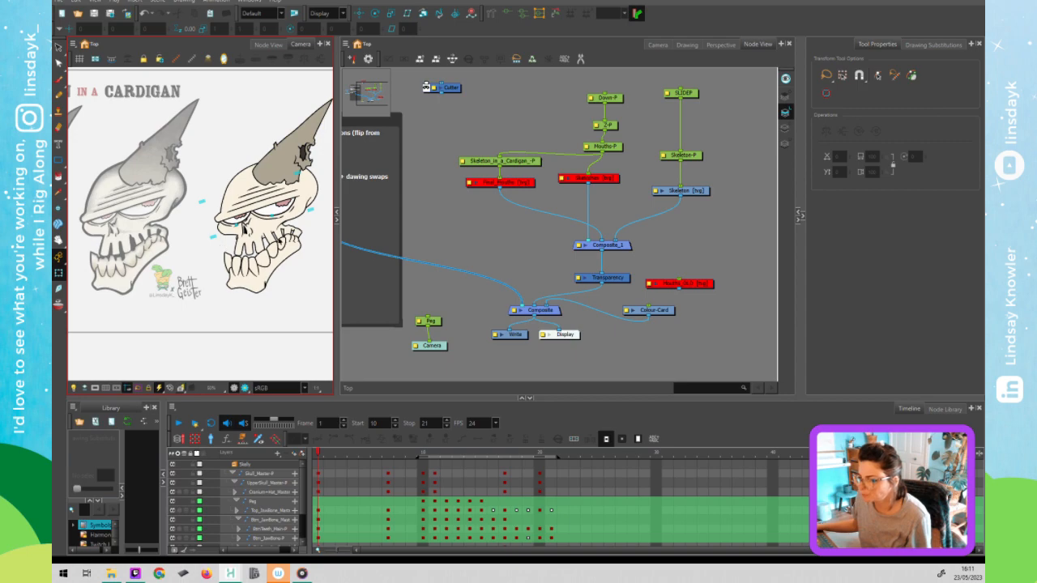
pyautogui.click(522, 259)
pyautogui.click(130, 245)
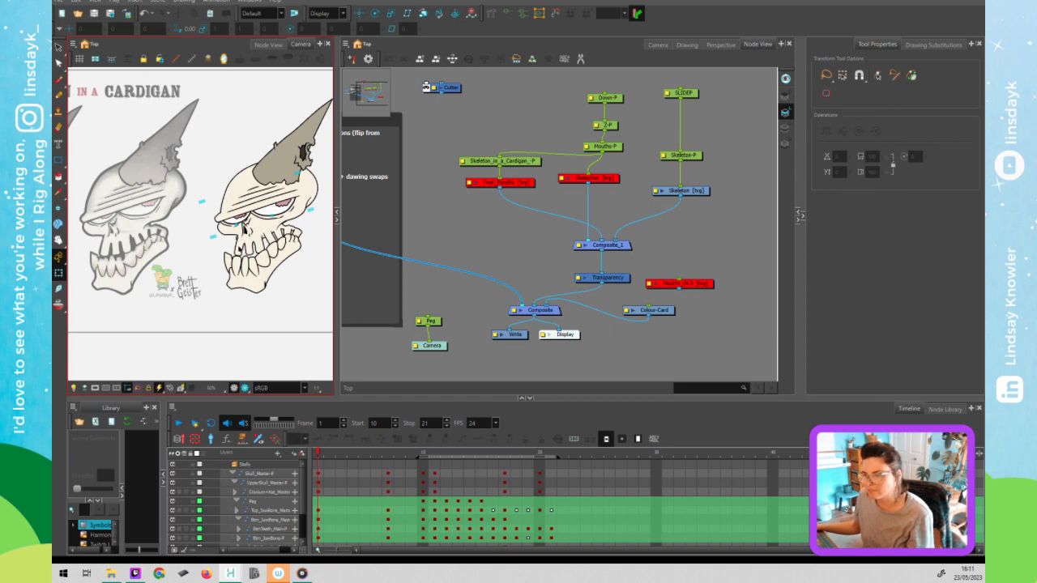
# Enable the Final_Mouths drawing again and go to frame 10 with the rigged skull in close view.
pyautogui.click(407, 241)
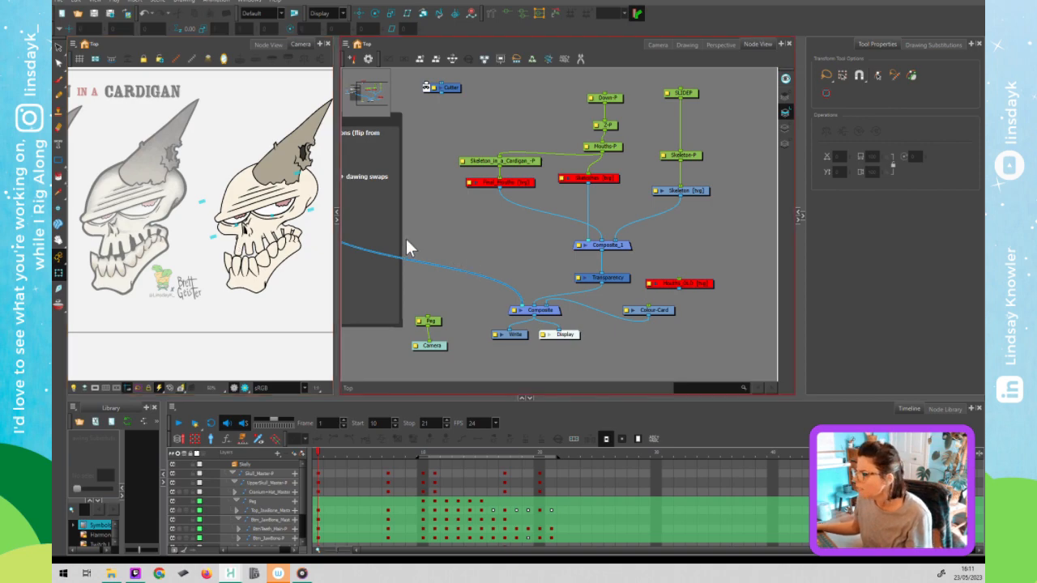
pyautogui.click(524, 186)
pyautogui.press('a')
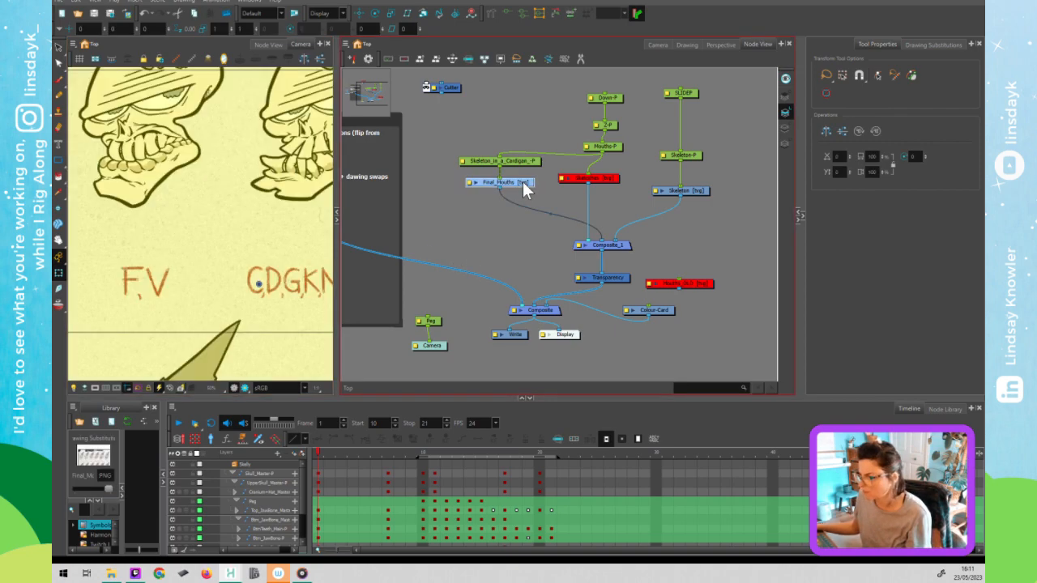
pyautogui.click(486, 217)
pyautogui.scroll(-4, 226, 220)
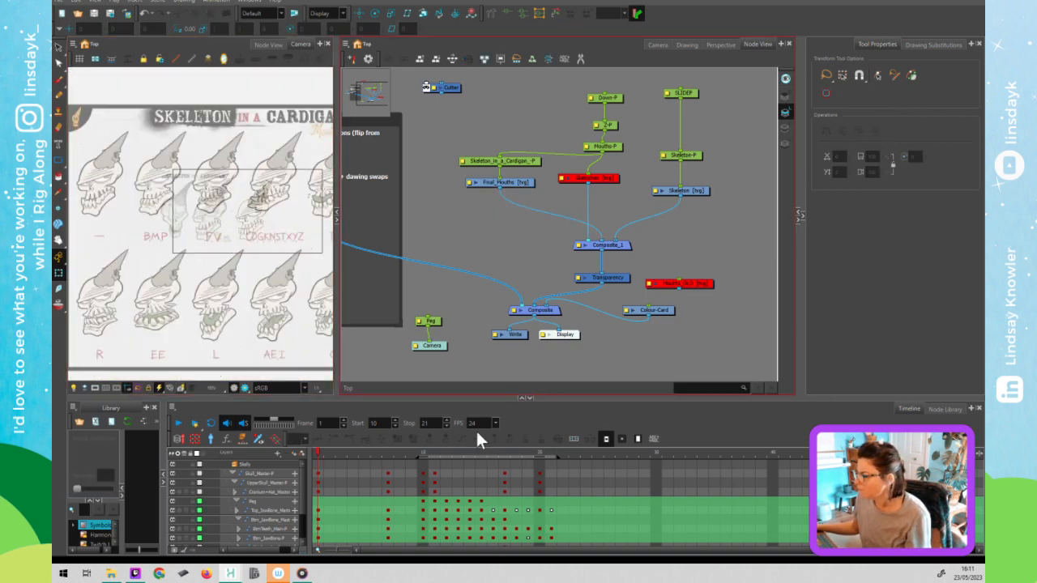
pyautogui.click(422, 454)
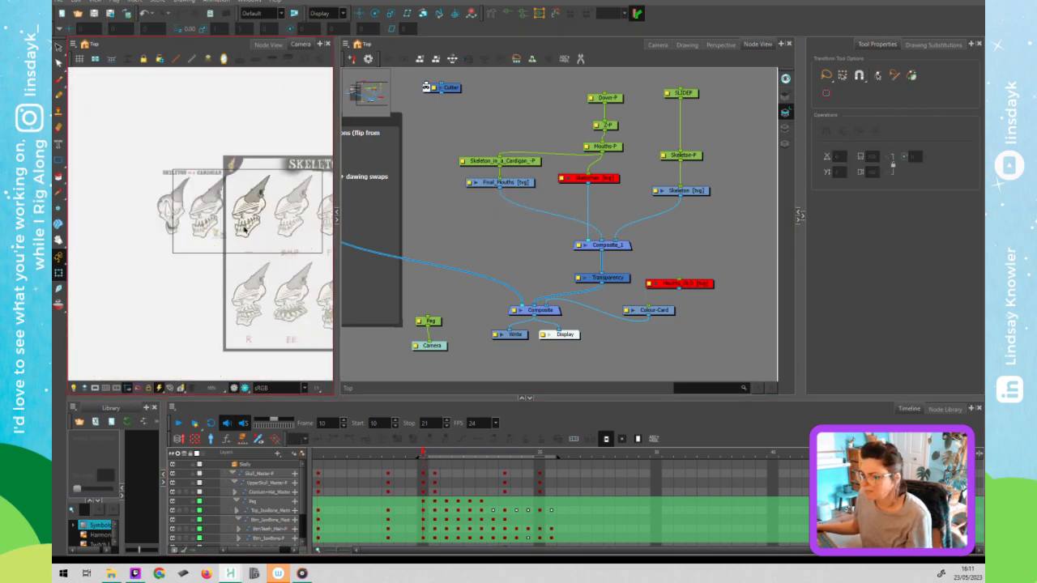
pyautogui.scroll(4, 247, 229)
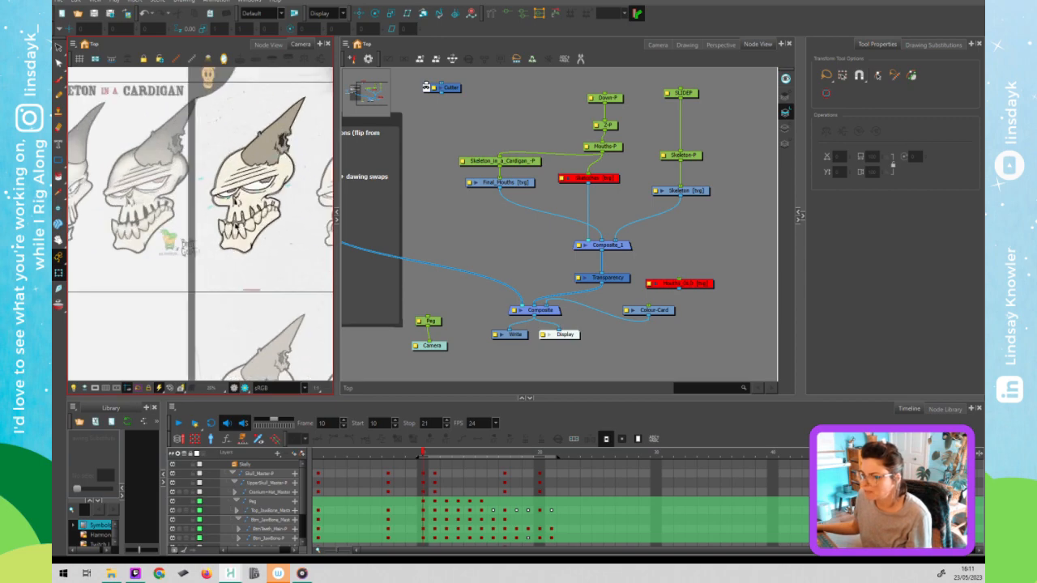
# Disable the Skeleton reference drawing so only the Final_Mouths chart remains behind the rigged skull.
pyautogui.scroll(3, 235, 201)
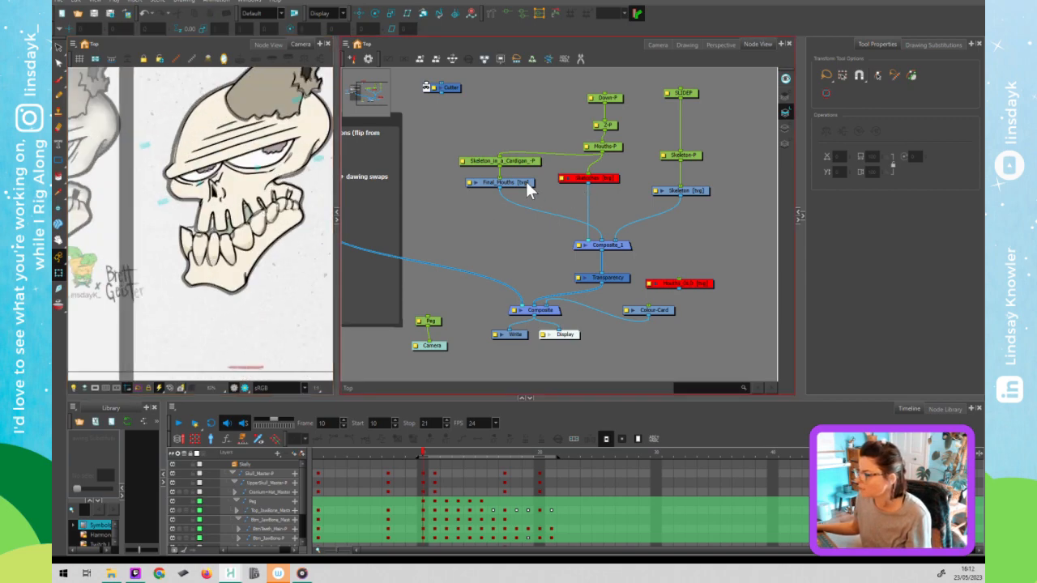
pyautogui.click(695, 193)
pyautogui.press('d')
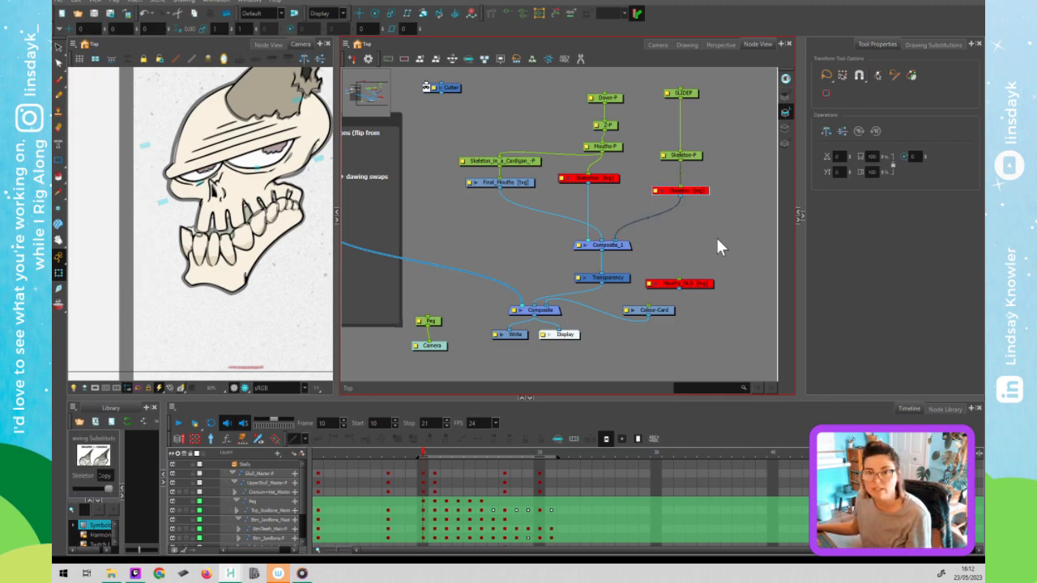
pyautogui.click(696, 225)
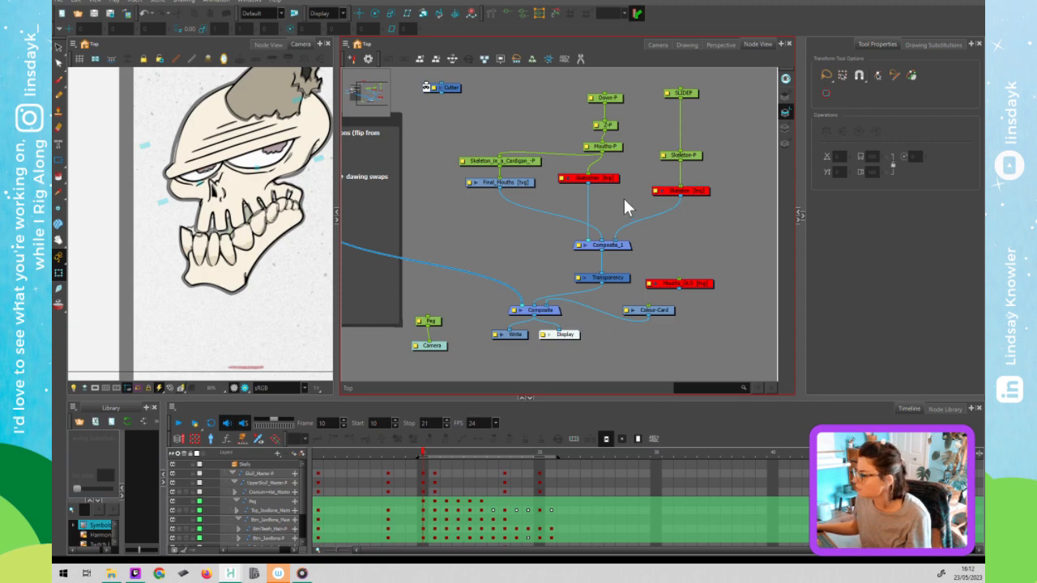
# Add a parent peg above the Skeleton_in_a_Cardigan peg, placing it between Mouths-P and that peg.
pyautogui.click(528, 183)
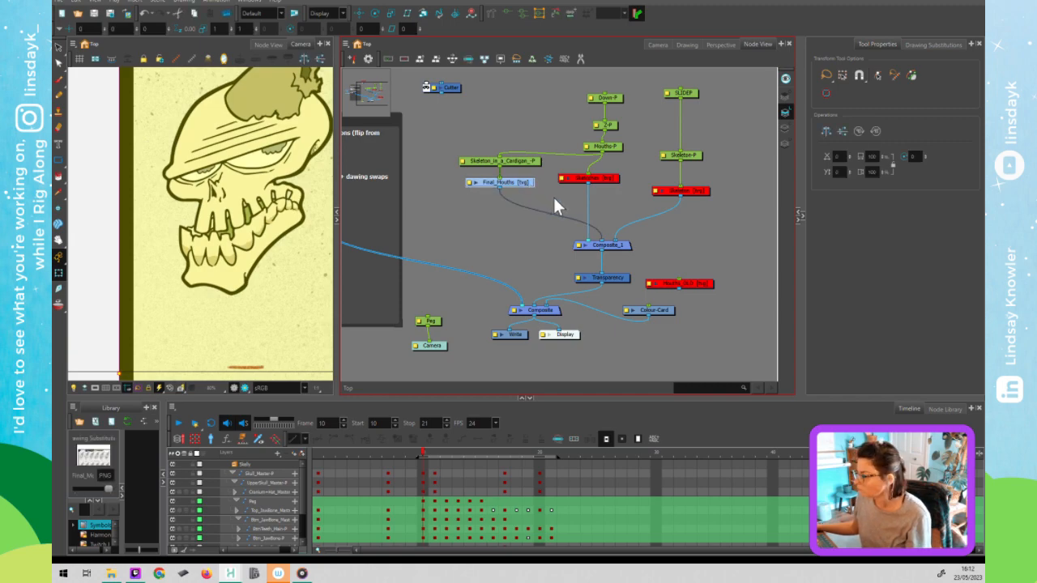
pyautogui.click(554, 199)
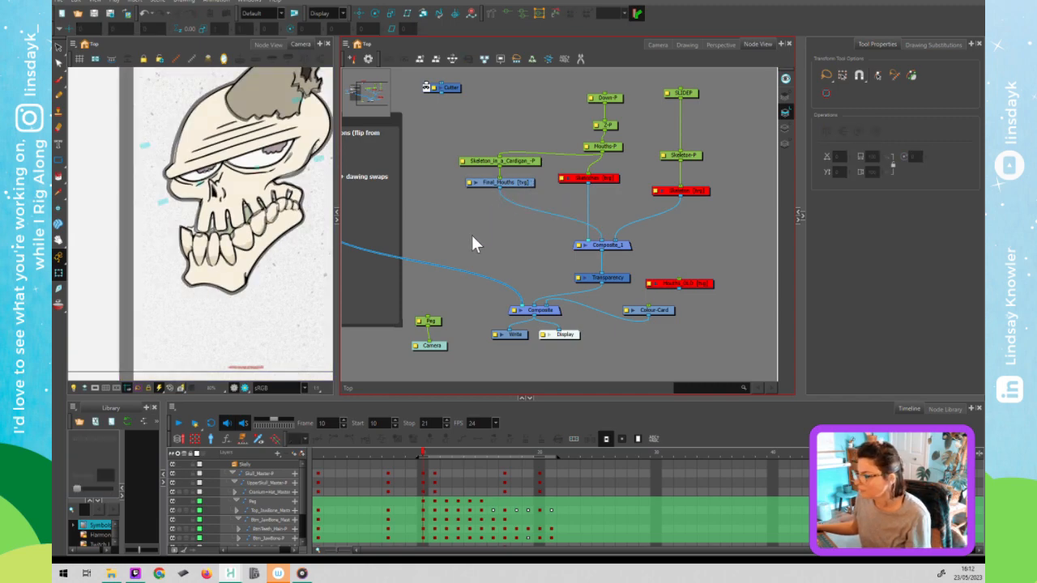
pyautogui.click(509, 162)
pyautogui.hotkey('ctrl', 'p')
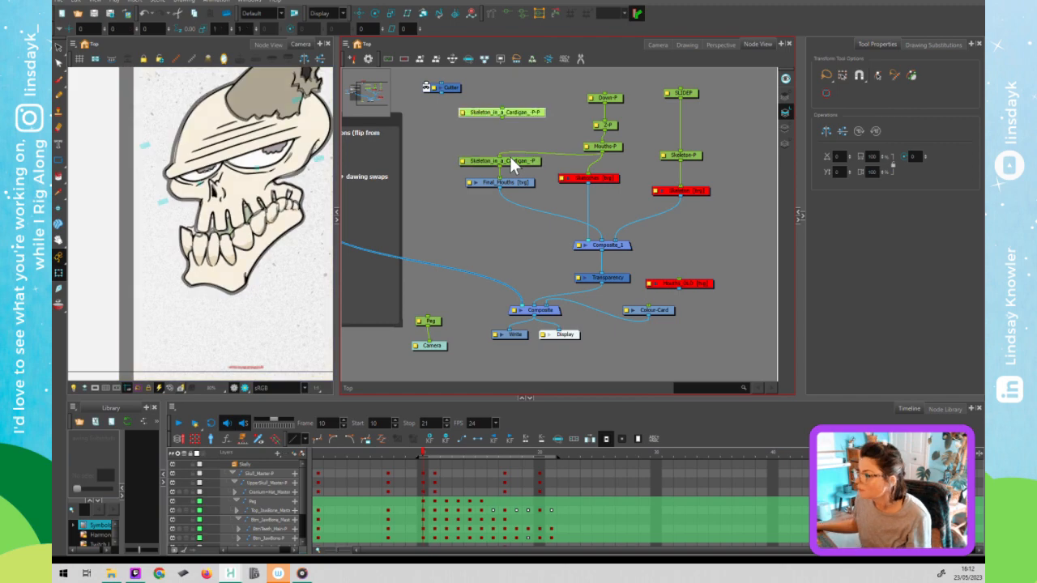
pyautogui.click(519, 114)
pyautogui.moveTo(536, 114)
pyautogui.mouseDown()
pyautogui.moveTo(536, 152)
pyautogui.moveTo(515, 131)
pyautogui.mouseUp()
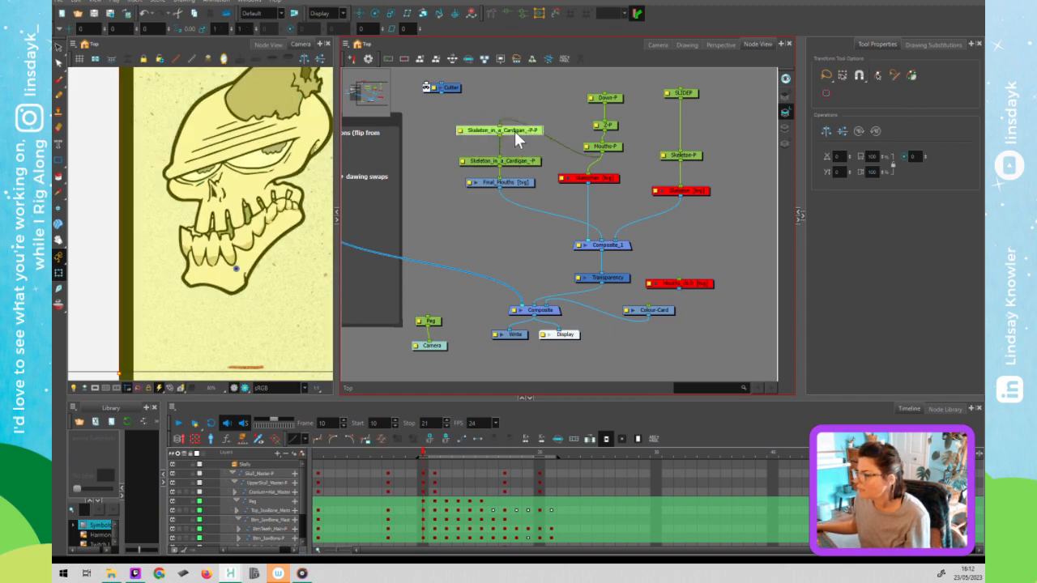
# Rename the new parent peg zzBack_P in its layer properties.
pyautogui.click(458, 129)
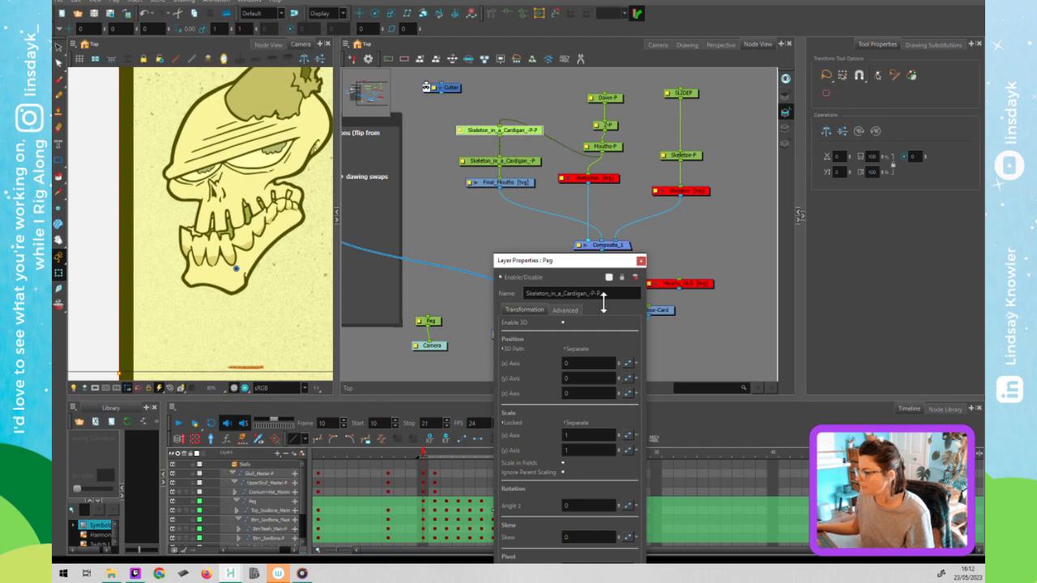
pyautogui.moveTo(597, 293); pyautogui.dragTo(525, 293)
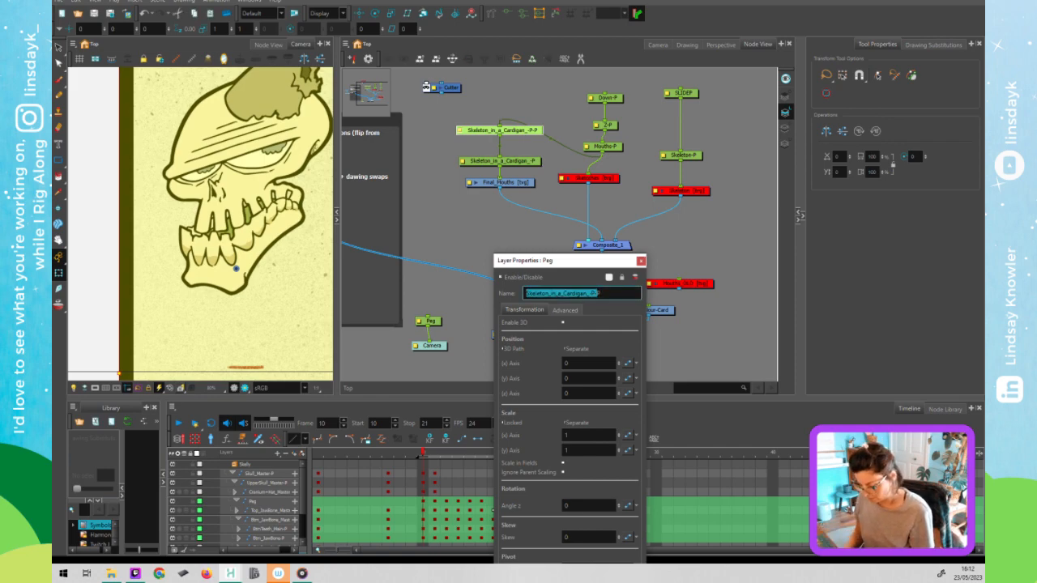
pyautogui.write('Sk')
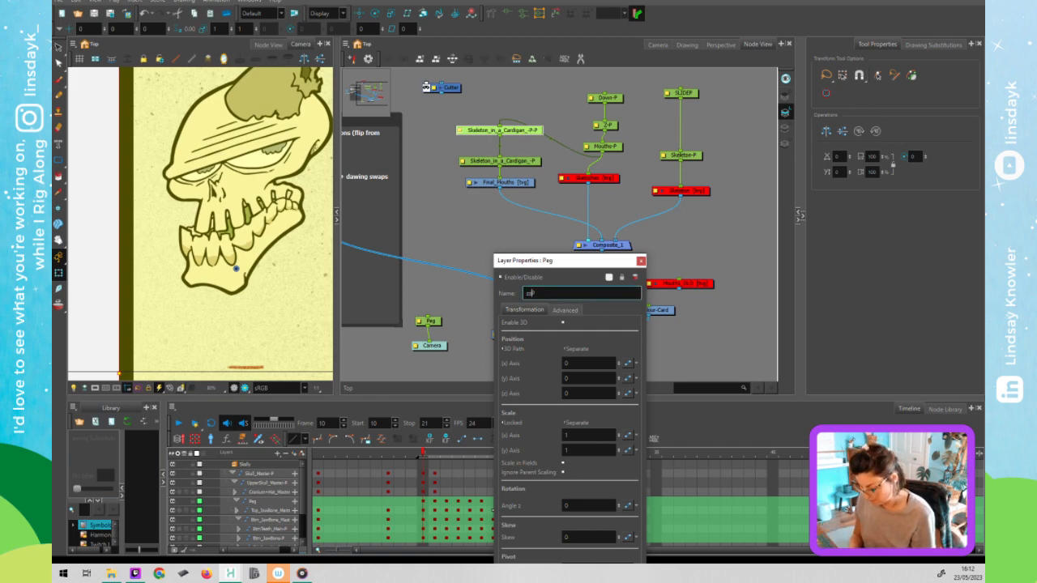
pyautogui.write('Back_P')
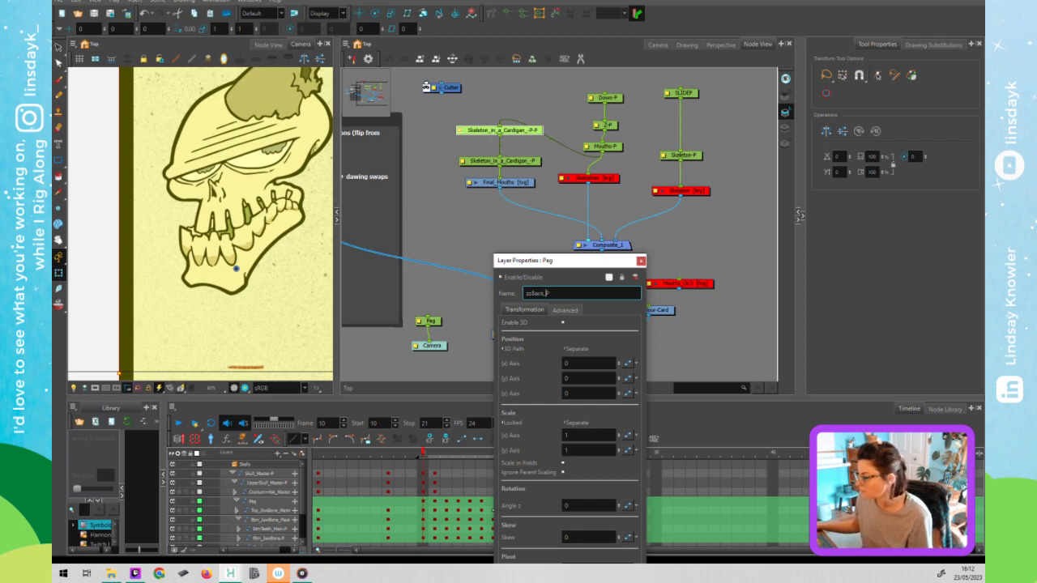
pyautogui.click(641, 260)
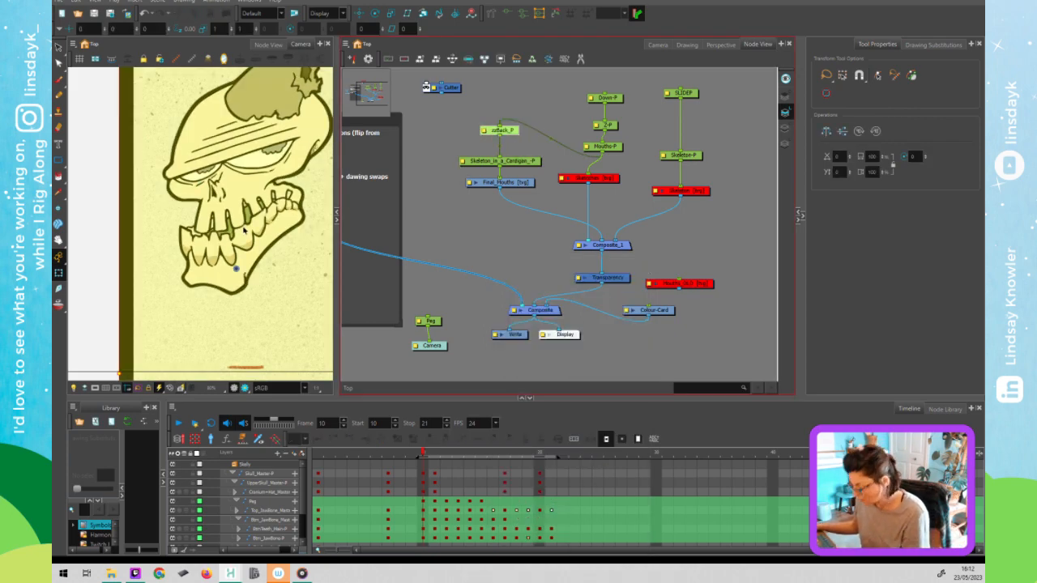
# Nudge the zzBack_P peg backwards in Z so the mouth chart sits behind the skull rig.
pyautogui.click(243, 230)
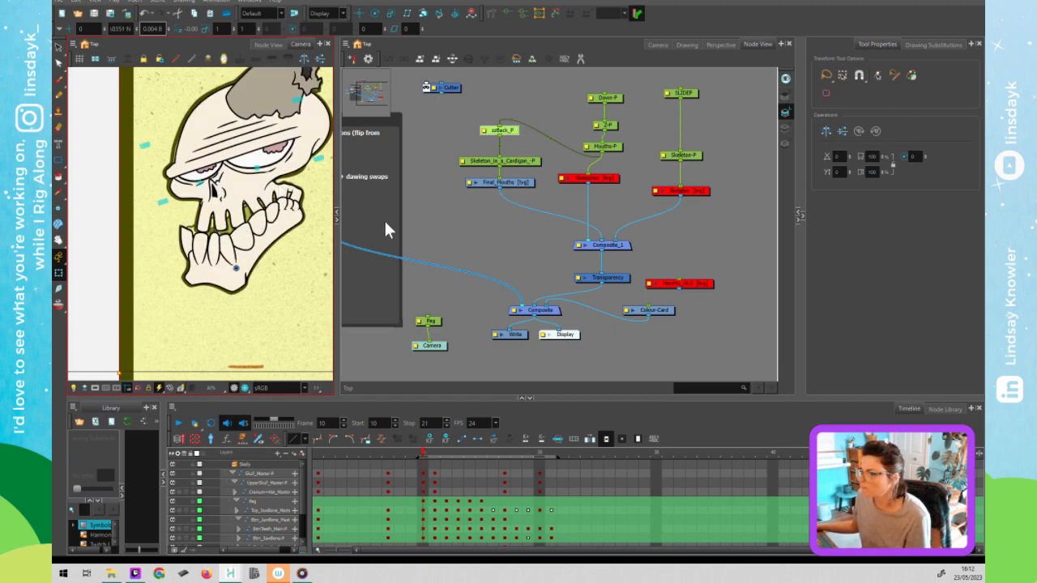
pyautogui.click(446, 219)
pyautogui.click(309, 250)
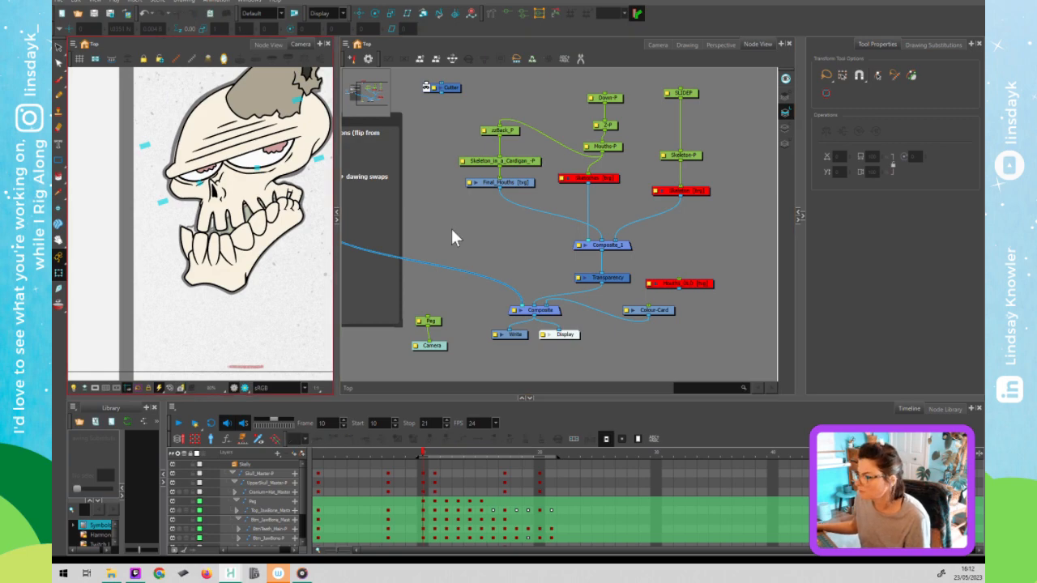
pyautogui.scroll(-3, 278, 280)
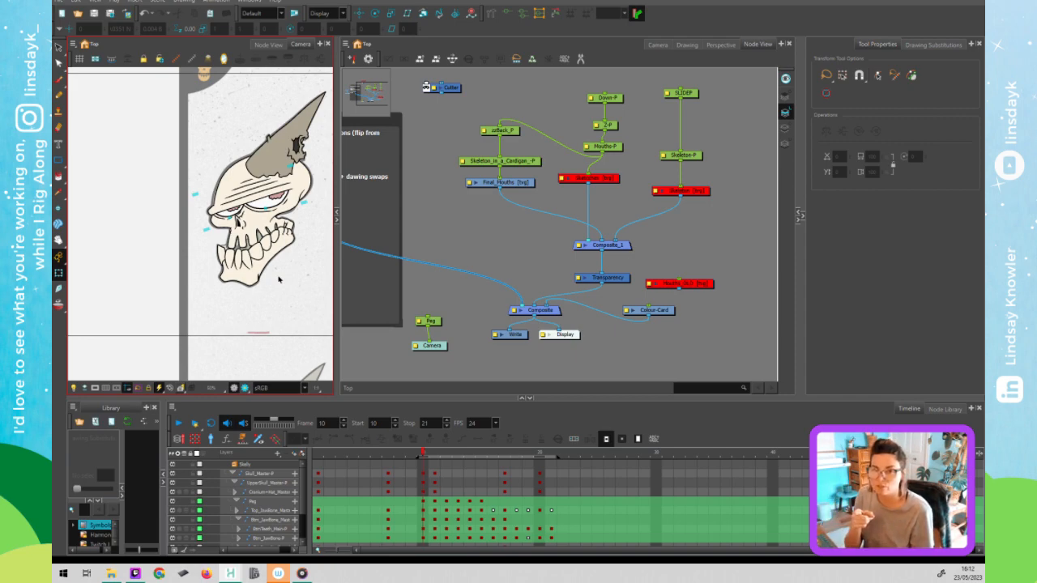
pyautogui.scroll(-1, 278, 279)
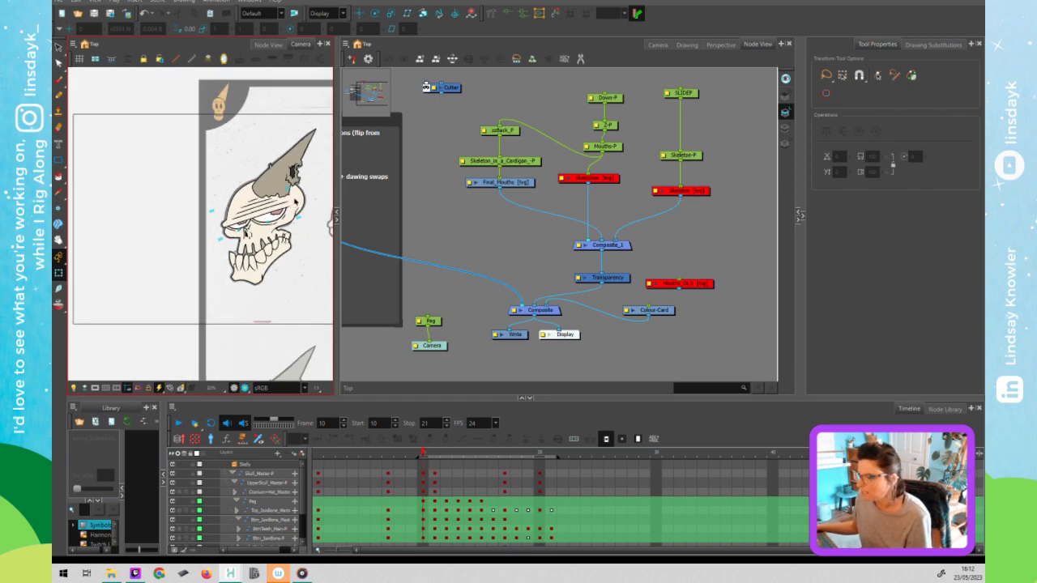
# Locate the Skull drawing's node inside the Skelly group and examine the overall rig network.
pyautogui.click(246, 232)
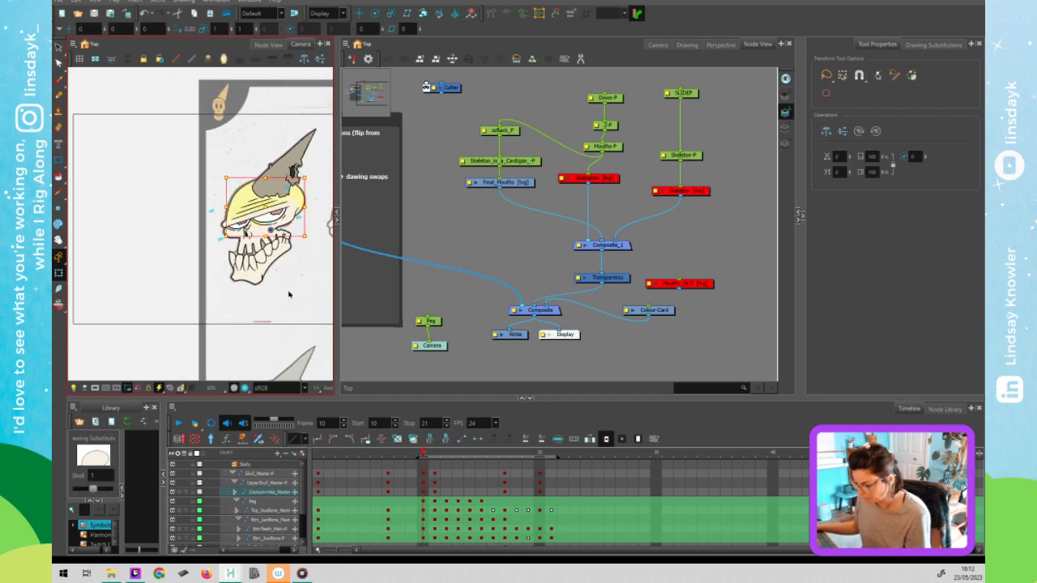
pyautogui.click(533, 258)
pyautogui.press('f')
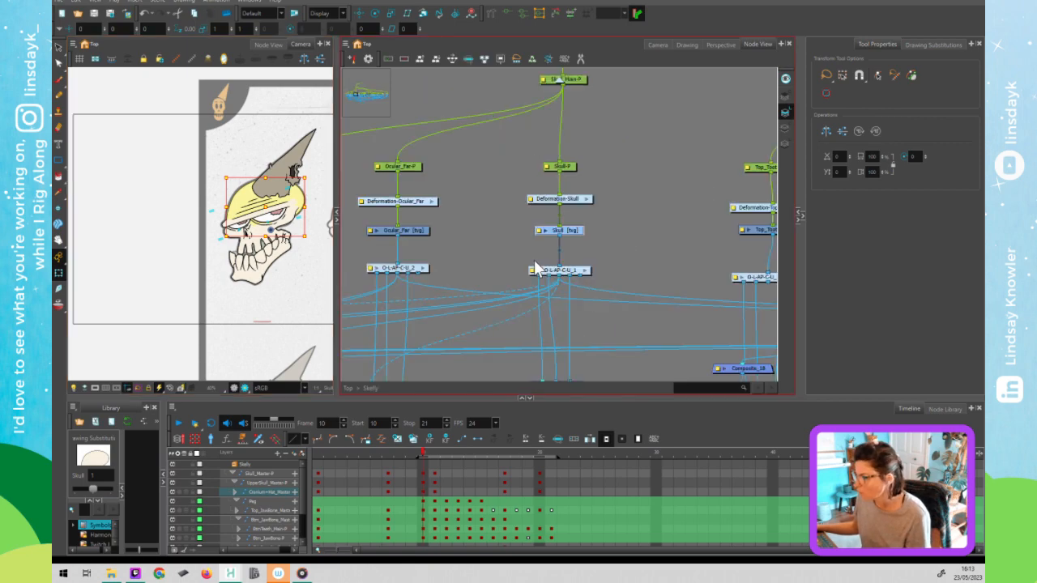
pyautogui.click(500, 257)
pyautogui.scroll(-5, 501, 256)
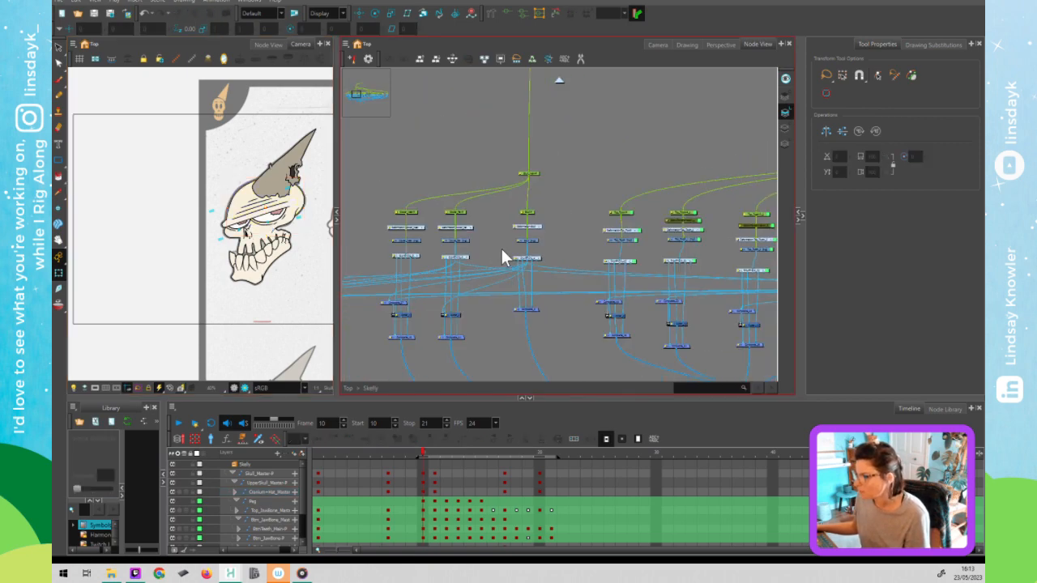
pyautogui.scroll(-3, 514, 300)
pyautogui.scroll(-2, 454, 316)
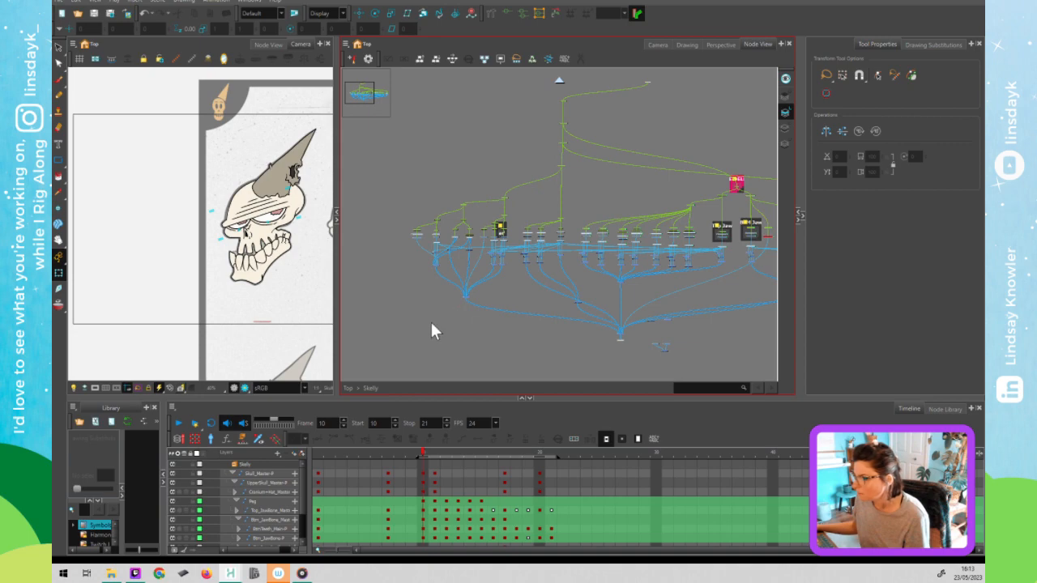
# Select the near eye-socket drawing on the skull and examine the Ocular_Near nodes down to their cutter and composite.
pyautogui.click(283, 227)
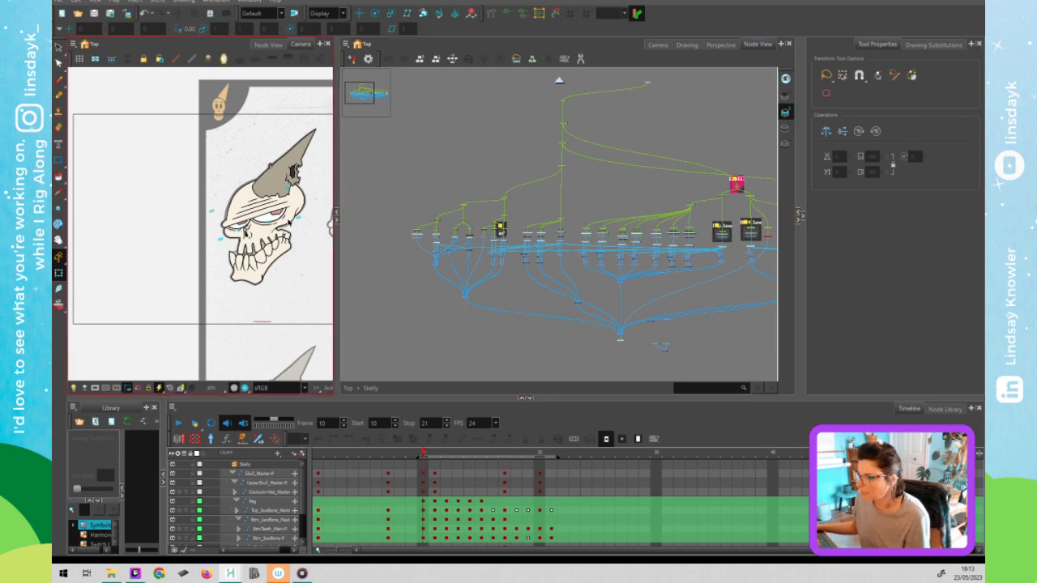
pyautogui.click(295, 219)
pyautogui.scroll(5, 298, 217)
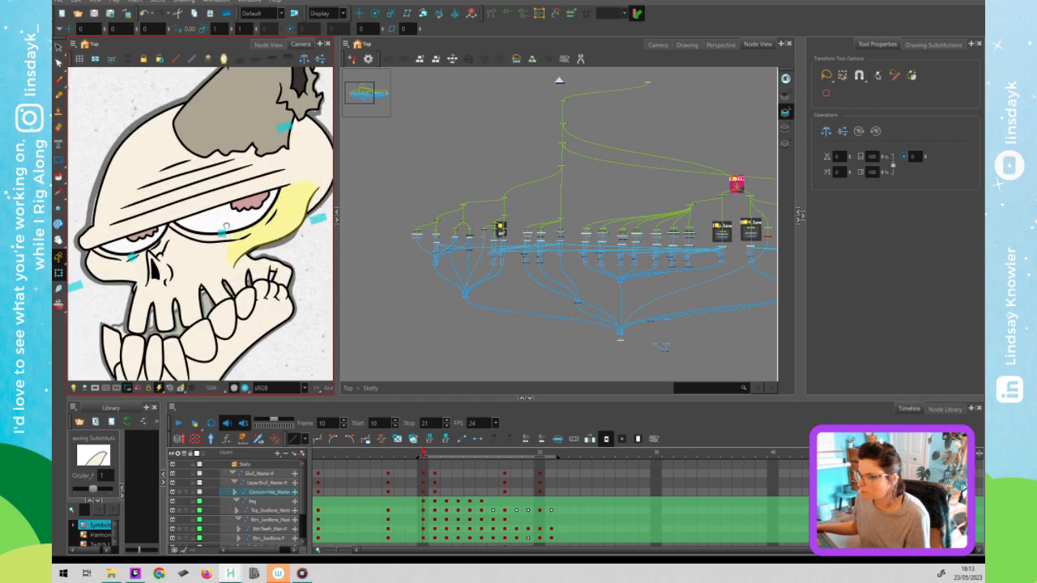
pyautogui.moveTo(227, 226); pyautogui.dragTo(164, 217)
pyautogui.click(221, 202)
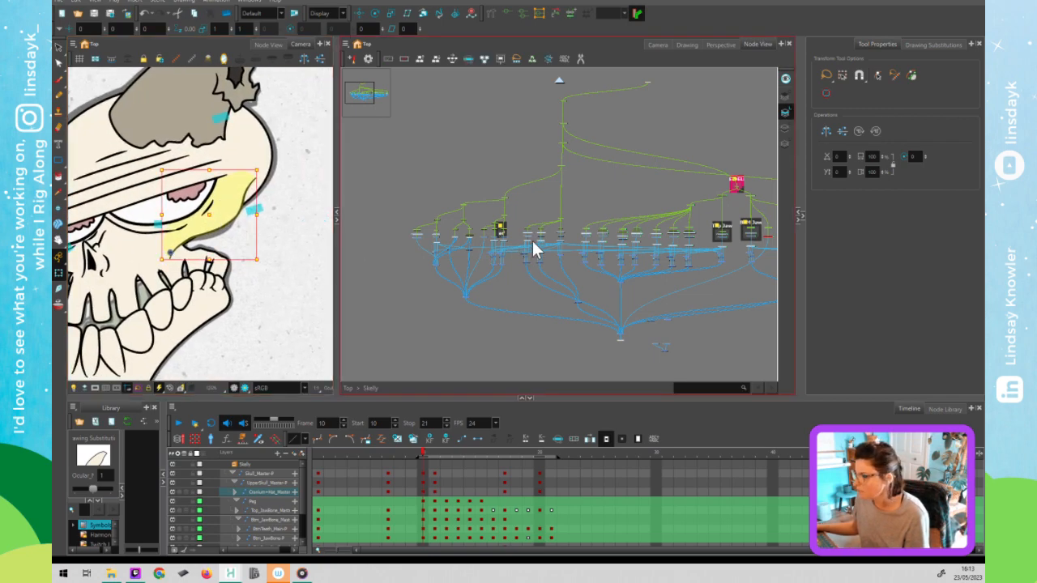
pyautogui.scroll(5, 533, 242)
pyautogui.scroll(4, 532, 243)
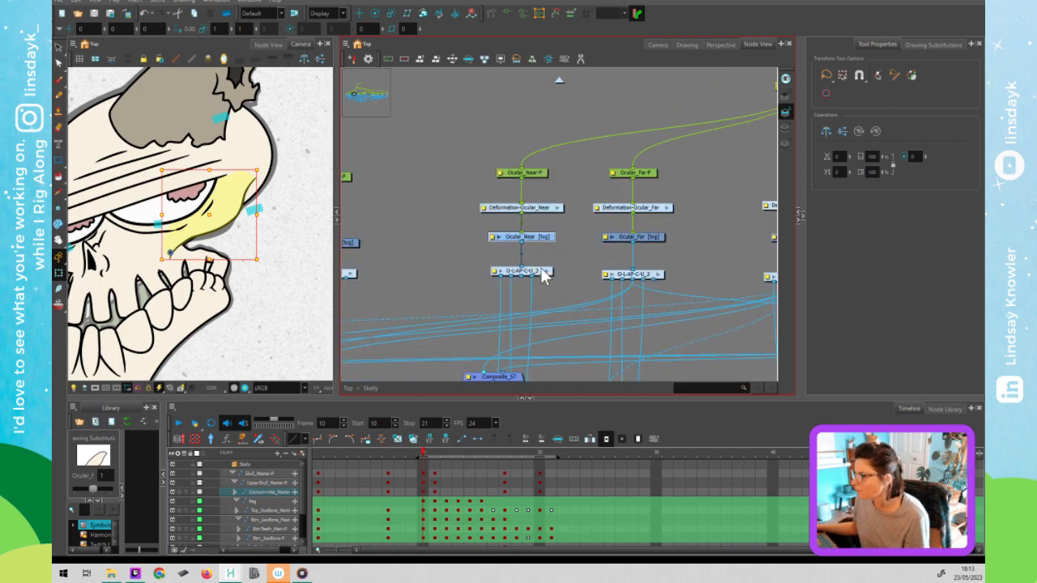
pyautogui.scroll(-2, 569, 261)
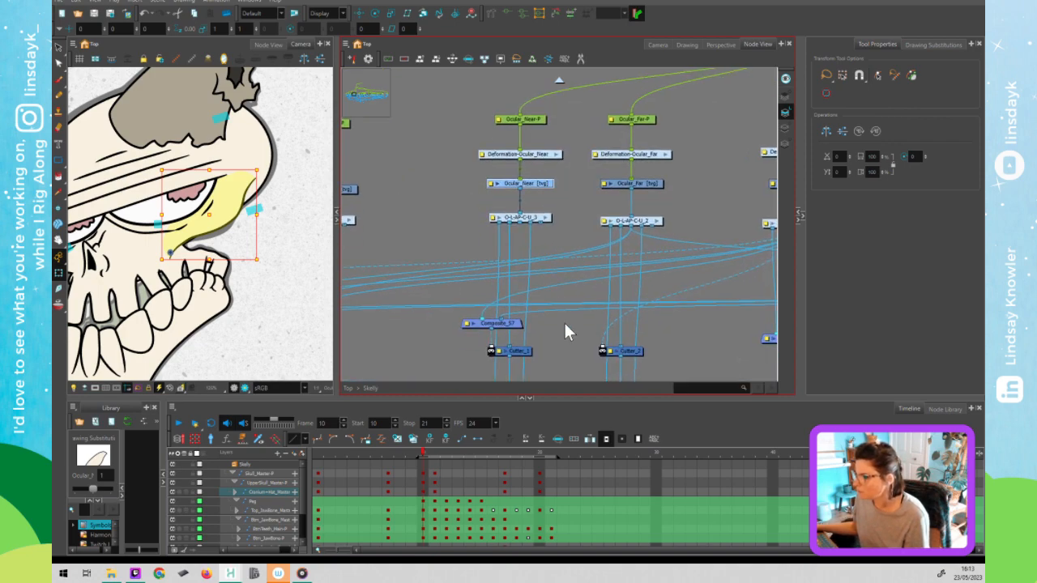
pyautogui.click(564, 321)
pyautogui.scroll(-3, 562, 332)
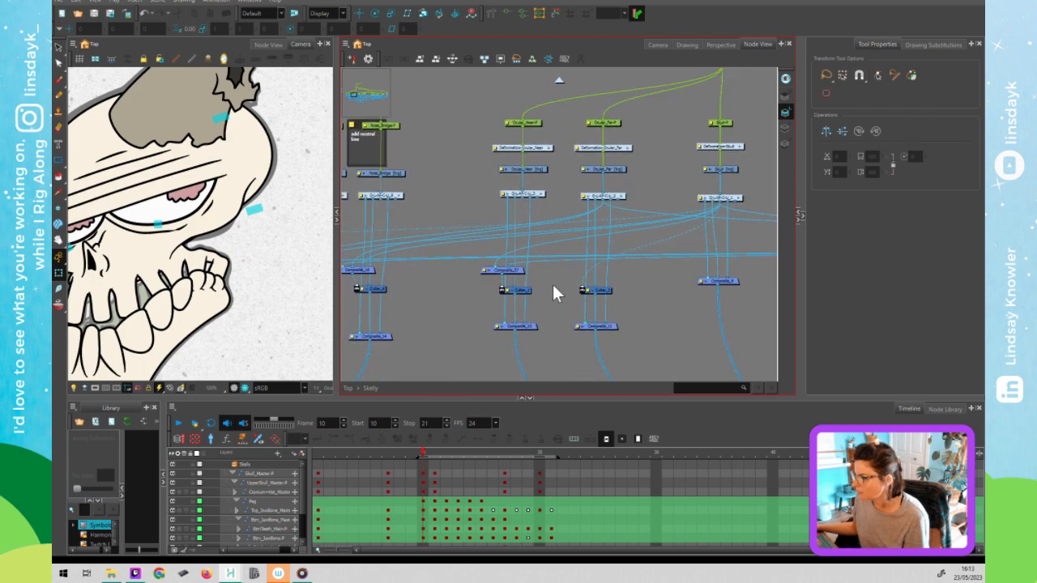
# Move the Ocular_Near piece off the skull to inspect its full shape, and undo the move.
pyautogui.click(220, 201)
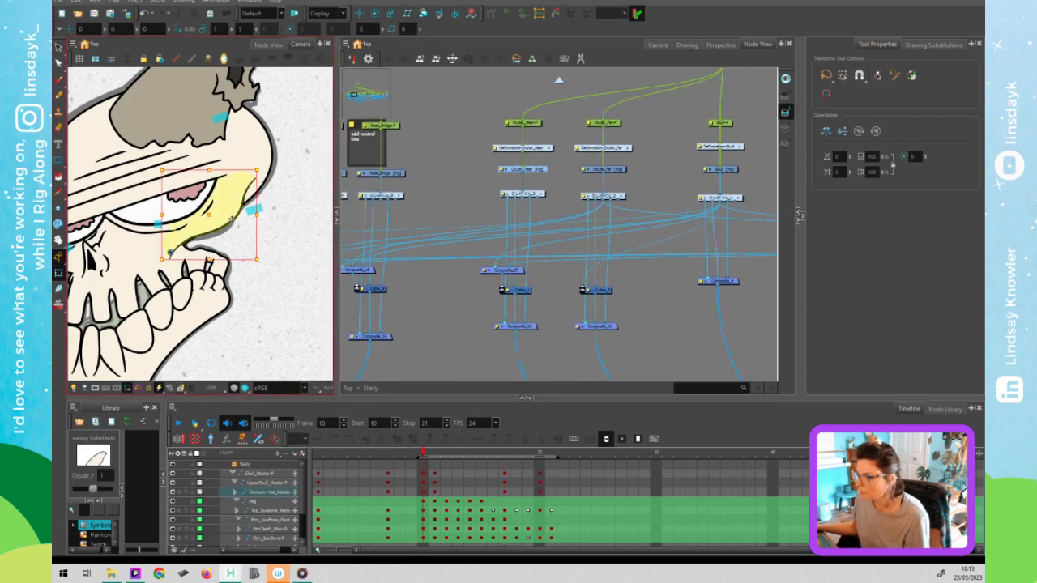
pyautogui.moveTo(268, 246); pyautogui.dragTo(342, 288)
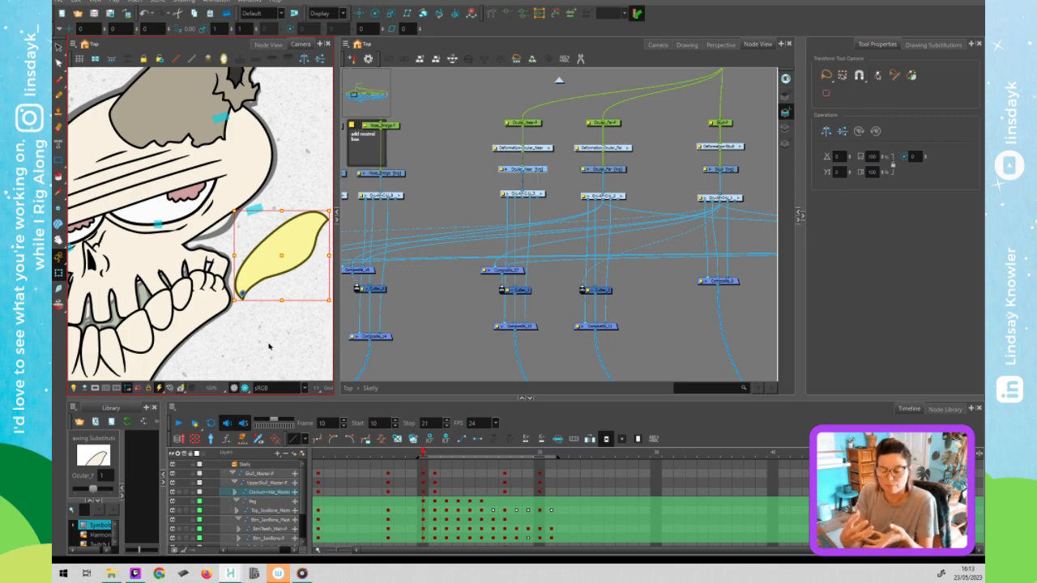
pyautogui.hotkey('ctrl', 'z')
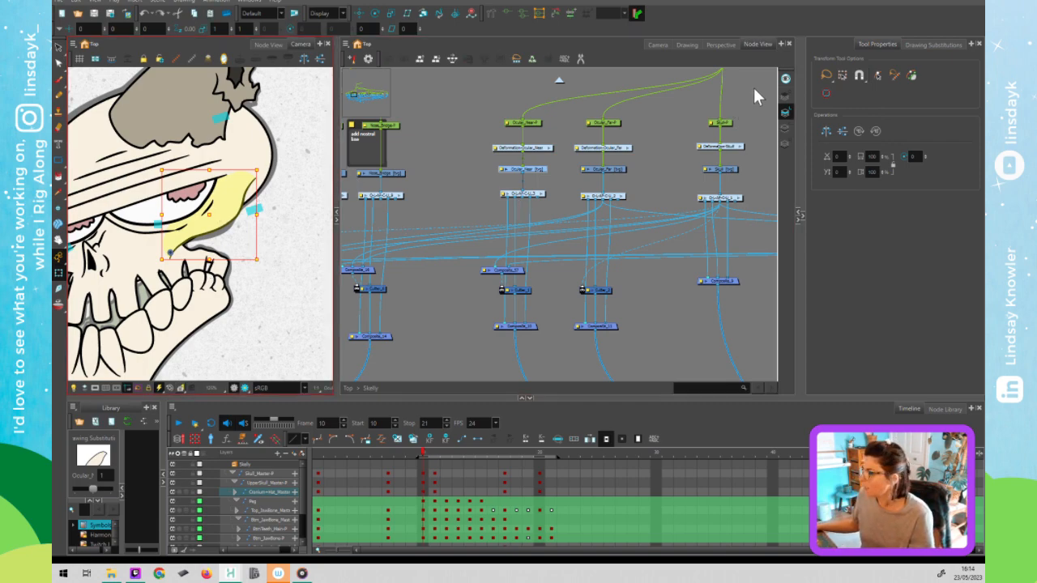
# Turn on the light table for Ocular_Near and compare its Overlay art with its Line art.
pyautogui.hotkey('alt', 's')
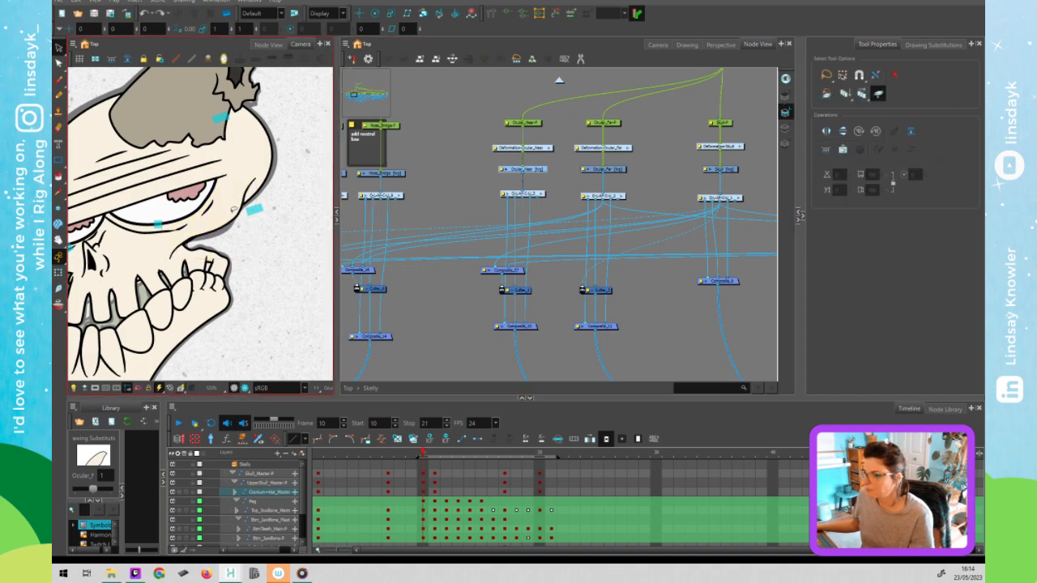
pyautogui.click(84, 388)
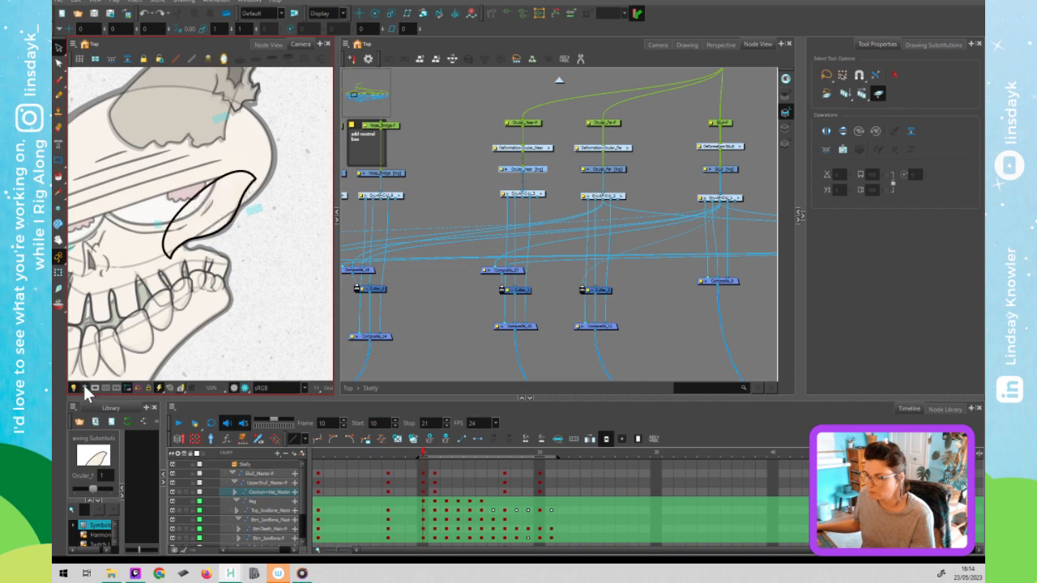
pyautogui.click(784, 105)
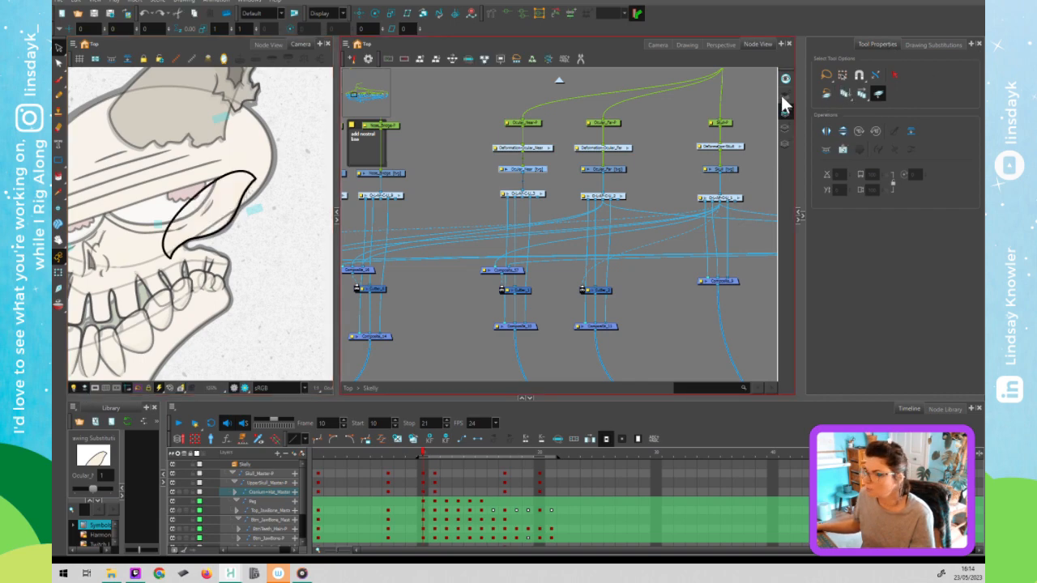
pyautogui.click(783, 97)
pyautogui.click(255, 193)
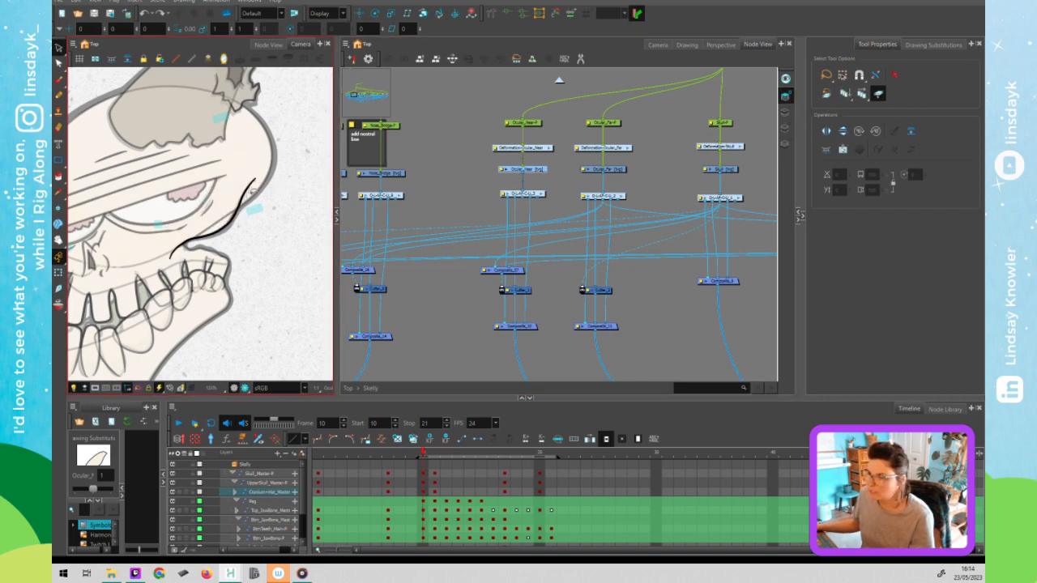
pyautogui.click(783, 97)
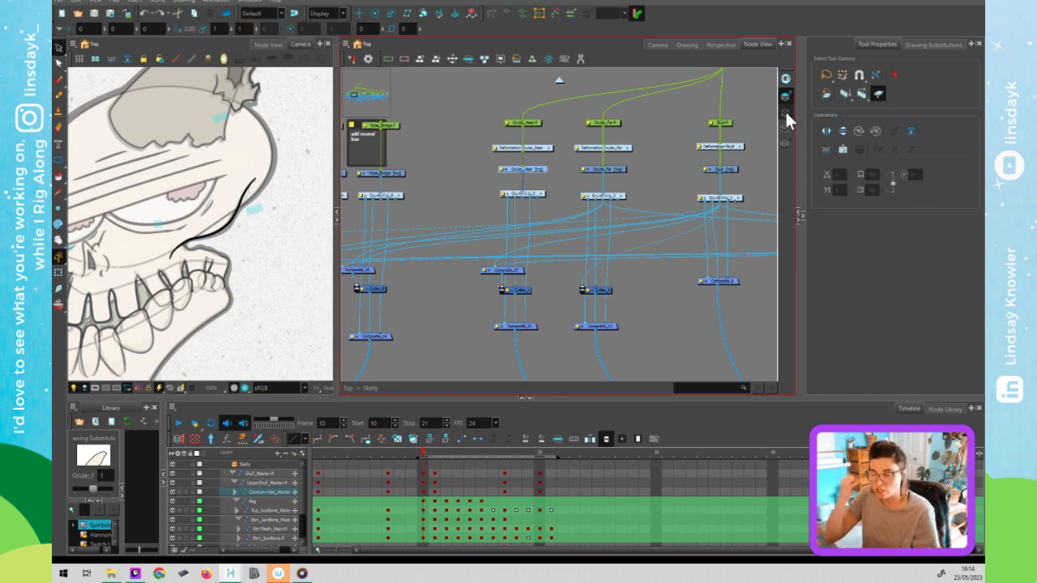
pyautogui.click(785, 112)
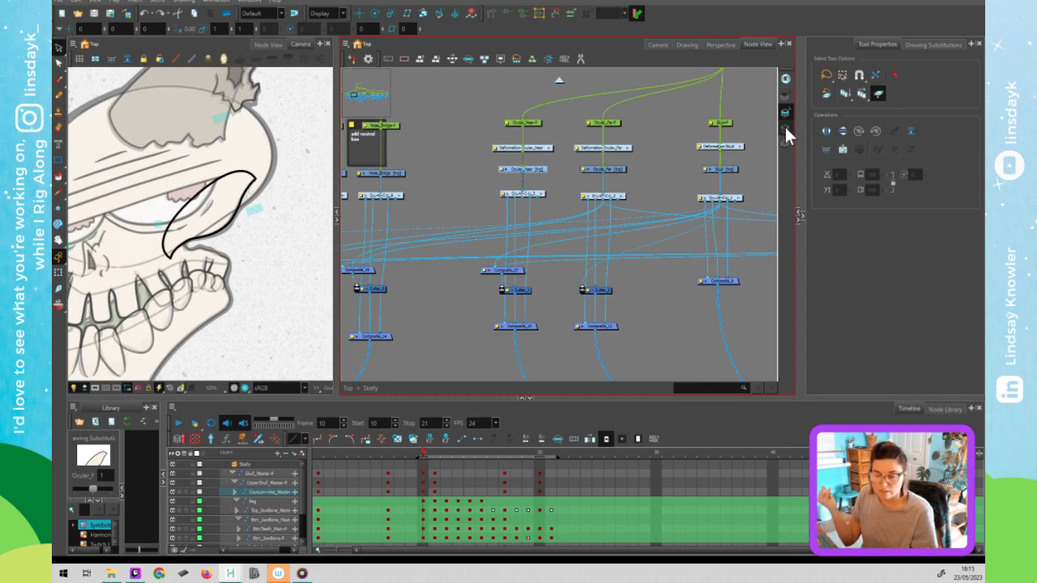
# Check the Colour and Underlay art of Ocular_Near, return to Line art, and deselect the drawing.
pyautogui.click(785, 129)
pyautogui.click(786, 144)
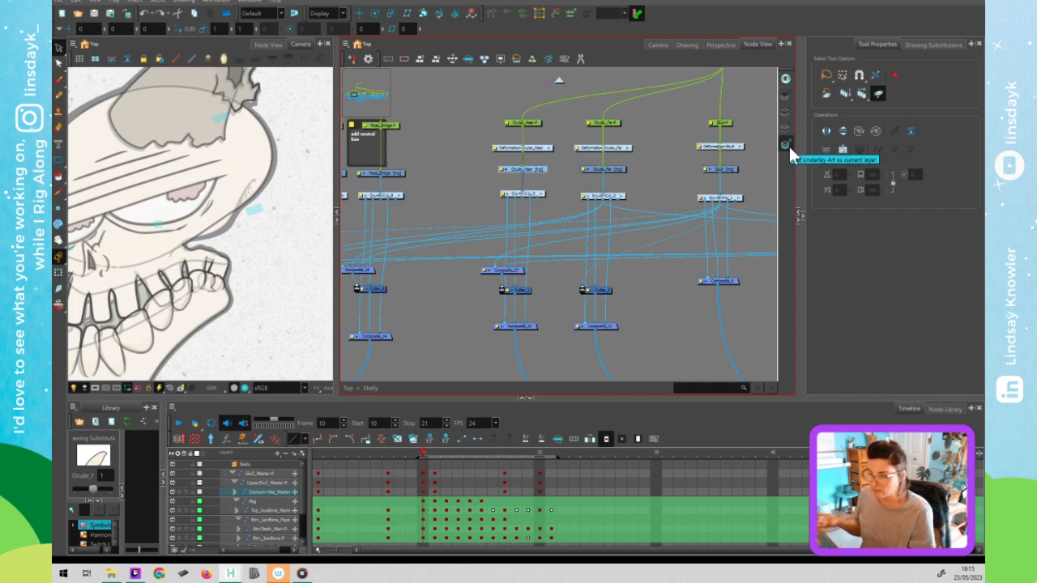
pyautogui.click(786, 145)
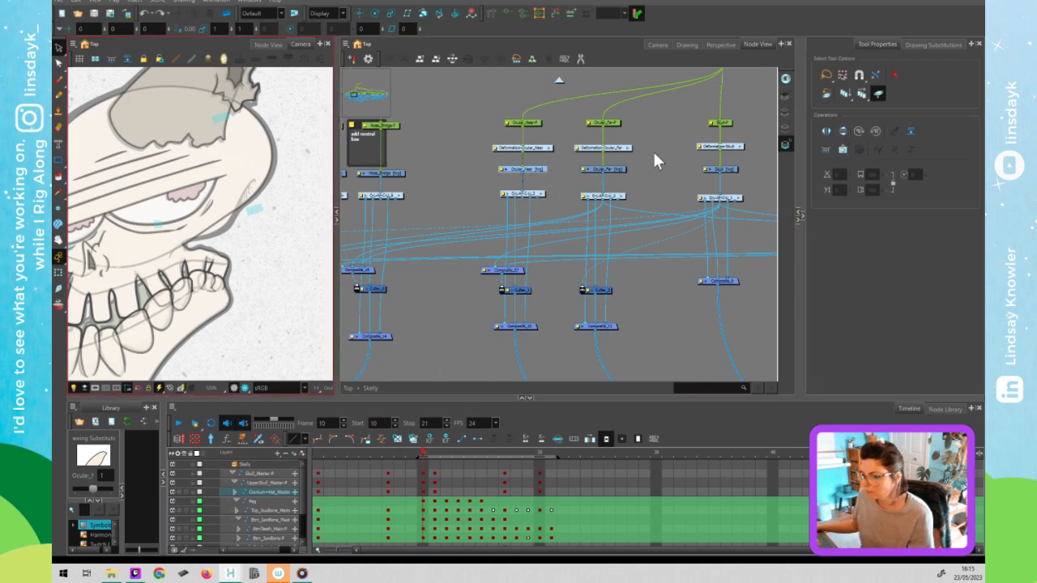
pyautogui.click(785, 111)
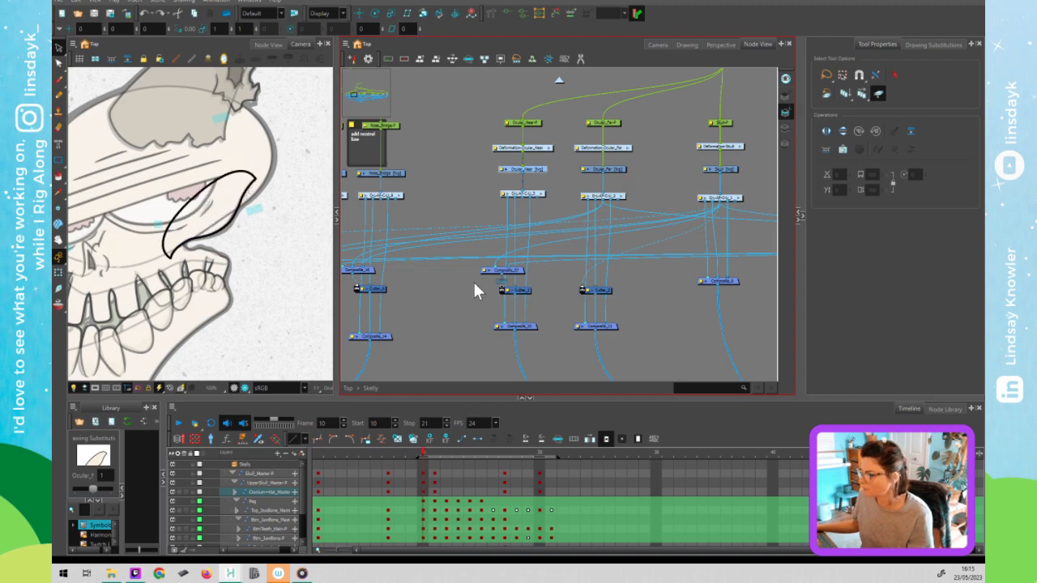
pyautogui.click(460, 302)
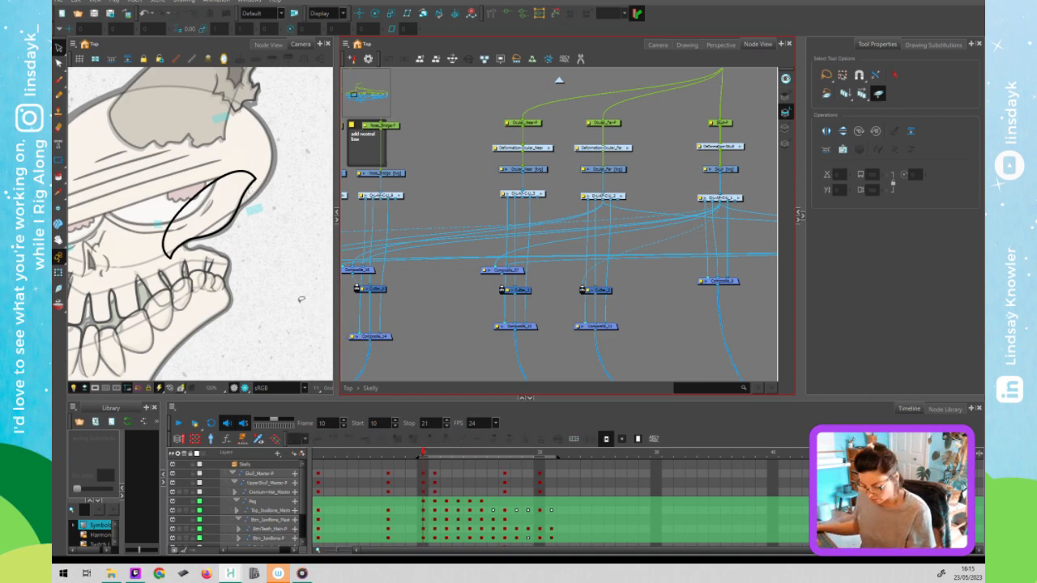
pyautogui.click(296, 288)
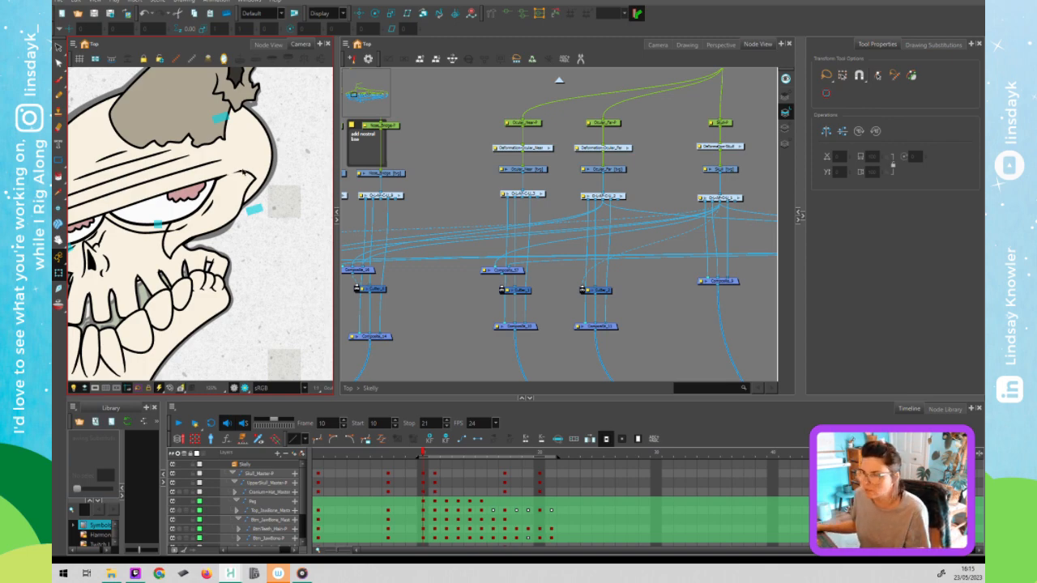
# Select the near eye-socket, skull, upper jaw and a back top tooth in turn to compare how the pieces overlap.
pyautogui.click(240, 196)
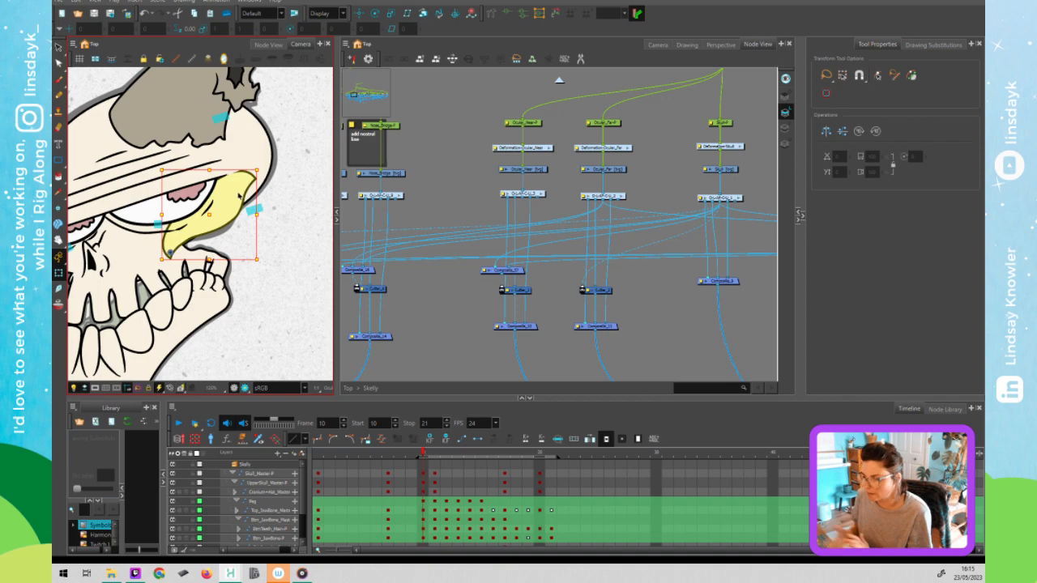
pyautogui.click(250, 148)
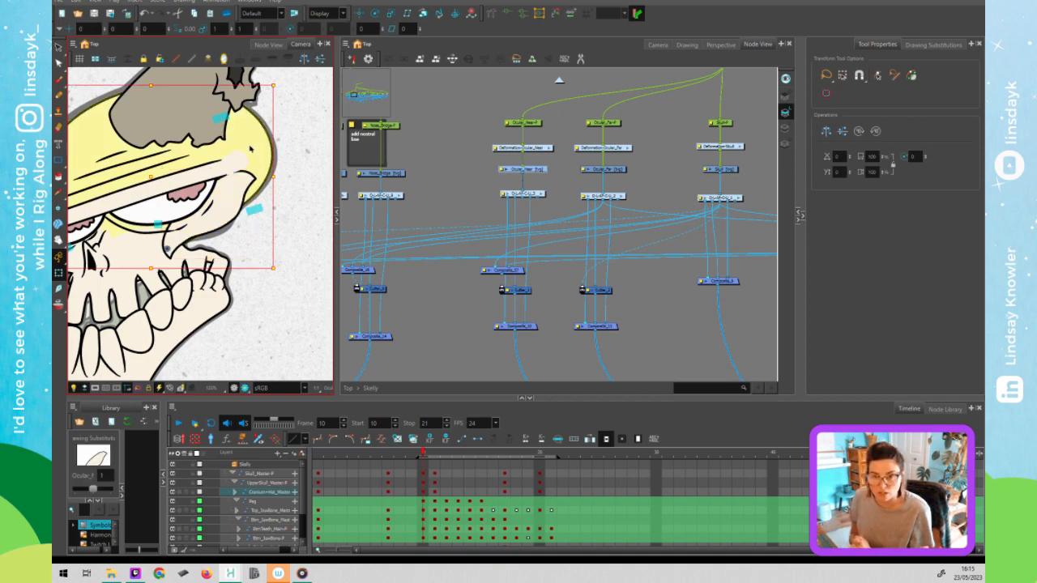
pyautogui.click(134, 261)
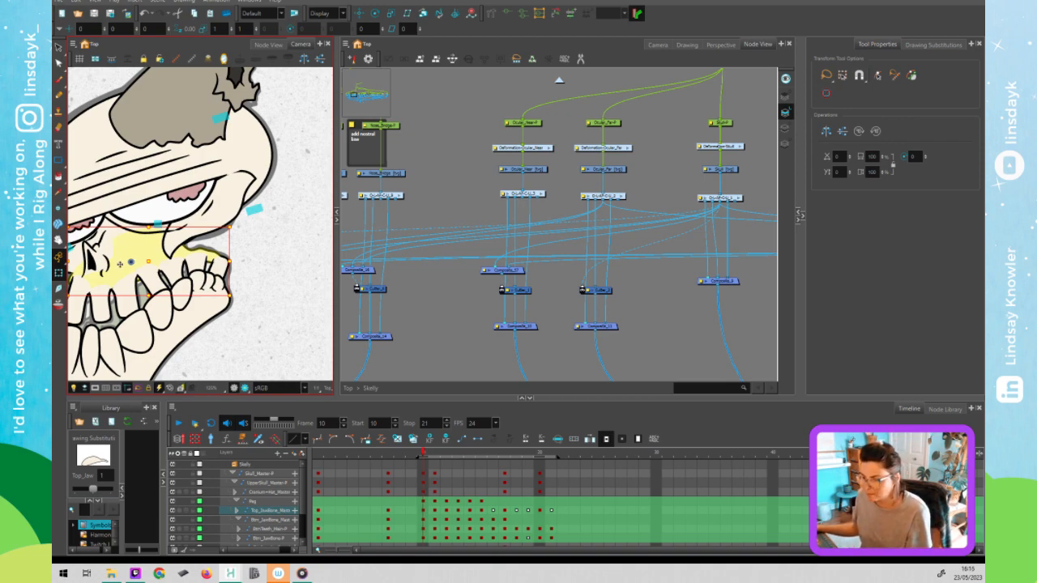
pyautogui.click(174, 272)
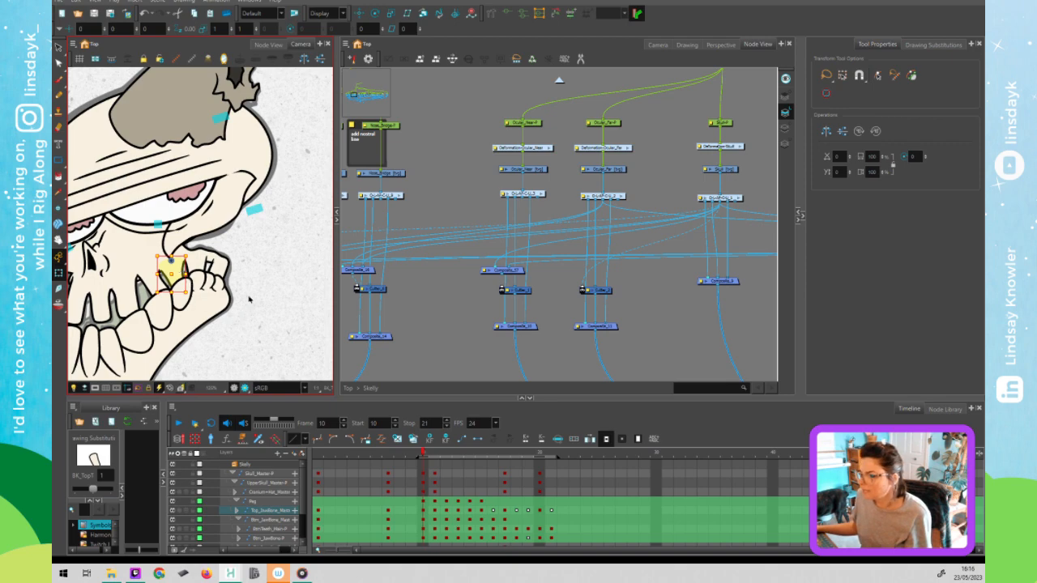
pyautogui.click(243, 256)
pyautogui.click(170, 271)
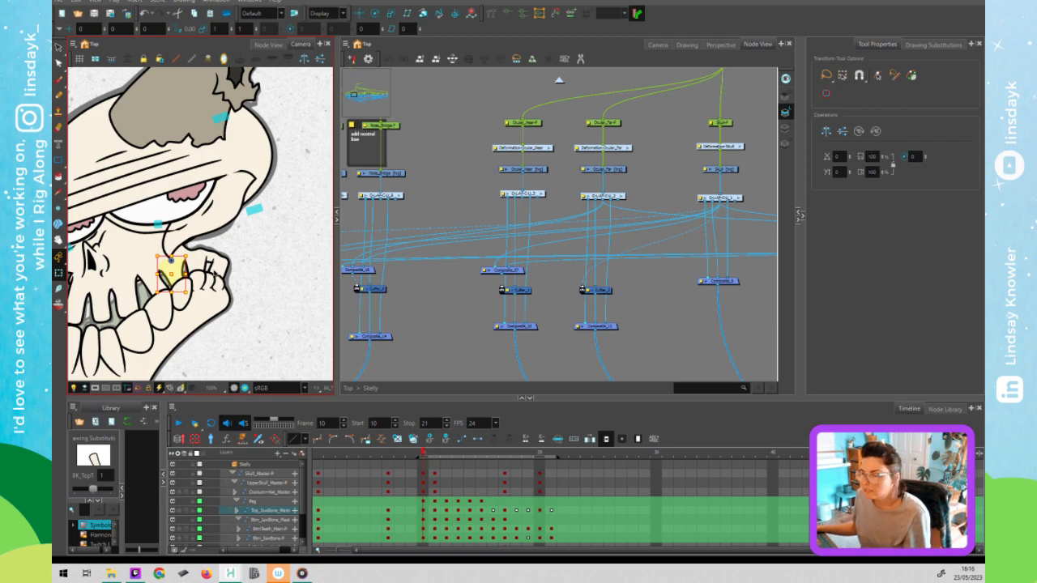
pyautogui.click(242, 262)
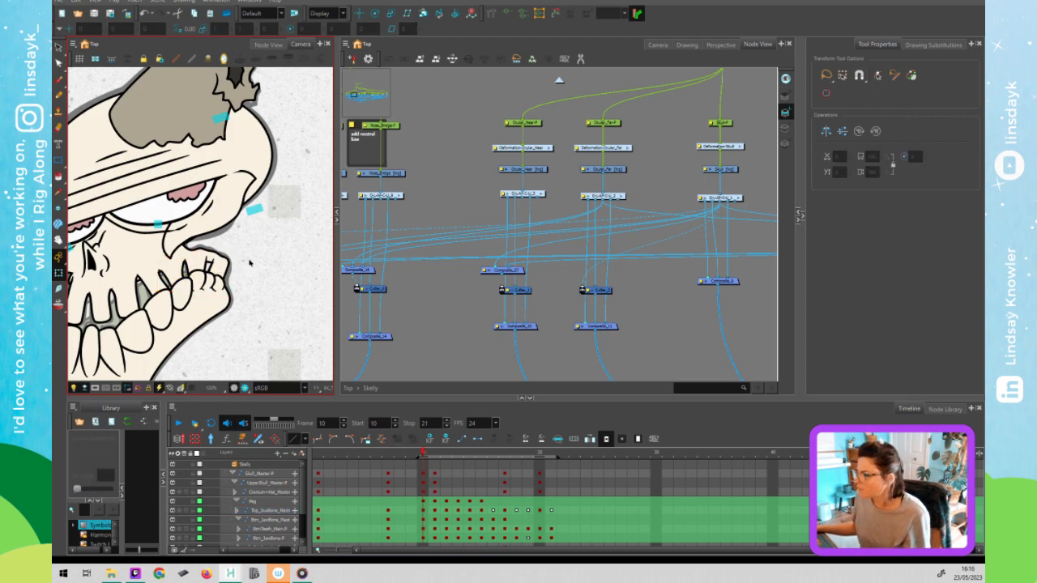
# Select the near eye-socket drawing on the skull and open its O-L-AP-C-U_3 group.
pyautogui.click(252, 210)
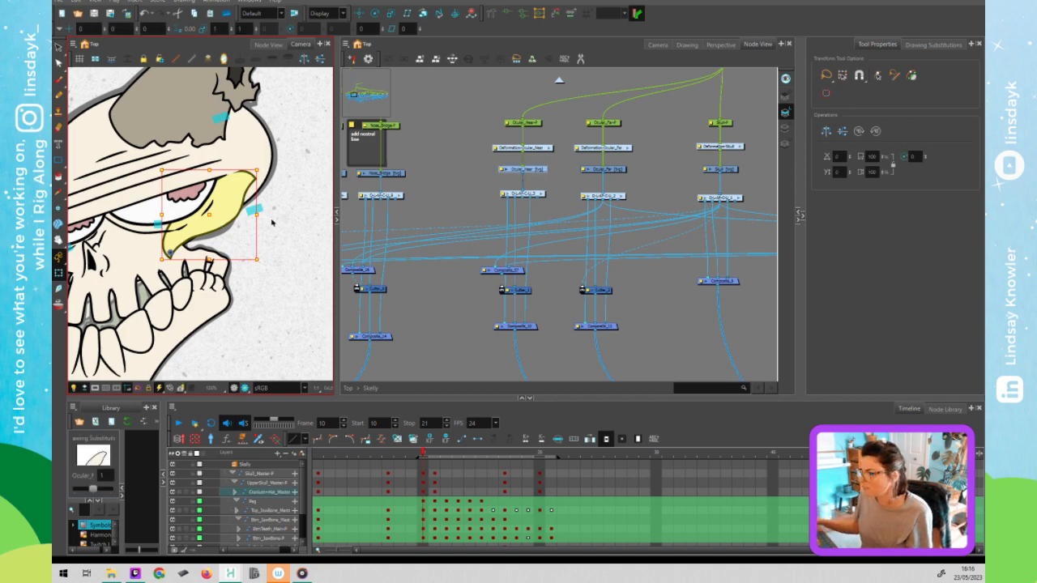
pyautogui.click(542, 192)
pyautogui.click(494, 201)
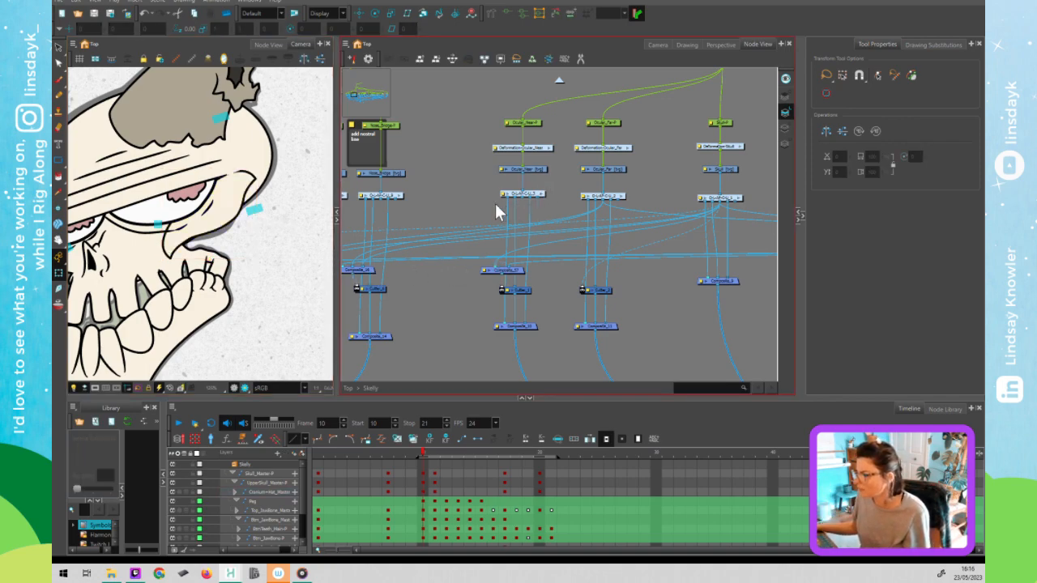
pyautogui.click(258, 212)
pyautogui.click(255, 214)
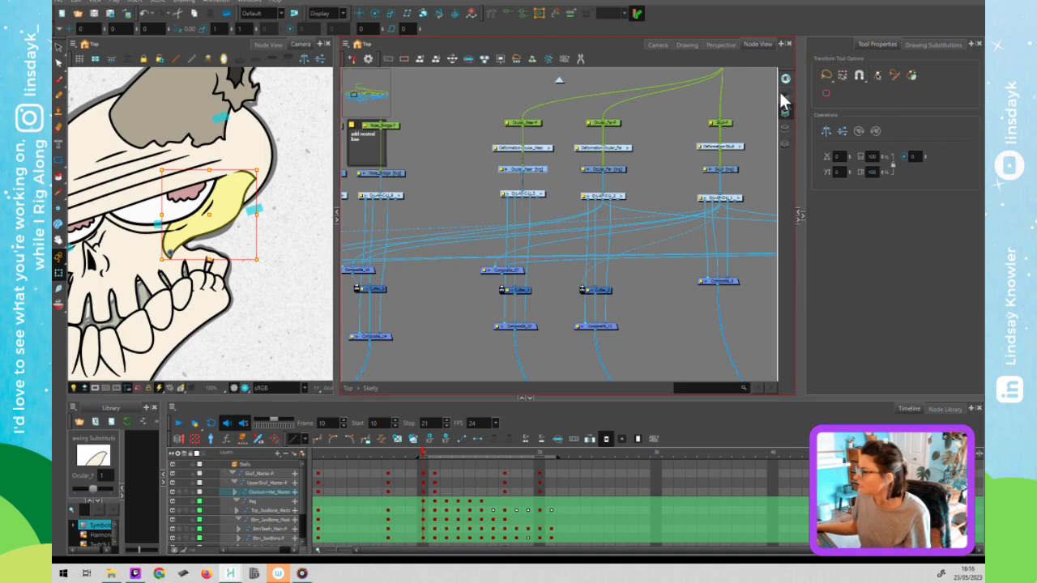
pyautogui.click(541, 195)
# Examine the overlay, line, auto-patch, colour and underlay nodes inside the group, and return to the Skelly network.
pyautogui.click(499, 198)
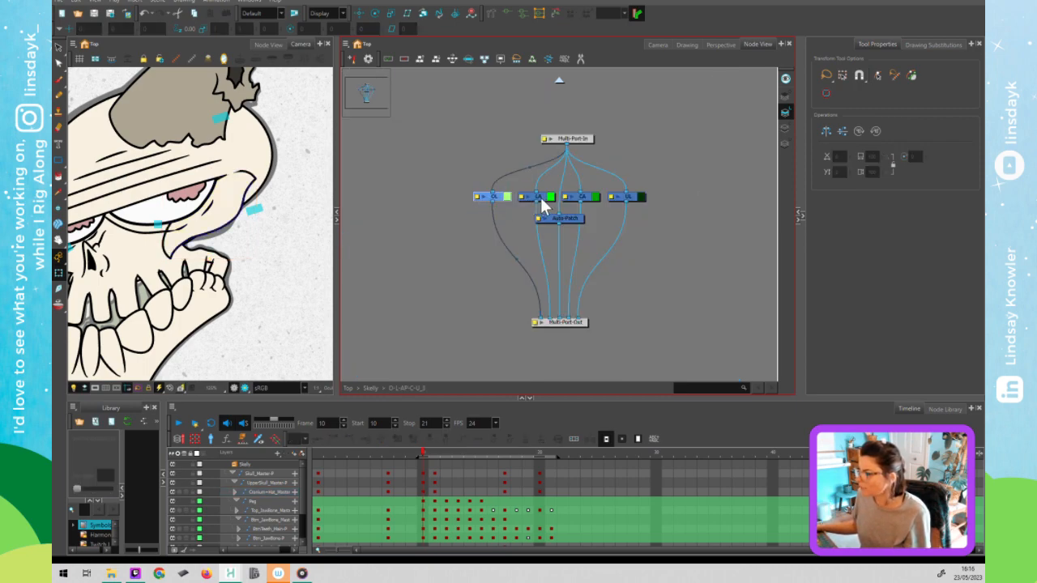
pyautogui.click(554, 196)
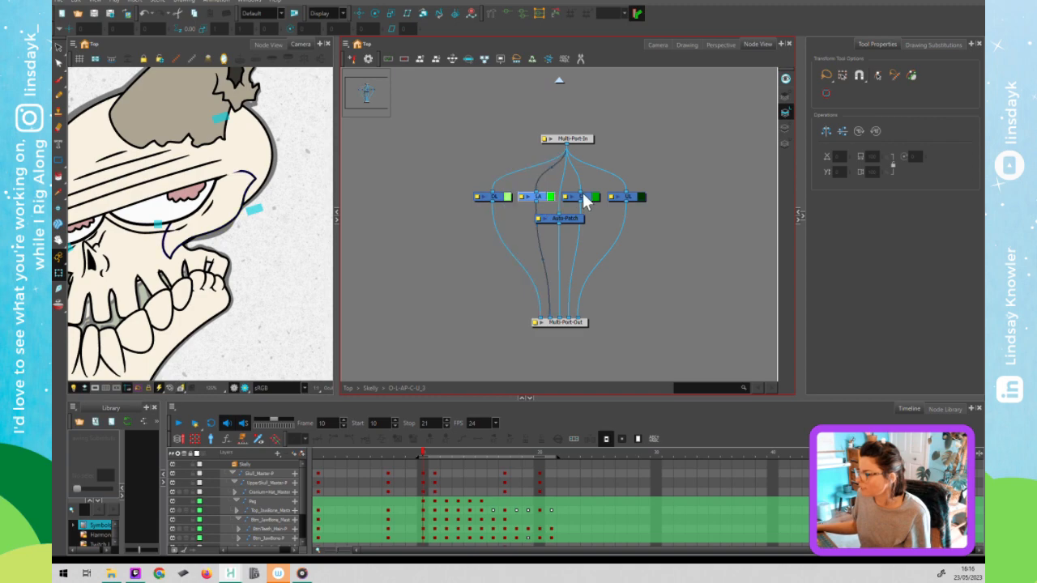
pyautogui.click(631, 199)
pyautogui.moveTo(656, 185); pyautogui.dragTo(541, 208)
pyautogui.click(557, 302)
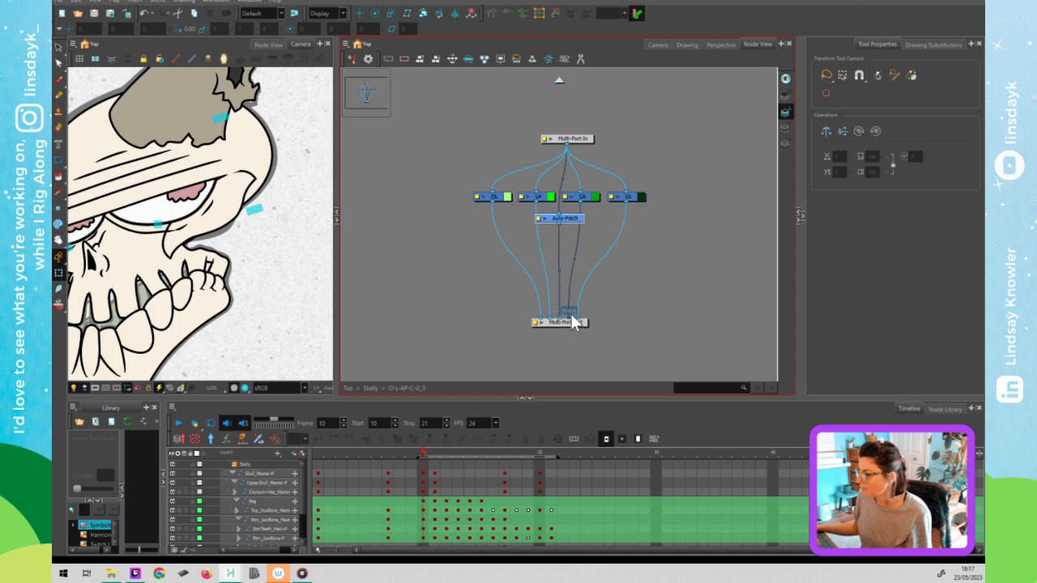
pyautogui.click(638, 313)
pyautogui.click(559, 81)
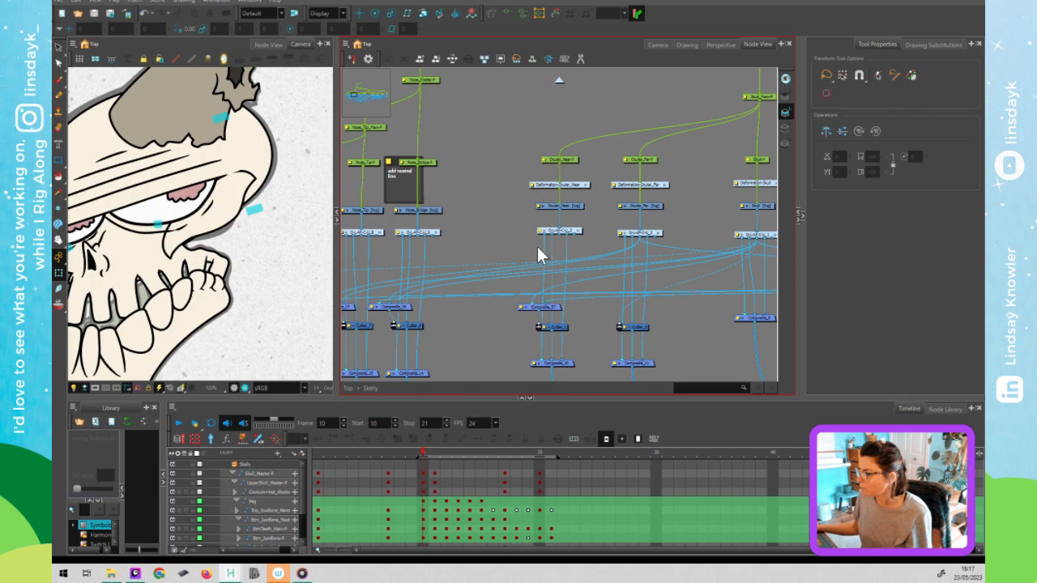
# Examine the output ports of the O-L-AP-C-U_3 group and their connections down to Cutter_1 and Composite_10.
pyautogui.click(553, 232)
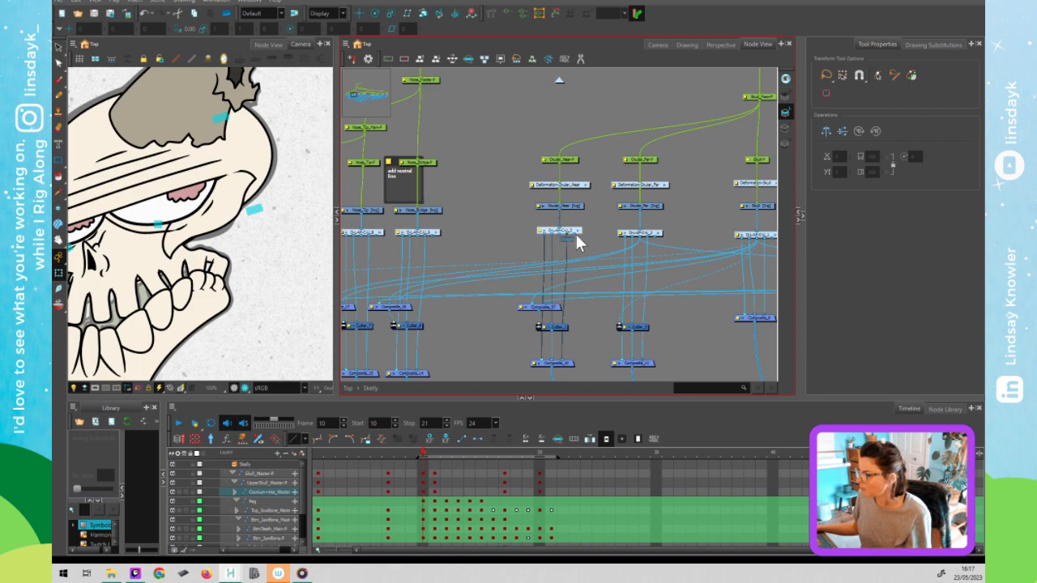
pyautogui.scroll(8, 564, 230)
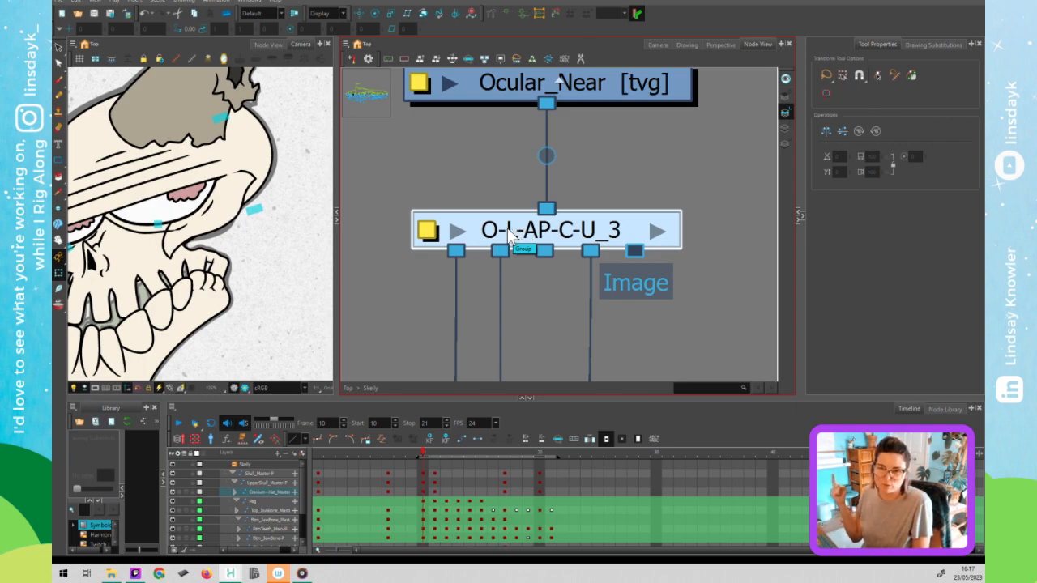
pyautogui.click(534, 284)
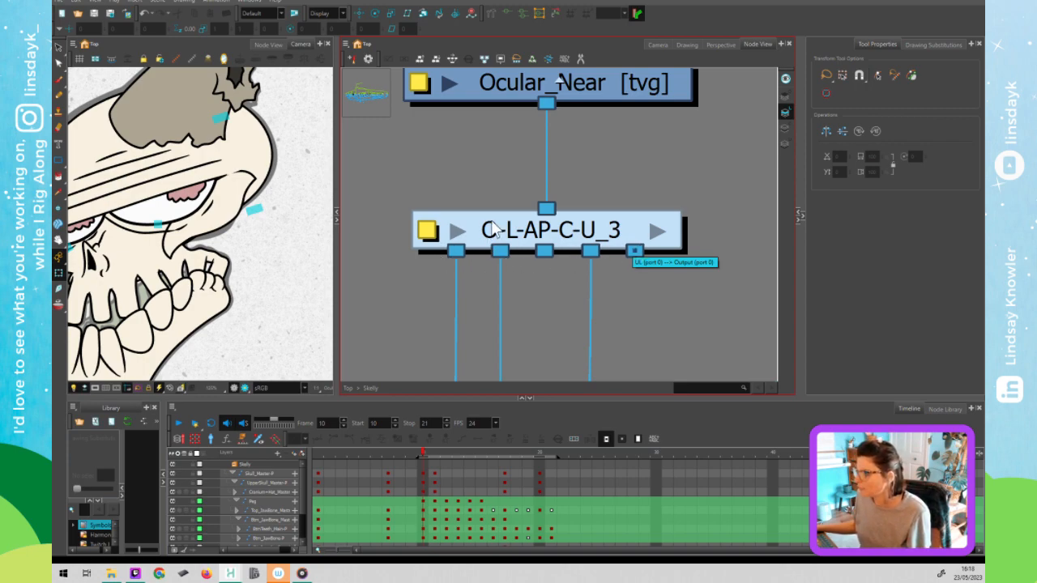
pyautogui.scroll(-5, 518, 311)
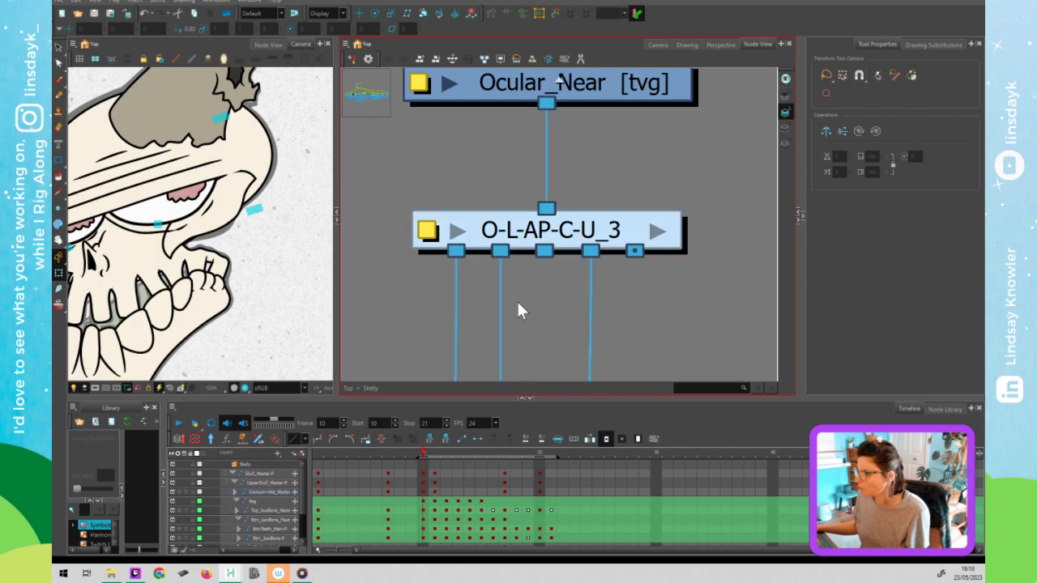
pyautogui.scroll(-5, 523, 186)
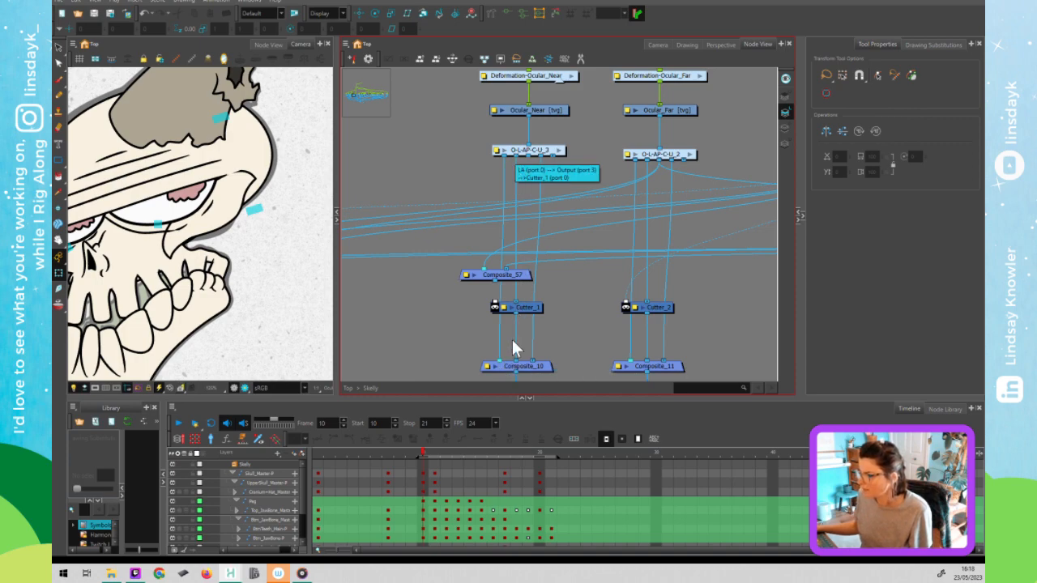
pyautogui.moveTo(536, 311); pyautogui.dragTo(535, 306)
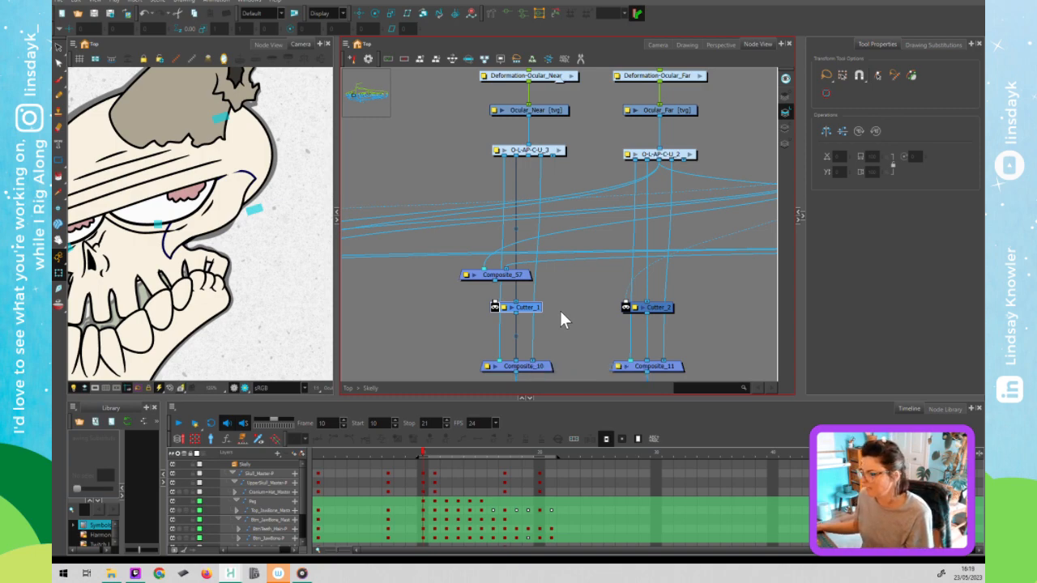
pyautogui.click(560, 295)
pyautogui.click(533, 309)
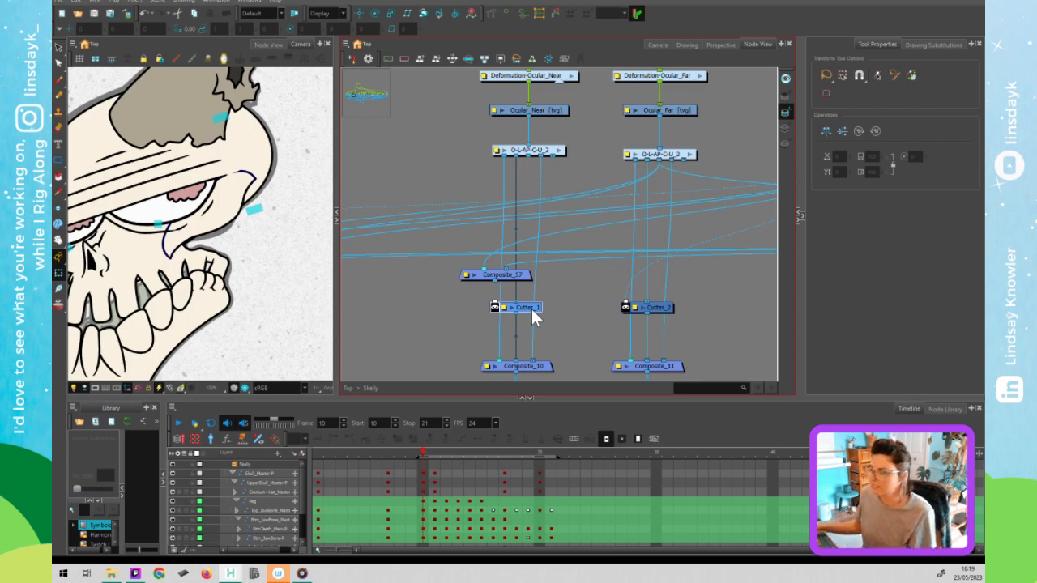
# Pull Composite_57 aside to between the near and far ocular nodes and trace its input to the Skull drawing.
pyautogui.click(532, 274)
pyautogui.moveTo(533, 274); pyautogui.dragTo(600, 275)
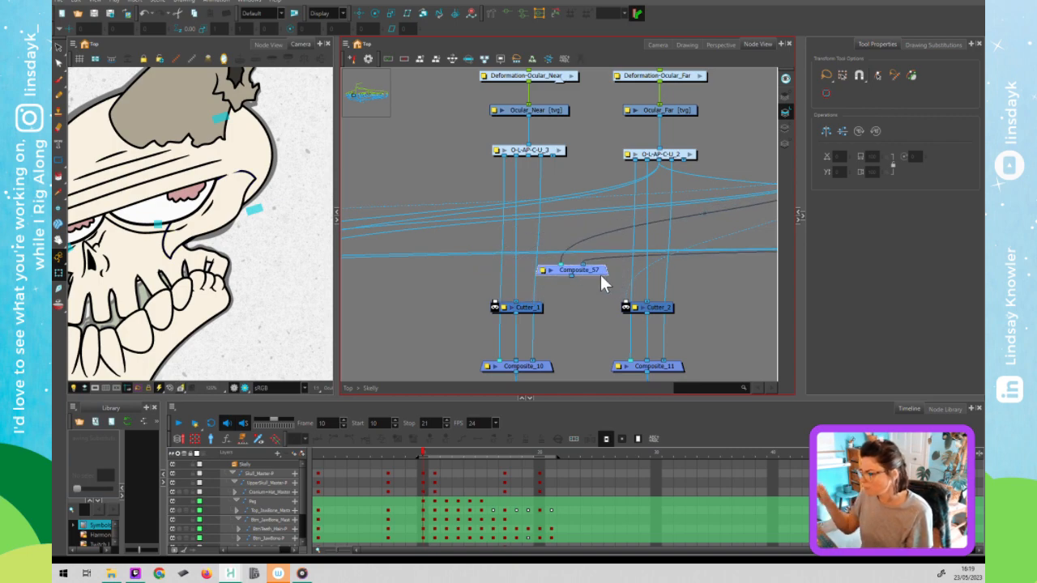
pyautogui.scroll(-6, 604, 271)
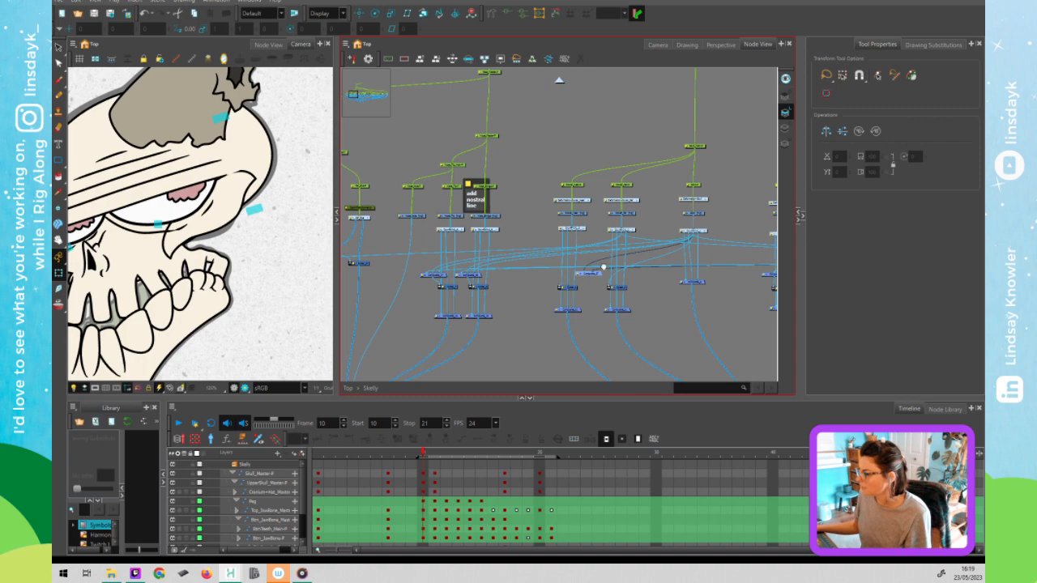
pyautogui.scroll(3, 591, 260)
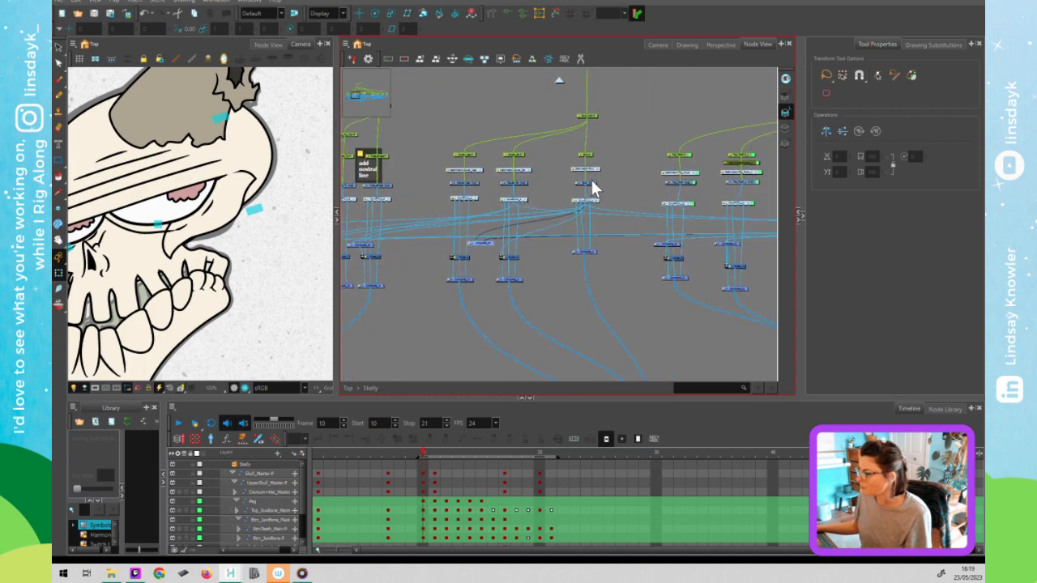
pyautogui.click(589, 189)
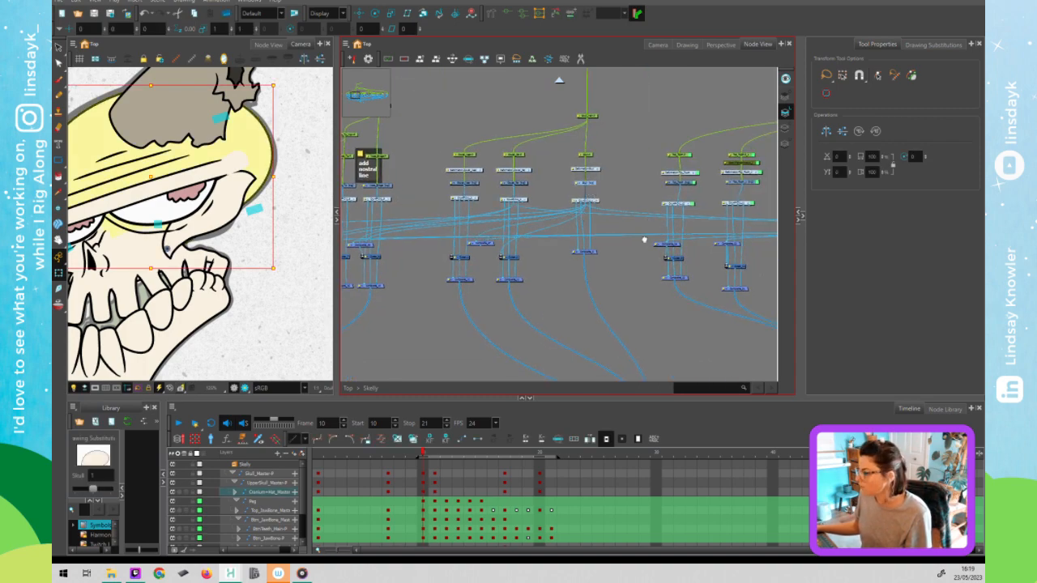
# Locate the Top Jaw nodes in the network and trace the connections leaving the upper jaw's art-layer group.
pyautogui.moveTo(644, 240); pyautogui.dragTo(616, 231)
pyautogui.click(760, 270)
pyautogui.moveTo(760, 269); pyautogui.dragTo(430, 258)
pyautogui.moveTo(754, 243); pyautogui.dragTo(455, 235)
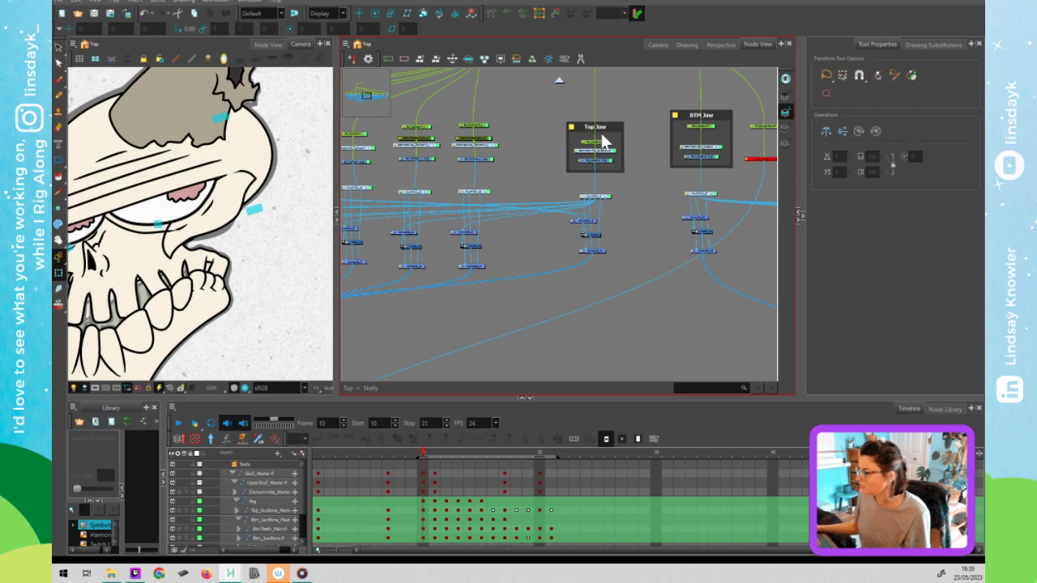
pyautogui.scroll(4, 600, 165)
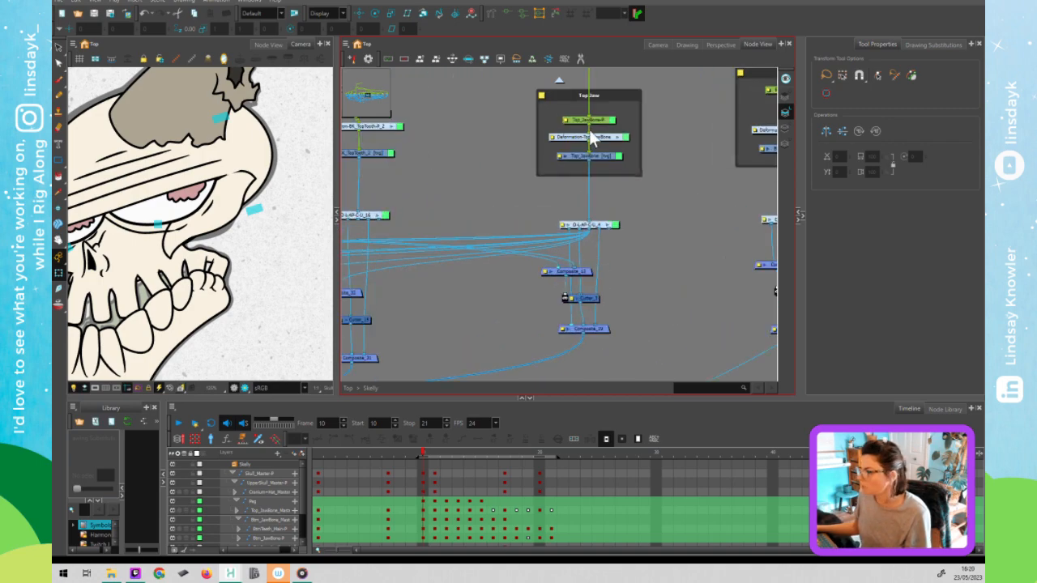
pyautogui.click(596, 224)
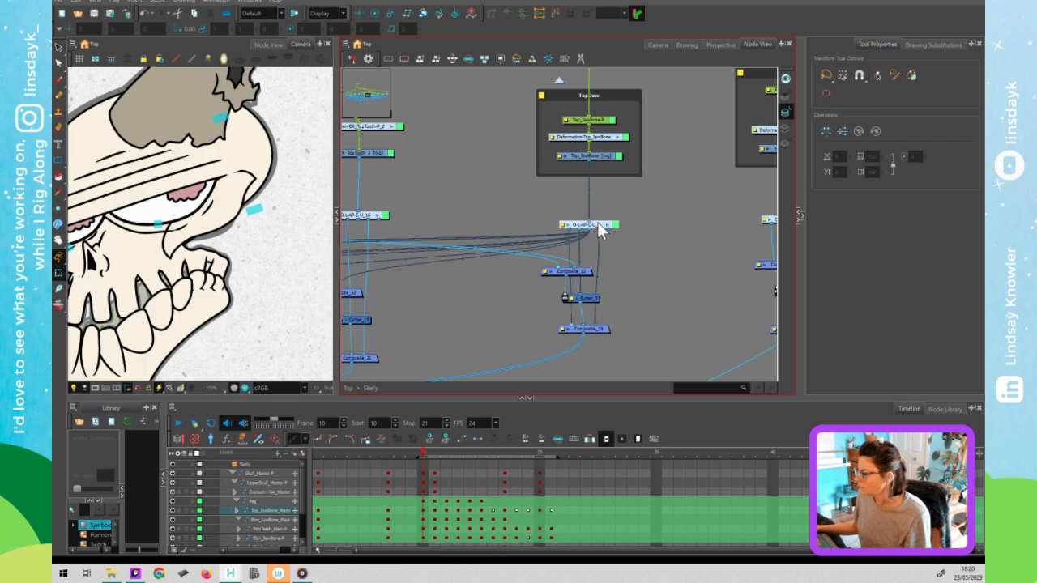
pyautogui.scroll(-3, 605, 261)
pyautogui.scroll(-5, 512, 320)
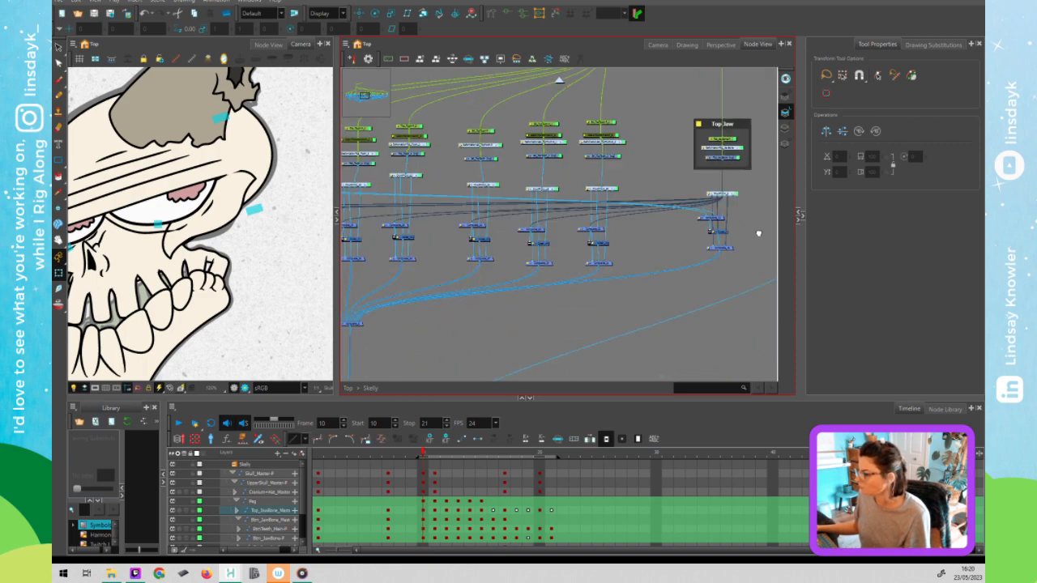
# Move Composite_57 to the space between the Skull nodes and the neighbouring tooth nodes.
pyautogui.moveTo(441, 239); pyautogui.dragTo(683, 253)
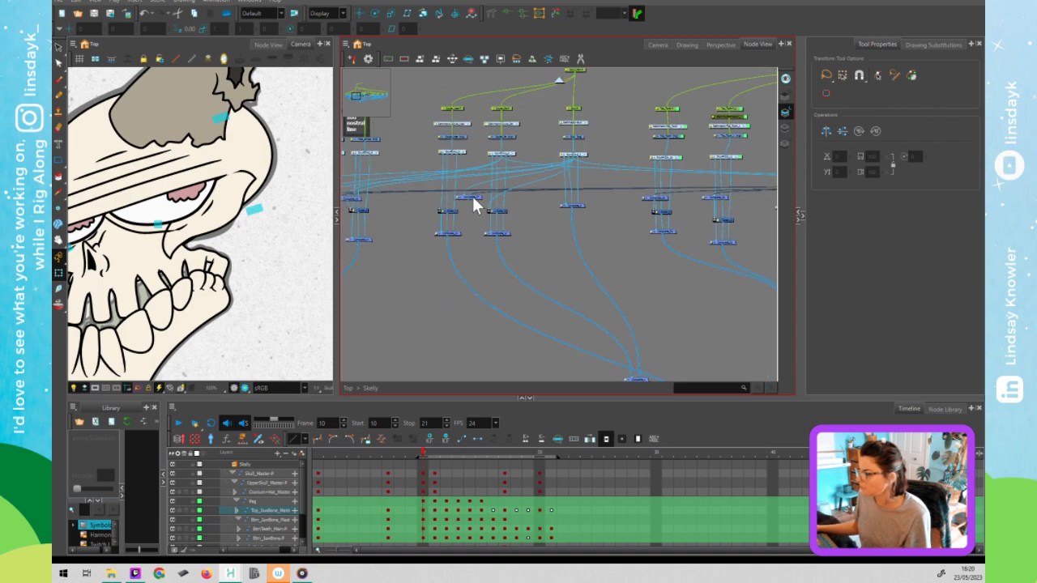
pyautogui.click(475, 196)
pyautogui.moveTo(485, 192); pyautogui.dragTo(611, 215)
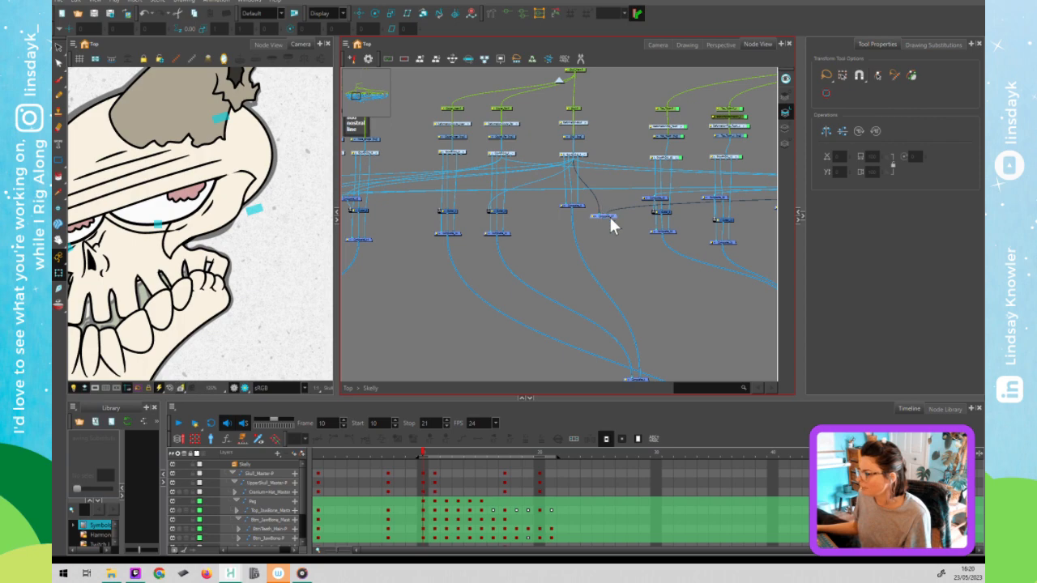
# Move Composite_57 to the space between the far ocular nodes and the Skull nodes.
pyautogui.moveTo(613, 216); pyautogui.dragTo(403, 249)
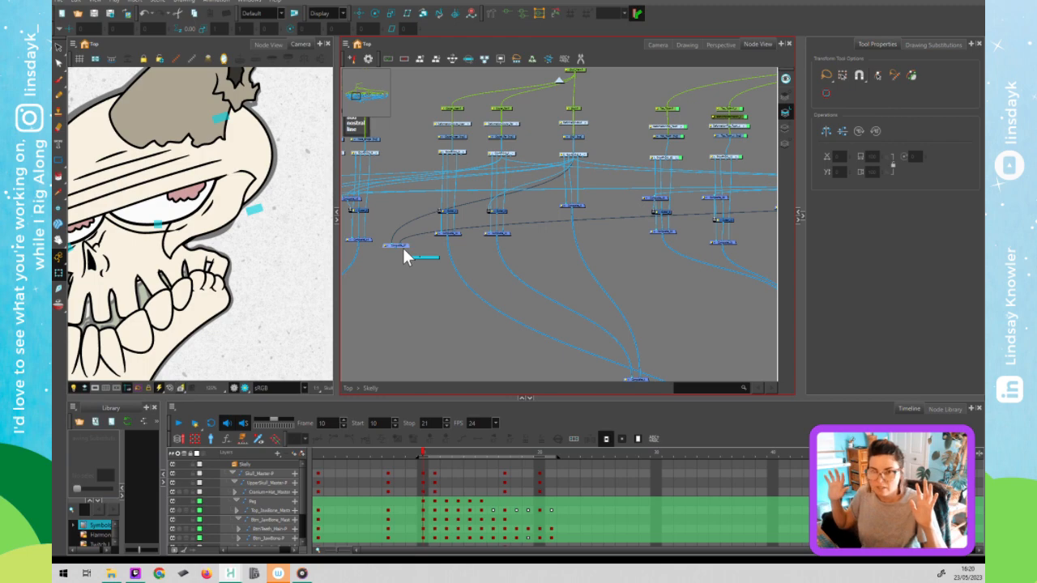
pyautogui.moveTo(402, 247); pyautogui.dragTo(396, 226)
pyautogui.moveTo(572, 157); pyautogui.dragTo(618, 258)
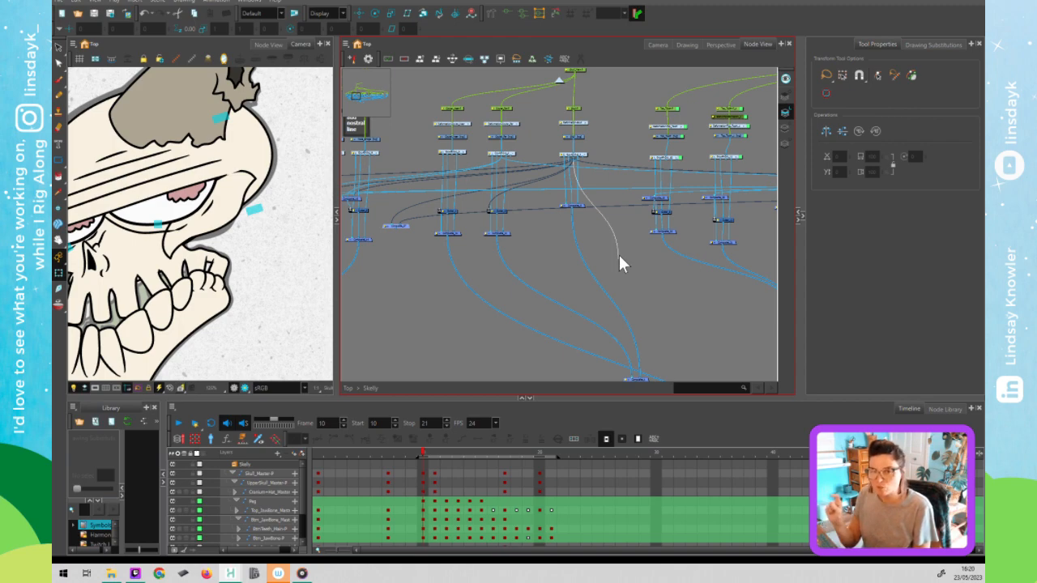
pyautogui.moveTo(619, 258); pyautogui.dragTo(617, 252)
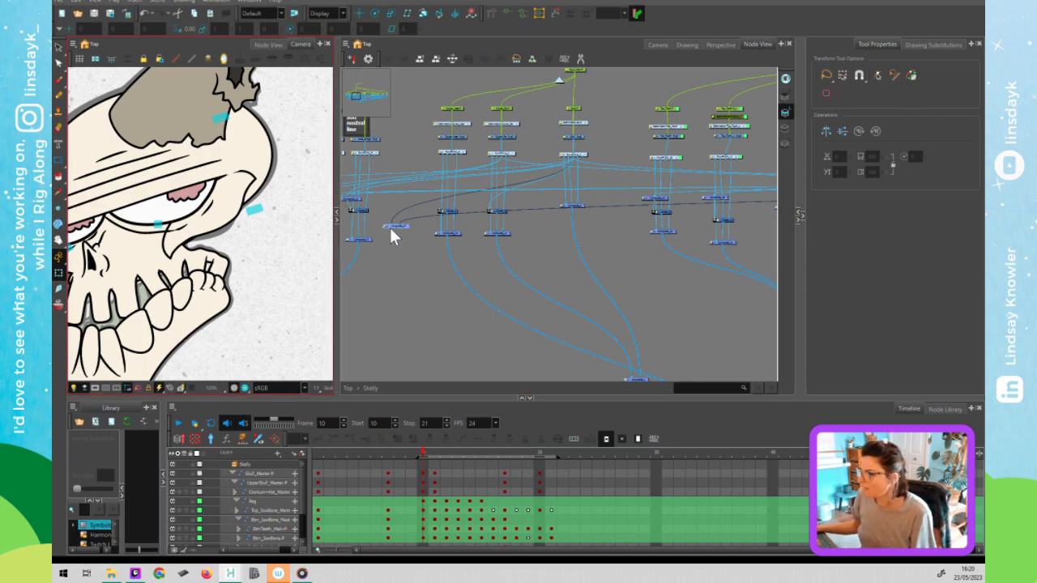
pyautogui.moveTo(409, 227); pyautogui.dragTo(548, 235)
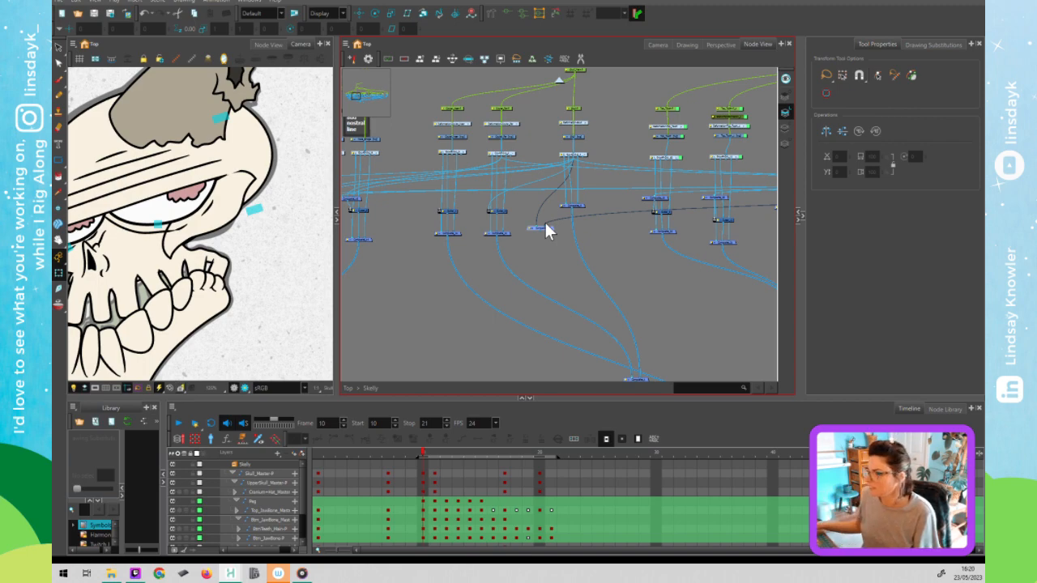
pyautogui.scroll(5, 439, 207)
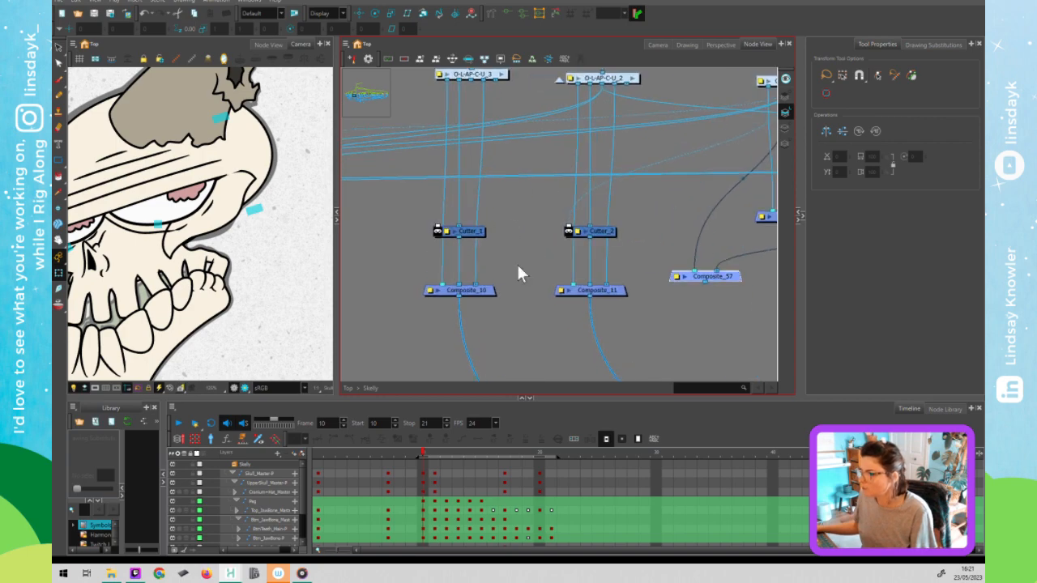
pyautogui.scroll(-2, 516, 262)
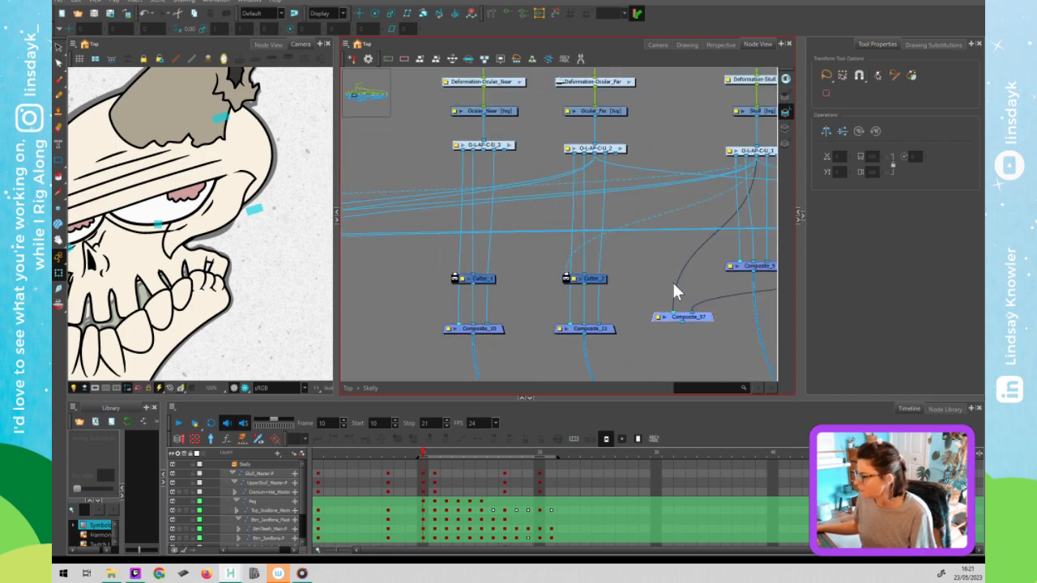
# Try feeding the Skull's cable from Composite_57 directly into Cutter_1's matte, test-move the near ocular piece and undo that move.
pyautogui.moveTo(683, 317); pyautogui.dragTo(453, 276)
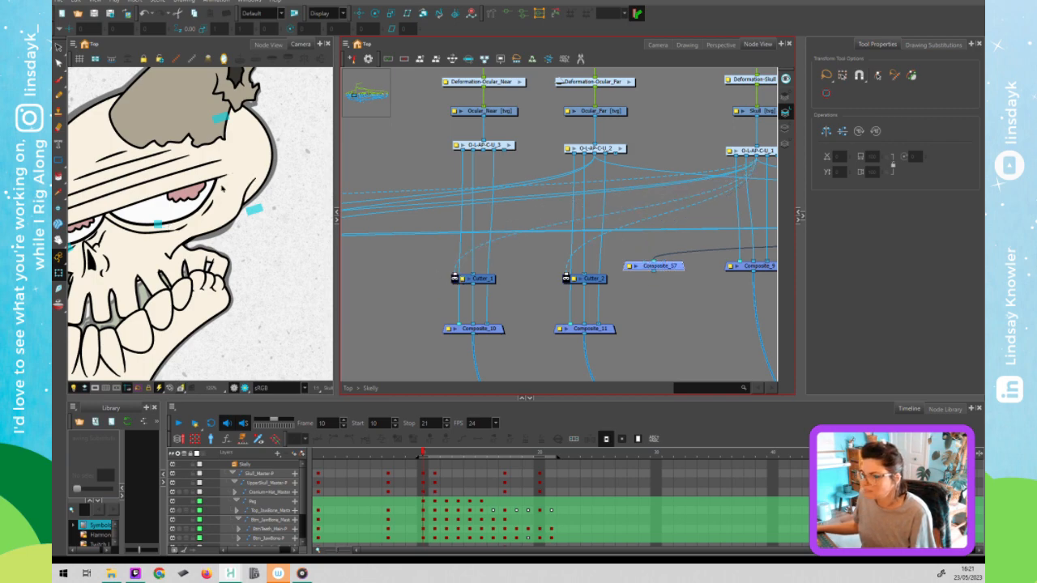
pyautogui.click(174, 248)
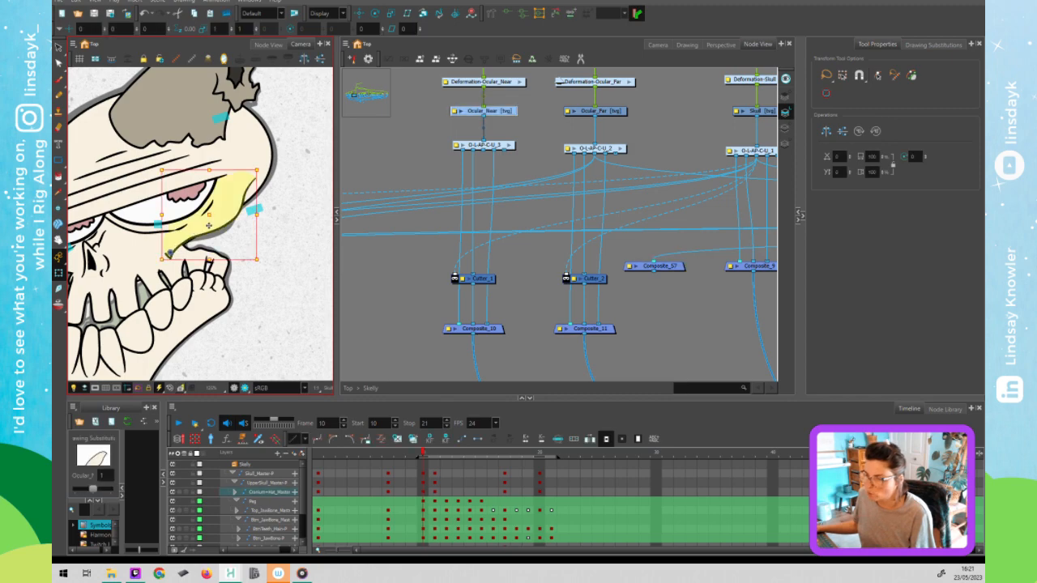
pyautogui.moveTo(212, 240); pyautogui.dragTo(198, 214)
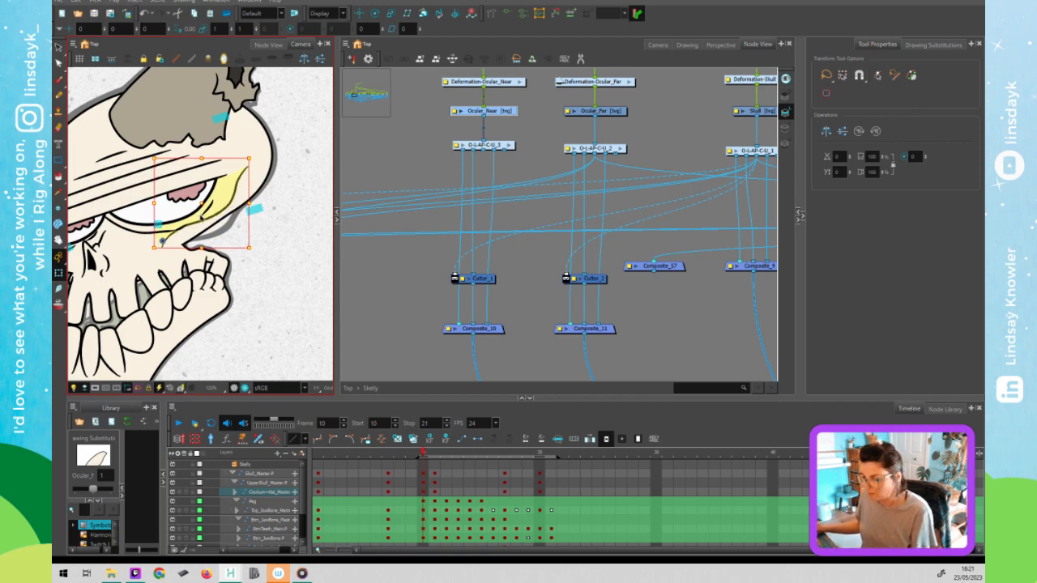
pyautogui.hotkey('ctrl', 'z')
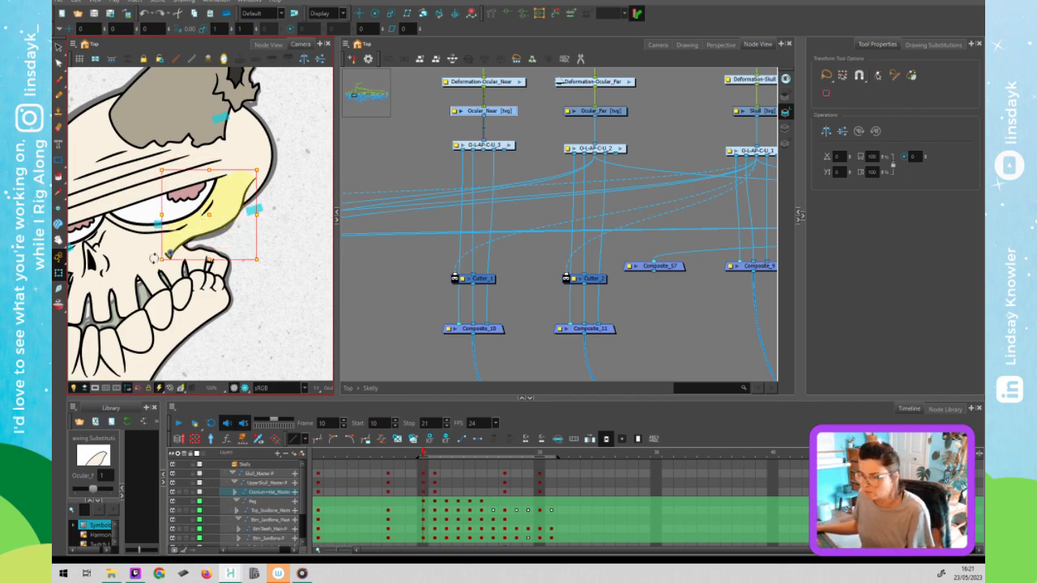
# Try routing Composite_57's other input cable into Cutter_1's matte, and undo both direct matte connections.
pyautogui.click(643, 257)
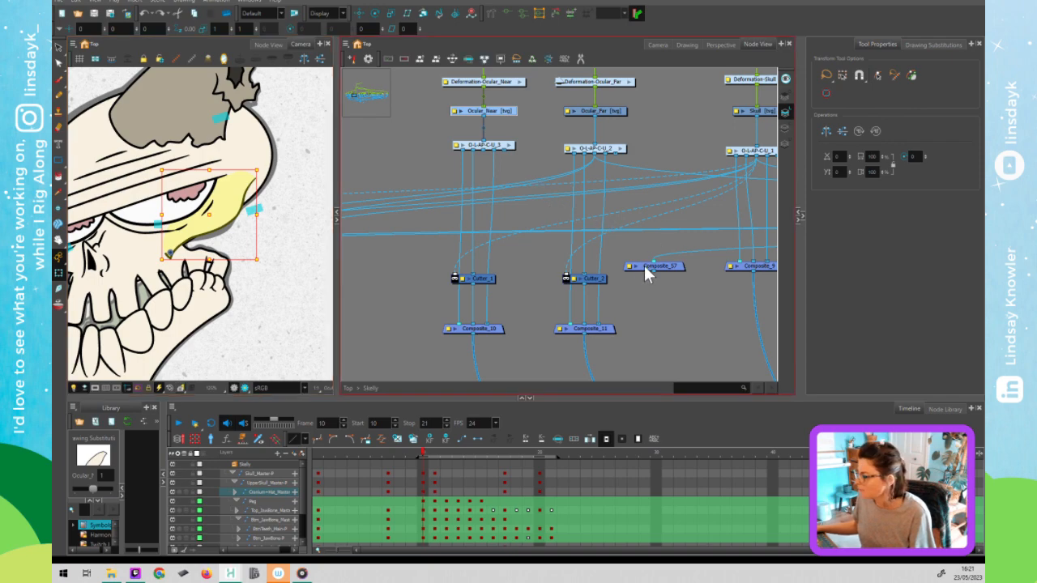
pyautogui.moveTo(659, 230); pyautogui.dragTo(453, 274)
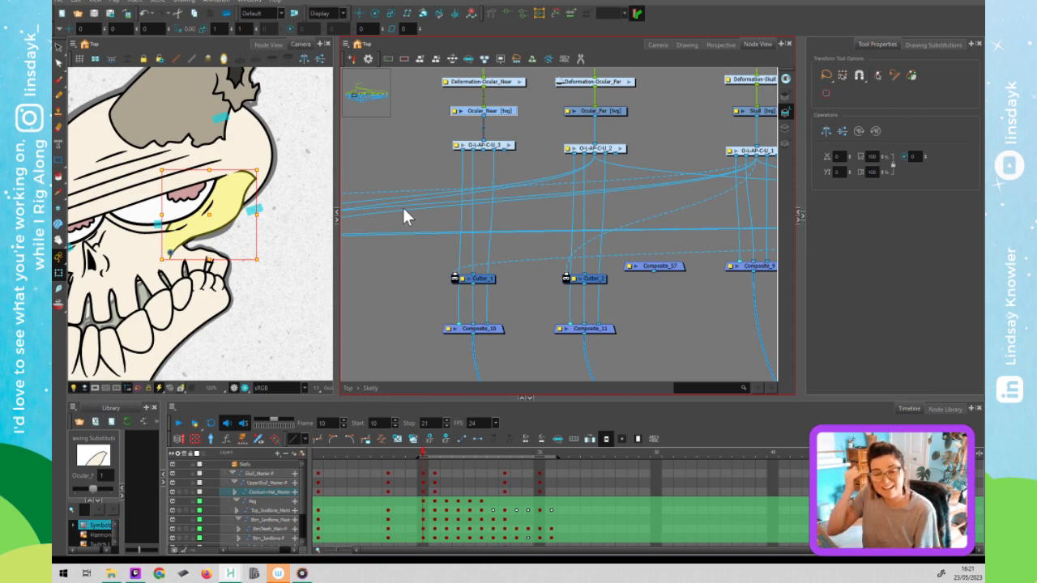
pyautogui.hotkey('ctrl', 'z')
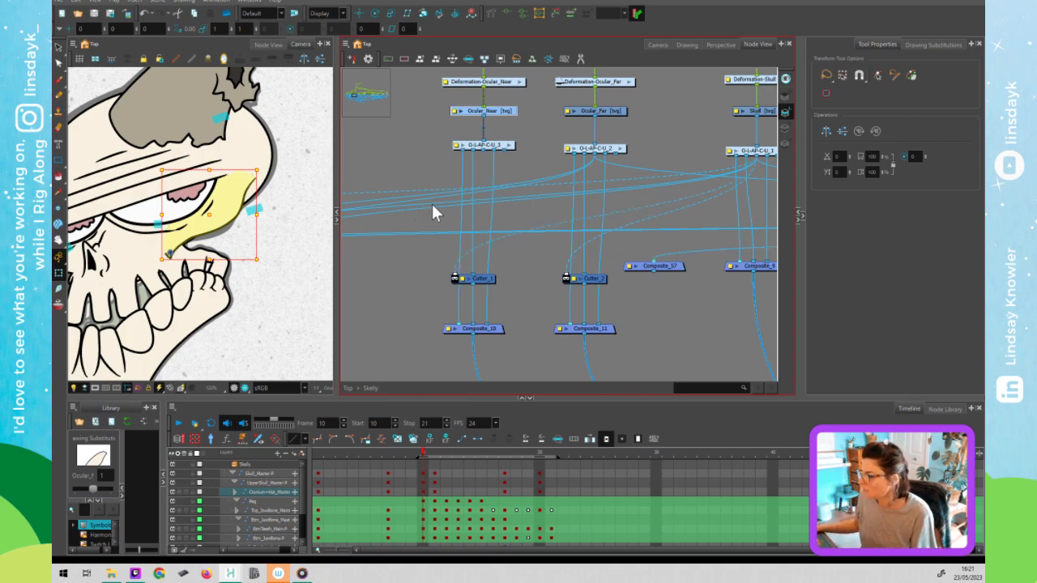
pyautogui.hotkey('ctrl', 'z')
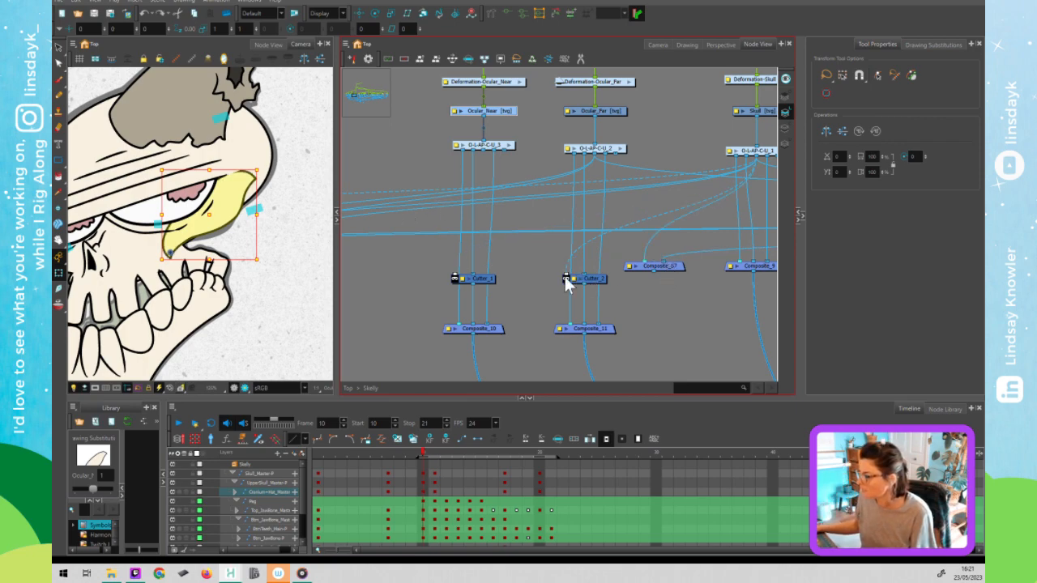
# Add a new composite just above Cutter_1 and connect its output to the cutter's matte input.
pyautogui.click(416, 266)
pyautogui.hotkey('ctrl', 'h')
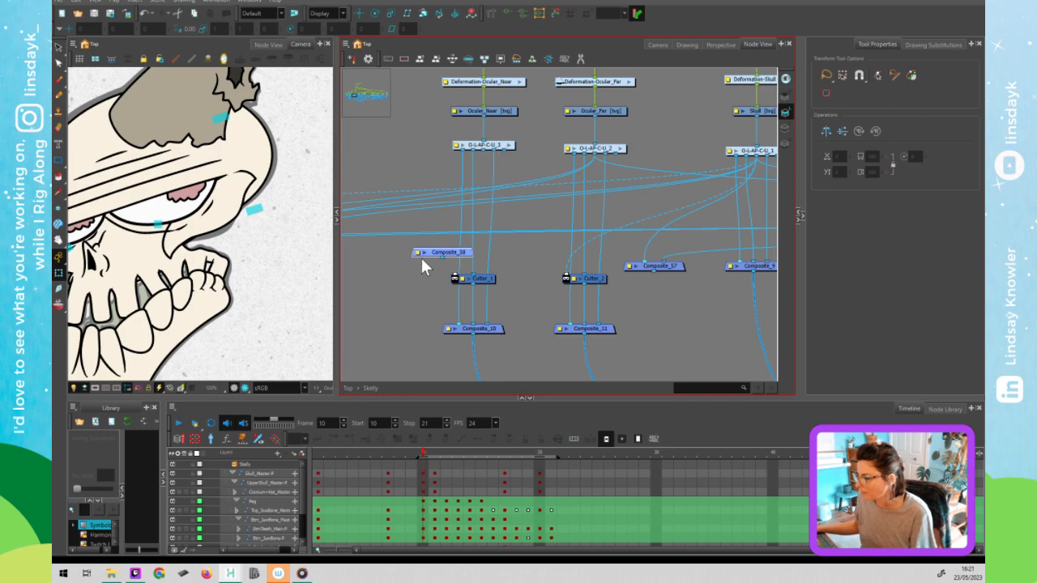
pyautogui.moveTo(458, 279); pyautogui.dragTo(456, 279)
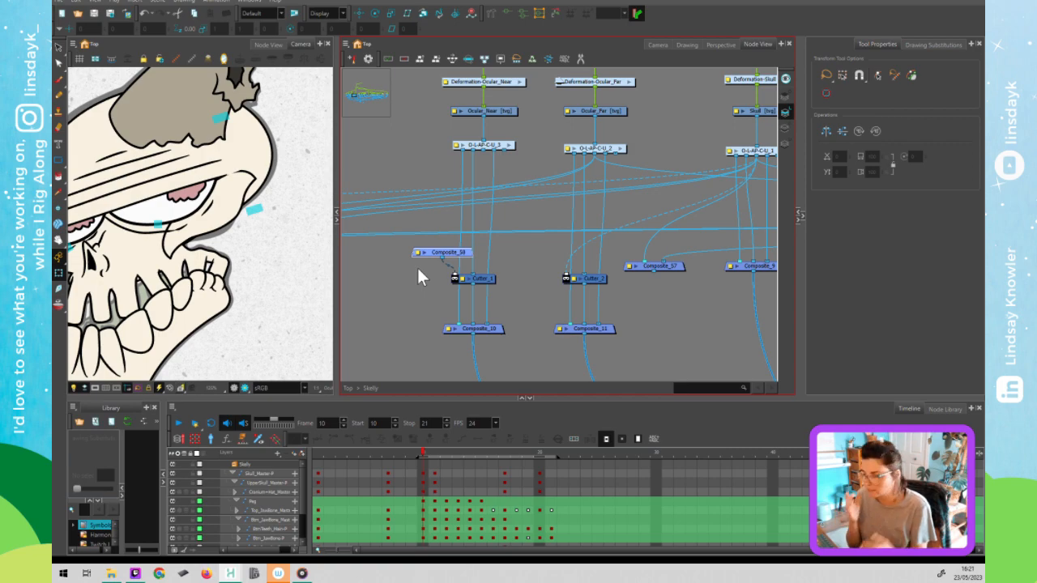
# Reroute the Skull cable and the other input cable from Composite_57 into Composite_58.
pyautogui.click(771, 108)
pyautogui.moveTo(648, 260); pyautogui.dragTo(437, 247)
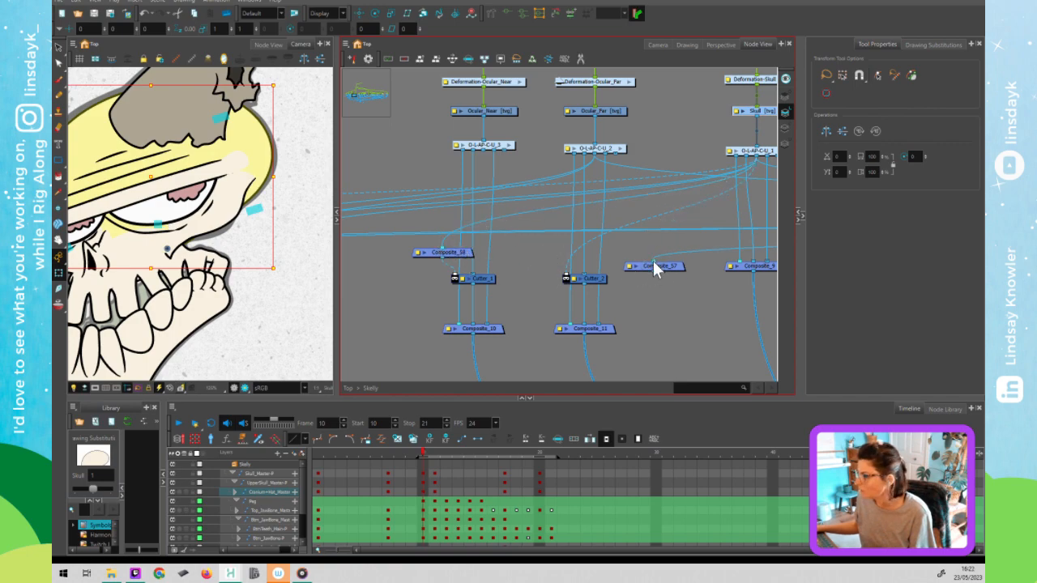
pyautogui.moveTo(517, 235); pyautogui.dragTo(450, 252)
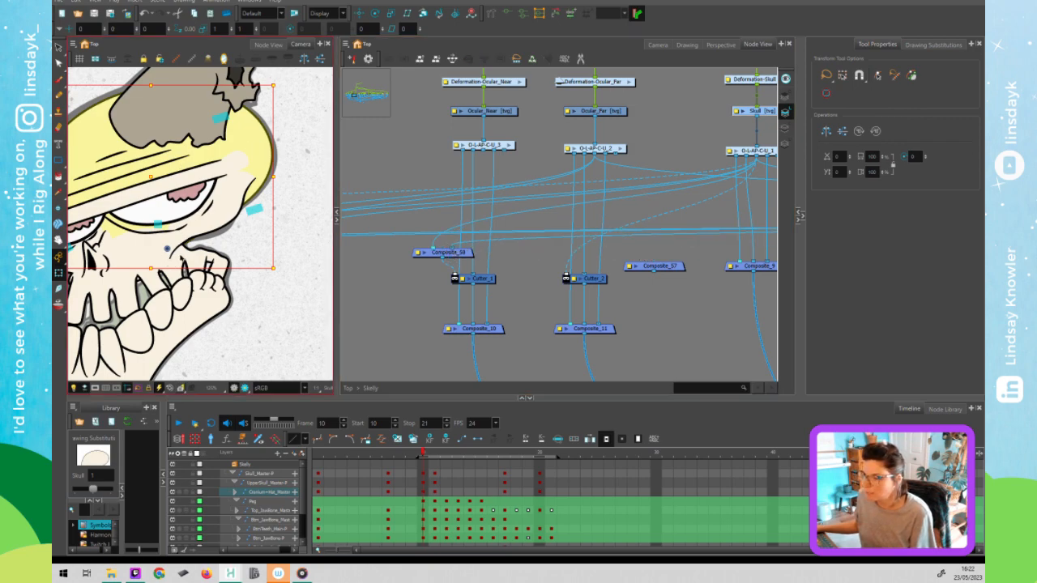
# Test the shared matte by moving the upper jaw and the near ocular piece, undoing both moves.
pyautogui.click(149, 270)
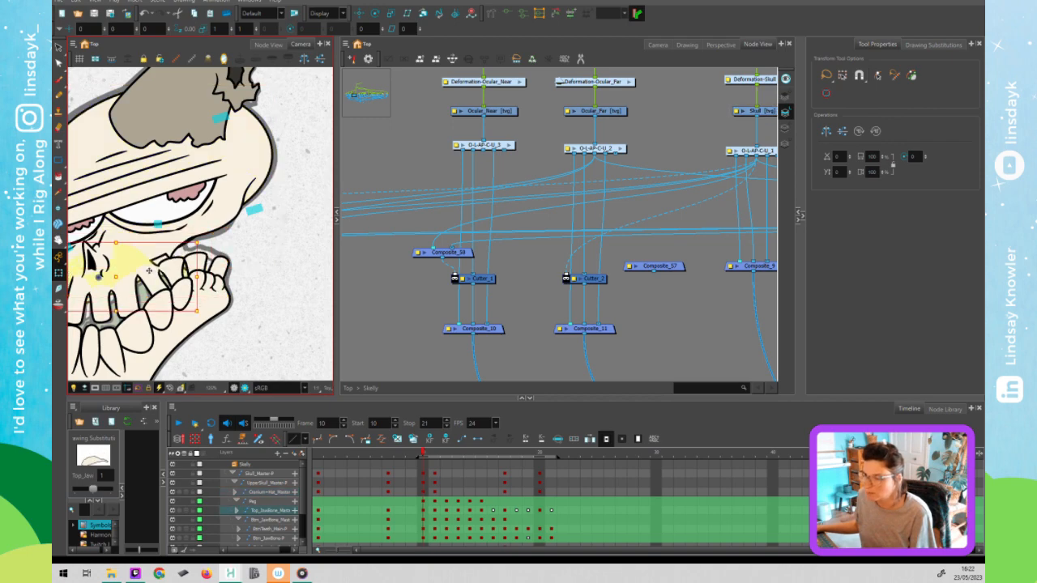
pyautogui.moveTo(149, 270)
pyautogui.mouseDown()
pyautogui.moveTo(178, 280)
pyautogui.moveTo(198, 262)
pyautogui.moveTo(171, 255)
pyautogui.mouseUp()
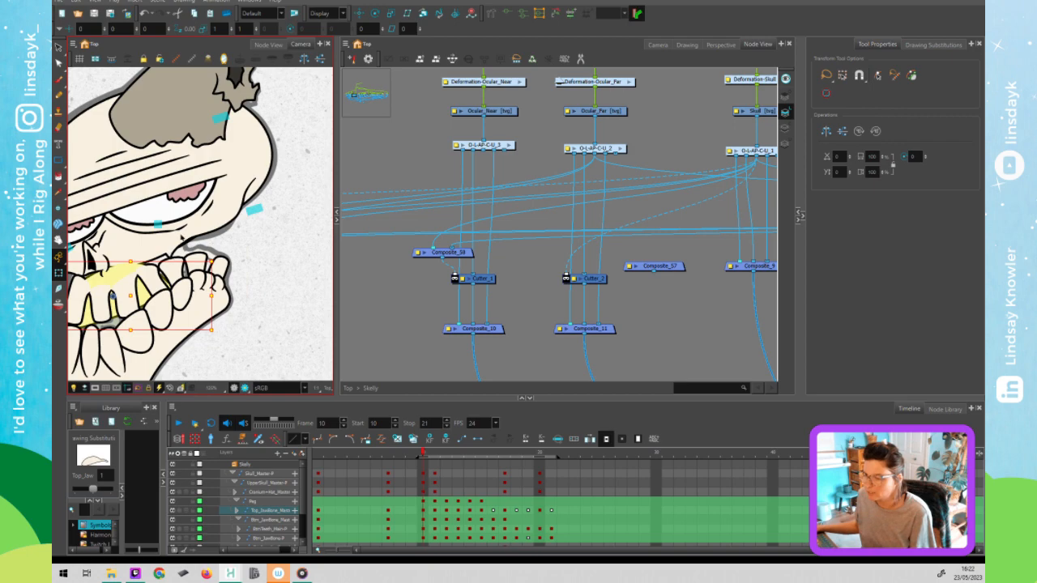
pyautogui.hotkey('ctrl', 'z')
pyautogui.click(200, 232)
pyautogui.moveTo(201, 232); pyautogui.dragTo(289, 221)
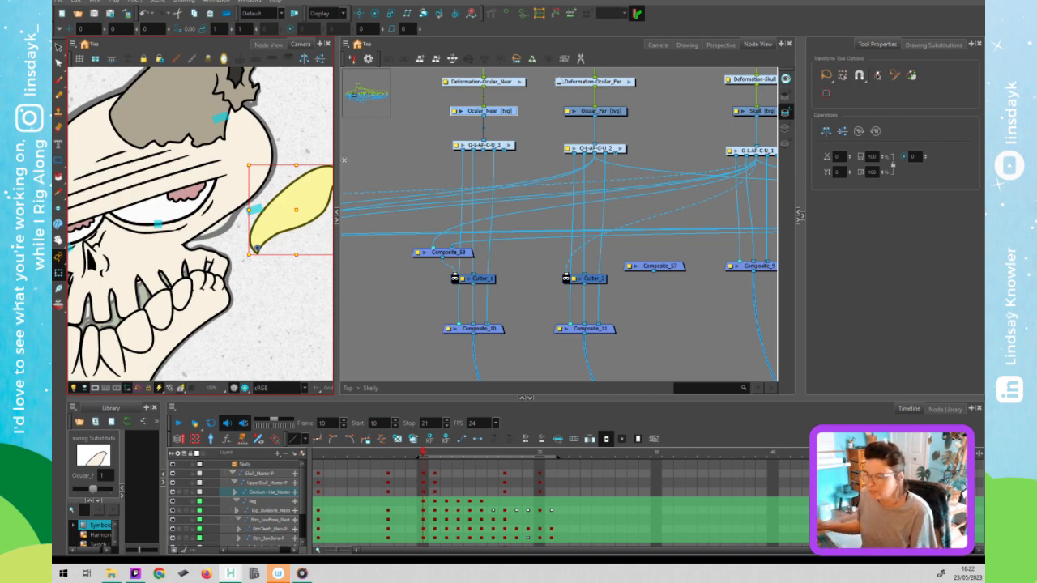
pyautogui.hotkey('ctrl', 'z')
pyautogui.hotkey('ctrl', 'z')
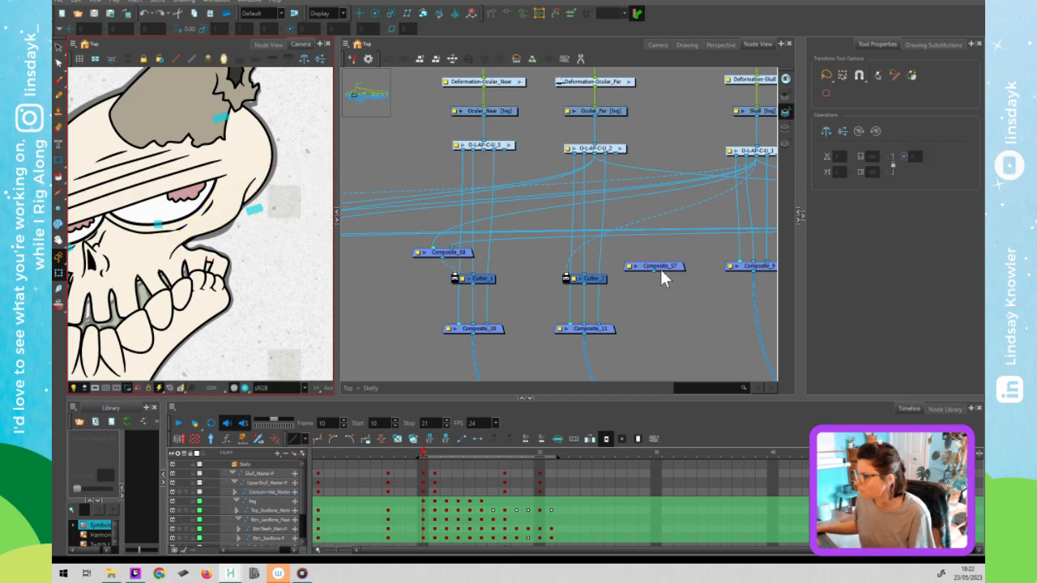
# Delete the unused Composite_57 node.
pyautogui.click(661, 270)
pyautogui.press('Delete')
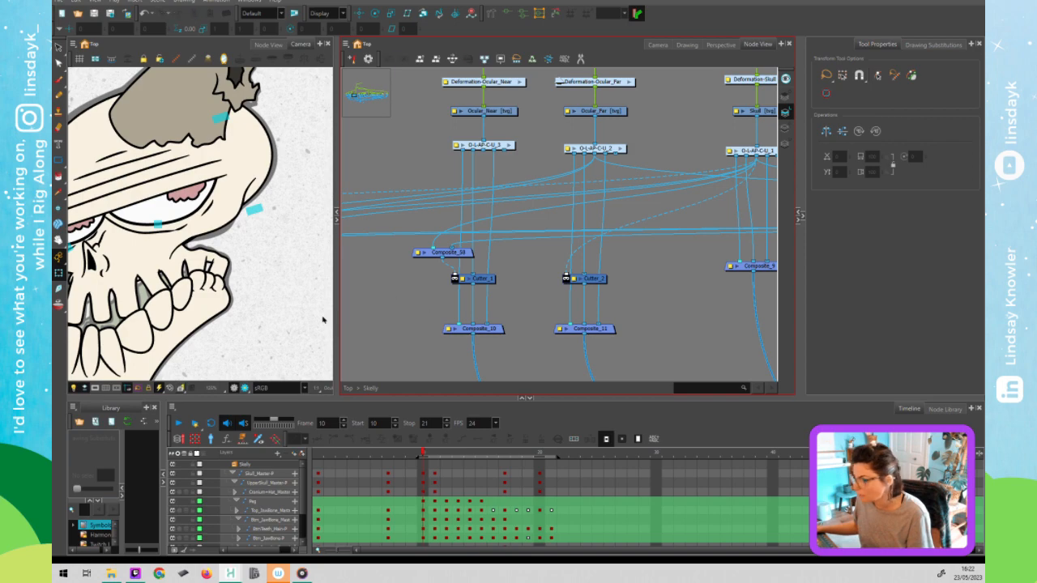
# Locate the Nose_Bridge nodes and trace the connections feeding Composite_16 above their cutter.
pyautogui.click(245, 329)
pyautogui.moveTo(240, 350); pyautogui.dragTo(300, 326)
pyautogui.click(165, 221)
pyautogui.click(419, 204)
pyautogui.moveTo(419, 205); pyautogui.dragTo(606, 216)
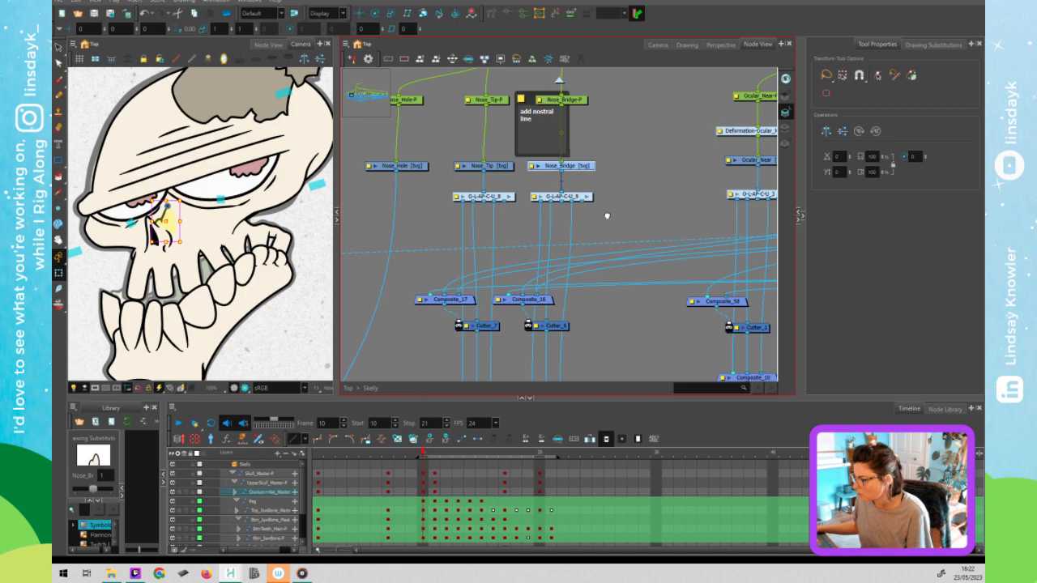
pyautogui.scroll(-2, 547, 263)
pyautogui.click(546, 261)
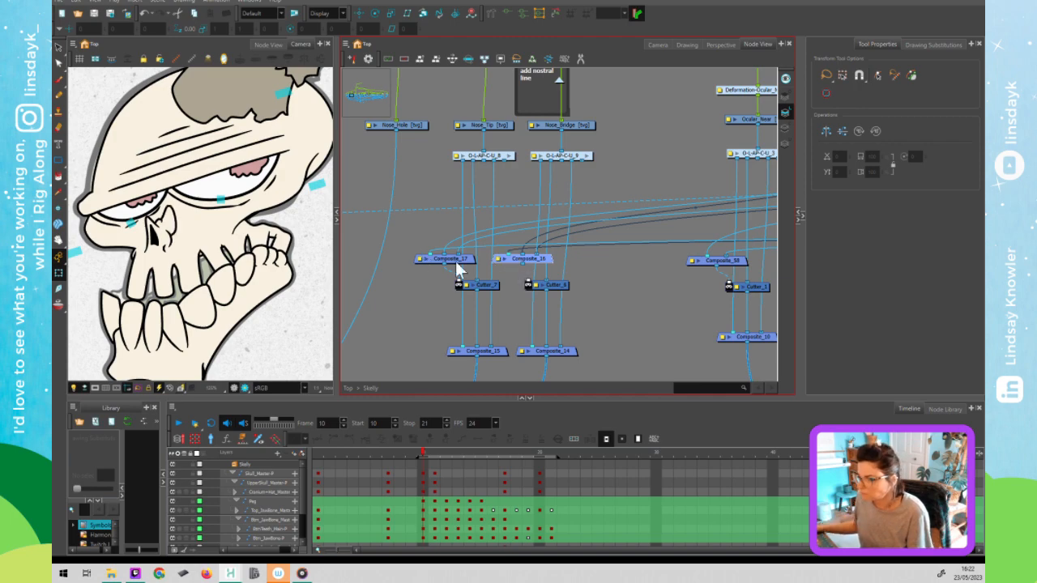
# Move the nose bridge drawing off the face into the empty space in front of the jaw.
pyautogui.click(164, 218)
pyautogui.click(165, 222)
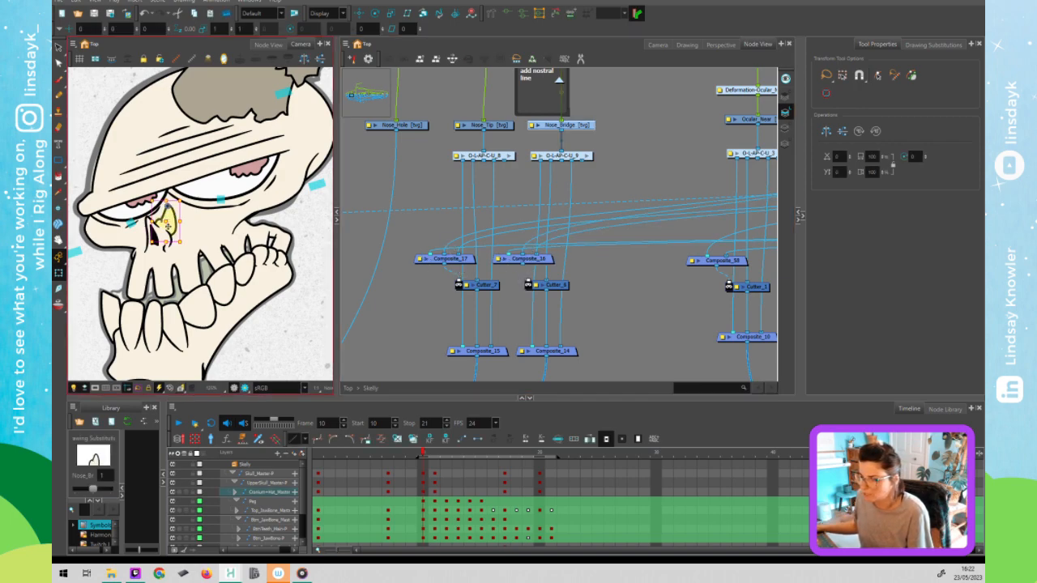
pyautogui.moveTo(74, 303); pyautogui.dragTo(159, 273)
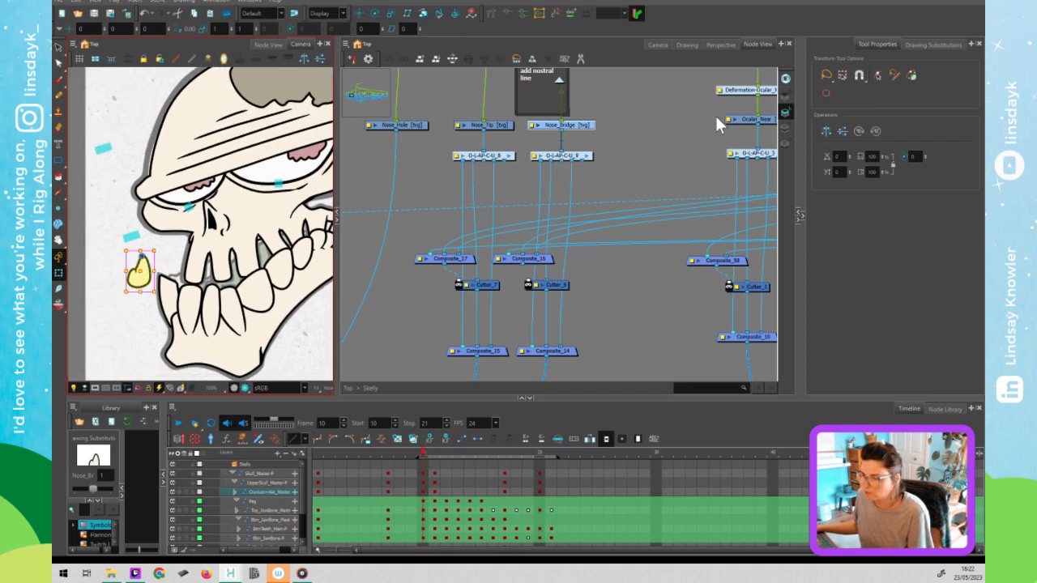
# Examine the nose bridge drawing's overlay, line, colour and underlay art layers one at a time.
pyautogui.click(782, 112)
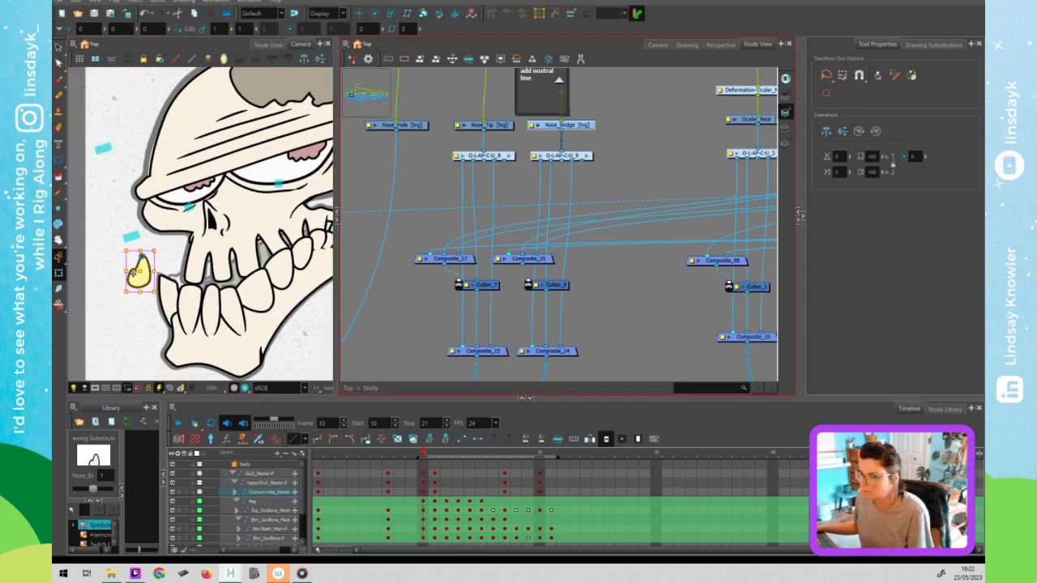
pyautogui.hotkey('alt', 's')
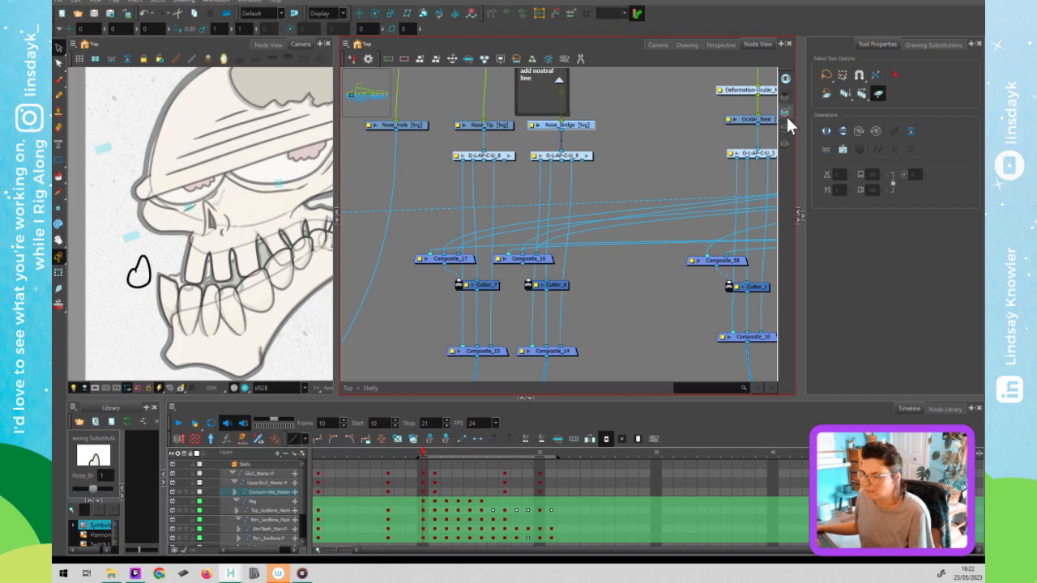
pyautogui.click(785, 98)
pyautogui.click(135, 246)
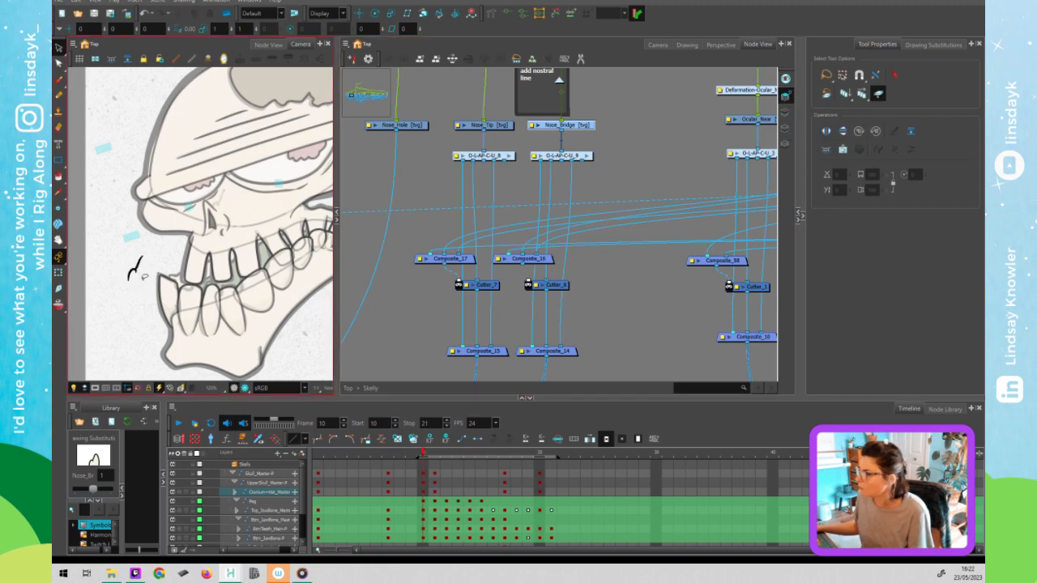
pyautogui.click(788, 128)
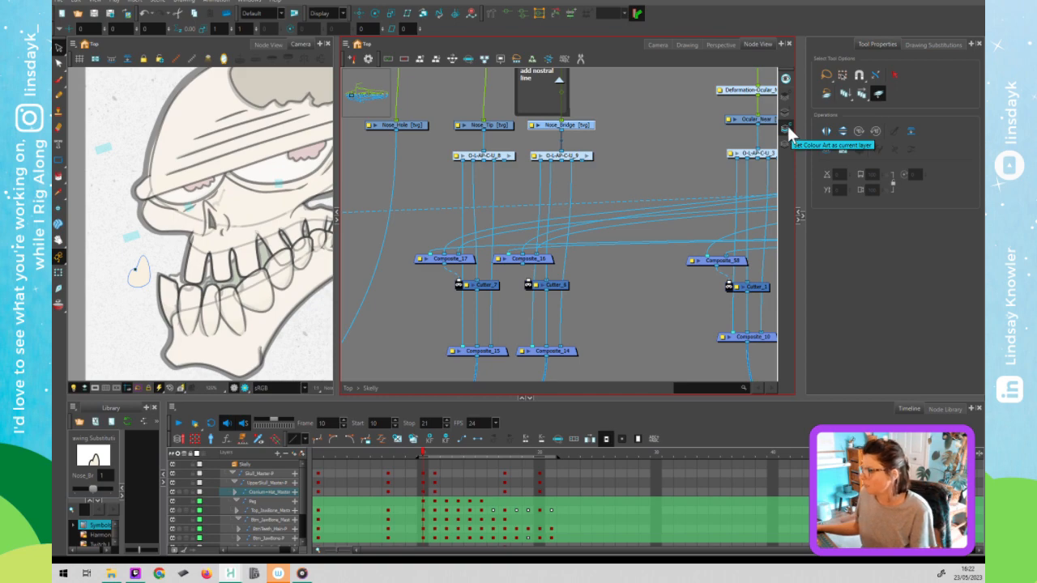
pyautogui.click(786, 144)
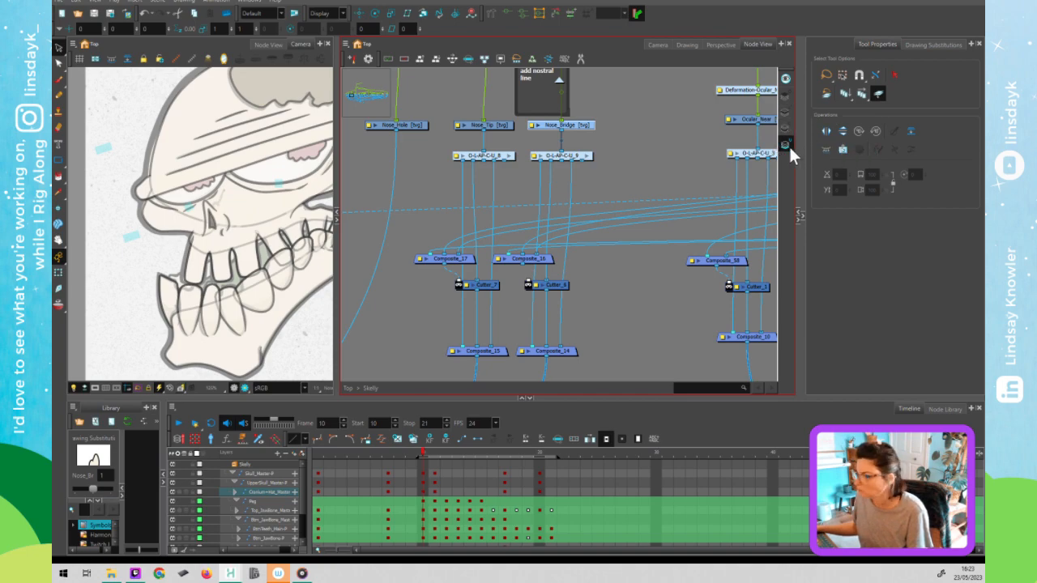
pyautogui.click(785, 111)
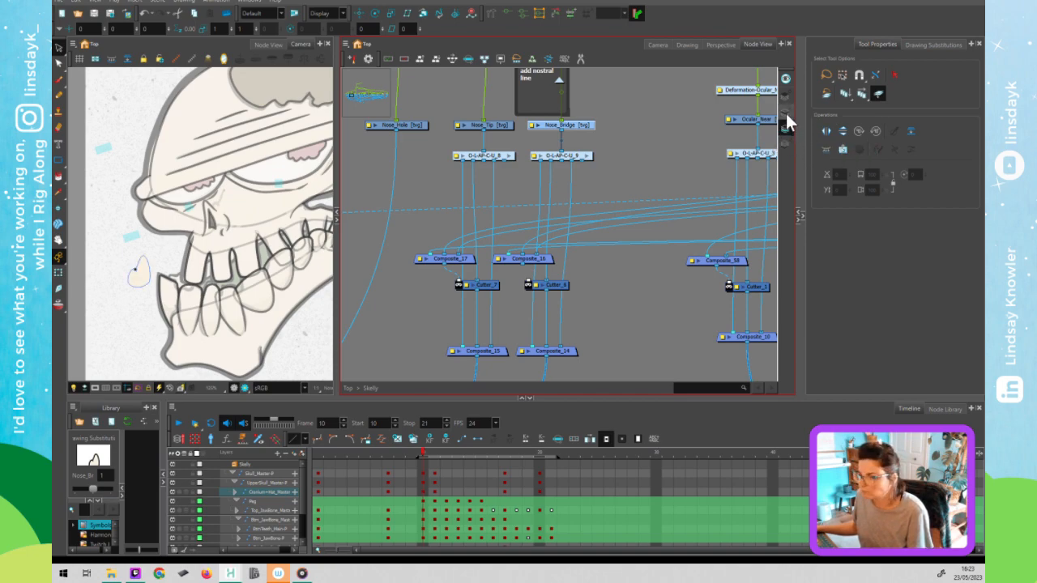
pyautogui.click(786, 95)
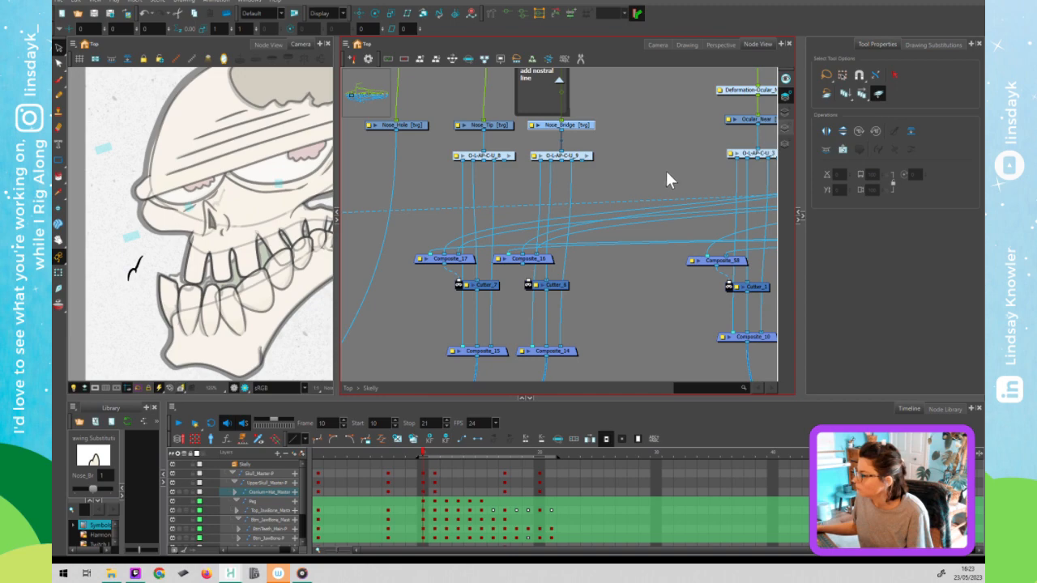
pyautogui.click(649, 170)
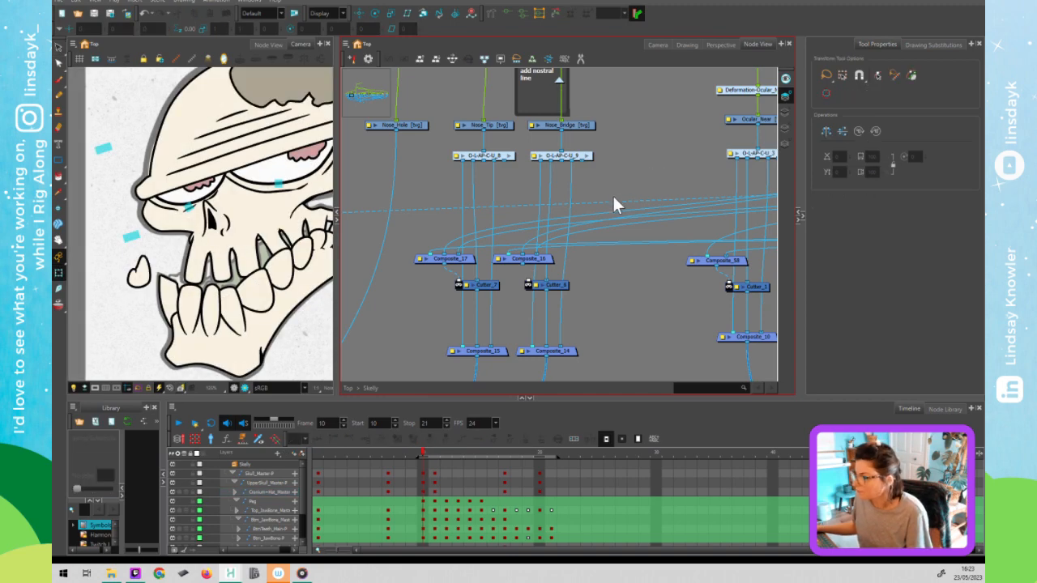
# Detach Composite_16 from the nose bridge cutter and park it in the empty space beside the nose bridge nodes.
pyautogui.moveTo(546, 262); pyautogui.dragTo(646, 180)
pyautogui.moveTo(651, 310); pyautogui.dragTo(635, 359)
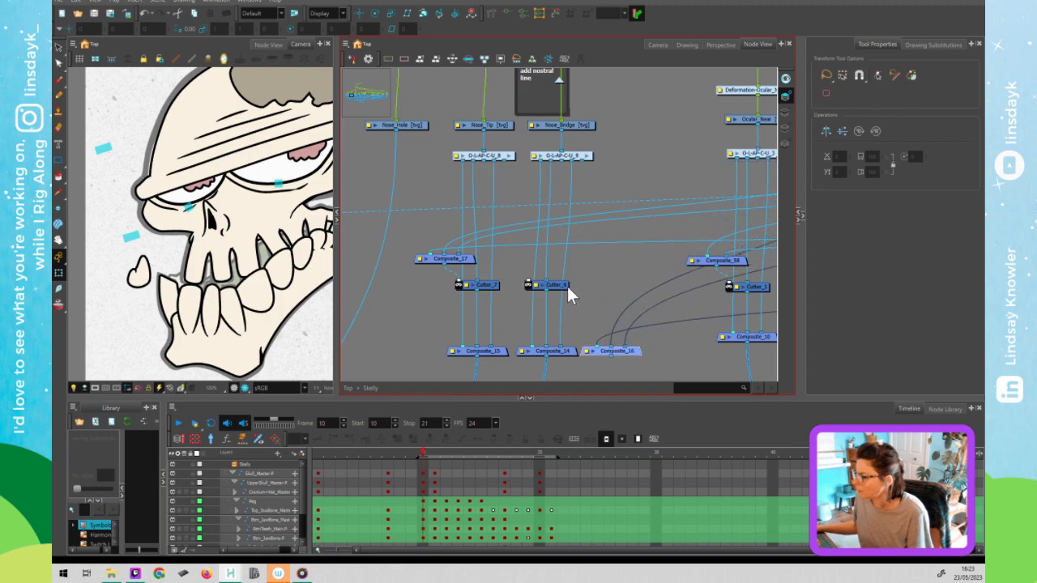
pyautogui.click(567, 284)
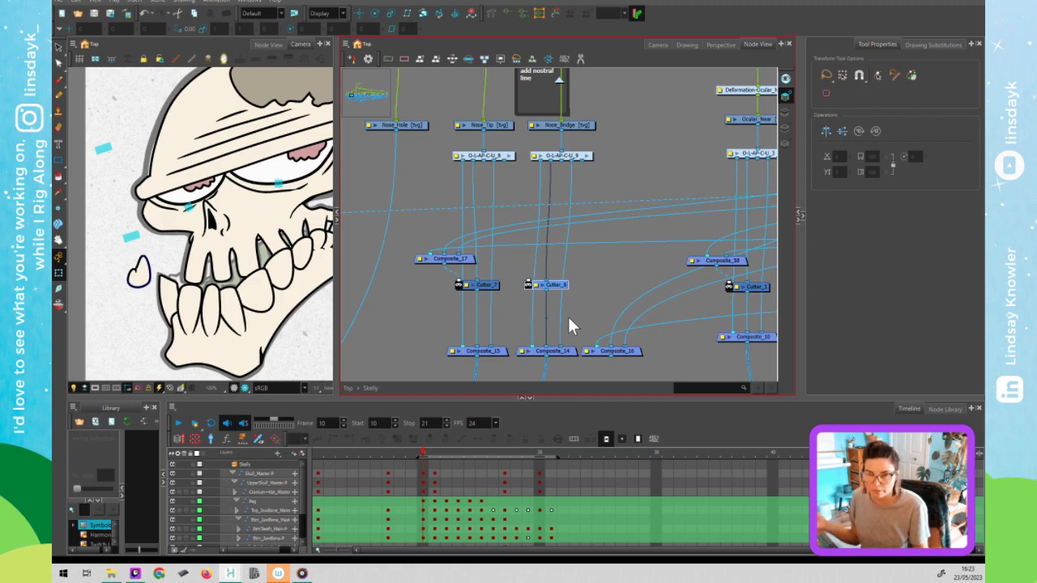
pyautogui.moveTo(637, 352); pyautogui.dragTo(626, 168)
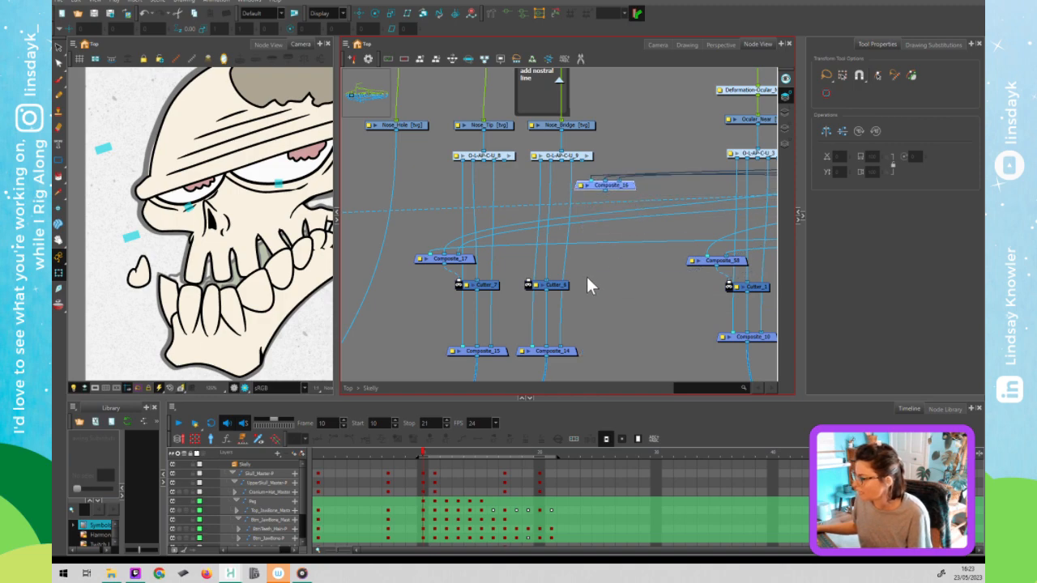
# Paste a fresh composite node above the nose bridge cutter and connect it to the cutter's matte input.
pyautogui.click(587, 277)
pyautogui.hotkey('ctrl', 'v')
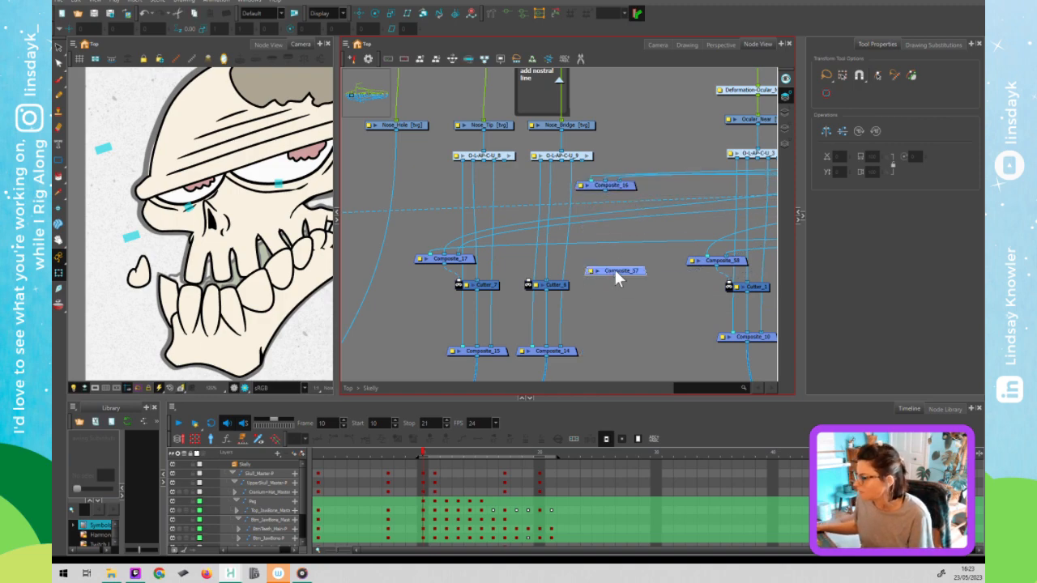
pyautogui.moveTo(528, 265); pyautogui.dragTo(522, 270)
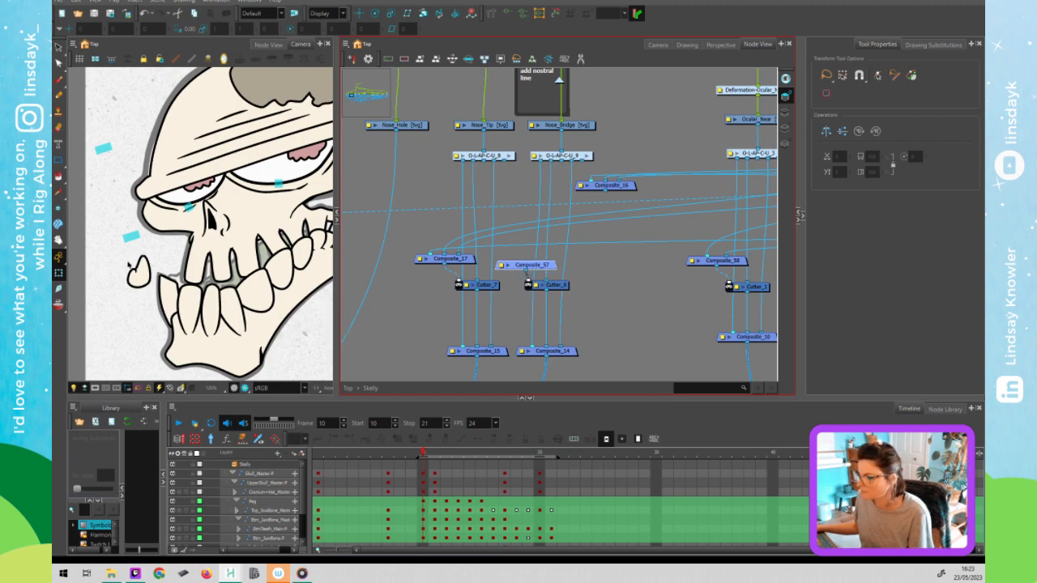
# Move the nose bridge drawing from in front of the jaw back onto the face beside the nose hole.
pyautogui.click(139, 280)
pyautogui.click(141, 279)
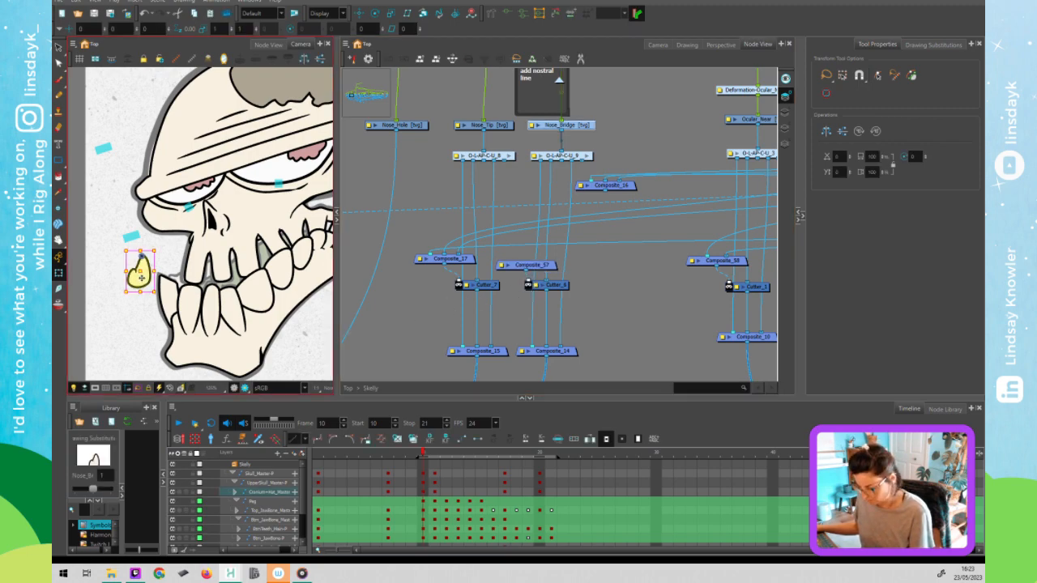
pyautogui.moveTo(141, 279); pyautogui.dragTo(226, 204)
pyautogui.click(523, 248)
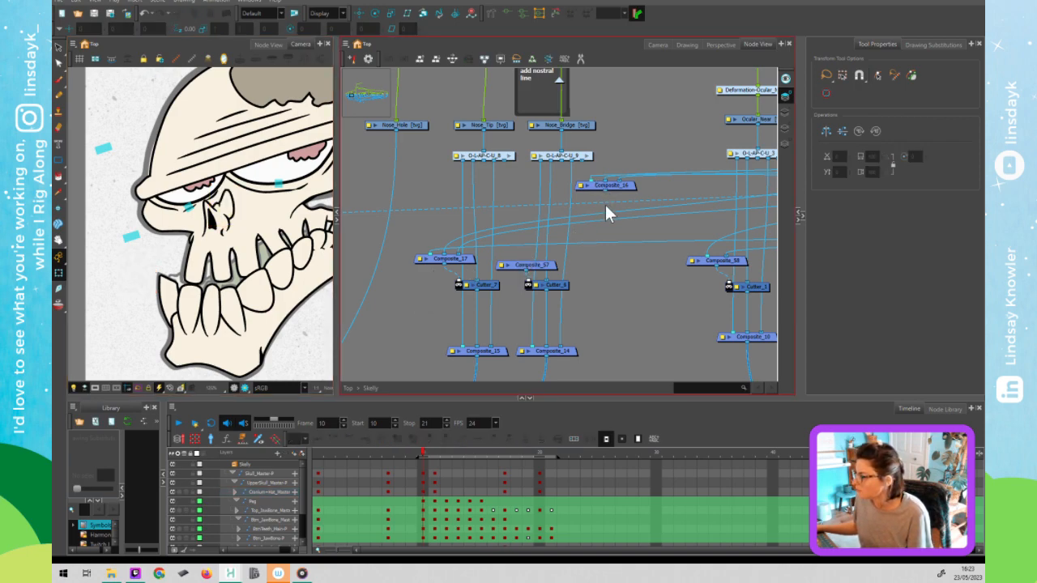
# Reroute the first Composite_16 cable into the new nose bridge composite and test it by shifting the top jaw drawing, undoing the shift.
pyautogui.moveTo(604, 185); pyautogui.dragTo(534, 270)
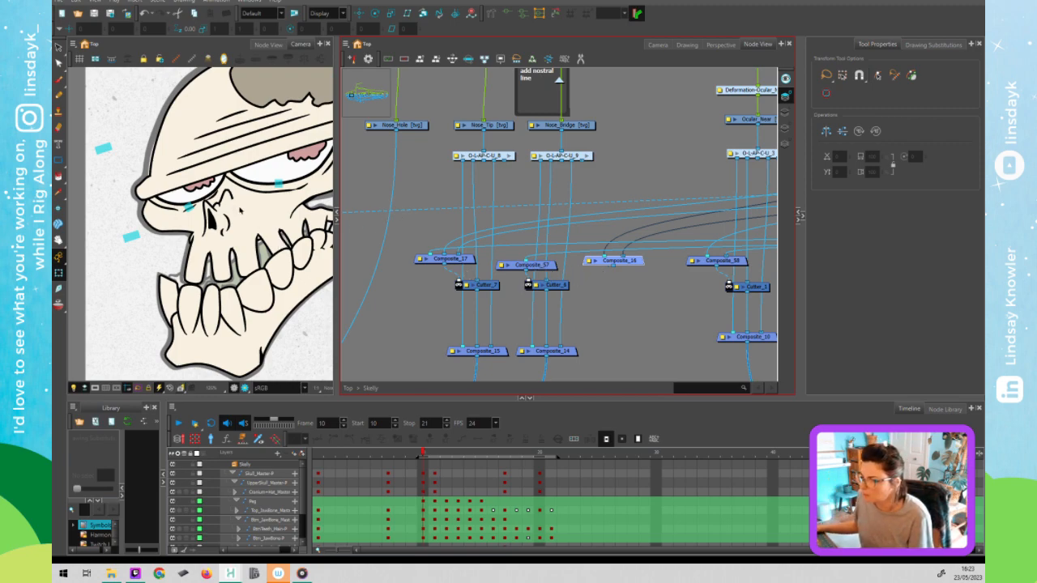
pyautogui.click(247, 215)
pyautogui.moveTo(264, 214)
pyautogui.mouseDown()
pyautogui.moveTo(269, 222)
pyautogui.moveTo(265, 212)
pyautogui.moveTo(270, 220)
pyautogui.moveTo(252, 220)
pyautogui.mouseUp()
pyautogui.hotkey('ctrl', 'z')
pyautogui.click(583, 293)
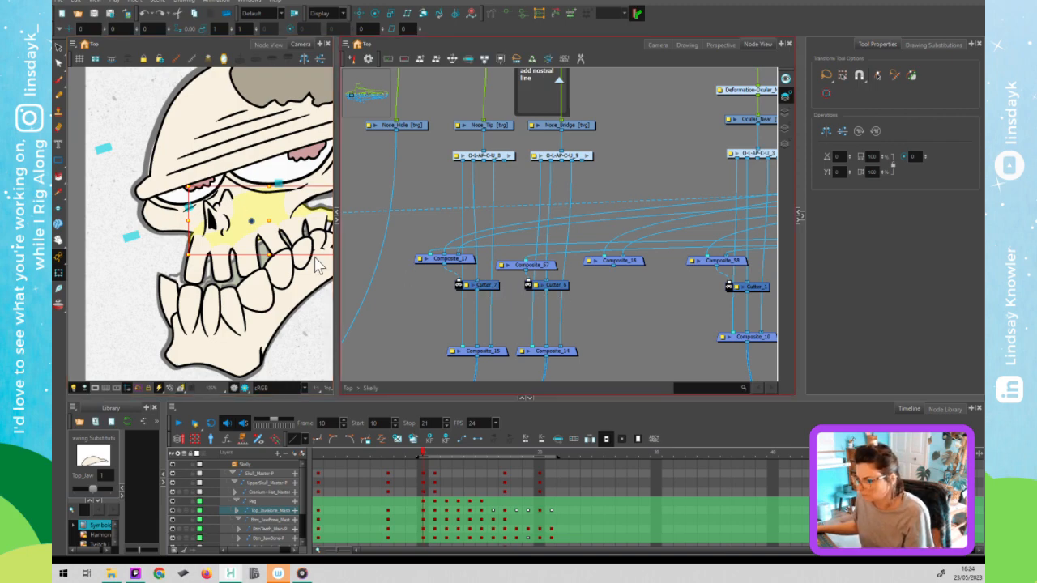
pyautogui.click(188, 256)
pyautogui.press('b')
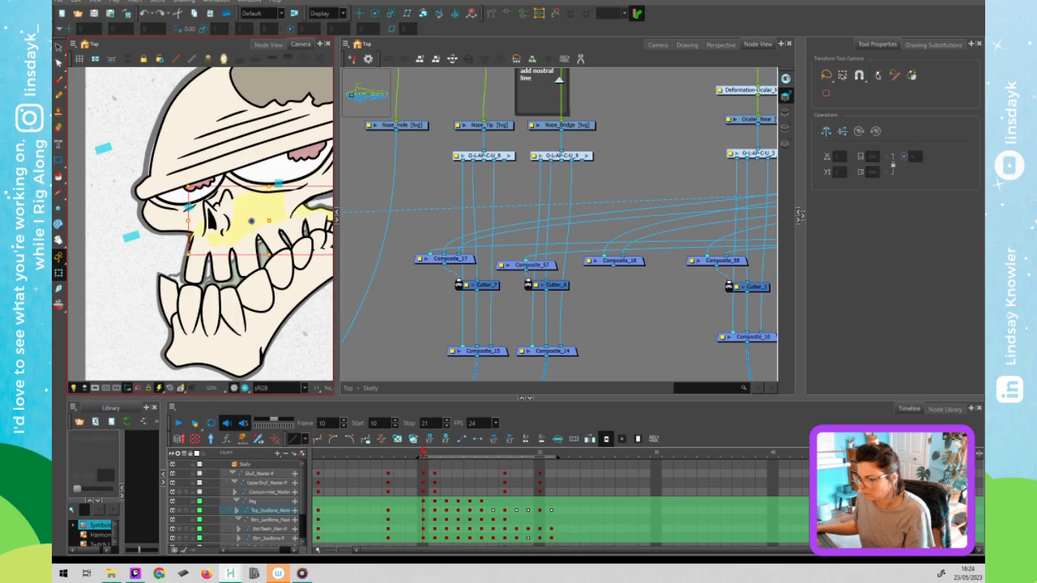
pyautogui.click(559, 272)
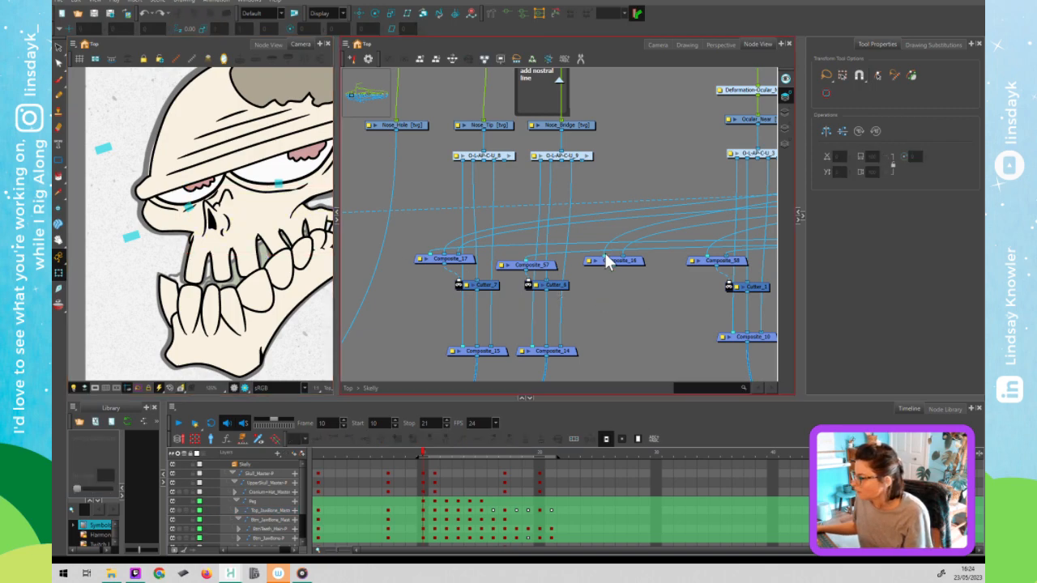
# Reroute the far ocular cable from Composite_16 into Composite_57, then test-move the far ocular drawing and undo the move.
pyautogui.moveTo(530, 241)
pyautogui.mouseDown()
pyautogui.moveTo(514, 262)
pyautogui.moveTo(526, 273)
pyautogui.moveTo(527, 253)
pyautogui.mouseUp()
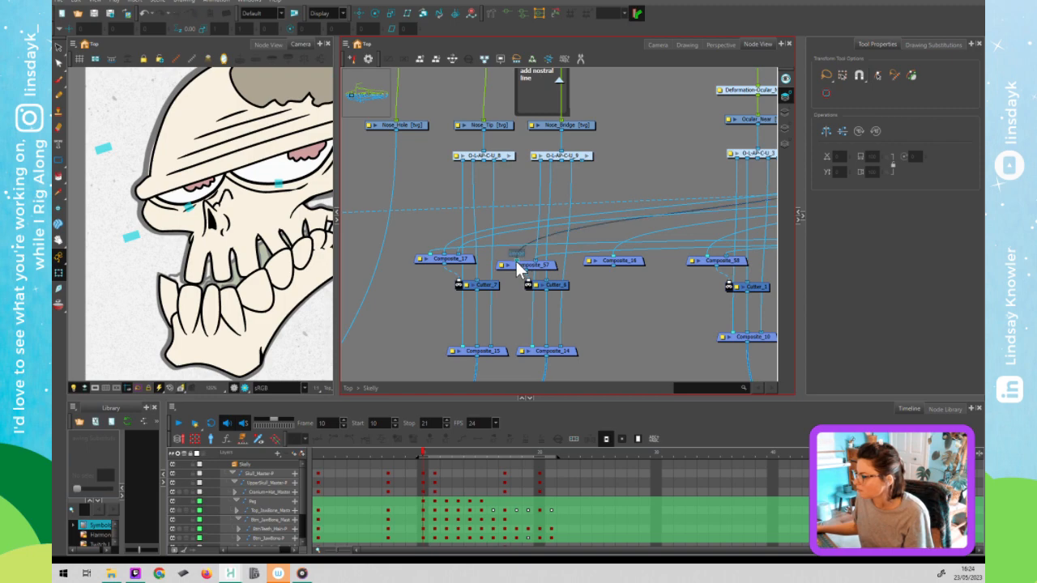
pyautogui.scroll(-2, 523, 264)
pyautogui.moveTo(624, 254); pyautogui.dragTo(561, 276)
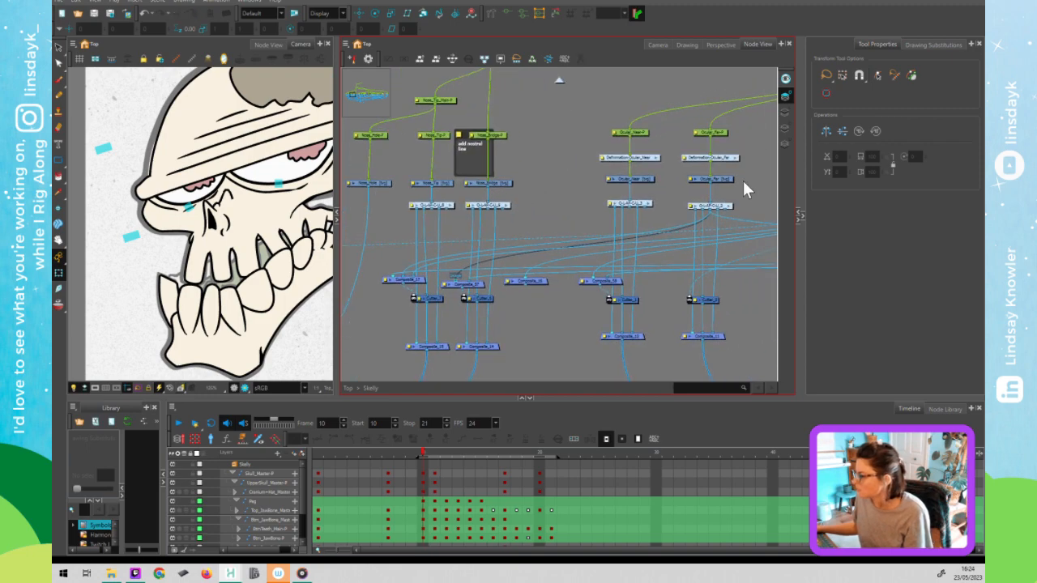
pyautogui.click(725, 180)
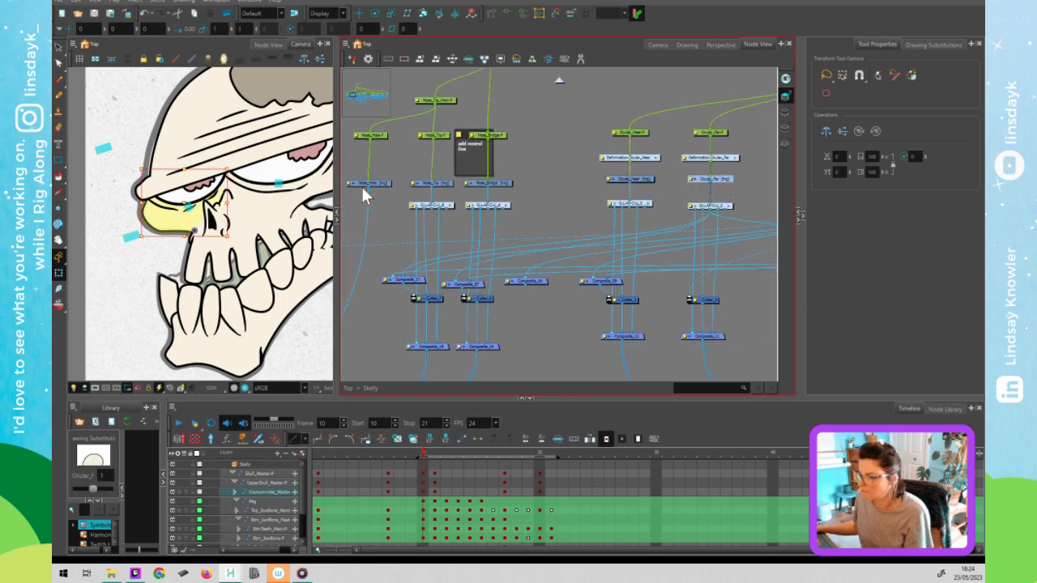
pyautogui.moveTo(173, 214)
pyautogui.mouseDown()
pyautogui.moveTo(194, 224)
pyautogui.moveTo(159, 224)
pyautogui.moveTo(176, 225)
pyautogui.mouseUp()
pyautogui.hotkey('ctrl', 'z')
pyautogui.hotkey('ctrl', 'z')
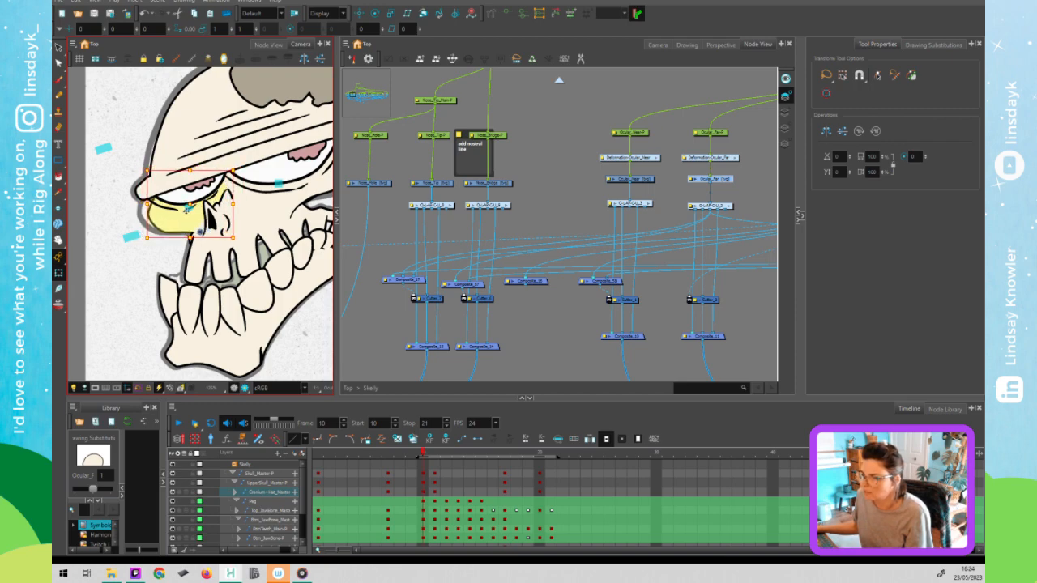
pyautogui.hotkey('ctrl', 'z')
# Reroute the remaining Composite_16 cable into Composite_57 and check the cut by shifting the skull drawing.
pyautogui.click(522, 285)
pyautogui.click(524, 274)
pyautogui.moveTo(524, 276); pyautogui.dragTo(477, 286)
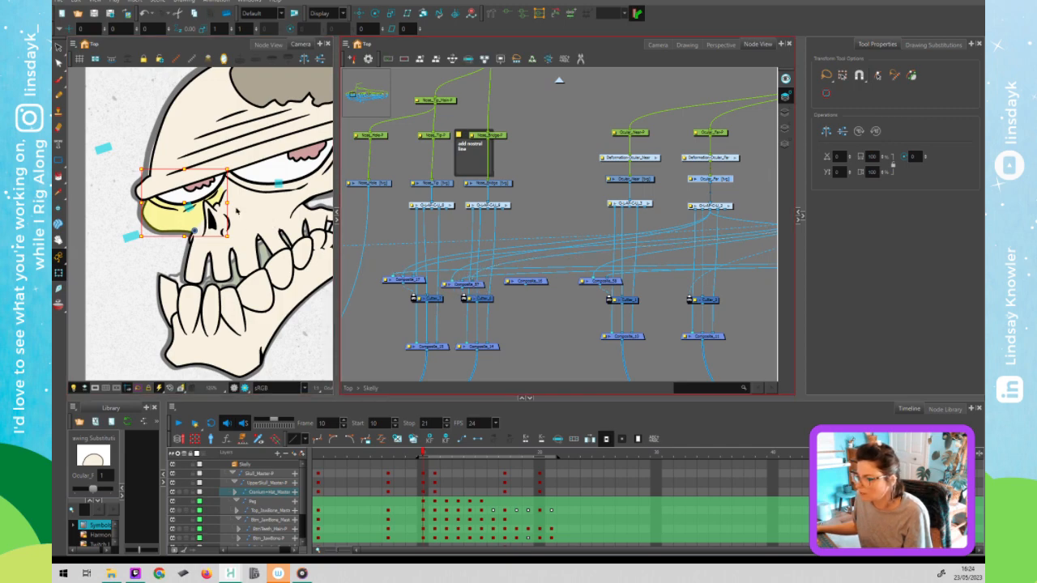
pyautogui.click(474, 282)
pyautogui.moveTo(620, 288)
pyautogui.mouseDown()
pyautogui.moveTo(494, 289)
pyautogui.moveTo(622, 294)
pyautogui.mouseUp()
pyautogui.click(711, 180)
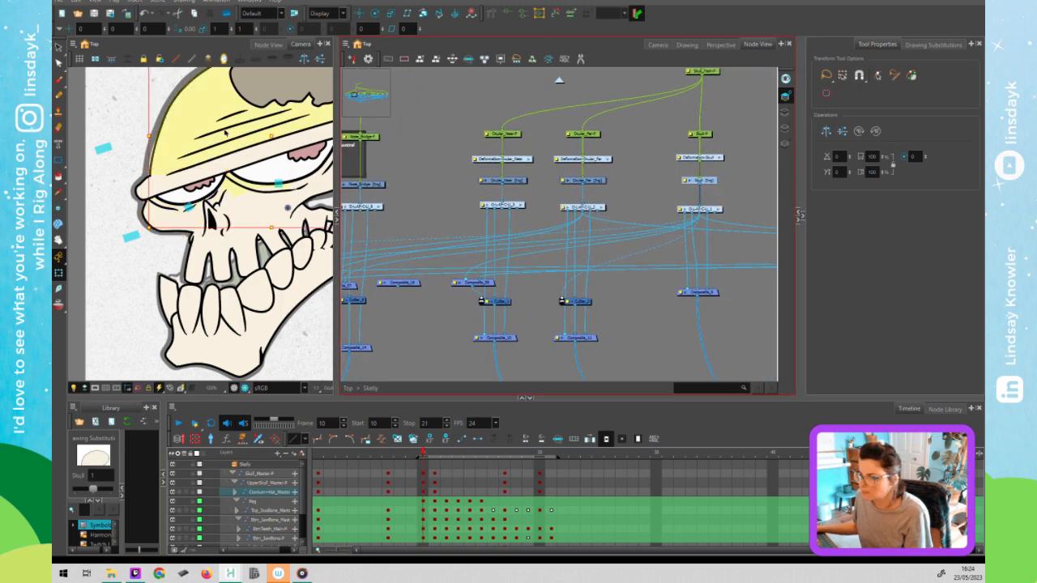
pyautogui.click(204, 113)
pyautogui.moveTo(207, 105)
pyautogui.mouseDown()
pyautogui.moveTo(234, 79)
pyautogui.moveTo(212, 99)
pyautogui.mouseUp()
# Delete the old Composite_16 node beside the nose bridge cutter.
pyautogui.click(415, 226)
pyautogui.moveTo(496, 311); pyautogui.dragTo(589, 292)
pyautogui.press('Delete')
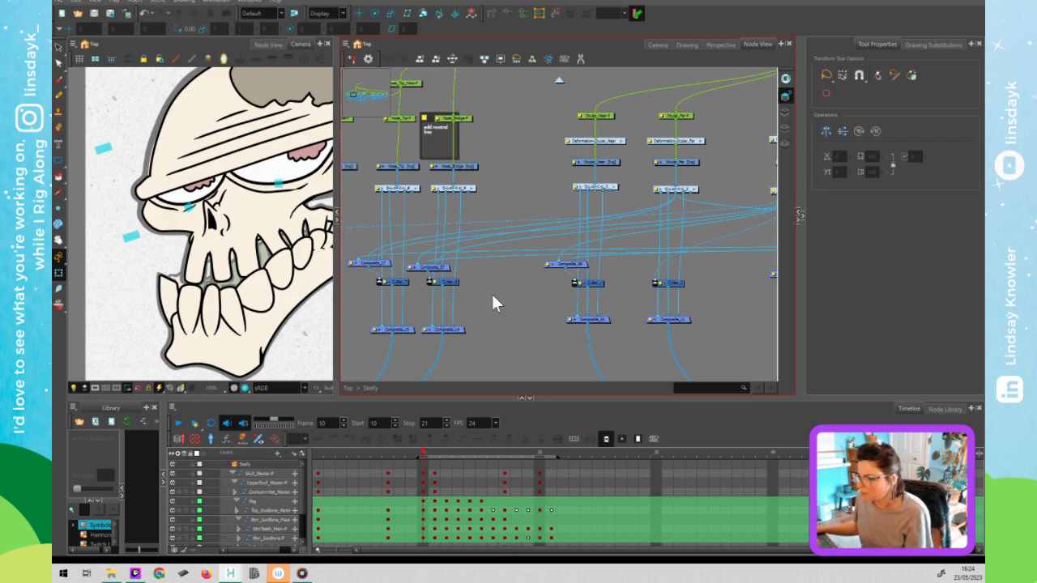
# Examine the nose bridge on the whole skull and look over the skeleton rig's full node network.
pyautogui.click(220, 209)
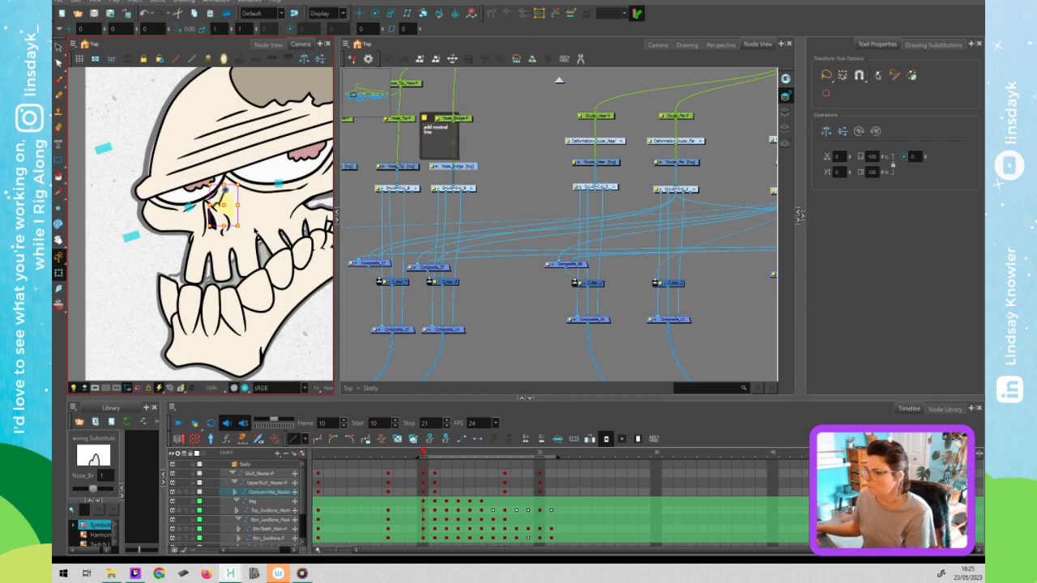
pyautogui.scroll(-2, 219, 204)
pyautogui.click(542, 244)
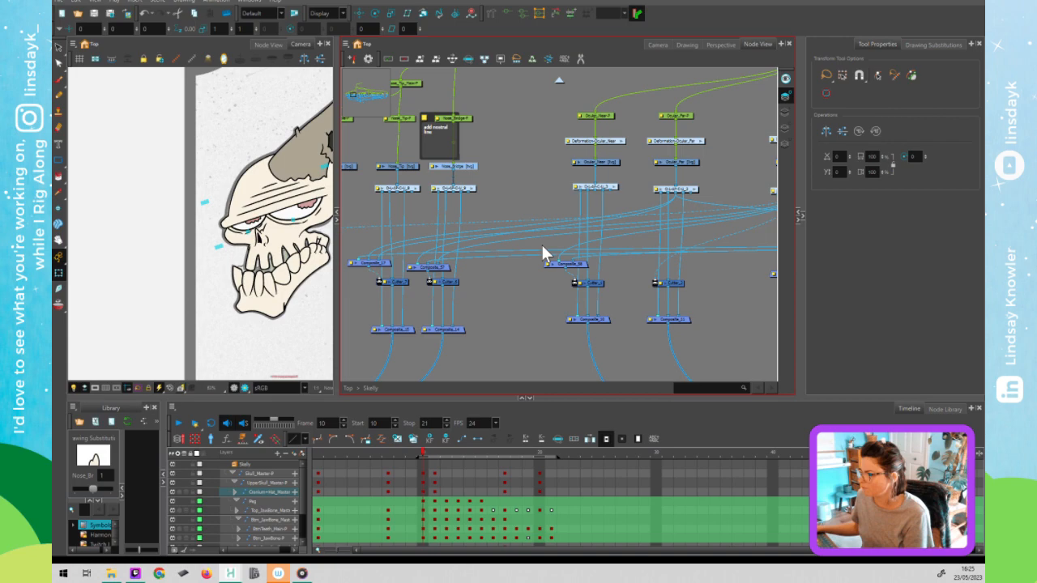
pyautogui.scroll(-6, 542, 251)
pyautogui.scroll(-2, 542, 253)
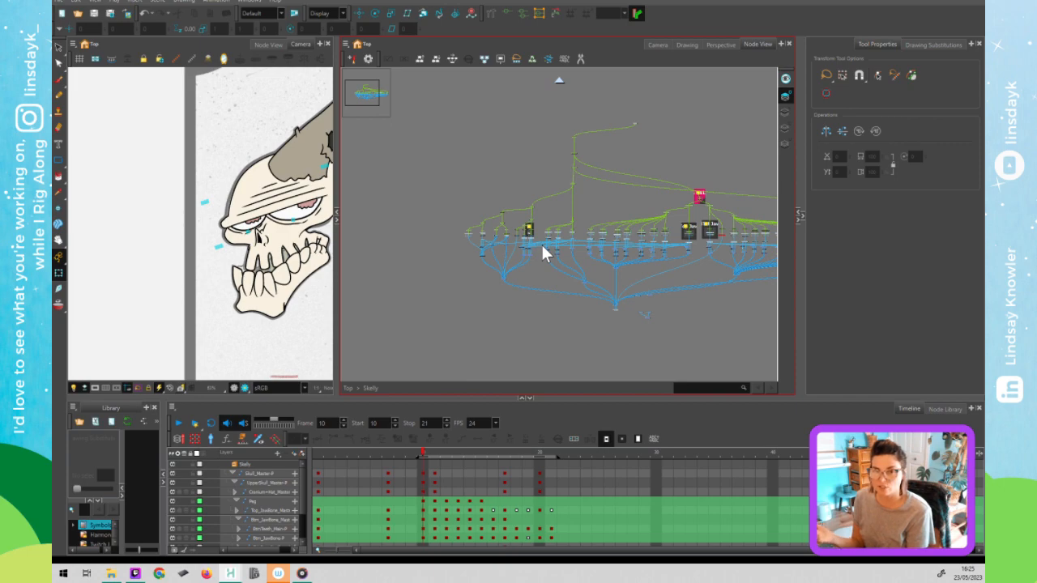
pyautogui.scroll(-1, 542, 254)
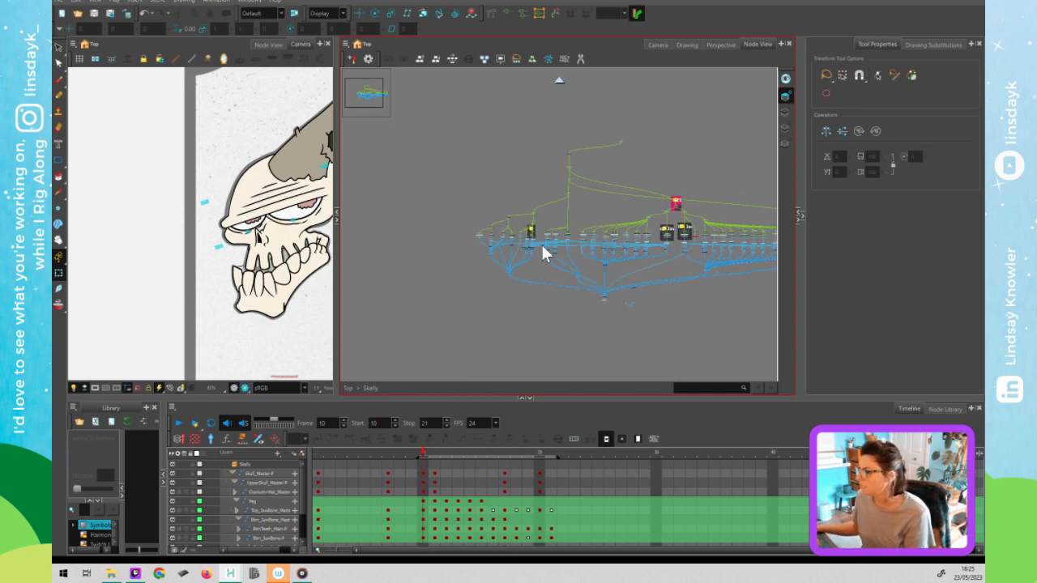
pyautogui.scroll(4, 526, 215)
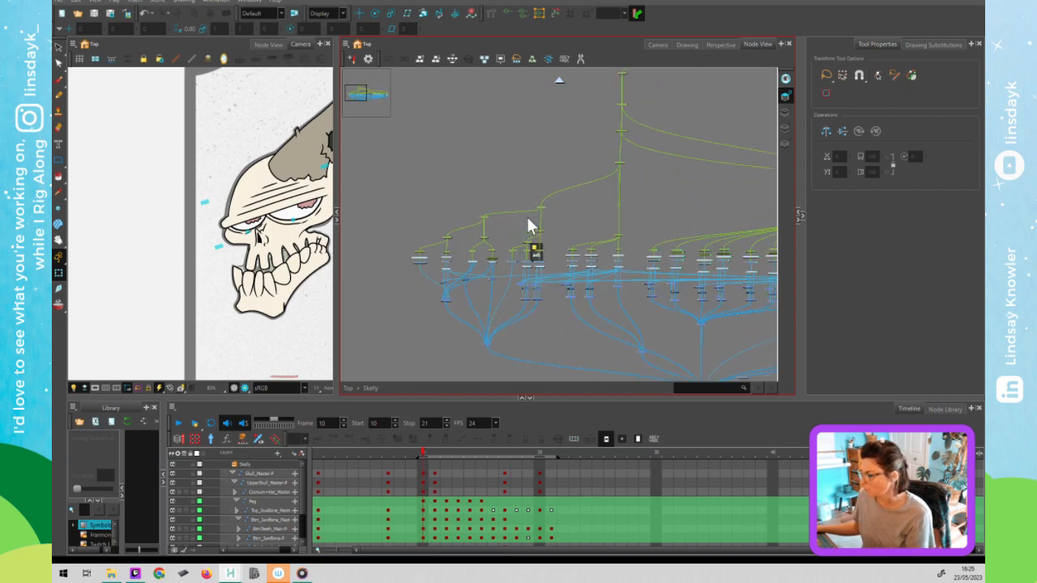
pyautogui.moveTo(540, 238); pyautogui.dragTo(561, 200)
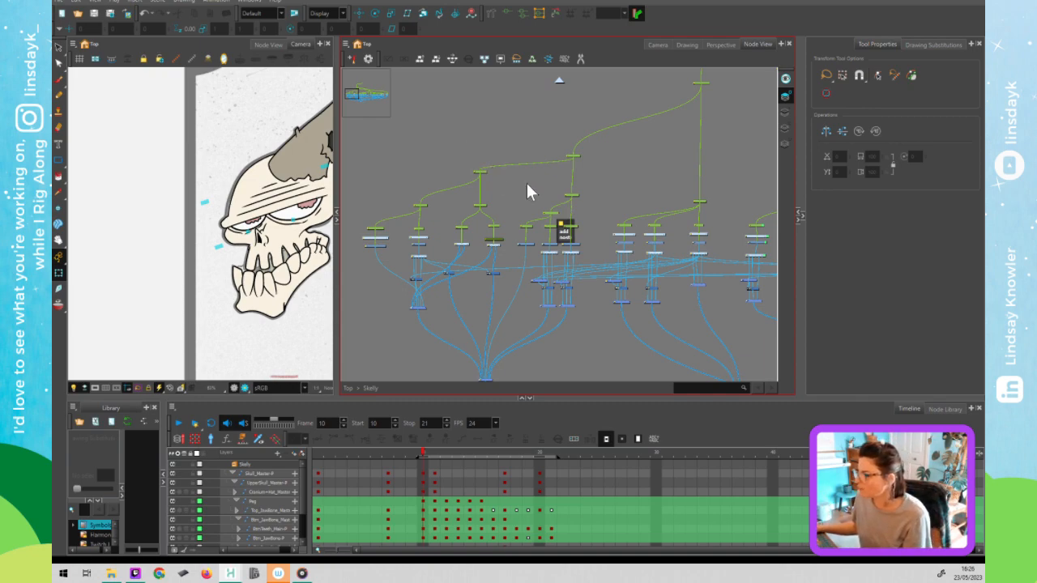
# Widen the camera view and frame the skull's face more closely in it.
pyautogui.scroll(5, 243, 231)
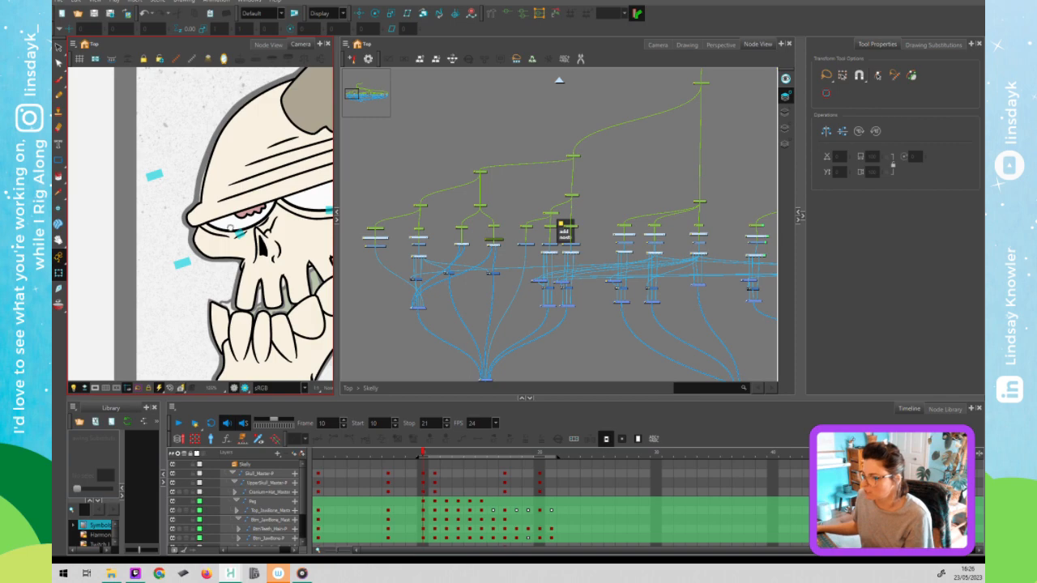
pyautogui.moveTo(338, 298); pyautogui.dragTo(384, 310)
pyautogui.click(411, 324)
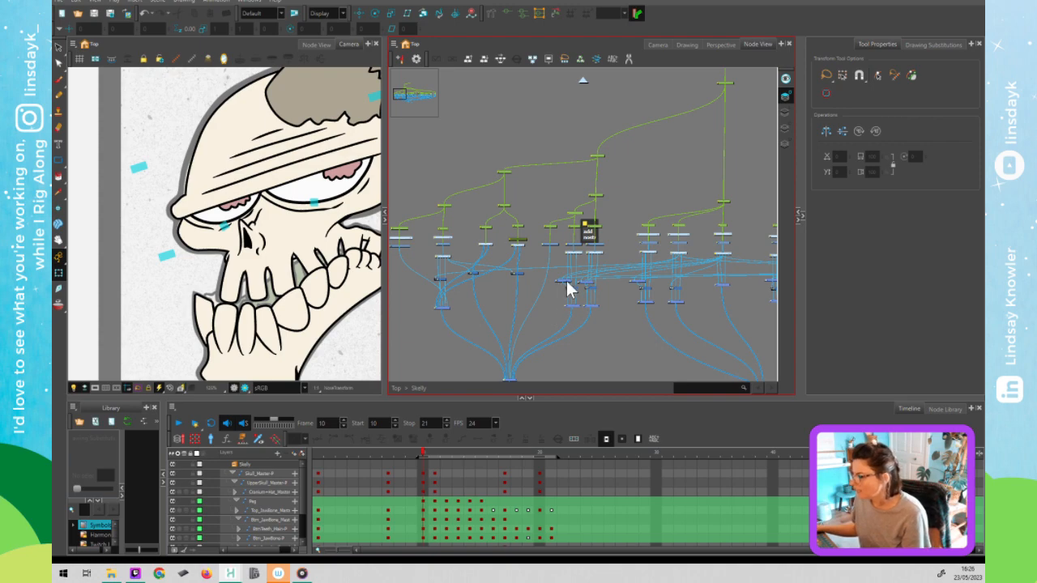
# Inspect Composite_17 and its connections to the nose tip cutter, along with the surrounding nose and ocular nodes.
pyautogui.scroll(3, 567, 288)
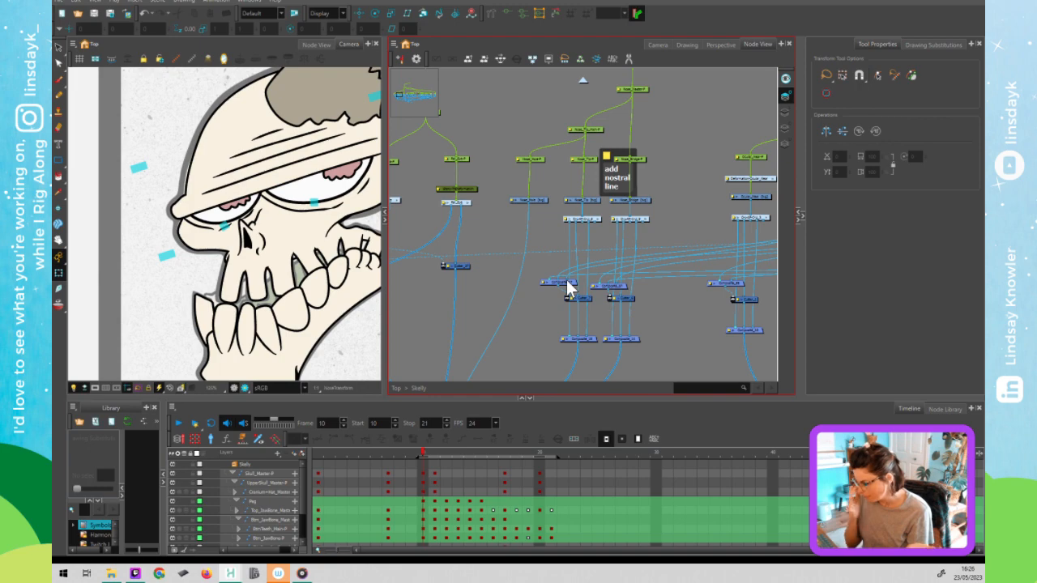
pyautogui.scroll(2, 567, 288)
pyautogui.click(570, 290)
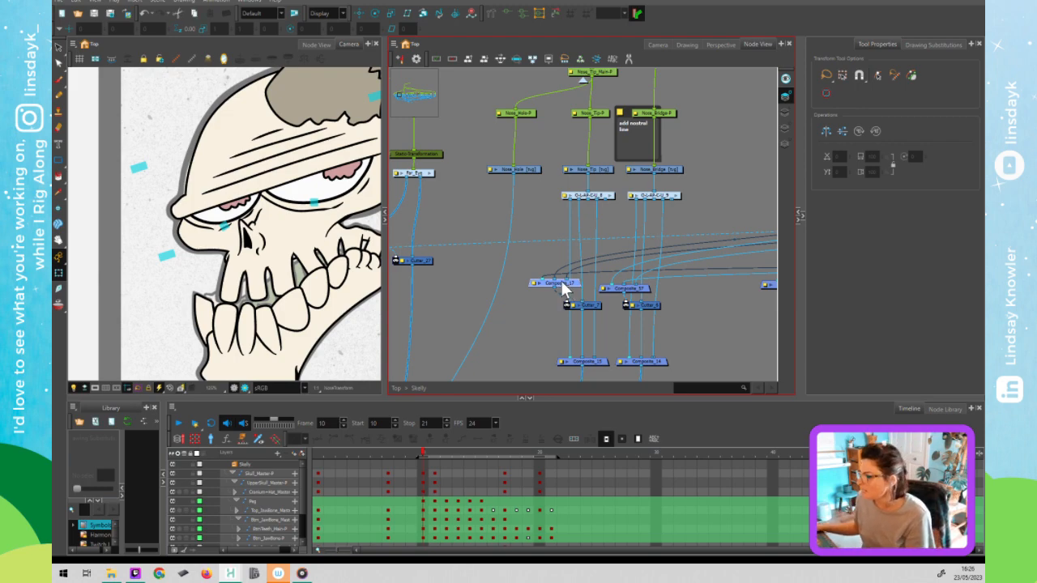
pyautogui.click(542, 285)
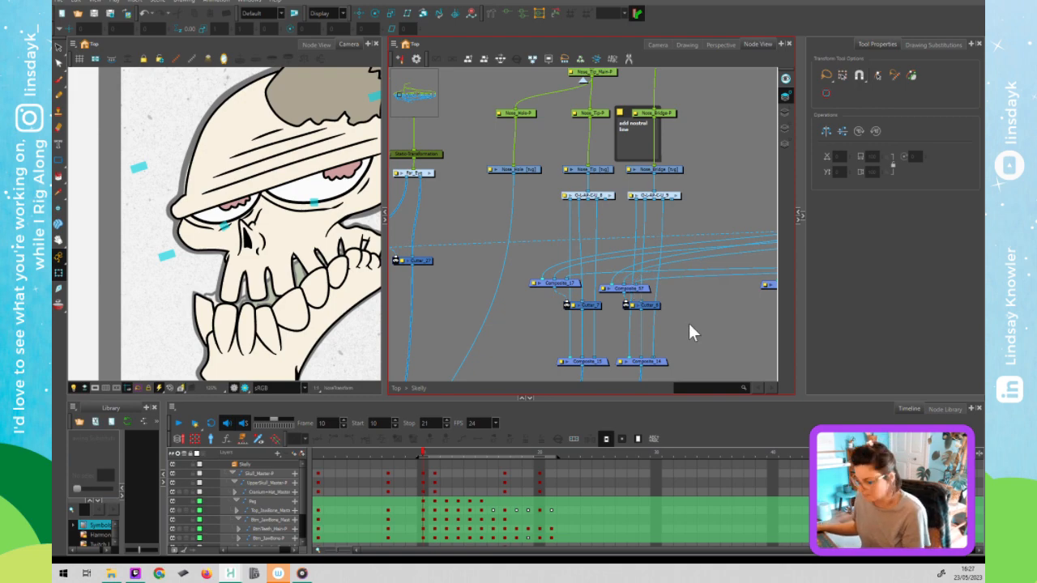
pyautogui.scroll(-3, 689, 323)
pyautogui.scroll(-3, 671, 316)
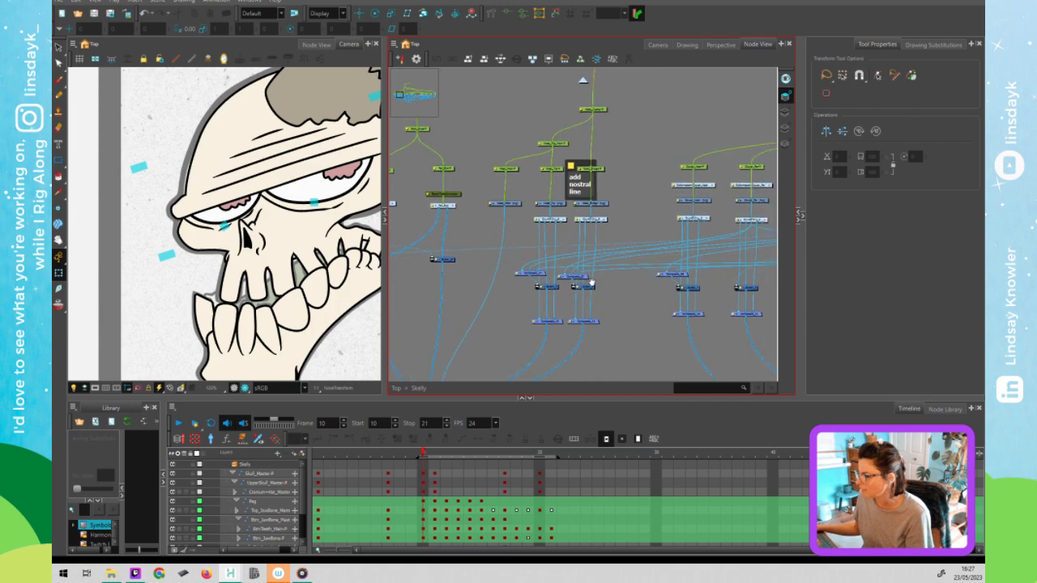
pyautogui.scroll(-1, 594, 287)
pyautogui.scroll(-1, 595, 293)
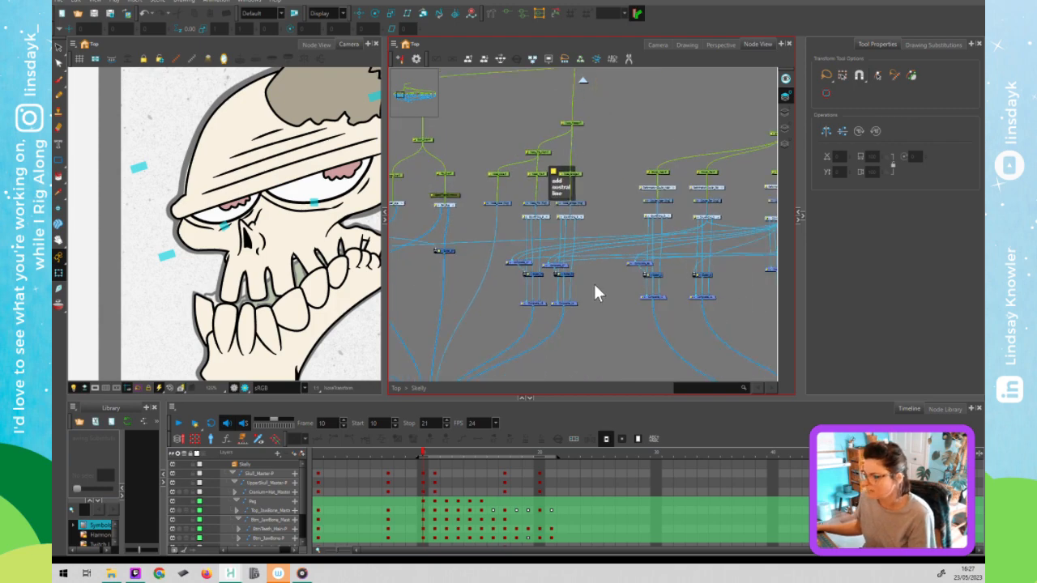
pyautogui.scroll(-1, 598, 293)
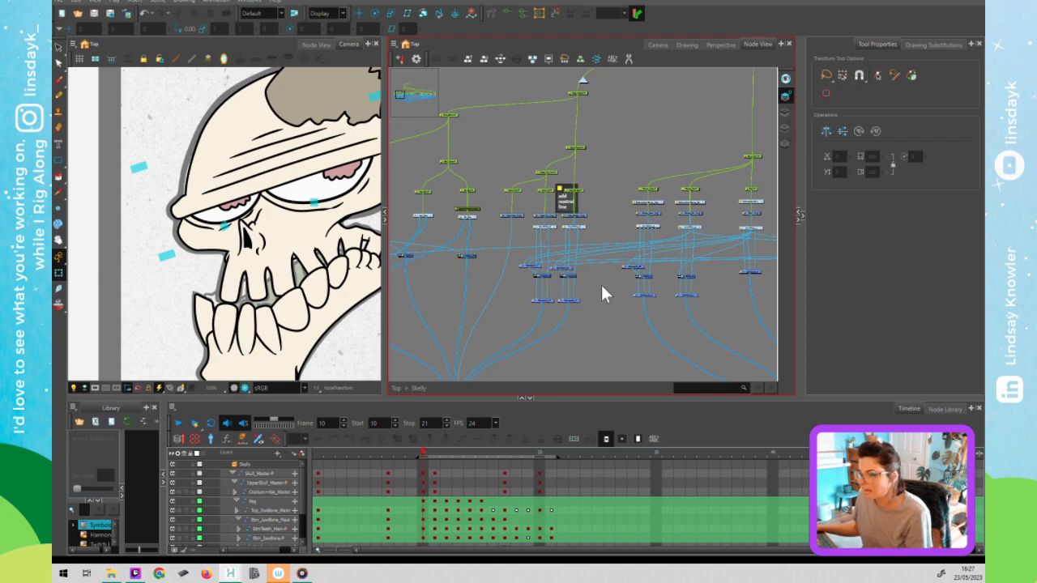
# Select the nose bridge drawing on the face and examine its lines and cut edges up close.
pyautogui.click(556, 223)
pyautogui.click(263, 233)
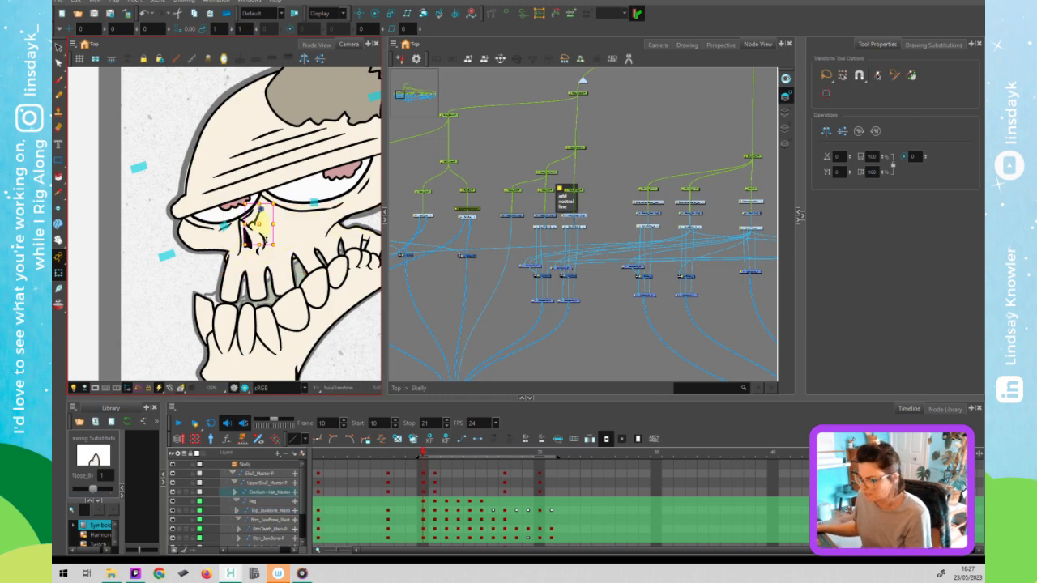
pyautogui.scroll(-3, 263, 232)
pyautogui.scroll(5, 269, 230)
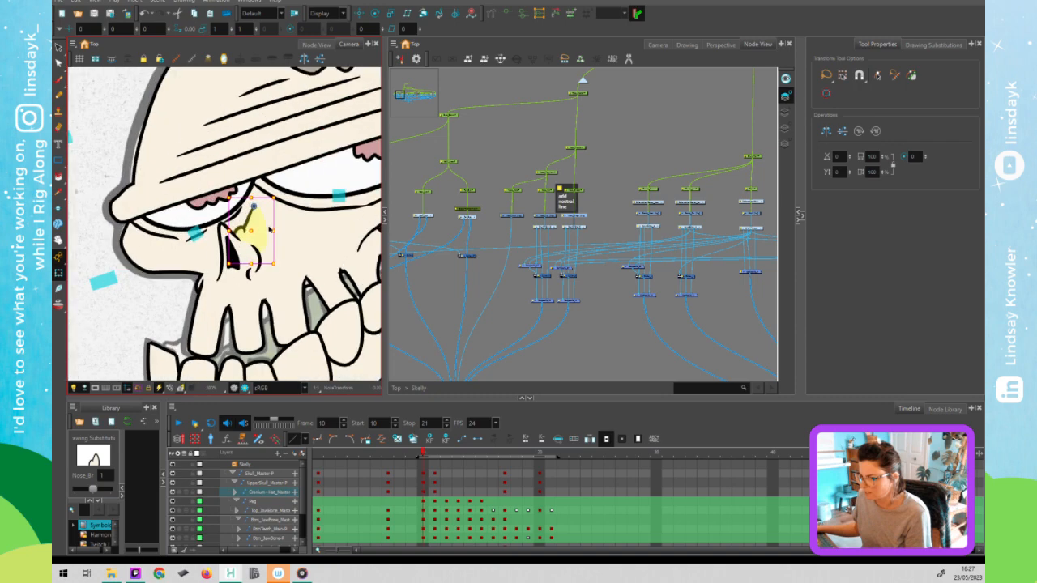
pyautogui.scroll(2, 270, 229)
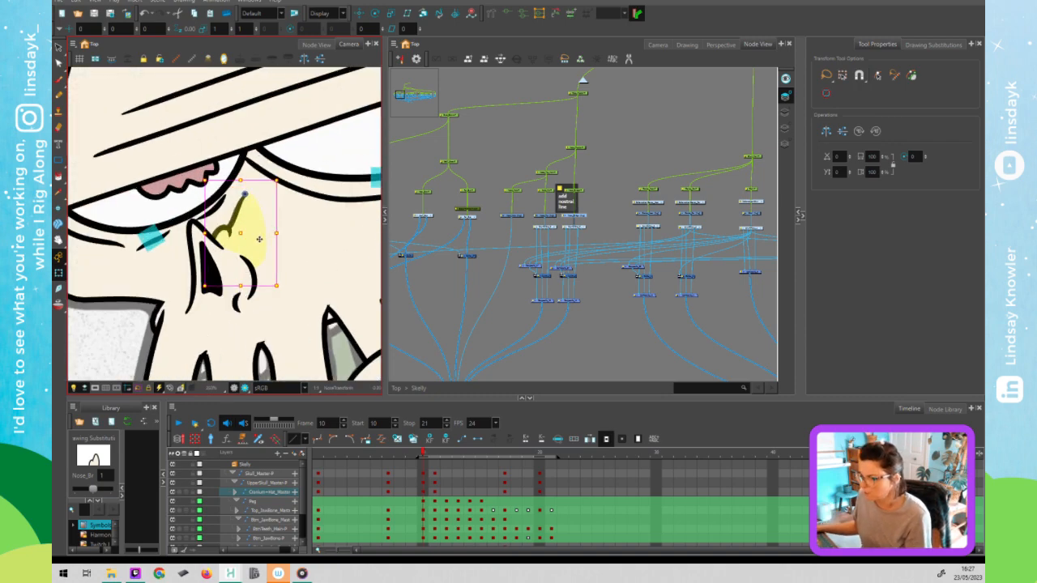
# Recolour the nose bridge drawing's fill with the Pupils swatch from the Skeleton palette.
pyautogui.scroll(-3, 259, 239)
pyautogui.hotkey('alt', 's')
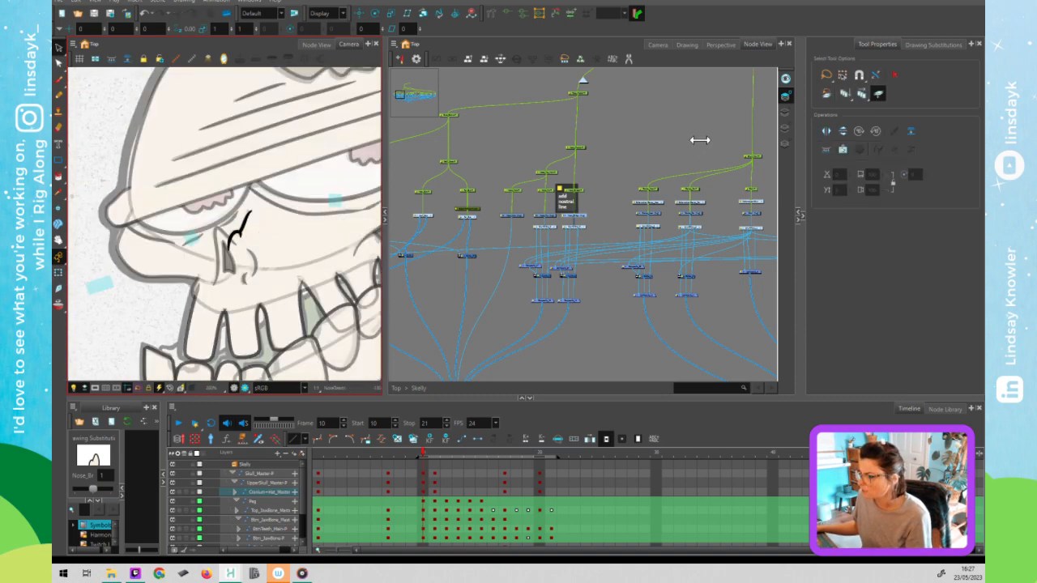
pyautogui.click(784, 127)
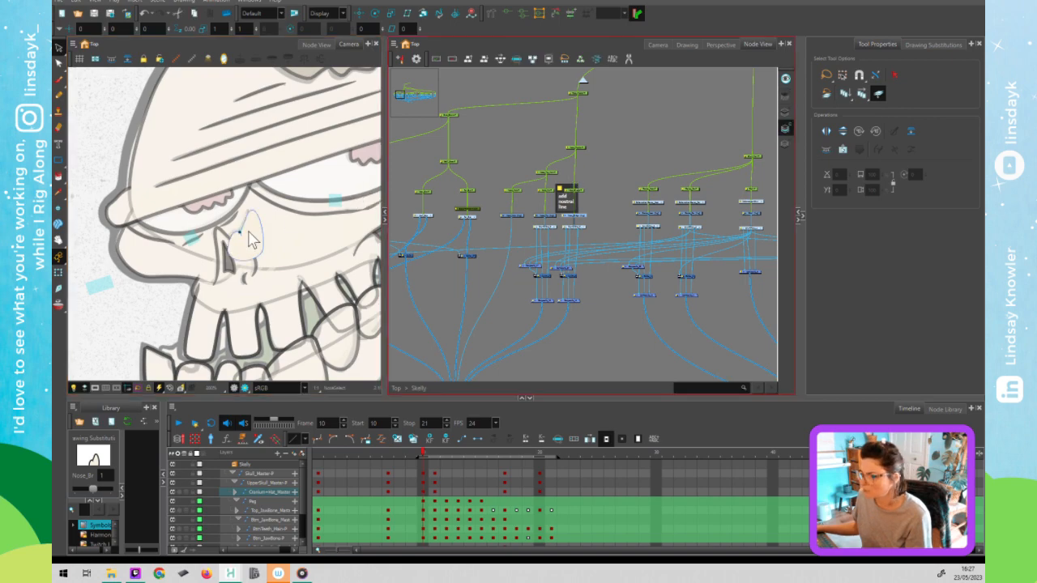
pyautogui.click(801, 214)
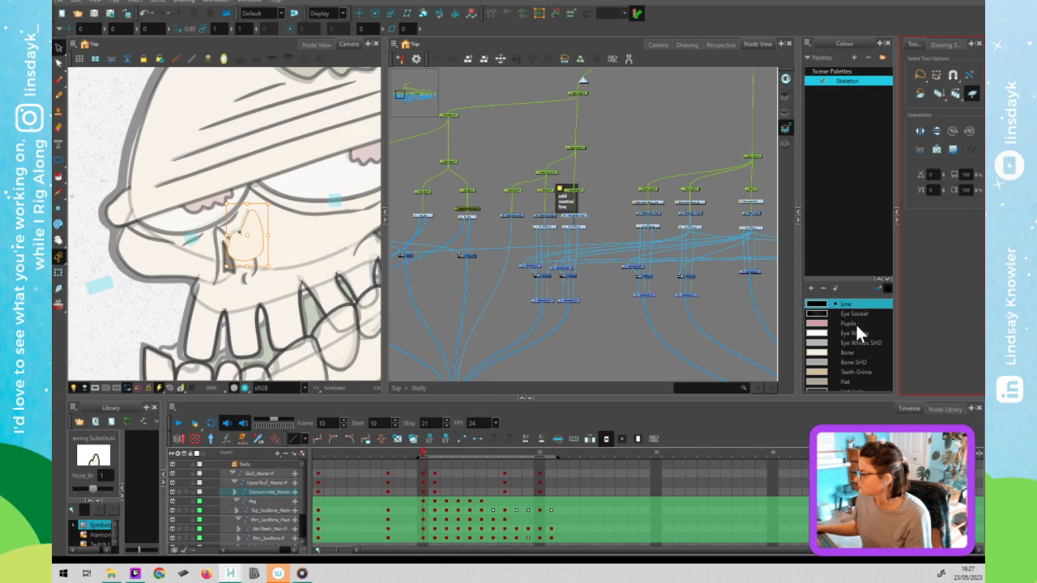
pyautogui.click(856, 323)
pyautogui.click(499, 295)
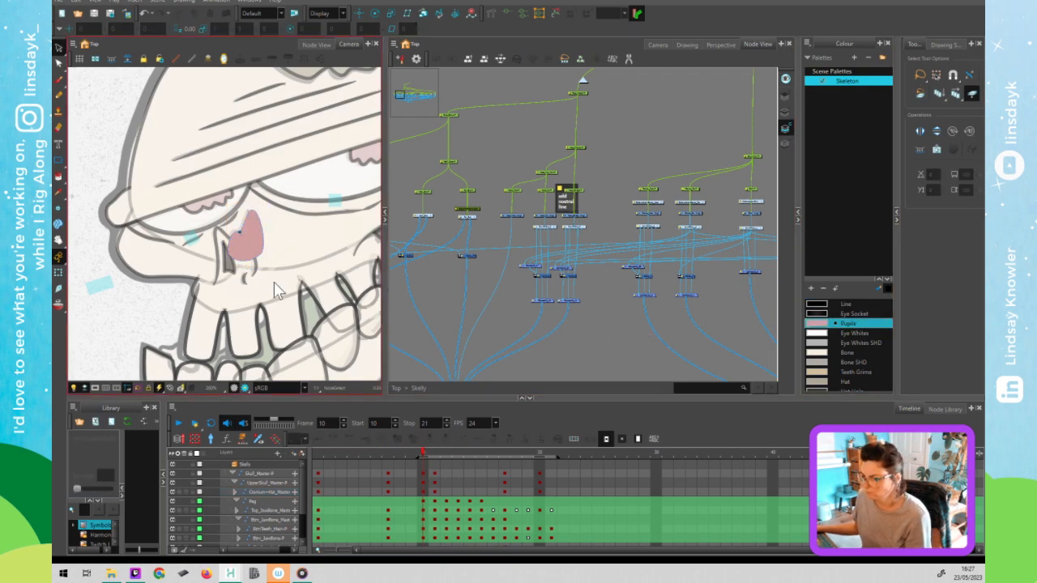
pyautogui.hotkey('shift', 't')
# Select the nose bridge, top jaw and skull pieces around the nose in turn to examine where they overlap.
pyautogui.click(244, 245)
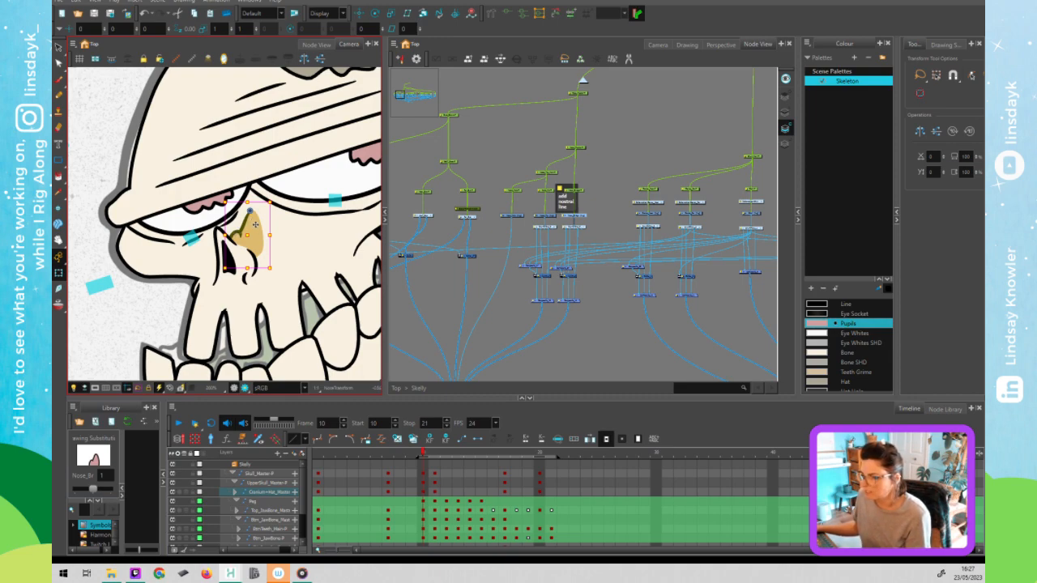
pyautogui.click(276, 227)
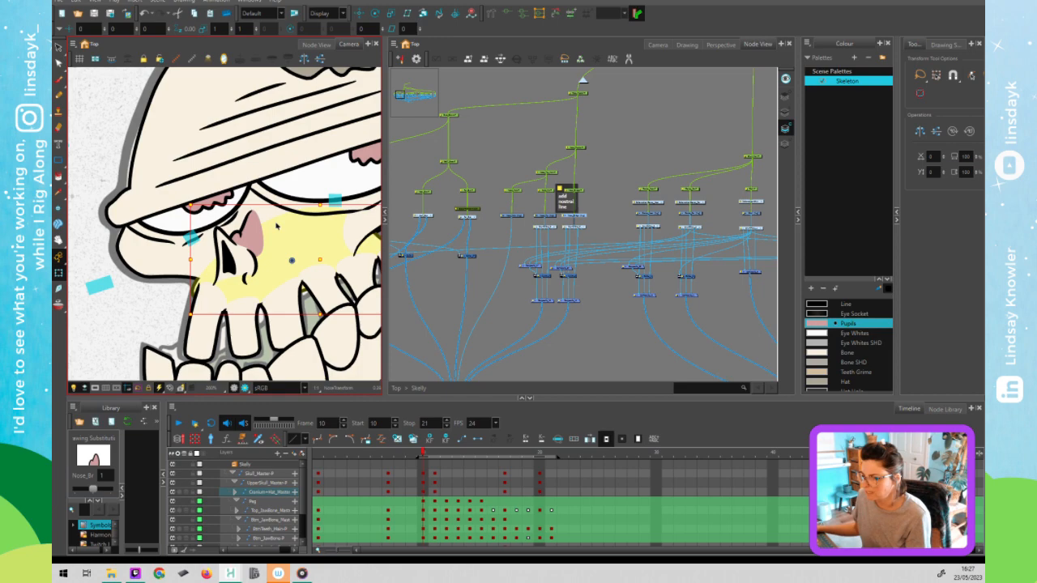
pyautogui.click(234, 220)
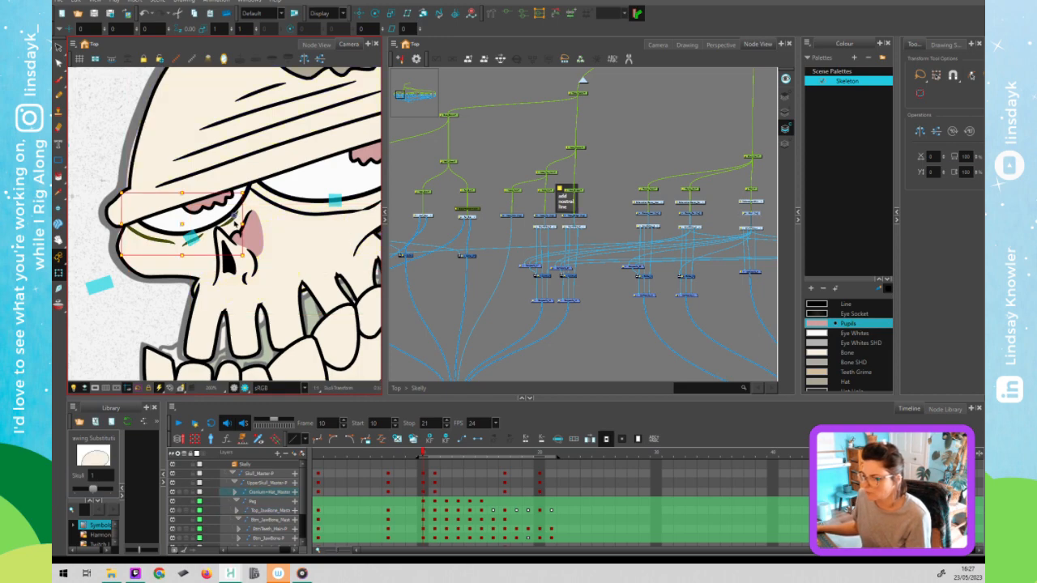
pyautogui.click(256, 207)
pyautogui.click(275, 230)
pyautogui.click(274, 277)
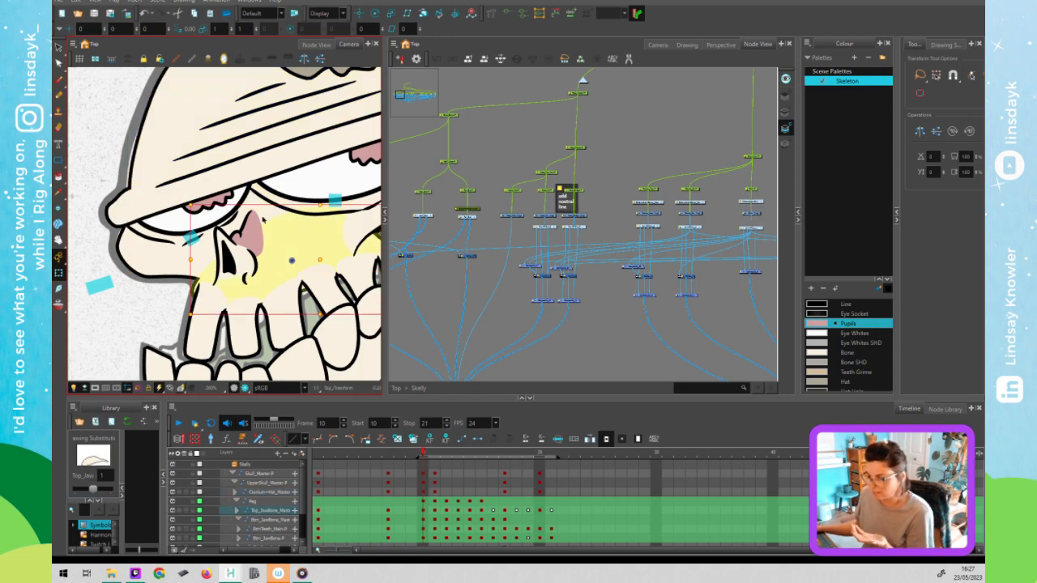
pyautogui.click(264, 216)
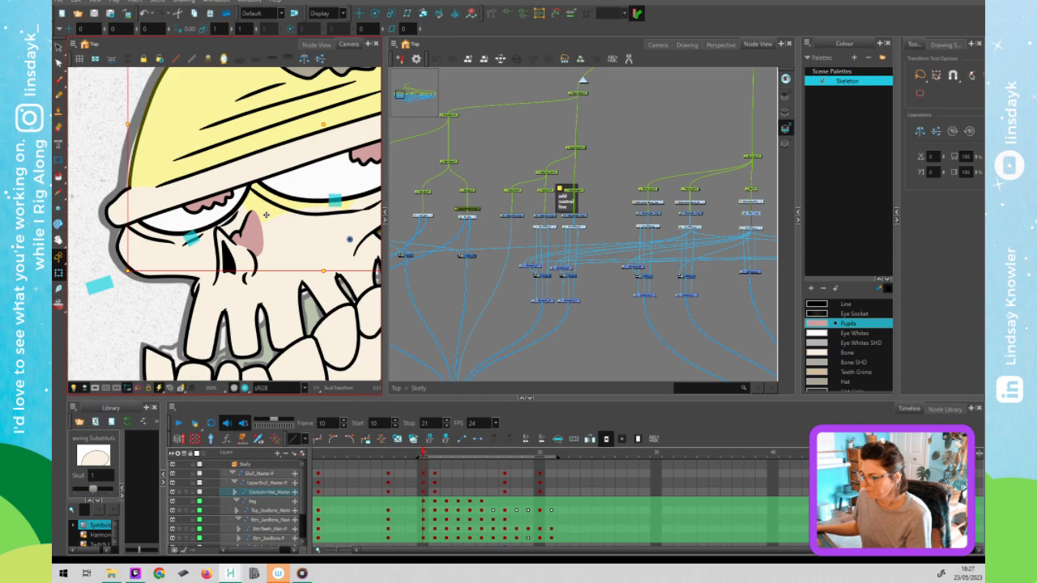
# Recolour the fill of the ocular bone under the smaller eye with the Eye Whites SHD swatch.
pyautogui.click(173, 250)
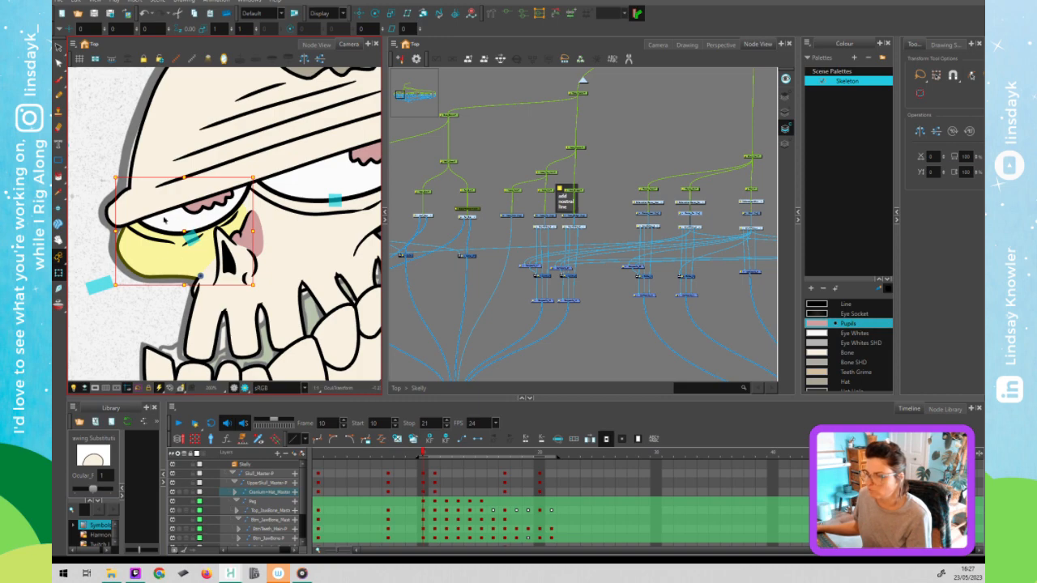
pyautogui.hotkey('alt', 's')
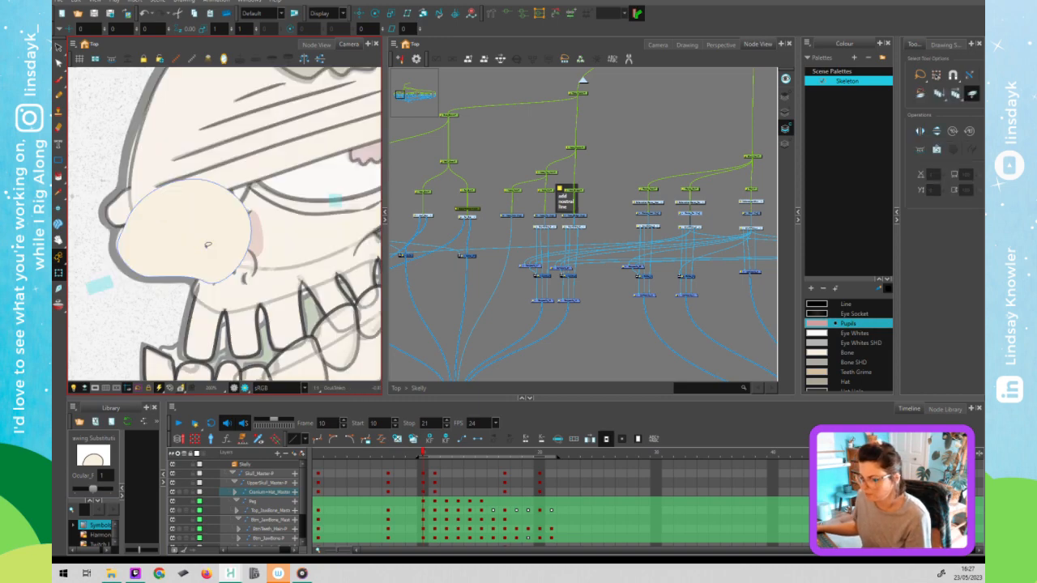
pyautogui.click(208, 246)
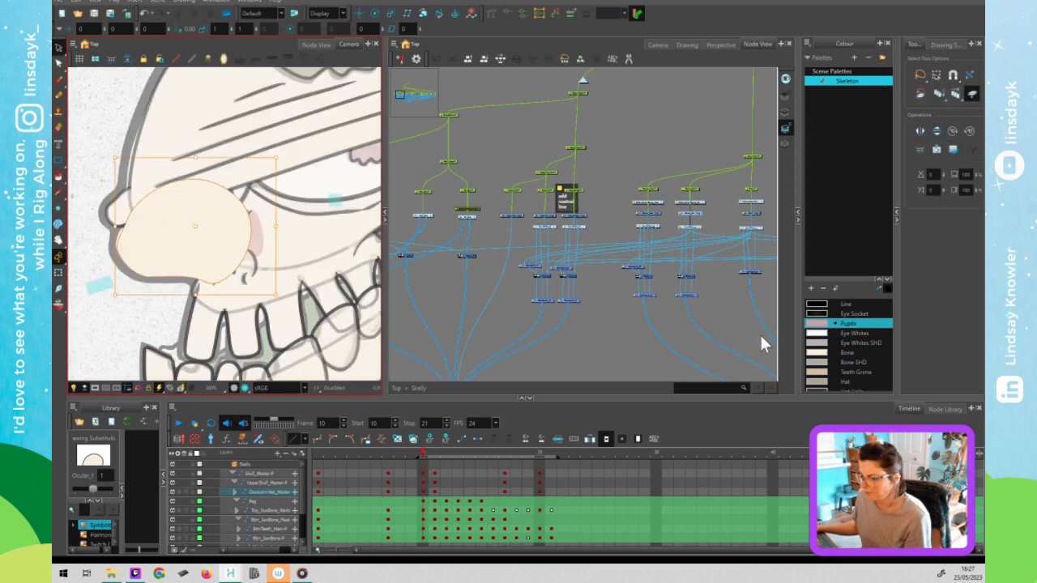
pyautogui.click(845, 341)
pyautogui.hotkey('shift', 't')
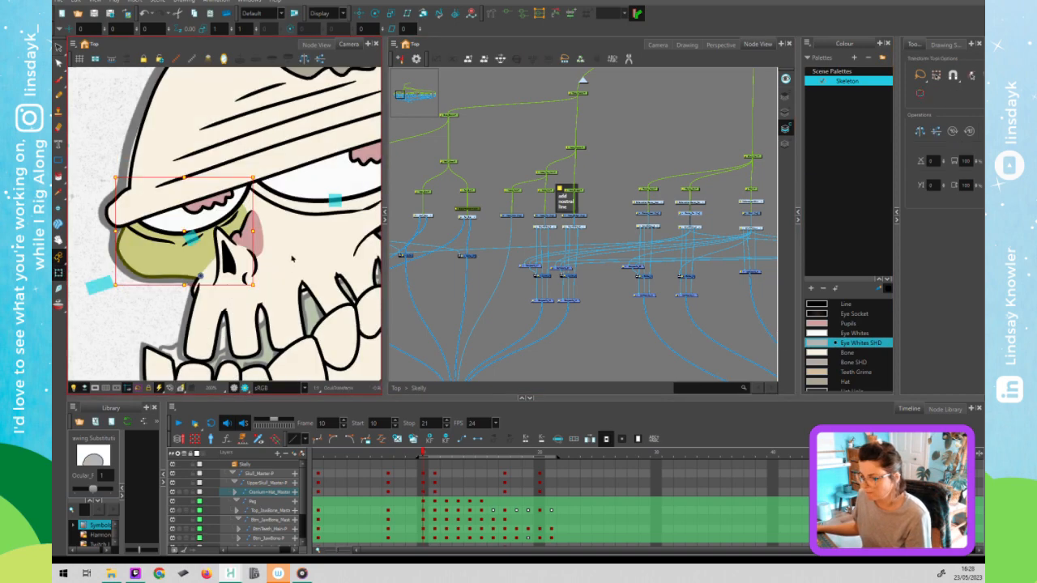
# Recolour the top jaw bone's fill with the Teeth Grime swatch.
pyautogui.click(292, 258)
pyautogui.hotkey('alt', 's')
pyautogui.click(303, 241)
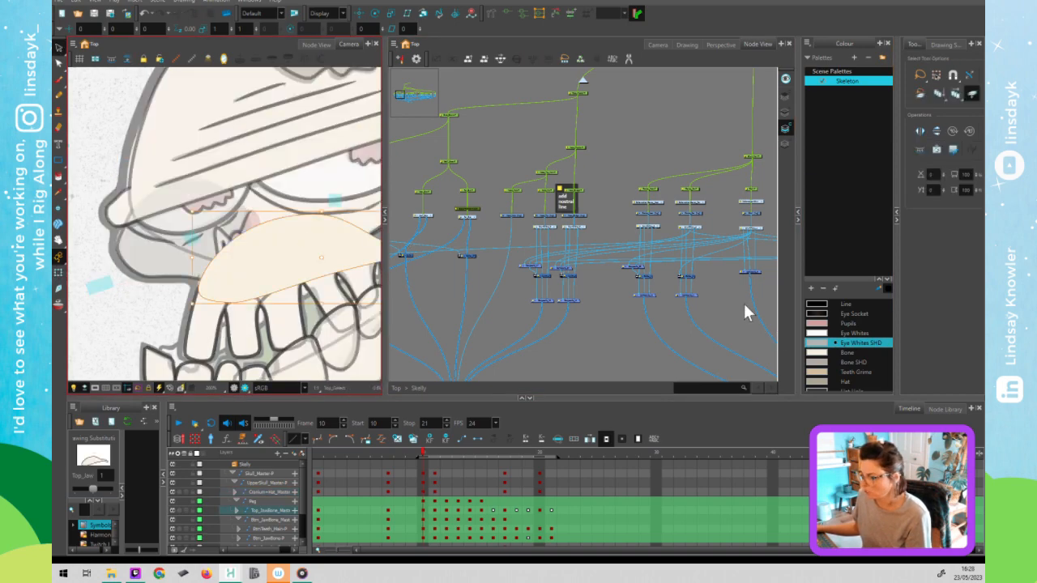
pyautogui.scroll(-1, 856, 344)
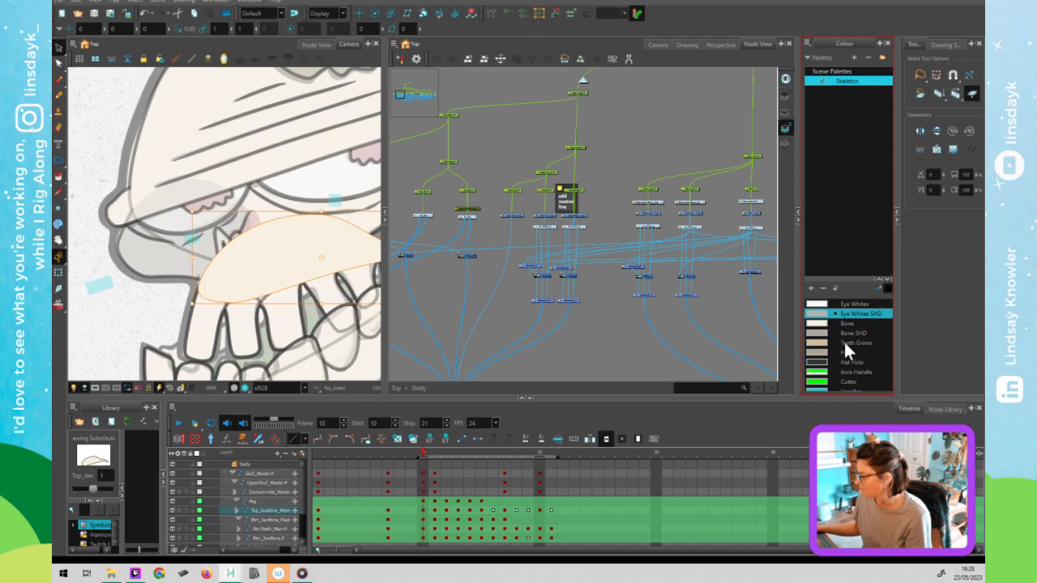
pyautogui.click(848, 340)
pyautogui.press('Escape')
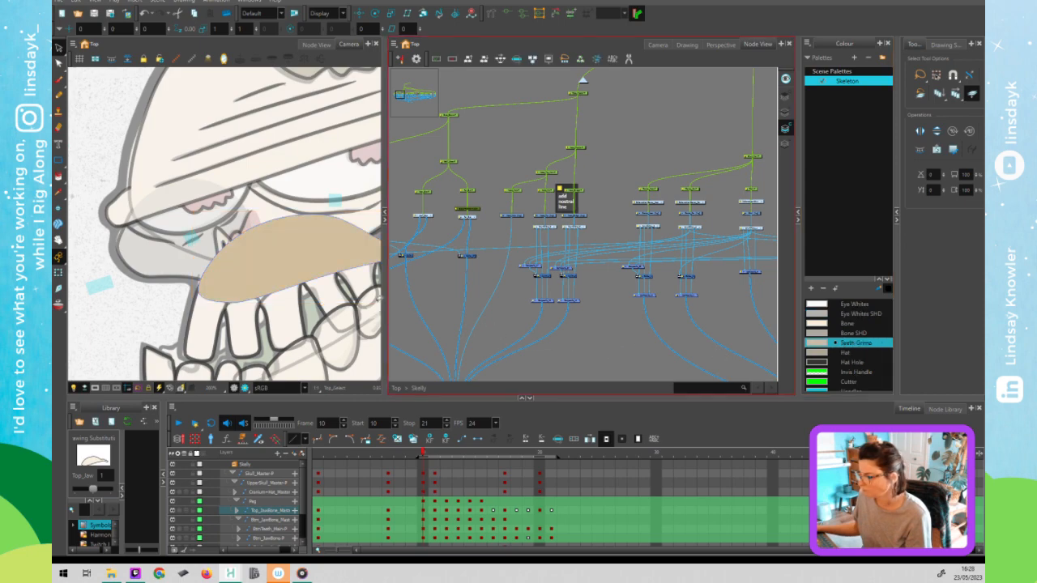
pyautogui.hotkey('shift', 't')
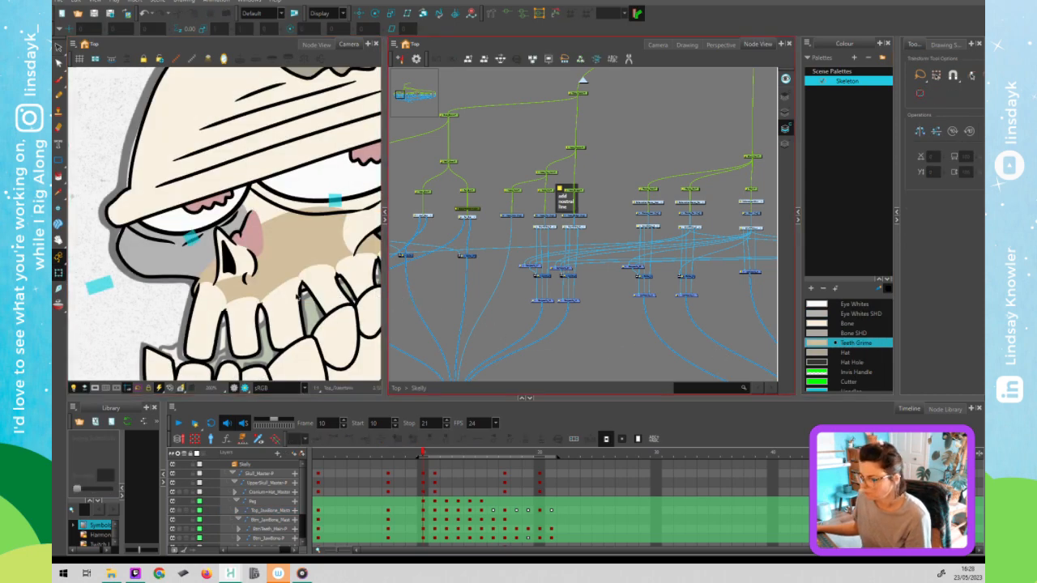
# Recolour the main skull shape's fill with the Hat Hole swatch.
pyautogui.scroll(-2, 263, 268)
pyautogui.scroll(-2, 243, 252)
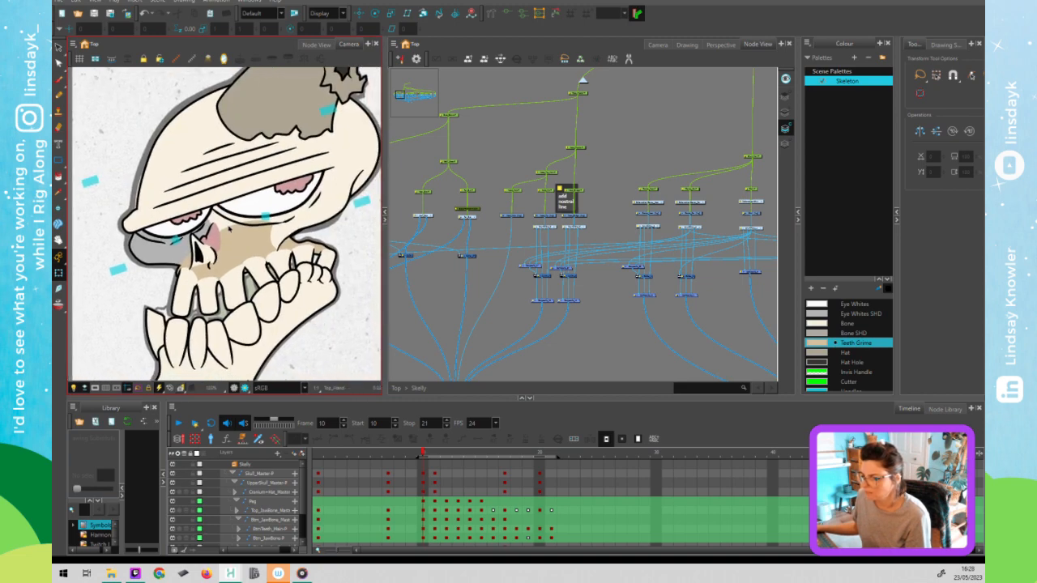
pyautogui.click(226, 226)
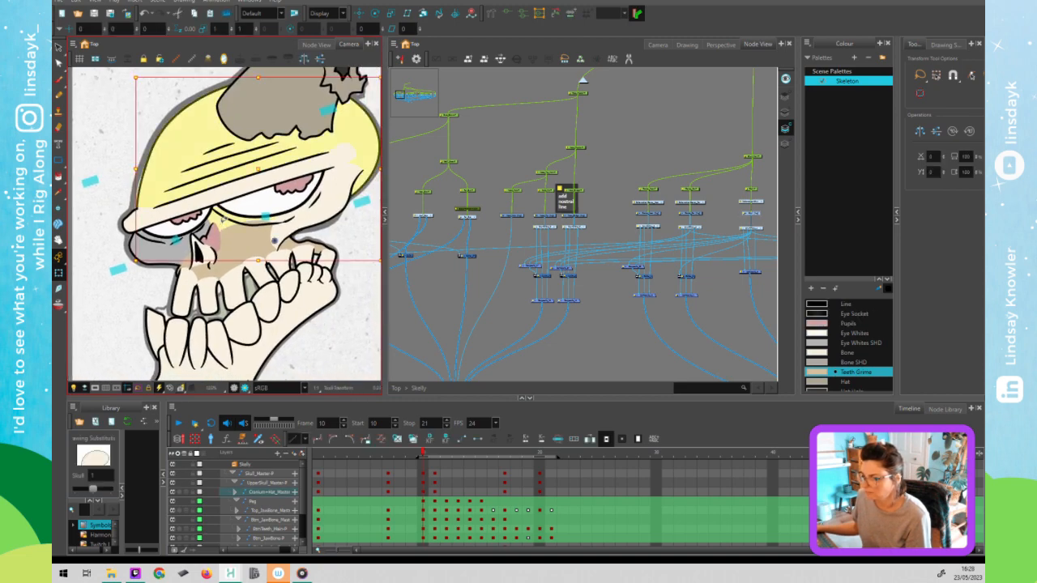
pyautogui.doubleClick(224, 219)
pyautogui.click(224, 219)
pyautogui.scroll(-2, 854, 348)
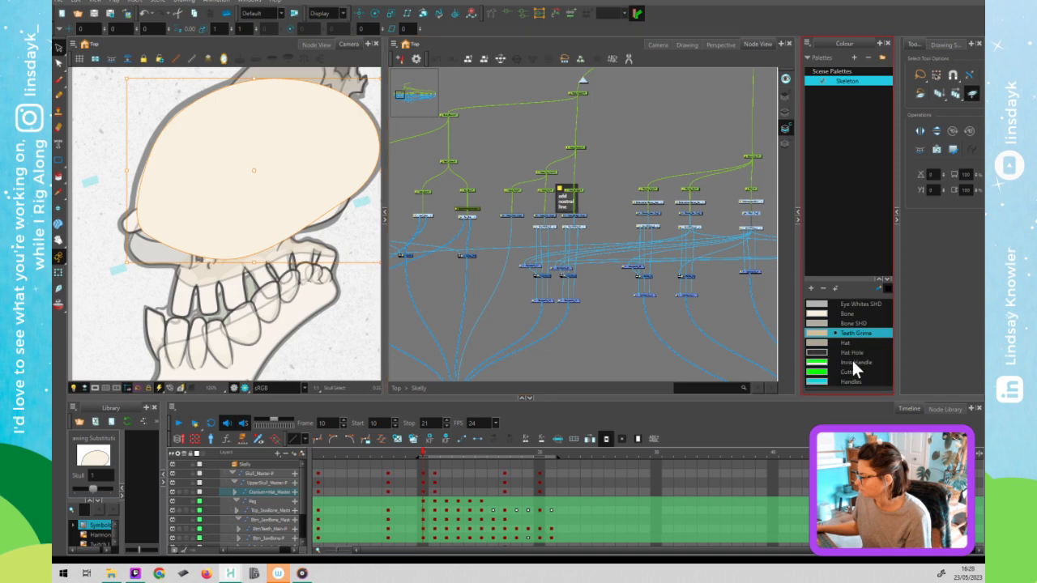
pyautogui.click(851, 353)
pyautogui.click(609, 356)
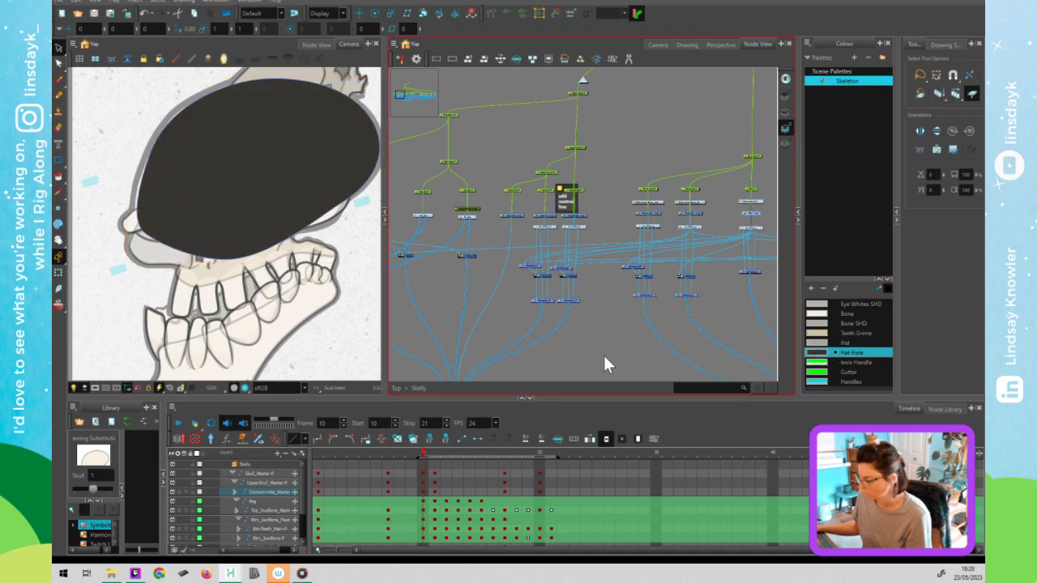
pyautogui.hotkey('shift', 't')
# Select the recoloured nose bridge, jaw, skull and ocular pieces in turn to examine how they blend into each other.
pyautogui.click(353, 333)
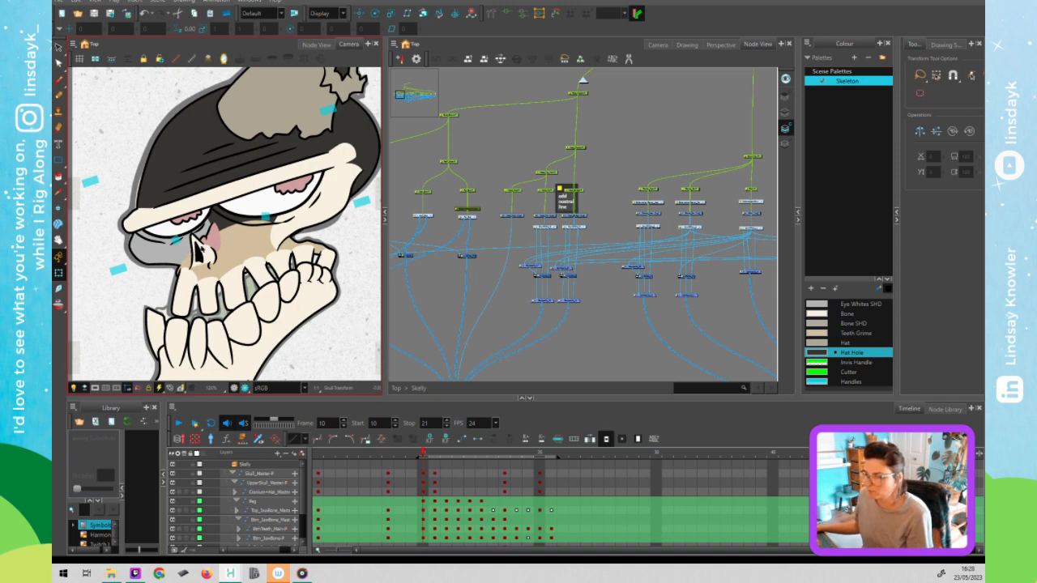
pyautogui.click(202, 250)
pyautogui.click(219, 236)
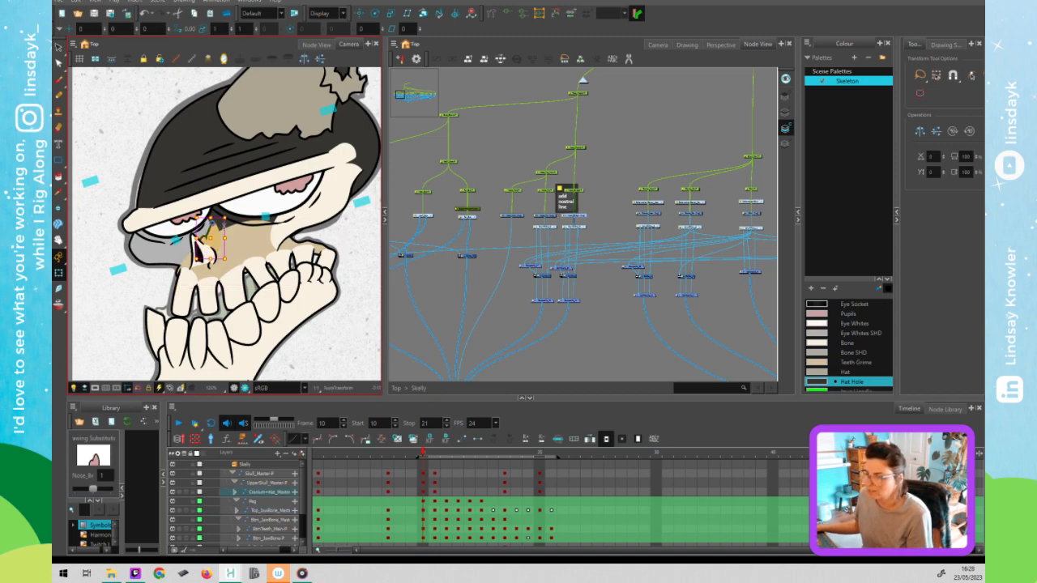
pyautogui.click(257, 240)
pyautogui.click(261, 162)
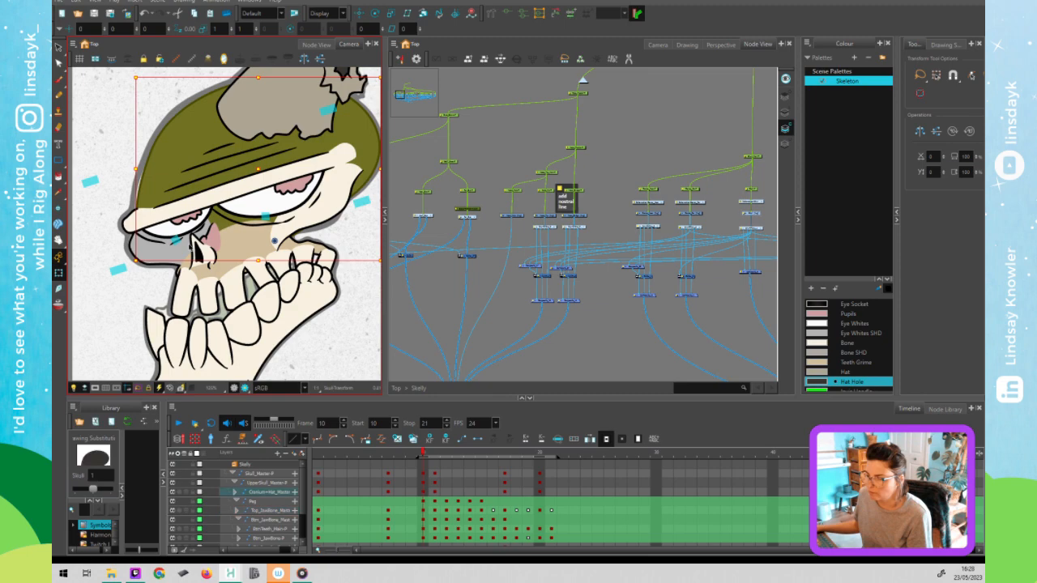
pyautogui.click(185, 246)
pyautogui.click(336, 241)
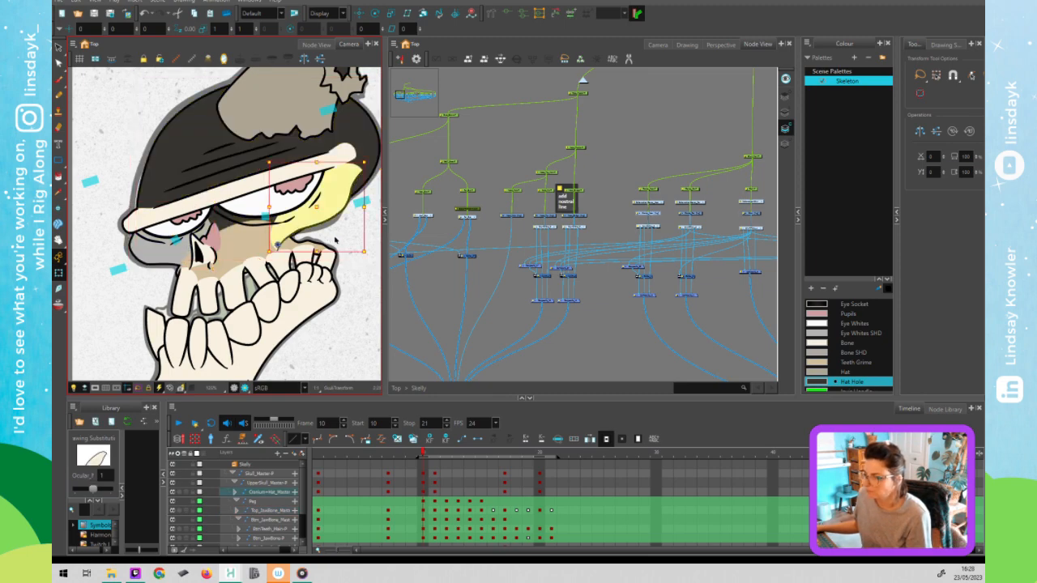
pyautogui.click(350, 227)
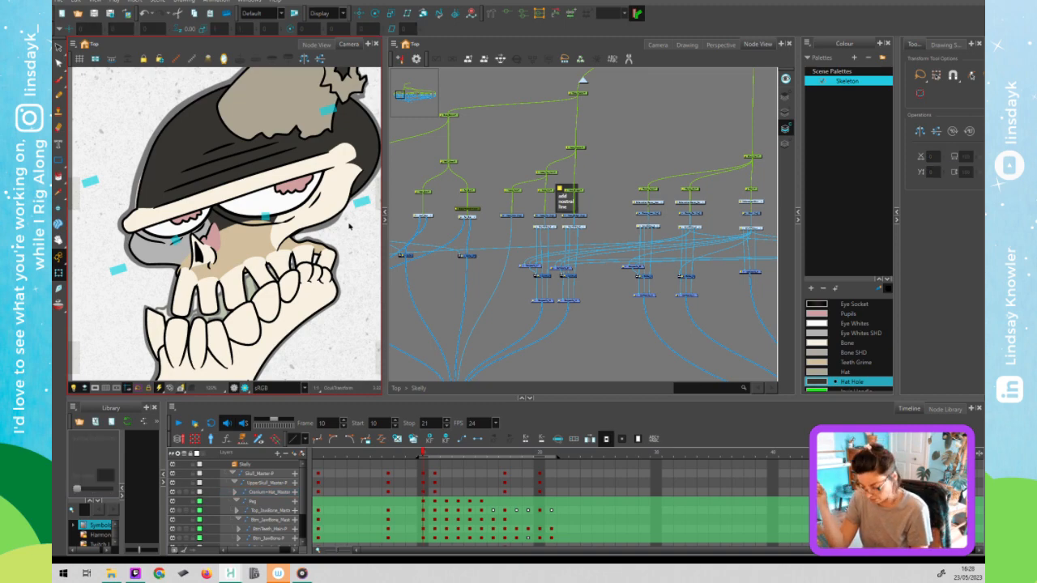
# Undo the fill colour changes on the skull, top jaw, ocular and nose bridge.
pyautogui.hotkey('ctrl', 'z')
pyautogui.hotkey('ctrl', 'z')
pyautogui.hotkey('ctrl', 'z')
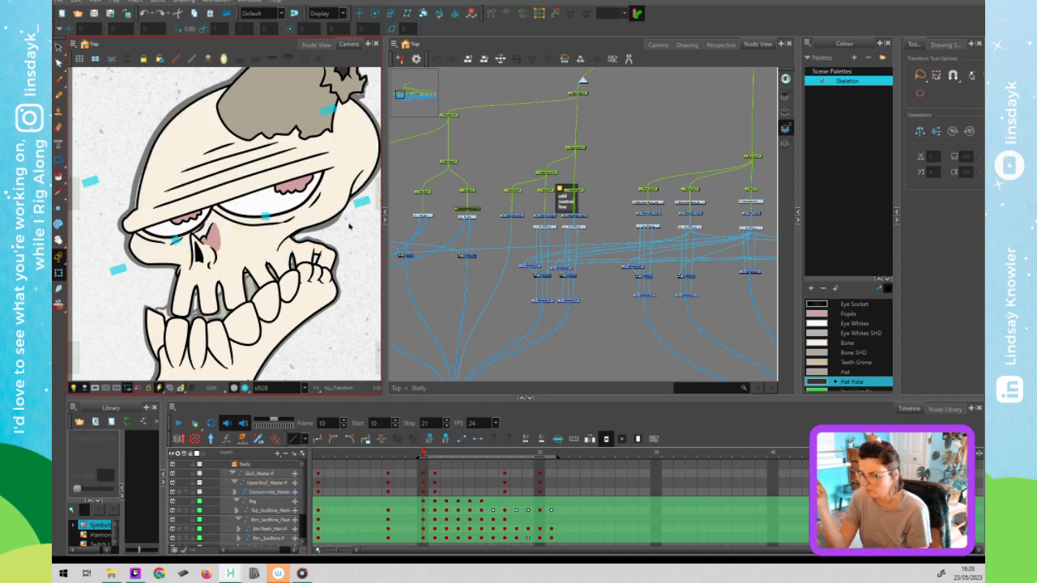
pyautogui.hotkey('ctrl', 'z')
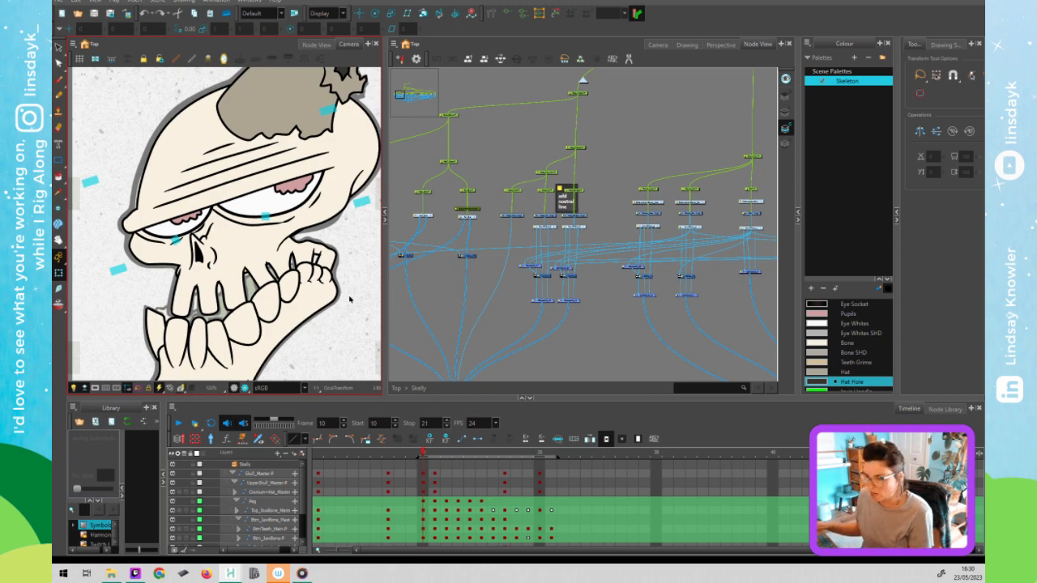
# Scrub the timeline to frame 21, examine the whole open-mouthed skull, and compare the selected bottom jaw with its pose at frame 20.
pyautogui.click(597, 312)
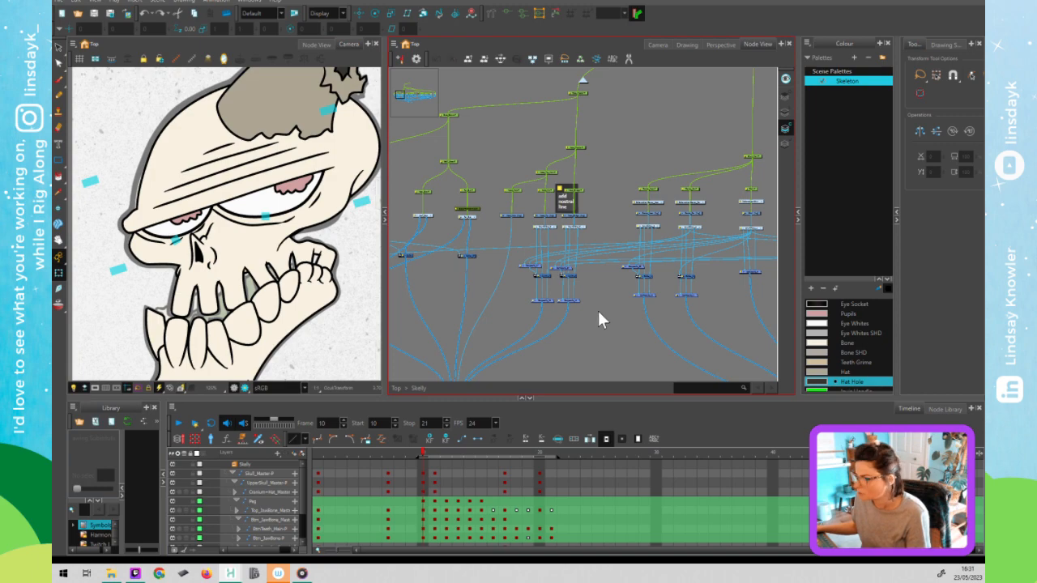
pyautogui.click(434, 456)
pyautogui.moveTo(436, 455); pyautogui.dragTo(551, 453)
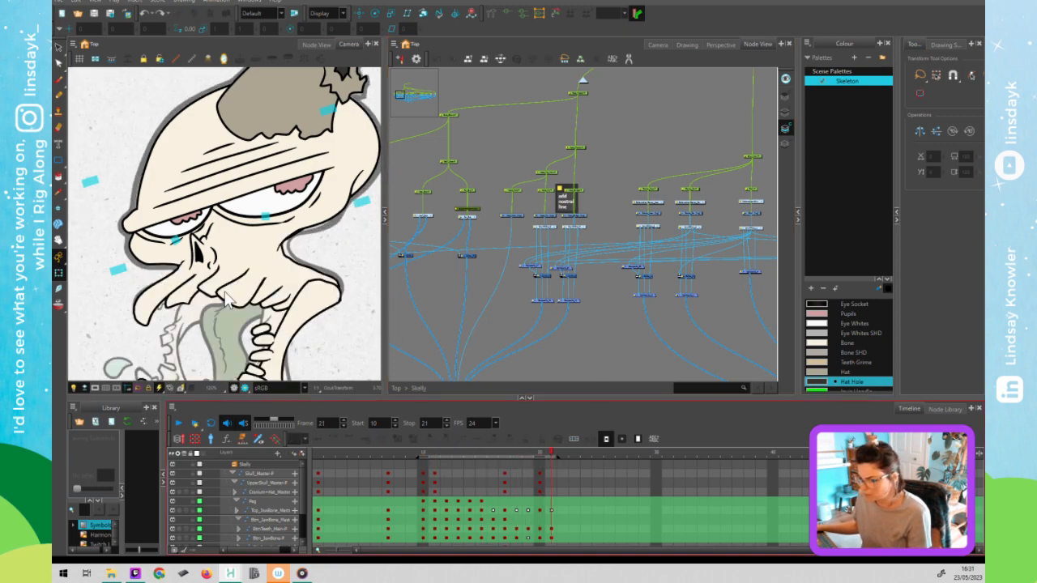
pyautogui.scroll(-3, 230, 301)
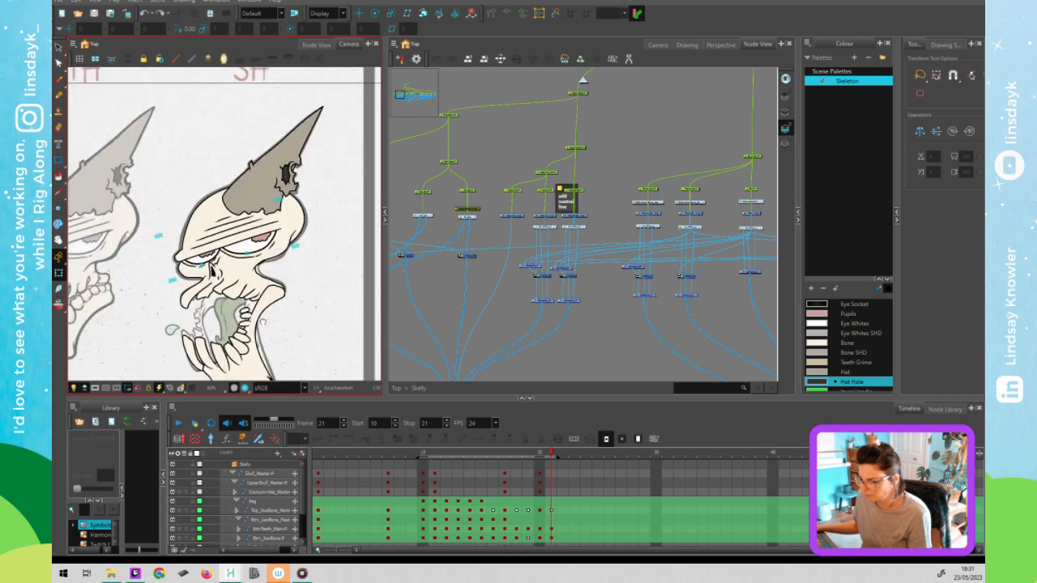
pyautogui.scroll(2, 263, 320)
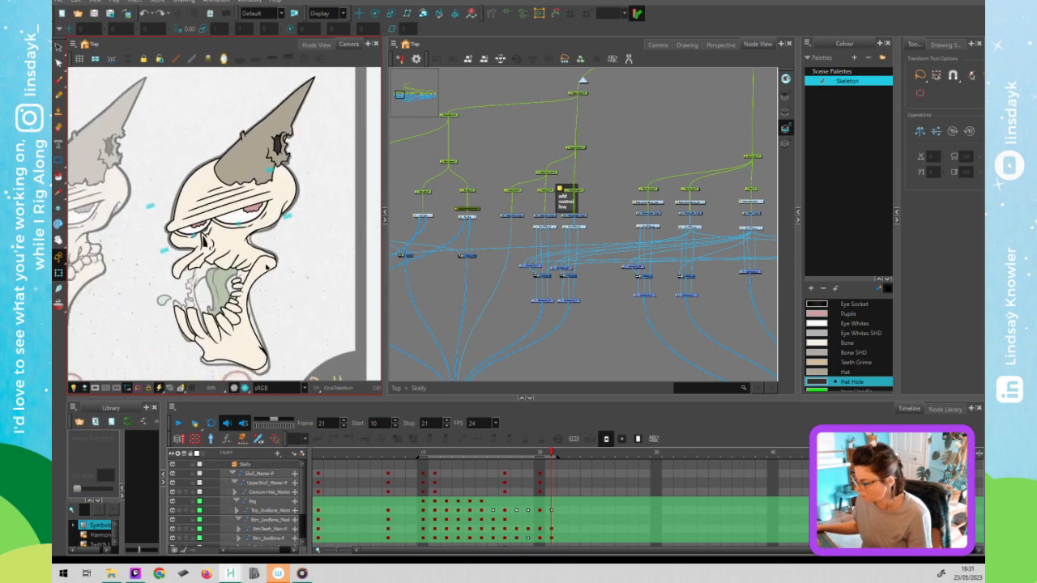
pyautogui.click(270, 262)
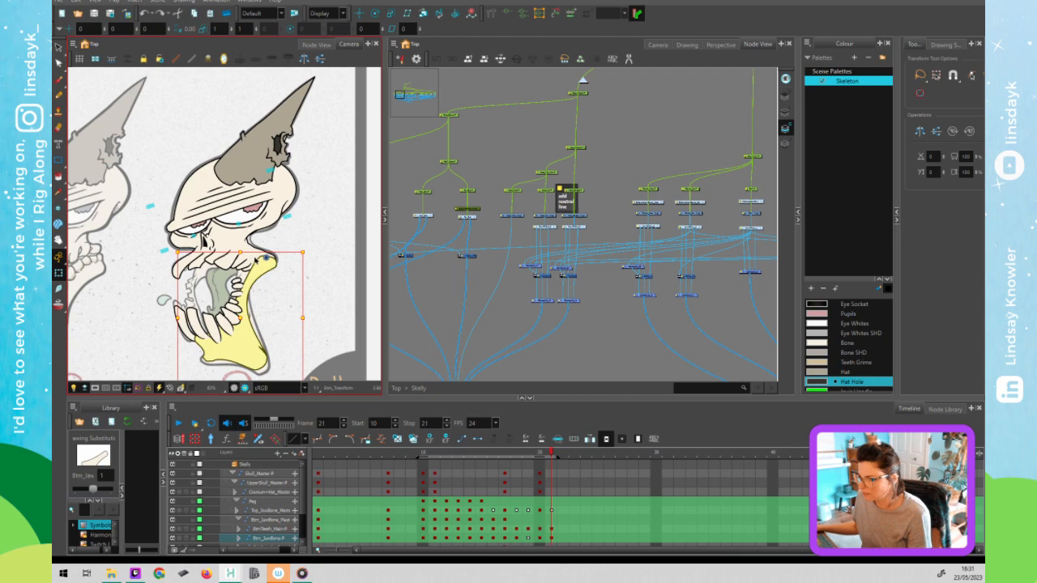
pyautogui.click(542, 459)
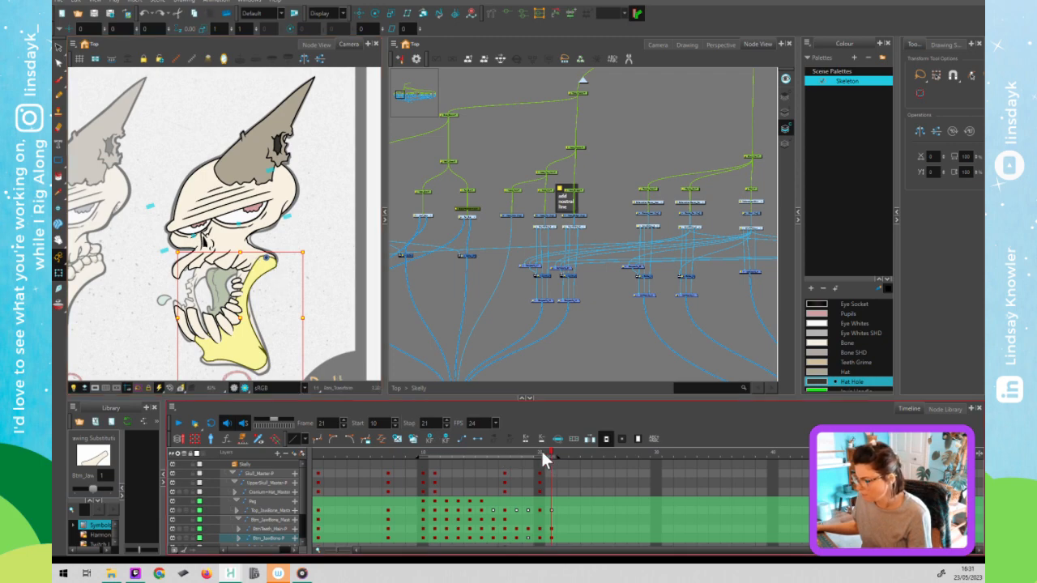
pyautogui.click(540, 452)
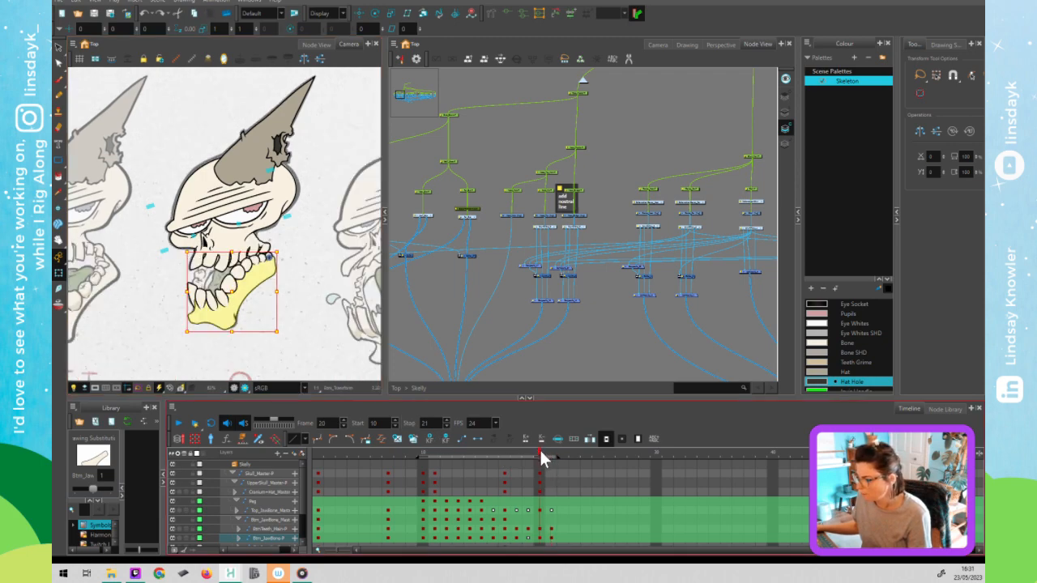
# Examine the open-mouthed skull at frame 19 with the bottom jaw deselected.
pyautogui.click(533, 458)
pyautogui.click(345, 348)
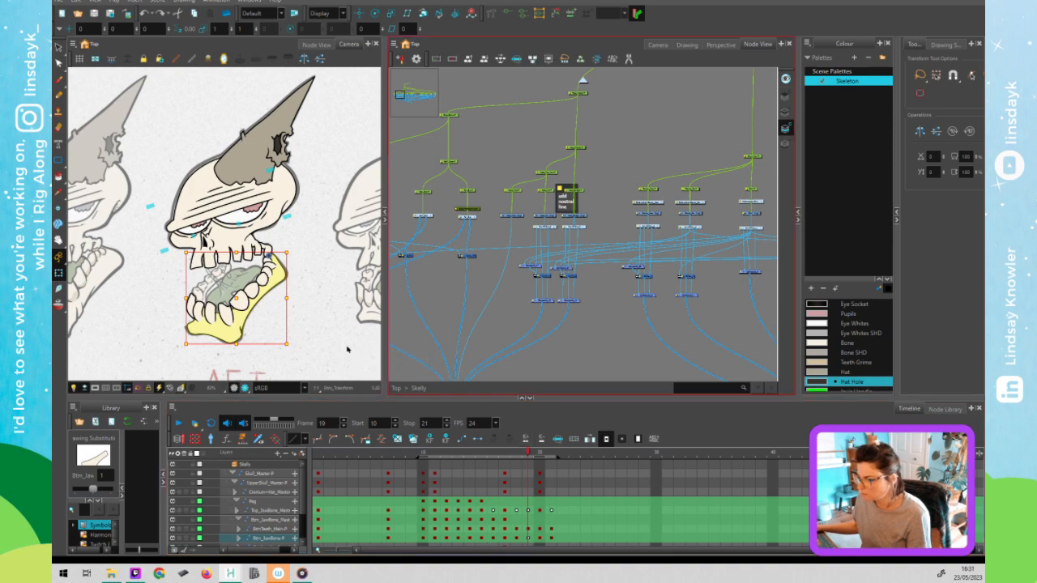
pyautogui.click(511, 480)
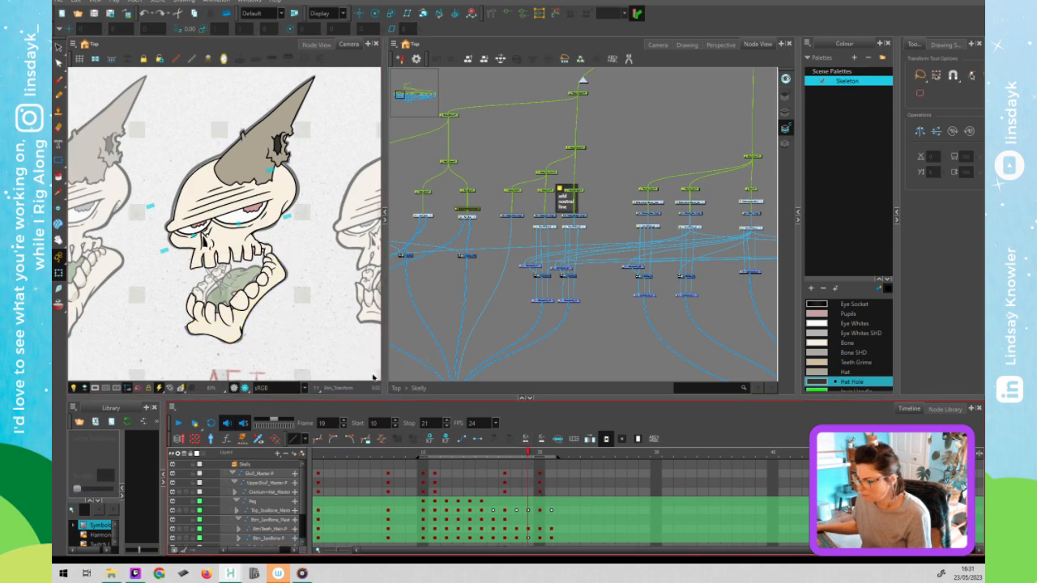
# Leave the Skelly group and add a parent peg above the zzBack_P peg, wired between it and the Mouths-P peg.
pyautogui.doubleClick(581, 81)
pyautogui.click(705, 239)
pyautogui.moveTo(705, 238); pyautogui.dragTo(592, 276)
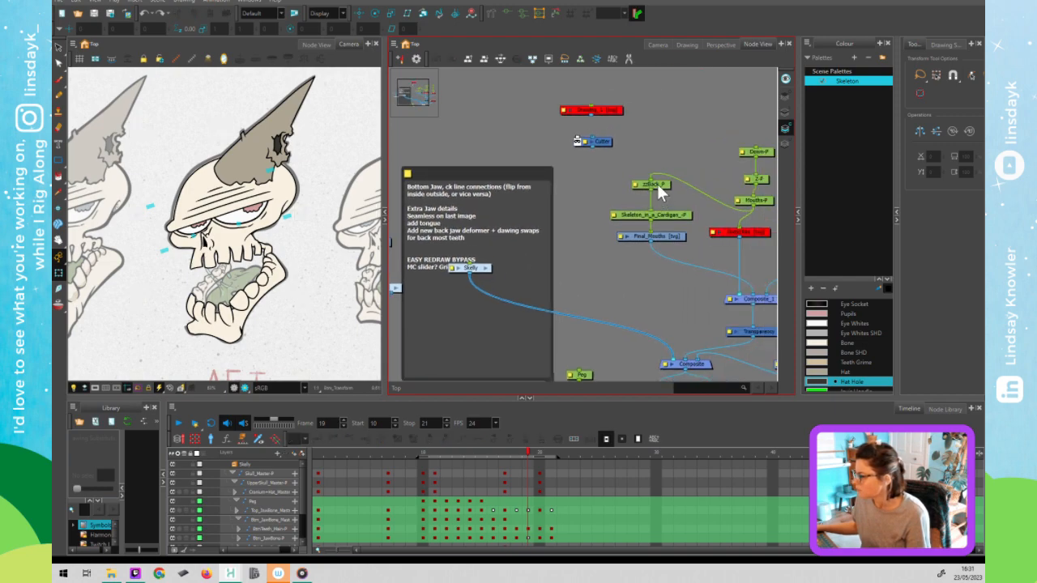
pyautogui.moveTo(660, 184); pyautogui.dragTo(666, 204)
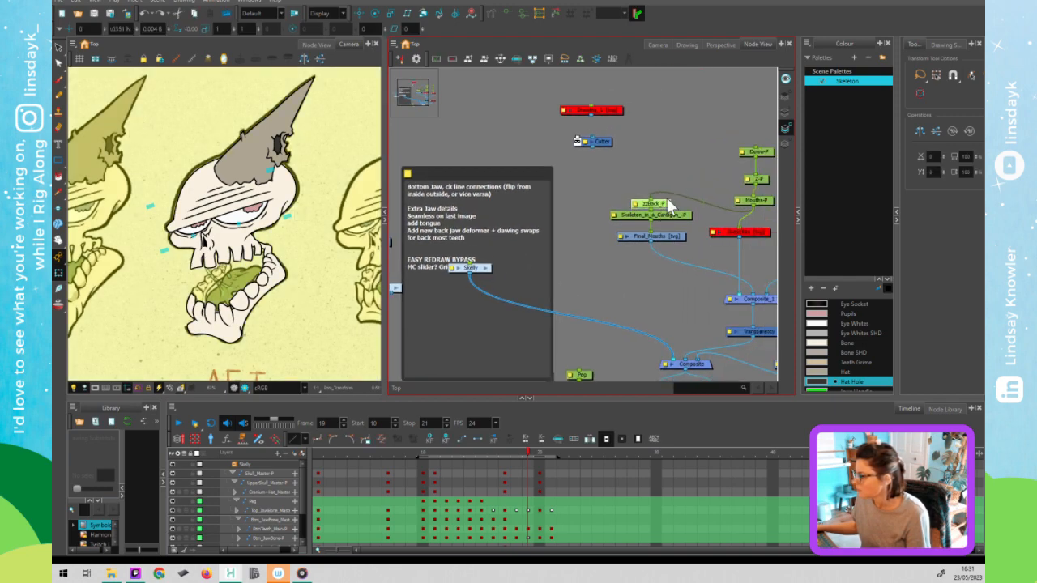
pyautogui.hotkey('ctrl', 'p')
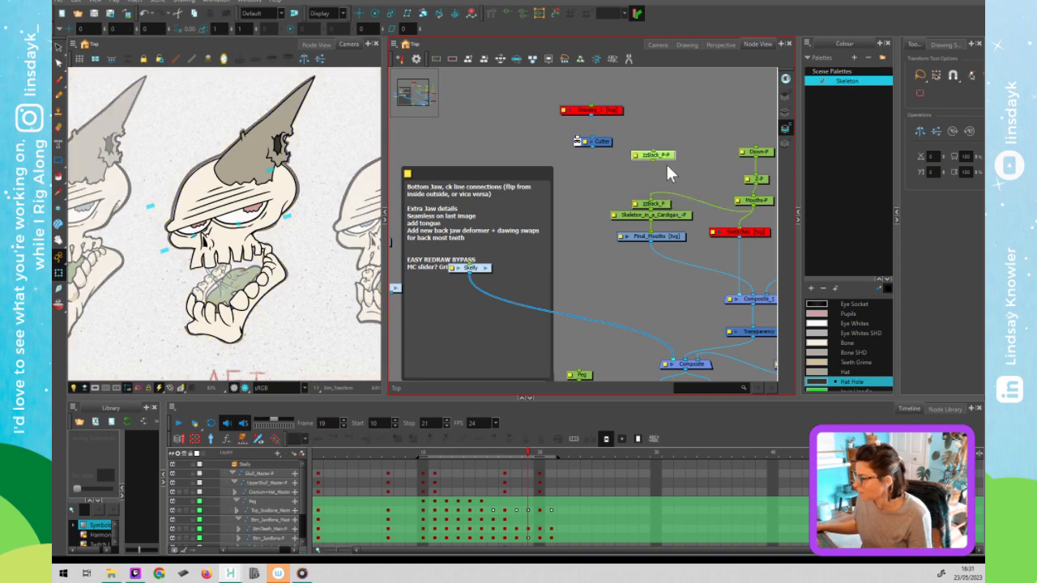
pyautogui.moveTo(668, 156); pyautogui.dragTo(668, 177)
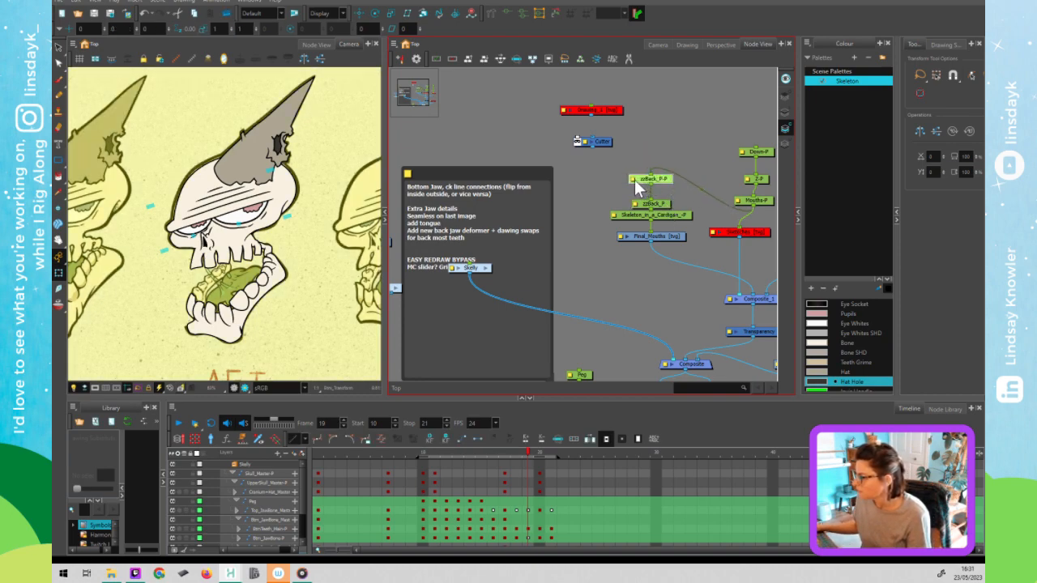
# Rename the new parent peg above zzBack_P as slide-P.
pyautogui.doubleClick(630, 178)
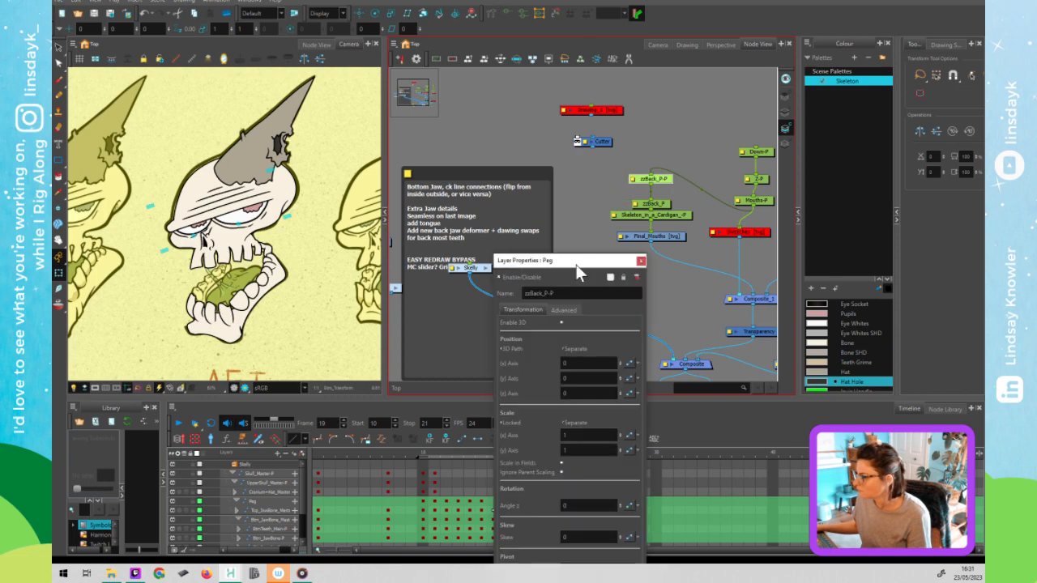
pyautogui.moveTo(557, 293); pyautogui.dragTo(549, 293)
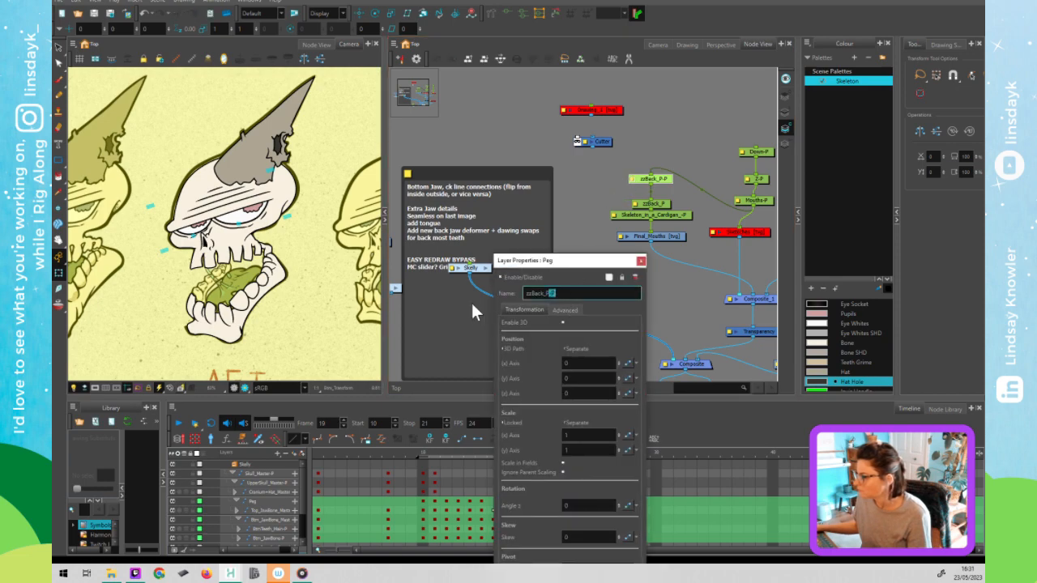
pyautogui.moveTo(554, 293); pyautogui.dragTo(518, 294)
pyautogui.write('slide')
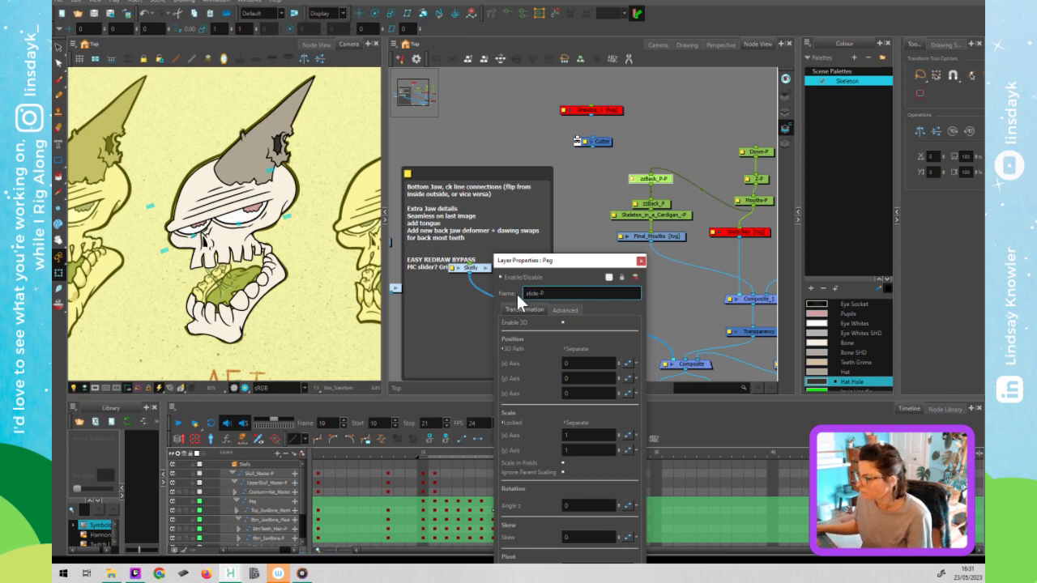
pyautogui.press('Return')
pyautogui.click(641, 261)
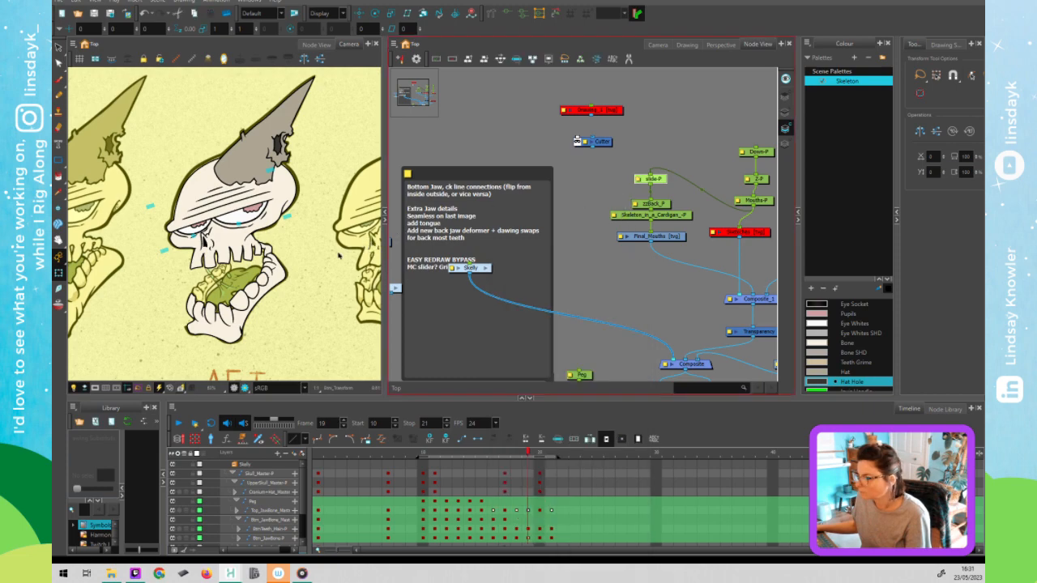
# Nudge the slide-P peg left at frame 19 until the next reference head lines up behind the rigged skull.
pyautogui.press('Left')
pyautogui.press('Left')
pyautogui.press('Left')
pyautogui.press('Left')
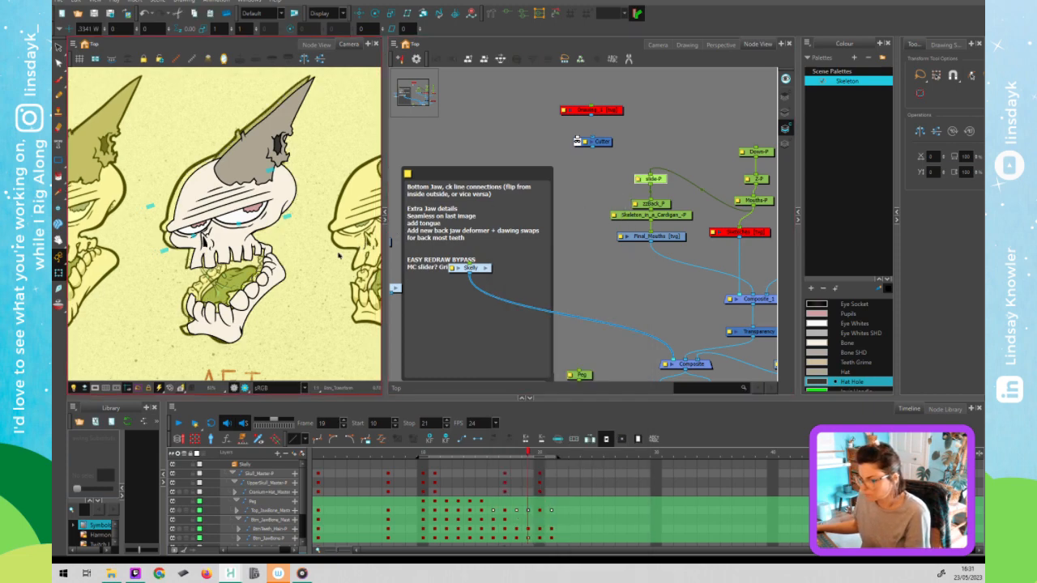
pyautogui.press('Left')
pyautogui.press('Left')
pyautogui.press('Left')
pyautogui.press('Left')
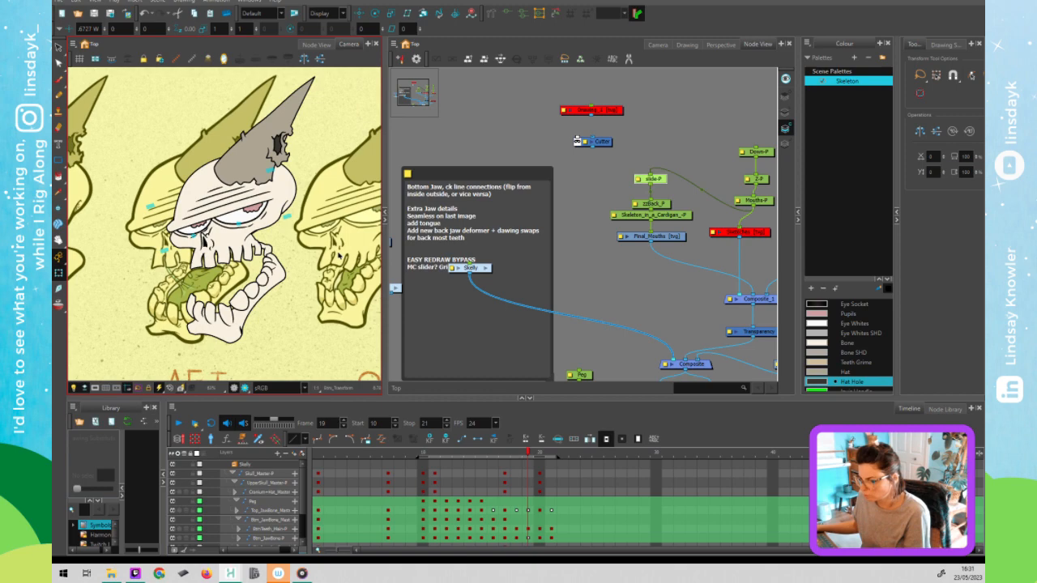
pyautogui.press('Left')
pyautogui.press('Left')
pyautogui.press('Left')
pyautogui.press('Left')
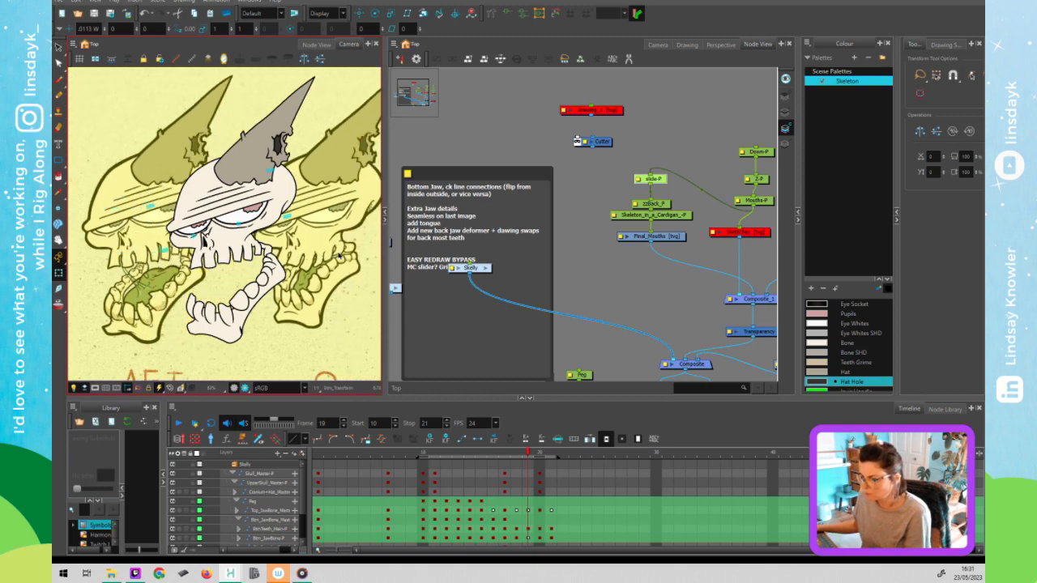
pyautogui.press('Left')
pyautogui.press('Left')
pyautogui.press('Left')
pyautogui.press('Left')
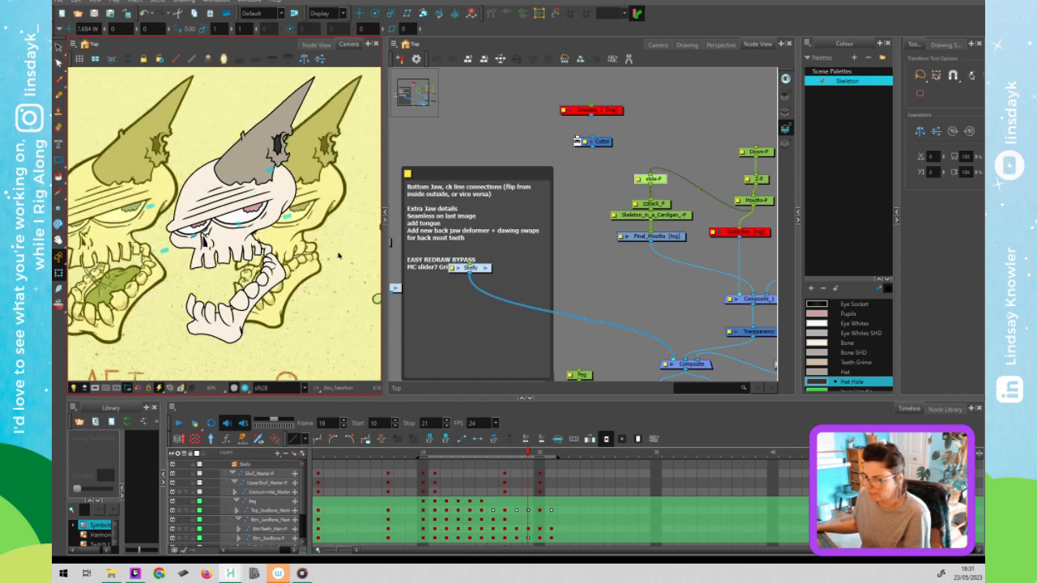
pyautogui.press('Left')
pyautogui.press('Left')
pyautogui.press('Left')
pyautogui.press('Left')
pyautogui.press('Left')
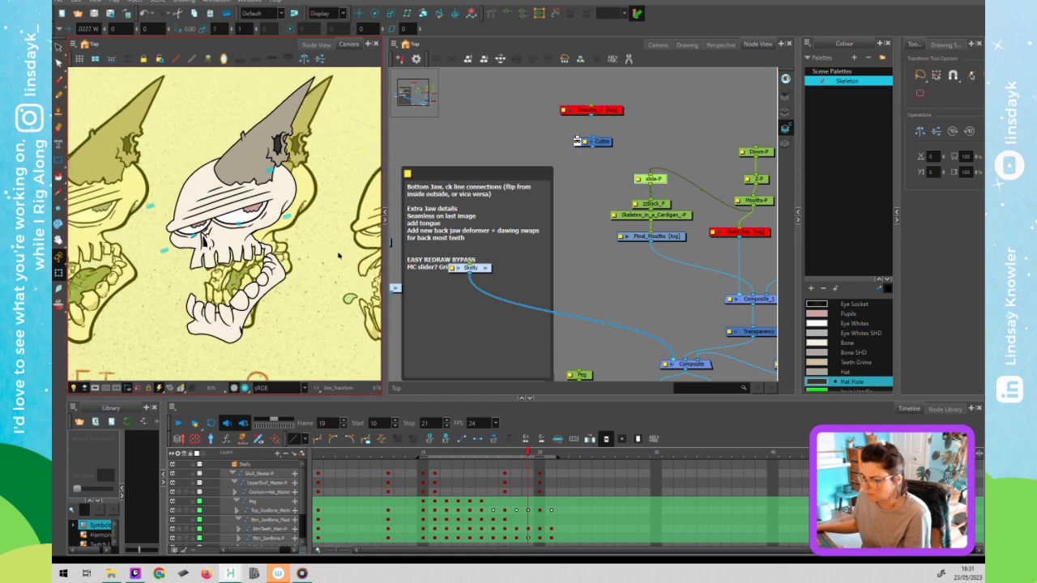
pyautogui.press('Left')
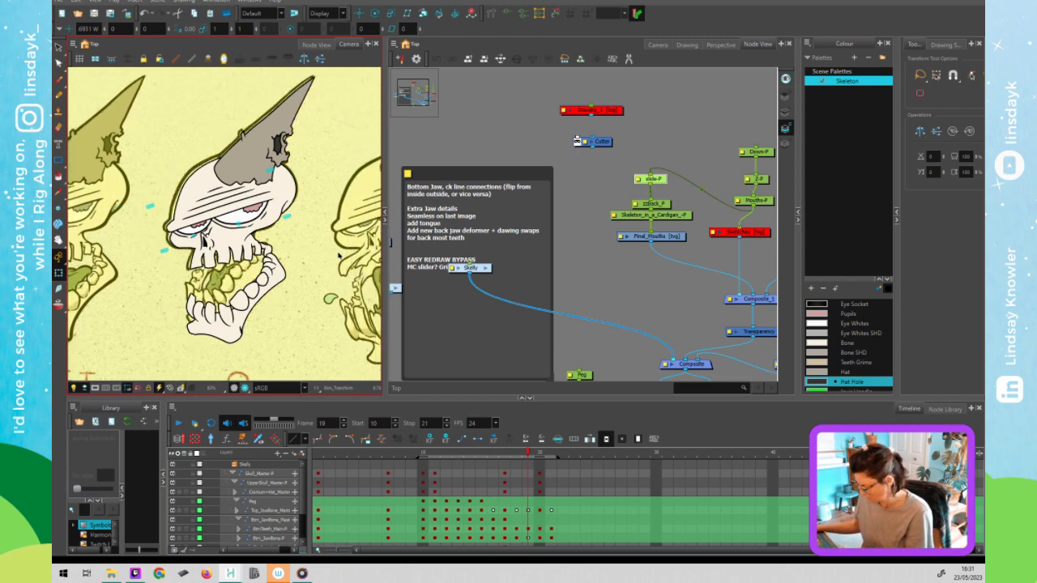
pyautogui.press('Left')
pyautogui.press('Left')
pyautogui.press('Left')
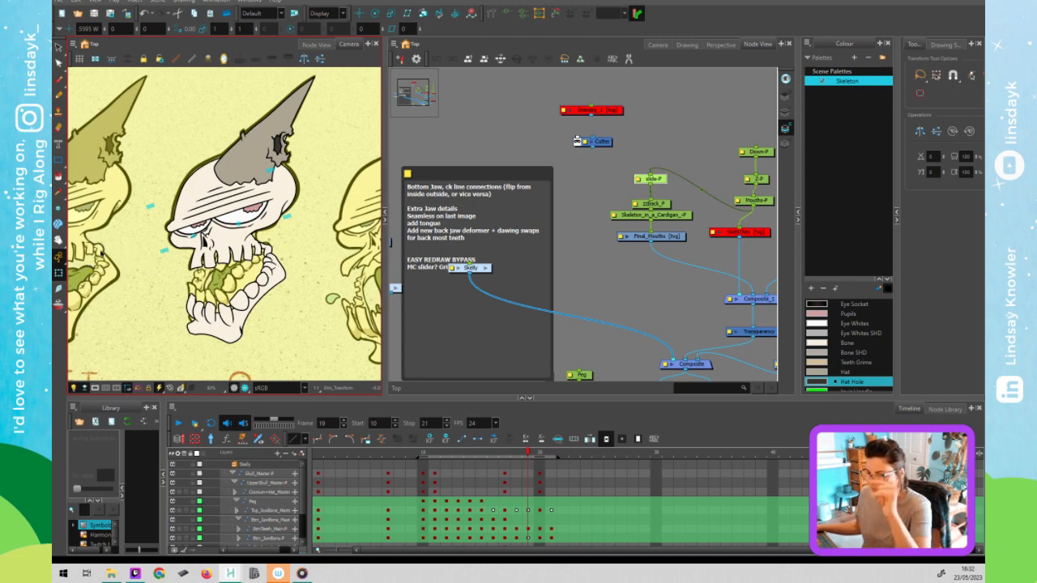
# Reveal the slide-P layer in the timeline and move its keyframe from frame 19 to frame 10.
pyautogui.click(418, 337)
pyautogui.click(526, 484)
pyautogui.click(636, 173)
pyautogui.click(532, 501)
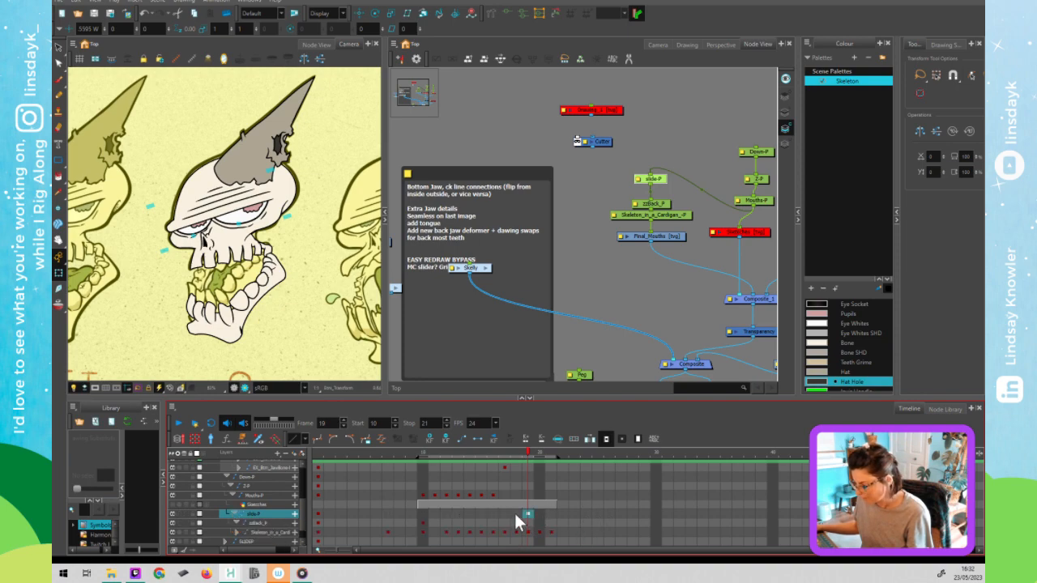
pyautogui.moveTo(527, 515); pyautogui.dragTo(422, 512)
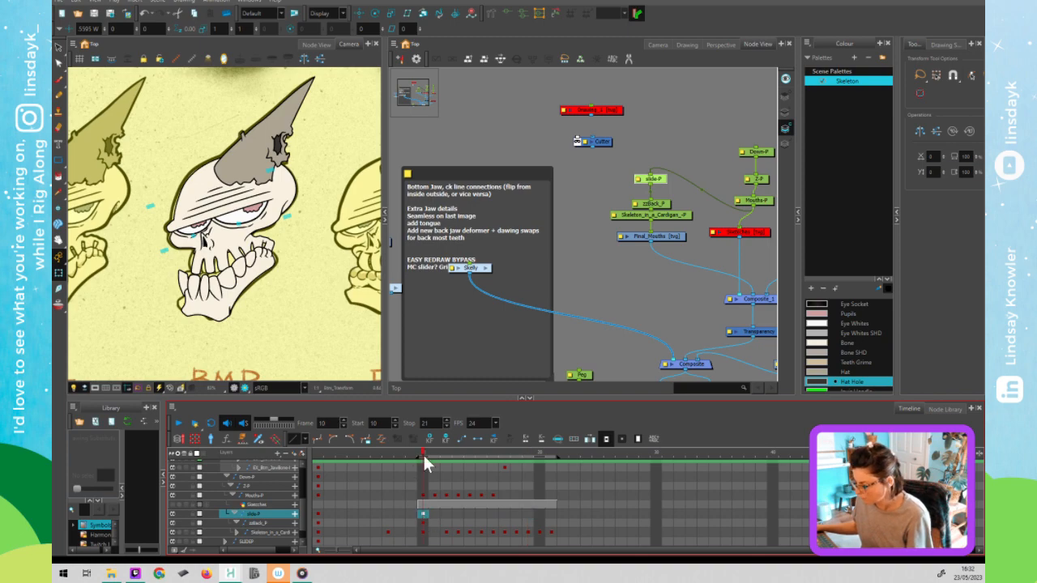
# Compare the rigged skull with the shifted reference head beside it across frames 10 to 12.
pyautogui.scroll(-3, 274, 351)
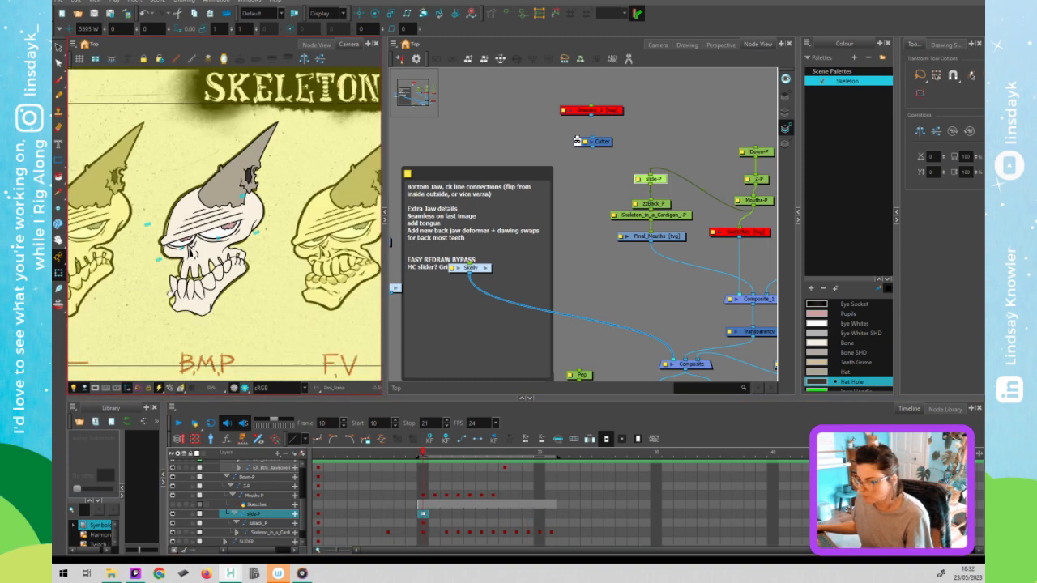
pyautogui.scroll(1, 227, 293)
pyautogui.scroll(2, 226, 298)
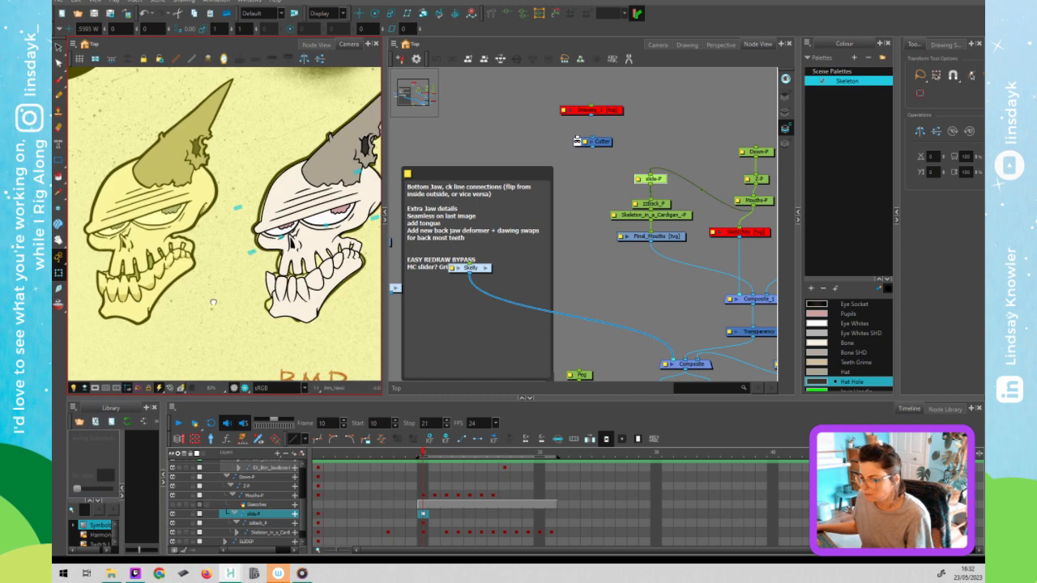
pyautogui.moveTo(213, 302); pyautogui.dragTo(200, 305)
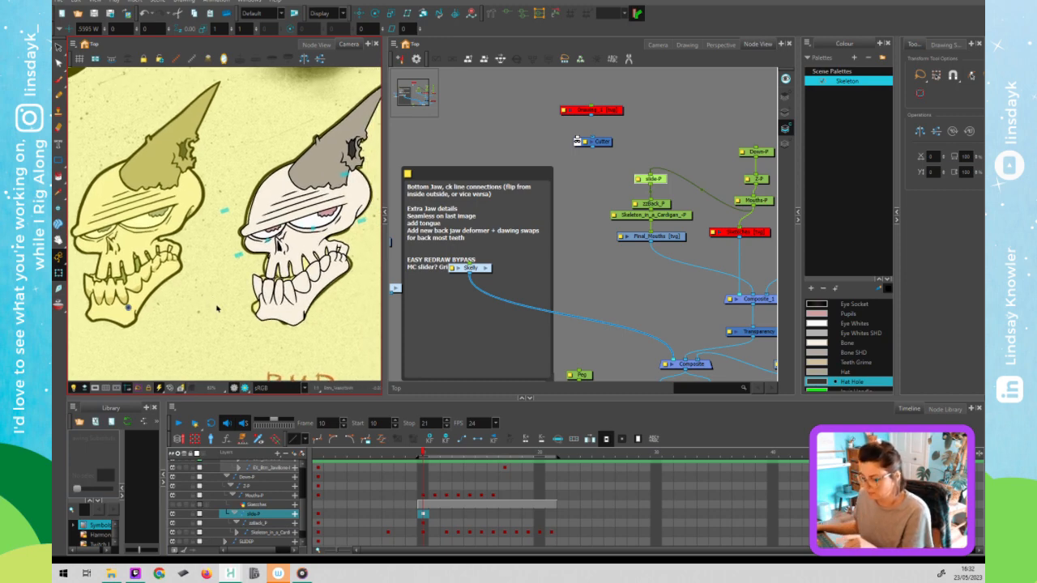
pyautogui.click(606, 299)
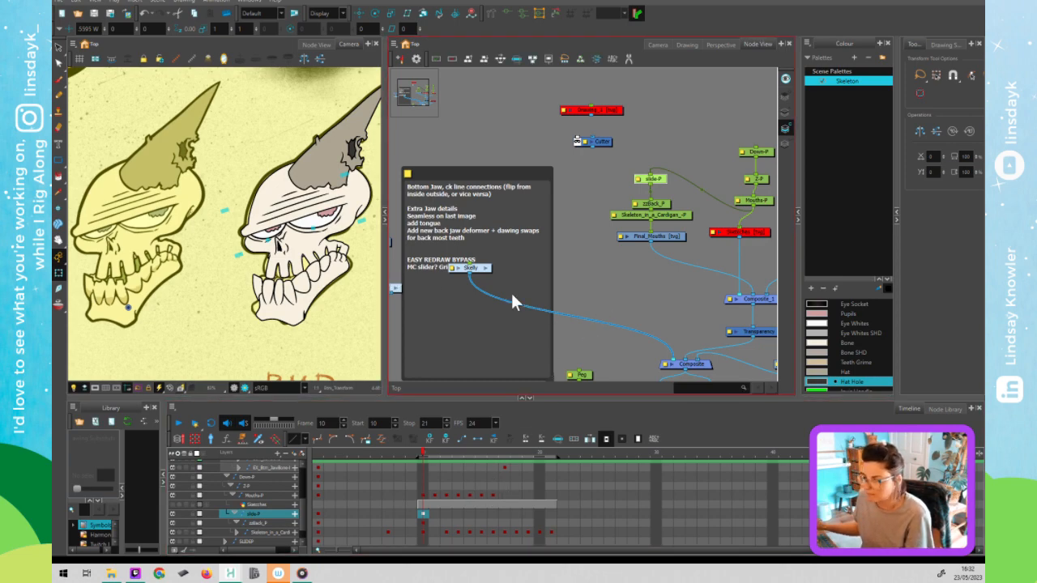
pyautogui.press('.')
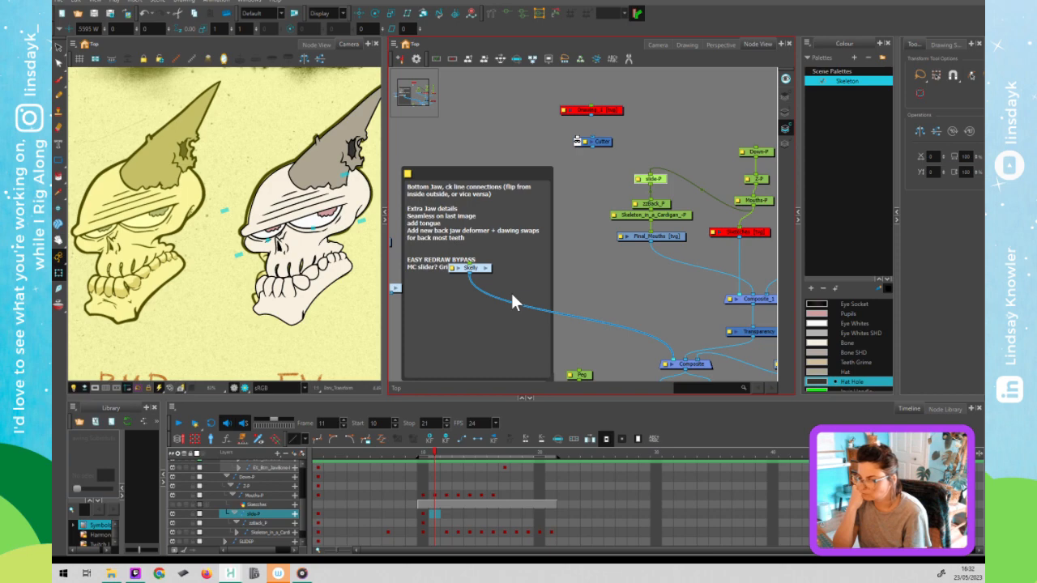
pyautogui.press('.')
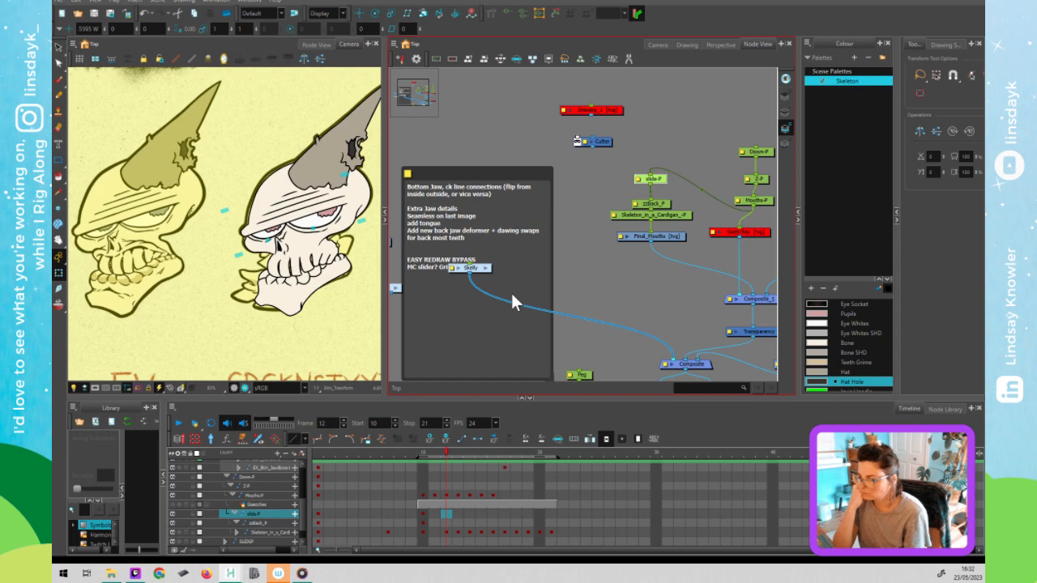
# Disable and re-enable the slide-P peg at frame 12 to compare the reference's original and shifted positions.
pyautogui.click(655, 178)
pyautogui.press('d')
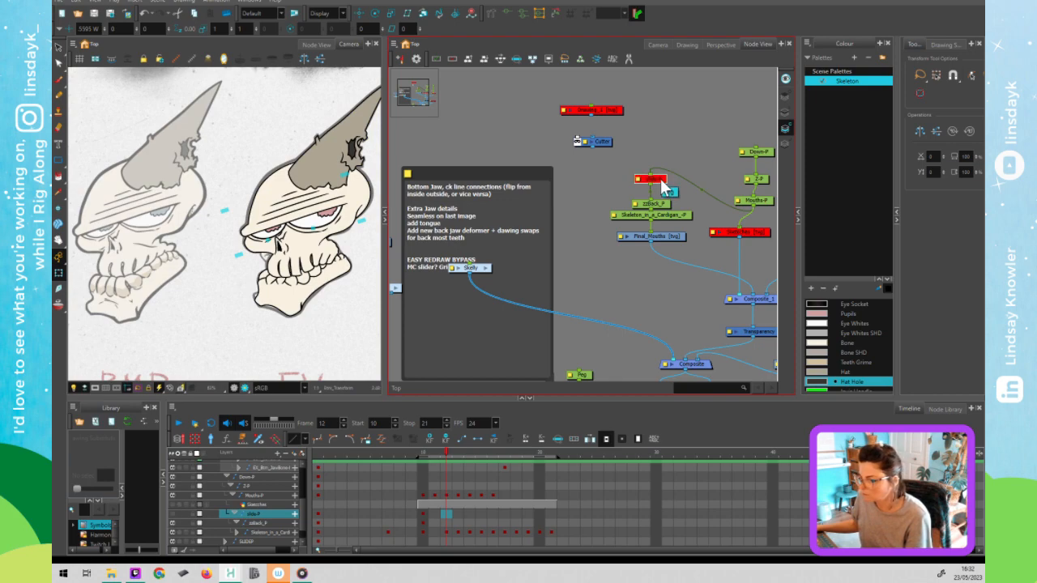
pyautogui.press('d')
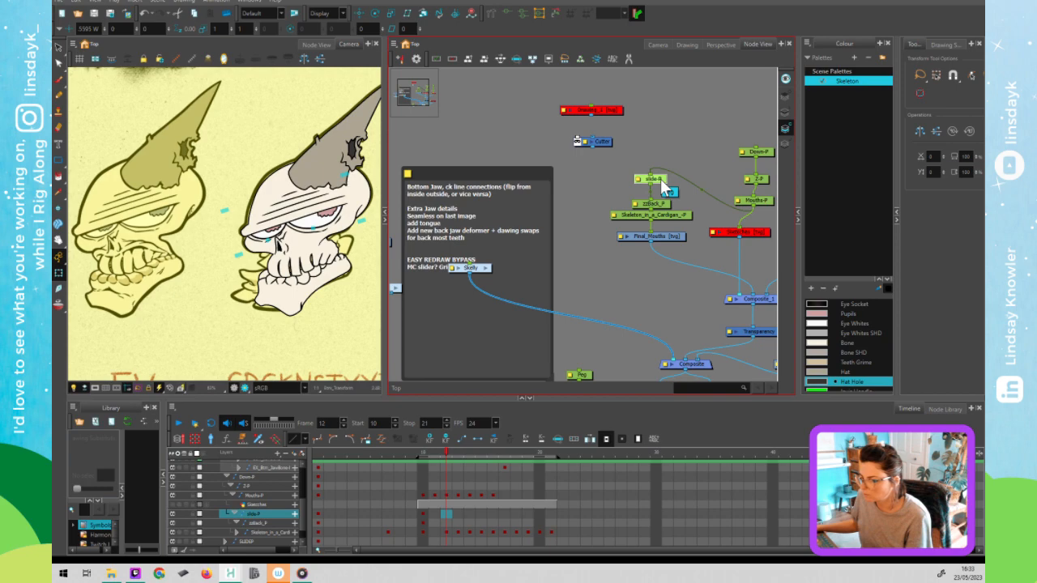
# Go back and forth through frames 13 to 16 to examine how the shifted reference heads line up with each mouth pose.
pyautogui.click(344, 336)
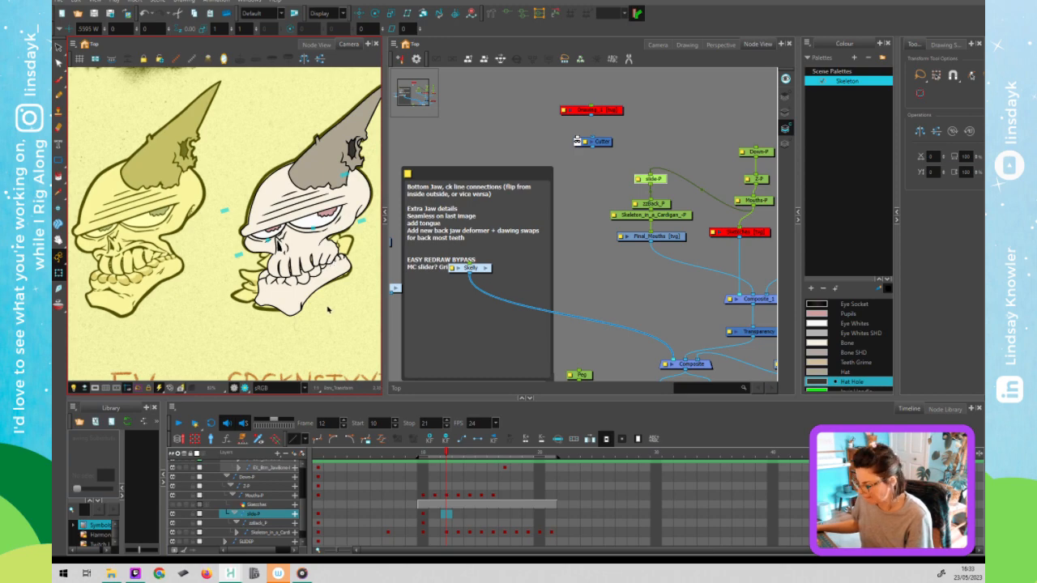
pyautogui.press('.')
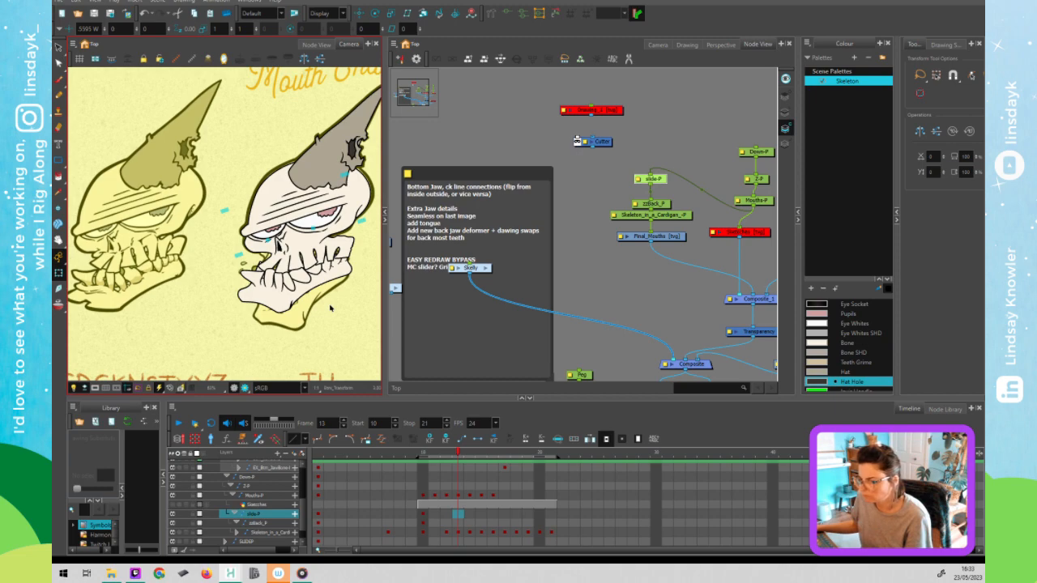
pyautogui.press('.')
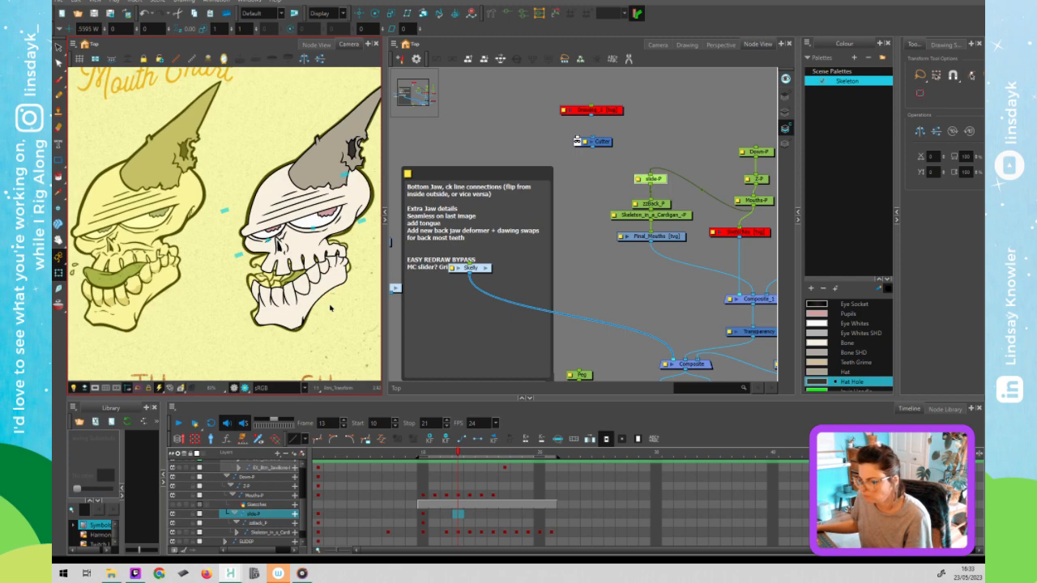
pyautogui.press('.')
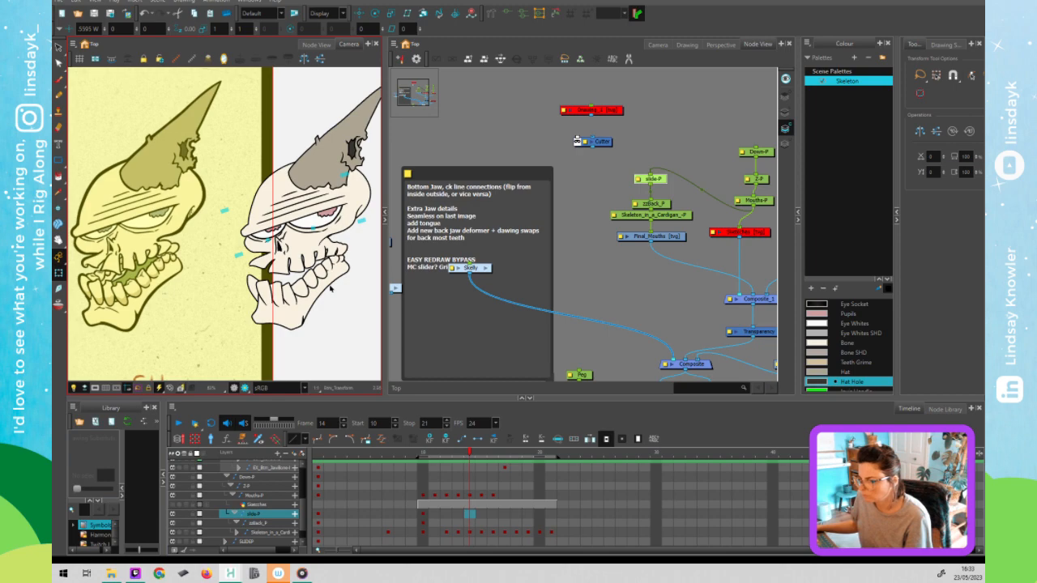
pyautogui.press('.')
pyautogui.press('.')
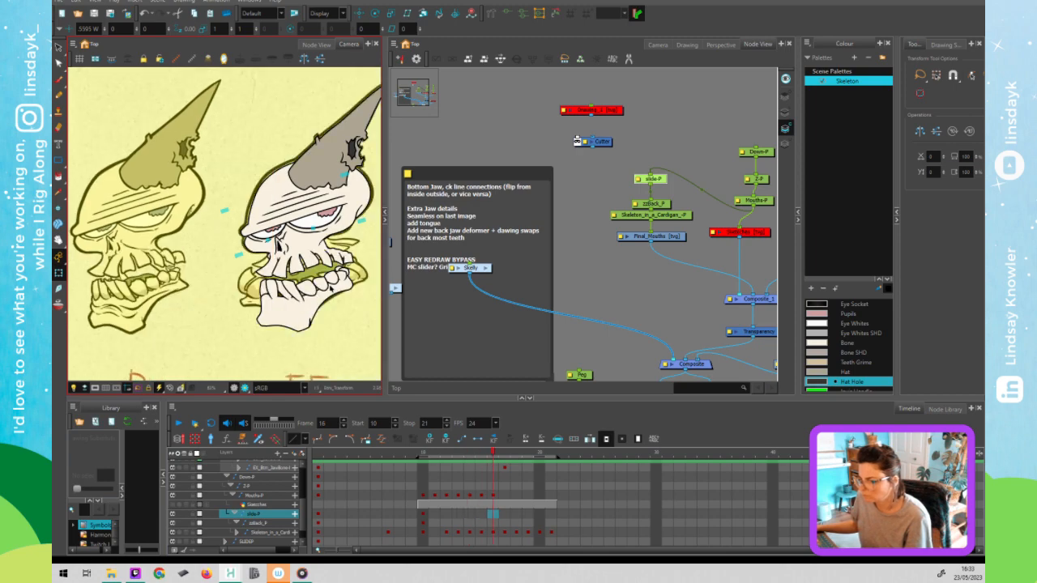
pyautogui.press(',')
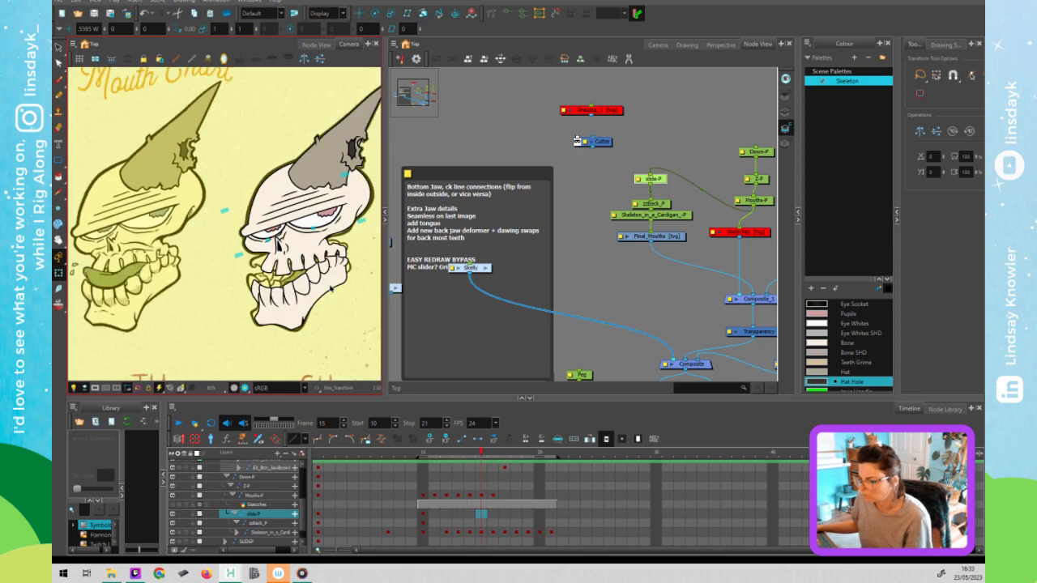
pyautogui.press('.')
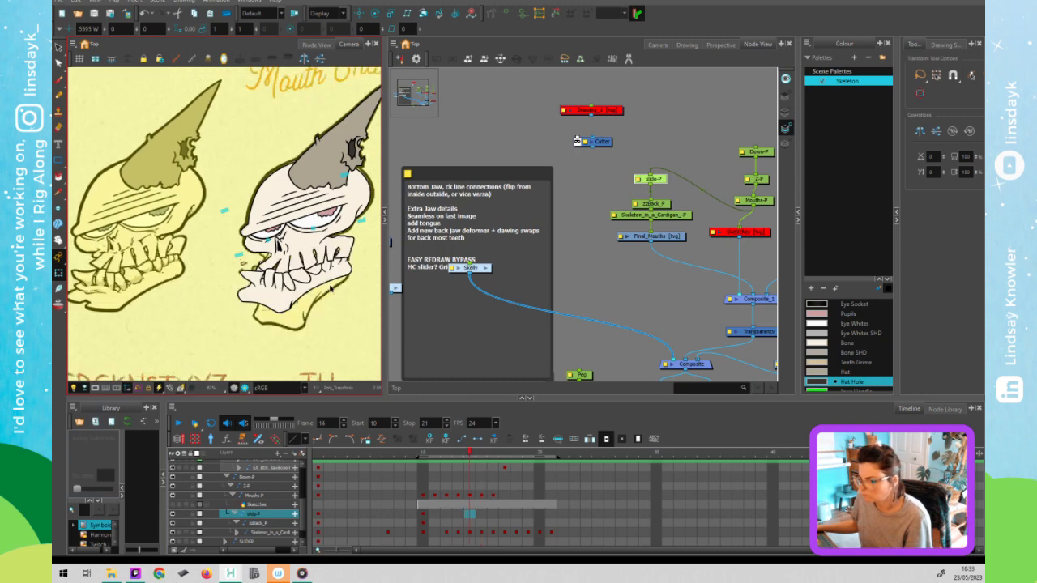
pyautogui.press(',')
pyautogui.press(',')
pyautogui.press(',')
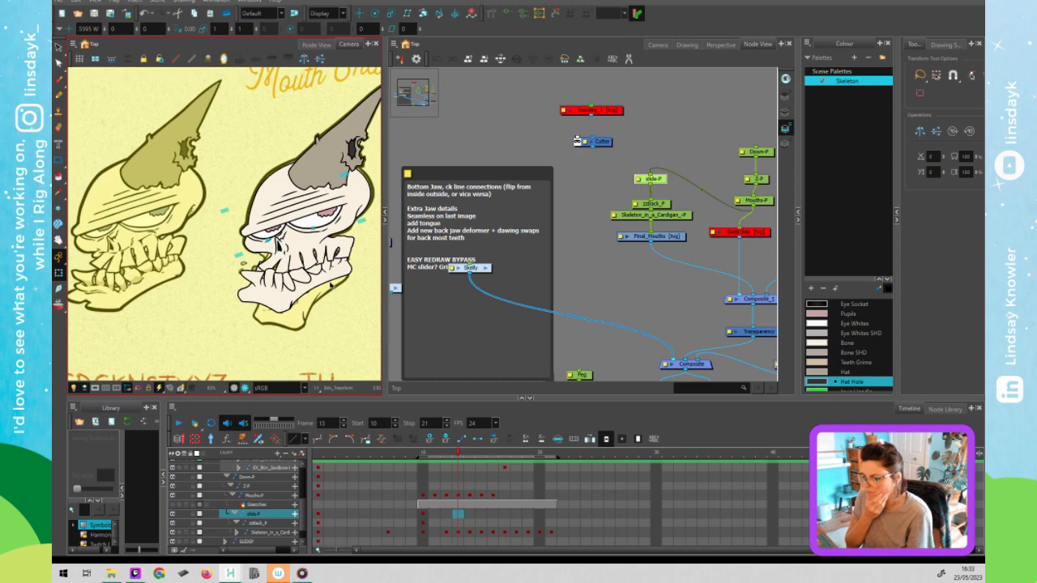
# Return to frame 12 and adjust the middle and rearmost bottom teeth of the rigged skull one by one.
pyautogui.press(',')
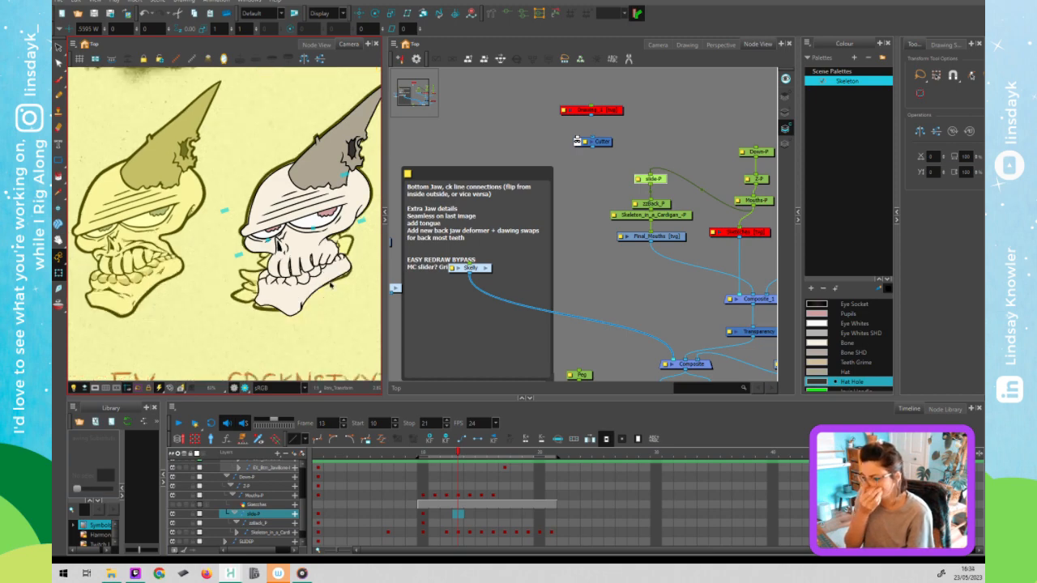
pyautogui.press(',')
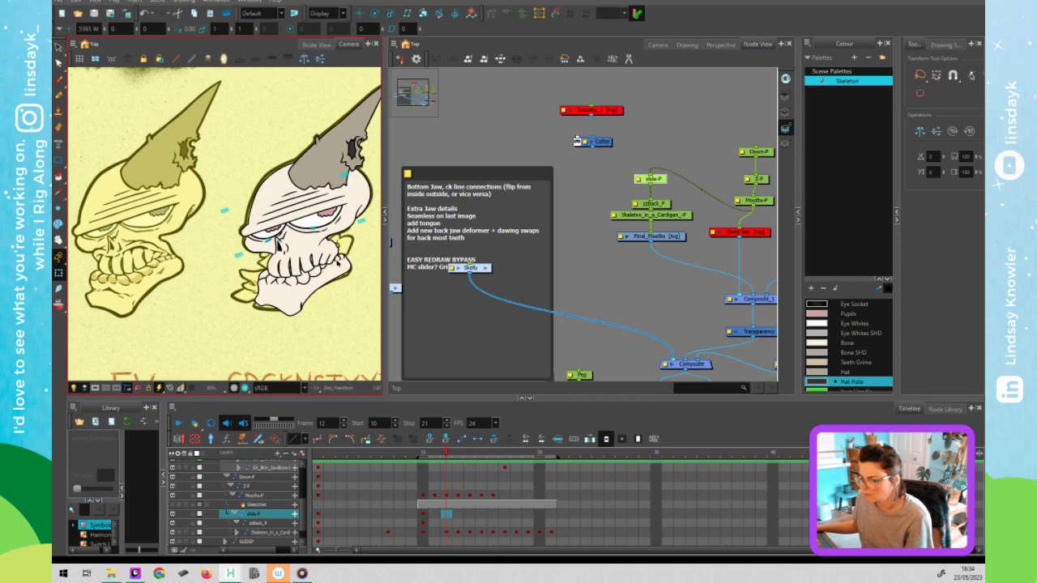
pyautogui.click(324, 267)
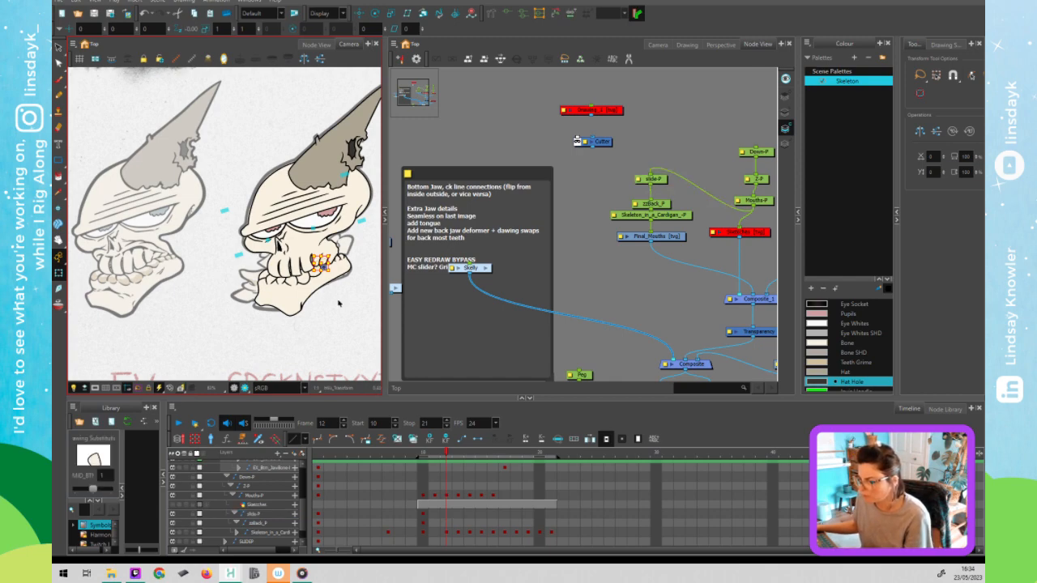
pyautogui.click(339, 302)
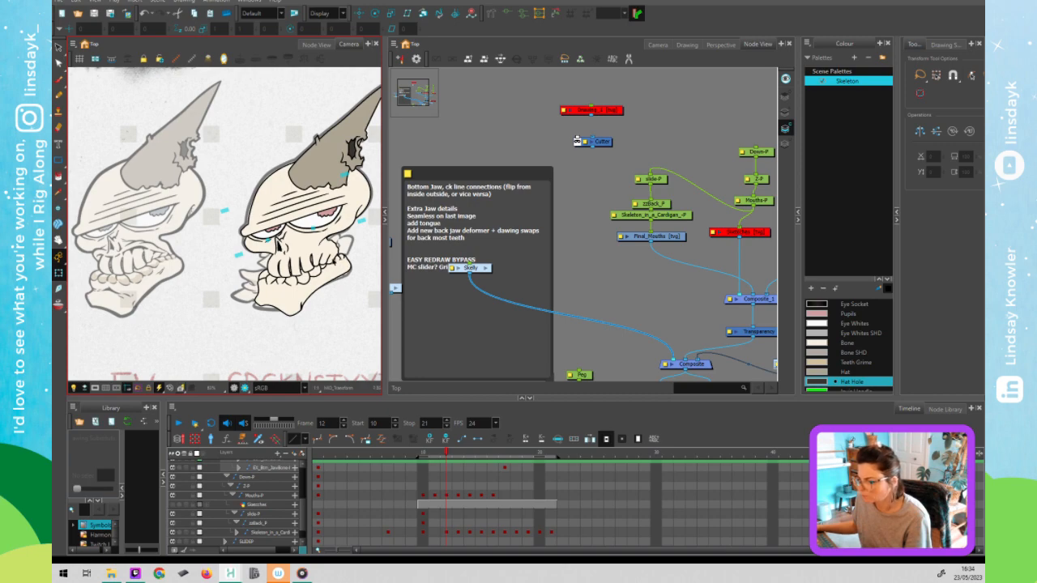
pyautogui.click(333, 256)
pyautogui.click(330, 259)
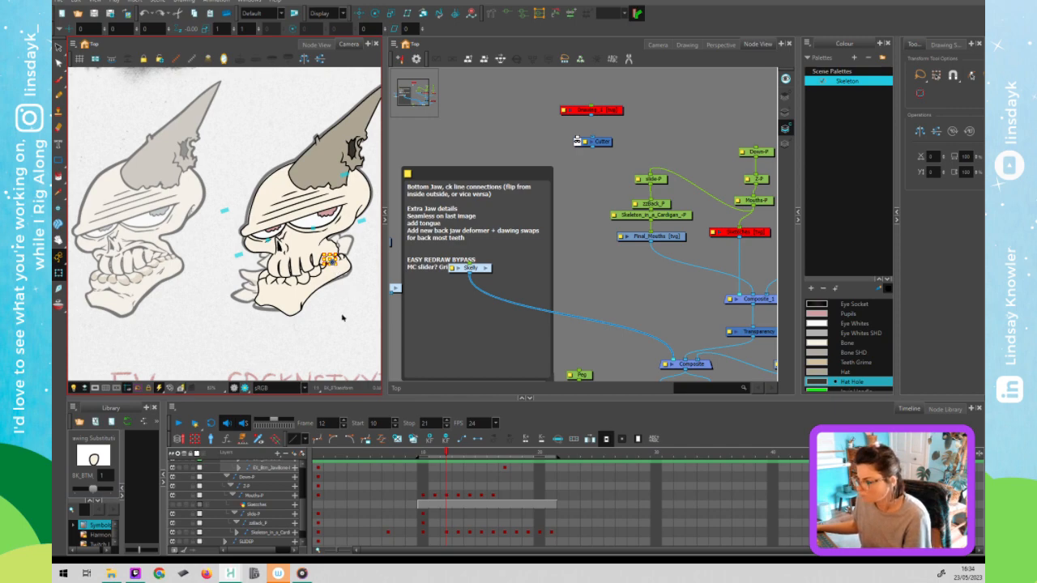
pyautogui.click(341, 312)
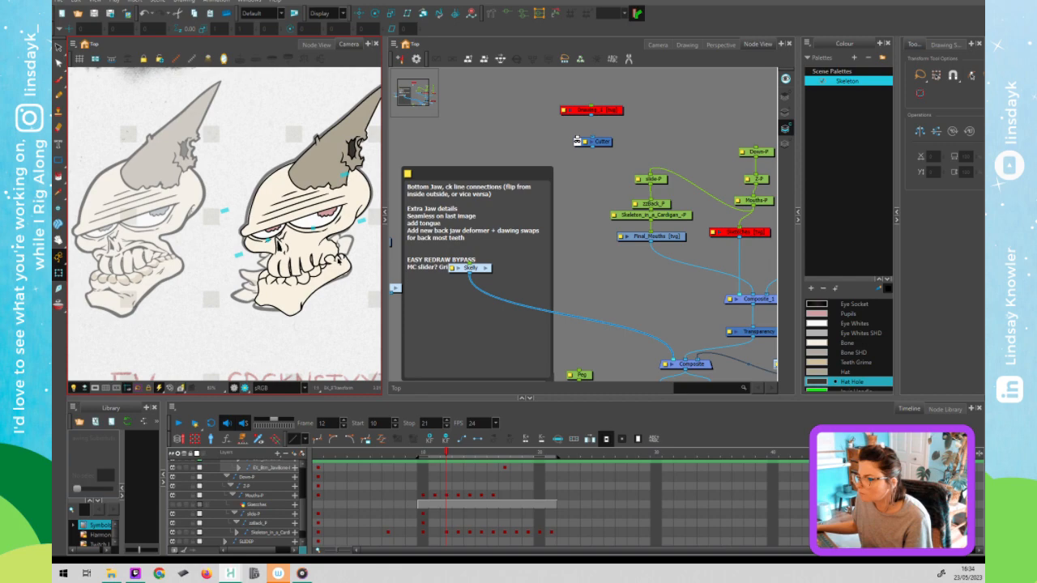
pyautogui.click(339, 261)
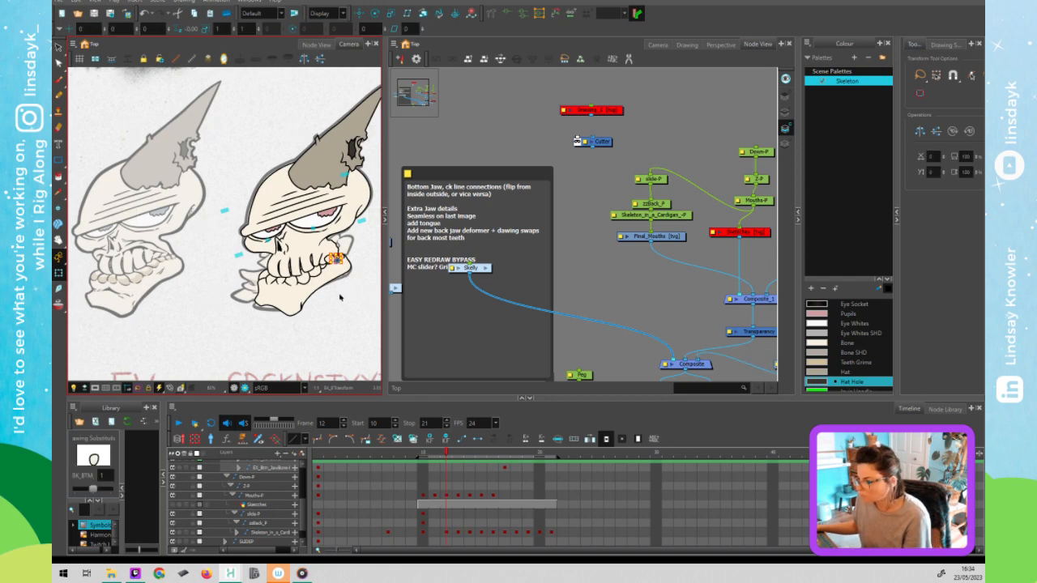
pyautogui.click(339, 293)
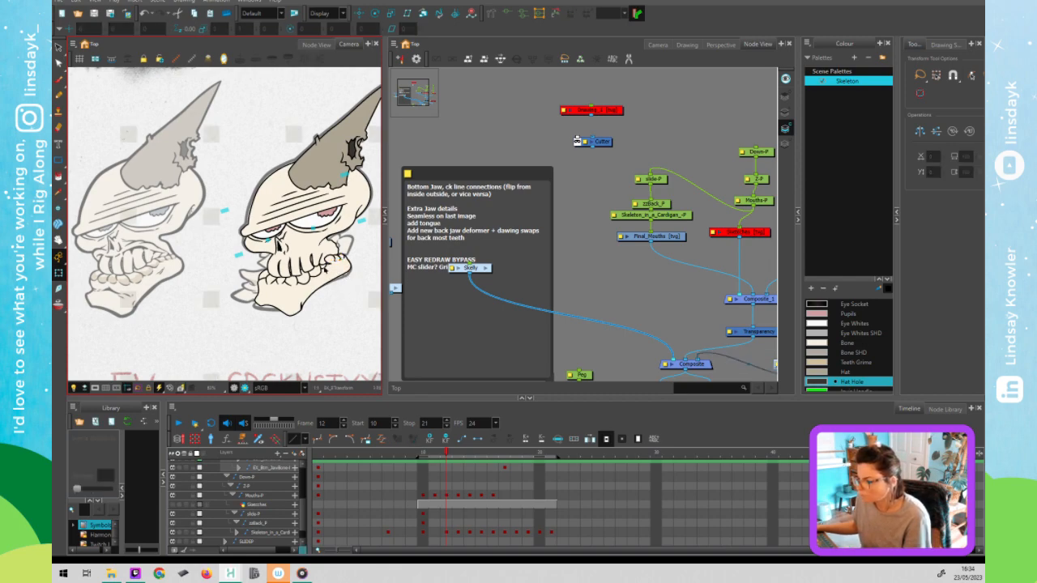
# Undo the last two changes around the middle bottom tooth and adjust the neighbouring tooth further forward.
pyautogui.click(321, 265)
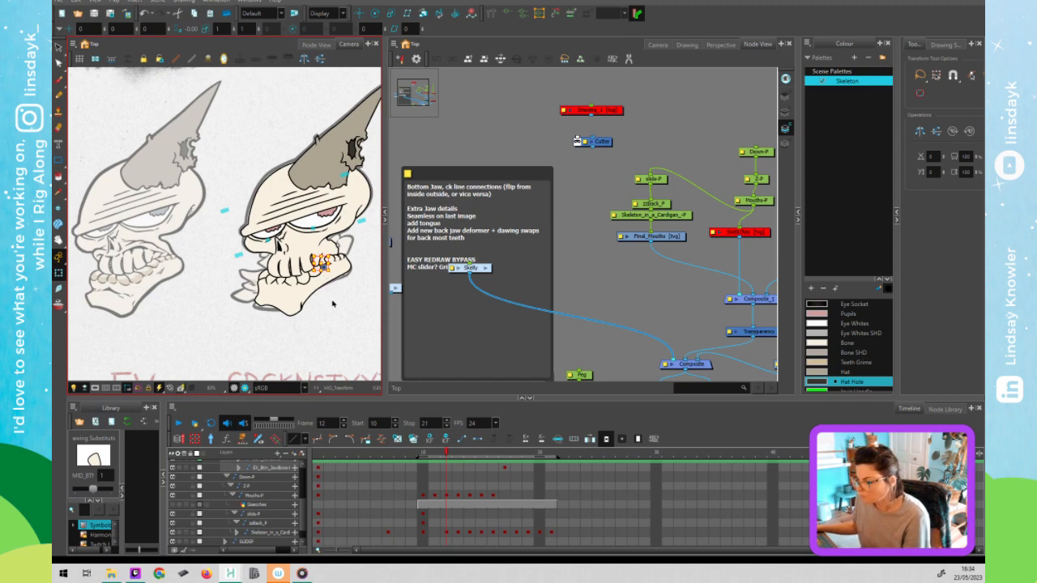
pyautogui.hotkey('ctrl', 'z')
pyautogui.hotkey('ctrl', 'z')
pyautogui.press('Escape')
pyautogui.click(314, 271)
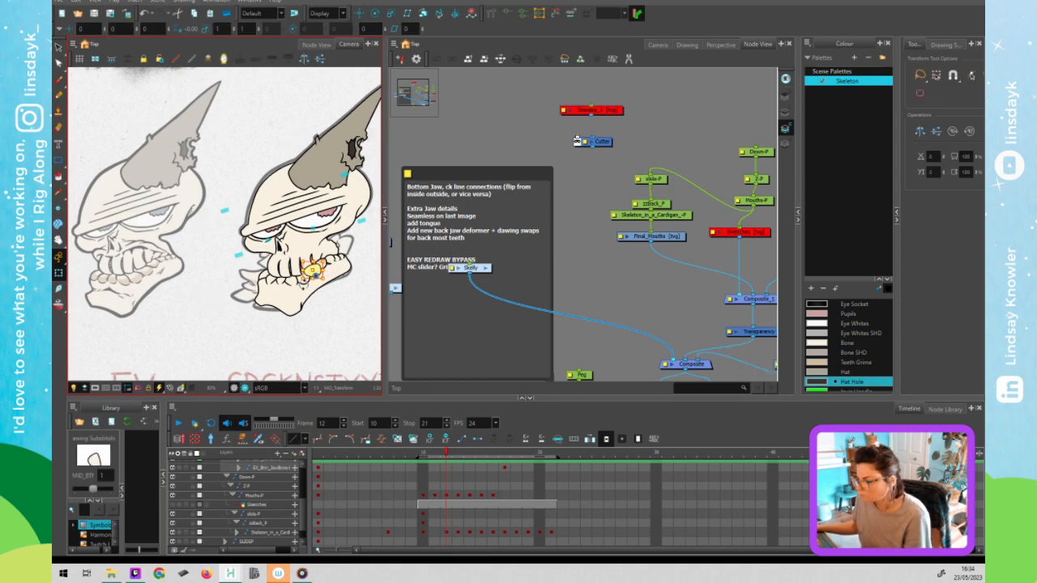
pyautogui.click(354, 350)
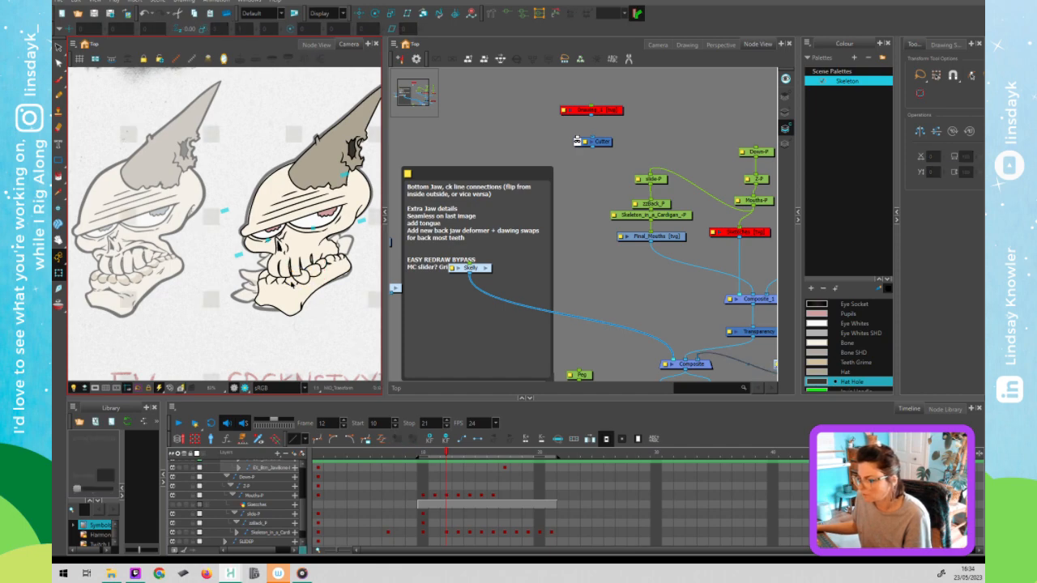
# Adjust the front bottom teeth of the rigged skull one at a time, checking the jaw line after each.
pyautogui.click(289, 280)
pyautogui.click(329, 347)
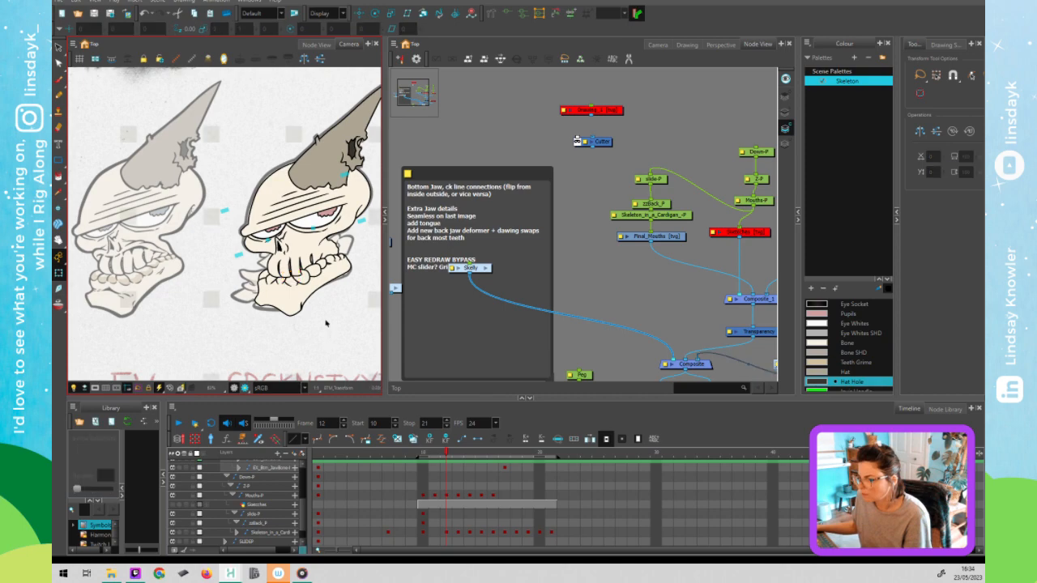
pyautogui.click(277, 243)
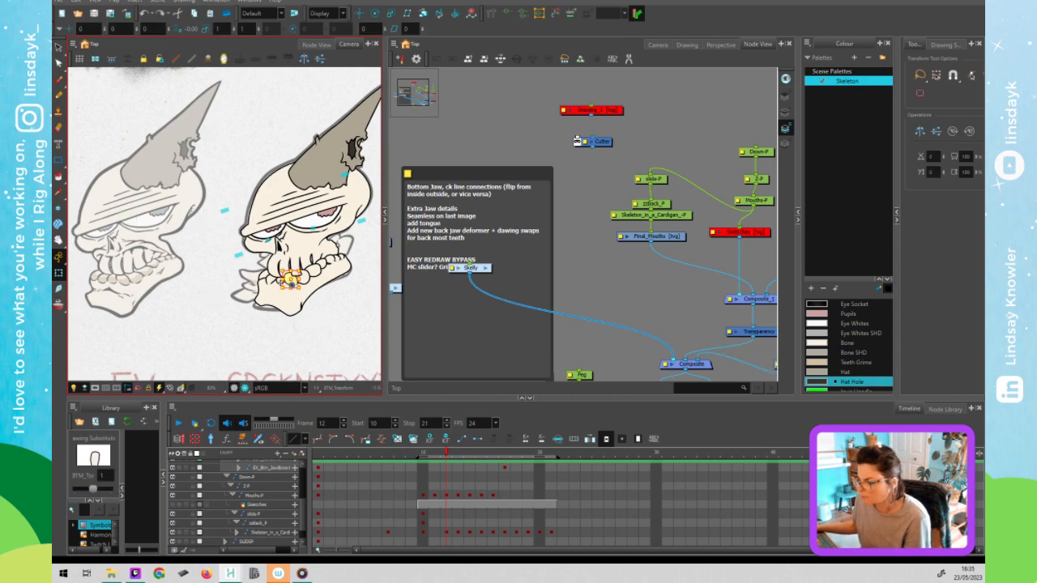
pyautogui.press('Escape')
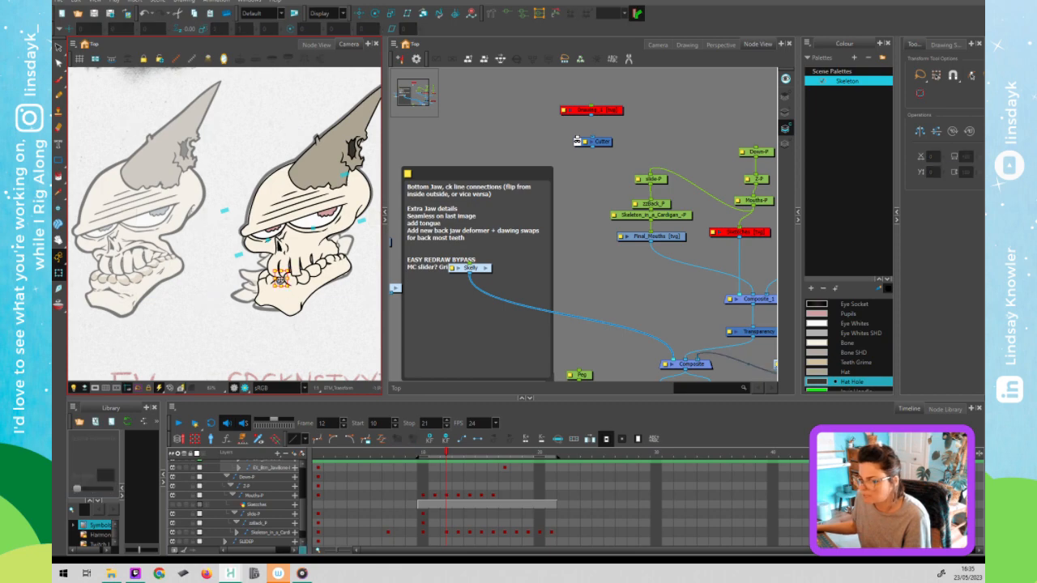
pyautogui.click(277, 243)
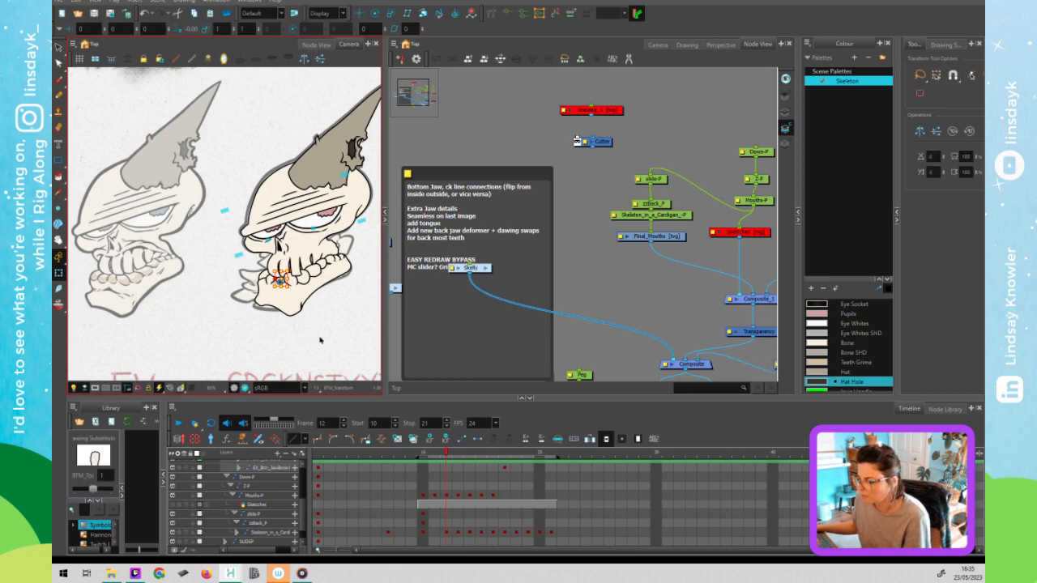
pyautogui.press('Escape')
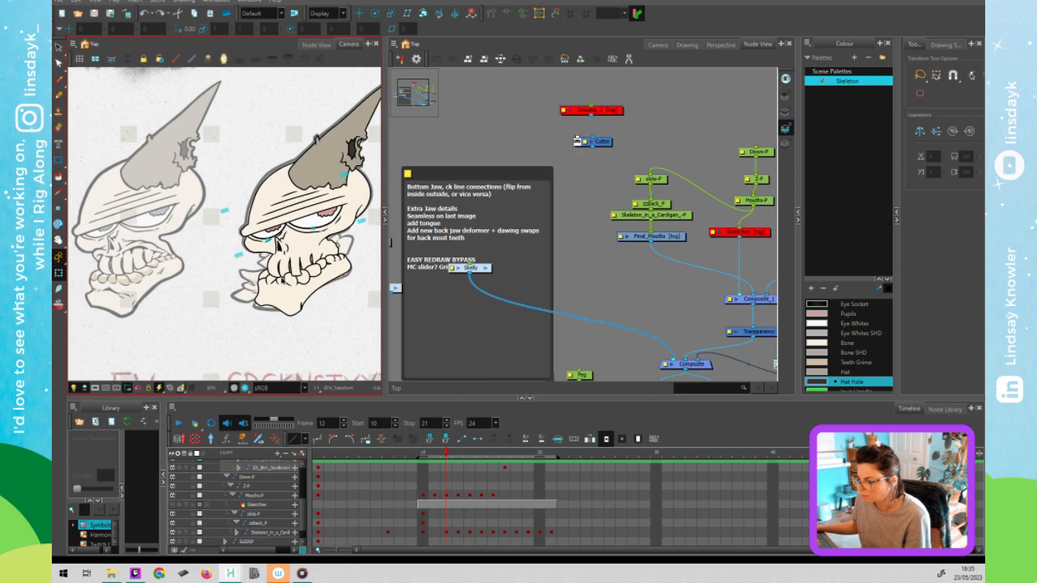
pyautogui.click(281, 279)
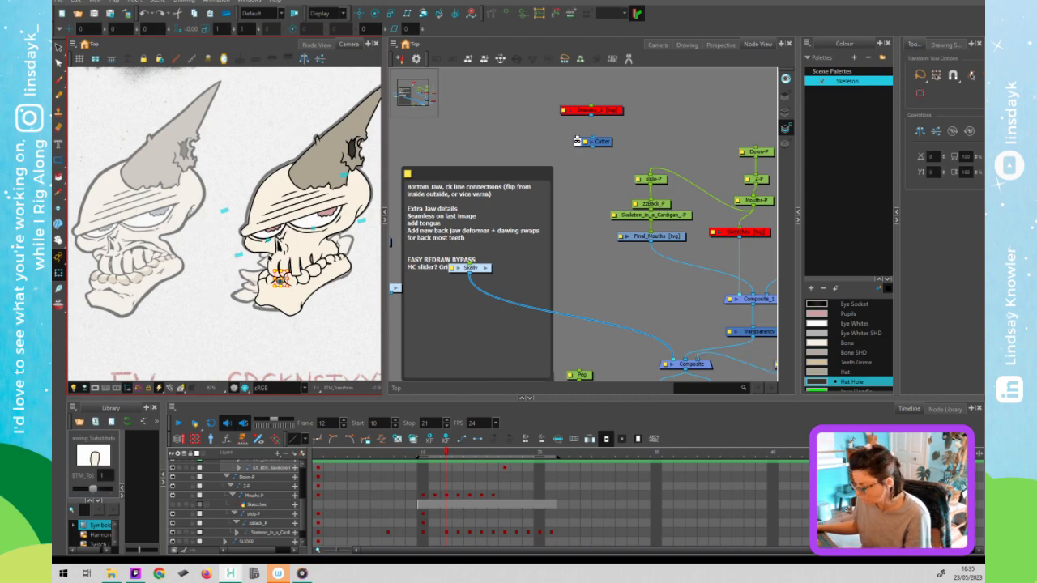
pyautogui.press('Escape')
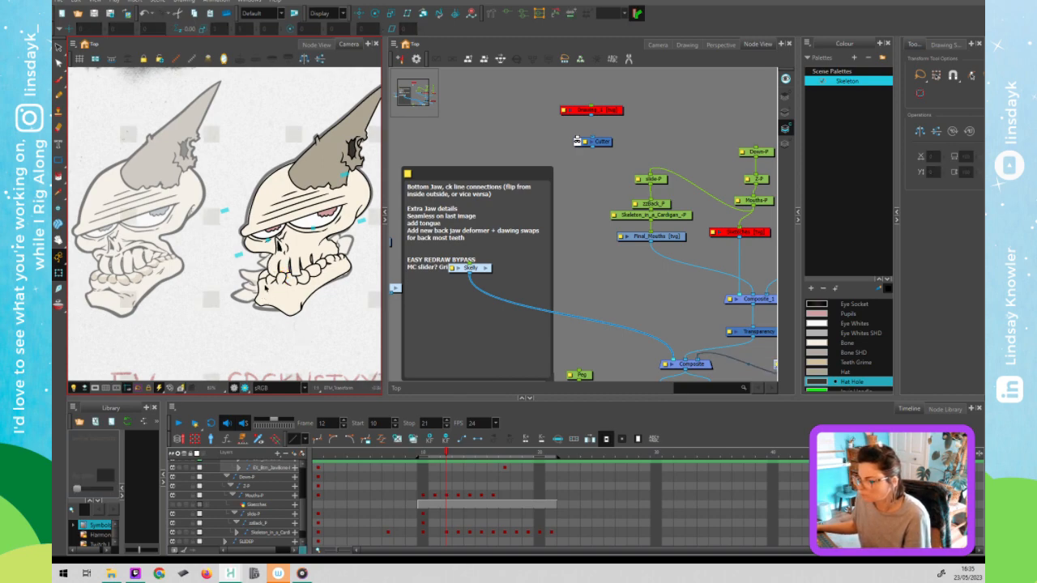
pyautogui.click(273, 279)
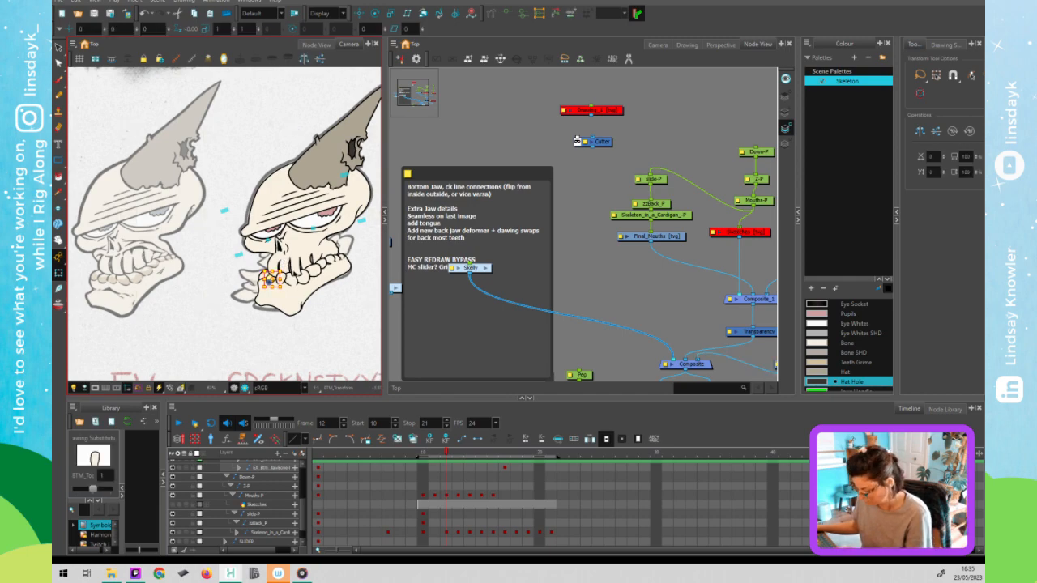
pyautogui.press('Escape')
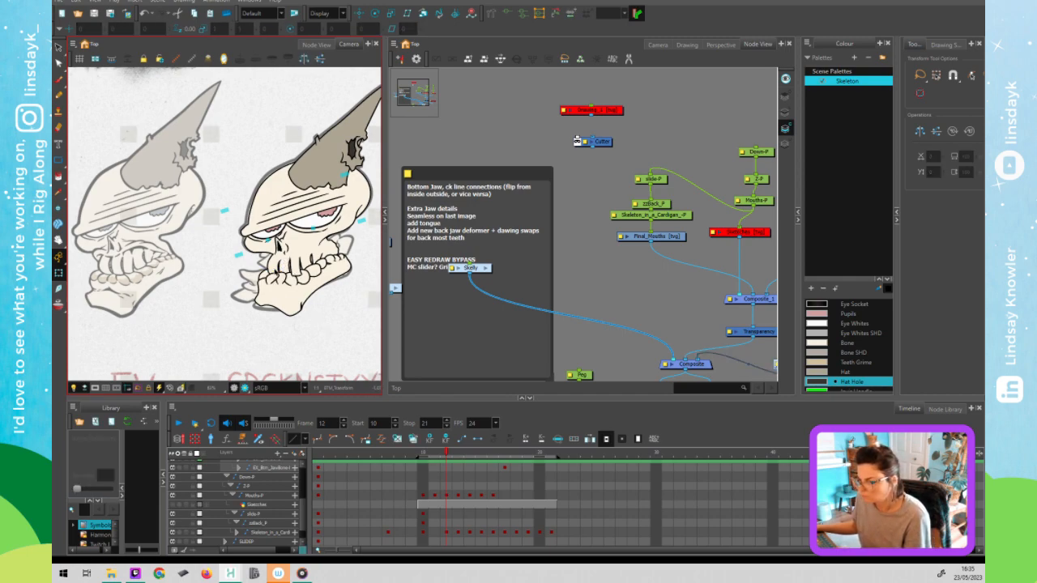
# Work through the top teeth of the rigged skull from front to back and adjust how they meet the bottom teeth.
pyautogui.click(276, 245)
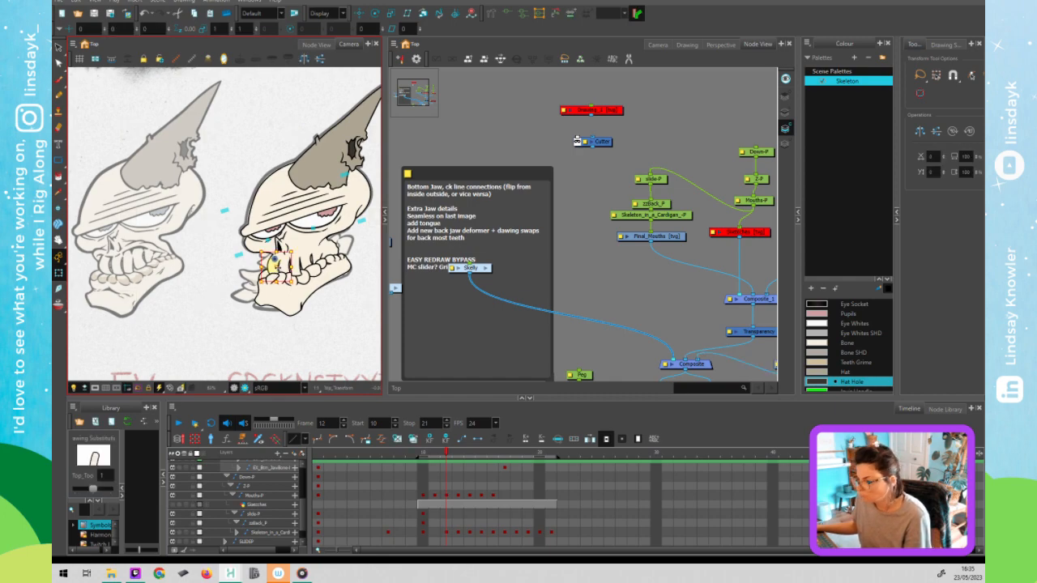
pyautogui.click(284, 268)
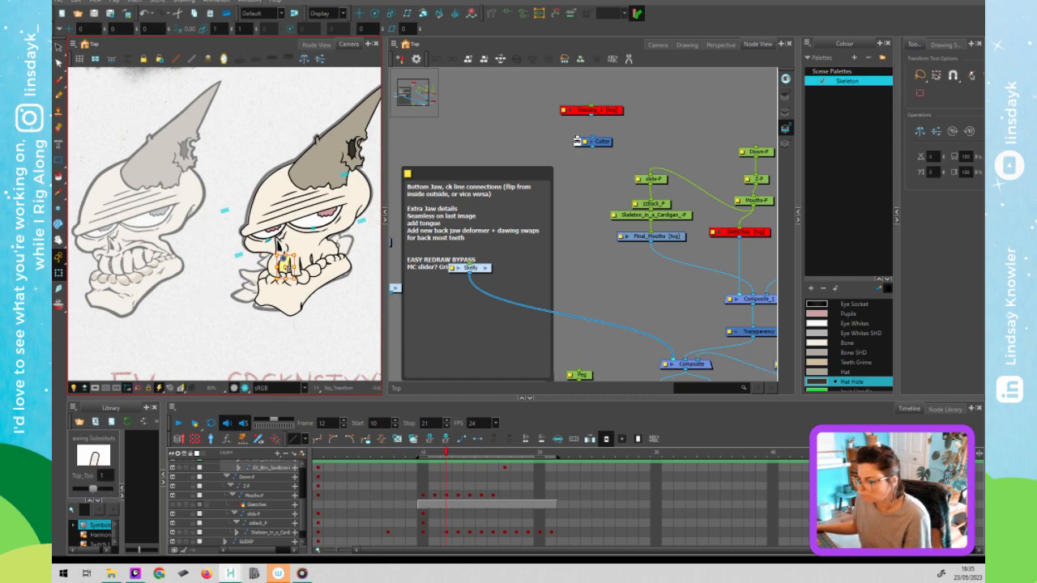
pyautogui.click(335, 321)
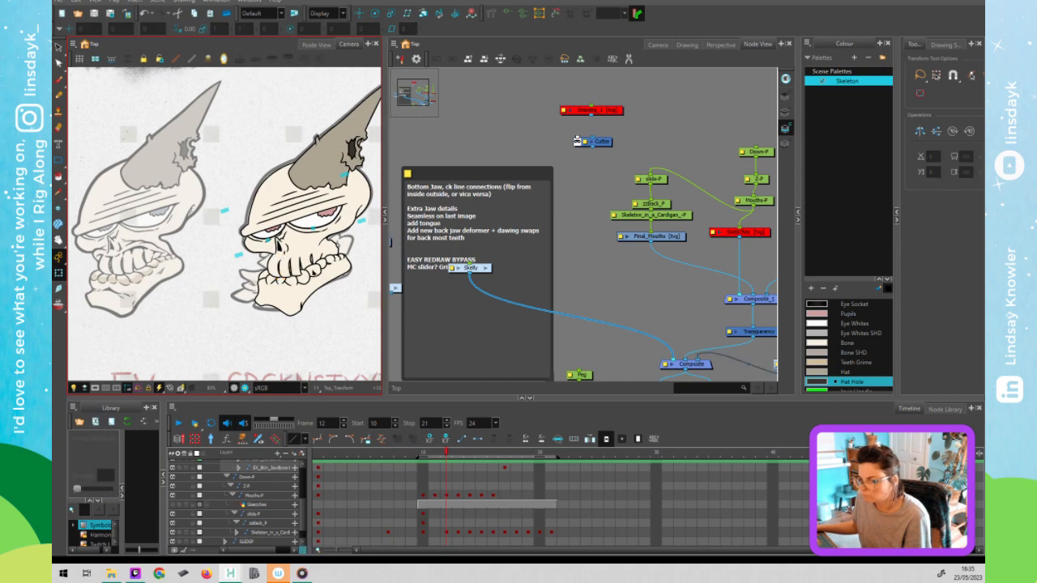
pyautogui.click(306, 261)
pyautogui.click(304, 256)
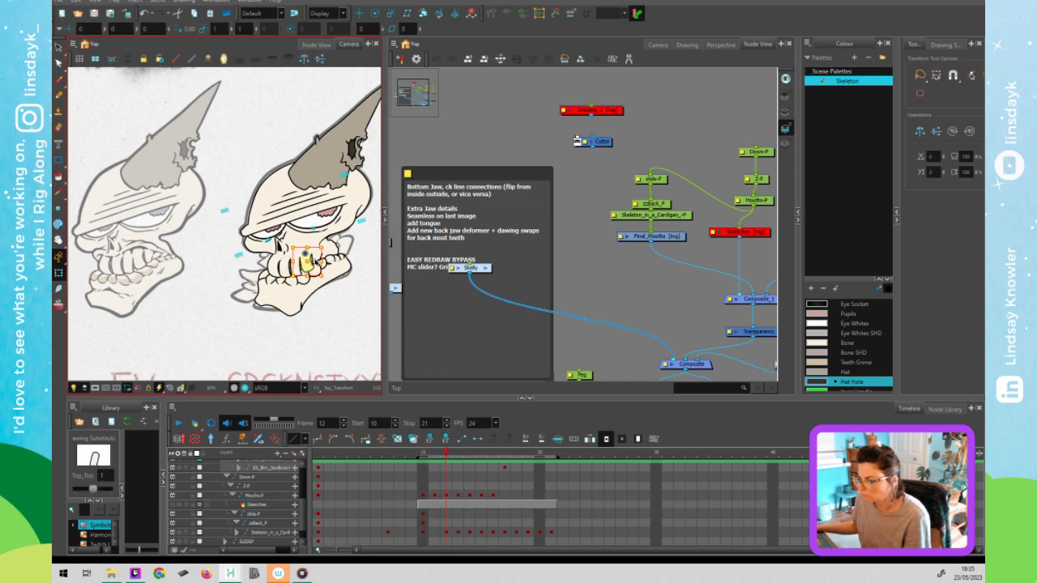
pyautogui.click(313, 259)
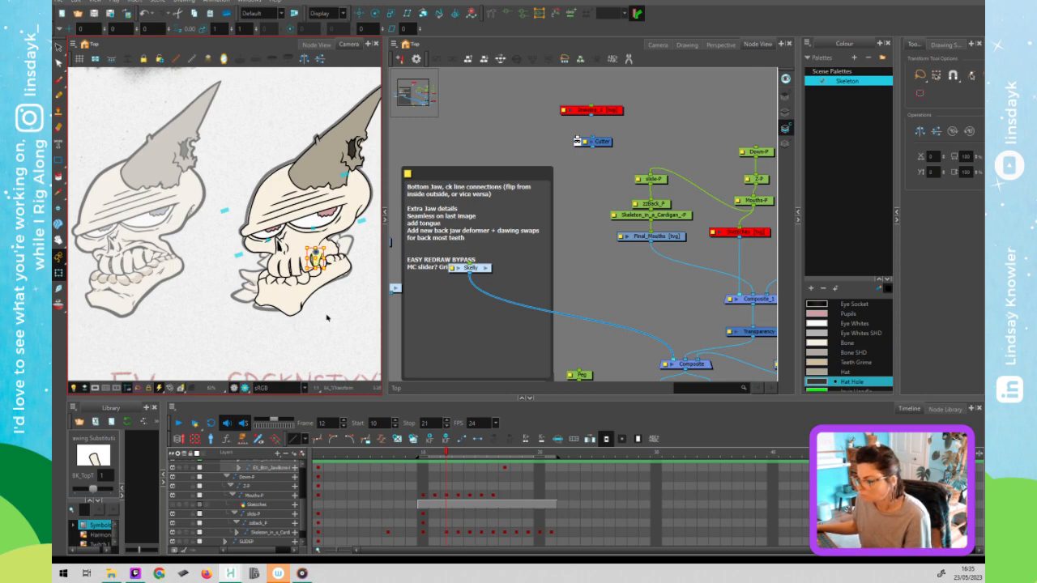
pyautogui.click(327, 318)
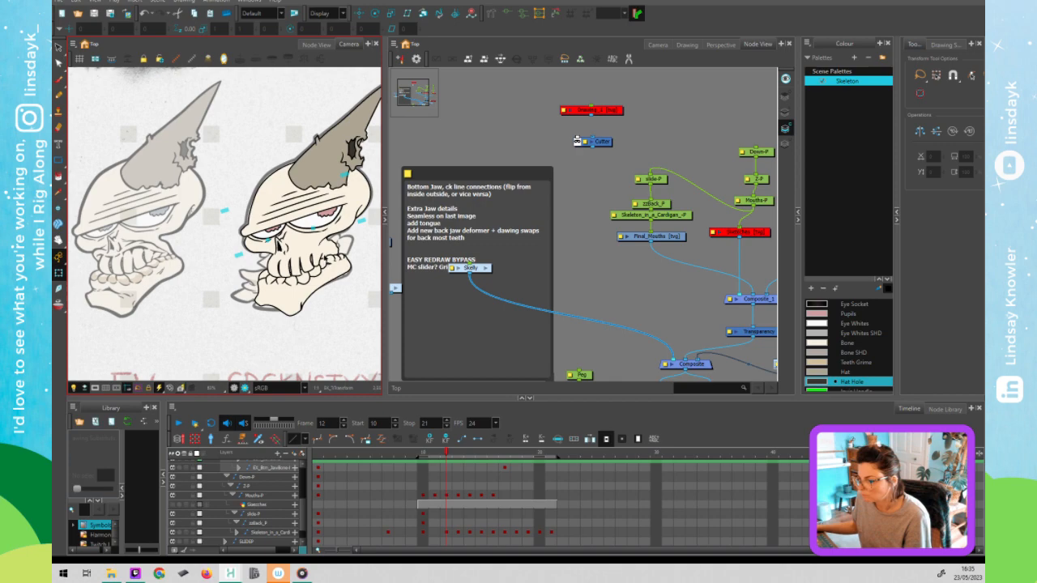
# Refine the shape of the rear top teeth at frame 12 using their deformation points where they meet the lower jaw.
pyautogui.click(324, 257)
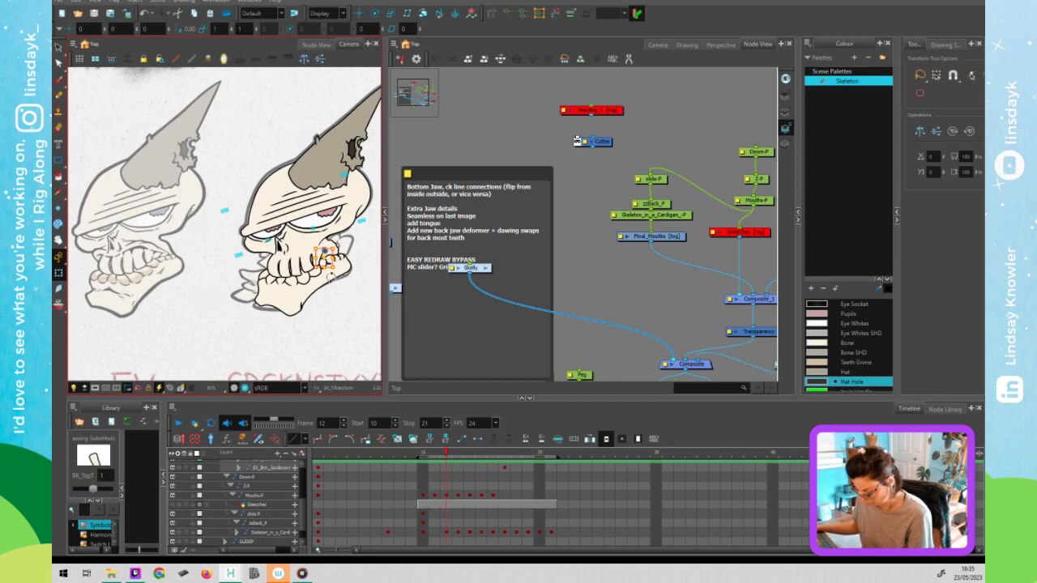
pyautogui.scroll(3, 326, 259)
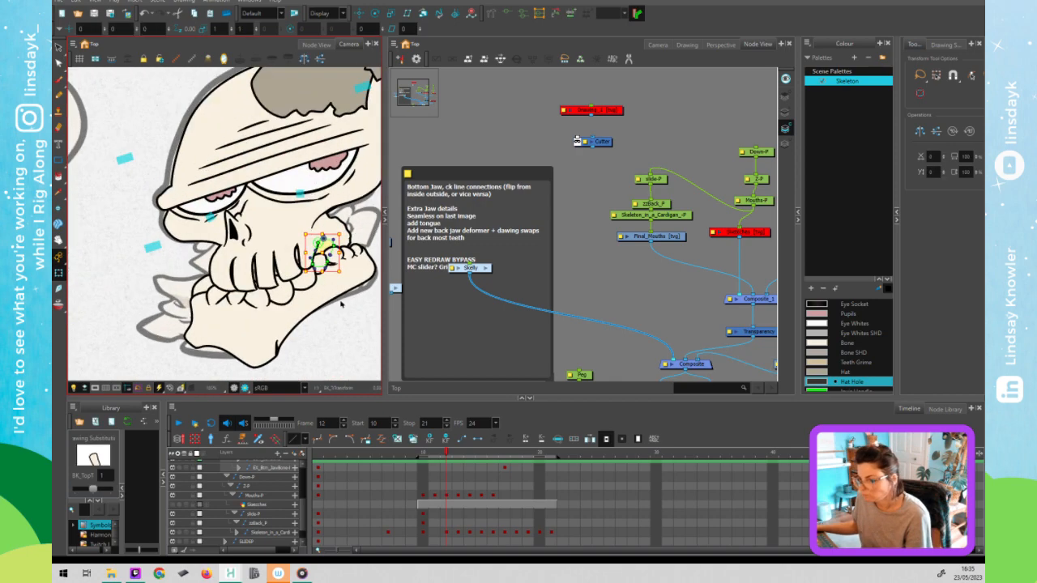
pyautogui.scroll(-2, 341, 305)
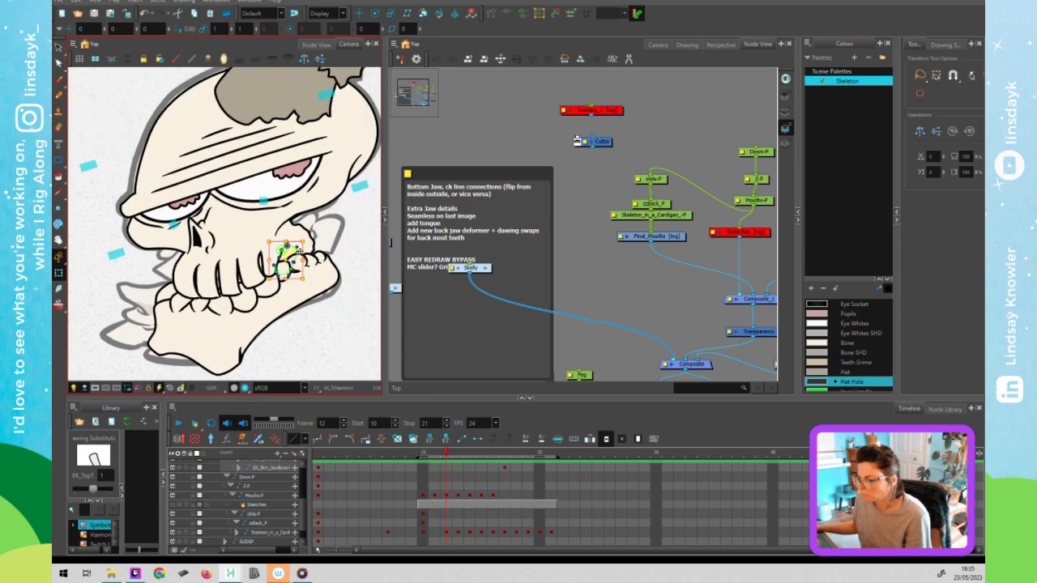
pyautogui.scroll(2, 297, 252)
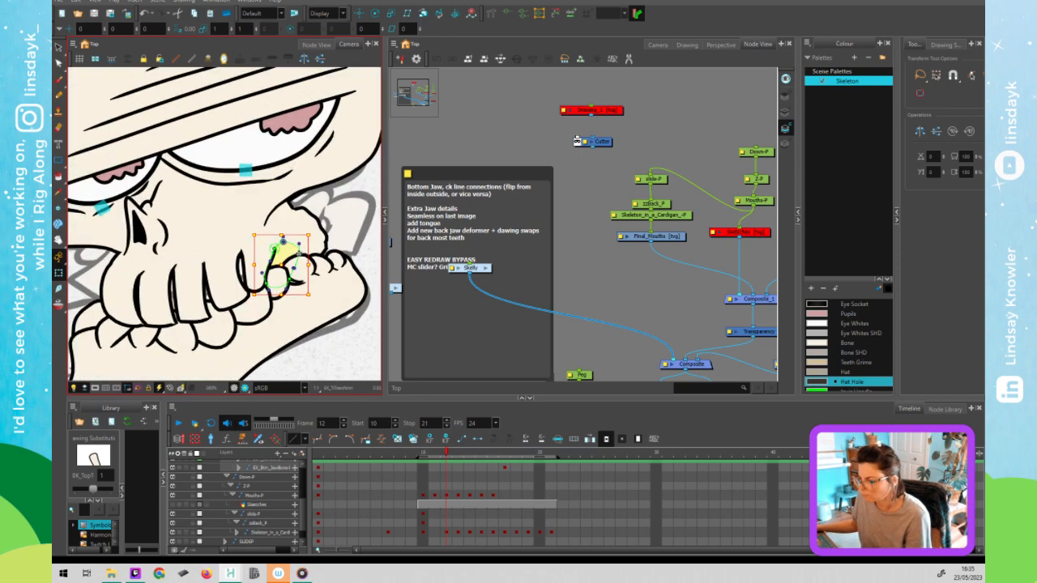
pyautogui.scroll(2, 299, 251)
pyautogui.press('Escape')
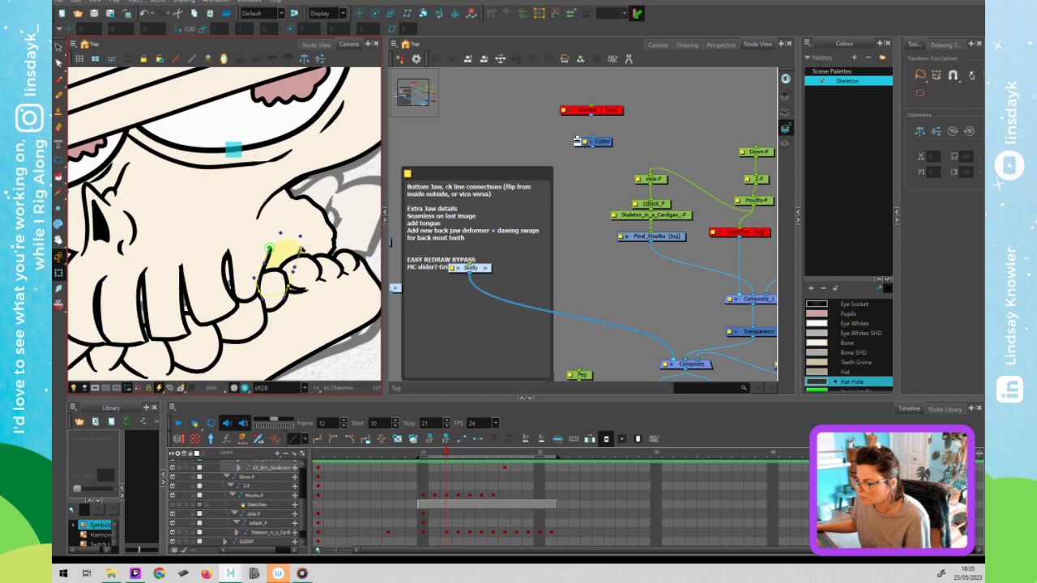
pyautogui.click(308, 250)
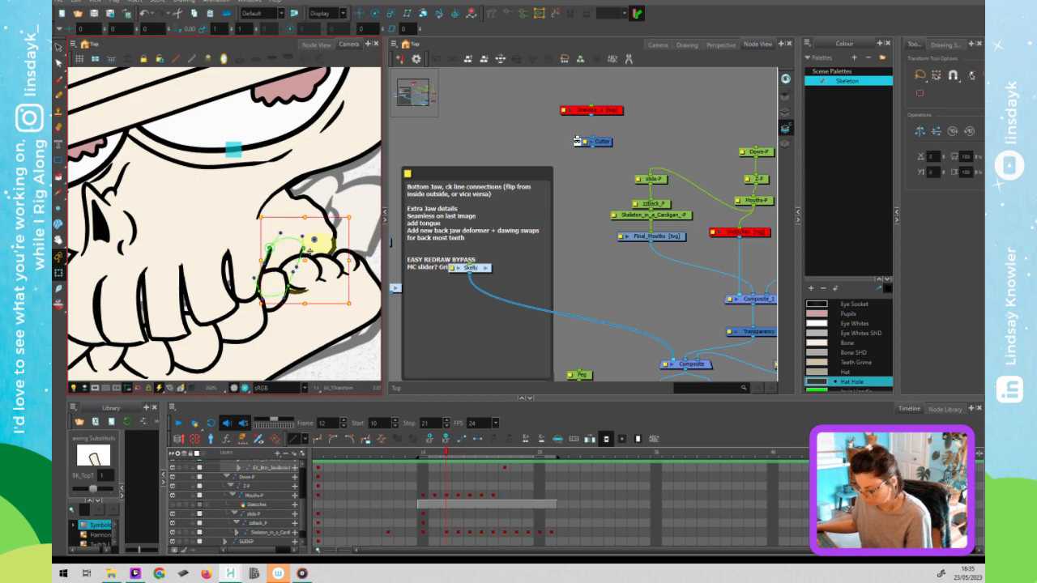
pyautogui.press('Escape')
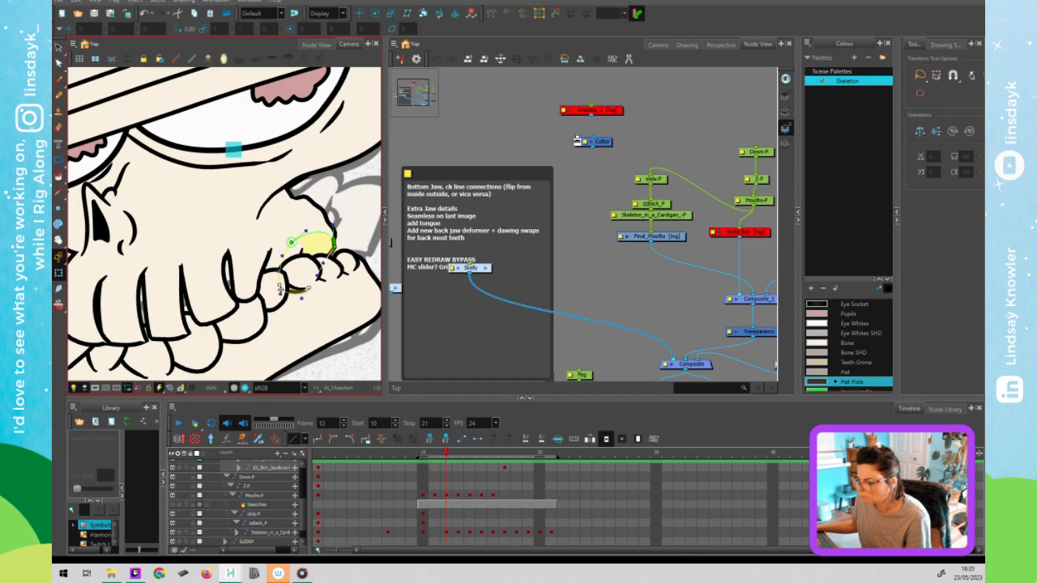
pyautogui.moveTo(279, 284); pyautogui.dragTo(282, 277)
pyautogui.moveTo(331, 250); pyautogui.dragTo(332, 247)
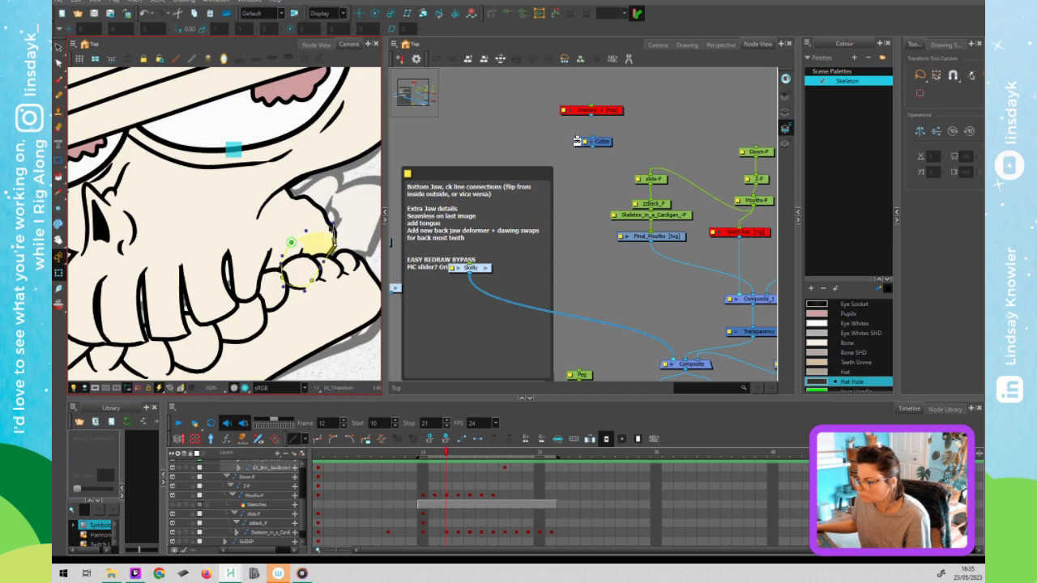
# Pull the rear end of the top jaw's outline outward and down over the back teeth at frame 12.
pyautogui.click(332, 220)
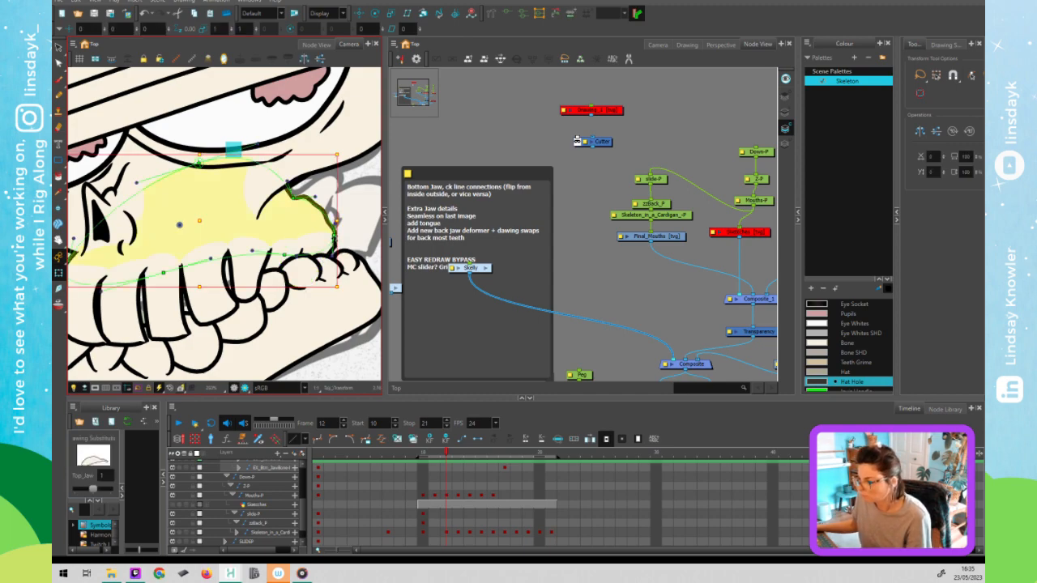
pyautogui.click(343, 252)
pyautogui.moveTo(344, 253); pyautogui.dragTo(340, 263)
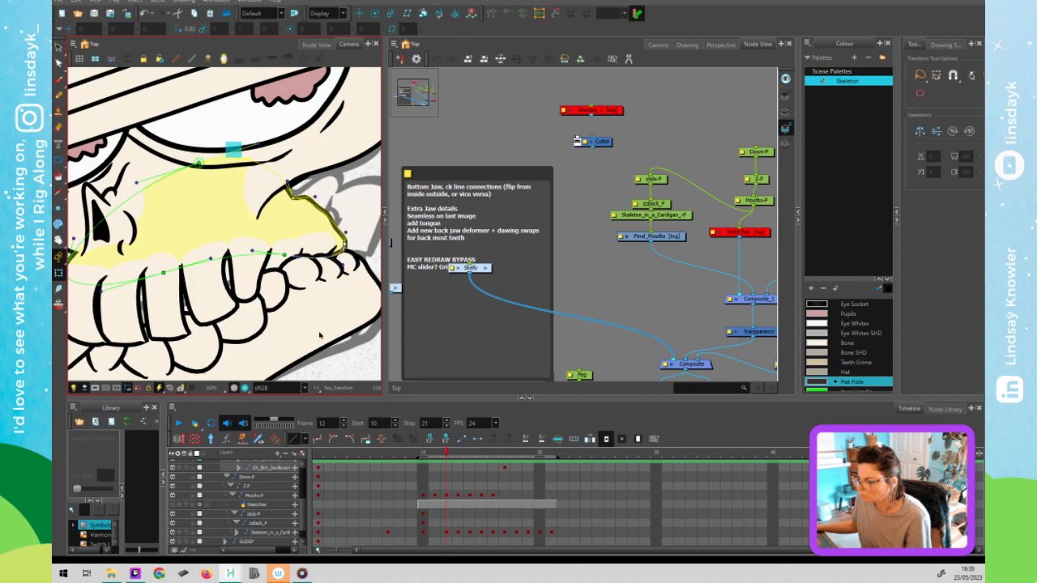
# Bring up the deformation controls of the back bottom tooth and the back top tooth, and nudge the top tooth's rear point slightly.
pyautogui.click(300, 271)
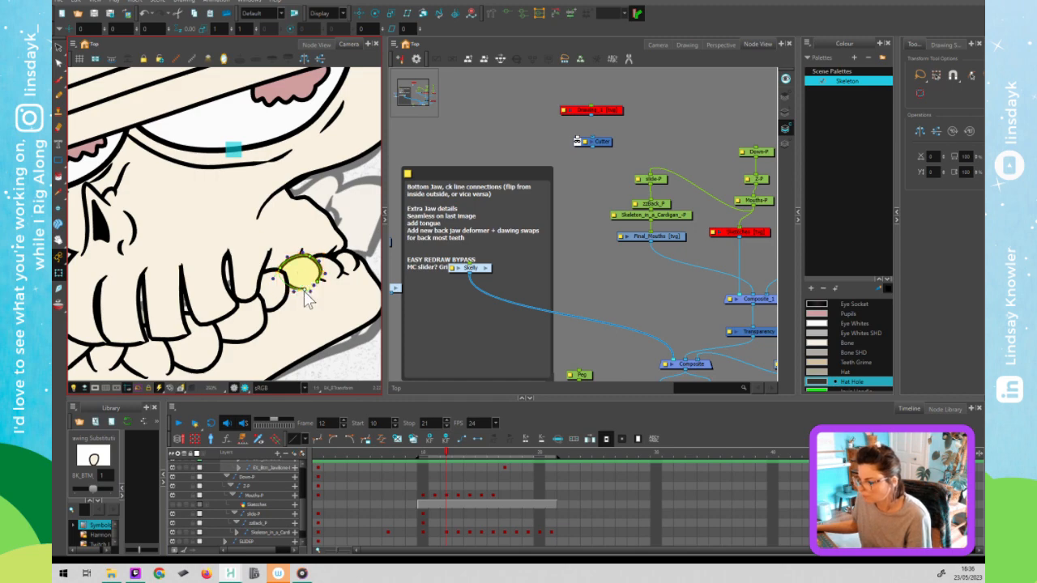
pyautogui.press('Escape')
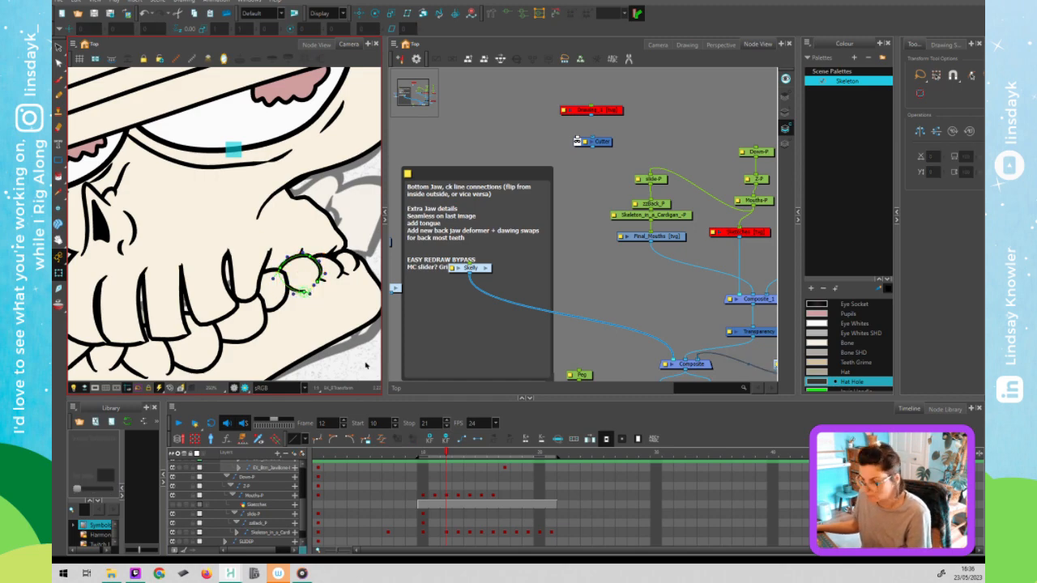
pyautogui.scroll(-4, 365, 369)
pyautogui.moveTo(359, 364); pyautogui.dragTo(354, 333)
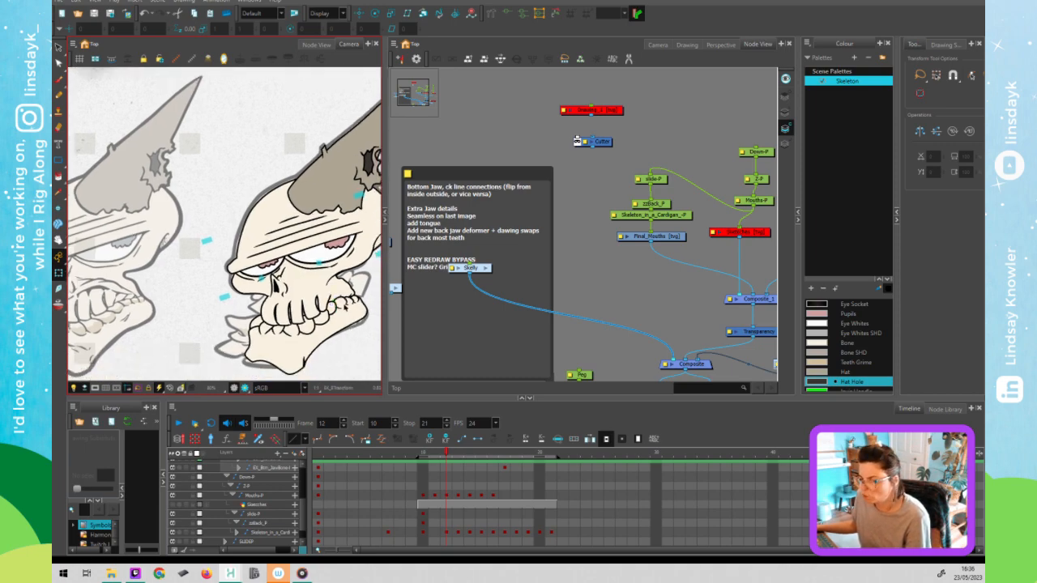
pyautogui.scroll(3, 328, 288)
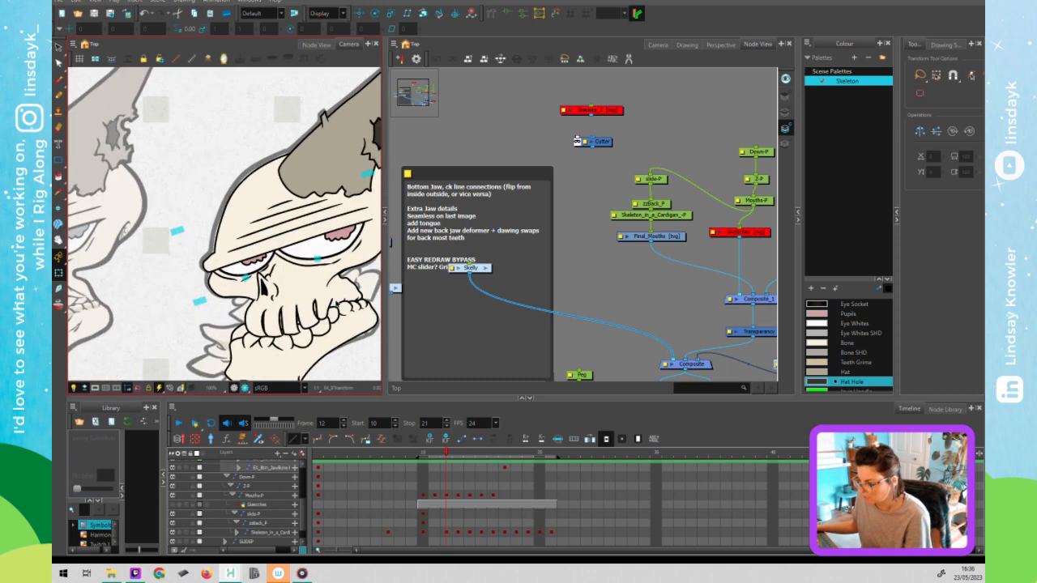
pyautogui.click(339, 303)
pyautogui.hotkey('shift', 'F11')
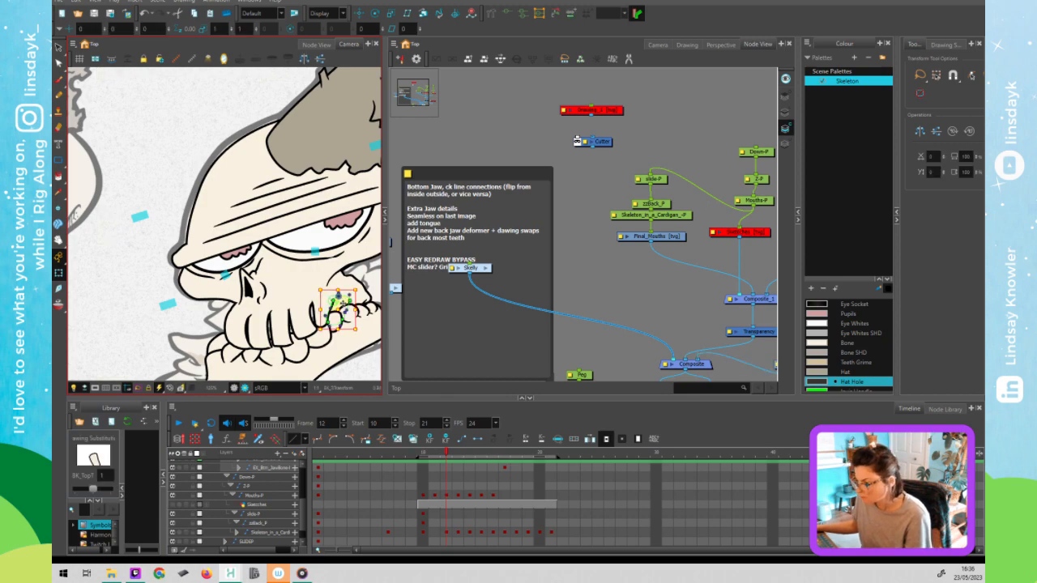
pyautogui.moveTo(350, 300); pyautogui.dragTo(350, 299)
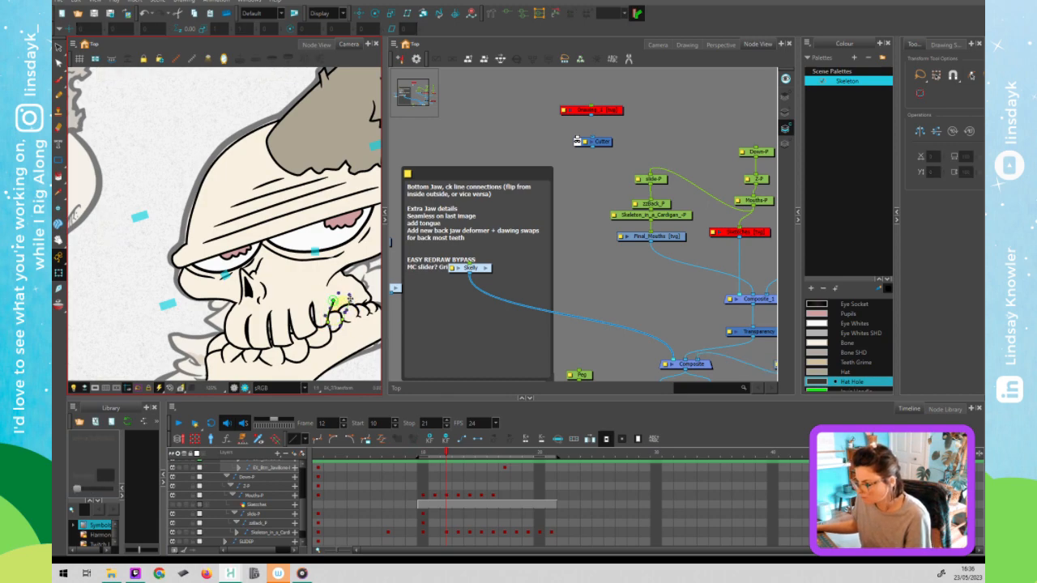
# Add the line "Add audio" to the to-do backdrop note, above the EASY REDRAW BYPASS entry.
pyautogui.click(426, 300)
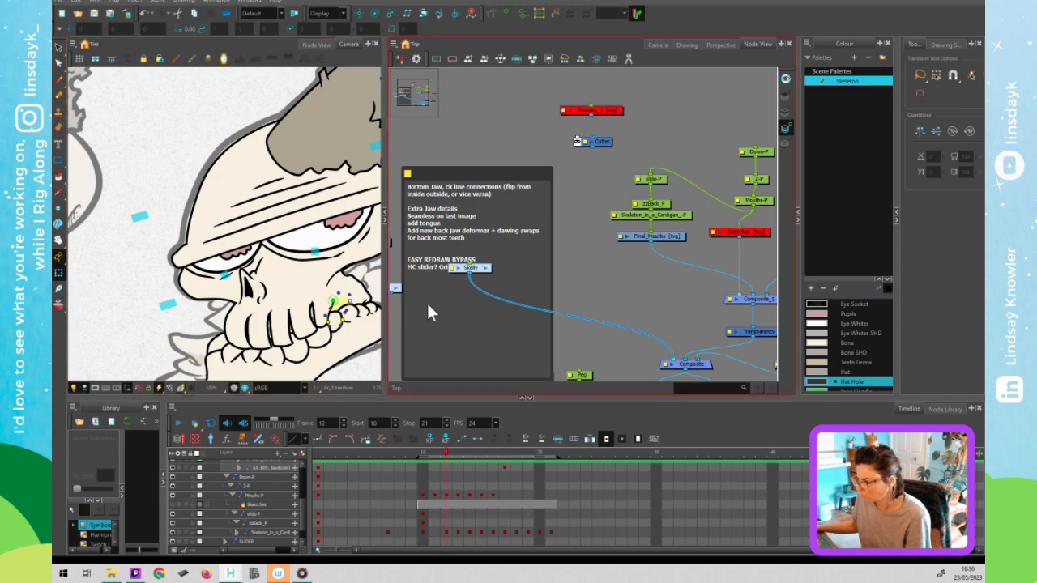
pyautogui.click(407, 175)
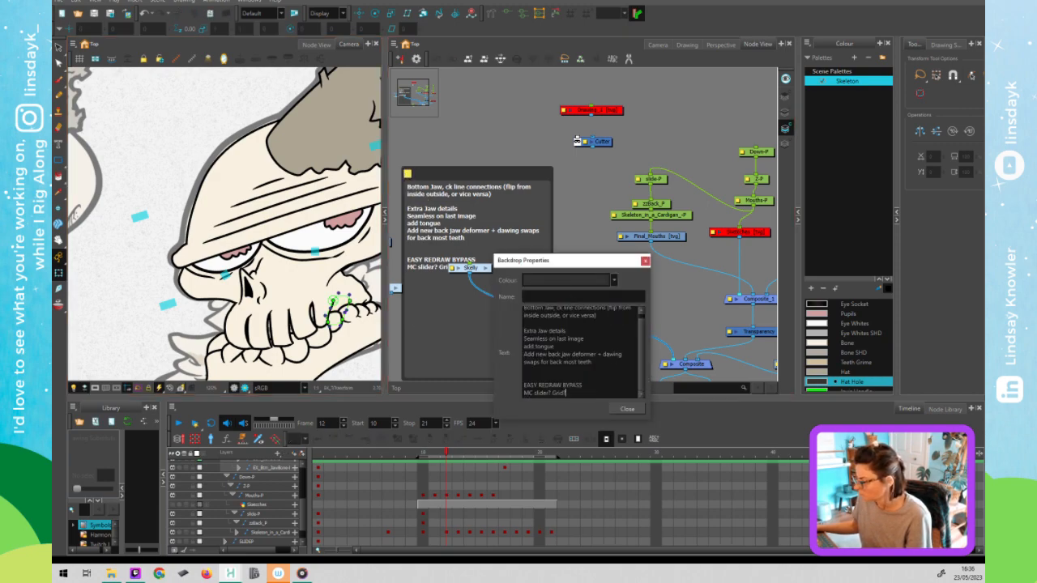
pyautogui.press('Return')
pyautogui.write('Add audio')
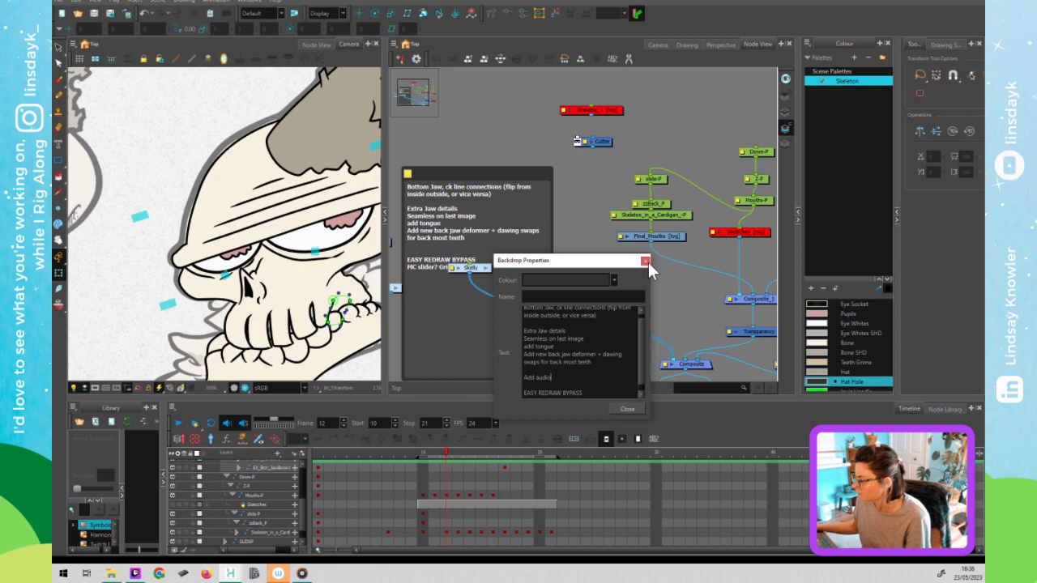
pyautogui.click(644, 261)
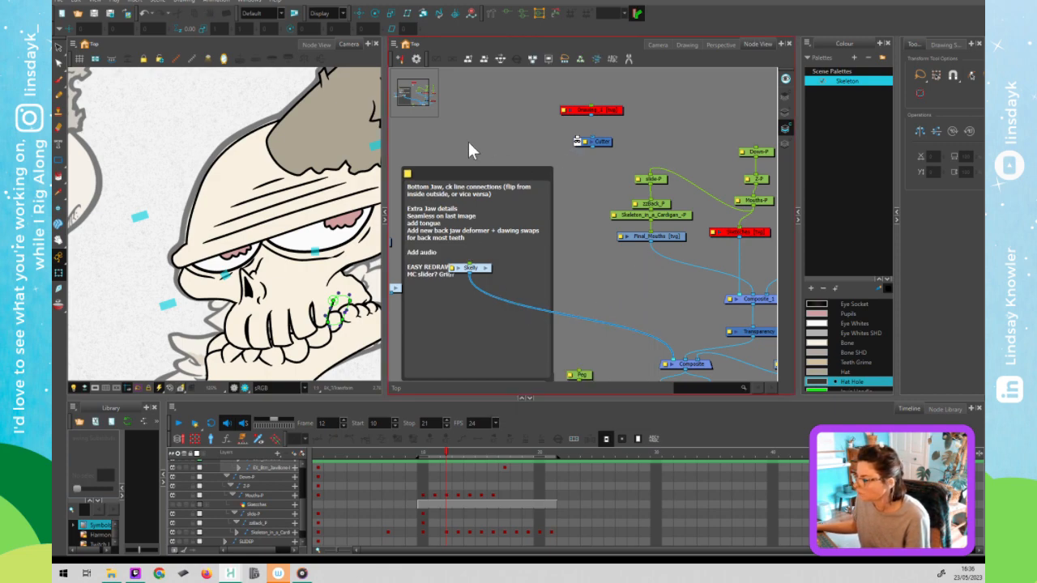
# Review the mouth poses from frame 12 through frame 21, comparing the rigged skull with the mouth chart at each frame.
pyautogui.scroll(-3, 362, 260)
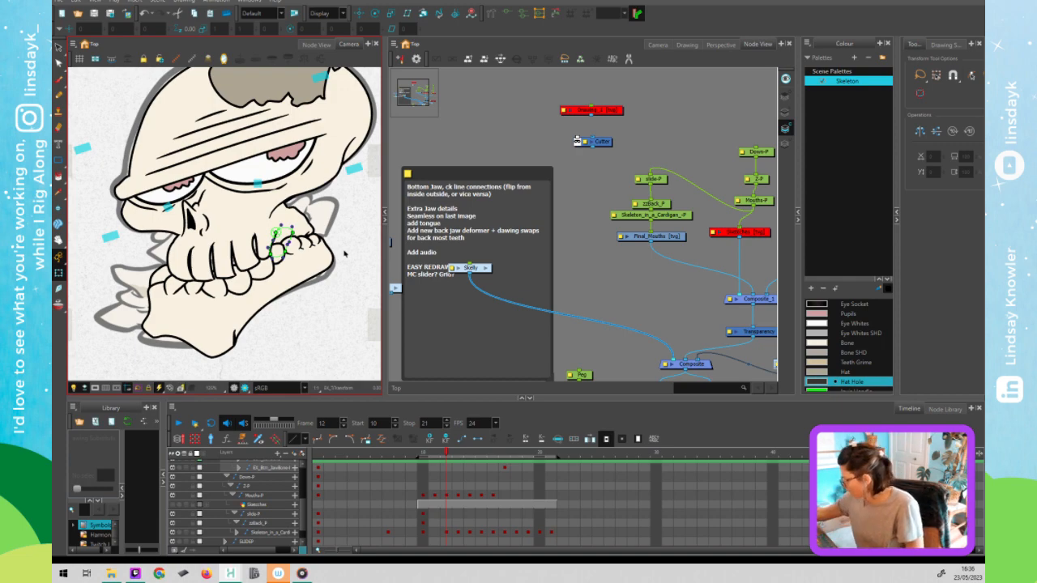
pyautogui.scroll(-2, 344, 253)
pyautogui.click(609, 285)
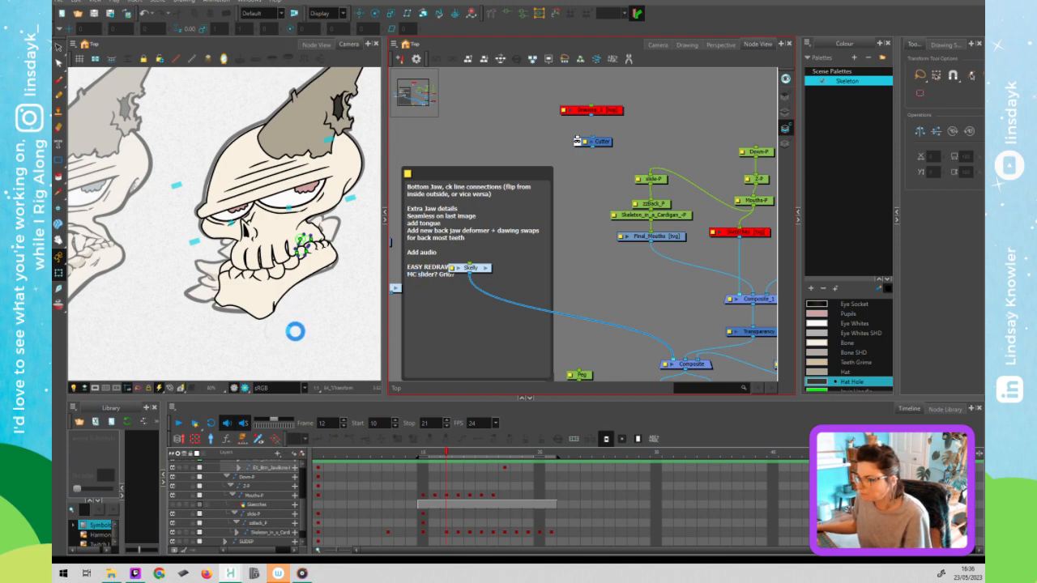
pyautogui.click(296, 334)
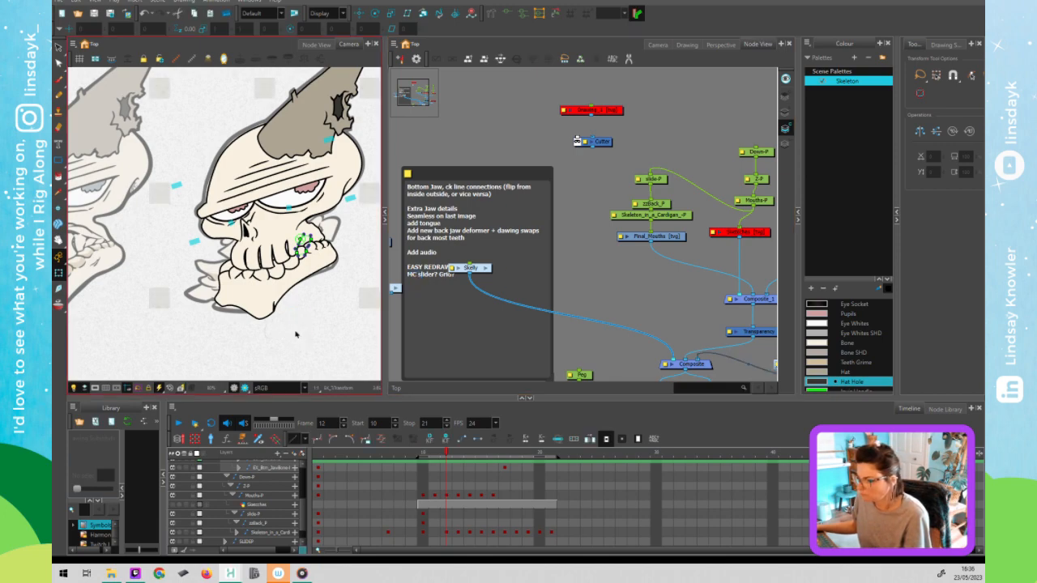
pyautogui.scroll(-3, 296, 333)
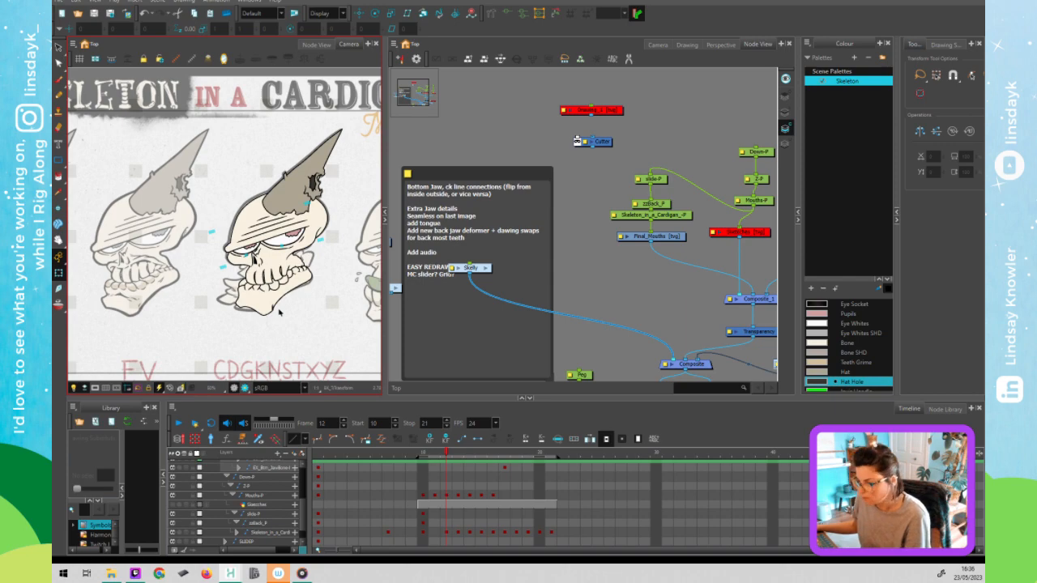
pyautogui.press('.')
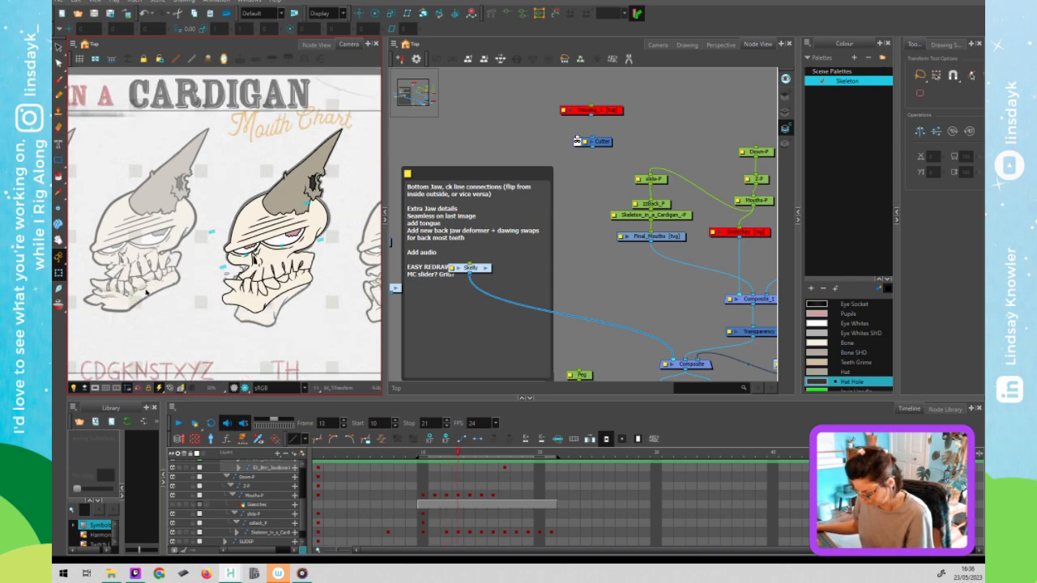
pyautogui.press('.')
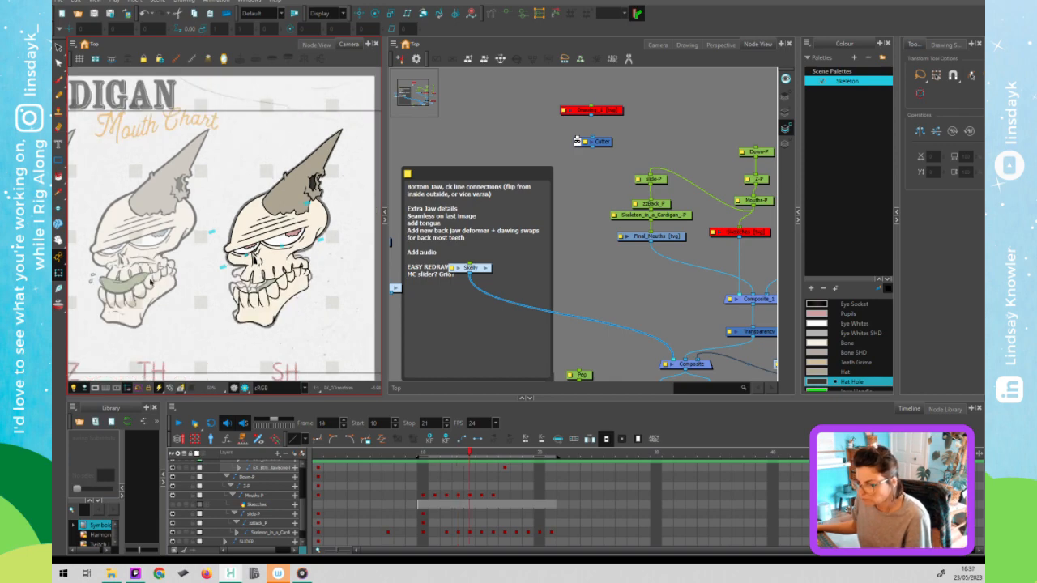
pyautogui.press('.')
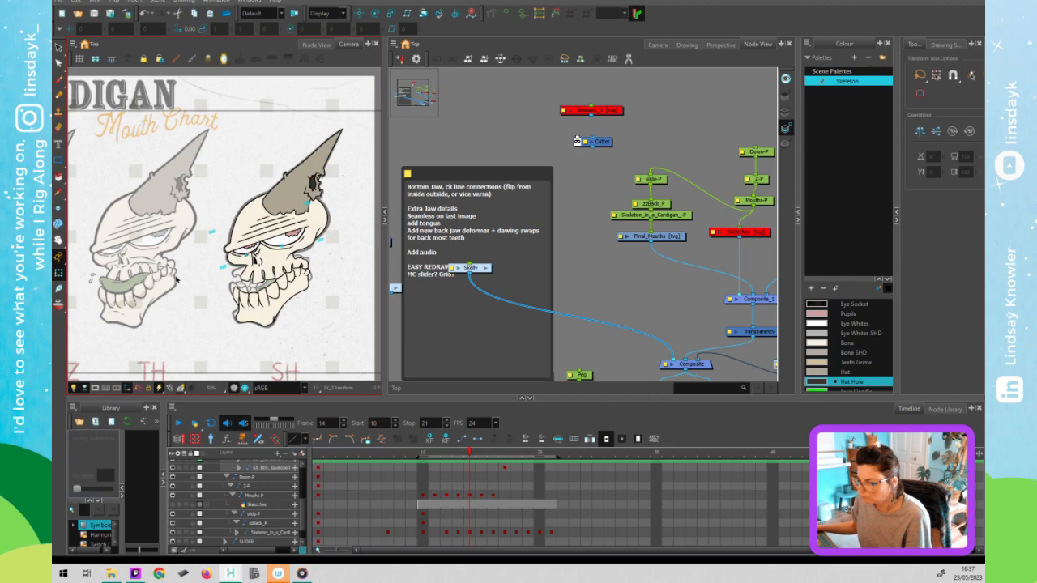
pyautogui.press('.')
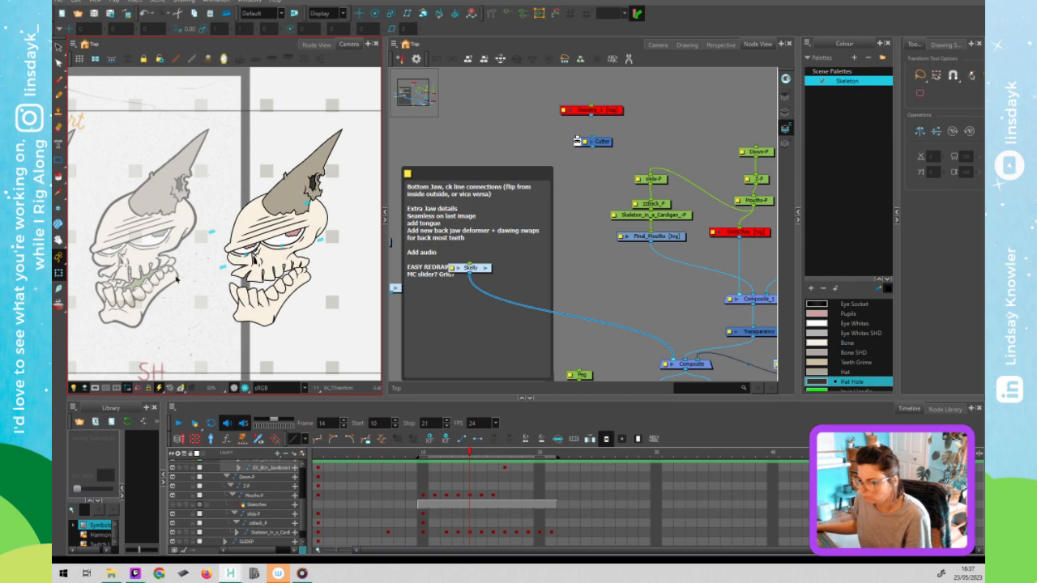
pyautogui.press('.')
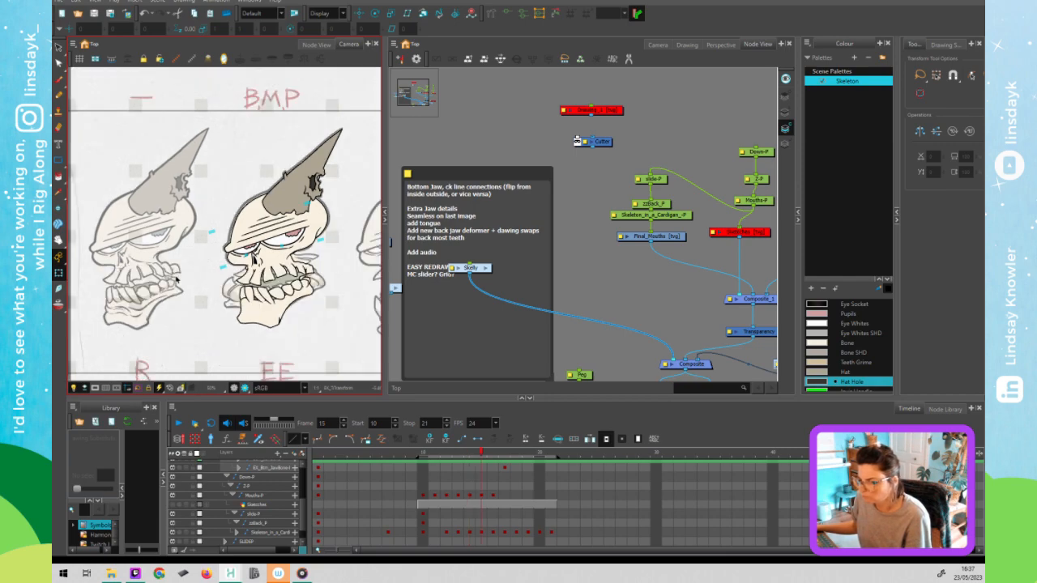
pyautogui.press('.')
pyautogui.press('.')
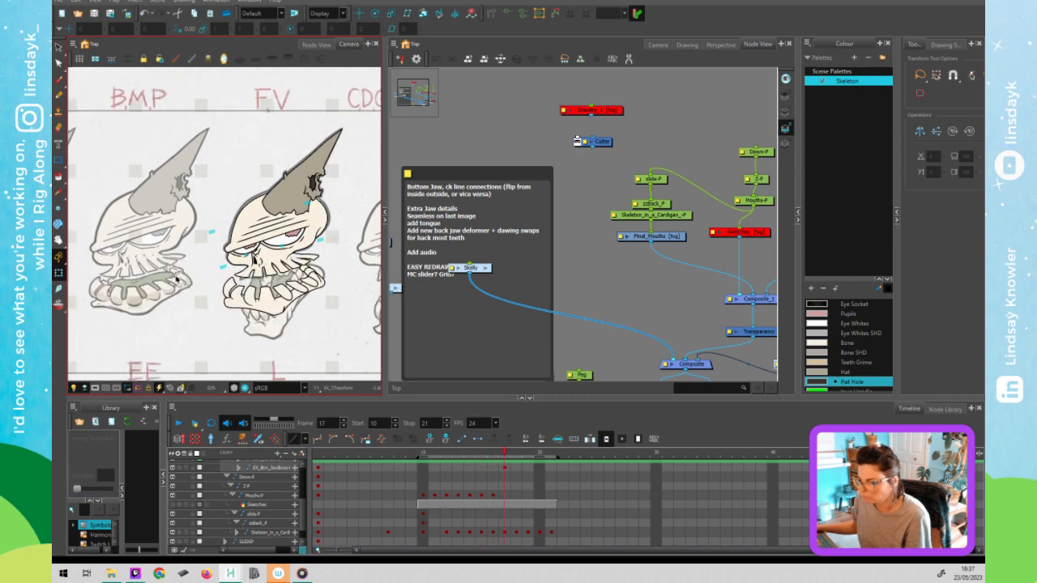
pyautogui.press(',')
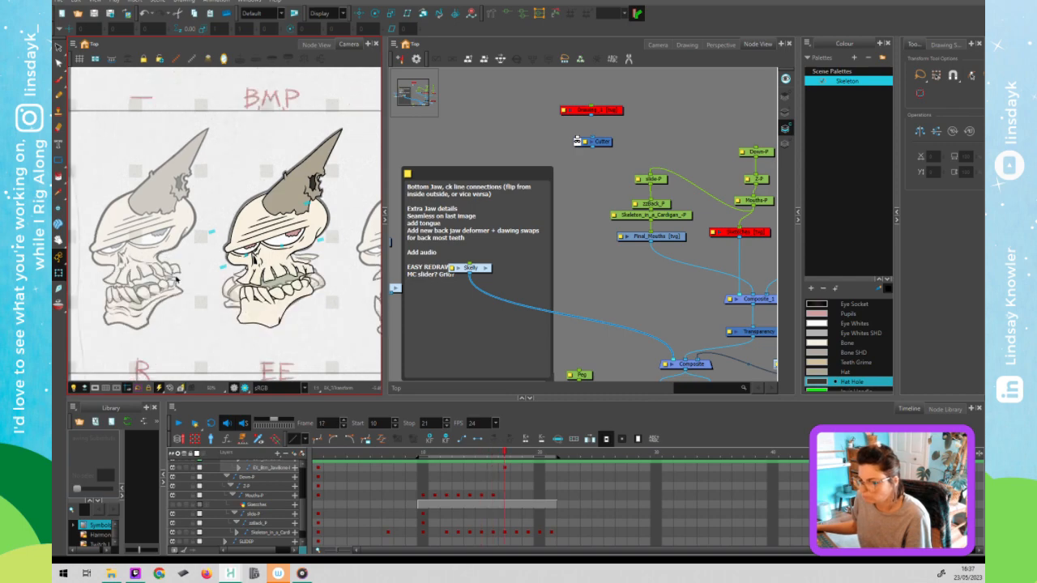
pyautogui.press('.')
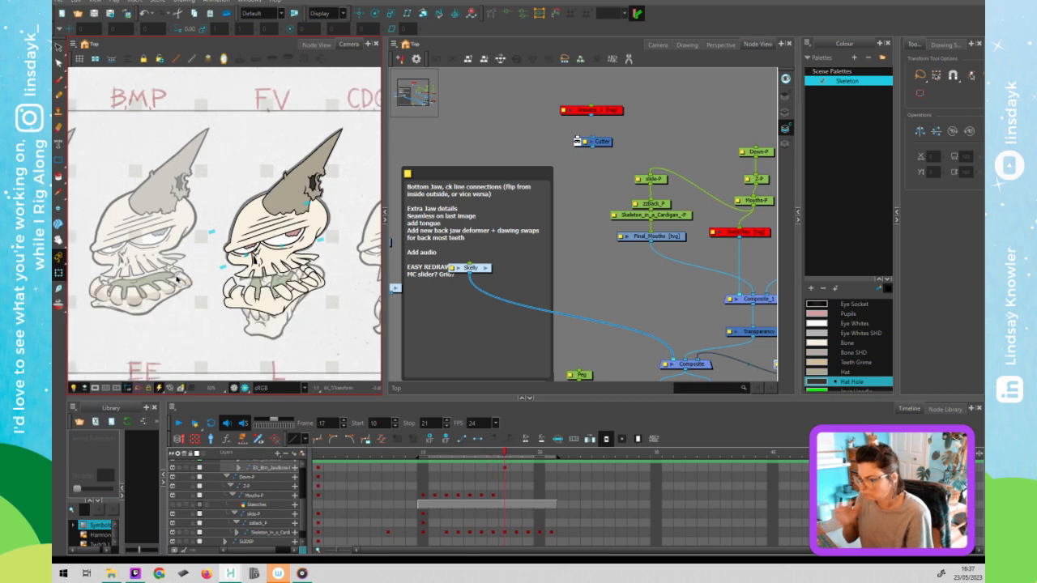
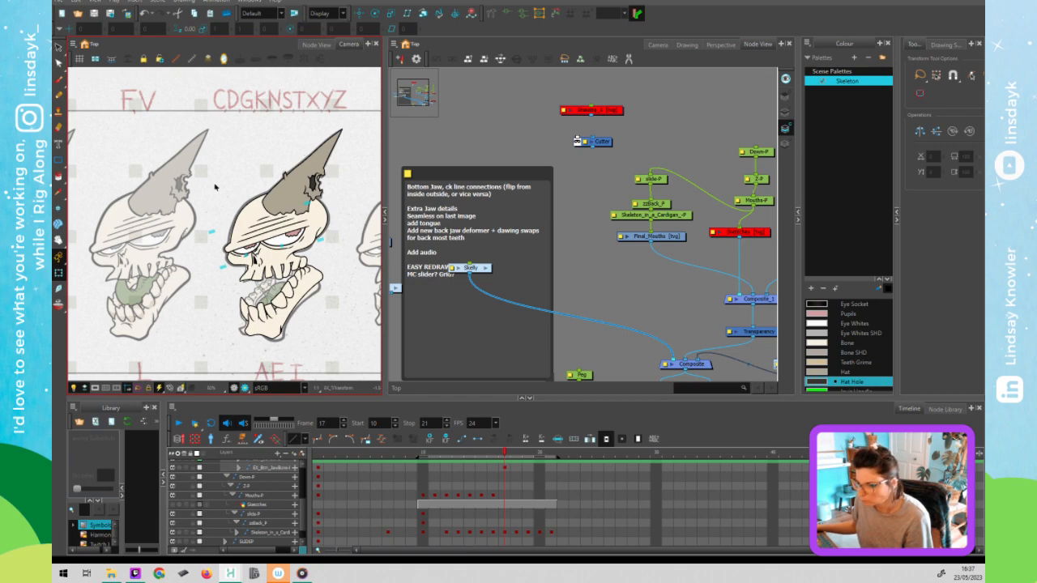
pyautogui.press('.')
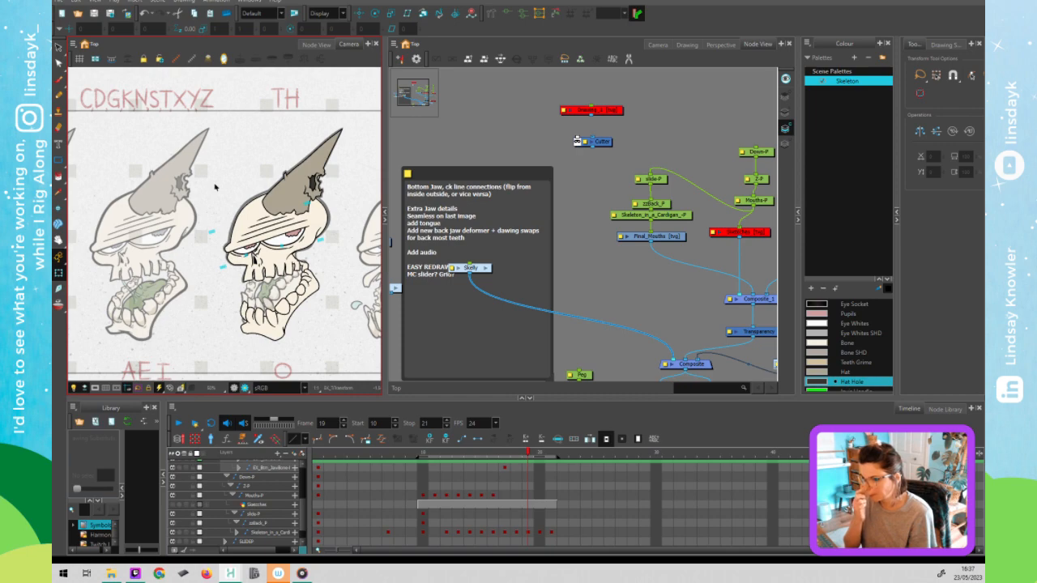
pyautogui.click(306, 268)
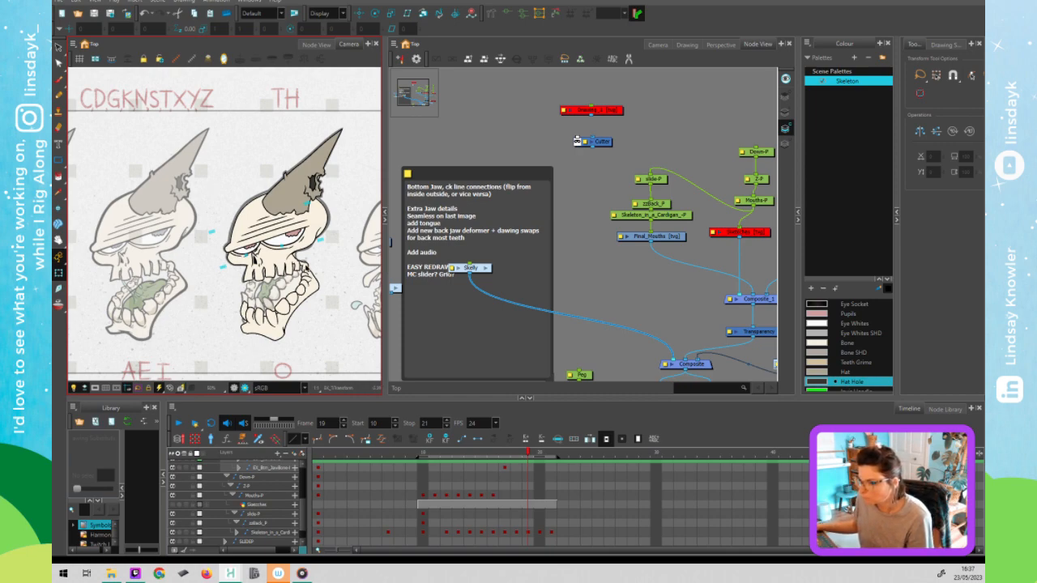
pyautogui.click(324, 273)
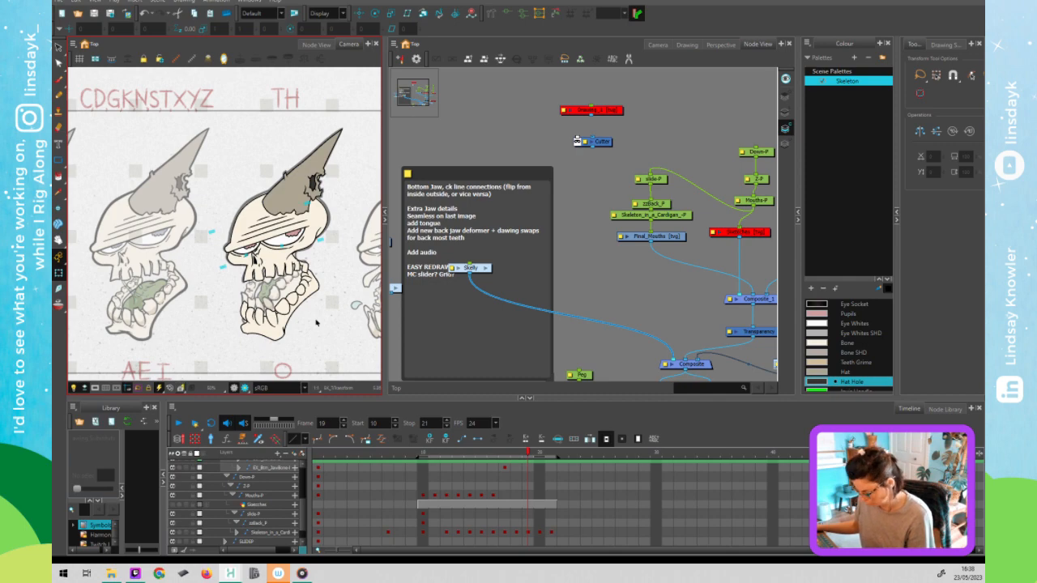
pyautogui.press('.')
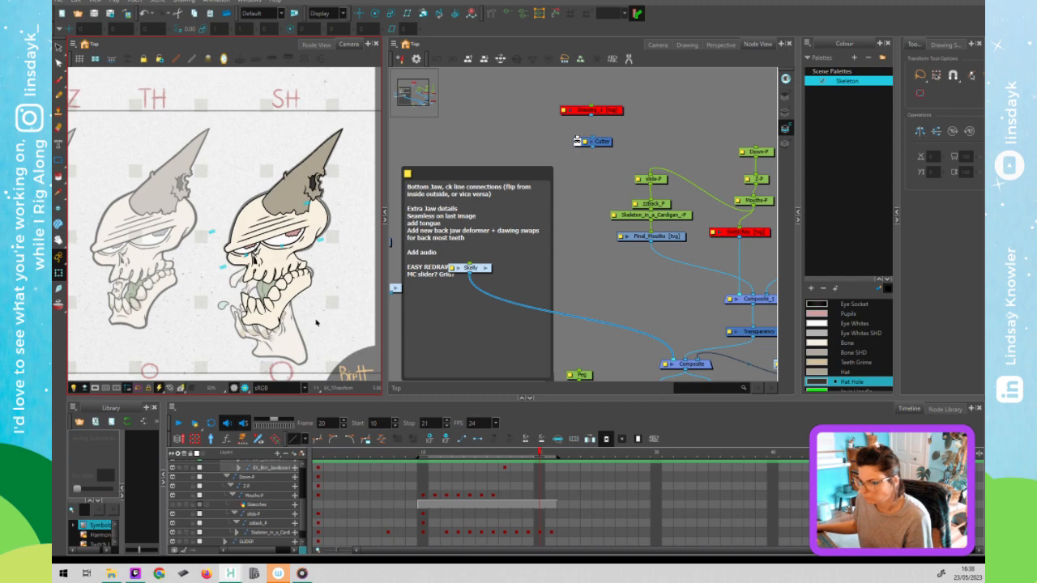
pyautogui.press('.')
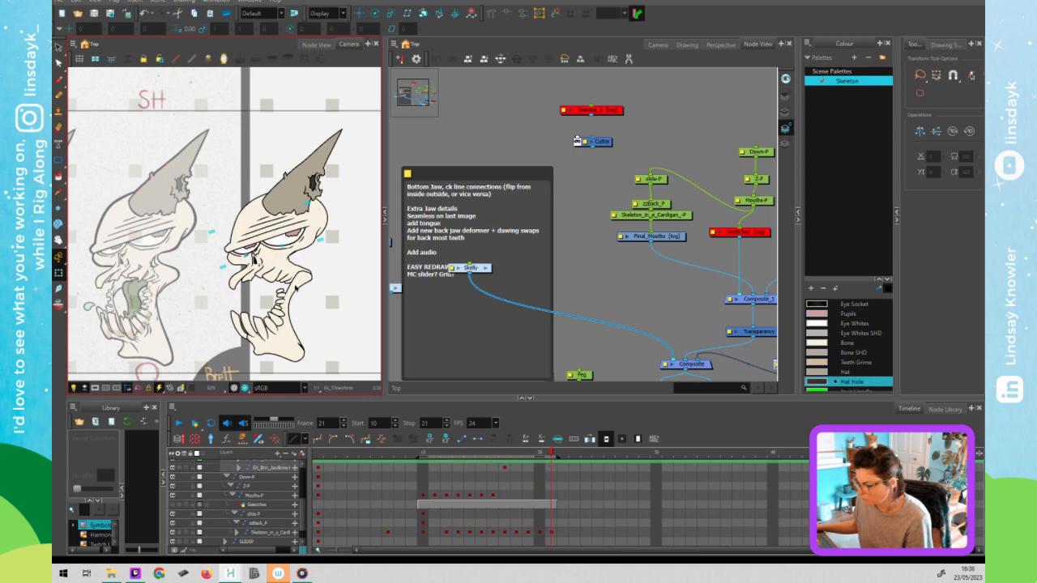
# Locate the bottom jaw's nodes inside the Skelly group and connect the top jaw's output to the composite below BTM Jaw.
pyautogui.click(302, 287)
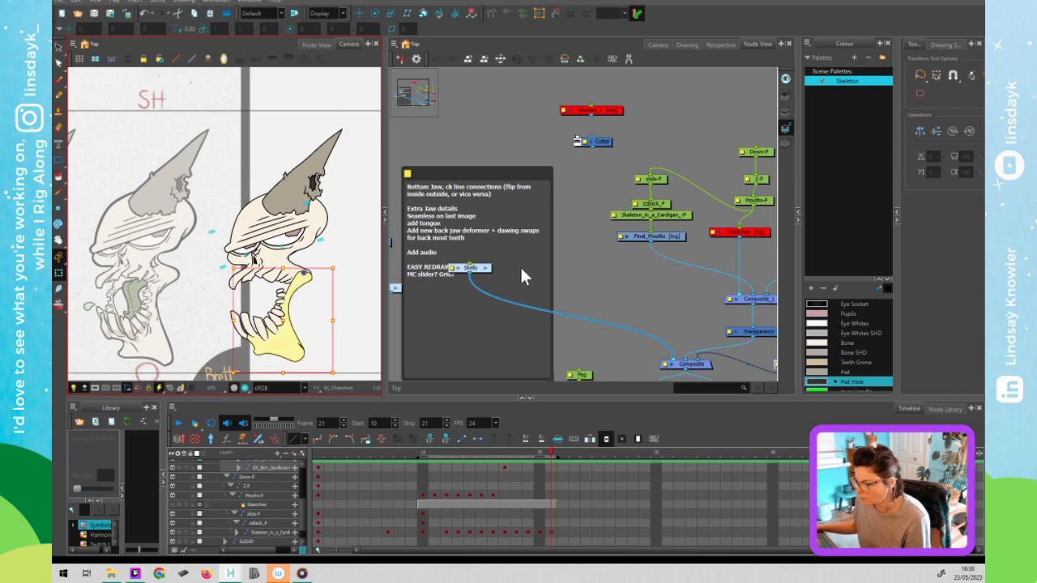
pyautogui.press('o')
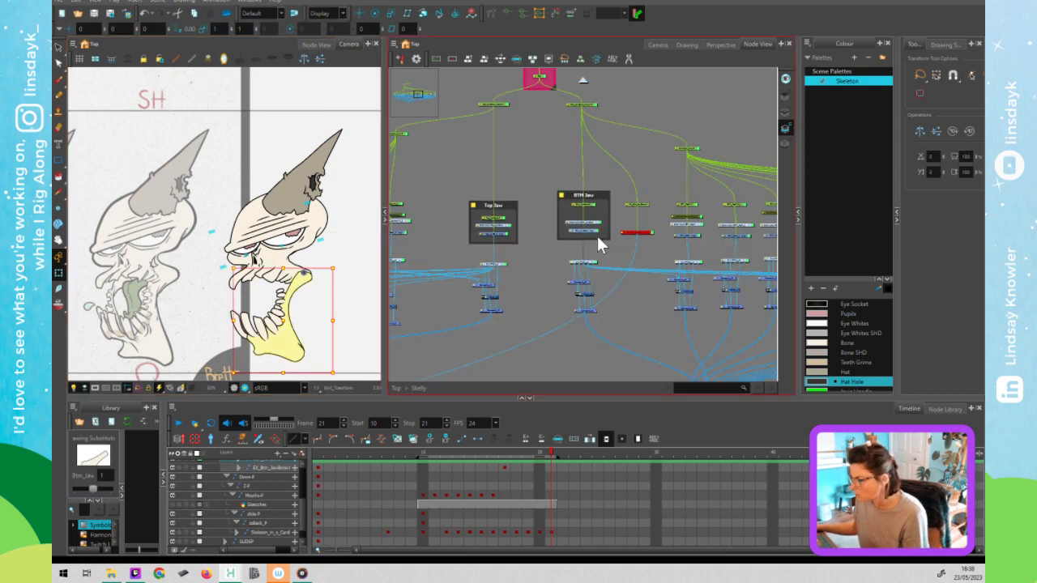
pyautogui.scroll(3, 597, 236)
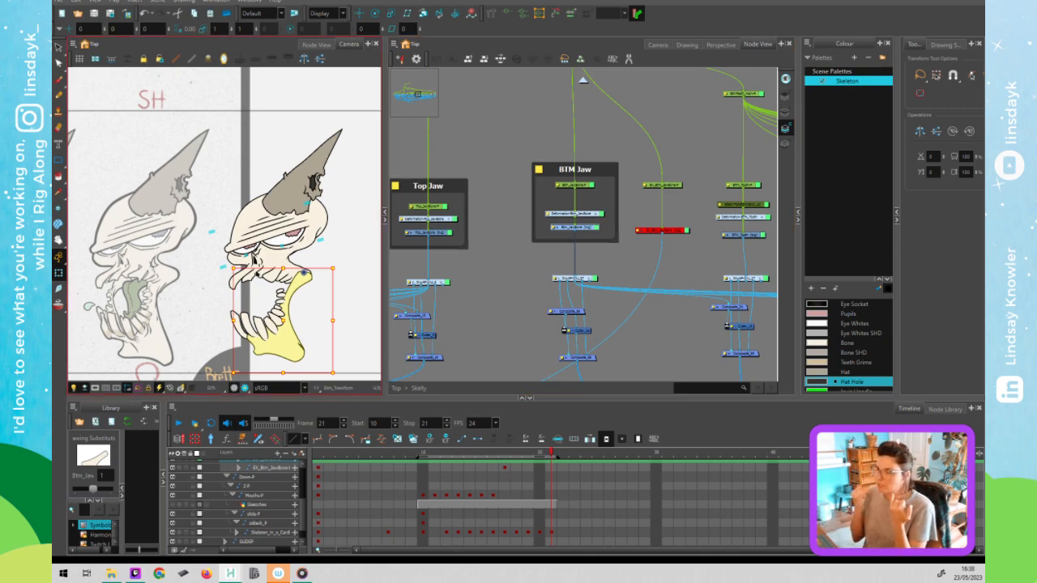
pyautogui.click(566, 314)
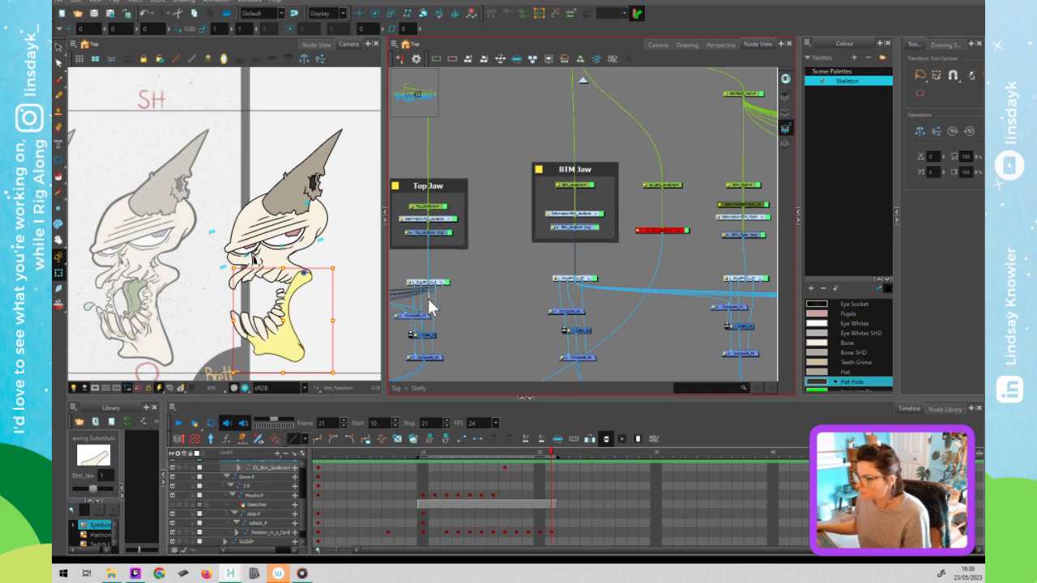
pyautogui.moveTo(427, 299); pyautogui.dragTo(555, 314)
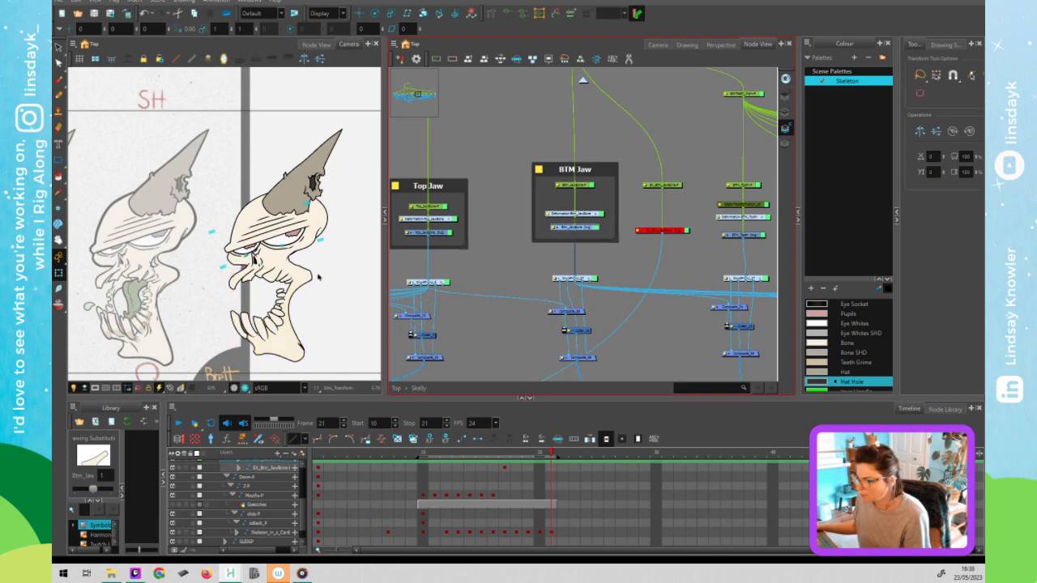
pyautogui.scroll(5, 285, 287)
pyautogui.scroll(2, 285, 287)
pyautogui.click(285, 287)
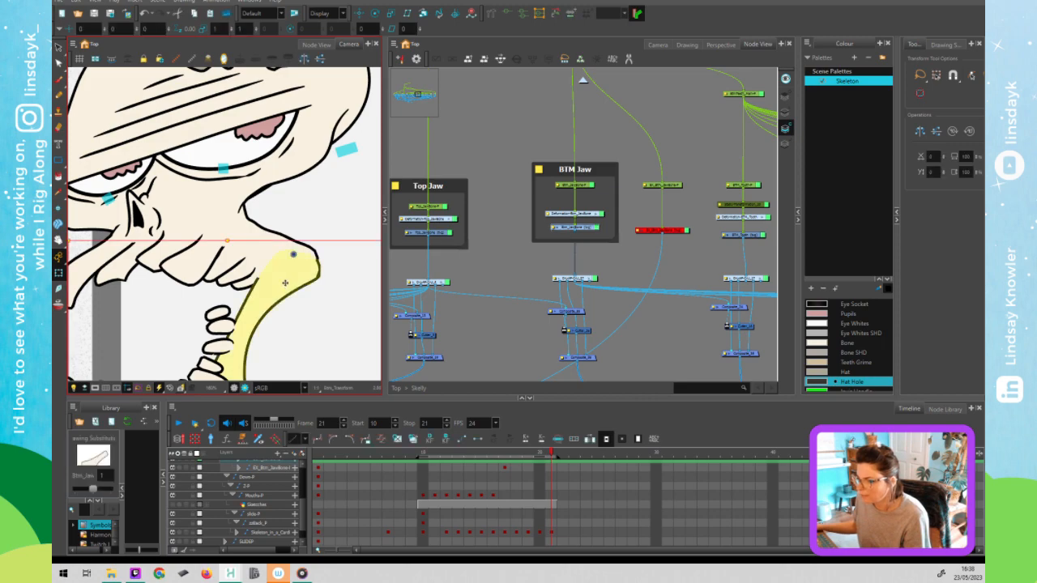
pyautogui.hotkey('alt', 's')
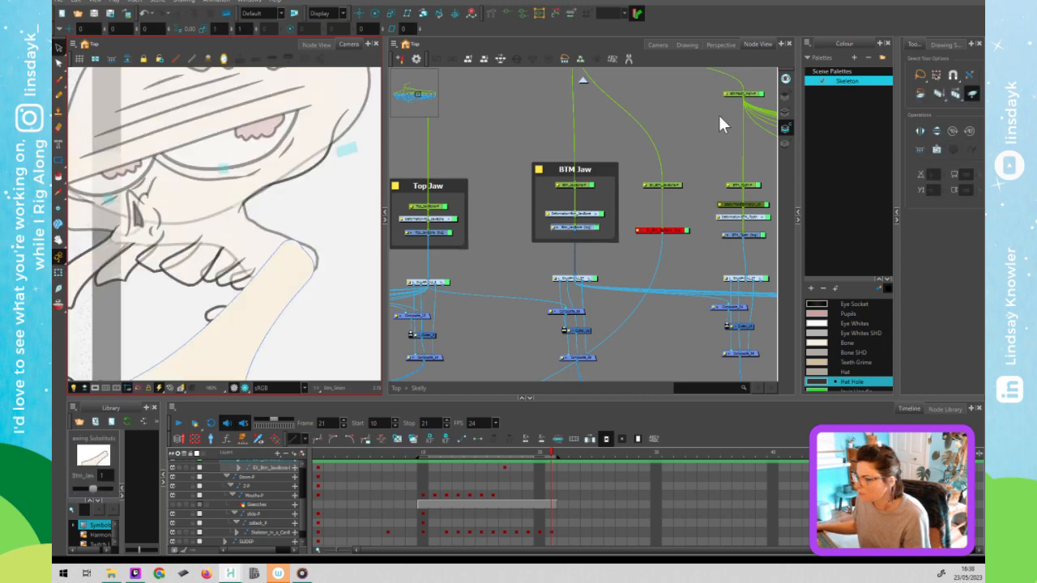
pyautogui.click(785, 96)
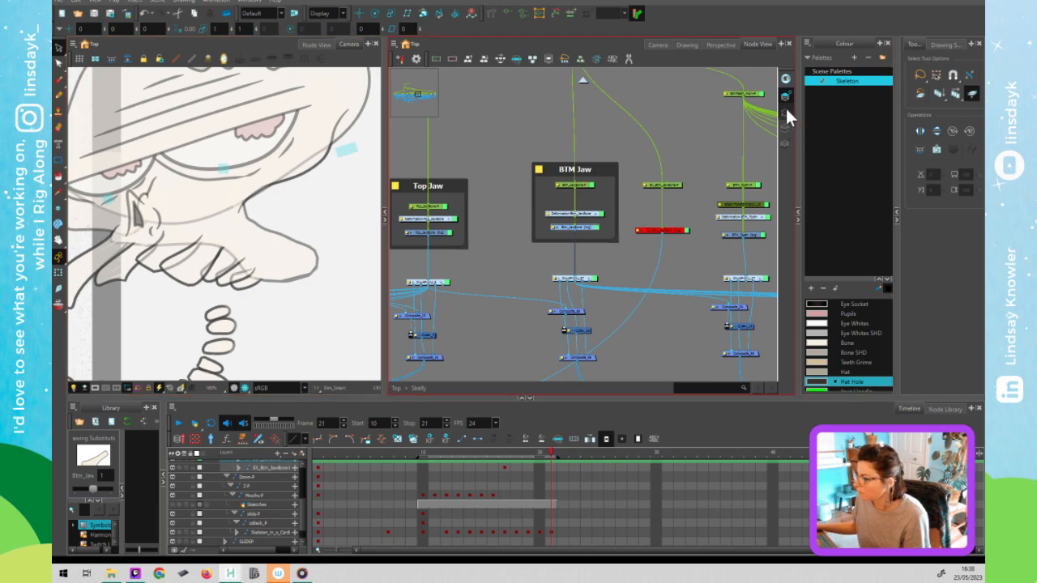
pyautogui.click(785, 111)
pyautogui.click(253, 300)
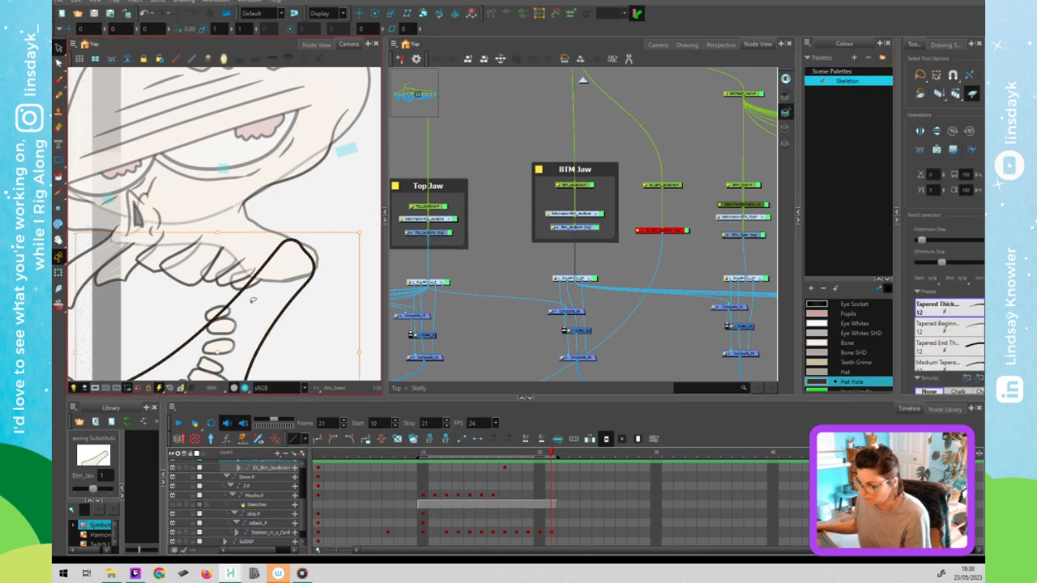
pyautogui.click(788, 95)
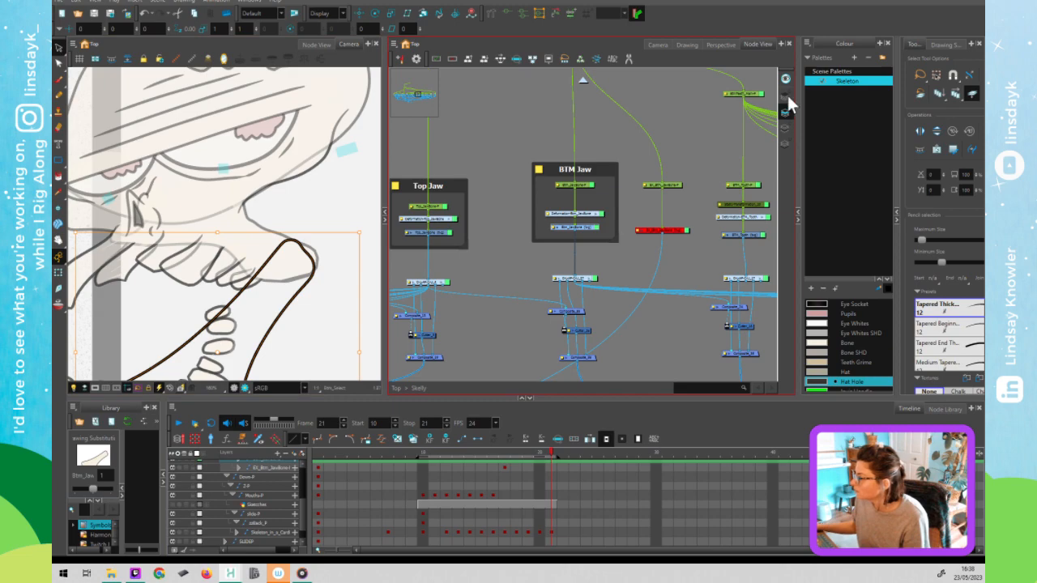
pyautogui.hotkey('ctrl', 'z')
pyautogui.click(313, 277)
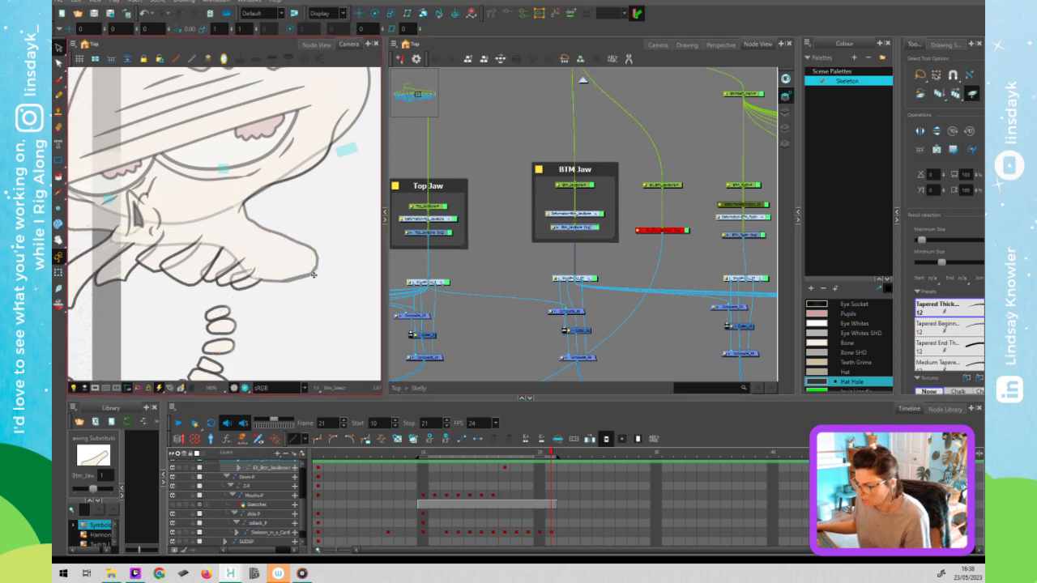
pyautogui.hotkey('ctrl', 'shift', 'z')
pyautogui.hotkey('shift', 't')
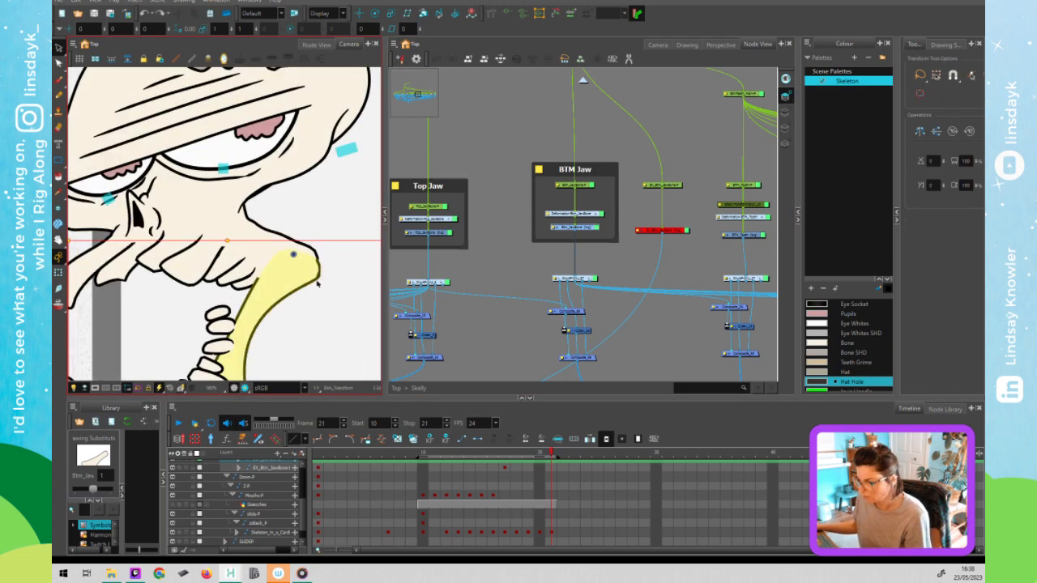
pyautogui.scroll(-3, 320, 301)
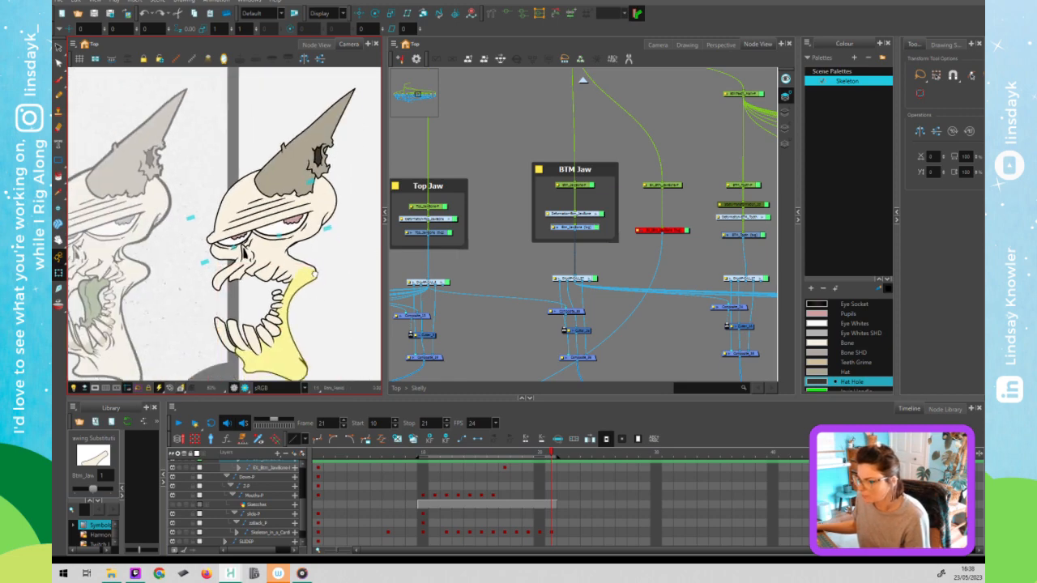
# Copy the bottom jaw's whole outline from the line art layer onto the overlay art layer.
pyautogui.click(320, 262)
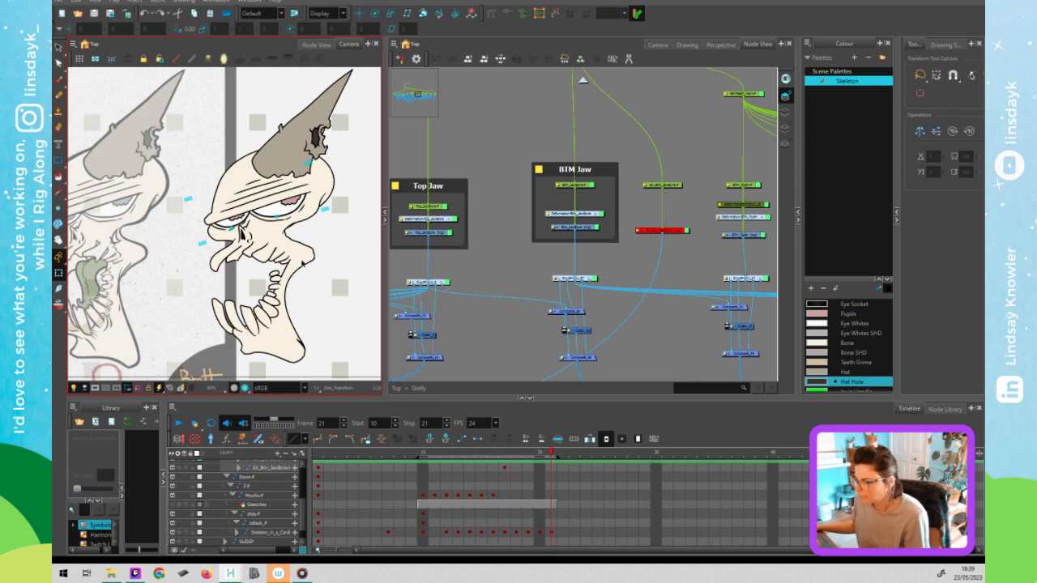
pyautogui.click(303, 254)
pyautogui.hotkey('alt', 's')
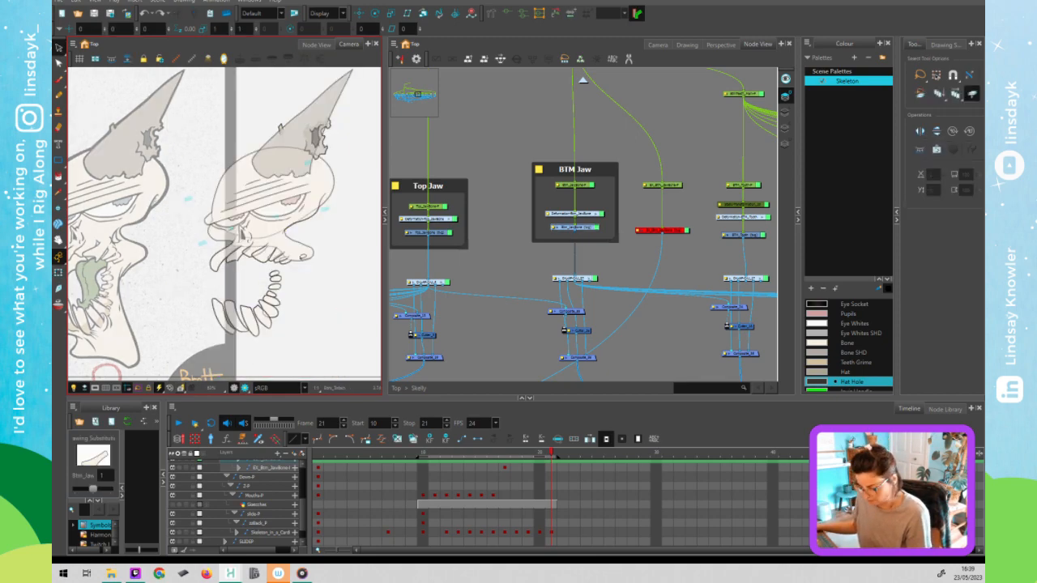
pyautogui.click(785, 112)
pyautogui.hotkey('ctrl', 'a')
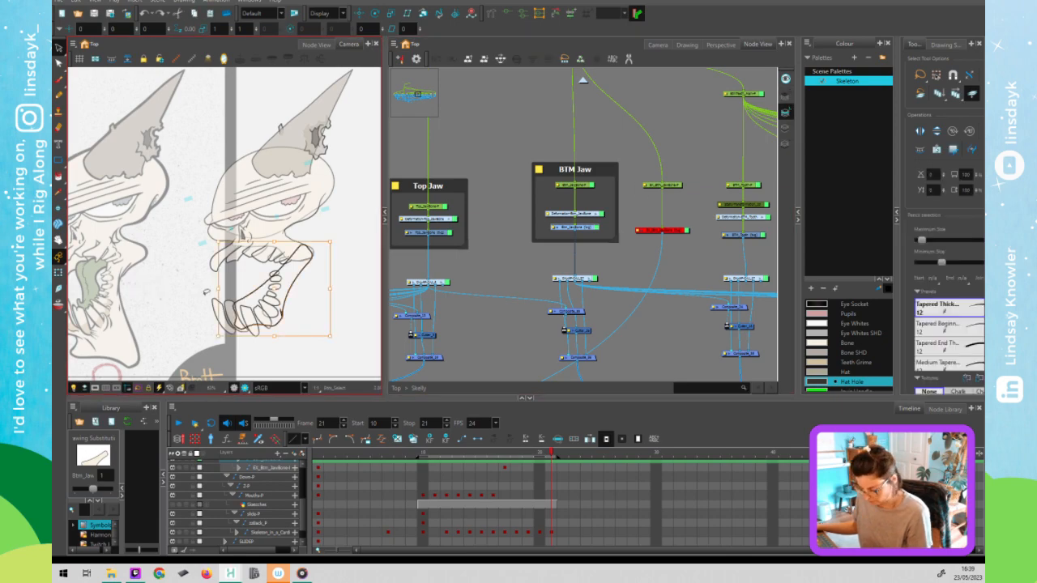
pyautogui.click(785, 97)
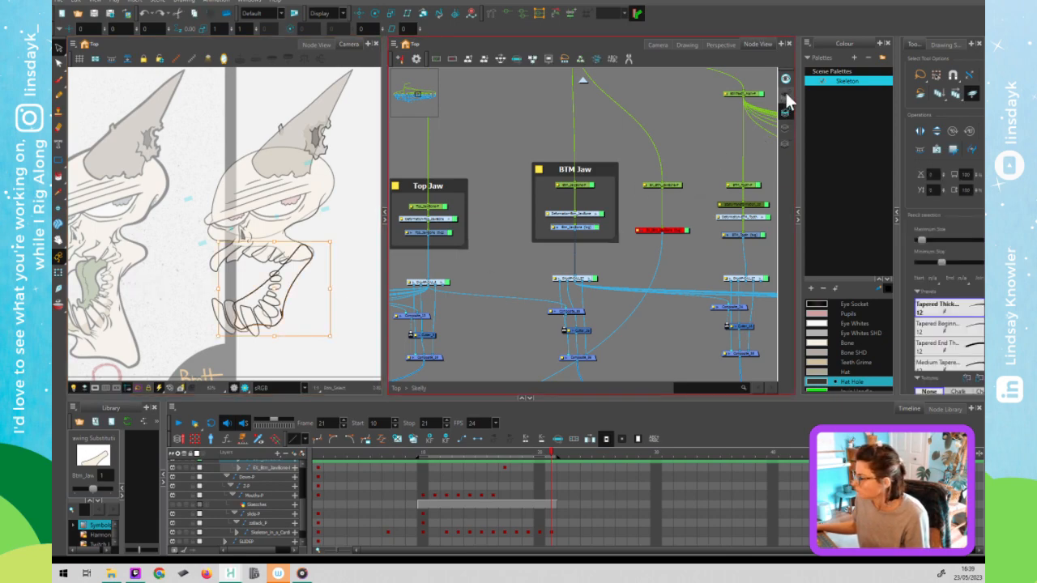
pyautogui.click(334, 266)
pyautogui.hotkey('ctrl', 'a')
pyautogui.click(309, 252)
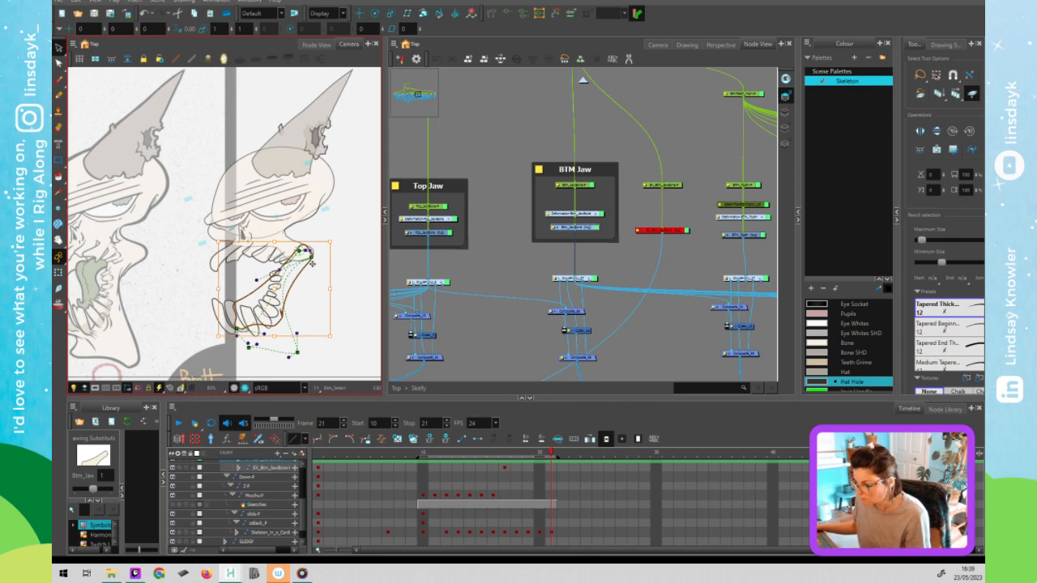
pyautogui.hotkey('shift', 't')
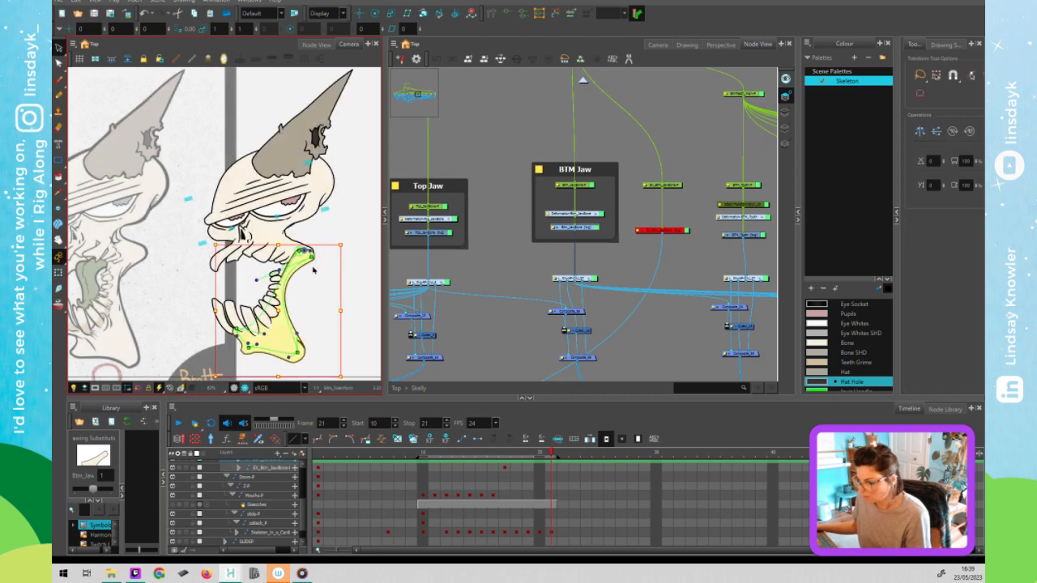
# Delete the rounded hinge-end segment of the bottom jaw's overlay outline, keeping the two side lines.
pyautogui.scroll(5, 302, 252)
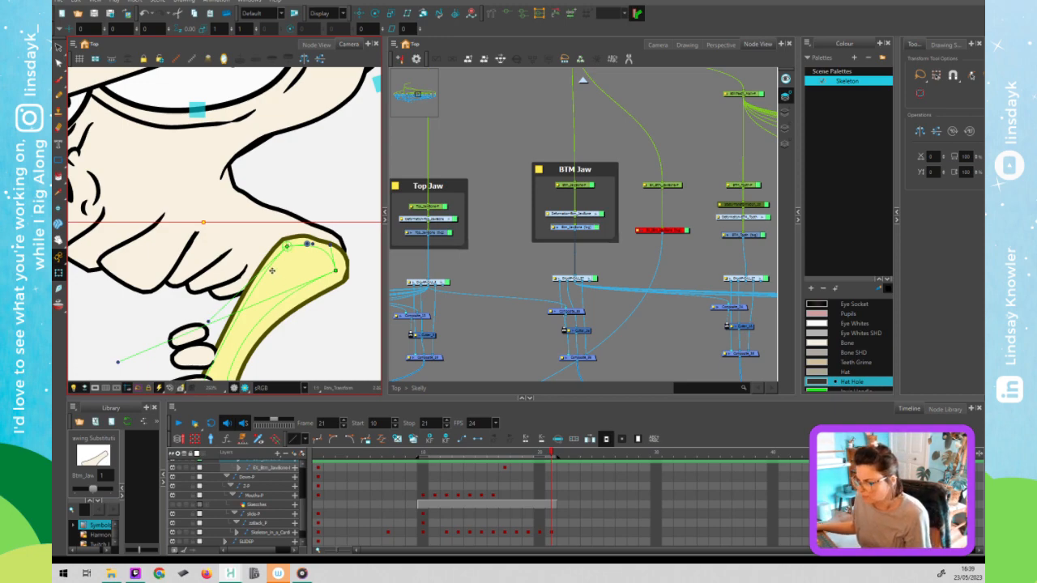
pyautogui.hotkey('alt', 's')
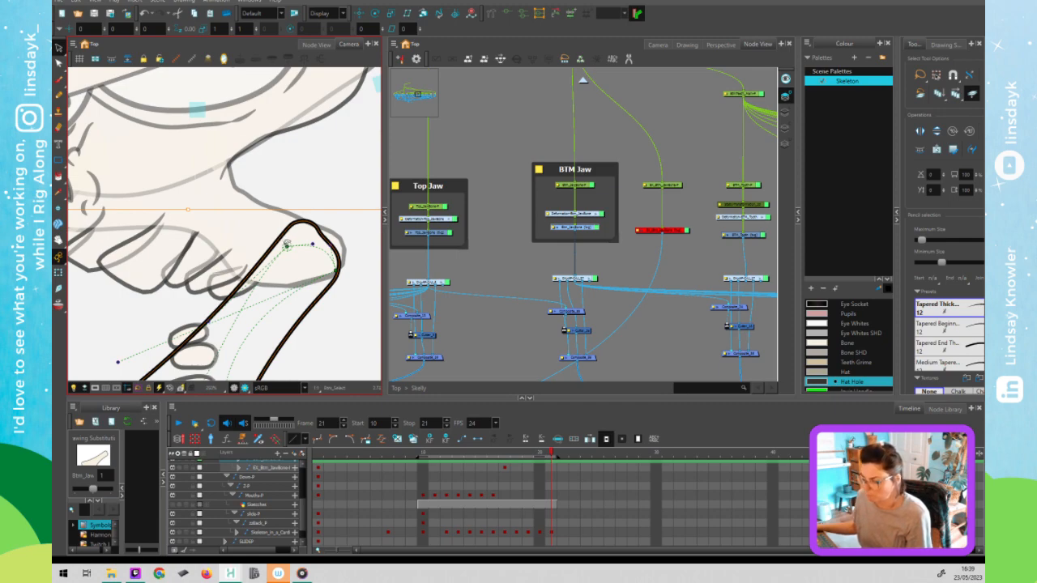
pyautogui.hotkey('alt', 'q')
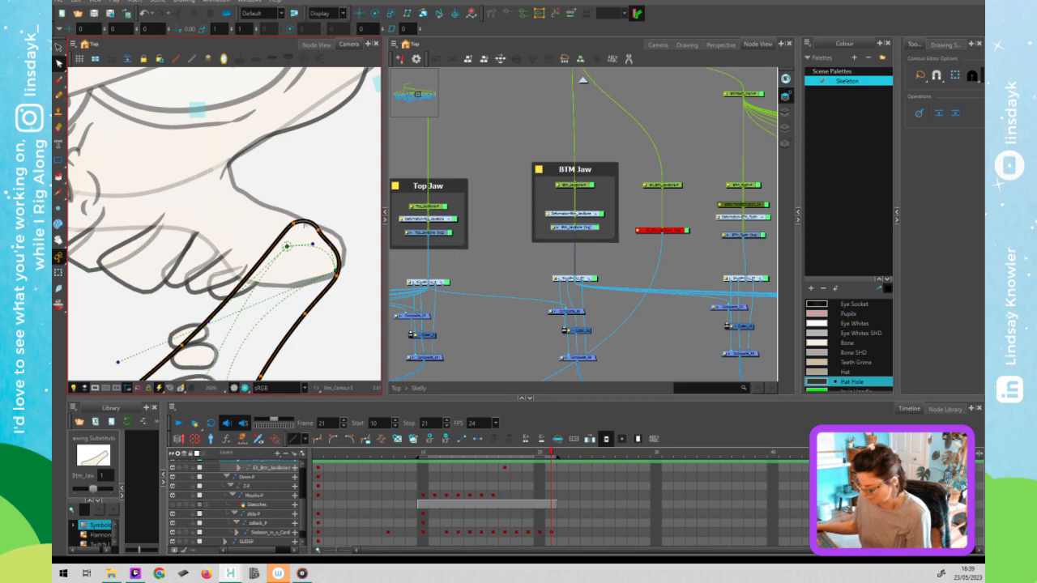
pyautogui.press('Delete')
pyautogui.click(331, 244)
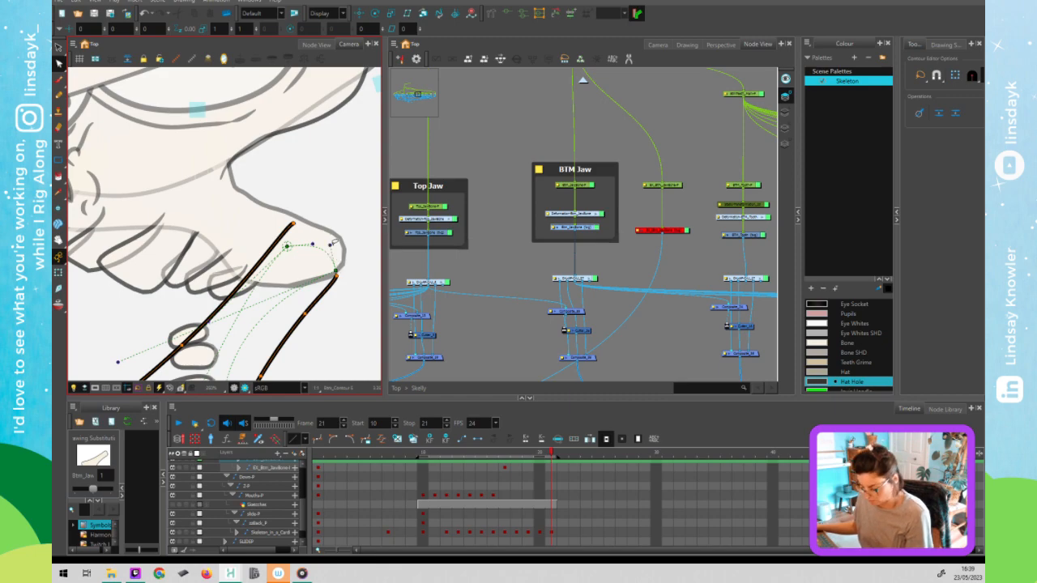
pyautogui.hotkey('shift', 't')
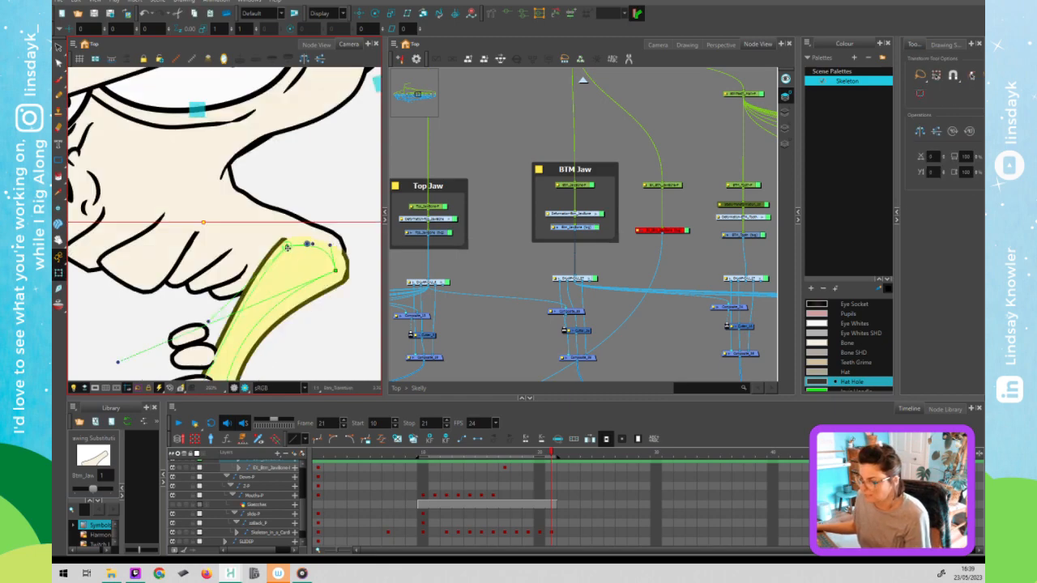
pyautogui.click(286, 250)
pyautogui.moveTo(284, 253); pyautogui.dragTo(287, 247)
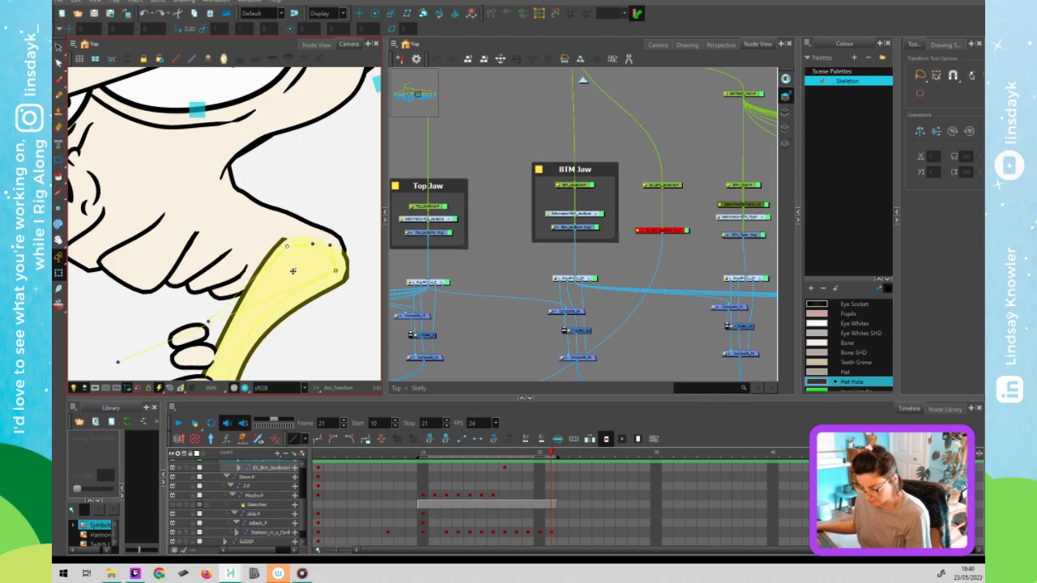
# Reshape the upper tip of the jaw's inner overlay line into a tapered point with the Pencil Editor.
pyautogui.hotkey('alt', 'q')
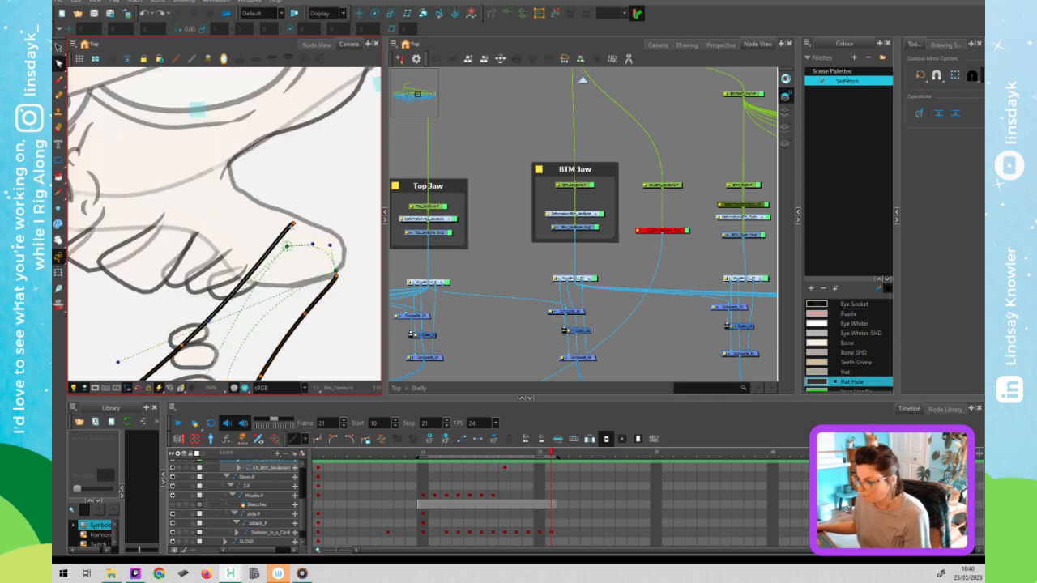
pyautogui.hotkey('alt', 'w')
pyautogui.click(275, 250)
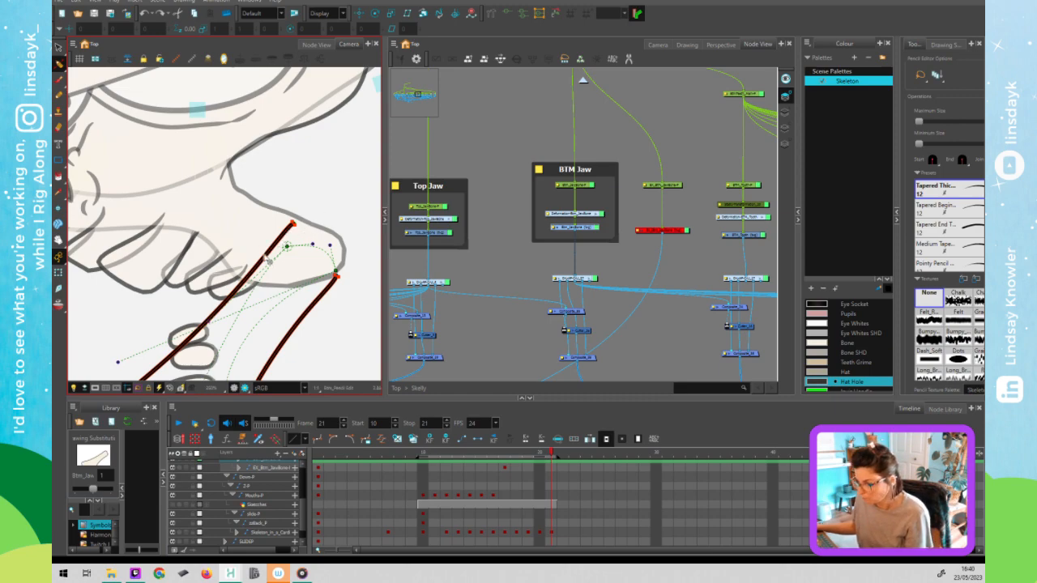
pyautogui.scroll(1, 297, 219)
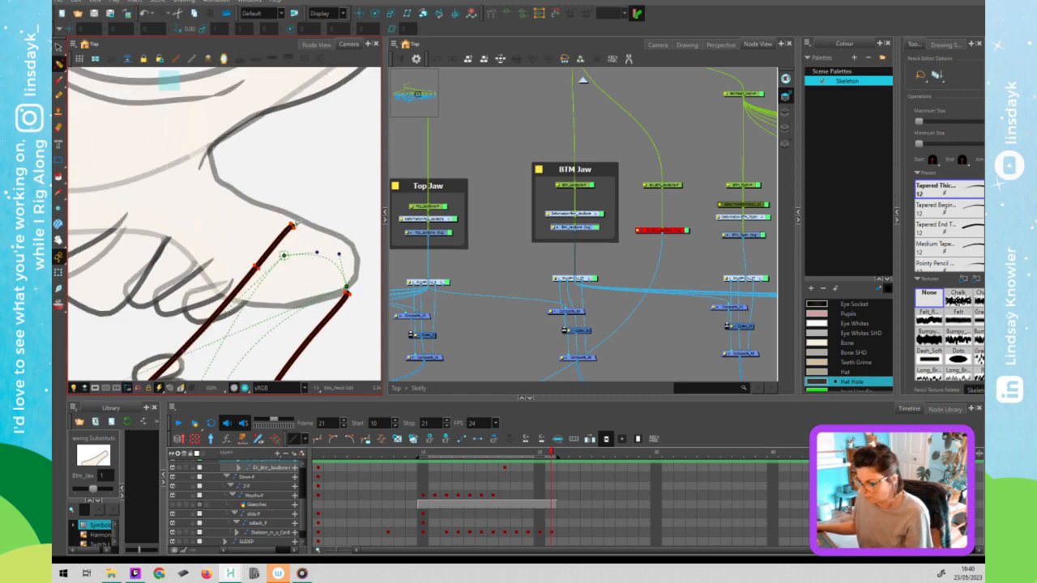
pyautogui.scroll(2, 290, 226)
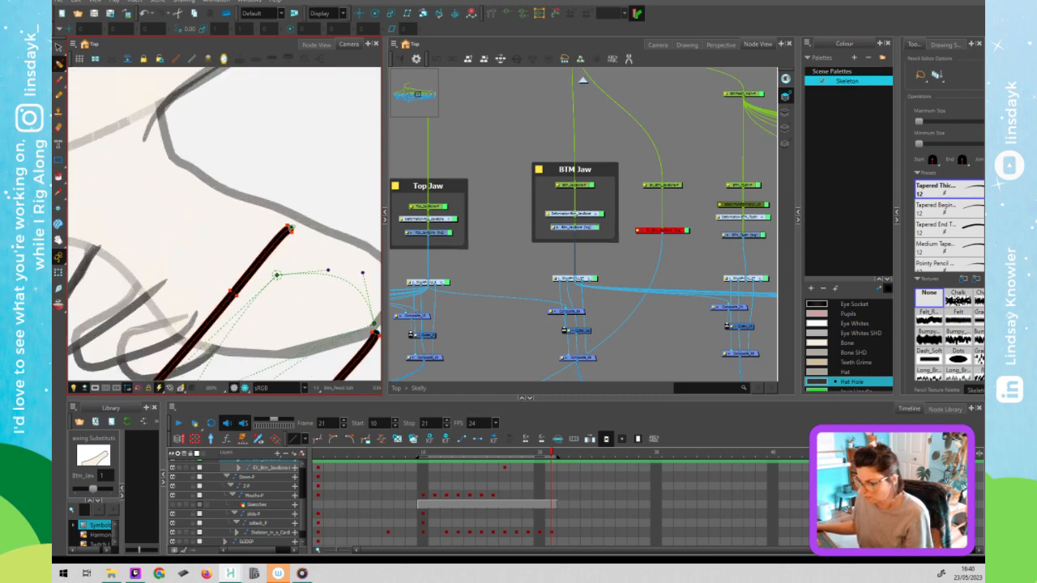
pyautogui.moveTo(290, 229); pyautogui.dragTo(251, 252)
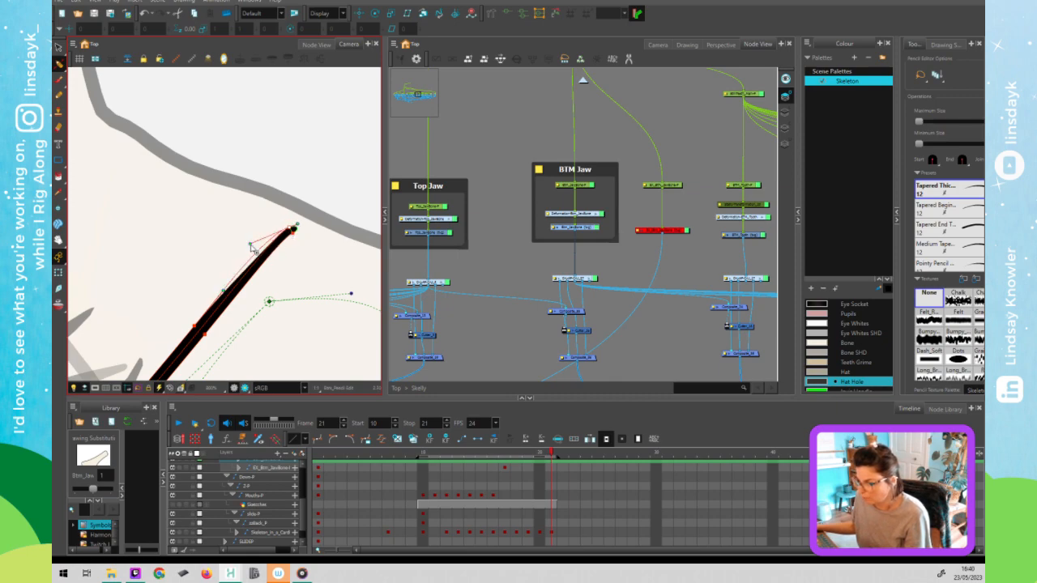
pyautogui.scroll(-2, 274, 263)
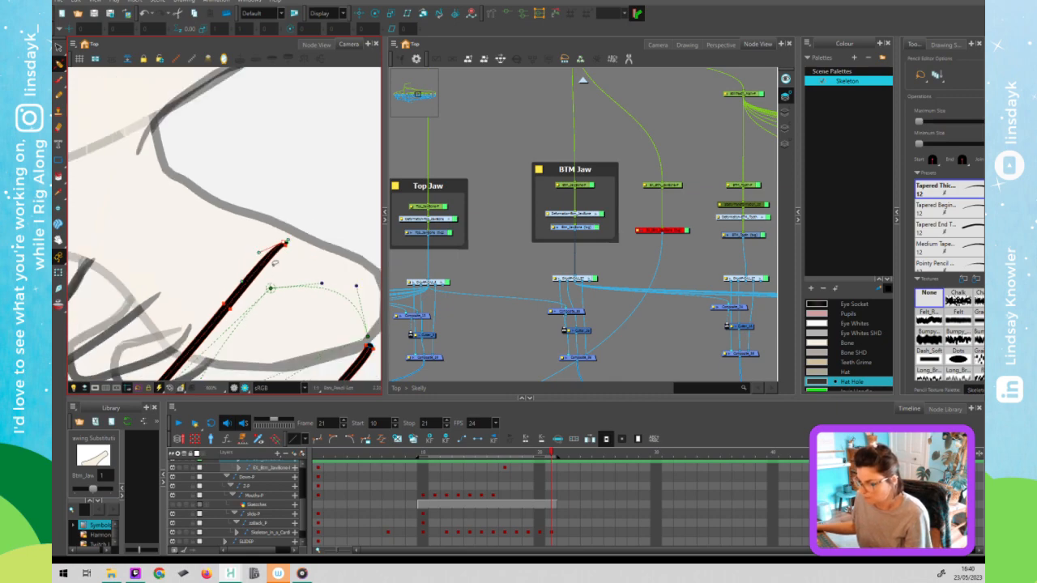
pyautogui.scroll(-1, 275, 263)
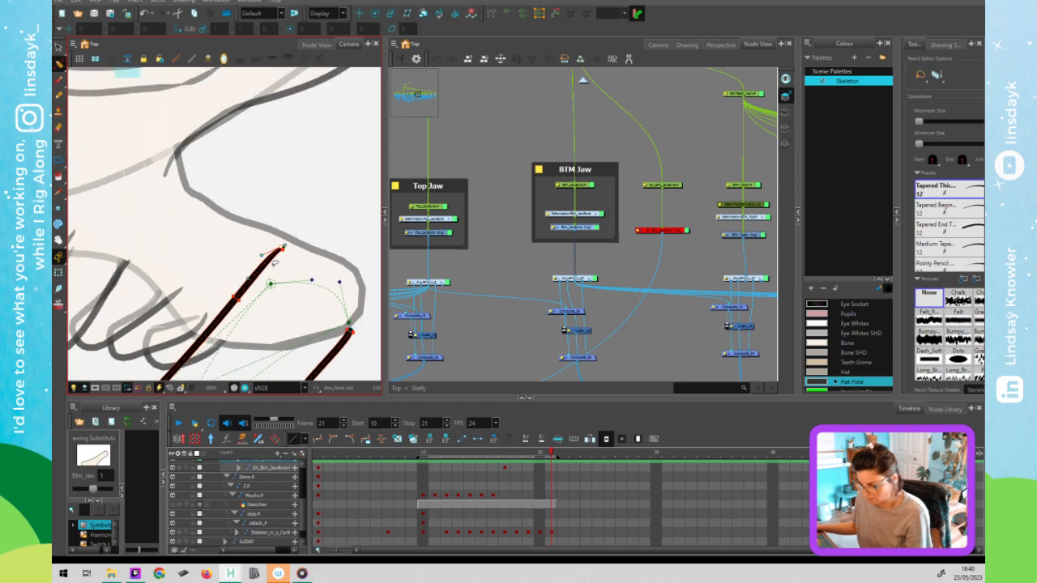
pyautogui.hotkey('shift', 't')
pyautogui.click(304, 235)
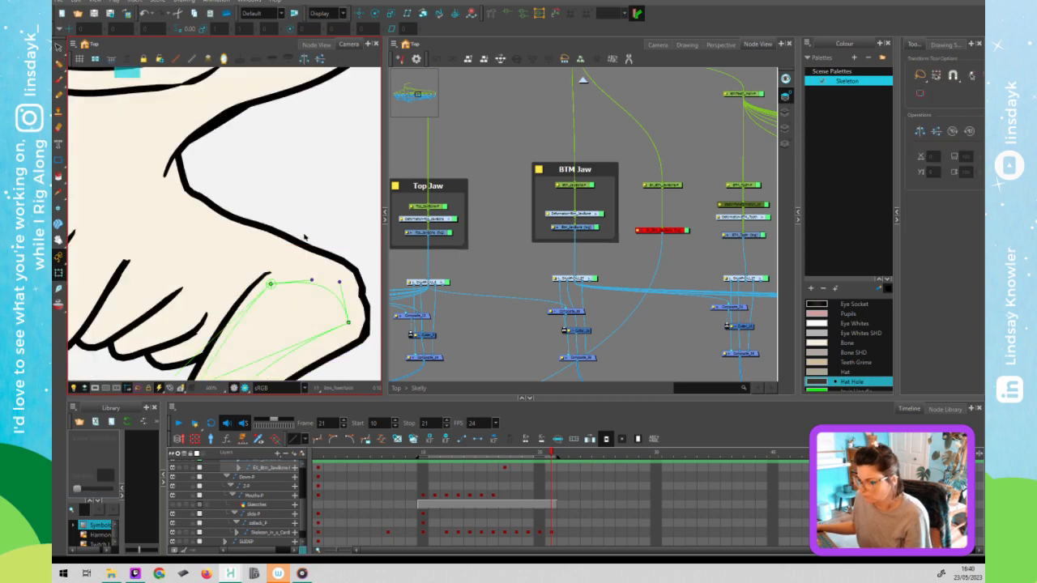
# Adjust the upper end of the jaw's outer overlay line with the Pencil Editor so it tapers near the hinge.
pyautogui.scroll(-2, 304, 235)
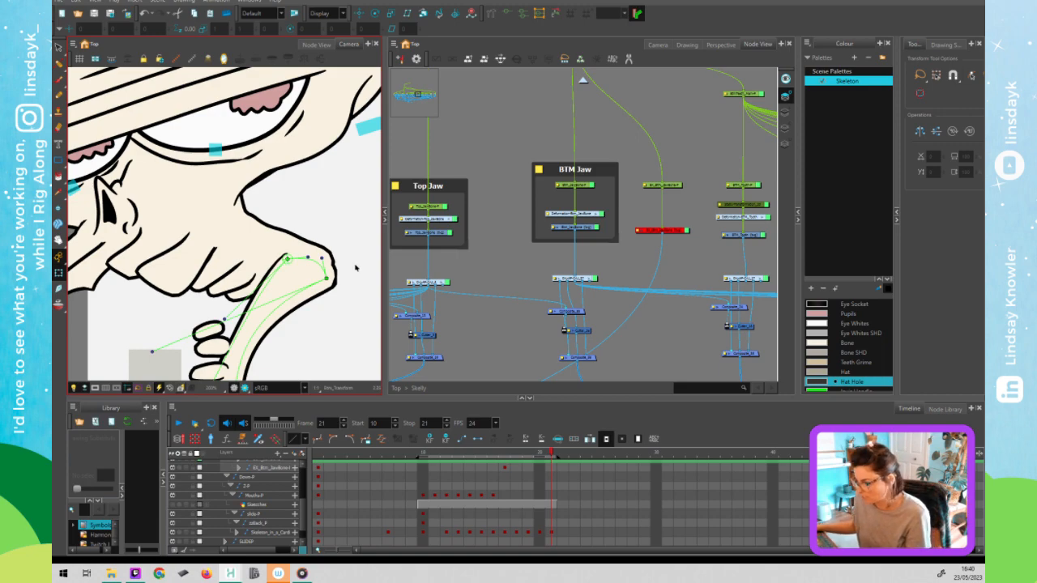
pyautogui.click(314, 265)
pyautogui.moveTo(313, 265)
pyautogui.mouseDown()
pyautogui.moveTo(312, 293)
pyautogui.moveTo(324, 280)
pyautogui.mouseUp()
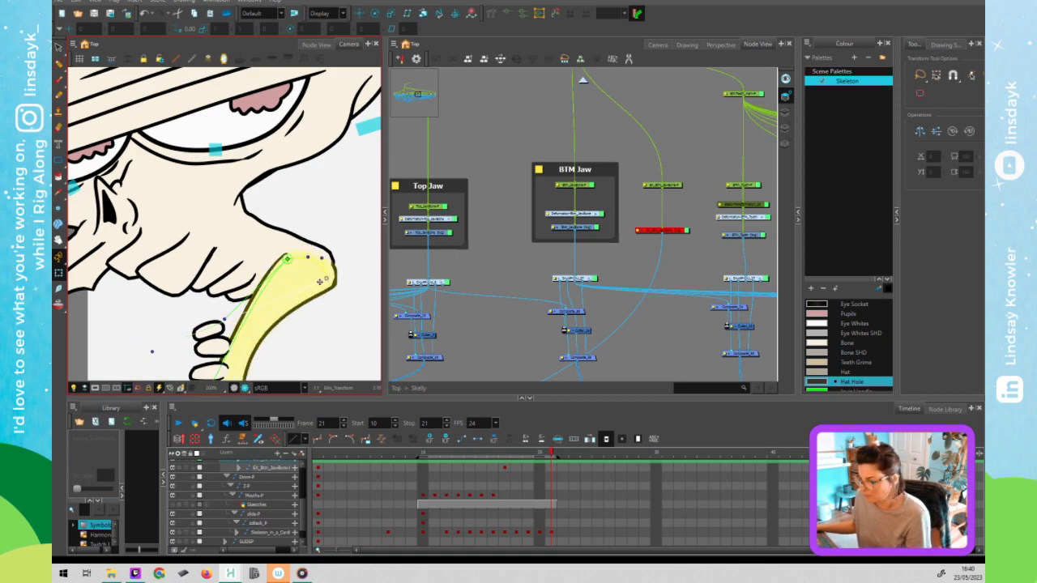
pyautogui.click(309, 291)
pyautogui.hotkey('alt', 's')
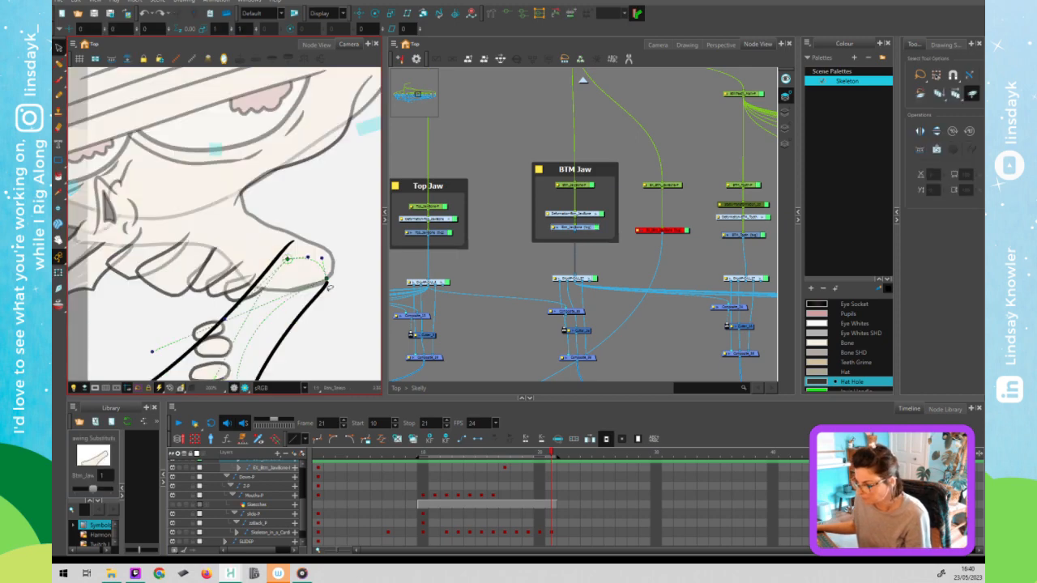
pyautogui.hotkey('alt', 'q')
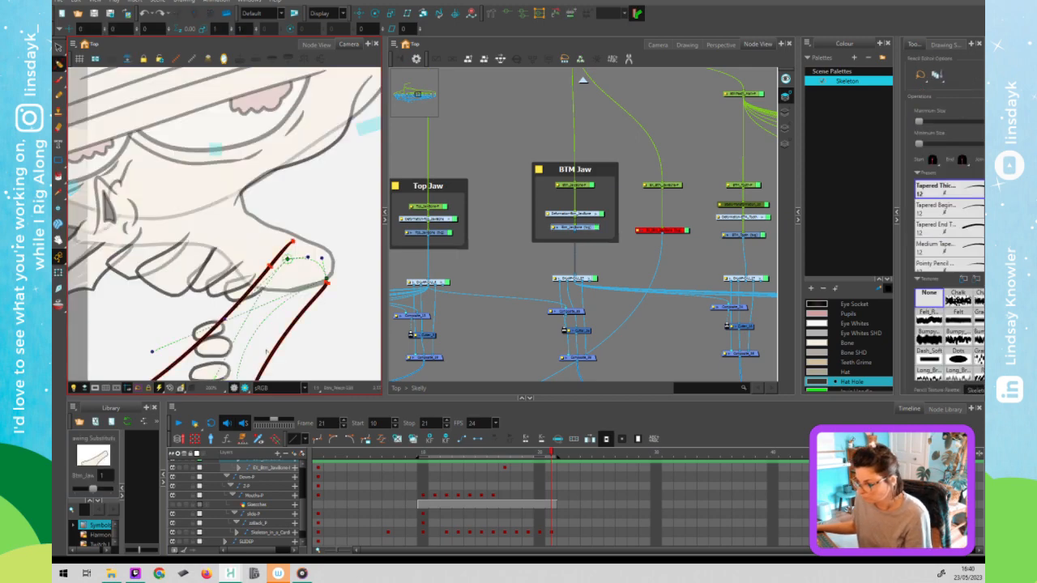
pyautogui.click(327, 284)
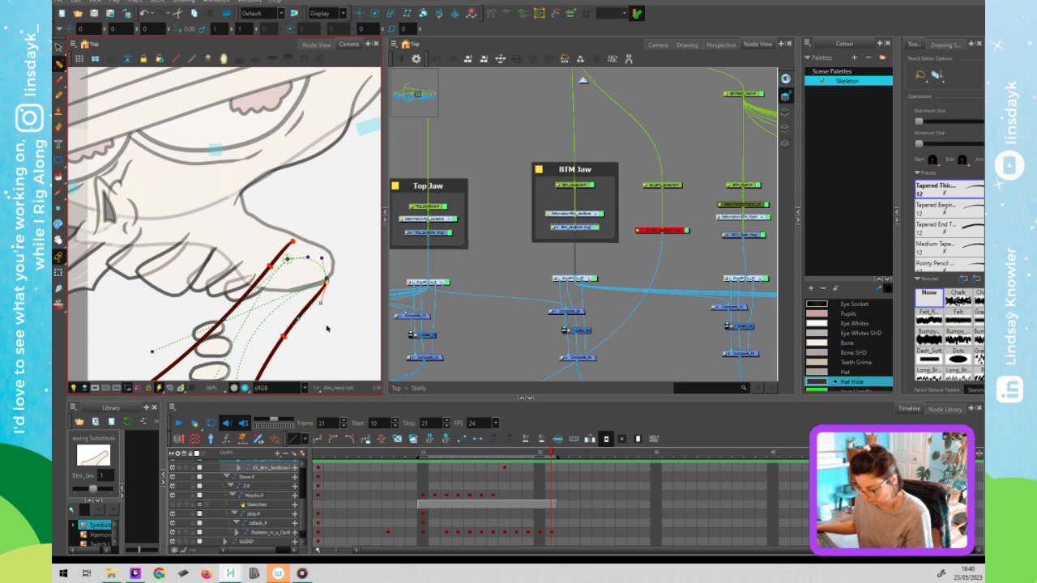
pyautogui.hotkey('shift', 't')
pyautogui.scroll(-2, 326, 329)
pyautogui.moveTo(325, 335); pyautogui.dragTo(333, 290)
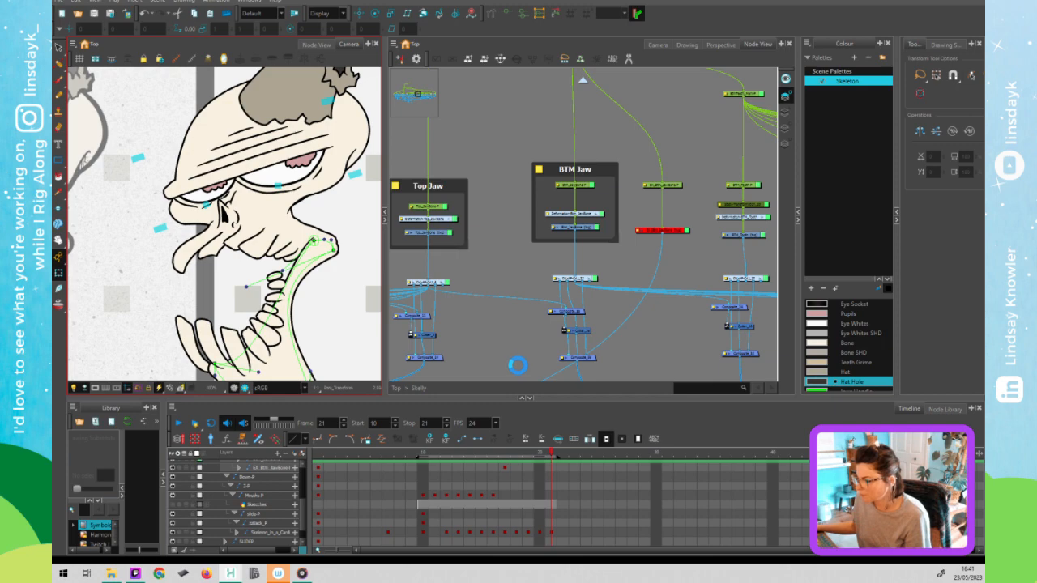
pyautogui.moveTo(517, 341)
pyautogui.mouseDown()
pyautogui.moveTo(518, 288)
pyautogui.moveTo(518, 320)
pyautogui.mouseUp()
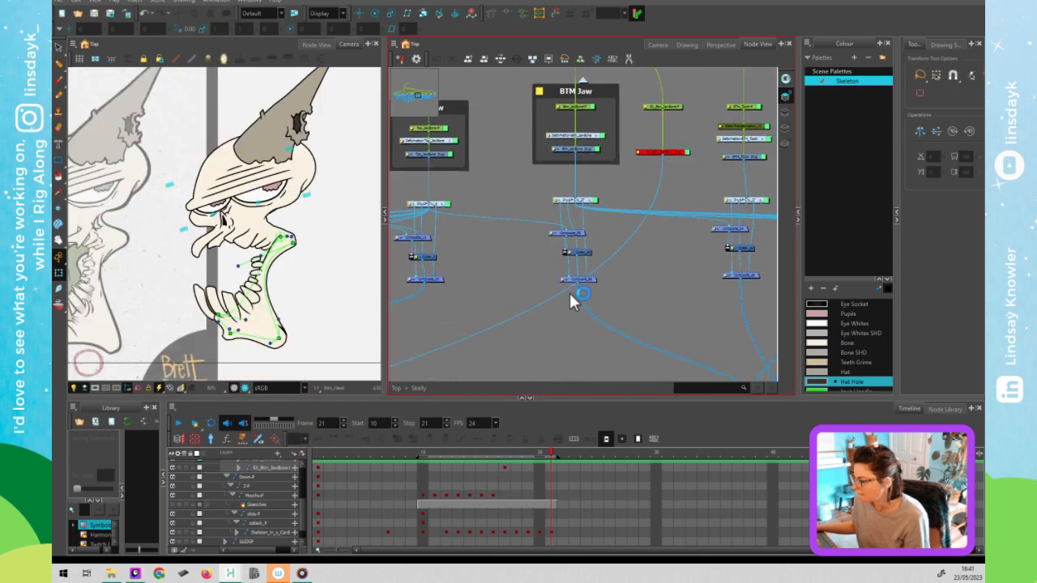
# Examine which composites the top jaw and bottom jaw feed into in the node network.
pyautogui.scroll(-3, 567, 311)
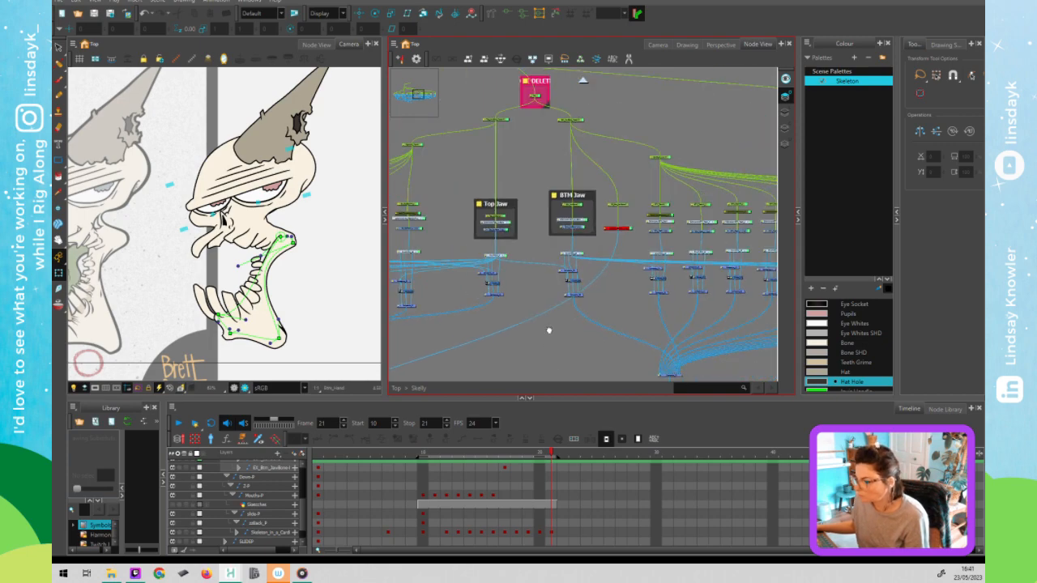
pyautogui.moveTo(549, 330); pyautogui.dragTo(556, 302)
pyautogui.moveTo(479, 317); pyautogui.dragTo(526, 313)
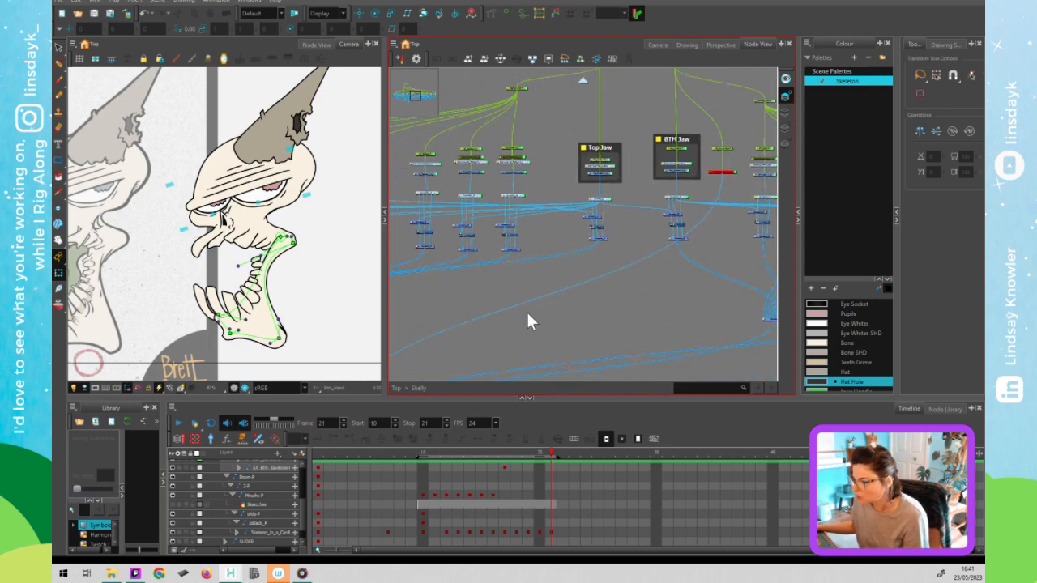
pyautogui.scroll(-2, 526, 310)
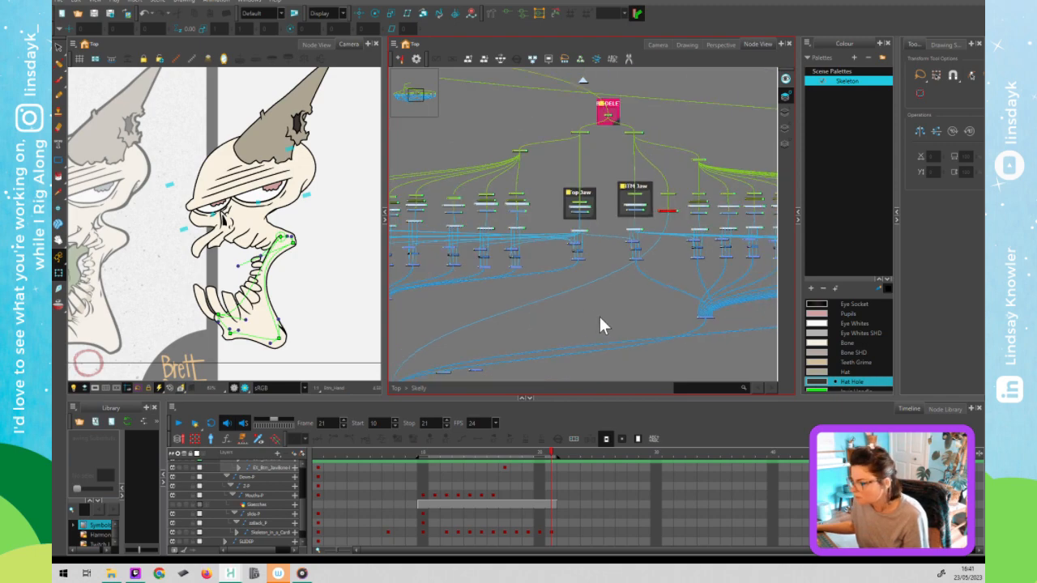
pyautogui.click(577, 255)
pyautogui.moveTo(534, 315); pyautogui.dragTo(616, 281)
pyautogui.scroll(2, 471, 264)
pyautogui.scroll(3, 469, 263)
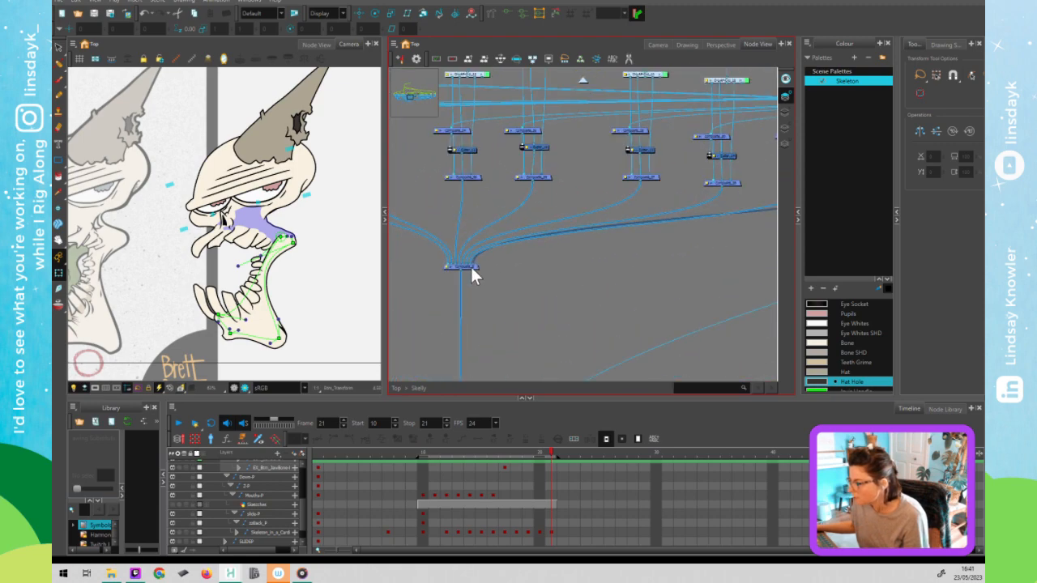
pyautogui.click(470, 267)
pyautogui.scroll(-6, 470, 267)
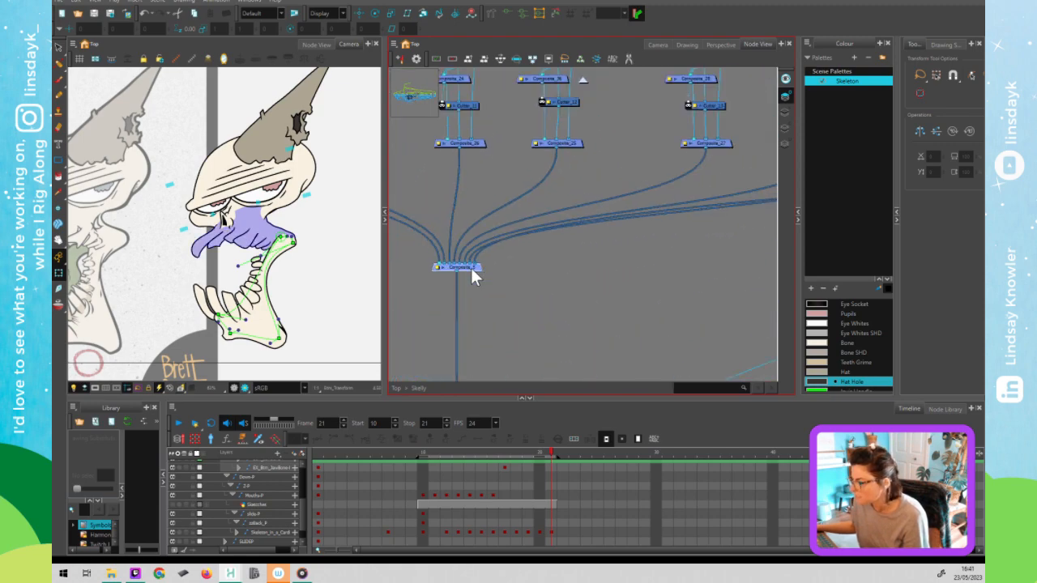
pyautogui.moveTo(518, 283); pyautogui.dragTo(516, 272)
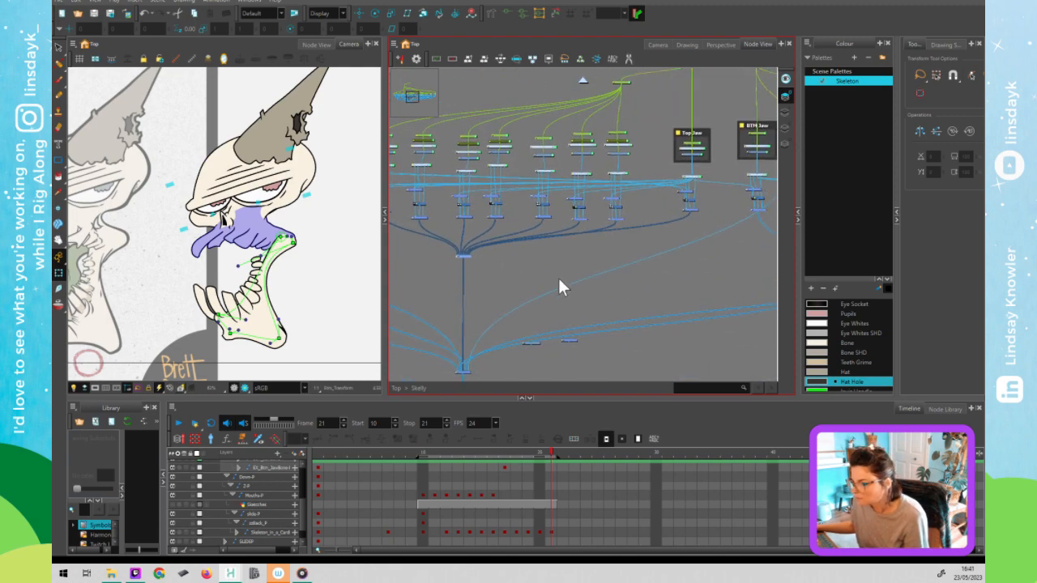
# Reconnect the top jaw's output composite to the shared composite that gathers the bottom jaw and its teeth.
pyautogui.moveTo(747, 234); pyautogui.dragTo(771, 257)
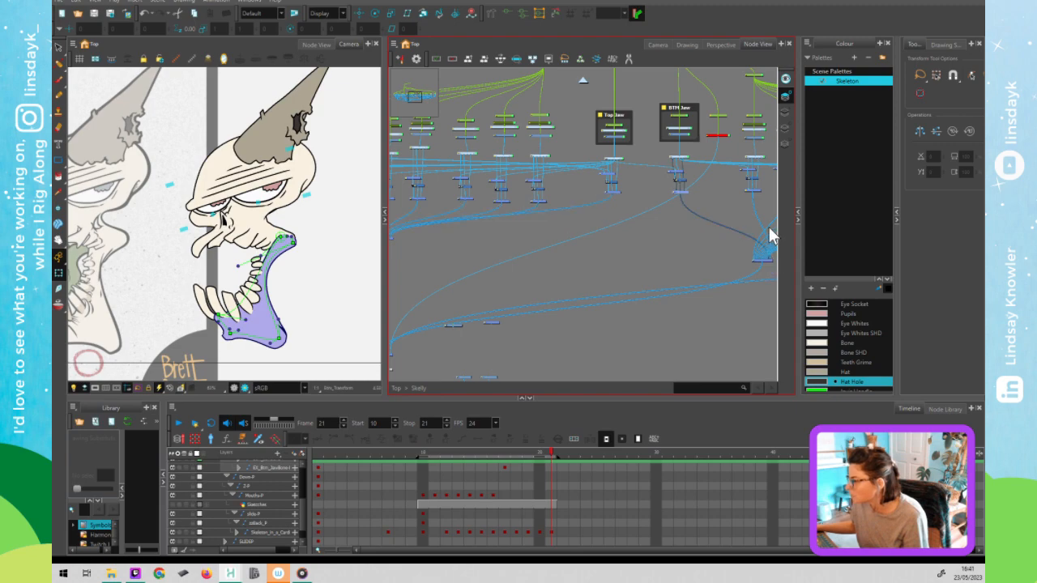
pyautogui.hotkey('ctrl', 'z')
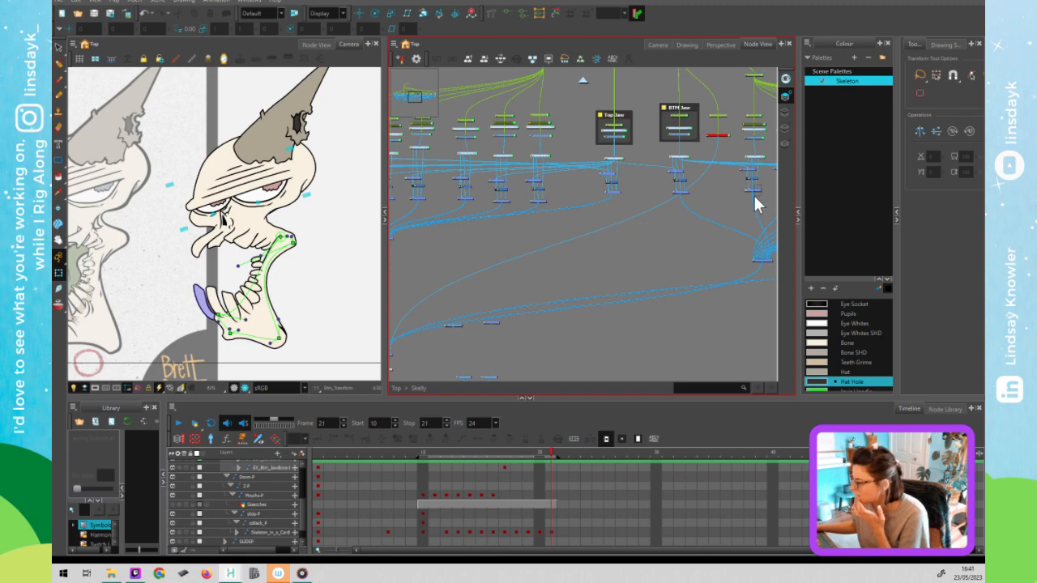
pyautogui.click(759, 214)
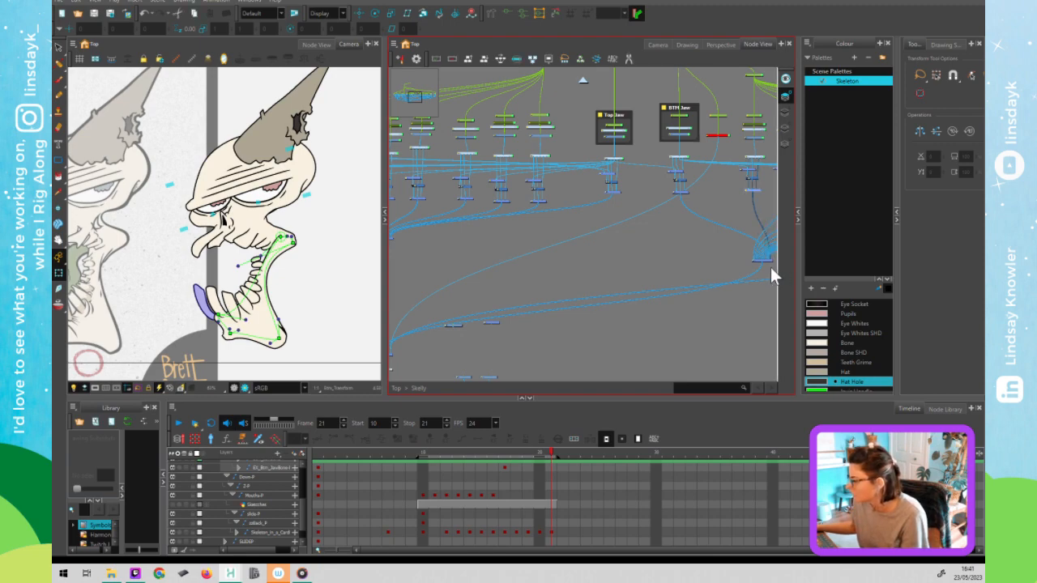
pyautogui.moveTo(770, 267); pyautogui.dragTo(765, 269)
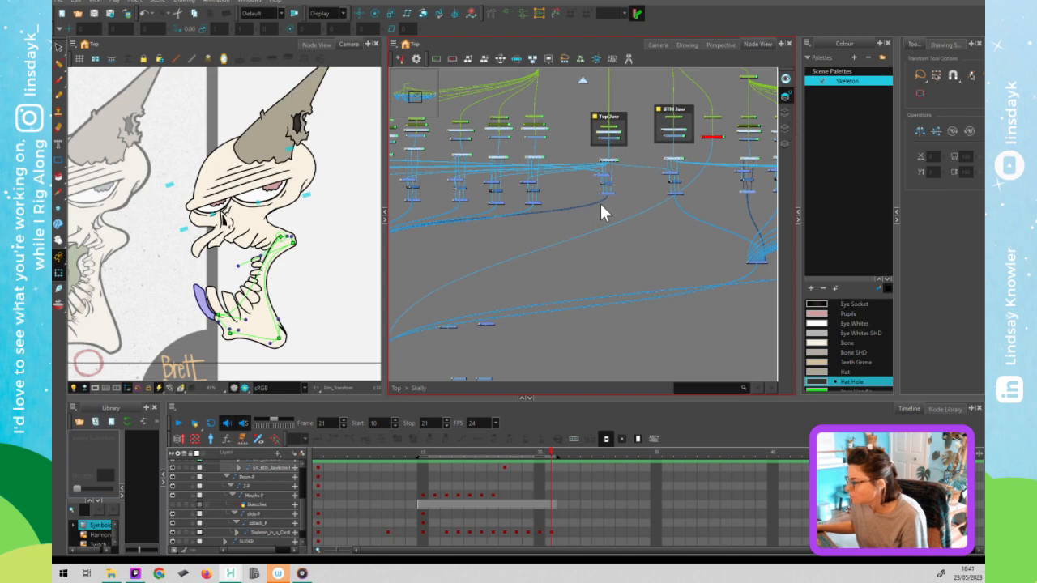
pyautogui.moveTo(706, 253); pyautogui.dragTo(767, 269)
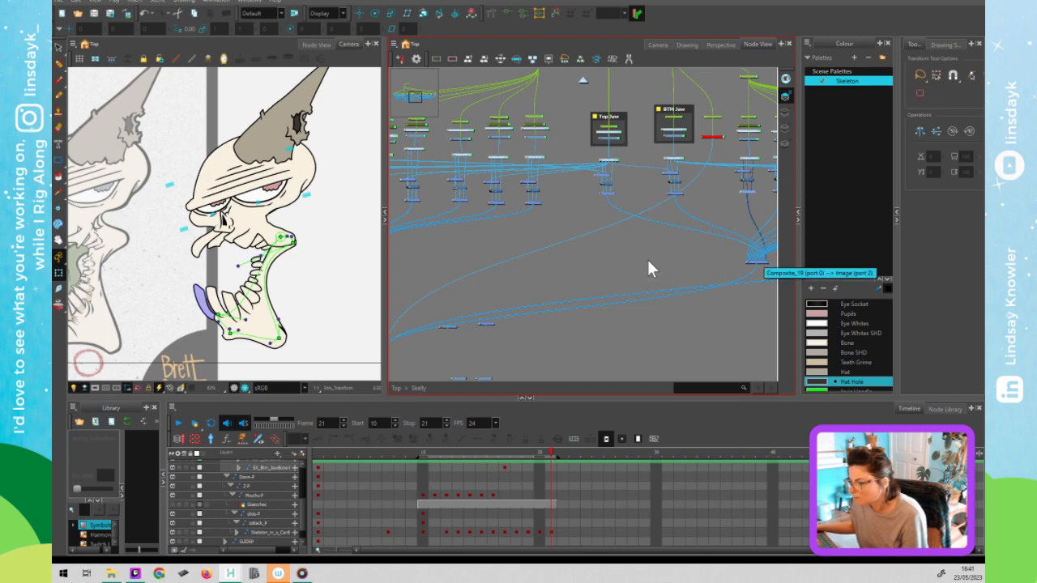
# Review the jaw in the camera view and compare it with the mouth shapes on the mouth chart.
pyautogui.click(283, 277)
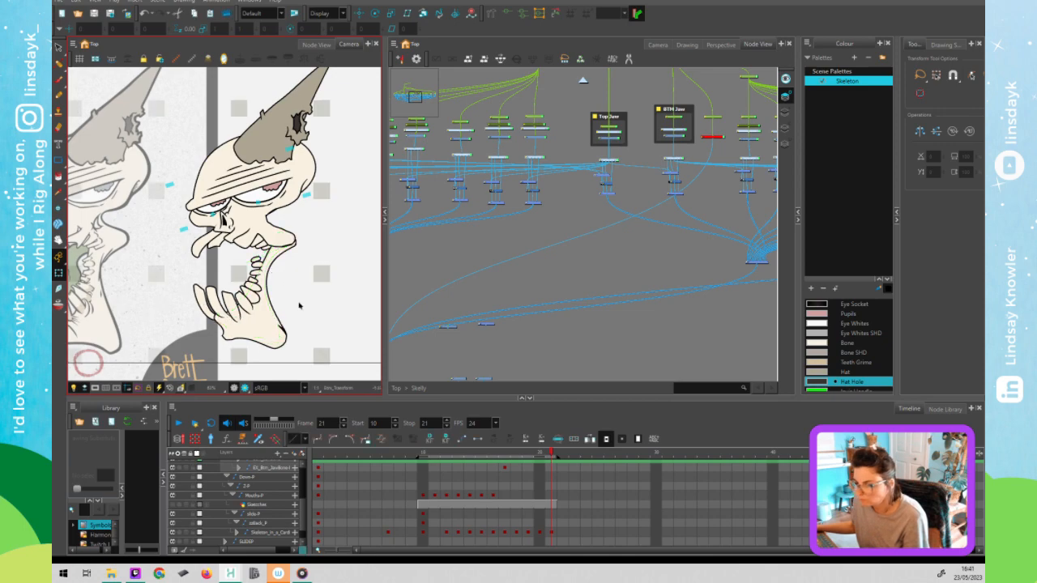
pyautogui.scroll(-4, 136, 317)
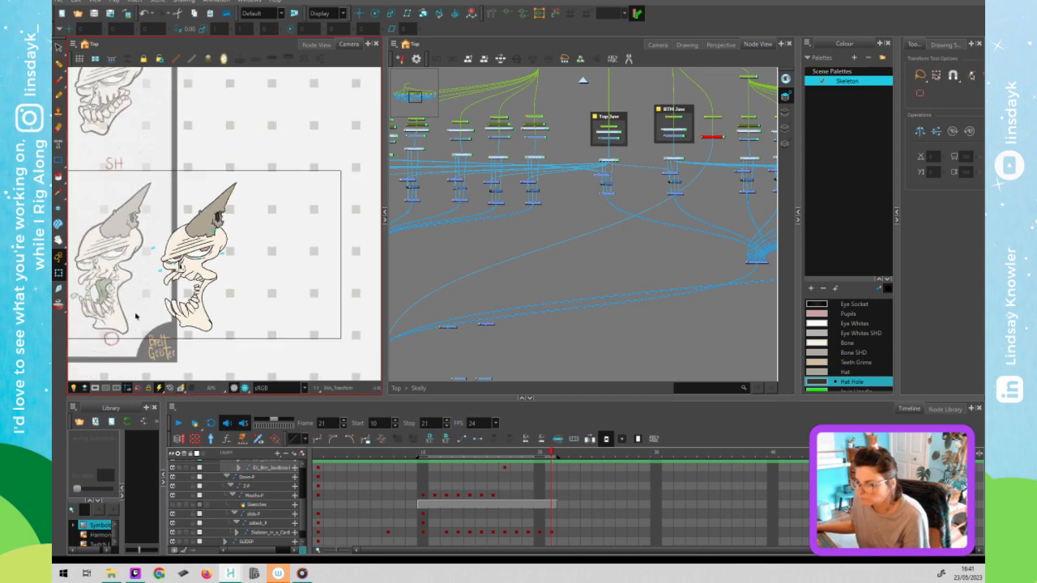
pyautogui.scroll(-5, 136, 317)
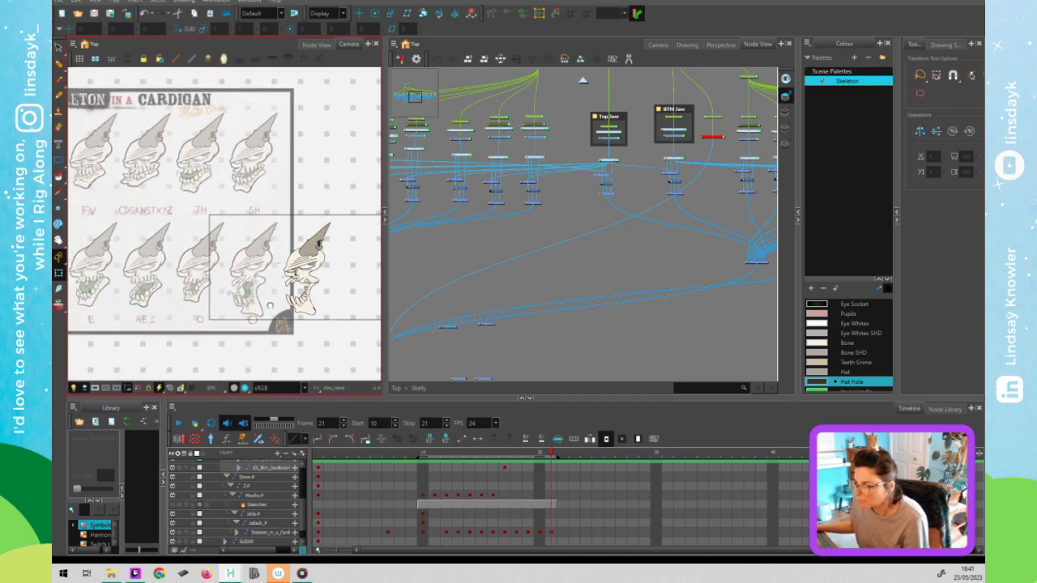
pyautogui.moveTo(275, 304)
pyautogui.mouseDown()
pyautogui.moveTo(404, 302)
pyautogui.moveTo(389, 308)
pyautogui.mouseUp()
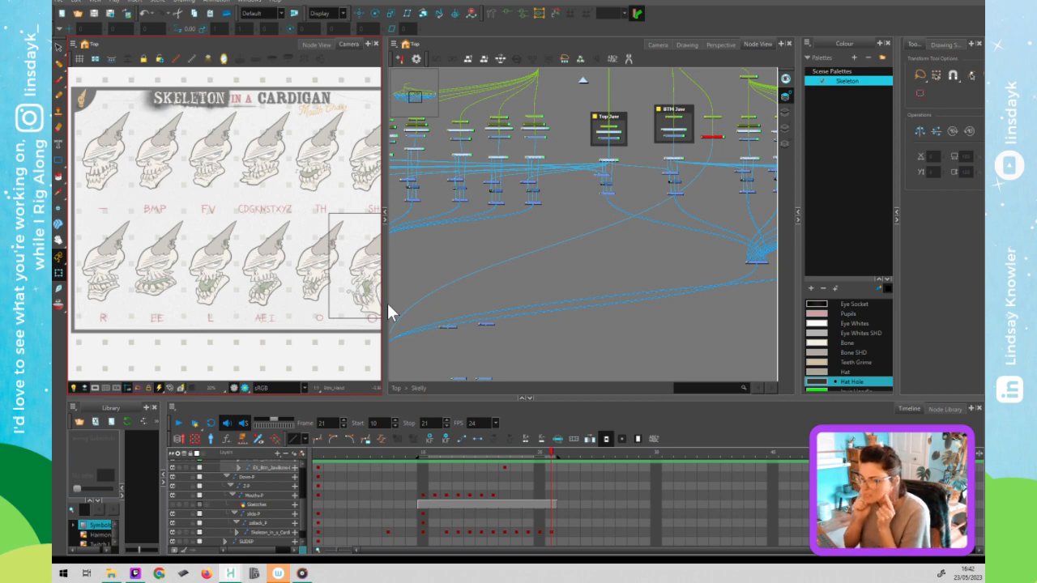
pyautogui.moveTo(389, 310); pyautogui.dragTo(391, 313)
pyautogui.click(391, 314)
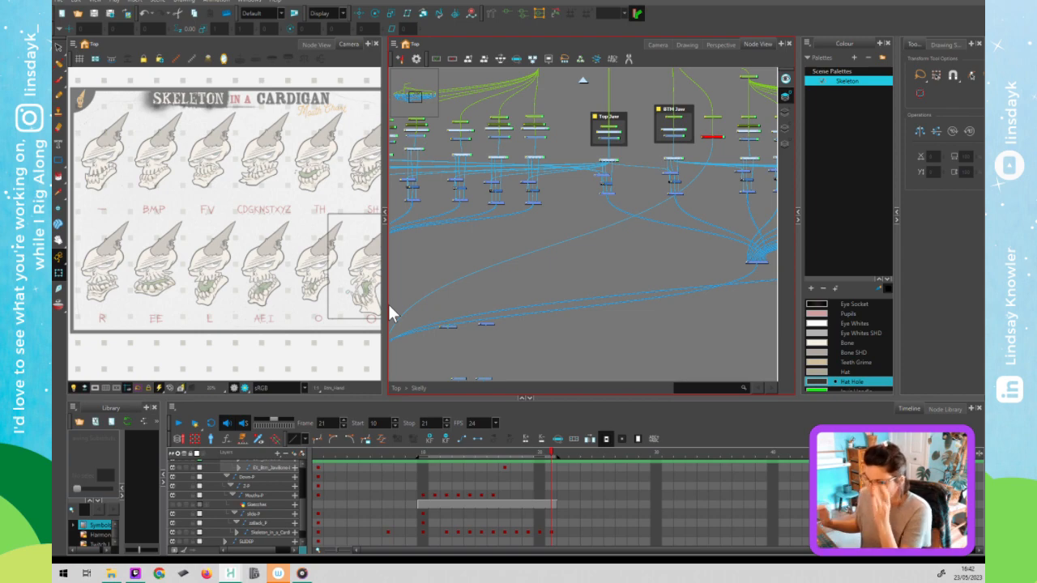
pyautogui.moveTo(316, 309); pyautogui.dragTo(160, 307)
pyautogui.scroll(3, 278, 287)
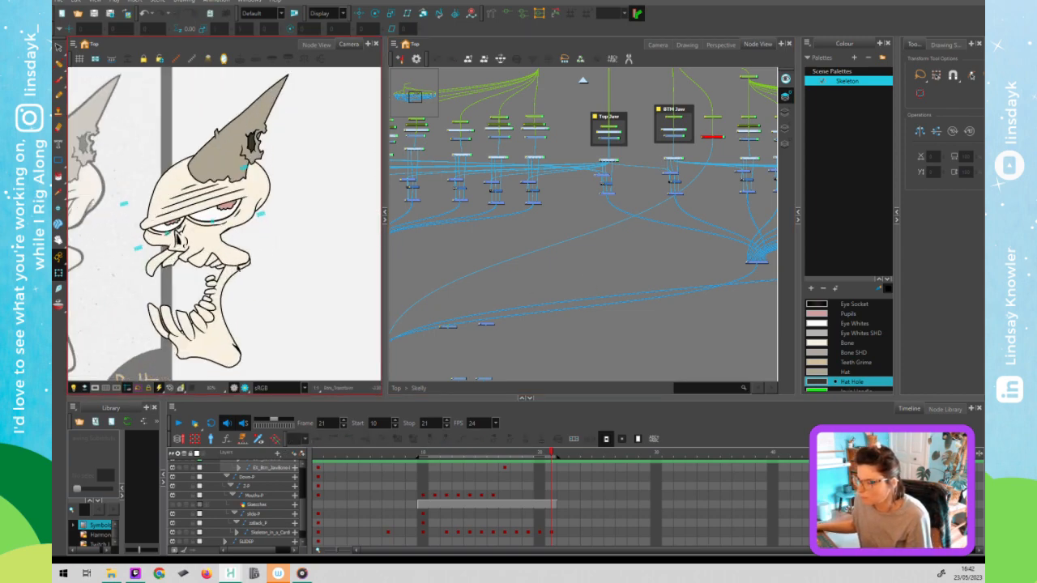
# Inspect how the top jaw, both ocular pieces and the skull overlap by selecting each one on the character.
pyautogui.click(206, 243)
pyautogui.scroll(3, 631, 153)
pyautogui.moveTo(579, 148); pyautogui.dragTo(570, 148)
pyautogui.click(273, 255)
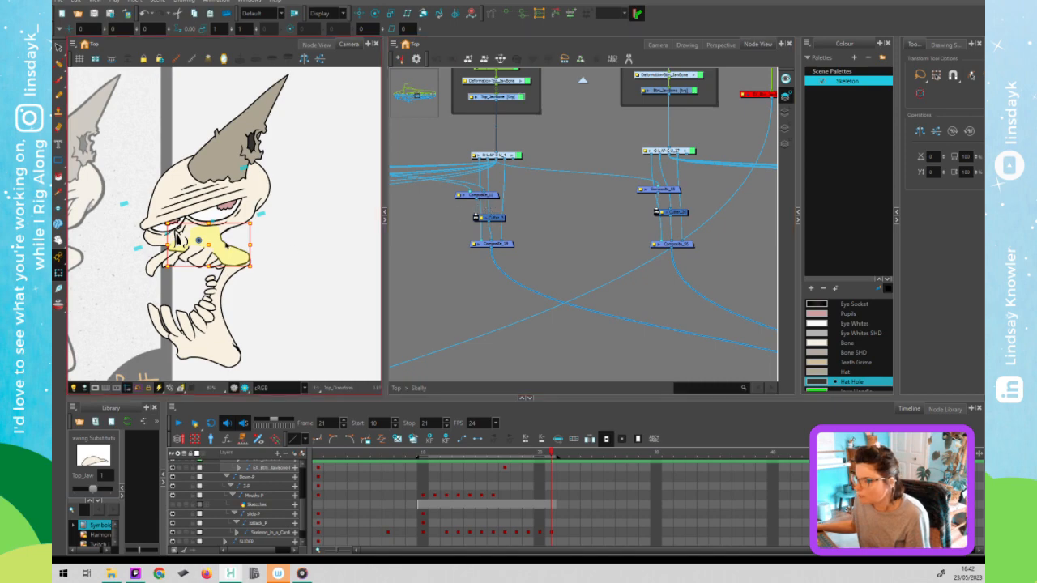
pyautogui.click(491, 197)
pyautogui.click(215, 243)
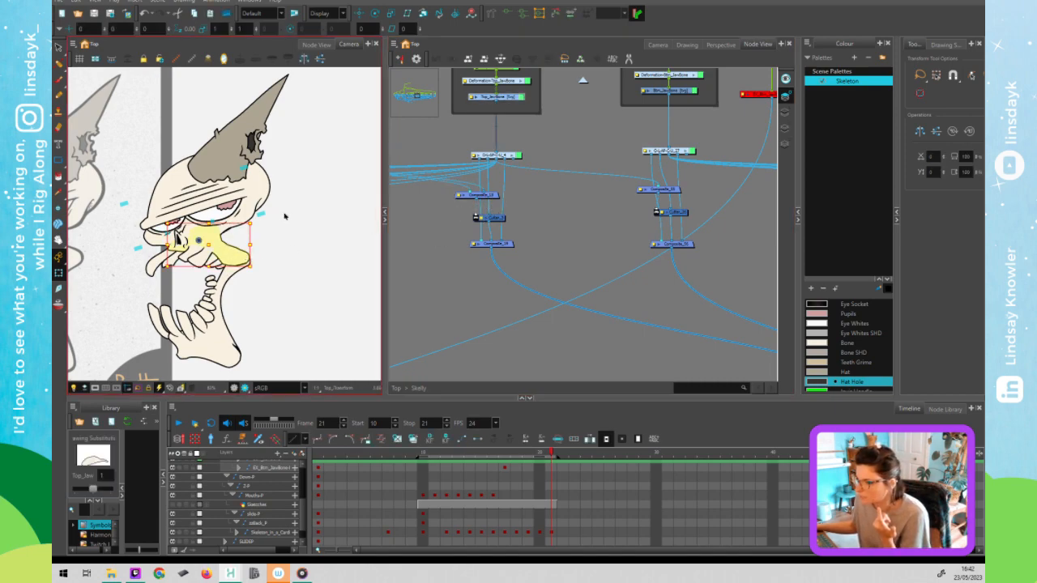
pyautogui.click(243, 217)
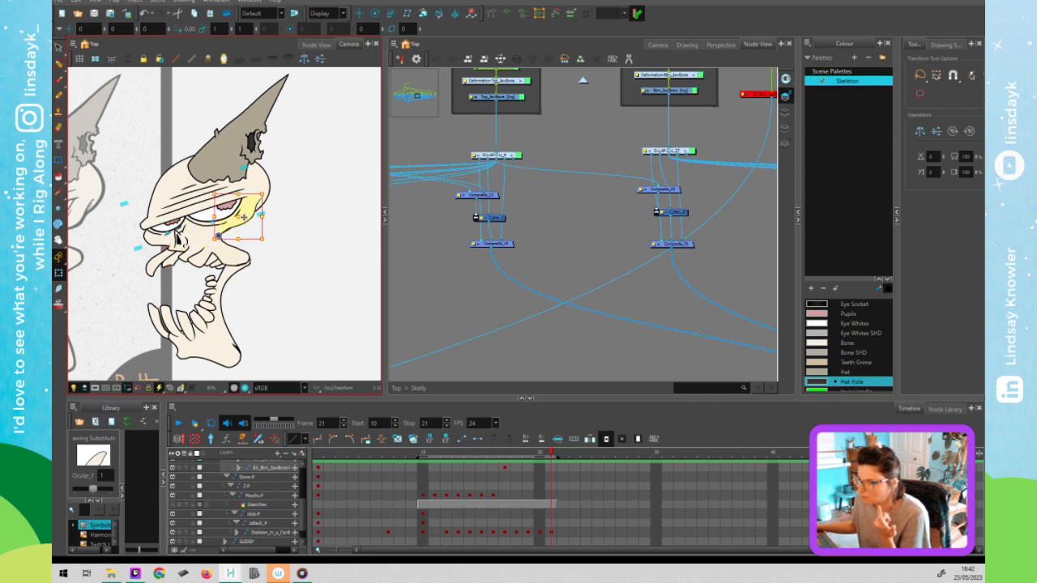
pyautogui.click(207, 238)
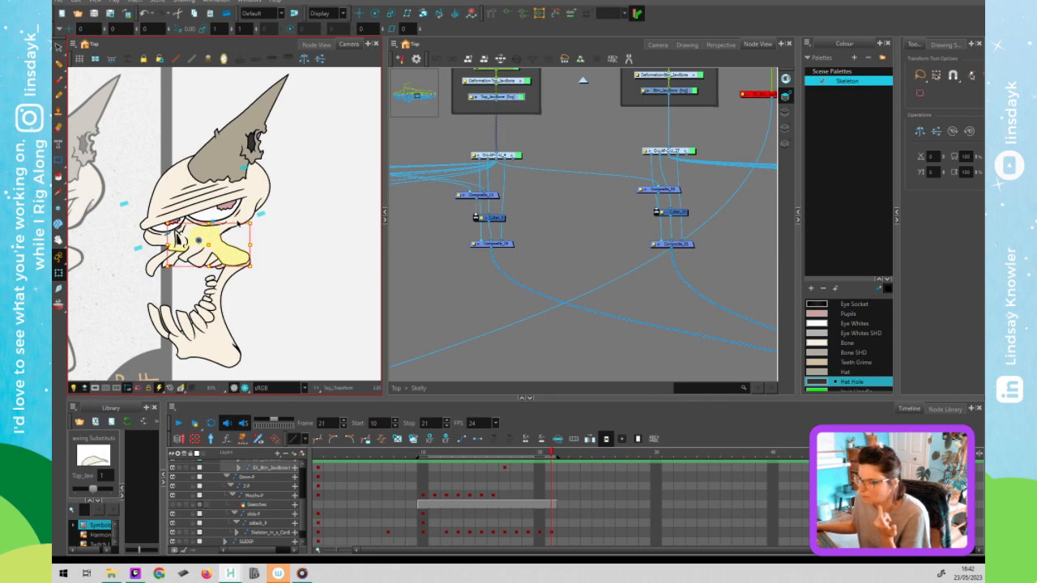
pyautogui.click(178, 236)
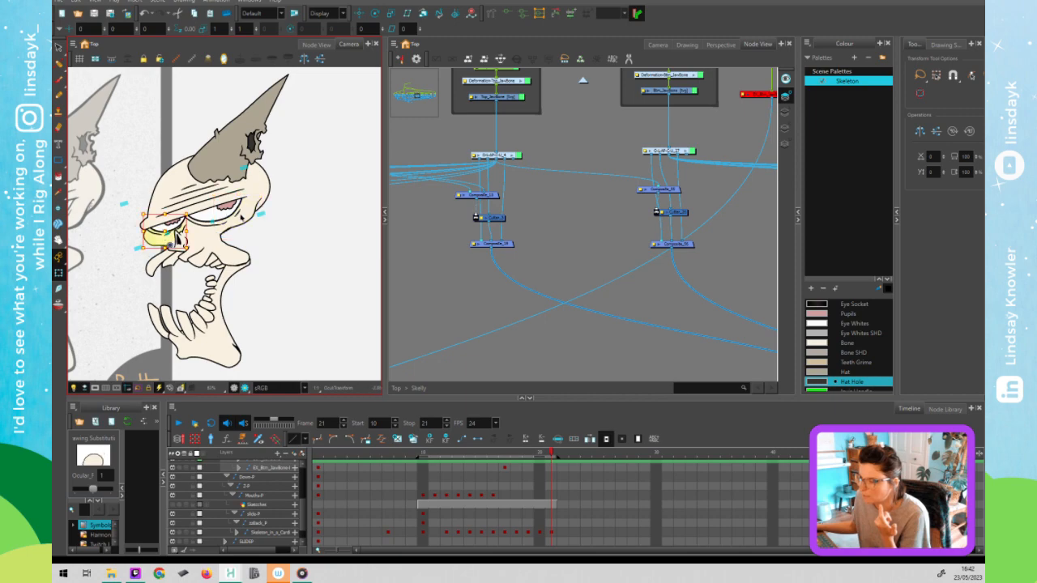
pyautogui.click(177, 236)
pyautogui.click(177, 237)
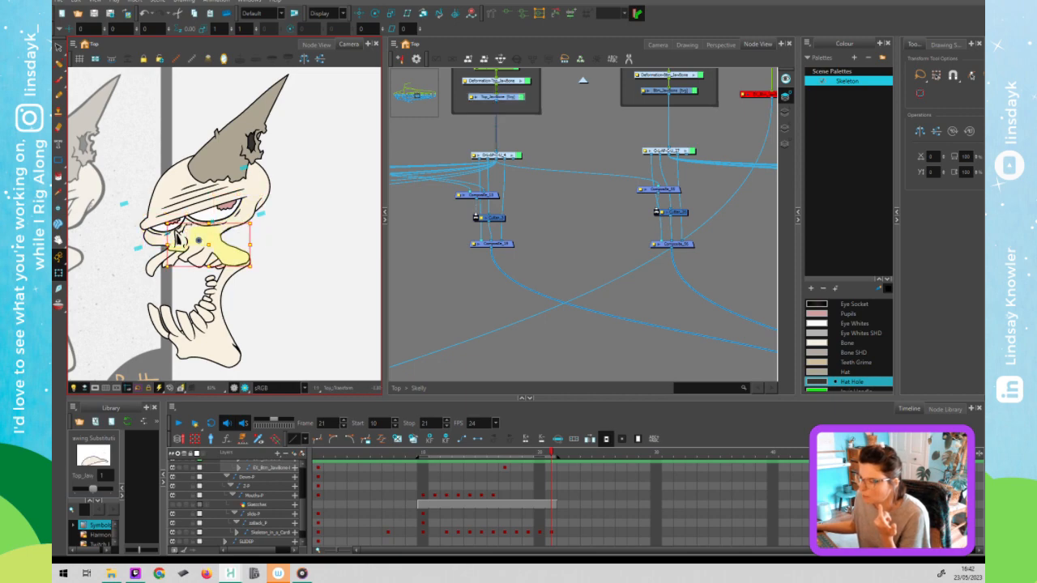
pyautogui.click(268, 189)
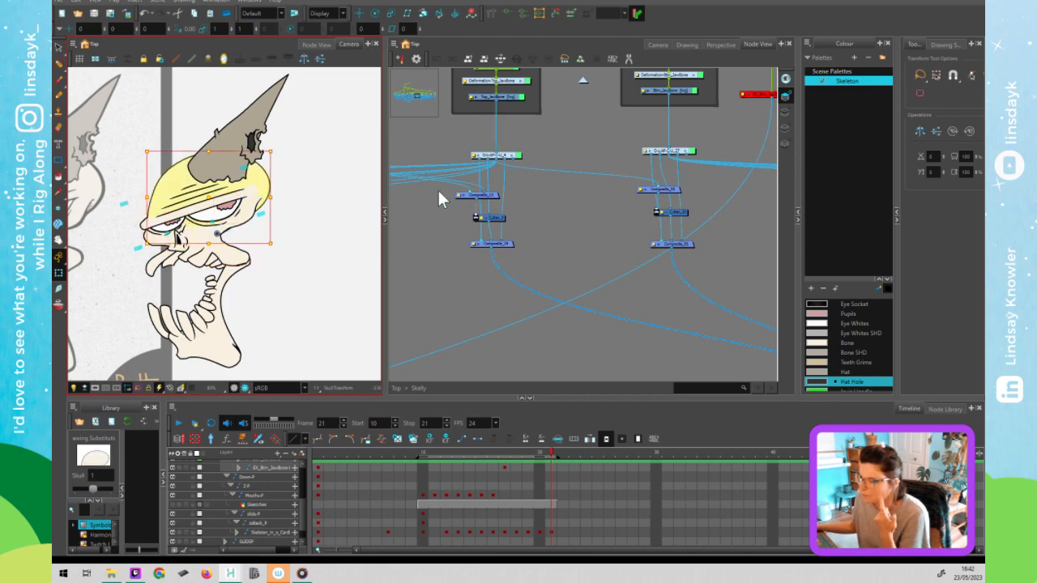
# Trace the cables entering the top jaw's cutter matte composite back to the skull and ocular nodes.
pyautogui.click(492, 200)
pyautogui.moveTo(489, 203); pyautogui.dragTo(657, 254)
pyautogui.moveTo(415, 252); pyautogui.dragTo(743, 274)
pyautogui.moveTo(454, 261); pyautogui.dragTo(686, 276)
pyautogui.moveTo(502, 272); pyautogui.dragTo(629, 282)
pyautogui.moveTo(437, 252); pyautogui.dragTo(617, 275)
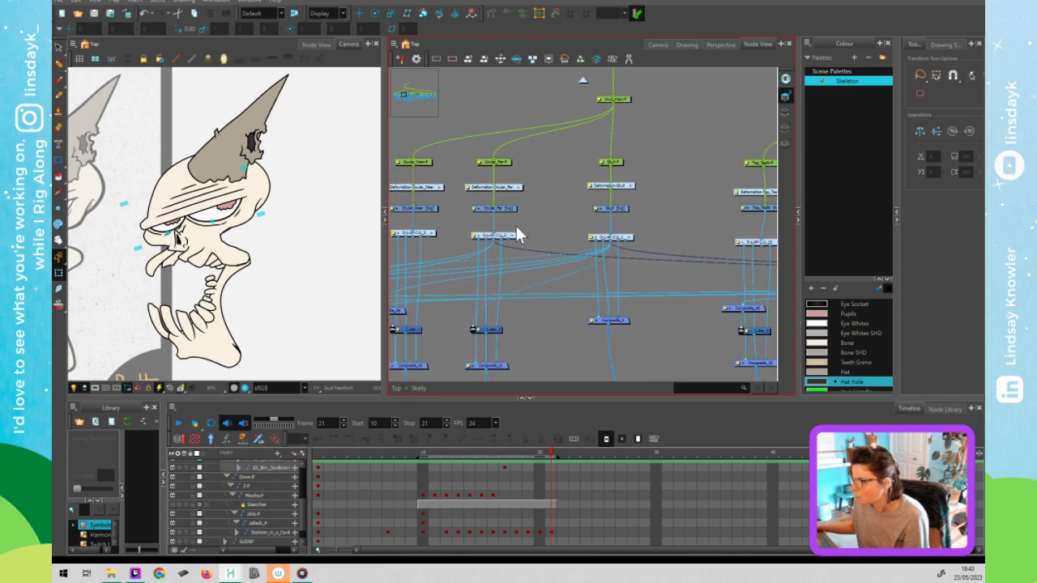
pyautogui.moveTo(630, 261); pyautogui.dragTo(510, 241)
pyautogui.moveTo(711, 261); pyautogui.dragTo(495, 239)
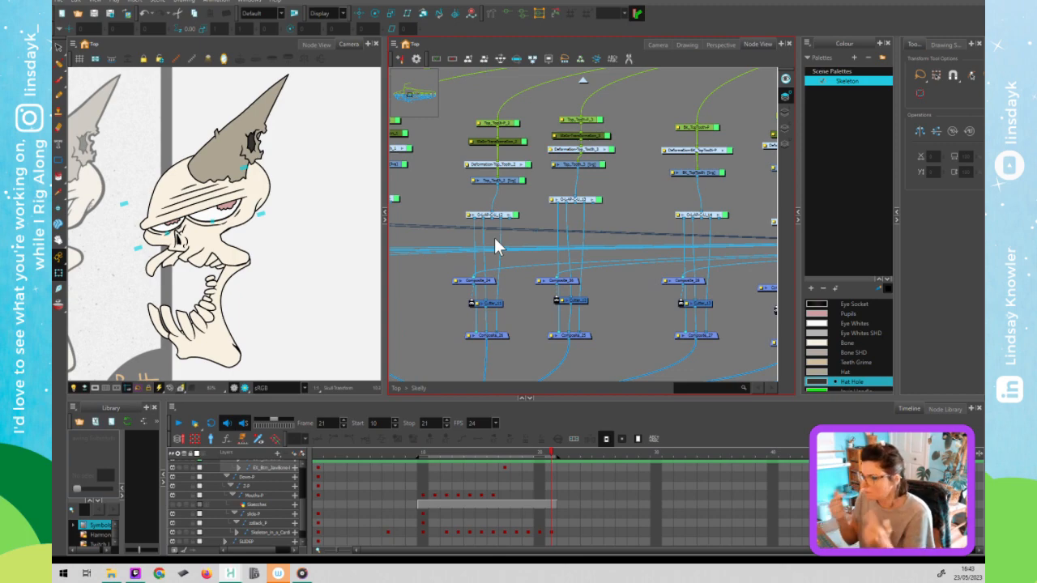
pyautogui.moveTo(649, 270); pyautogui.dragTo(456, 267)
pyautogui.moveTo(602, 262); pyautogui.dragTo(514, 268)
pyautogui.moveTo(631, 264); pyautogui.dragTo(611, 261)
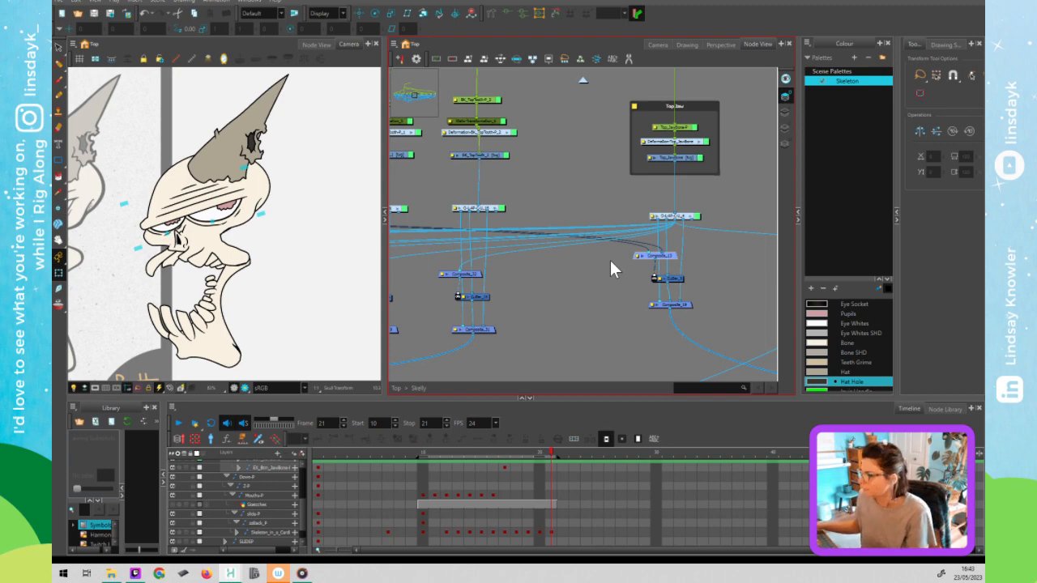
# Connect the bottom jaw's art-layer node to the composite that feeds the top jaw's cutter.
pyautogui.click(248, 256)
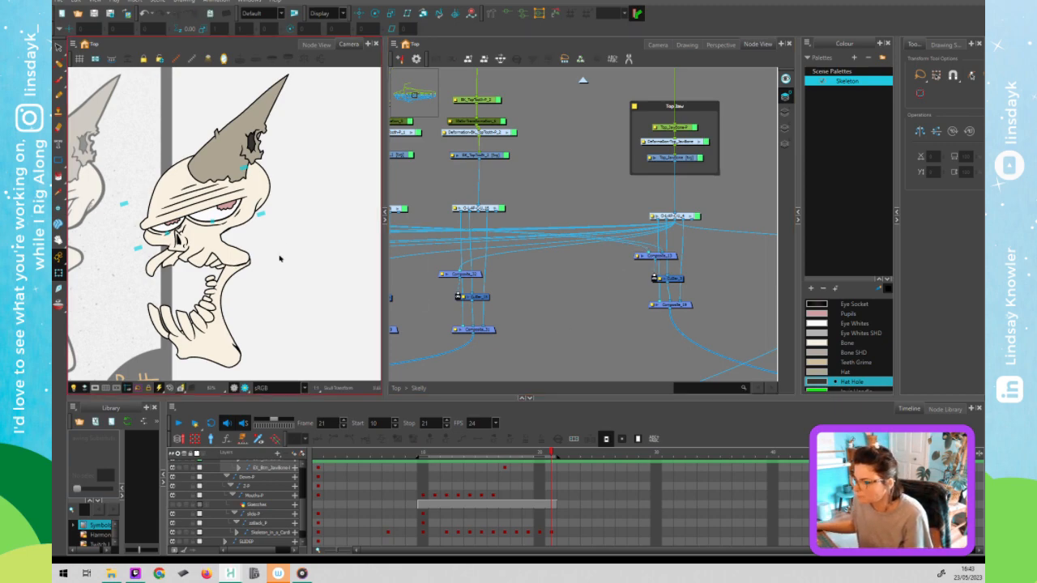
pyautogui.moveTo(685, 196); pyautogui.dragTo(511, 172)
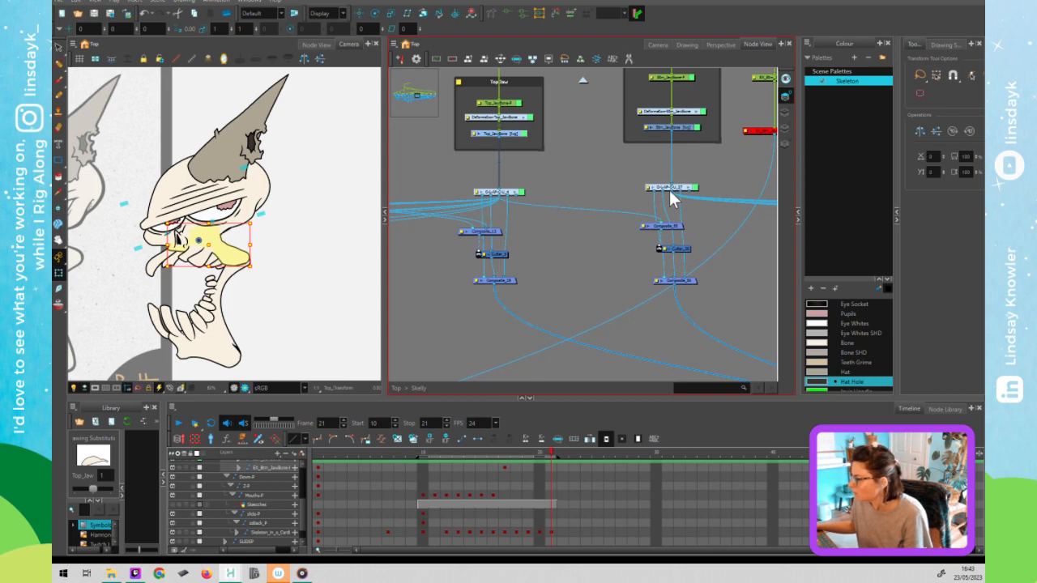
pyautogui.moveTo(670, 194)
pyautogui.mouseDown()
pyautogui.moveTo(673, 203)
pyautogui.moveTo(490, 220)
pyautogui.moveTo(492, 232)
pyautogui.mouseUp()
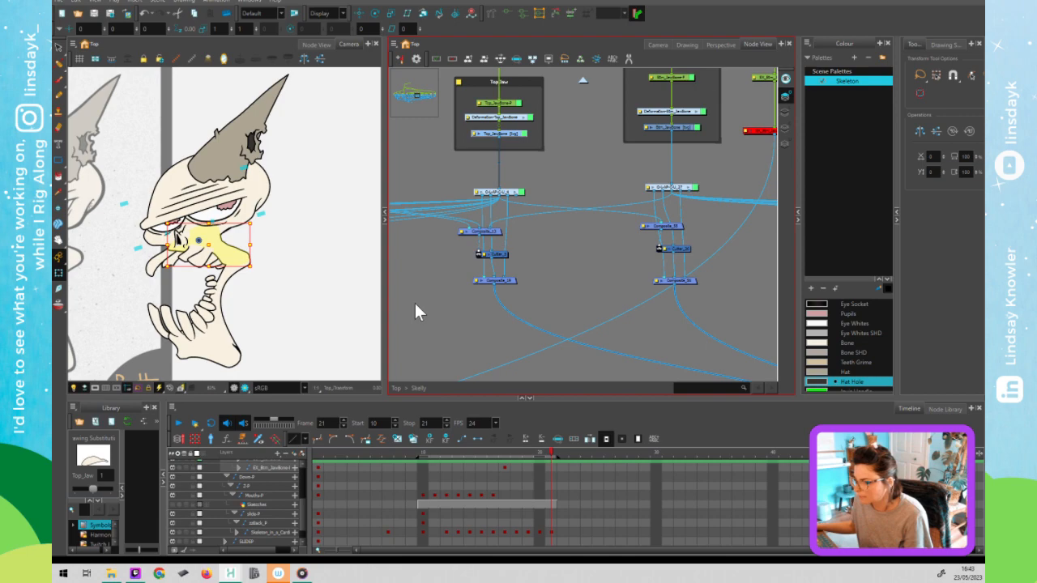
# Select the top jaw and compare its undeformed drawing with the rendered pose, showing its deformation controls.
pyautogui.click(272, 304)
pyautogui.click(233, 267)
pyautogui.click(231, 255)
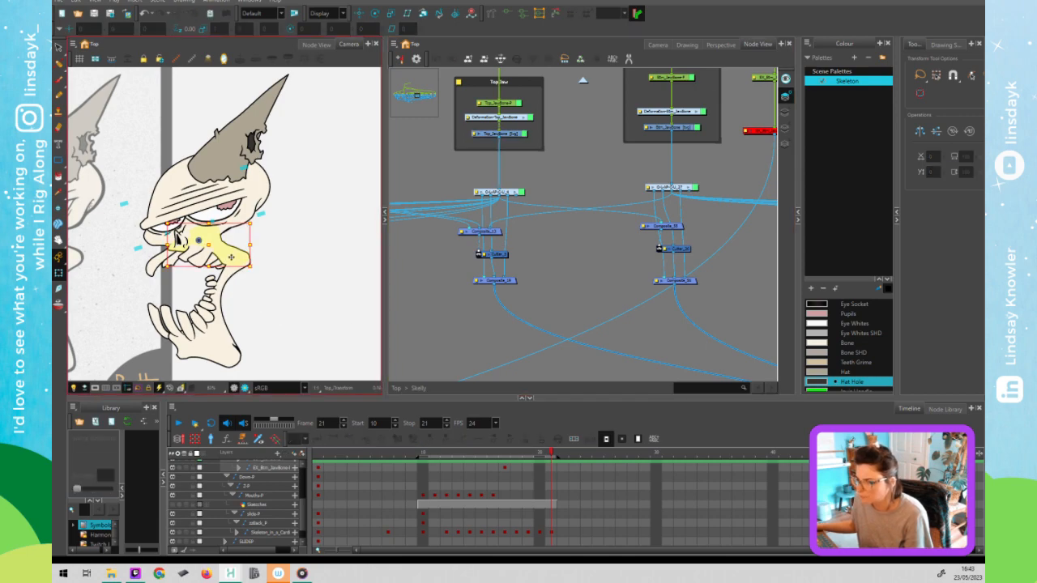
pyautogui.hotkey('alt', 's')
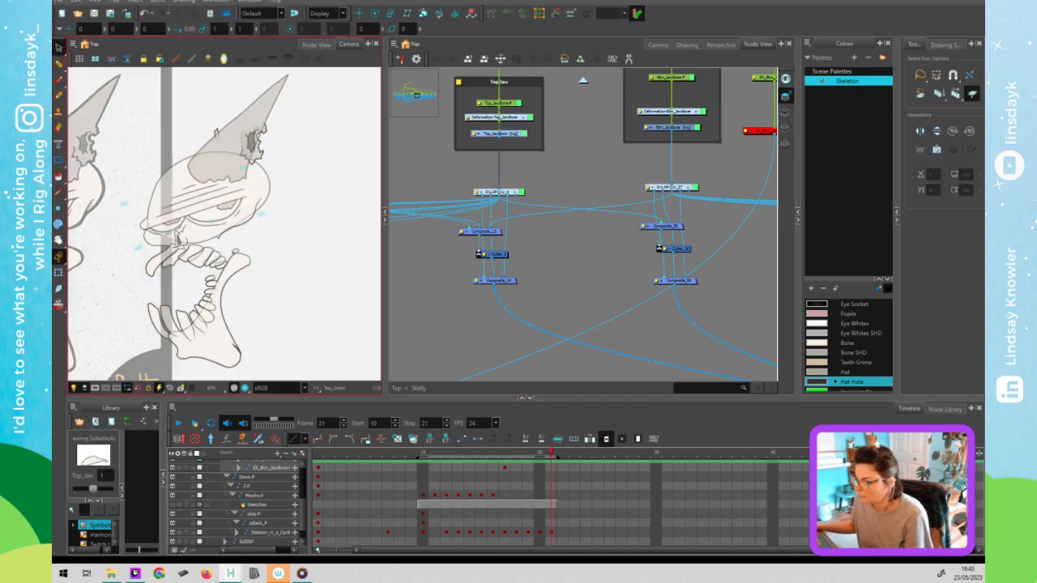
pyautogui.hotkey('shift', 't')
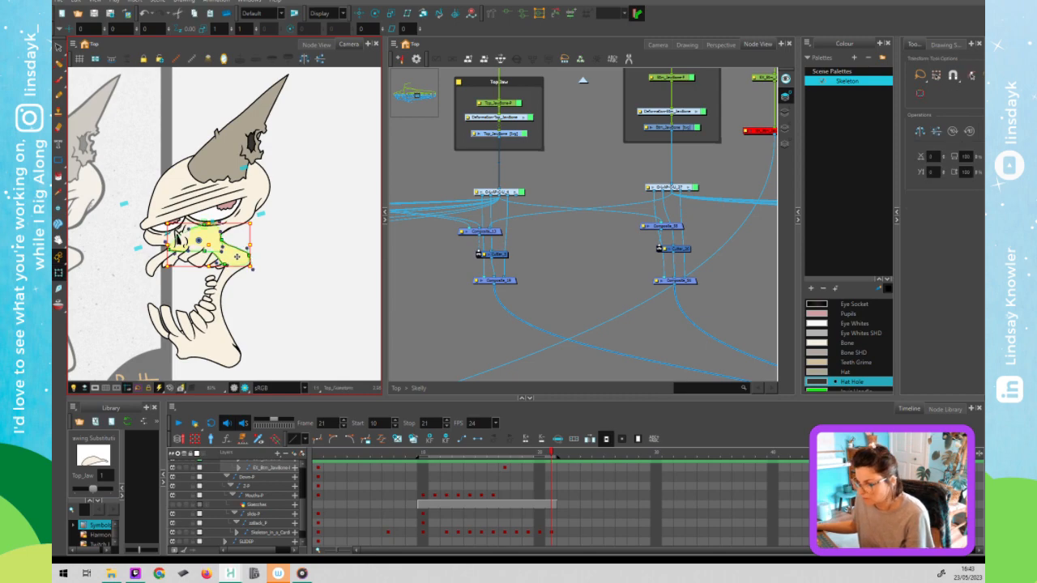
pyautogui.hotkey('alt', 's')
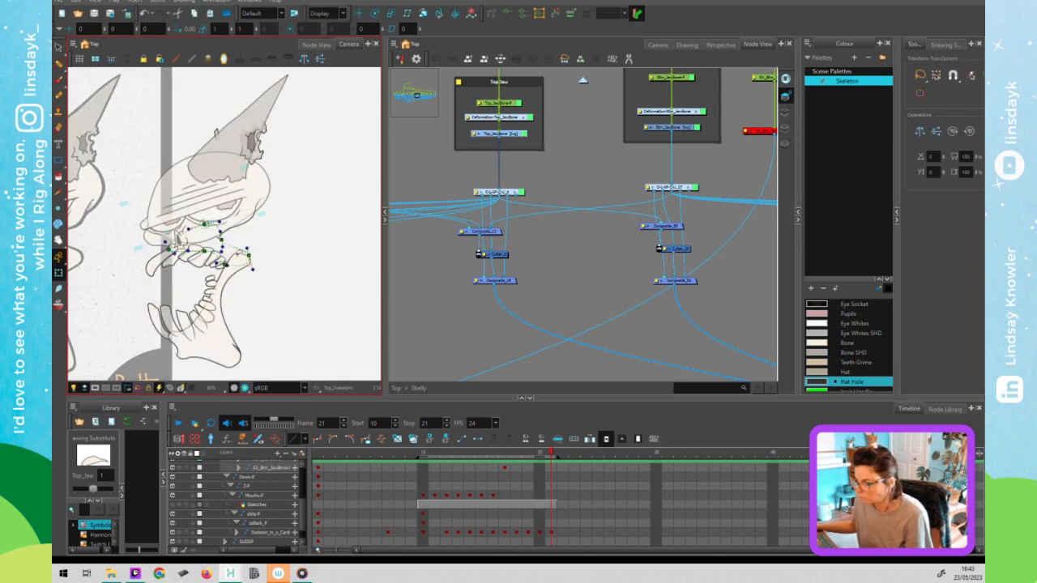
pyautogui.hotkey('alt', 's')
# Compare the top jaw's line-art and overlay-art layers with its deformation controls shown, finishing on overlay art.
pyautogui.click(787, 106)
pyautogui.click(289, 229)
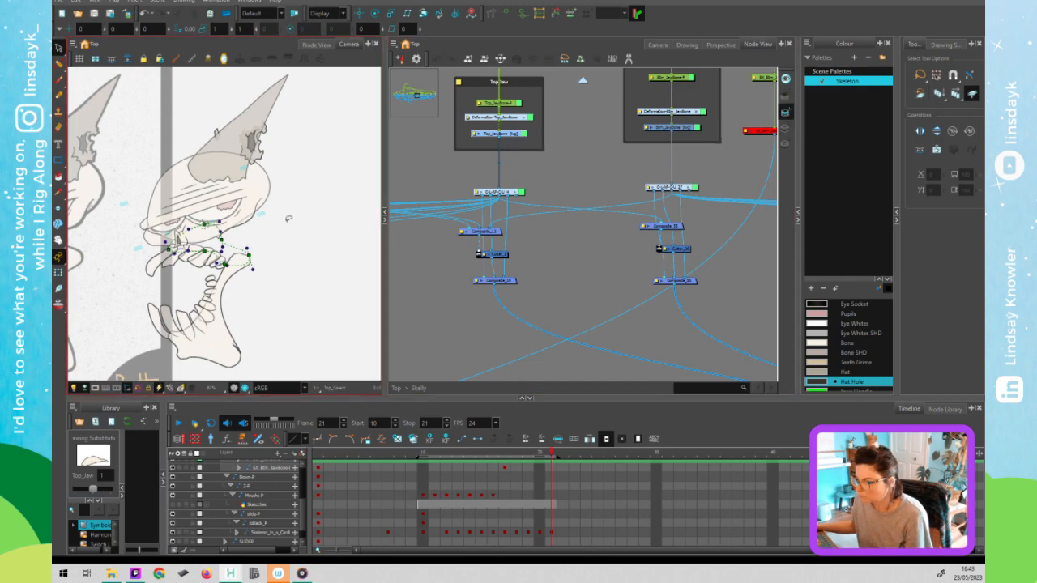
pyautogui.hotkey('shift', 't')
pyautogui.hotkey('alt', '/')
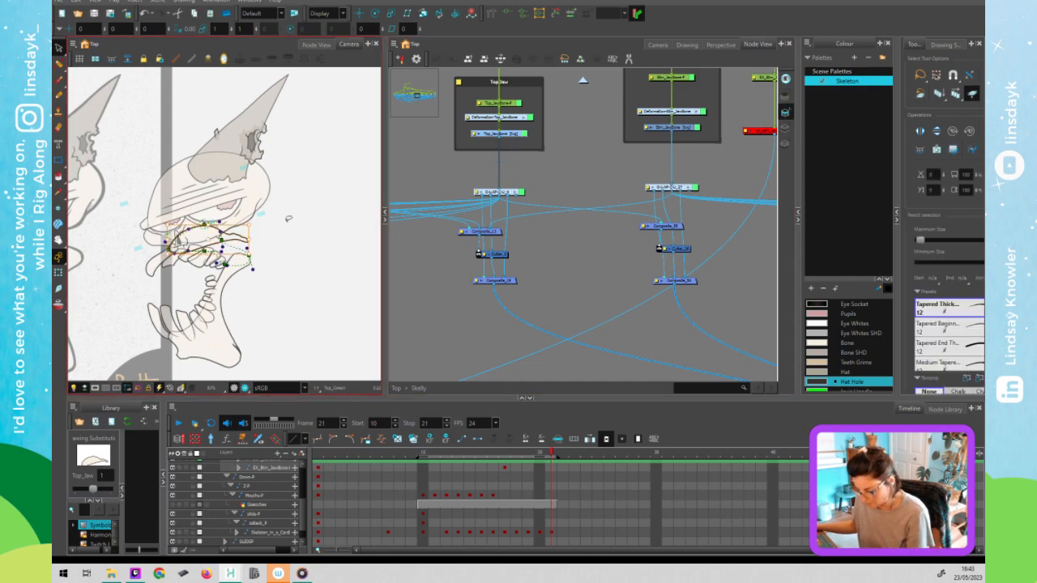
pyautogui.click(792, 101)
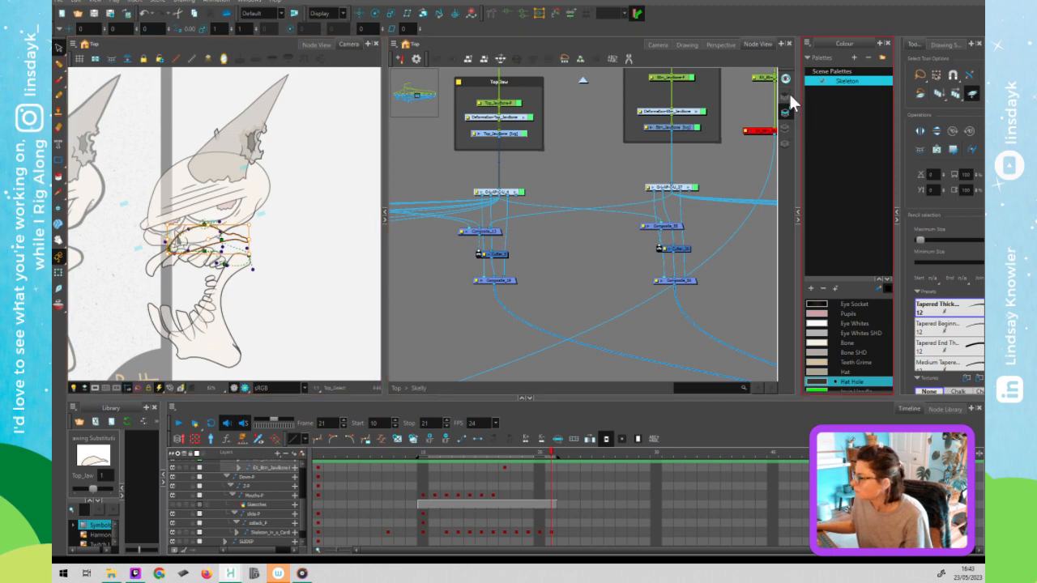
pyautogui.click(329, 237)
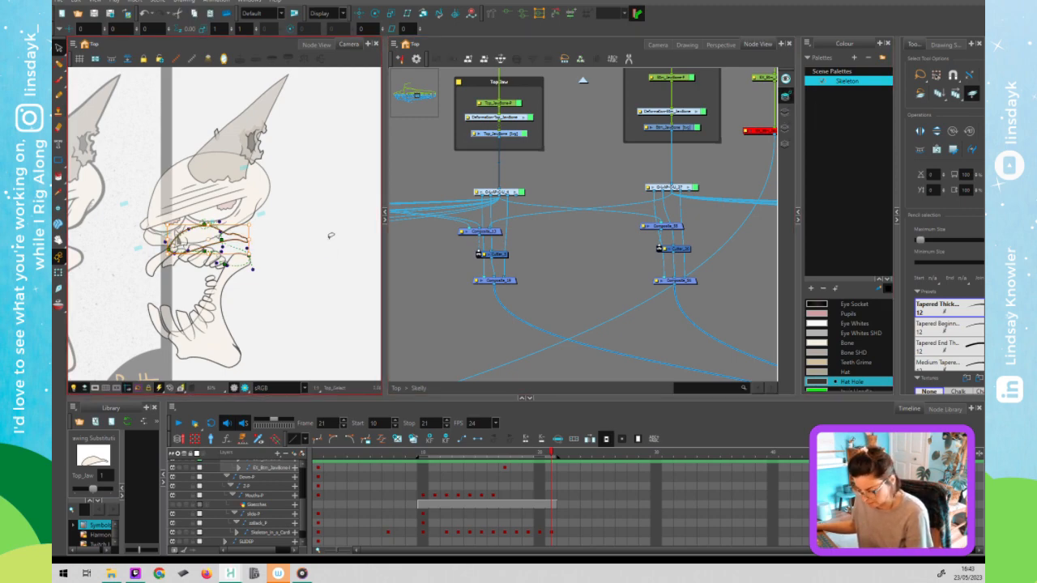
pyautogui.hotkey('shift', 't')
pyautogui.click(321, 267)
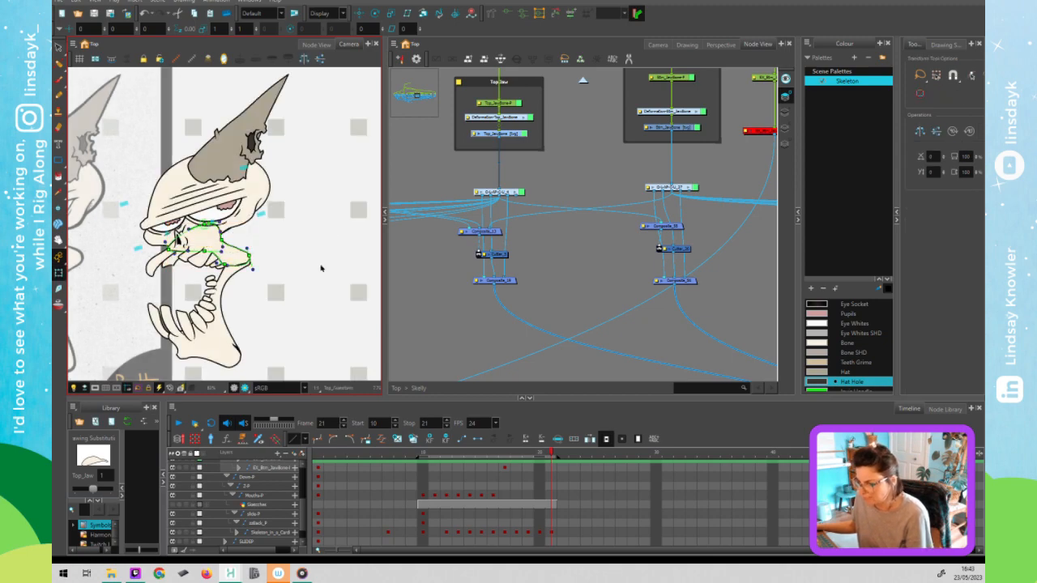
# Hide the deformation controls and reselect the top jaw on the character.
pyautogui.scroll(3, 252, 288)
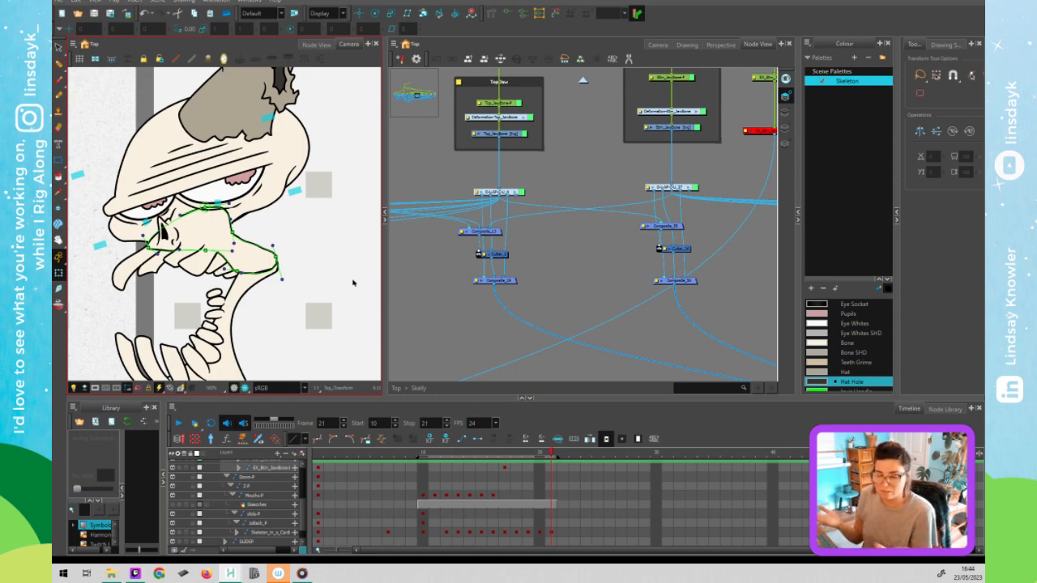
pyautogui.hotkey('shift', 'c')
pyautogui.click(223, 247)
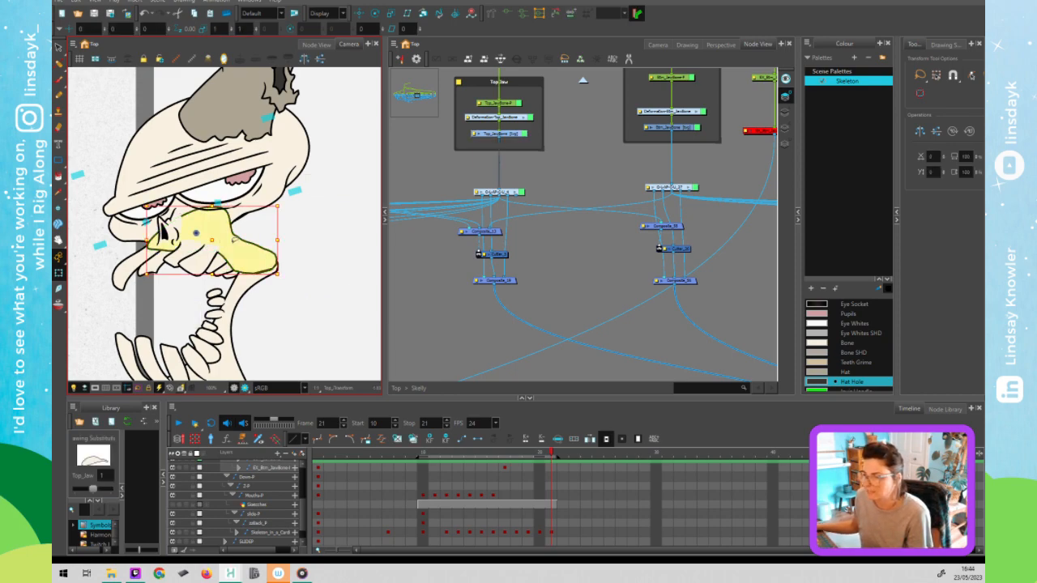
# Inspect the top jaw's undeformed overlay outline with overlay art as the current layer, and return to the rendered pose.
pyautogui.hotkey('alt', 's')
pyautogui.click(789, 87)
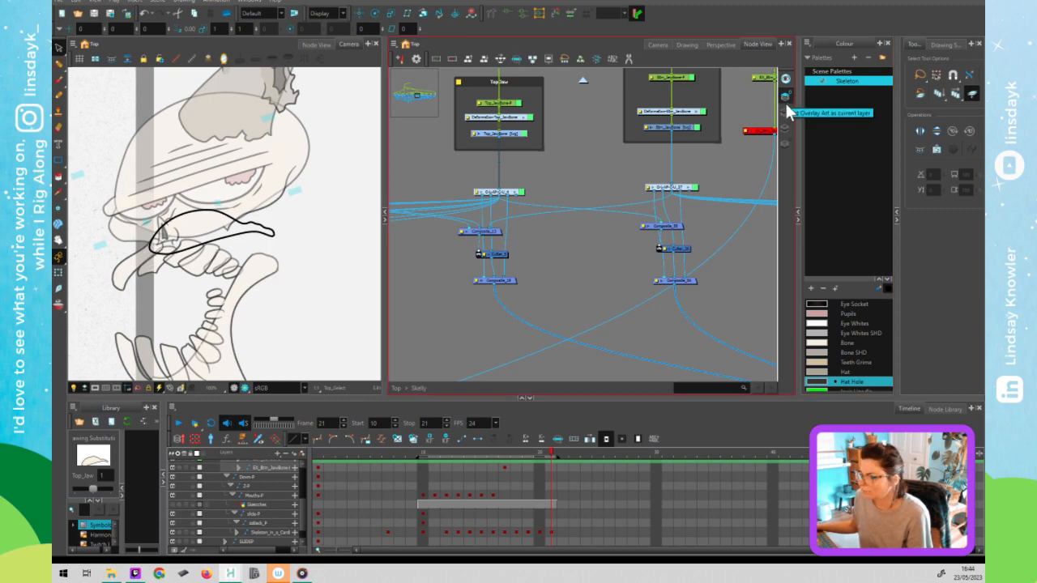
pyautogui.click(786, 97)
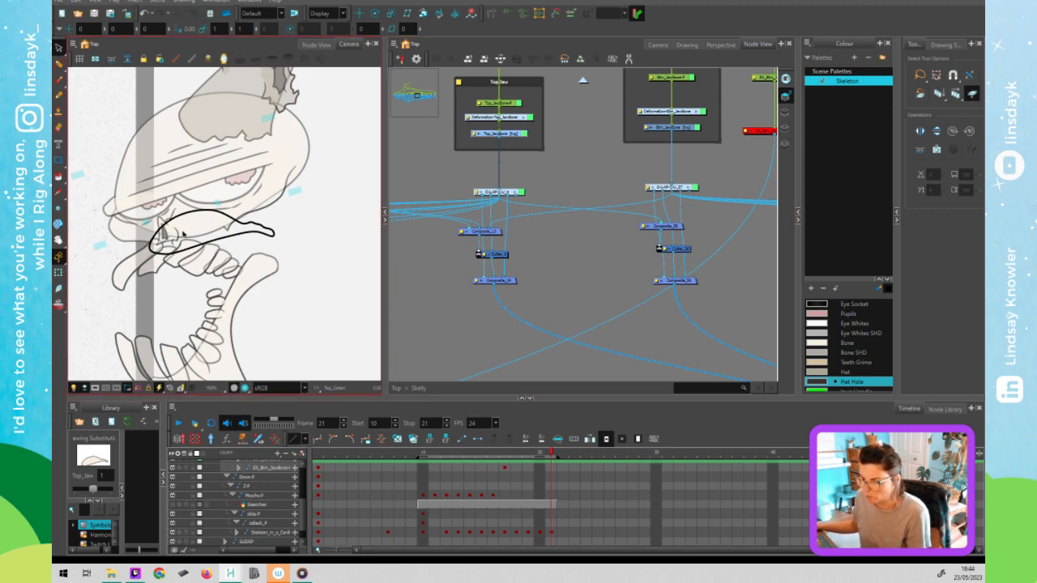
pyautogui.hotkey('alt', 'q')
pyautogui.hotkey('shift', 't')
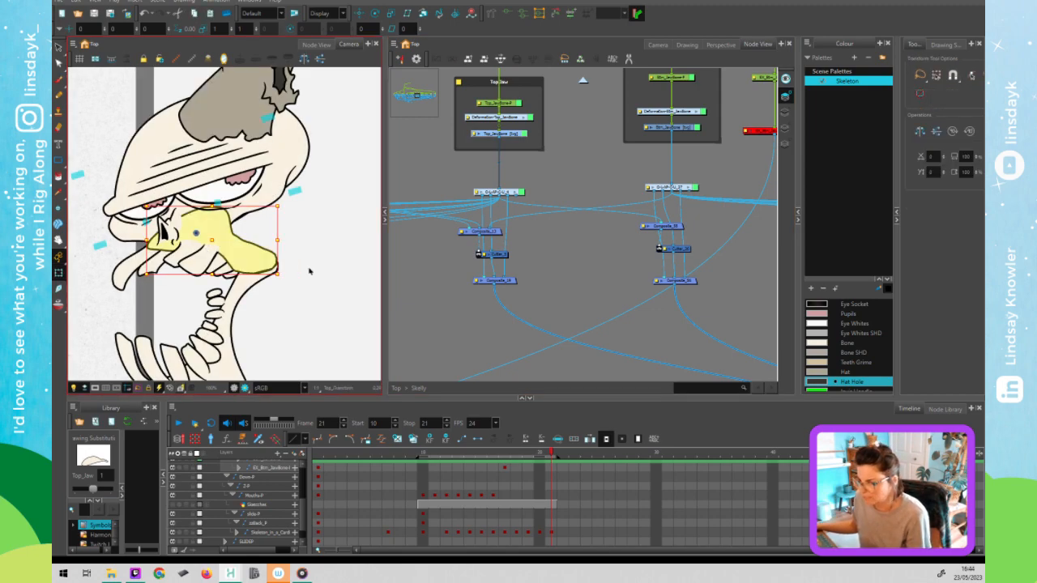
# Try to open the upper jaw bone's outline by deleting its contour points at the rear hinge end.
pyautogui.press('Escape')
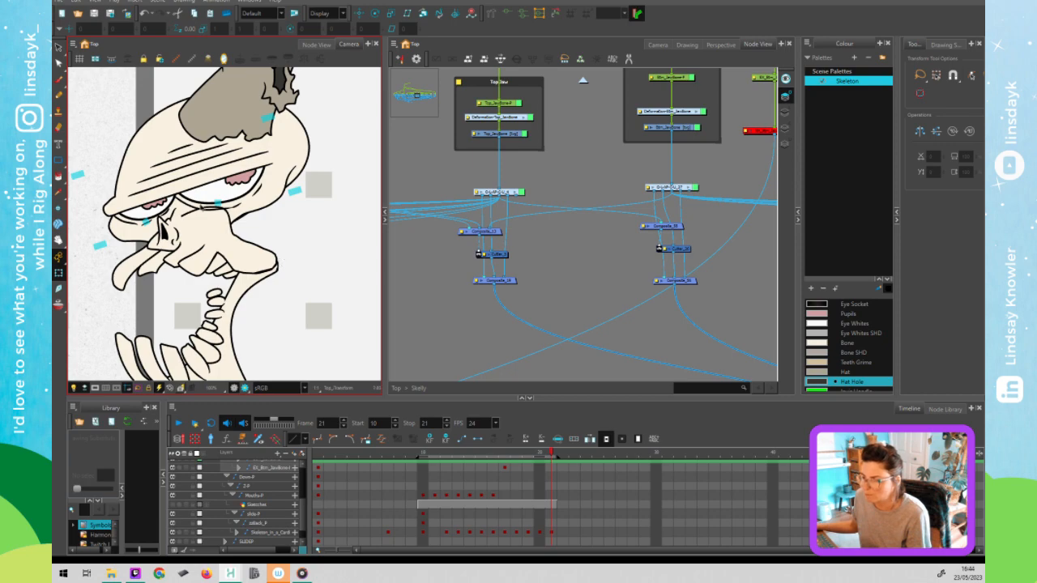
pyautogui.click(158, 234)
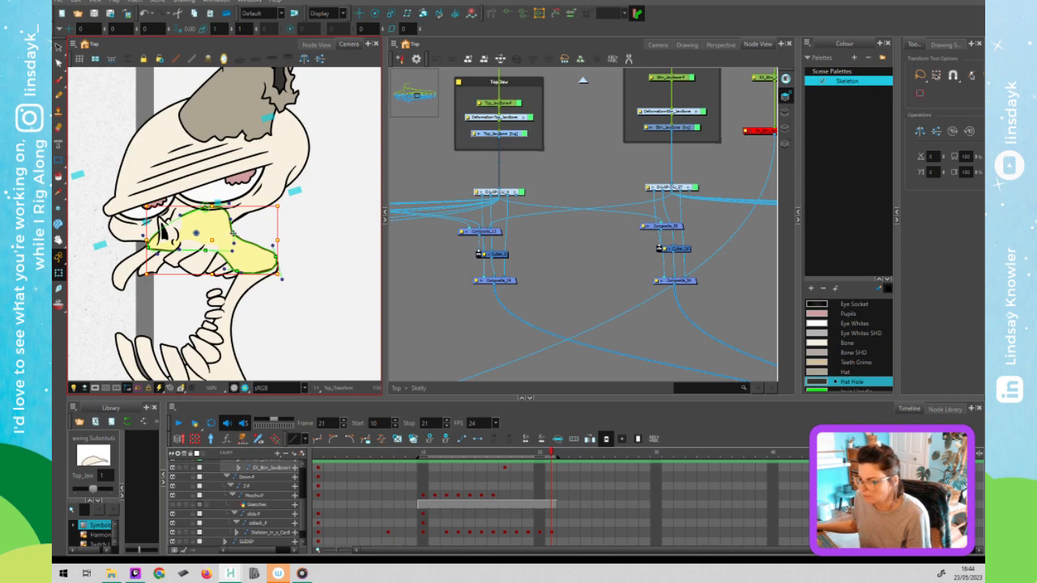
pyautogui.click(310, 275)
pyautogui.hotkey('alt', 's')
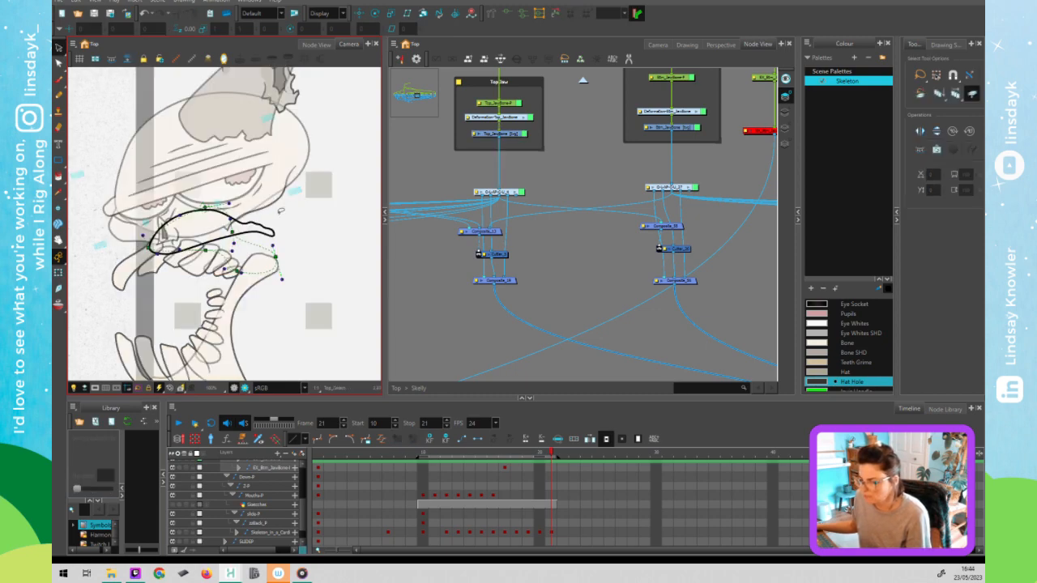
pyautogui.hotkey('shift', 't')
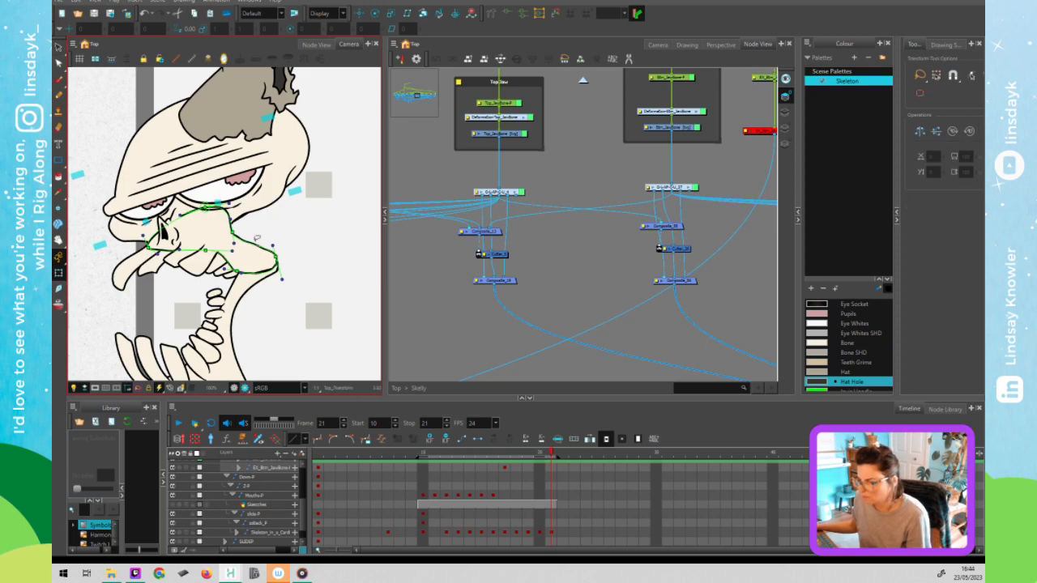
pyautogui.hotkey('alt', 's')
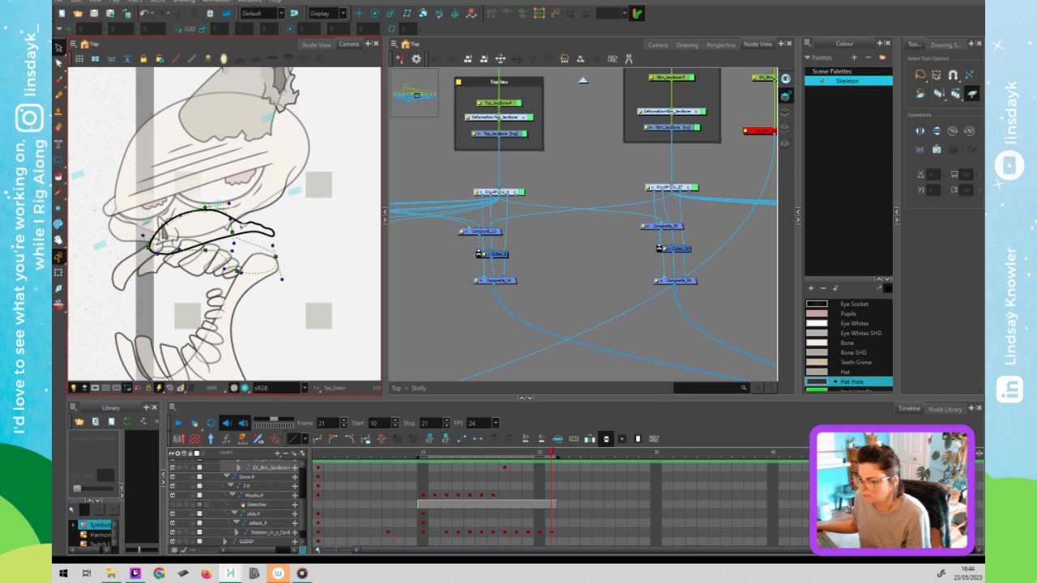
pyautogui.hotkey('alt', 'q')
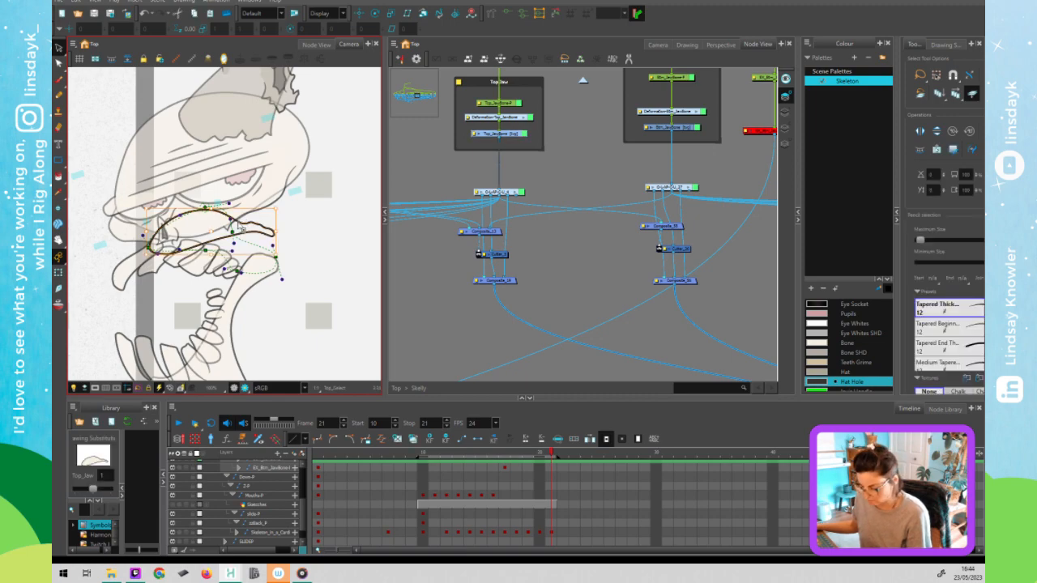
pyautogui.press('Delete')
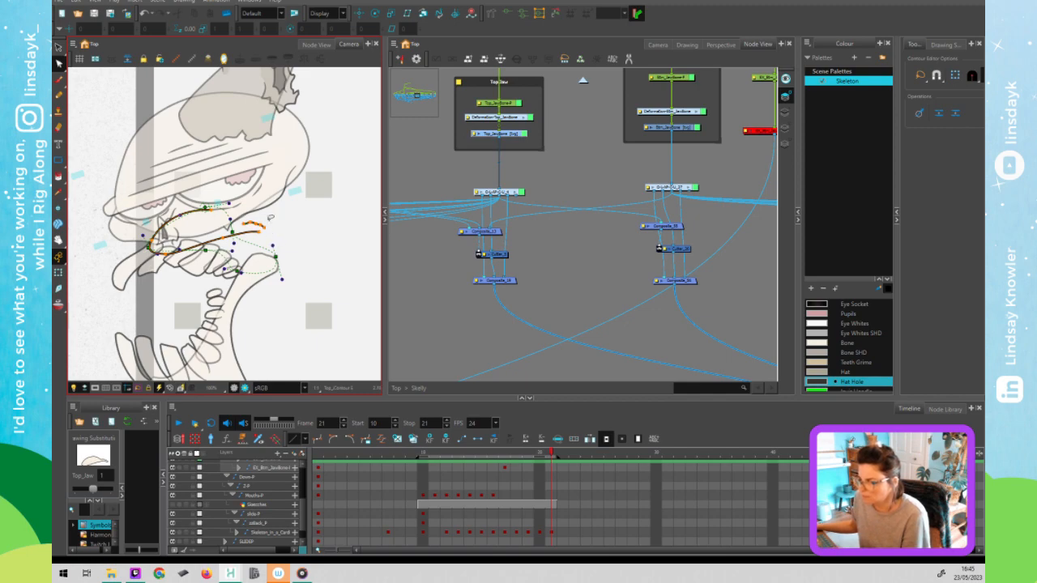
pyautogui.click(263, 226)
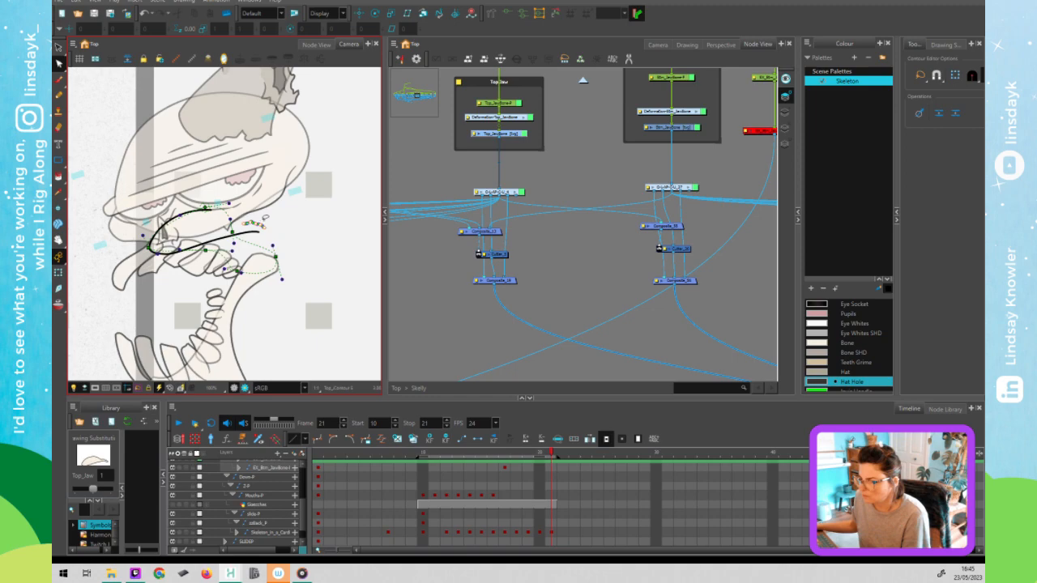
pyautogui.hotkey('shift', 't')
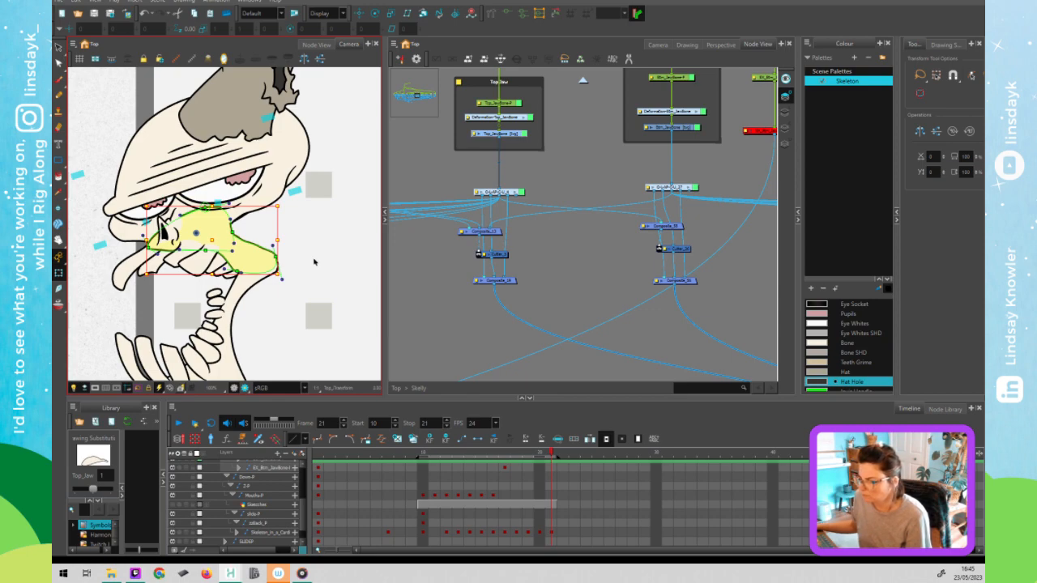
pyautogui.click(441, 308)
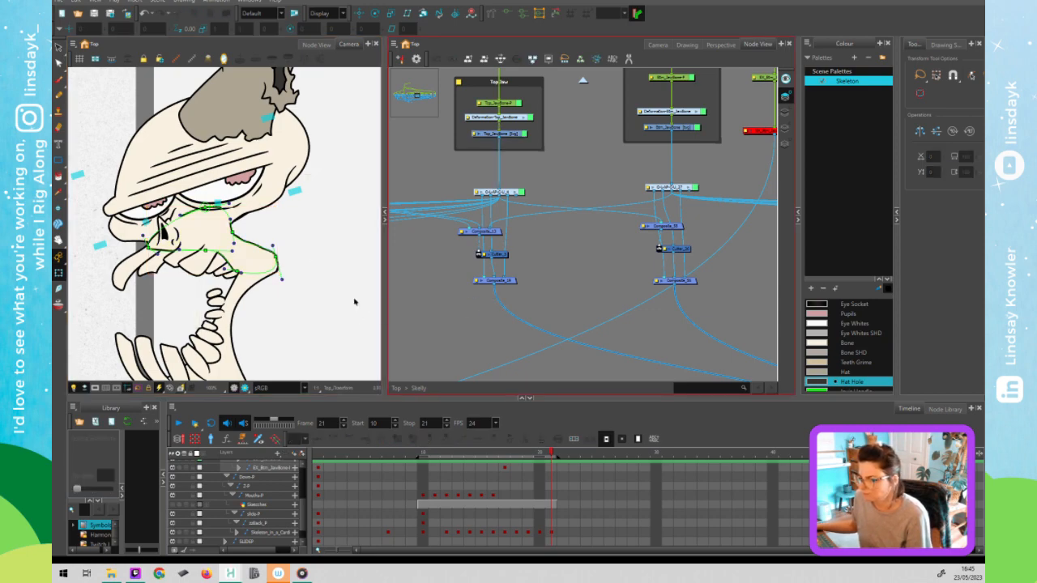
pyautogui.click(327, 294)
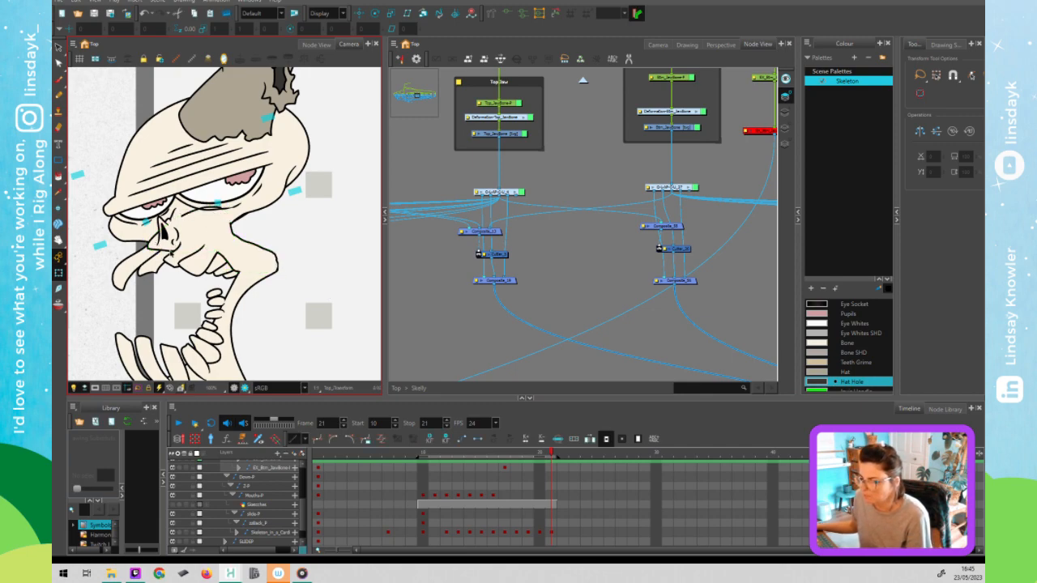
# Try to cut the upper jaw outline back to its lower line by deleting the contour points of the front curve.
pyautogui.click(245, 246)
pyautogui.hotkey('alt', 's')
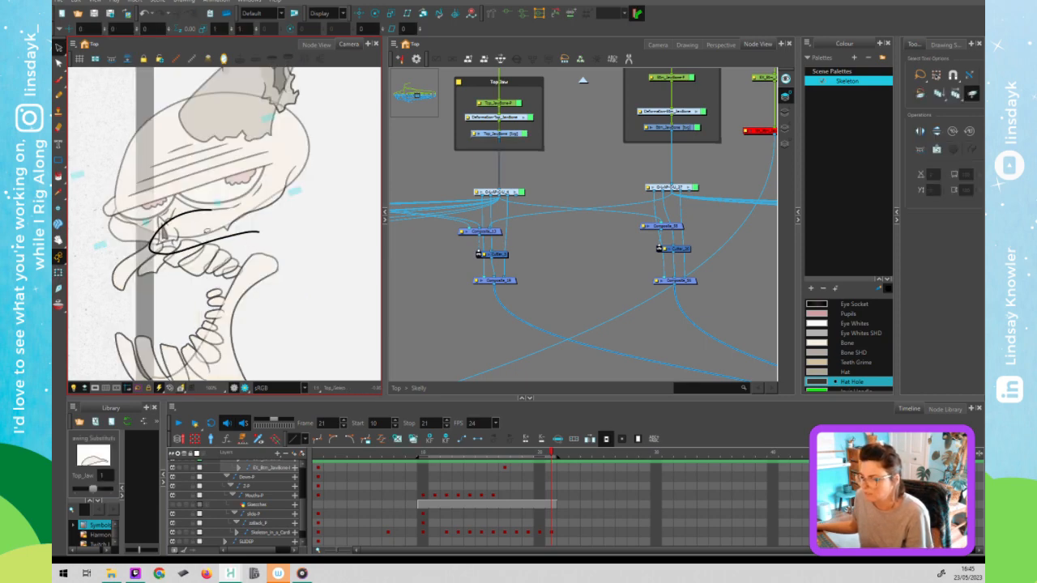
pyautogui.hotkey('alt', 'q')
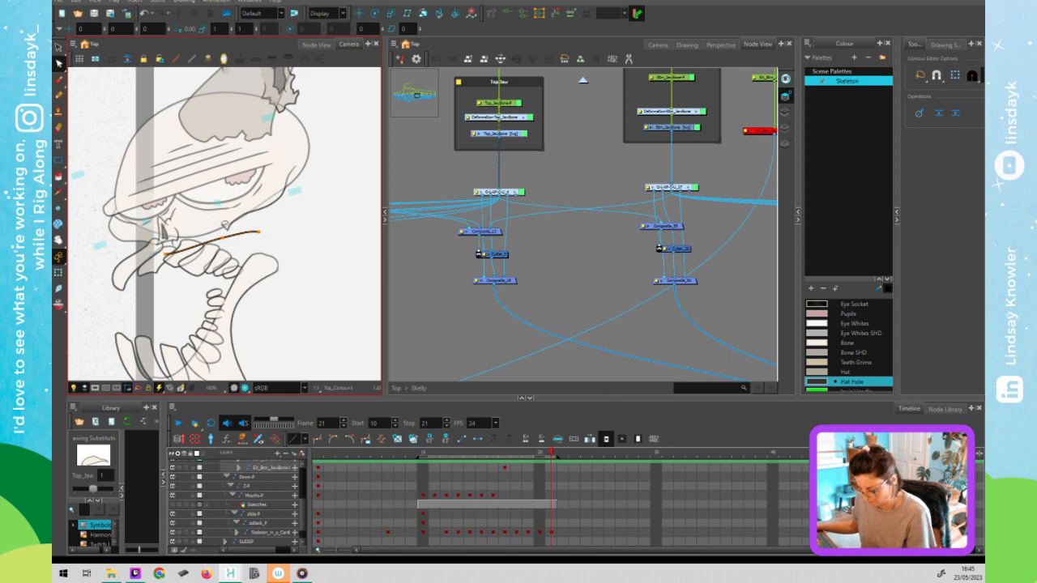
pyautogui.hotkey('shift', 't')
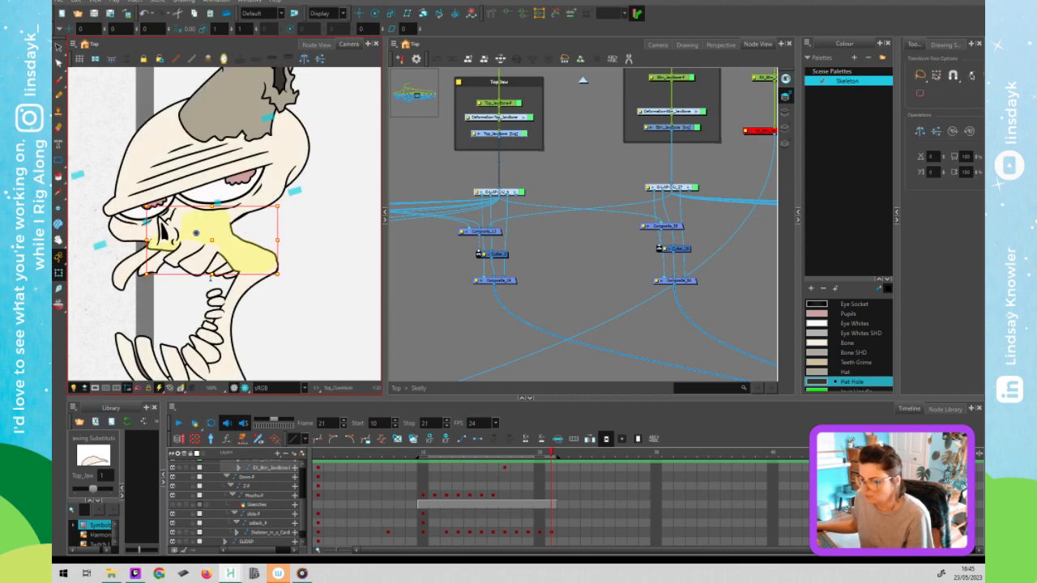
pyautogui.hotkey('alt', 's')
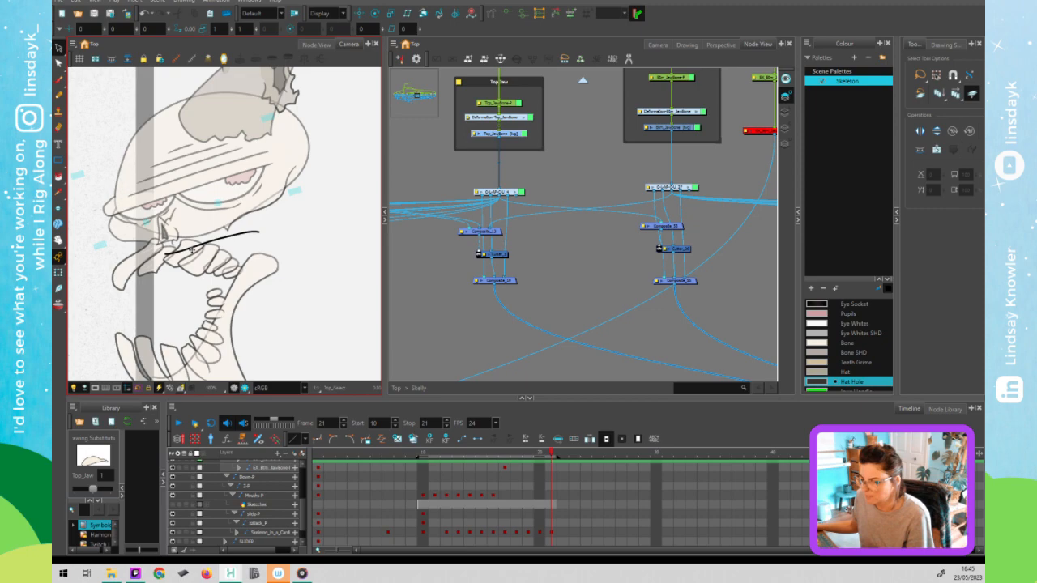
pyautogui.hotkey('alt', 'q')
pyautogui.click(258, 233)
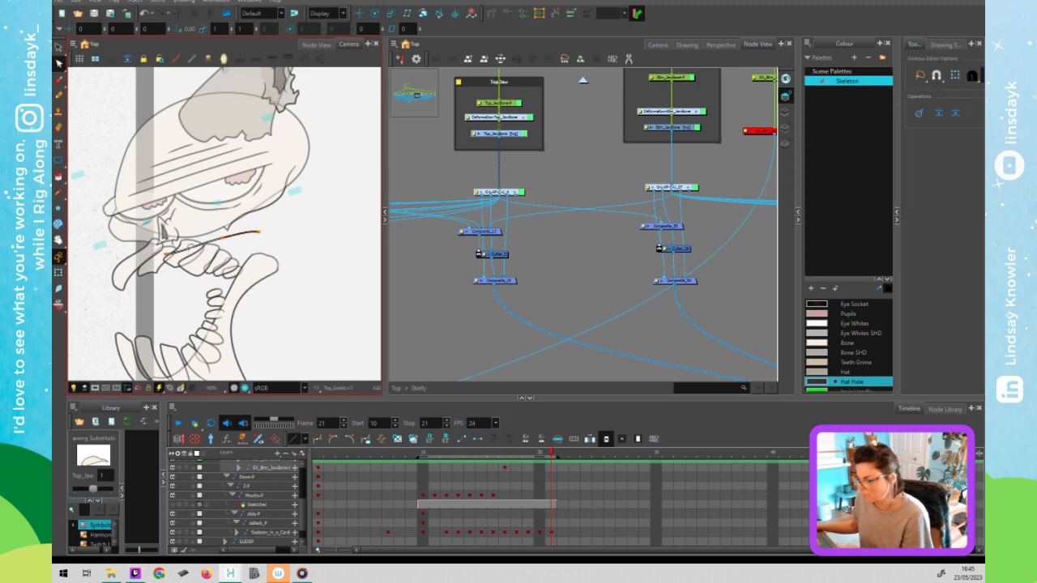
pyautogui.hotkey('shift', 't')
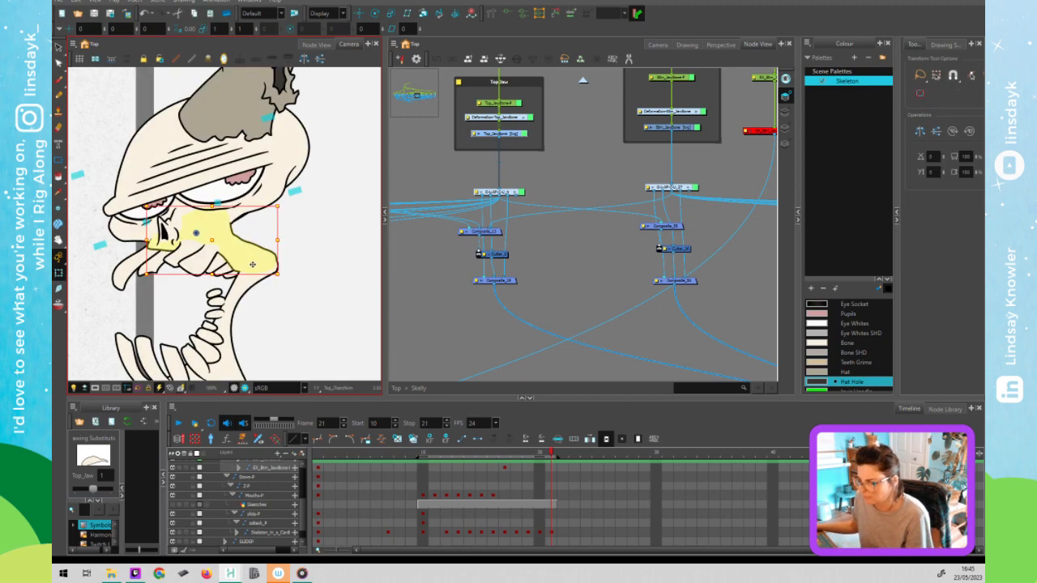
# Move the jaw deformer's lower rear control point up and forward so the jaw's underside sits against the back teeth.
pyautogui.click(254, 259)
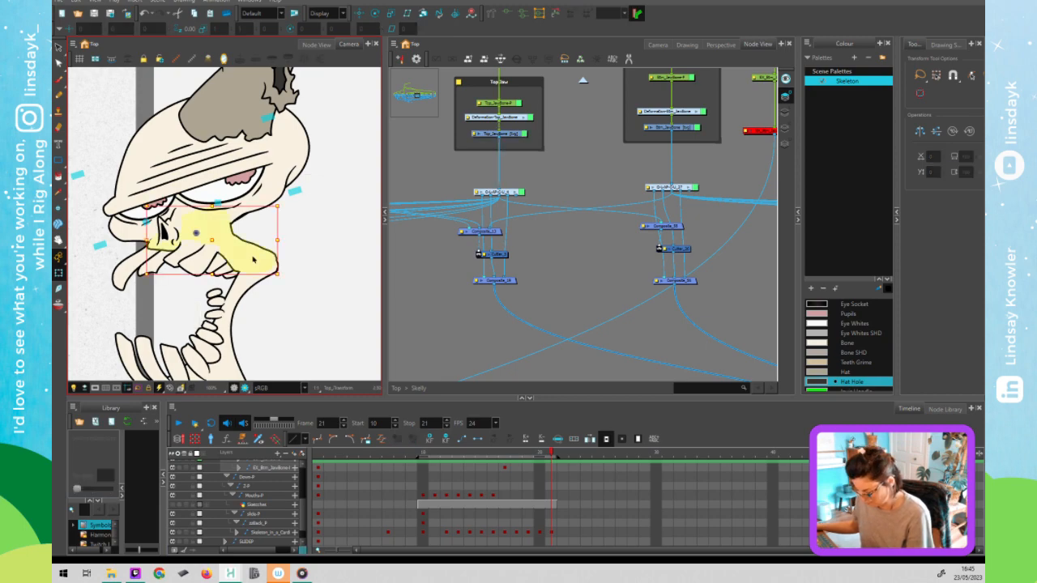
pyautogui.click(256, 313)
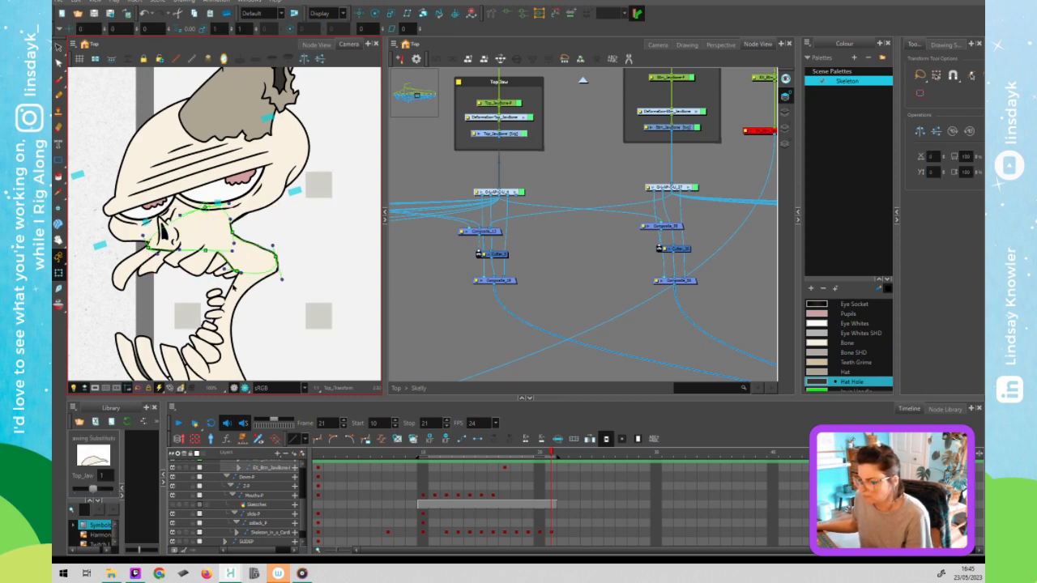
pyautogui.click(239, 274)
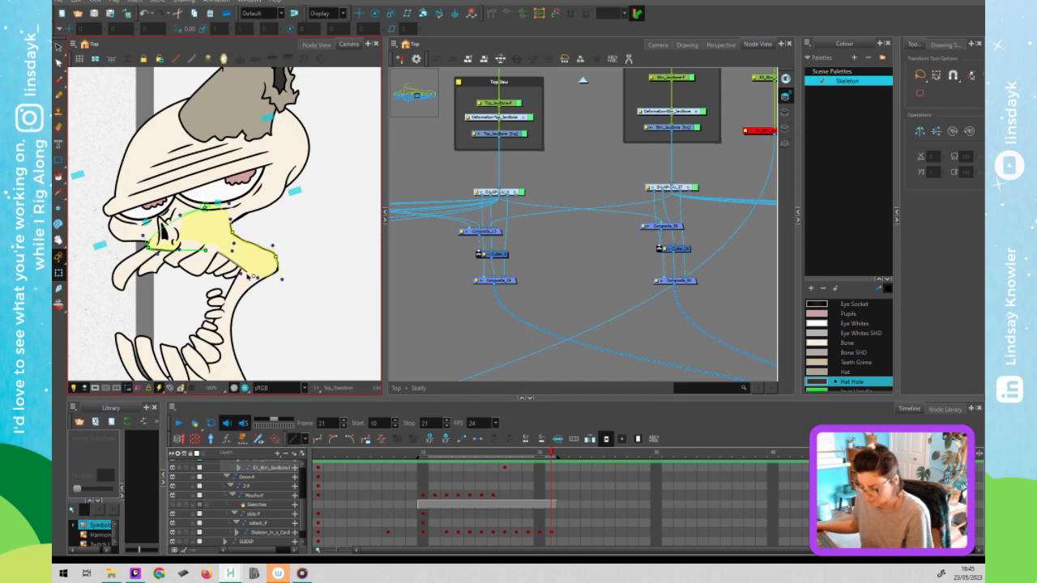
pyautogui.scroll(4, 252, 278)
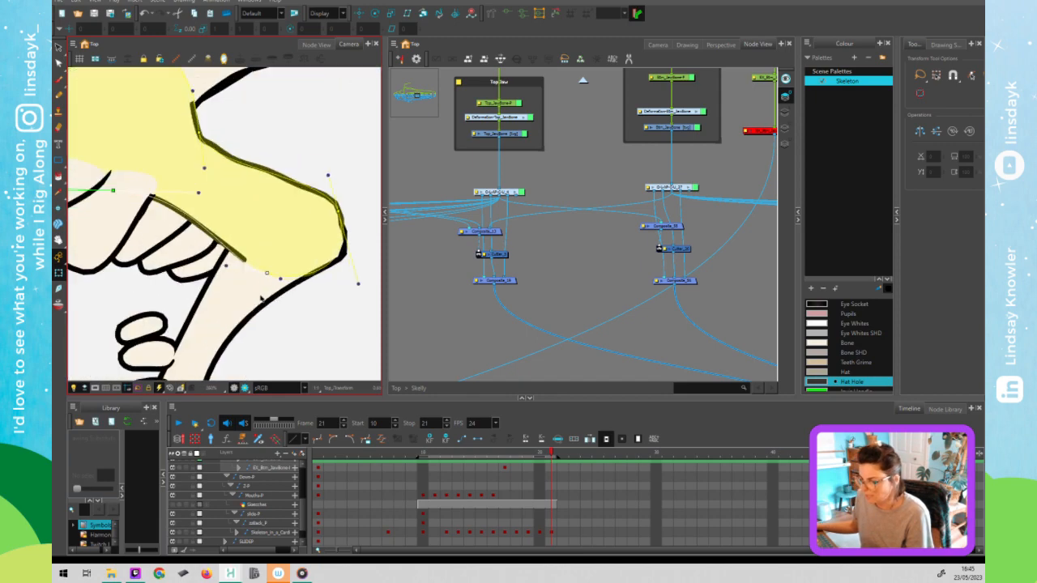
pyautogui.scroll(1, 261, 298)
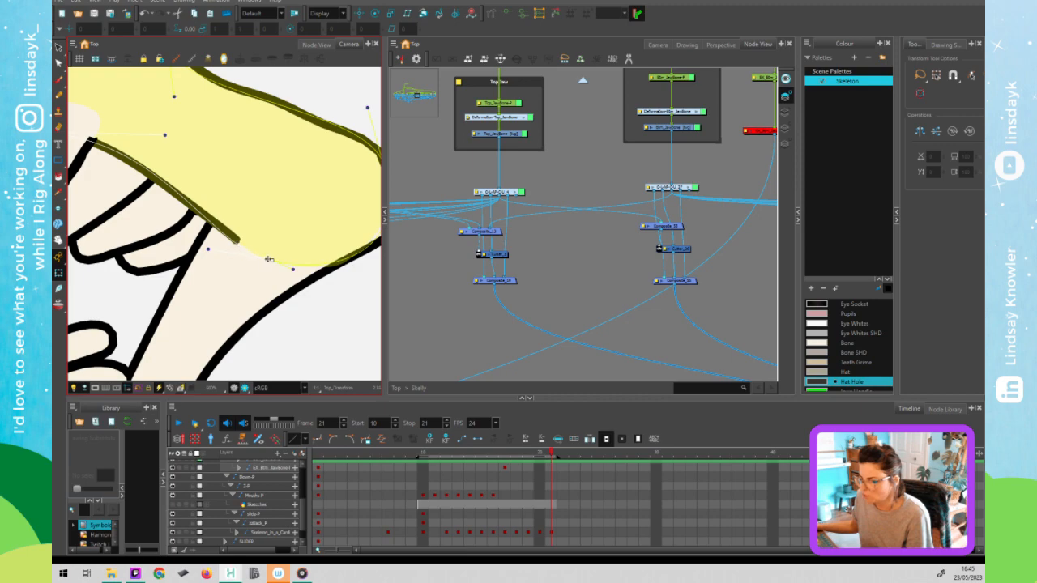
pyautogui.moveTo(270, 256)
pyautogui.mouseDown()
pyautogui.moveTo(255, 235)
pyautogui.moveTo(256, 253)
pyautogui.mouseUp()
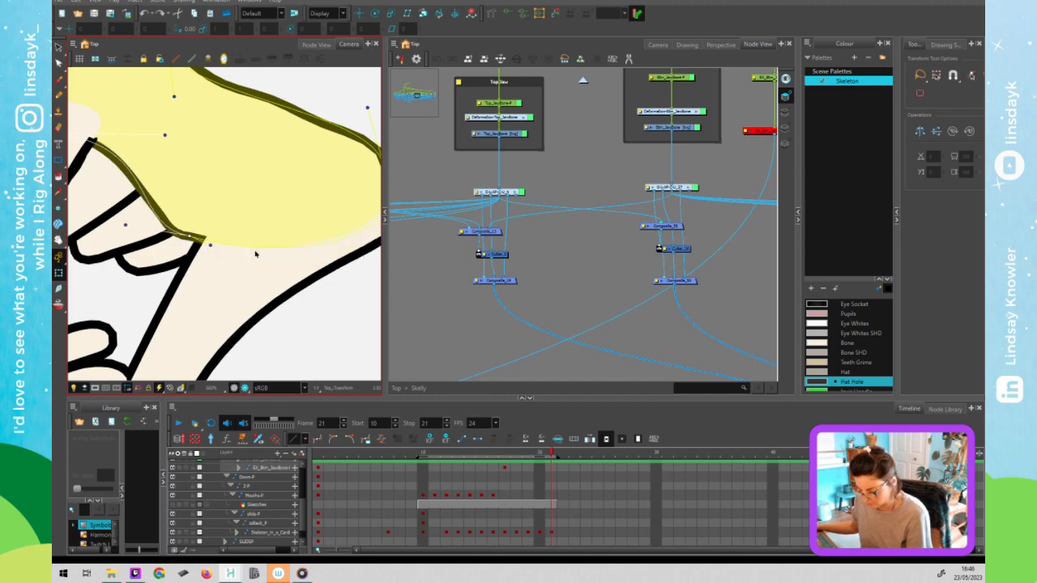
# Try to shorten the lower jaw line by deleting the contour point at its rear end.
pyautogui.hotkey('alt', 's')
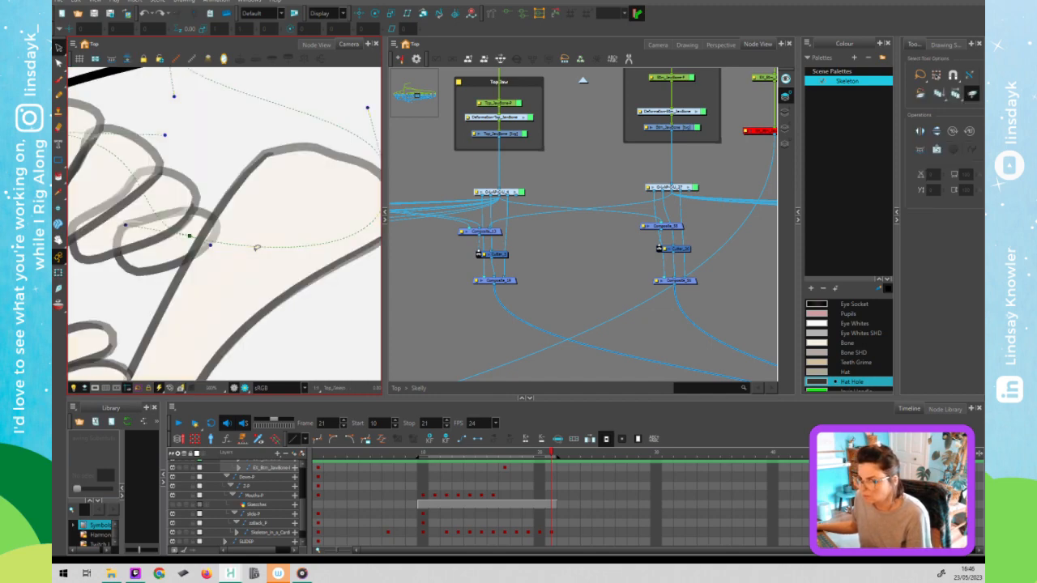
pyautogui.scroll(-2, 256, 247)
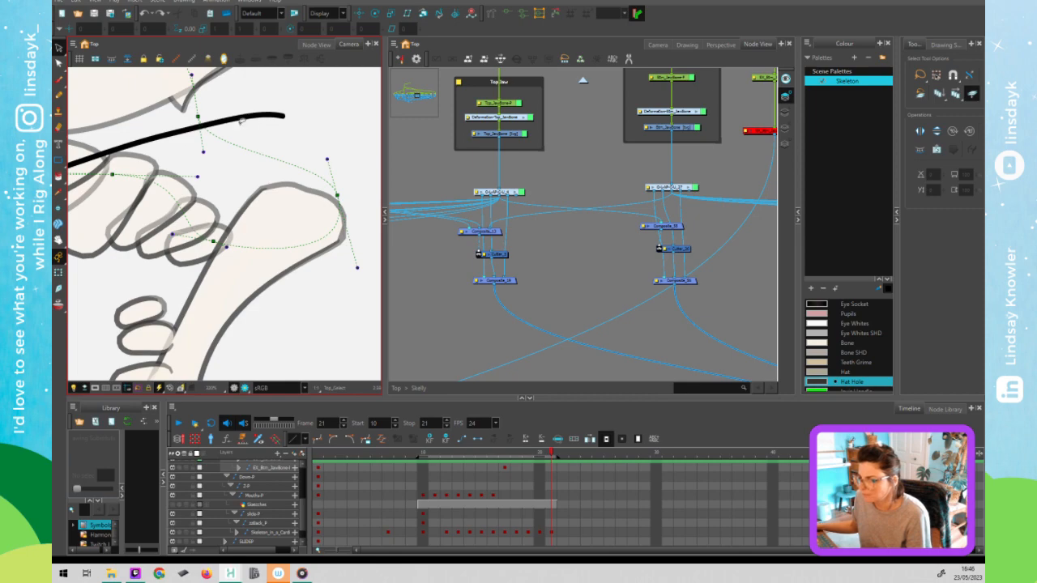
pyautogui.hotkey('alt', 'q')
pyautogui.click(256, 119)
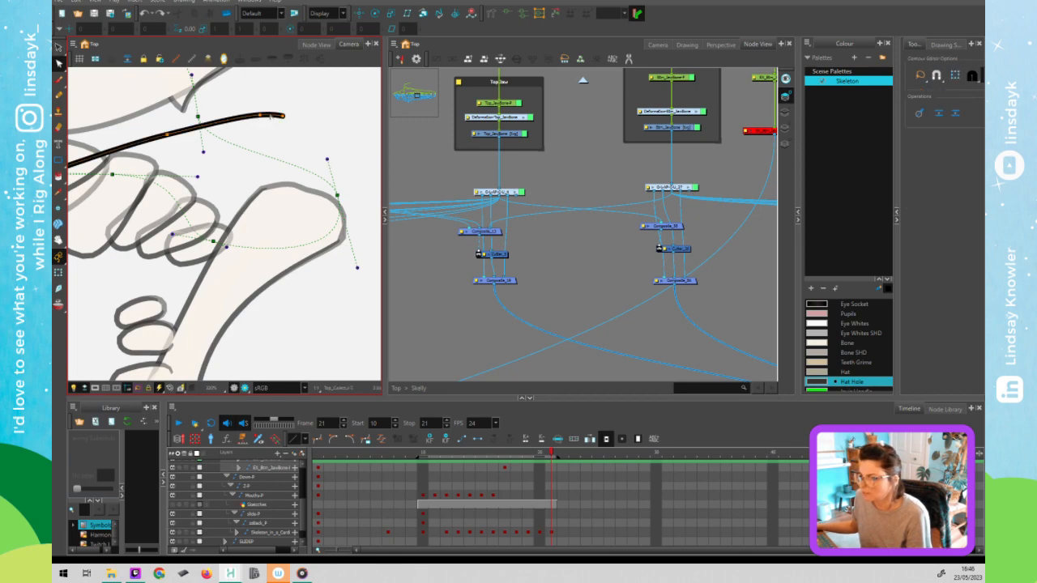
pyautogui.press('Delete')
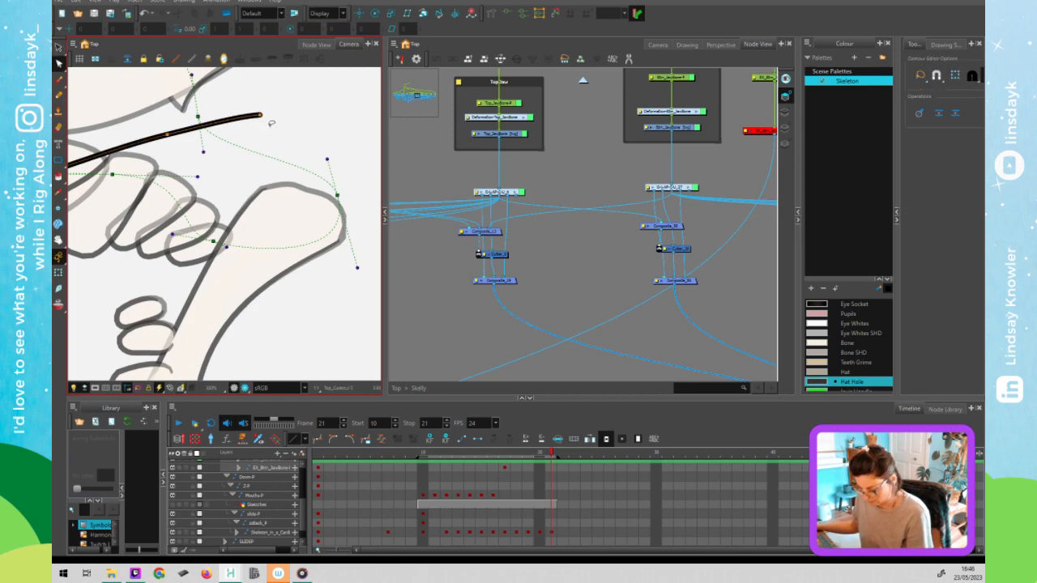
pyautogui.hotkey('shift', 't')
pyautogui.moveTo(238, 244); pyautogui.dragTo(306, 271)
pyautogui.hotkey('ctrl', 'z')
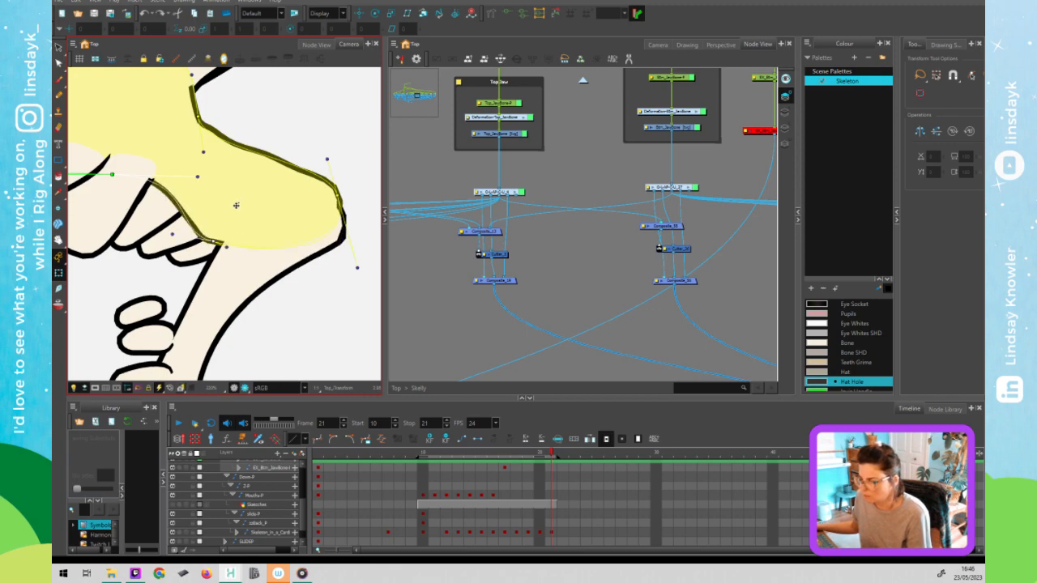
# Undo the earlier contour trimming at the jaw's hinge and delete the short loose stroke above the jaw line.
pyautogui.hotkey('alt', 's')
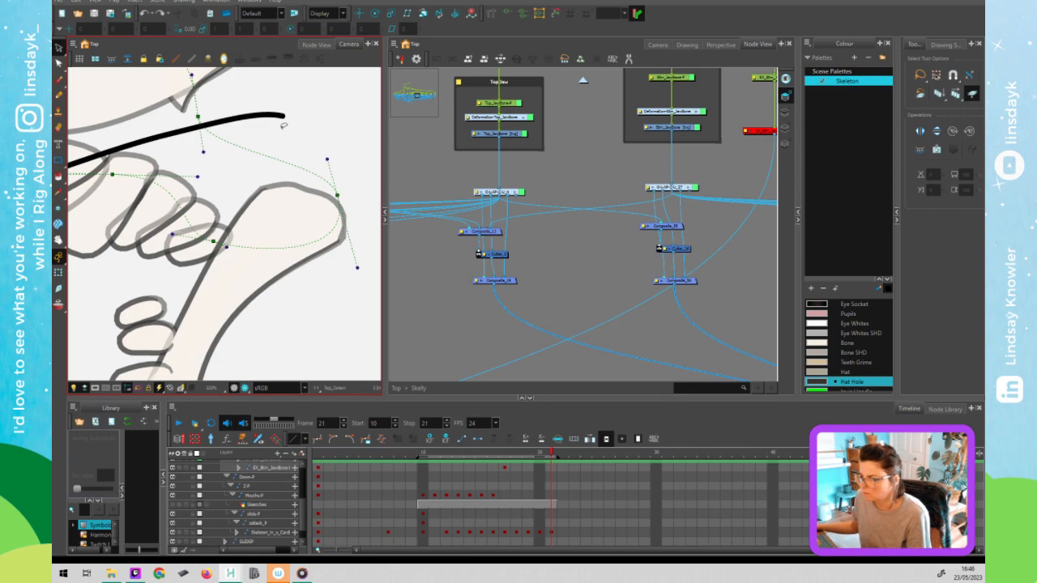
pyautogui.moveTo(232, 91); pyautogui.dragTo(303, 102)
pyautogui.hotkey('ctrl', 'z')
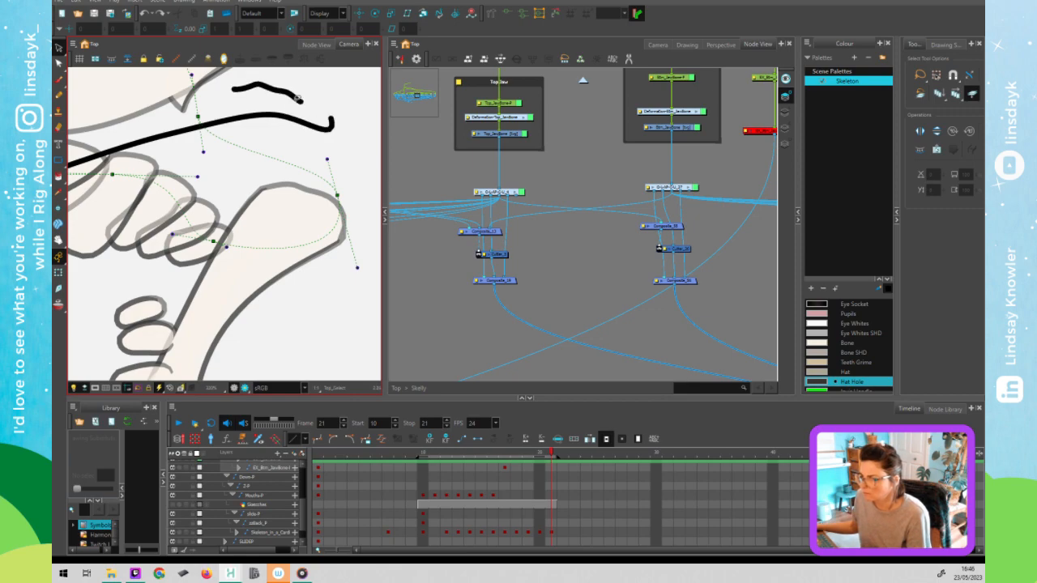
pyautogui.click(298, 99)
pyautogui.press('Delete')
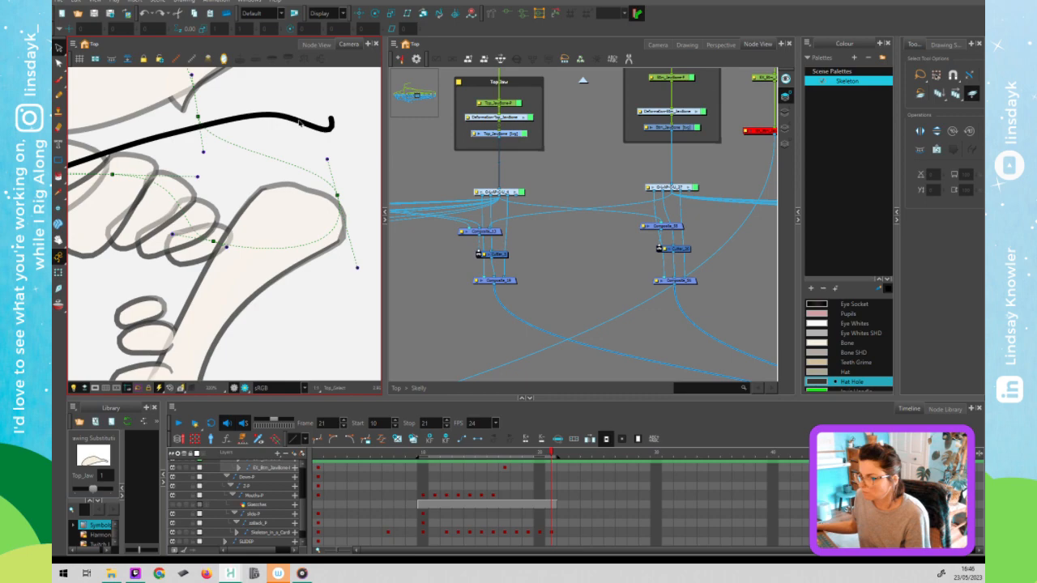
# Try to trim the hooked rear end off the lower jaw line with the Contour Editor.
pyautogui.hotkey('alt', 'q')
pyautogui.moveTo(313, 126); pyautogui.dragTo(321, 128)
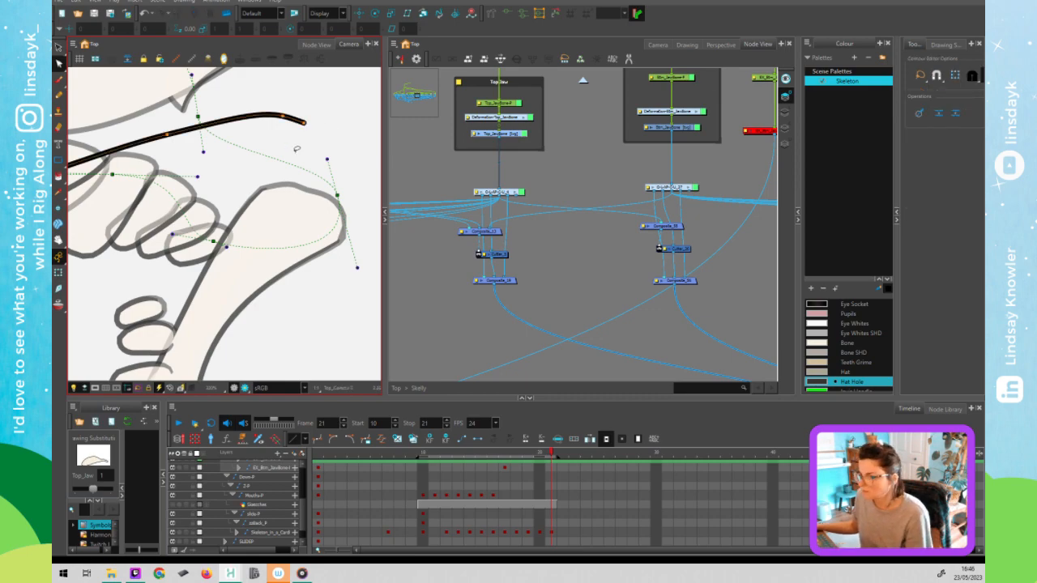
pyautogui.scroll(-4, 328, 126)
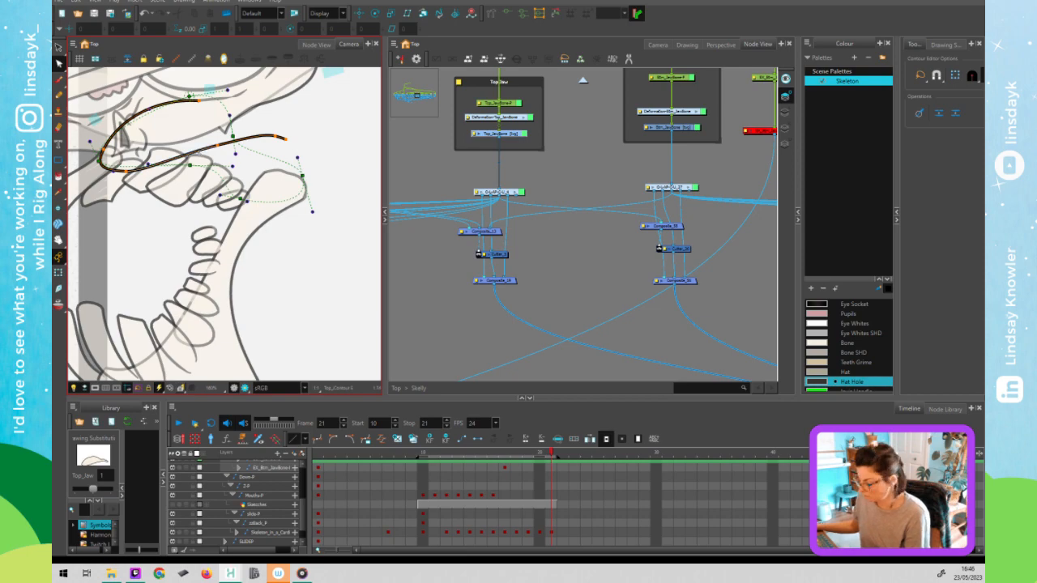
# Undo the contour deletions to restore the full closed outline of the upper jaw bone.
pyautogui.moveTo(177, 158)
pyautogui.mouseDown()
pyautogui.moveTo(188, 84)
pyautogui.moveTo(110, 116)
pyautogui.moveTo(90, 166)
pyautogui.moveTo(146, 183)
pyautogui.moveTo(149, 170)
pyautogui.moveTo(232, 171)
pyautogui.moveTo(242, 199)
pyautogui.mouseUp()
pyautogui.press('Delete')
pyautogui.hotkey('ctrl', 'z')
pyautogui.hotkey('ctrl', 'z')
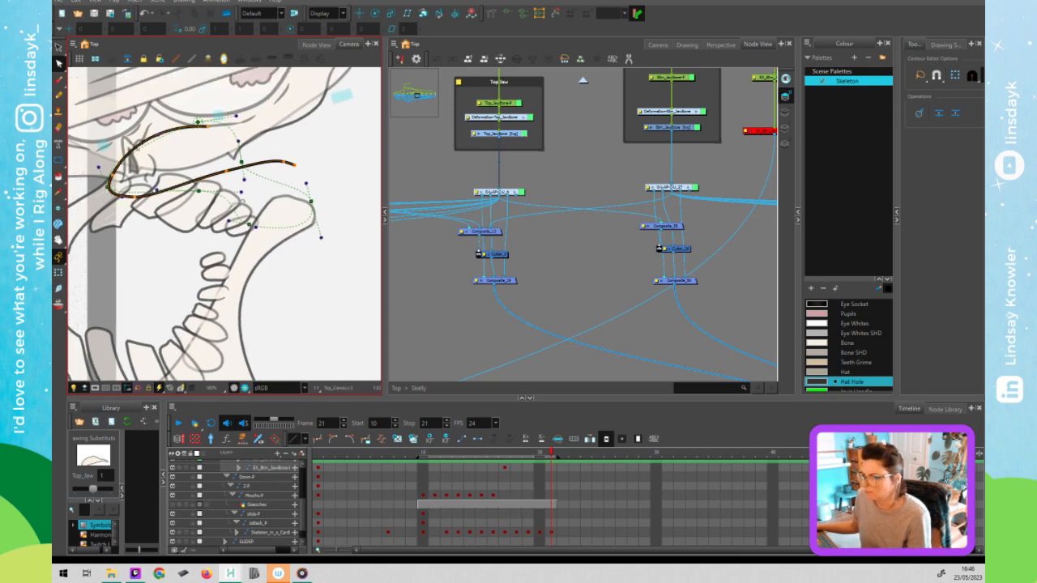
pyautogui.moveTo(294, 164); pyautogui.dragTo(238, 145)
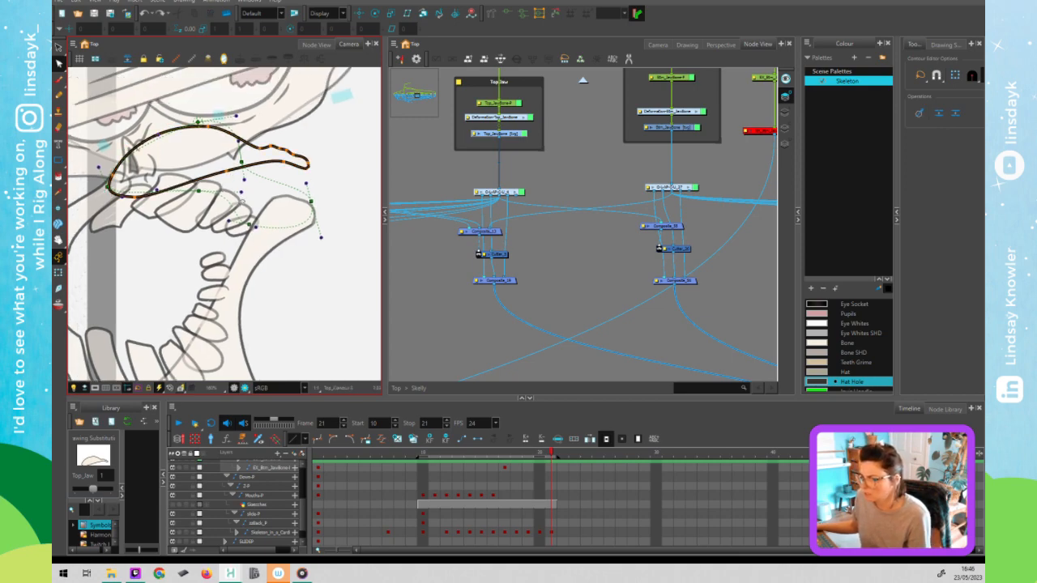
# Cut the upper jaw outline open with the Contour Editor, deleting points at its rear tip and along its lower front edge.
pyautogui.click(327, 174)
pyautogui.hotkey('shift', 't')
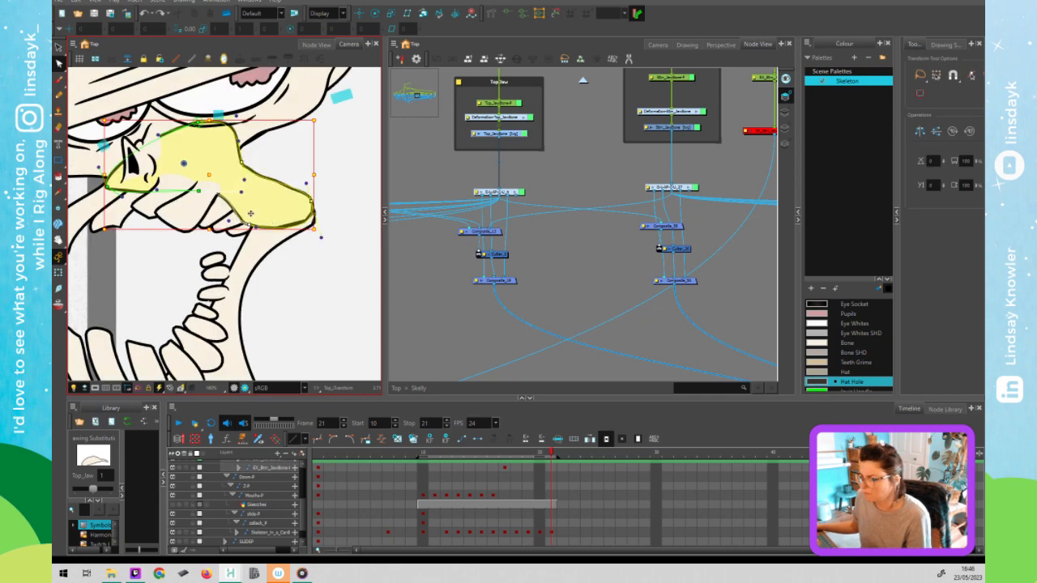
pyautogui.hotkey('alt', 's')
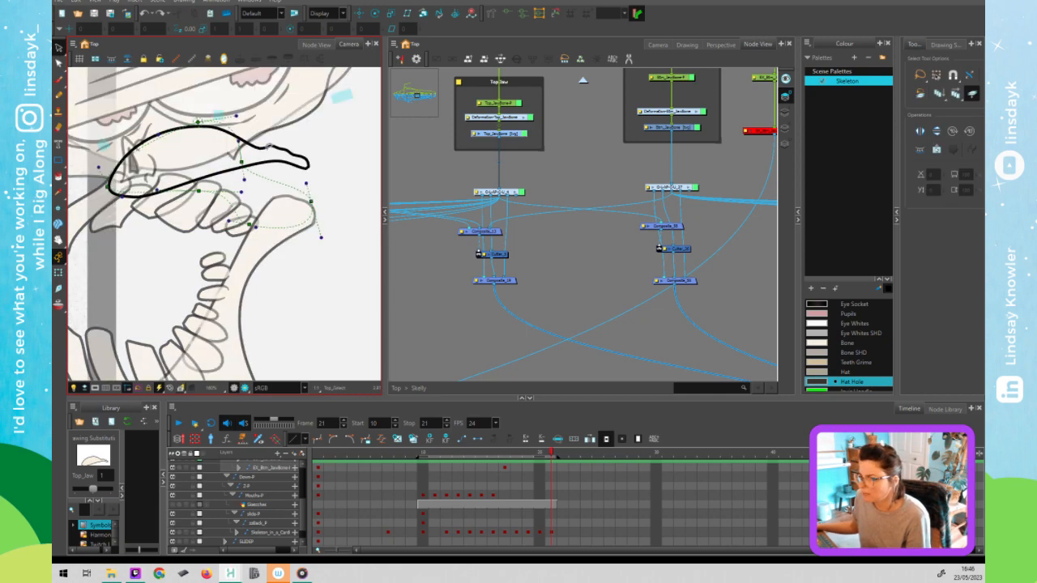
pyautogui.click(564, 95)
pyautogui.moveTo(184, 173); pyautogui.dragTo(189, 215)
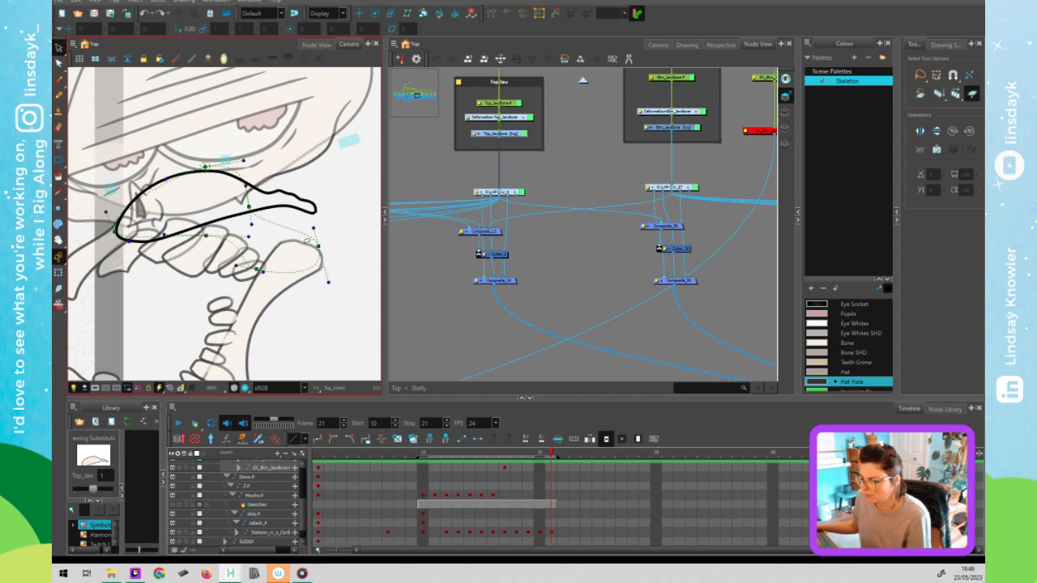
pyautogui.hotkey('alt', 'q')
pyautogui.click(305, 204)
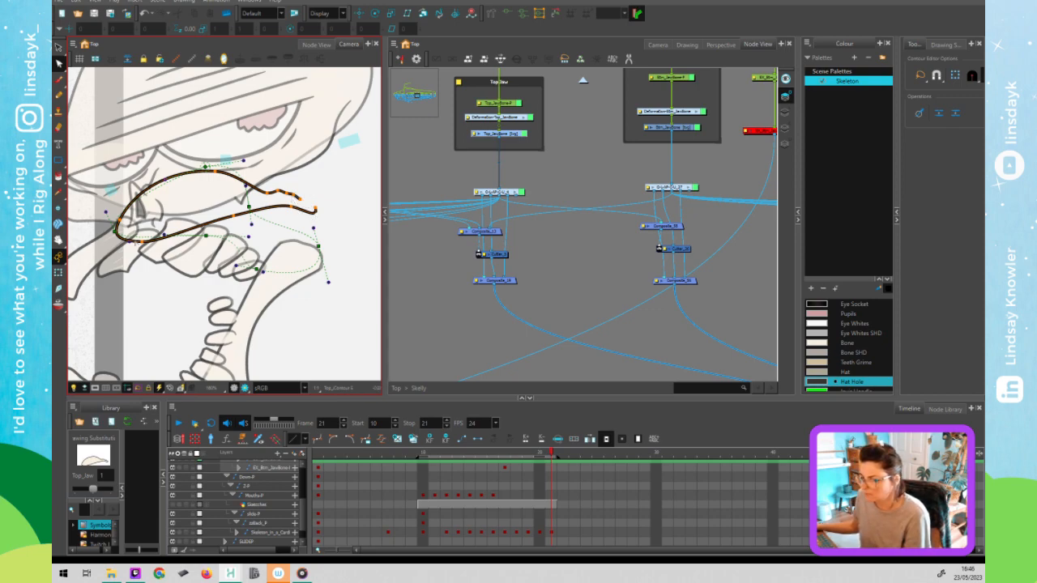
pyautogui.press('Delete')
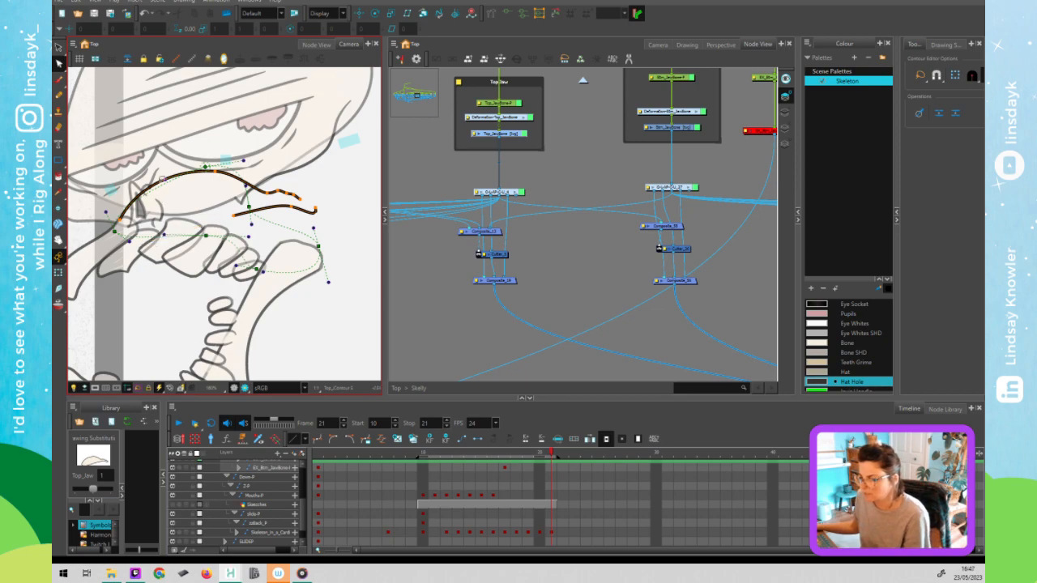
# Delete the separated upper stroke of the jaw bone outline and check the deformed jaw on the full character.
pyautogui.hotkey('alt', 's')
pyautogui.press('Escape')
pyautogui.click(187, 173)
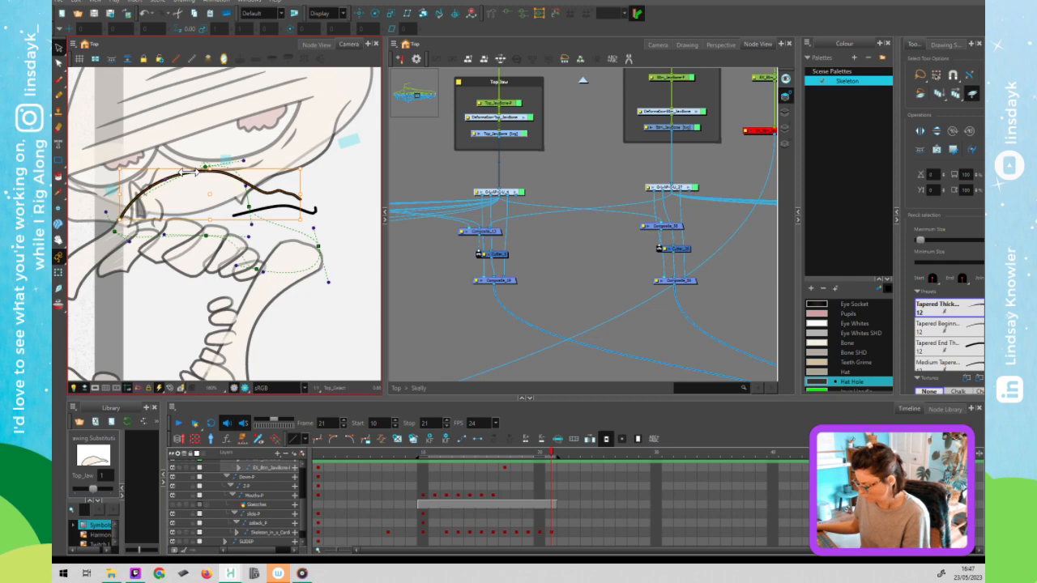
pyautogui.press('Delete')
pyautogui.hotkey('shift', 't')
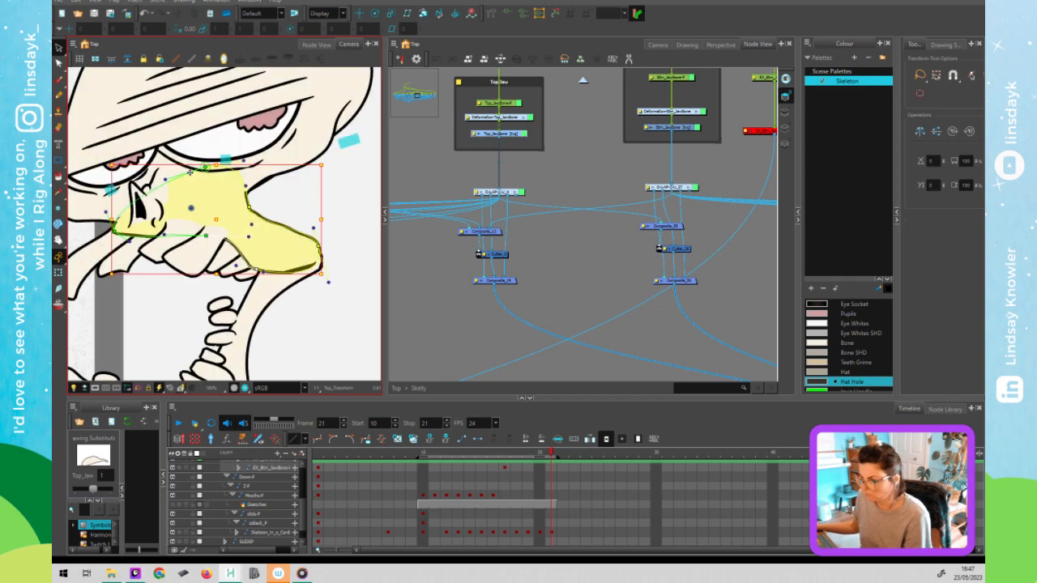
pyautogui.press('Escape')
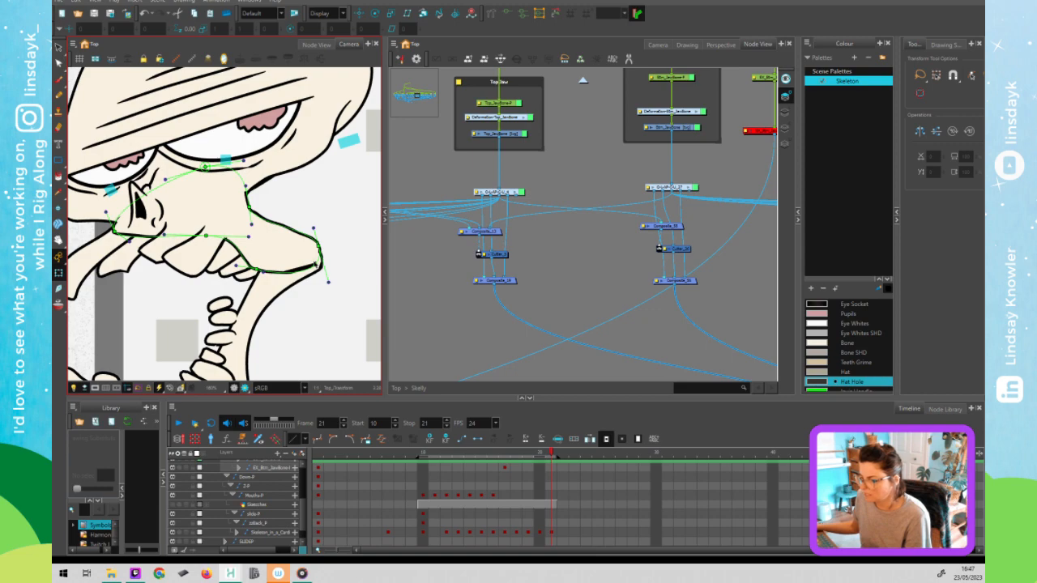
# Trim the hooked rear end off the remaining short jaw line with the Contour Editor.
pyautogui.hotkey('alt', 's')
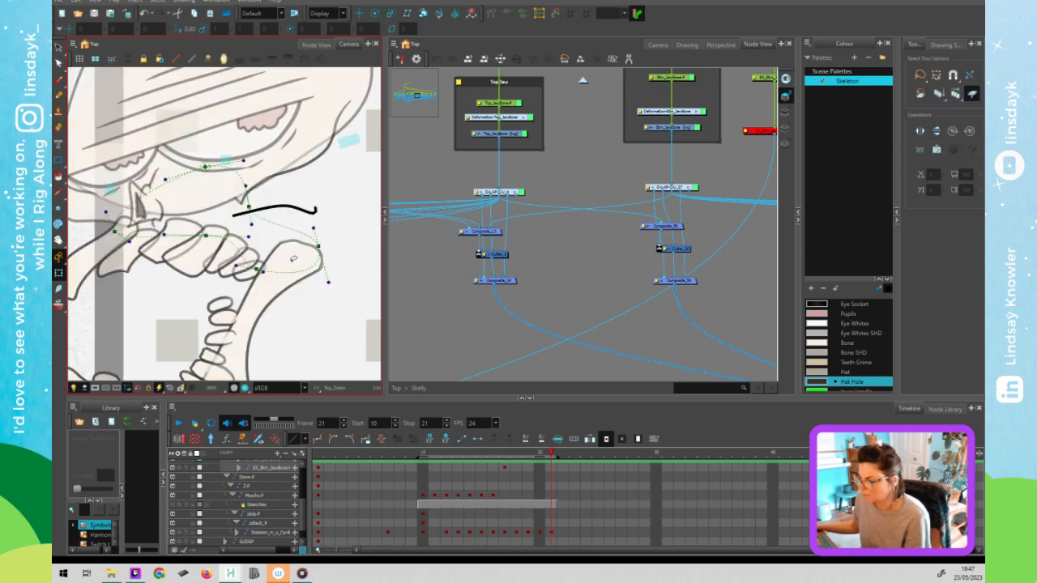
pyautogui.click(316, 210)
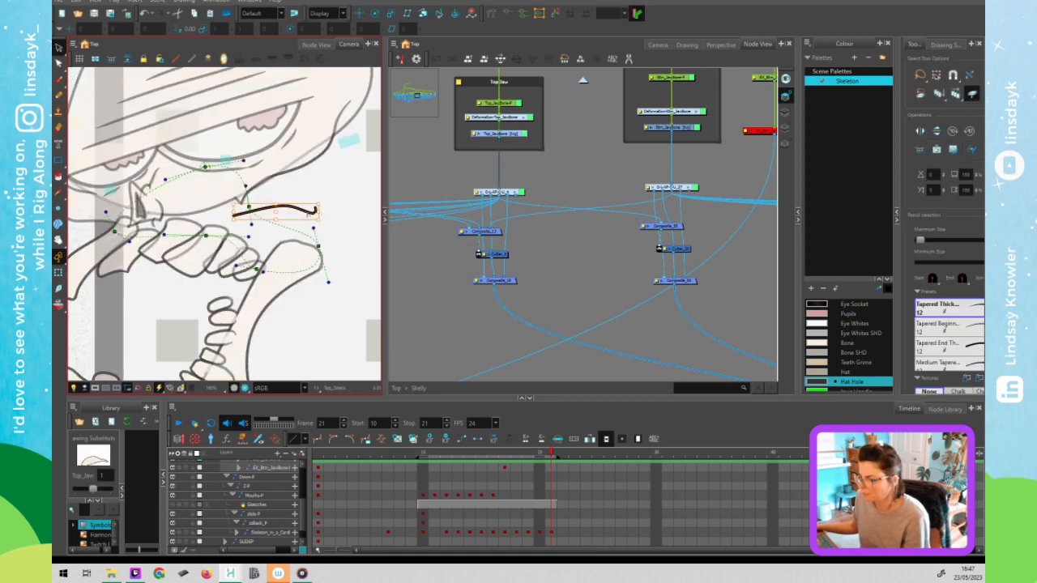
pyautogui.hotkey('alt', 'q')
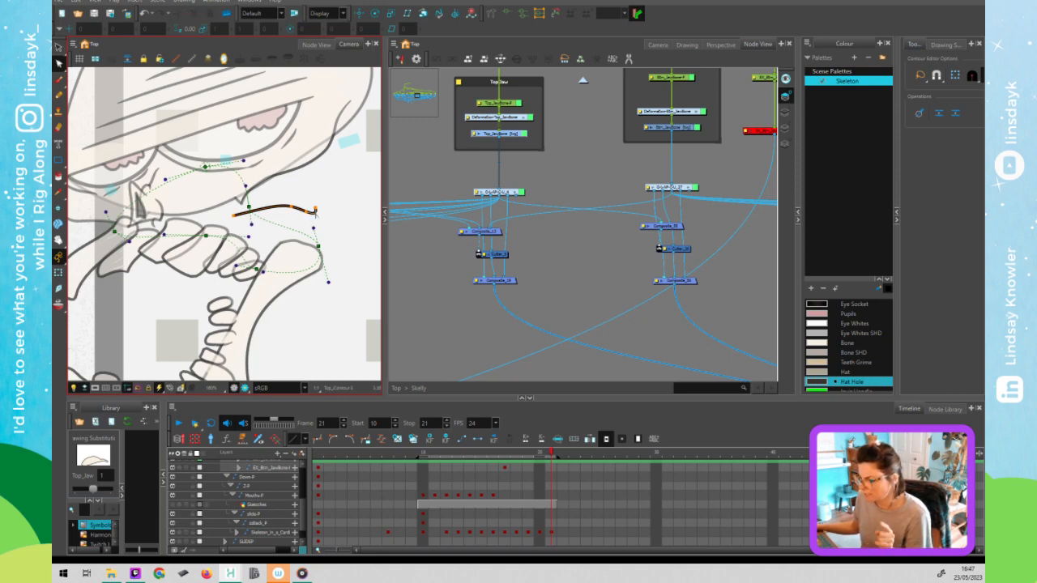
pyautogui.press('Delete')
pyautogui.hotkey('shift', 't')
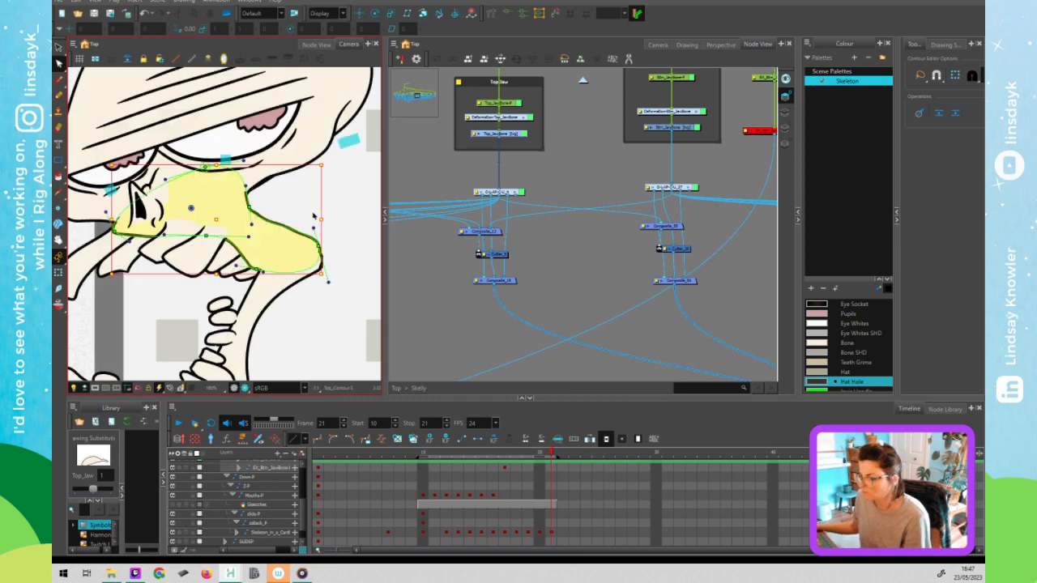
# Adjust the deformation point at the lower rear end of the upper jaw so its line meets the lower jaw bone.
pyautogui.moveTo(258, 270); pyautogui.dragTo(277, 276)
pyautogui.scroll(6, 278, 279)
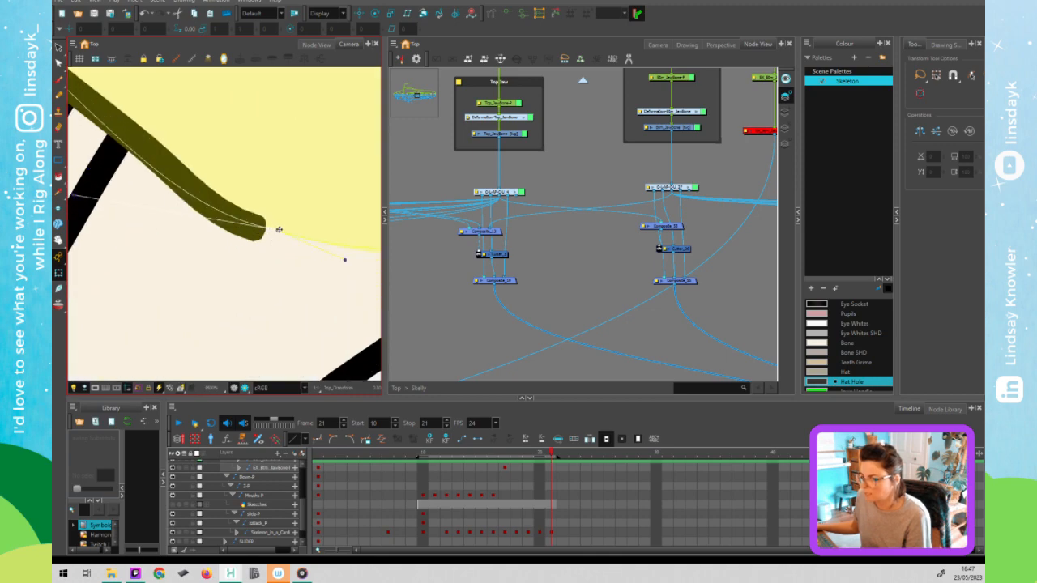
pyautogui.moveTo(279, 230); pyautogui.dragTo(281, 222)
pyautogui.scroll(-4, 280, 222)
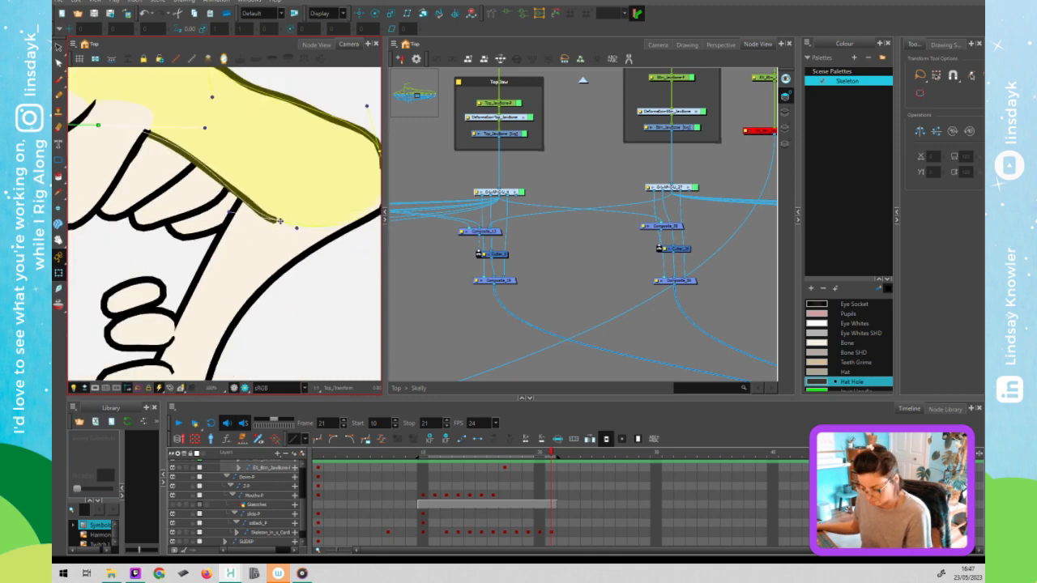
pyautogui.scroll(-5, 288, 233)
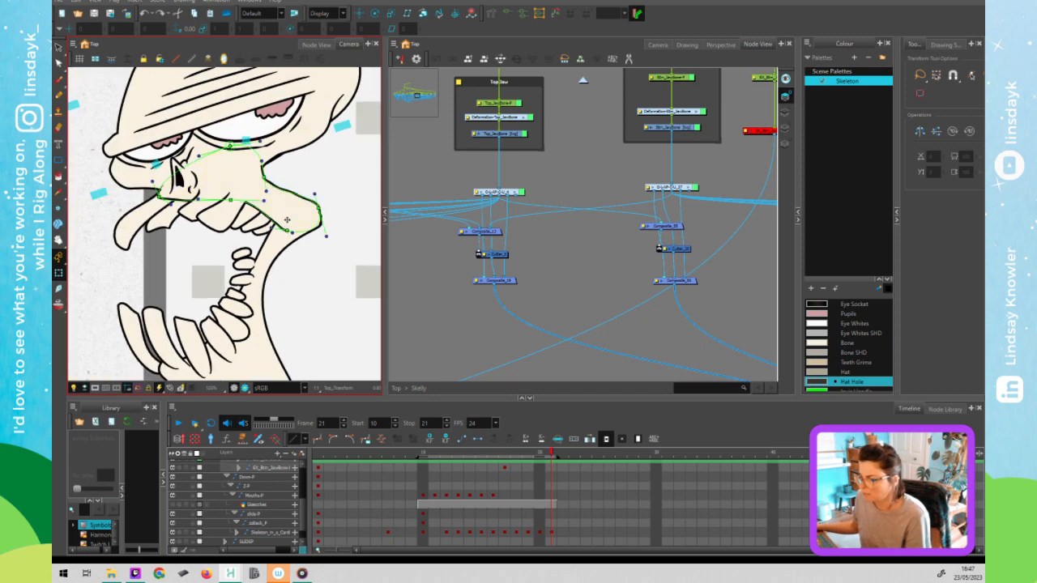
pyautogui.click(286, 228)
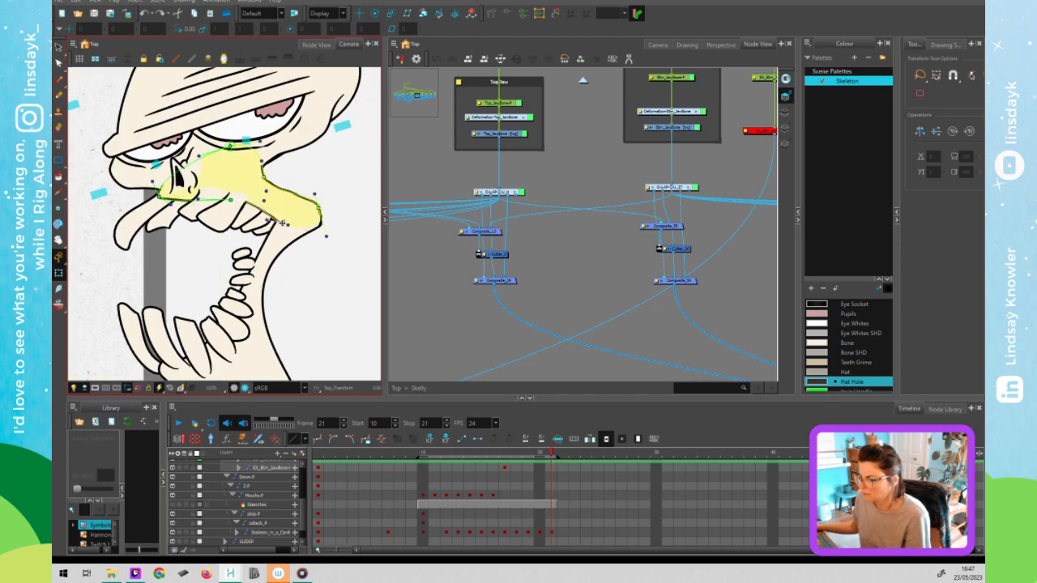
pyautogui.scroll(-5, 306, 266)
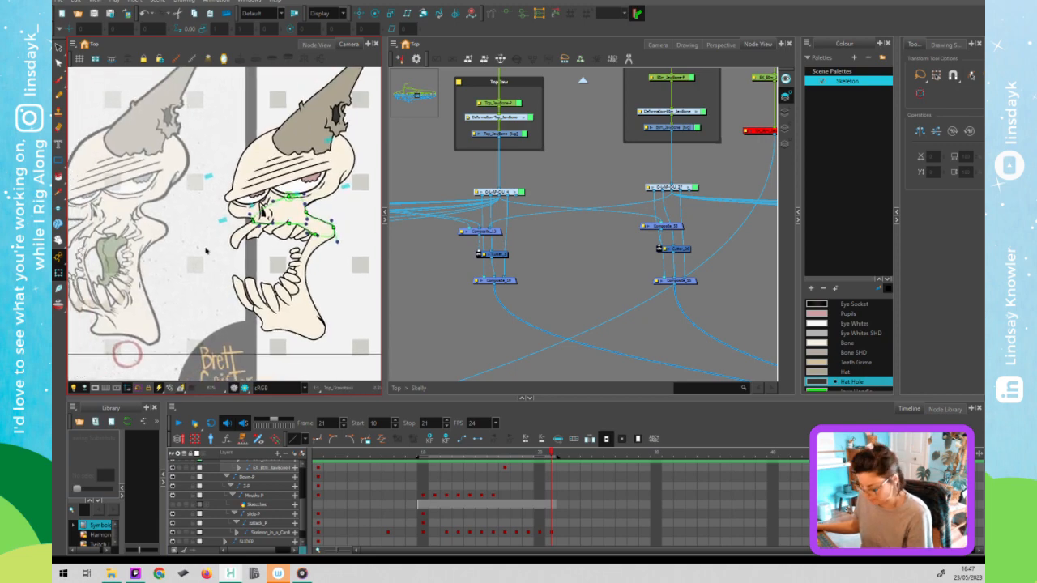
# Hide the deformation controls and undo the recent rewiring of the jaw composites in the node network.
pyautogui.hotkey('shift', 'c')
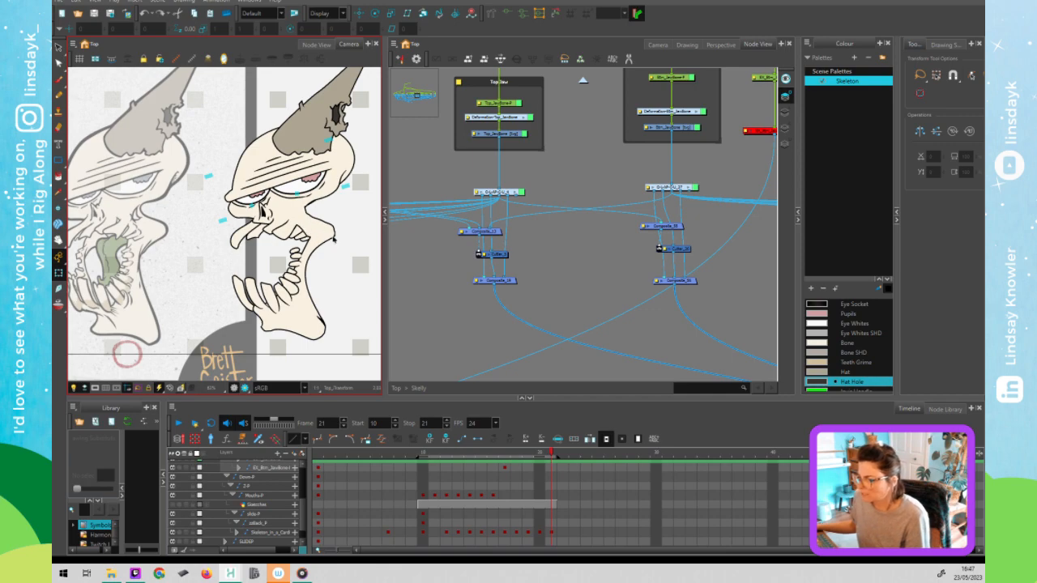
pyautogui.hotkey('ctrl', 'z')
pyautogui.hotkey('ctrl', 'z')
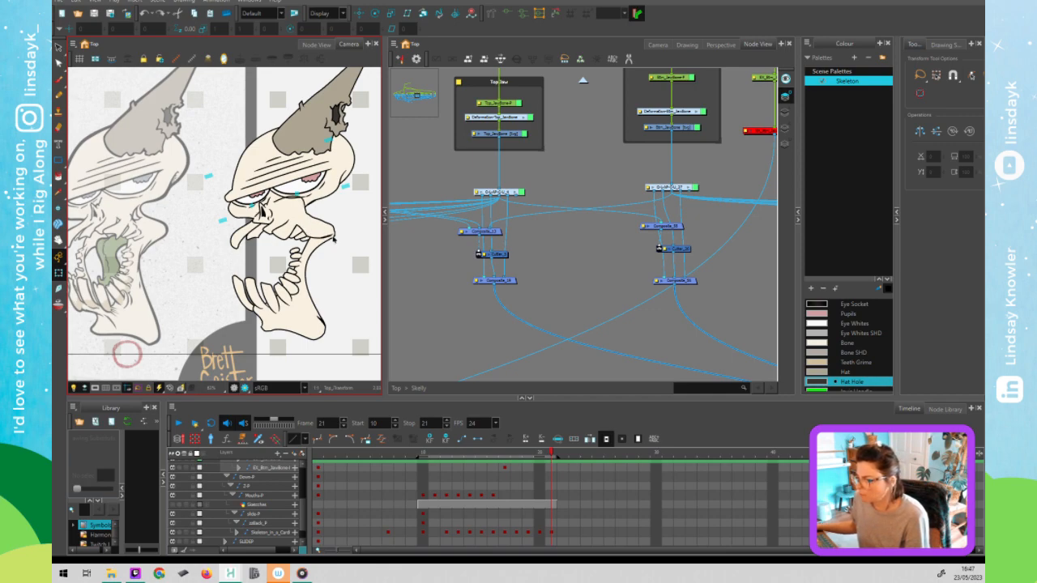
pyautogui.hotkey('ctrl', 'z')
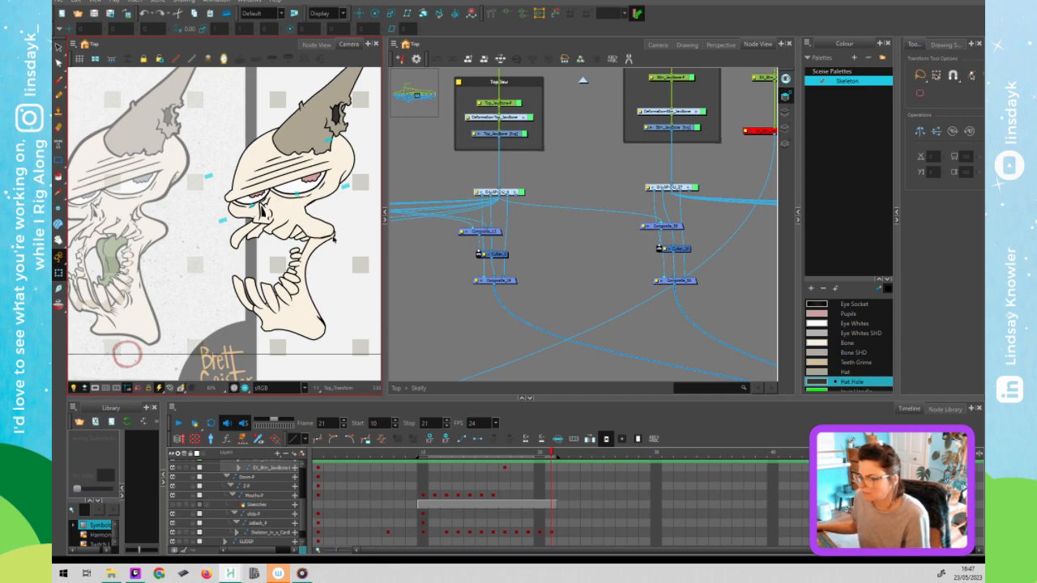
pyautogui.hotkey('ctrl', 'z')
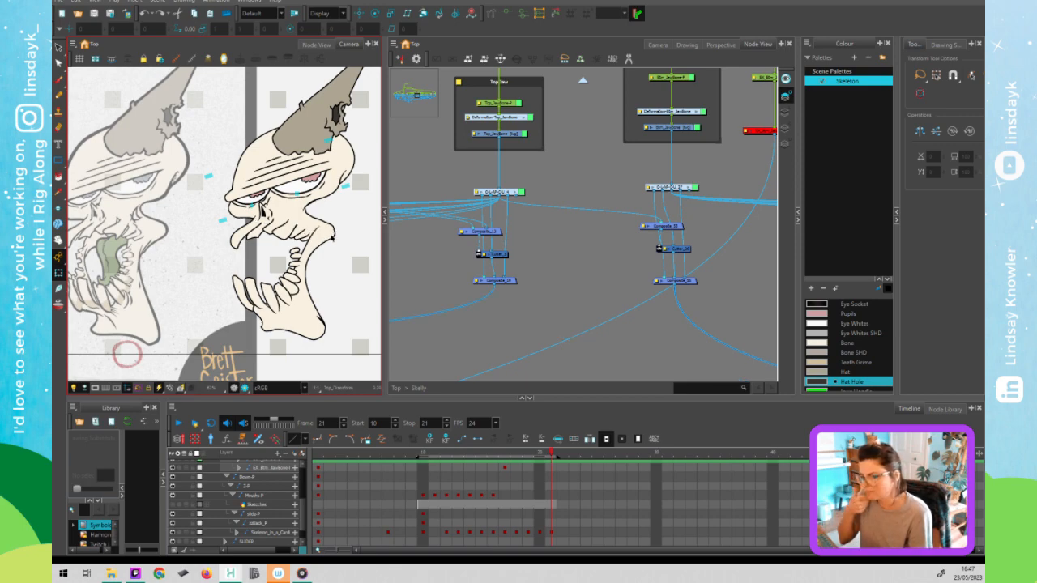
pyautogui.hotkey('ctrl', 'z')
# Show the lower jaw bone's deformation controls, adjust its points at the upper hinge end, and hide the controls again.
pyautogui.click(311, 237)
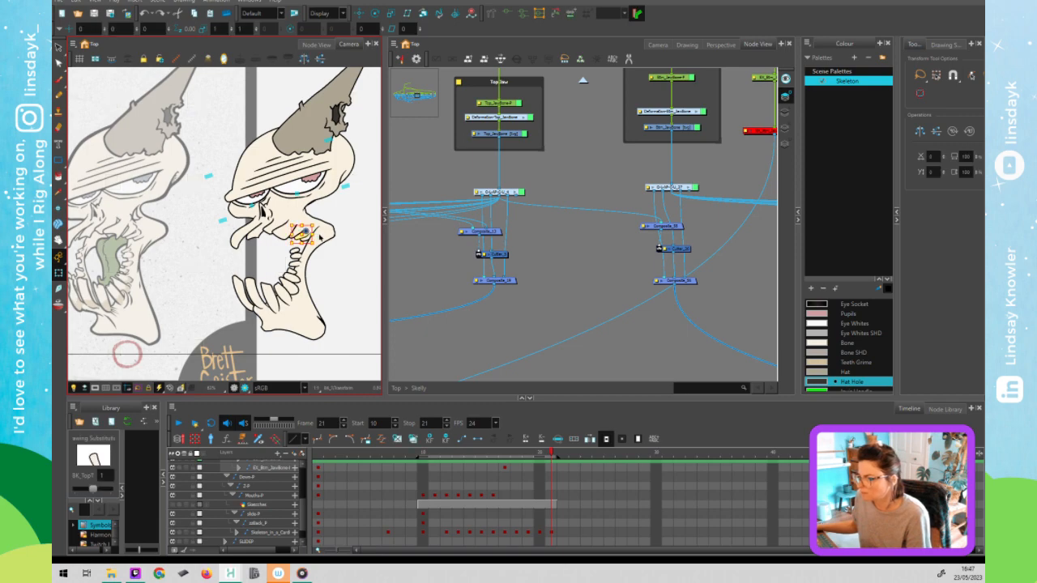
pyautogui.click(323, 235)
pyautogui.hotkey('shift', 'F11')
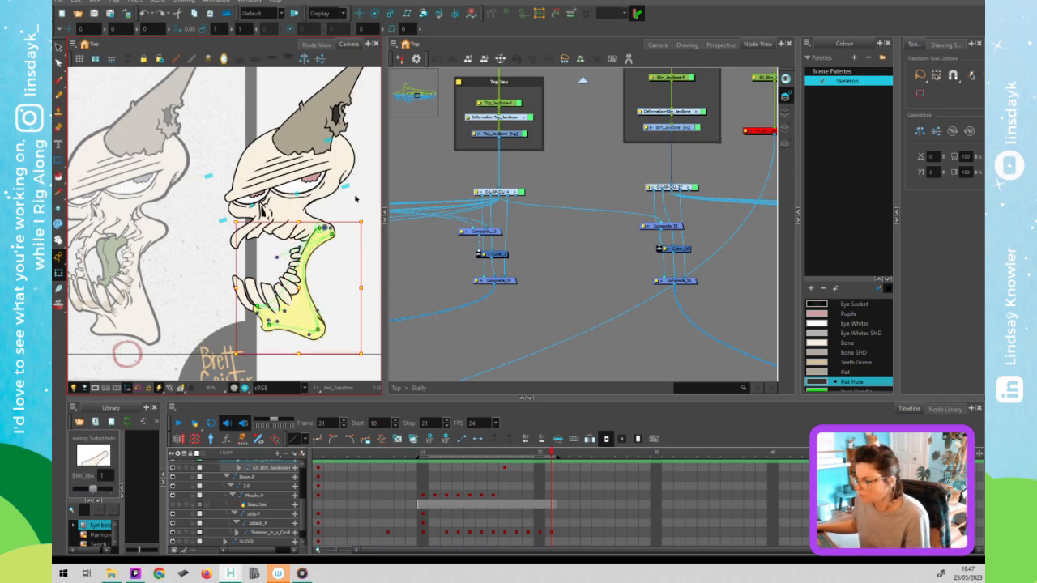
pyautogui.click(355, 198)
pyautogui.moveTo(318, 230); pyautogui.dragTo(317, 231)
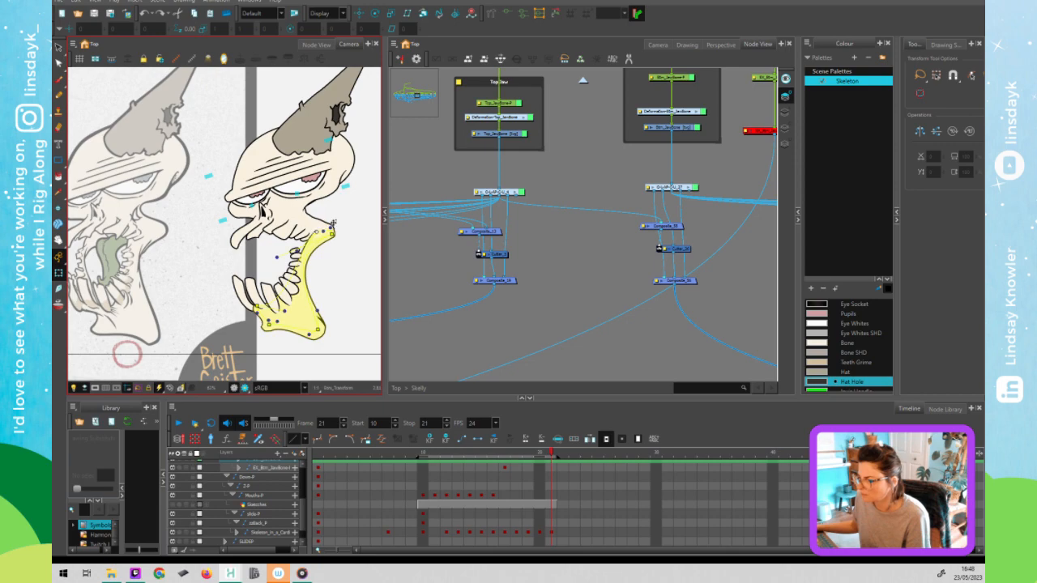
pyautogui.click(323, 230)
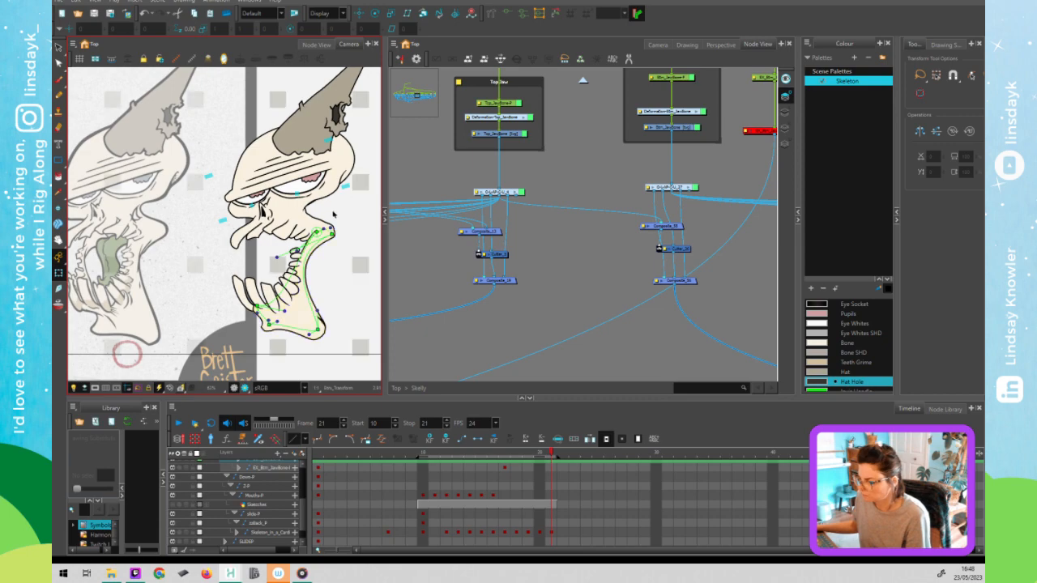
pyautogui.hotkey('shift', 'c')
# Go to frame 10 to compare the closed-mouth pose with the reference chart.
pyautogui.scroll(-3, 352, 332)
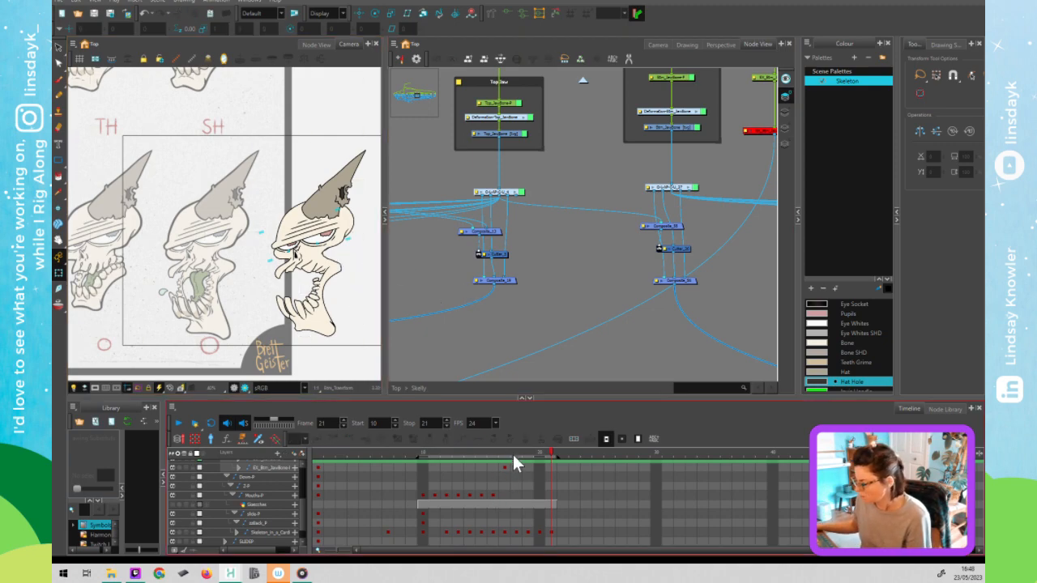
pyautogui.click(446, 452)
pyautogui.click(425, 455)
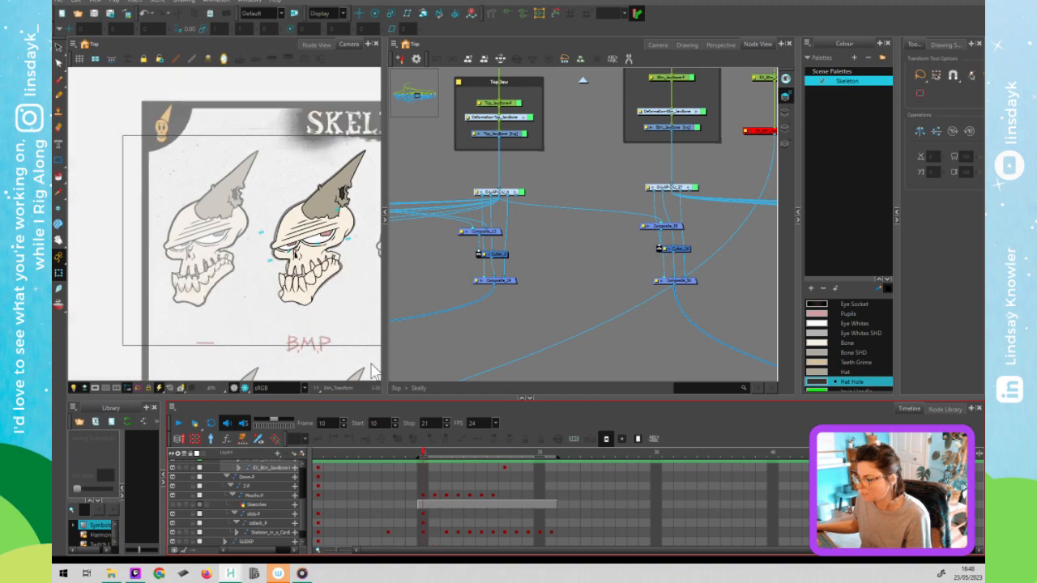
# Go up to the top level of the node network and disable the slide-P peg and the back peg directly below it.
pyautogui.click(586, 302)
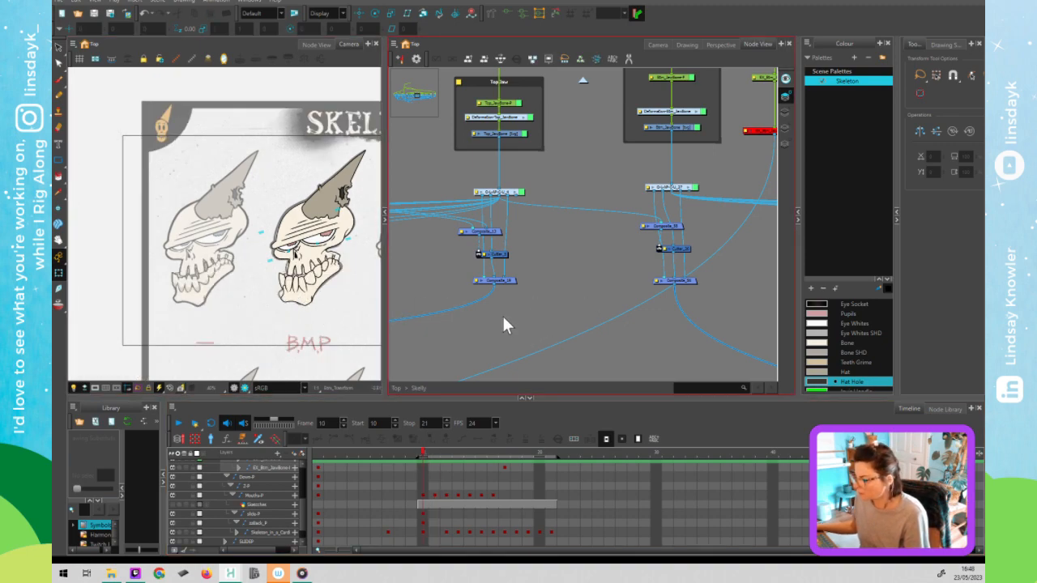
pyautogui.click(582, 81)
pyautogui.moveTo(644, 195); pyautogui.dragTo(539, 211)
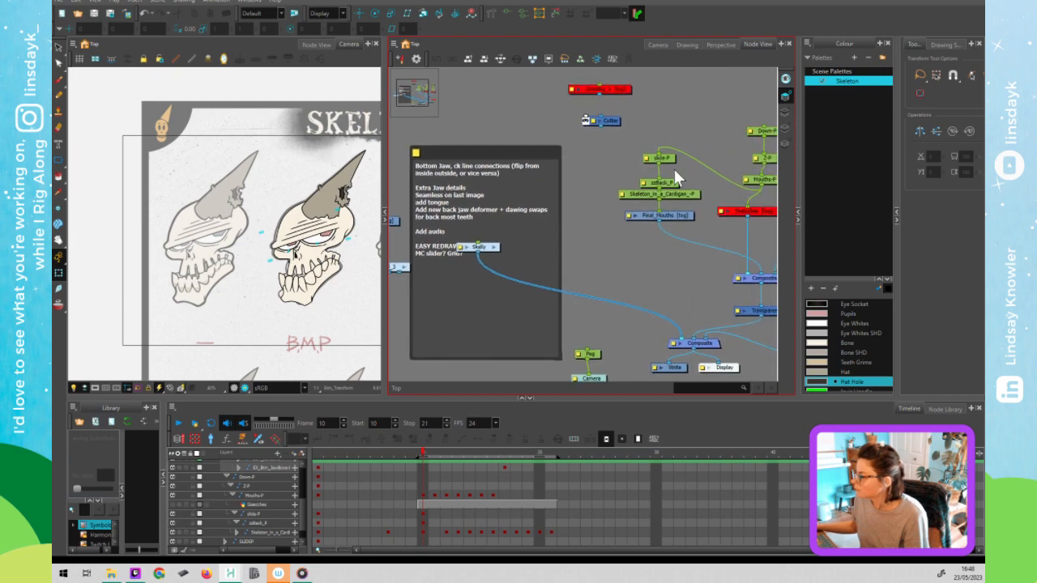
pyautogui.click(663, 159)
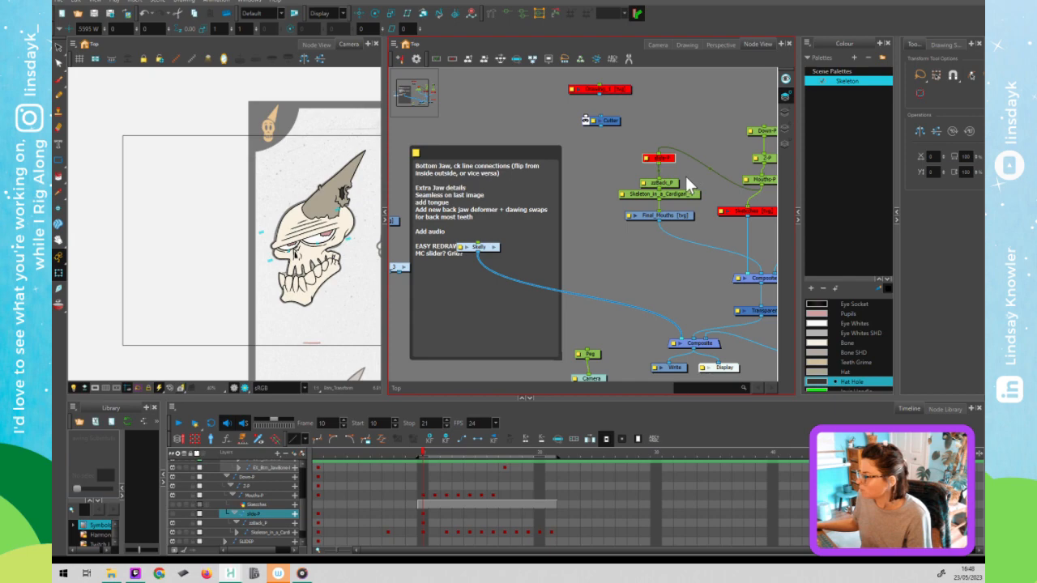
pyautogui.click(671, 184)
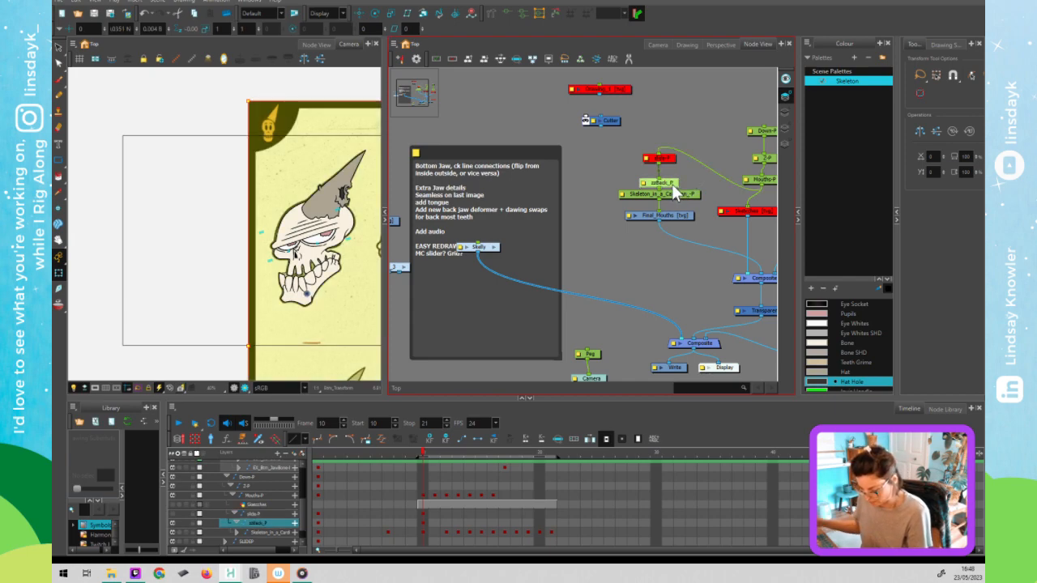
pyautogui.press('d')
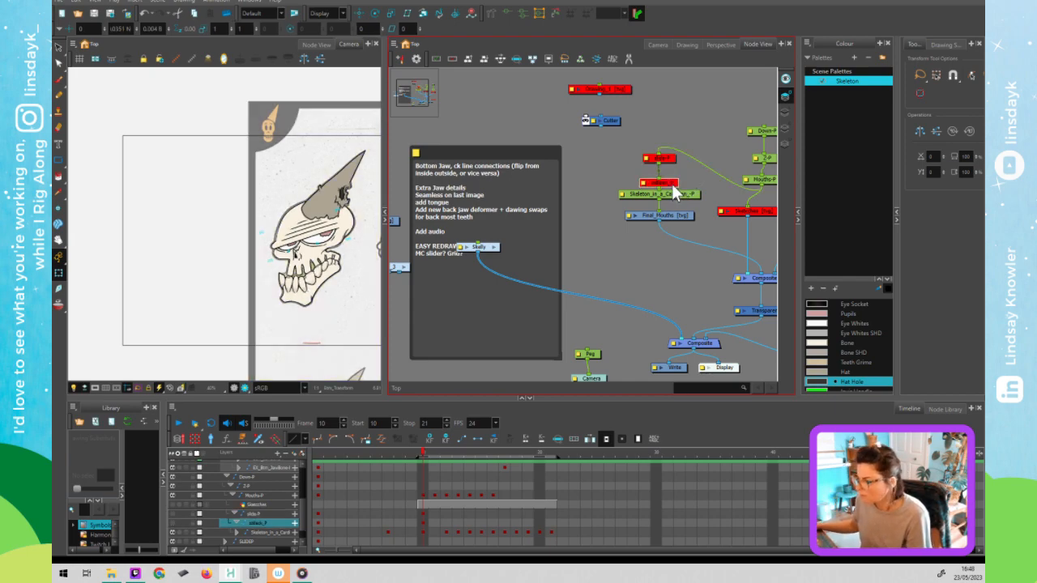
pyautogui.click(612, 265)
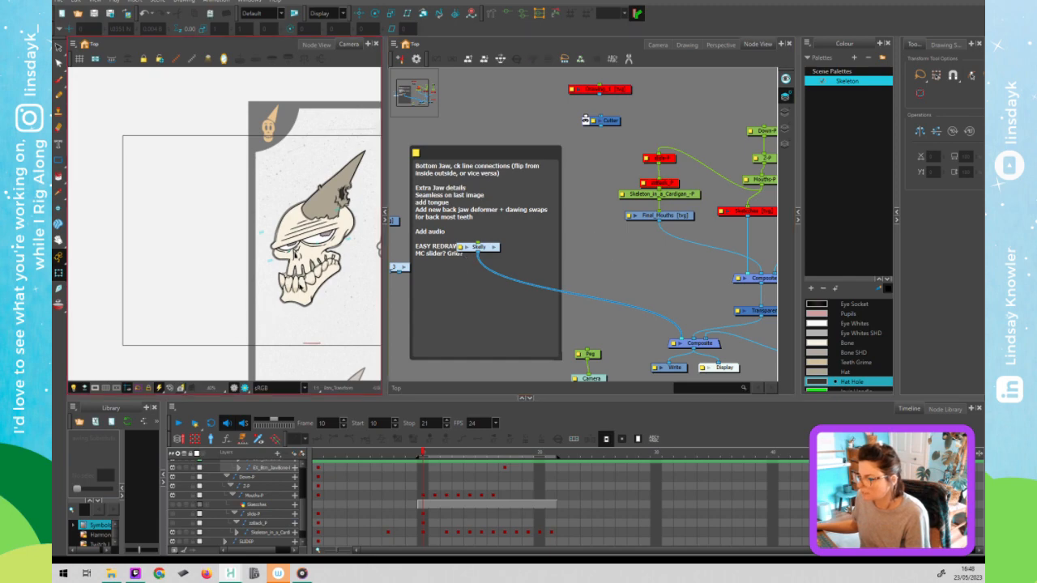
# Select an upper front tooth and locate its nodes inside the Skelly group.
pyautogui.scroll(2, 261, 297)
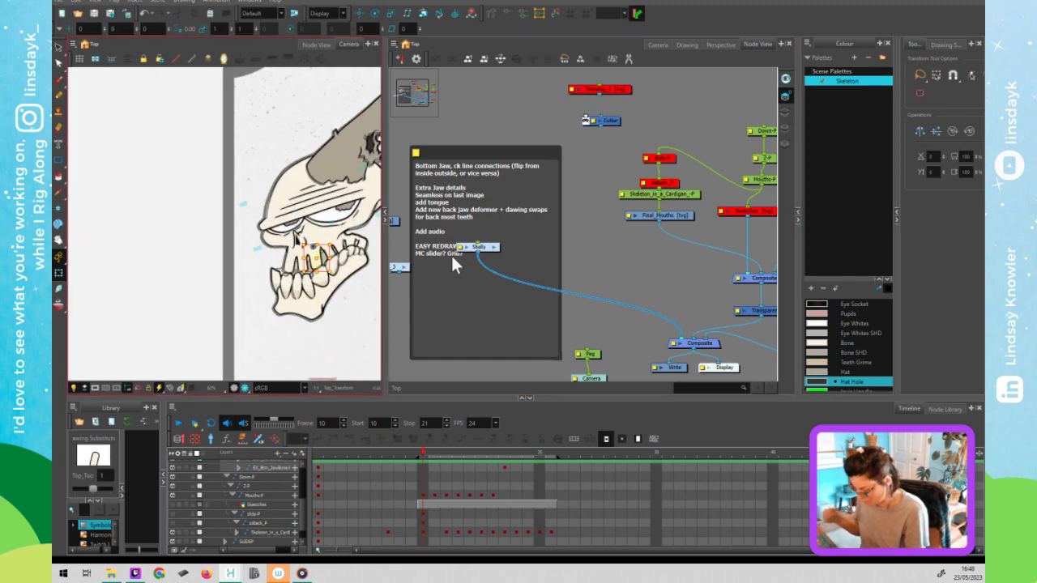
pyautogui.hotkey('ctrl', 'Return')
pyautogui.scroll(-6, 650, 240)
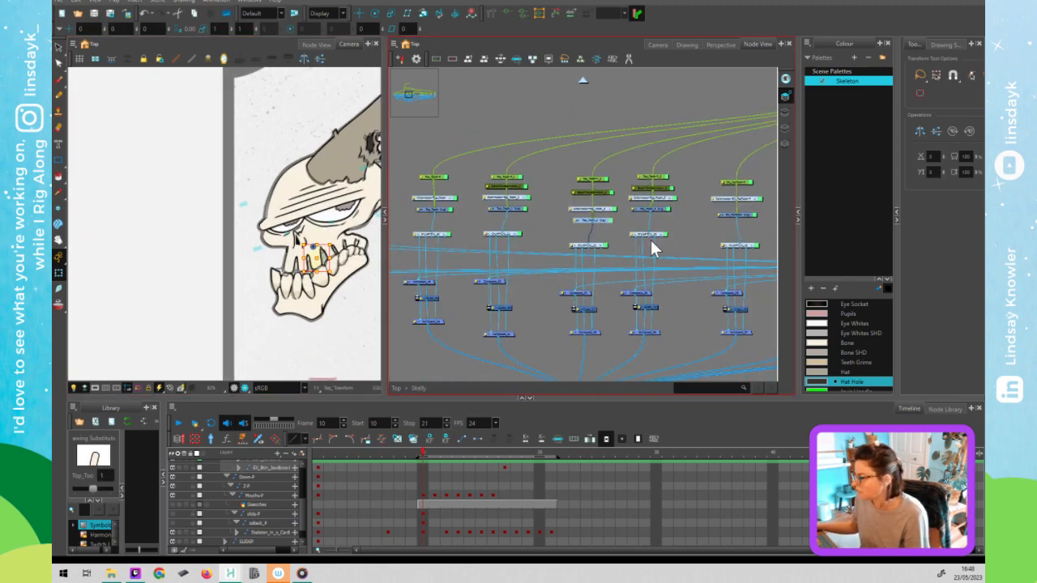
# Locate the EX_Btm_JawBone peg and drawing beside the BTM Jaw backdrop and select them.
pyautogui.moveTo(638, 253); pyautogui.dragTo(462, 232)
pyautogui.scroll(6, 613, 215)
pyautogui.scroll(4, 613, 215)
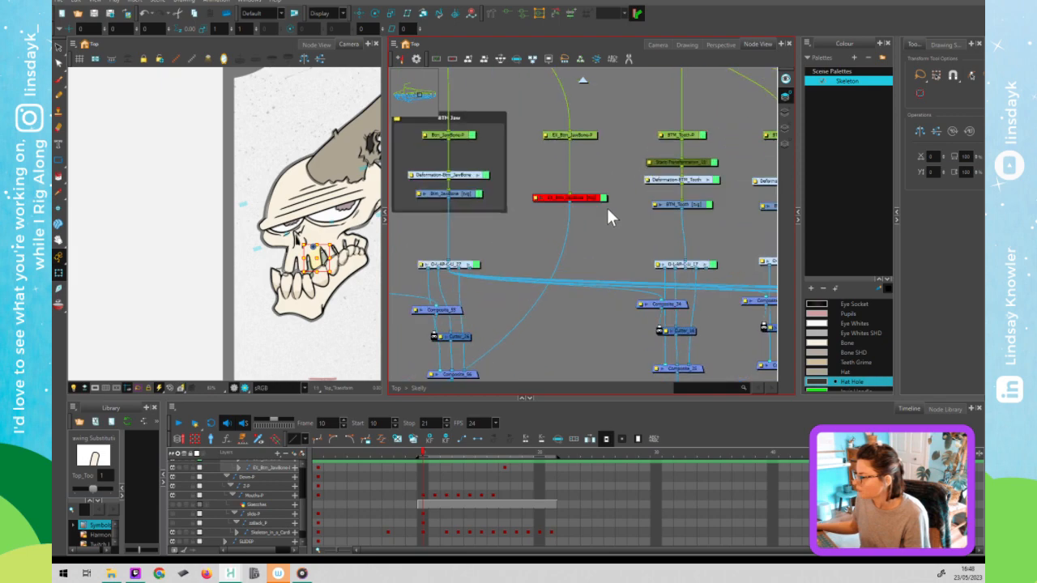
pyautogui.click(540, 206)
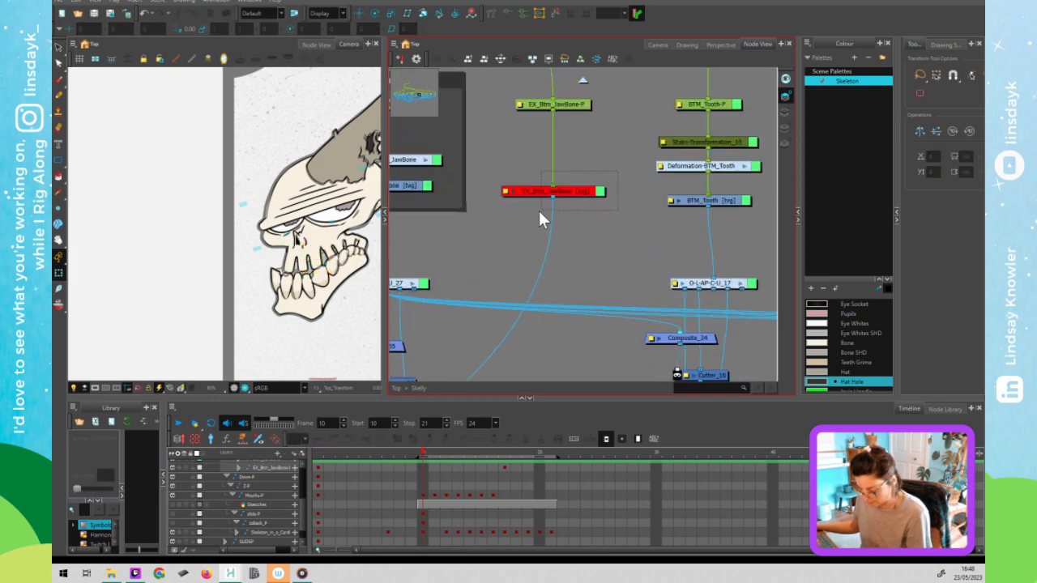
pyautogui.scroll(-4, 539, 212)
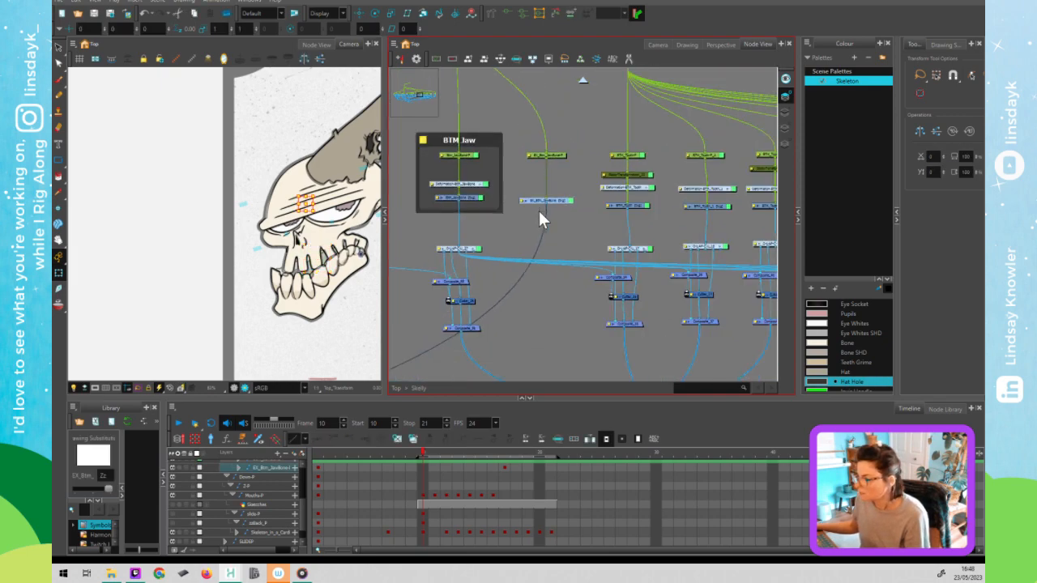
pyautogui.scroll(-3, 538, 211)
pyautogui.scroll(-2, 554, 183)
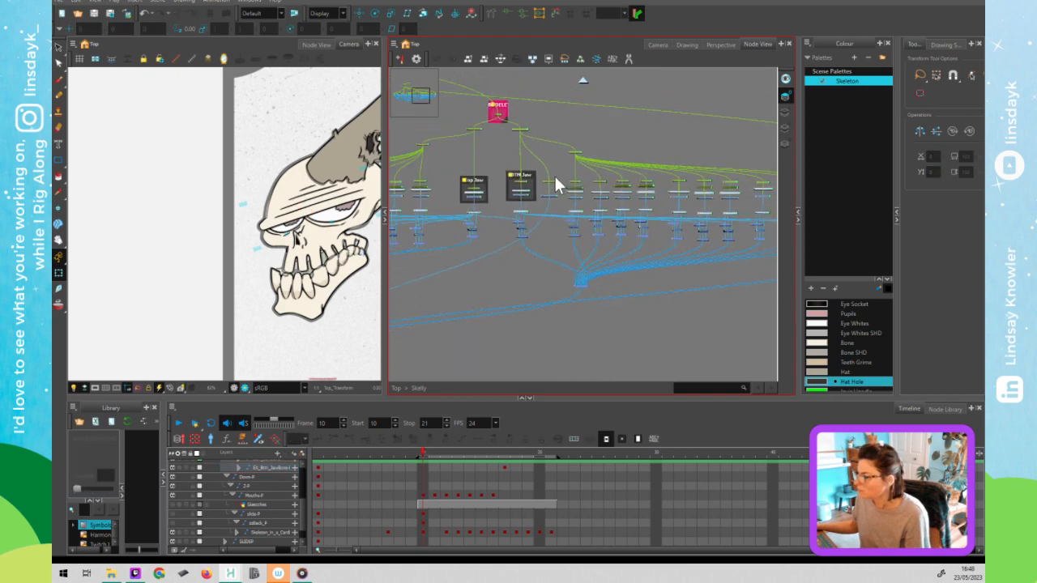
pyautogui.click(546, 196)
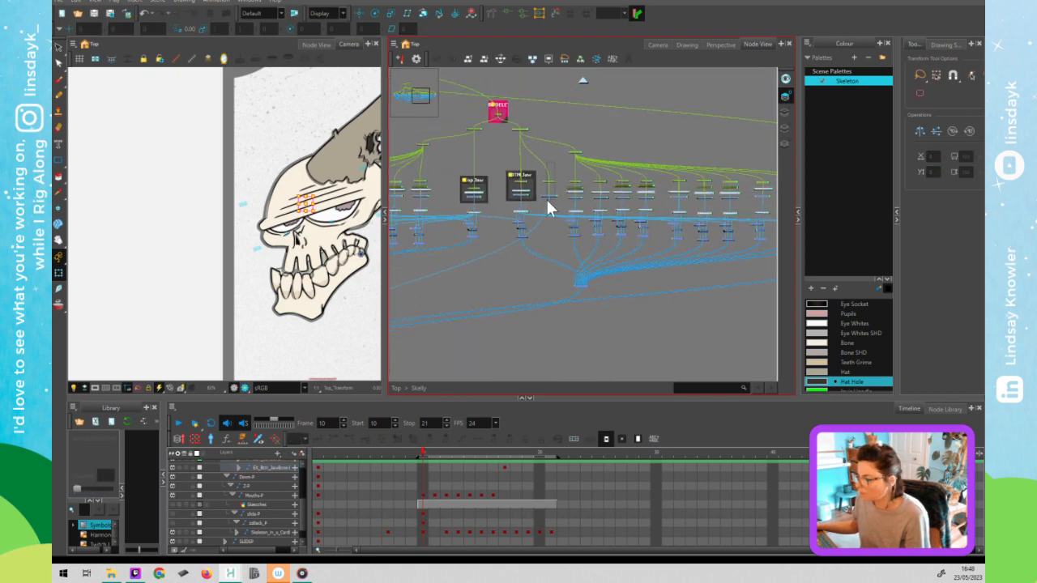
pyautogui.scroll(-2, 545, 196)
pyautogui.scroll(-1, 553, 194)
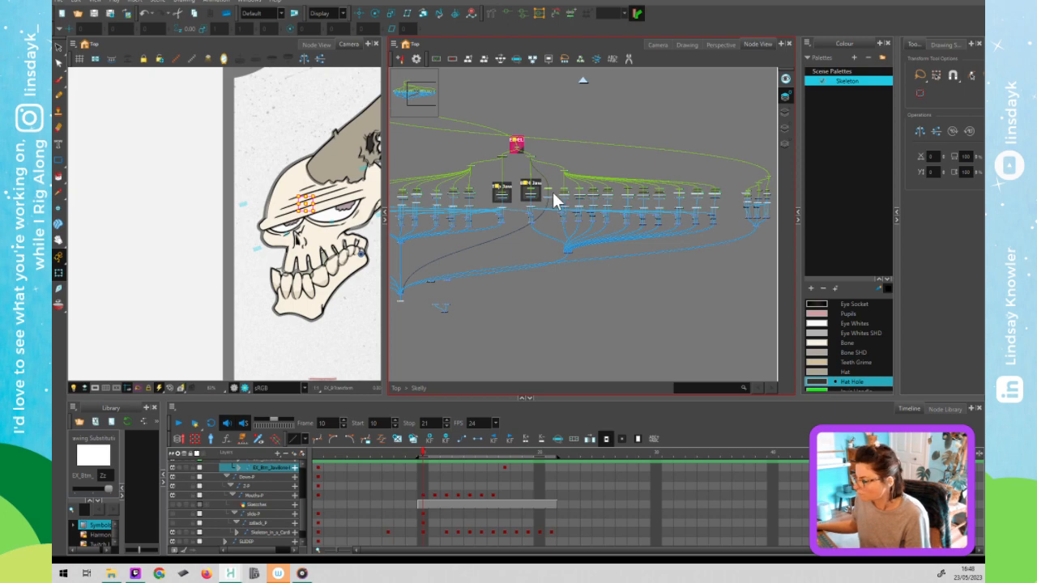
# Select the hat's node cluster at the far end of the Skelly network and shift it farther from the lower teeth nodes.
pyautogui.moveTo(714, 206); pyautogui.dragTo(629, 203)
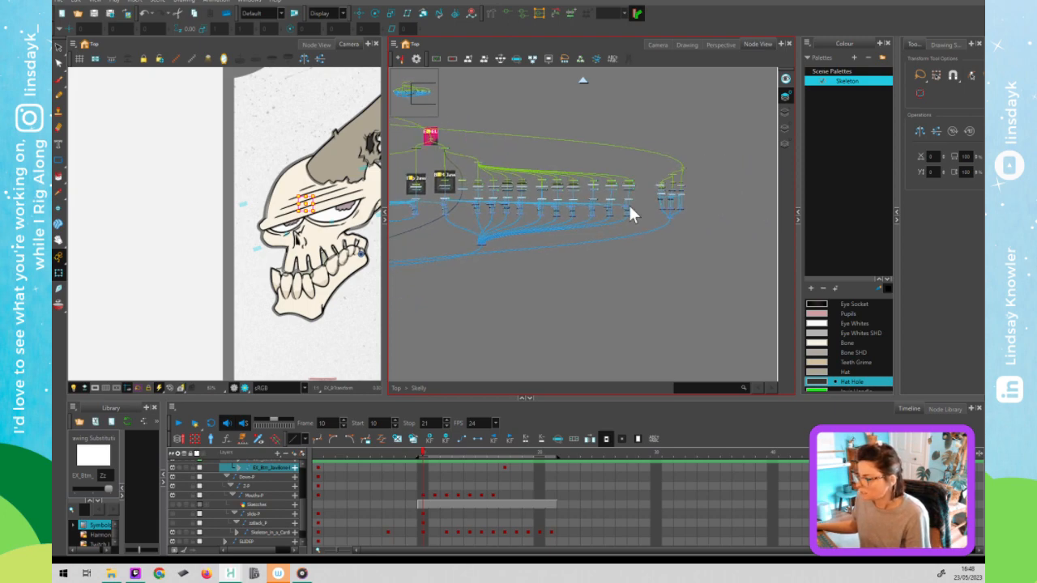
pyautogui.click(639, 223)
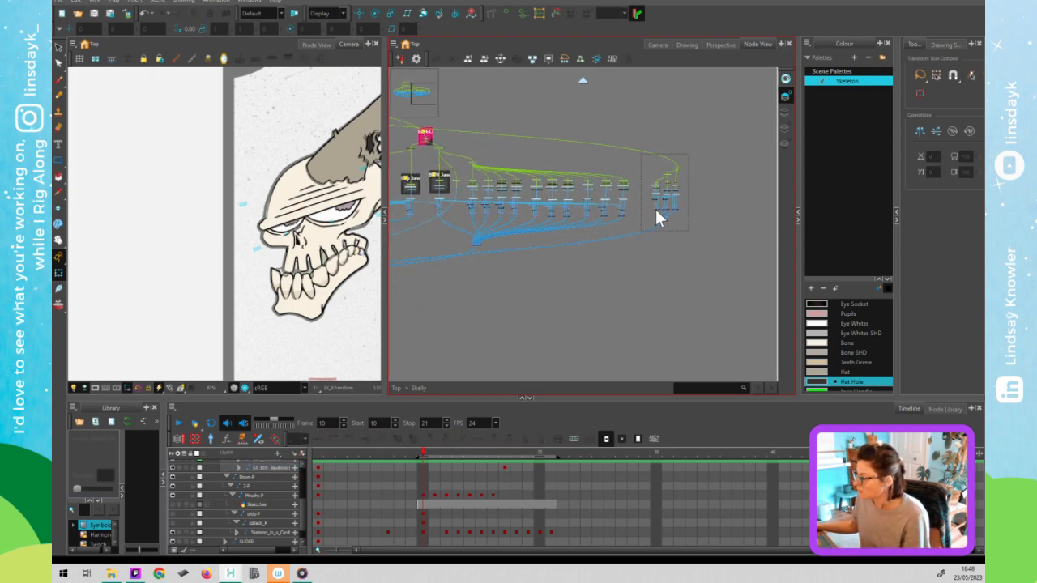
pyautogui.click(660, 209)
pyautogui.scroll(3, 679, 216)
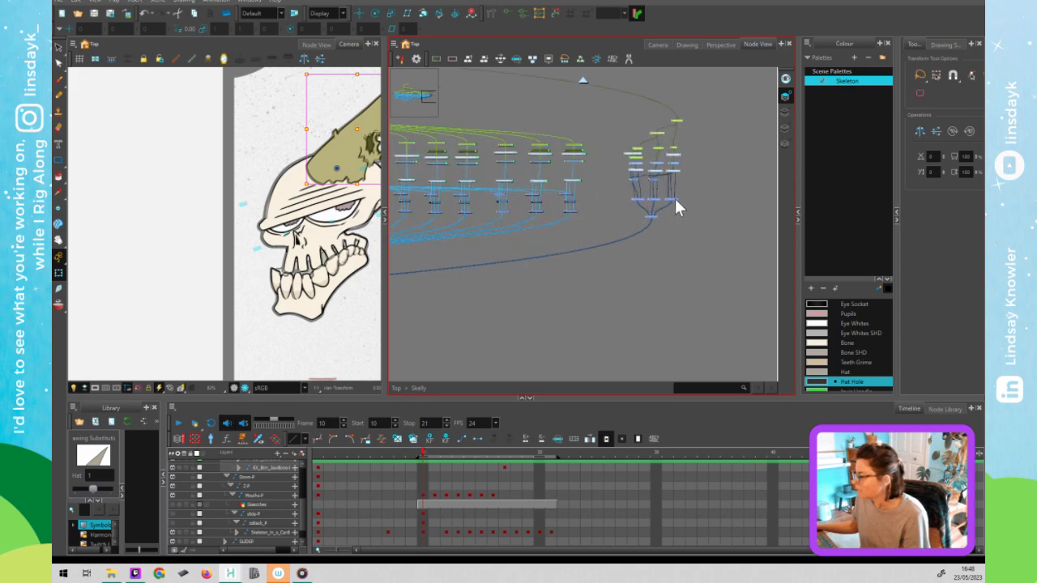
pyautogui.moveTo(770, 203); pyautogui.dragTo(794, 202)
pyautogui.scroll(-5, 711, 208)
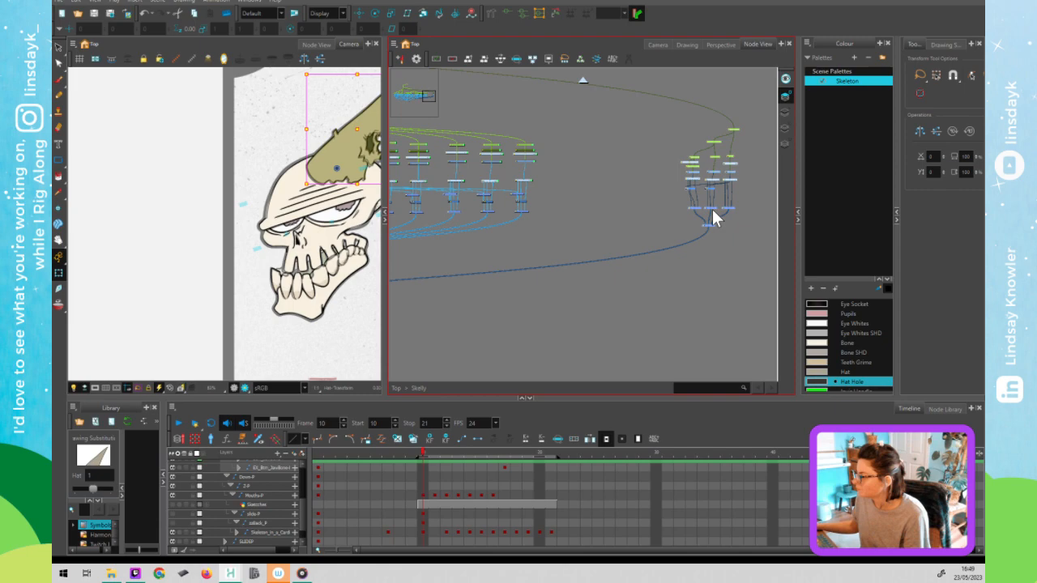
# Shift the BTM Jaw backdrop and all lower jaw and teeth nodes away from the Top Jaw backdrop, and place their parent peg above them.
pyautogui.click(524, 182)
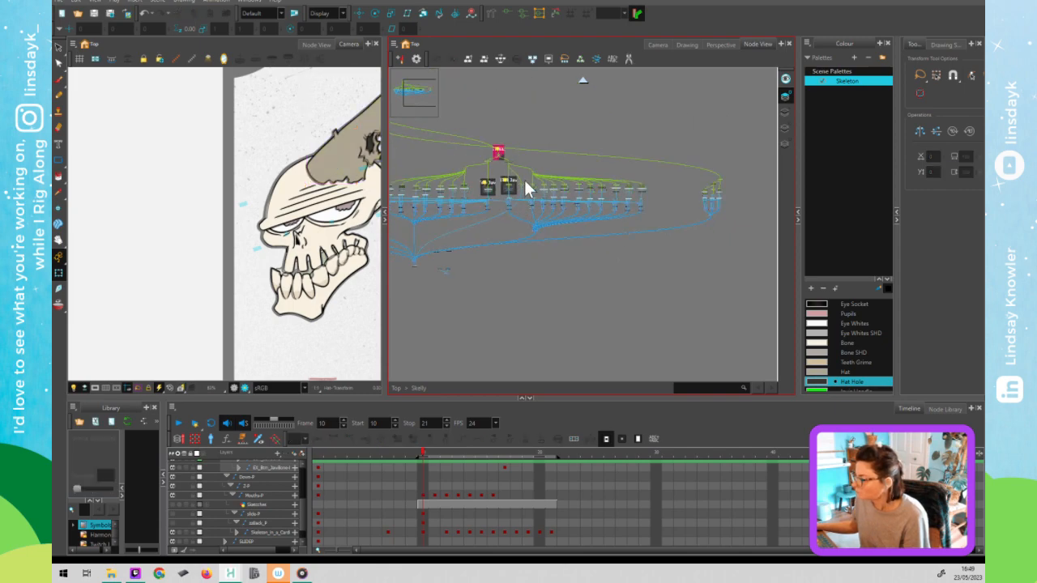
pyautogui.moveTo(659, 171); pyautogui.dragTo(511, 233)
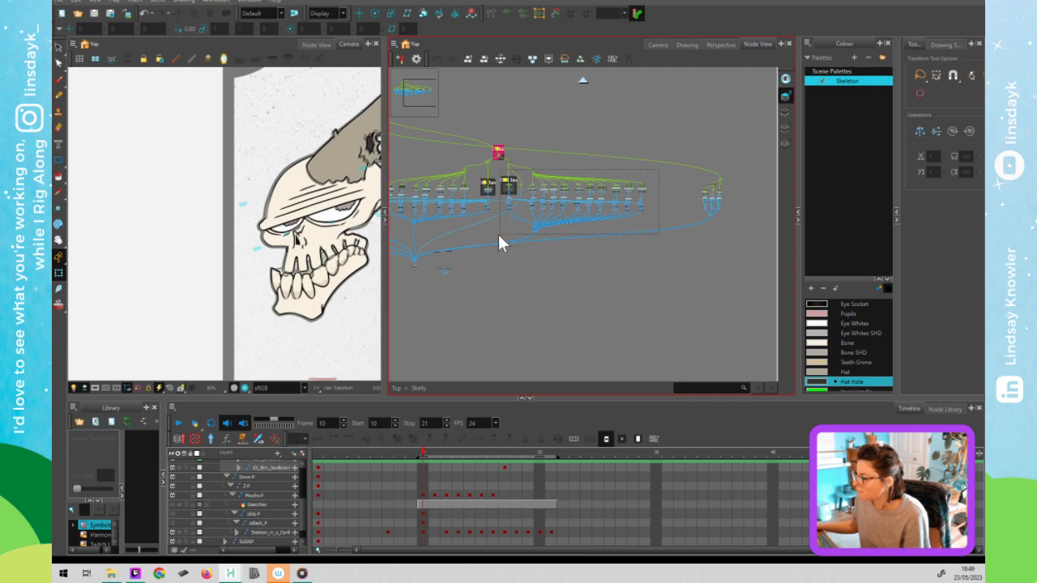
pyautogui.moveTo(499, 236); pyautogui.dragTo(500, 238)
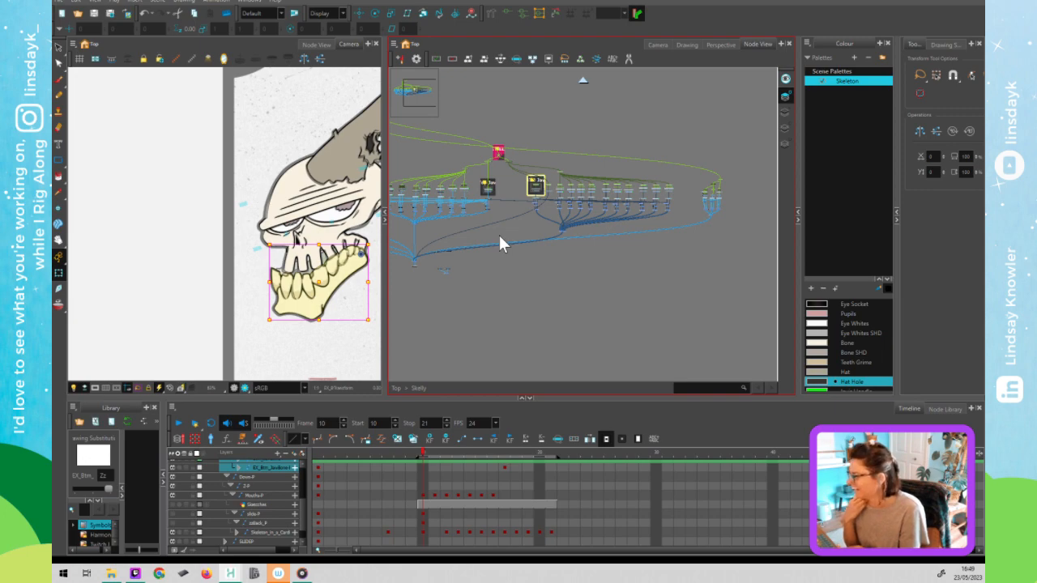
pyautogui.press('Right')
pyautogui.press('Right')
pyautogui.press('Right')
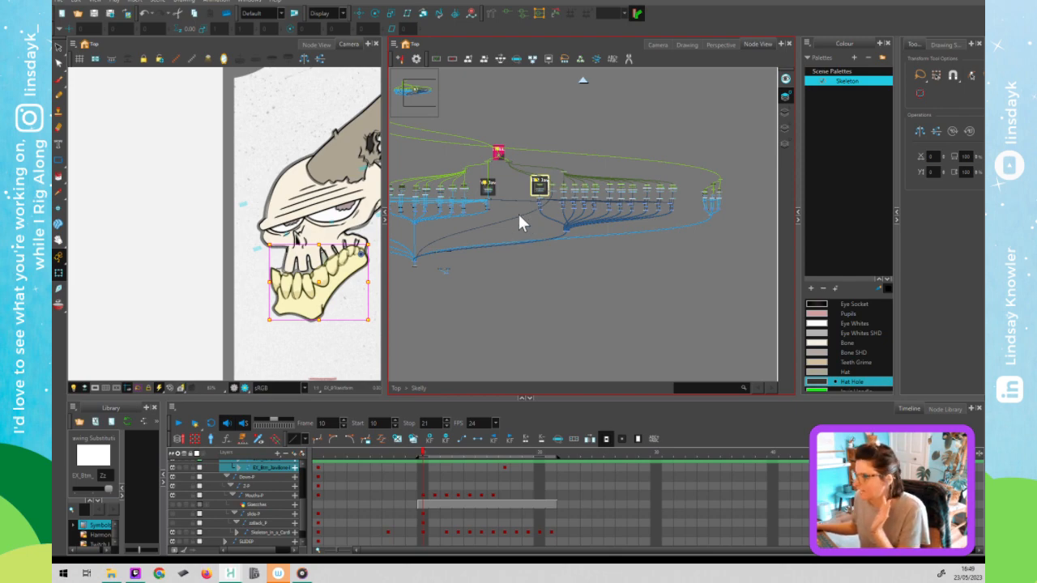
pyautogui.click(522, 234)
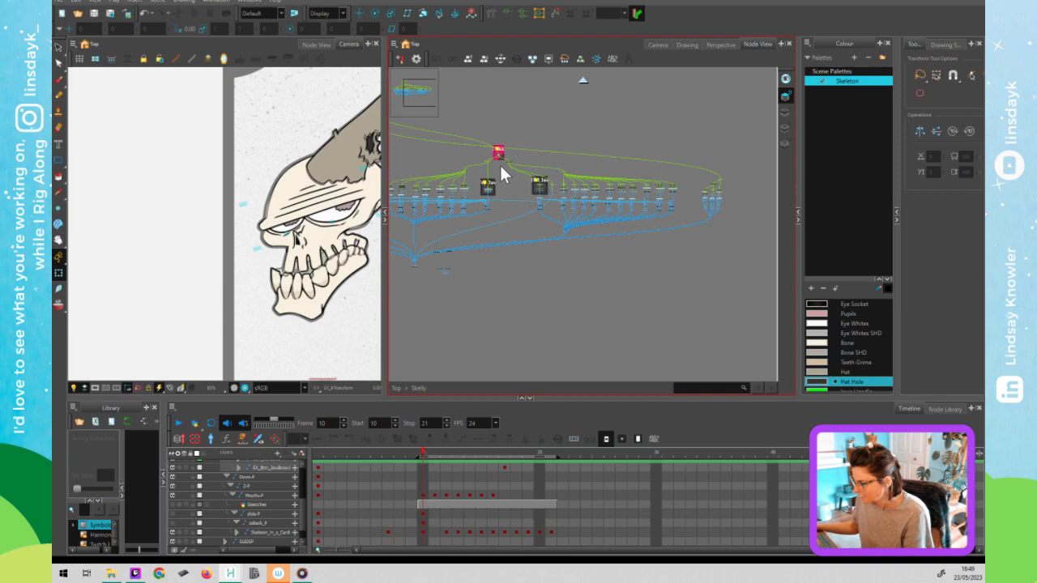
pyautogui.hotkey('ctrl', 'z')
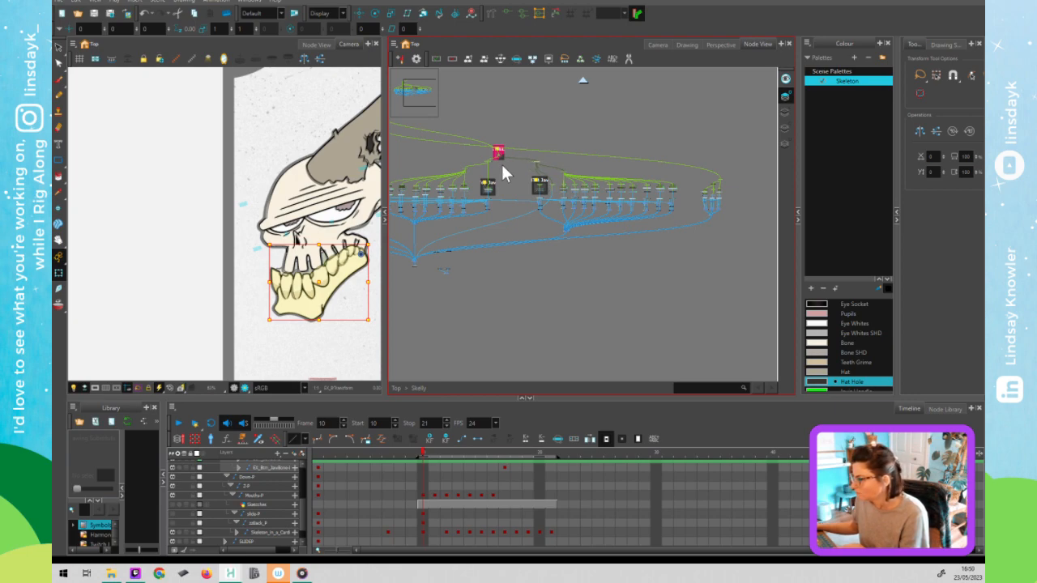
pyautogui.click(556, 173)
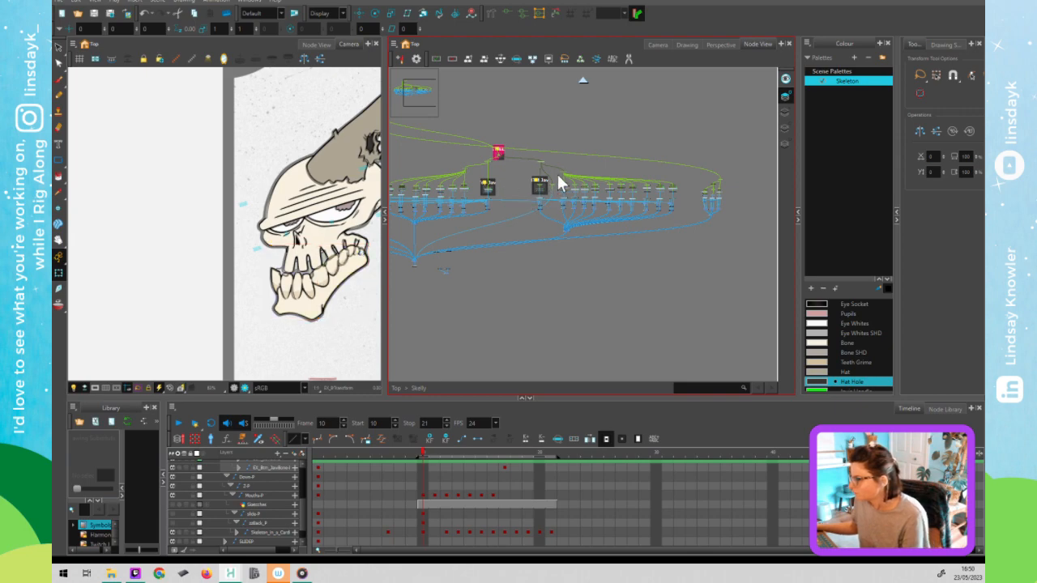
# Move the EX_Btm_JawBone peg and drawing to the other side of the BTM Jaw backdrop, into the gap between the jaws.
pyautogui.click(554, 202)
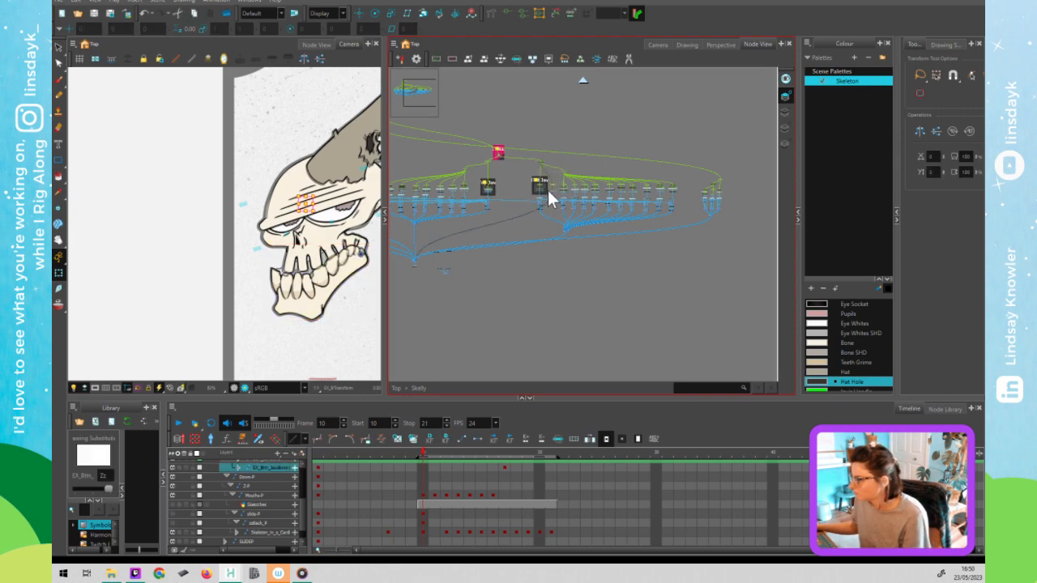
pyautogui.click(521, 189)
pyautogui.scroll(5, 552, 176)
pyautogui.moveTo(547, 172)
pyautogui.mouseDown()
pyautogui.moveTo(499, 243)
pyautogui.moveTo(494, 278)
pyautogui.mouseUp()
pyautogui.press('Right')
pyautogui.press('Right')
pyautogui.press('Right')
pyautogui.press('Right')
pyautogui.press('Right')
pyautogui.press('Right')
pyautogui.press('Right')
pyautogui.click(467, 192)
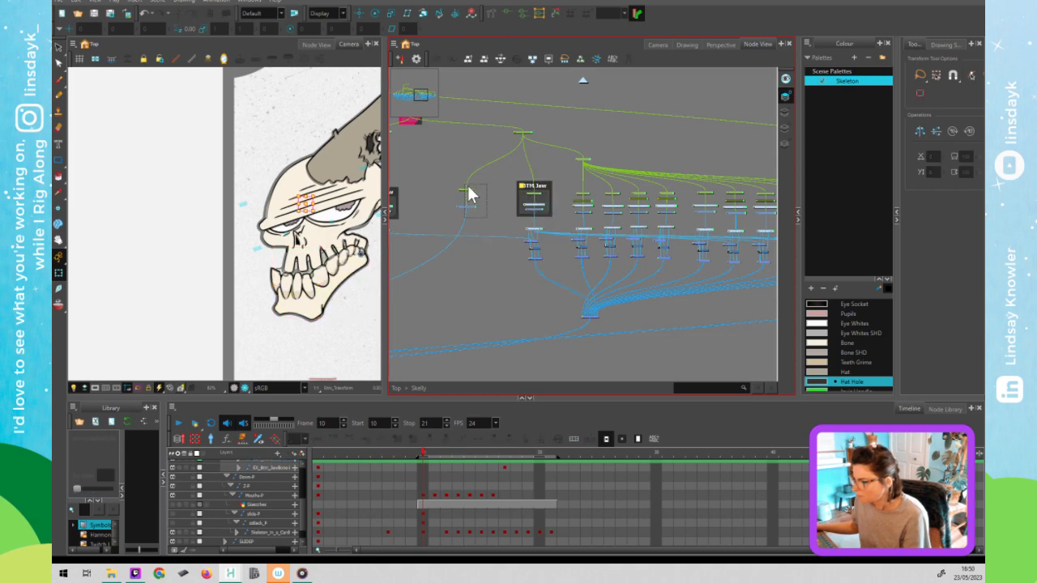
pyautogui.press('Right')
pyautogui.press('Right')
pyautogui.press('Right')
pyautogui.press('Right')
pyautogui.press('Right')
pyautogui.press('Right')
pyautogui.press('Right')
pyautogui.press('Right')
pyautogui.press('Right')
pyautogui.press('Right')
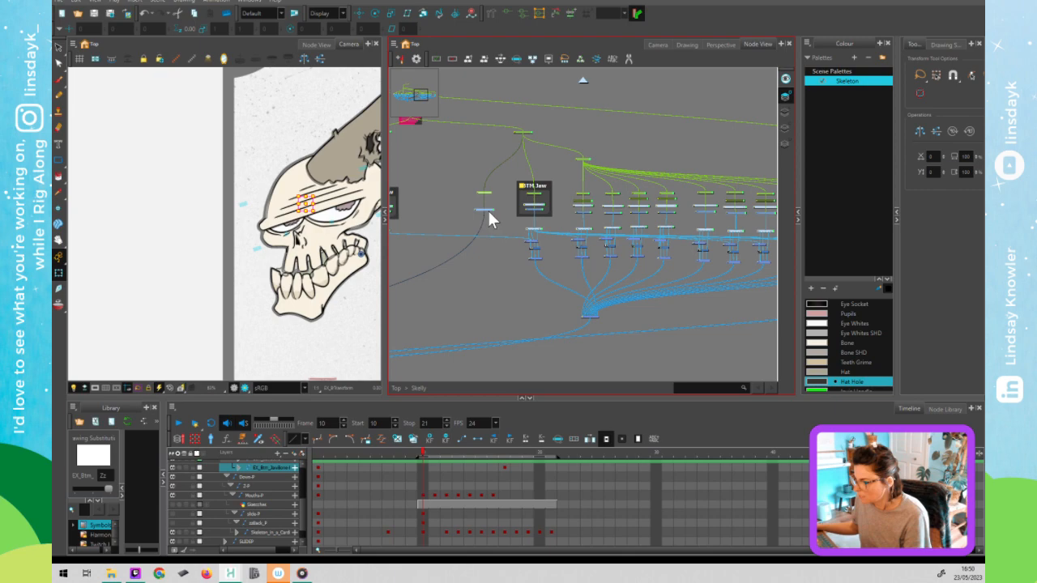
# Copy the EX_Btm_JawBone drawing node and paste a duplicate between the two jaws with Paste Special.
pyautogui.click(95, 484)
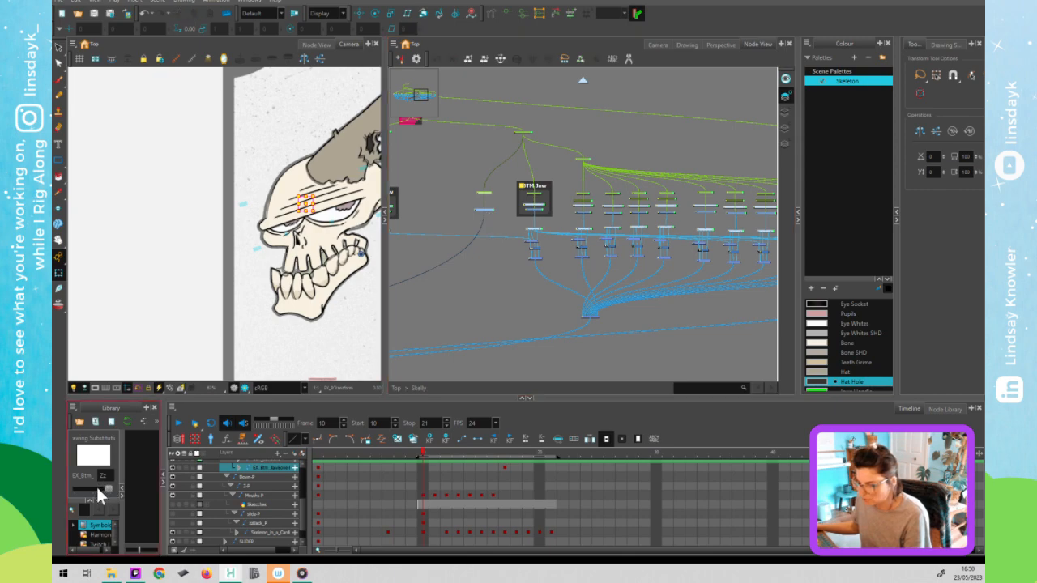
pyautogui.click(96, 488)
pyautogui.click(109, 489)
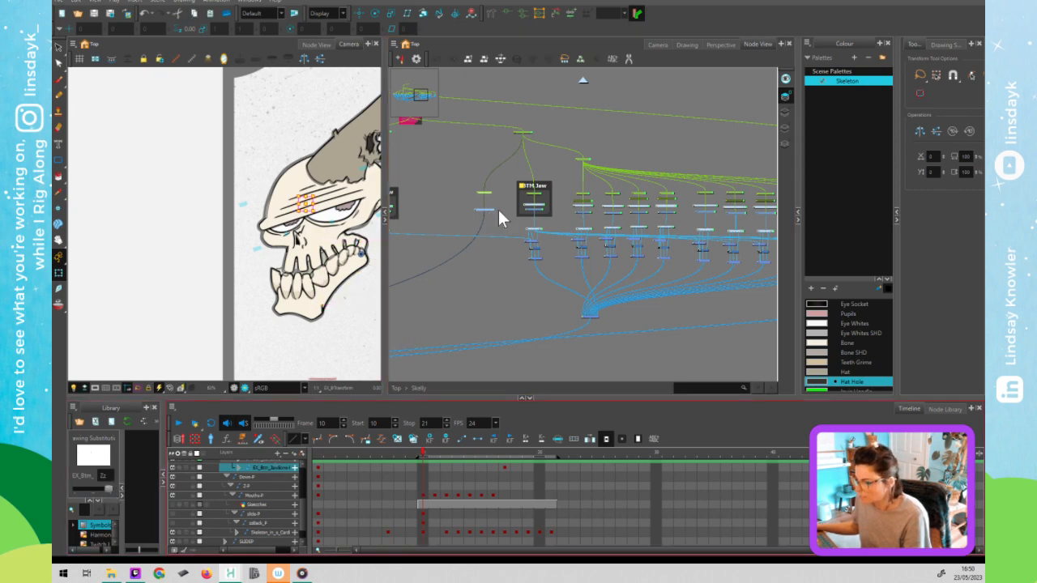
pyautogui.click(483, 226)
pyautogui.click(482, 223)
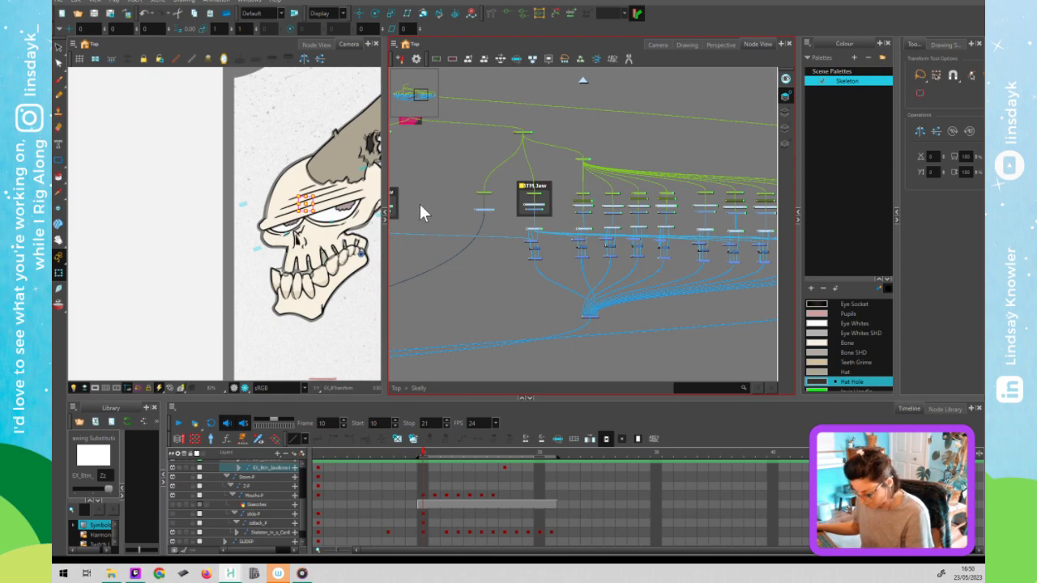
pyautogui.hotkey('ctrl', 'shift', 'v')
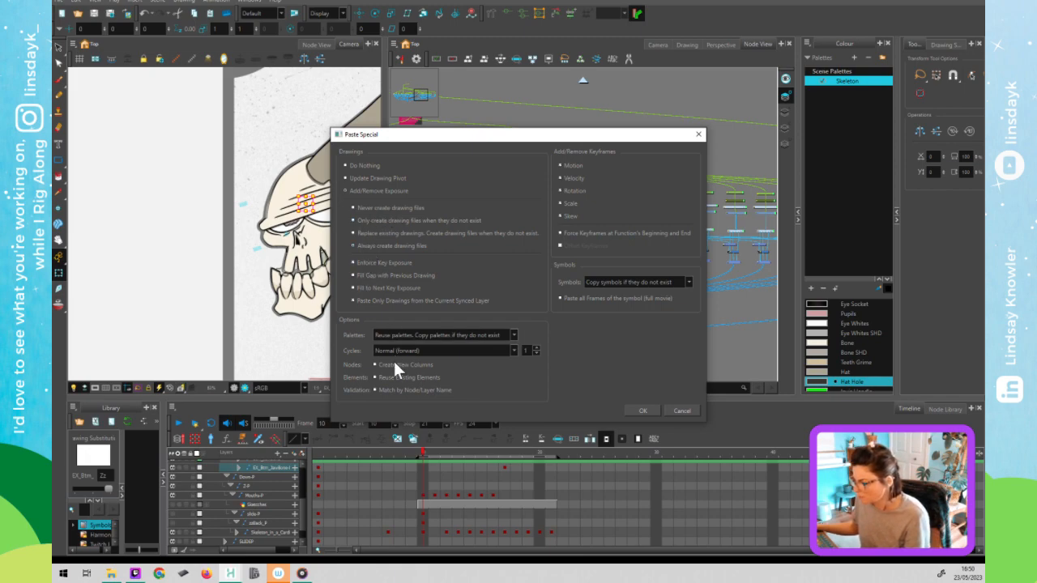
pyautogui.click(651, 410)
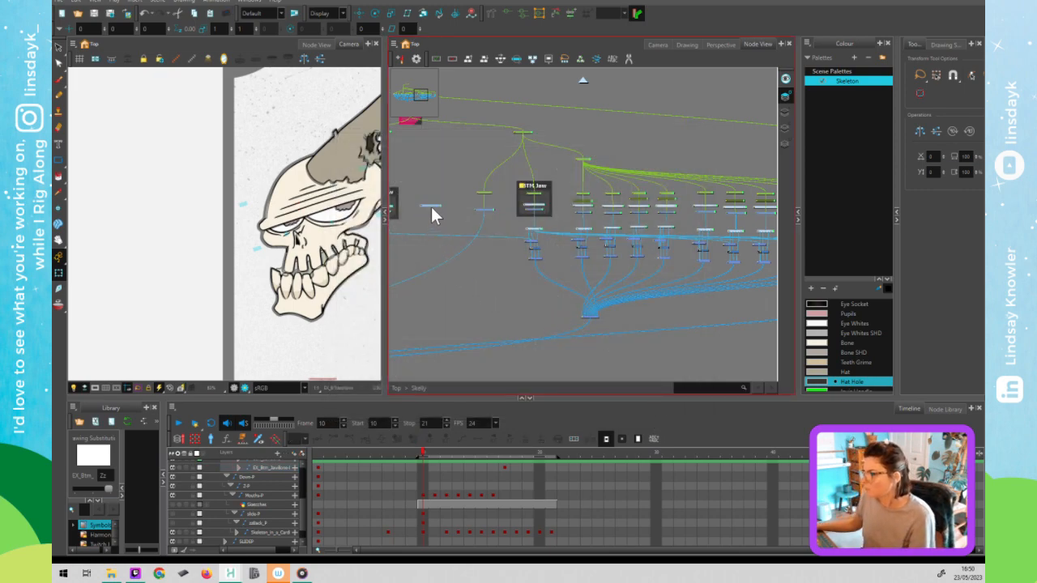
# Join the original and pasted jaw bone drawings in an extra composite, and delete that composite so both feed the main composite directly.
pyautogui.moveTo(424, 229); pyautogui.dragTo(664, 194)
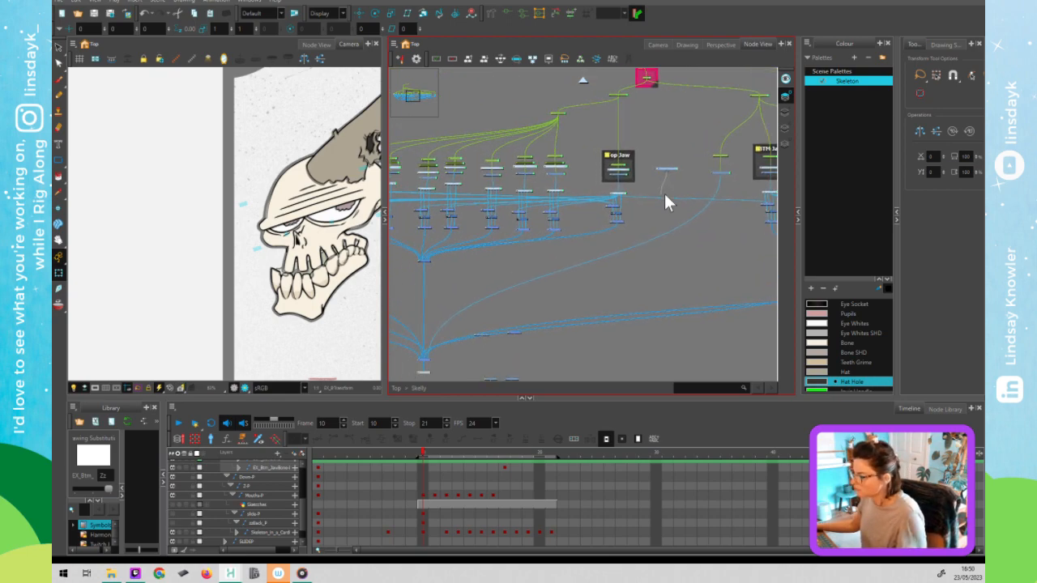
pyautogui.click(706, 194)
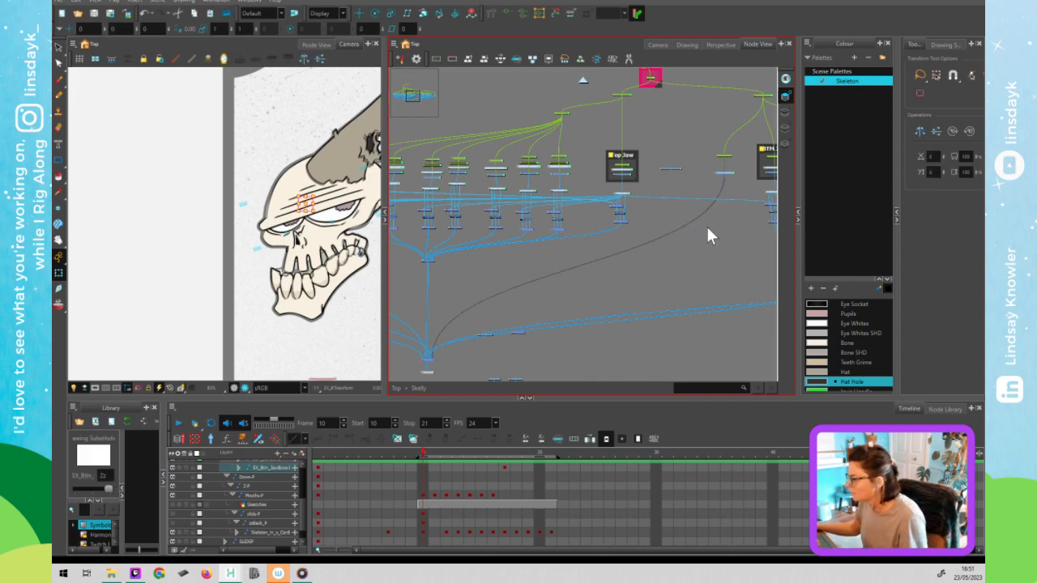
pyautogui.scroll(3, 706, 225)
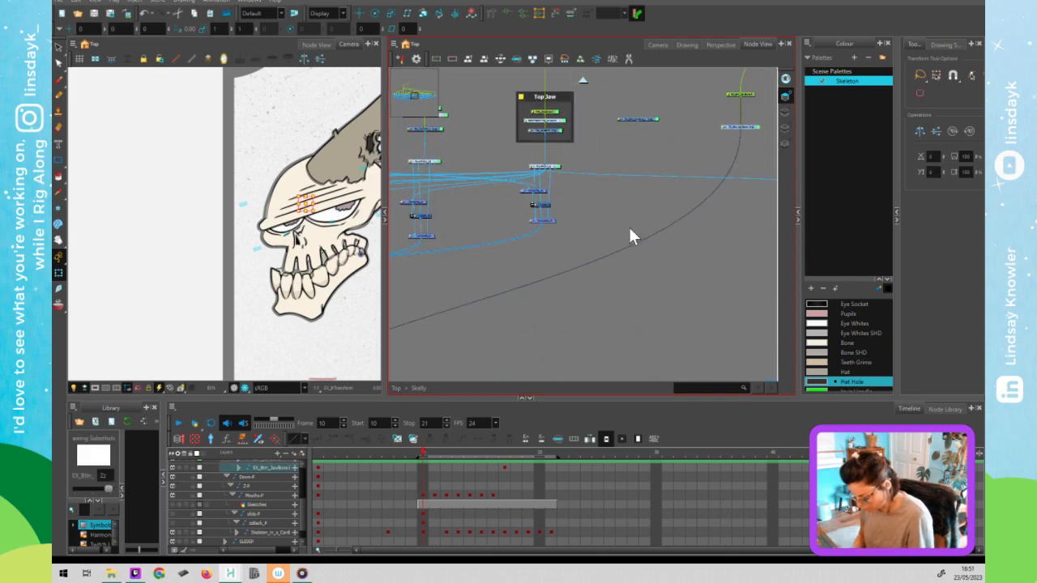
pyautogui.hotkey('ctrl', 'shift', 'c')
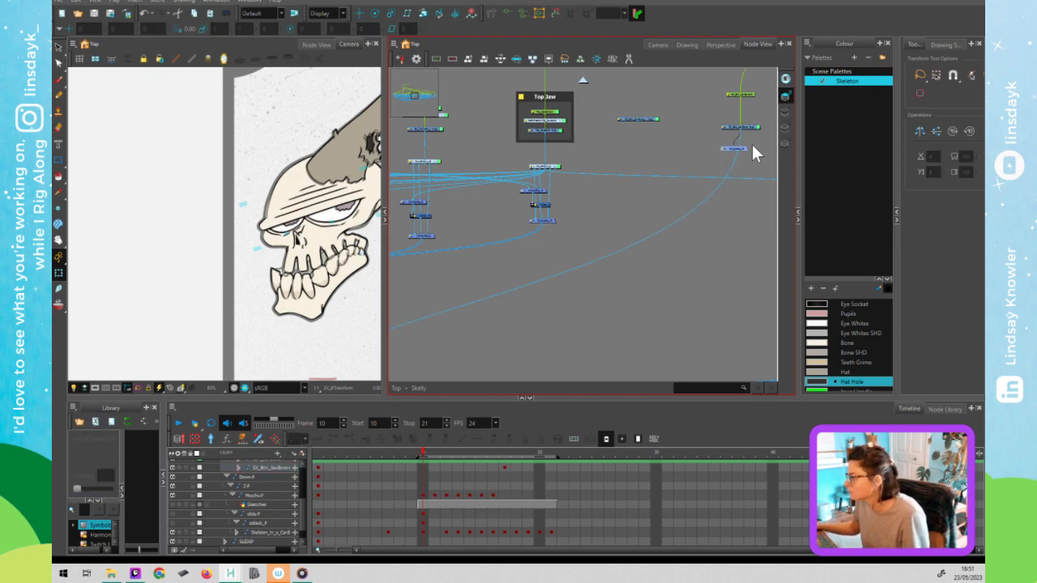
pyautogui.moveTo(742, 148); pyautogui.dragTo(712, 252)
pyautogui.moveTo(638, 123); pyautogui.dragTo(688, 235)
pyautogui.press('Delete')
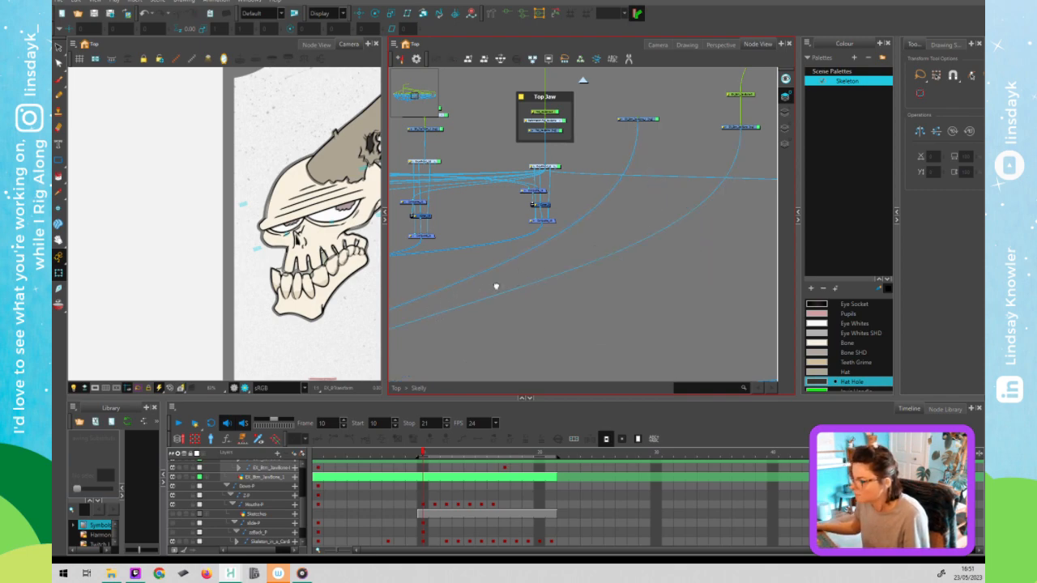
# Follow both cables down to the main composite, and line the duplicated drawing node up with the original EX_Btm_JawBone drawing.
pyautogui.moveTo(620, 232); pyautogui.dragTo(745, 188)
pyautogui.moveTo(587, 235); pyautogui.dragTo(741, 175)
pyautogui.moveTo(549, 259); pyautogui.dragTo(583, 230)
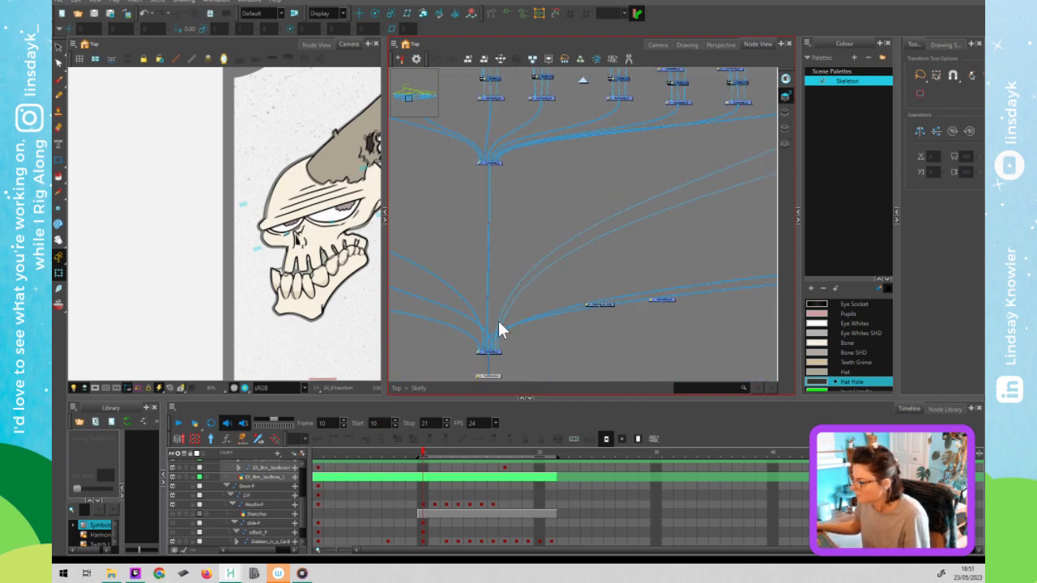
pyautogui.moveTo(648, 224); pyautogui.dragTo(409, 385)
pyautogui.moveTo(743, 202); pyautogui.dragTo(583, 269)
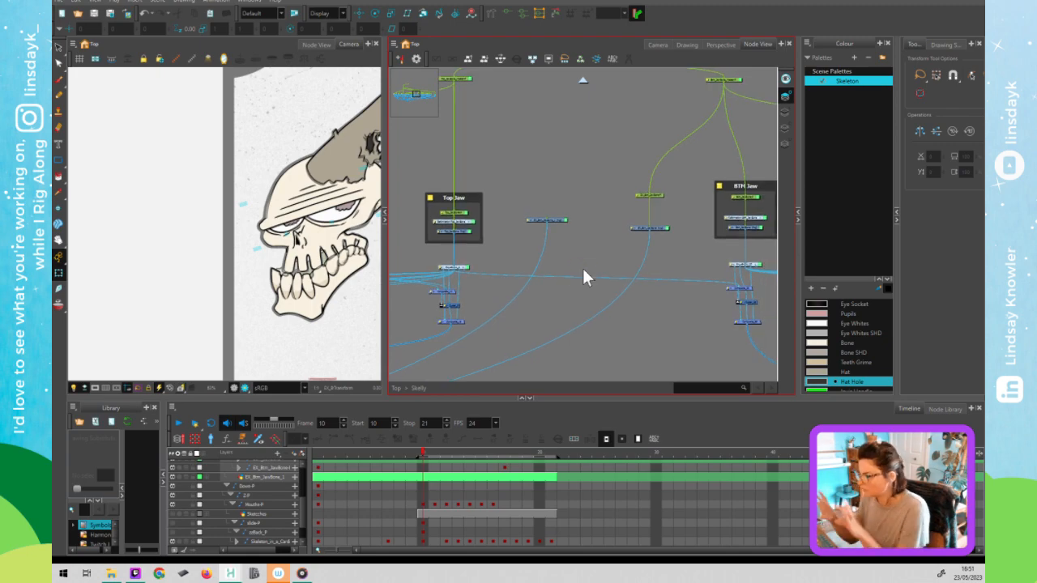
pyautogui.moveTo(557, 217); pyautogui.dragTo(567, 226)
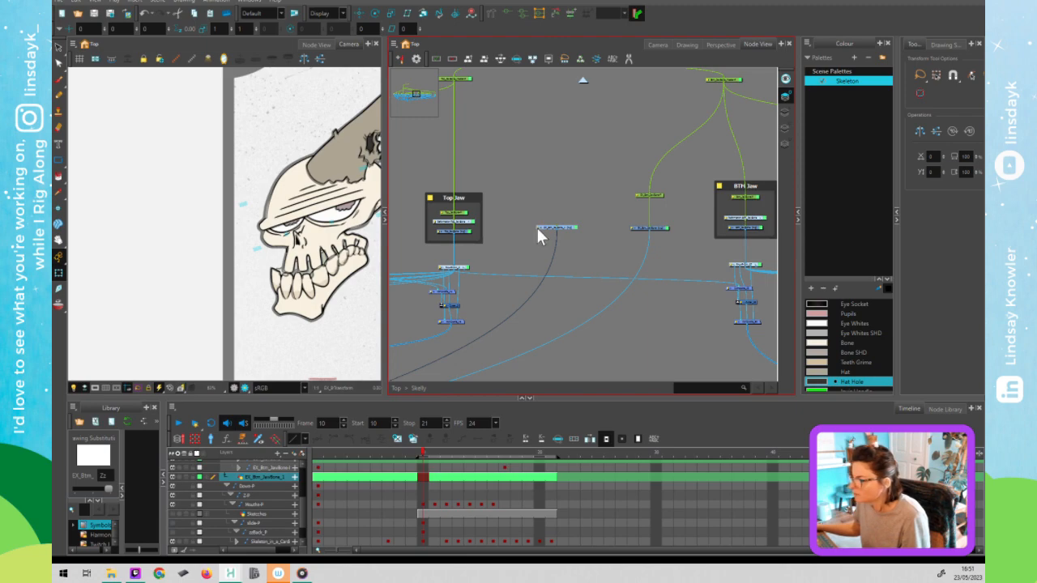
# Rename the duplicated EX_Btm_JawBone_1 drawing node to Tongue in its layer properties.
pyautogui.doubleClick(537, 228)
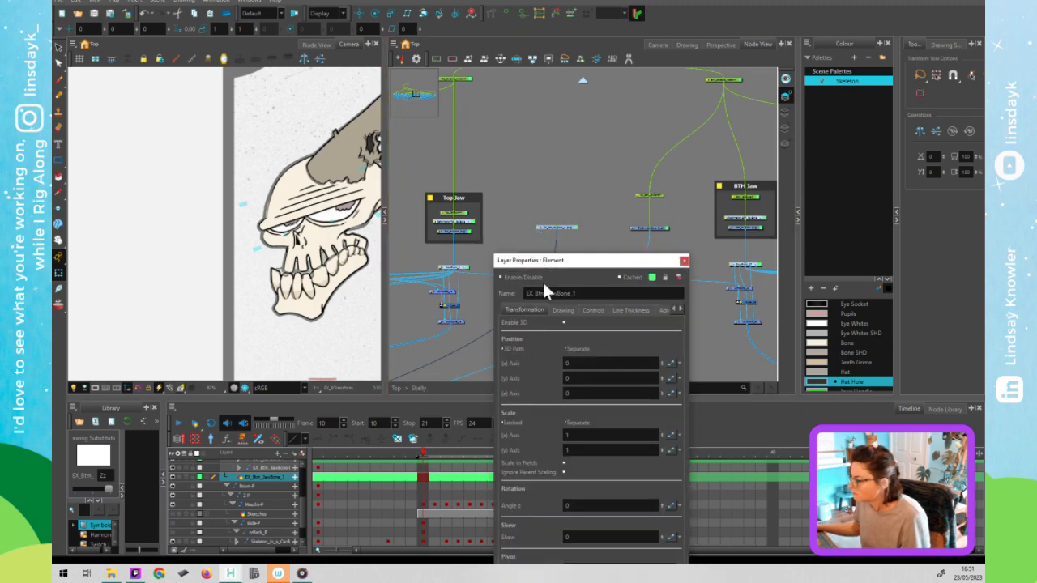
pyautogui.click(576, 294)
pyautogui.press('BackSpace')
pyautogui.press('BackSpace')
pyautogui.press('BackSpace')
pyautogui.press('BackSpace')
pyautogui.press('BackSpace')
pyautogui.press('BackSpace')
pyautogui.press('BackSpace')
pyautogui.press('BackSpace')
pyautogui.press('BackSpace')
pyautogui.press('BackSpace')
pyautogui.press('BackSpace')
pyautogui.press('BackSpace')
pyautogui.press('BackSpace')
pyautogui.press('BackSpace')
pyautogui.press('BackSpace')
pyautogui.press('BackSpace')
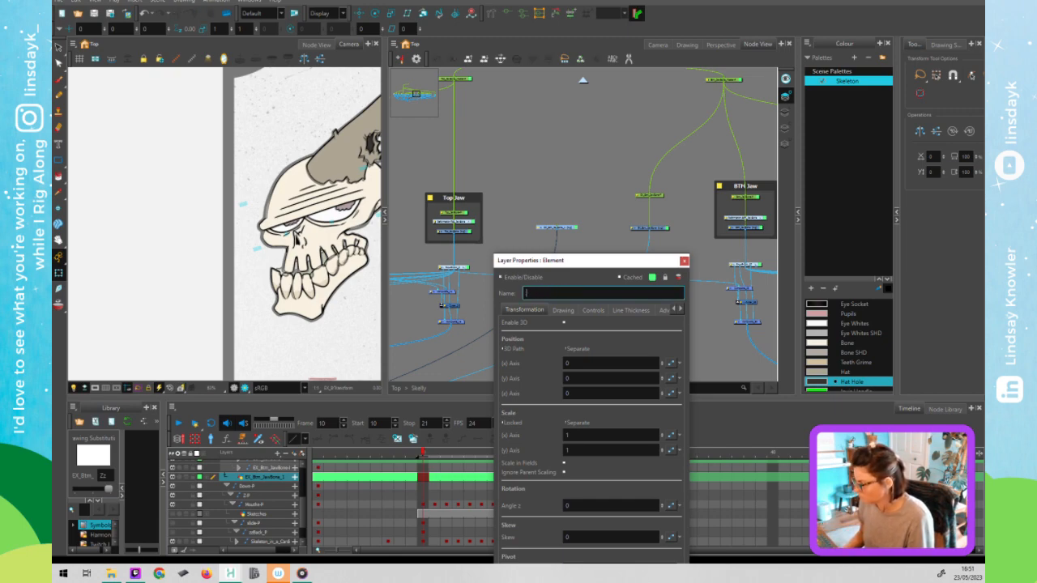
pyautogui.write('Top')
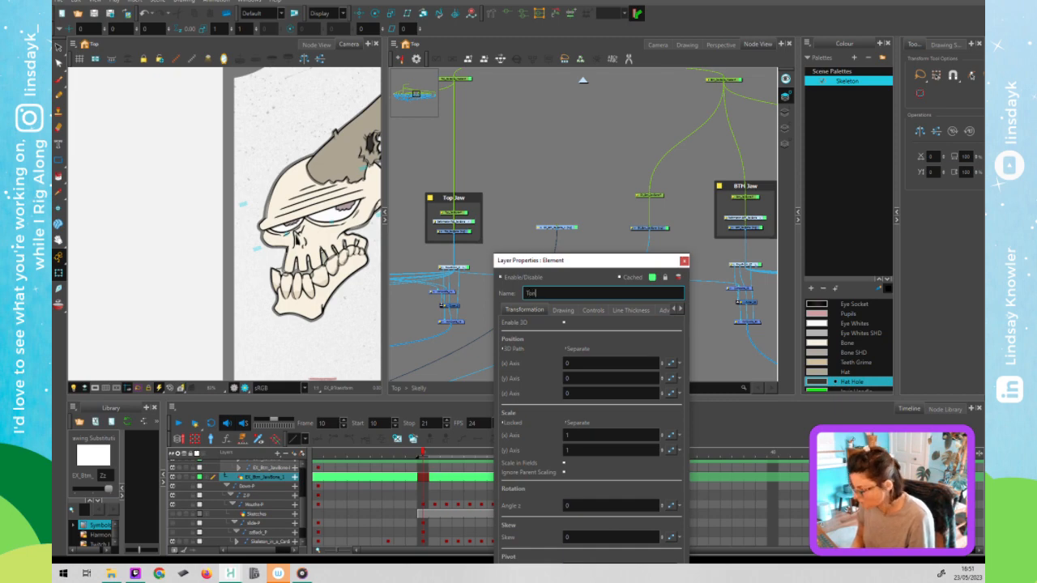
pyautogui.write('gue')
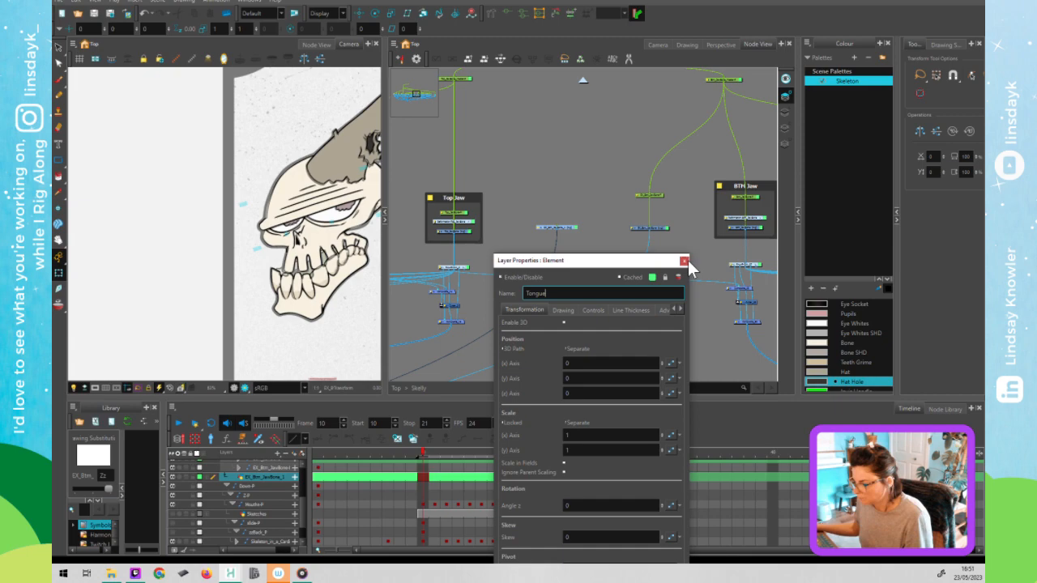
pyautogui.click(684, 261)
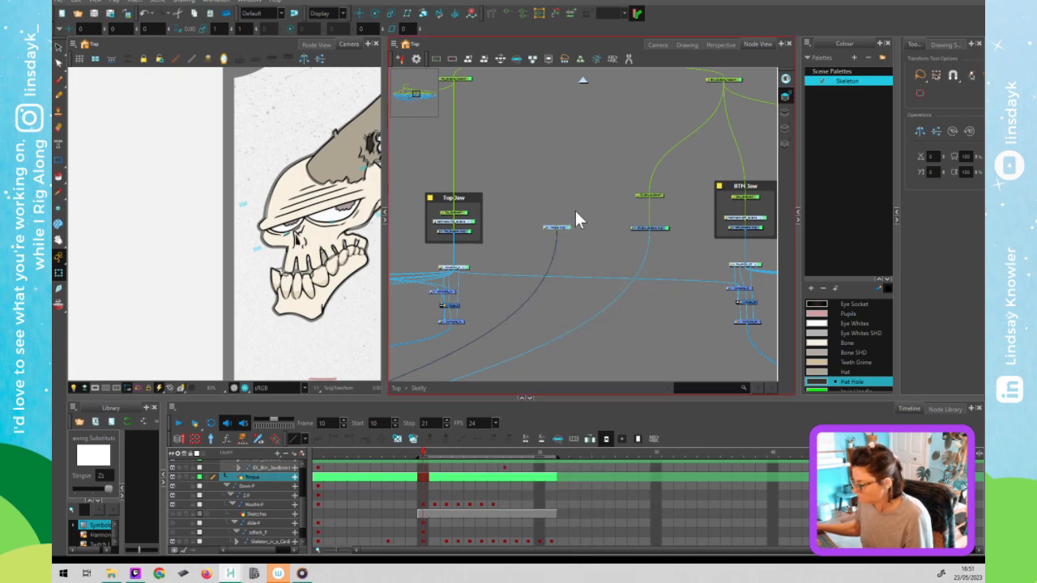
# Add a parent peg above the Tongue drawing, space it clear of the drawing, and connect it beneath the Btm_JawBone_Master-P peg.
pyautogui.hotkey('ctrl', 'p')
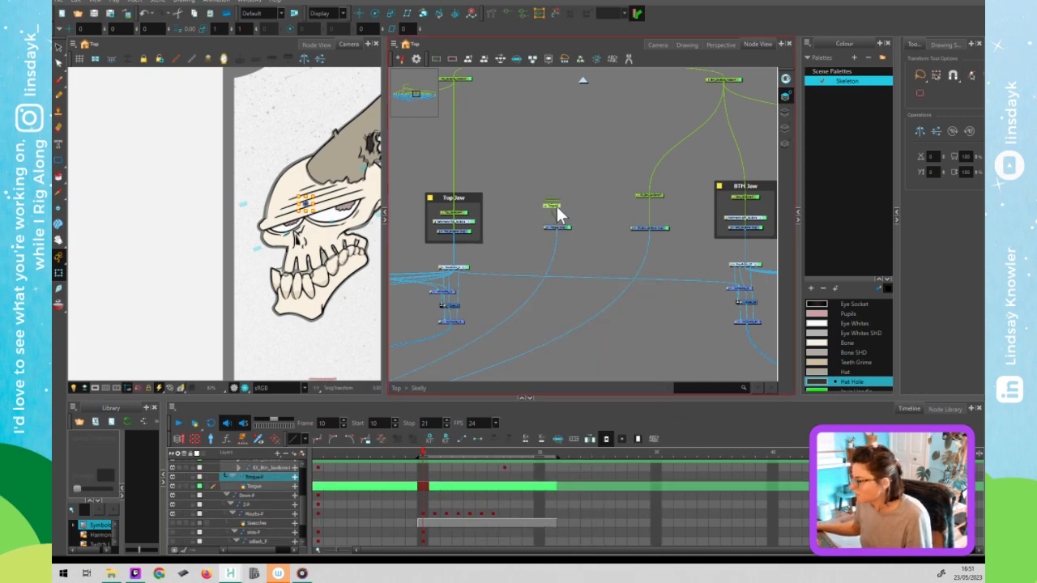
pyautogui.moveTo(555, 206); pyautogui.dragTo(562, 200)
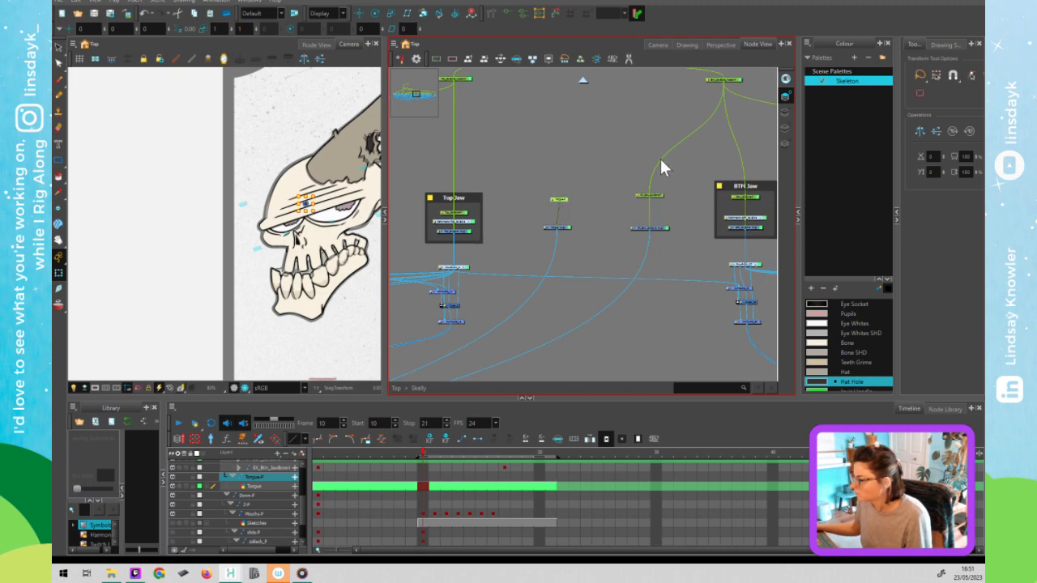
pyautogui.moveTo(630, 170); pyautogui.dragTo(567, 204)
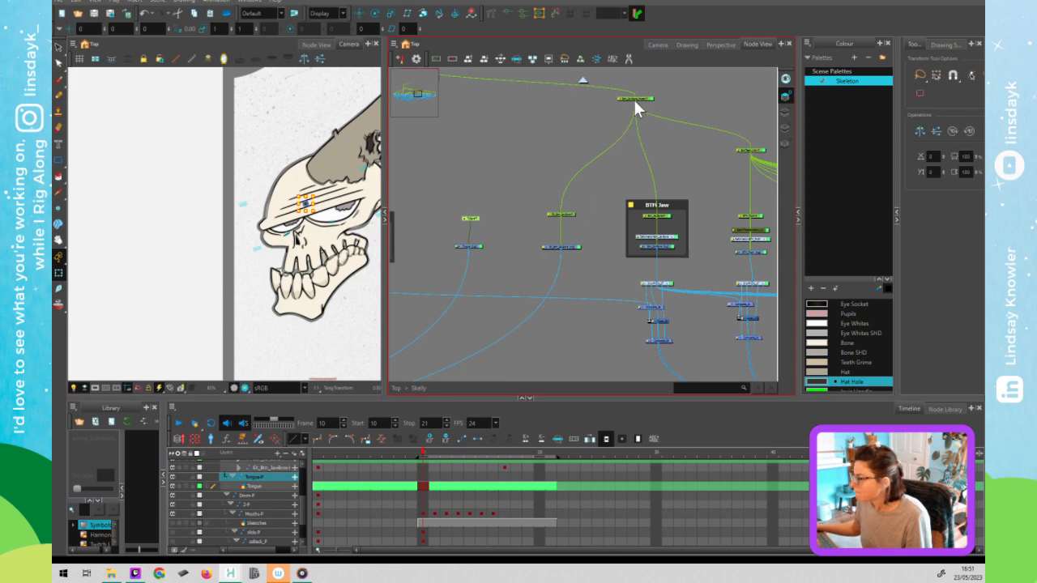
pyautogui.moveTo(634, 103); pyautogui.dragTo(475, 219)
pyautogui.scroll(2, 647, 105)
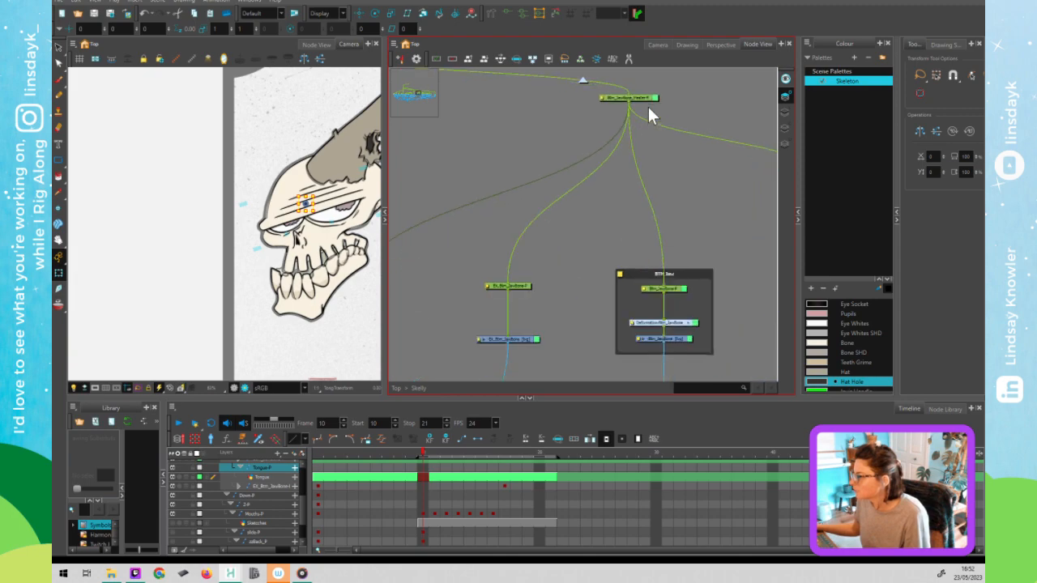
pyautogui.scroll(1, 649, 108)
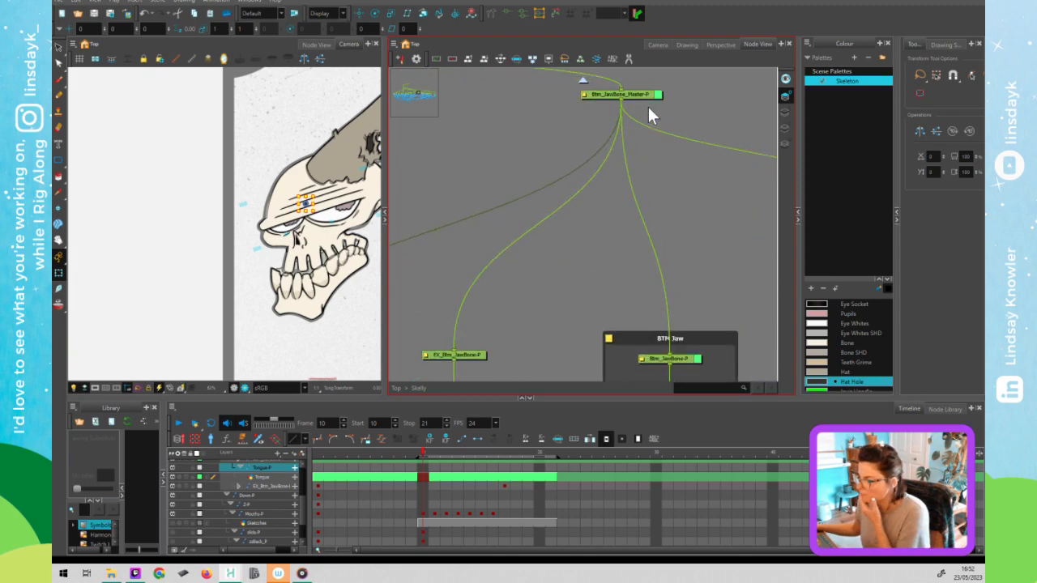
pyautogui.scroll(-3, 647, 104)
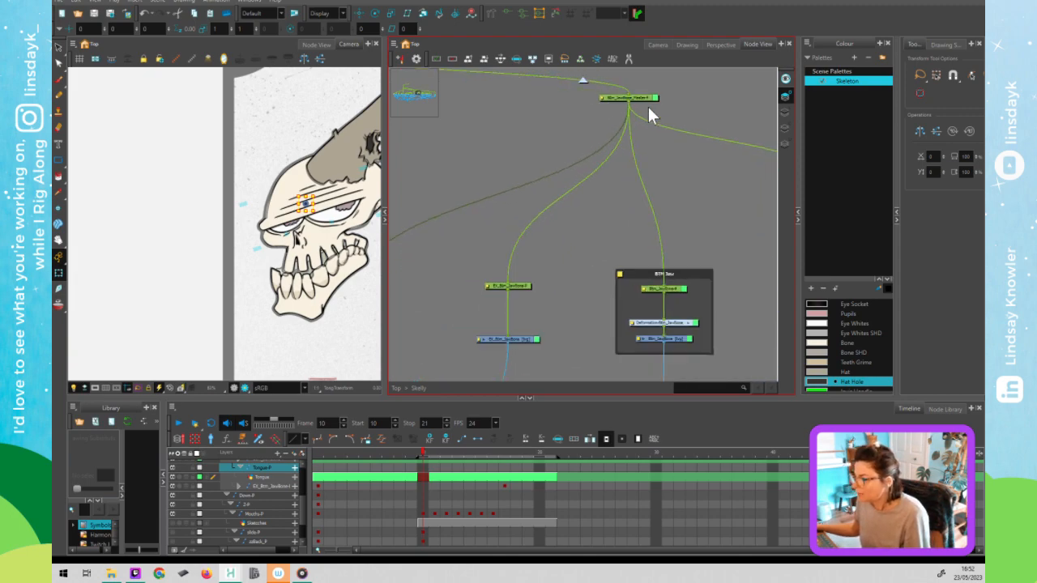
pyautogui.scroll(-3, 630, 154)
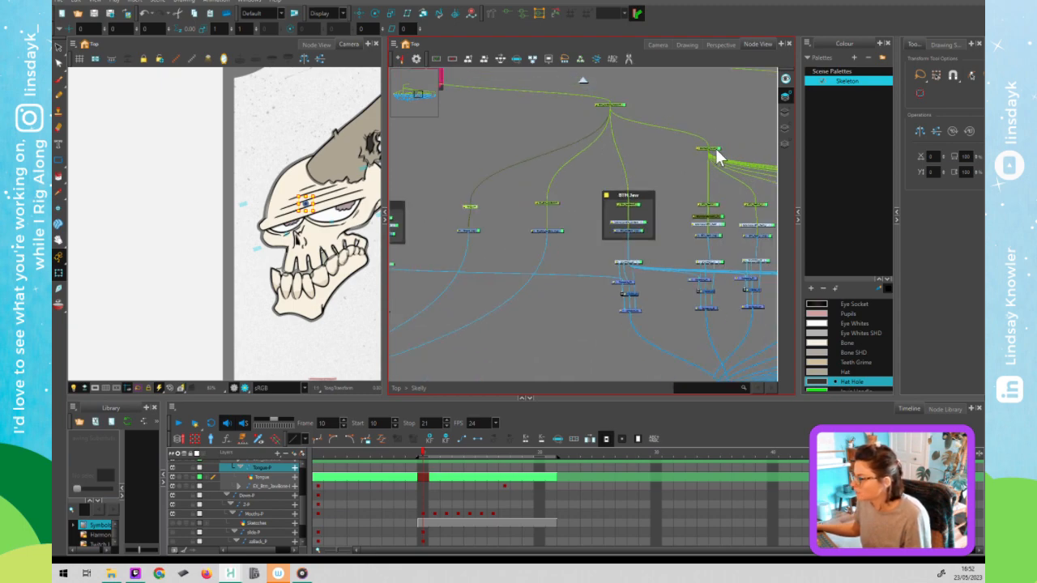
# Reconnect the EX_Btm_JawBone-P peg so that it is parented to the Btm_JawBone-P peg inside the BTM Jaw backdrop.
pyautogui.click(716, 156)
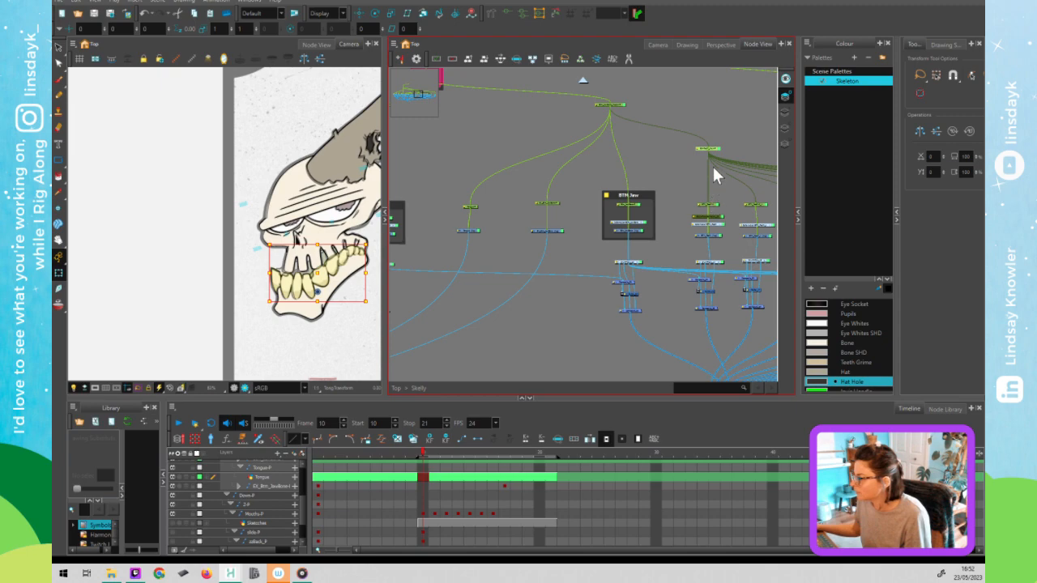
pyautogui.click(632, 208)
pyautogui.click(558, 203)
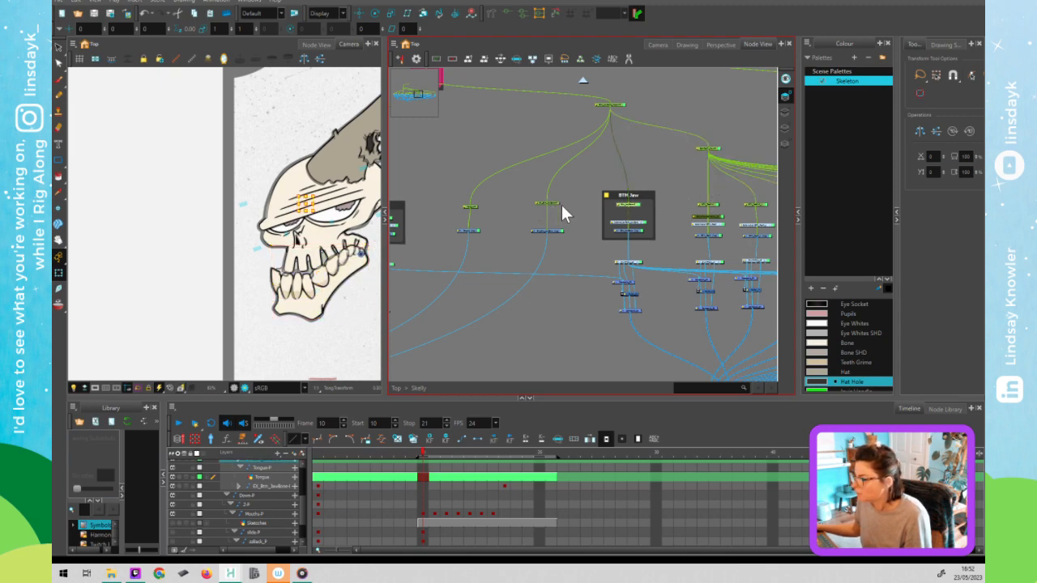
pyautogui.scroll(4, 566, 194)
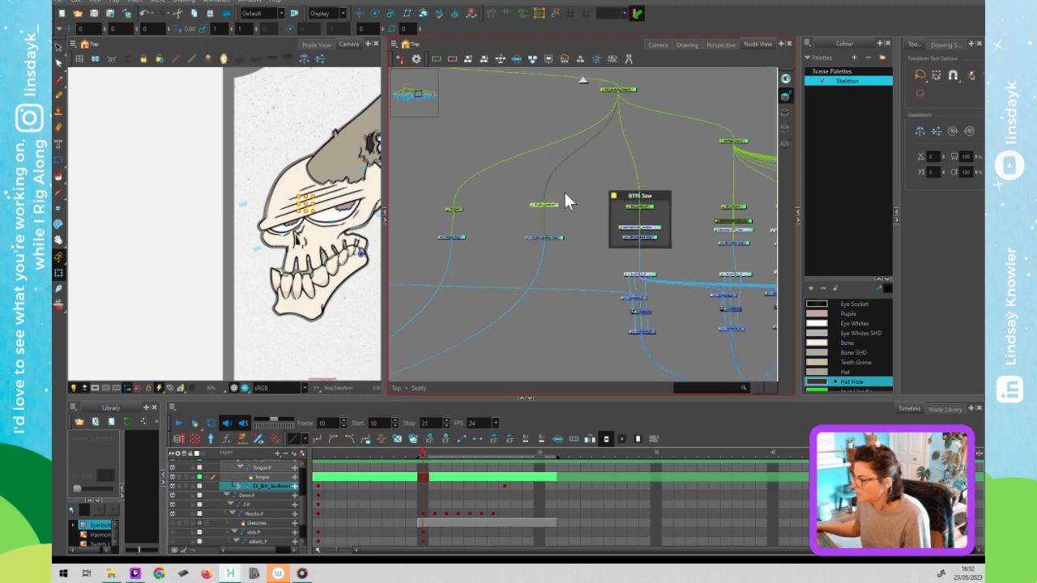
pyautogui.moveTo(576, 225); pyautogui.dragTo(603, 223)
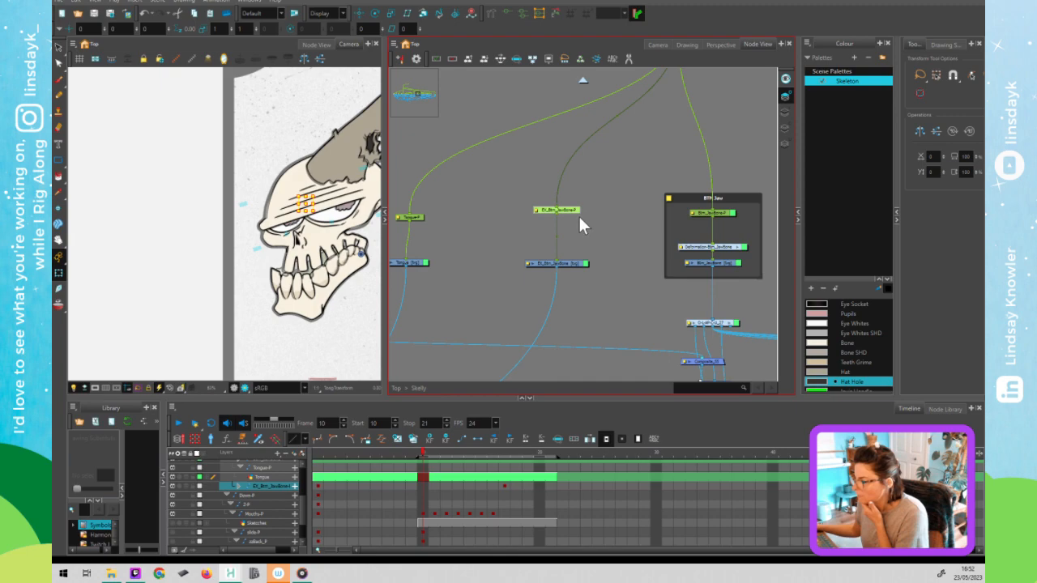
pyautogui.moveTo(712, 215); pyautogui.dragTo(548, 207)
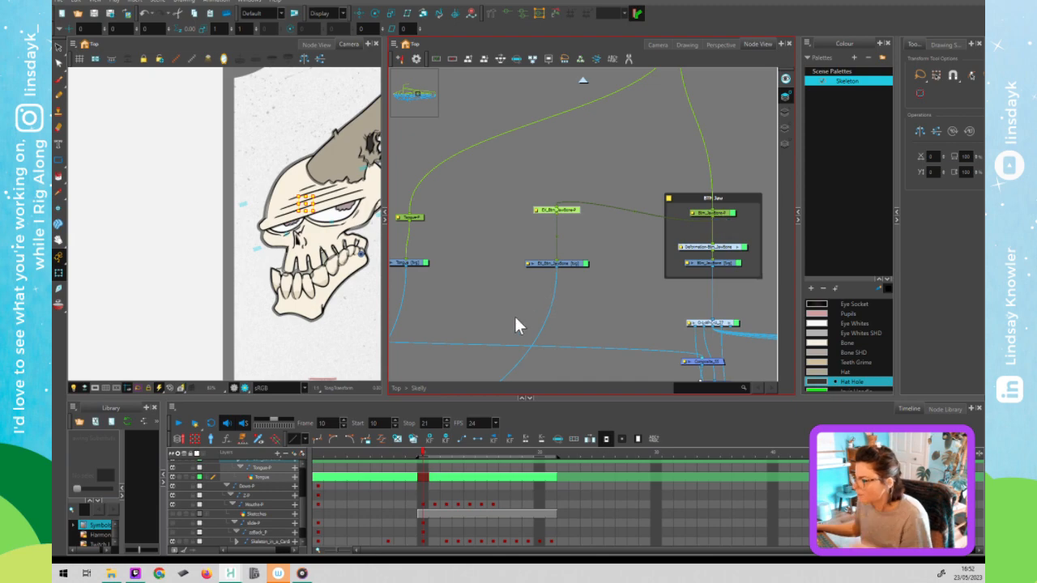
# Go through the mouth poses to frame 16 and set the EX_Btm_JawBone drawing substitution to 1 there.
pyautogui.click(567, 273)
pyautogui.click(308, 269)
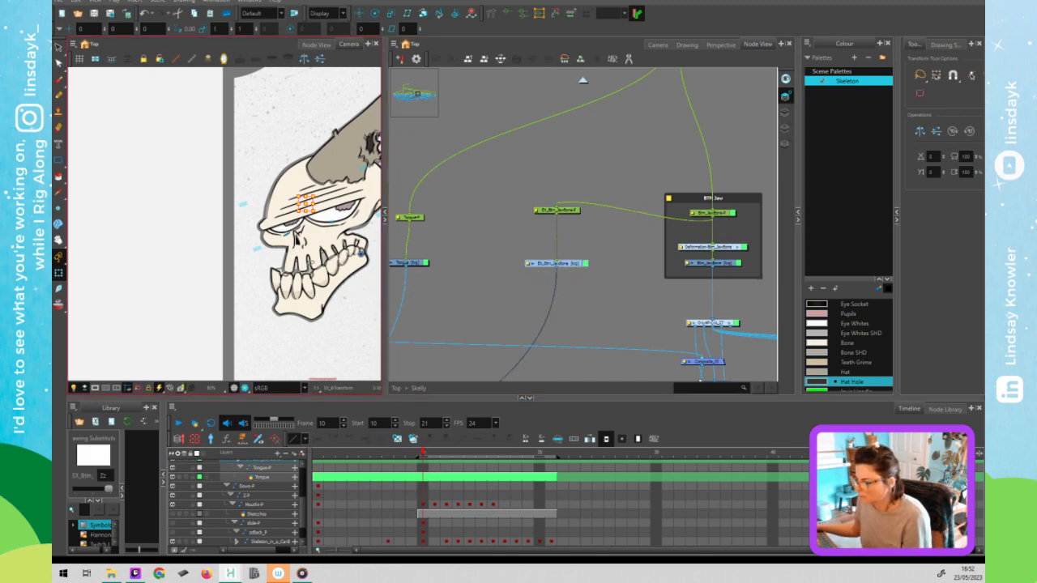
pyautogui.hotkey('alt', 's')
pyautogui.click(477, 363)
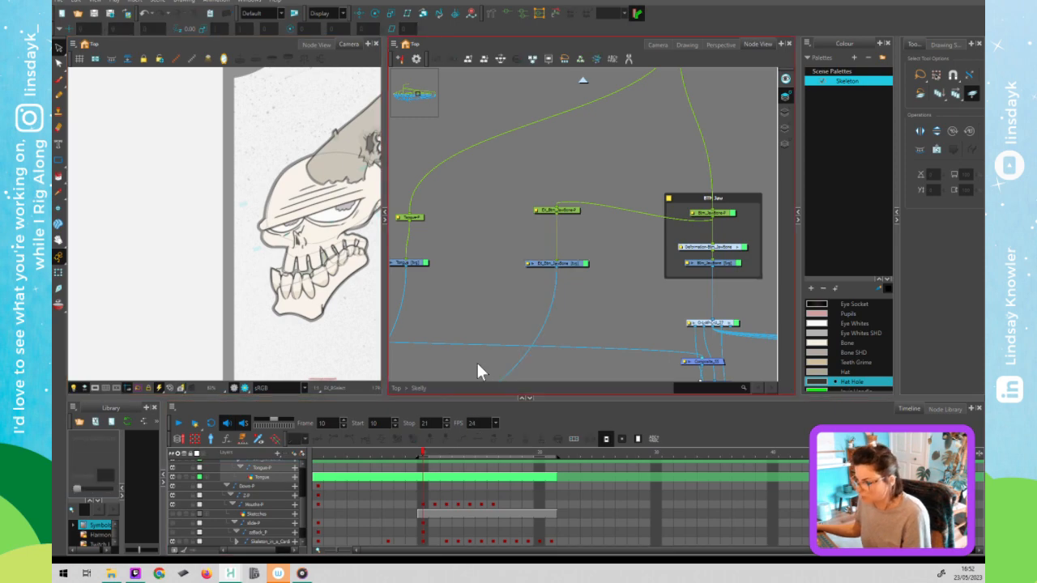
pyautogui.press('.')
pyautogui.press('.')
pyautogui.press('.')
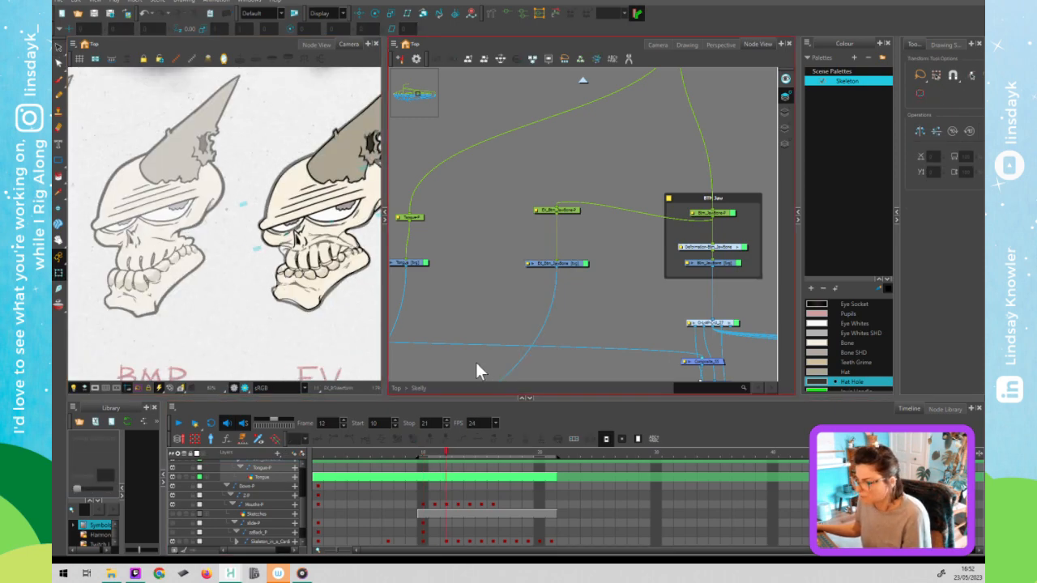
pyautogui.press('.')
pyautogui.press('.')
pyautogui.press('.')
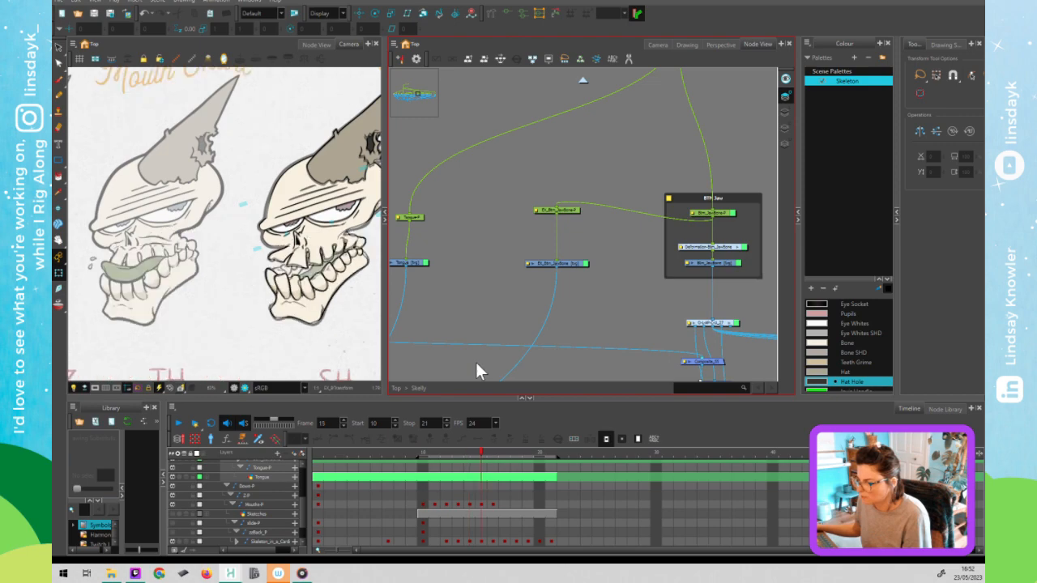
pyautogui.click(576, 268)
pyautogui.click(96, 487)
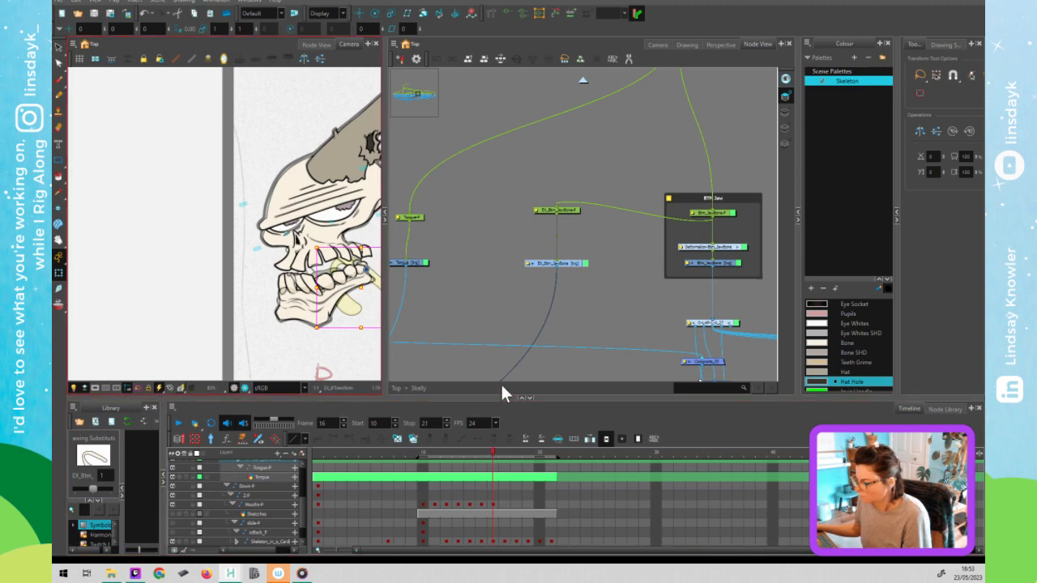
# Step back and forth through the mouth chart frames to examine the extra jaw bone and tongue shapes against each sketch.
pyautogui.press('.')
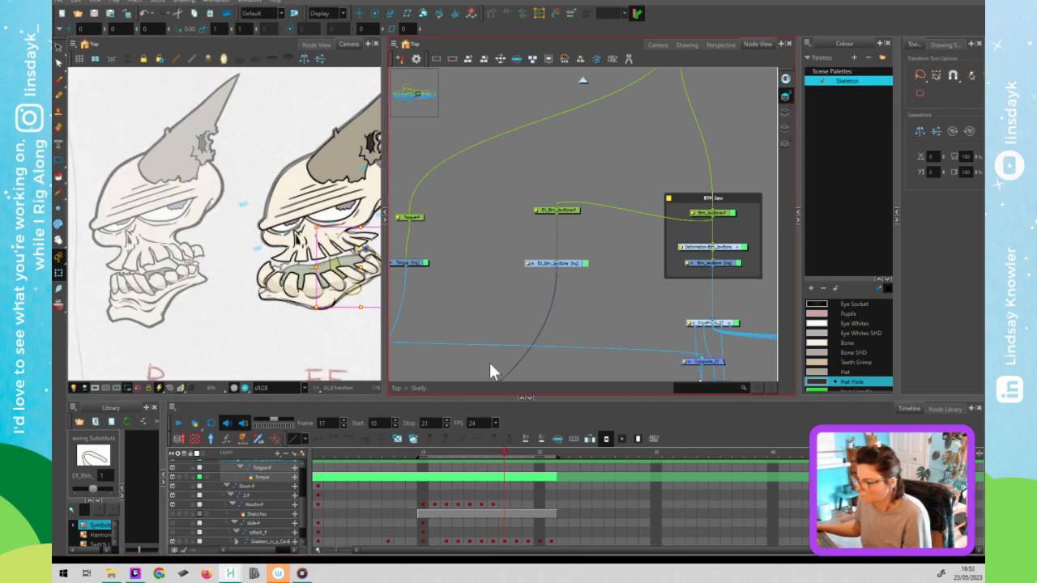
pyautogui.press('.')
pyautogui.press('.')
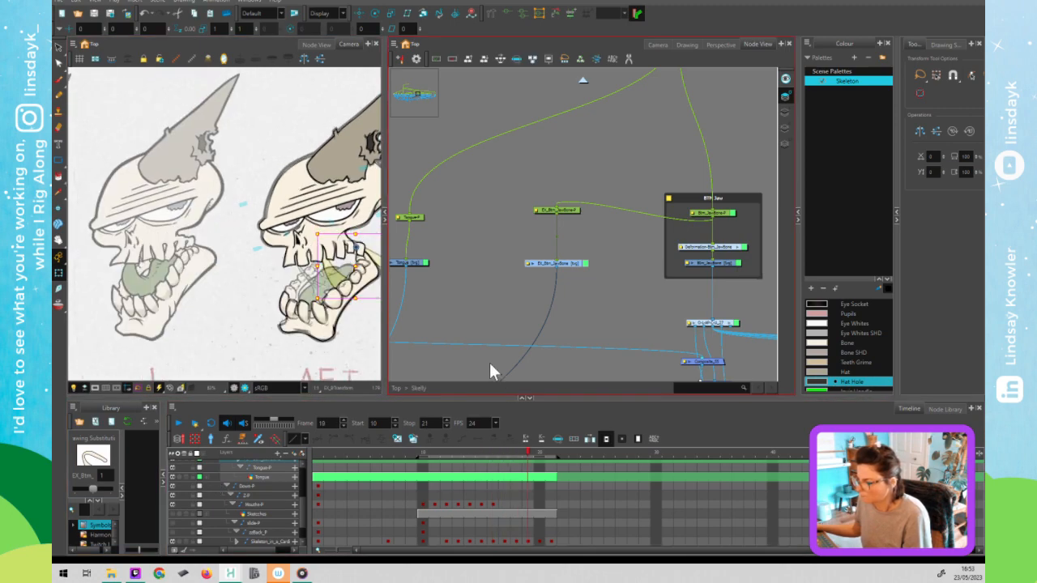
pyautogui.press('.')
pyautogui.press('.')
pyautogui.press('.')
pyautogui.press(',')
pyautogui.press(',')
pyautogui.press(',')
pyautogui.press(',')
pyautogui.press(',')
pyautogui.press(',')
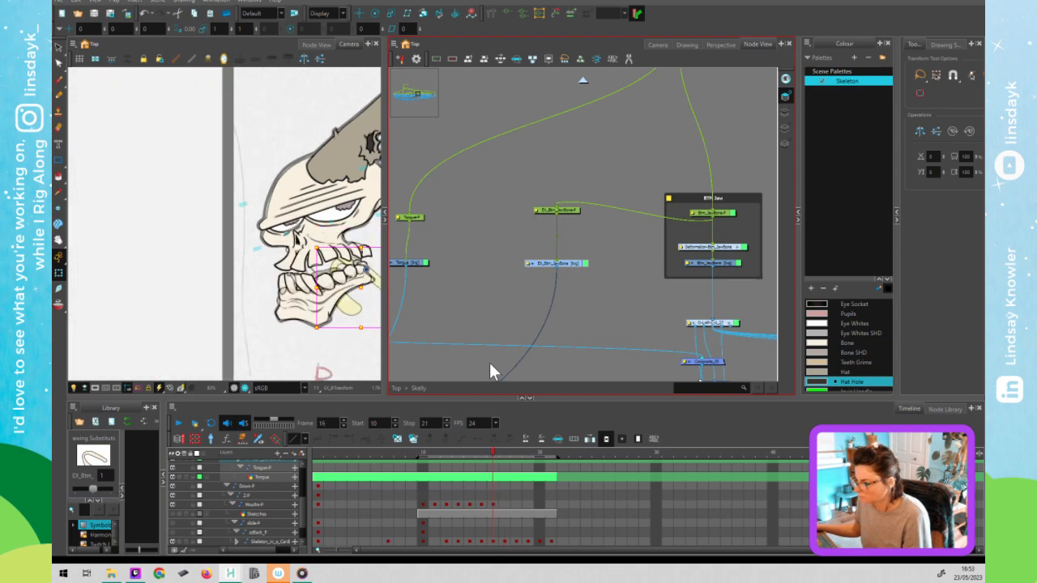
pyautogui.press(',')
pyautogui.press(',')
pyautogui.press(',')
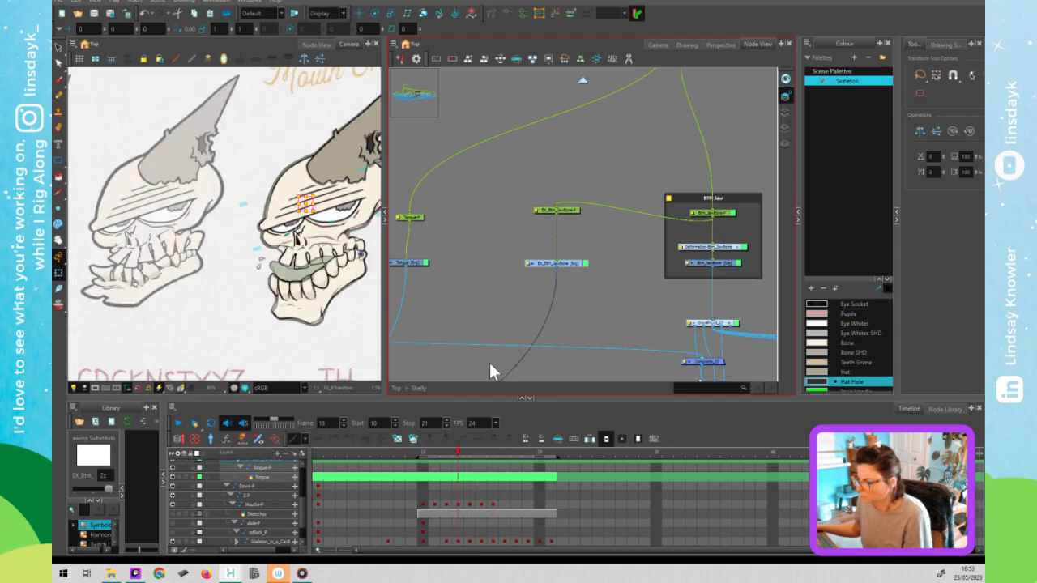
pyautogui.press(',')
pyautogui.press(',')
pyautogui.press(',')
pyautogui.press(',')
pyautogui.press('.')
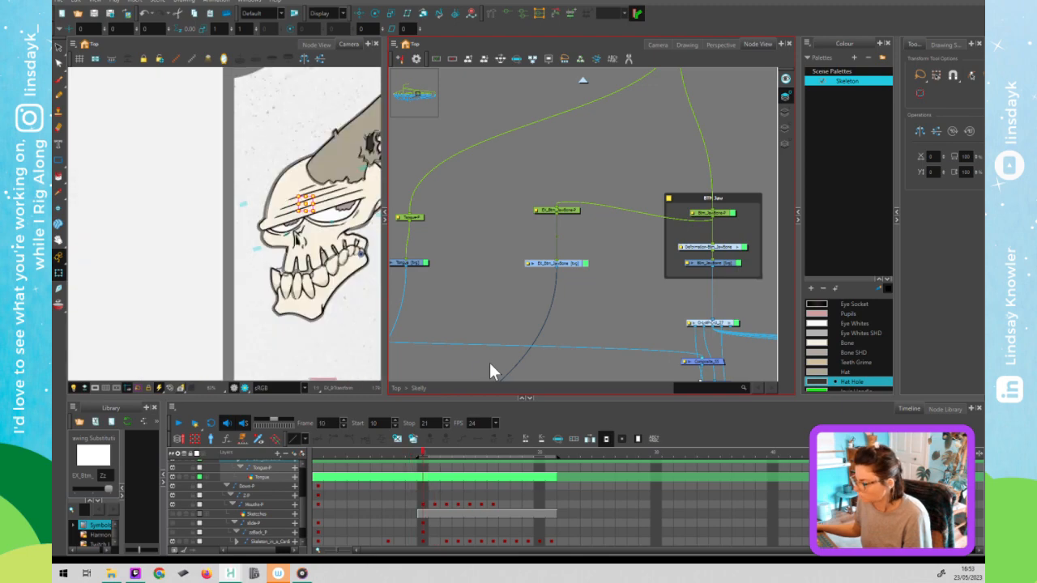
pyautogui.press('.')
pyautogui.press('.')
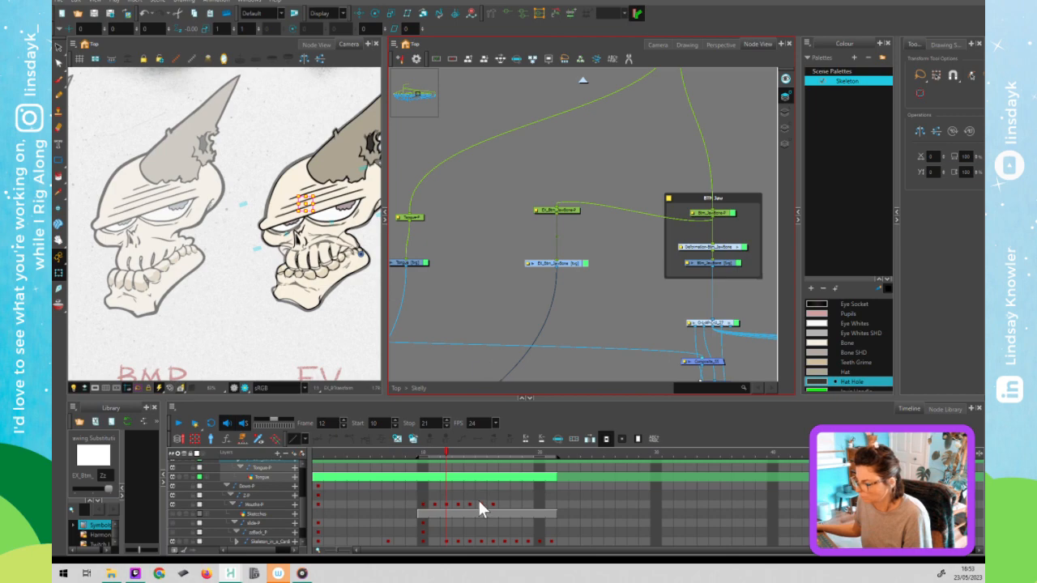
pyautogui.press('.')
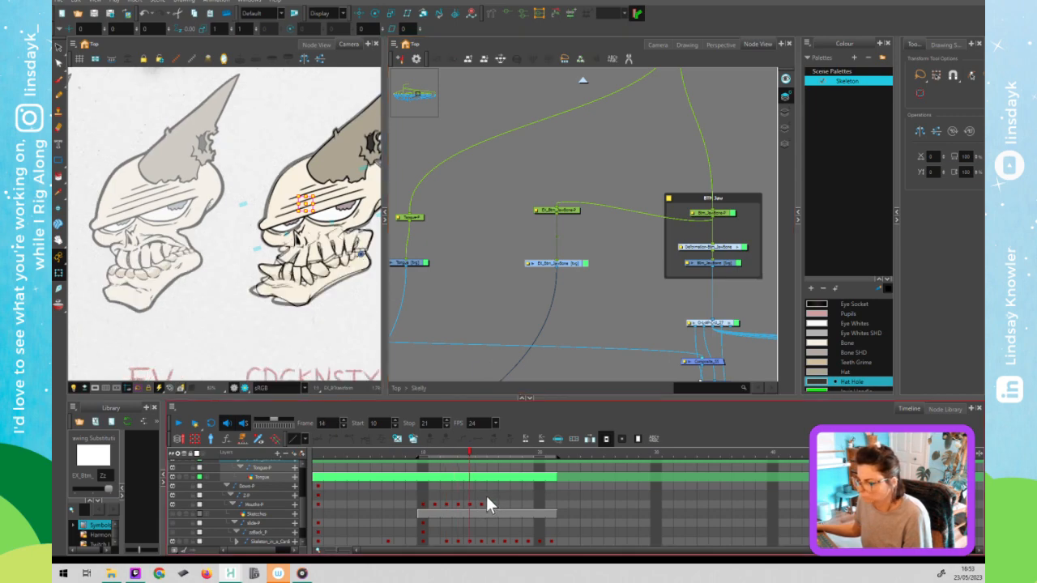
pyautogui.press('.')
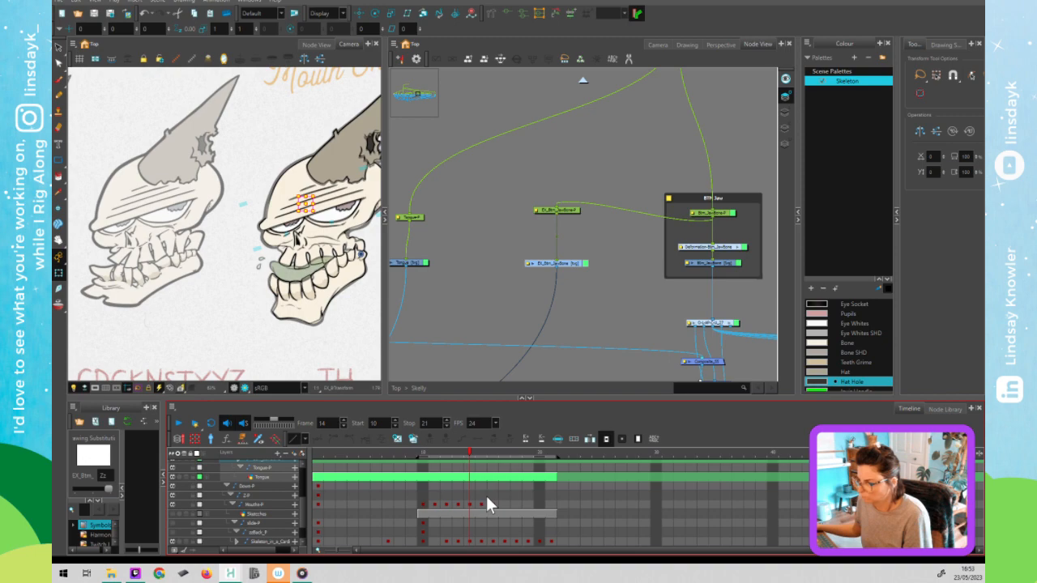
pyautogui.press('=')
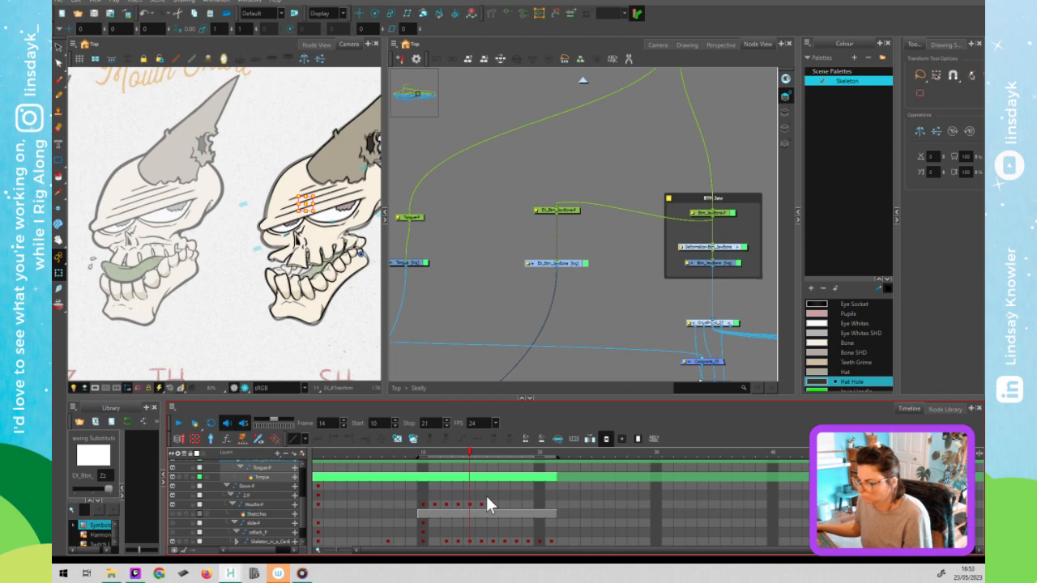
pyautogui.press('.')
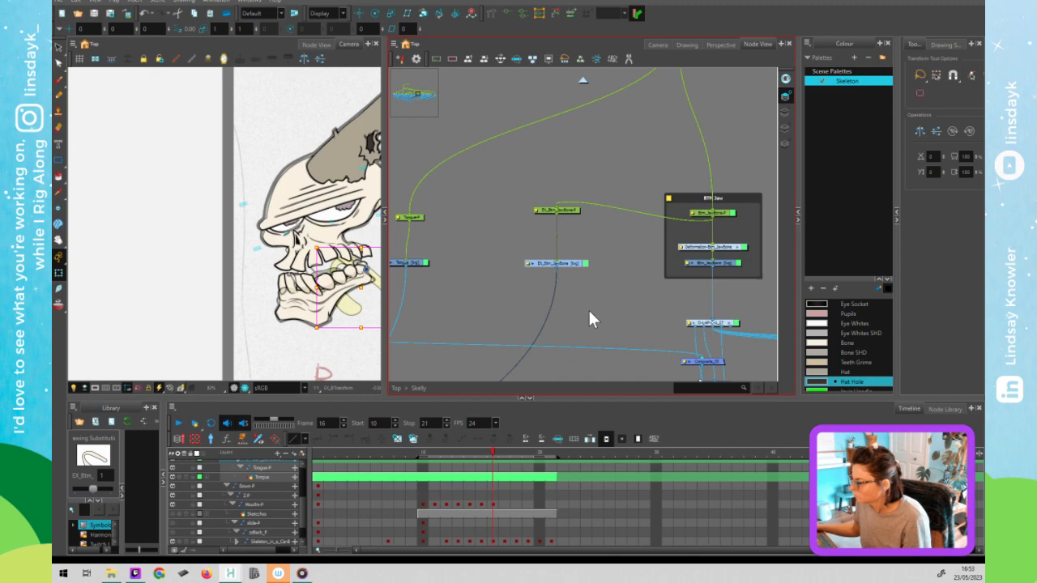
# Go to frame 10 and set the Tongue drawing's substitution to 1.
pyautogui.click(414, 262)
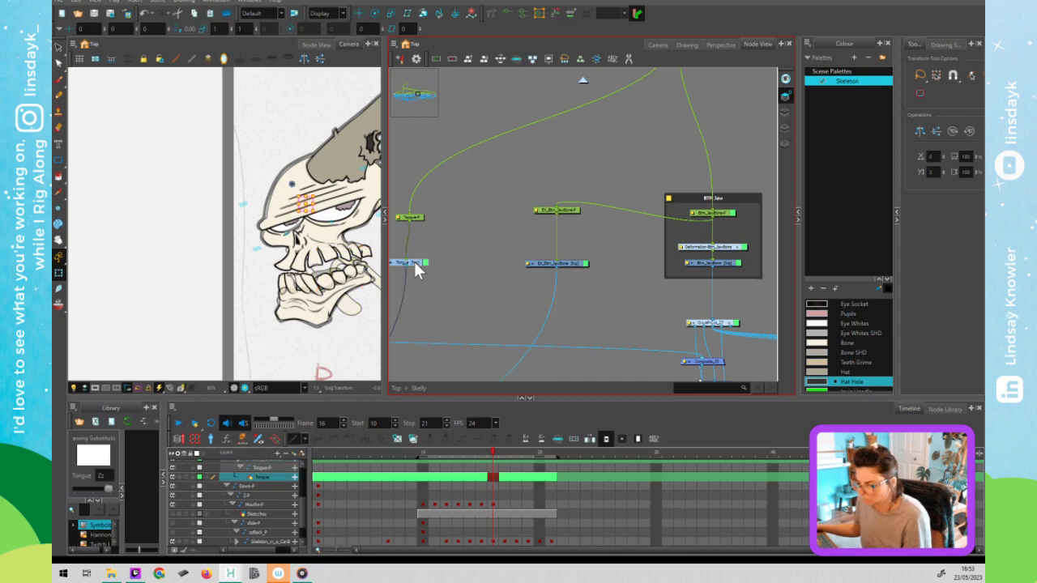
pyautogui.click(475, 480)
pyautogui.scroll(-1, 446, 486)
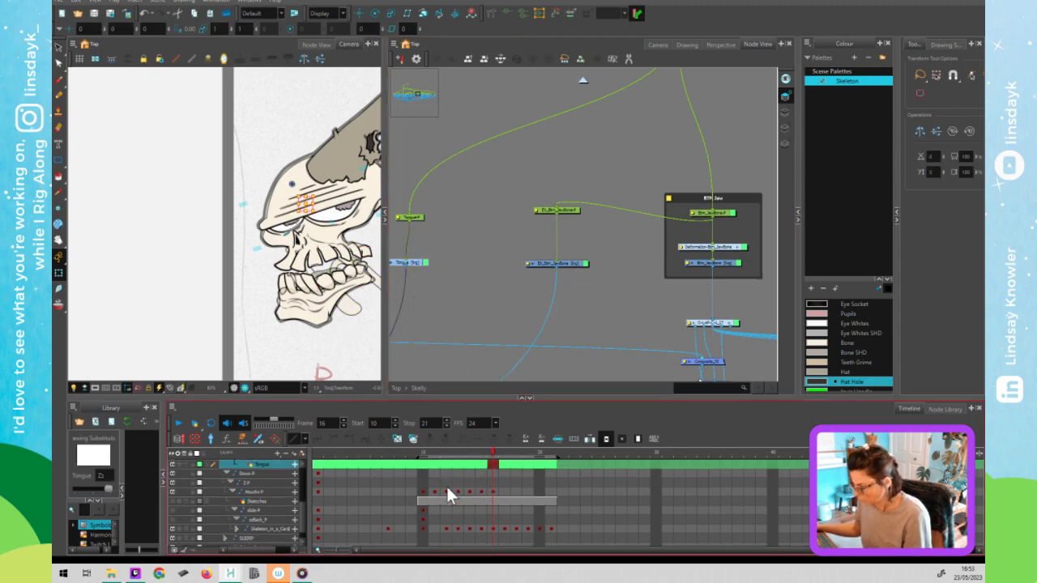
pyautogui.moveTo(464, 454); pyautogui.dragTo(422, 450)
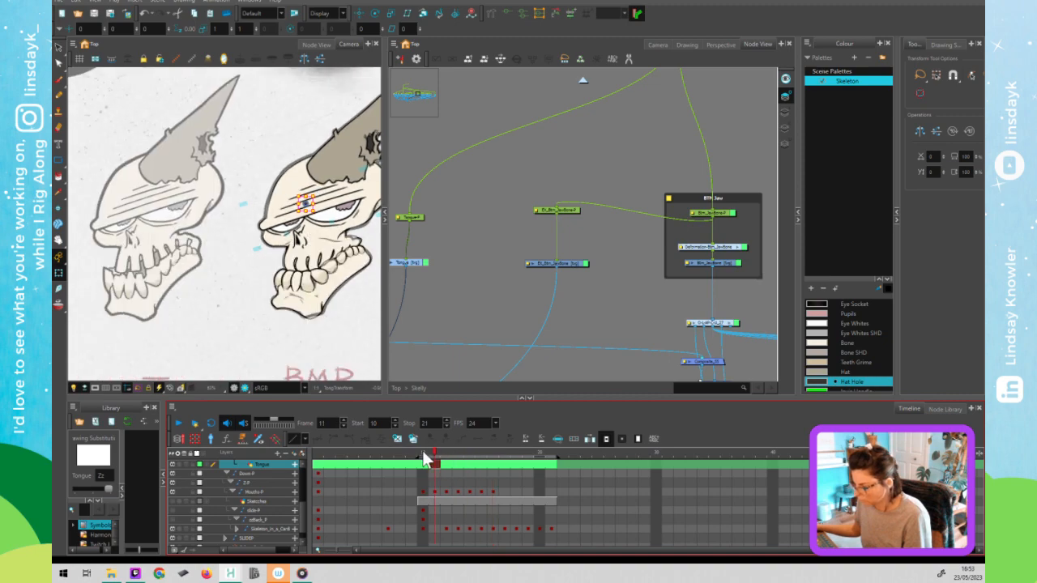
pyautogui.click(96, 490)
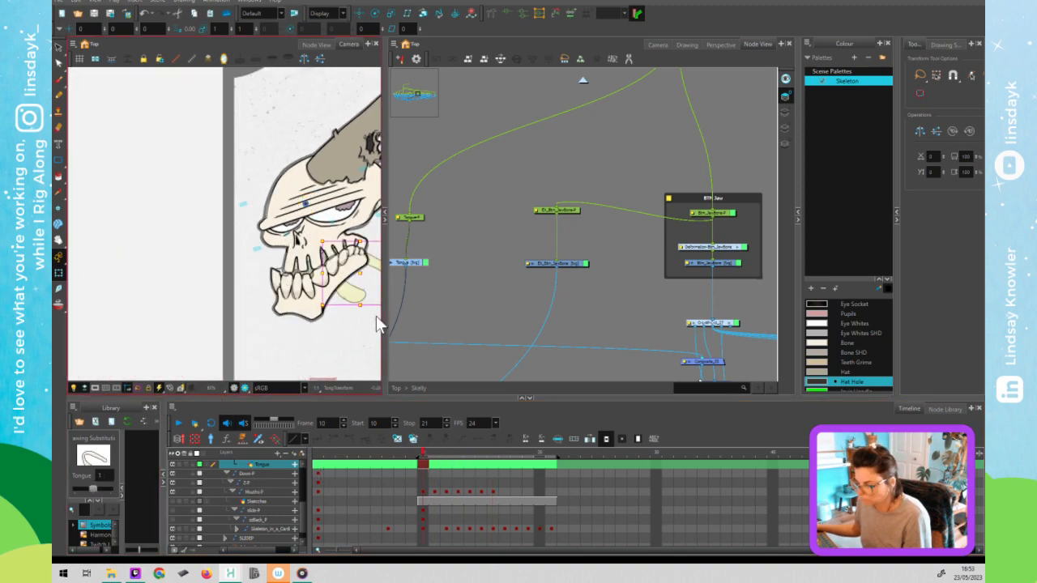
# Delete the jaw bone shape from both the line art and the colour art of the Tongue drawing.
pyautogui.hotkey('alt', 's')
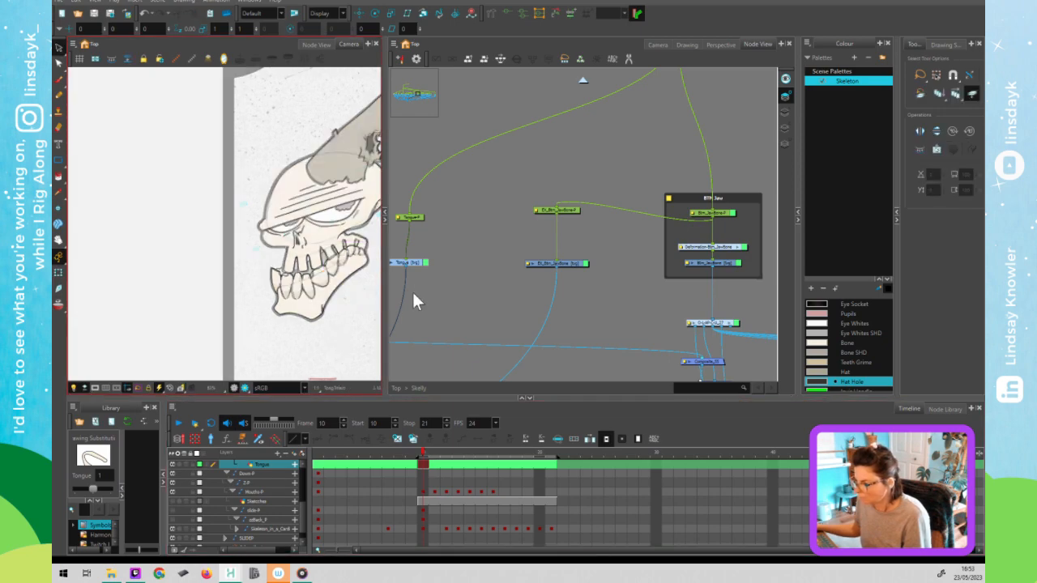
pyautogui.click(785, 111)
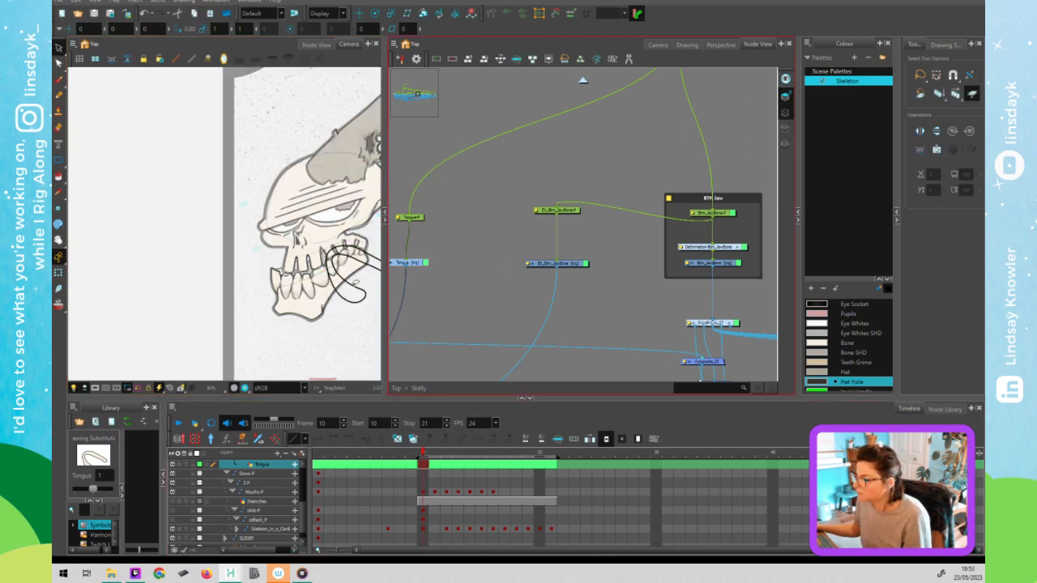
pyautogui.click(354, 283)
pyautogui.hotkey('ctrl', 'x')
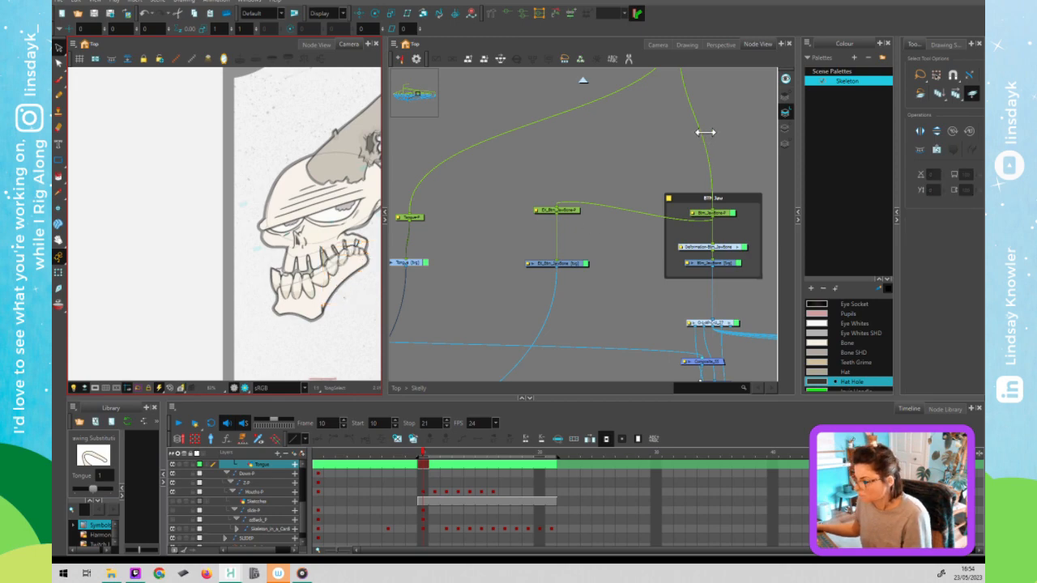
pyautogui.click(785, 127)
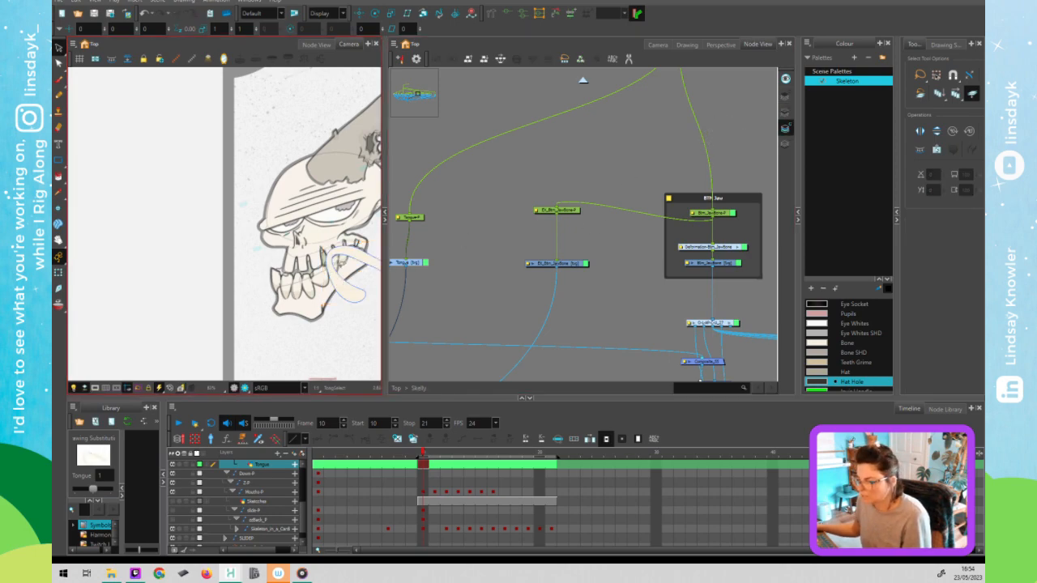
pyautogui.press('Delete')
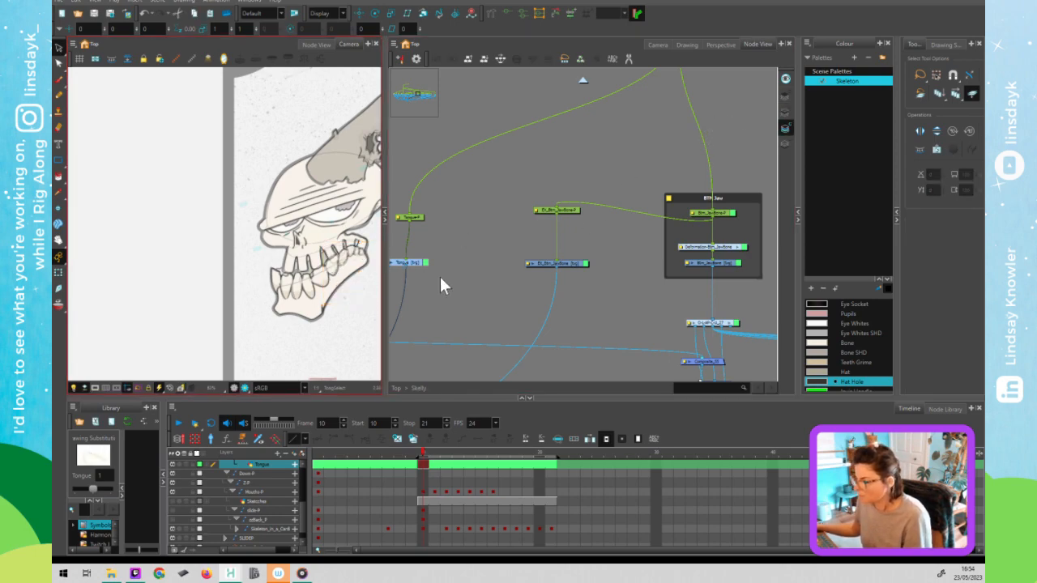
pyautogui.click(455, 333)
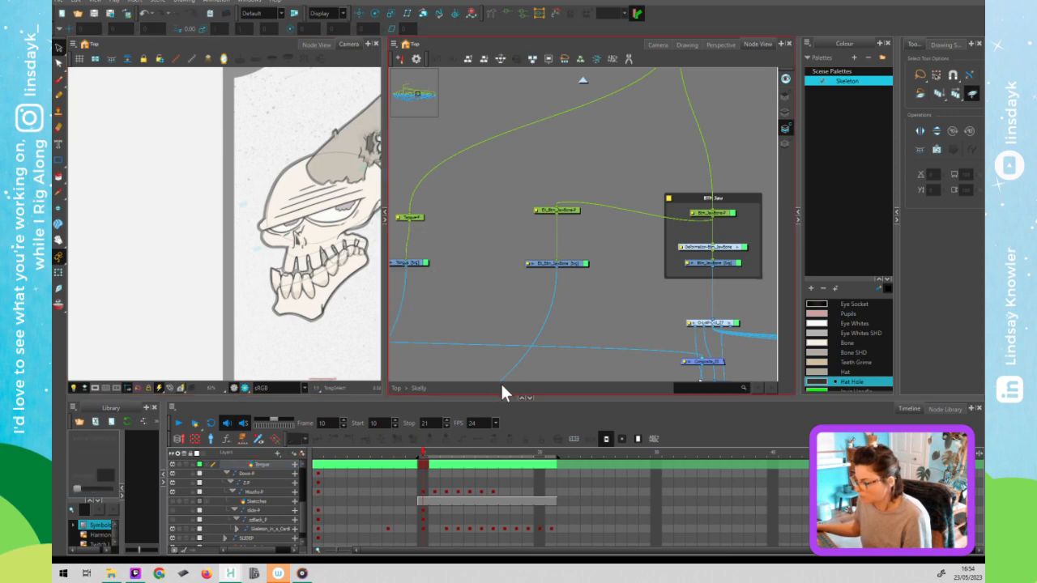
# Go to frame 16 and select the EX_Btm_JawBone drawing to check how it sits against the jaw.
pyautogui.click(555, 265)
pyautogui.click(329, 317)
pyautogui.hotkey('shift', 't')
pyautogui.hotkey('alt', 's')
pyautogui.moveTo(440, 444)
pyautogui.mouseDown()
pyautogui.moveTo(438, 452)
pyautogui.moveTo(491, 453)
pyautogui.moveTo(427, 454)
pyautogui.moveTo(494, 467)
pyautogui.mouseUp()
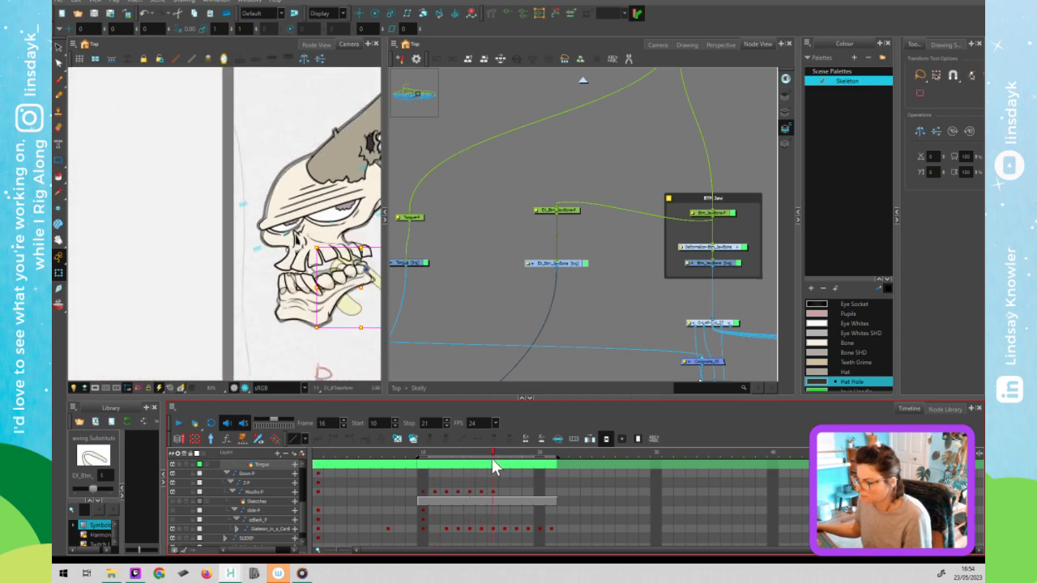
pyautogui.click(508, 335)
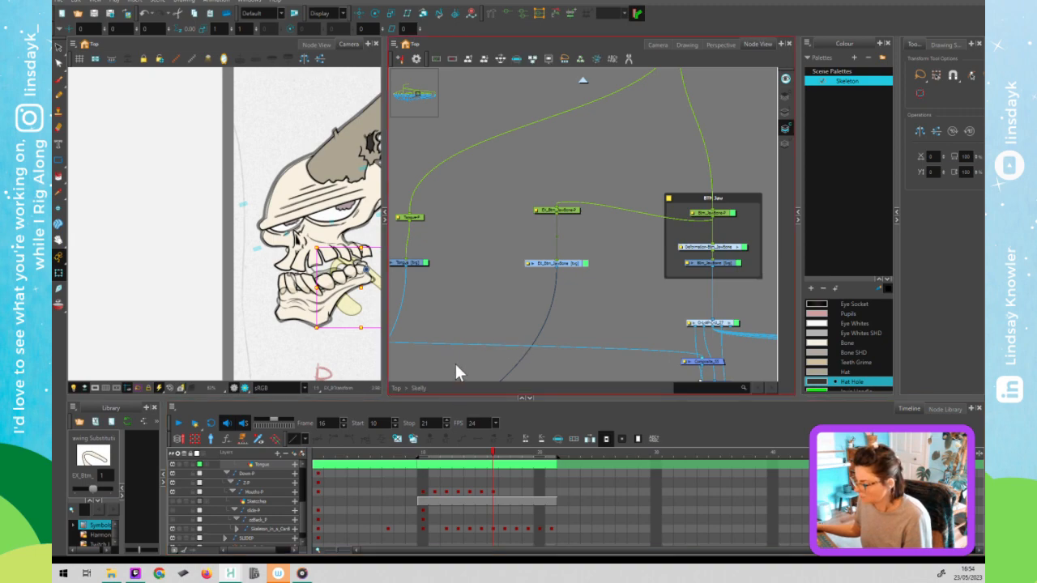
pyautogui.click(455, 363)
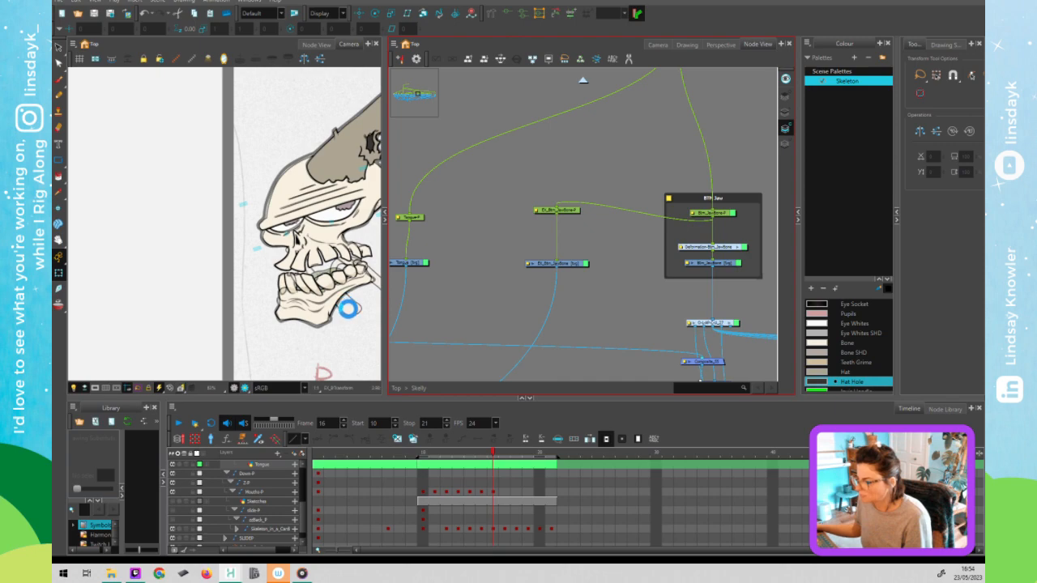
pyautogui.click(350, 310)
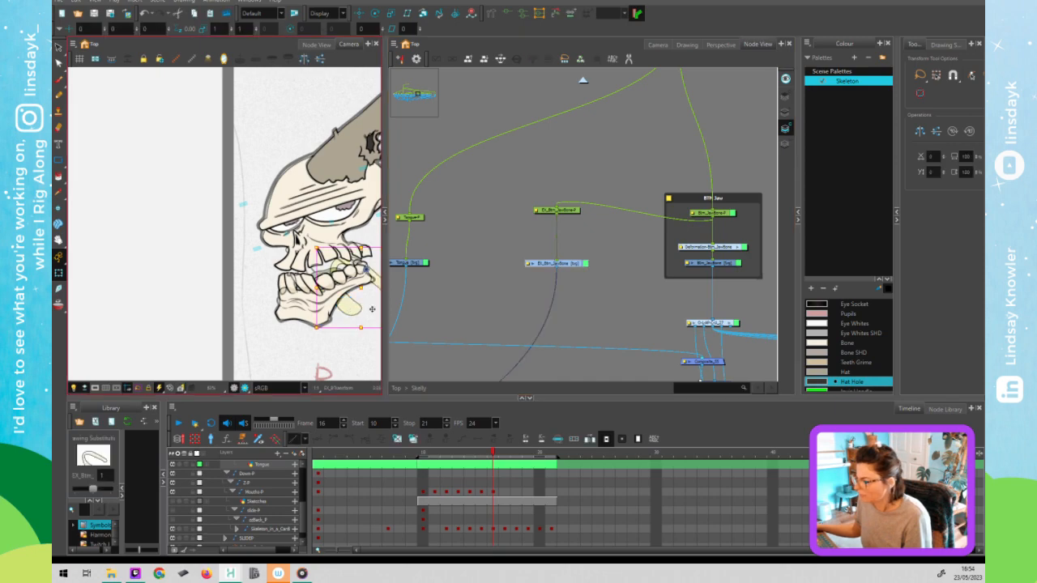
# Select the EX_Btm_JawBone-P peg and move the bone's line and colour artwork together up into the mouth, behind the lower teeth.
pyautogui.click(586, 213)
pyautogui.click(725, 213)
pyautogui.click(562, 211)
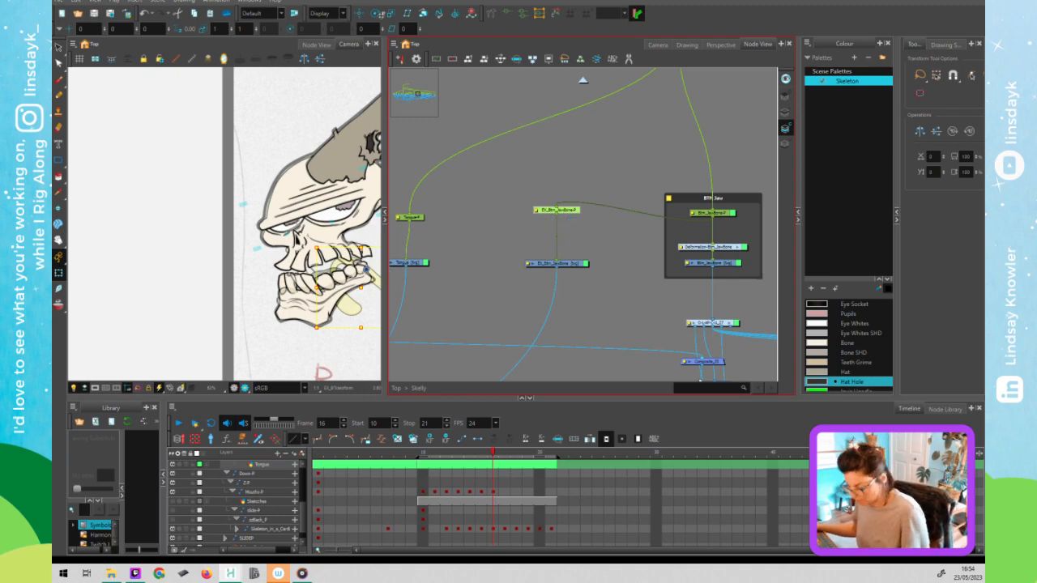
pyautogui.hotkey('alt', 's')
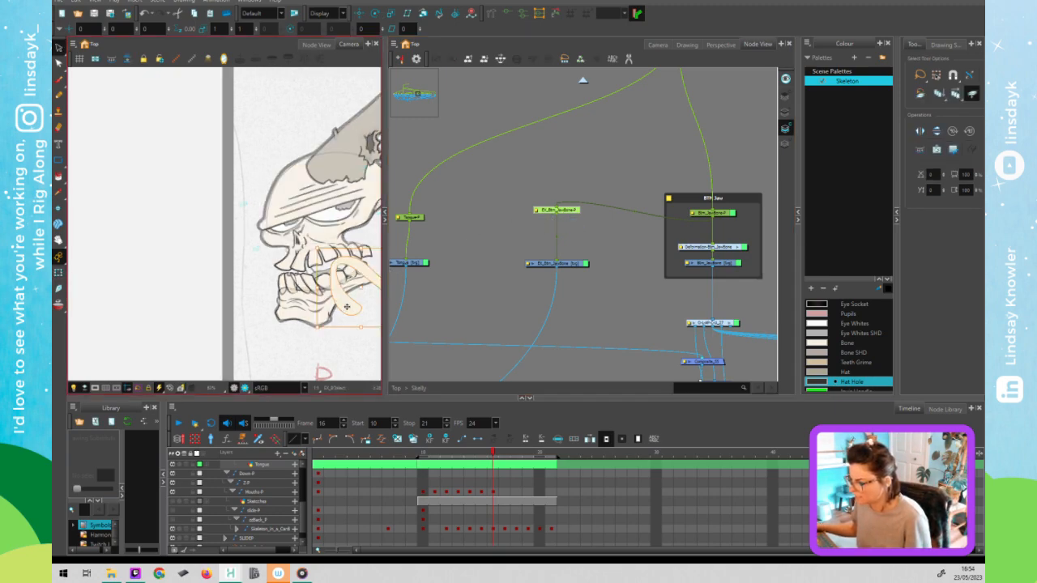
pyautogui.click(786, 82)
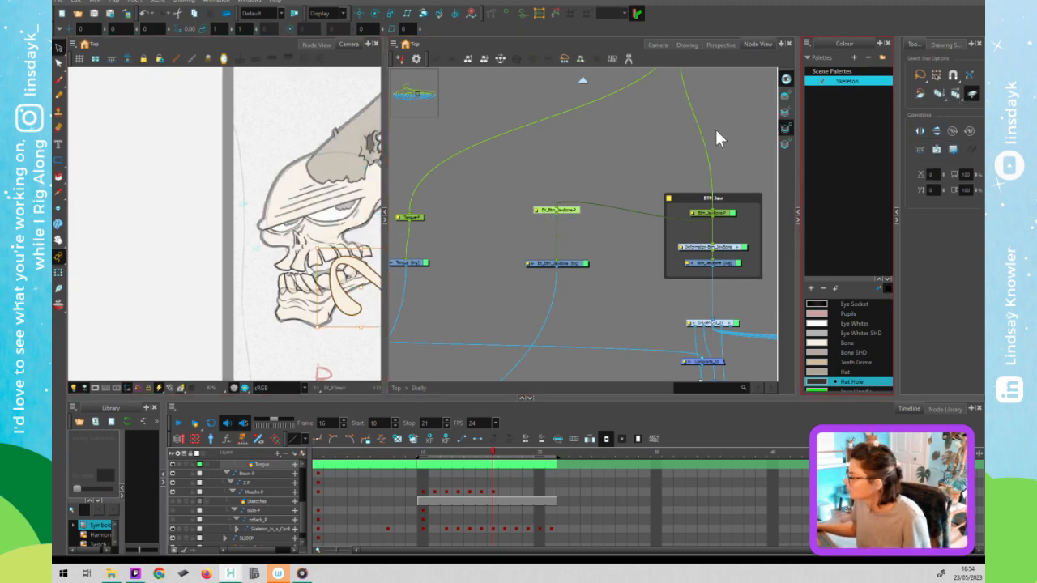
pyautogui.hotkey('alt', 'b')
pyautogui.moveTo(345, 311)
pyautogui.mouseDown()
pyautogui.moveTo(328, 248)
pyautogui.moveTo(329, 276)
pyautogui.moveTo(324, 269)
pyautogui.moveTo(315, 282)
pyautogui.mouseUp()
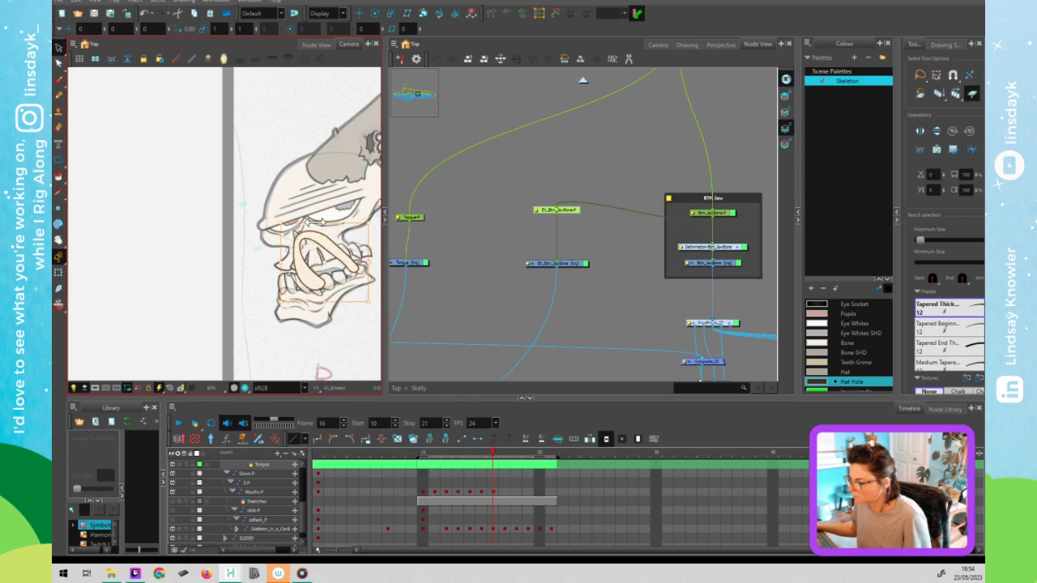
pyautogui.moveTo(317, 221); pyautogui.dragTo(321, 221)
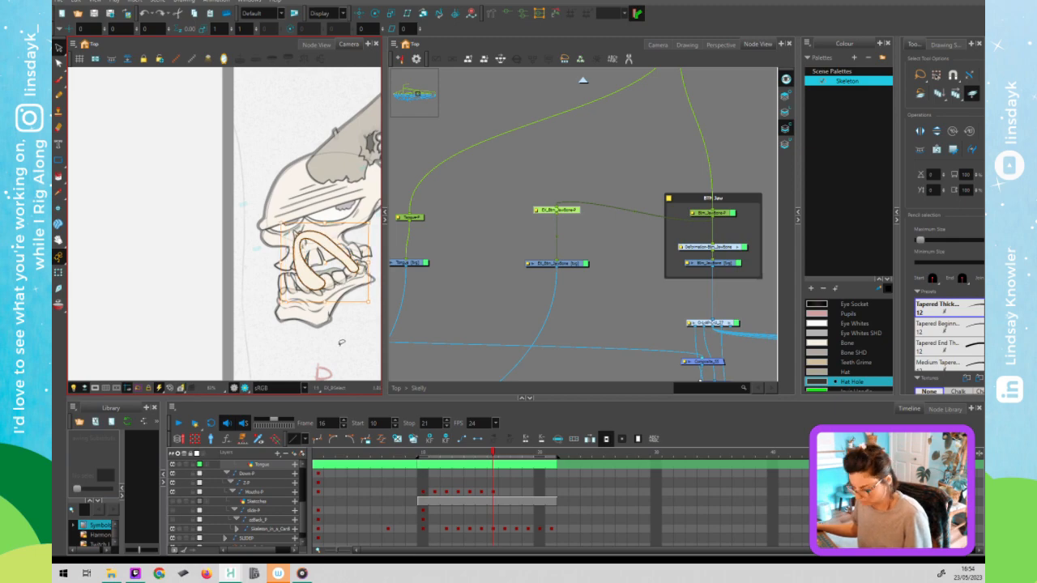
pyautogui.hotkey('shift', 't')
pyautogui.click(347, 333)
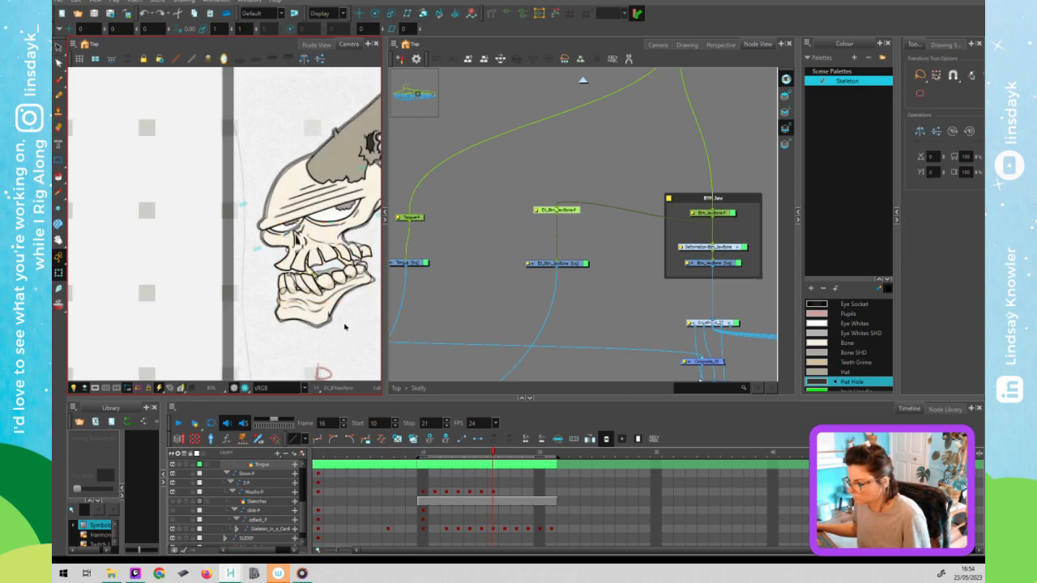
# Disable and re-enable the EX_Btm_JawBone drawing to compare the jaw with and without it.
pyautogui.scroll(1, 308, 281)
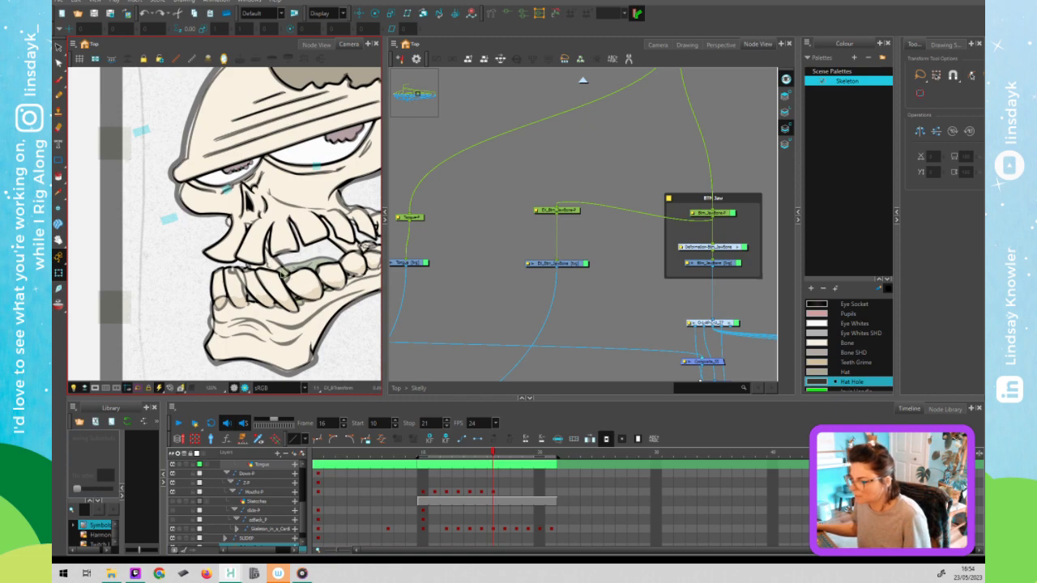
pyautogui.click(569, 262)
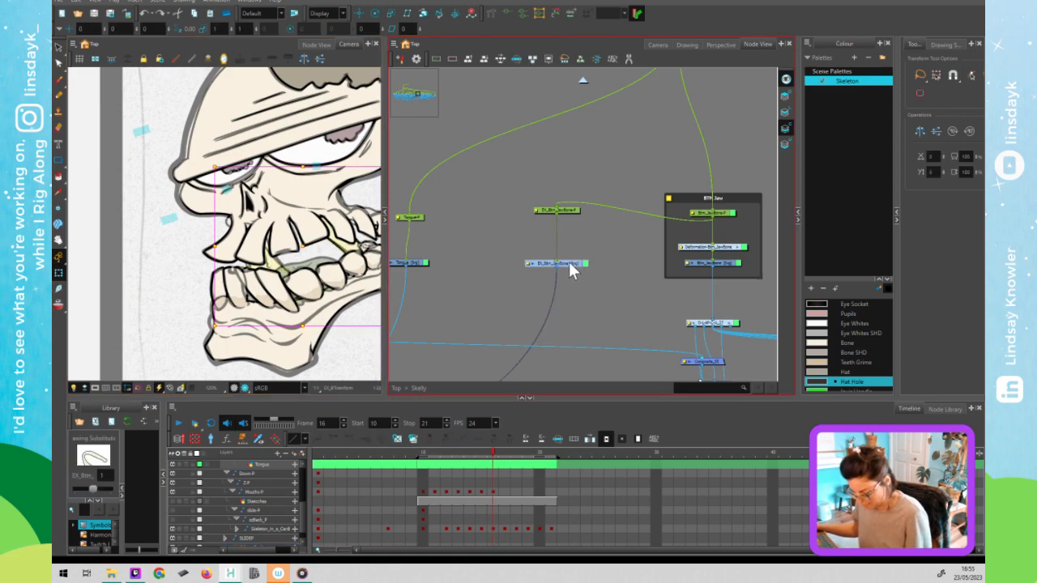
pyautogui.press('a')
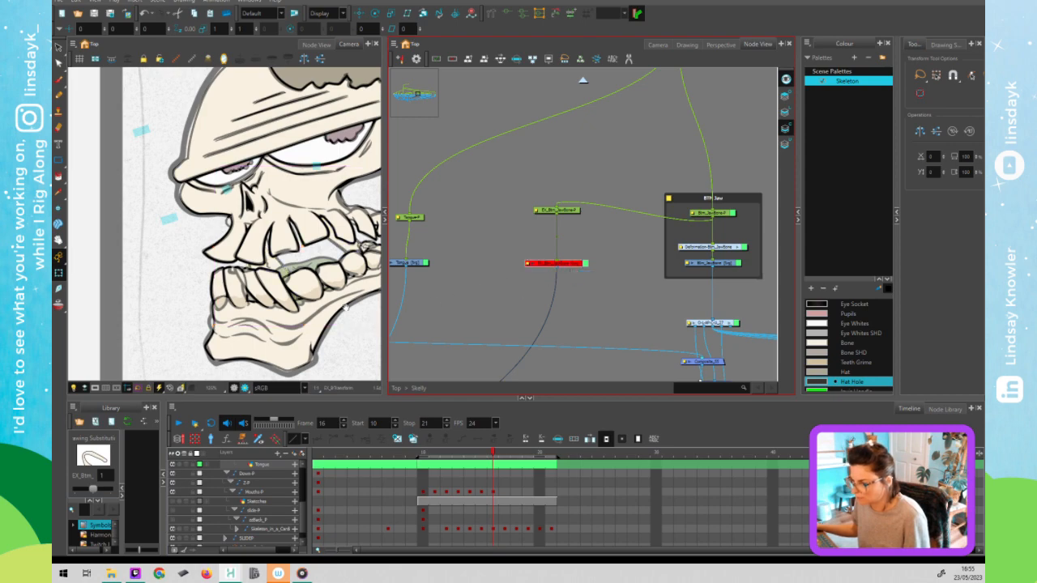
pyautogui.moveTo(344, 314); pyautogui.dragTo(336, 320)
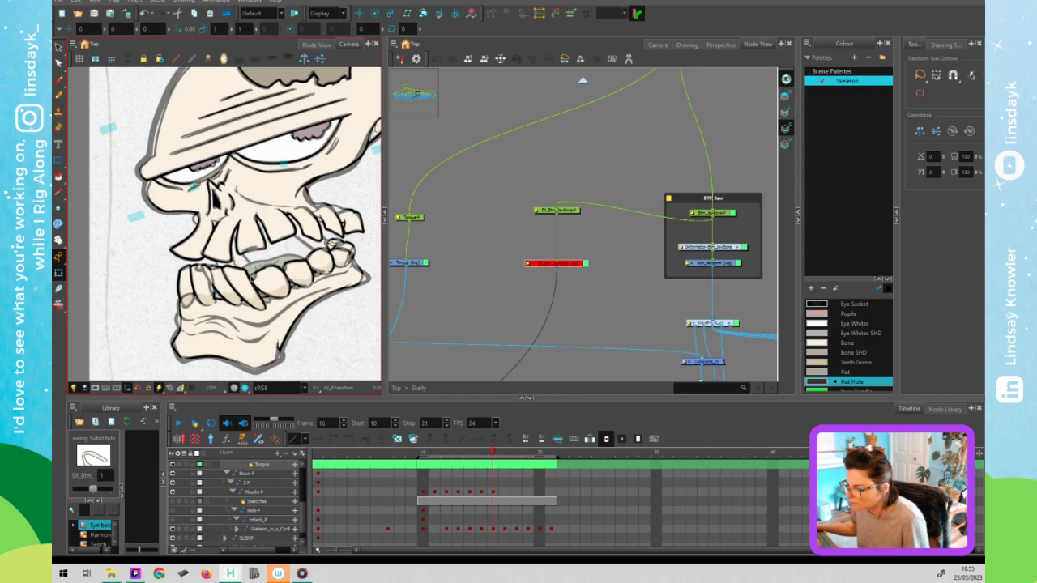
pyautogui.press('a')
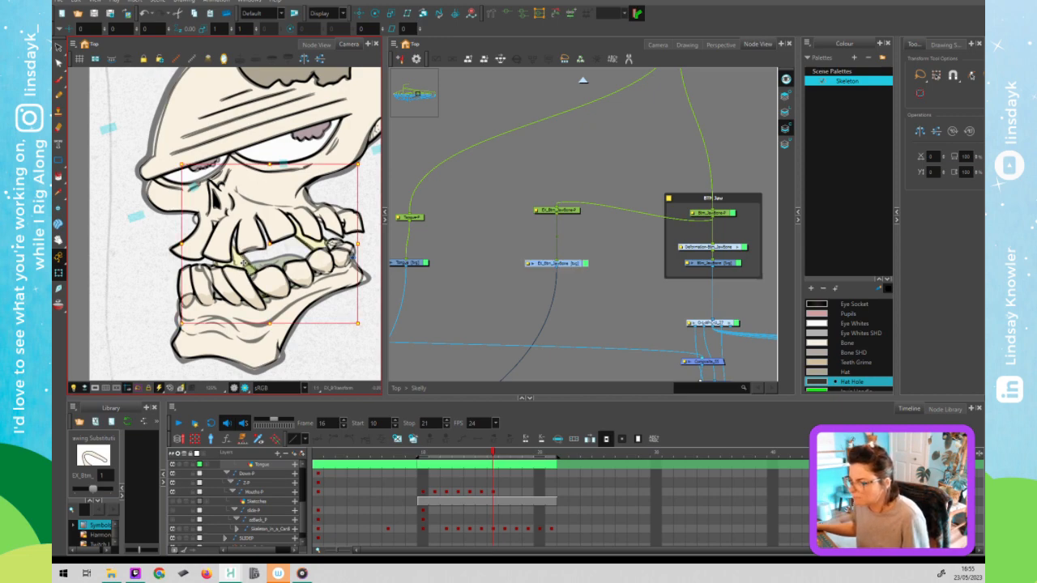
# Inspect the contour of the extra jaw bone at its inner bend with the Contour Editor.
pyautogui.press('1')
pyautogui.hotkey('alt', 's')
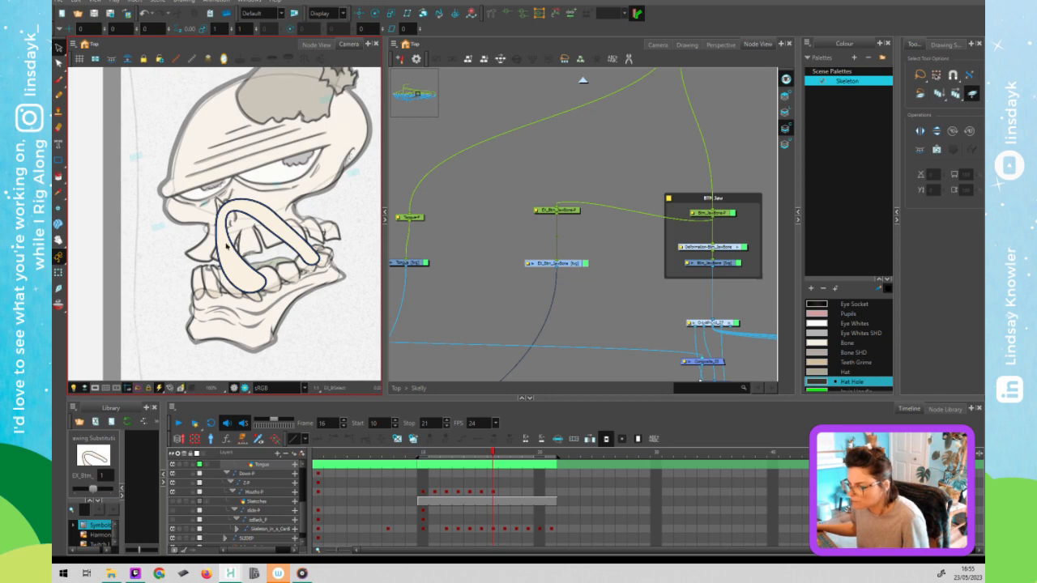
pyautogui.hotkey('alt', 'q')
pyautogui.click(230, 226)
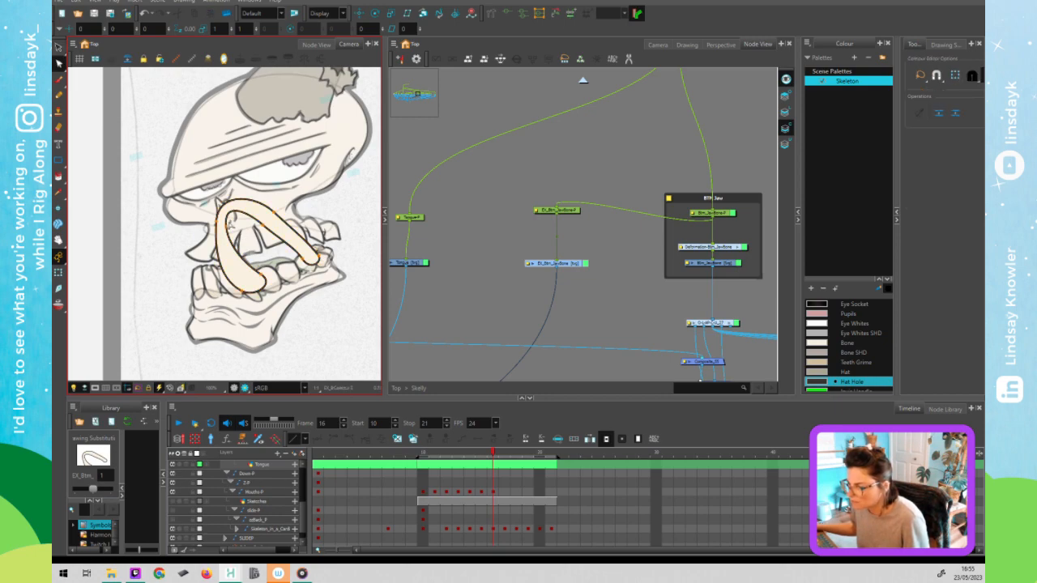
pyautogui.click(226, 222)
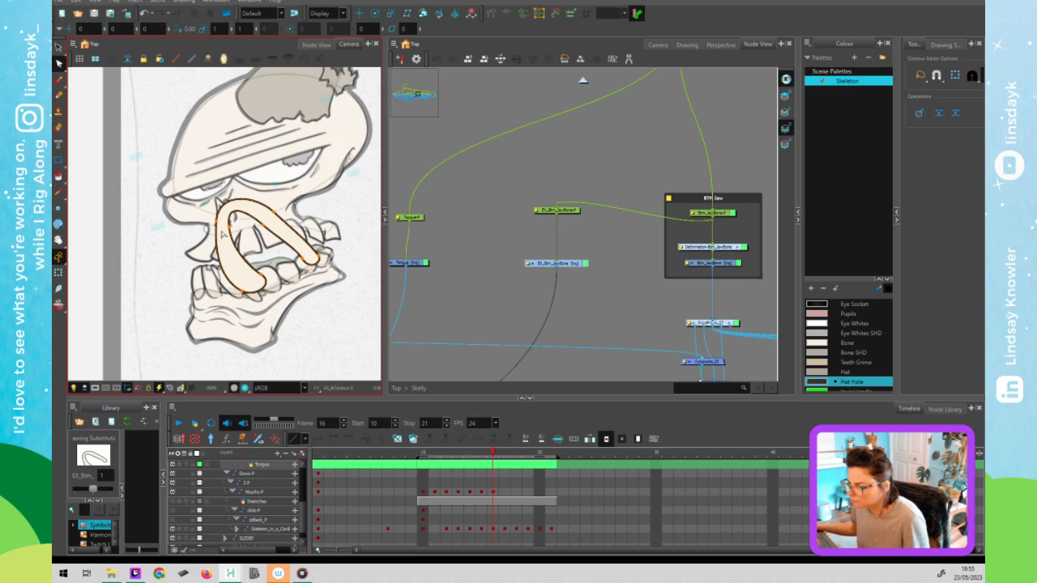
pyautogui.hotkey('shift', 't')
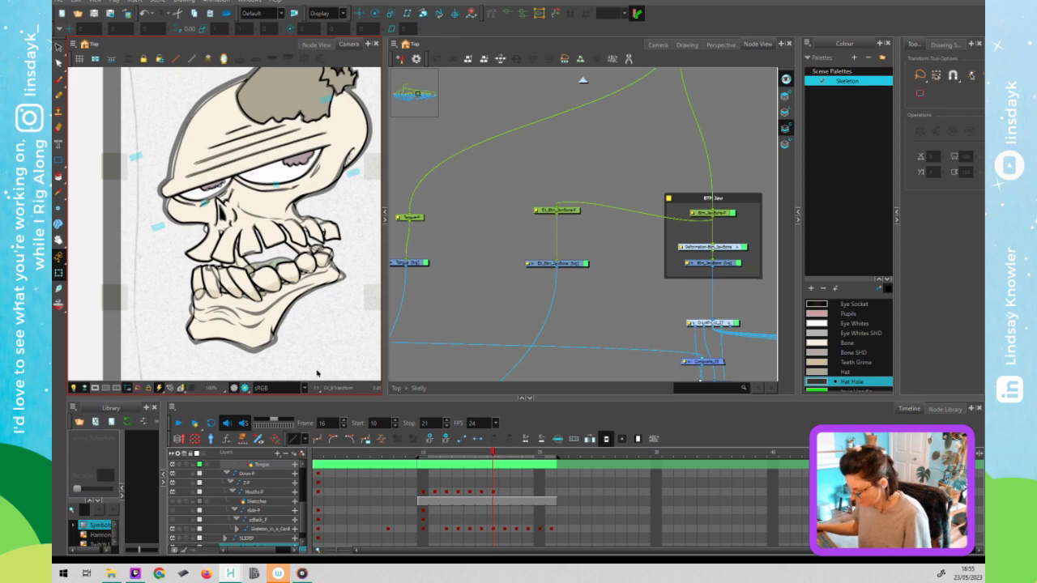
pyautogui.click(575, 243)
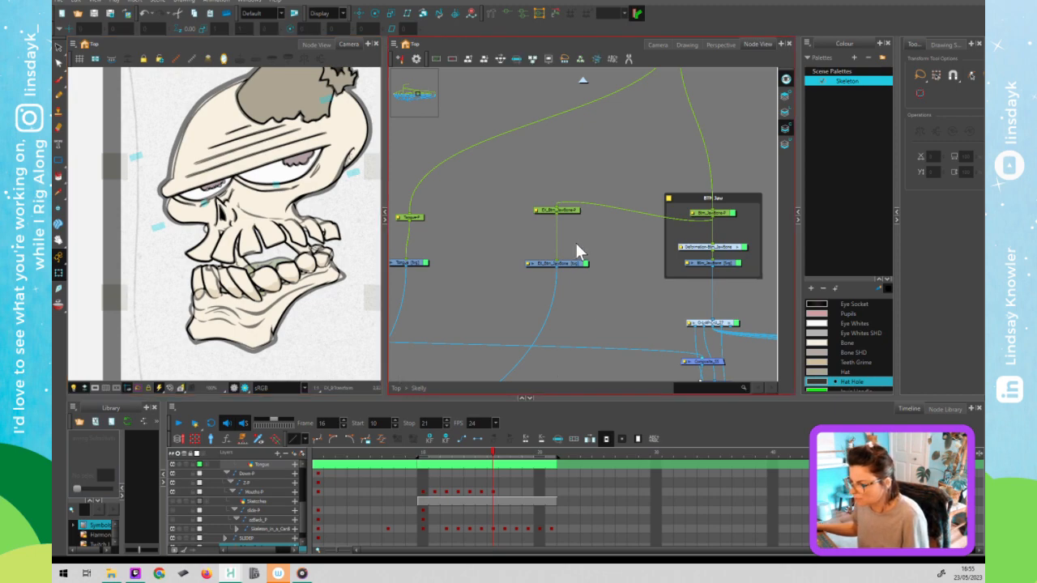
# Step through the mouth poses up to frame 21 with the EX_Btm_JawBone drawing selected, checking its fit on each pose.
pyautogui.press('.')
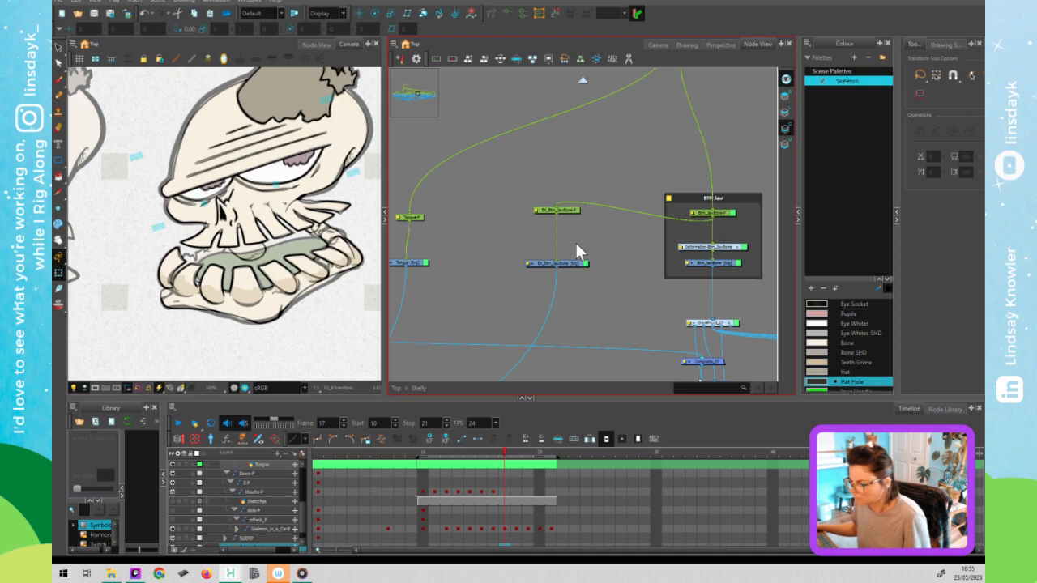
pyautogui.press('.')
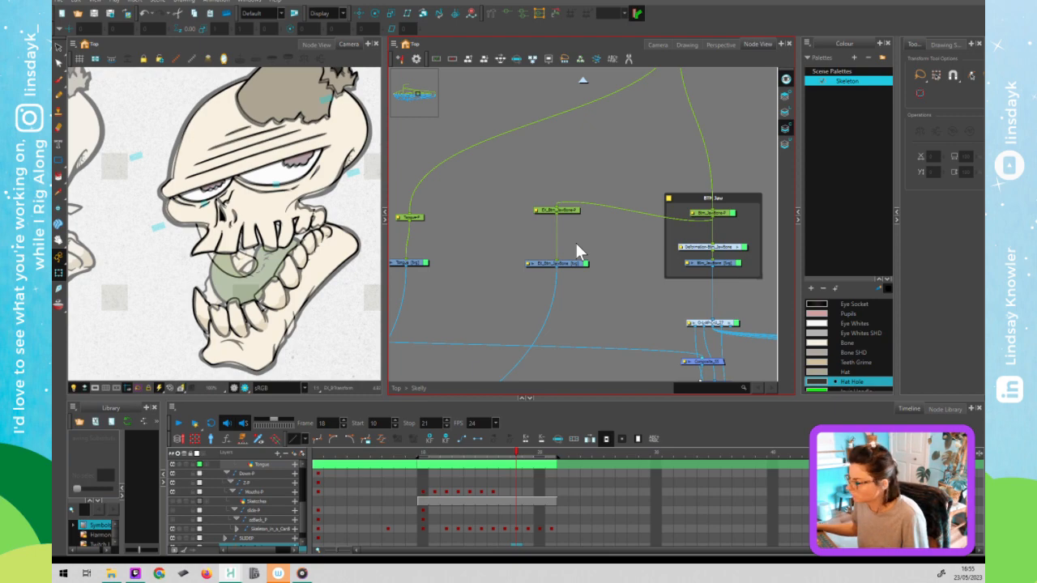
pyautogui.click(570, 261)
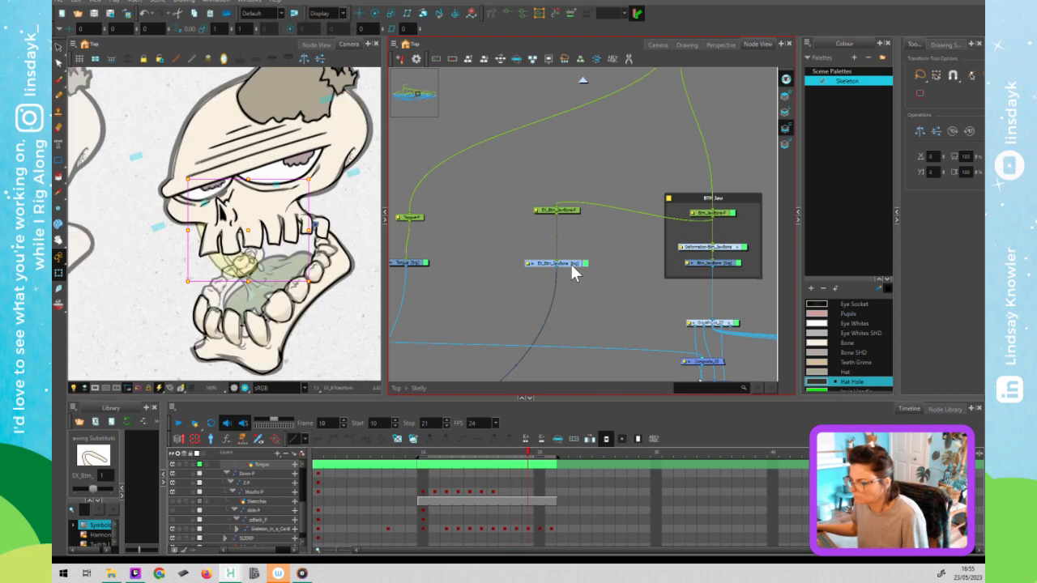
pyautogui.press('.')
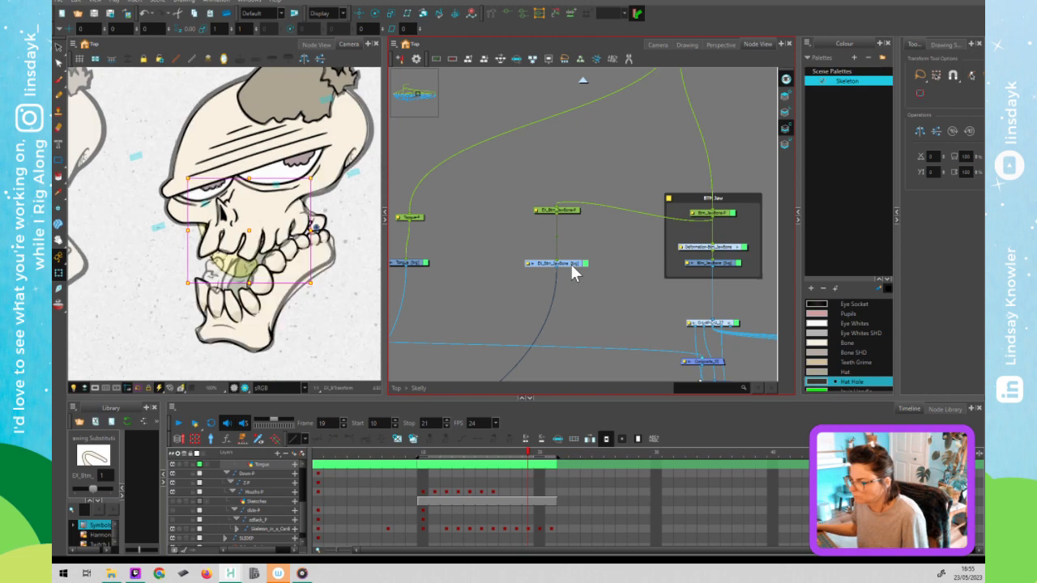
pyautogui.press('.')
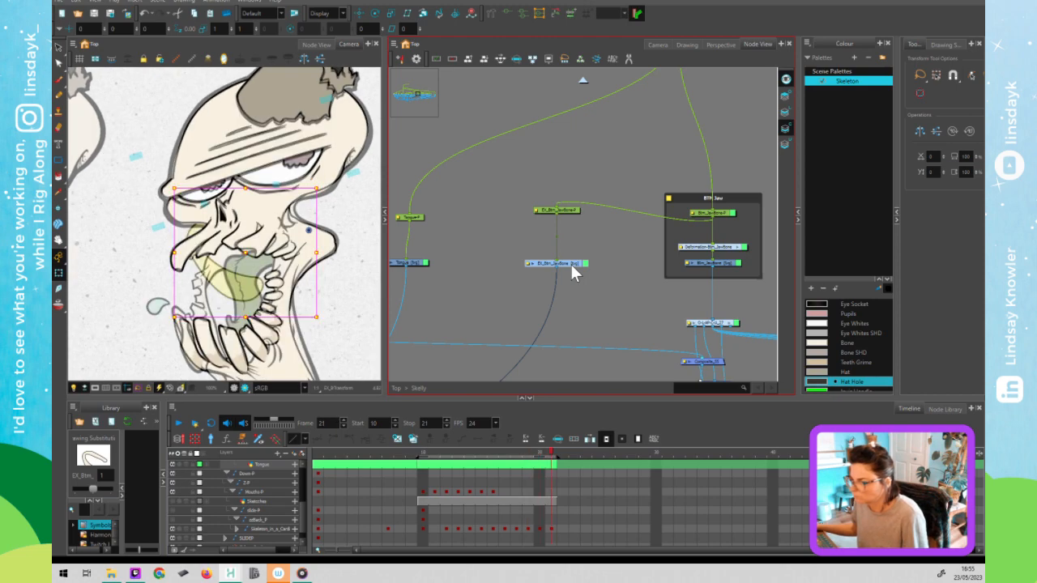
# Reset the EX_Btm_JawBone-P peg's transformation on frames 21 and 20.
pyautogui.click(707, 214)
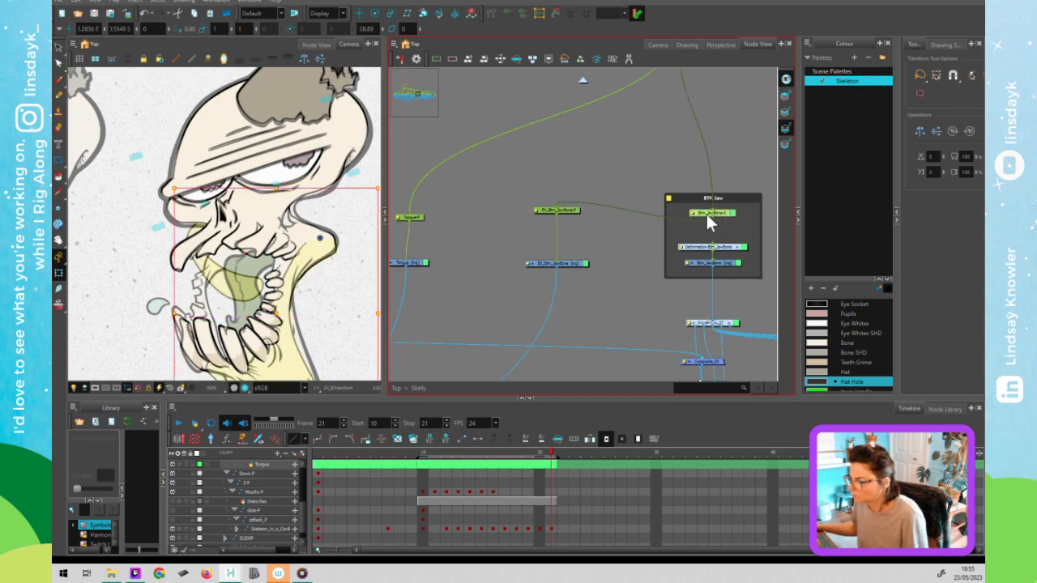
pyautogui.click(571, 209)
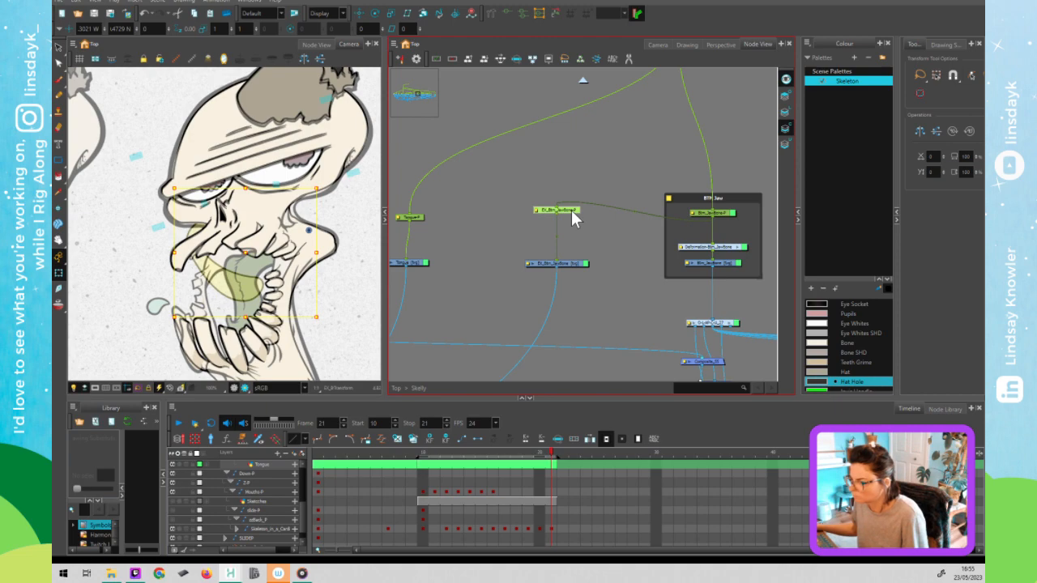
pyautogui.press('r')
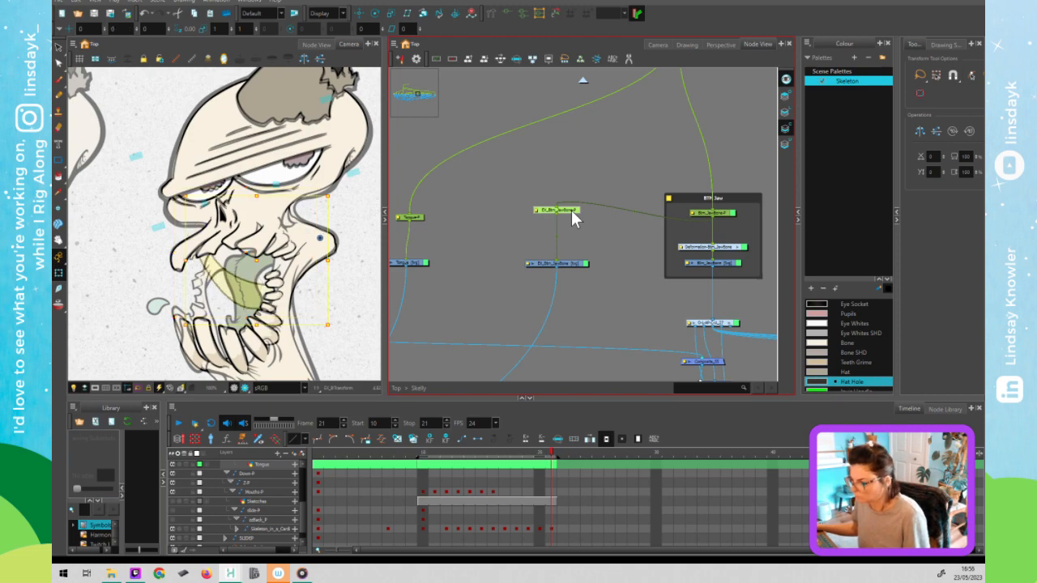
pyautogui.press(',')
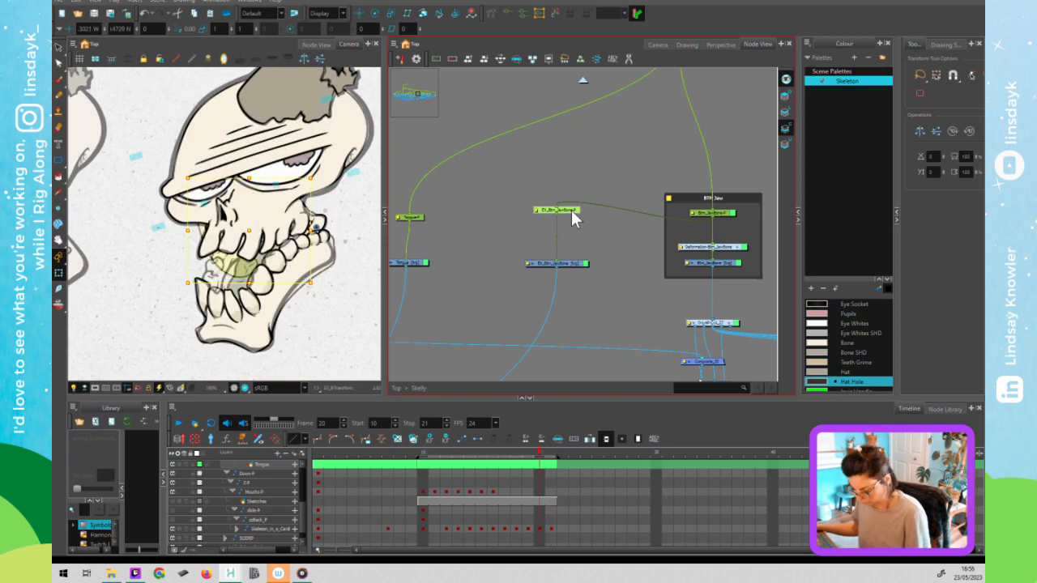
pyautogui.press('r')
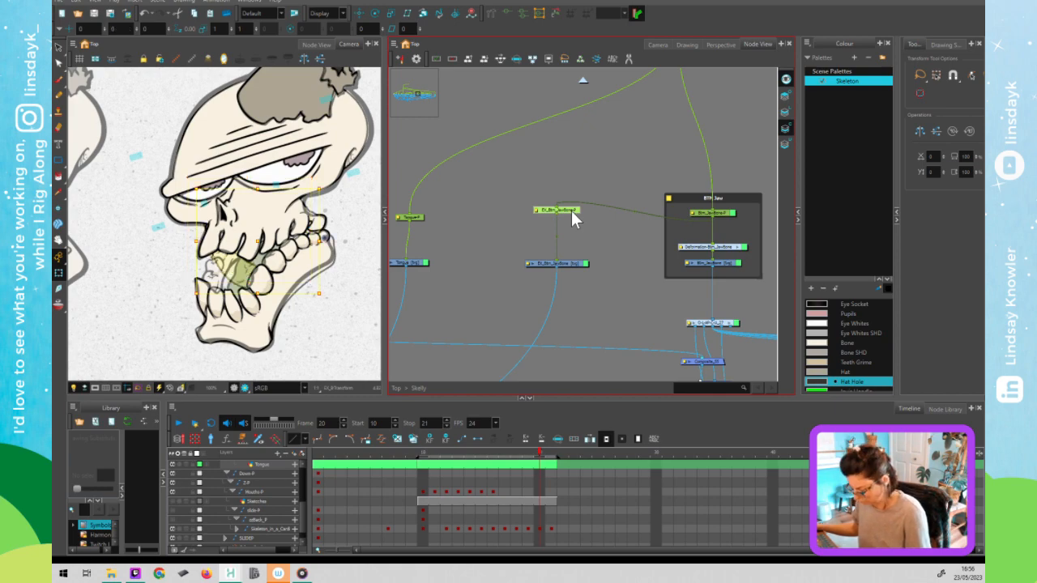
# Step through the mouth poses between frames 16 and 21, checking how the extra jaw bone sits in each.
pyautogui.press(',')
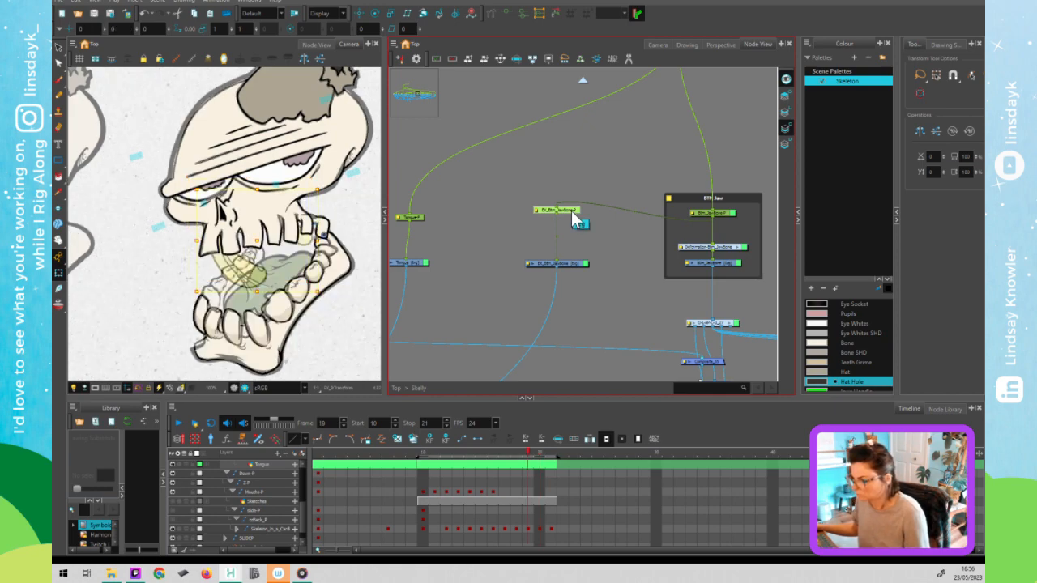
pyautogui.press(',')
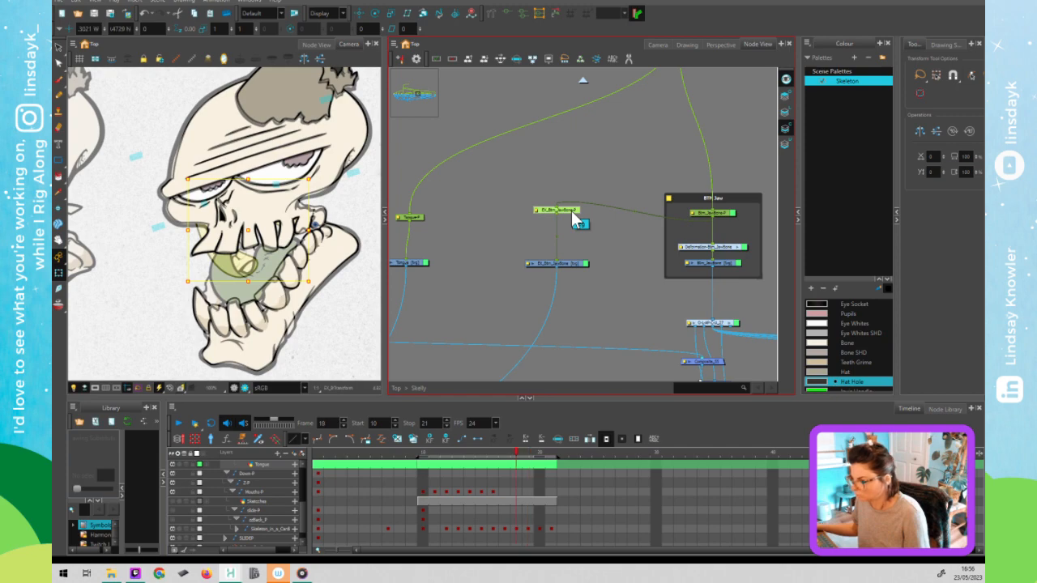
pyautogui.press(',')
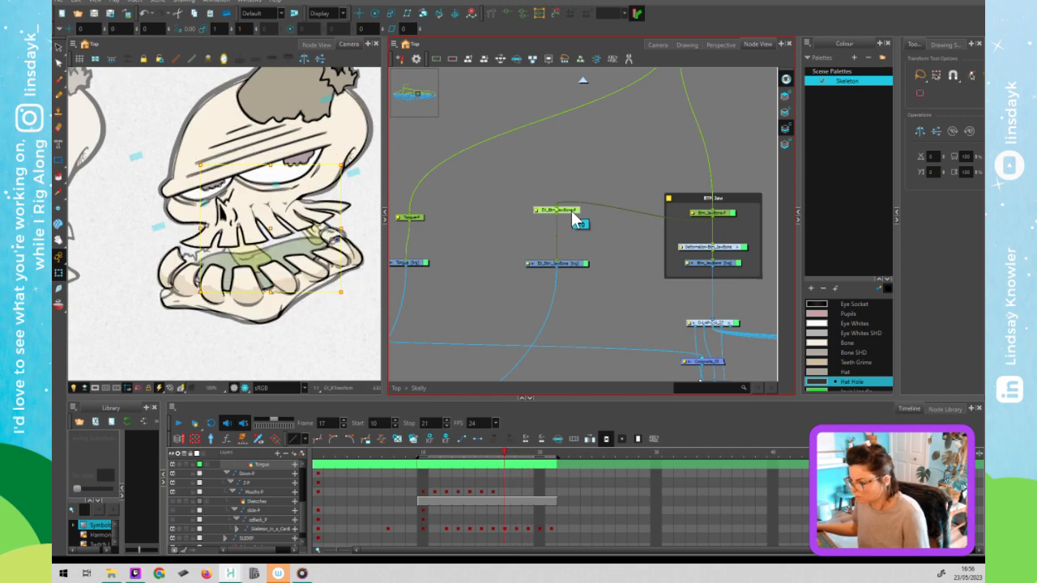
pyautogui.press(',')
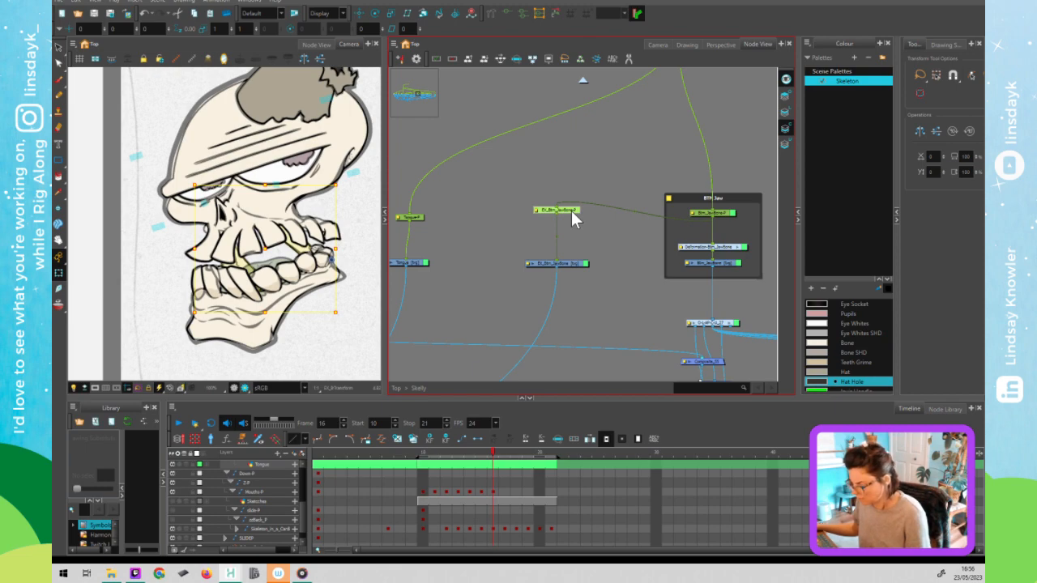
pyautogui.press('.')
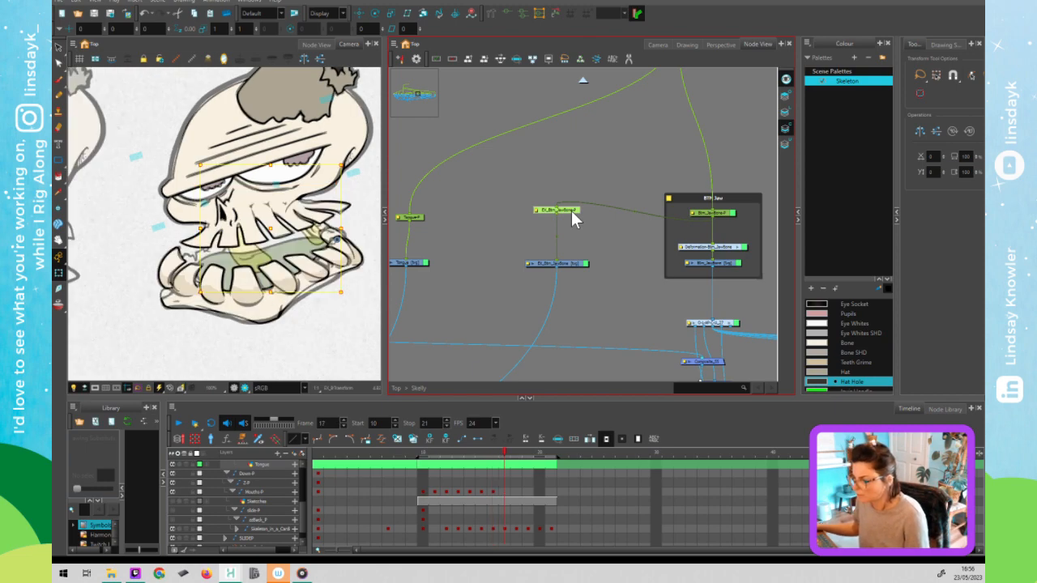
pyautogui.press('.')
pyautogui.press('.')
pyautogui.press('.')
pyautogui.press('.')
pyautogui.press('.')
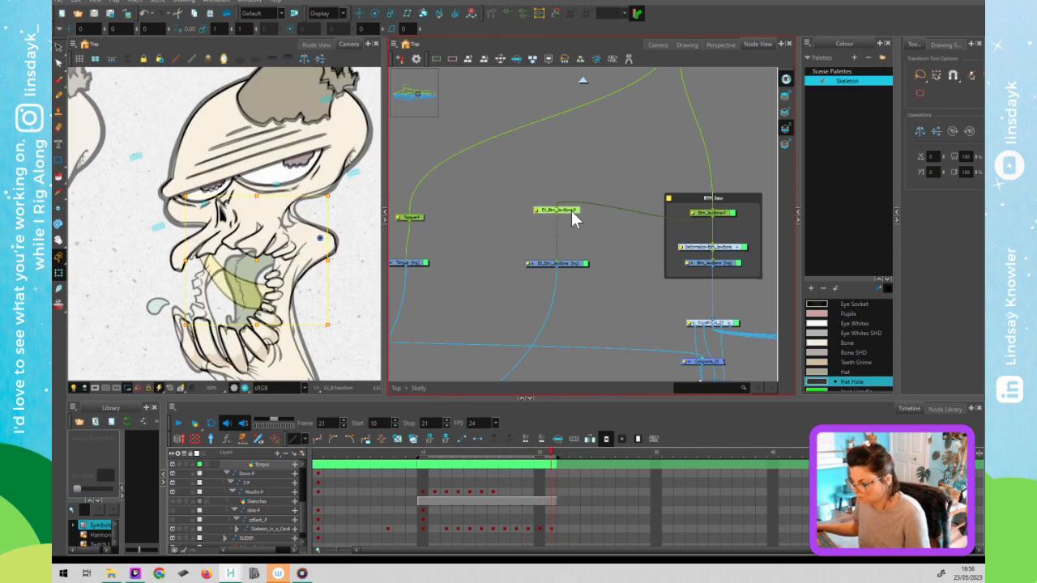
pyautogui.press(',')
pyautogui.press(',')
pyautogui.press(',')
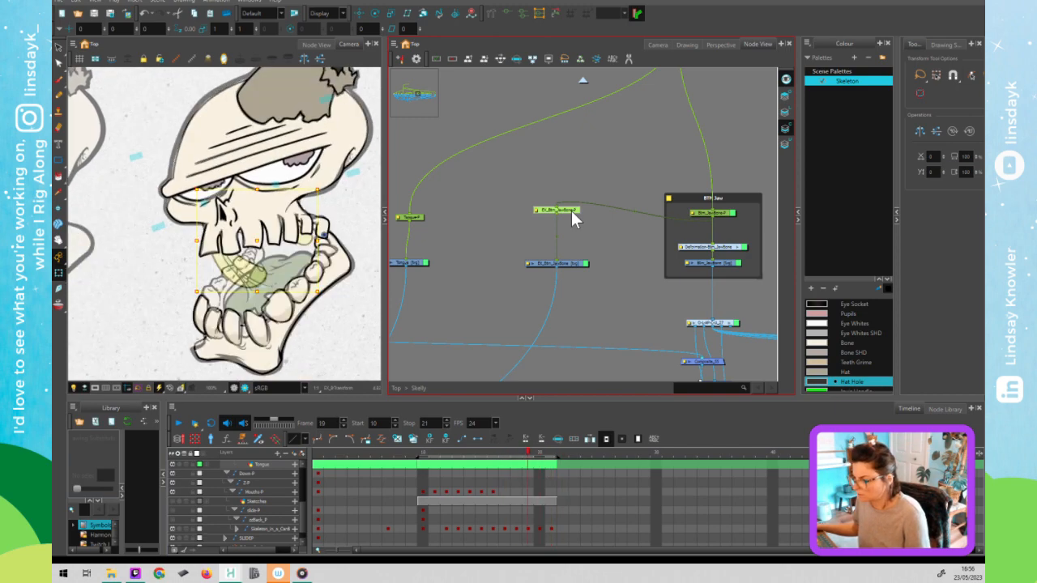
pyautogui.press(',')
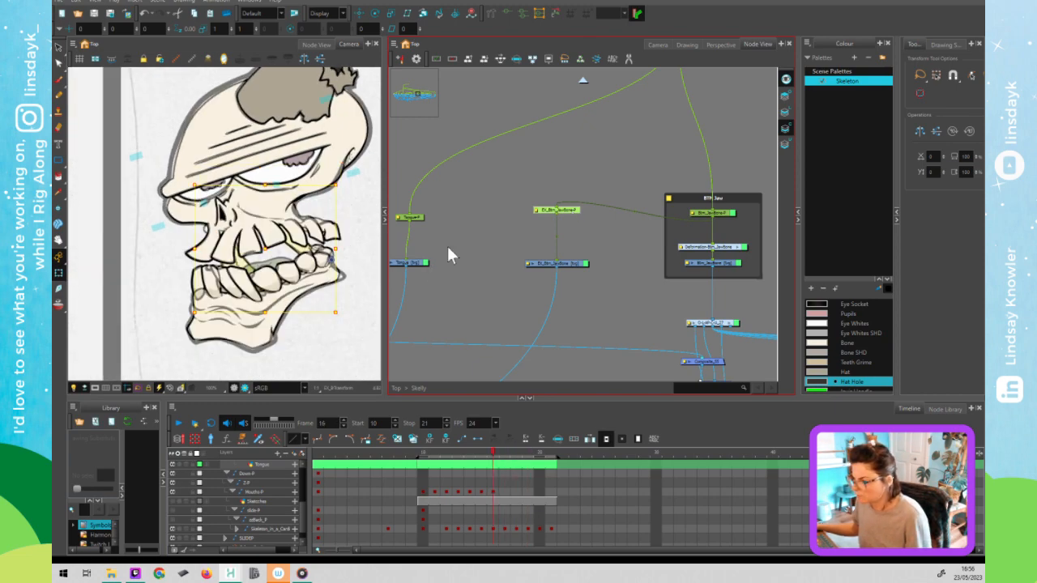
# On frame 16, select the EX_Btm_JawBone-P peg and move the bone out of the mouth into the clear space beside the skull.
pyautogui.click(567, 243)
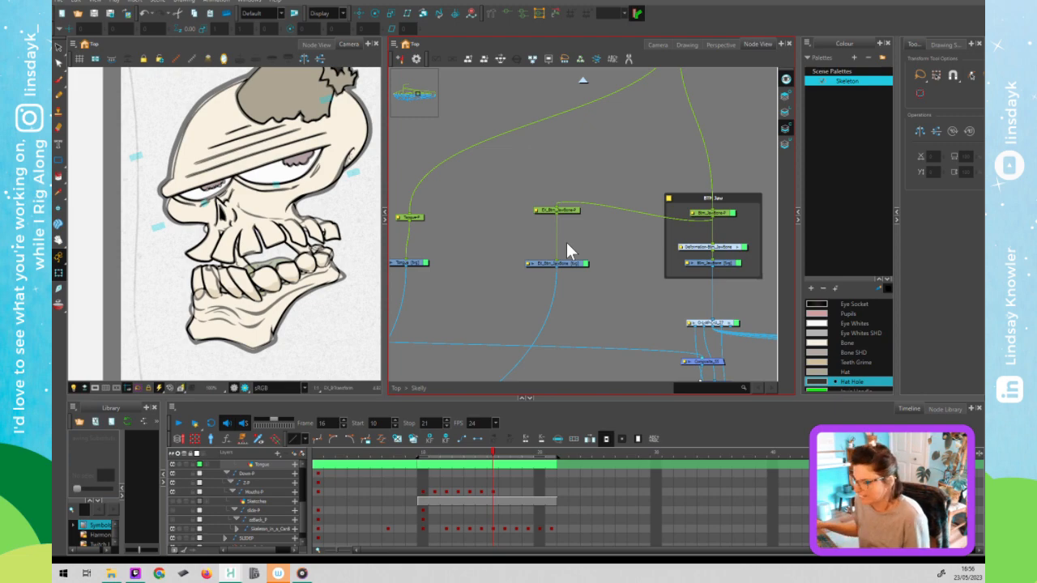
pyautogui.click(553, 209)
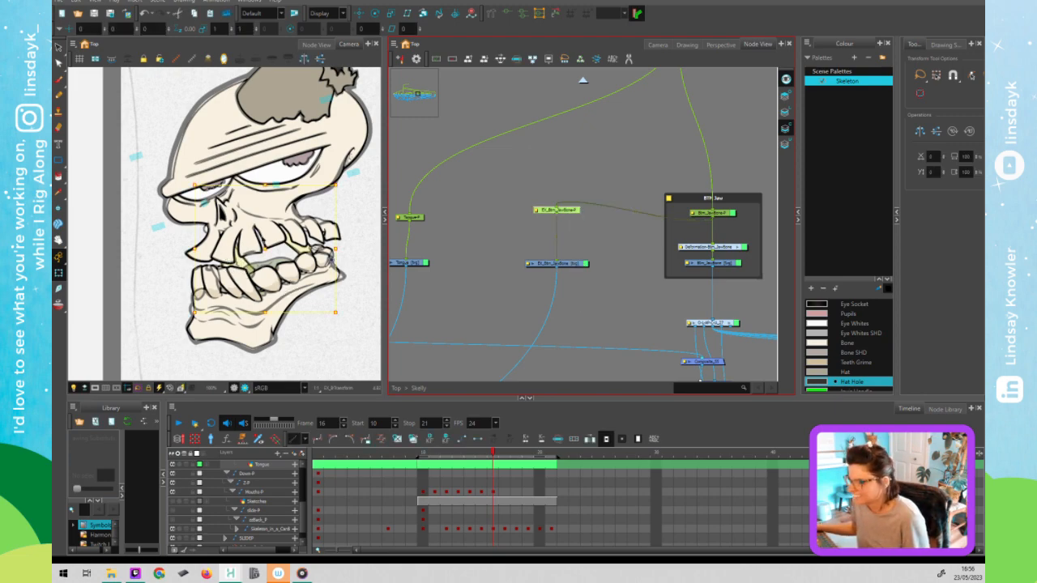
pyautogui.moveTo(408, 256); pyautogui.dragTo(421, 263)
pyautogui.moveTo(320, 281); pyautogui.dragTo(292, 273)
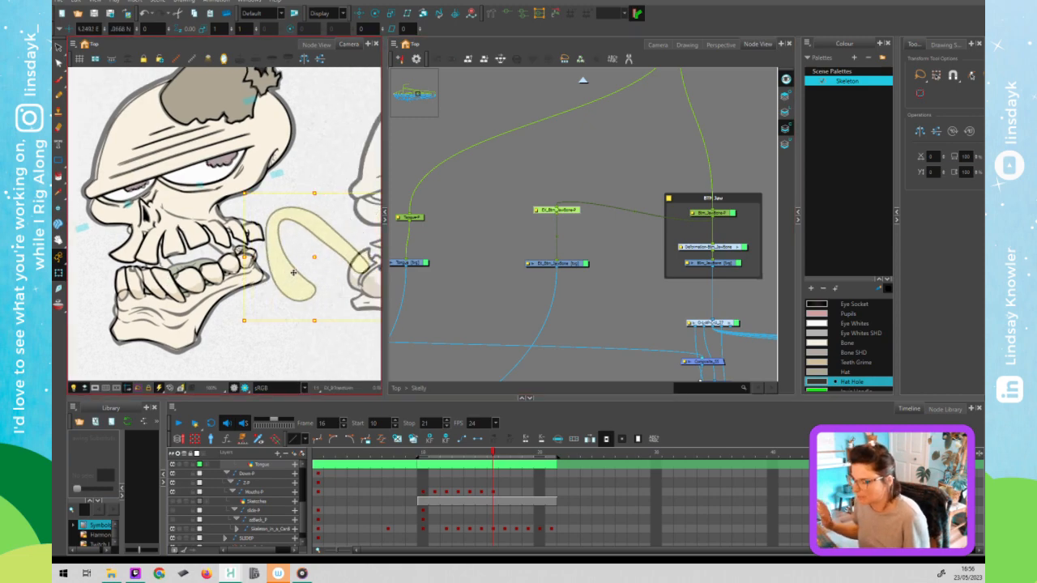
# Start a deformation chain on the EX_Btm_JawBone drawing with the Rigging tool, placing points from the bone's hinge end up its straight arm.
pyautogui.click(392, 36)
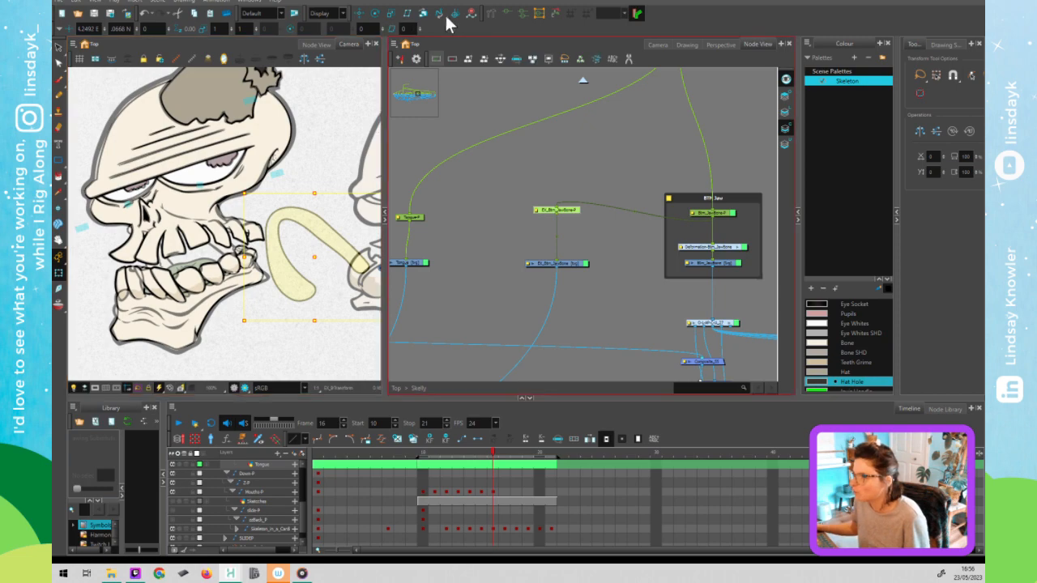
pyautogui.click(591, 262)
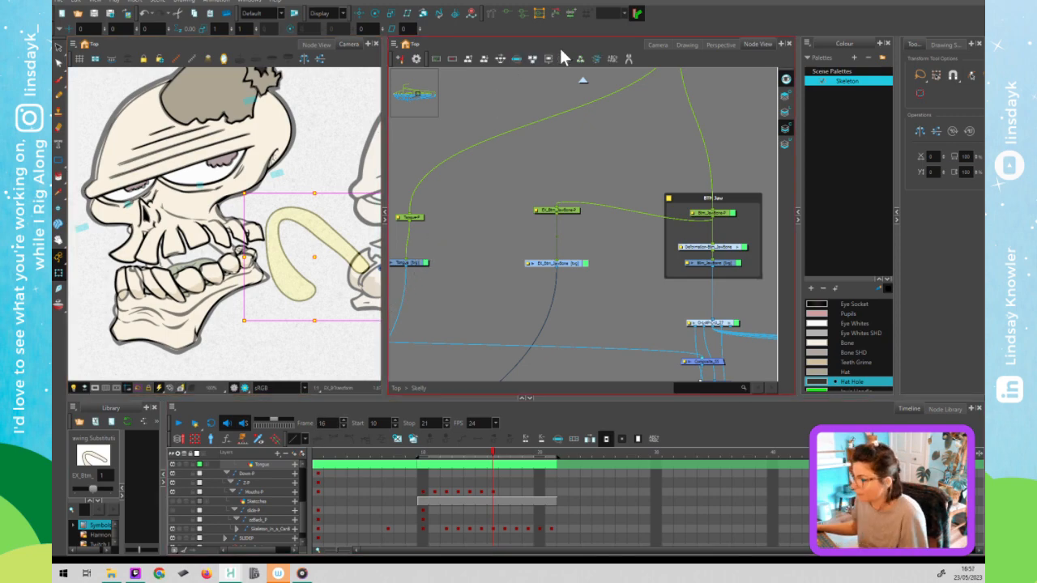
pyautogui.click(489, 13)
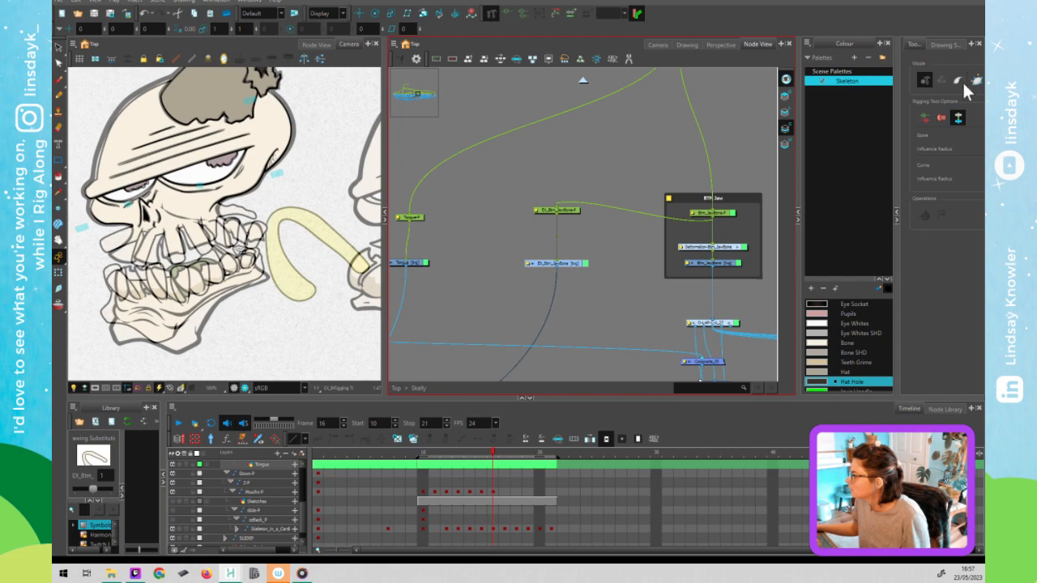
pyautogui.click(895, 210)
pyautogui.click(882, 80)
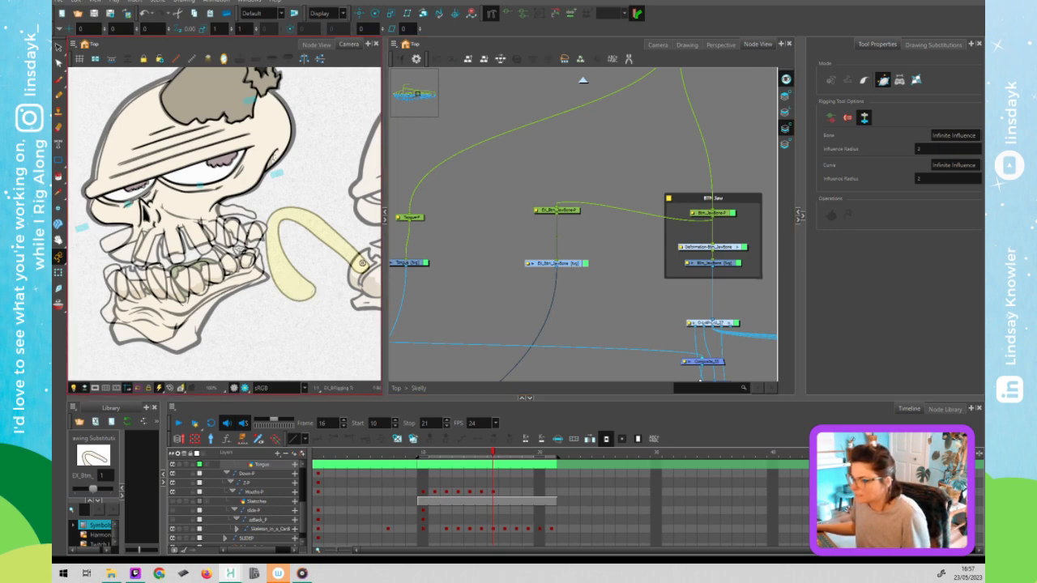
pyautogui.moveTo(352, 256); pyautogui.dragTo(354, 260)
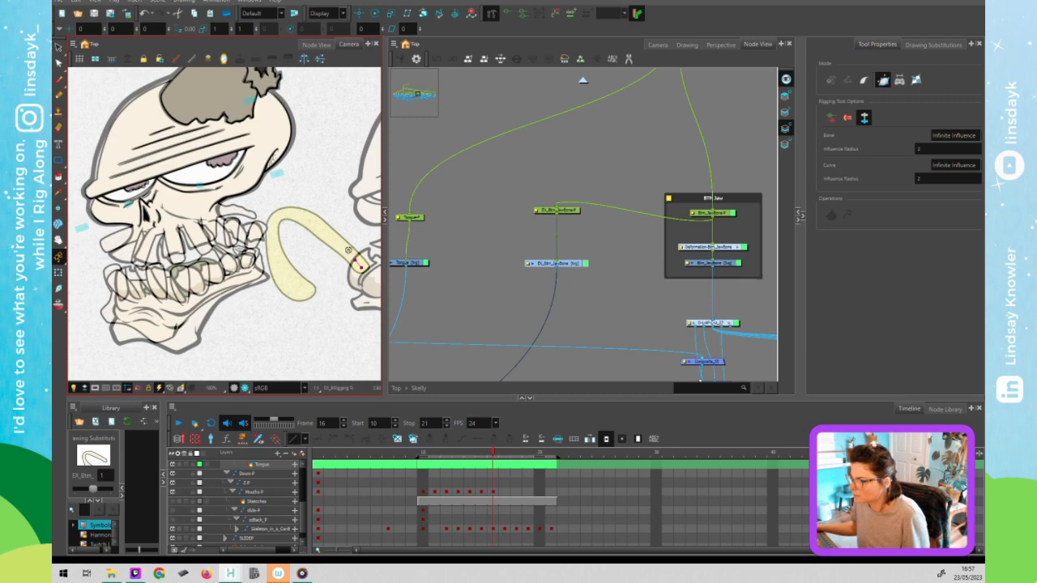
pyautogui.click(331, 238)
pyautogui.moveTo(347, 252); pyautogui.dragTo(348, 253)
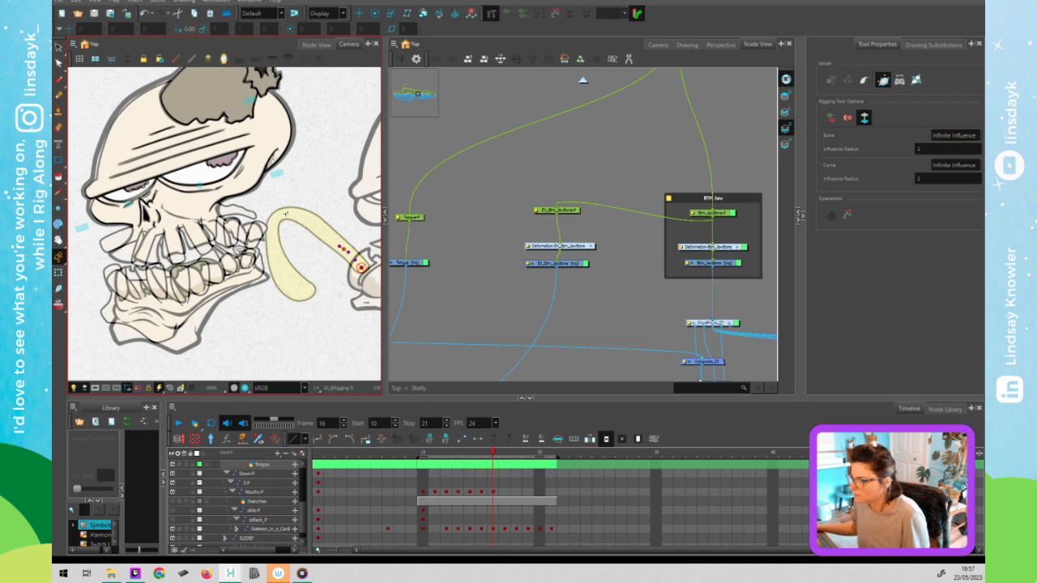
# Extend the deformation chain around the bone's bend and down the other arm to its rounded tip.
pyautogui.moveTo(281, 214); pyautogui.dragTo(313, 220)
pyautogui.moveTo(275, 218); pyautogui.dragTo(272, 226)
pyautogui.moveTo(288, 278); pyautogui.dragTo(280, 270)
pyautogui.click(300, 294)
pyautogui.moveTo(301, 296); pyautogui.dragTo(300, 293)
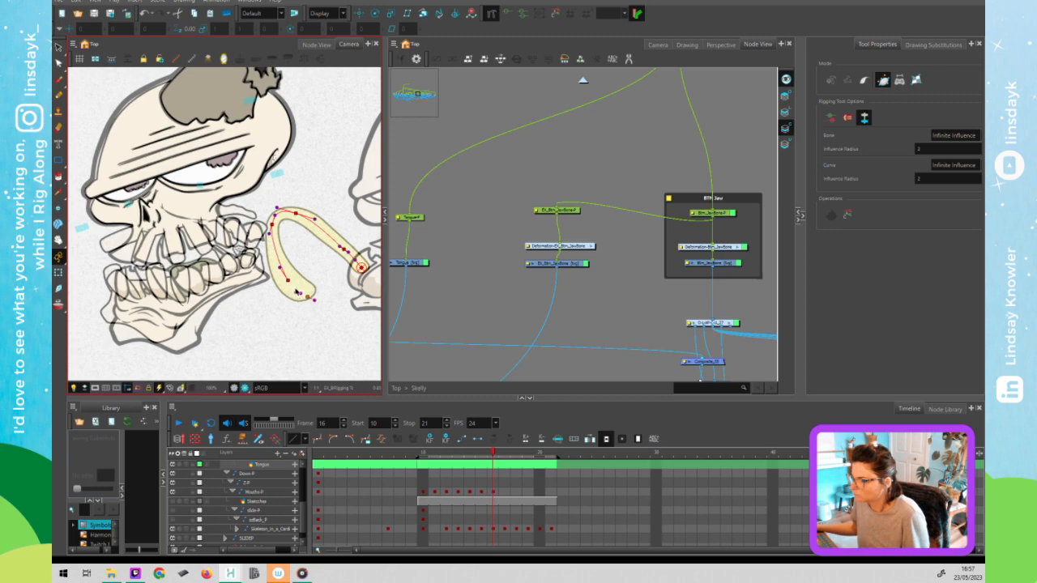
# Fine-tune the chain's points and handles so the curve follows the centre of the bone.
pyautogui.moveTo(295, 287); pyautogui.dragTo(285, 278)
pyautogui.click(339, 245)
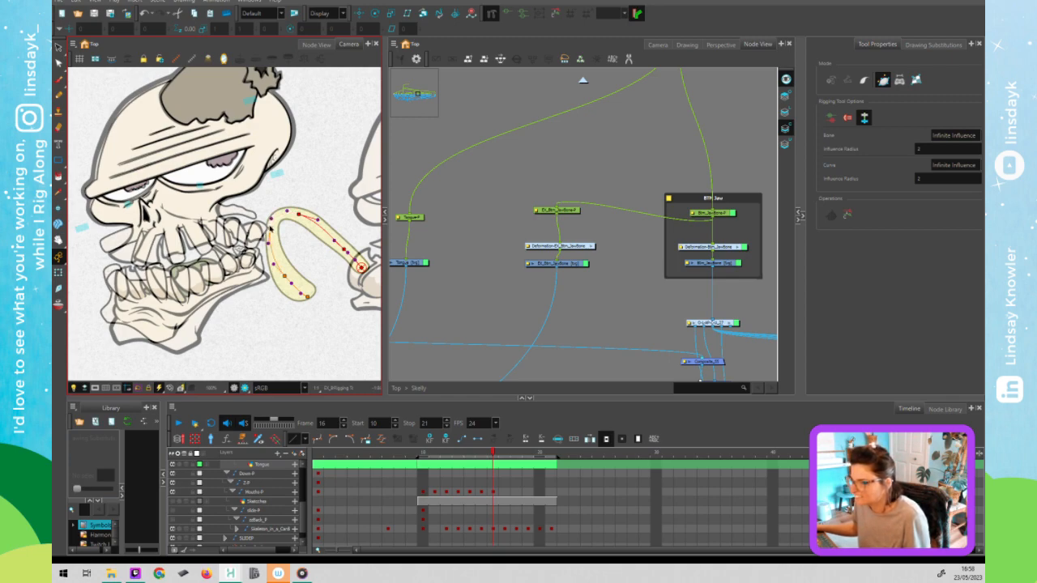
pyautogui.click(284, 273)
pyautogui.click(291, 282)
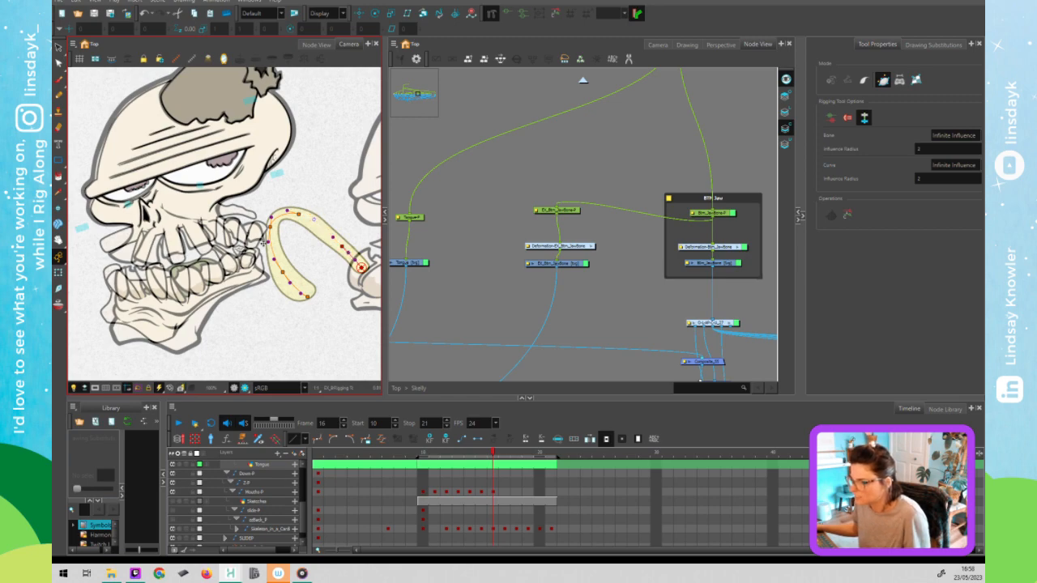
pyautogui.click(311, 236)
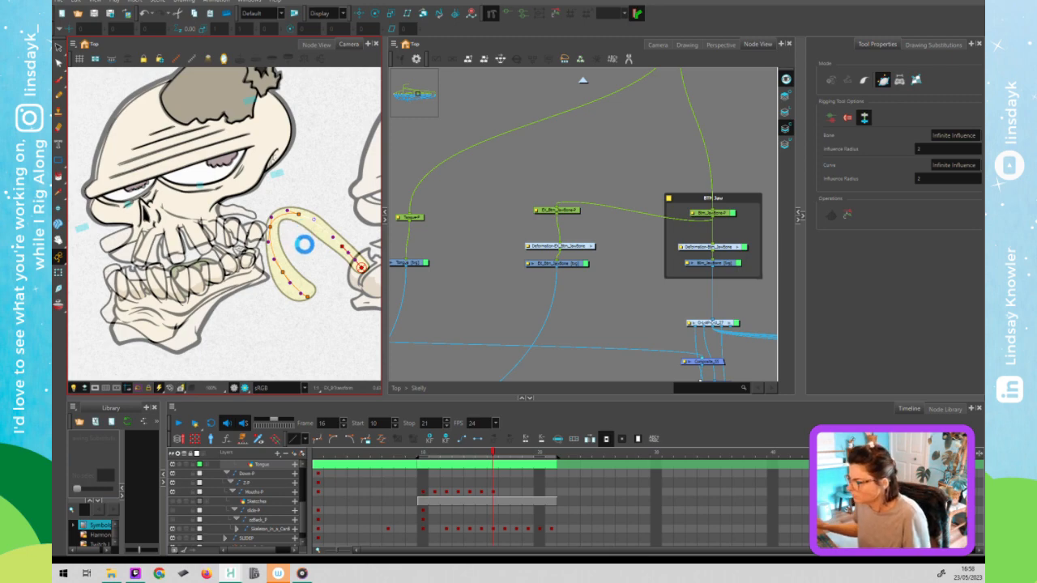
pyautogui.click(305, 245)
# Return to the Transform tool and reset the EX_Btm_JawBone-P peg on frame 16 to bring the rigged bone back into the mouth.
pyautogui.hotkey('shift', 't')
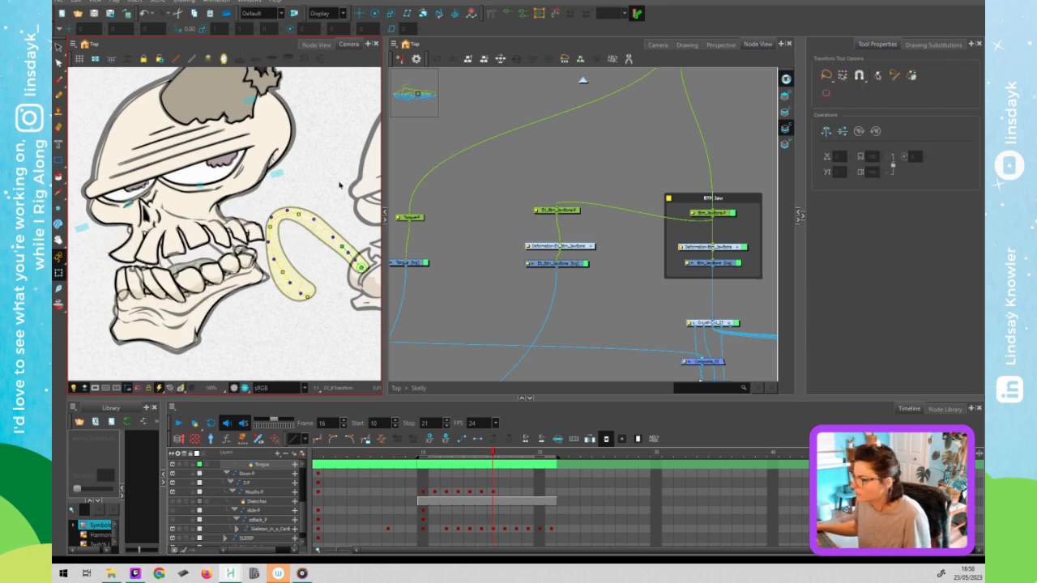
pyautogui.click(567, 209)
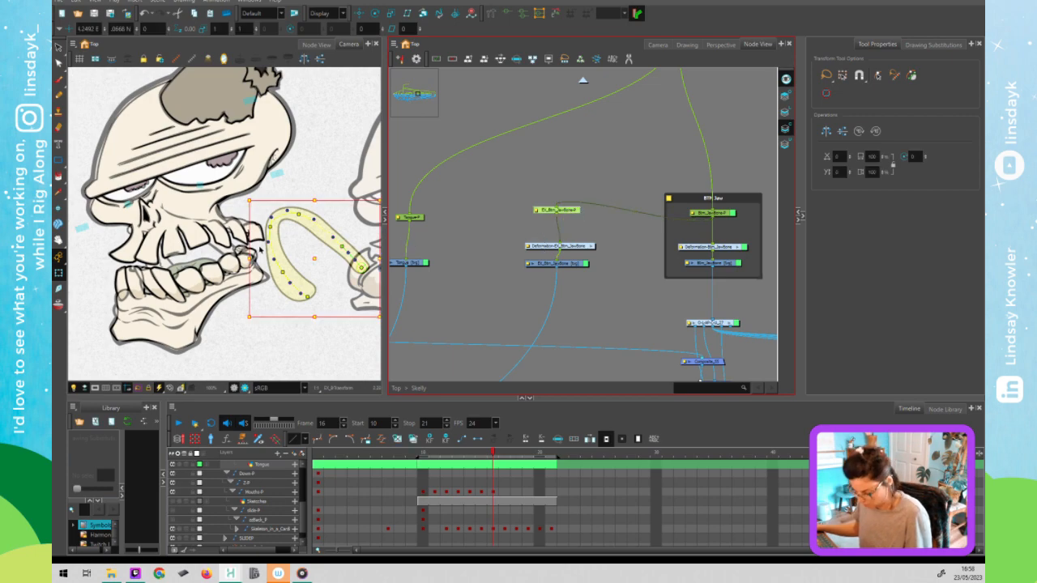
pyautogui.press('r')
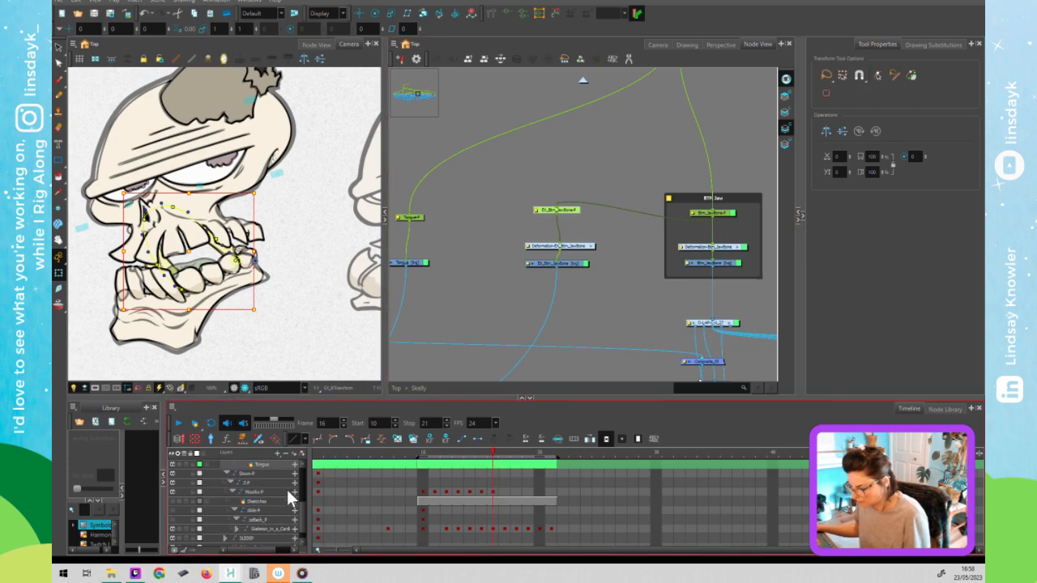
# Collapse the timeline peg layer that holds the jaw parts and select its cell on frame 16.
pyautogui.scroll(5, 301, 504)
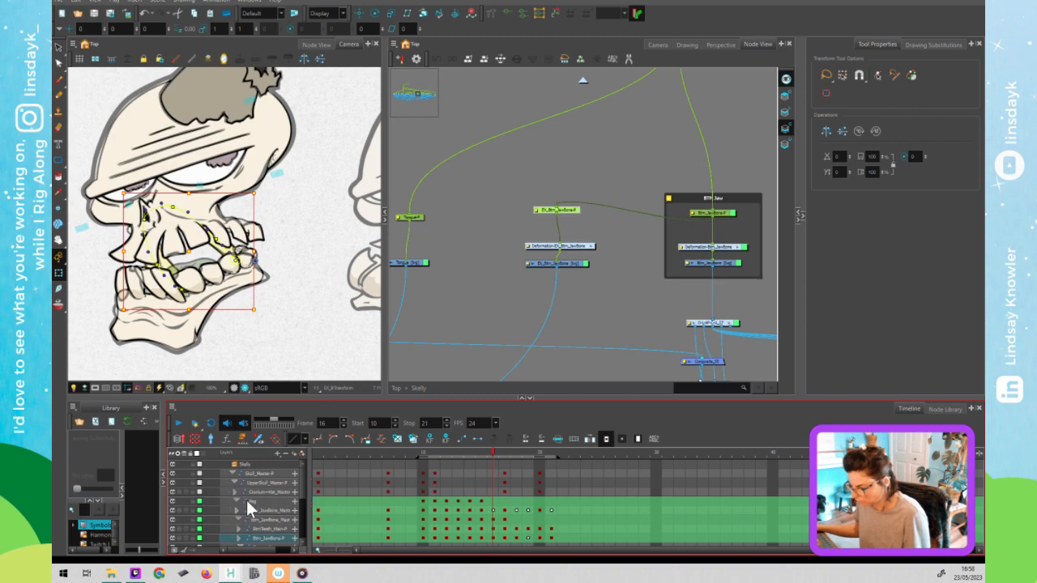
pyautogui.click(235, 501)
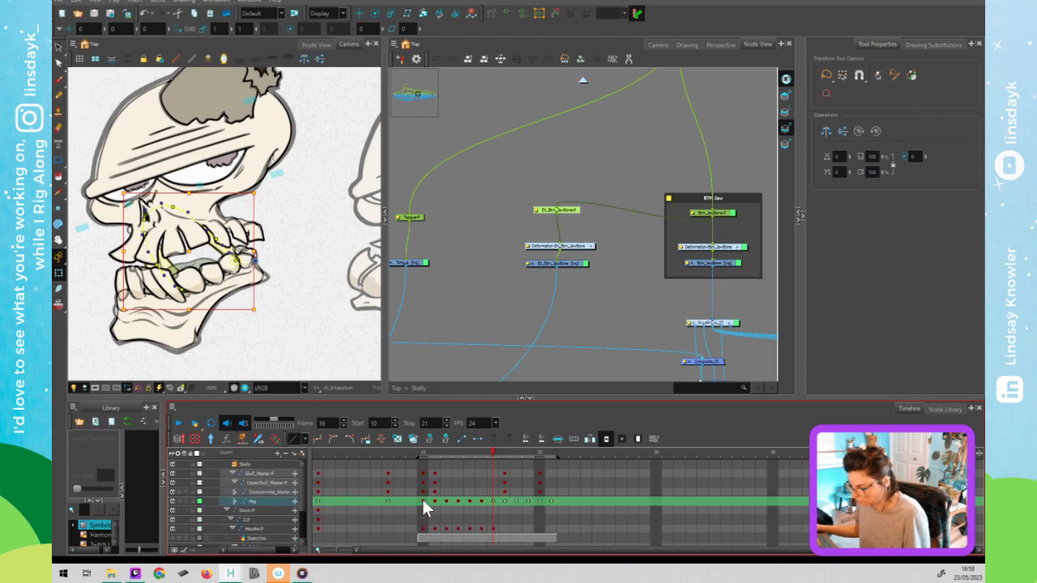
pyautogui.click(494, 500)
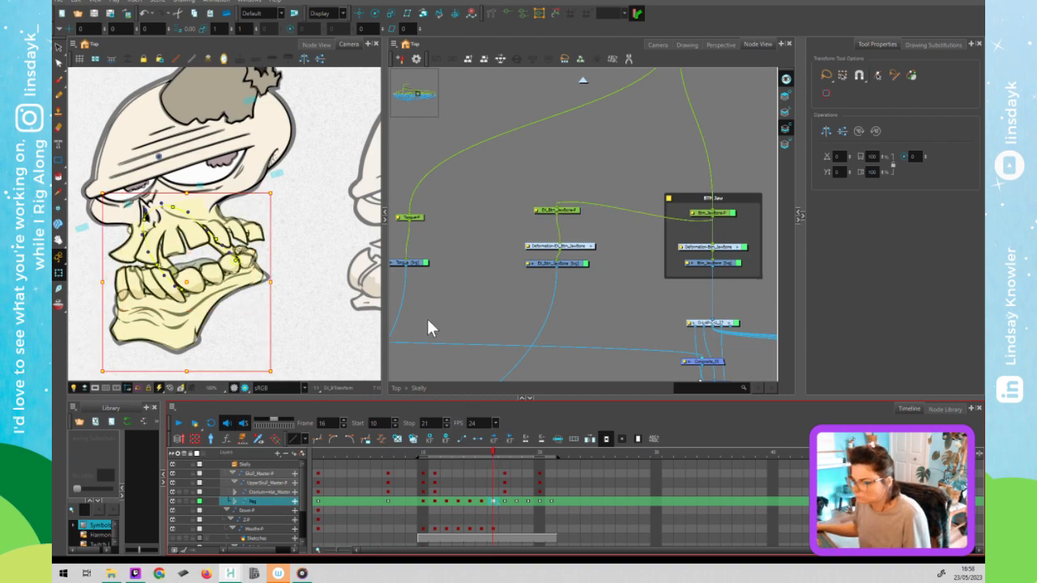
# On frame 17, reshape the extra jaw bone's deformation chain to run from the jaw hinge to the far front teeth.
pyautogui.press('.')
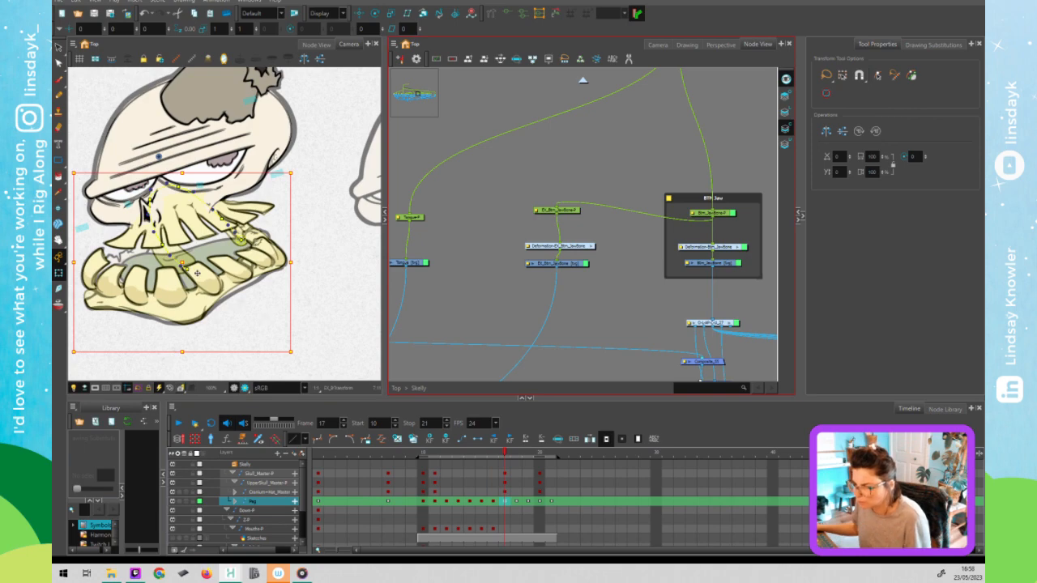
pyautogui.press('Escape')
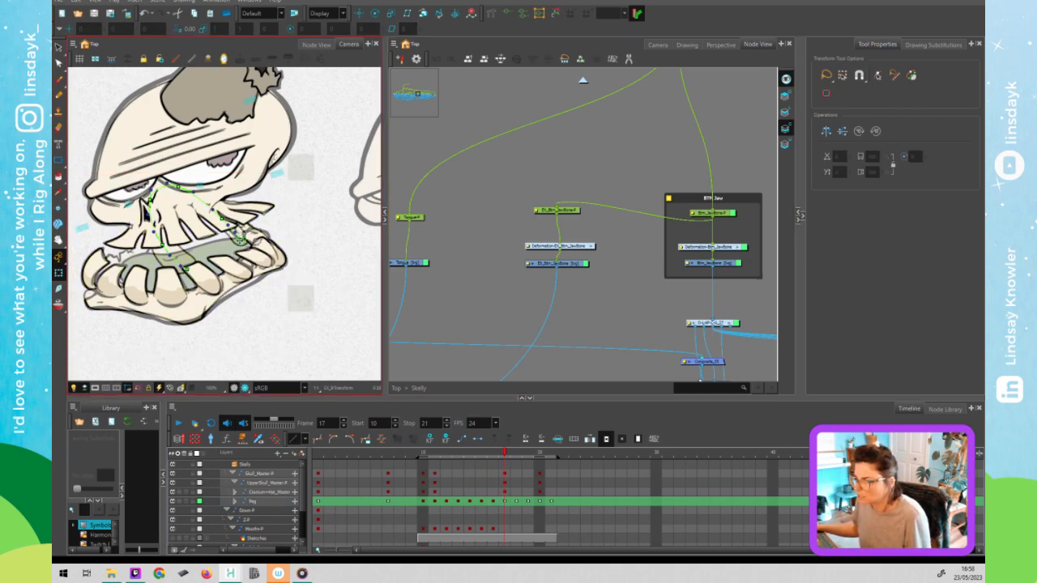
pyautogui.moveTo(241, 239); pyautogui.dragTo(253, 240)
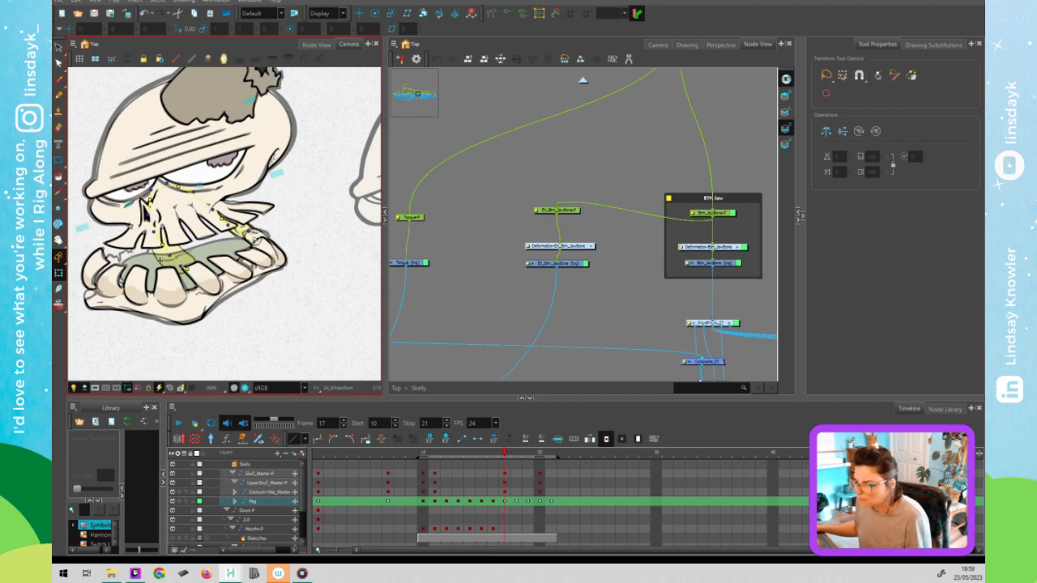
pyautogui.click(186, 261)
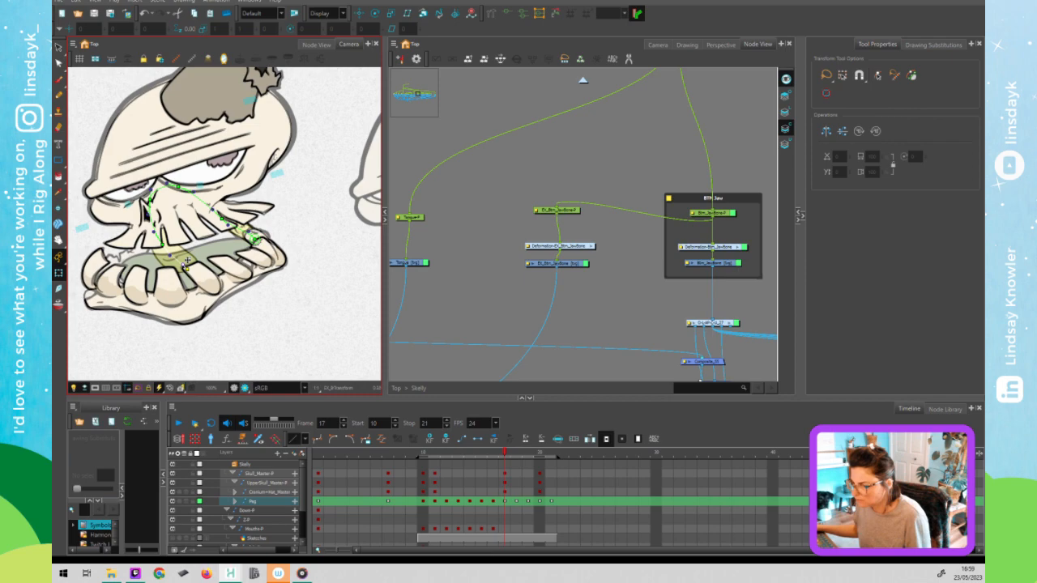
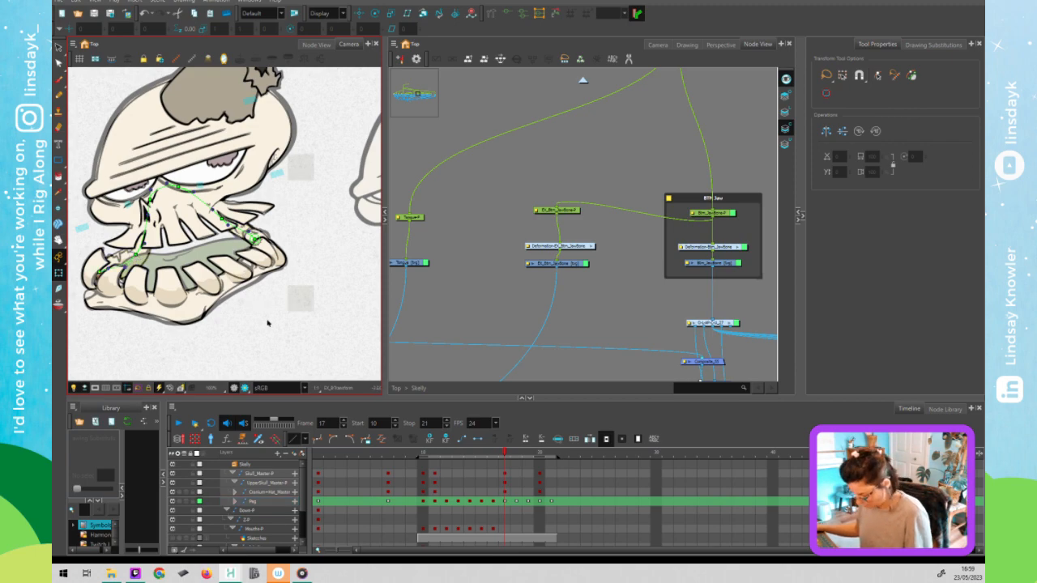
# On frame 18, reposition the extra bone's deformation points and handles so it curves along the far side of the open lower jaw.
pyautogui.press('.')
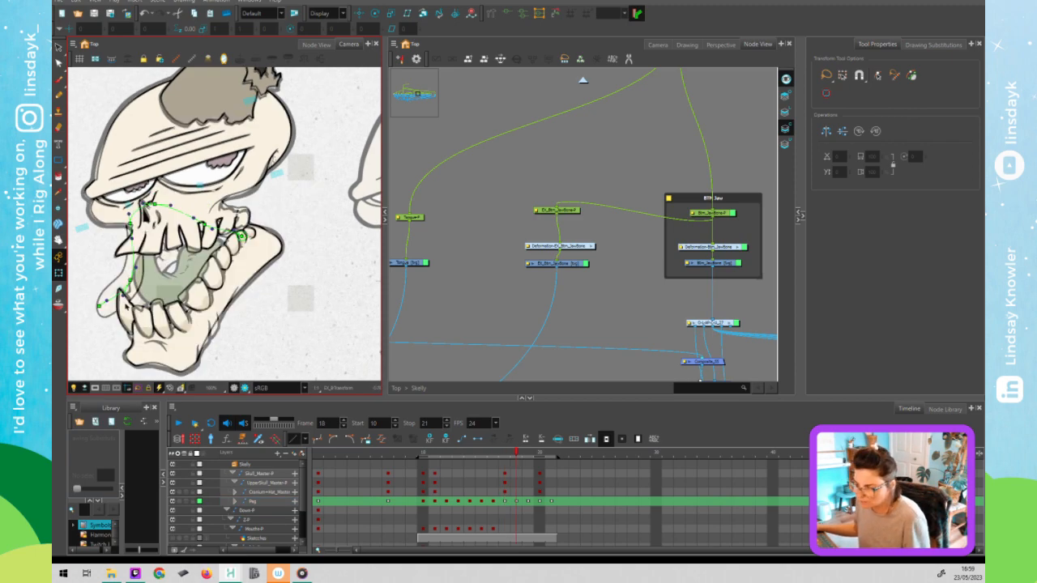
pyautogui.moveTo(98, 306); pyautogui.dragTo(144, 280)
pyautogui.moveTo(135, 224); pyautogui.dragTo(178, 209)
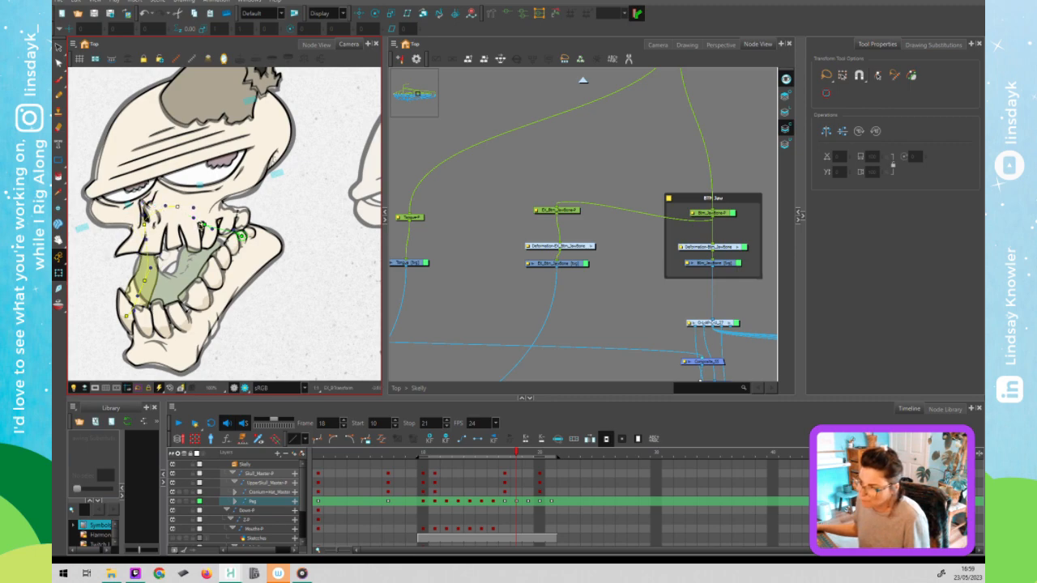
pyautogui.moveTo(204, 225); pyautogui.dragTo(212, 217)
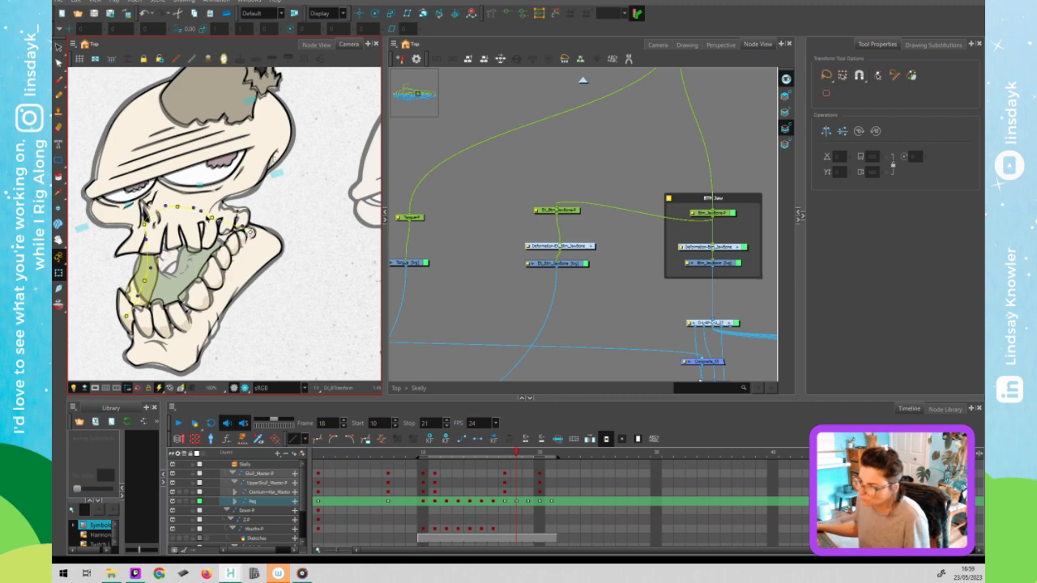
pyautogui.moveTo(214, 217); pyautogui.dragTo(220, 213)
pyautogui.moveTo(177, 207); pyautogui.dragTo(184, 206)
pyautogui.moveTo(154, 228); pyautogui.dragTo(169, 248)
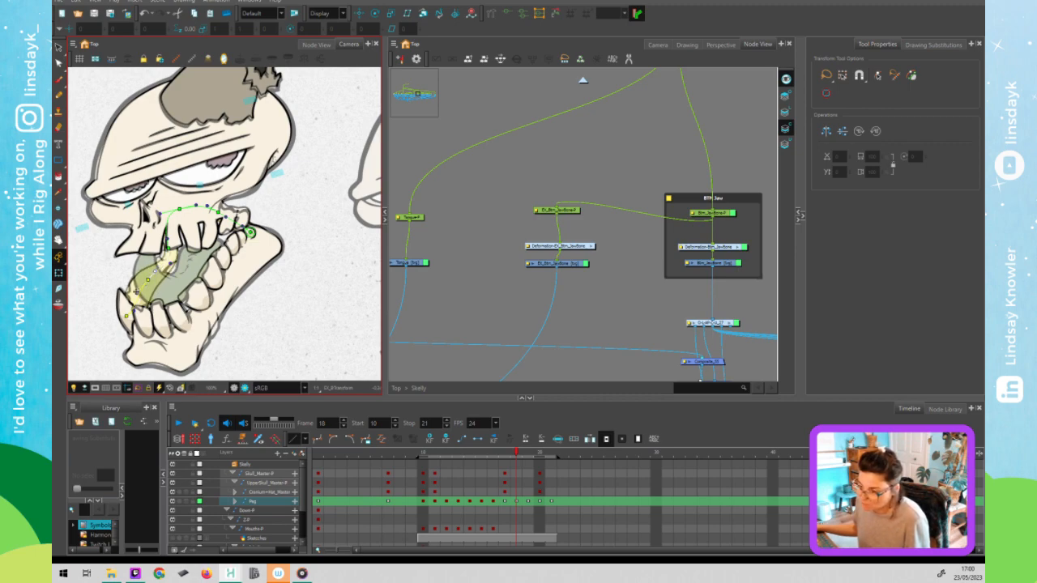
pyautogui.moveTo(140, 291); pyautogui.dragTo(141, 290)
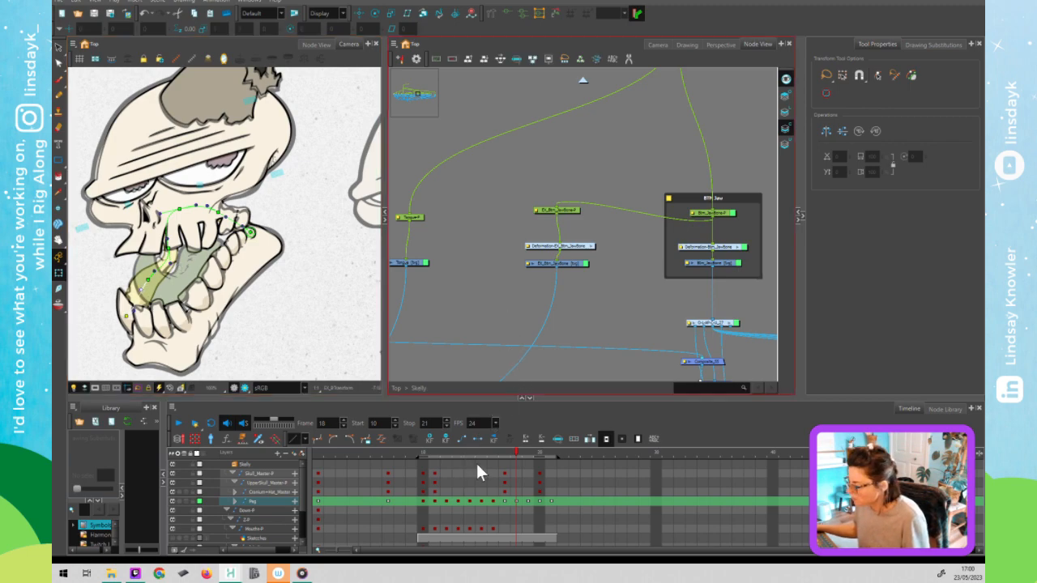
# On frame 20, adjust the extra bone's bend, free end and handles to fit behind the lower front teeth.
pyautogui.click(524, 450)
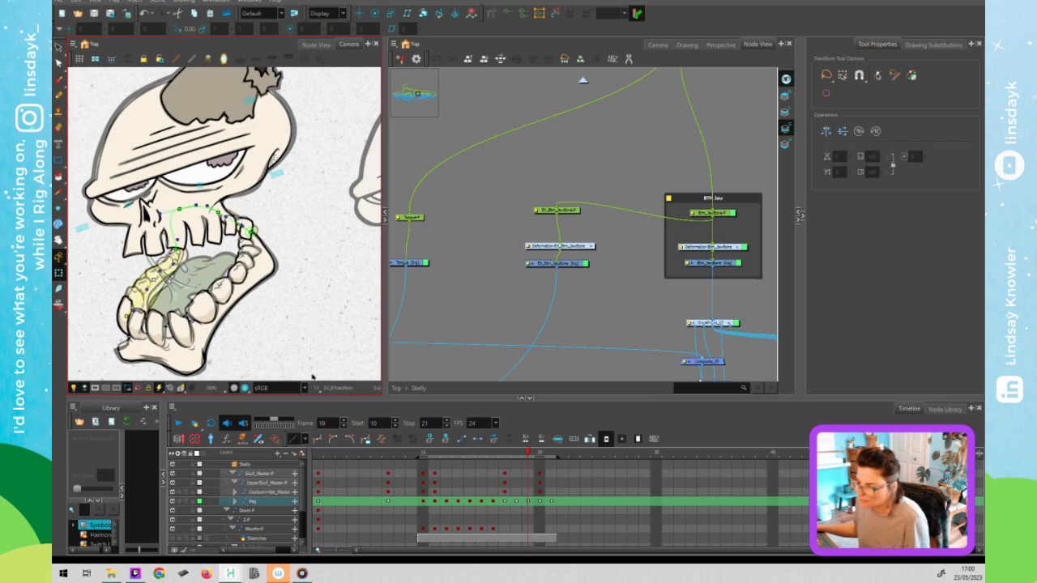
pyautogui.click(527, 455)
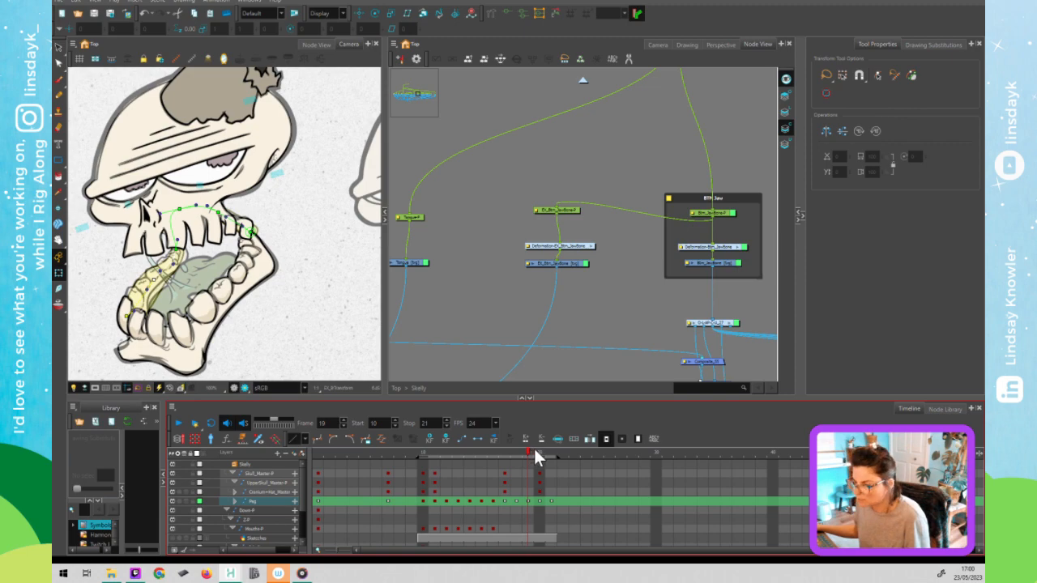
pyautogui.click(536, 453)
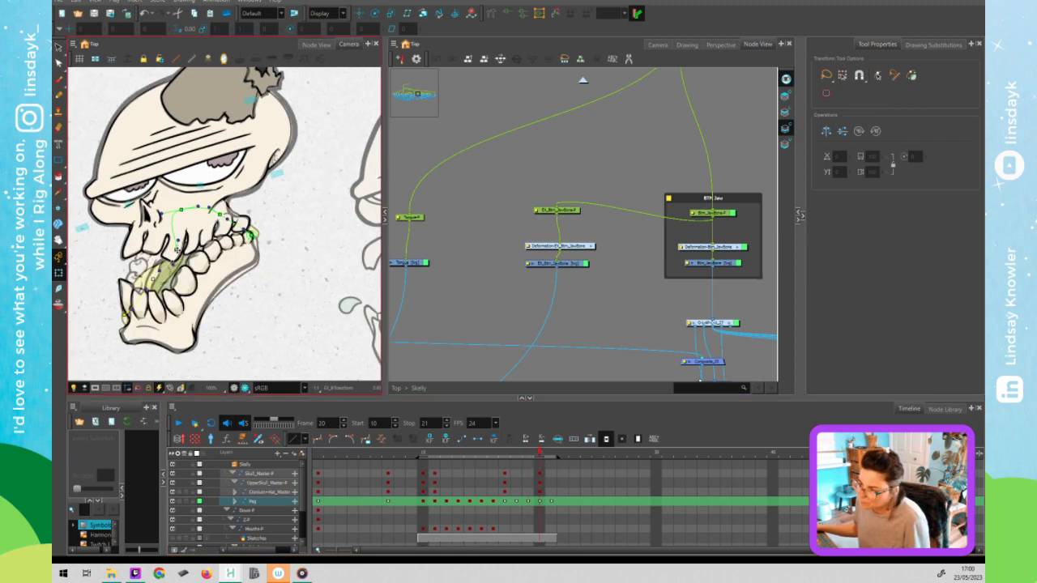
pyautogui.moveTo(175, 249)
pyautogui.mouseDown()
pyautogui.moveTo(158, 246)
pyautogui.moveTo(149, 276)
pyautogui.moveTo(145, 263)
pyautogui.moveTo(160, 238)
pyautogui.mouseUp()
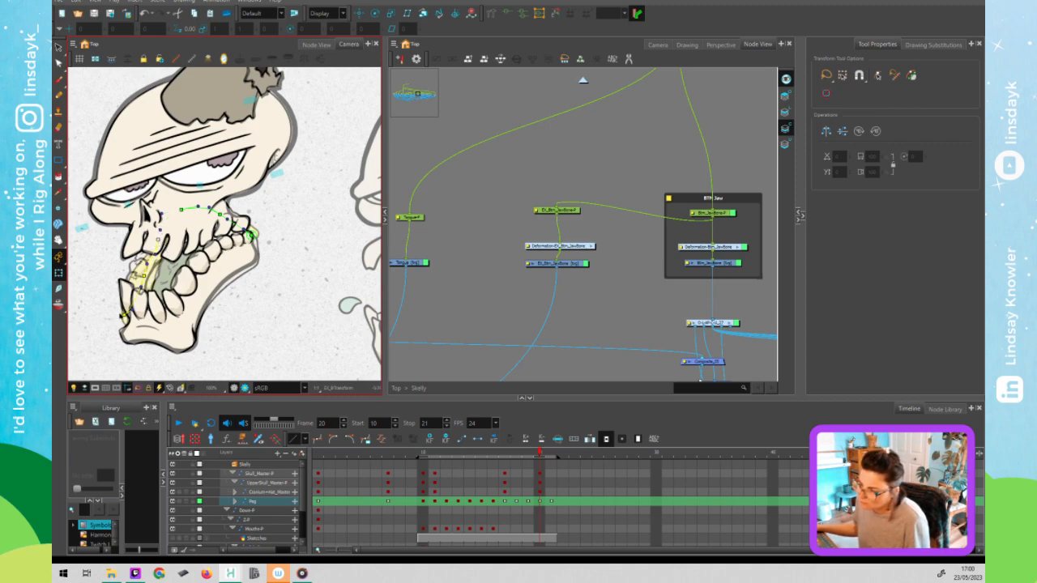
pyautogui.moveTo(128, 313); pyautogui.dragTo(138, 305)
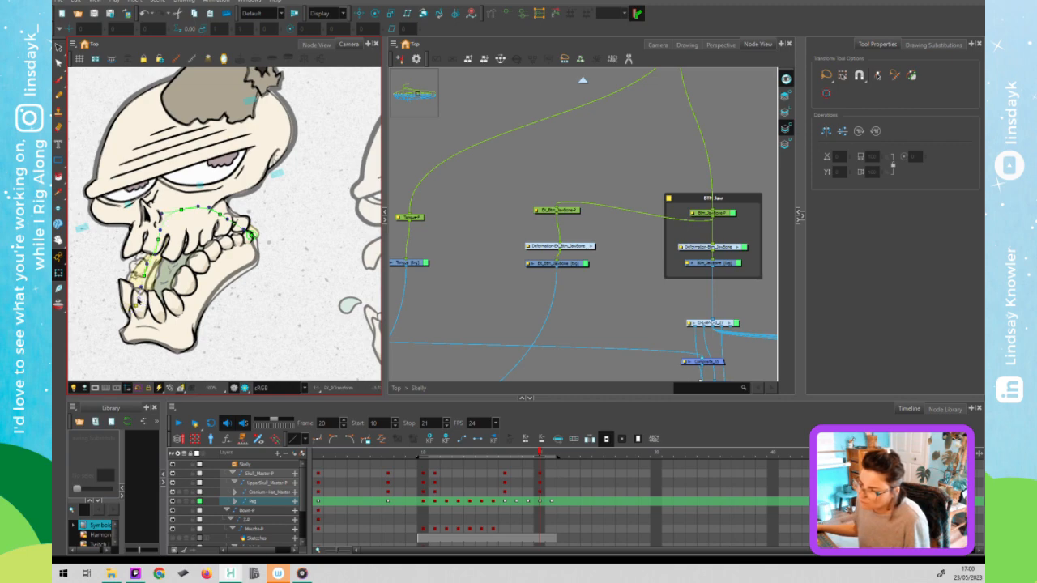
pyautogui.moveTo(136, 306)
pyautogui.mouseDown()
pyautogui.moveTo(116, 311)
pyautogui.moveTo(90, 297)
pyautogui.moveTo(141, 305)
pyautogui.moveTo(129, 278)
pyautogui.moveTo(83, 279)
pyautogui.moveTo(126, 285)
pyautogui.moveTo(132, 300)
pyautogui.mouseUp()
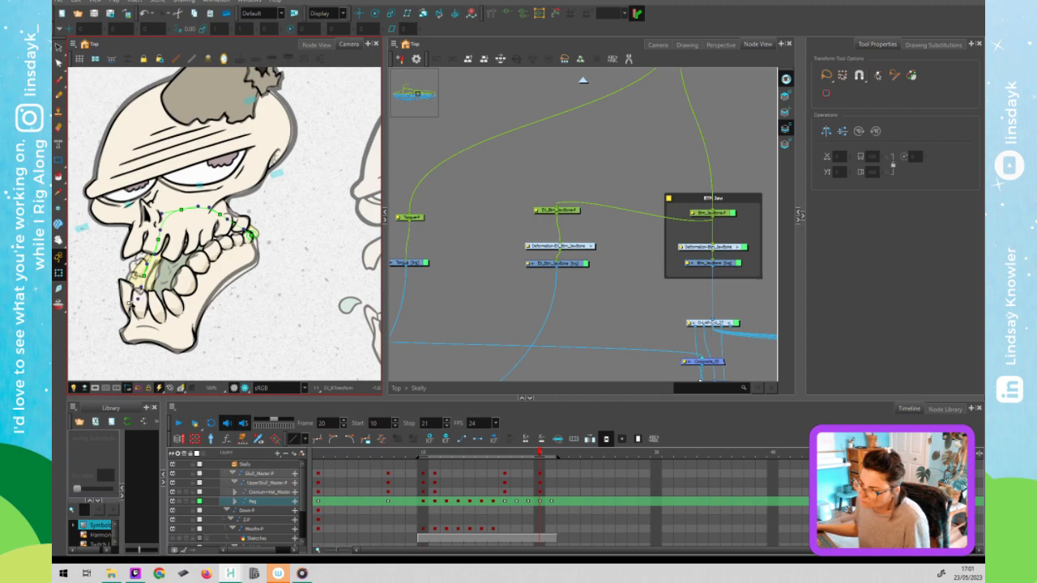
pyautogui.moveTo(149, 263); pyautogui.dragTo(145, 273)
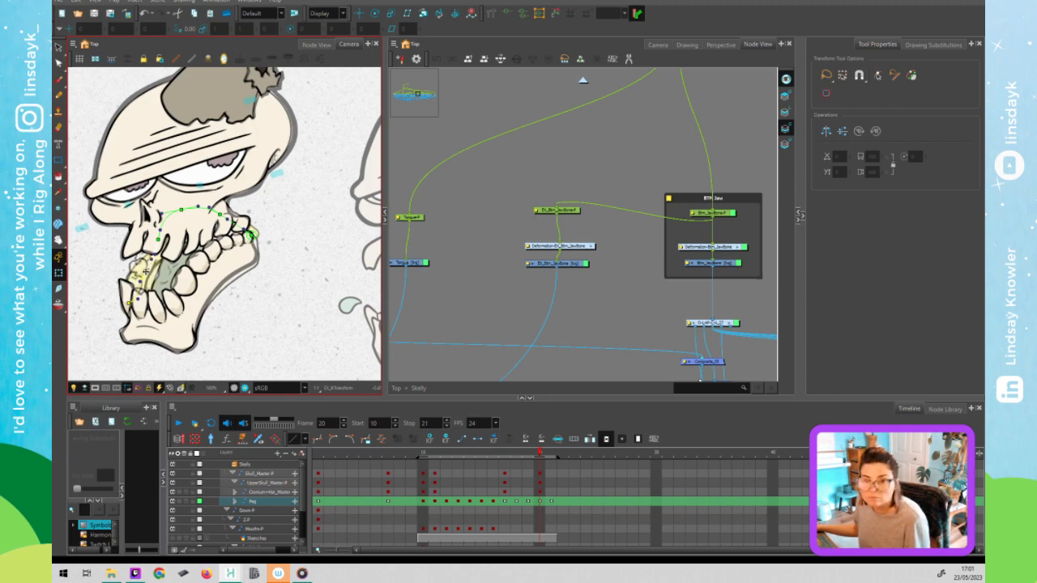
# On frame 21, bend the extra bone's chain outward along the far side of the wide-open mouth, down to the lower teeth.
pyautogui.moveTo(541, 452); pyautogui.dragTo(548, 455)
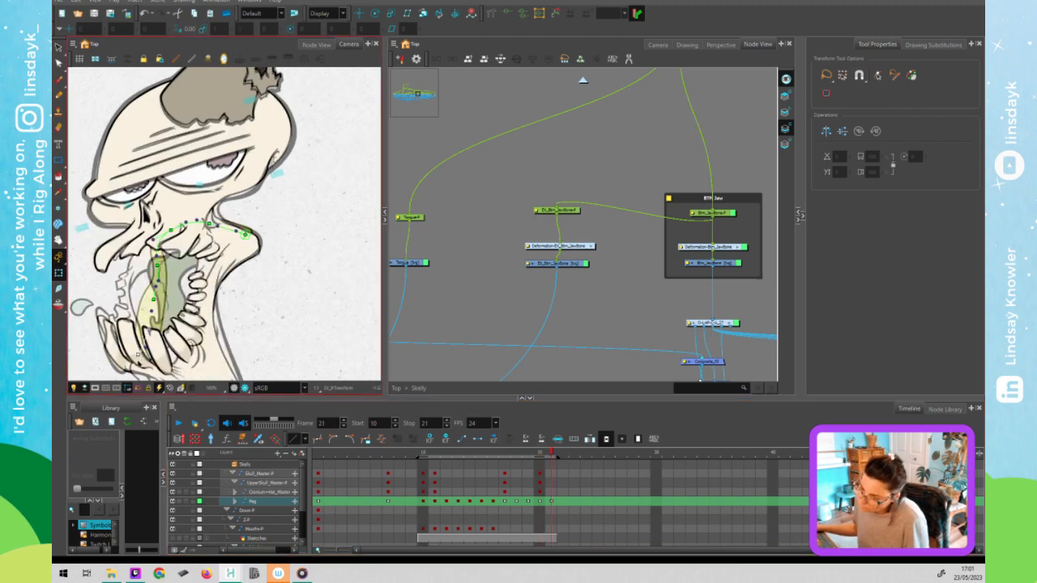
pyautogui.moveTo(154, 298); pyautogui.dragTo(142, 256)
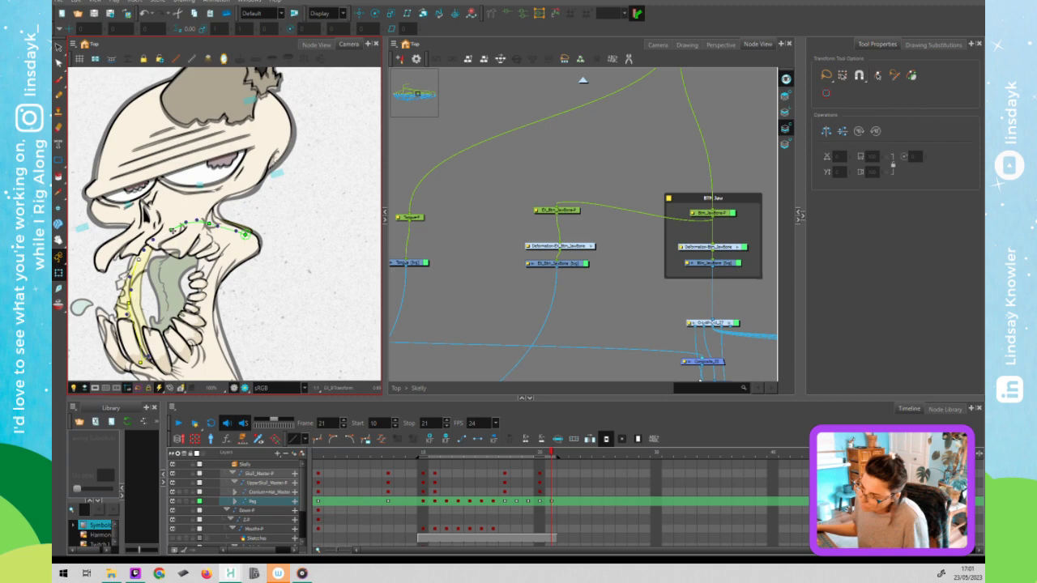
pyautogui.moveTo(156, 246); pyautogui.dragTo(127, 307)
pyautogui.moveTo(147, 358)
pyautogui.mouseDown()
pyautogui.moveTo(139, 354)
pyautogui.moveTo(138, 369)
pyautogui.mouseUp()
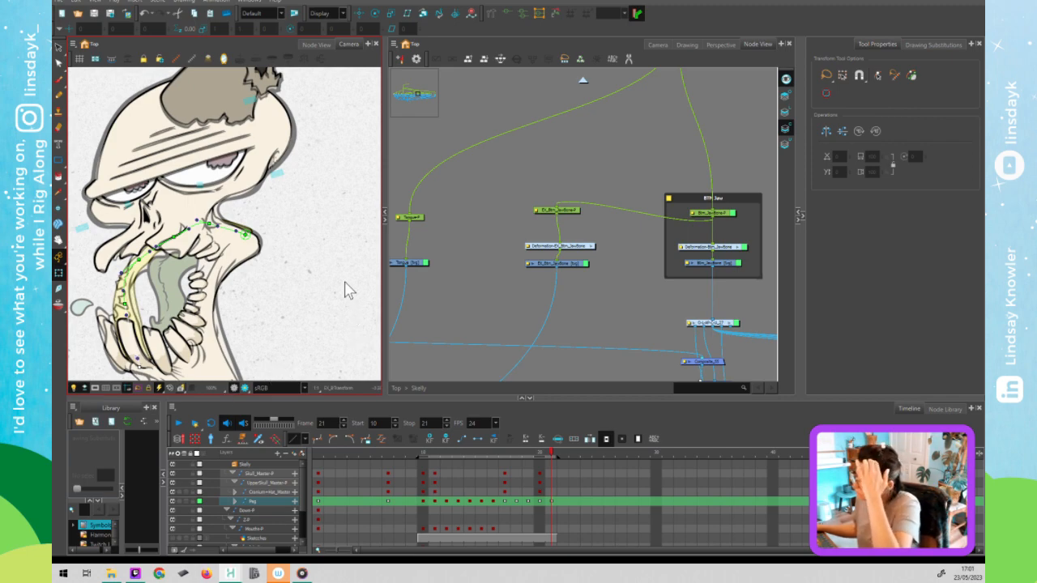
# Go back through the mouth poses from frame 21 to the start of the chart to check where the extra bone is needed.
pyautogui.click(548, 444)
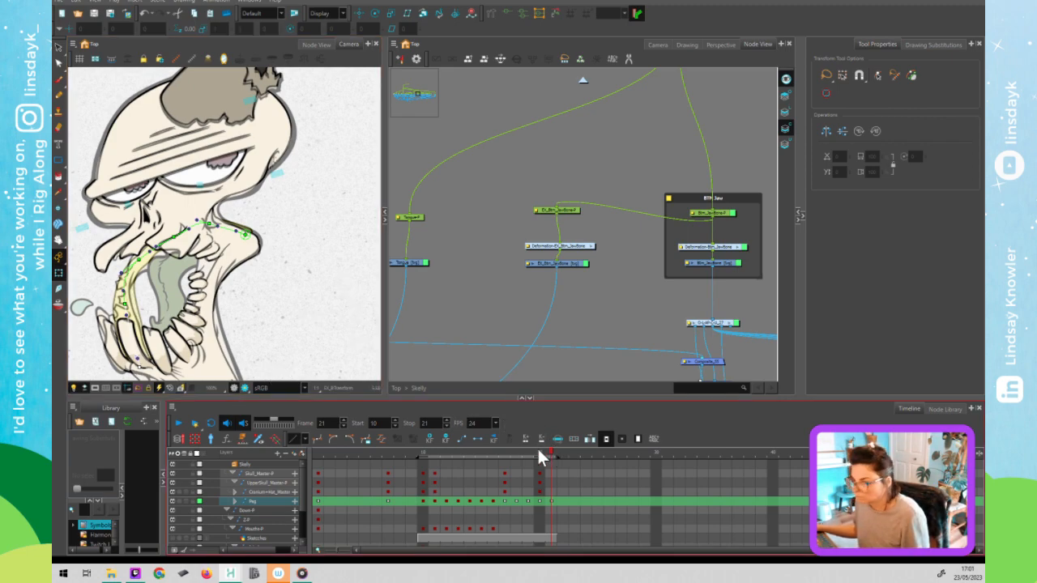
pyautogui.press(',')
pyautogui.press(',')
pyautogui.press(',')
pyautogui.press(',')
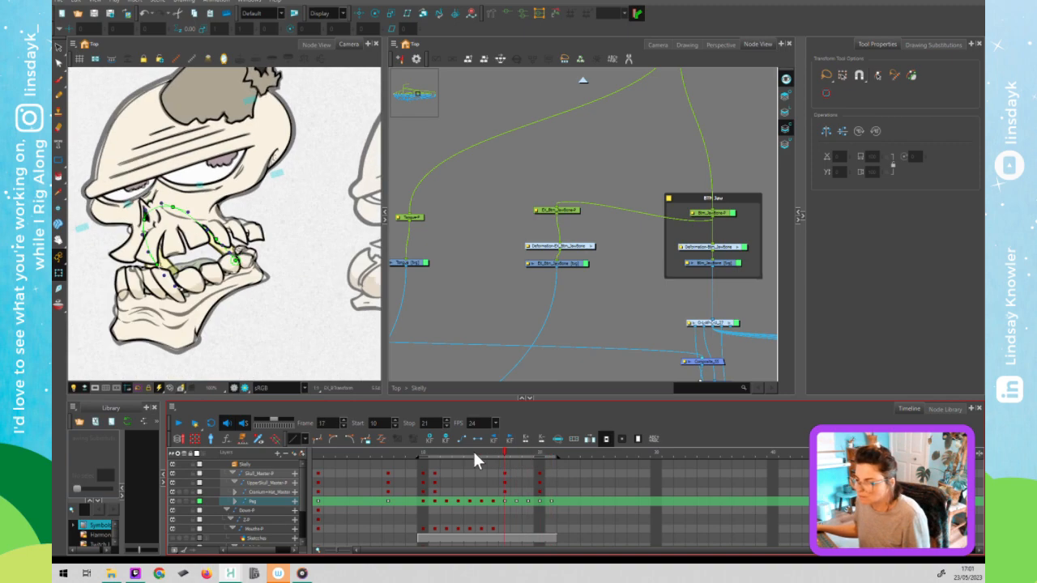
pyautogui.click(468, 454)
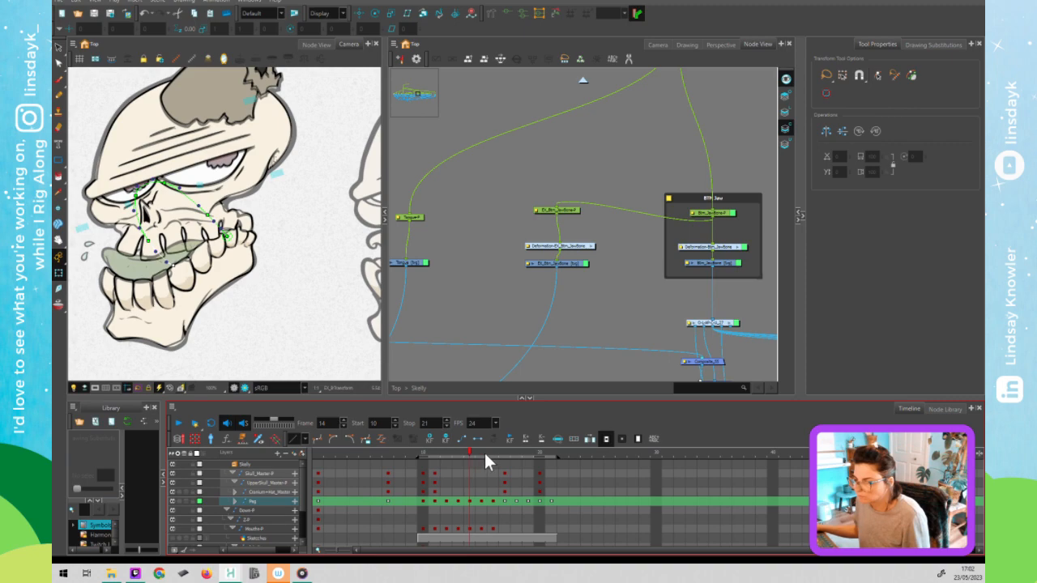
pyautogui.click(484, 452)
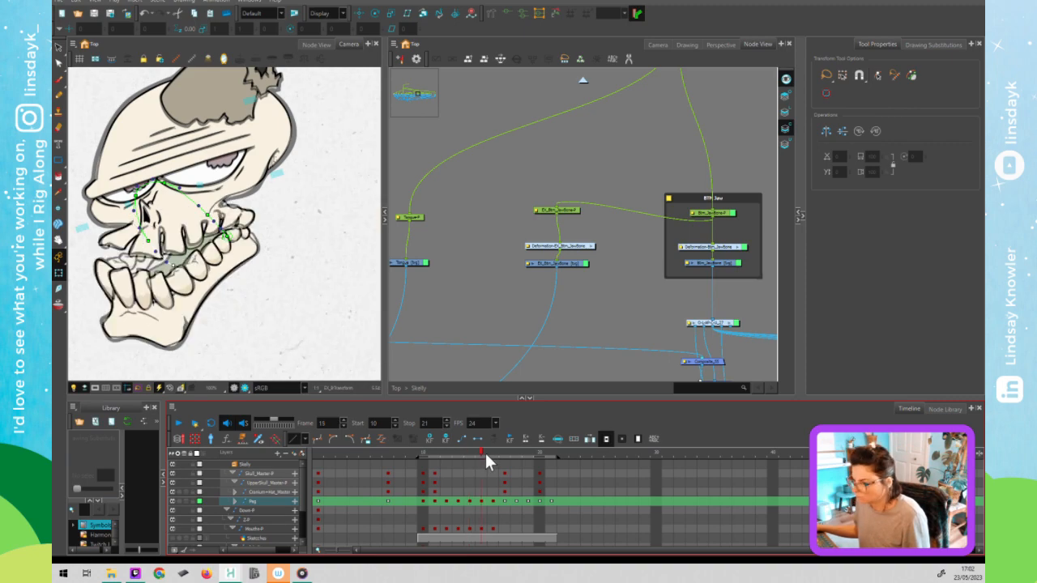
pyautogui.moveTo(483, 451); pyautogui.dragTo(438, 468)
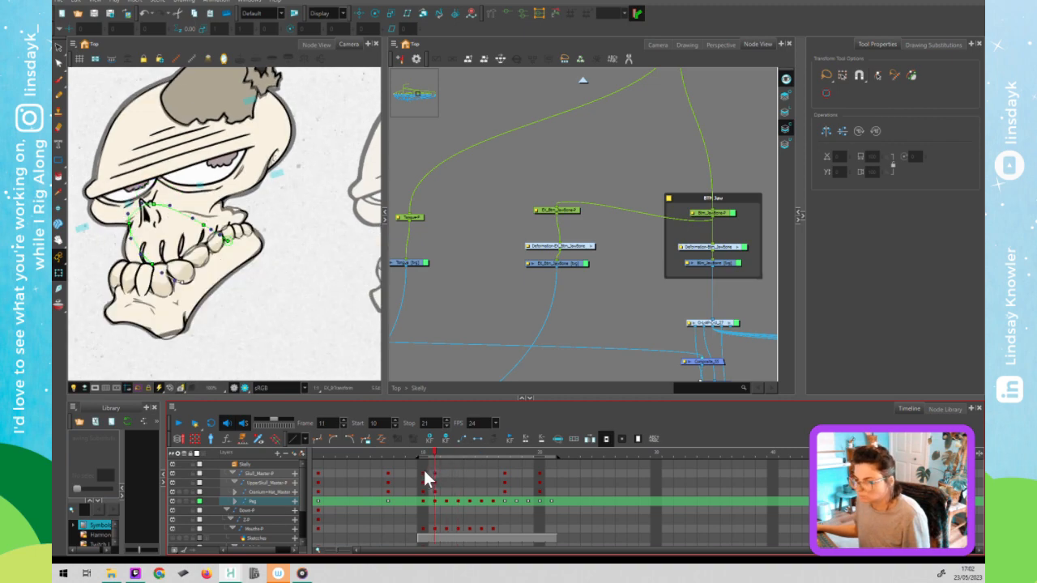
pyautogui.click(423, 468)
# Select the EX_Btm_JawBone drawing and set its drawing substitution to 1 on frame 15.
pyautogui.click(571, 260)
pyautogui.click(432, 446)
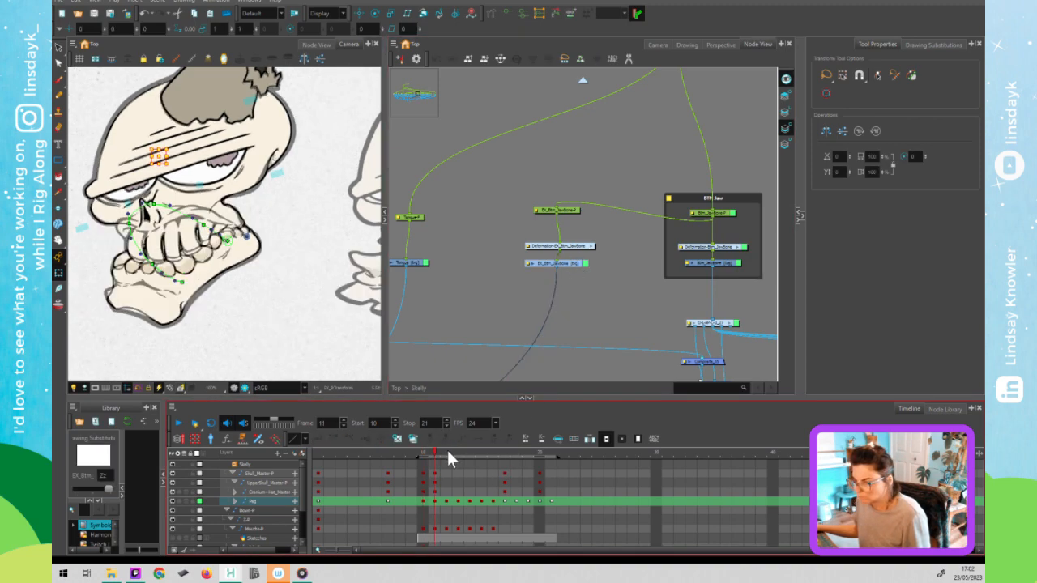
pyautogui.click(446, 448)
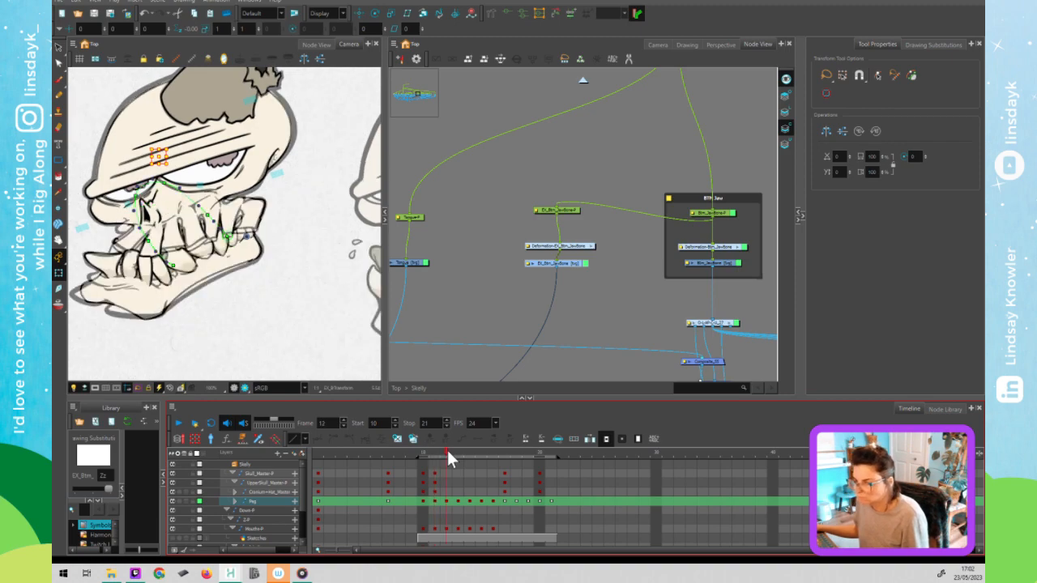
pyautogui.press('.')
pyautogui.press('.')
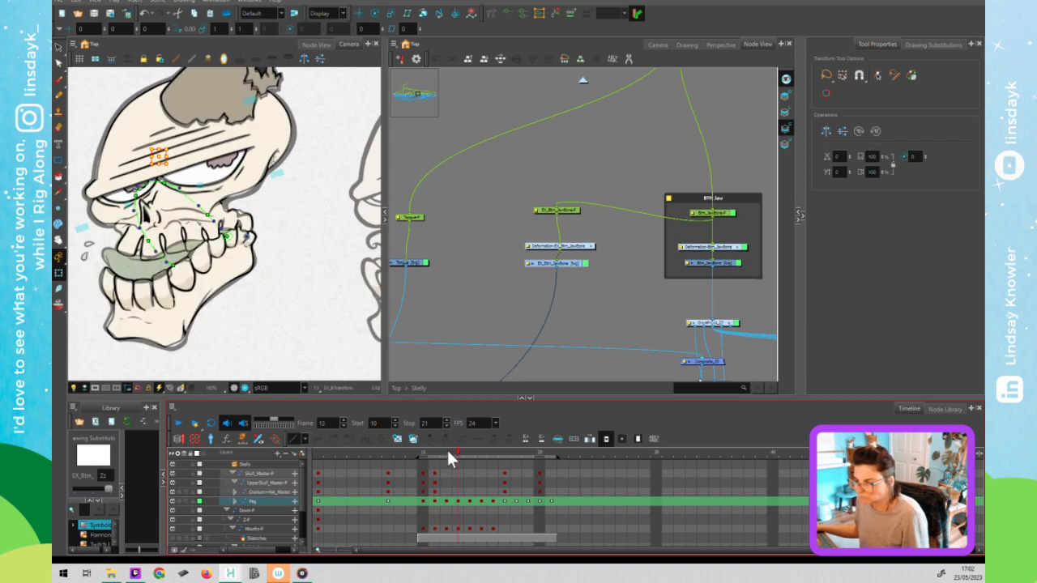
pyautogui.press('.')
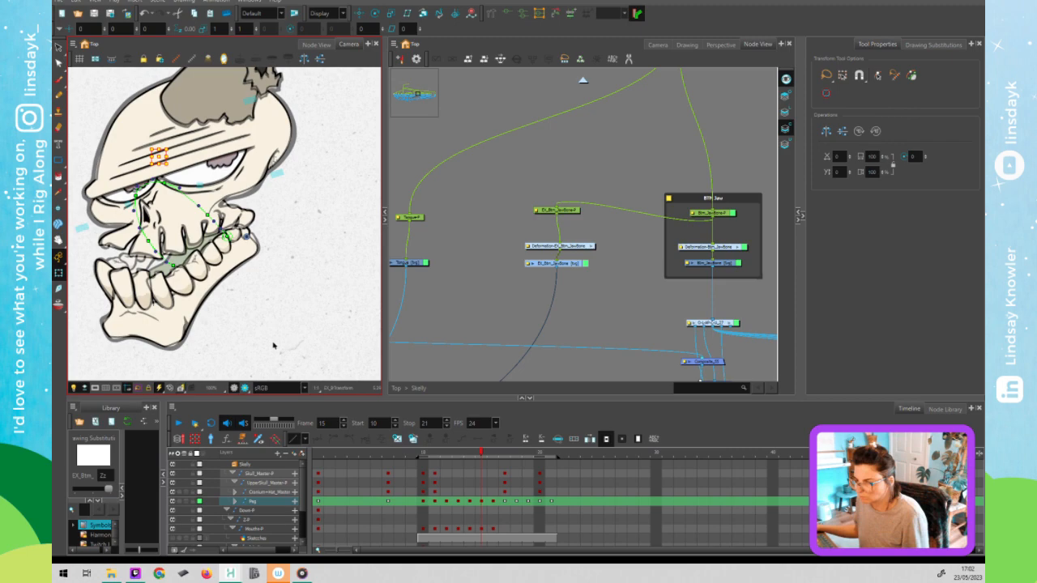
pyautogui.click(92, 490)
pyautogui.click(92, 485)
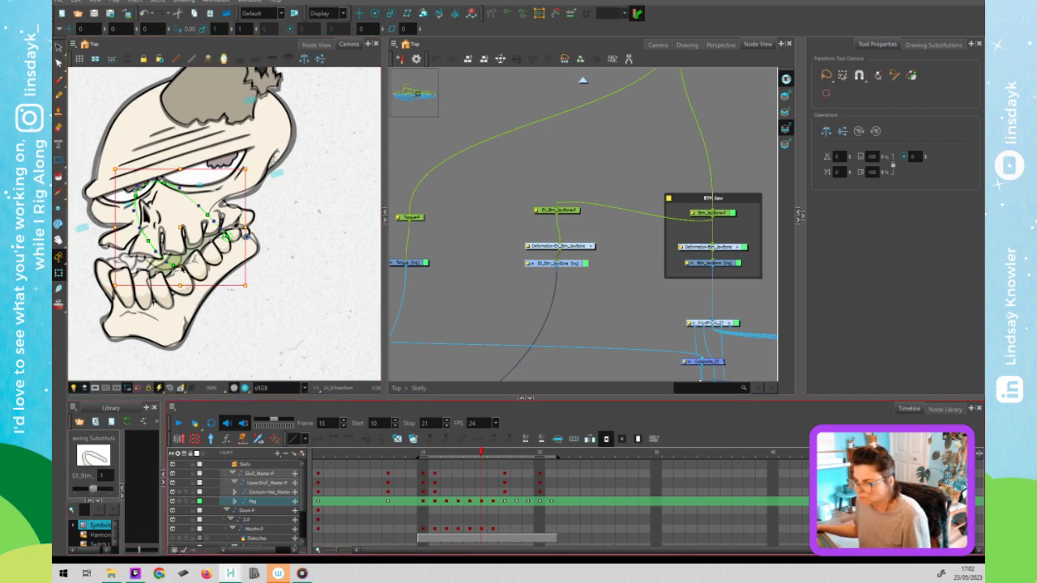
# Reselect the EX_Btm_JawBone drawing and expand its timeline layer to show the drawing thumbnails.
pyautogui.click(144, 278)
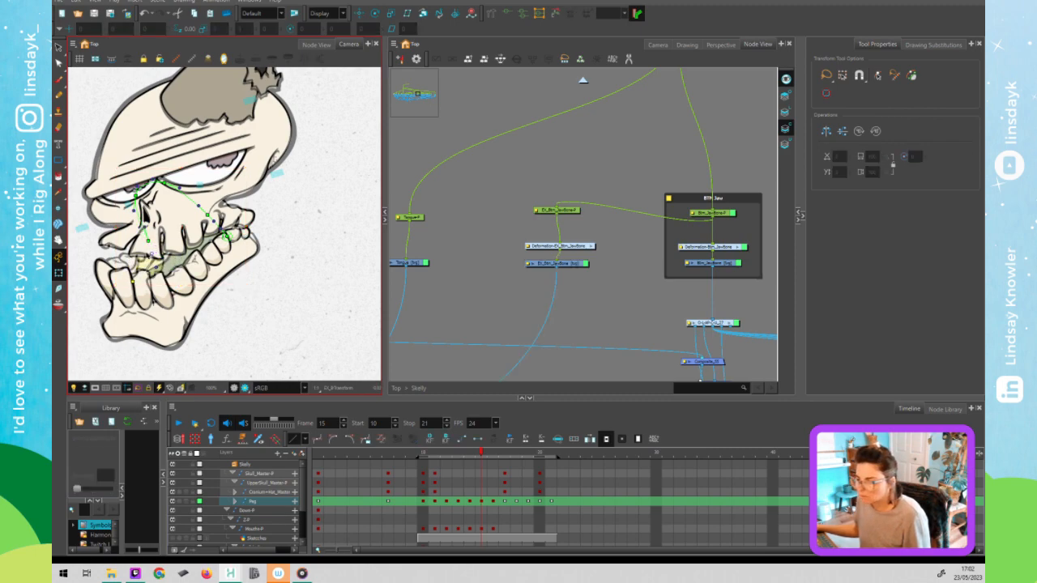
pyautogui.click(578, 273)
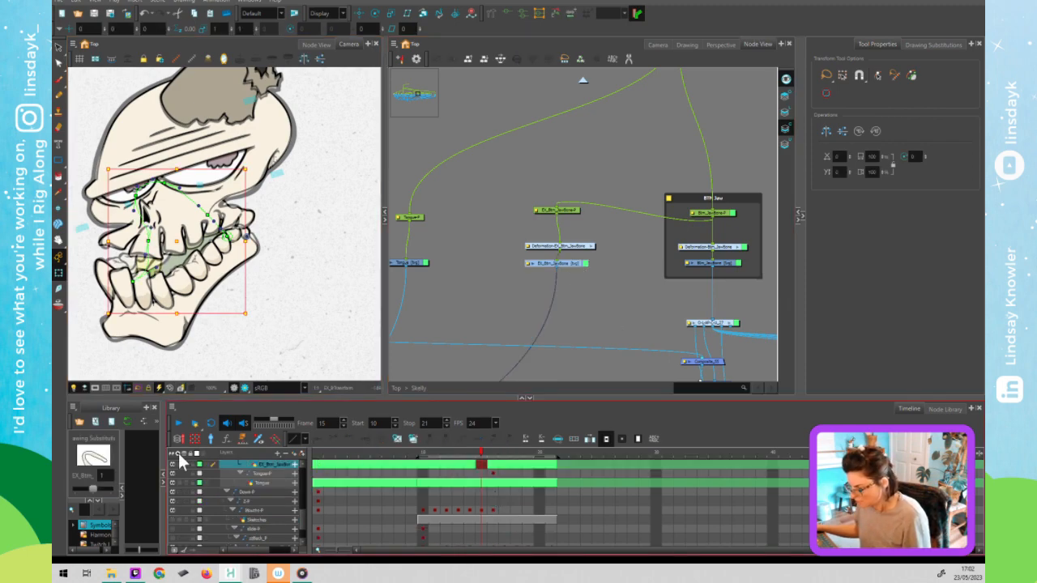
pyautogui.click(207, 461)
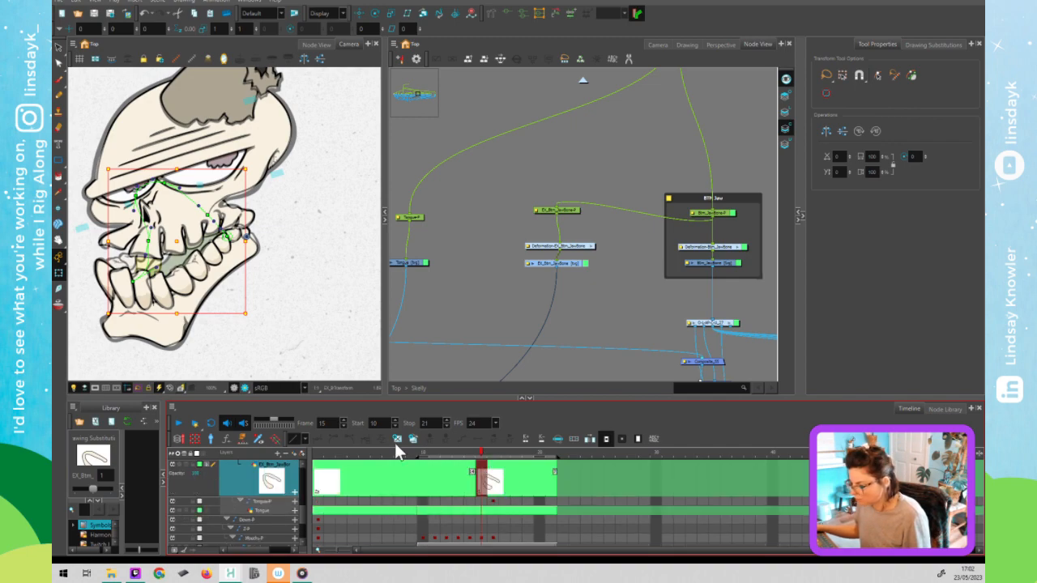
# On frame 15, reshape the extra bone's deformation chain to fit behind the lower front teeth, and hide the deformation controls.
pyautogui.click(128, 279)
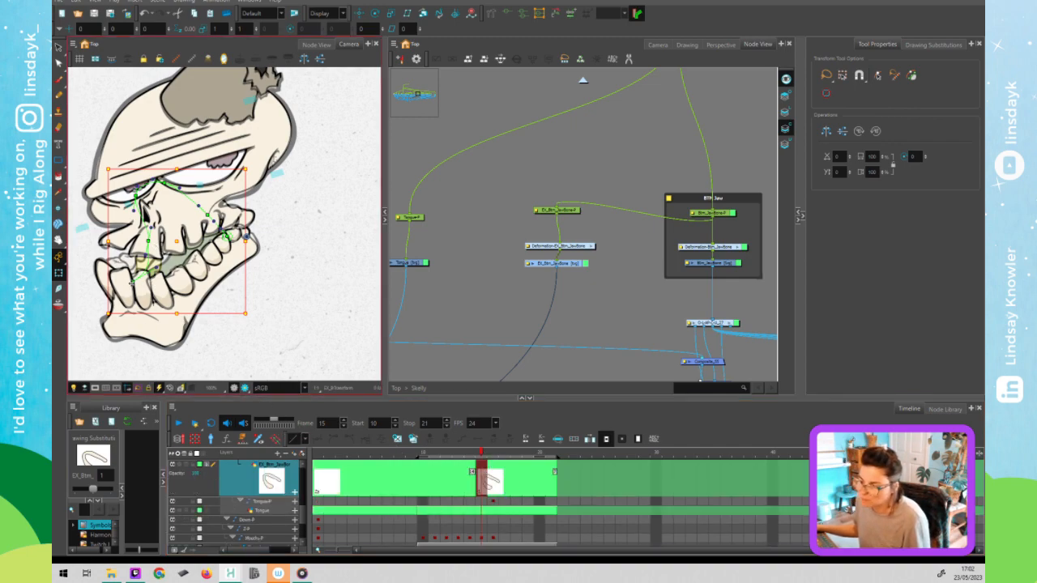
pyautogui.press('Escape')
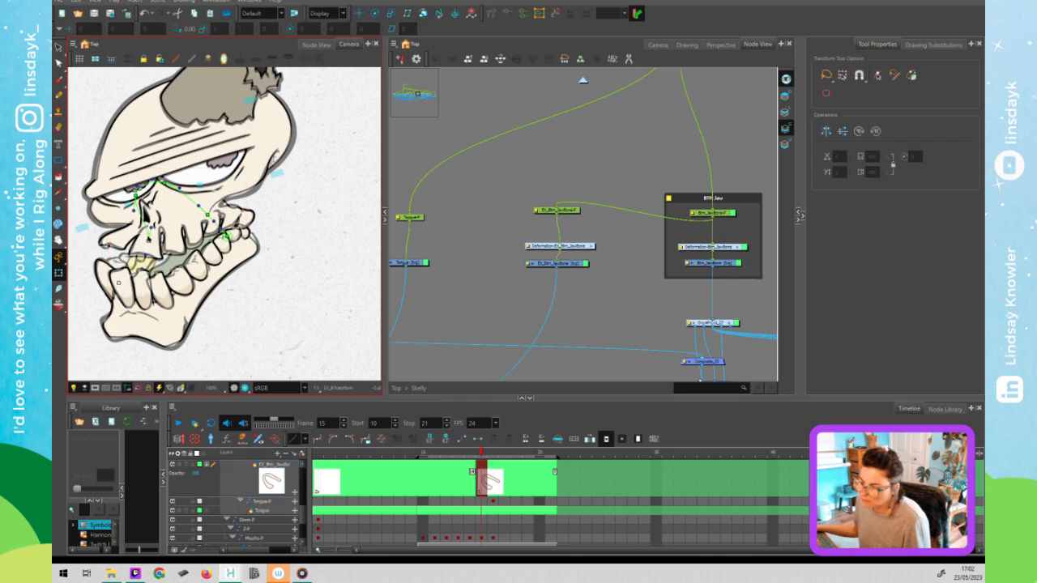
pyautogui.click(154, 243)
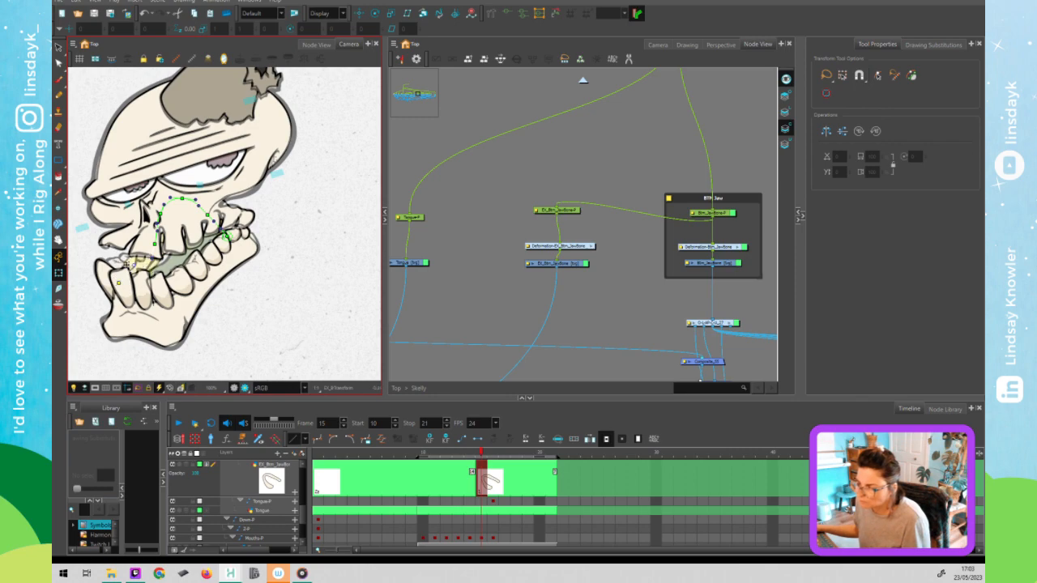
pyautogui.click(155, 244)
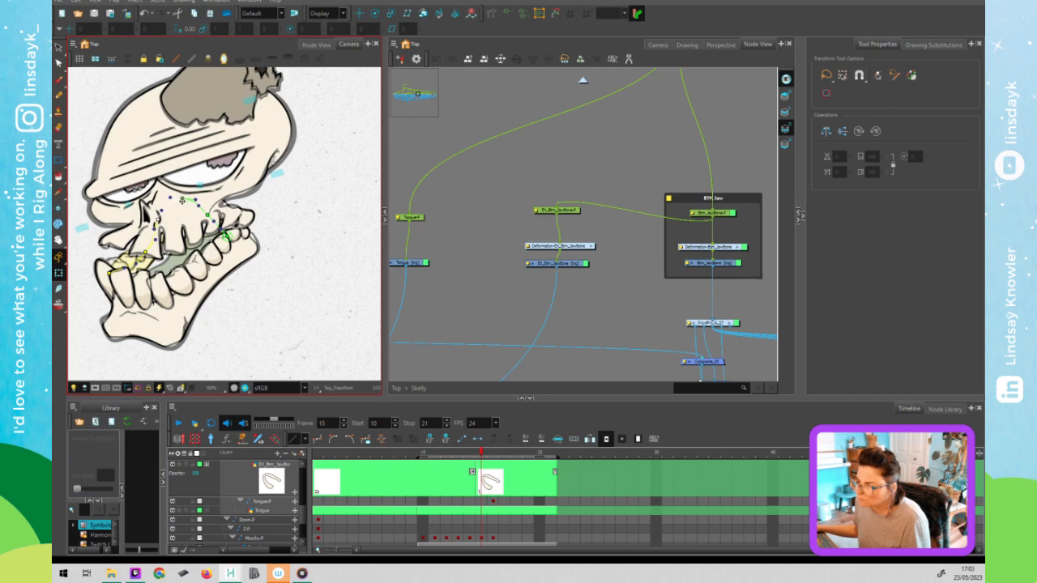
pyautogui.moveTo(182, 201); pyautogui.dragTo(180, 203)
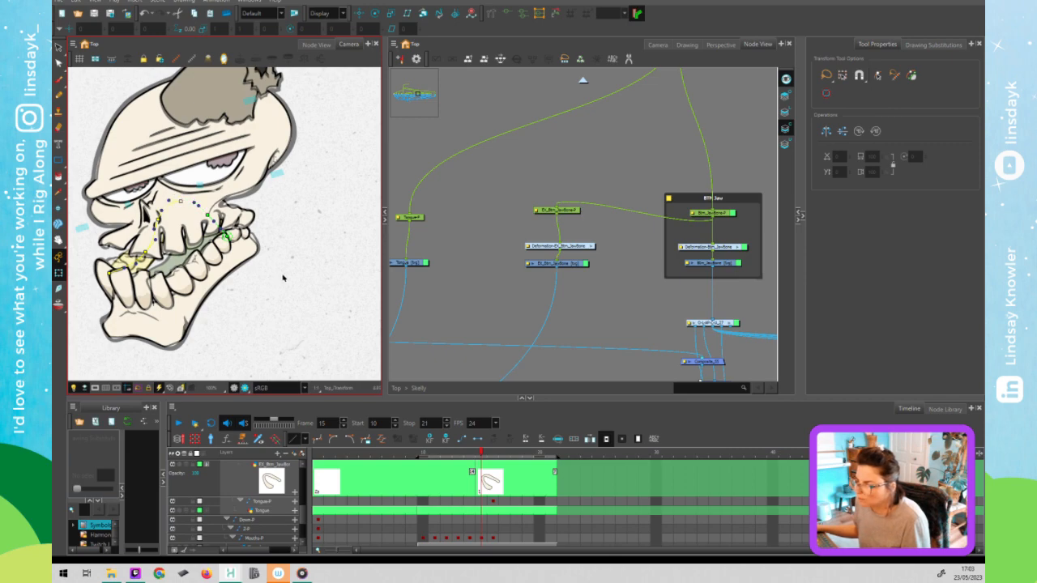
pyautogui.hotkey('shift', 'c')
# Compare the mouth poses on frames 14 to 16 to check where the extra bone is used.
pyautogui.click(467, 464)
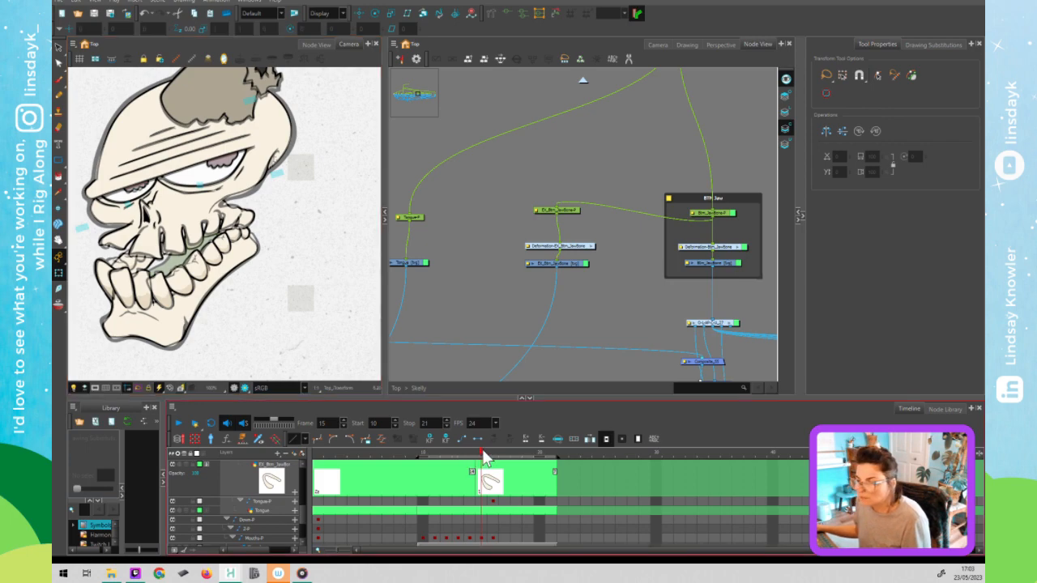
pyautogui.click(475, 457)
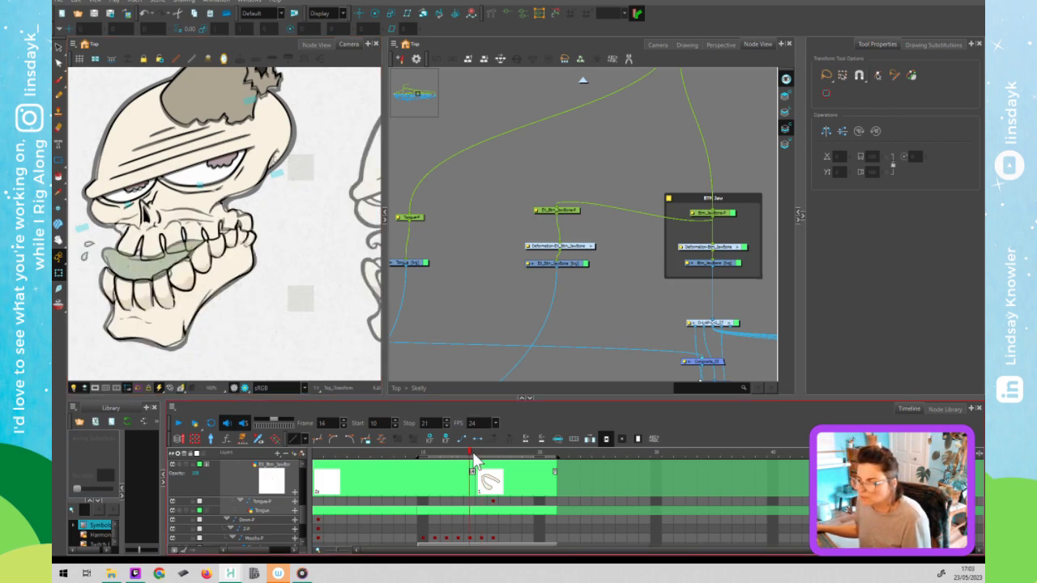
pyautogui.moveTo(480, 451); pyautogui.dragTo(499, 463)
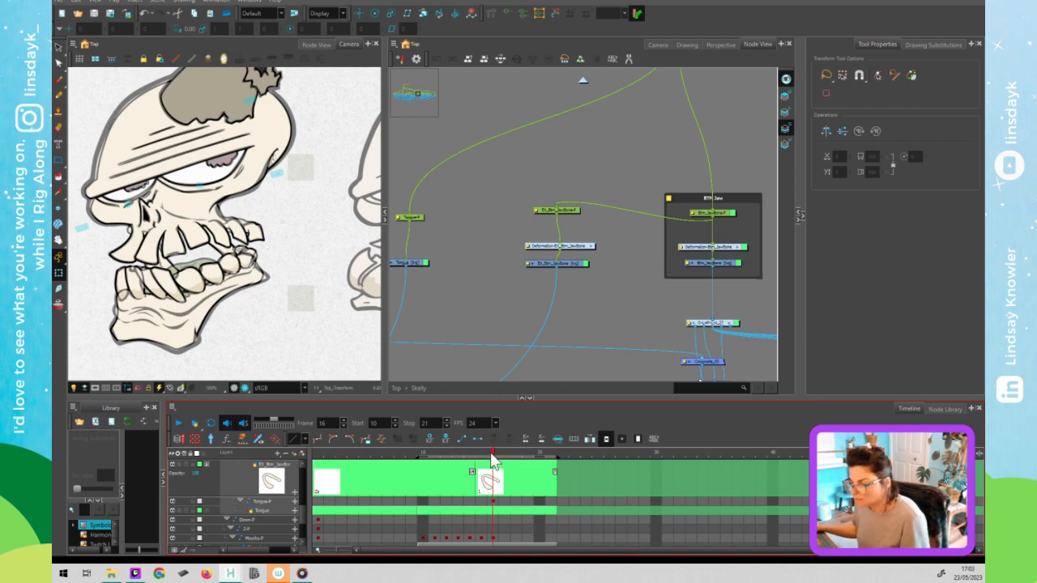
pyautogui.press(',')
pyautogui.click(493, 461)
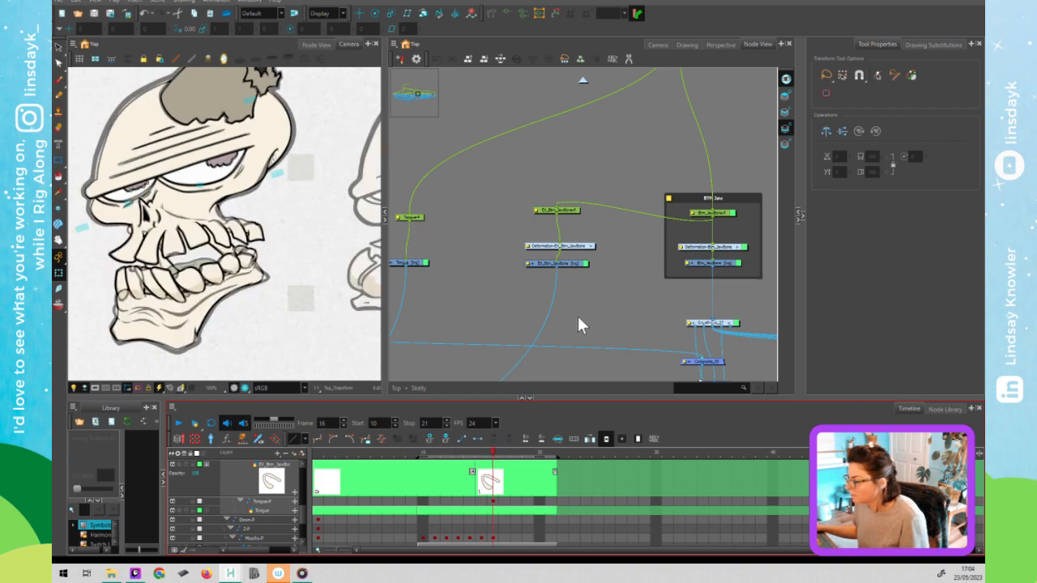
# Locate the Tongue drawing in the node network and examine how the tongue overlaps the teeth on frame 14.
pyautogui.click(494, 301)
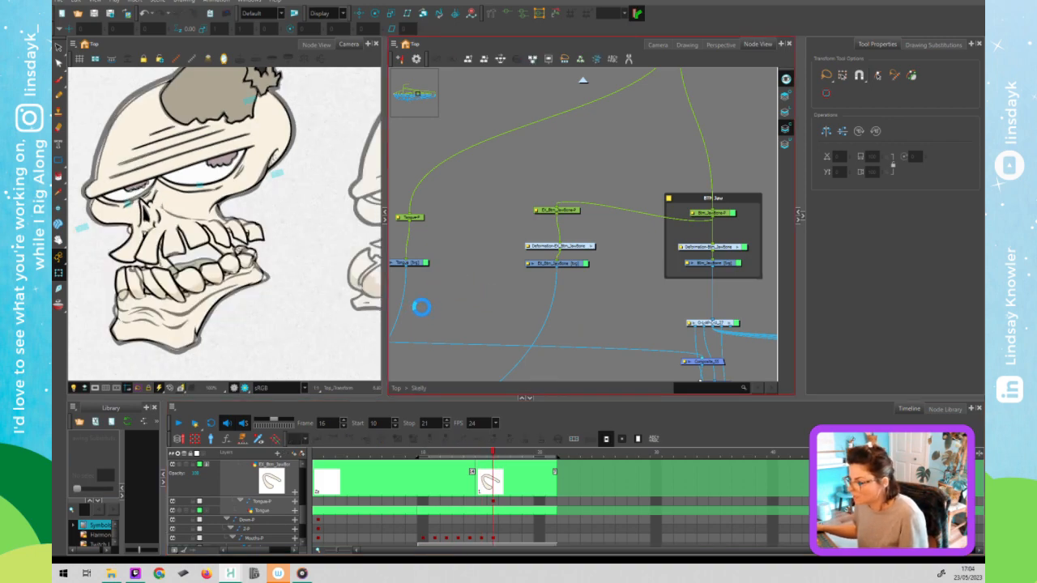
pyautogui.scroll(-3, 417, 304)
pyautogui.click(423, 283)
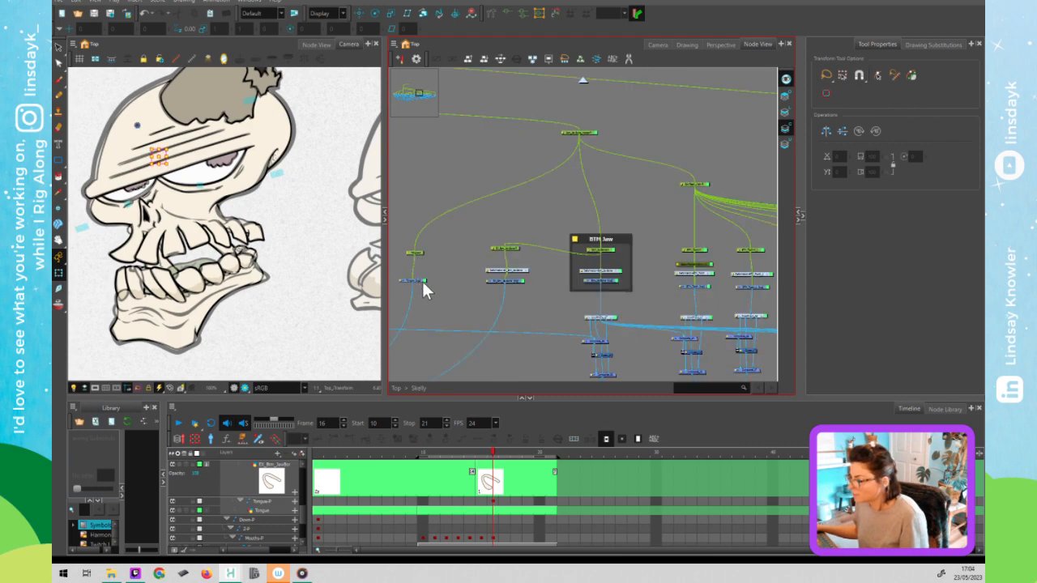
pyautogui.click(427, 294)
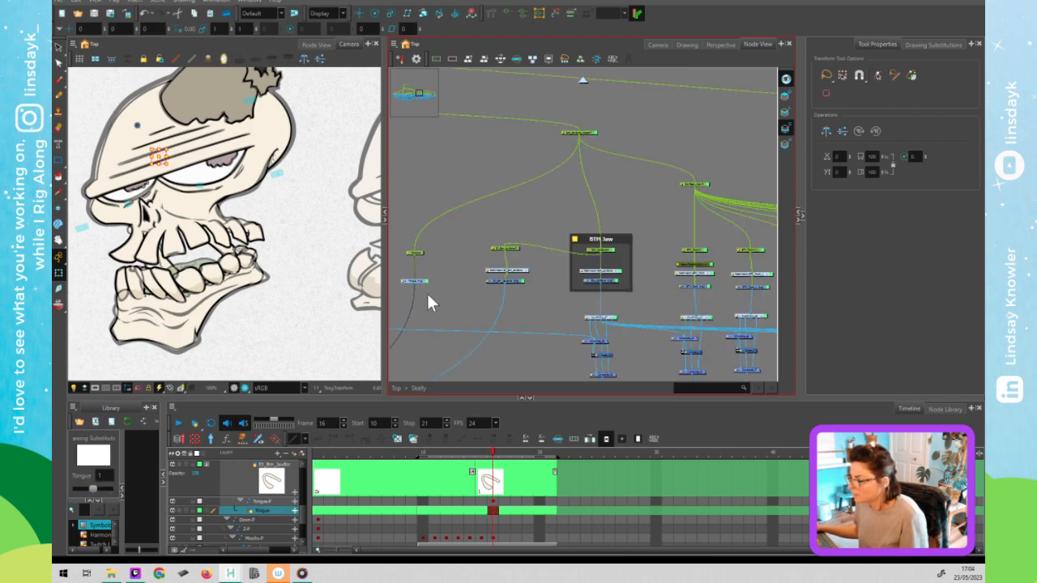
pyautogui.scroll(-1, 433, 307)
pyautogui.scroll(-1, 435, 316)
pyautogui.click(483, 453)
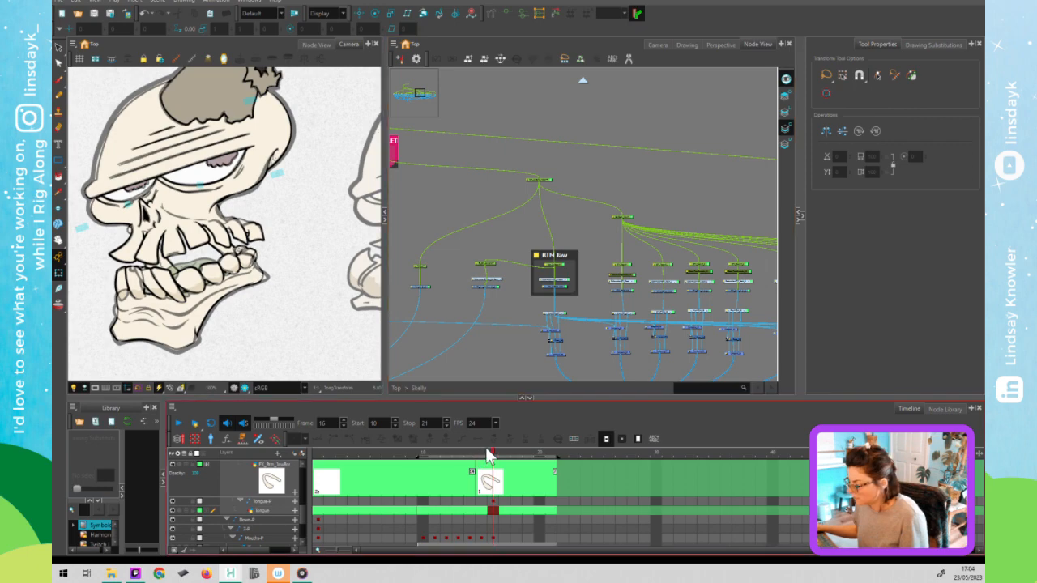
pyautogui.moveTo(484, 458); pyautogui.dragTo(472, 465)
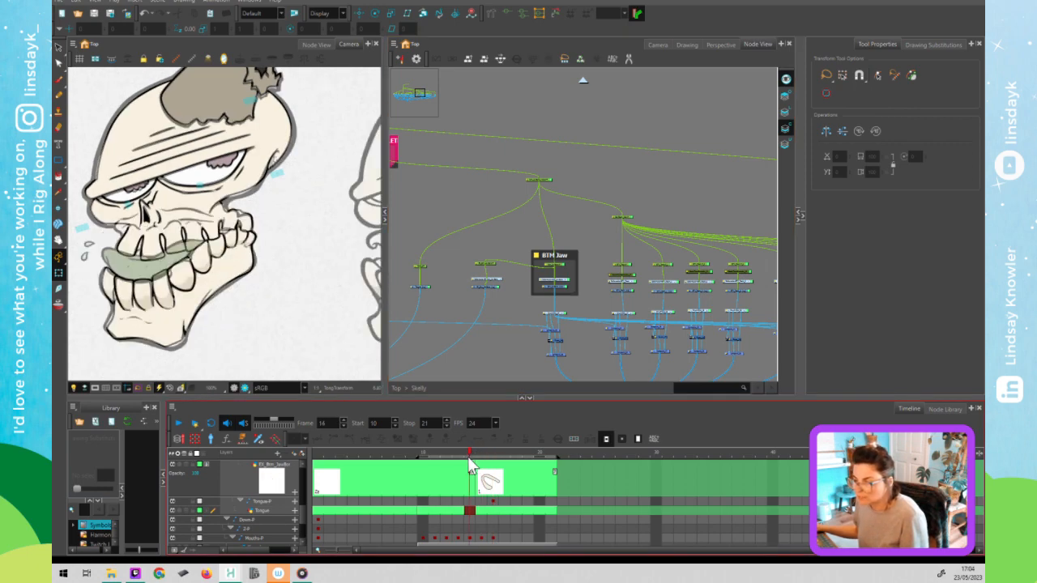
pyautogui.scroll(2, 127, 268)
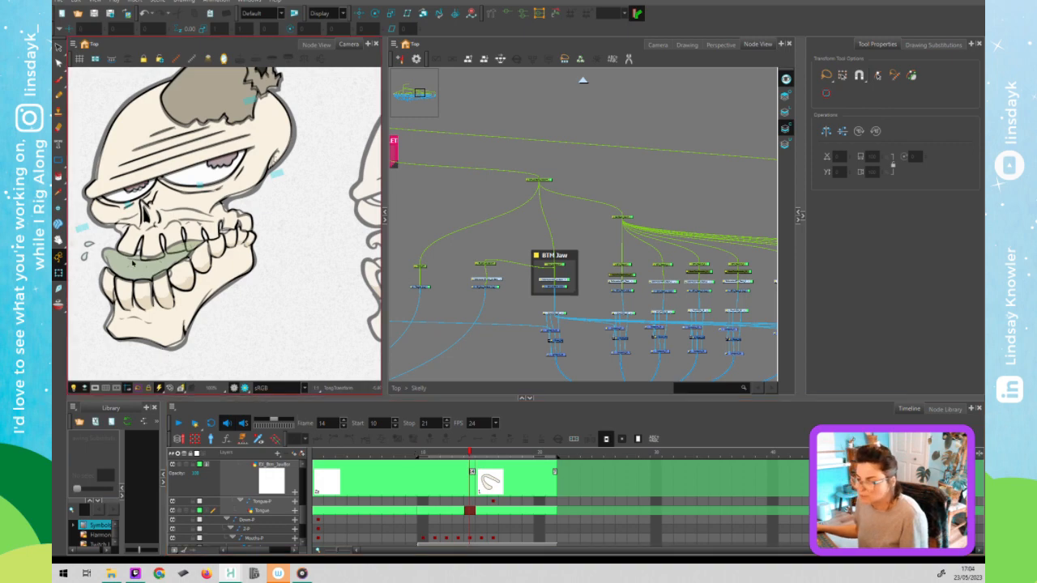
pyautogui.moveTo(127, 268); pyautogui.dragTo(157, 267)
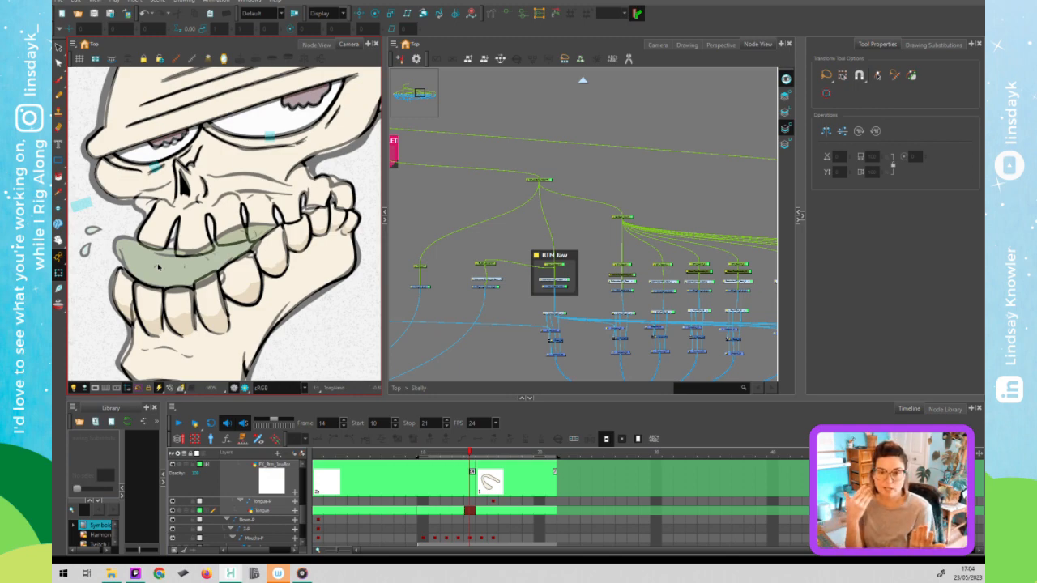
# Move the extra jaw bone's nodes closer to the BTM Jaw group to free up space beside the tongue.
pyautogui.click(444, 300)
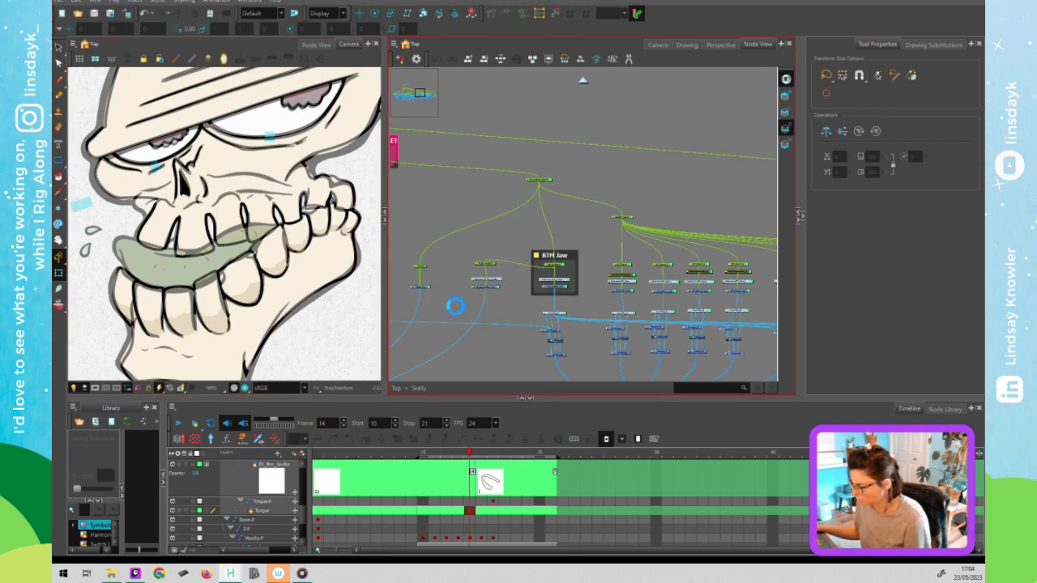
pyautogui.moveTo(441, 272); pyautogui.dragTo(541, 255)
pyautogui.click(567, 272)
pyautogui.moveTo(568, 272); pyautogui.dragTo(593, 271)
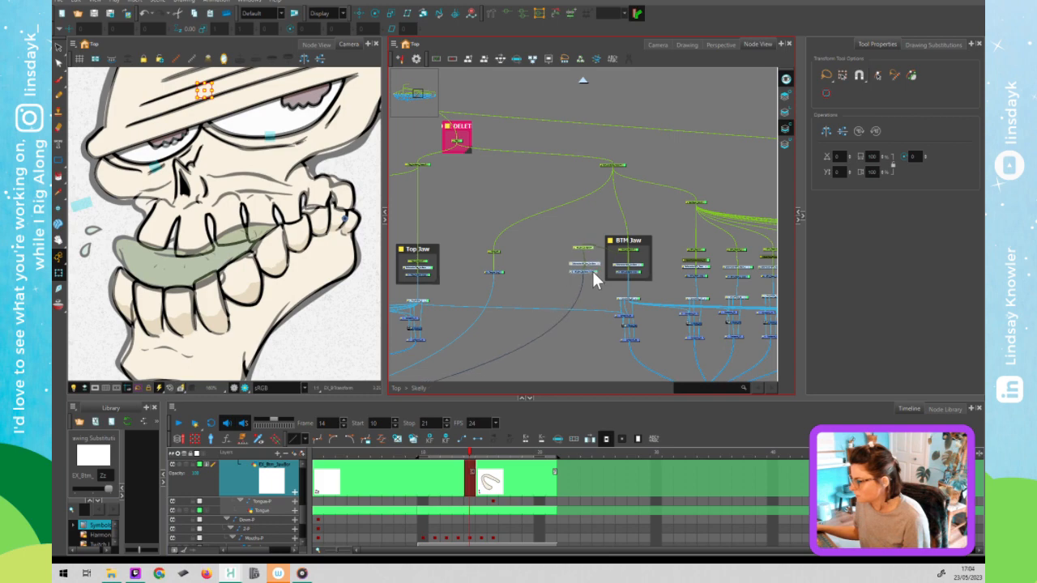
# Duplicate the Tongue drawing node with Paste Special and place the copy beside the original.
pyautogui.click(518, 258)
pyautogui.scroll(3, 517, 258)
pyautogui.moveTo(510, 234); pyautogui.dragTo(450, 306)
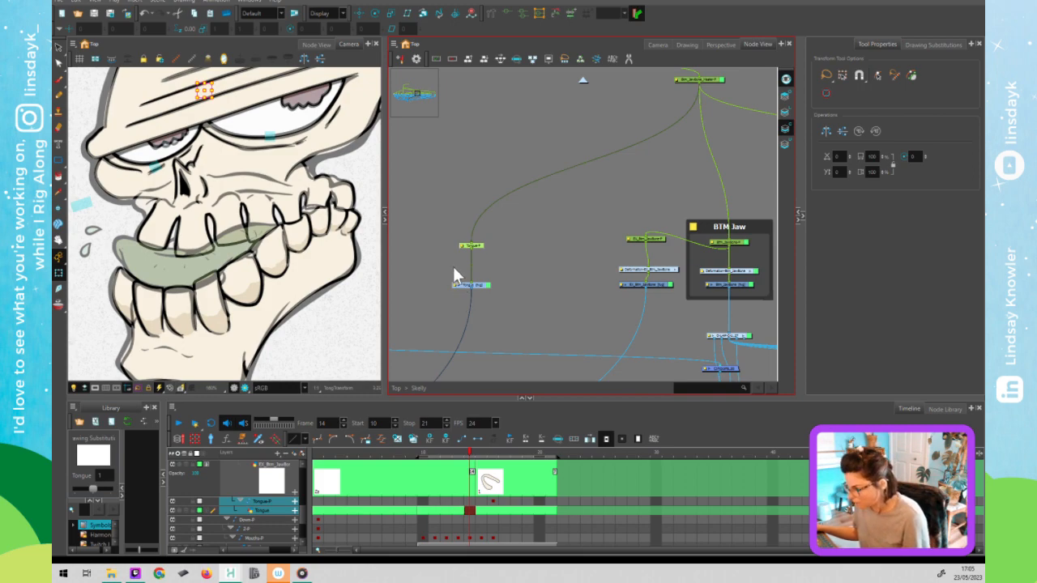
pyautogui.click(452, 267)
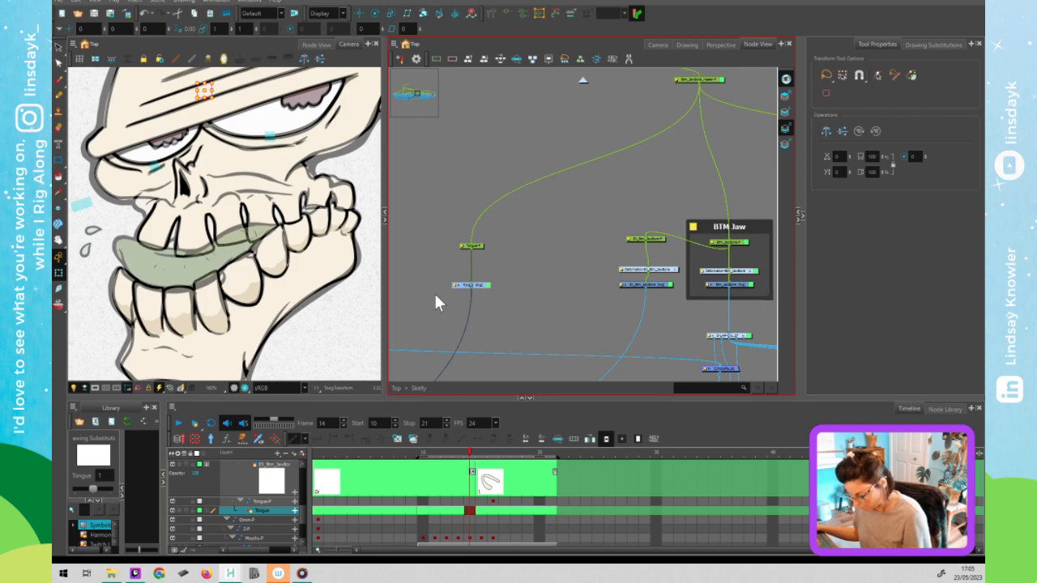
pyautogui.hotkey('ctrl', 'b')
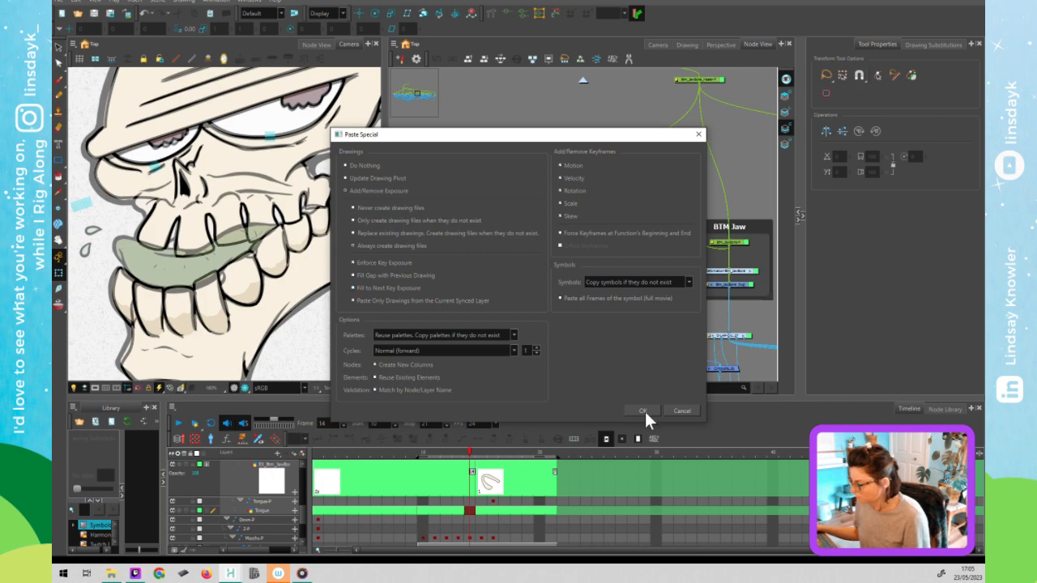
pyautogui.click(643, 411)
pyautogui.click(437, 288)
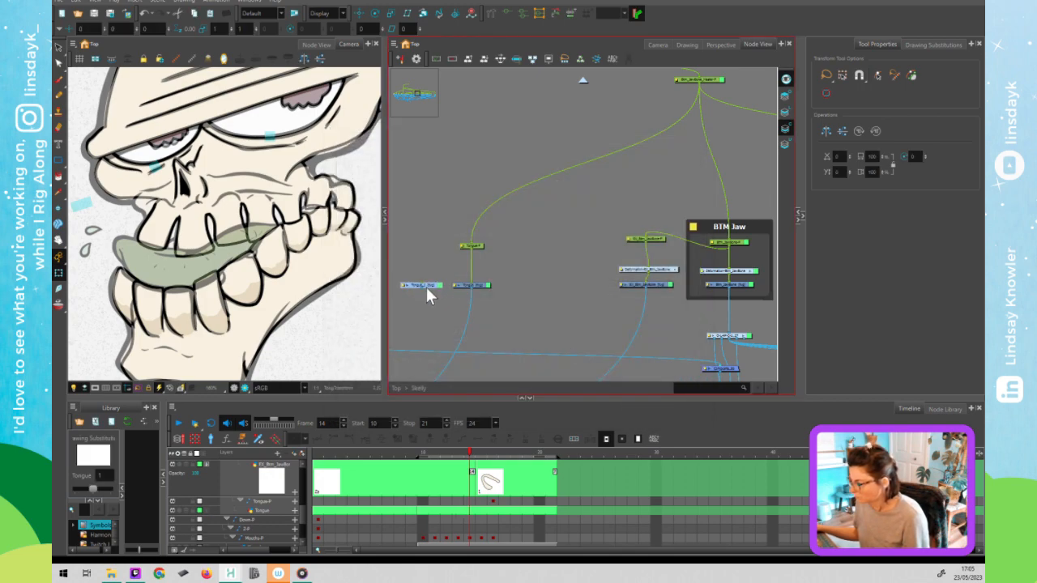
# Add a composite node below the tongue nodes and connect the duplicated tongue drawing to it.
pyautogui.moveTo(538, 231); pyautogui.dragTo(590, 140)
pyautogui.click(505, 297)
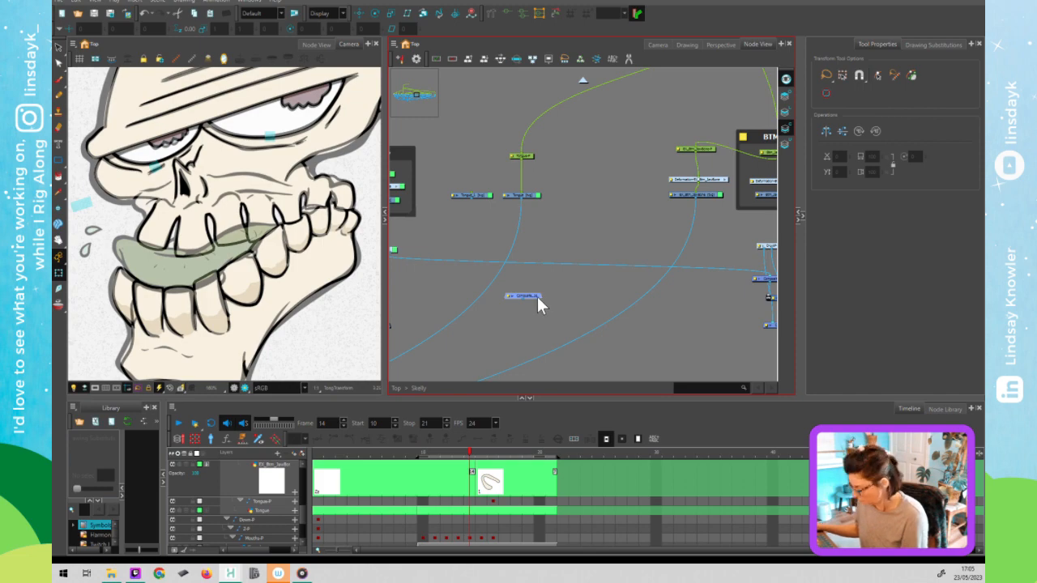
pyautogui.moveTo(522, 292); pyautogui.dragTo(450, 195)
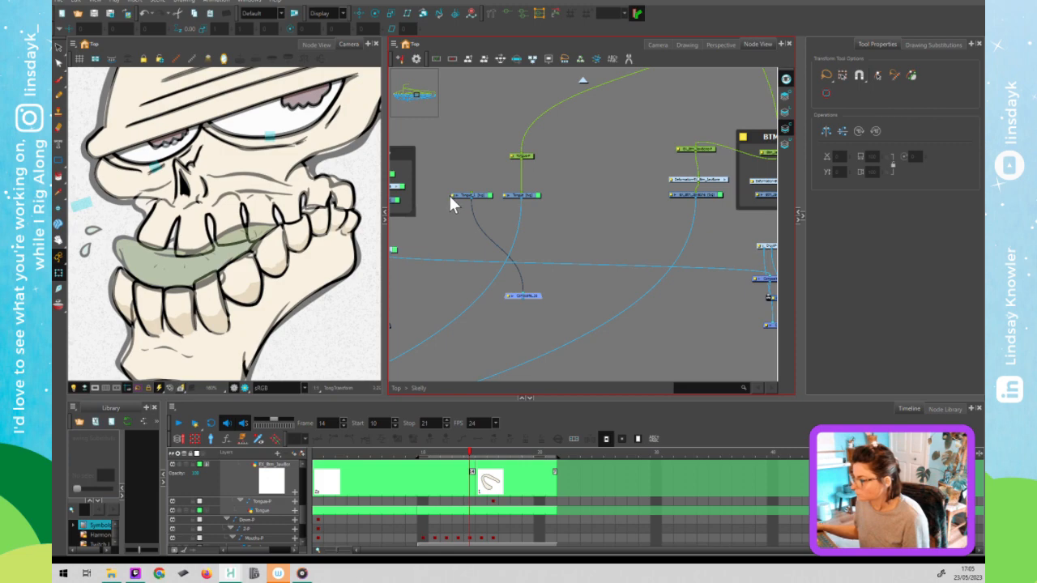
# Rename the duplicated tongue drawing to Tongue_Bypass.
pyautogui.doubleClick(450, 196)
pyautogui.press('BackSpace')
pyautogui.write('Bypass')
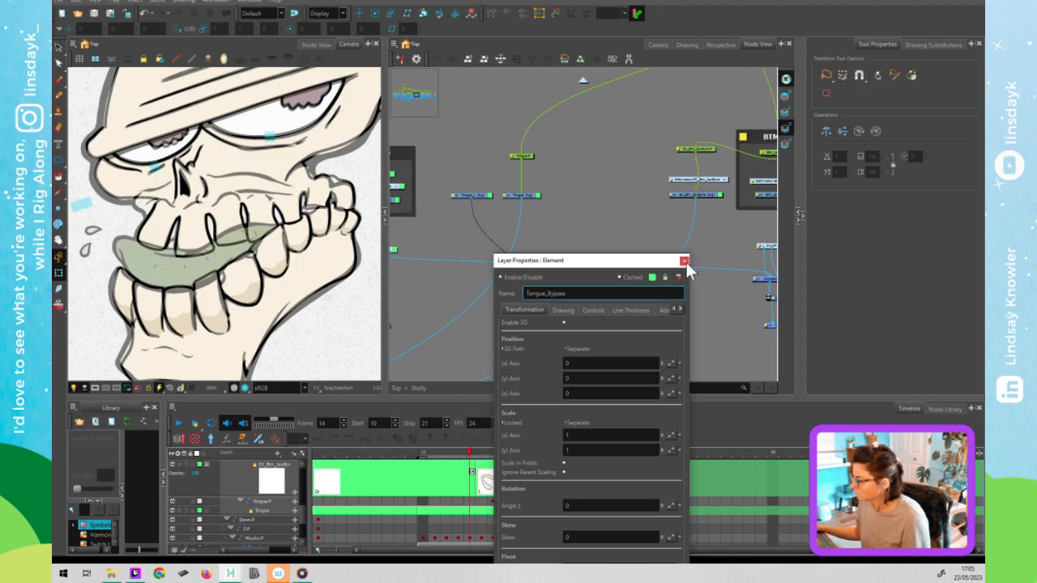
pyautogui.click(685, 261)
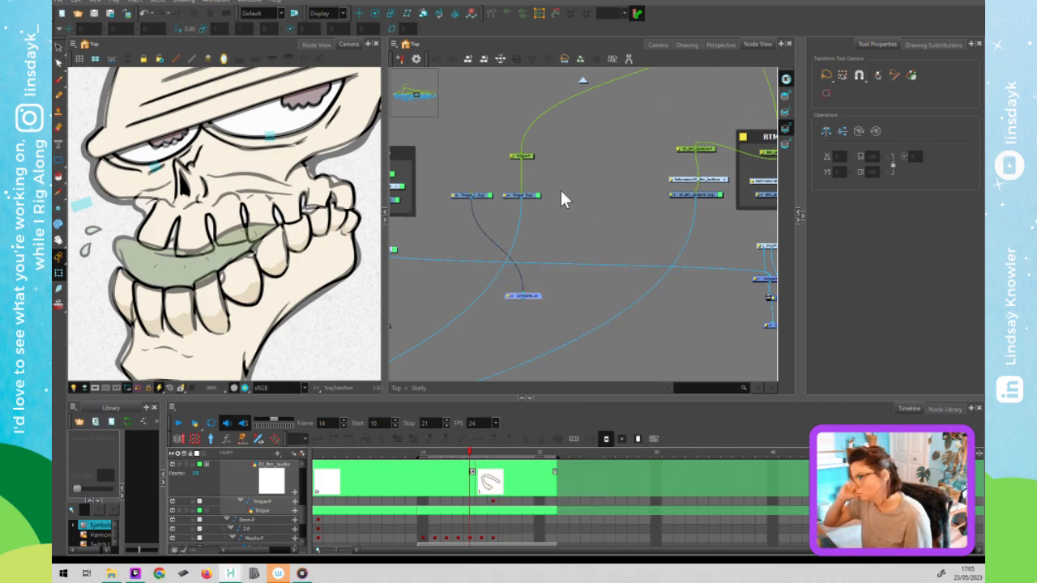
# Add a parent peg to the Tongue_Bypass drawing and connect it under the main tongue peg.
pyautogui.click(560, 188)
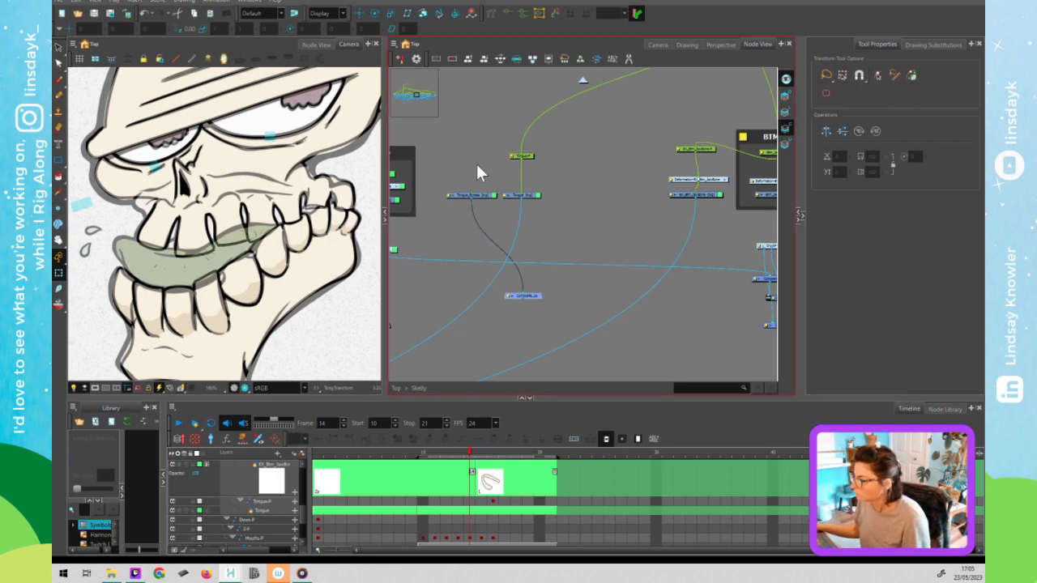
pyautogui.click(478, 197)
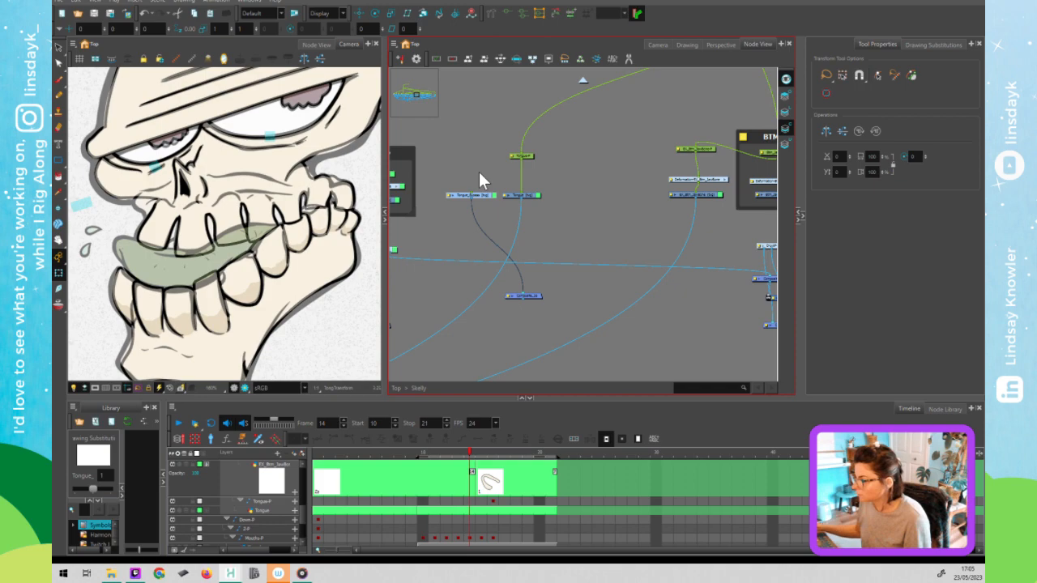
pyautogui.hotkey('ctrl', 'p')
pyautogui.moveTo(519, 159); pyautogui.dragTo(468, 163)
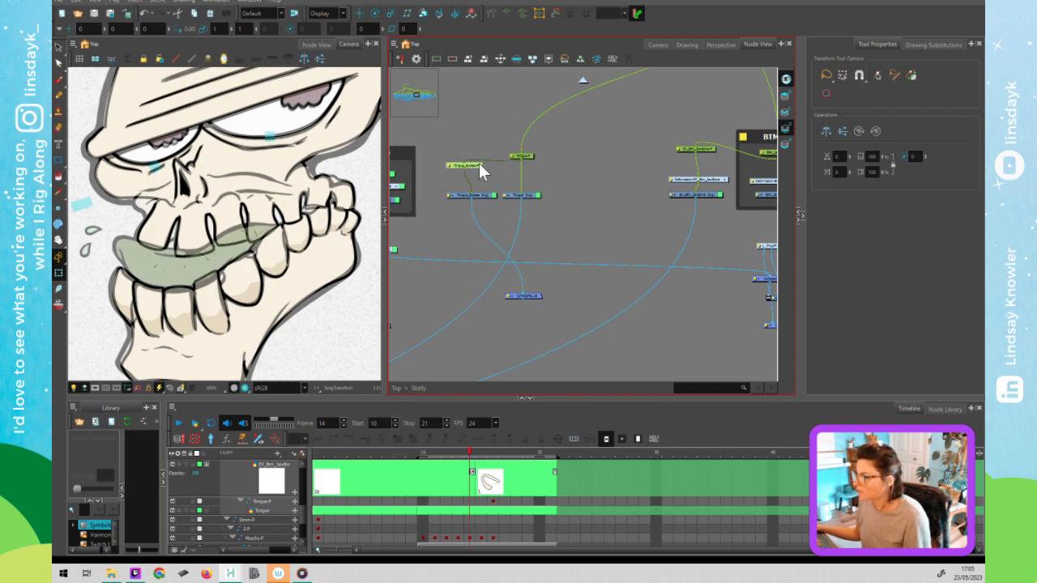
# Connect the Tongue_Bypass drawing to the upper teeth composite and delete the spare composite node it was attached to.
pyautogui.scroll(-1, 457, 191)
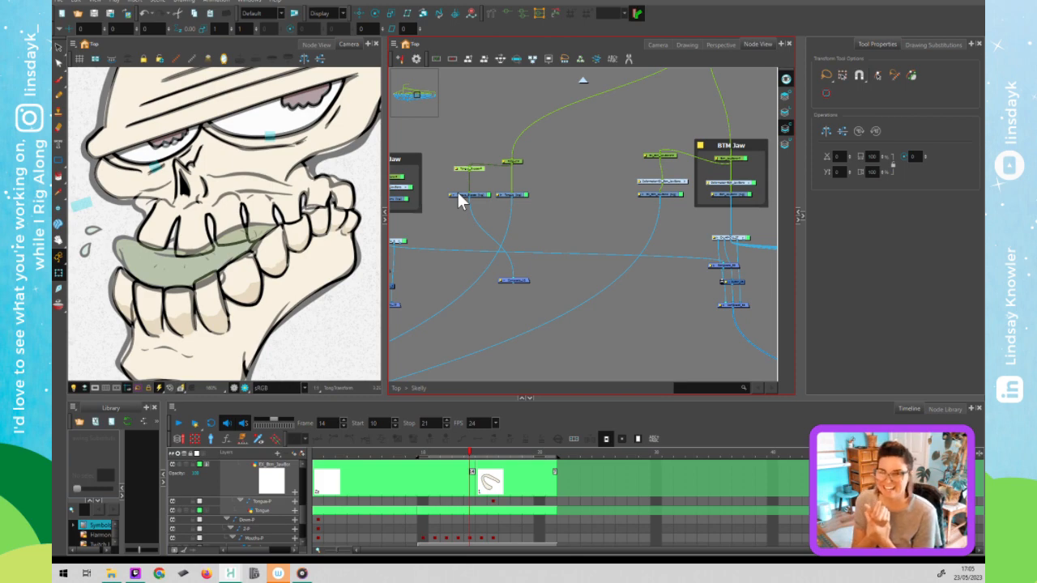
pyautogui.scroll(-1, 459, 201)
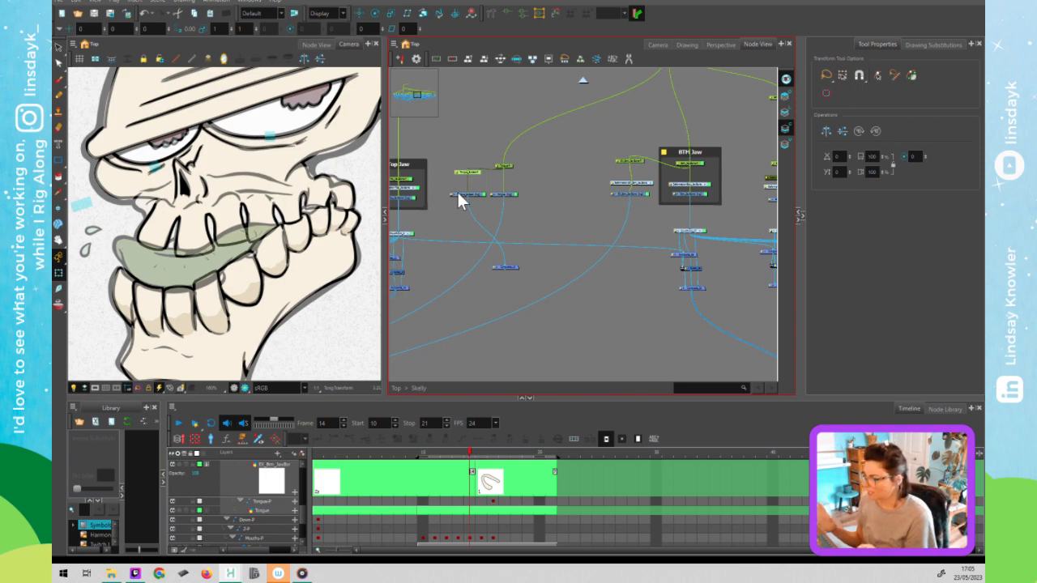
pyautogui.scroll(-1, 459, 196)
pyautogui.moveTo(502, 255); pyautogui.dragTo(557, 193)
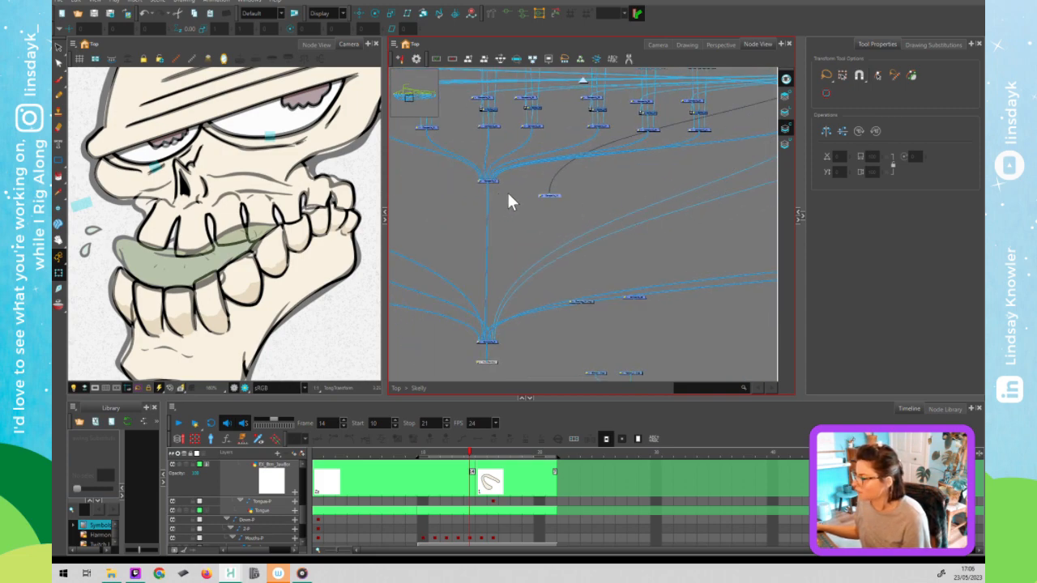
pyautogui.click(474, 168)
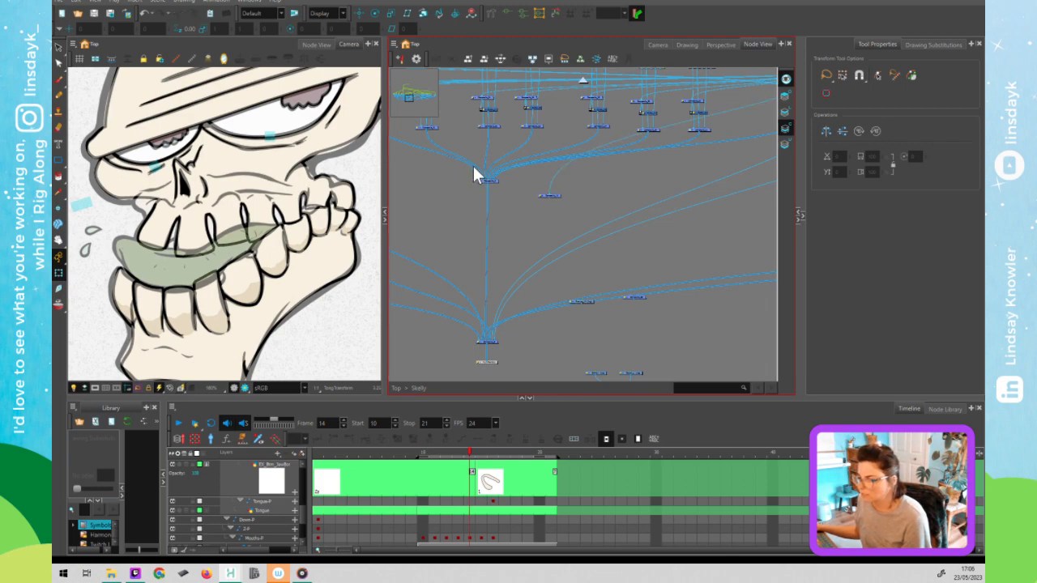
pyautogui.click(485, 180)
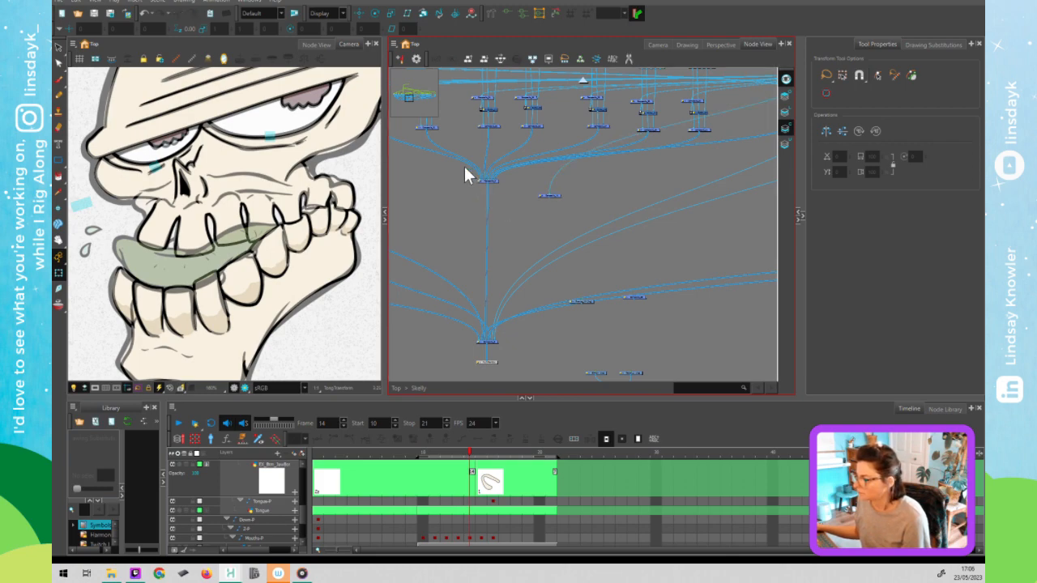
pyautogui.moveTo(516, 188); pyautogui.dragTo(521, 194)
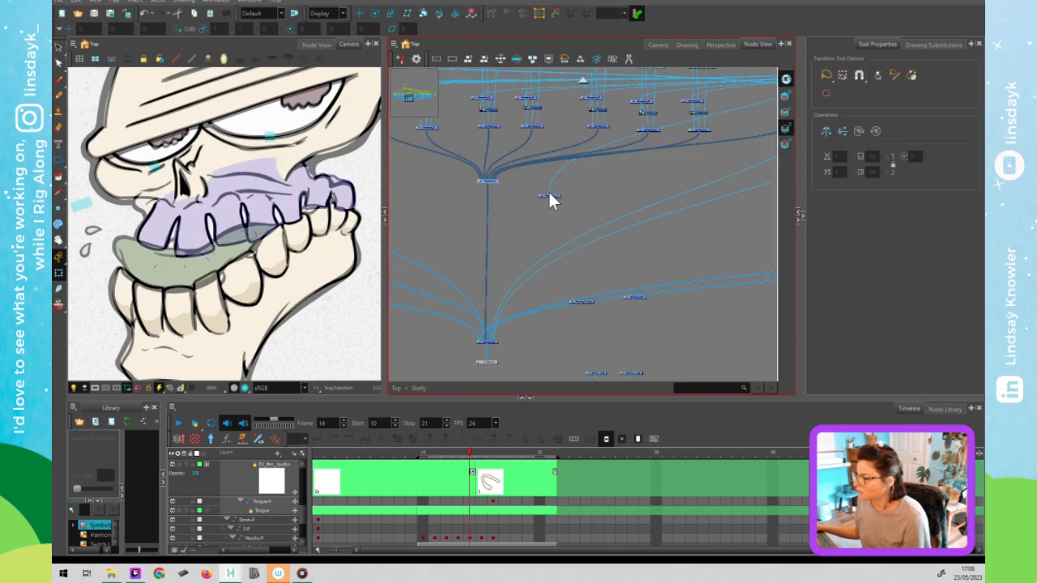
pyautogui.moveTo(547, 188); pyautogui.dragTo(590, 188)
pyautogui.press('Delete')
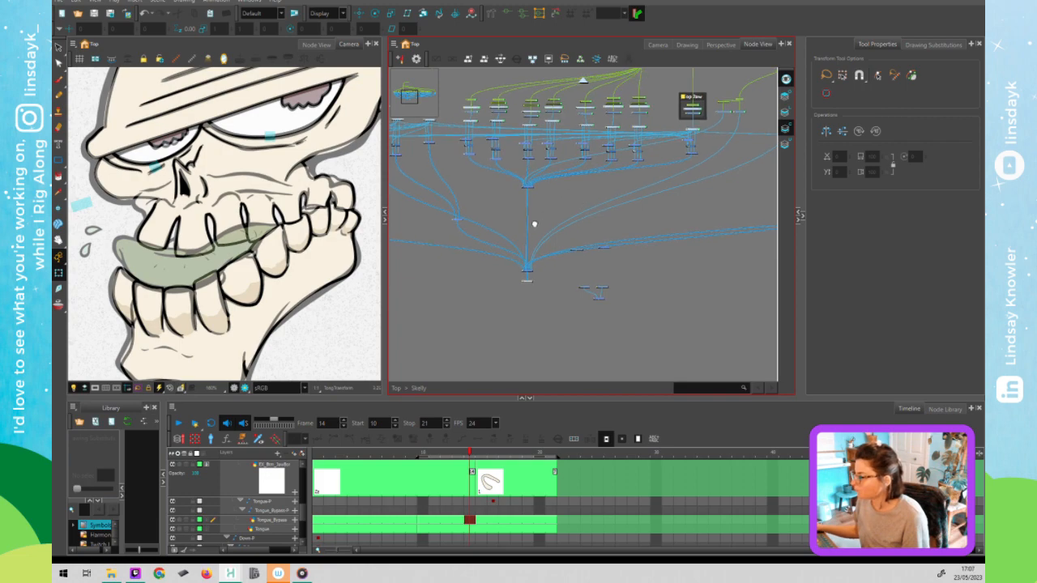
# Go to frame 10 and examine how the Tongue_Bypass drawing and the upper tooth sit in the mouth pose.
pyautogui.moveTo(681, 160); pyautogui.dragTo(652, 163)
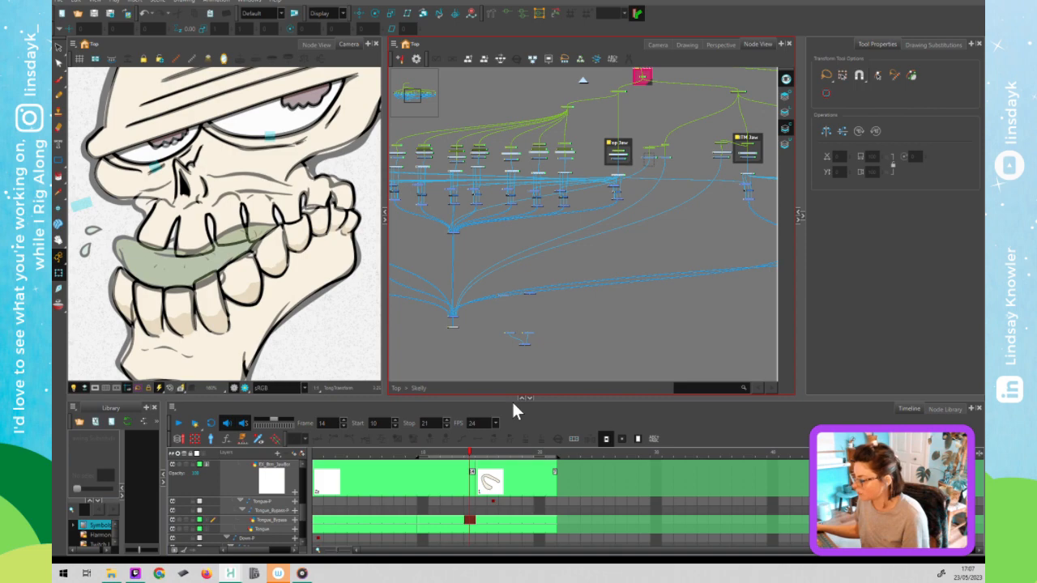
pyautogui.moveTo(468, 451); pyautogui.dragTo(424, 453)
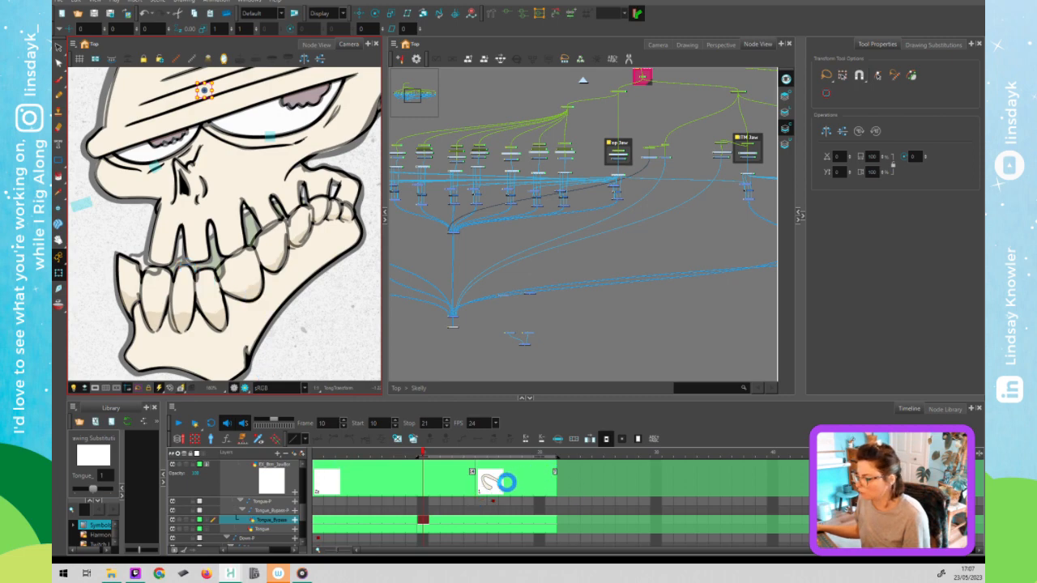
pyautogui.click(490, 485)
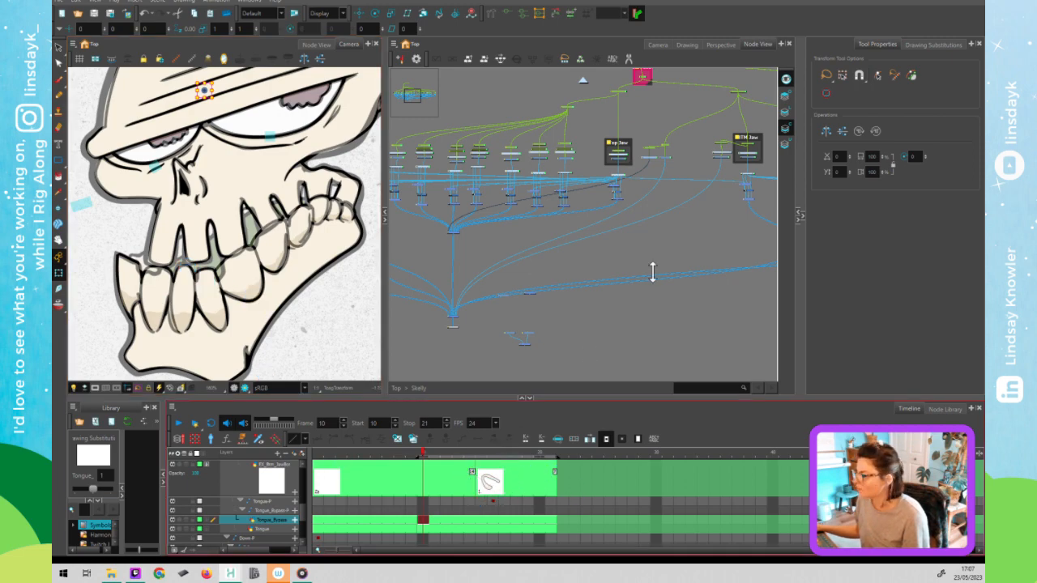
pyautogui.click(400, 238)
pyautogui.click(181, 298)
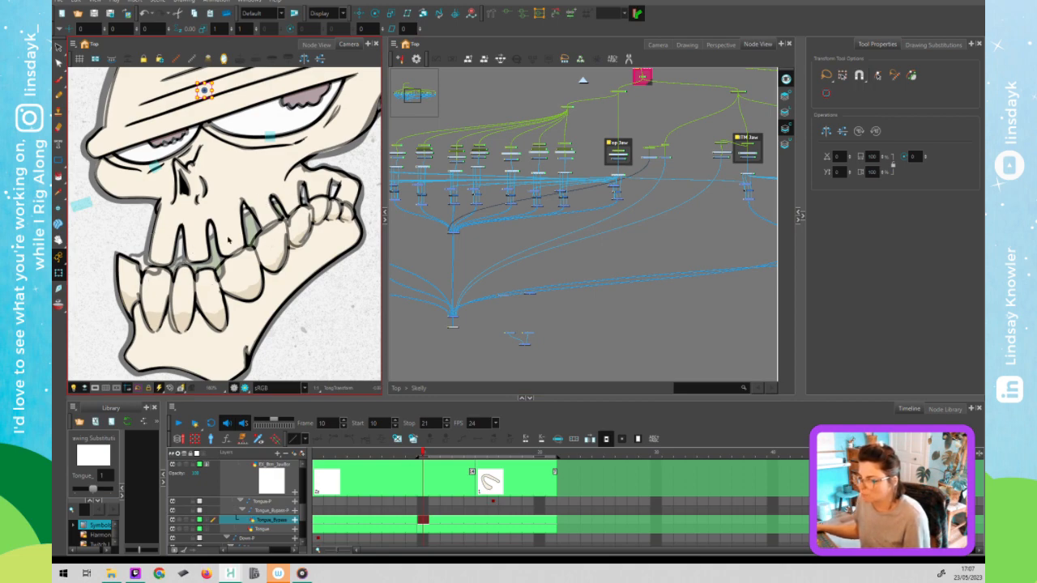
pyautogui.moveTo(230, 257); pyautogui.dragTo(277, 247)
pyautogui.click(647, 156)
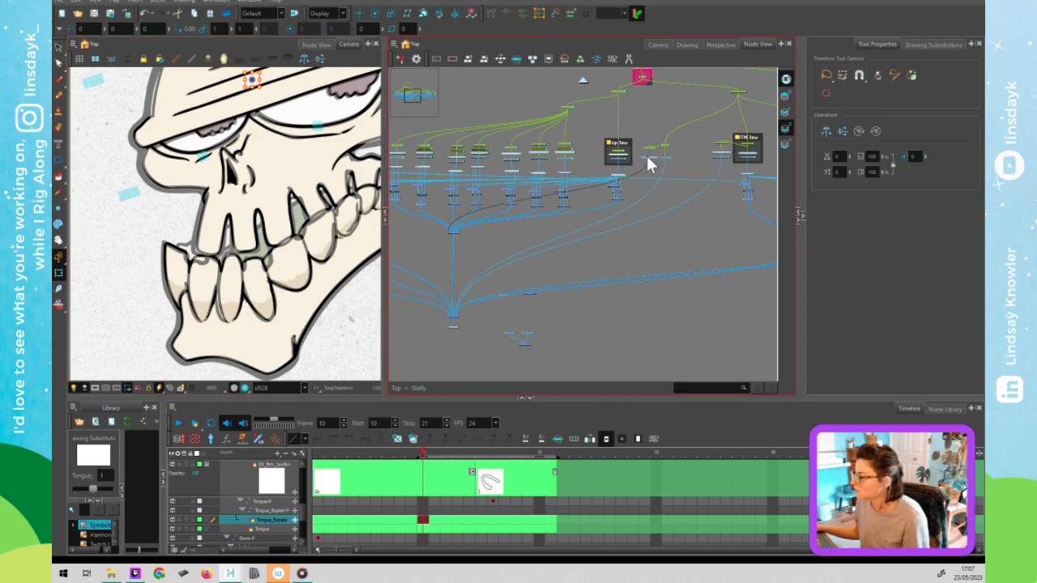
pyautogui.click(120, 44)
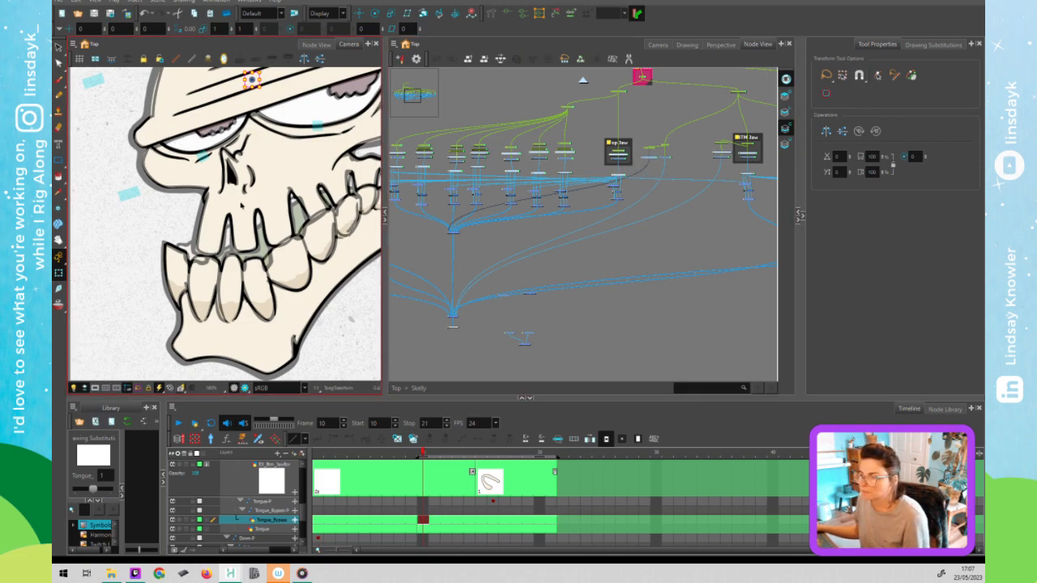
pyautogui.click(273, 222)
pyautogui.hotkey('alt', 's')
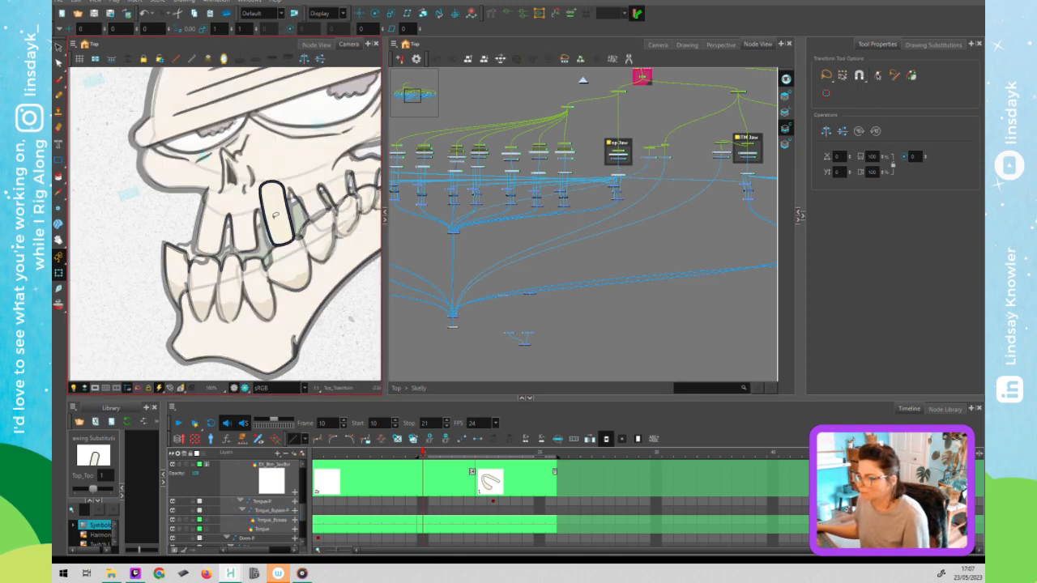
pyautogui.click(276, 220)
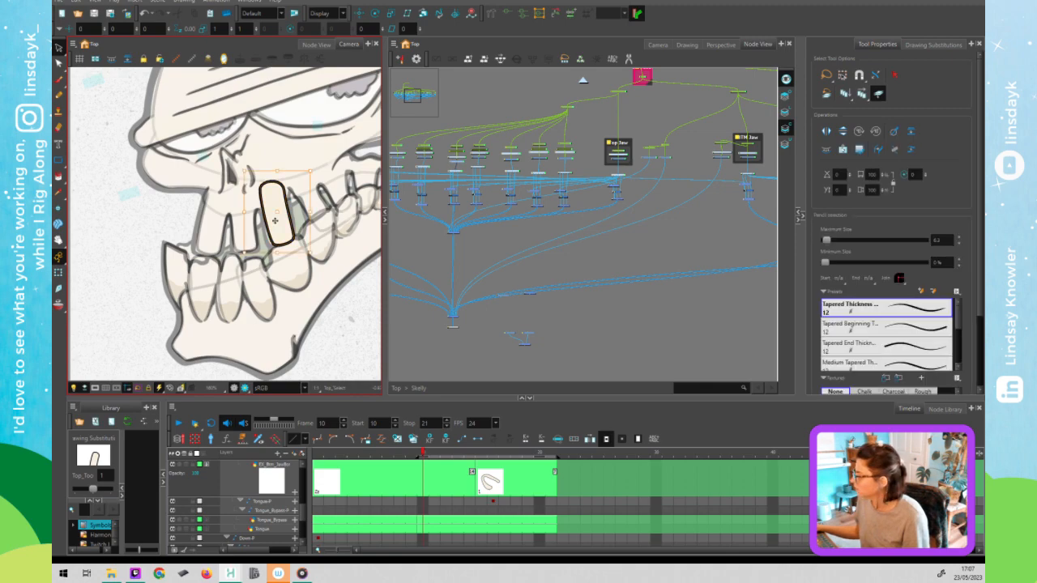
pyautogui.hotkey('shift', 't')
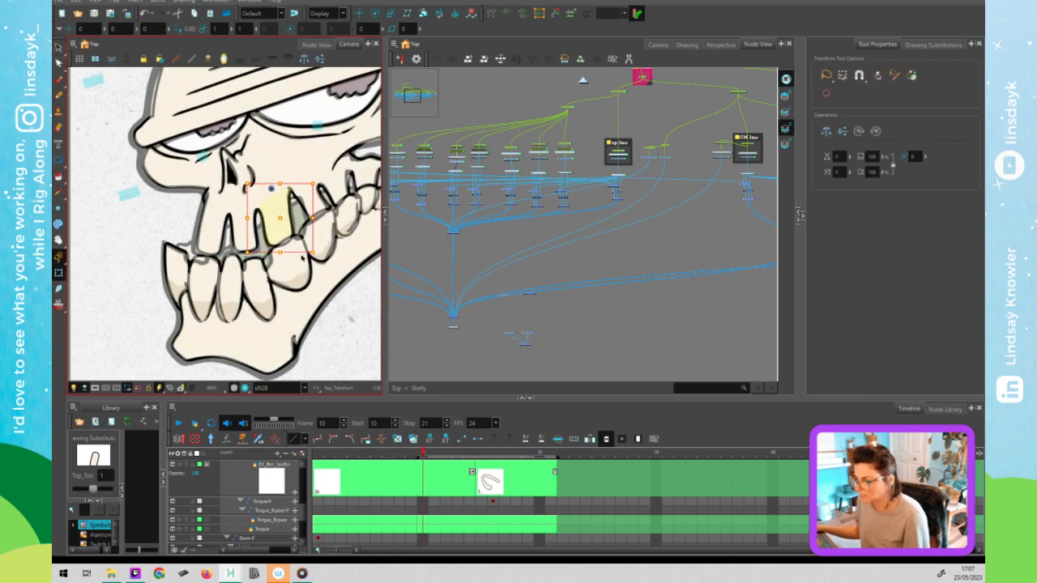
# Compare the Tongue and Tongue_Bypass nodes at frame 10, and select the main Tongue drawing with the Select tool.
pyautogui.click(657, 163)
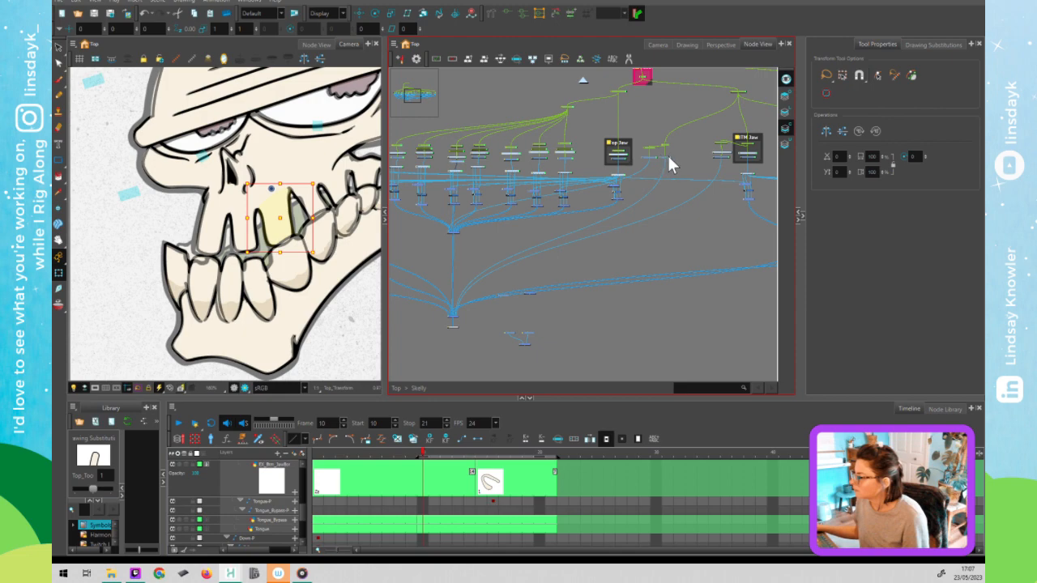
pyautogui.click(653, 158)
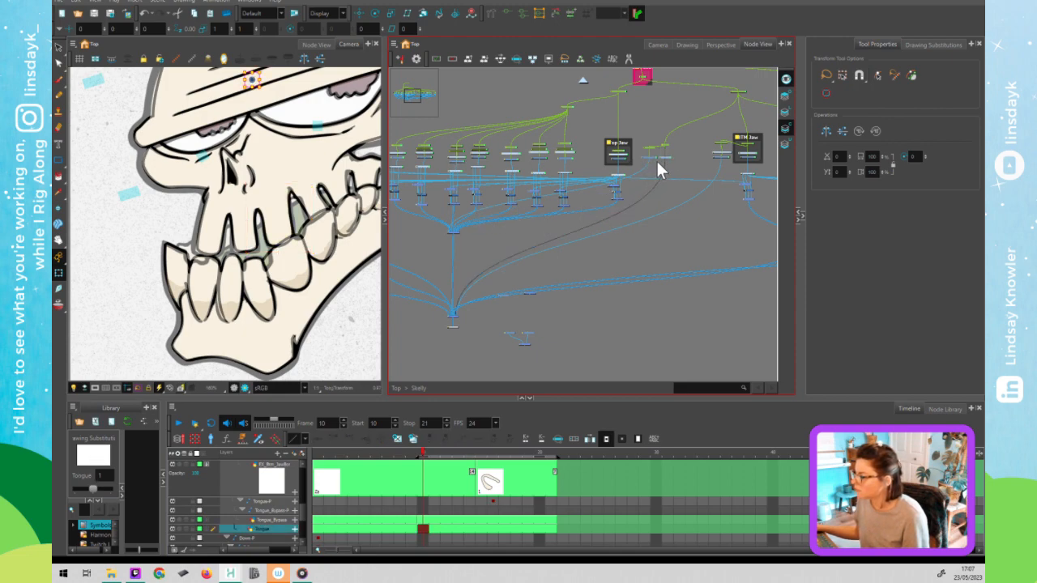
pyautogui.scroll(6, 656, 158)
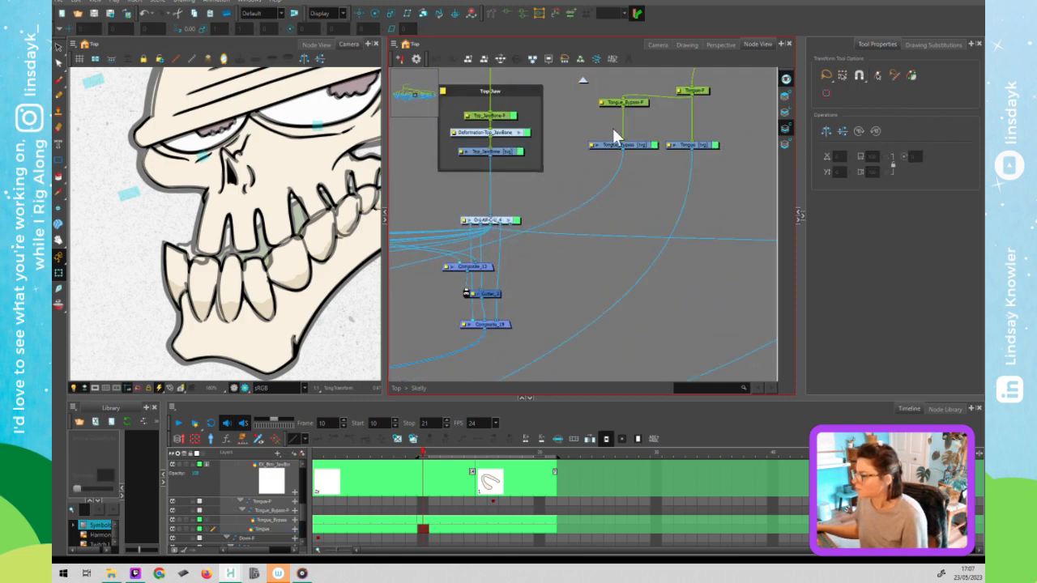
pyautogui.click(620, 144)
pyautogui.scroll(-4, 651, 150)
pyautogui.click(657, 140)
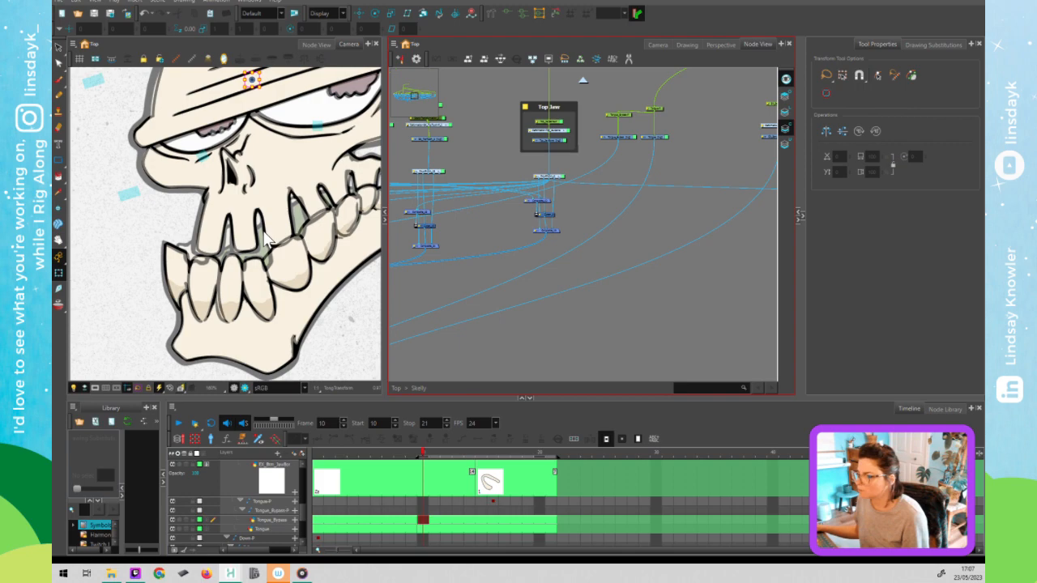
pyautogui.hotkey('alt', 's')
pyautogui.scroll(-2, 271, 230)
pyautogui.moveTo(270, 232); pyautogui.dragTo(214, 235)
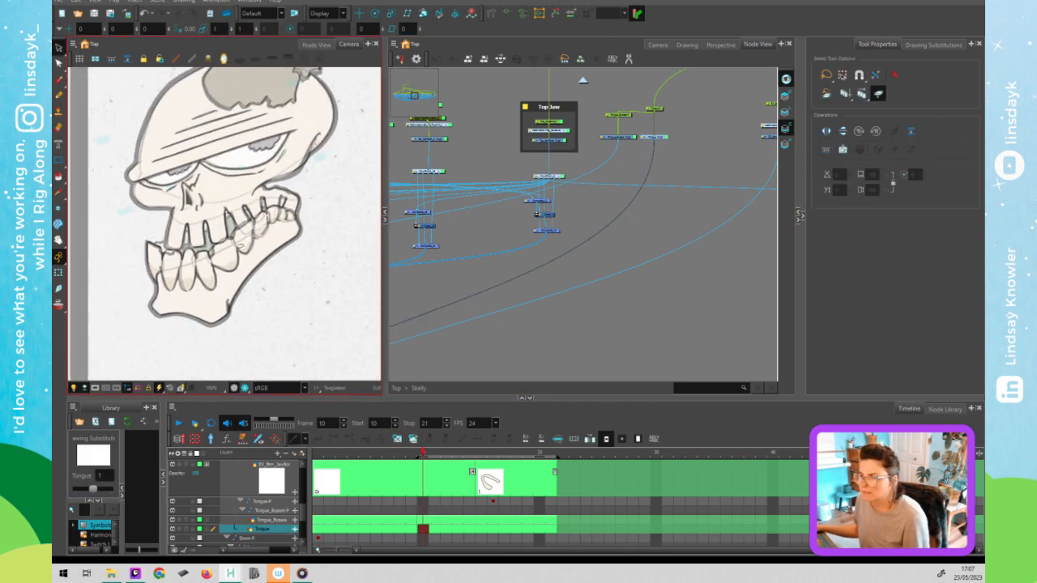
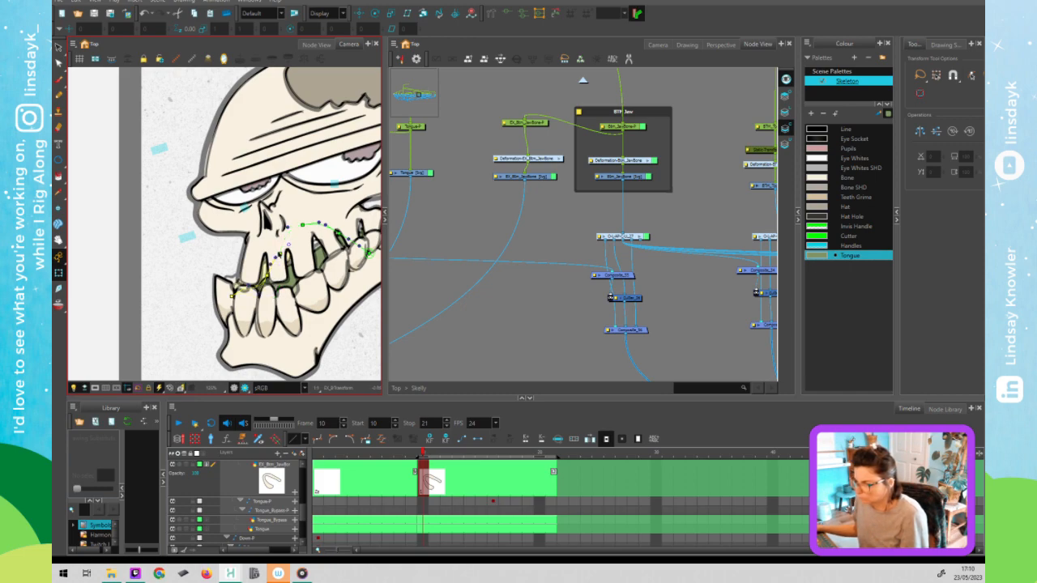
# Adjust the extra bottom jaw bone's deformation points and handles at frame 10 so the curve follows the teeth and upper jaw.
pyautogui.moveTo(289, 245); pyautogui.dragTo(292, 243)
pyautogui.moveTo(271, 270); pyautogui.dragTo(226, 291)
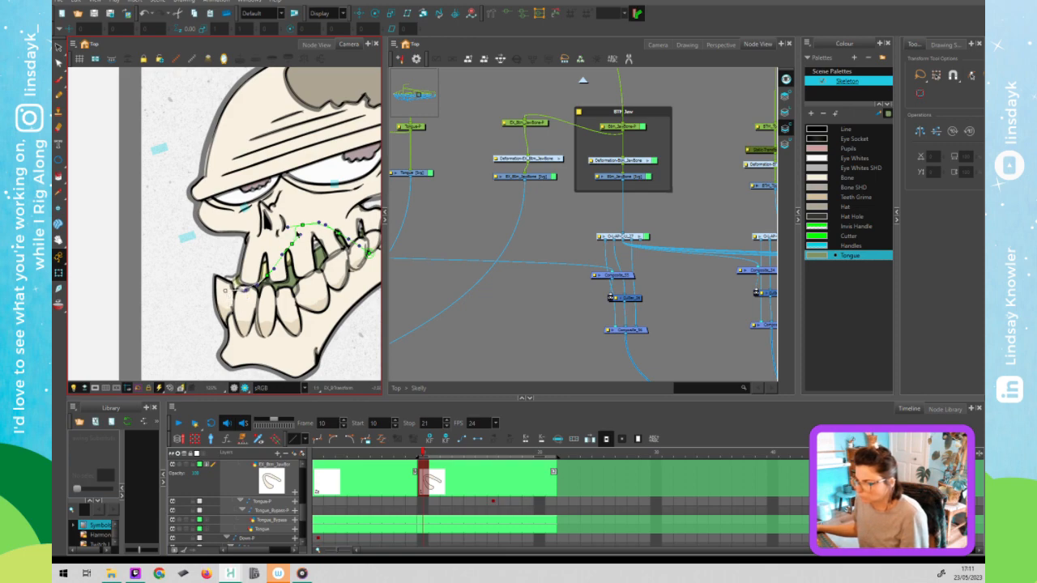
pyautogui.click(311, 221)
pyautogui.moveTo(294, 225); pyautogui.dragTo(321, 221)
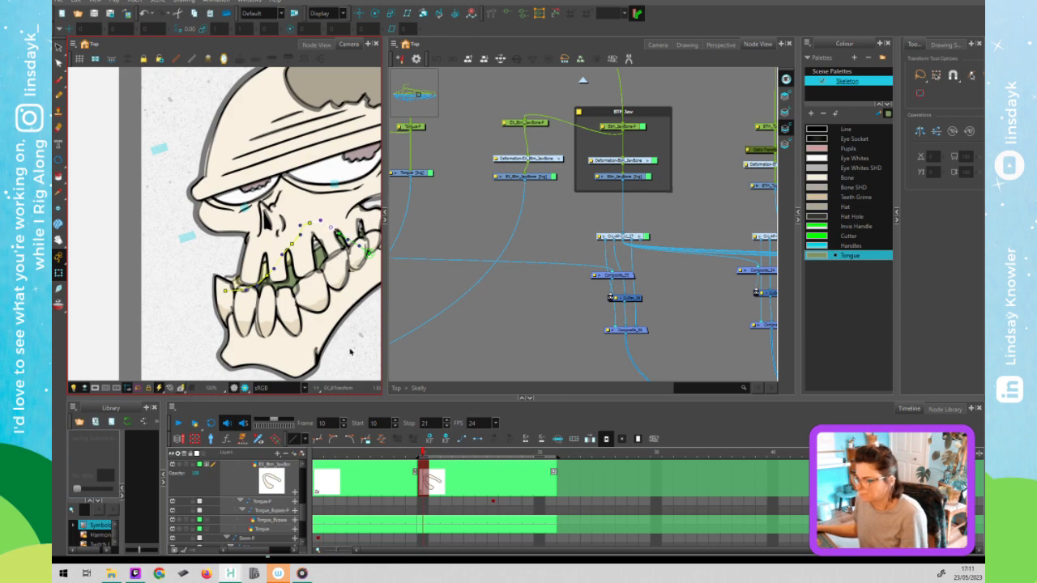
# Reshape the extra bottom jaw bone's deformation curve at frame 11 to fit that mouth pose.
pyautogui.scroll(-2, 377, 349)
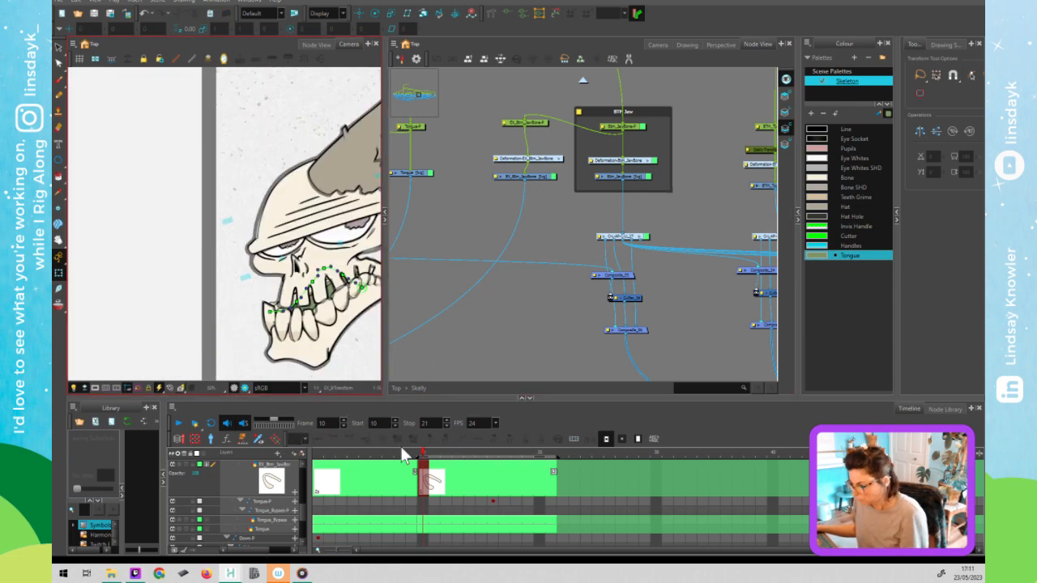
pyautogui.click(430, 458)
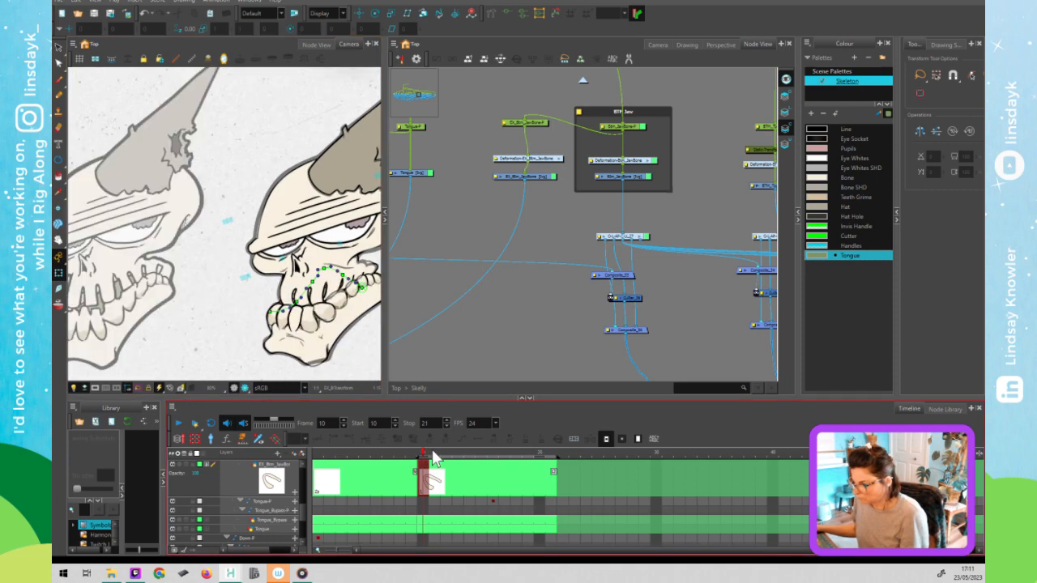
pyautogui.click(435, 458)
pyautogui.click(246, 391)
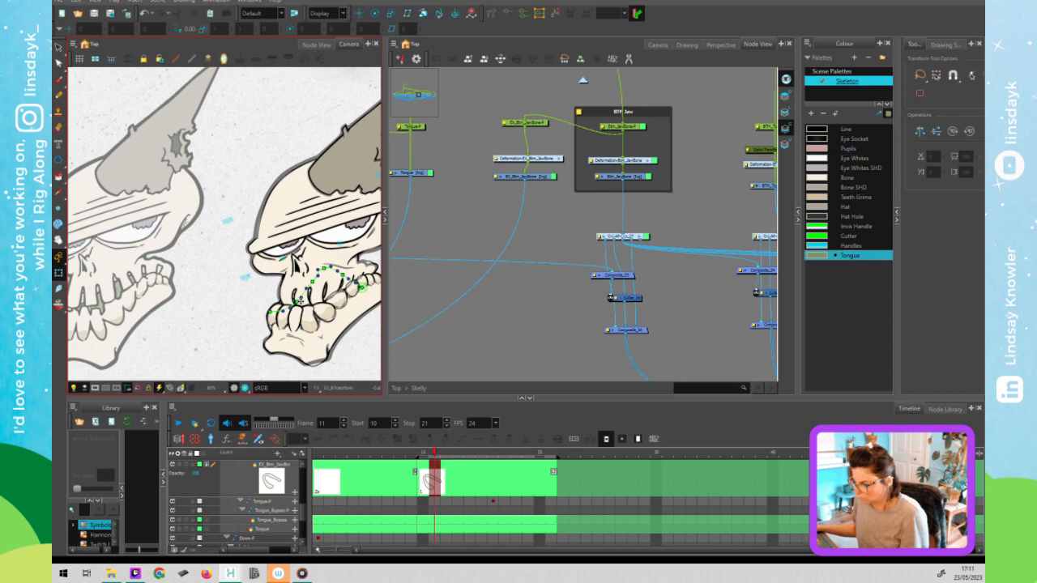
pyautogui.click(296, 301)
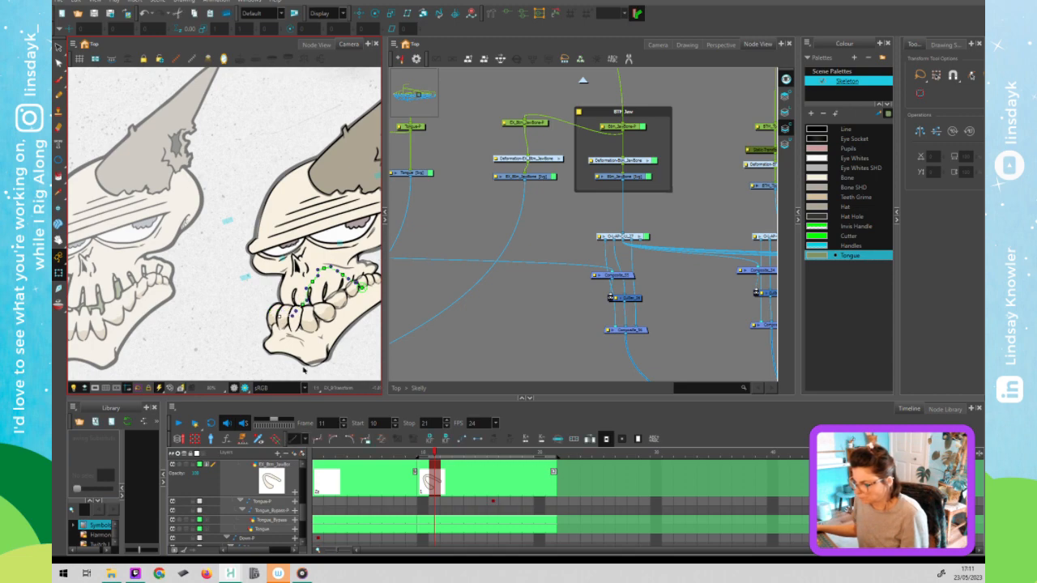
# Refit the extra bottom jaw bone's deformation points to the mouth poses at frames 12 and 13.
pyautogui.press('.')
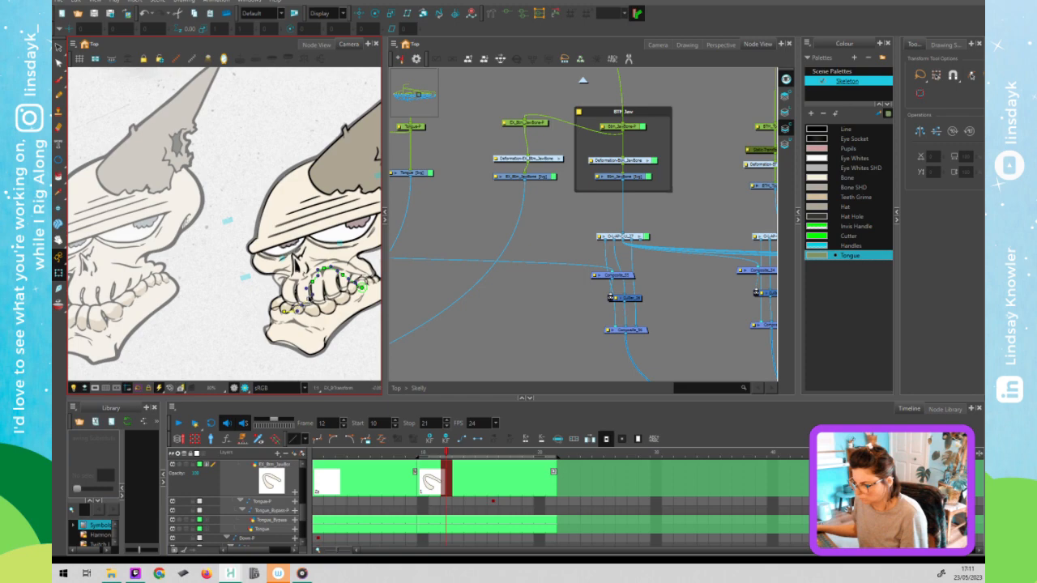
pyautogui.press('.')
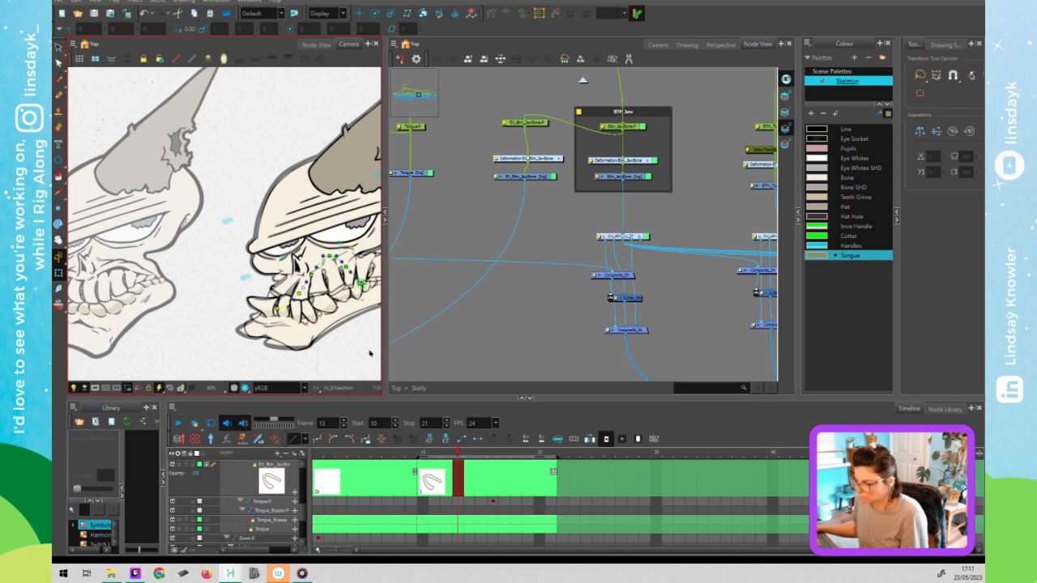
pyautogui.click(402, 360)
pyautogui.click(337, 352)
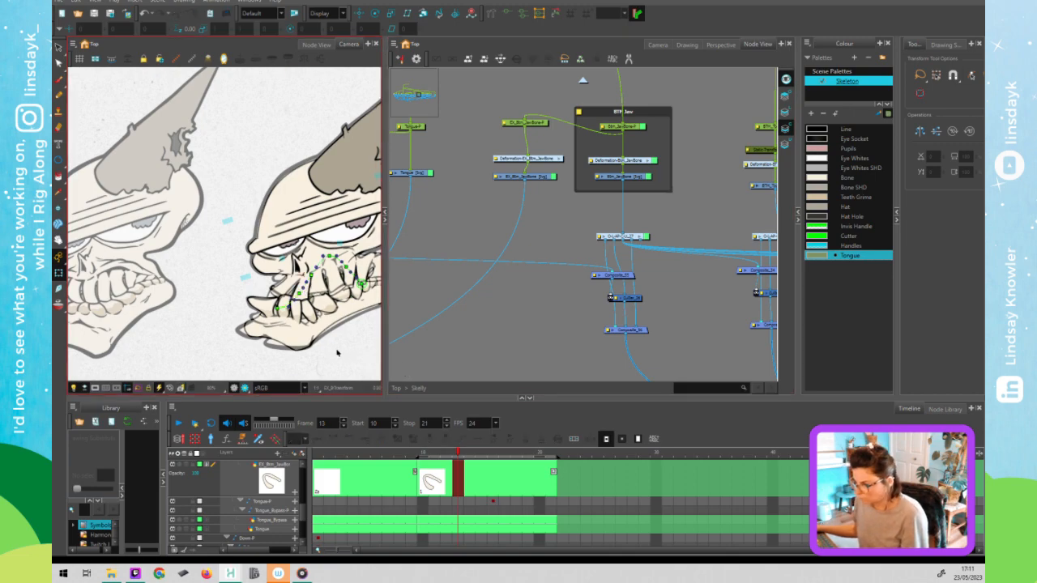
# Adjust the extra bottom jaw bone's deformation points to fit the tongue poses at frames 14 and 15.
pyautogui.press('.')
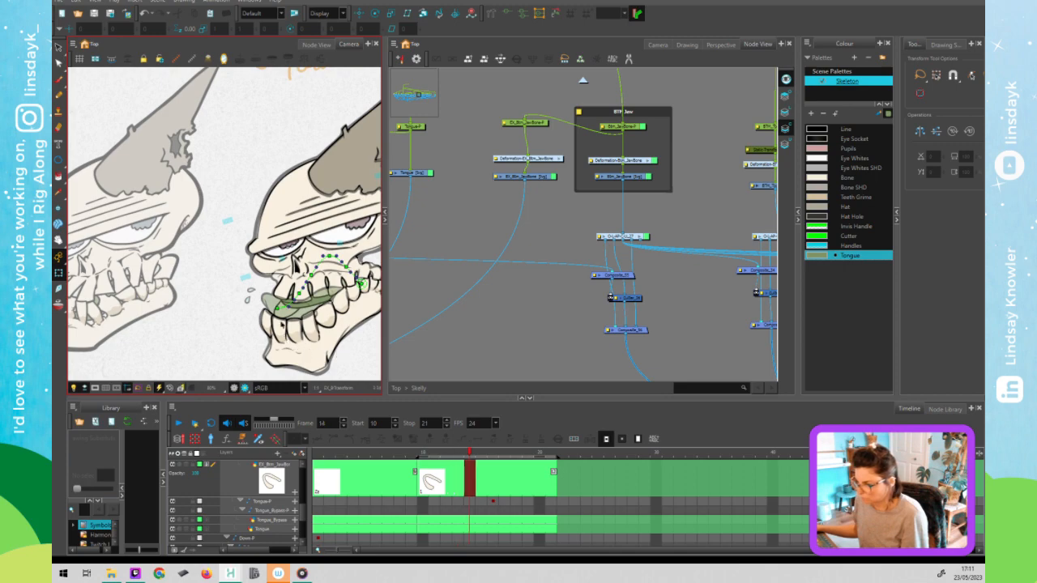
pyautogui.click(280, 312)
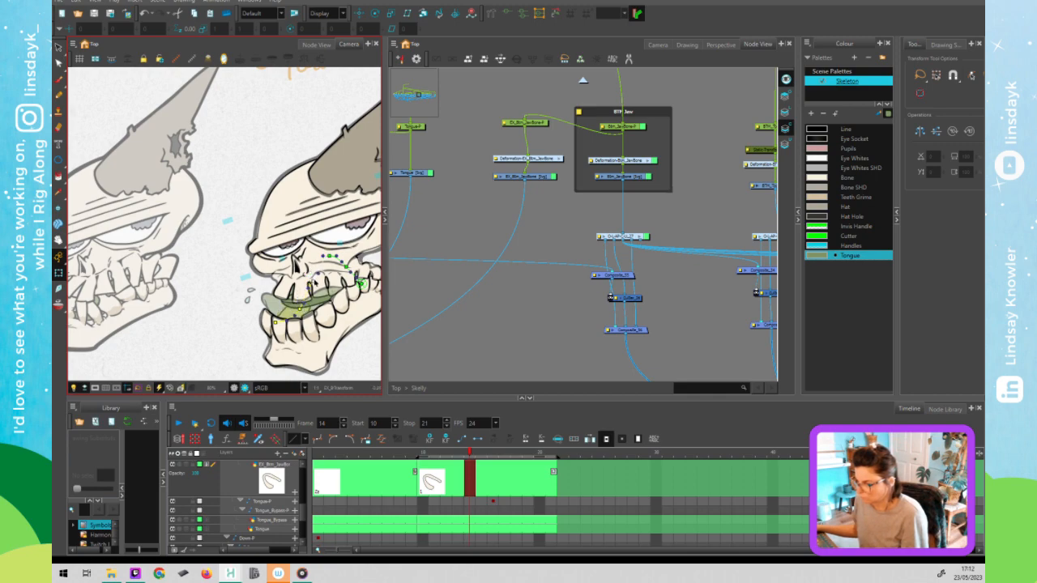
pyautogui.press('.')
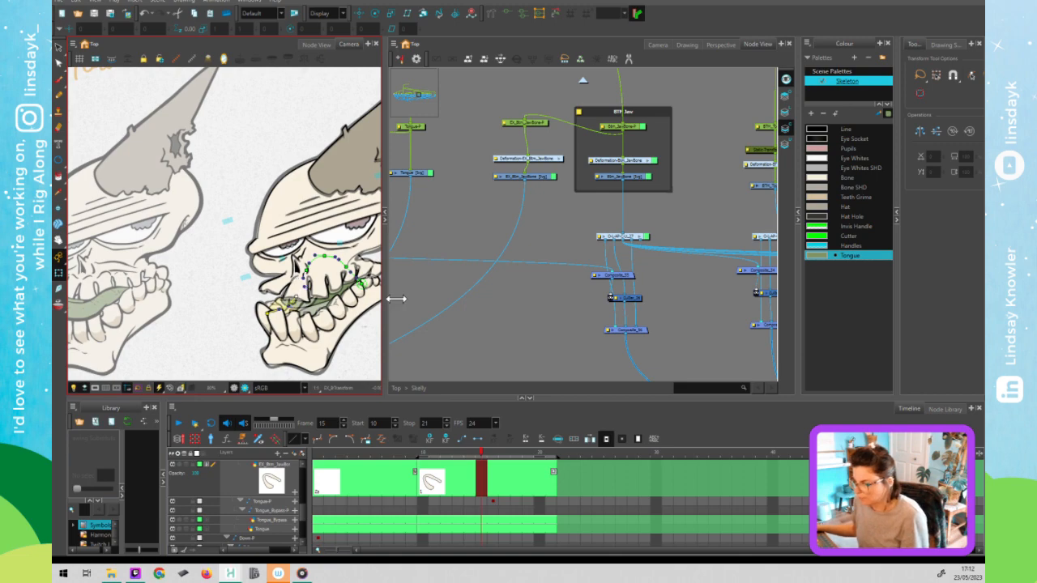
pyautogui.click(406, 298)
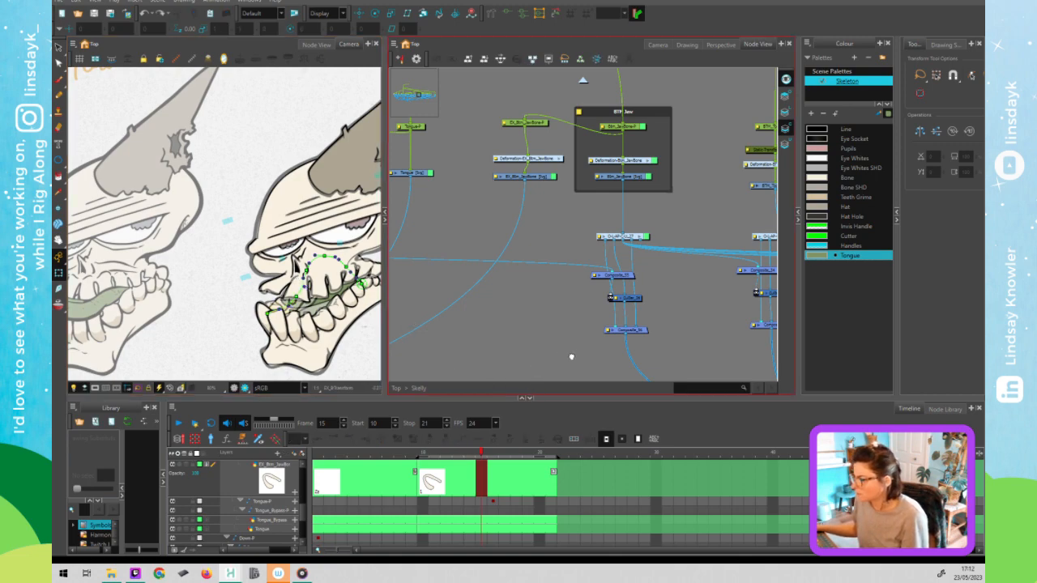
# Place the pivot of the Tongue-P and Tongue_Bypass-P pegs at the tongue's back end on frame 10 and test the rotation.
pyautogui.moveTo(540, 360); pyautogui.dragTo(583, 356)
pyautogui.moveTo(488, 251); pyautogui.dragTo(527, 262)
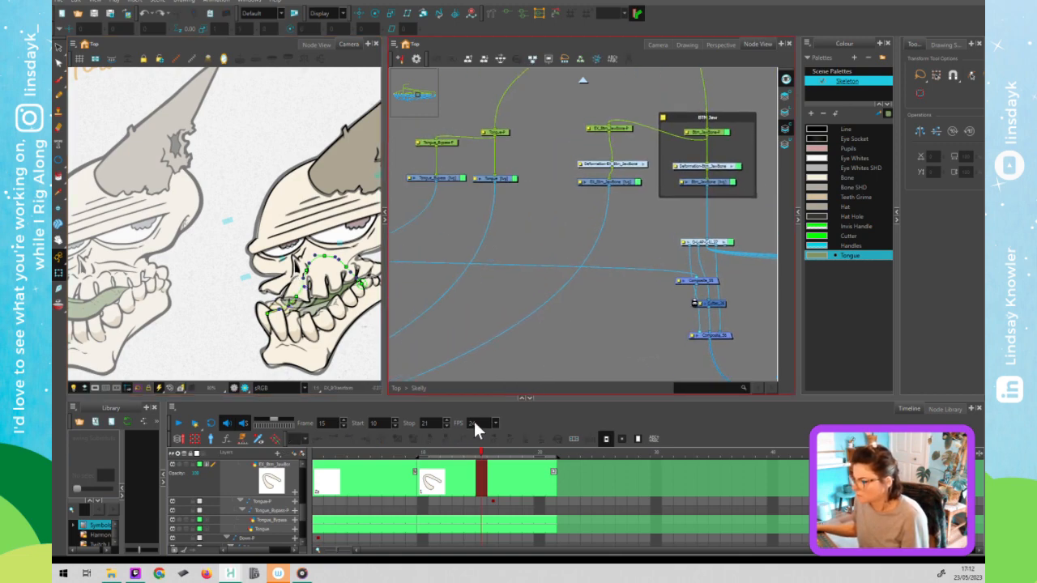
pyautogui.moveTo(438, 455); pyautogui.dragTo(422, 456)
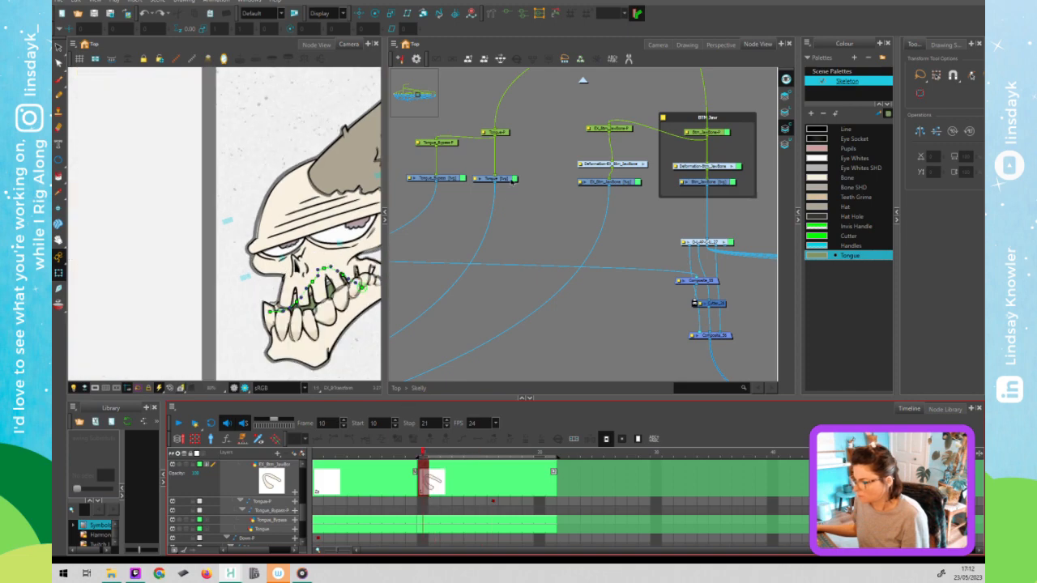
pyautogui.click(508, 179)
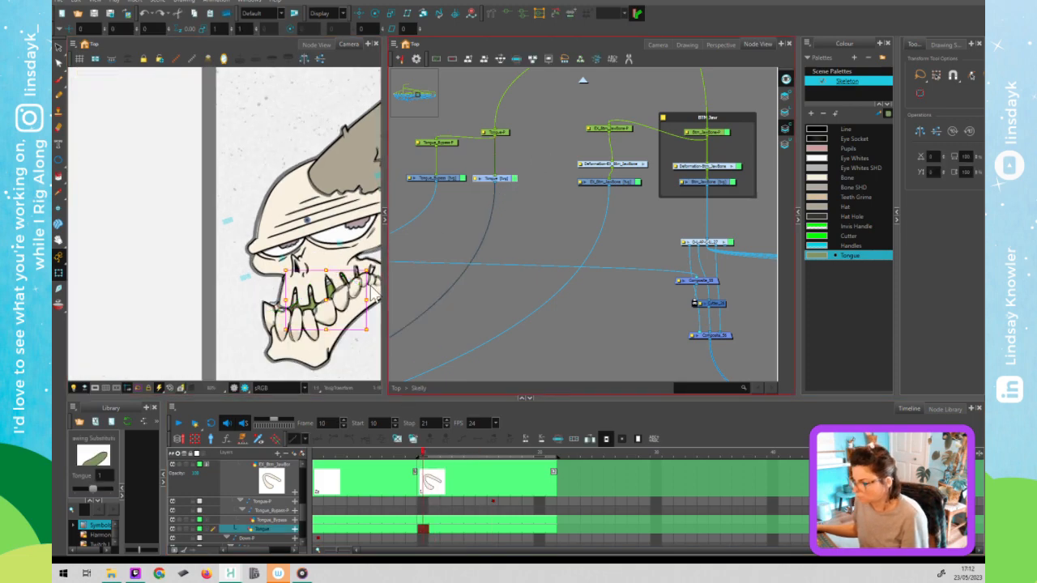
pyautogui.click(454, 157)
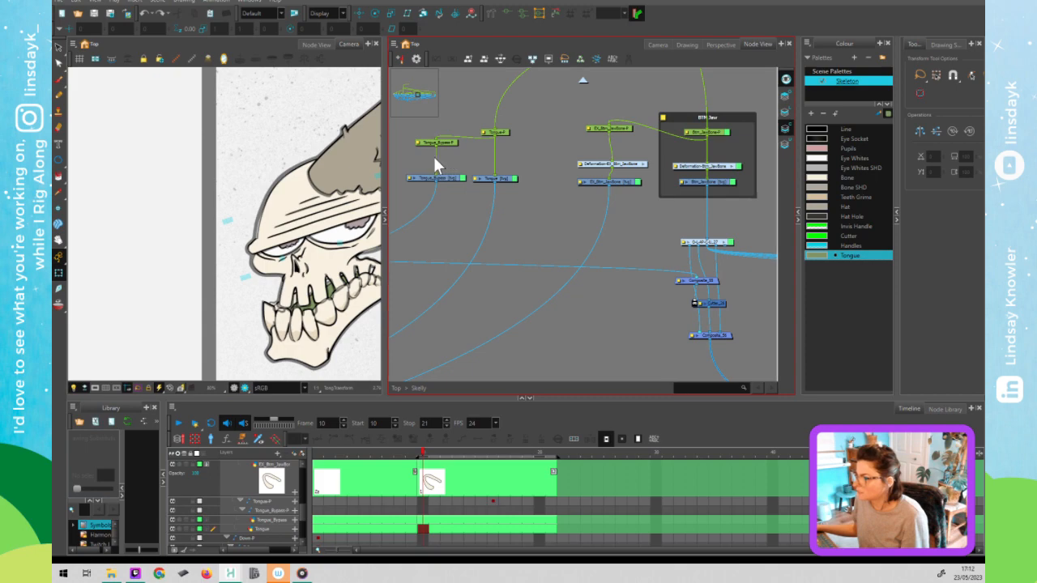
pyautogui.moveTo(433, 156); pyautogui.dragTo(431, 158)
pyautogui.click(375, 13)
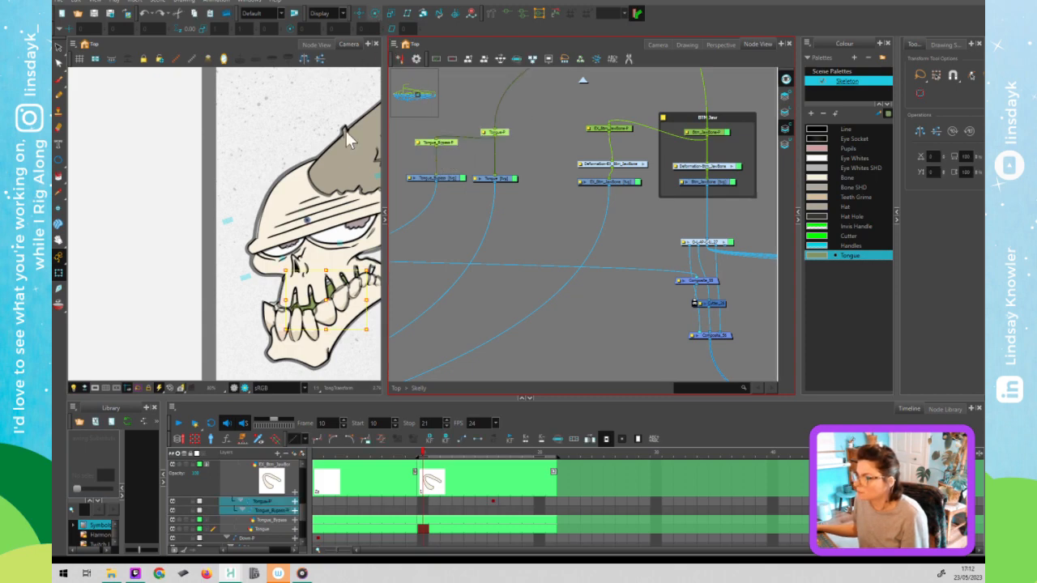
pyautogui.click(309, 217)
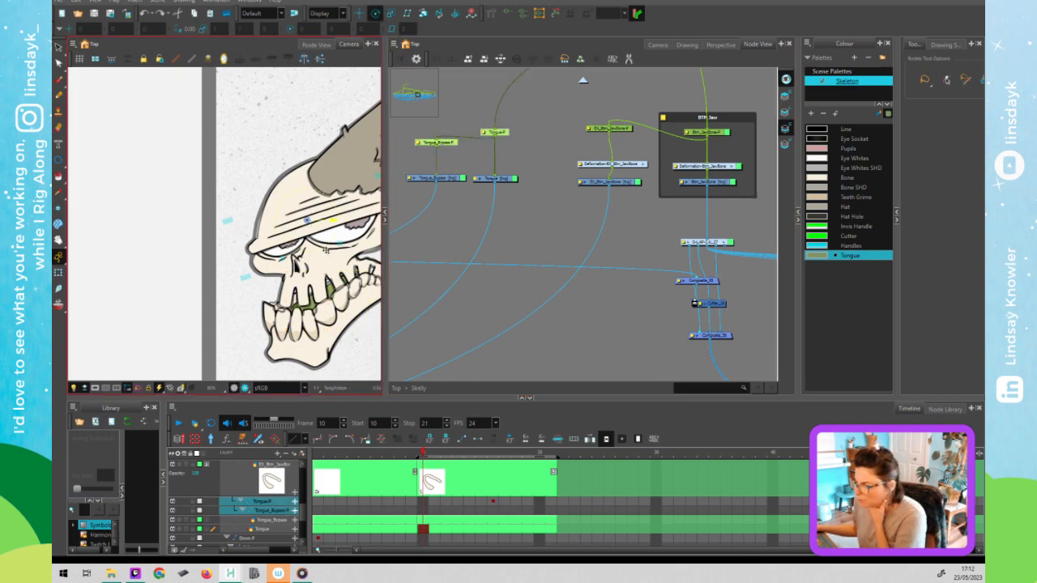
pyautogui.moveTo(344, 277)
pyautogui.mouseDown()
pyautogui.moveTo(356, 288)
pyautogui.moveTo(337, 264)
pyautogui.mouseUp()
pyautogui.hotkey('ctrl', 'z')
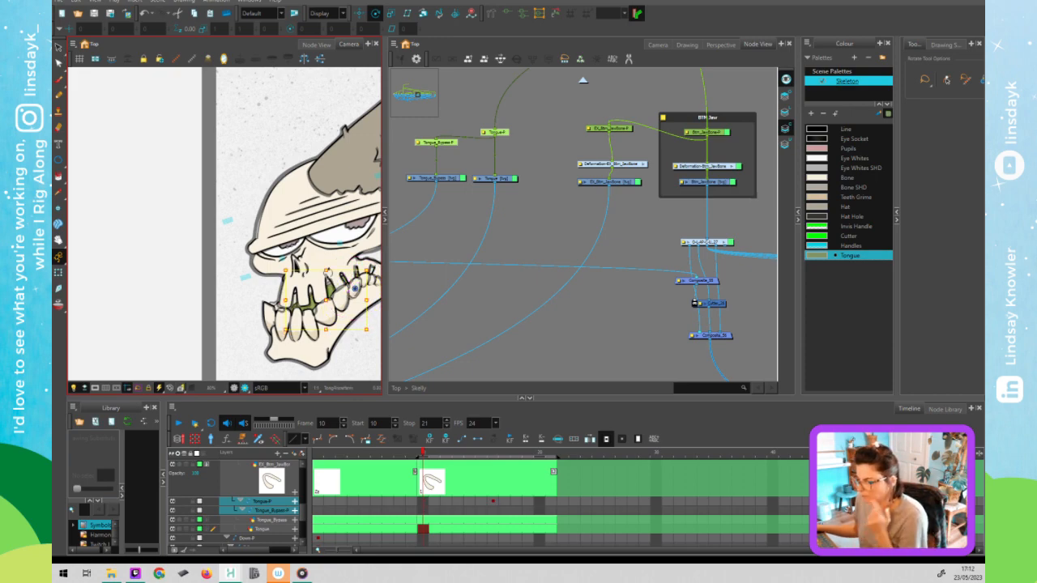
# Try rotating the tongue at frame 11 and moving it forward out of the mouth, and undo the move.
pyautogui.click(437, 454)
pyautogui.click(434, 464)
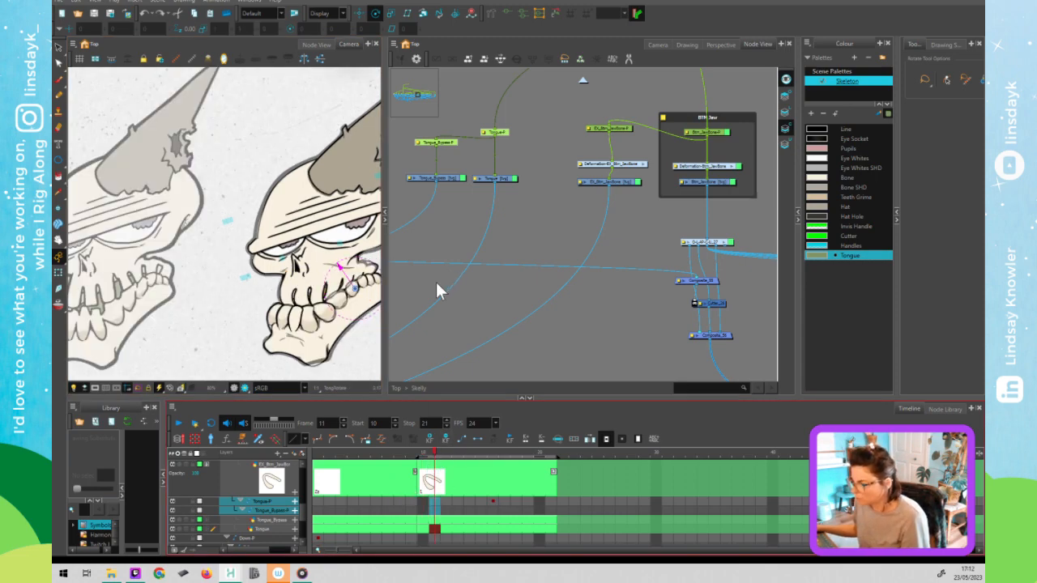
pyautogui.click(344, 311)
pyautogui.moveTo(330, 308)
pyautogui.mouseDown()
pyautogui.moveTo(331, 298)
pyautogui.moveTo(321, 305)
pyautogui.moveTo(292, 289)
pyautogui.mouseUp()
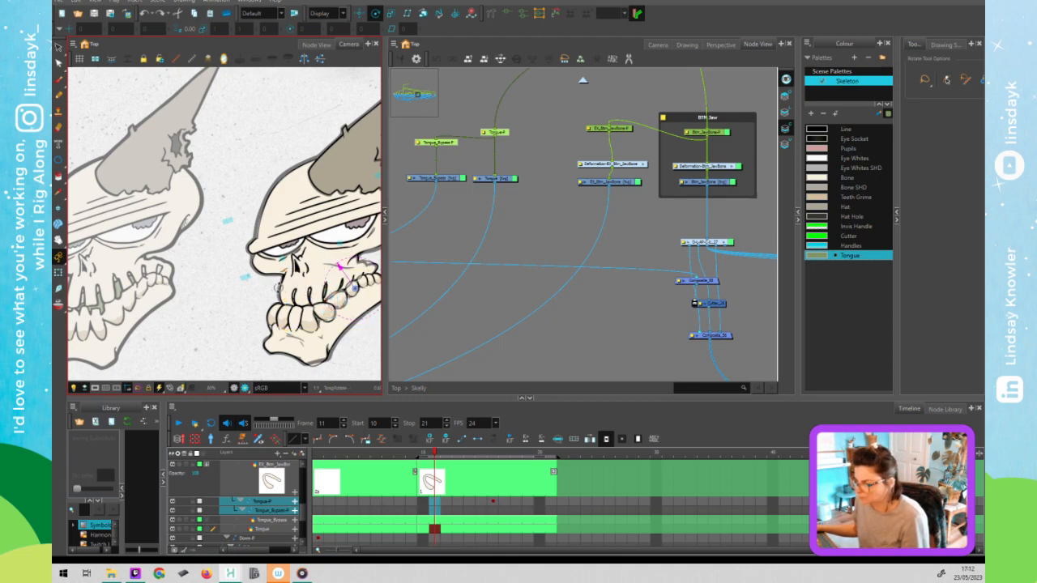
pyautogui.click(518, 144)
pyautogui.hotkey('shift', 't')
pyautogui.click(506, 133)
pyautogui.moveTo(322, 304); pyautogui.dragTo(245, 300)
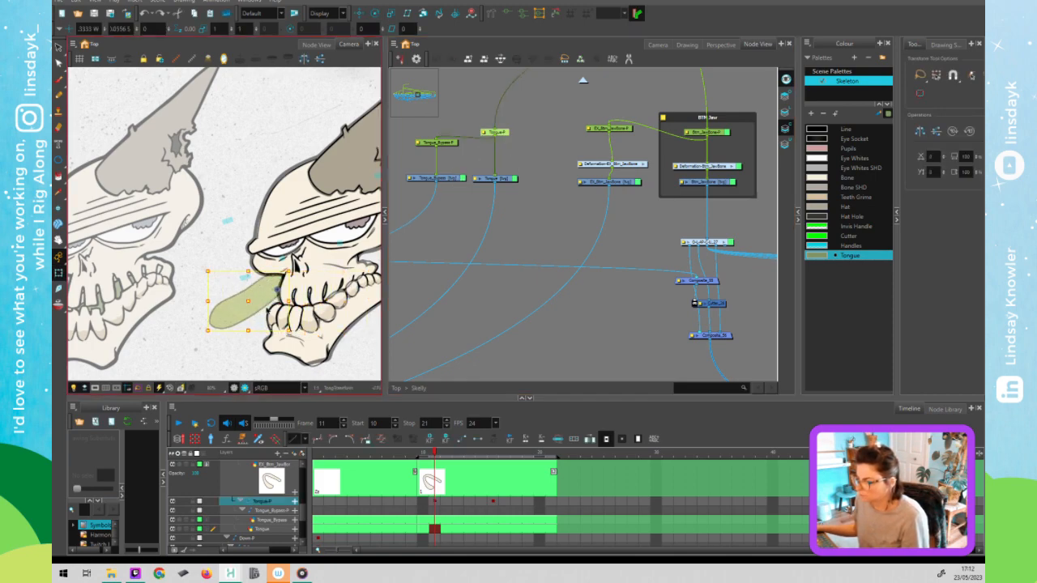
pyautogui.hotkey('ctrl', 'z')
# Try moving the tongue down past the bottom jaw at frame 12 and undo the move.
pyautogui.click(435, 453)
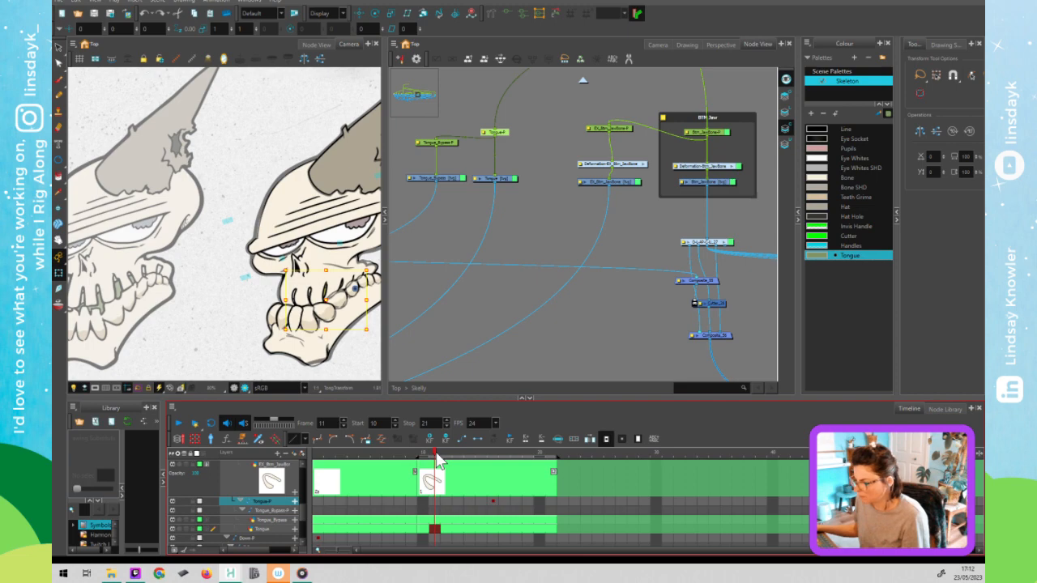
pyautogui.click(447, 456)
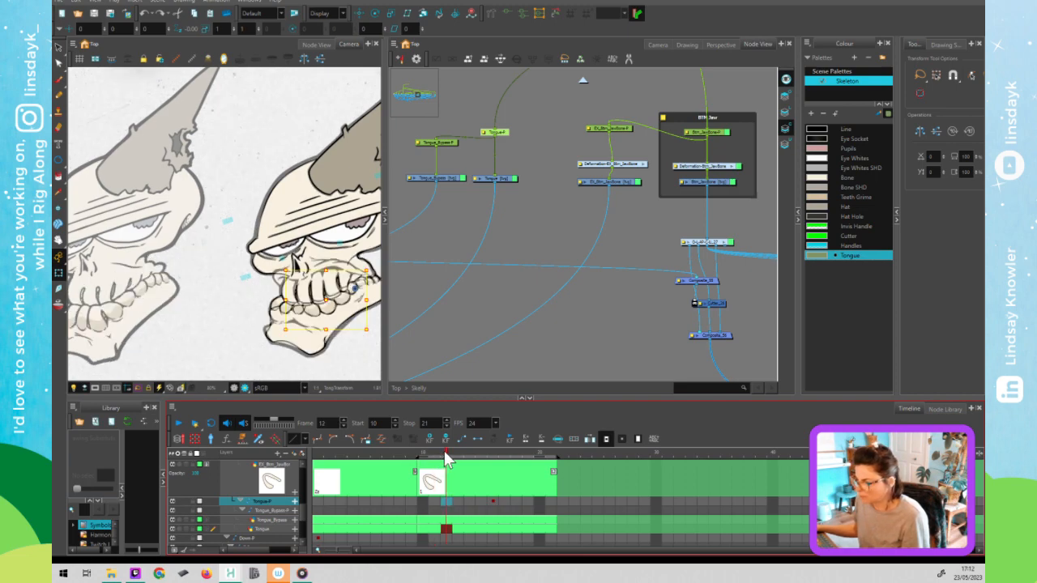
pyautogui.click(324, 302)
pyautogui.moveTo(327, 320); pyautogui.dragTo(337, 364)
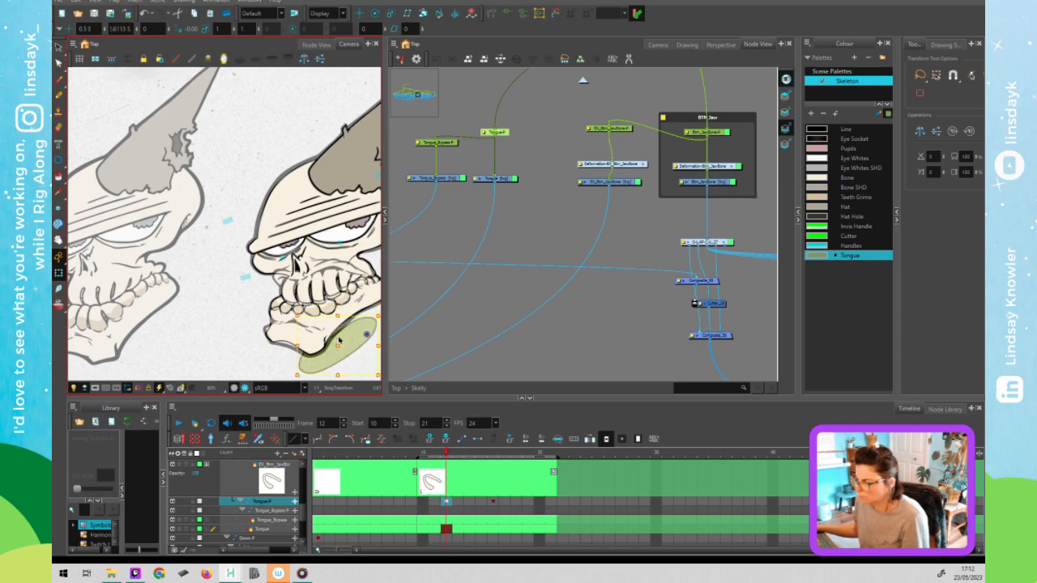
pyautogui.hotkey('ctrl', 'z')
pyautogui.click(329, 306)
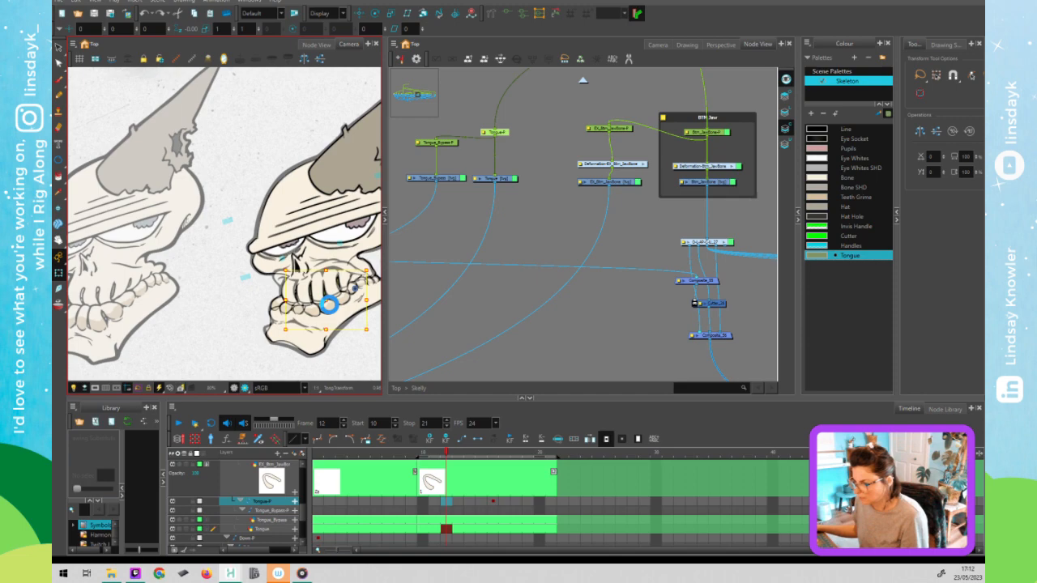
# Select the parent Rig peg and review its keyed mouth poses from frame 14 back to frame 10.
pyautogui.press('.')
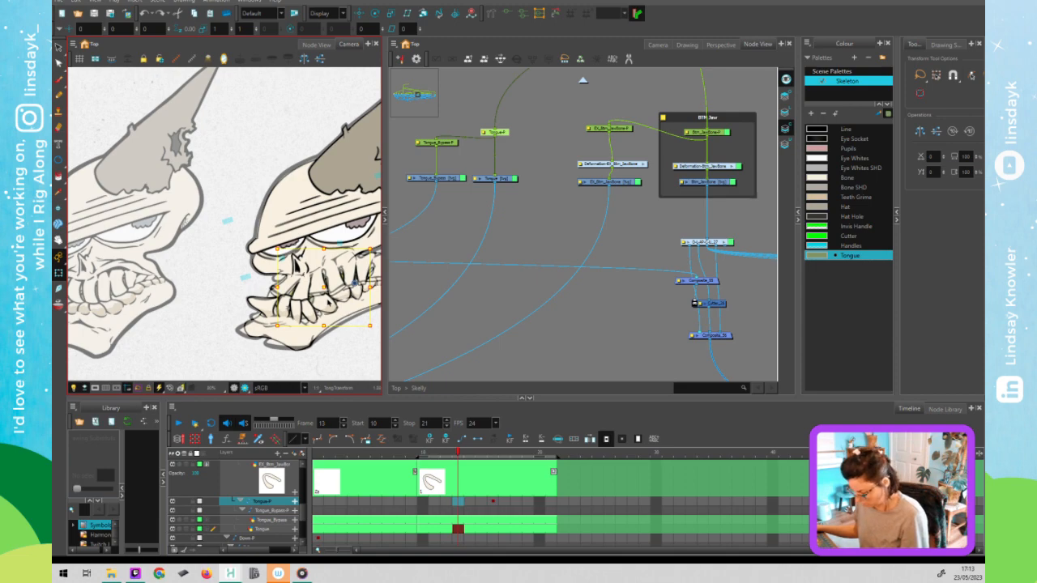
pyautogui.press('.')
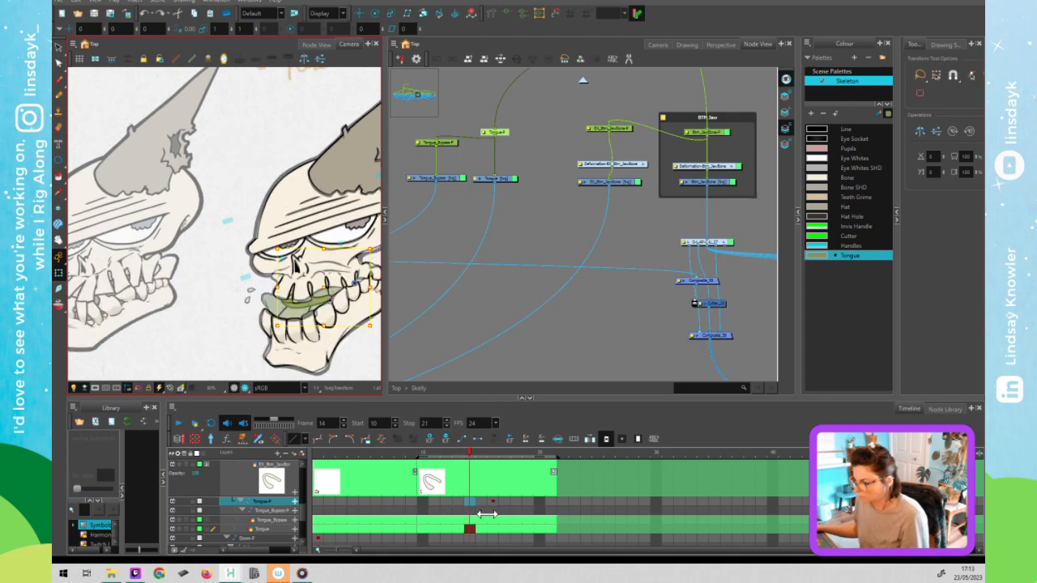
pyautogui.click(456, 483)
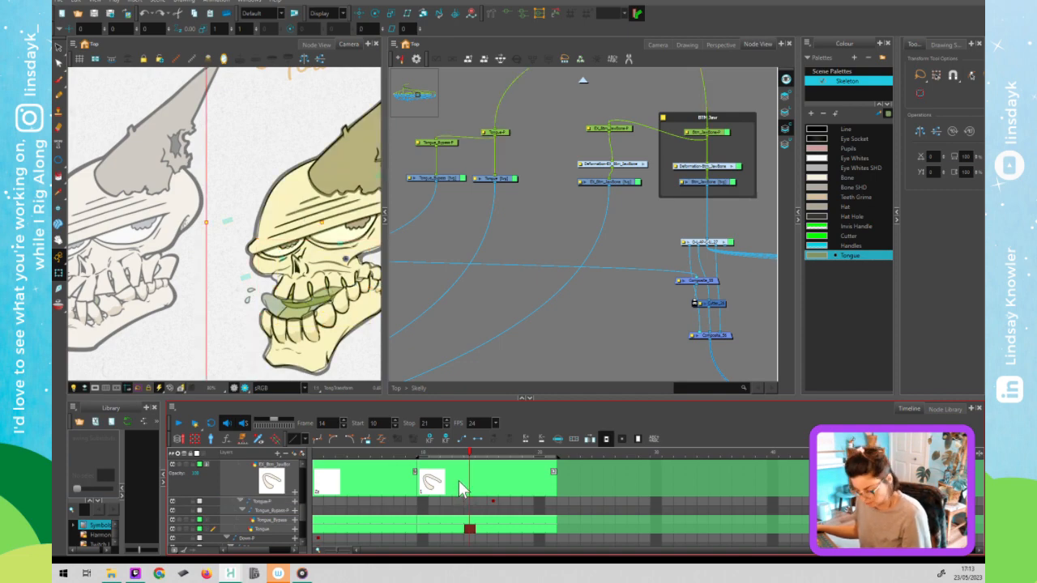
pyautogui.hotkey('shift', 'b')
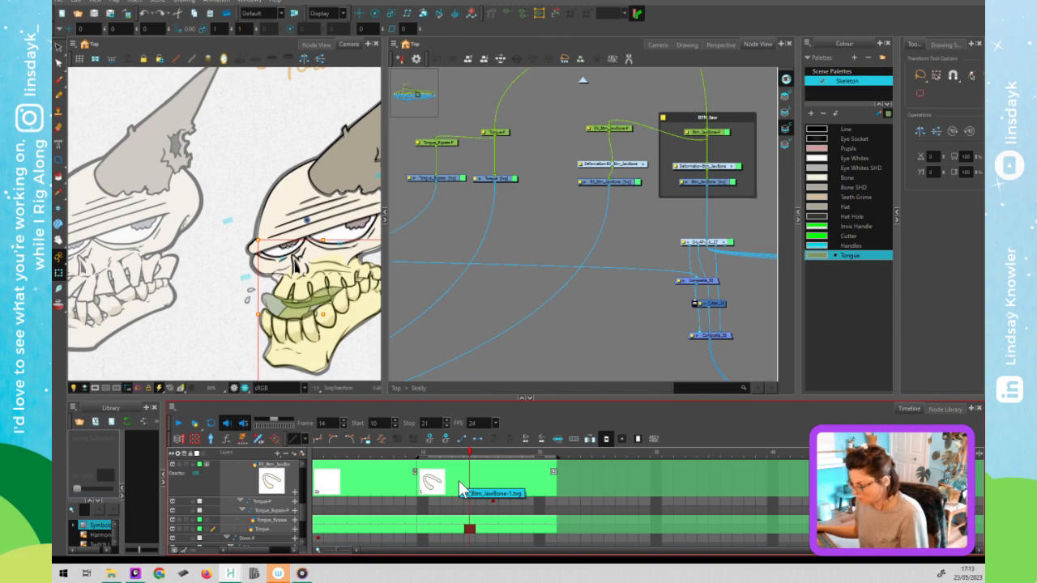
pyautogui.press('o')
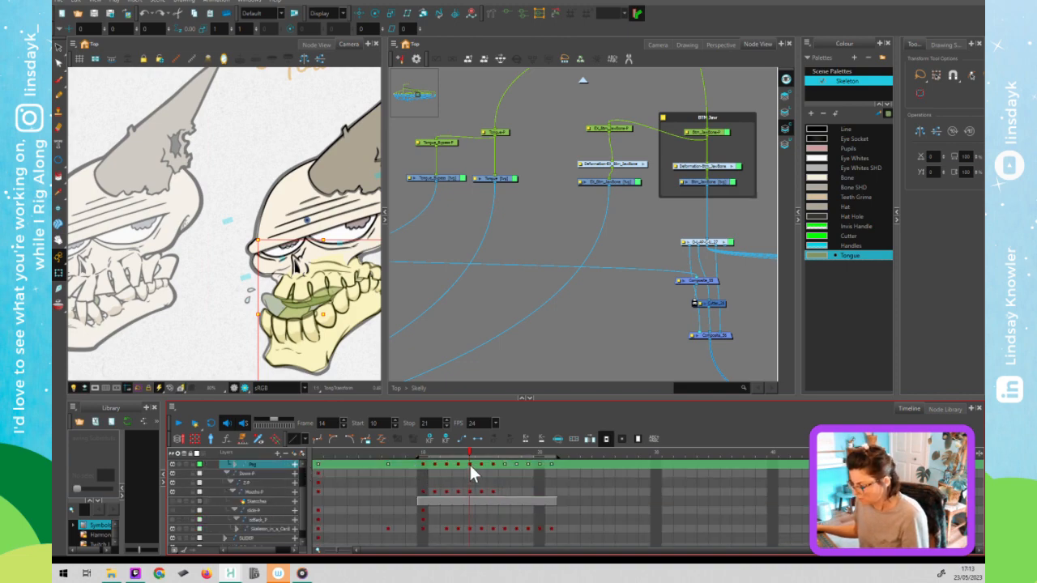
pyautogui.click(469, 464)
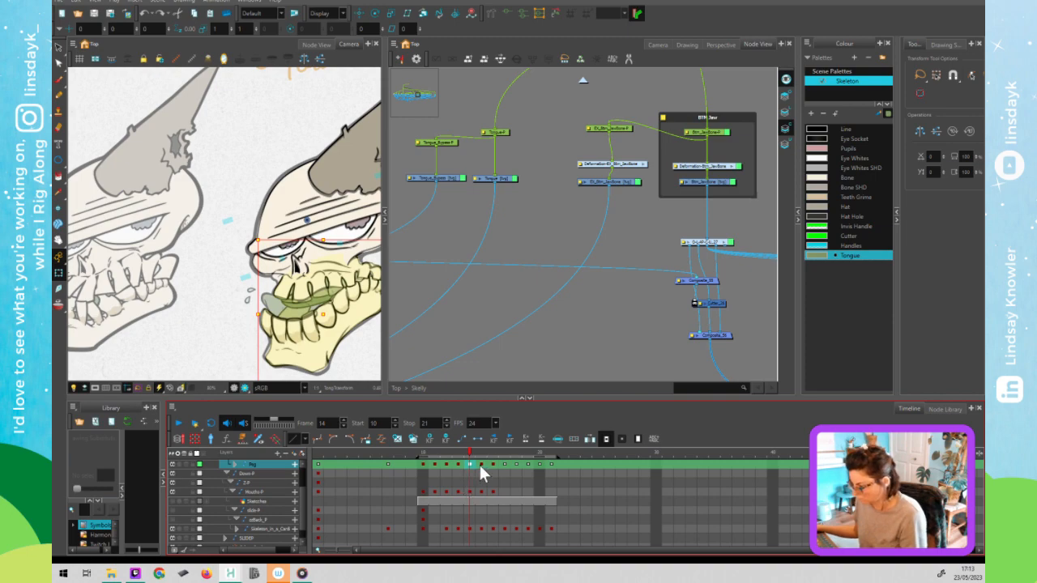
pyautogui.click(458, 464)
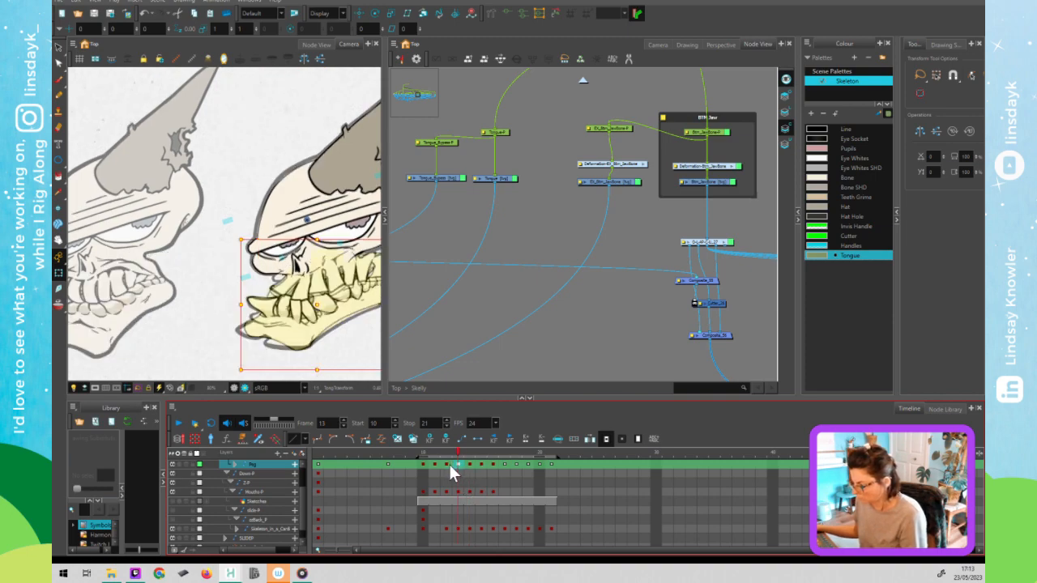
pyautogui.click(447, 464)
pyautogui.click(434, 464)
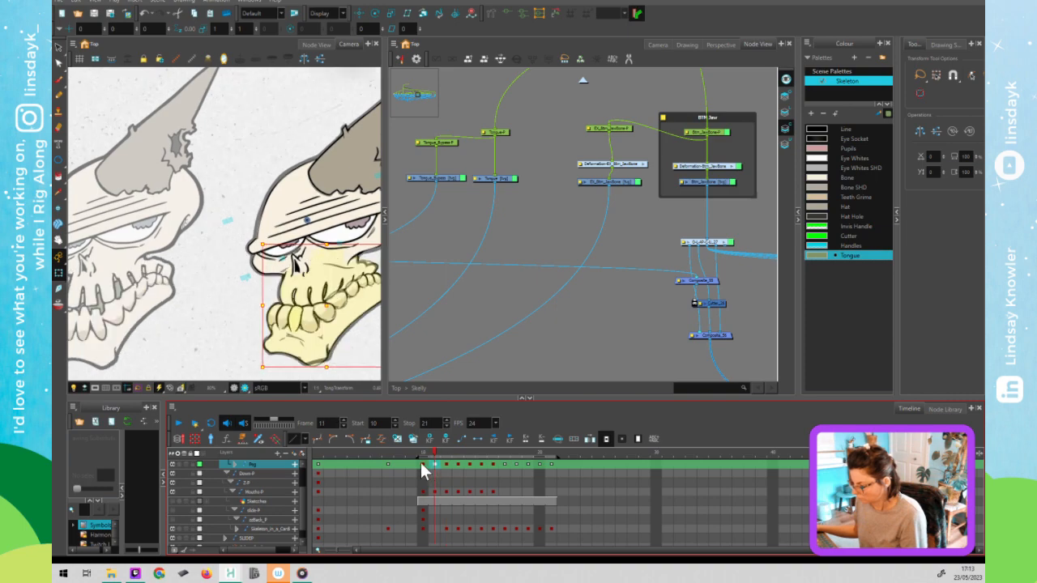
pyautogui.click(422, 464)
pyautogui.click(469, 464)
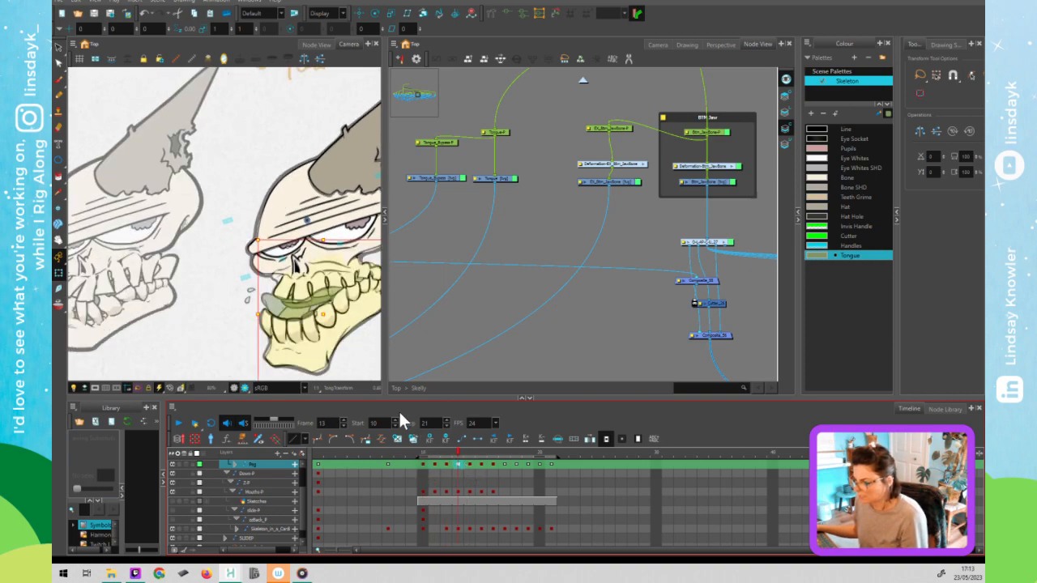
# Duplicate the tongue drawing as substitution 2 at frame 14 and move its green fill up off the outline.
pyautogui.scroll(3, 324, 310)
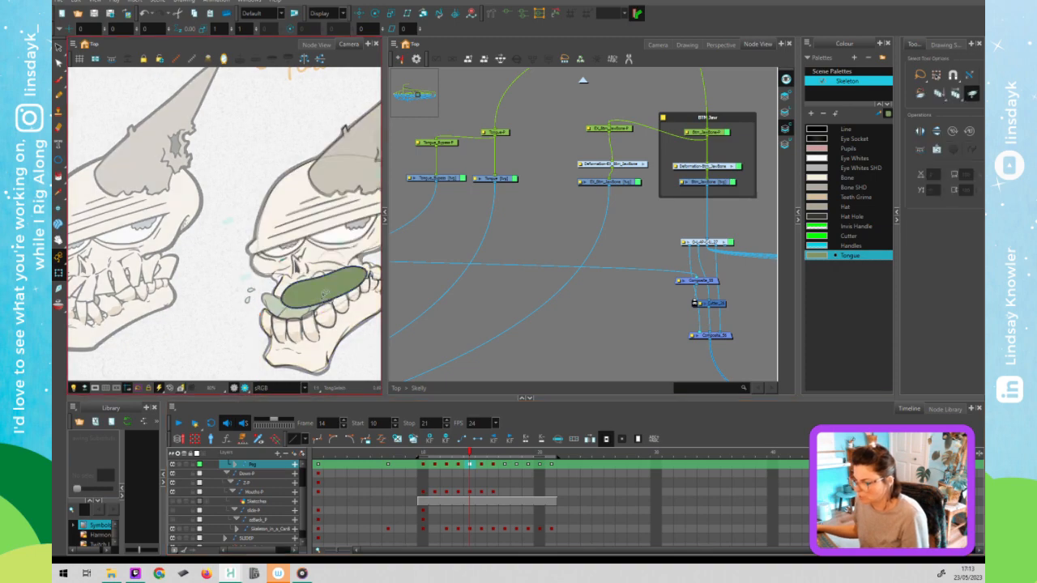
pyautogui.hotkey('alt', 's')
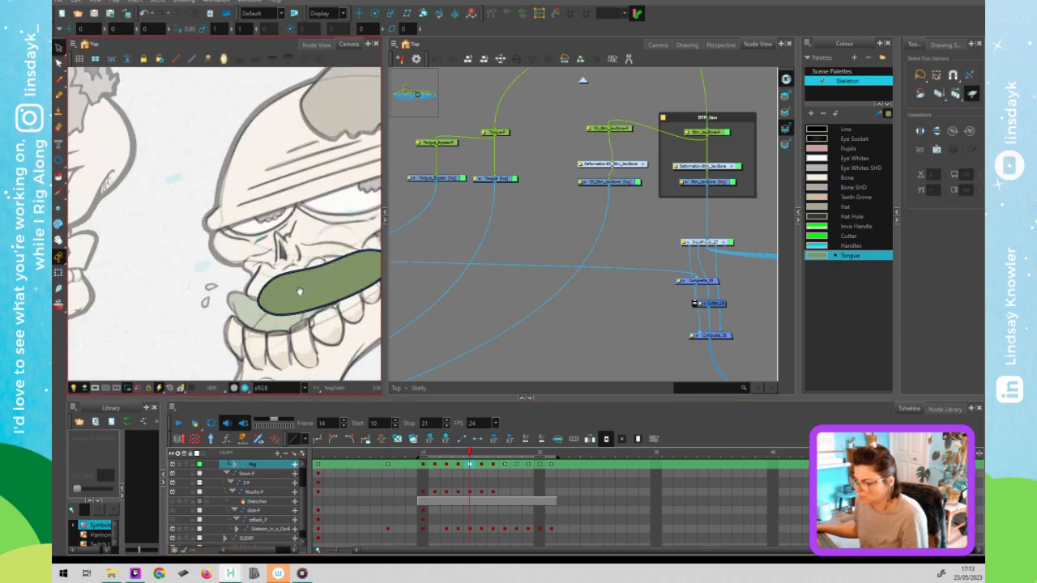
pyautogui.moveTo(300, 292); pyautogui.dragTo(177, 265)
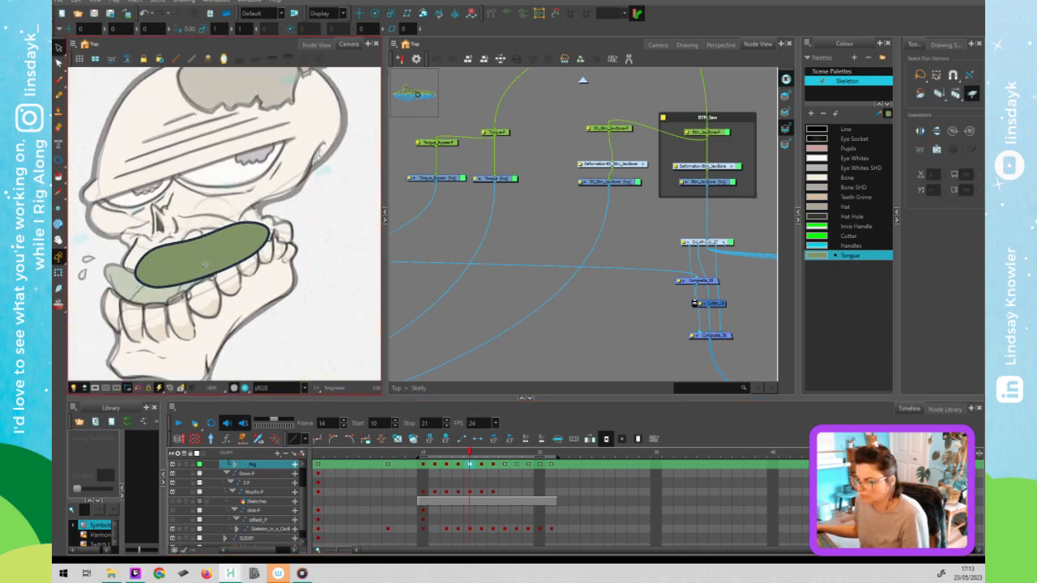
pyautogui.click(173, 278)
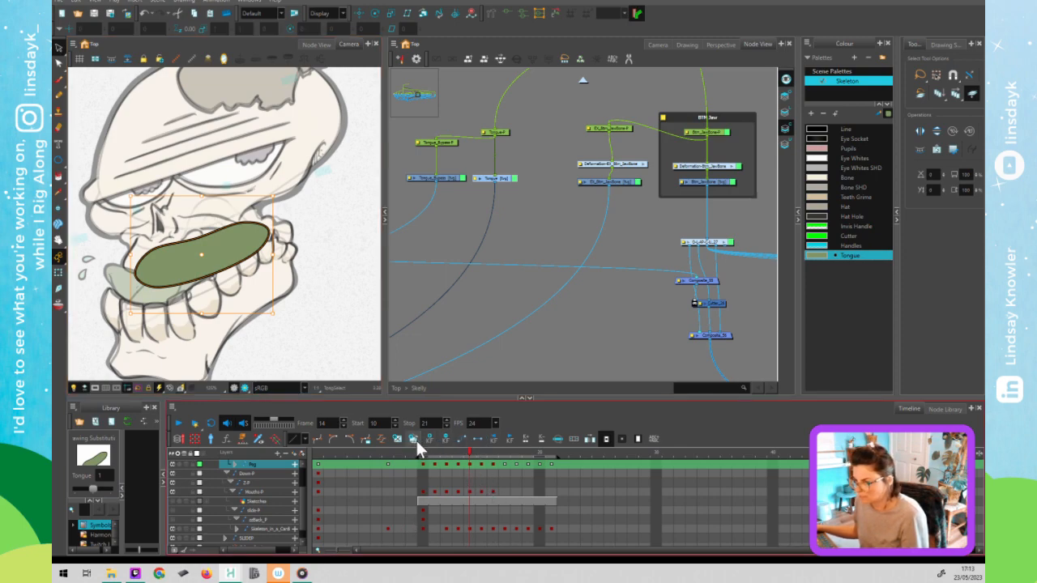
pyautogui.moveTo(93, 489); pyautogui.dragTo(98, 489)
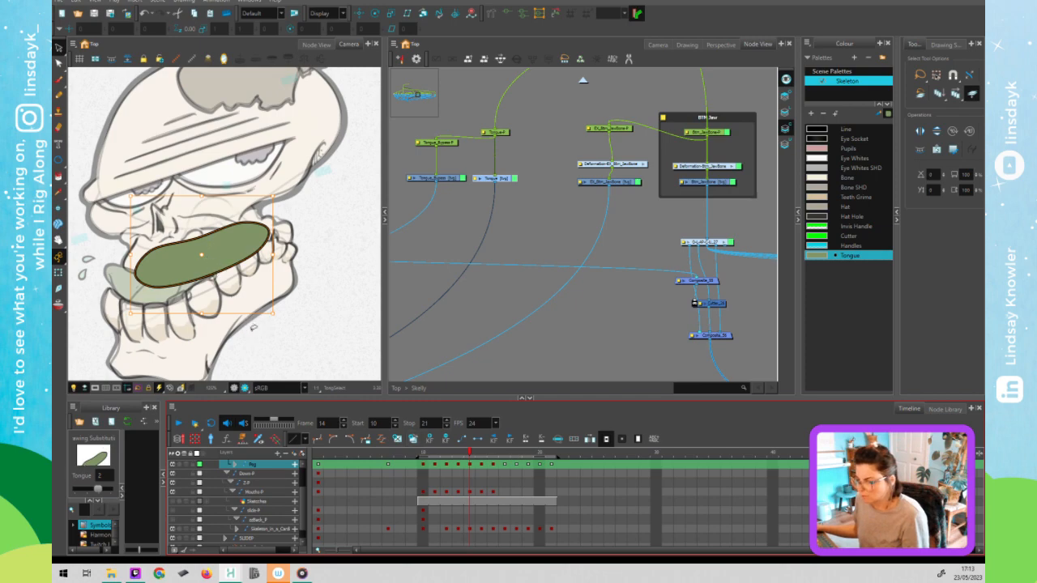
pyautogui.moveTo(202, 254); pyautogui.dragTo(192, 176)
pyautogui.hotkey('alt', 'q')
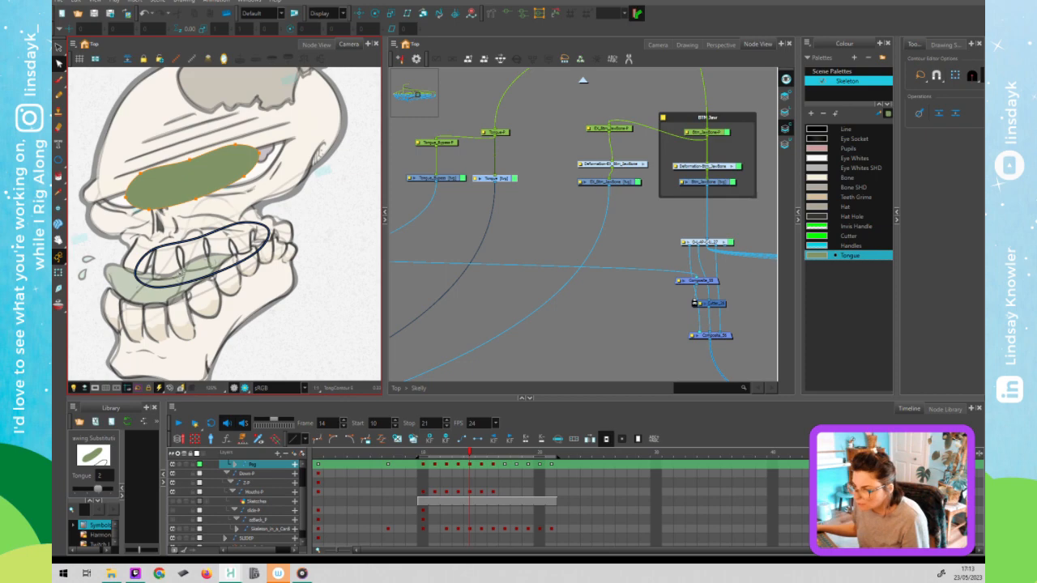
# Select the Tongue-P peg and activate the Contour Editor on the tongue's outline at frame 14.
pyautogui.hotkey('shift', 't')
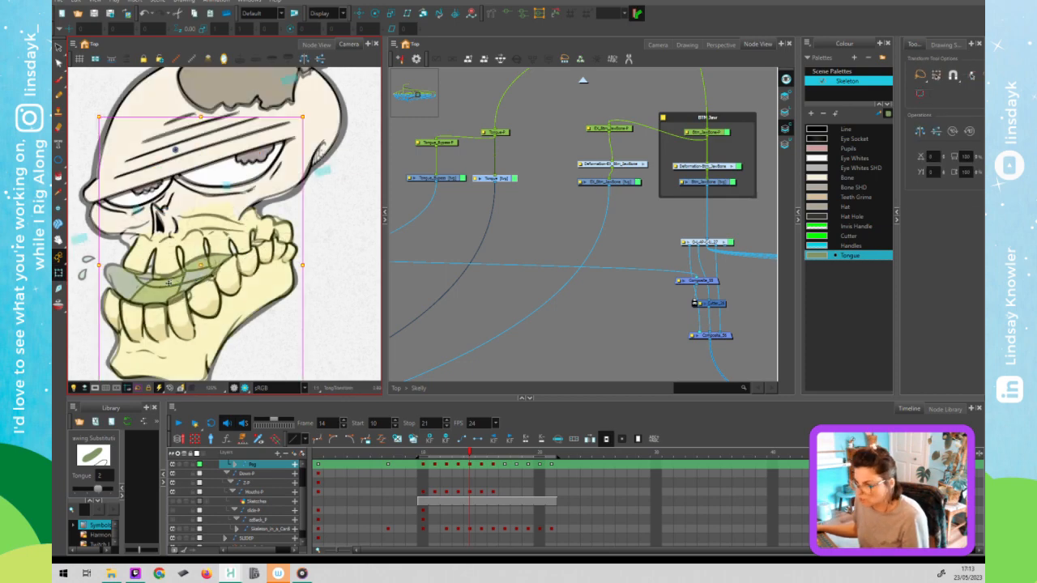
pyautogui.click(501, 133)
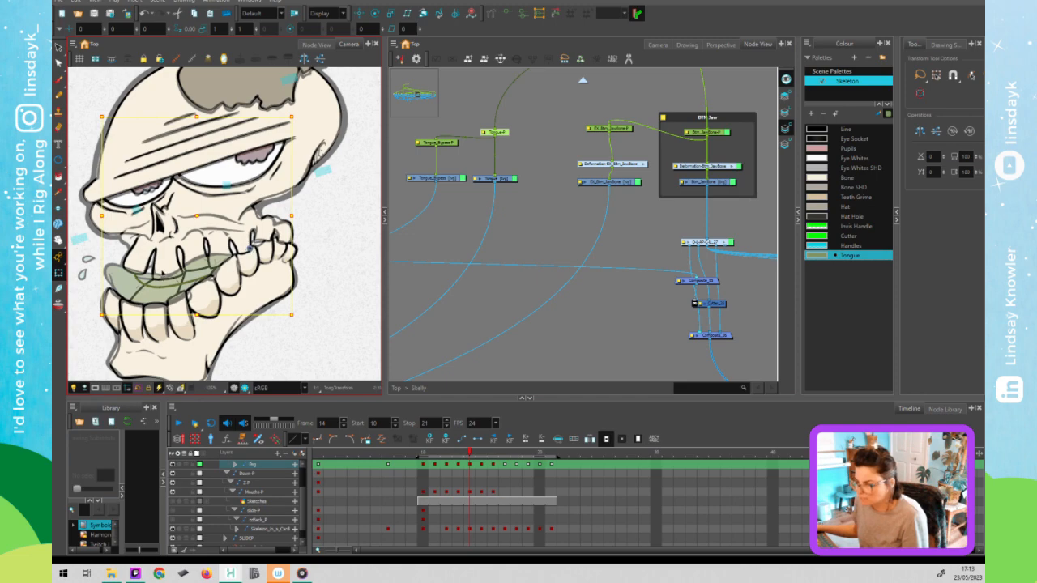
pyautogui.hotkey('alt', 's')
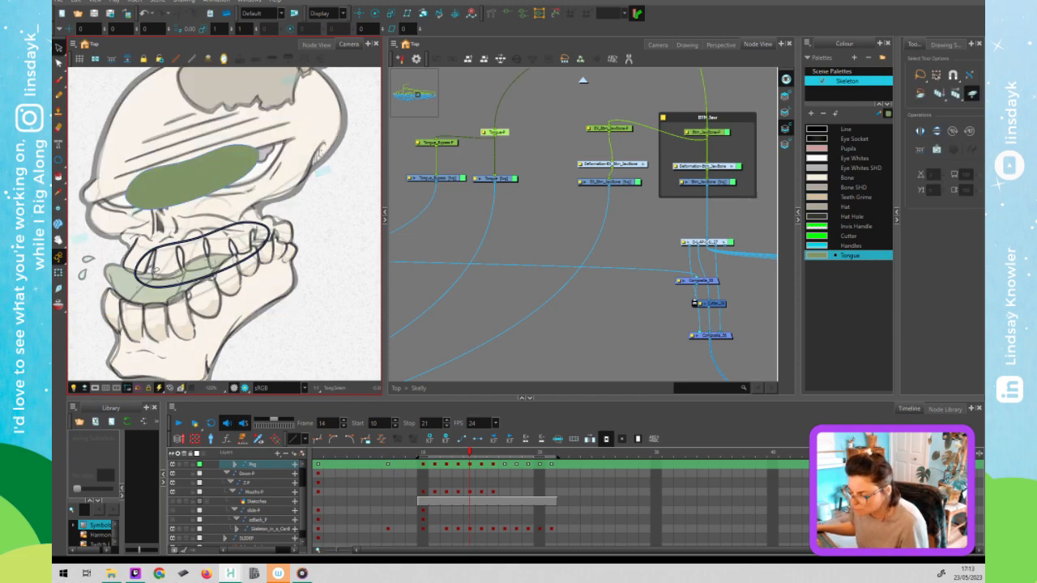
pyautogui.hotkey('alt', 'q')
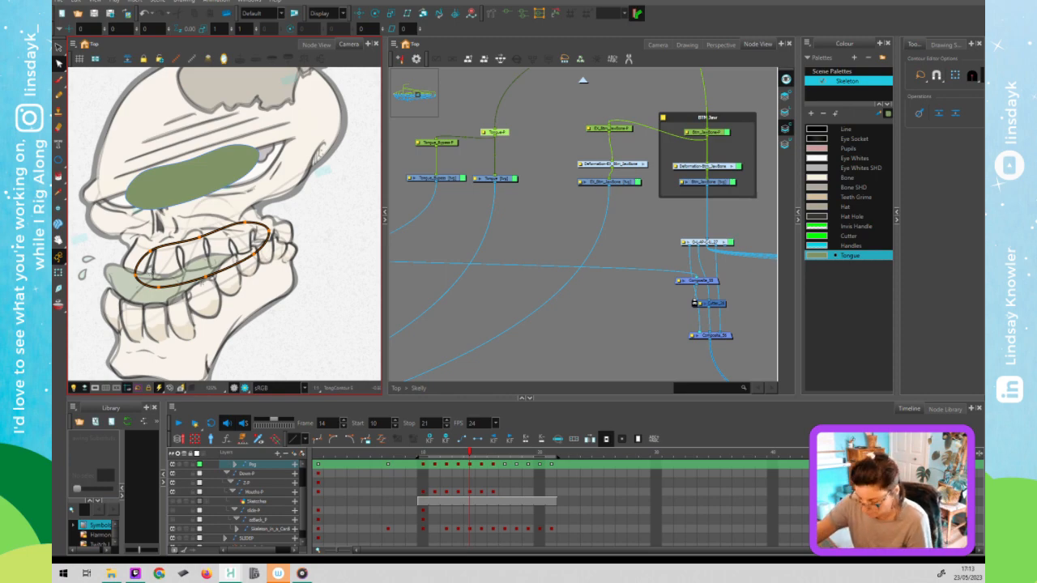
pyautogui.scroll(4, 242, 289)
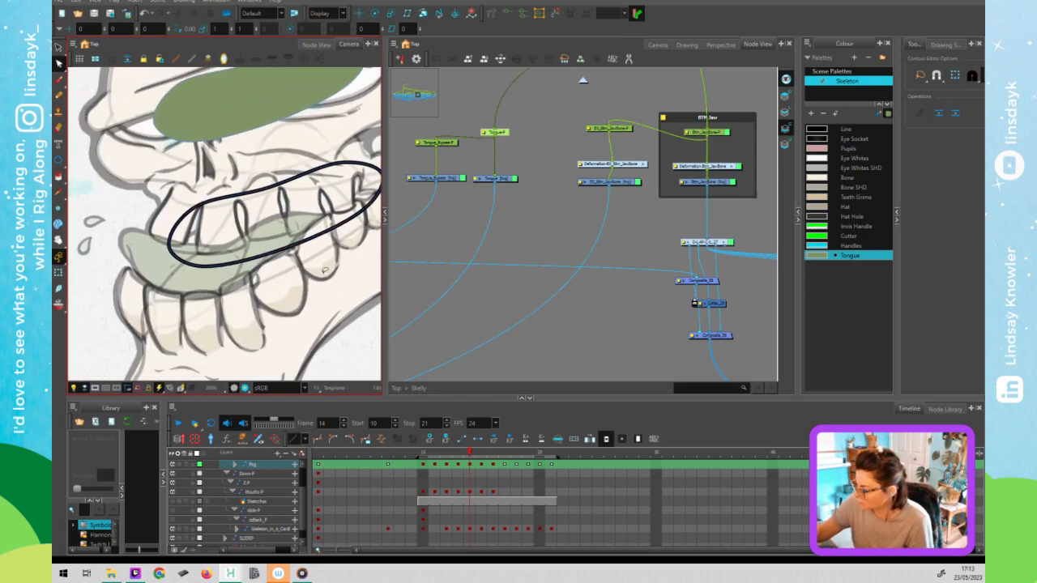
# Examine the original tongue drawing at frame 13, viewing its colour fill and its line art separately.
pyautogui.click(785, 79)
pyautogui.click(459, 451)
pyautogui.click(323, 261)
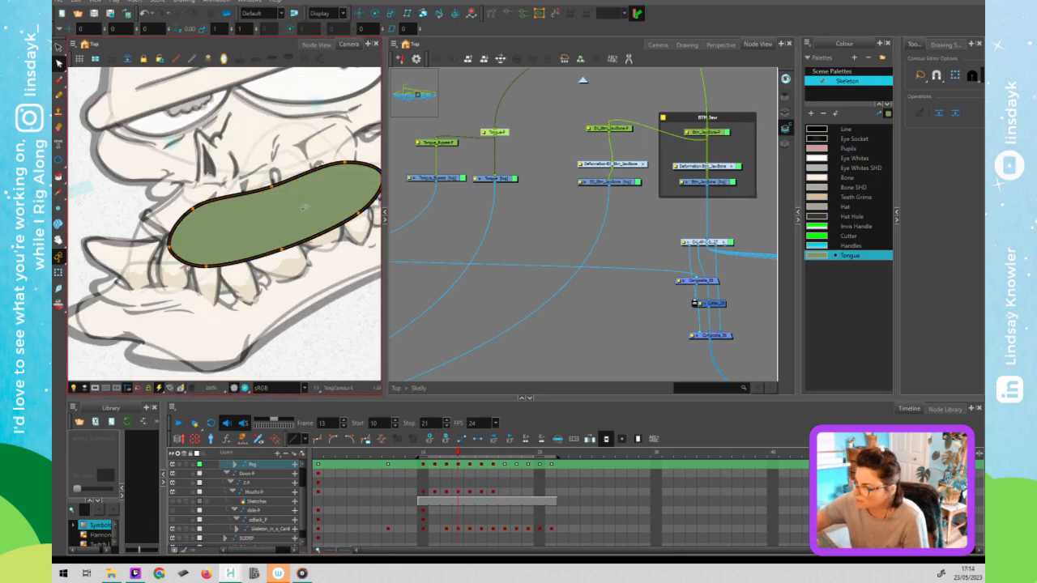
pyautogui.hotkey('alt', 's')
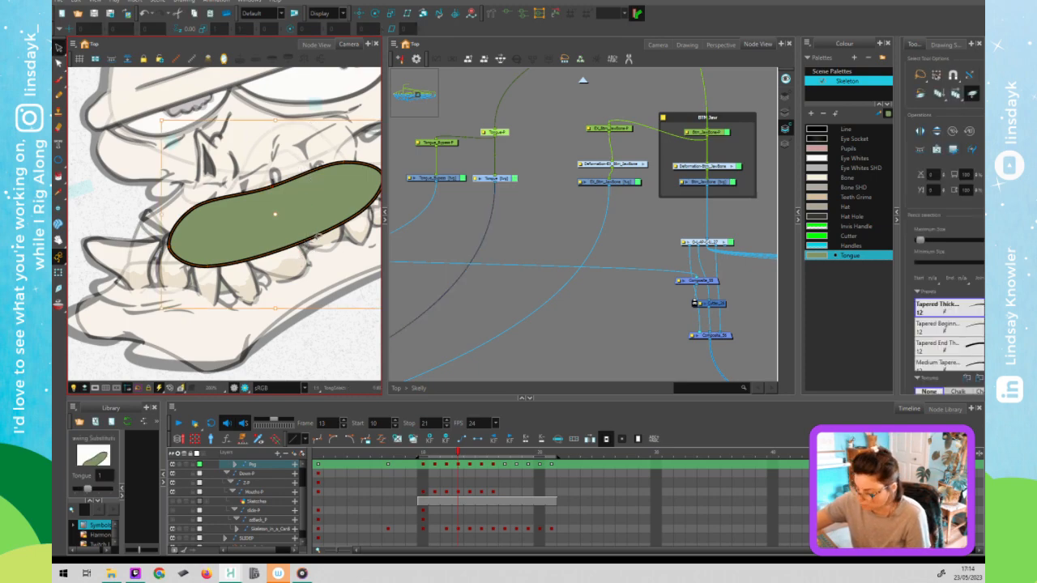
pyautogui.click(319, 259)
pyautogui.click(314, 199)
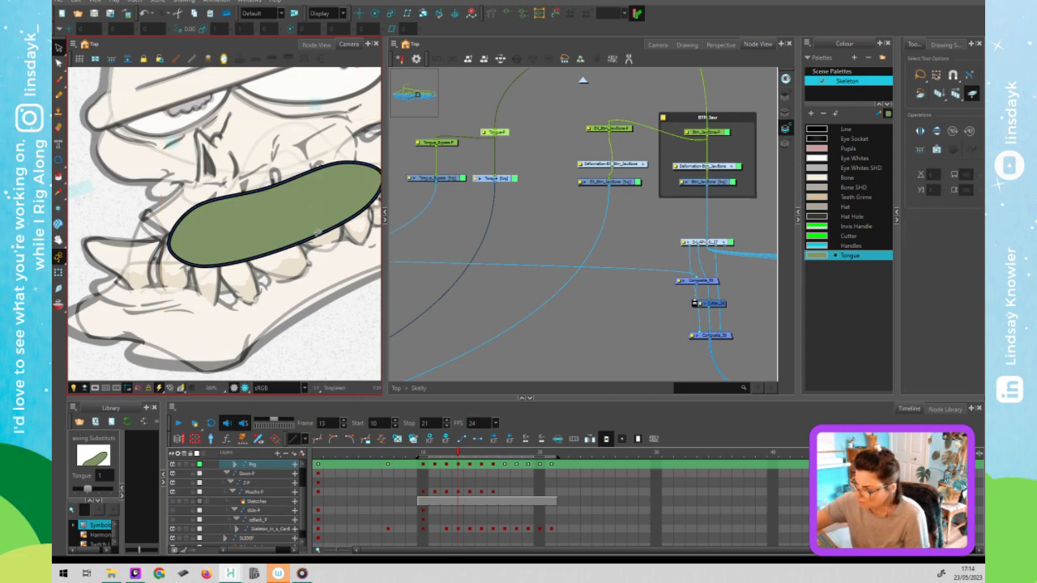
pyautogui.click(325, 234)
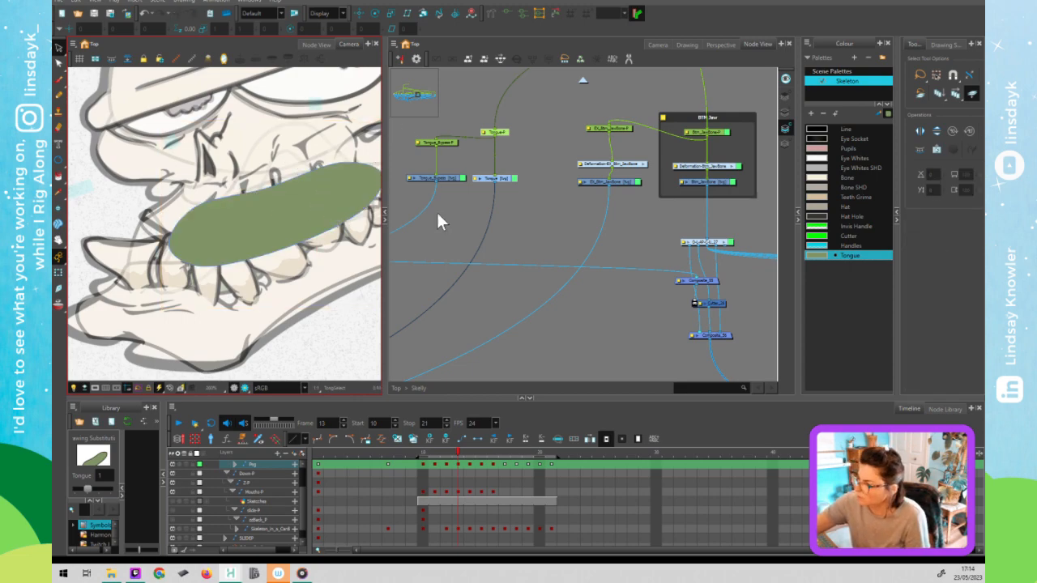
pyautogui.click(785, 111)
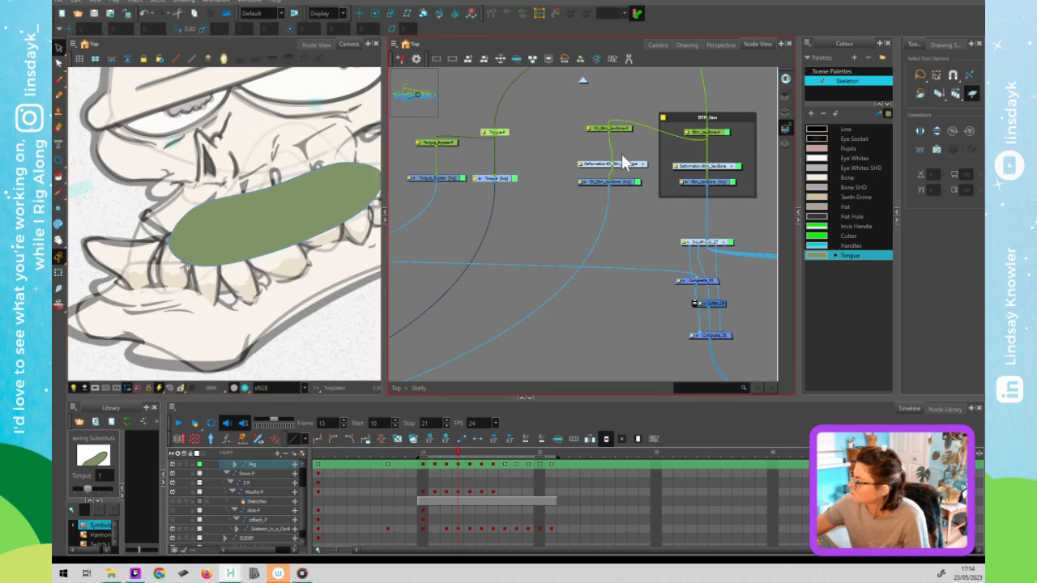
pyautogui.click(271, 291)
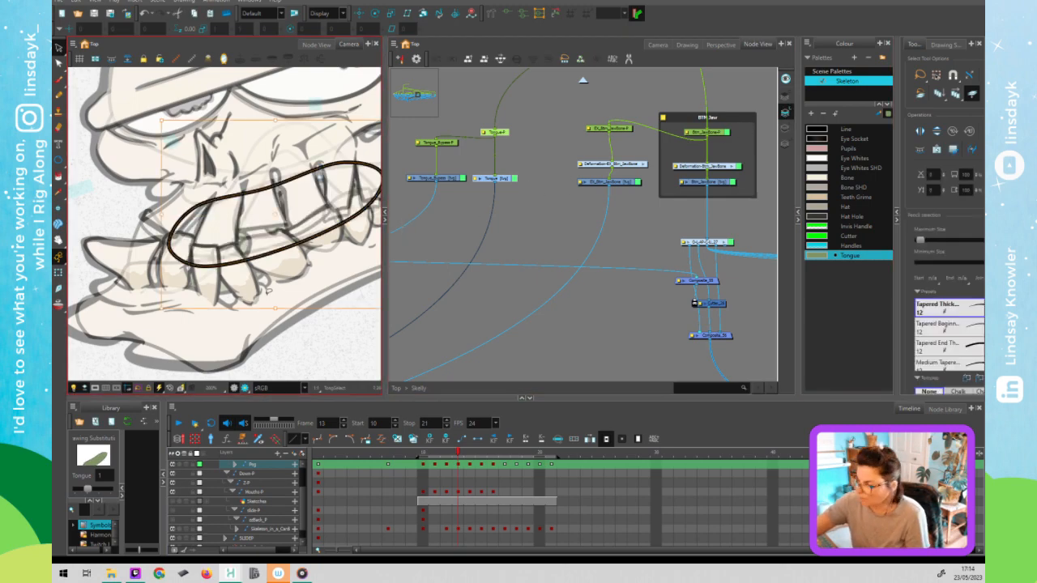
# Isolate the line art of the frame 14 tongue drawing and select its whole outline.
pyautogui.click(467, 452)
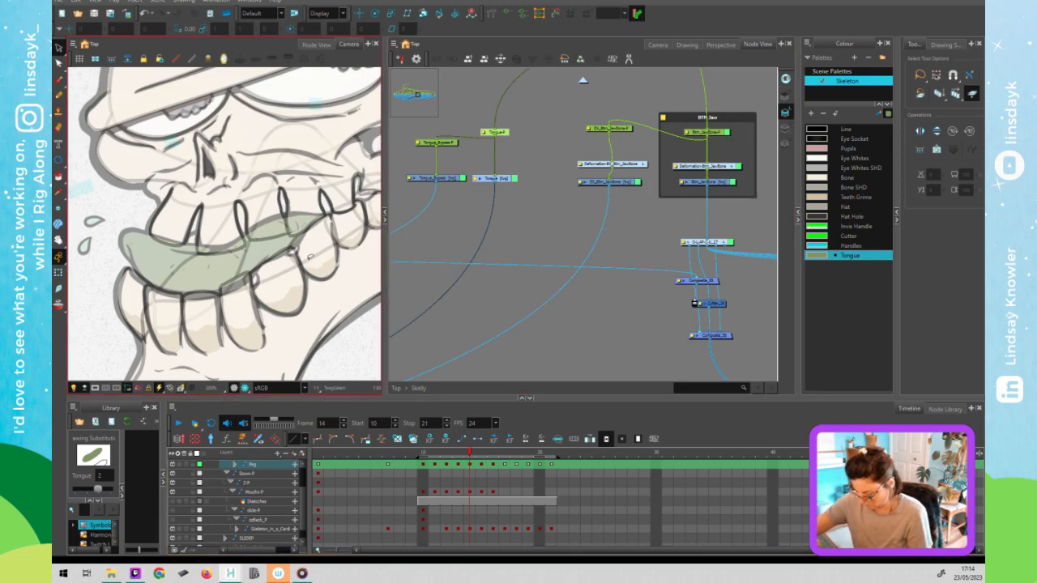
pyautogui.click(783, 126)
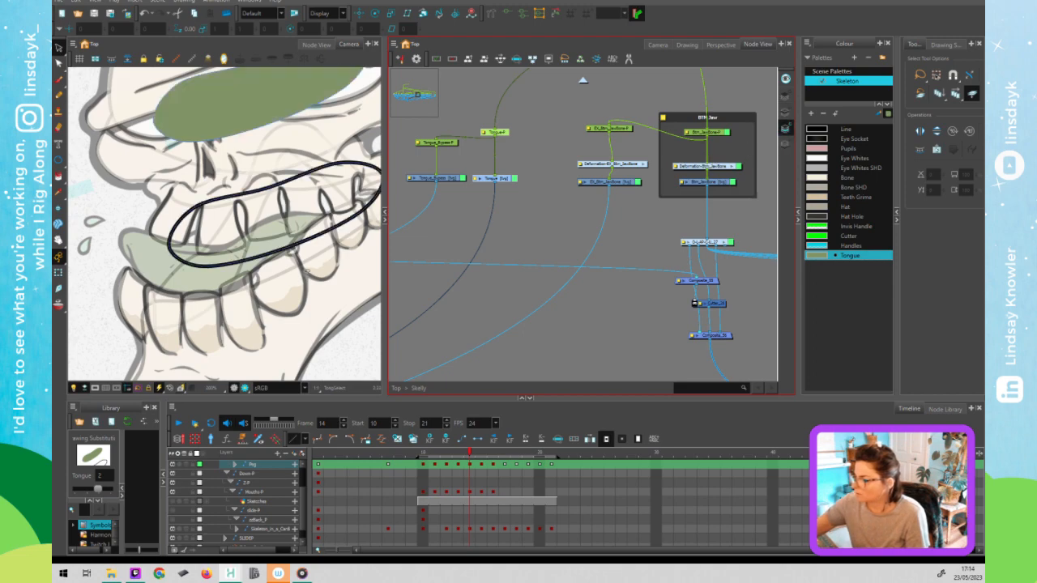
pyautogui.click(540, 71)
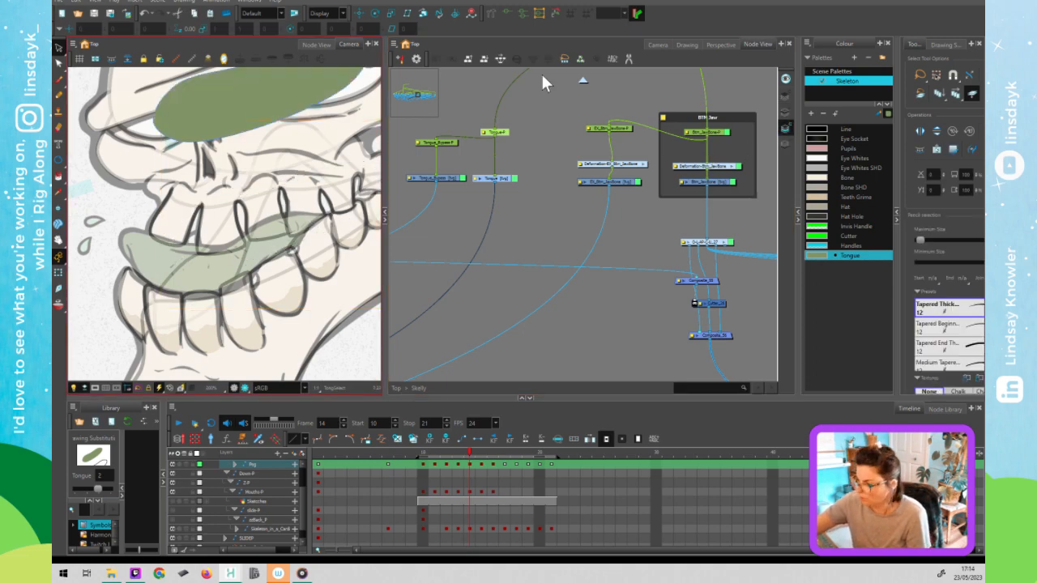
pyautogui.click(785, 111)
pyautogui.click(252, 270)
pyautogui.hotkey('ctrl', 'a')
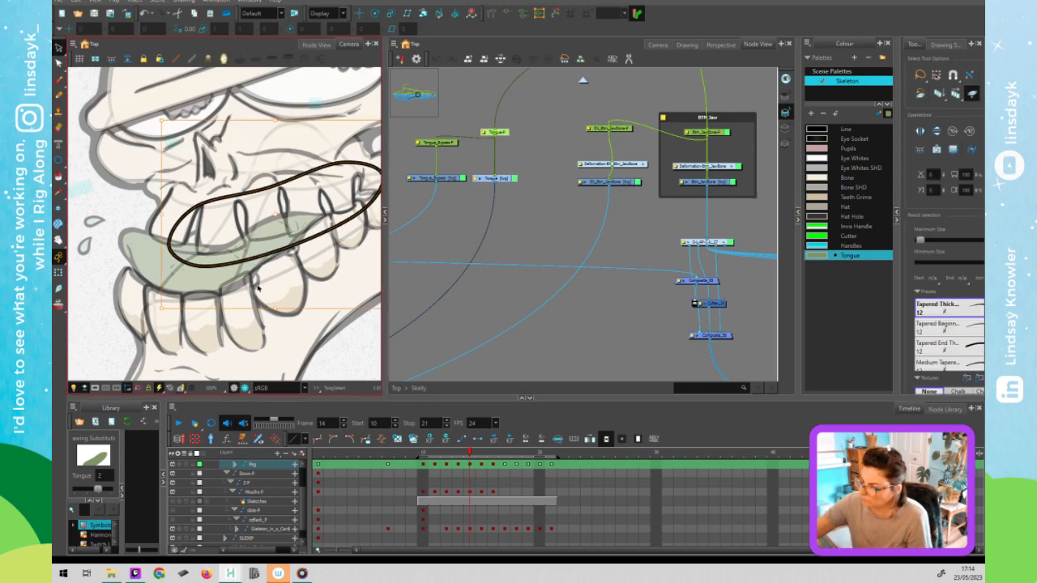
# Reshape the front of the tongue outline with the Contour Editor, matching the sketched tip and dipped upper edge.
pyautogui.hotkey('alt', 'q')
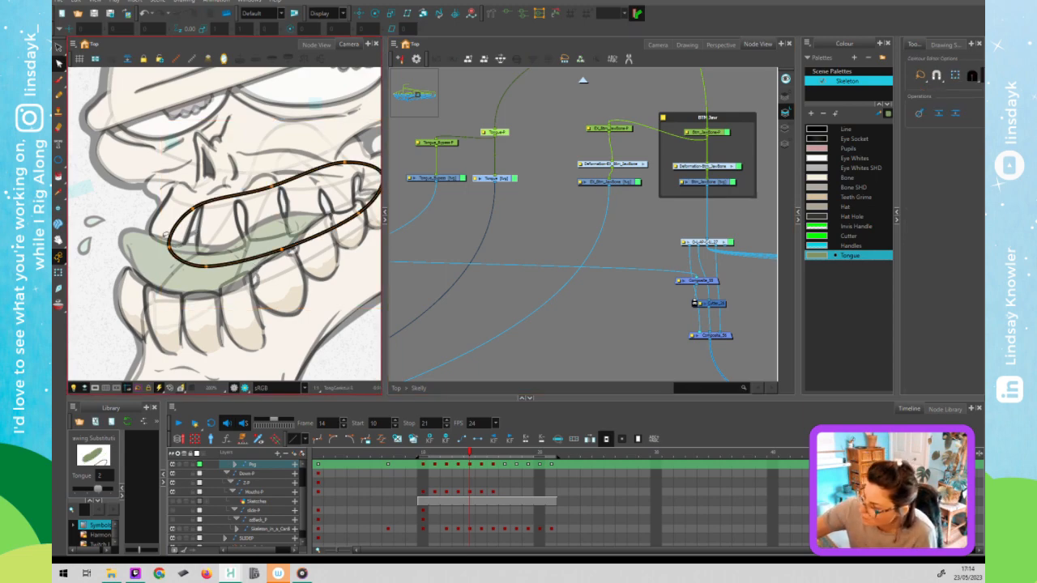
pyautogui.moveTo(173, 260); pyautogui.dragTo(120, 235)
pyautogui.moveTo(212, 275)
pyautogui.mouseDown()
pyautogui.moveTo(179, 298)
pyautogui.moveTo(135, 295)
pyautogui.mouseUp()
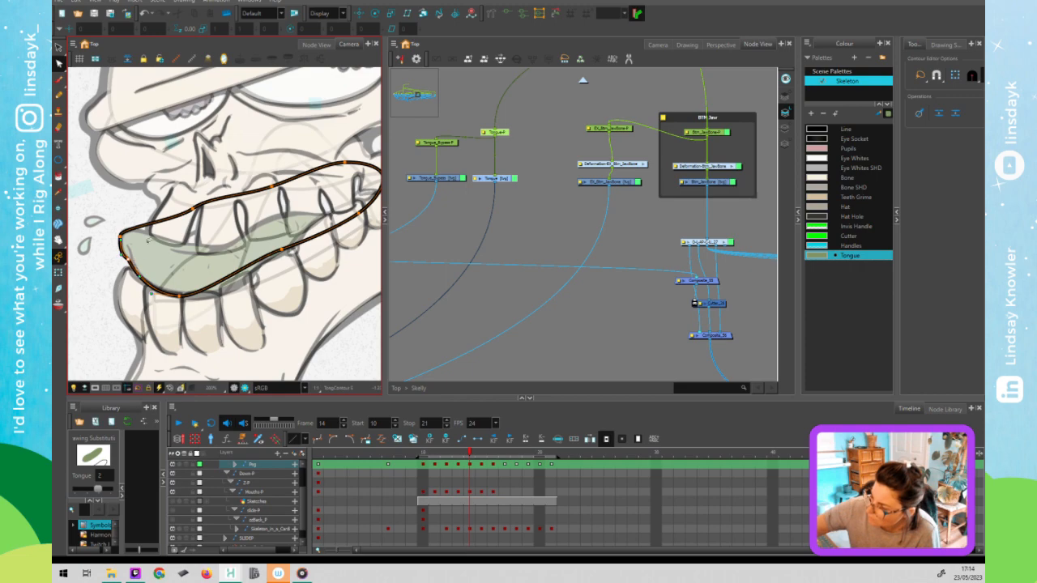
pyautogui.moveTo(207, 209); pyautogui.dragTo(179, 242)
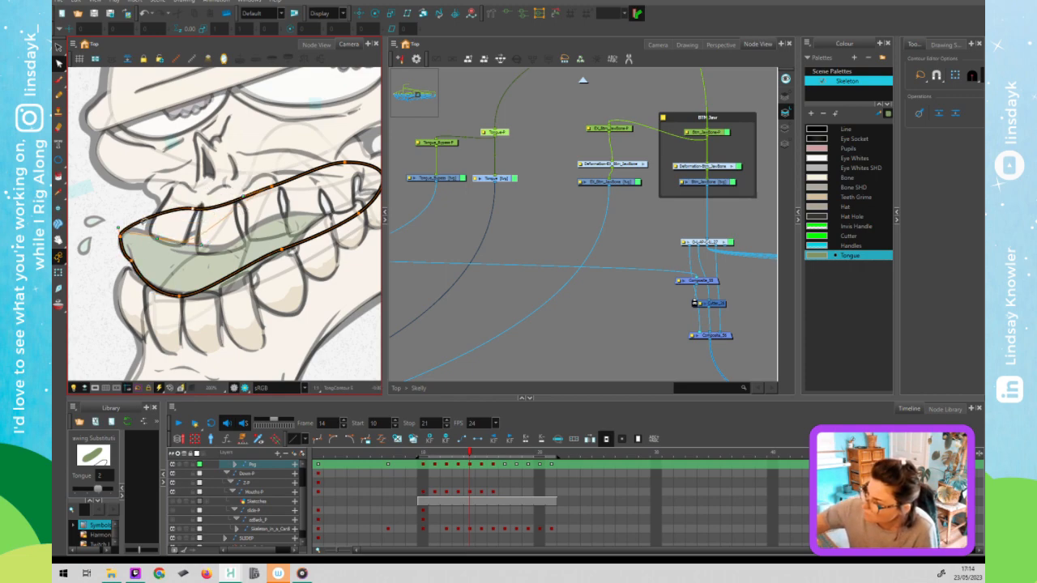
pyautogui.moveTo(119, 230); pyautogui.dragTo(122, 222)
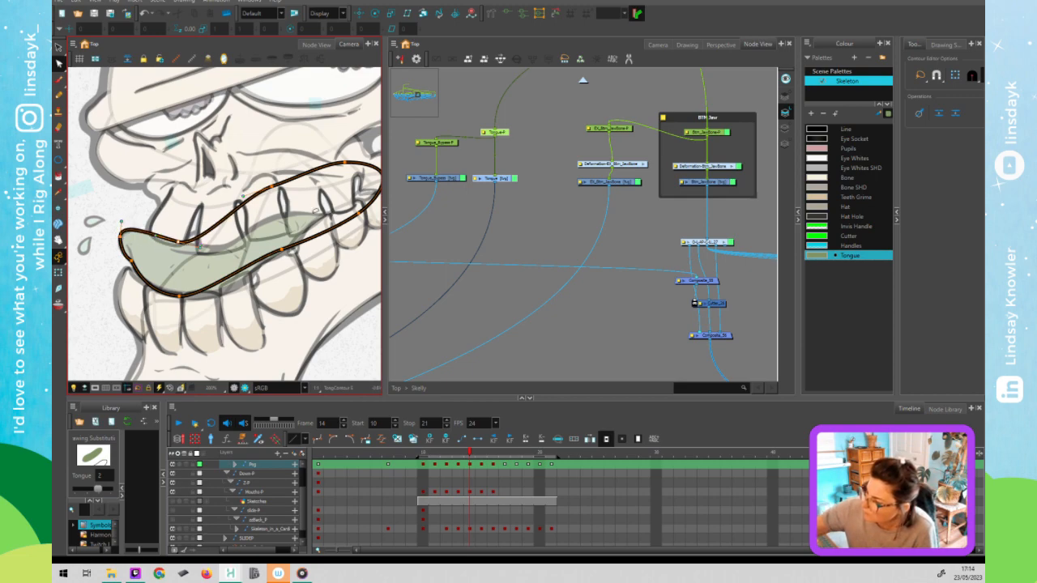
# Adjust the contour points on the tongue's underside near the back teeth towards the sketched lower edge.
pyautogui.moveTo(285, 252)
pyautogui.mouseDown()
pyautogui.moveTo(289, 271)
pyautogui.moveTo(314, 262)
pyautogui.moveTo(268, 260)
pyautogui.moveTo(239, 298)
pyautogui.moveTo(291, 250)
pyautogui.mouseUp()
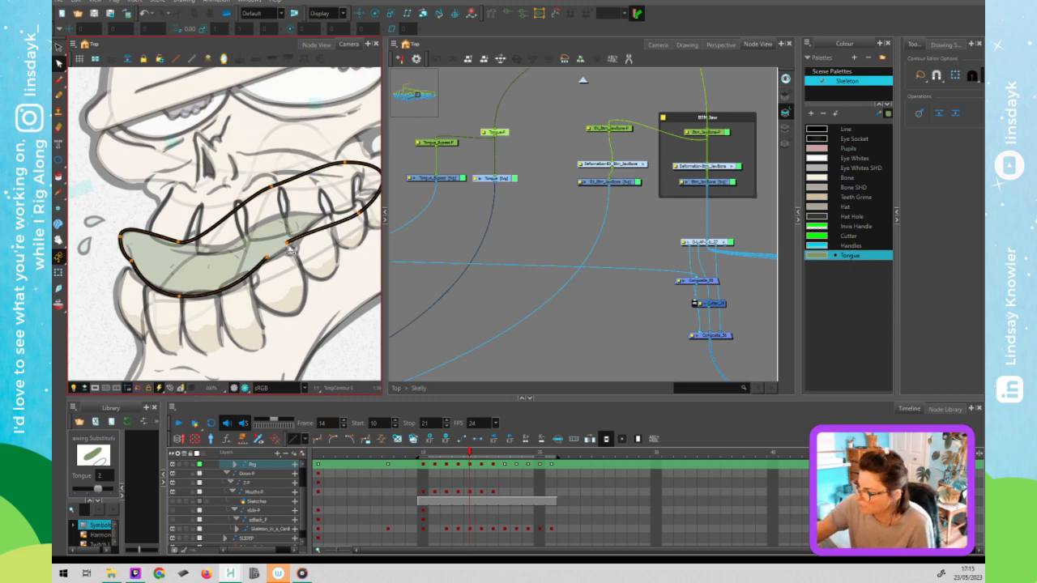
pyautogui.moveTo(283, 267)
pyautogui.mouseDown()
pyautogui.moveTo(281, 259)
pyautogui.moveTo(306, 261)
pyautogui.moveTo(279, 271)
pyautogui.moveTo(273, 254)
pyautogui.mouseUp()
pyautogui.click(215, 270)
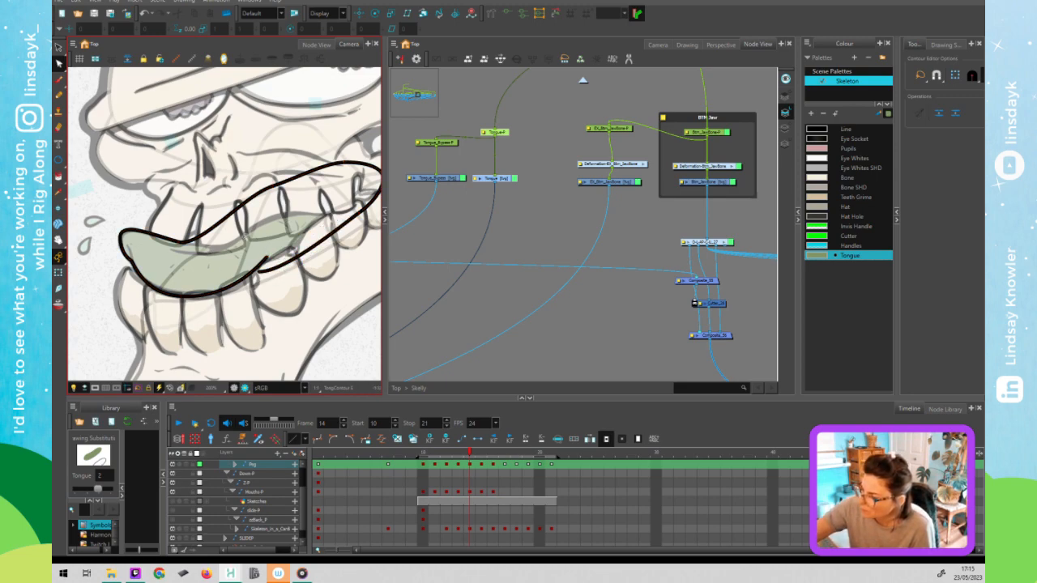
# Enable snapping for the Contour Editor and attach the upper outline's front end to the lower stroke at the tongue tip.
pyautogui.click(123, 254)
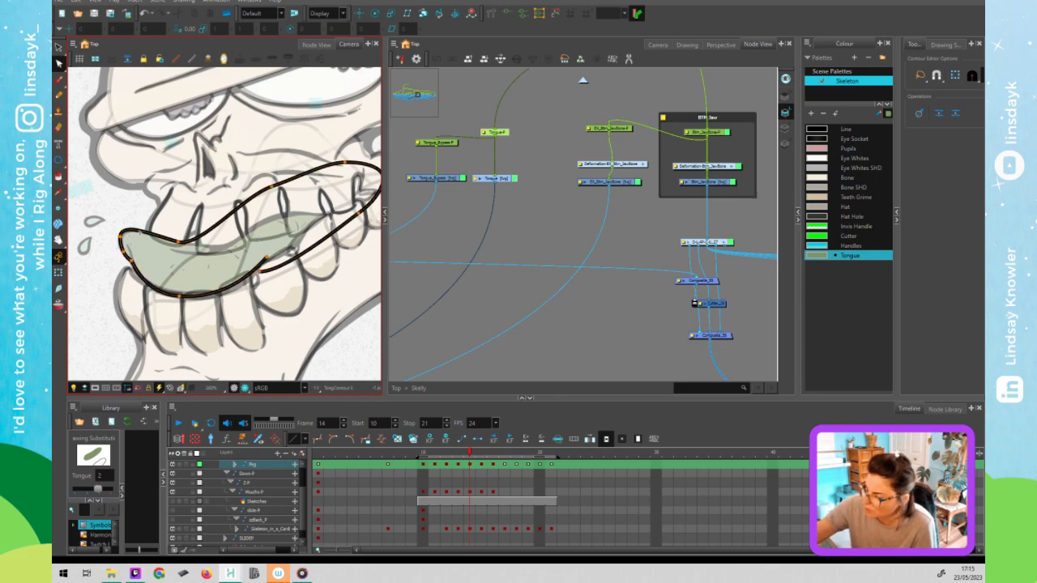
pyautogui.click(127, 255)
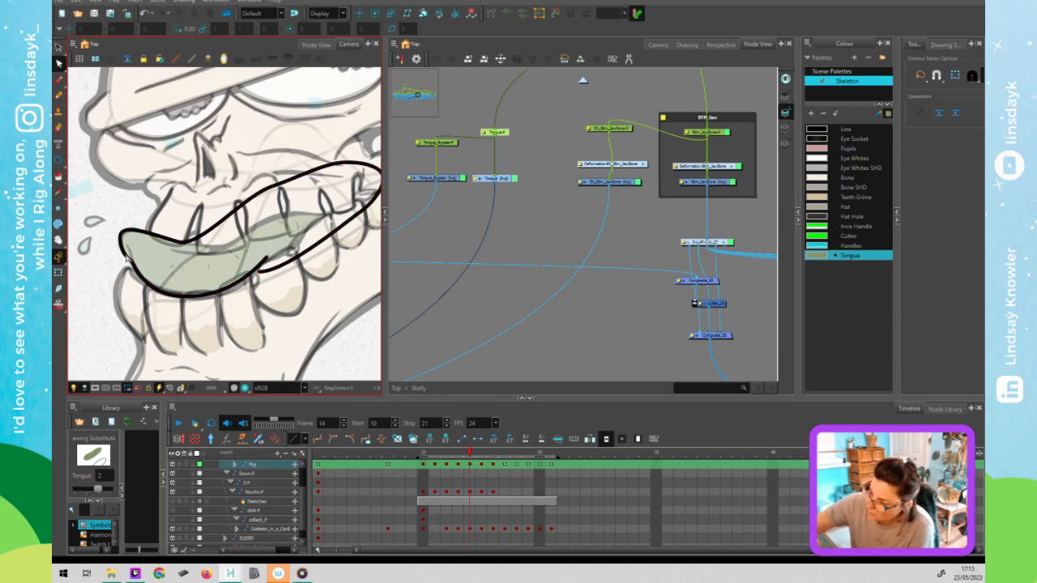
pyautogui.click(135, 266)
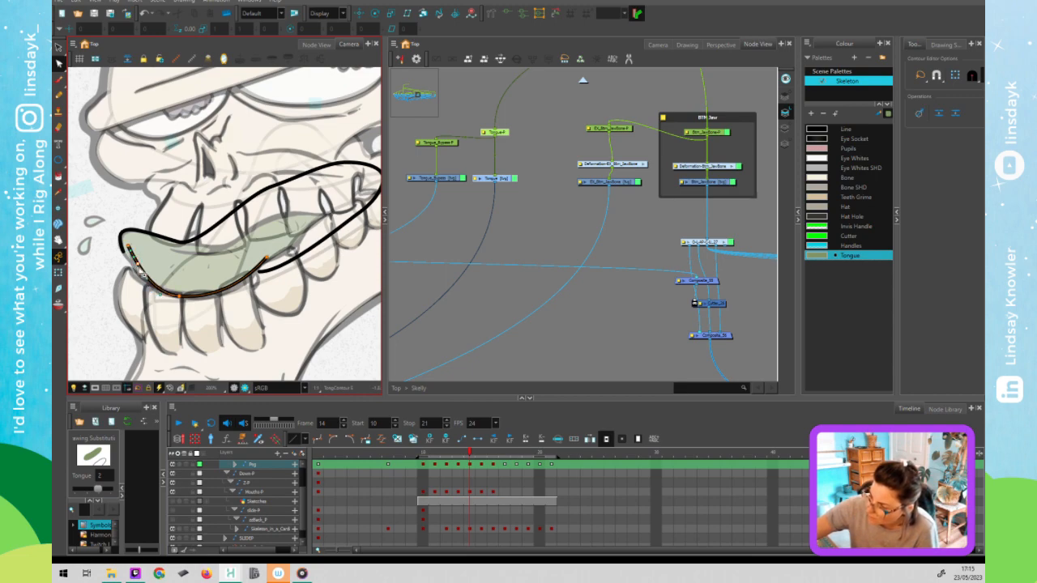
pyautogui.click(127, 258)
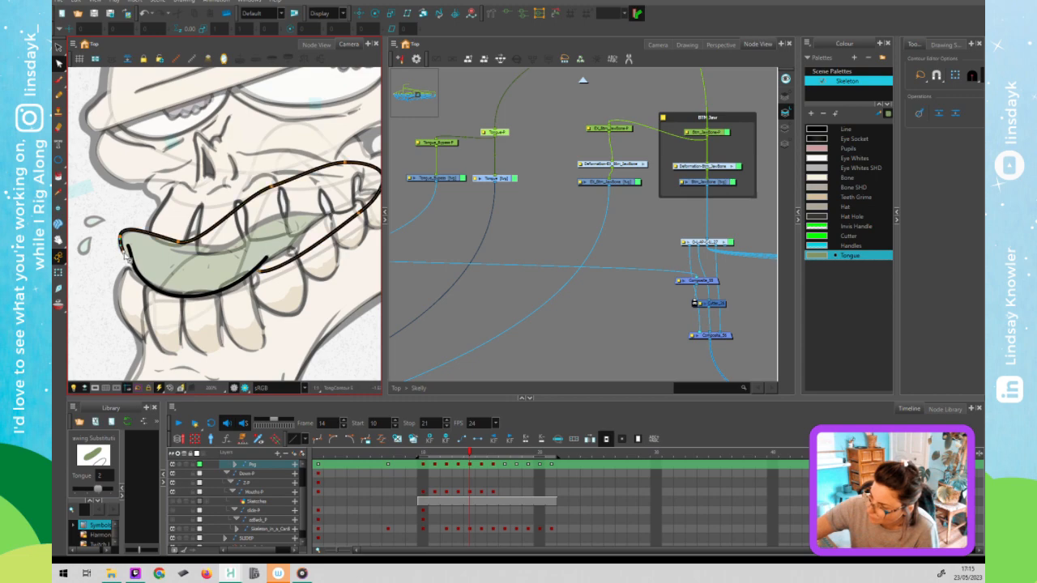
pyautogui.click(896, 211)
pyautogui.click(903, 103)
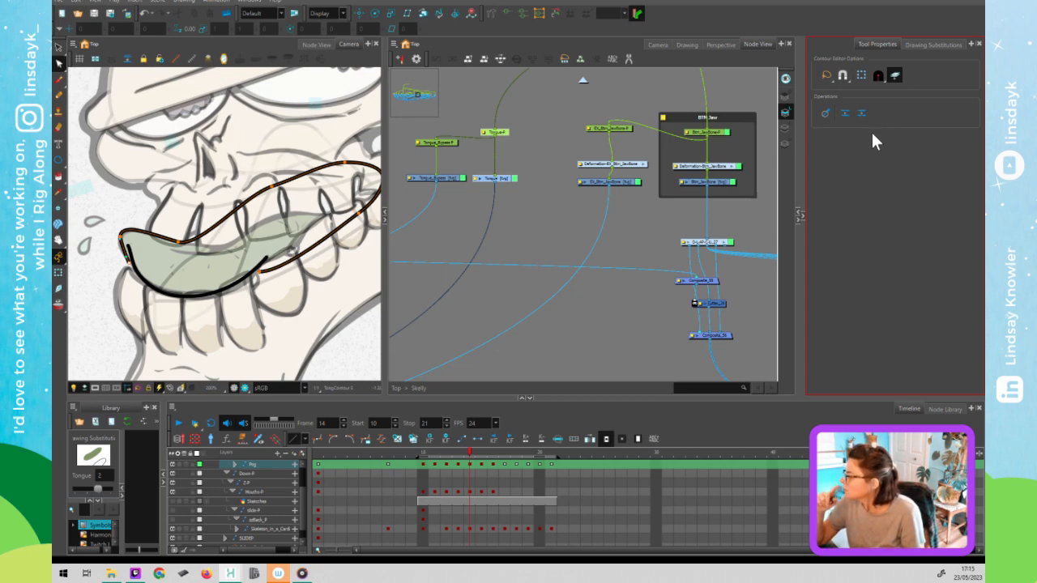
pyautogui.click(125, 261)
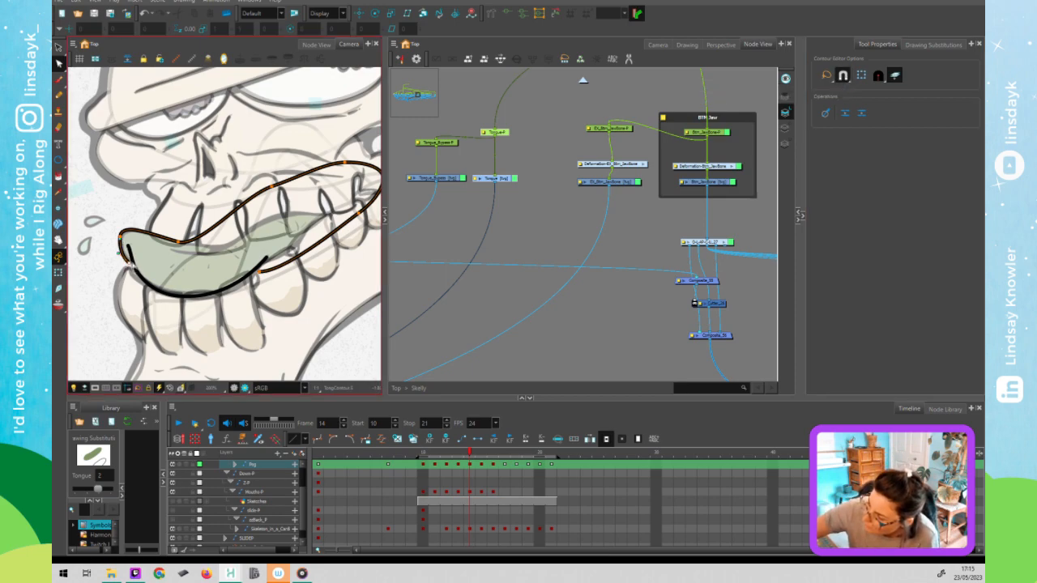
pyautogui.click(130, 256)
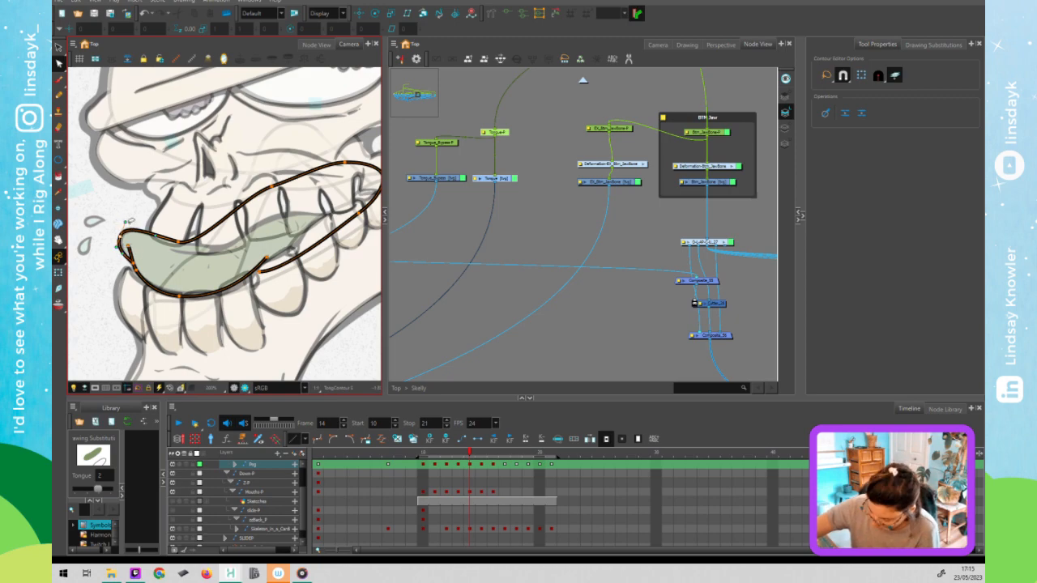
# Refine the point and curve handles at the tongue tip so the outline rounds along the sketch, and deselect the contour.
pyautogui.scroll(6, 129, 234)
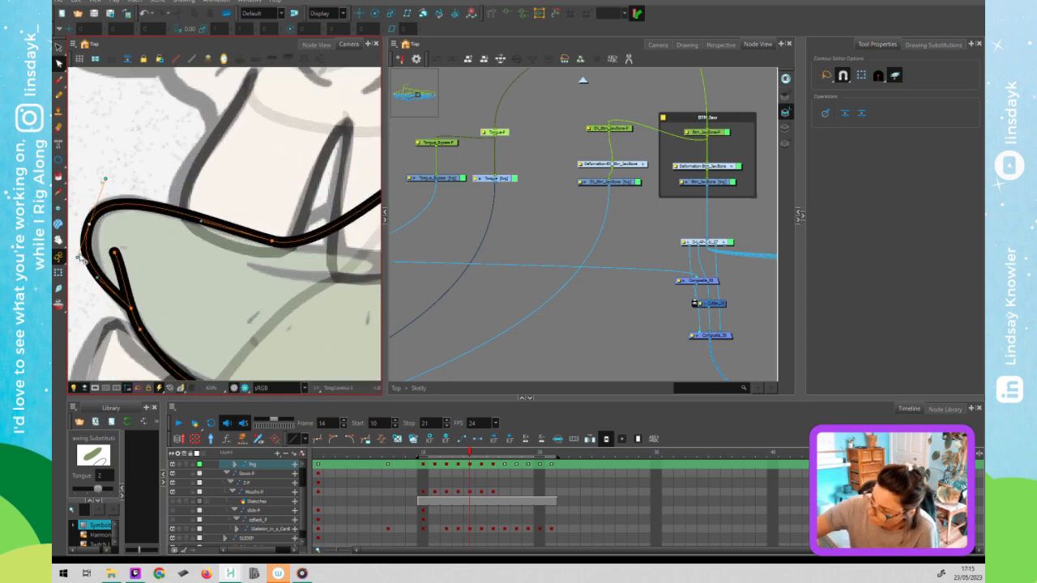
pyautogui.moveTo(80, 257); pyautogui.dragTo(86, 241)
pyautogui.moveTo(105, 179); pyautogui.dragTo(102, 179)
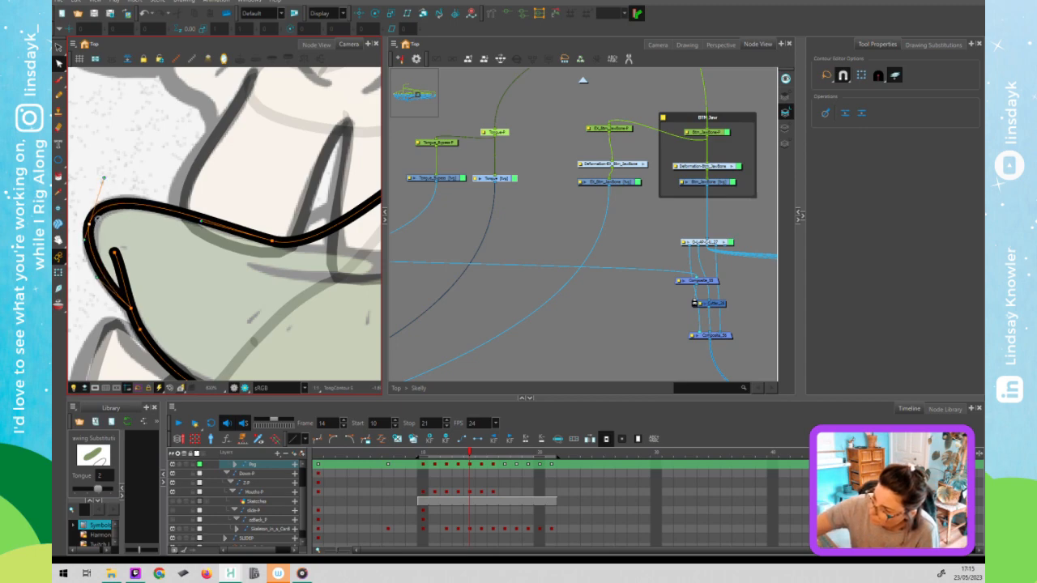
pyautogui.moveTo(96, 227); pyautogui.dragTo(94, 215)
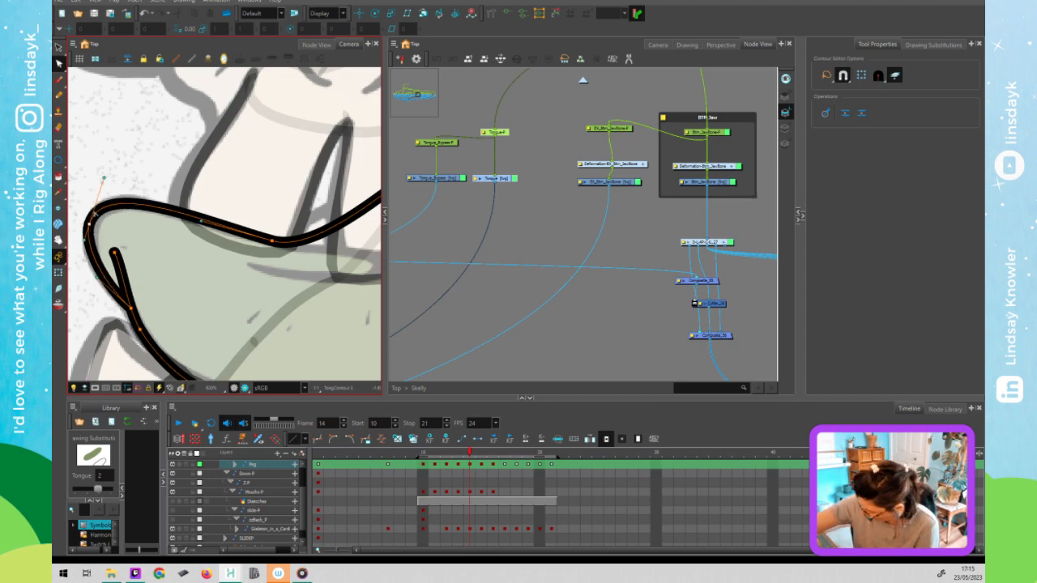
pyautogui.moveTo(102, 179); pyautogui.dragTo(106, 177)
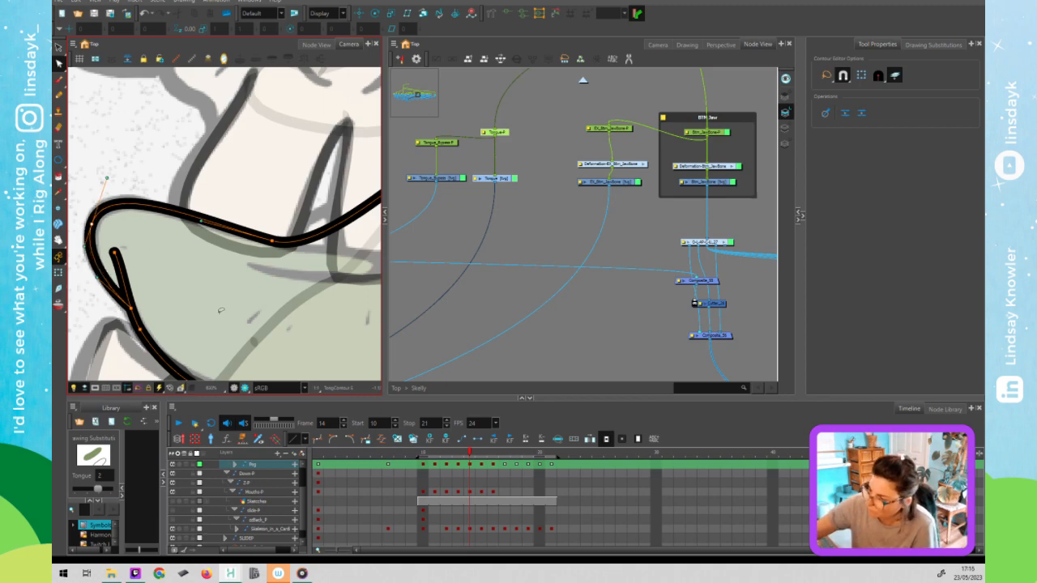
pyautogui.scroll(-6, 220, 310)
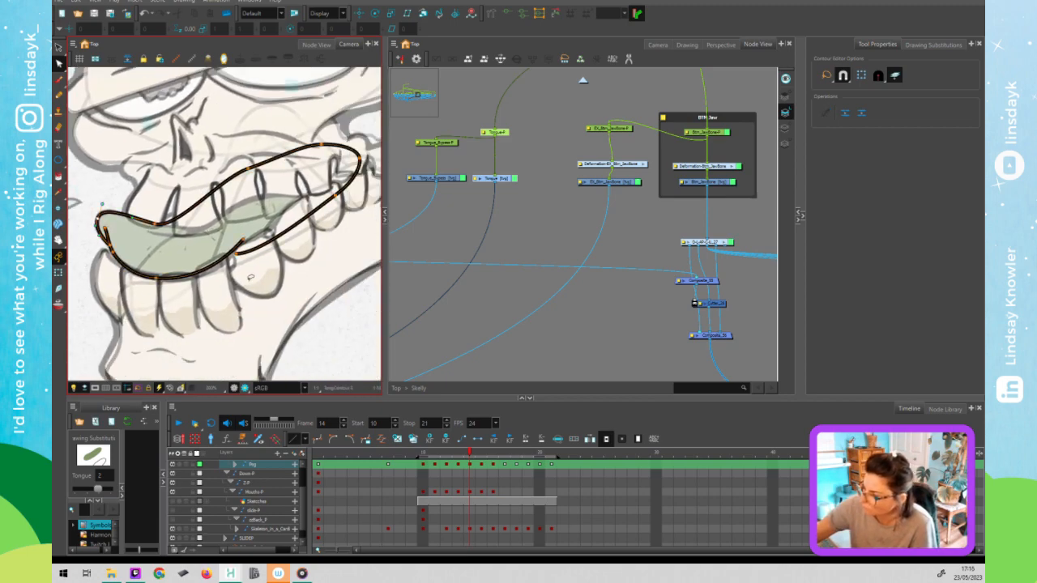
pyautogui.scroll(-1, 249, 277)
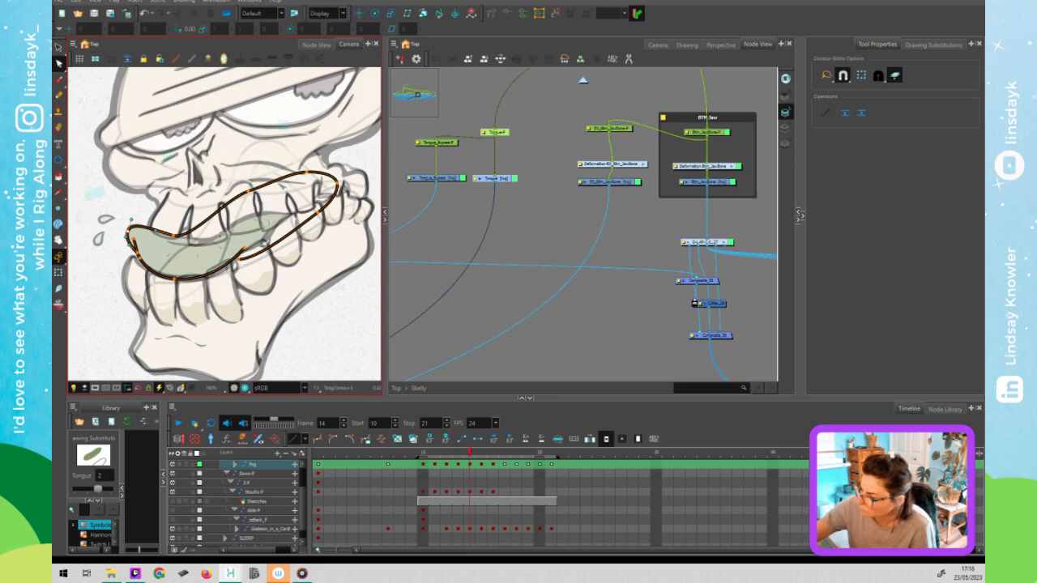
pyautogui.click(307, 234)
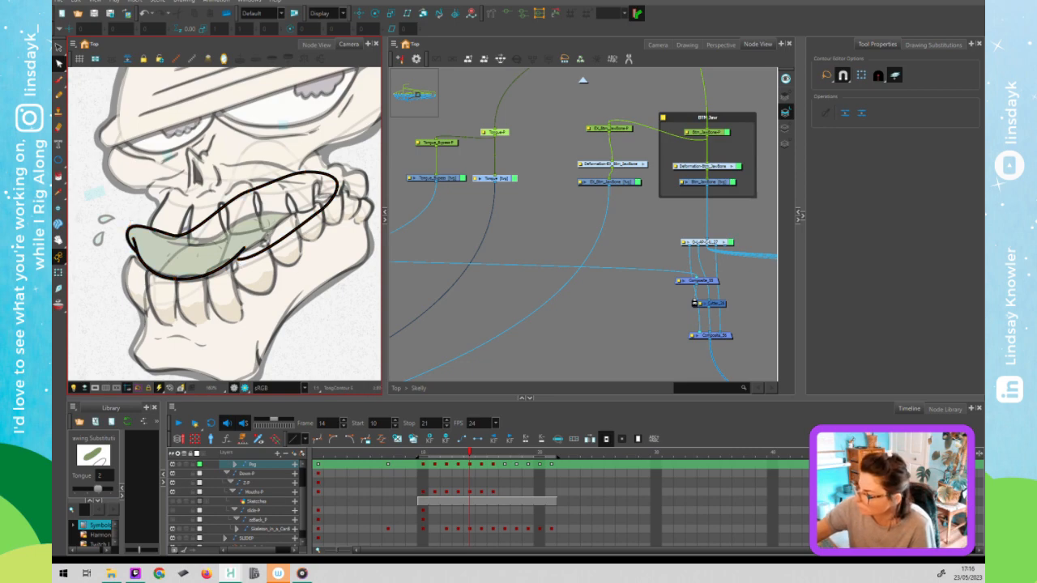
# Adjust the contour points on the tongue's lower edge by the back teeth and along the middle of its upper edge, and deselect the outline.
pyautogui.click(236, 263)
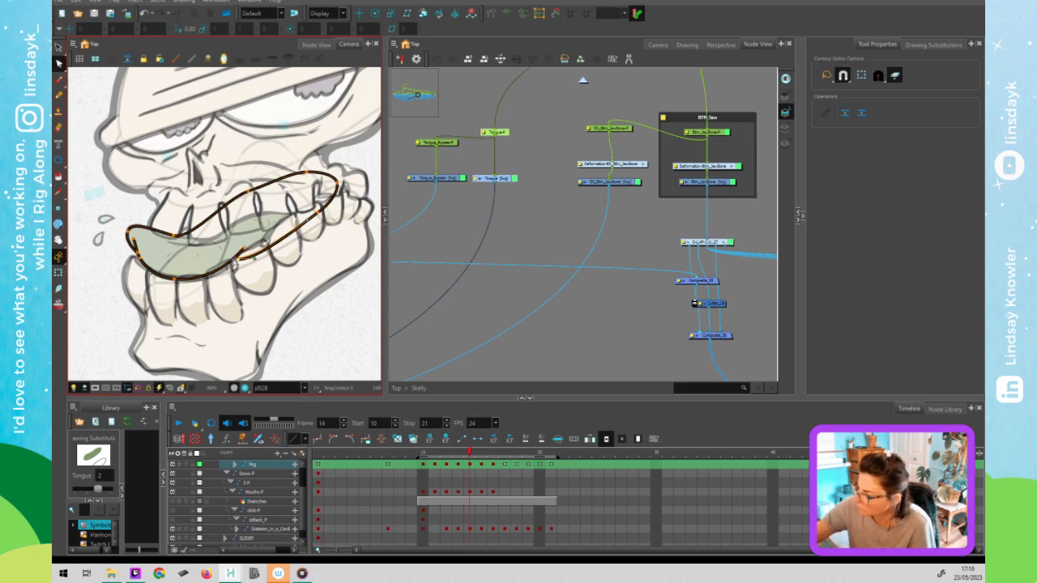
pyautogui.click(233, 265)
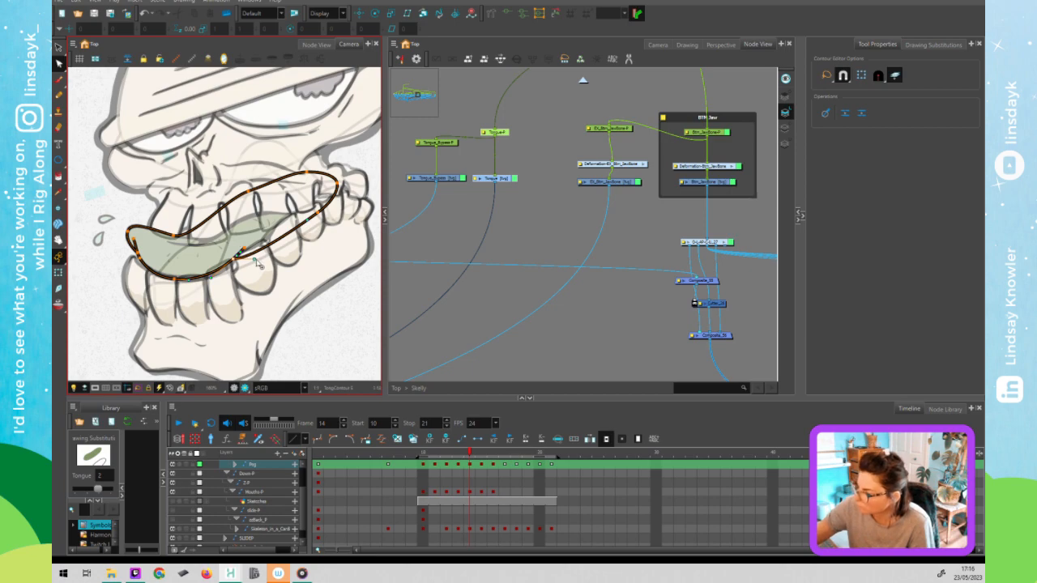
pyautogui.moveTo(307, 220); pyautogui.dragTo(332, 204)
pyautogui.click(317, 215)
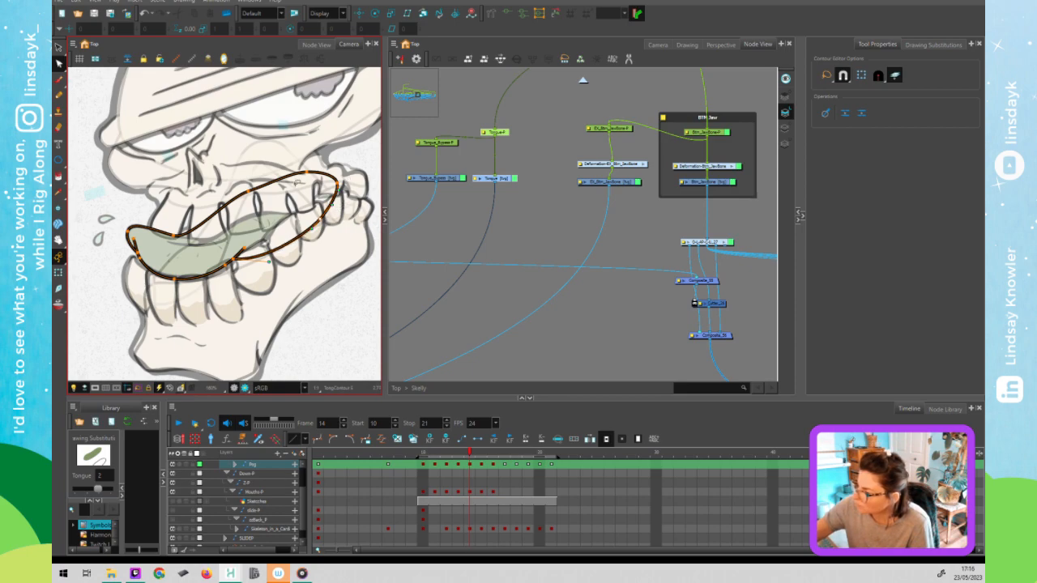
pyautogui.click(247, 193)
pyautogui.moveTo(262, 203)
pyautogui.mouseDown()
pyautogui.moveTo(253, 190)
pyautogui.moveTo(254, 203)
pyautogui.mouseUp()
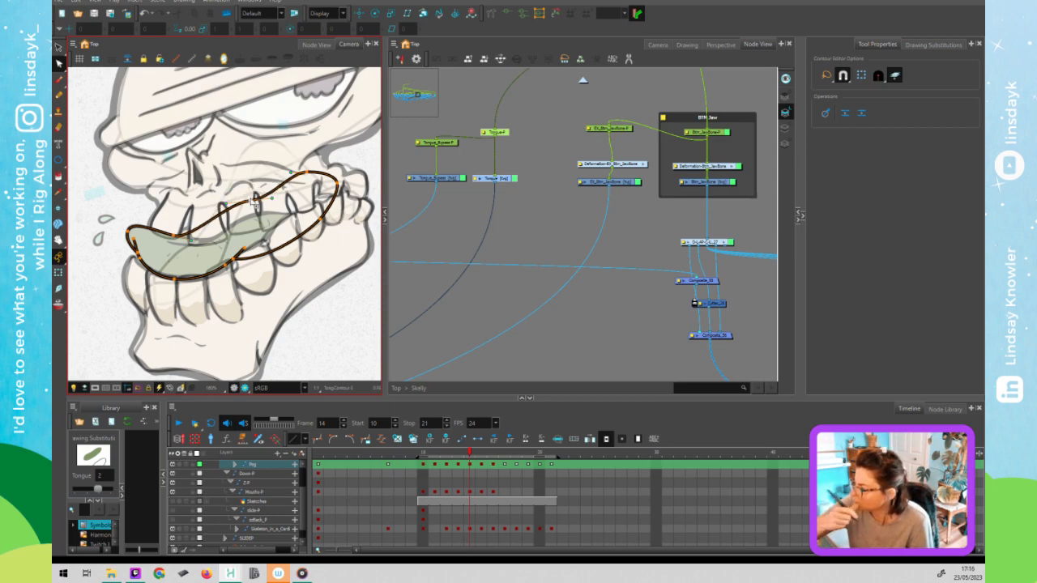
pyautogui.click(475, 294)
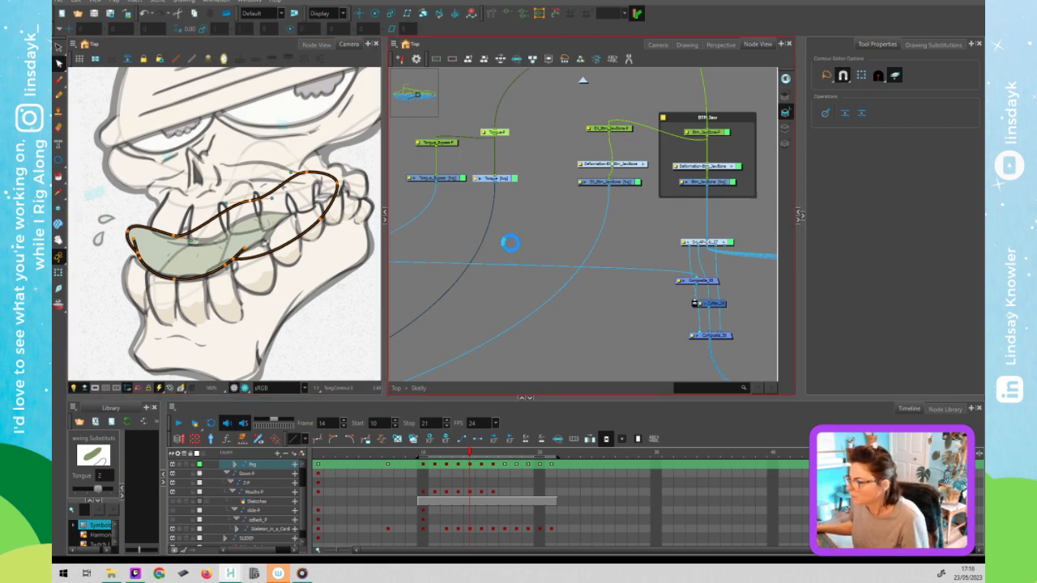
pyautogui.click(511, 245)
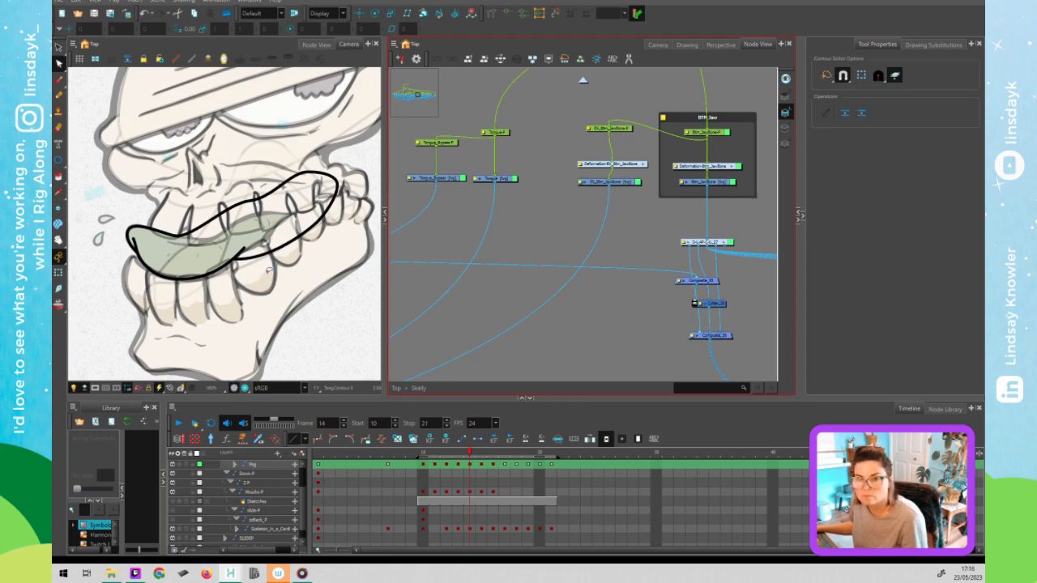
# Go up to the top-level network and temporarily disable the Skelly group to examine the sketched tongue underneath, re-enabling it once checked.
pyautogui.scroll(-2, 268, 269)
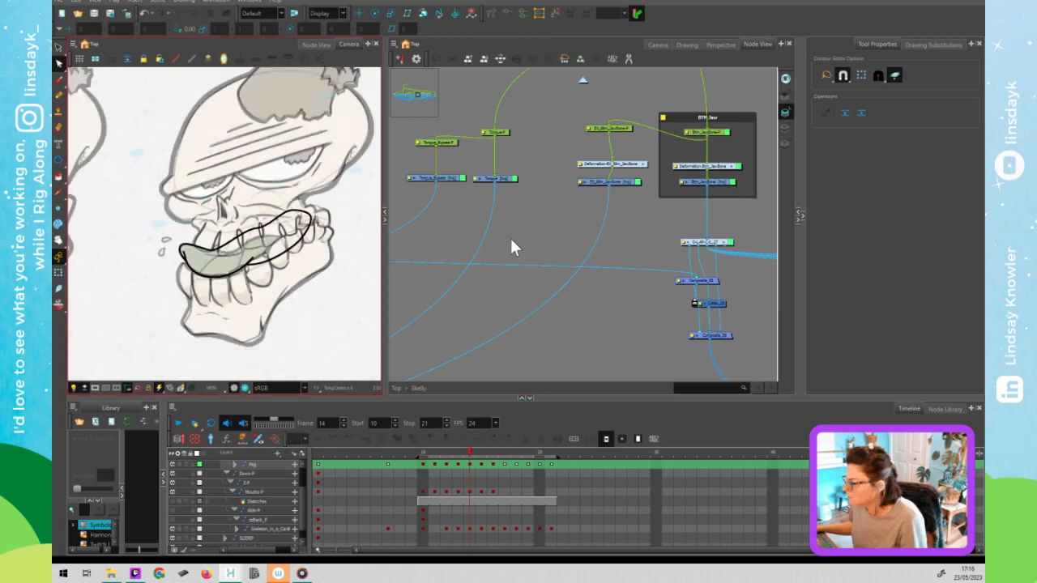
pyautogui.click(578, 102)
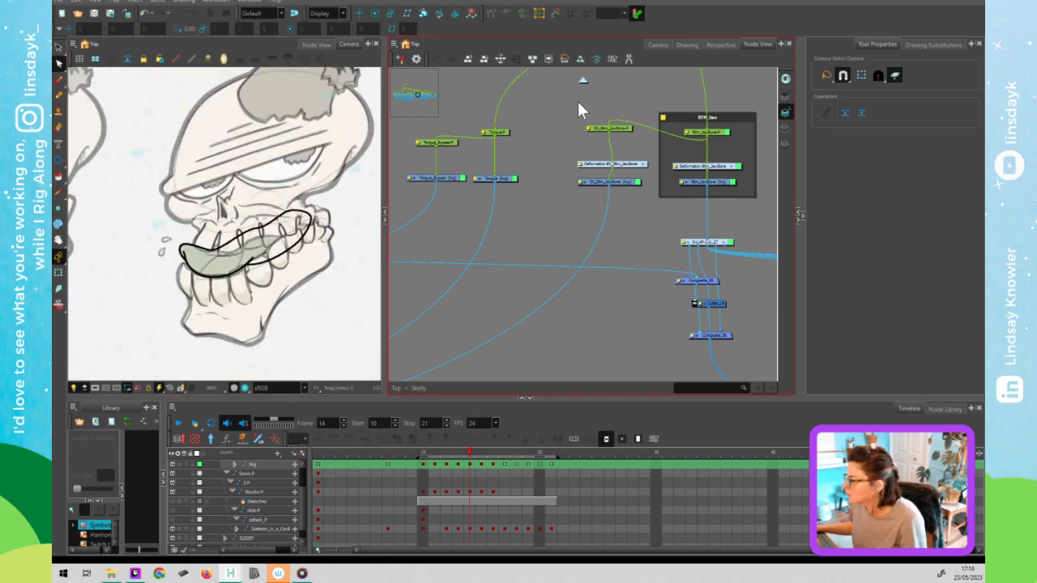
pyautogui.click(585, 79)
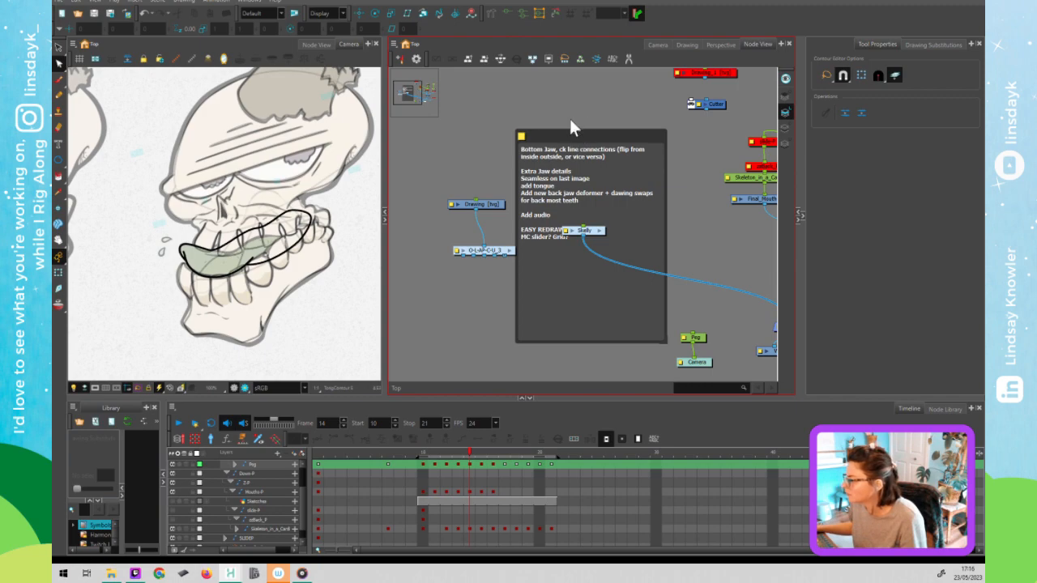
pyautogui.click(592, 230)
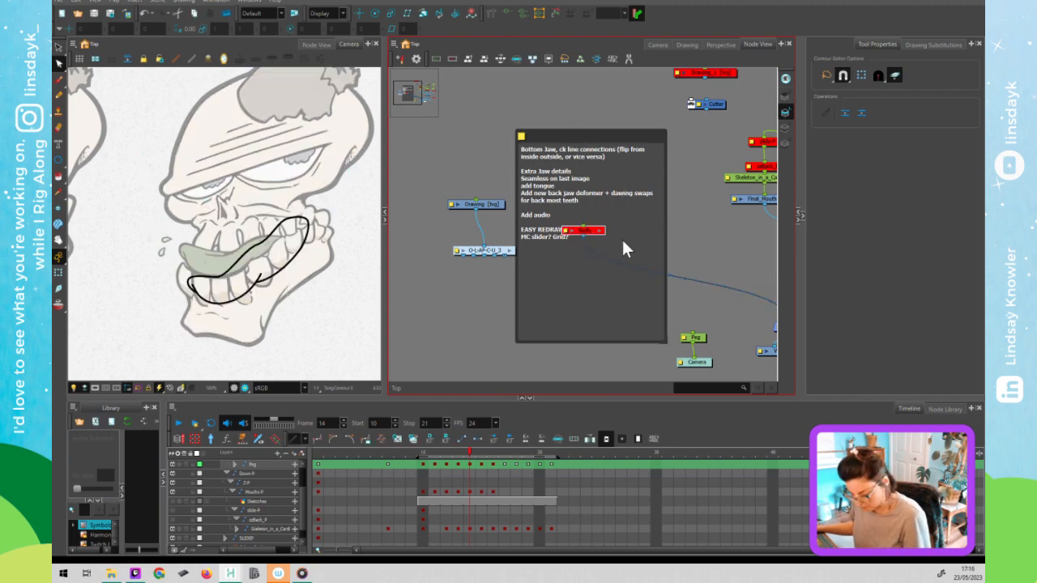
pyautogui.click(623, 241)
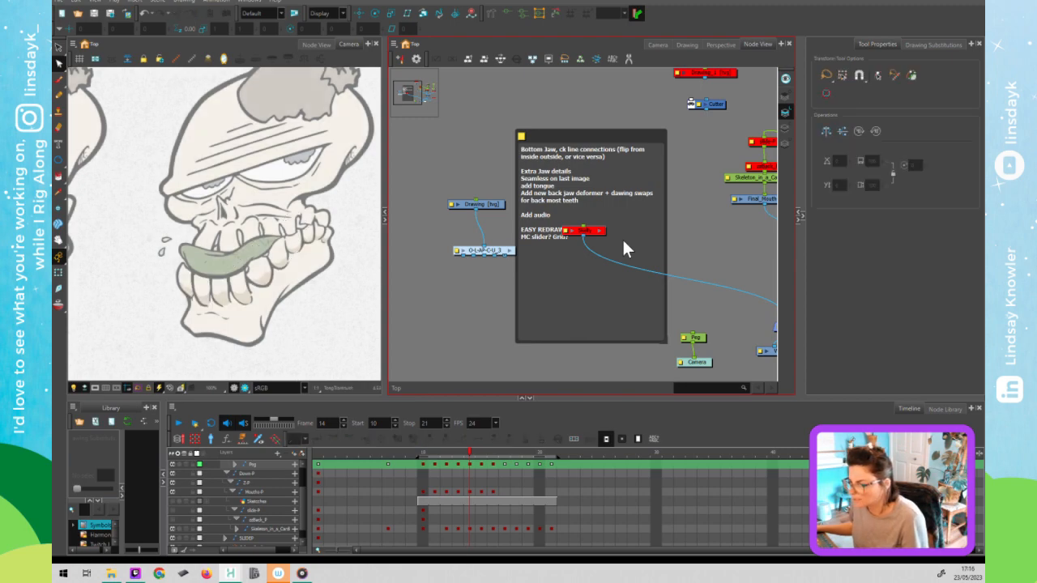
pyautogui.click(222, 257)
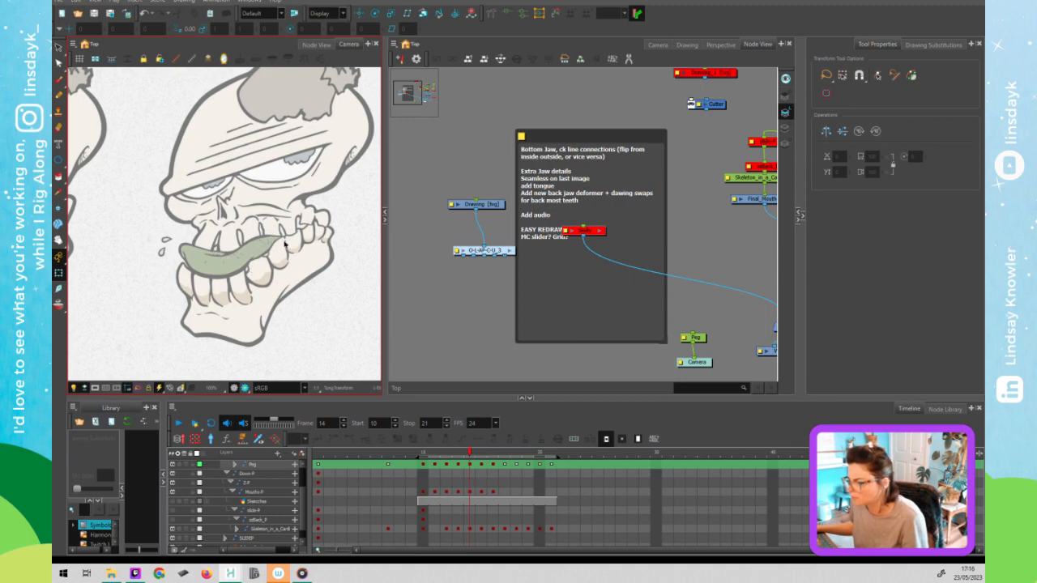
pyautogui.click(480, 241)
pyautogui.click(600, 230)
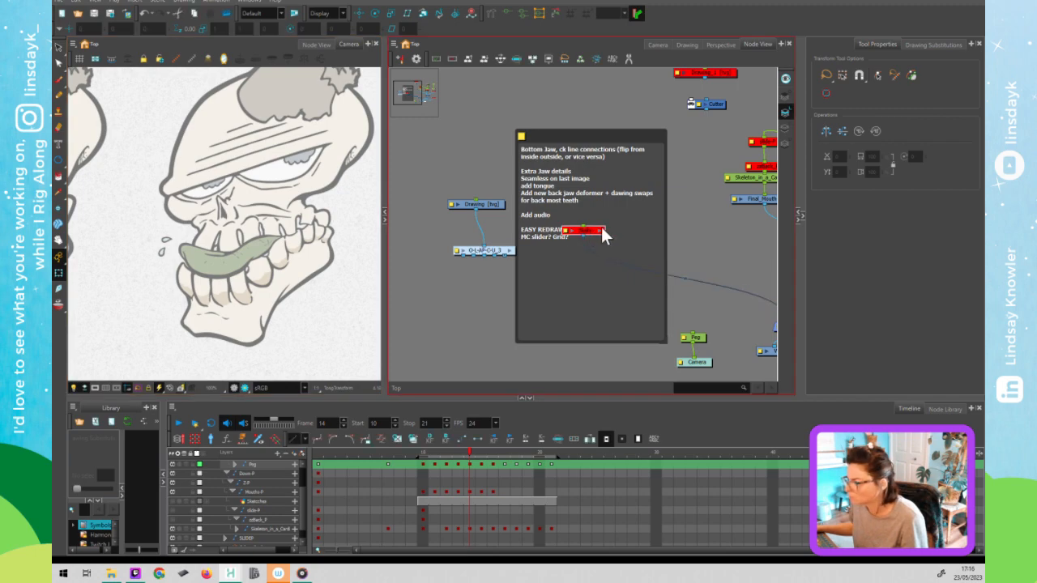
pyautogui.press('a')
pyautogui.click(248, 257)
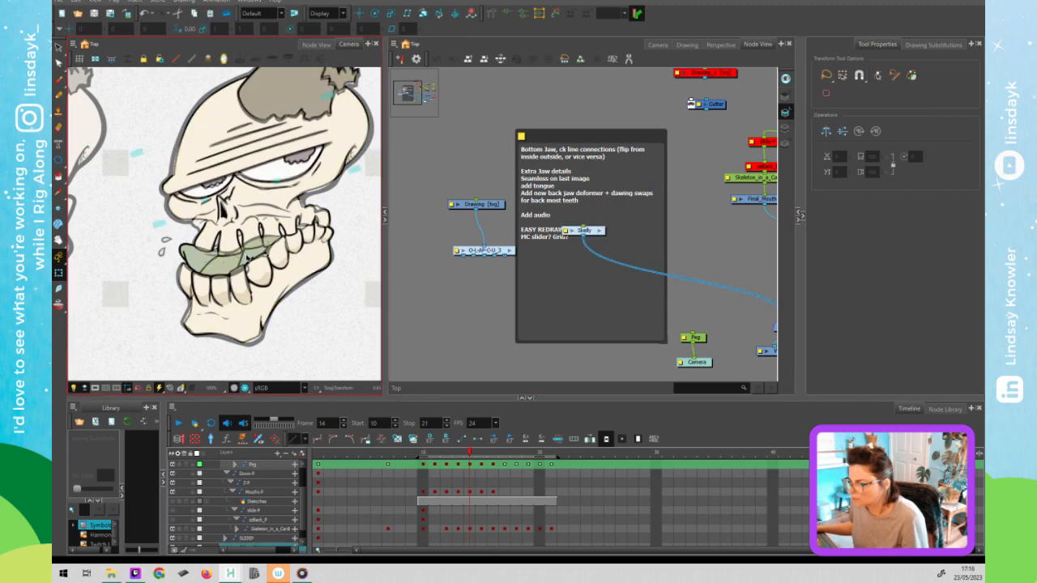
# With the light table on, select the tongue outline and lower the middle of its upper edge along the sketch using the Contour Editor.
pyautogui.hotkey('shift', 'l')
pyautogui.hotkey('alt', 's')
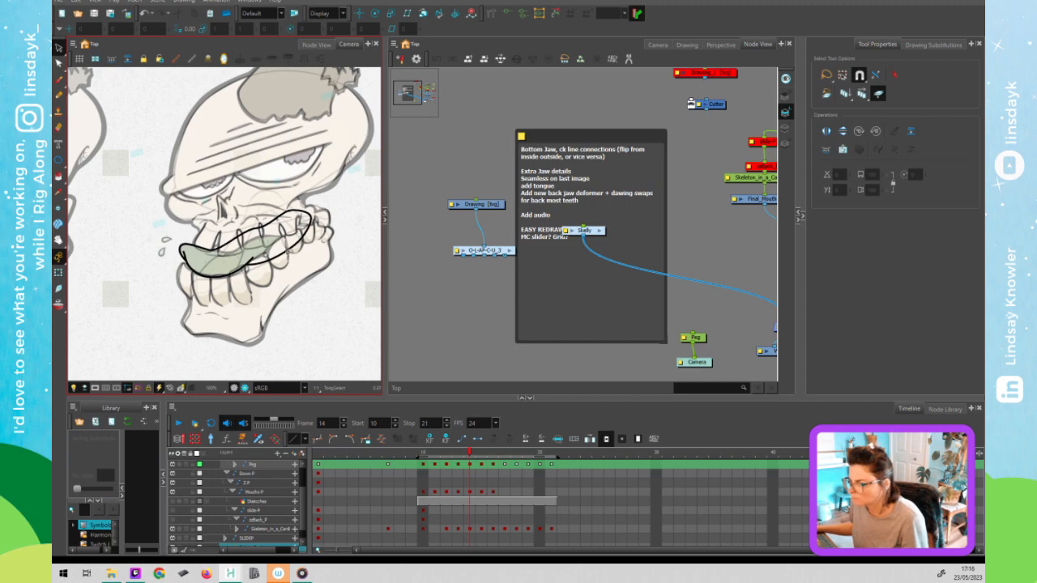
pyautogui.scroll(2, 276, 267)
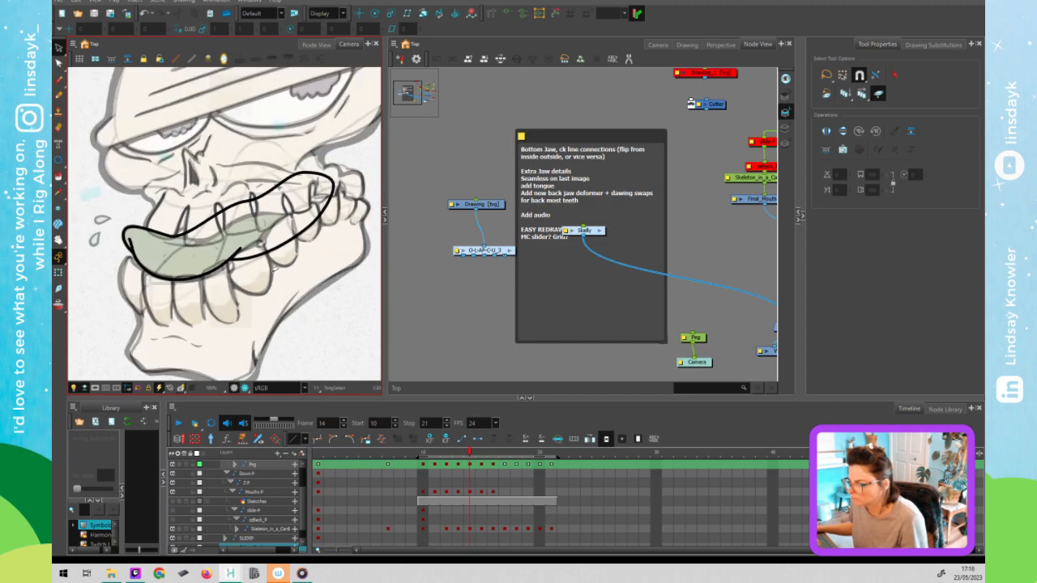
pyautogui.scroll(1, 270, 267)
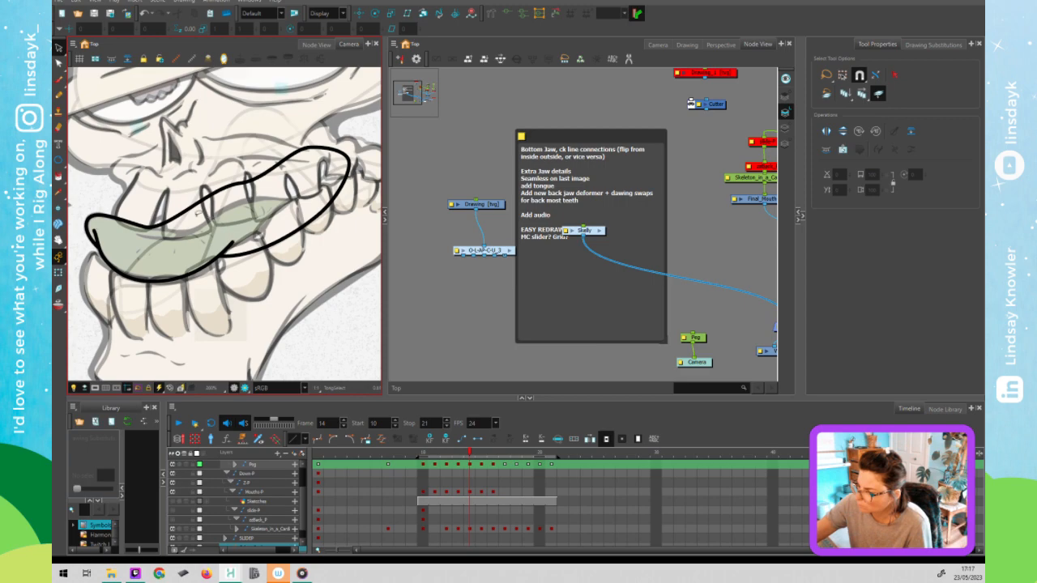
pyautogui.click(230, 201)
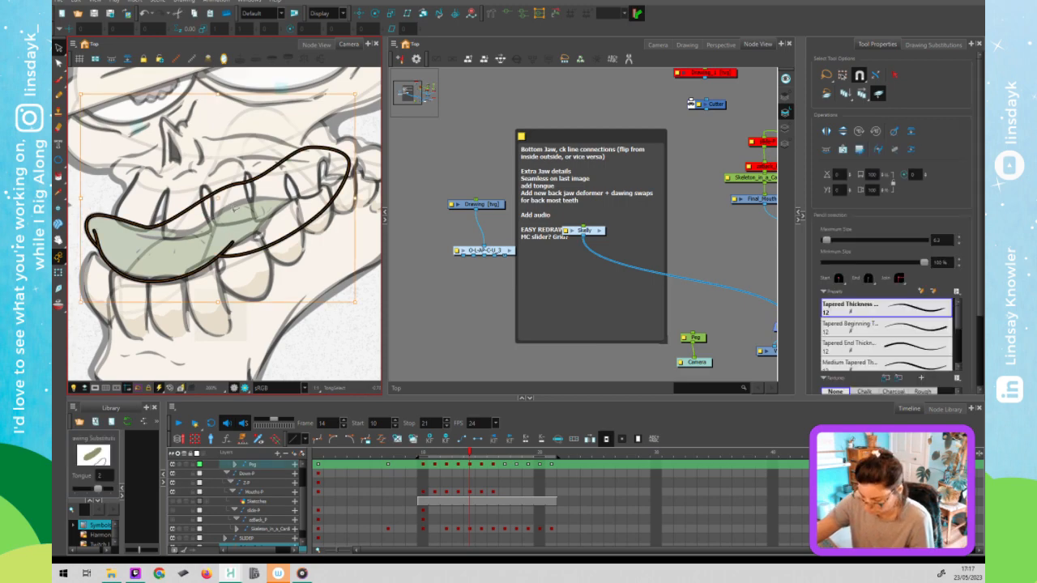
pyautogui.hotkey('alt', 'q')
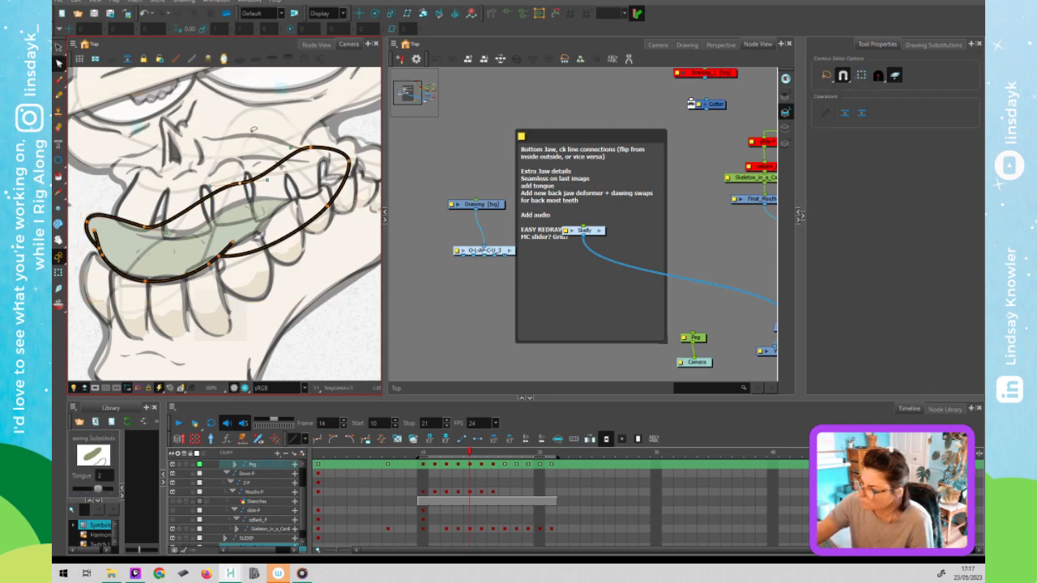
pyautogui.moveTo(241, 202); pyautogui.dragTo(198, 232)
pyautogui.hotkey('ctrl', 'z')
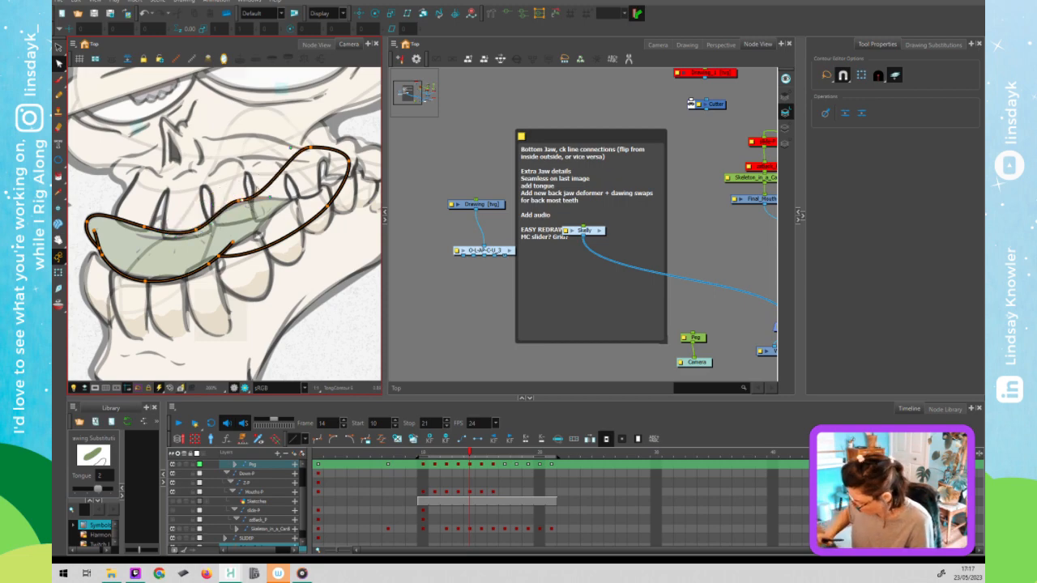
pyautogui.hotkey('ctrl', 'z')
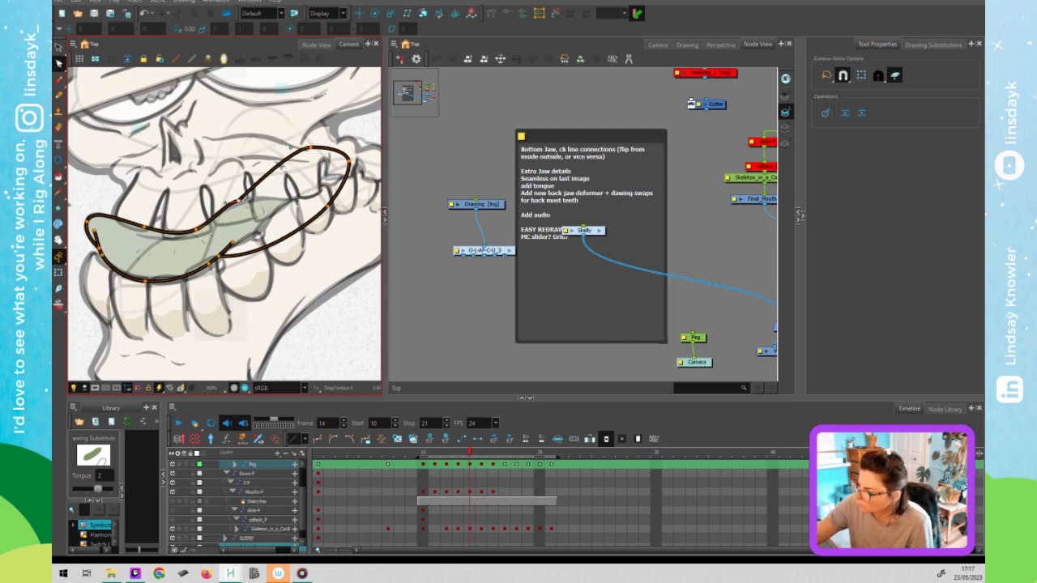
pyautogui.click(239, 146)
pyautogui.click(239, 201)
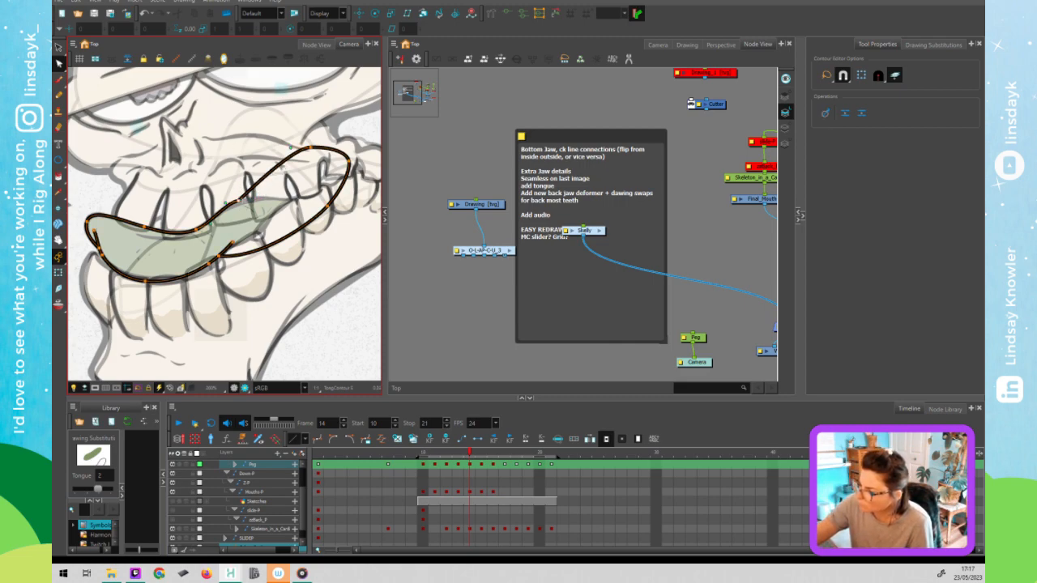
pyautogui.moveTo(252, 202); pyautogui.dragTo(254, 193)
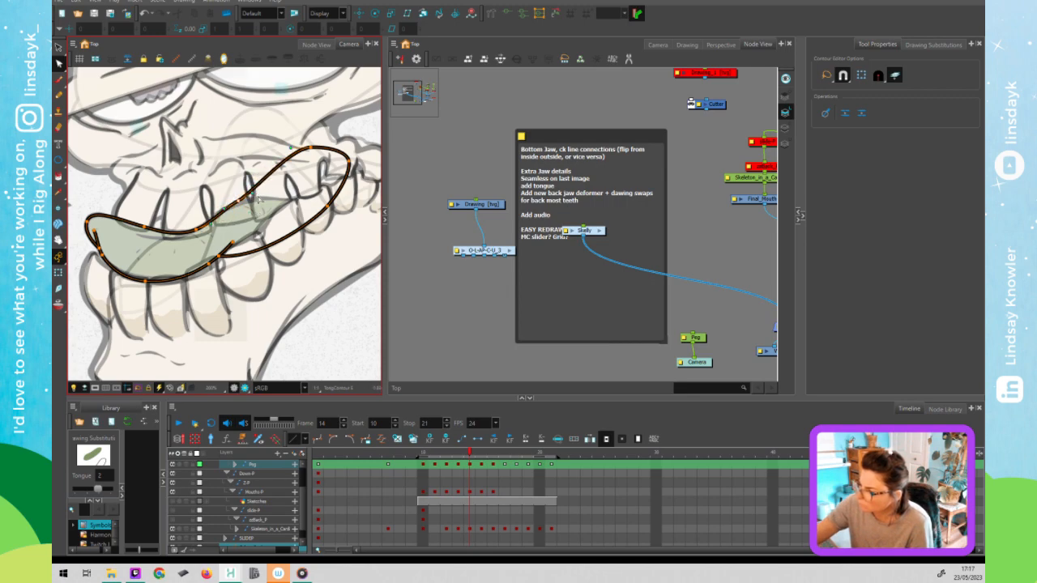
pyautogui.moveTo(258, 199); pyautogui.dragTo(258, 195)
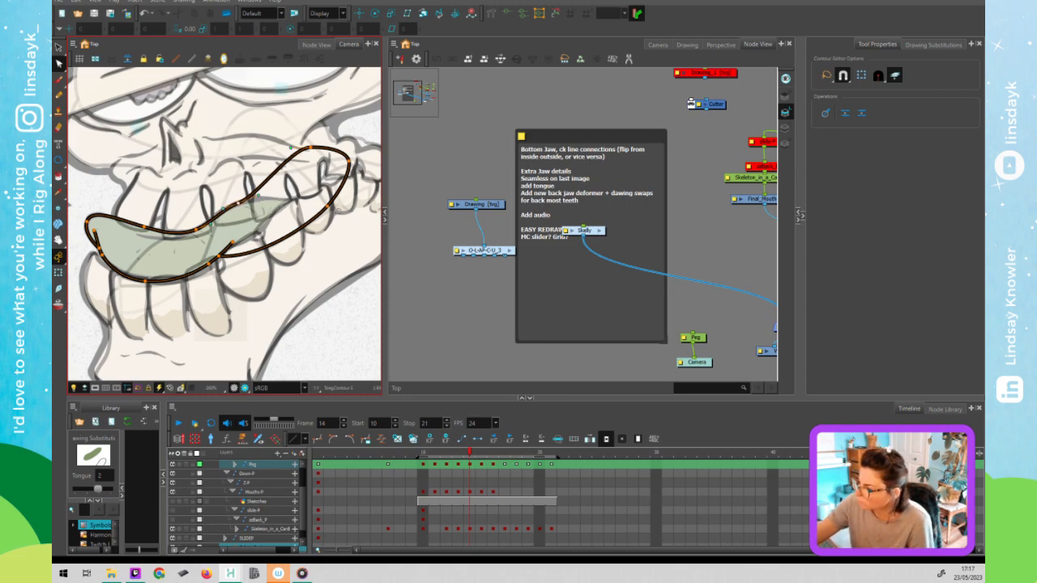
# Remove the raised point on the rear upper edge and pull the tongue's back end down and inward into a rounded shape.
pyautogui.moveTo(331, 147); pyautogui.dragTo(312, 175)
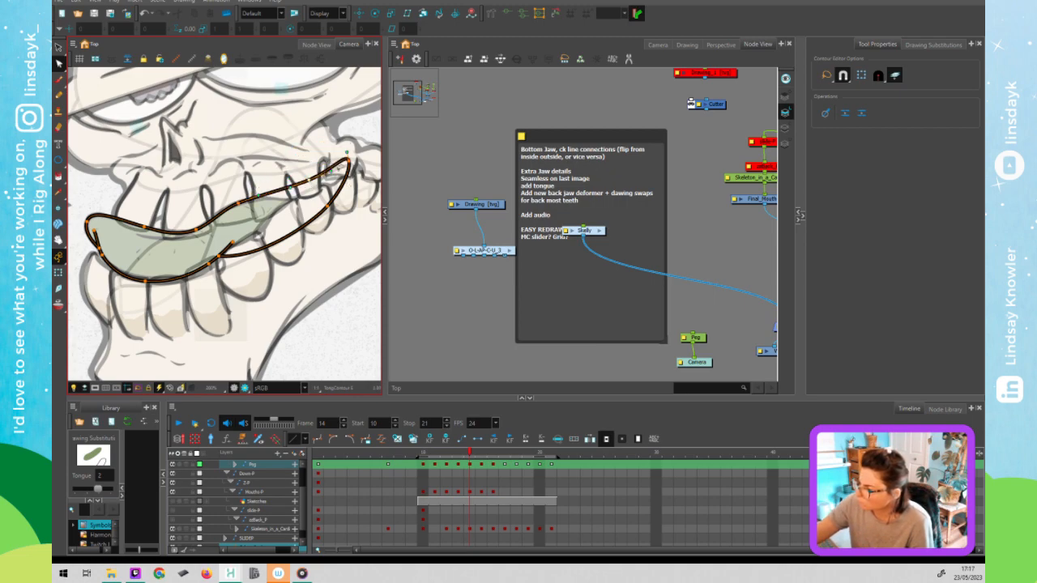
pyautogui.press('Delete')
pyautogui.moveTo(322, 173); pyautogui.dragTo(334, 196)
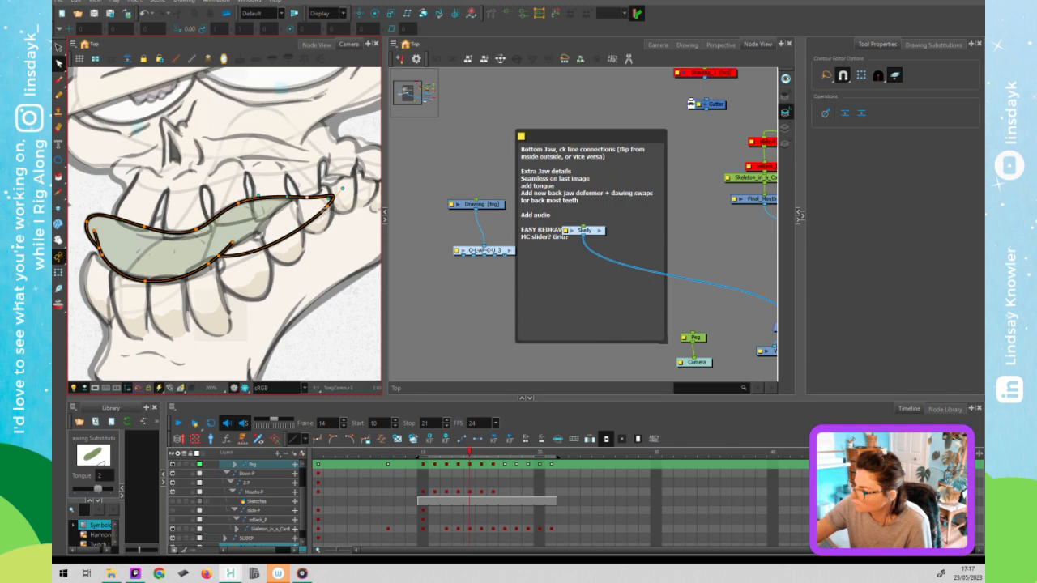
pyautogui.moveTo(324, 216)
pyautogui.mouseDown()
pyautogui.moveTo(301, 228)
pyautogui.moveTo(324, 228)
pyautogui.moveTo(318, 203)
pyautogui.mouseUp()
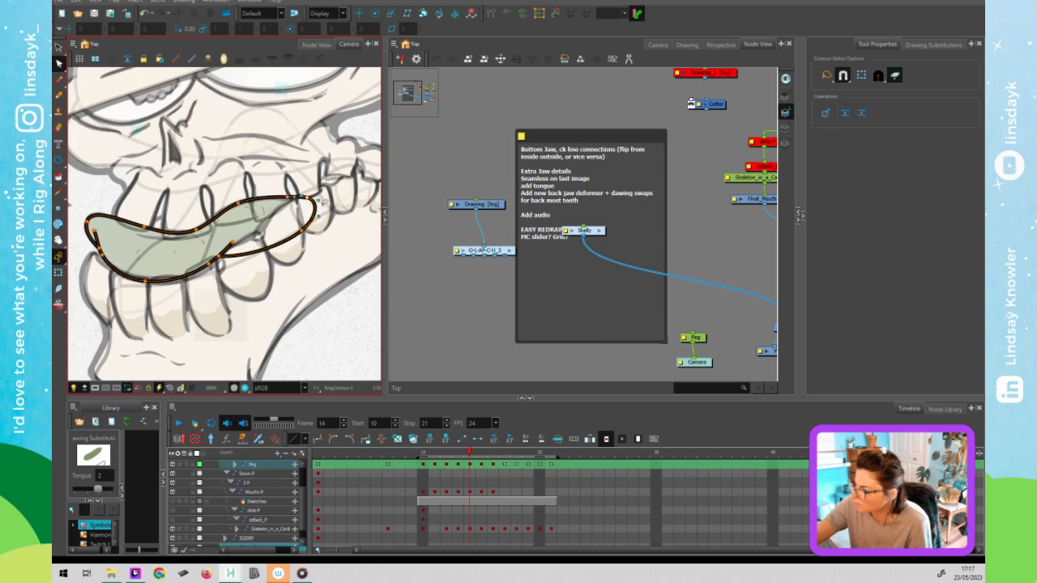
pyautogui.press('Escape')
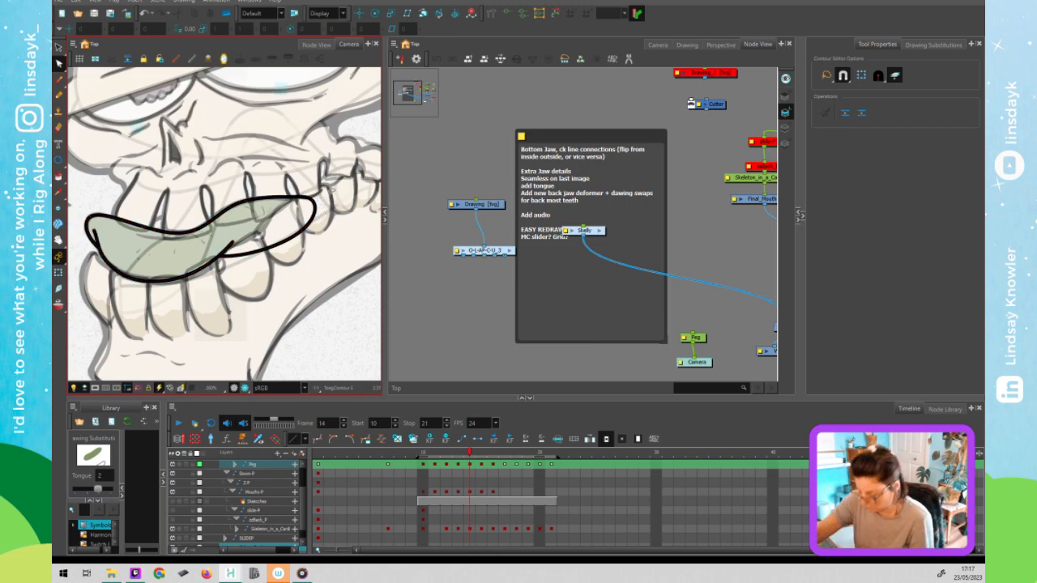
# Select the tongue outline and switch to the Pencil Editor to show its line thickness points.
pyautogui.click(234, 247)
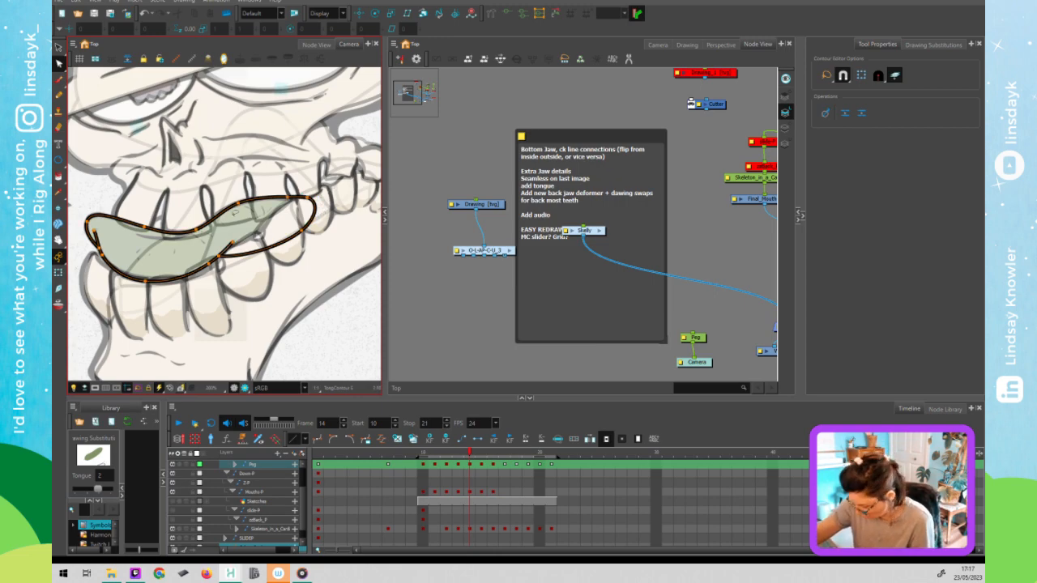
pyautogui.hotkey('alt', 'w')
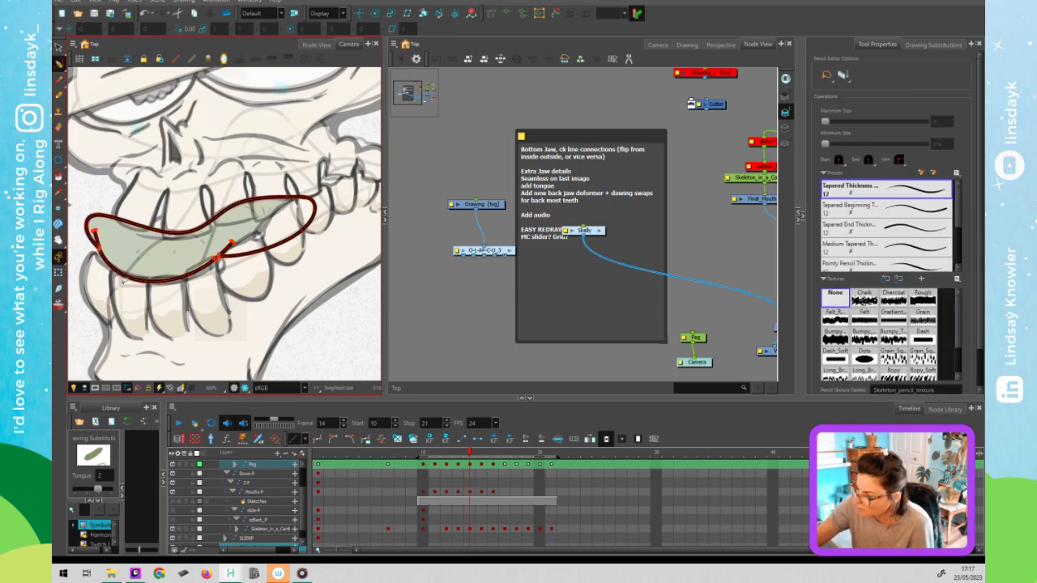
# Taper both loose inner ends of the tongue's outline stroke to zero thickness with the Pencil Editor.
pyautogui.scroll(4, 102, 254)
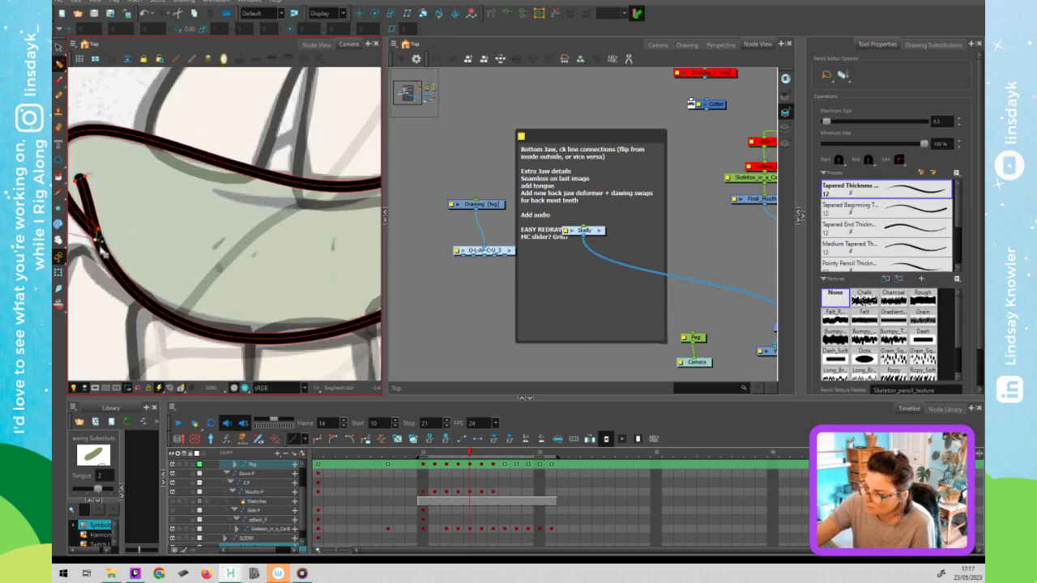
pyautogui.moveTo(85, 183); pyautogui.dragTo(79, 178)
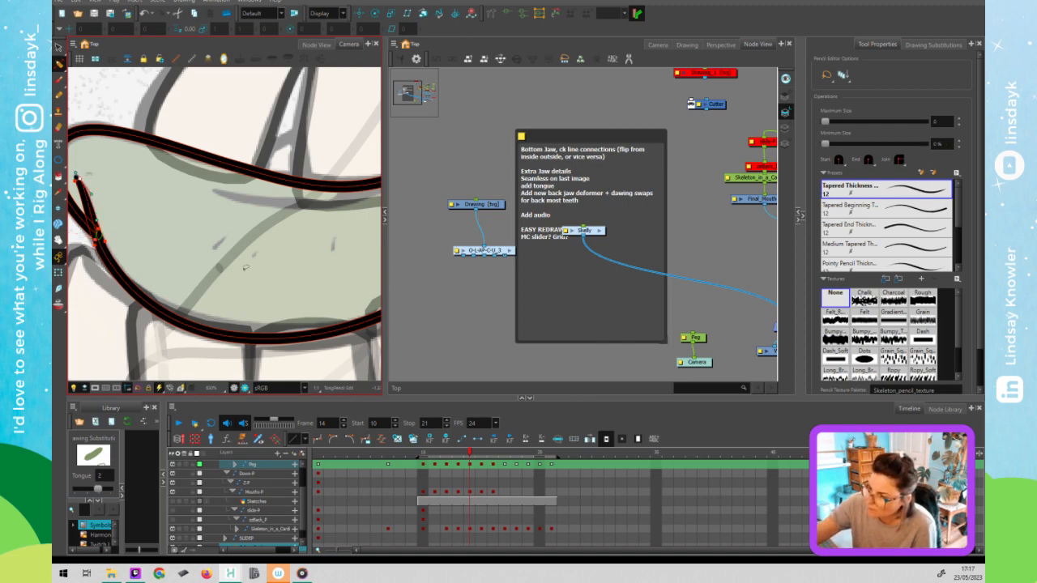
pyautogui.scroll(-2, 130, 240)
pyautogui.moveTo(130, 240); pyautogui.dragTo(74, 235)
pyautogui.moveTo(244, 213); pyautogui.dragTo(142, 217)
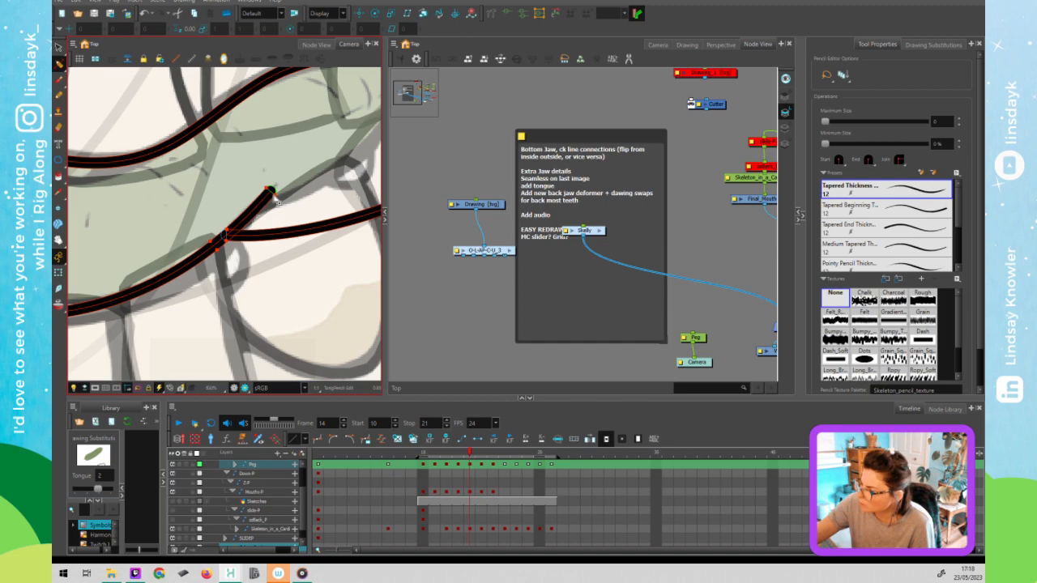
pyautogui.moveTo(271, 188); pyautogui.dragTo(279, 193)
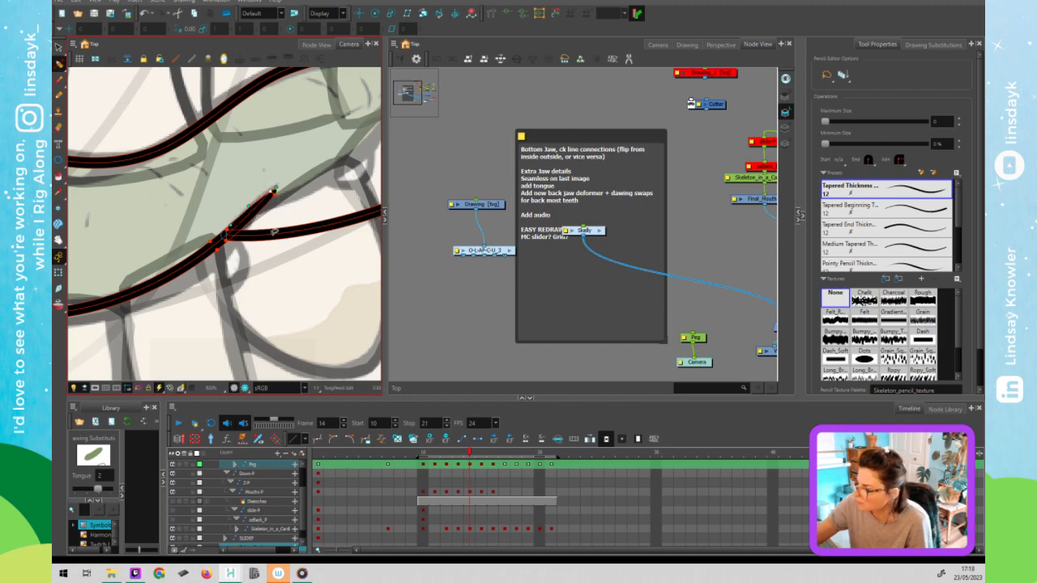
pyautogui.scroll(-2, 274, 236)
pyautogui.scroll(-2, 274, 236)
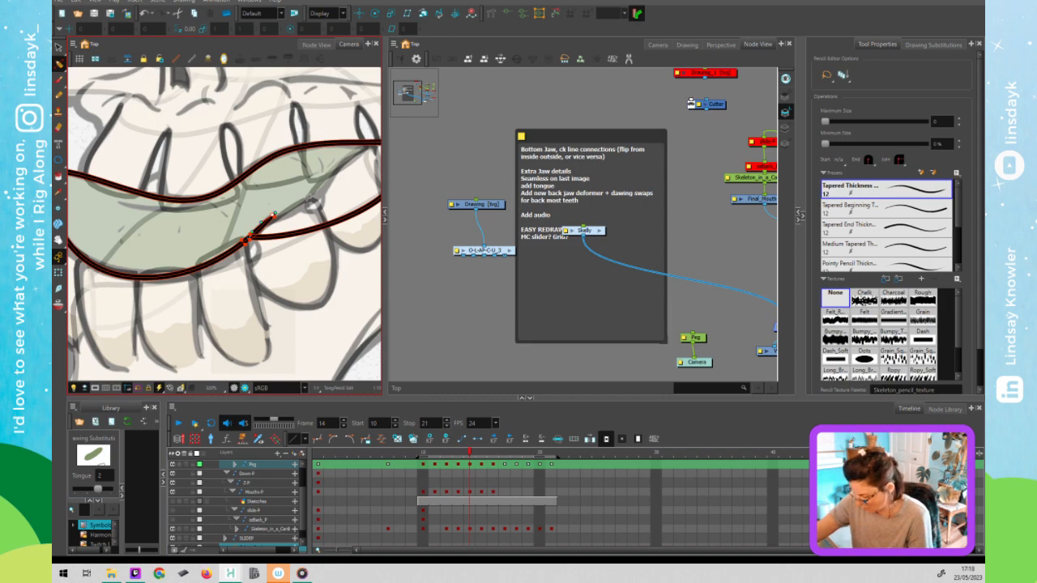
pyautogui.click(311, 200)
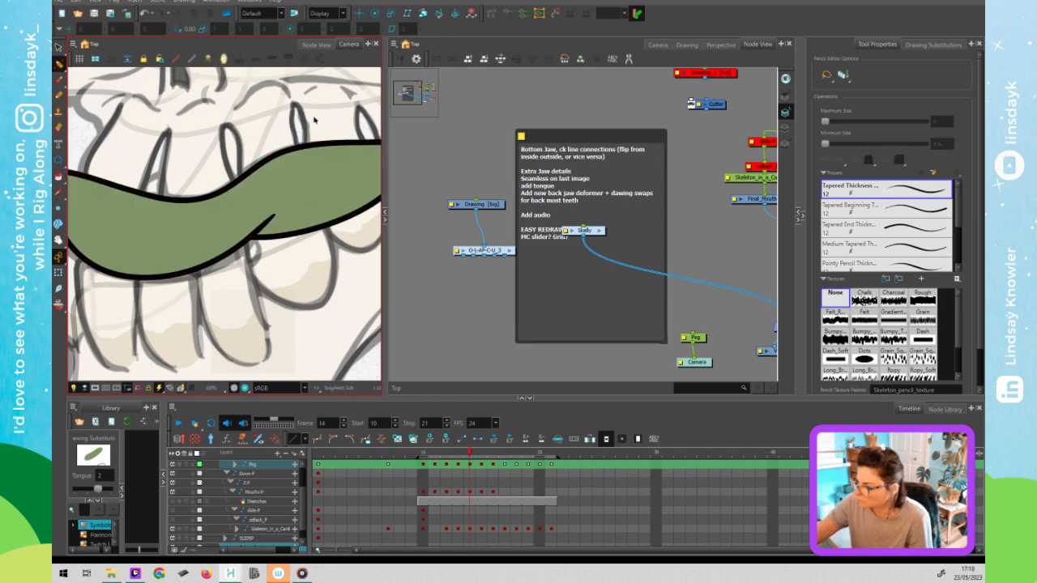
# Delete the stray green shape above the teeth from the tongue drawing's colour art layer.
pyautogui.hotkey('alt', 's')
pyautogui.scroll(-4, 314, 200)
pyautogui.click(318, 204)
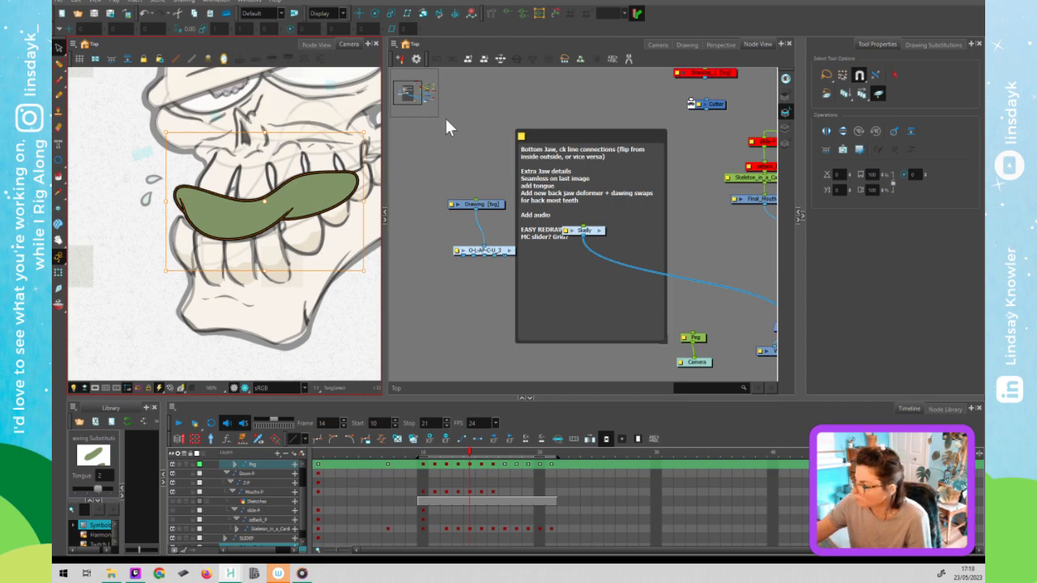
pyautogui.click(784, 126)
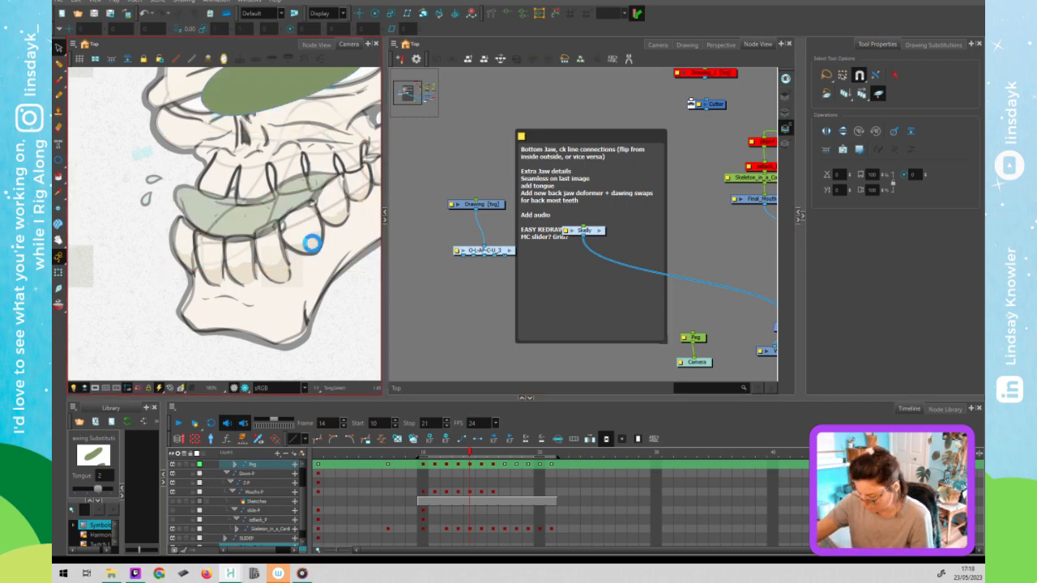
pyautogui.click(293, 87)
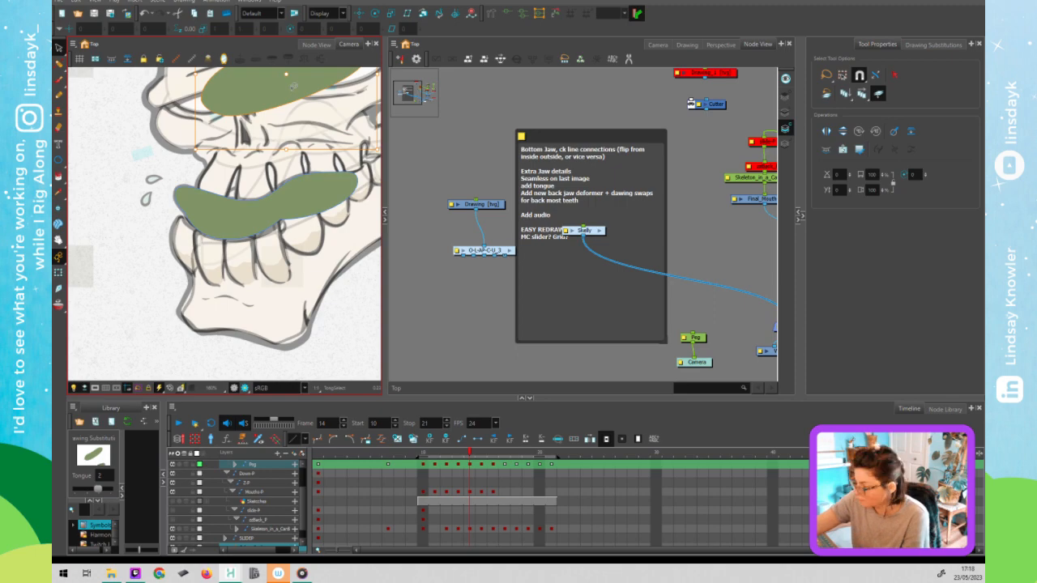
pyautogui.press('Delete')
pyautogui.hscroll(3, 227, 210)
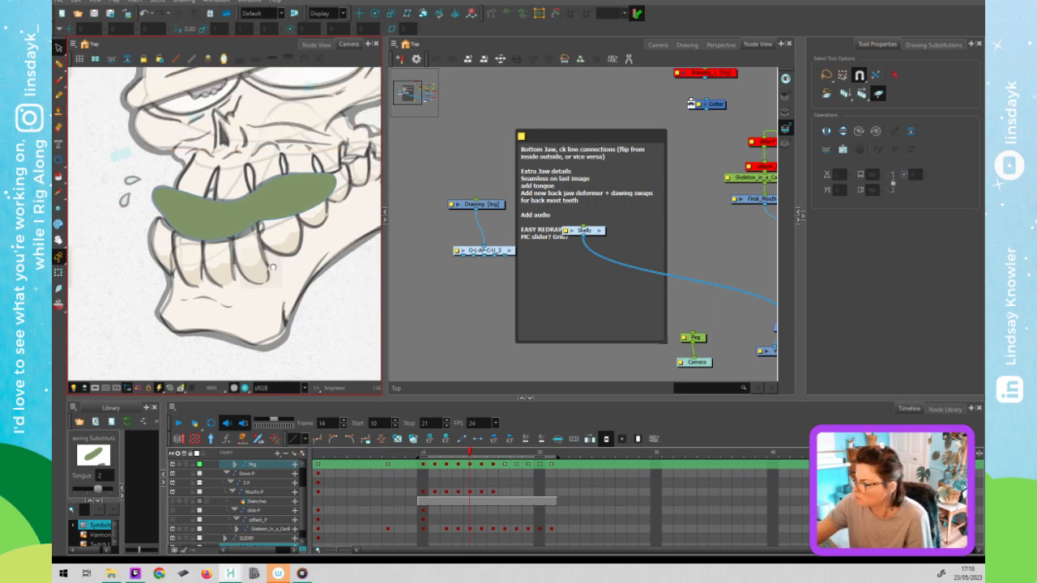
# Open the Skelly group, paste the O-L-AP-C-U node group and insert it on the Tongue drawing's output connection.
pyautogui.click(785, 96)
pyautogui.click(599, 230)
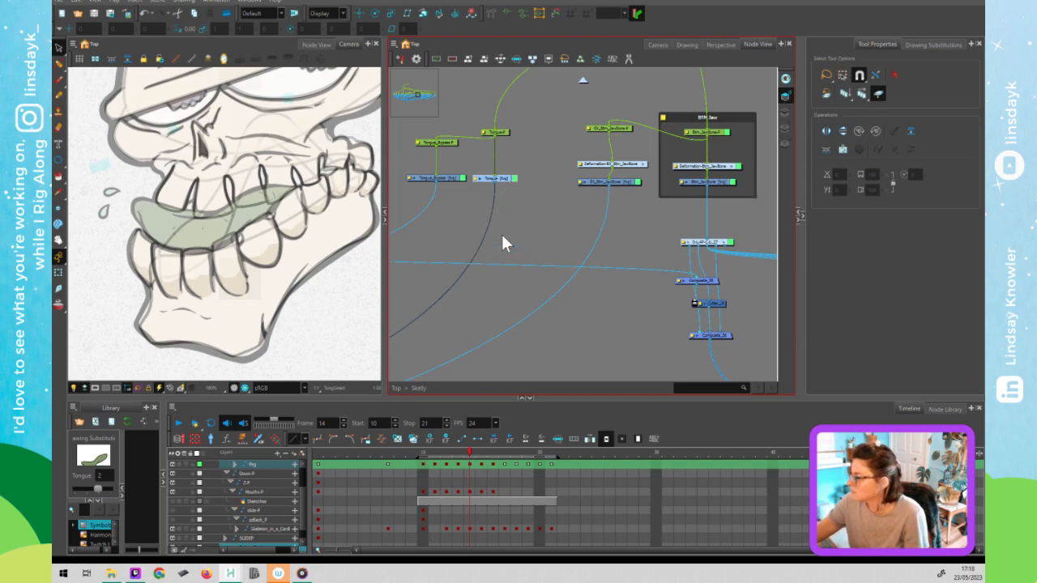
pyautogui.moveTo(727, 231); pyautogui.dragTo(760, 232)
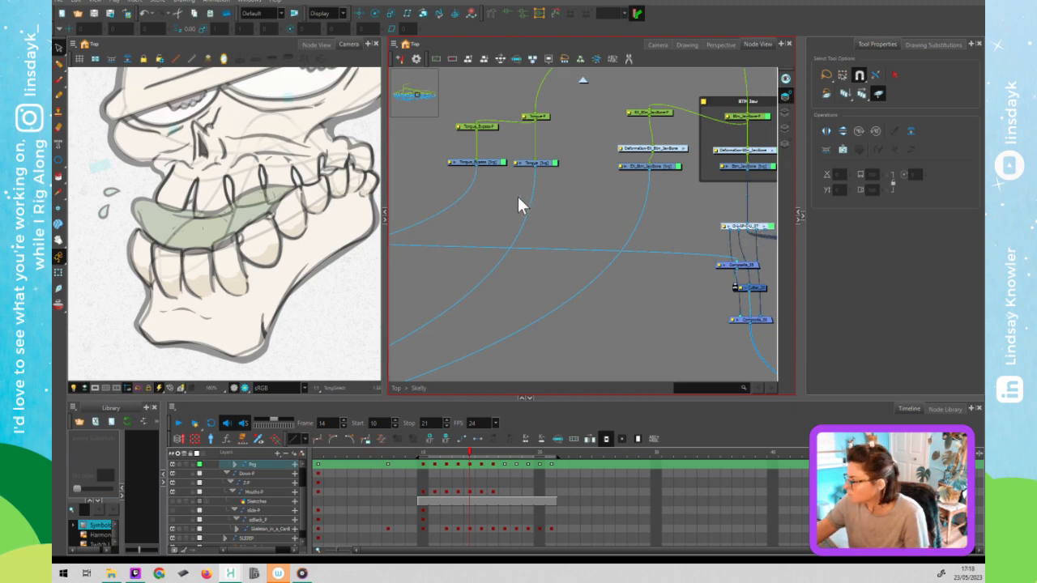
pyautogui.hotkey('ctrl', 'v')
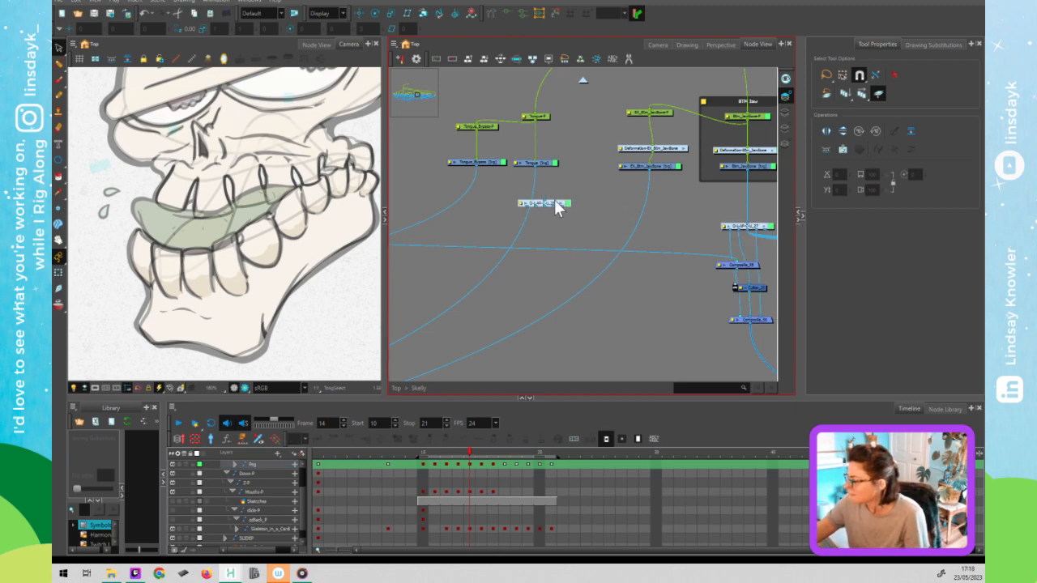
pyautogui.moveTo(554, 203); pyautogui.dragTo(544, 196)
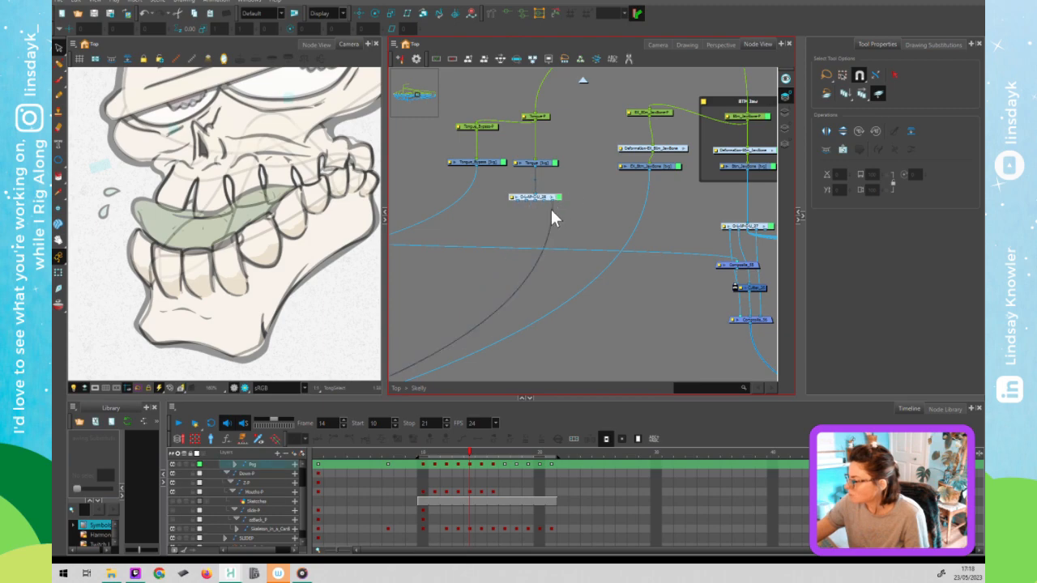
# Paste a Composite node below the new O-L-AP-C-U group on its cable and connect a second group output to it.
pyautogui.scroll(-4, 551, 209)
pyautogui.hotkey('ctrl', 'v')
pyautogui.moveTo(499, 250); pyautogui.dragTo(538, 253)
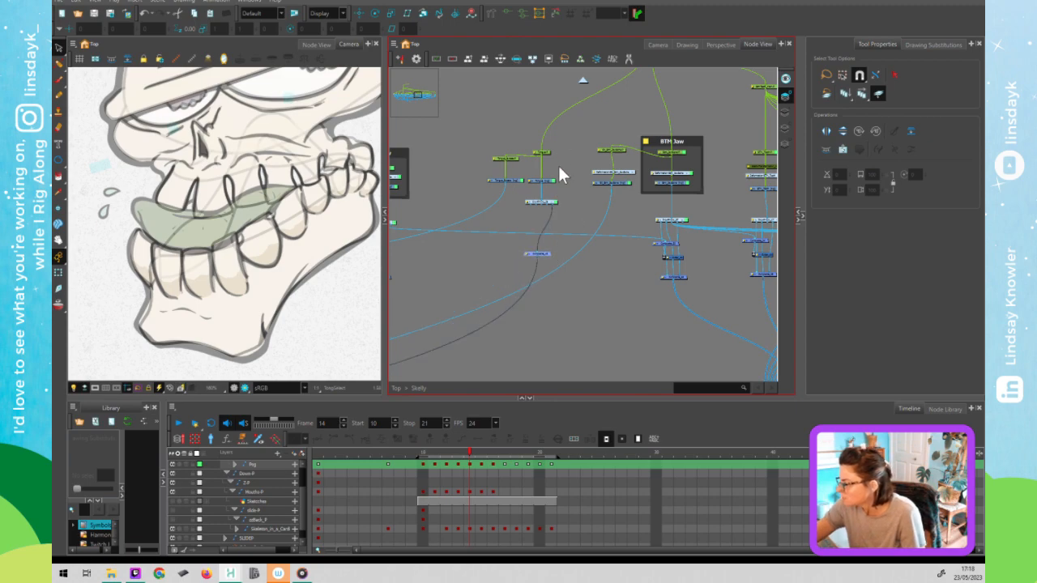
pyautogui.scroll(3, 548, 204)
pyautogui.moveTo(521, 213); pyautogui.dragTo(519, 285)
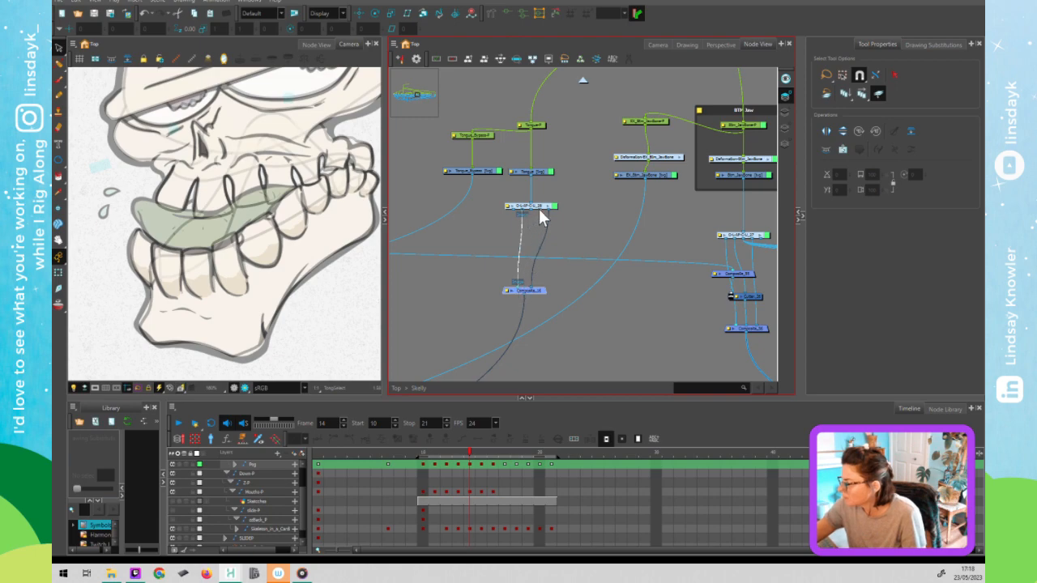
pyautogui.moveTo(530, 249); pyautogui.dragTo(575, 253)
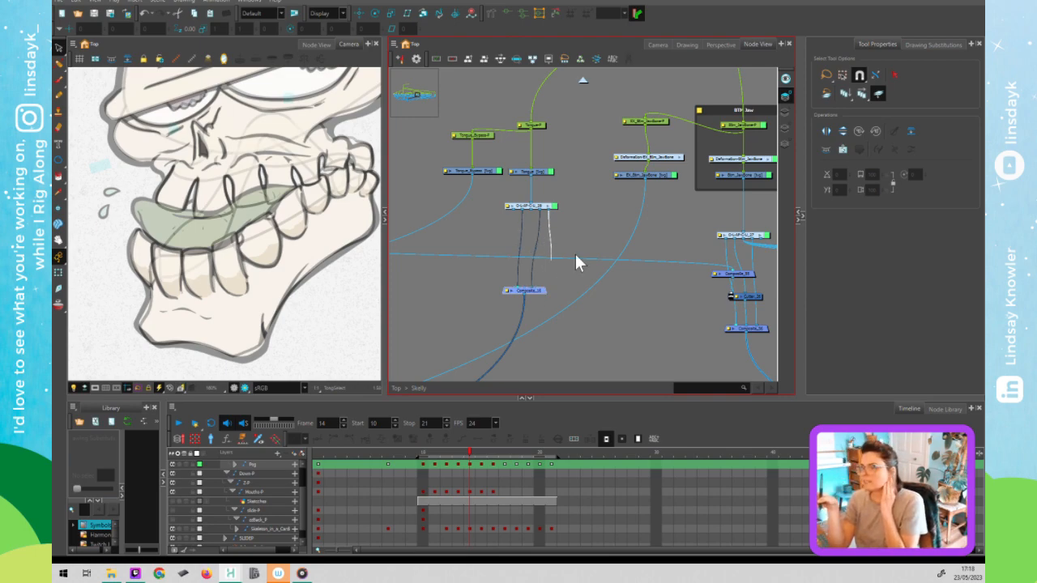
pyautogui.moveTo(575, 253); pyautogui.dragTo(549, 174)
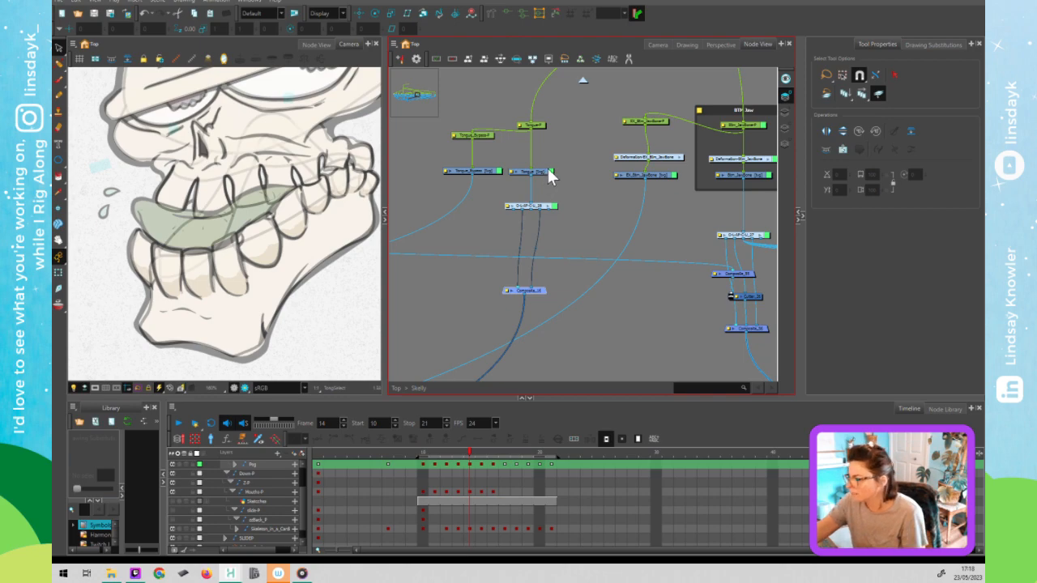
# Insert a Composite node on the Tongue_Bypass drawing's output and align it beside the tongue's Composite.
pyautogui.click(549, 175)
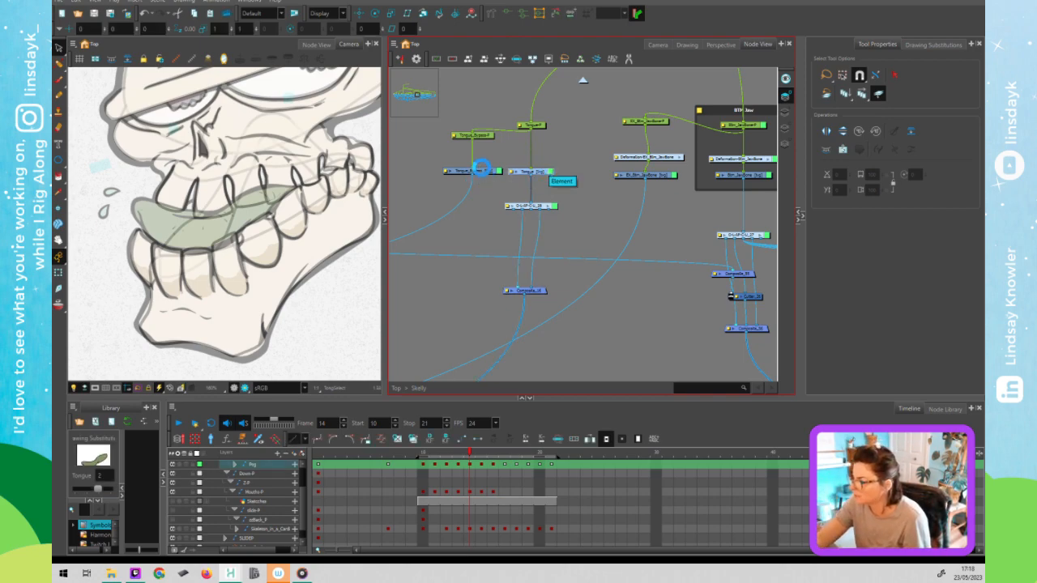
pyautogui.click(477, 172)
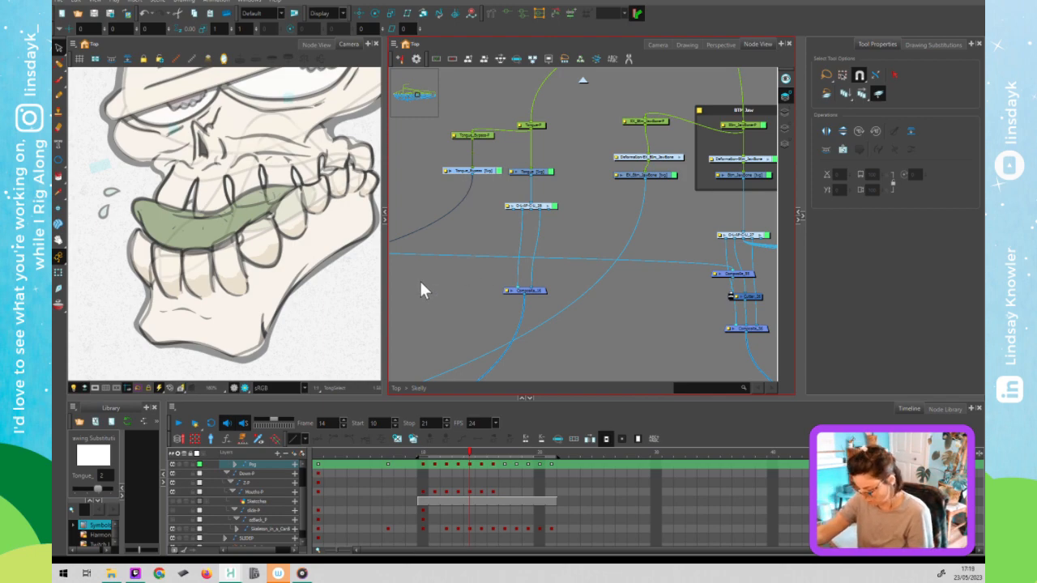
pyautogui.moveTo(525, 289); pyautogui.dragTo(465, 216)
pyautogui.click(480, 273)
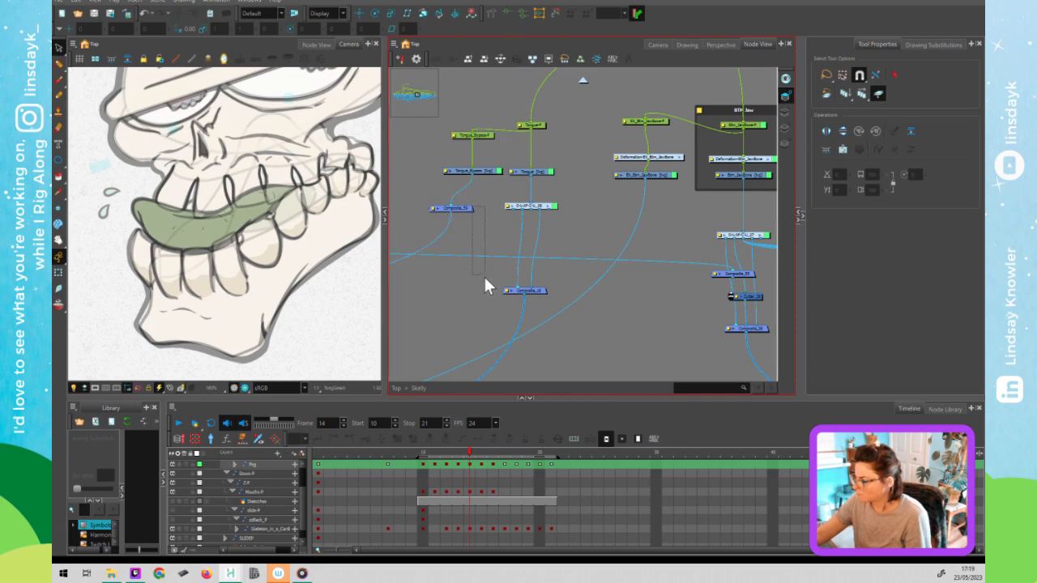
pyautogui.moveTo(463, 209); pyautogui.dragTo(486, 292)
pyautogui.click(481, 232)
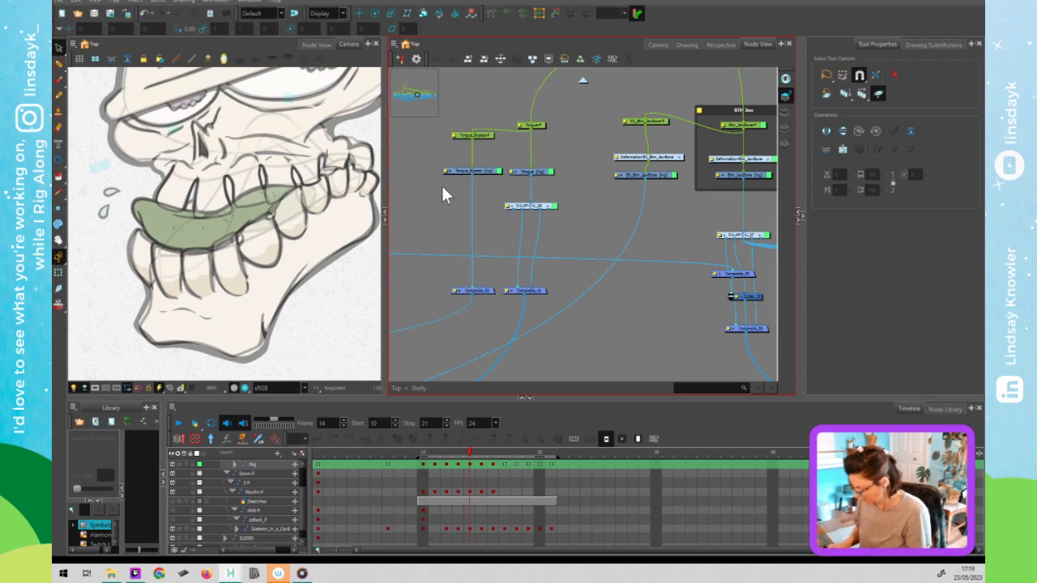
# Delete the Tongue_Bypass drawing and put a duplicate of the Tongue drawing in its place below the bypass peg.
pyautogui.press('Delete')
pyautogui.click(151, 64)
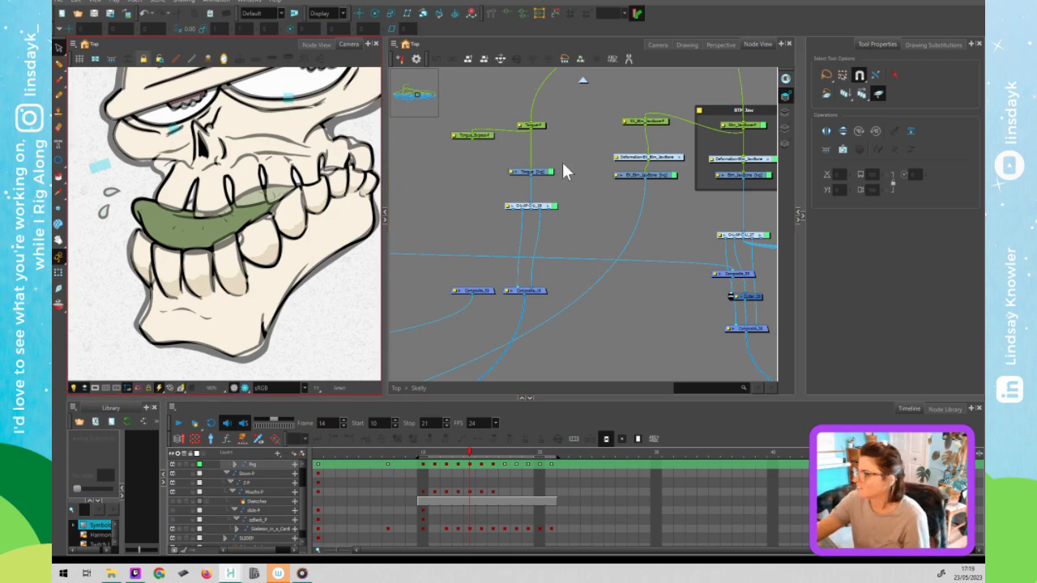
pyautogui.click(513, 186)
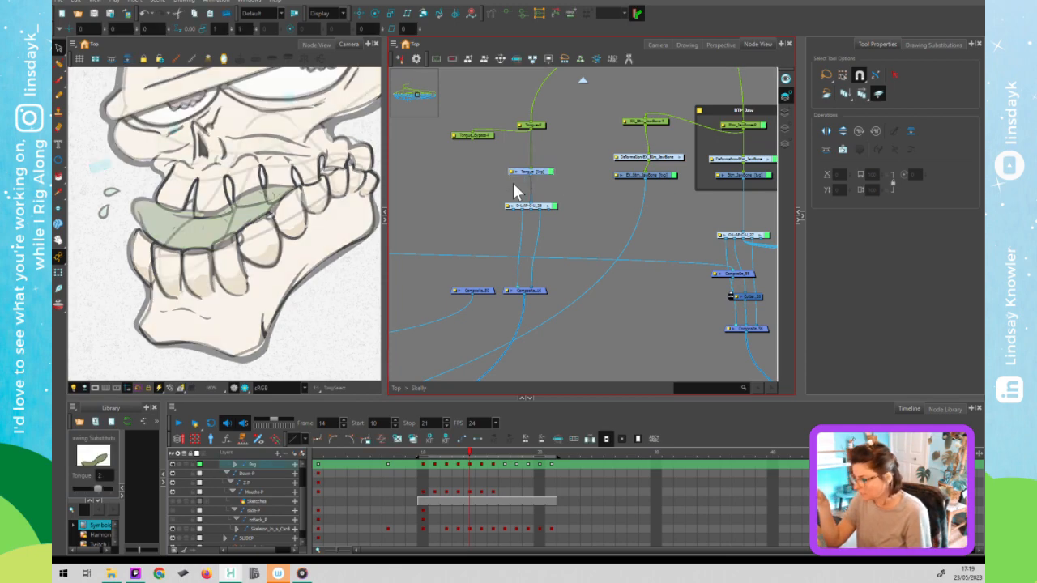
pyautogui.hotkey('ctrl', 'd')
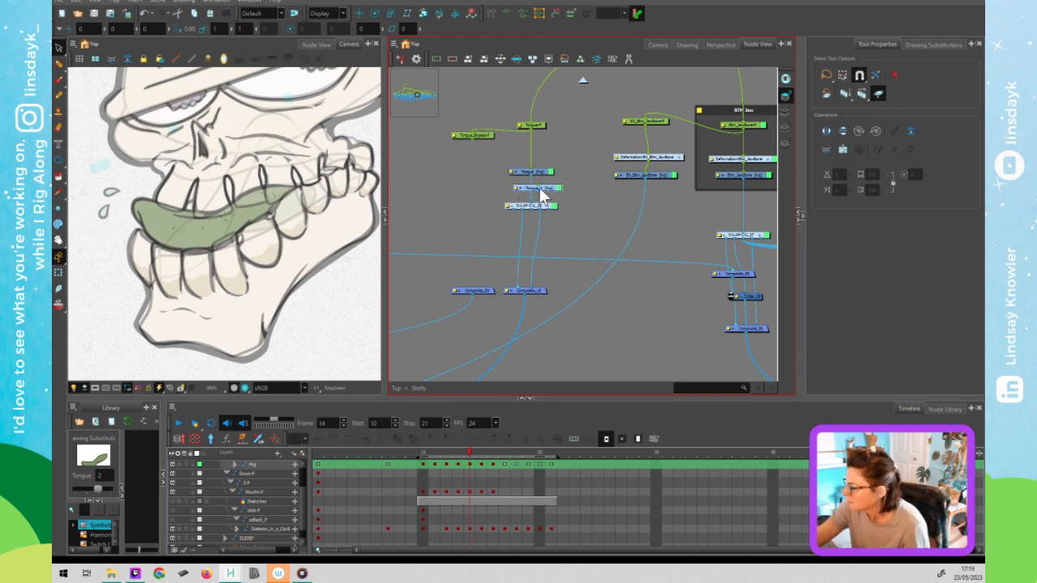
pyautogui.moveTo(541, 191); pyautogui.dragTo(469, 178)
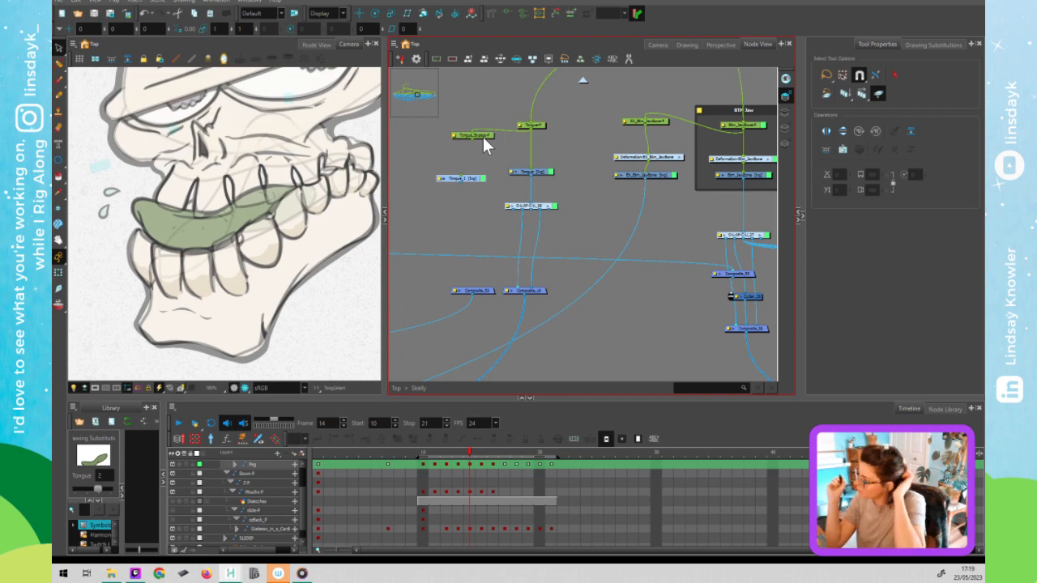
pyautogui.hotkey('ctrl', 'd')
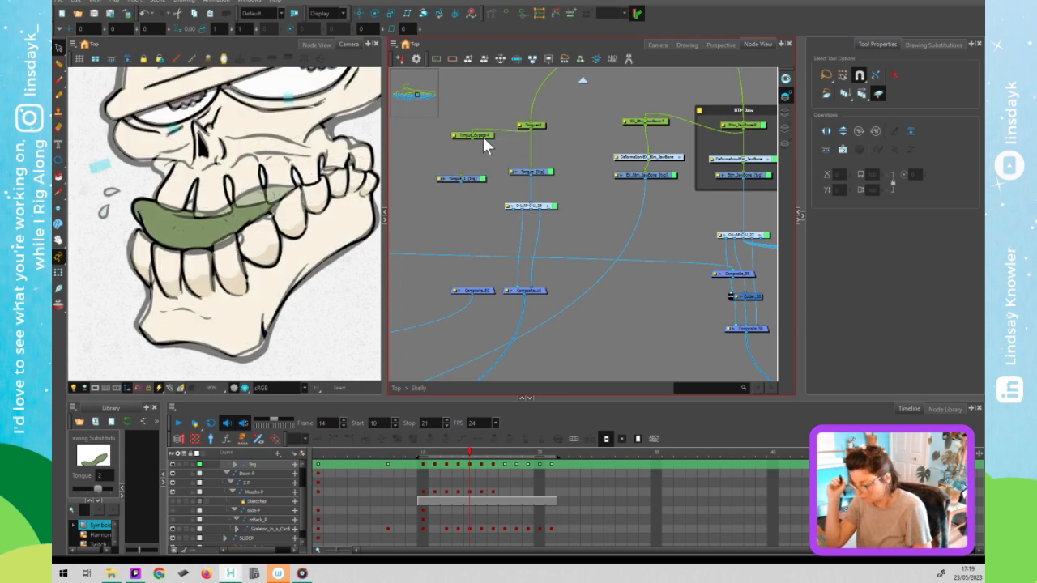
pyautogui.hotkey('ctrl', 'b')
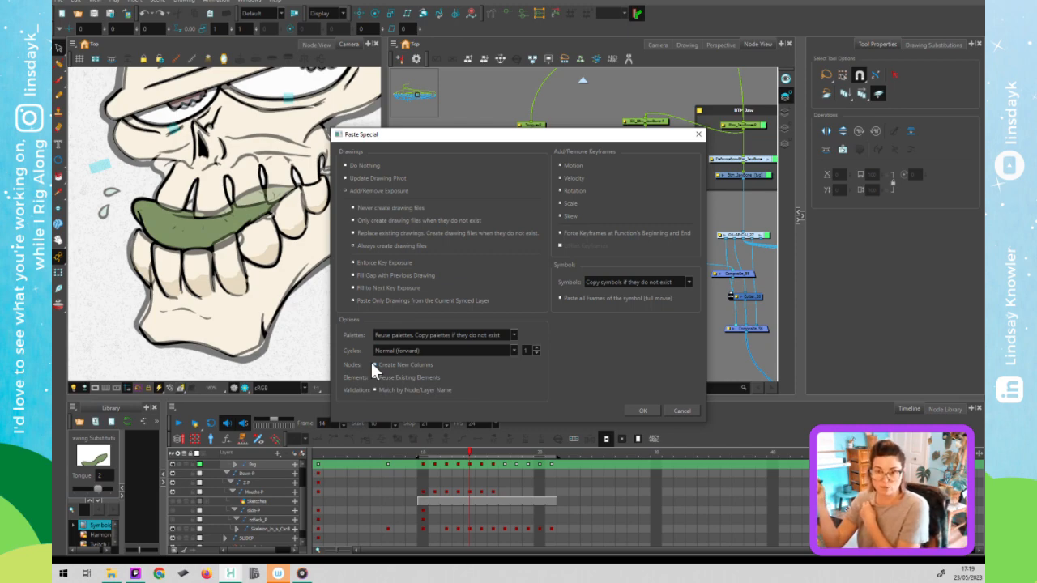
pyautogui.click(698, 134)
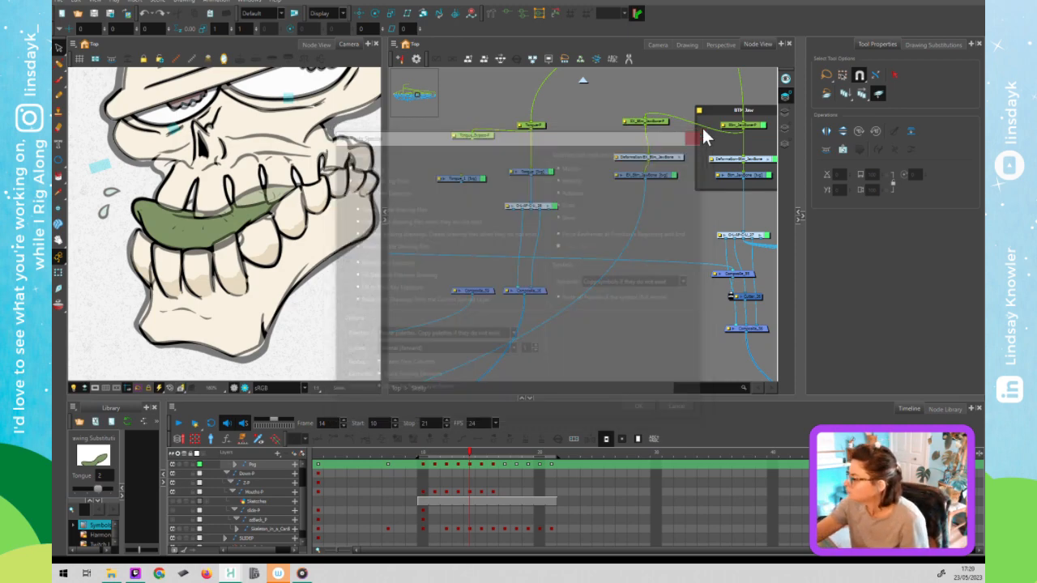
# Rename the duplicated tongue drawing as Tongue_BYPASS.
pyautogui.doubleClick(440, 180)
pyautogui.click(572, 293)
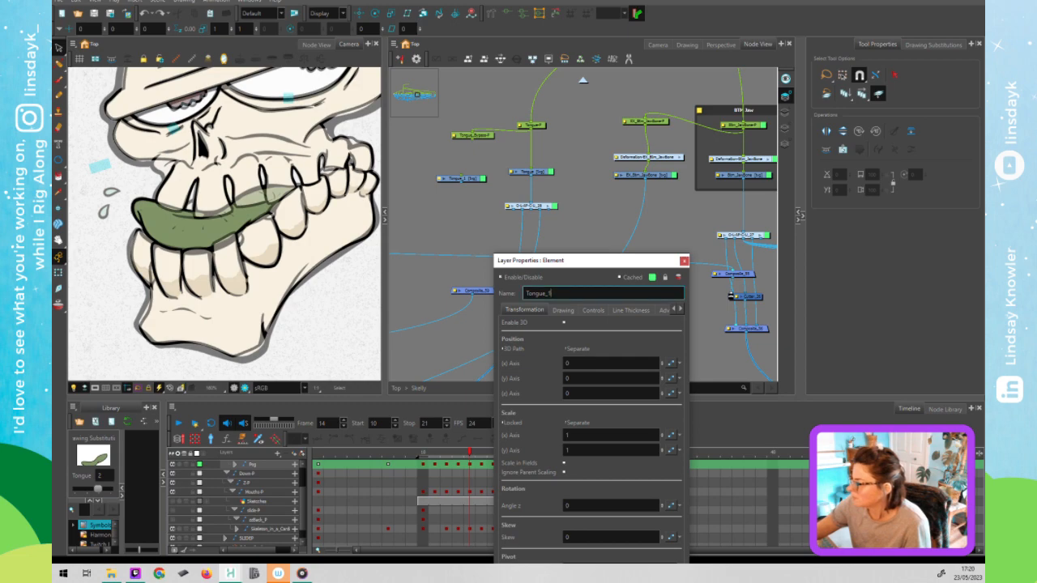
pyautogui.press('BackSpace')
pyautogui.write('BYPASS')
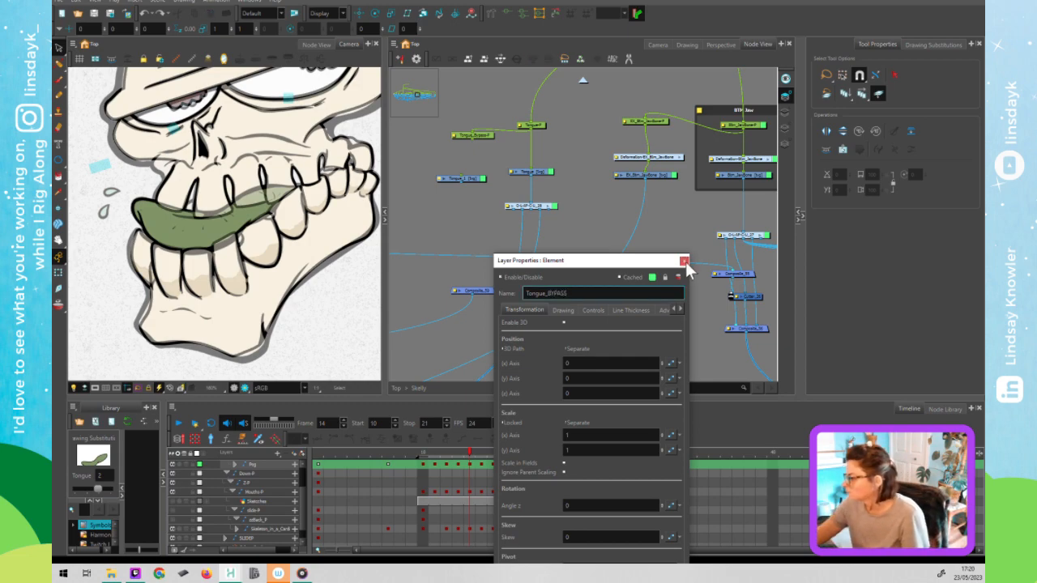
pyautogui.click(683, 260)
# Wire the Tongue_BYPASS drawing between the bypass peg and its output cable, removing the placeholder Composite.
pyautogui.moveTo(462, 185); pyautogui.dragTo(487, 288)
pyautogui.press('Delete')
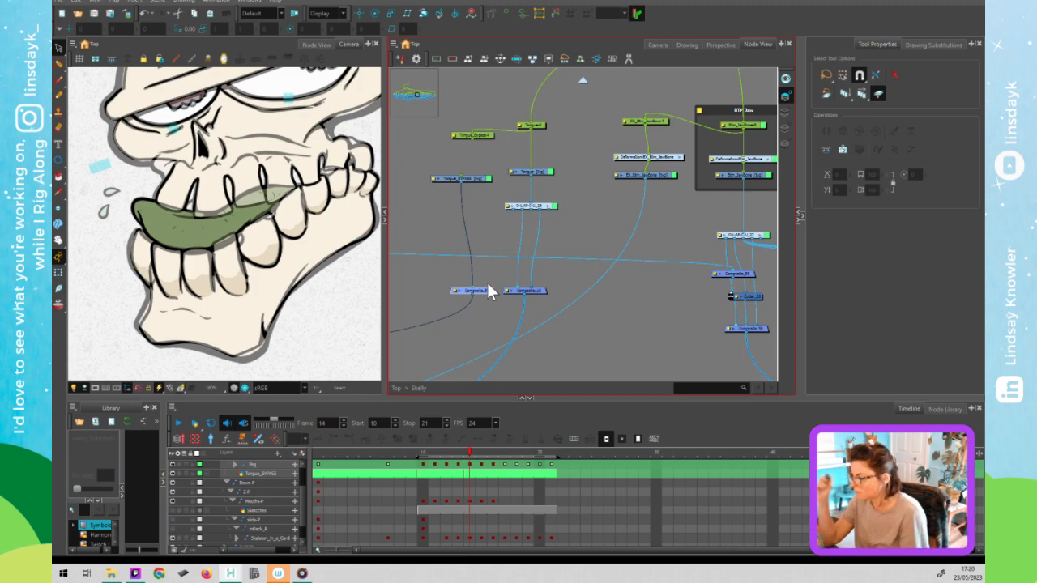
pyautogui.moveTo(459, 175); pyautogui.dragTo(487, 170)
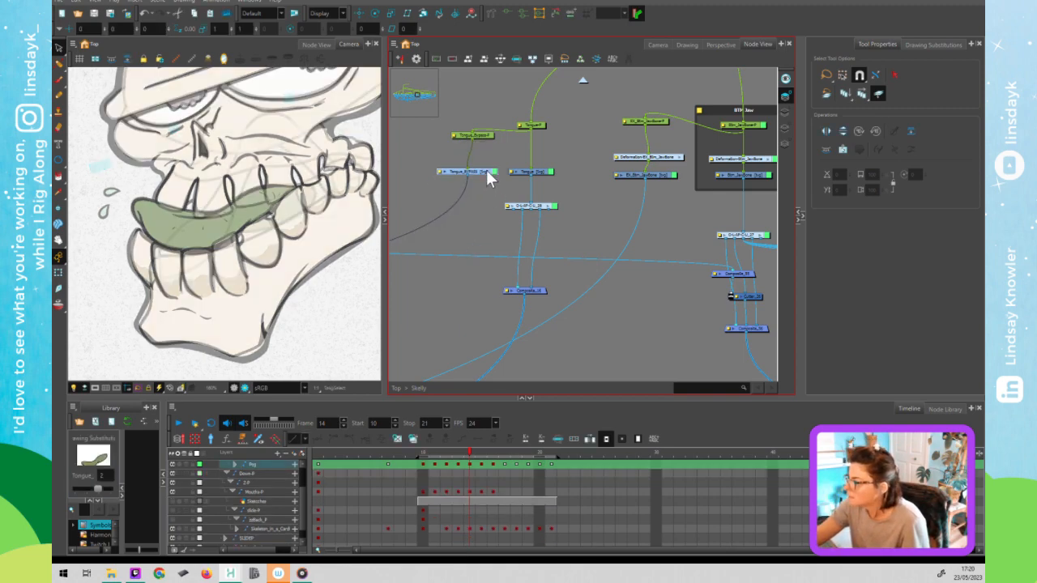
# Copy the overlay (OL) node from inside the tongue's layer-split group and insert it into the cable below the Tongue_BYPASS drawing.
pyautogui.click(551, 206)
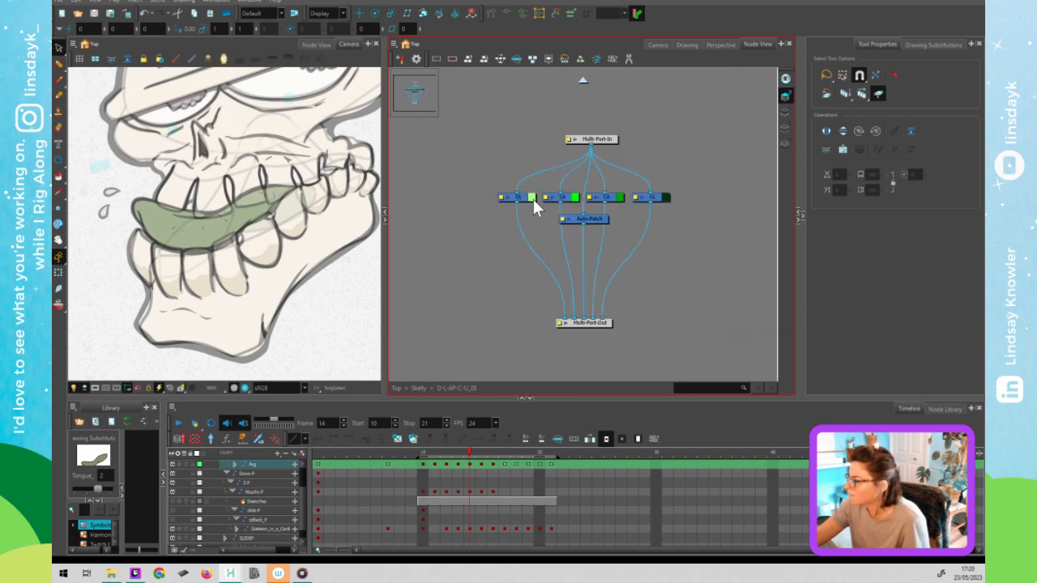
pyautogui.click(533, 200)
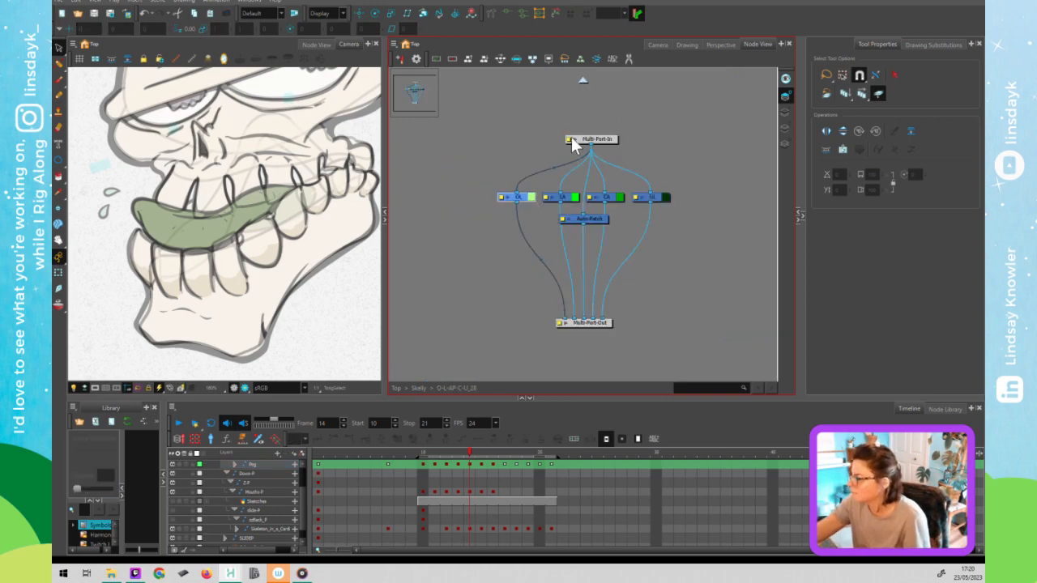
pyautogui.click(582, 80)
pyautogui.hotkey('ctrl', 'v')
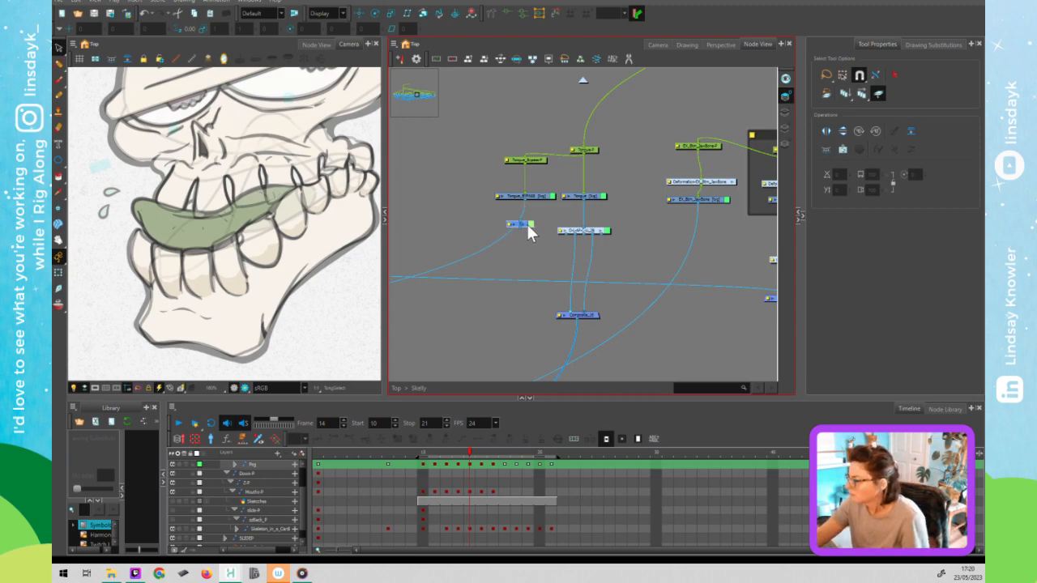
pyautogui.moveTo(527, 225); pyautogui.dragTo(529, 227)
pyautogui.click(517, 246)
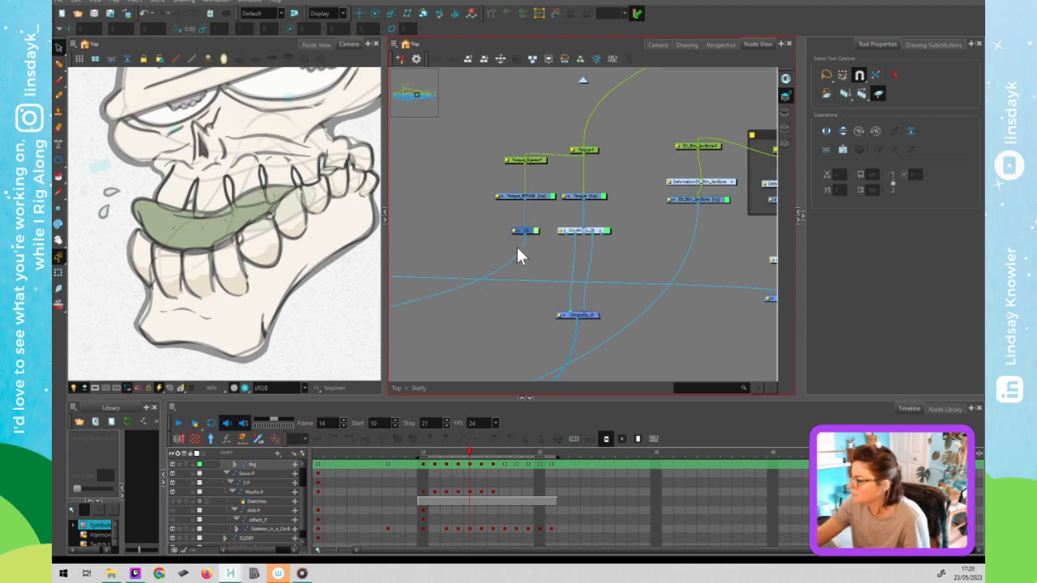
pyautogui.moveTo(528, 240); pyautogui.dragTo(510, 232)
# Add a backdrop around the bypass peg, the Tongue_BYPASS drawing and its OL node, and name it BYPASS.
pyautogui.moveTo(461, 148)
pyautogui.mouseDown()
pyautogui.moveTo(549, 280)
pyautogui.moveTo(547, 271)
pyautogui.mouseUp()
pyautogui.hotkey('ctrl', 'b')
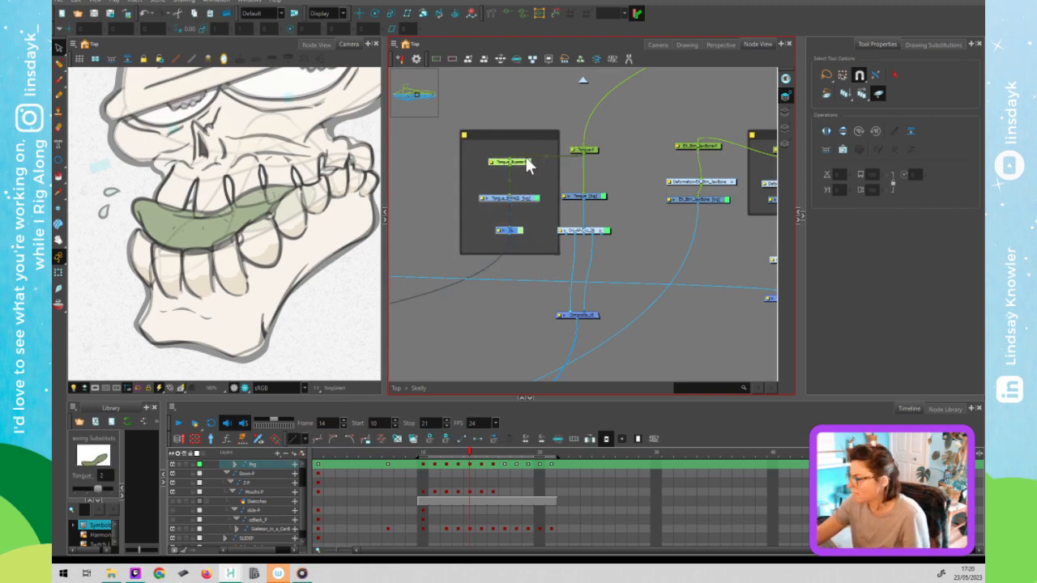
pyautogui.doubleClick(477, 130)
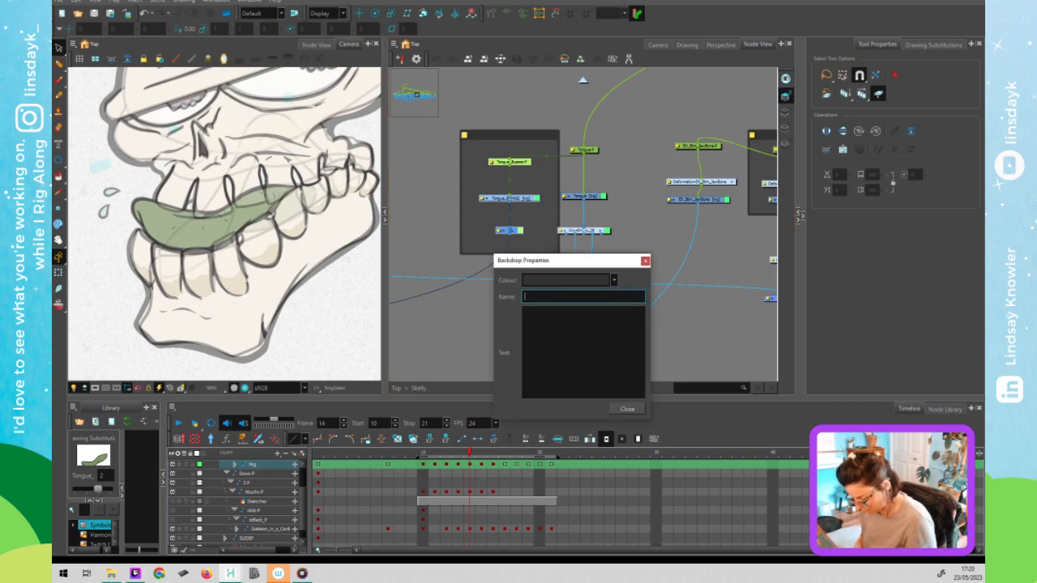
pyautogui.write('B')
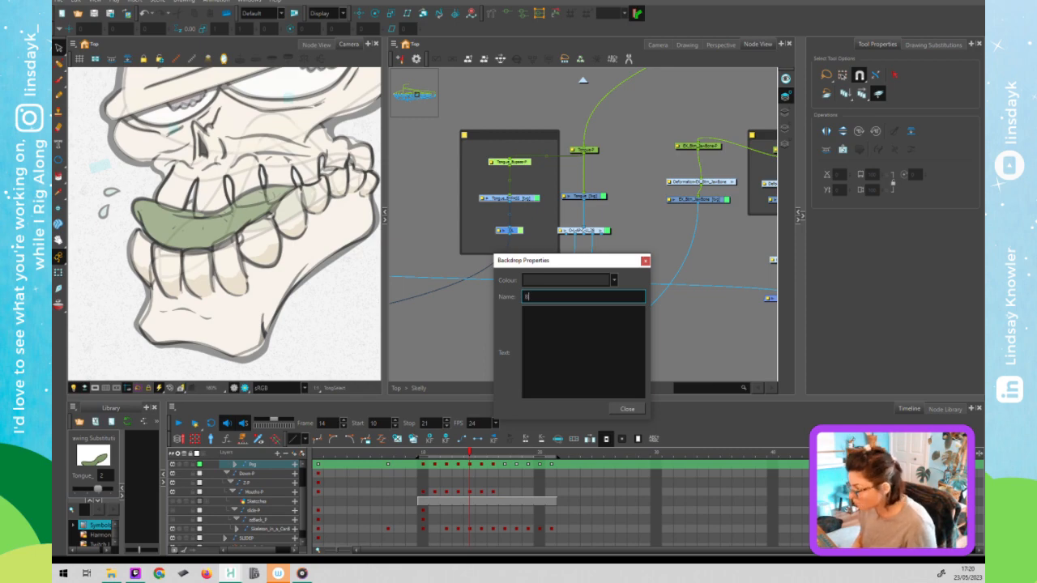
pyautogui.write('YPASS')
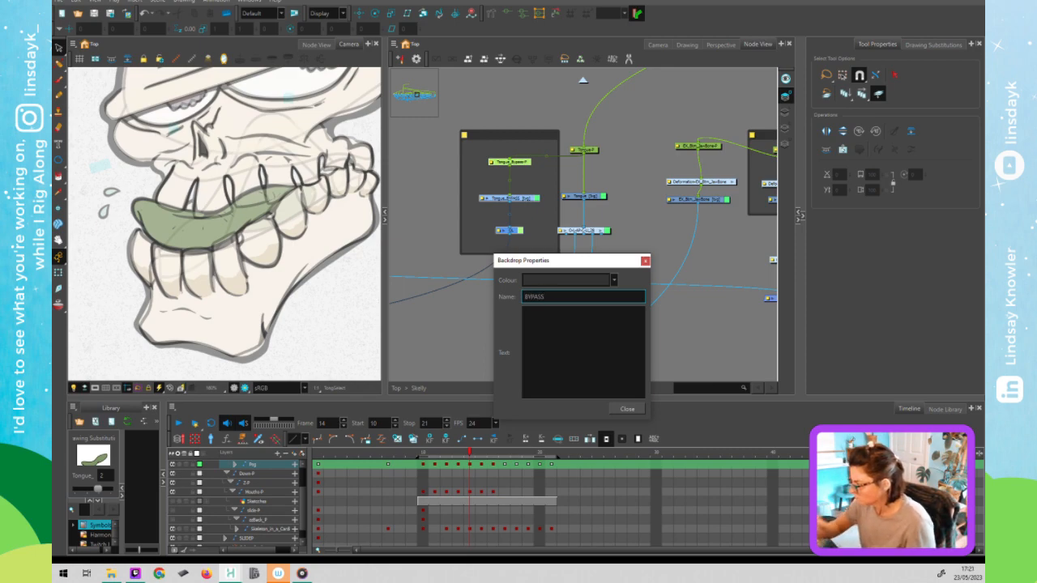
# Add the backdrop note "OVERLAY IS TONGUE BYPASS" with "Meaning, anything drawing on the OL will bypass the mouth, and show up on top".
pyautogui.press('Return')
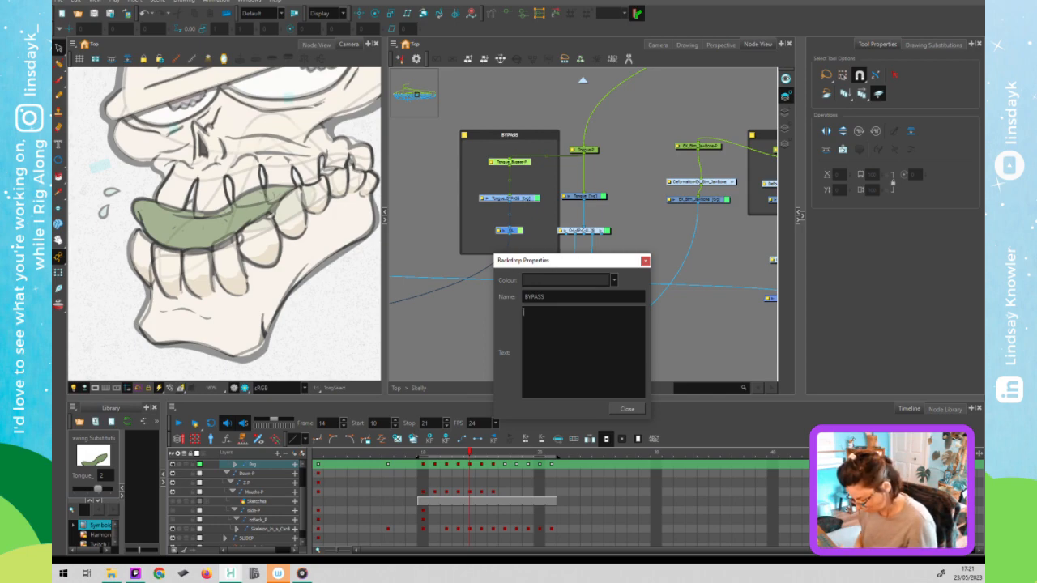
pyautogui.write('OV')
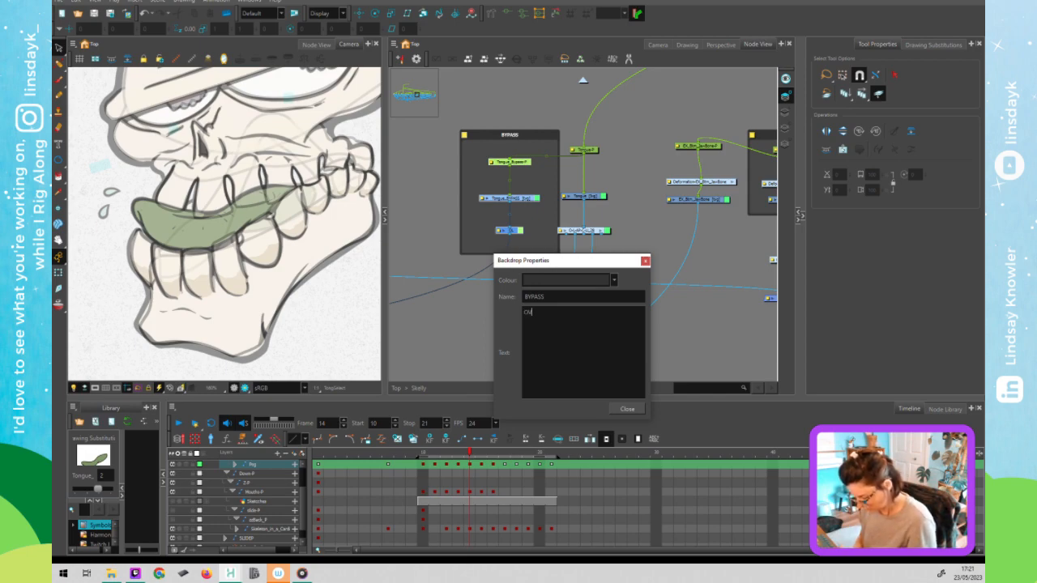
pyautogui.write('ERLAY IS TONGUE')
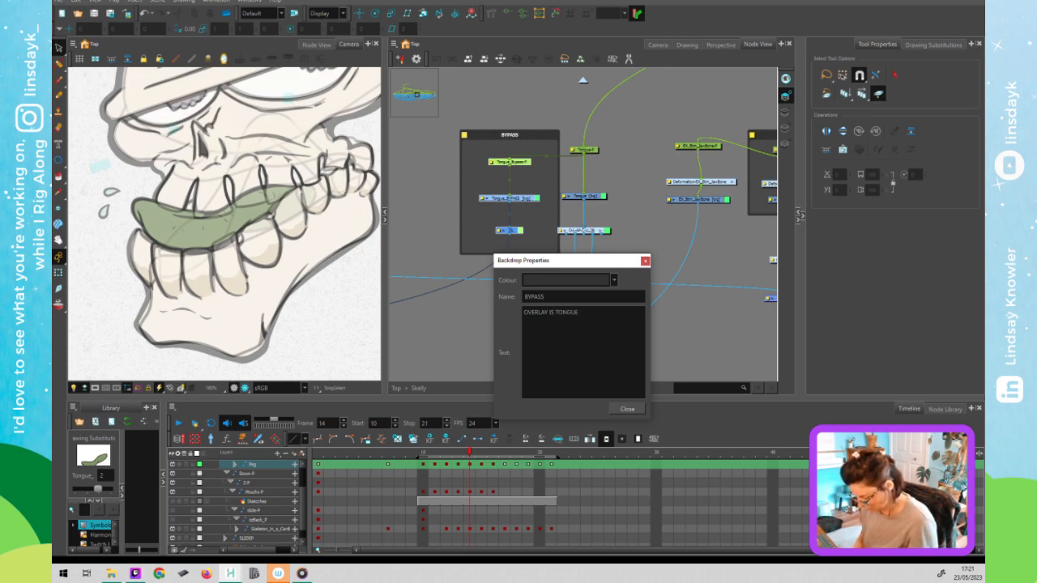
pyautogui.write(' BYPASS')
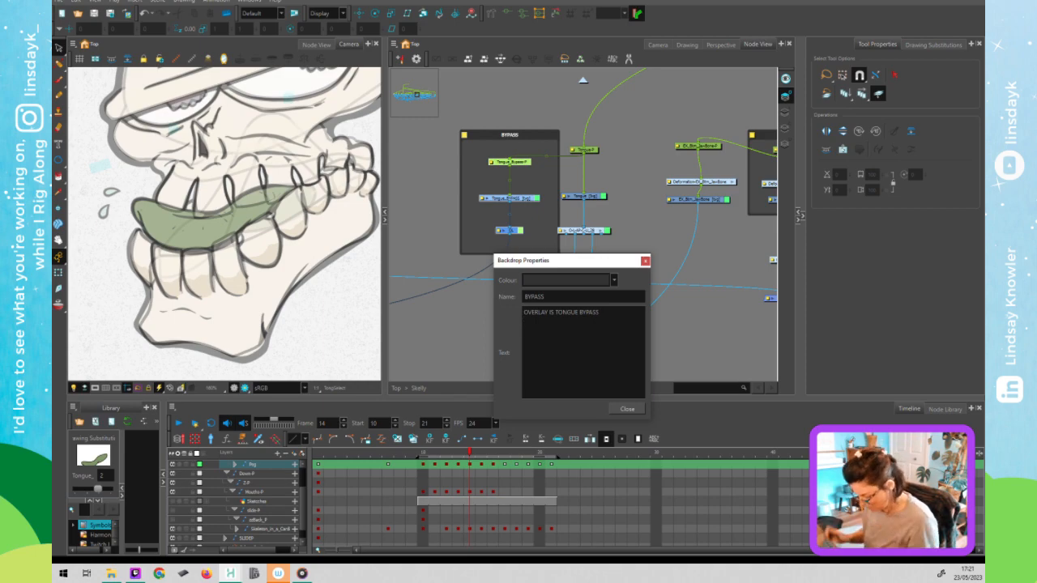
pyautogui.write('Meanin')
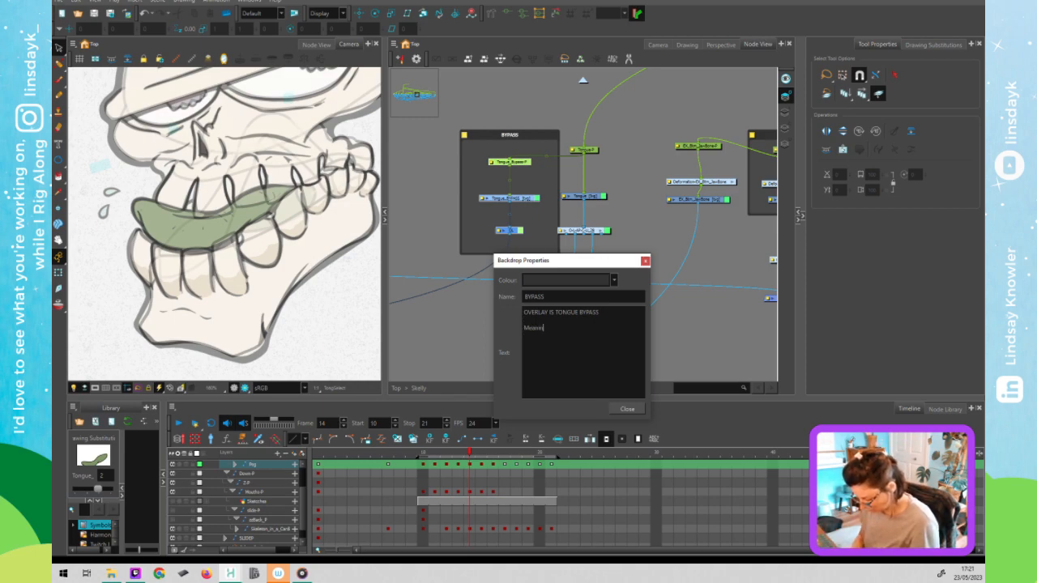
pyautogui.write('g, anythi')
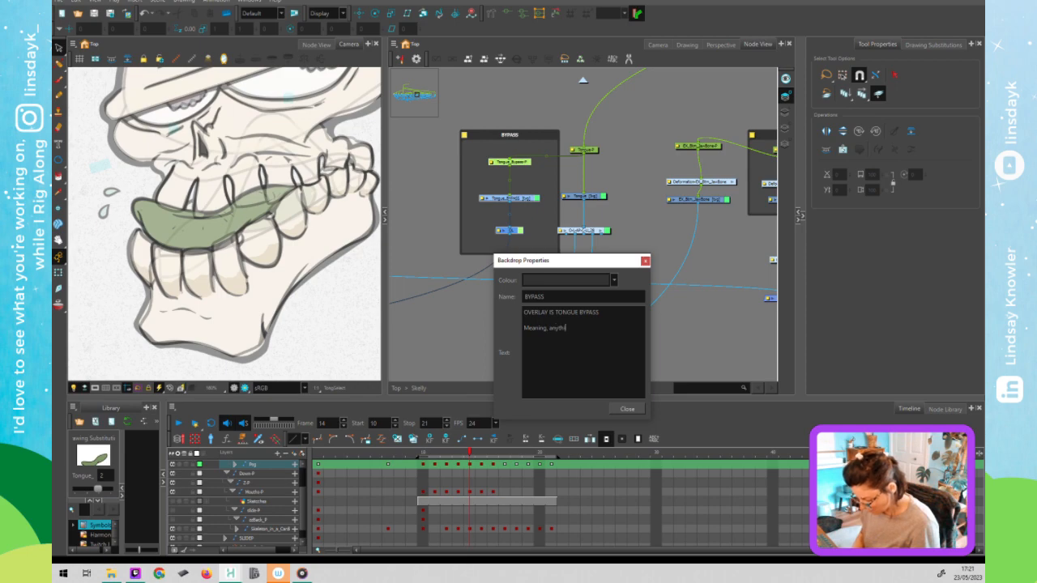
pyautogui.write('ng diawing')
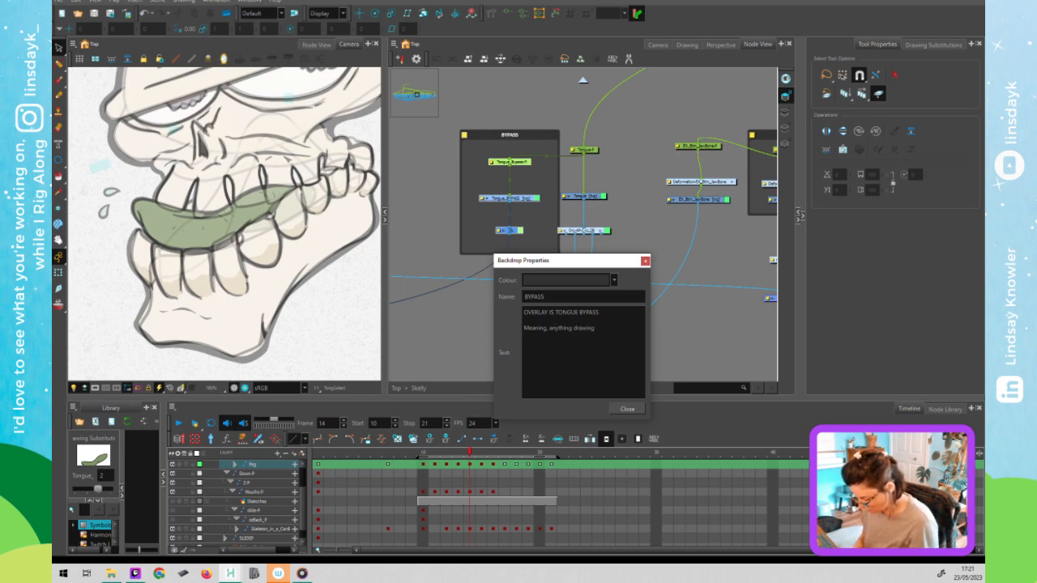
pyautogui.write(' on the OL ')
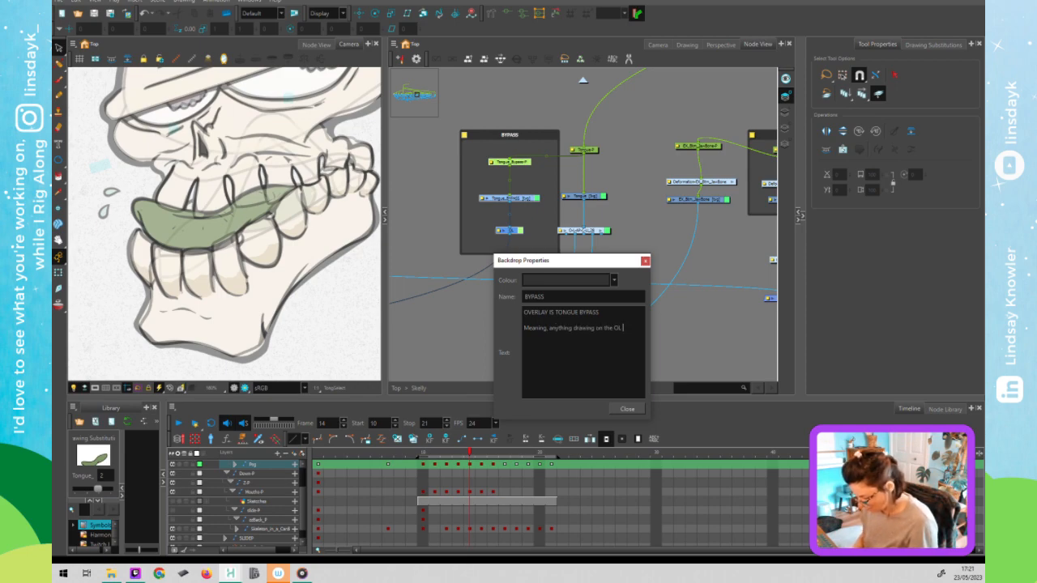
pyautogui.write('will bypass the mo')
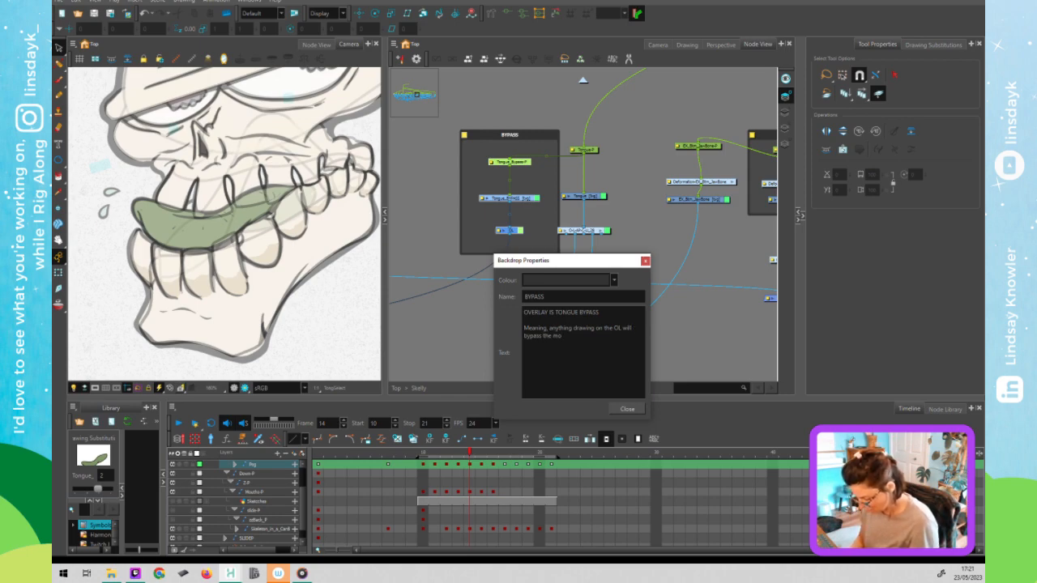
pyautogui.write('uth, an')
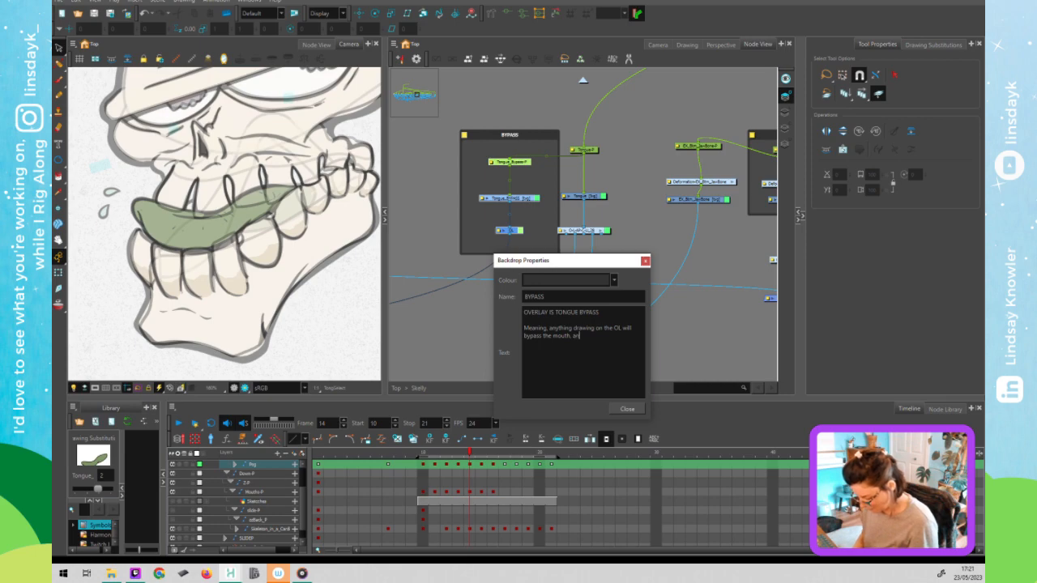
pyautogui.write('d show up')
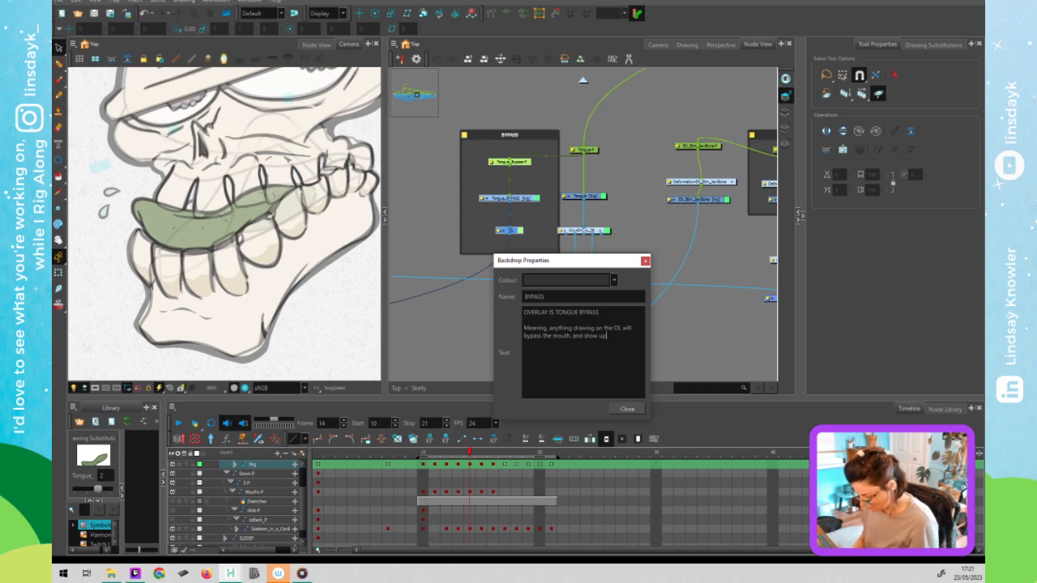
pyautogui.write(' on top')
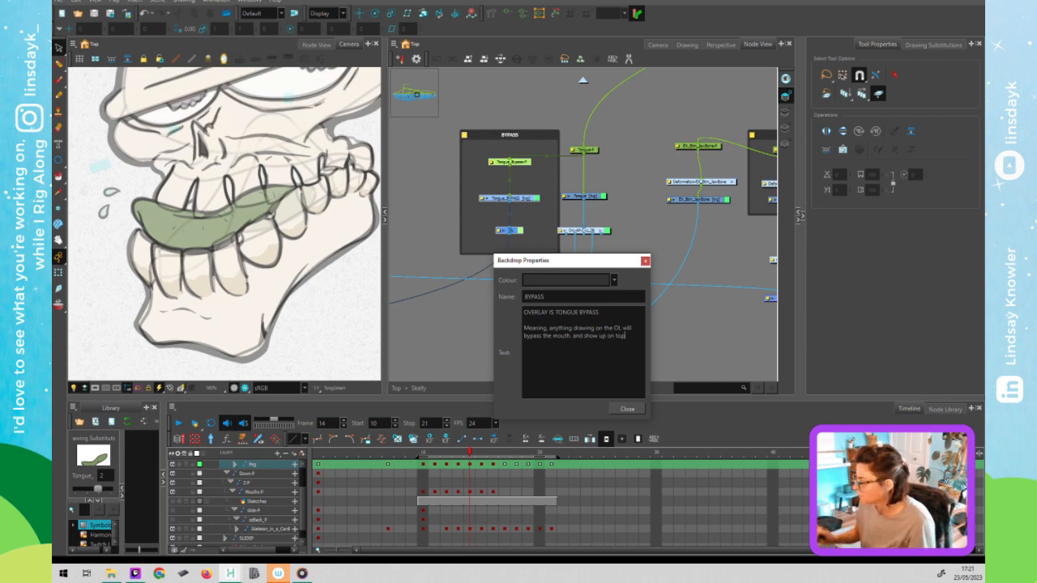
pyautogui.click(638, 407)
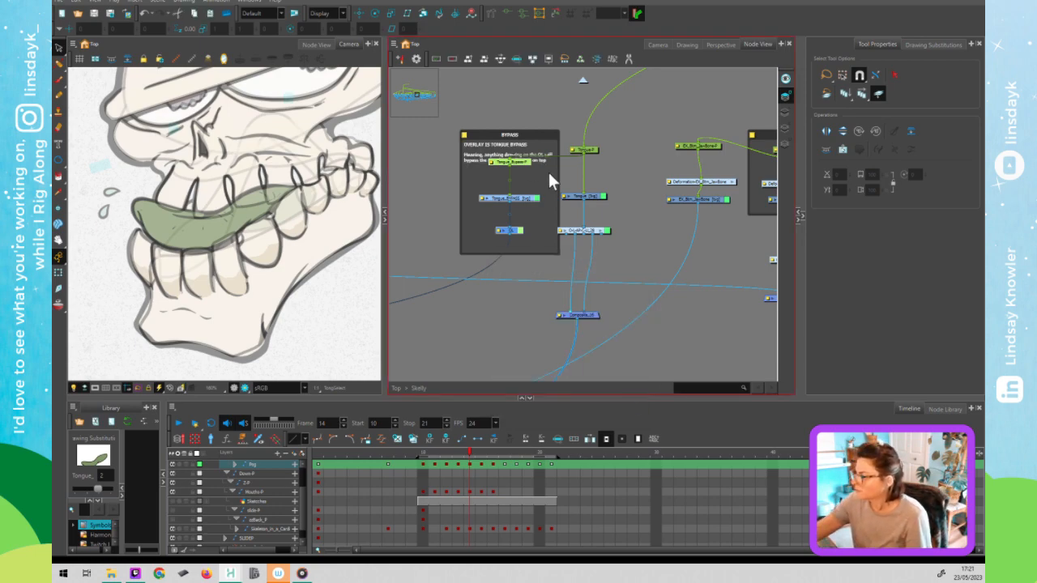
# Resize the BYPASS backdrop to make room for its note above the peg and fit closely around the nodes.
pyautogui.moveTo(557, 252); pyautogui.dragTo(551, 250)
pyautogui.moveTo(542, 123); pyautogui.dragTo(544, 113)
# Copy all the tongue artwork from the line art layer of the Tongue_BYPASS drawing onto its overlay layer.
pyautogui.click(527, 199)
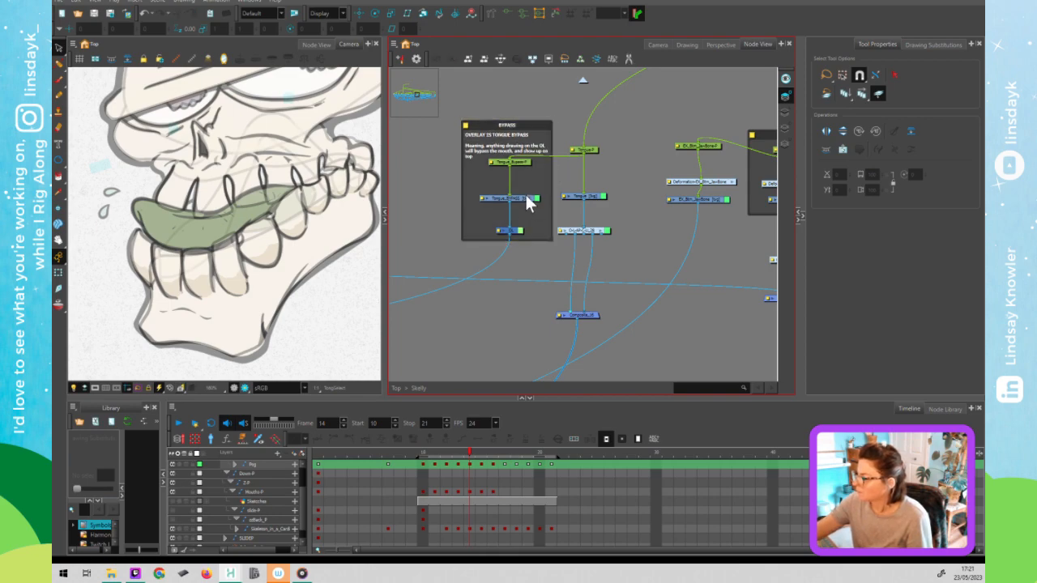
pyautogui.click(256, 242)
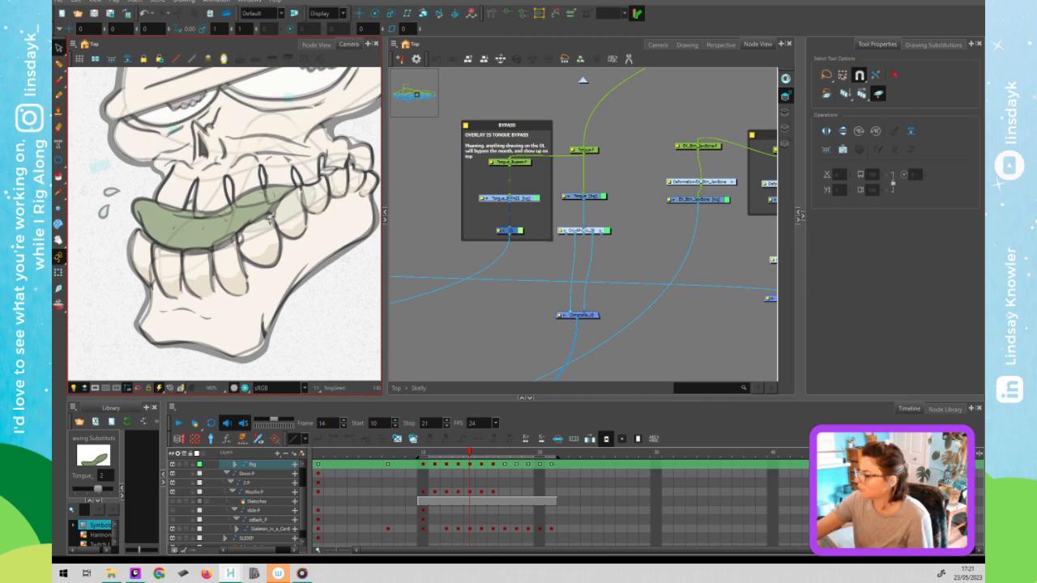
pyautogui.click(789, 113)
pyautogui.click(784, 111)
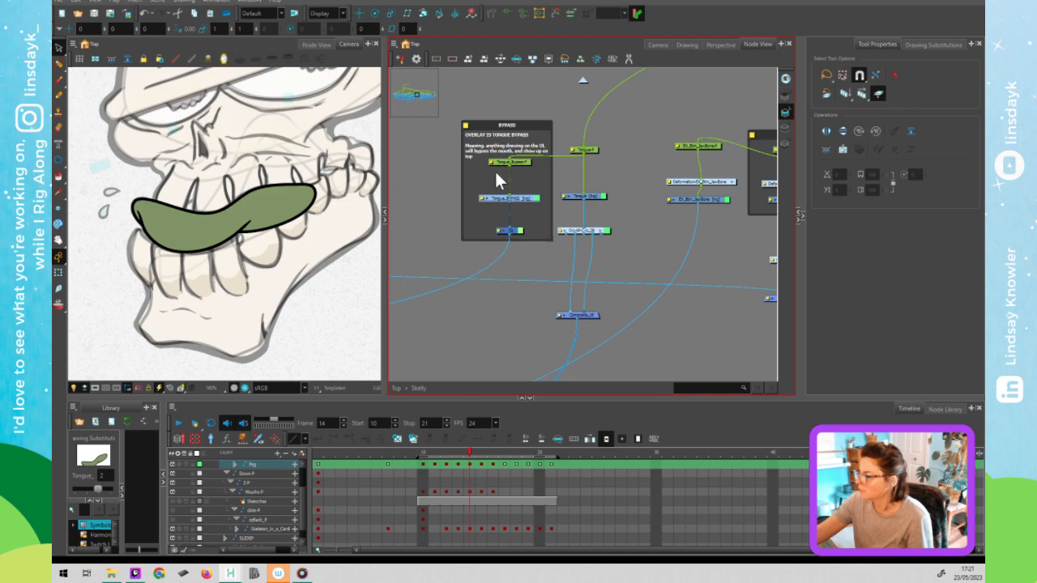
pyautogui.click(247, 158)
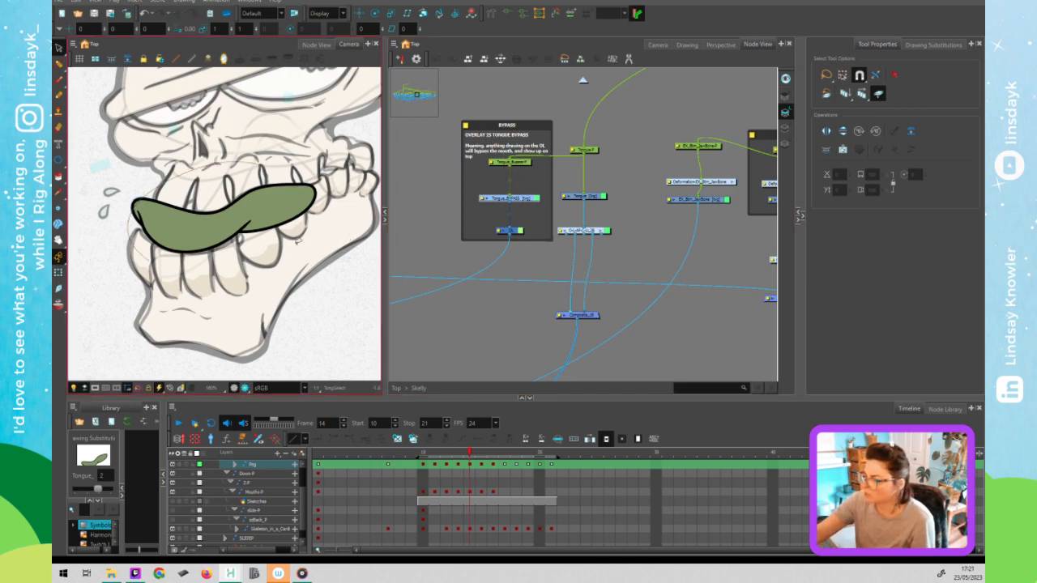
pyautogui.click(208, 134)
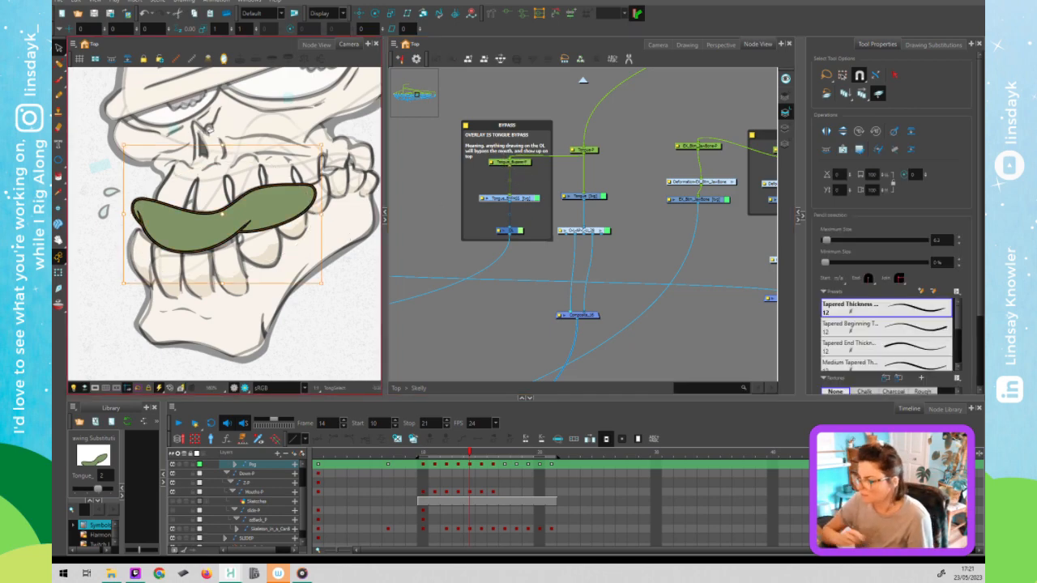
pyautogui.click(768, 142)
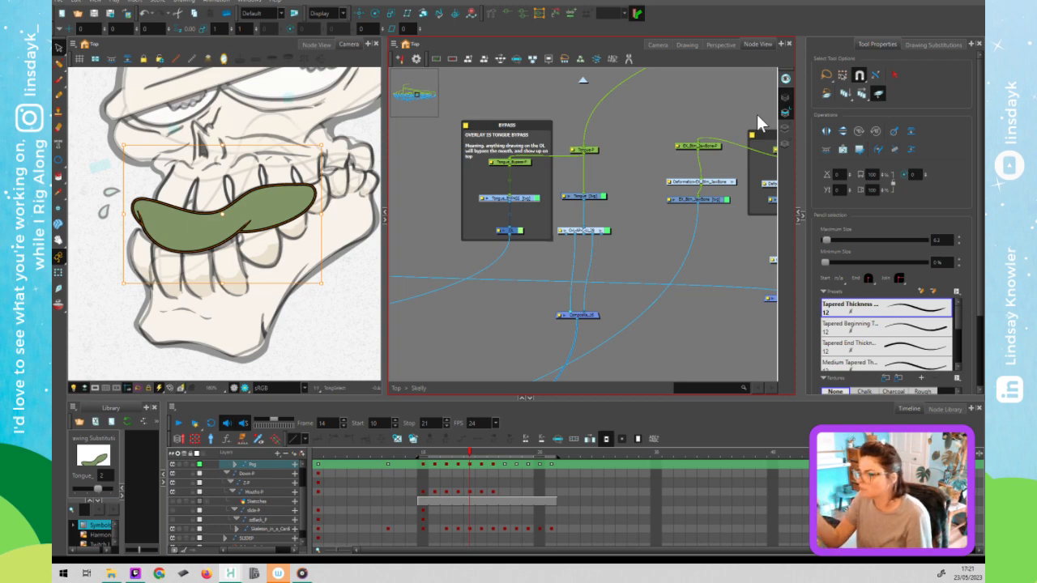
pyautogui.click(282, 259)
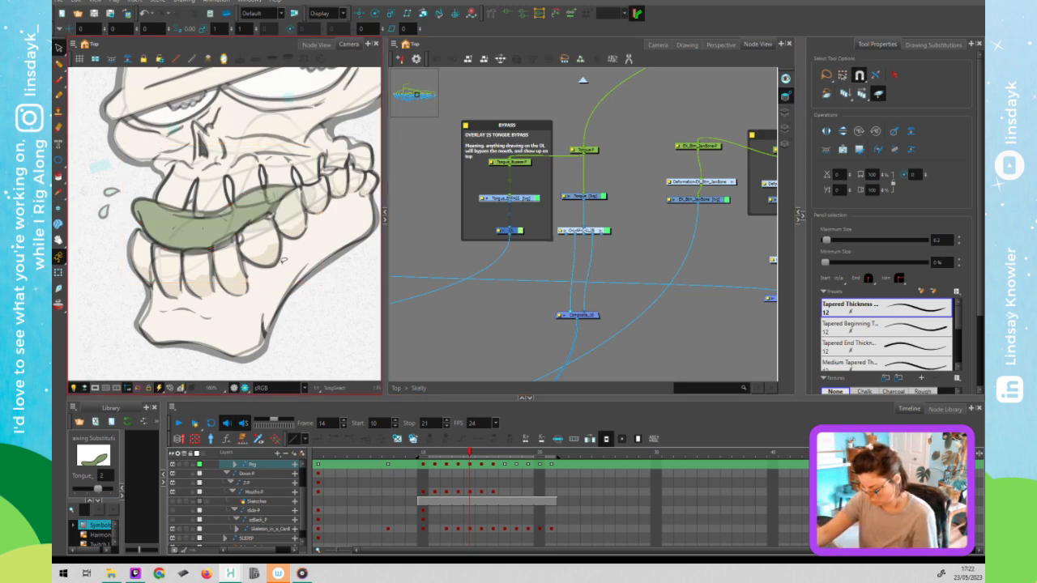
pyautogui.hotkey('ctrl', 'a')
pyautogui.click(275, 239)
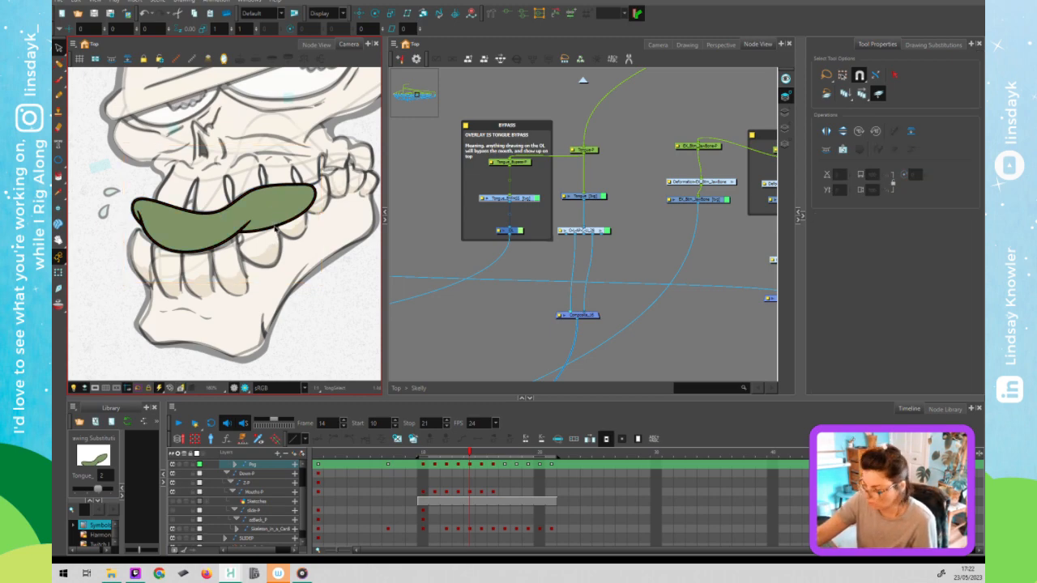
# Delete the outline strokes around the rear end of the tongue on the overlay layer of Tongue_BYPASS.
pyautogui.hotkey('alt', 'q')
pyautogui.hotkey('ctrl', 'a')
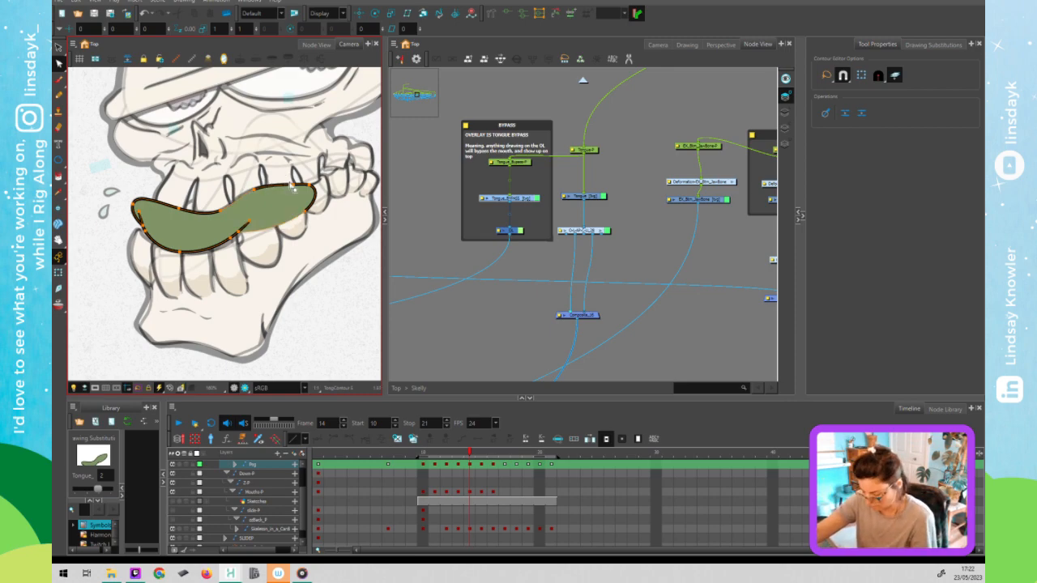
pyautogui.hotkey('alt', 's')
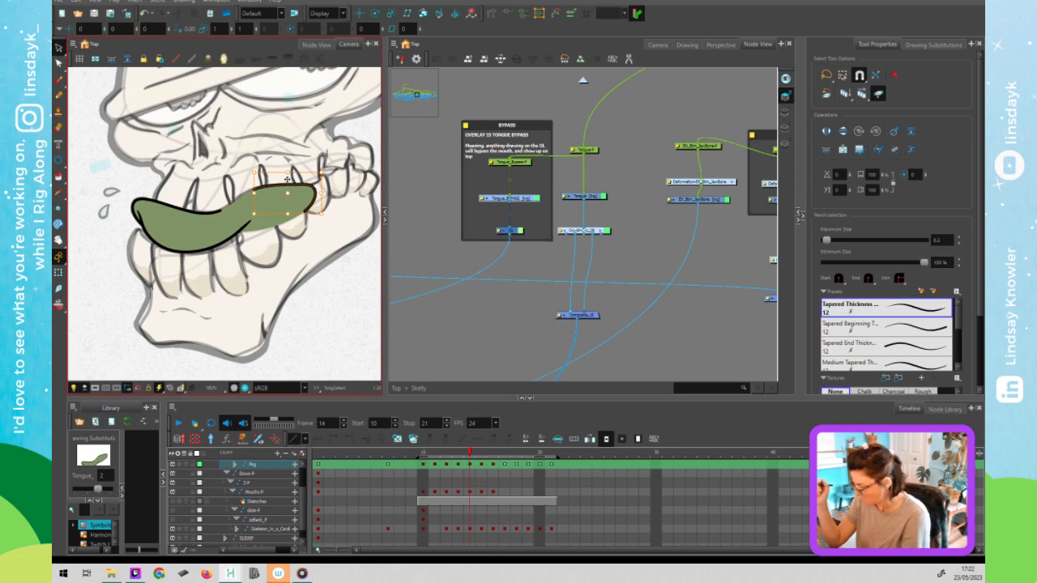
pyautogui.press('Escape')
# Delete the contour points of the green fill at the tongue's rear end with the Contour Editor, keeping only the front part.
pyautogui.hotkey('alt', 'q')
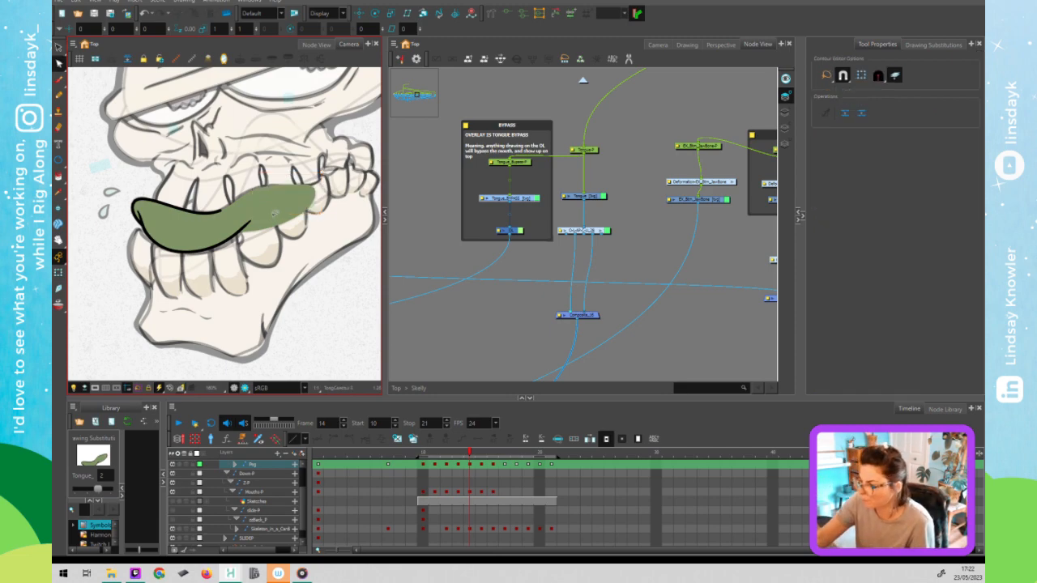
pyautogui.click(244, 188)
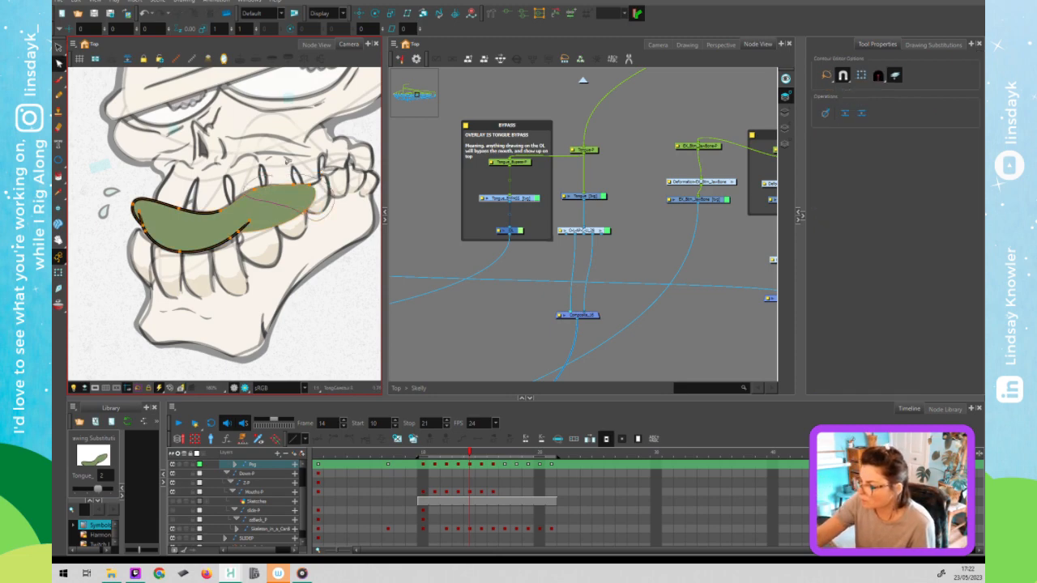
pyautogui.press('Delete')
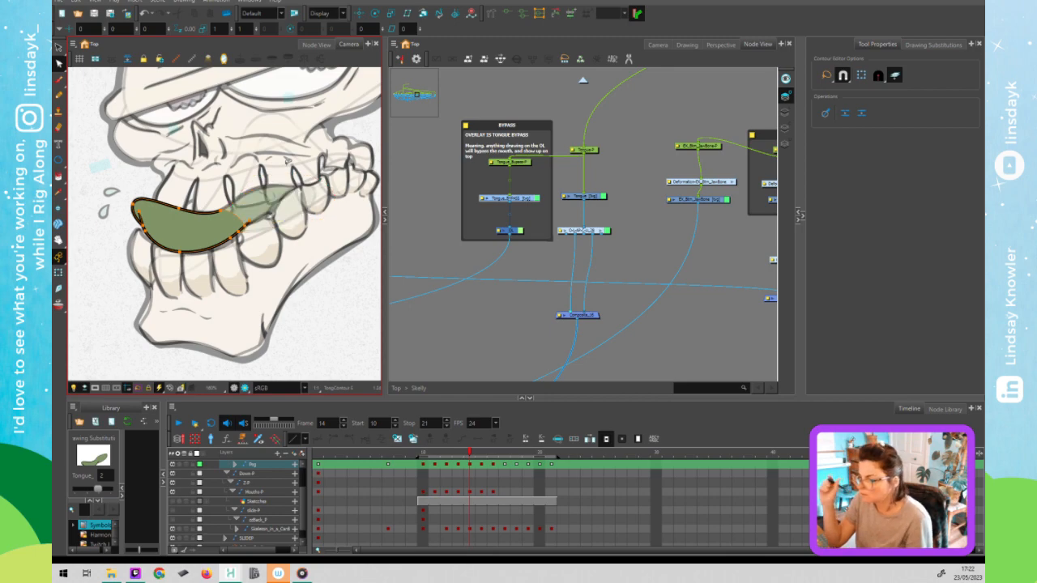
pyautogui.scroll(5, 256, 223)
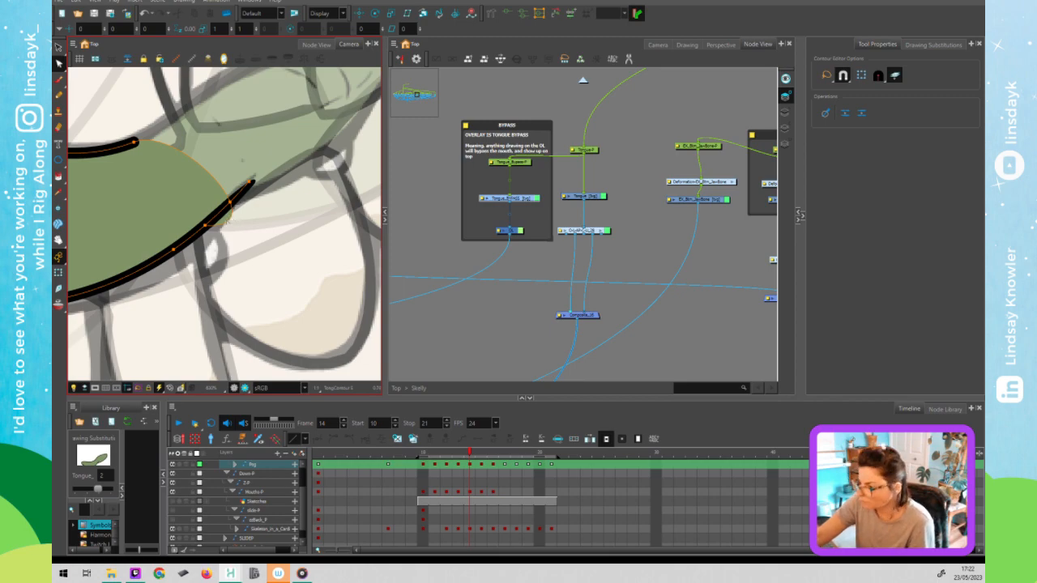
# Pull the rear edge of the overlay's green fill out toward the tip of the lower outline stroke with the Contour Editor.
pyautogui.moveTo(251, 180); pyautogui.dragTo(242, 212)
pyautogui.scroll(-4, 243, 212)
pyautogui.scroll(-1, 254, 258)
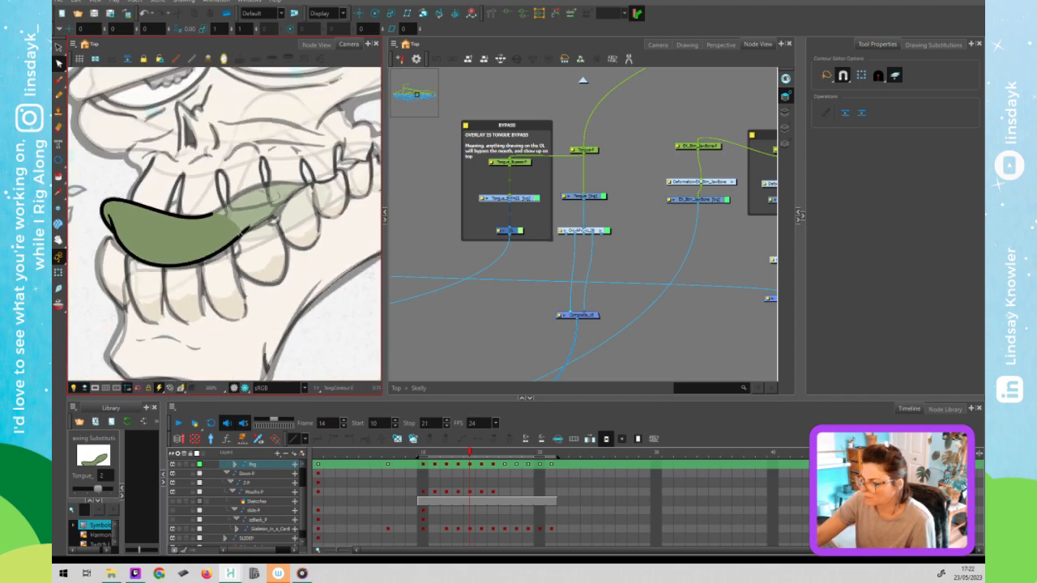
pyautogui.scroll(4, 243, 235)
pyautogui.click(234, 226)
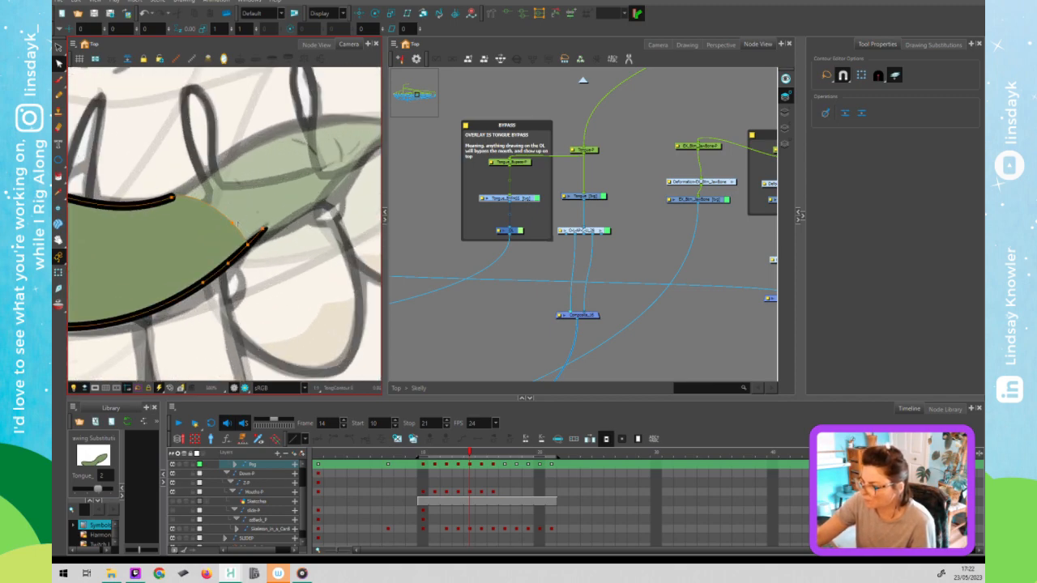
pyautogui.moveTo(267, 220); pyautogui.dragTo(235, 233)
pyautogui.hotkey('ctrl', 'z')
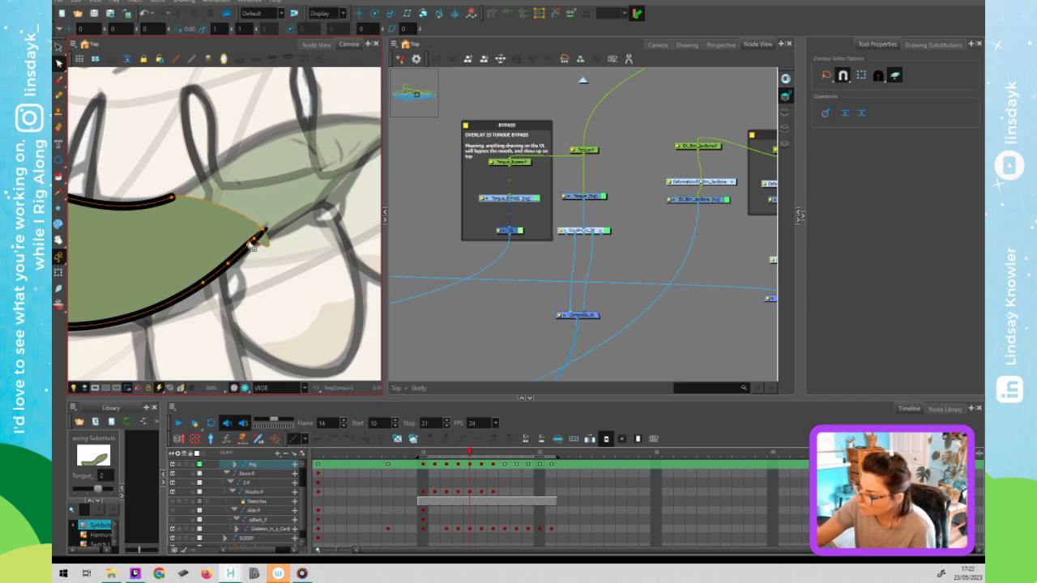
# Adjust the green fill's contour points near the lower outline's tip to tuck the overhanging fill behind the stroke.
pyautogui.press('2')
pyautogui.press('2')
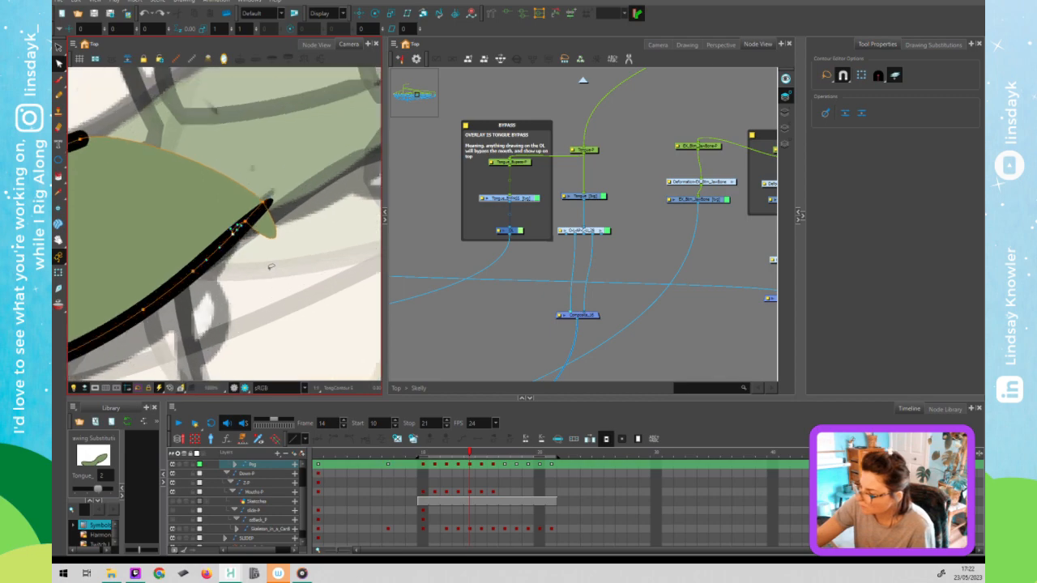
pyautogui.press('2')
pyautogui.press('2')
pyautogui.press('2')
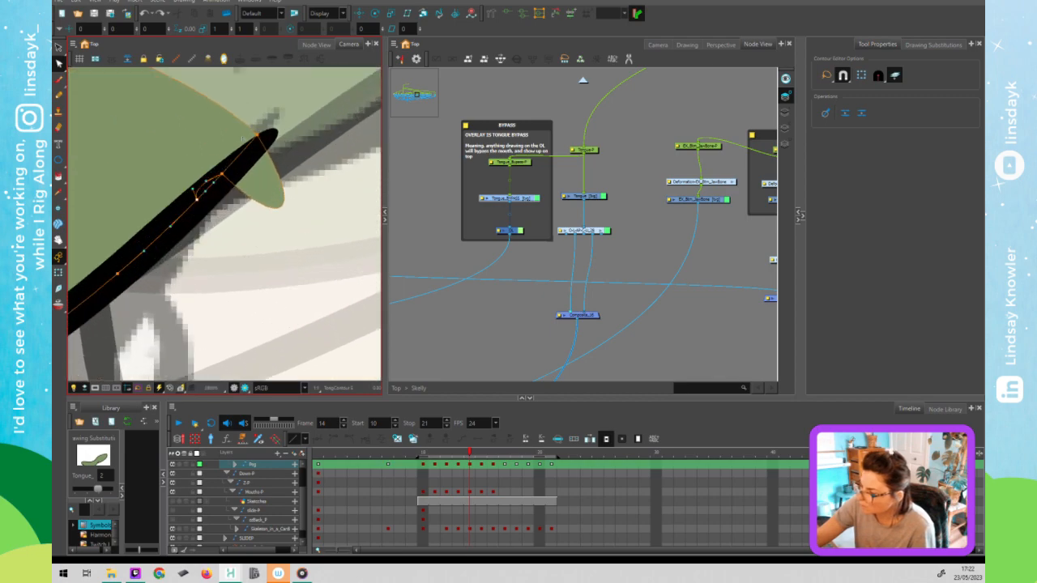
pyautogui.moveTo(165, 157); pyautogui.dragTo(235, 247)
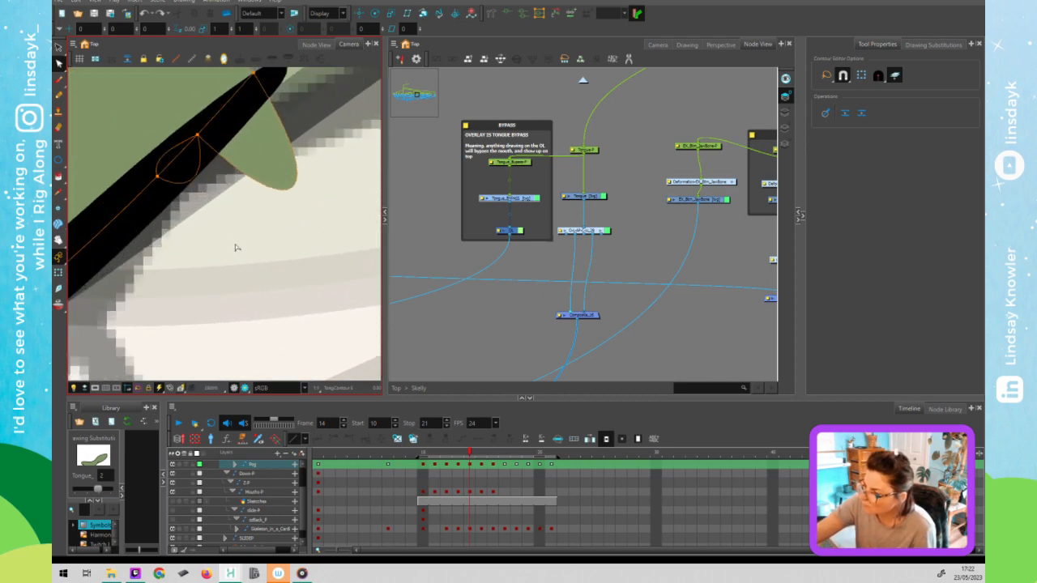
pyautogui.moveTo(215, 211); pyautogui.dragTo(237, 248)
pyautogui.press('1')
pyautogui.press('1')
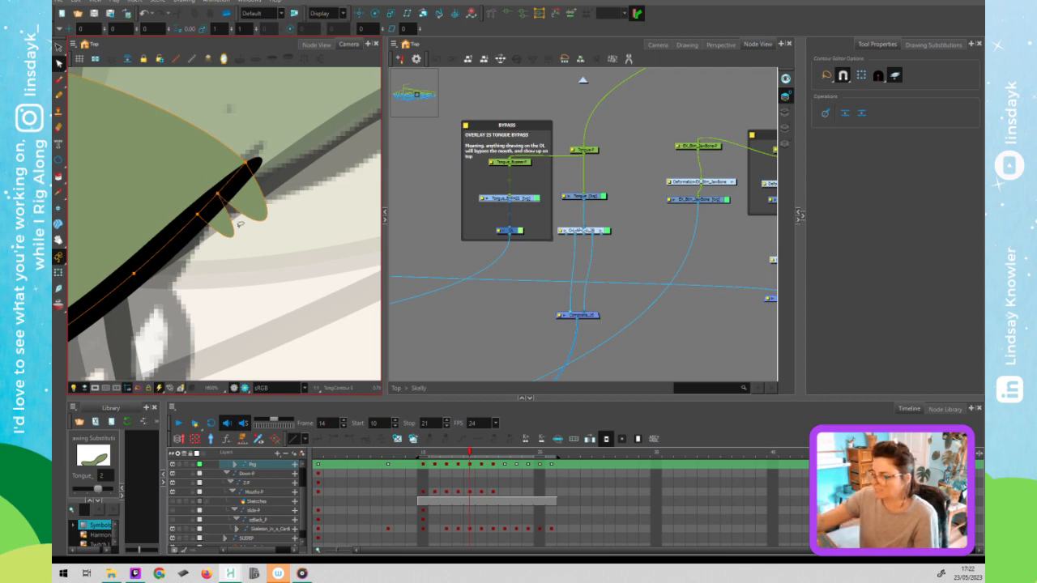
pyautogui.hotkey('ctrl', 'z')
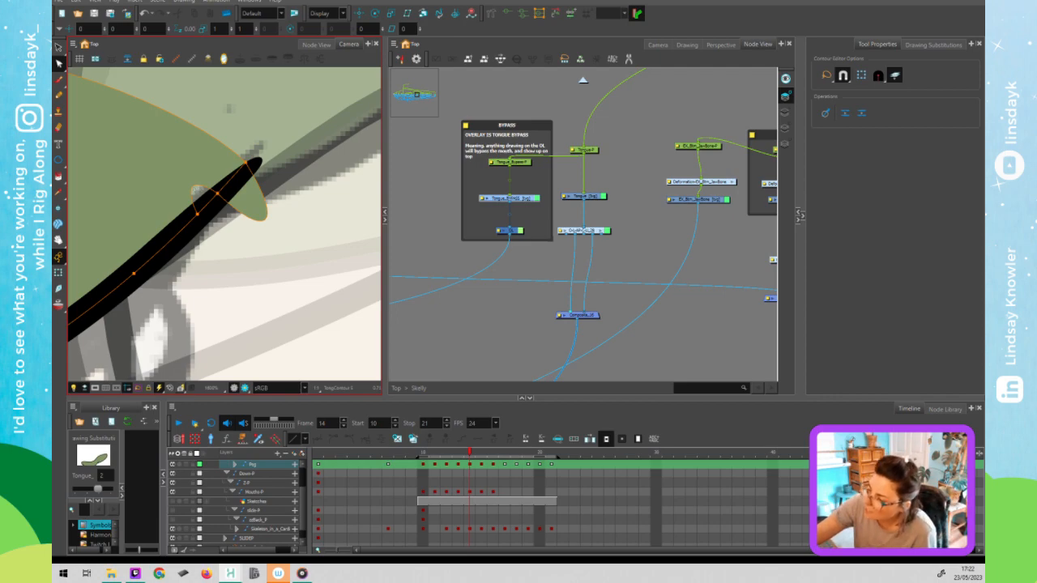
pyautogui.hotkey('ctrl', 'shift', 'z')
pyautogui.hotkey('ctrl', 'z')
pyautogui.hotkey('ctrl', 'z')
pyautogui.hotkey('ctrl', 'z')
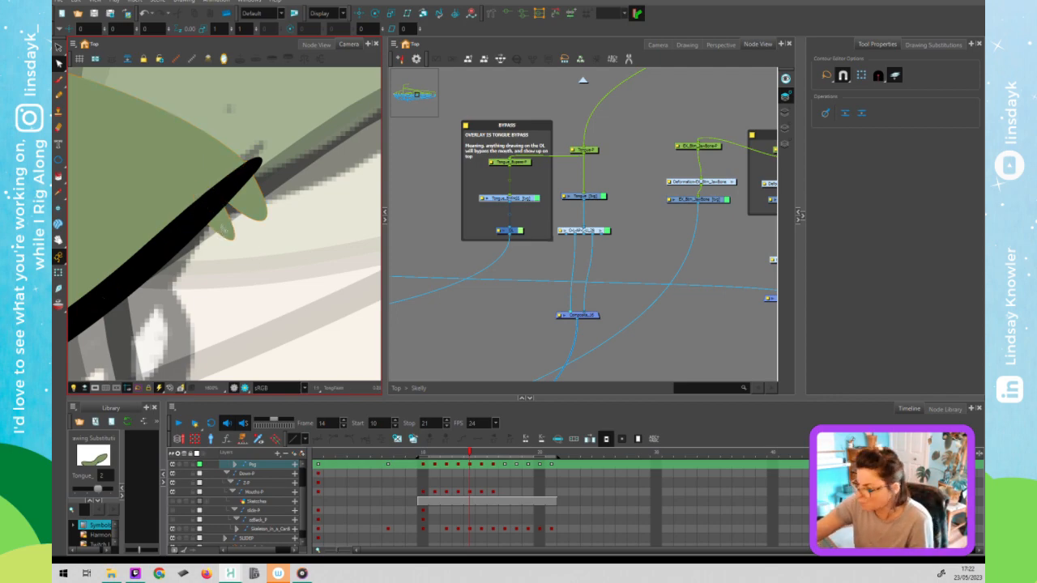
# Bulge the green fill's rear edge outward between the ends of the two outline strokes, and clear the selection.
pyautogui.scroll(-4, 271, 235)
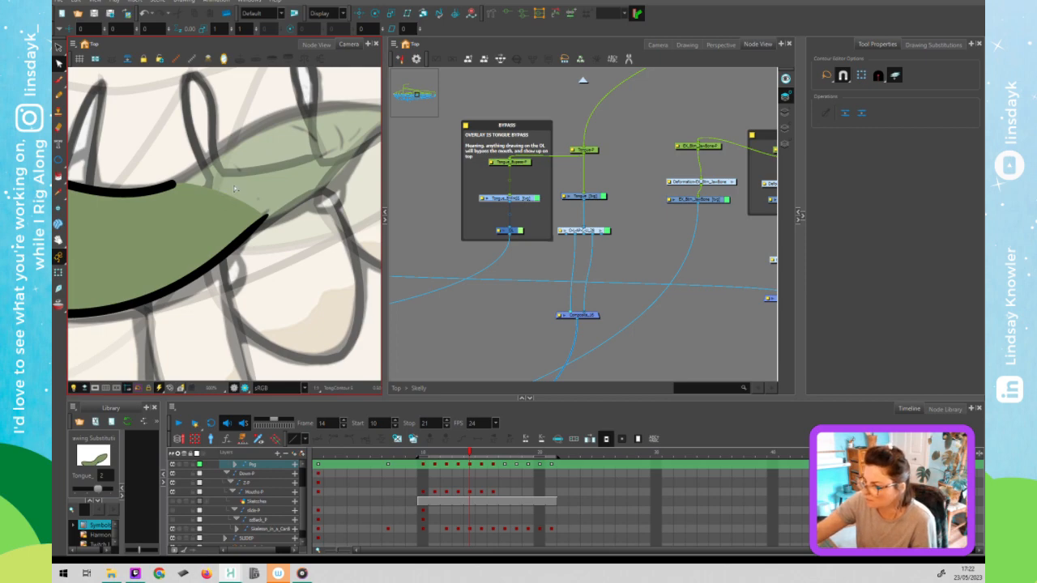
pyautogui.click(234, 188)
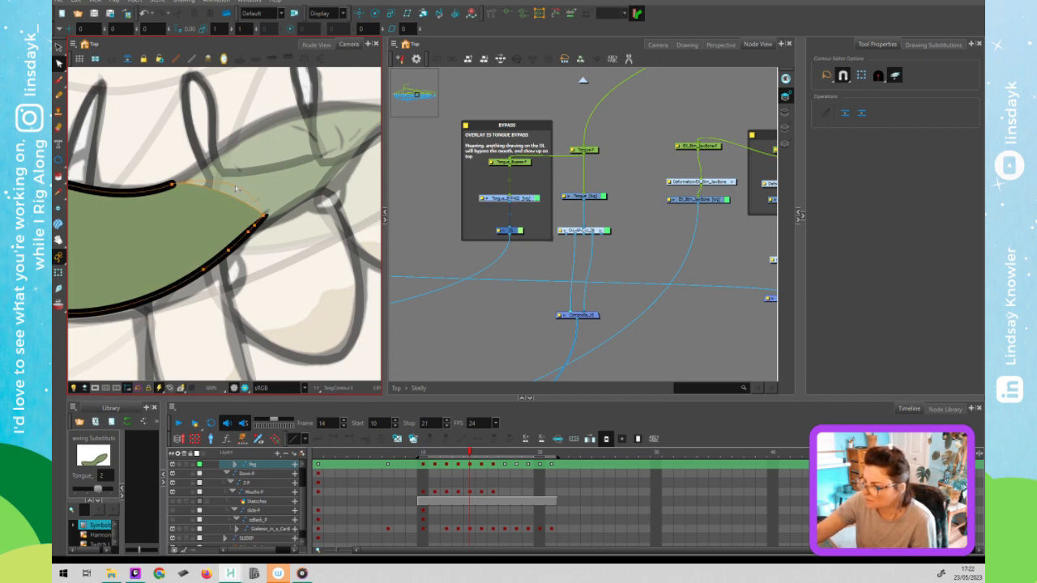
pyautogui.moveTo(270, 172); pyautogui.dragTo(269, 173)
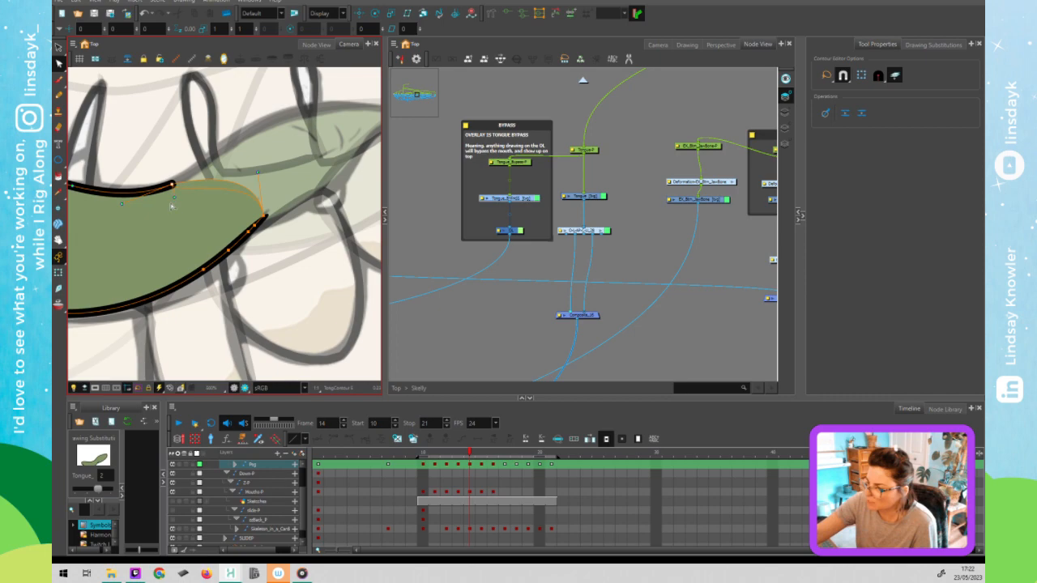
pyautogui.scroll(2, 176, 190)
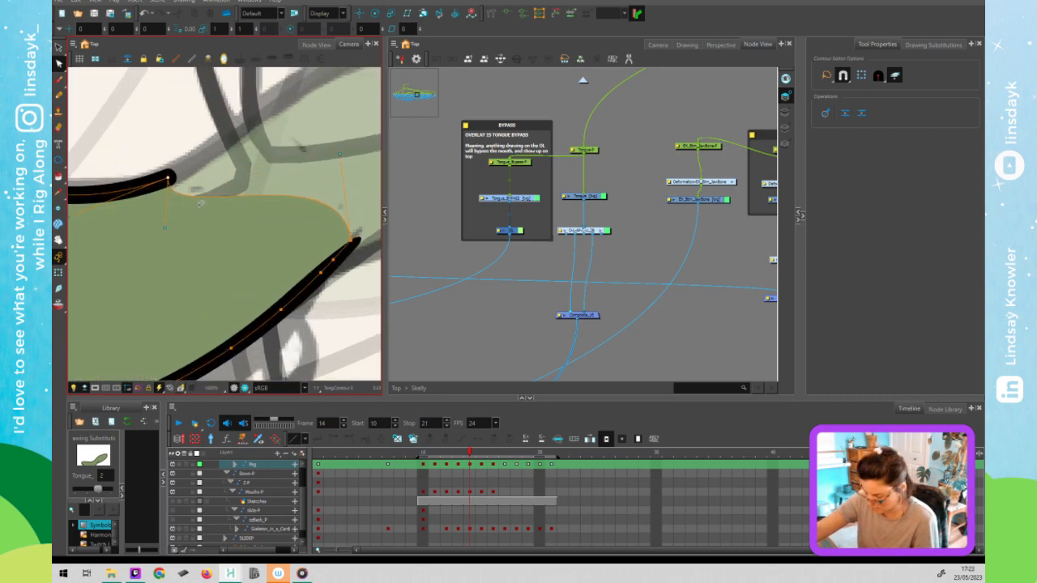
pyautogui.hotkey('shift', 't')
pyautogui.scroll(-3, 199, 204)
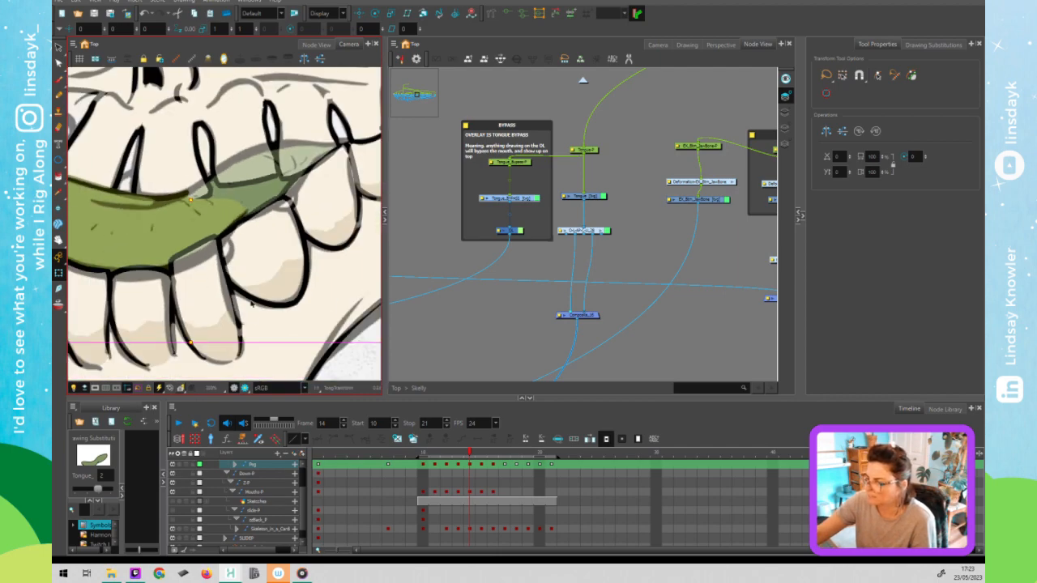
pyautogui.scroll(-3, 256, 316)
pyautogui.click(121, 285)
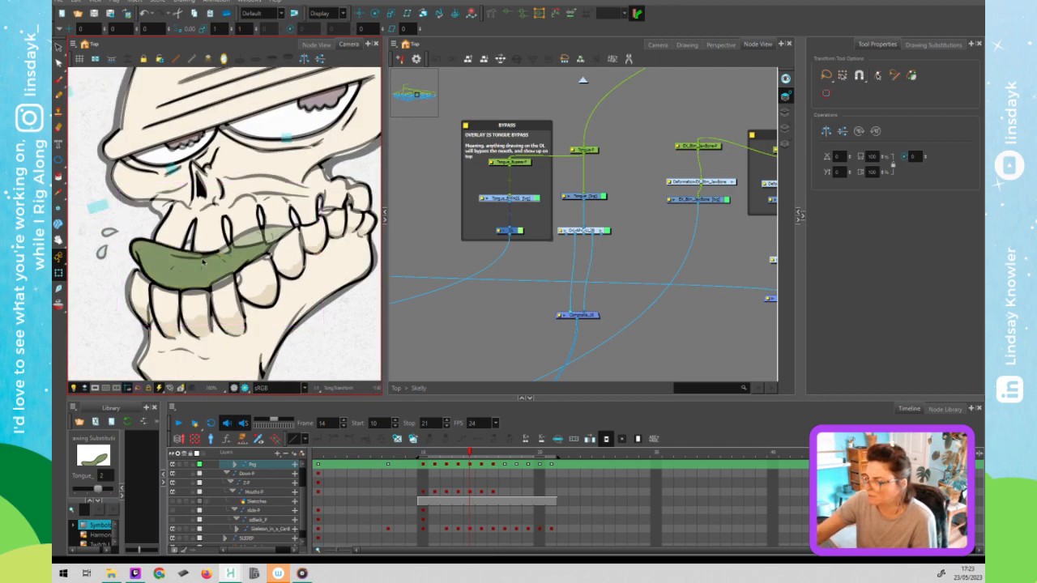
# Leave the Skelly group and disable the Final_Mouths drawing to hide the sketch over the face.
pyautogui.click(560, 265)
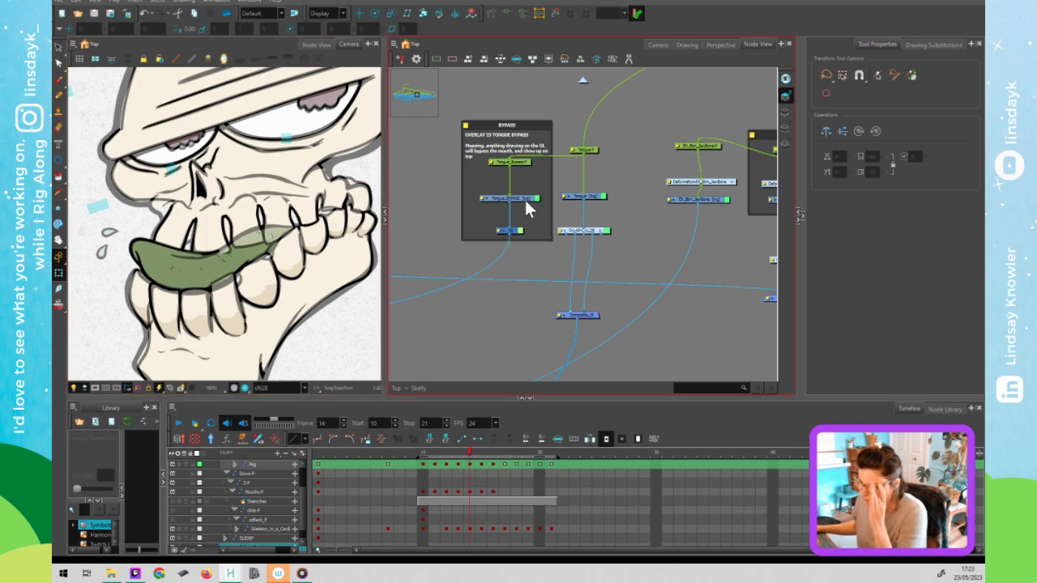
pyautogui.click(581, 80)
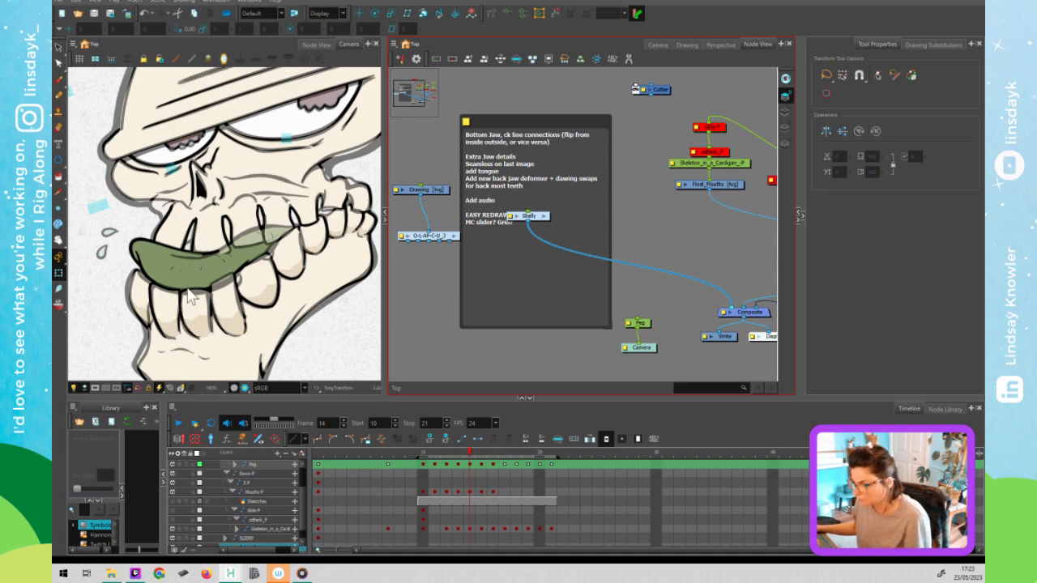
pyautogui.click(210, 265)
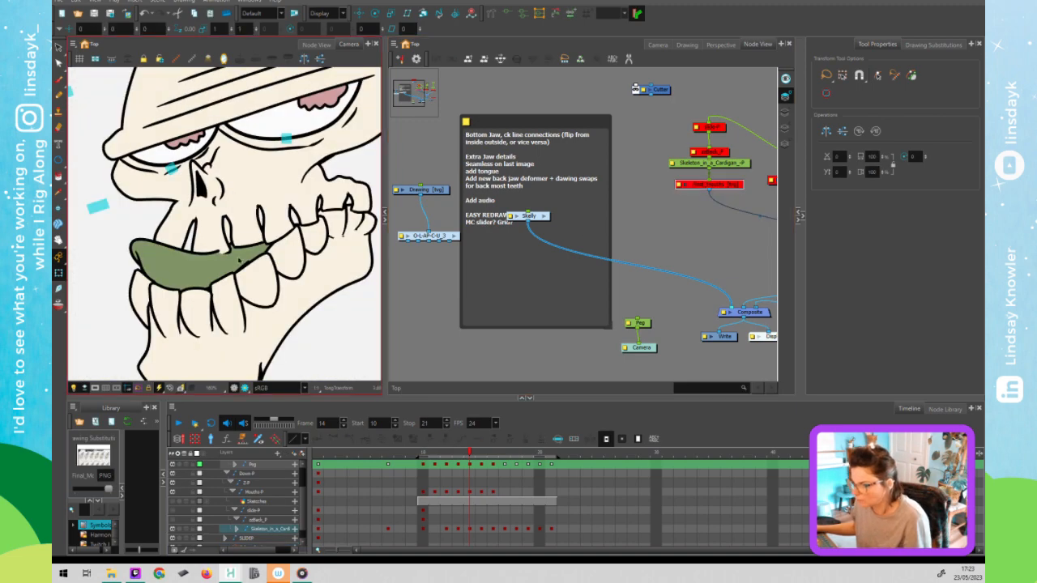
# Select the bypass tongue on the face, locate its node inside the Skelly group and inspect its overlay artwork.
pyautogui.click(196, 270)
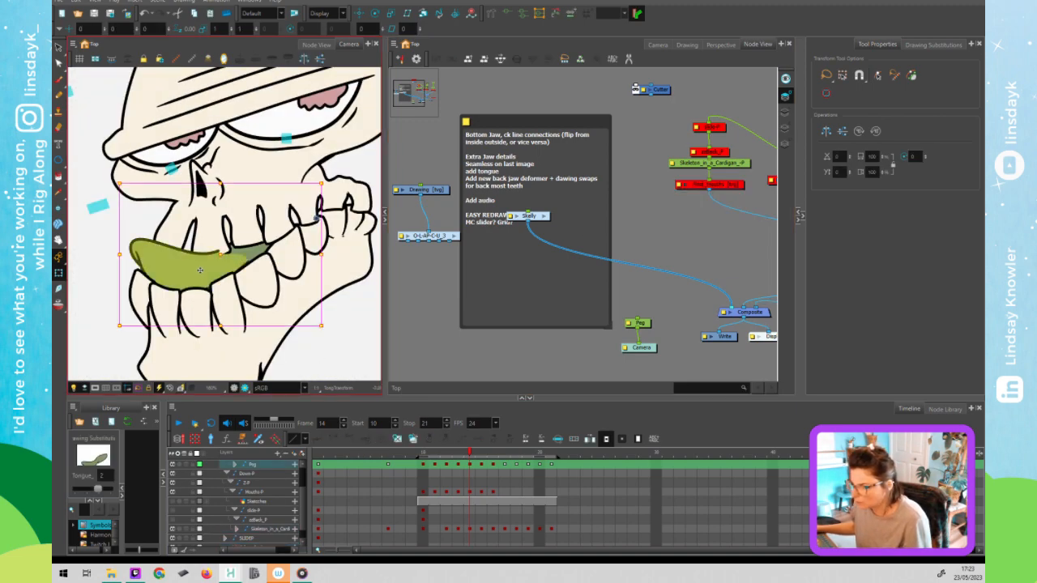
pyautogui.middleClick(501, 244)
pyautogui.press('o')
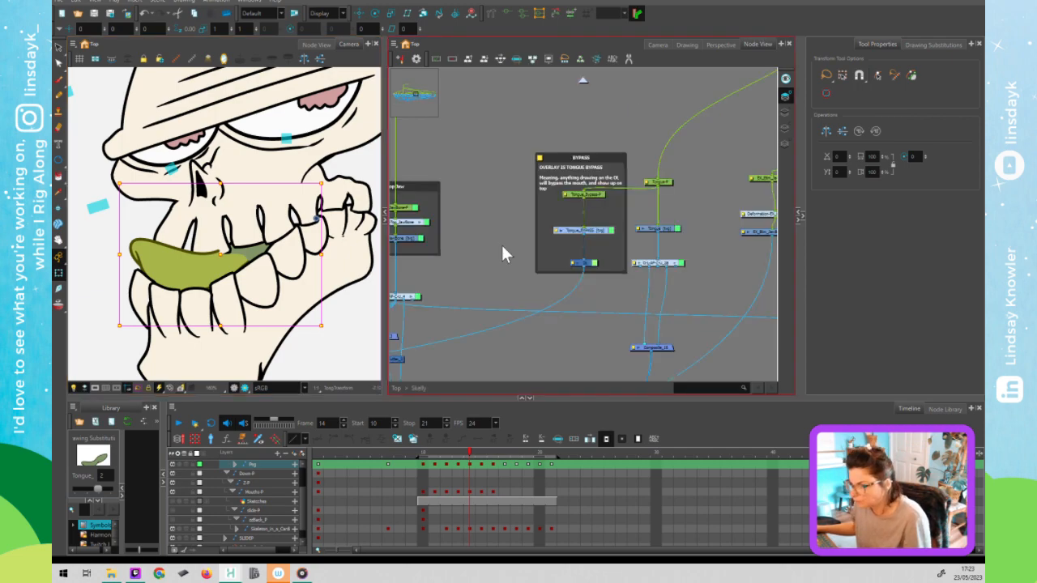
pyautogui.middleClick(231, 259)
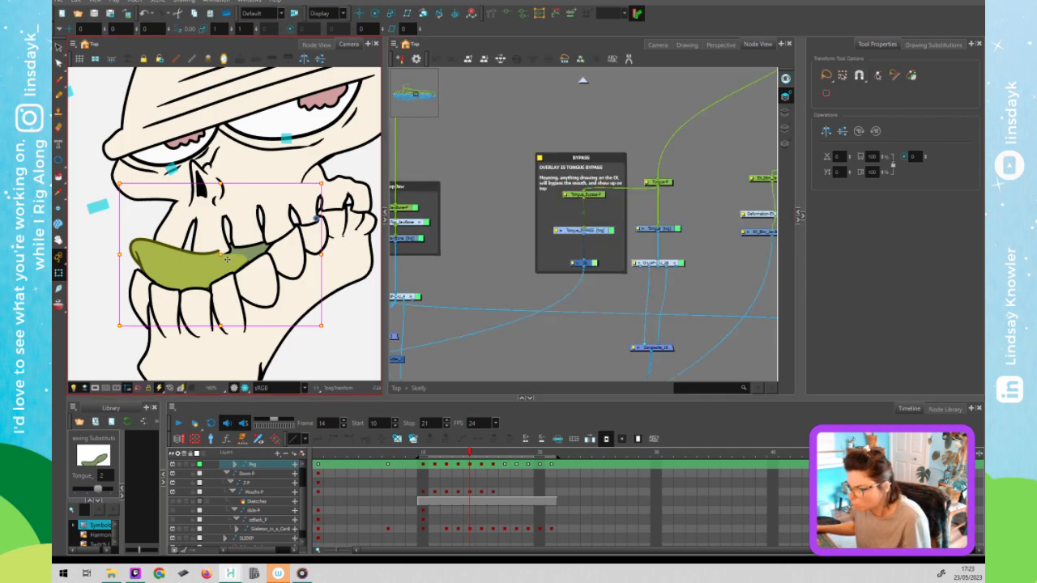
pyautogui.hotkey('alt', 's')
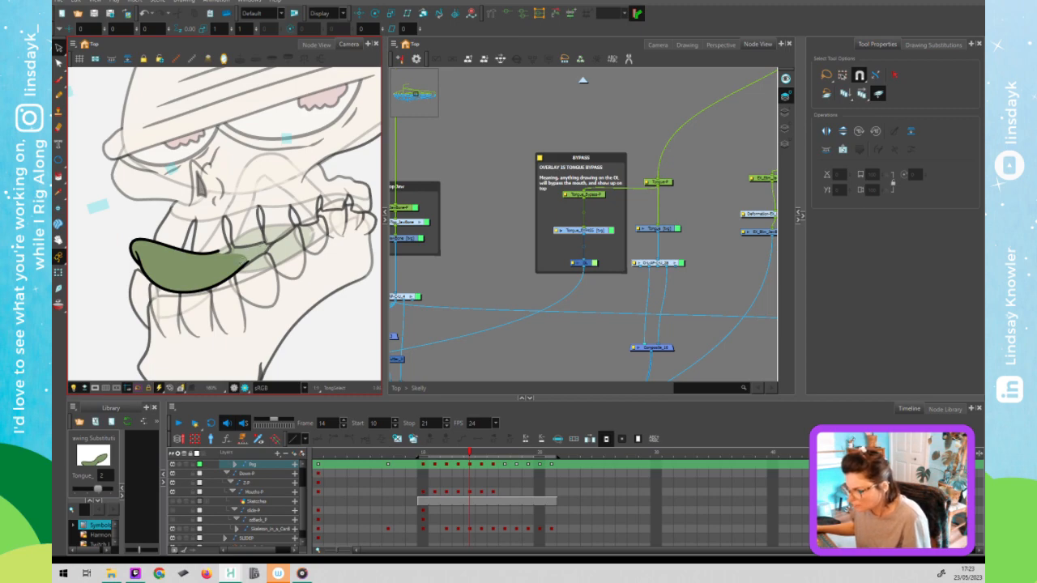
pyautogui.hotkey('shift', 't')
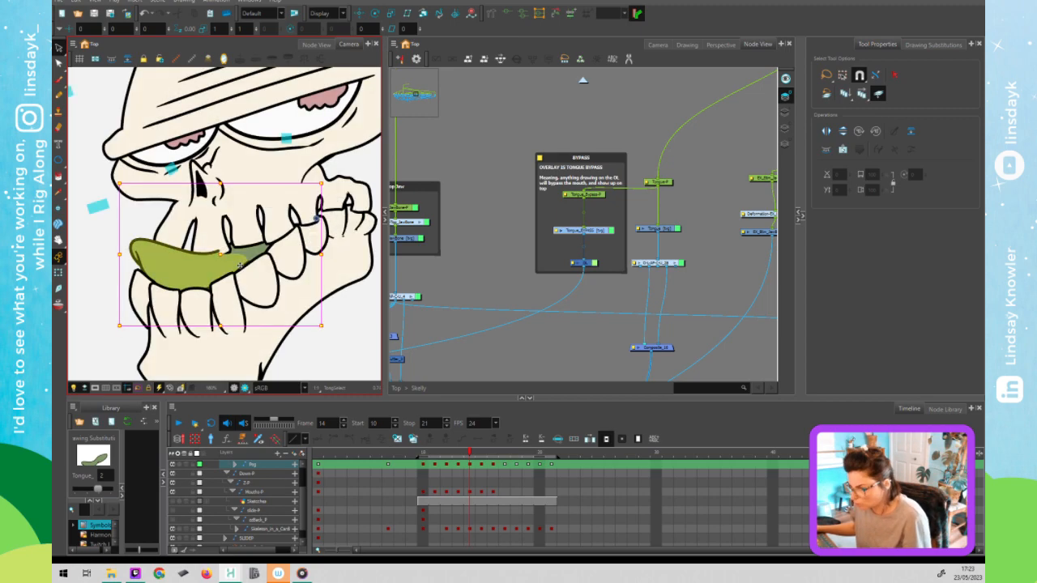
# Nudge the Tongue_Bypass-P peg forward in depth to a Z position of 0.001 F and clear the selection.
pyautogui.middleClick(536, 271)
pyautogui.scroll(-2, 537, 269)
pyautogui.moveTo(517, 326); pyautogui.dragTo(629, 282)
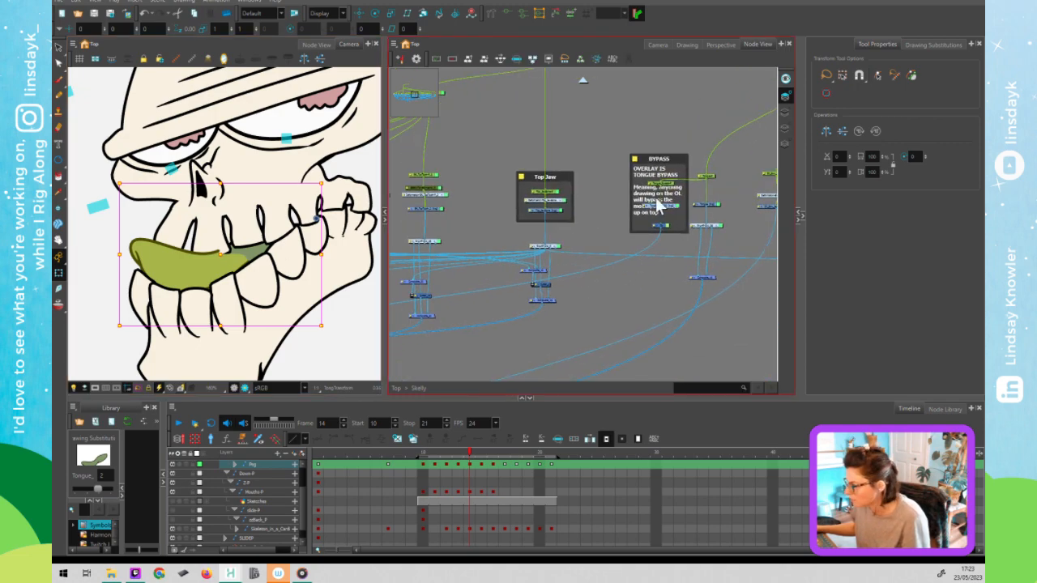
pyautogui.click(659, 185)
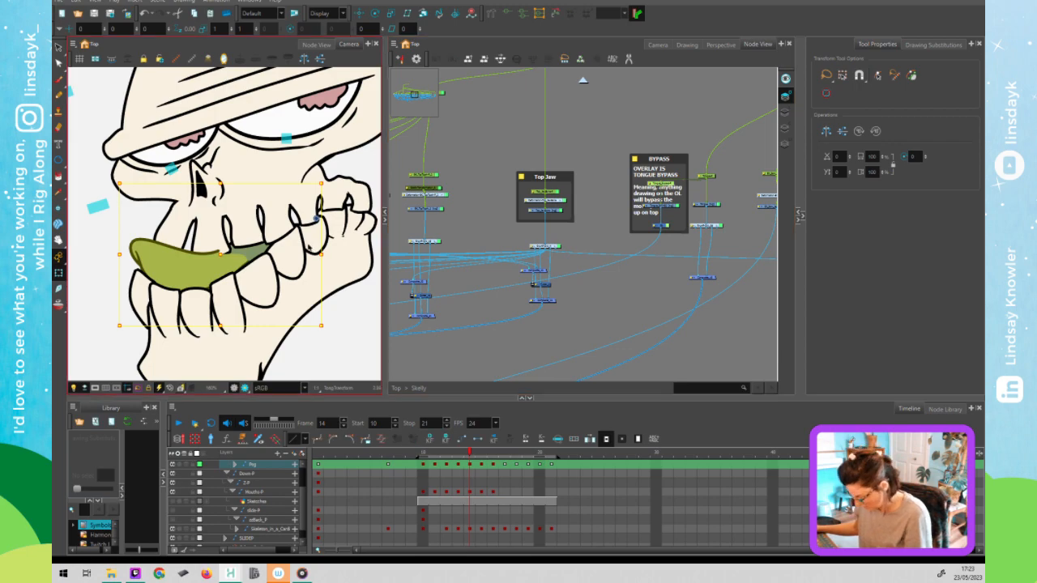
pyautogui.click(323, 256)
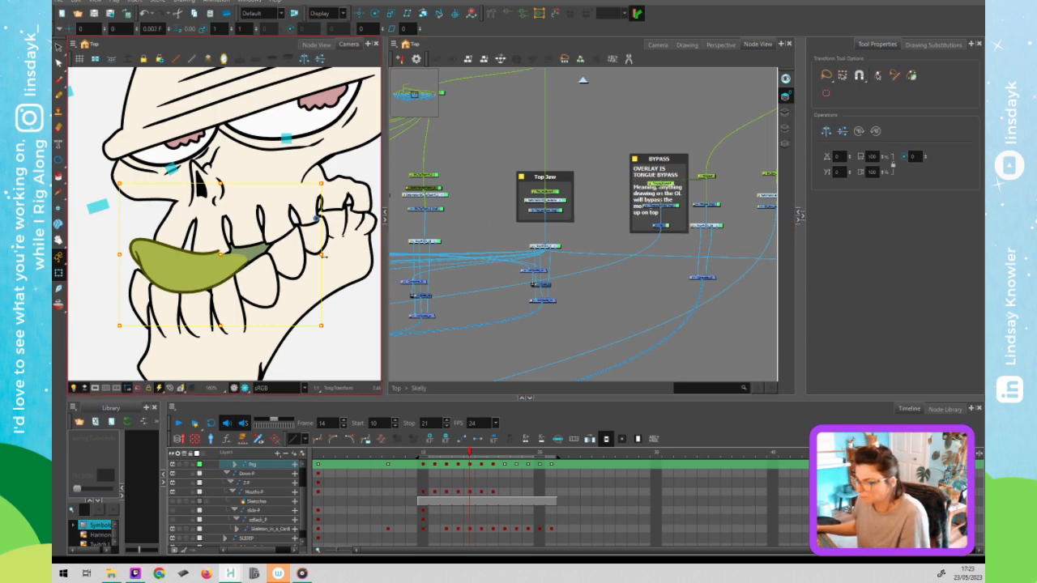
pyautogui.hotkey('ctrl', 'z')
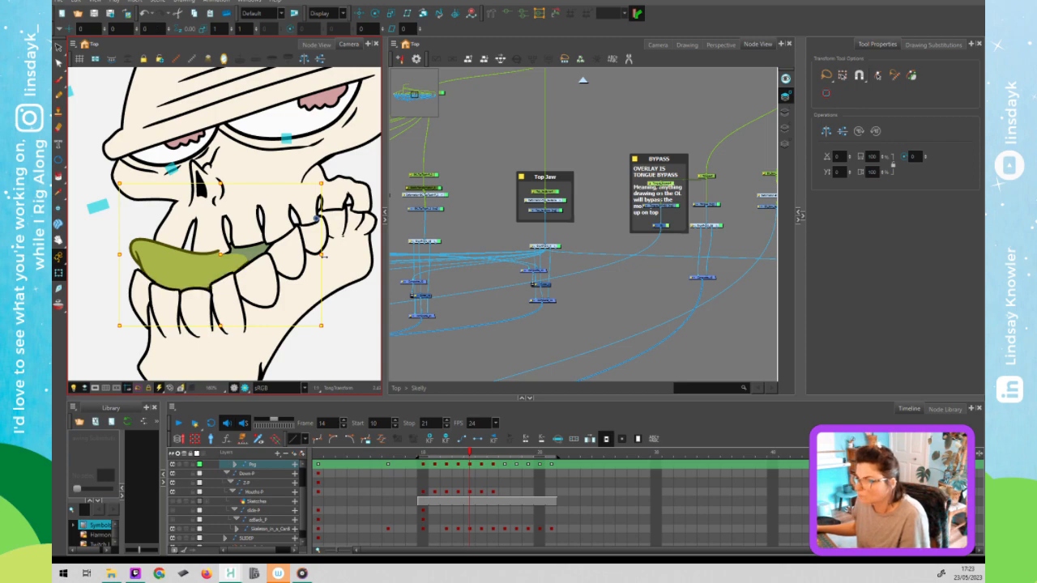
pyautogui.hotkey('alt', 'Down')
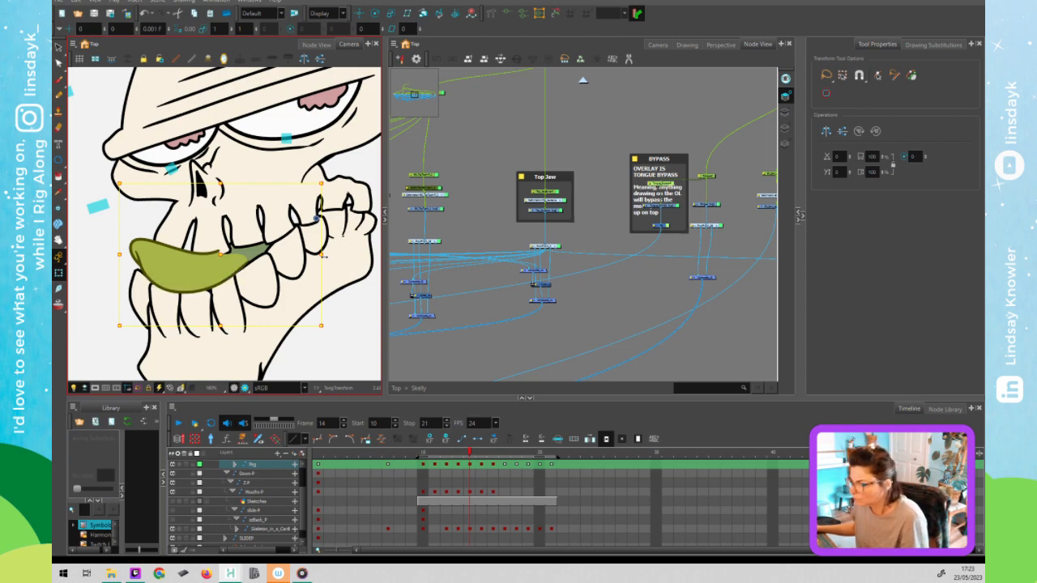
pyautogui.click(488, 280)
pyautogui.click(243, 253)
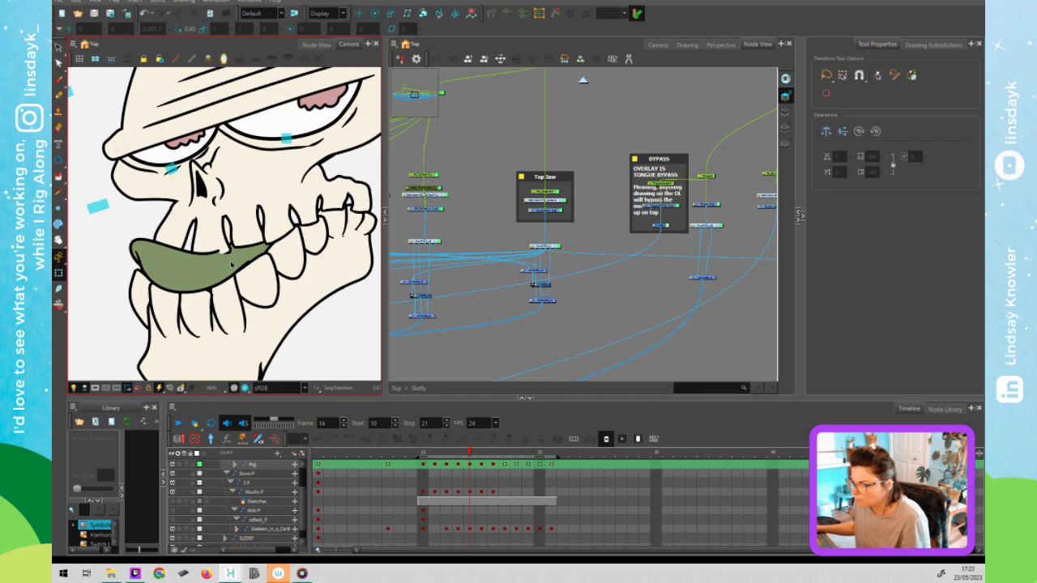
pyautogui.click(234, 264)
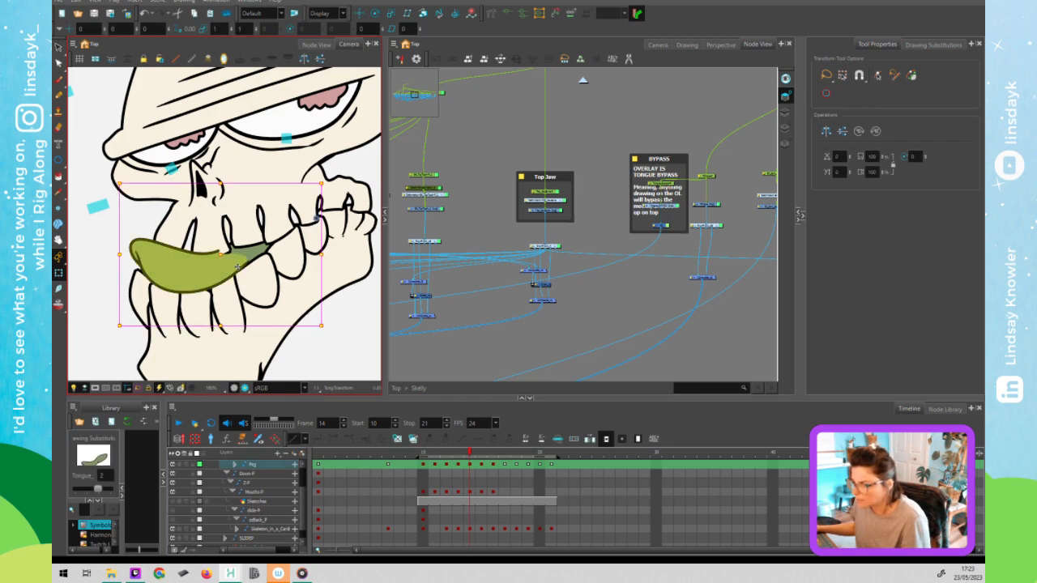
pyautogui.moveTo(238, 266); pyautogui.dragTo(237, 262)
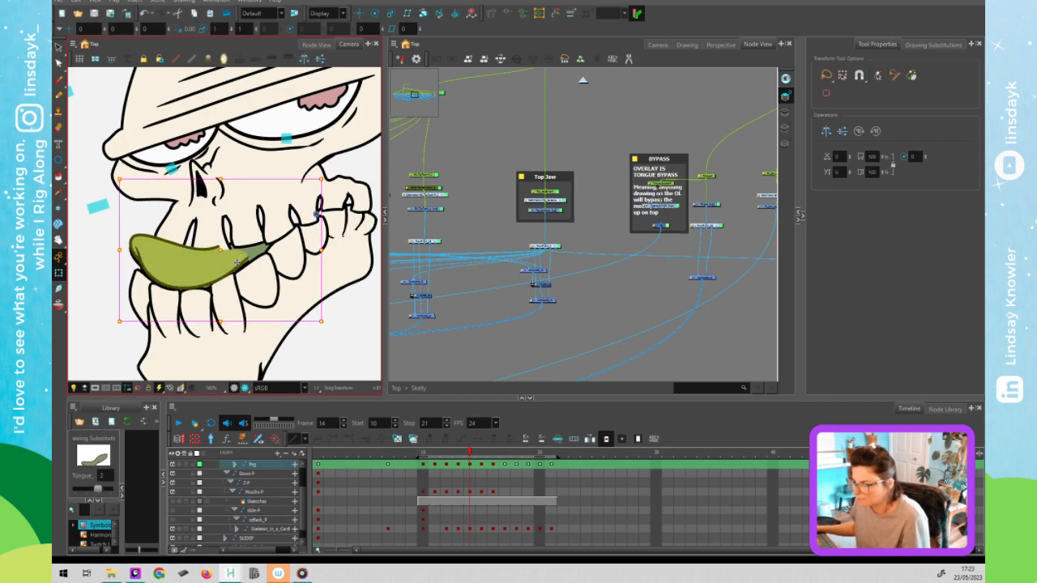
pyautogui.hotkey('ctrl', 'z')
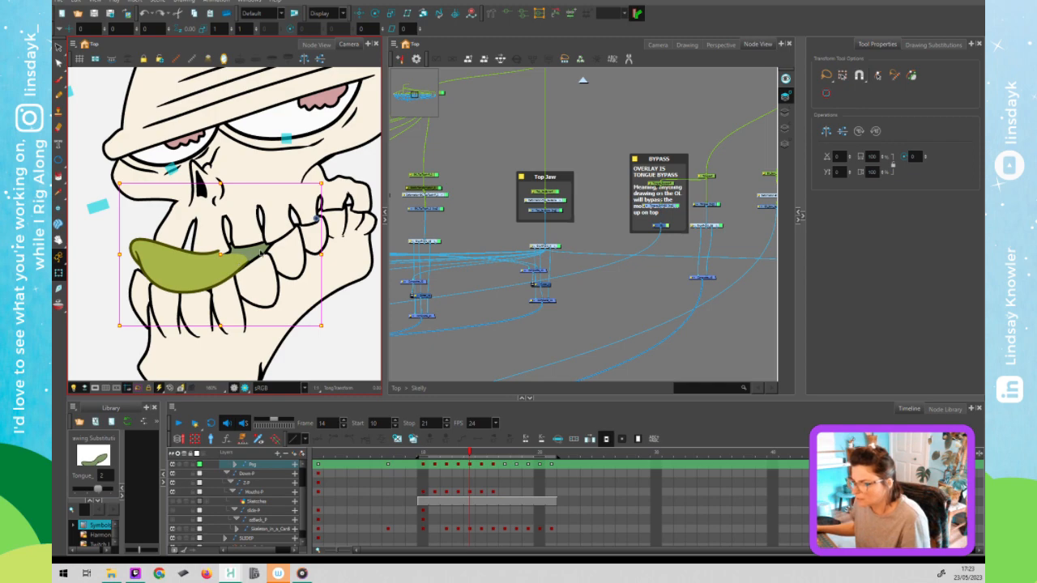
# Replace the bypass tongue's overlay outline strokes with a copy of the full tongue outline from its line art.
pyautogui.click(257, 247)
pyautogui.hotkey('alt', 's')
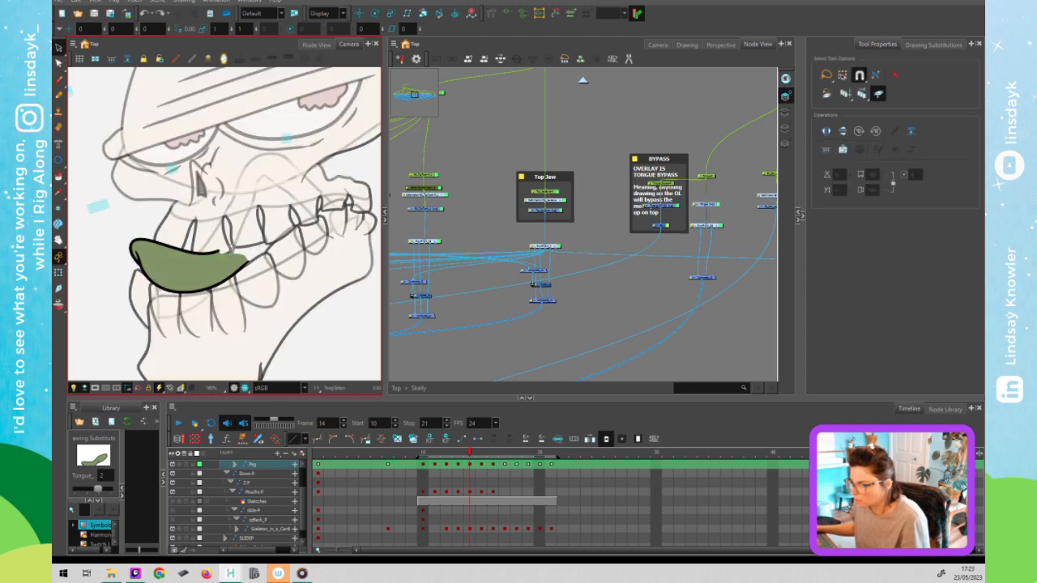
pyautogui.click(783, 112)
pyautogui.click(265, 225)
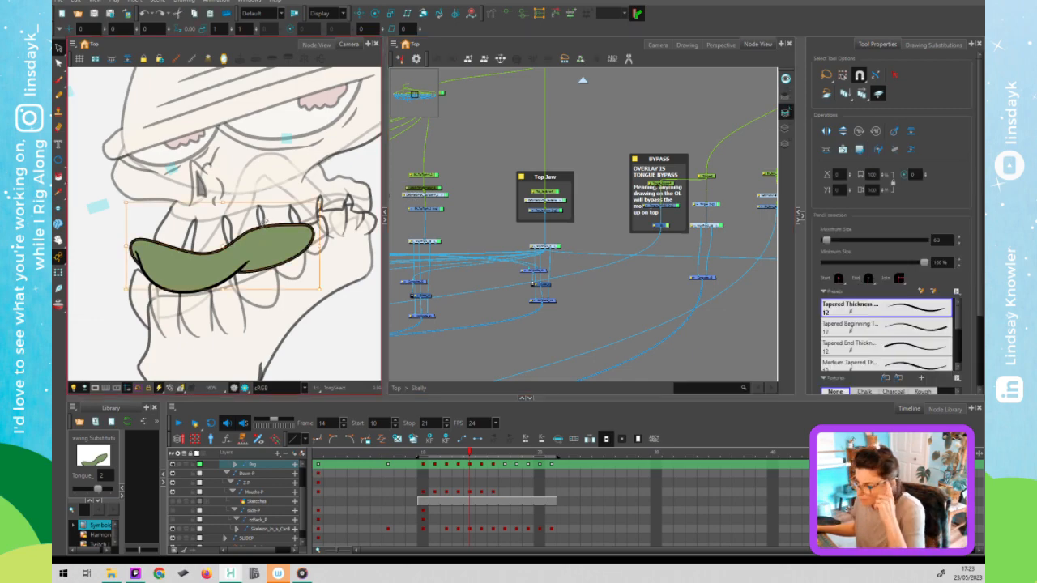
pyautogui.click(785, 97)
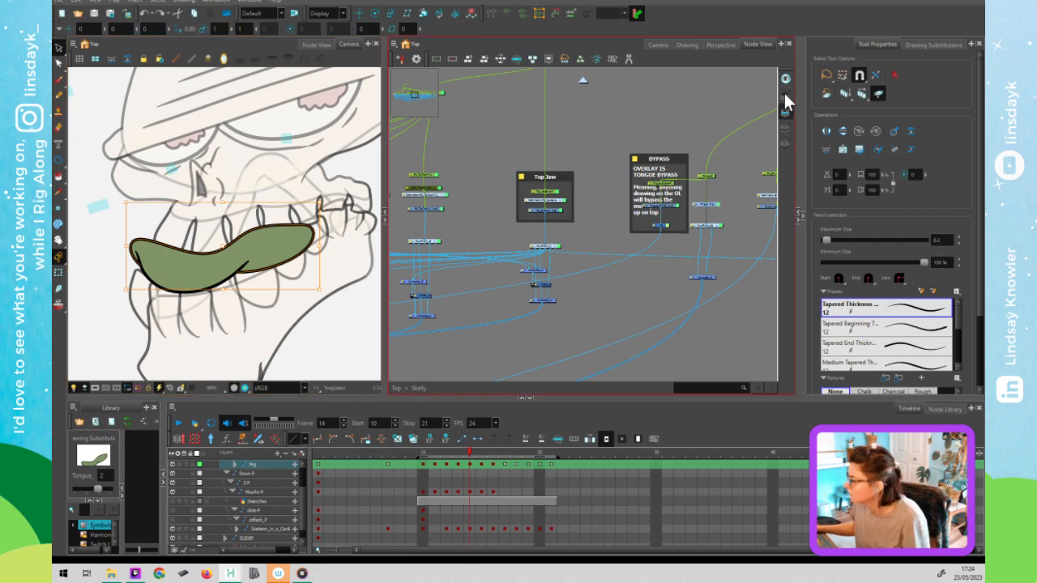
pyautogui.click(785, 95)
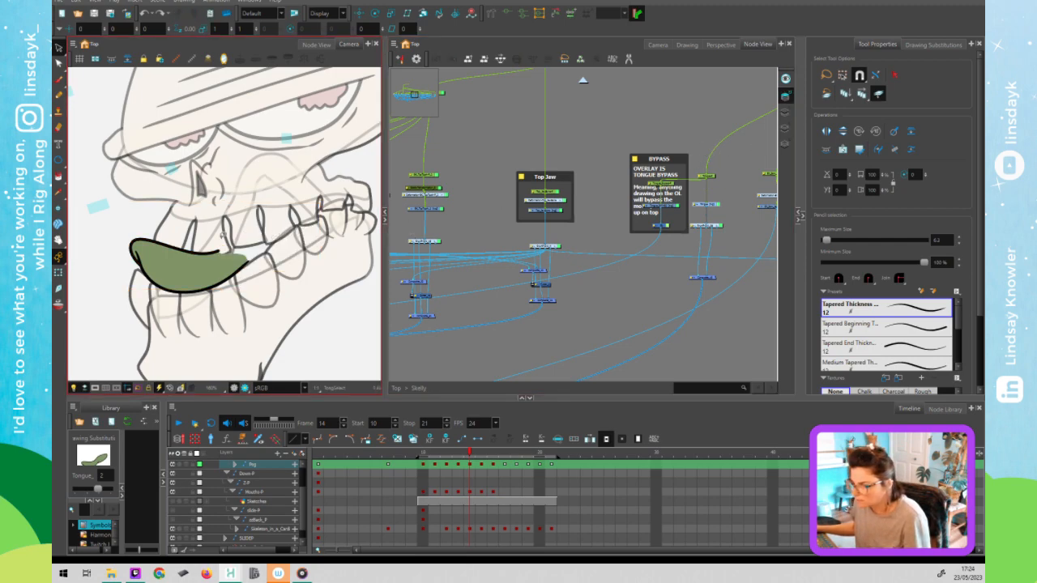
pyautogui.click(205, 252)
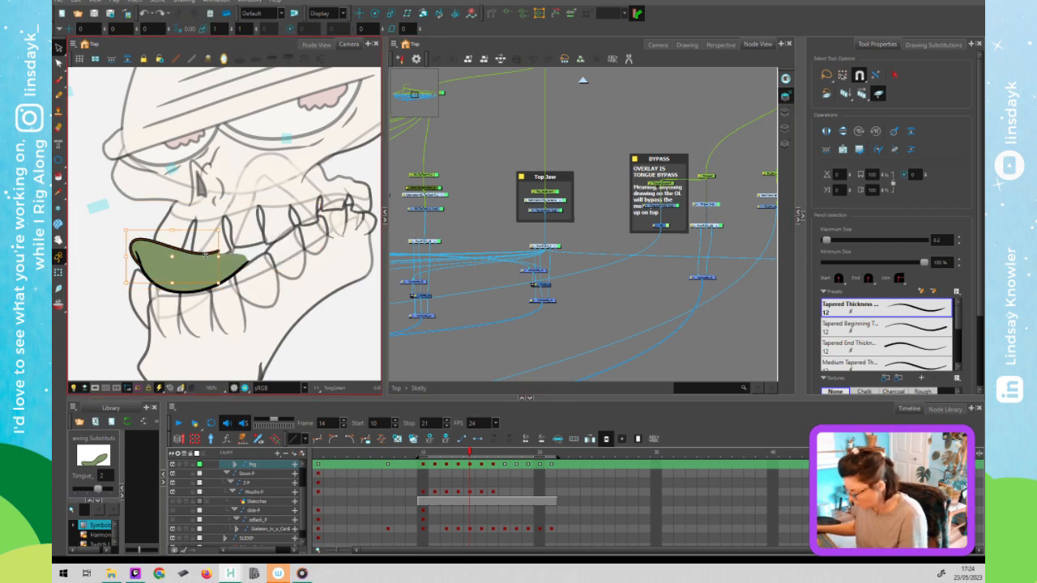
pyautogui.press('Delete')
pyautogui.click(206, 253)
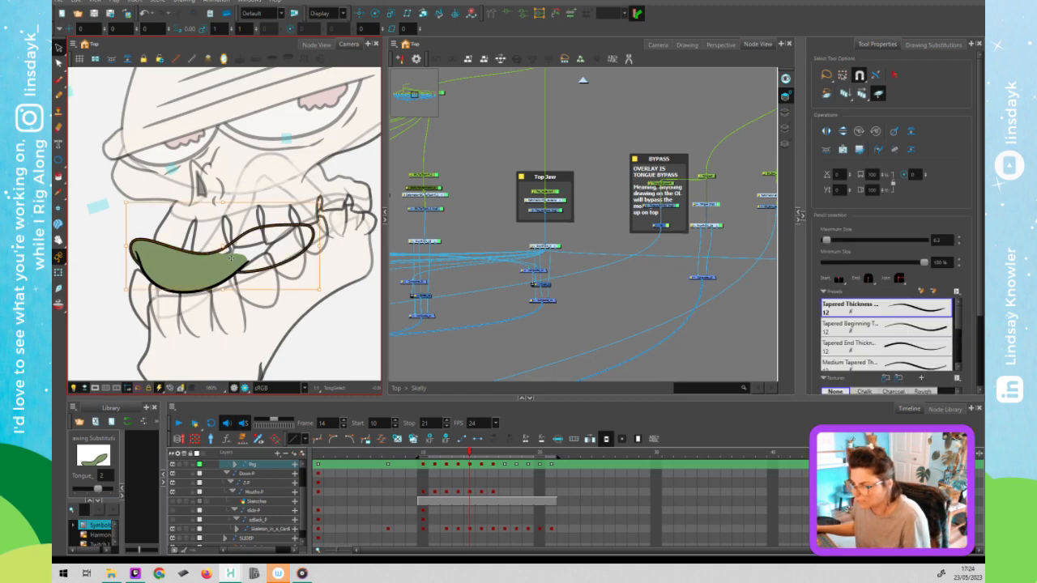
# Trim the rear tip off the pasted outline with the Contour Editor, keeping the long upper line, and clear the selection.
pyautogui.hotkey('alt', 'q')
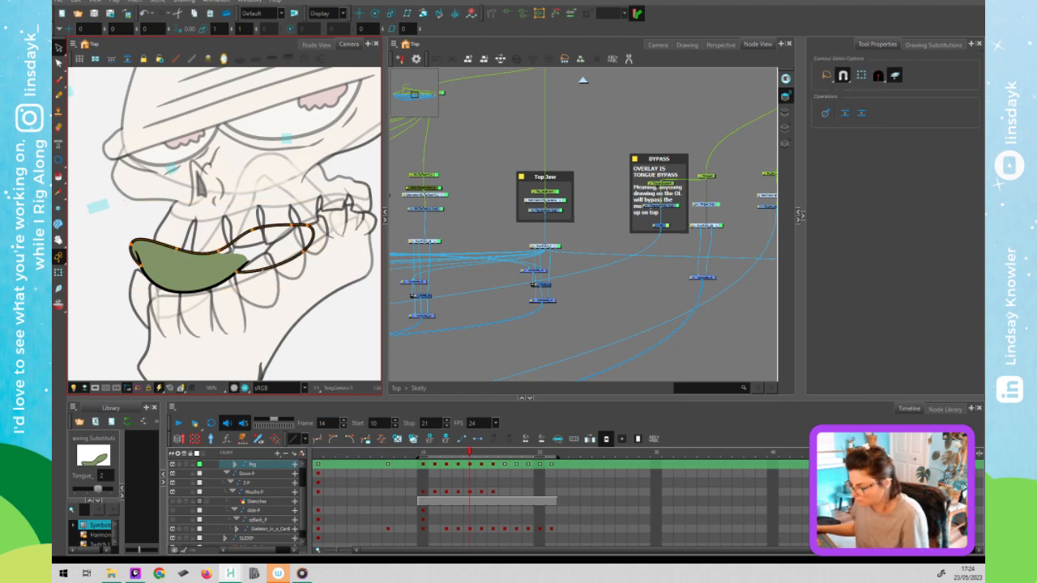
pyautogui.press('Delete')
pyautogui.moveTo(313, 236); pyautogui.dragTo(309, 229)
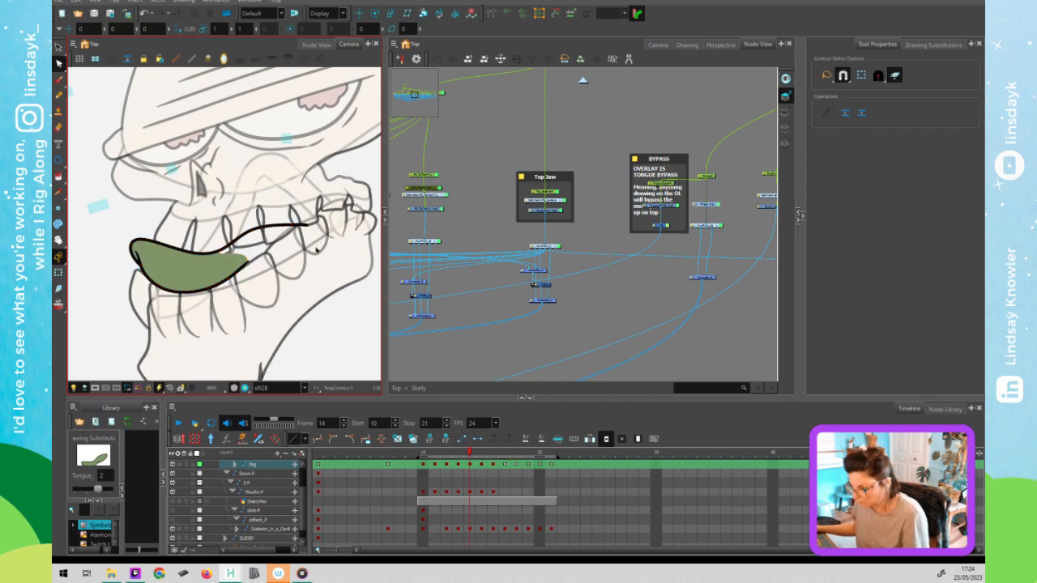
pyautogui.hotkey('shift', 't')
pyautogui.click(478, 234)
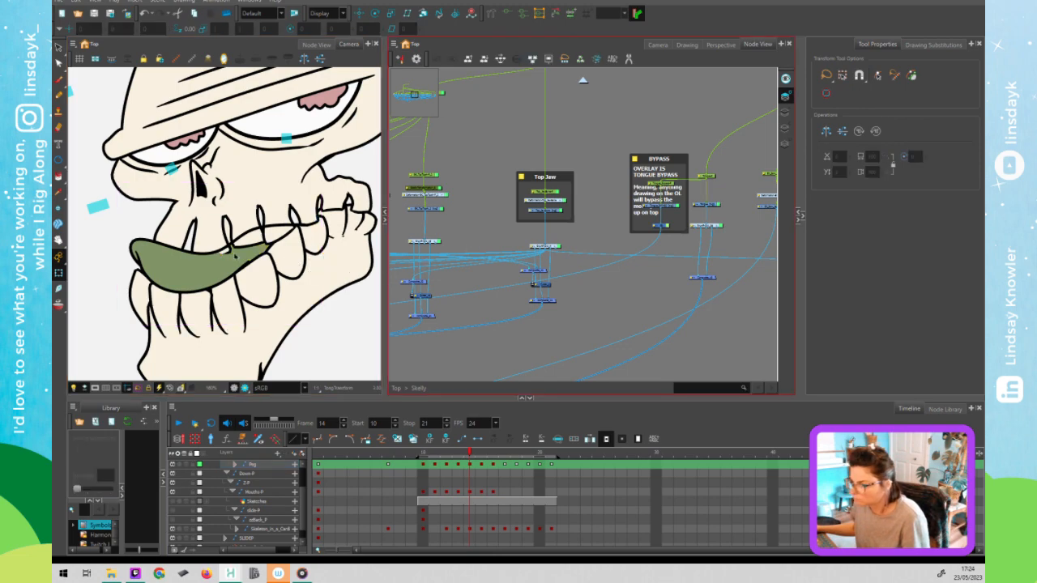
# Stretch the overlay's green fill back to the end of the upper outline, curve its edges to follow the tongue, and clear the selection.
pyautogui.click(243, 256)
pyautogui.hotkey('alt', 's')
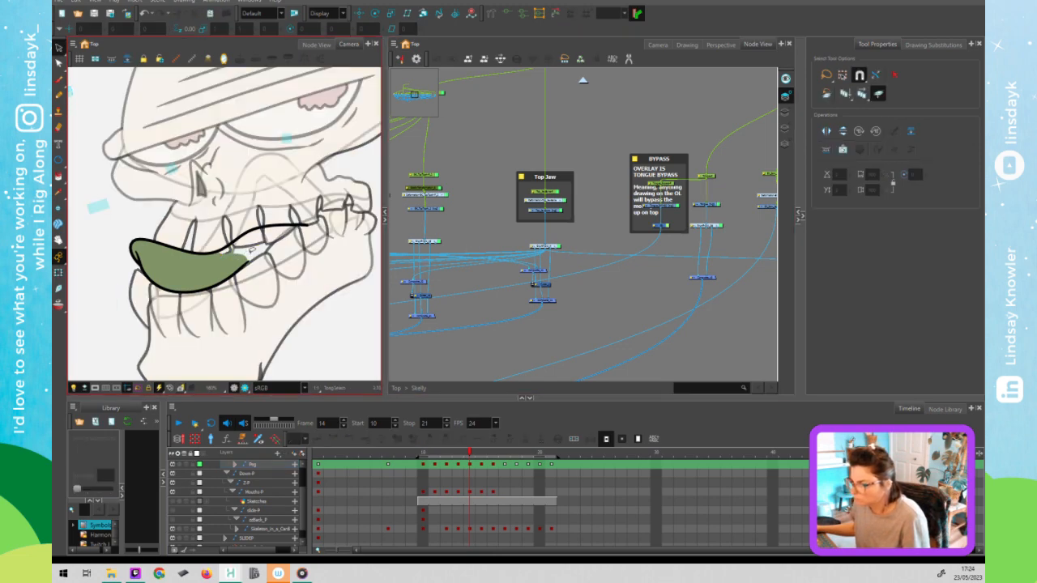
pyautogui.scroll(2, 243, 256)
pyautogui.click(237, 254)
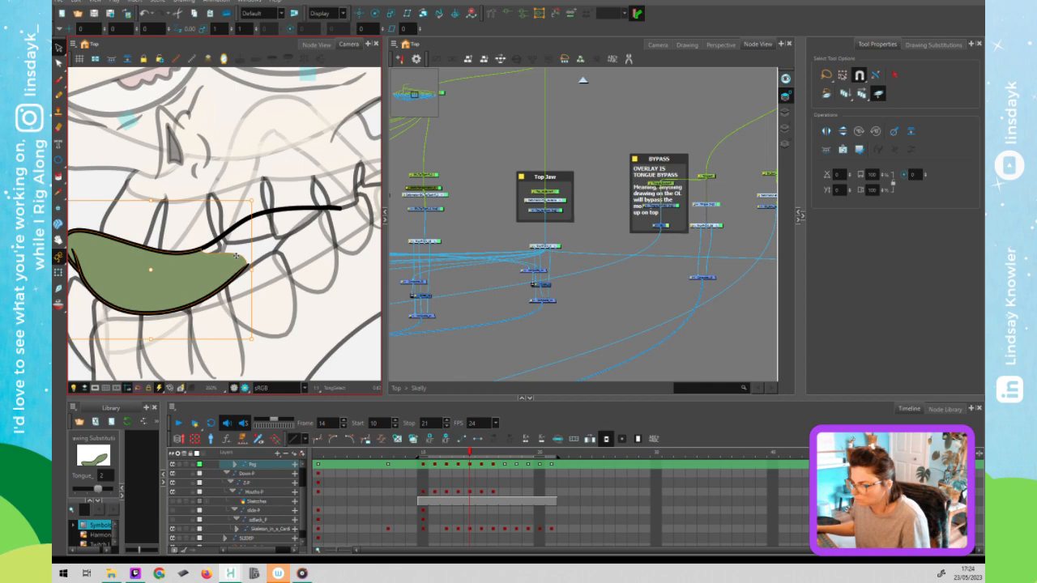
pyautogui.hotkey('alt', 'q')
pyautogui.moveTo(237, 256); pyautogui.dragTo(463, 134)
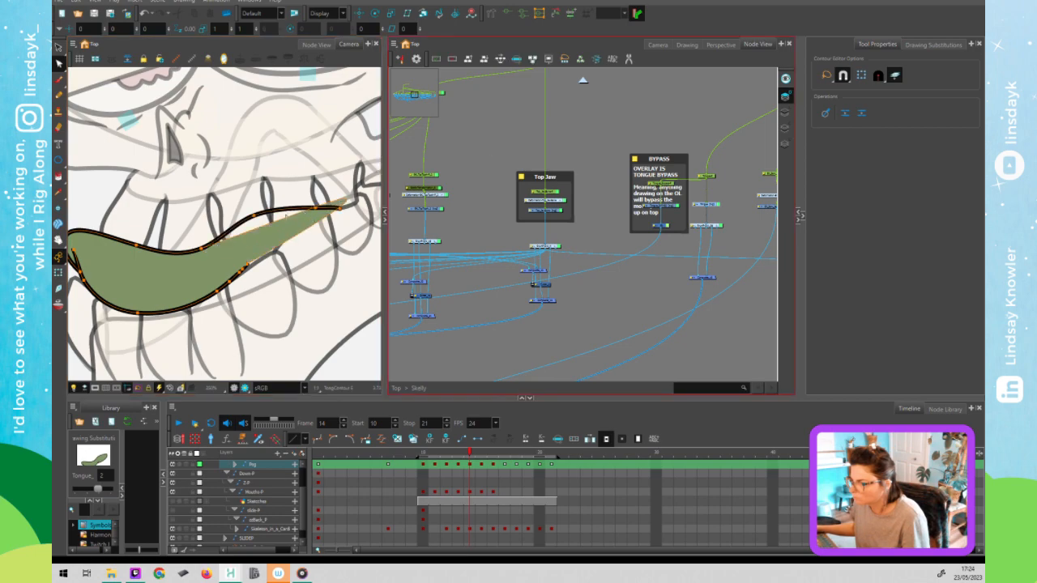
pyautogui.moveTo(239, 202); pyautogui.dragTo(267, 209)
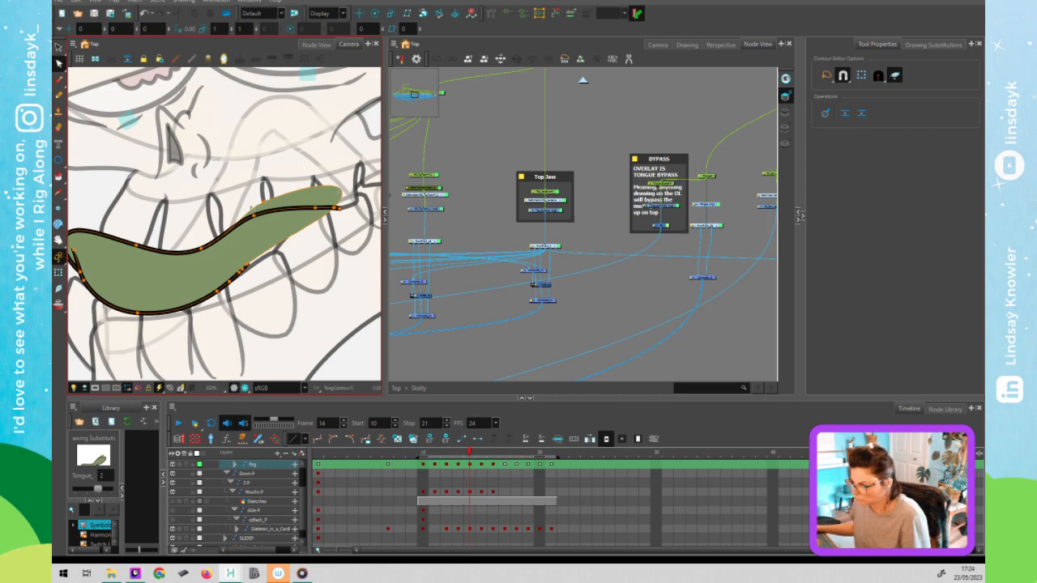
pyautogui.click(225, 215)
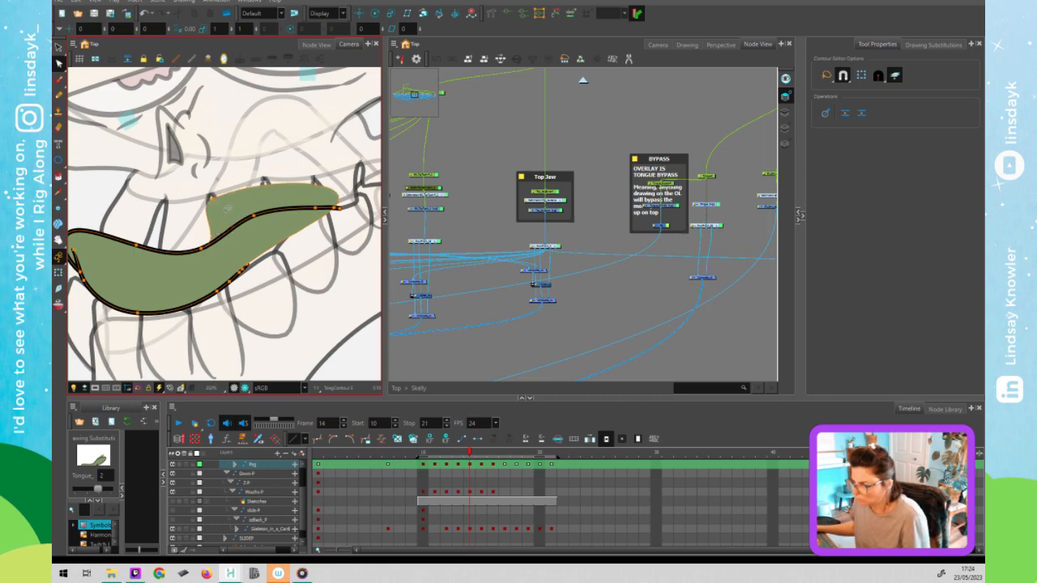
pyautogui.click(267, 268)
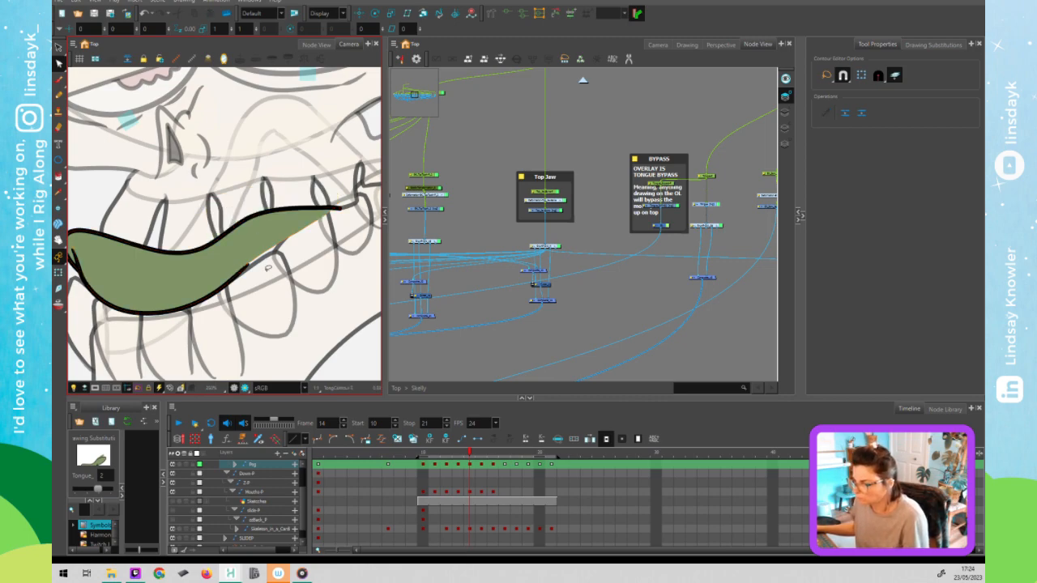
pyautogui.scroll(-2, 268, 268)
pyautogui.hotkey('shift', 't')
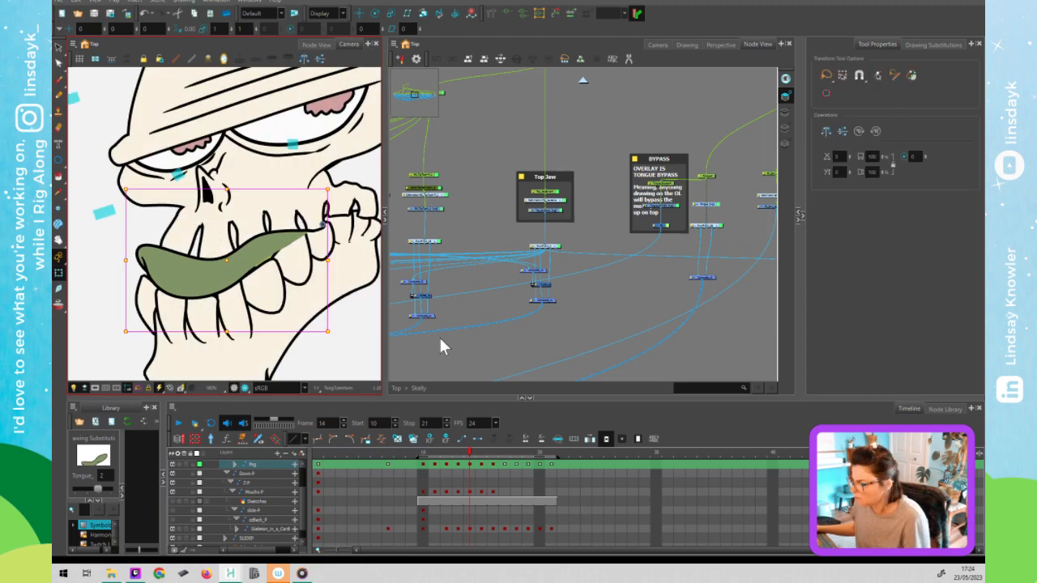
pyautogui.press('Escape')
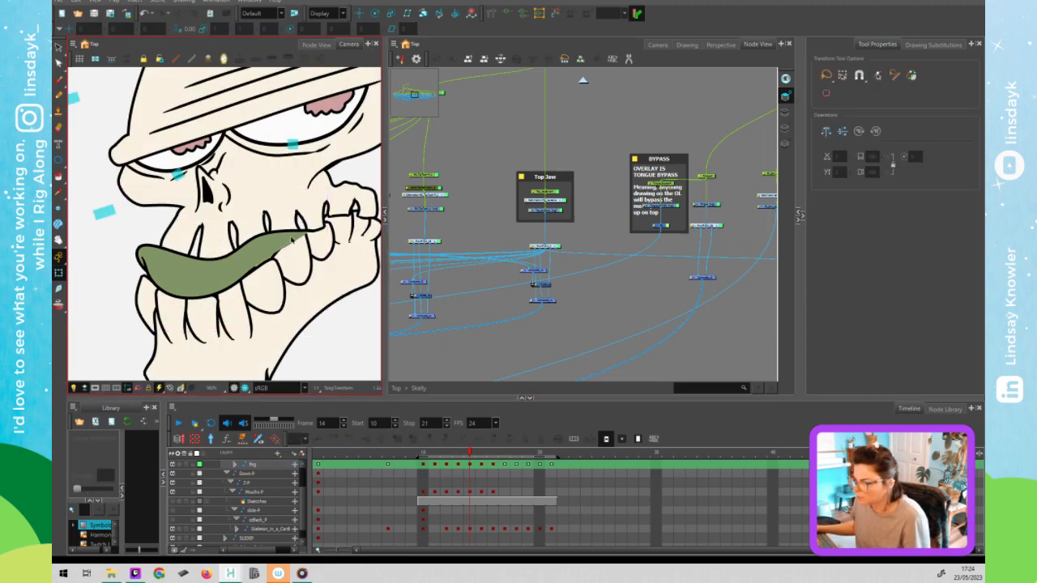
# Reshape the green fill's lower rear edge between the tongue and the teeth with the Contour Editor, and clear the selection.
pyautogui.doubleClick(292, 240)
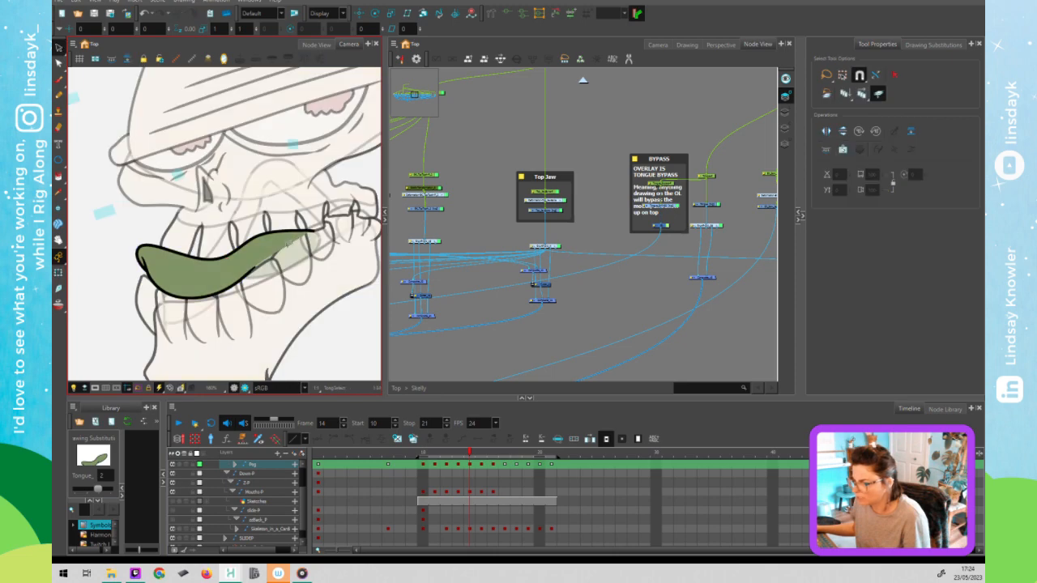
pyautogui.doubleClick(276, 296)
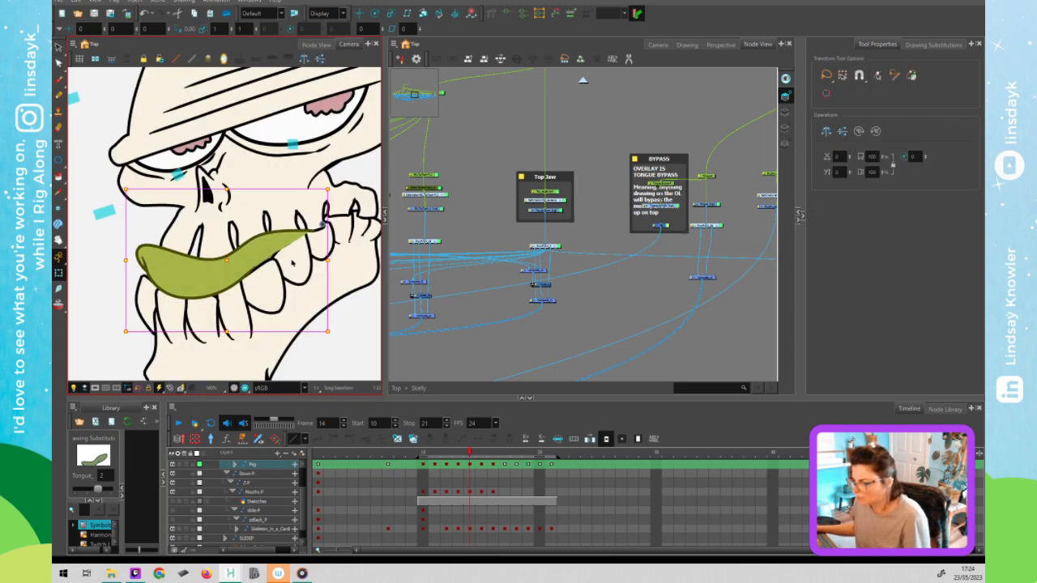
pyautogui.doubleClick(288, 244)
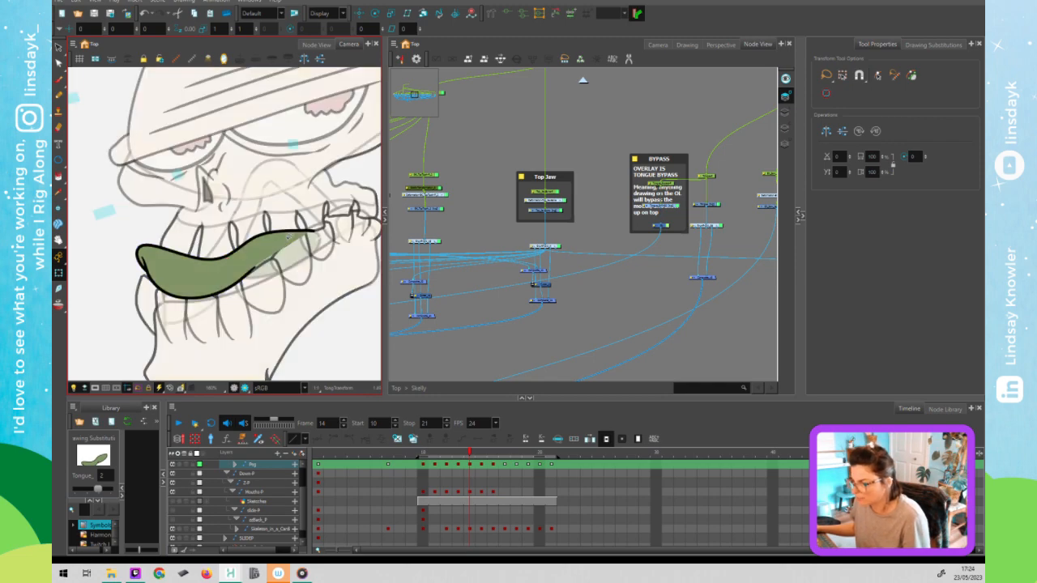
pyautogui.hotkey('alt', 'q')
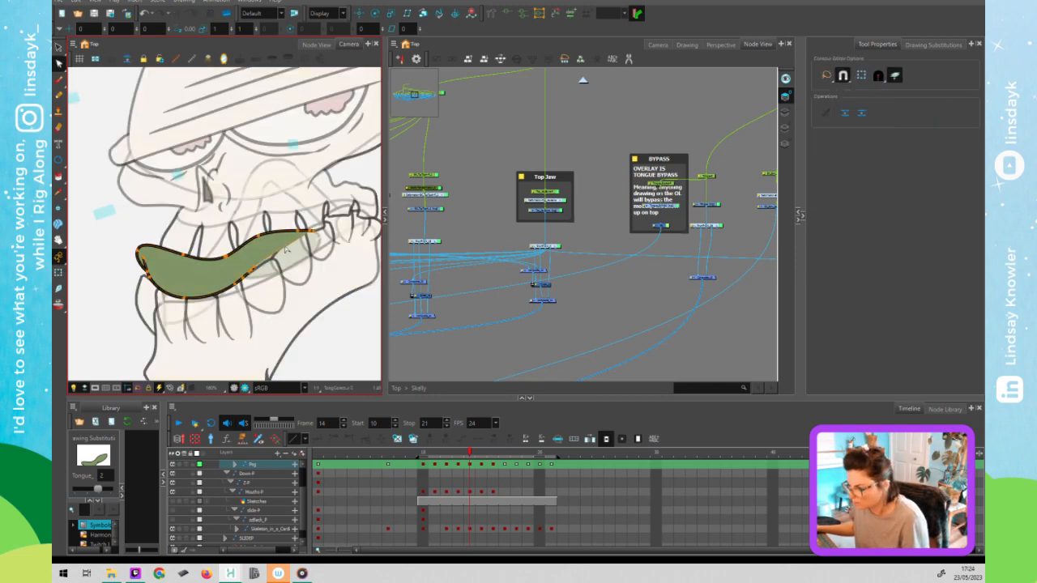
pyautogui.click(285, 247)
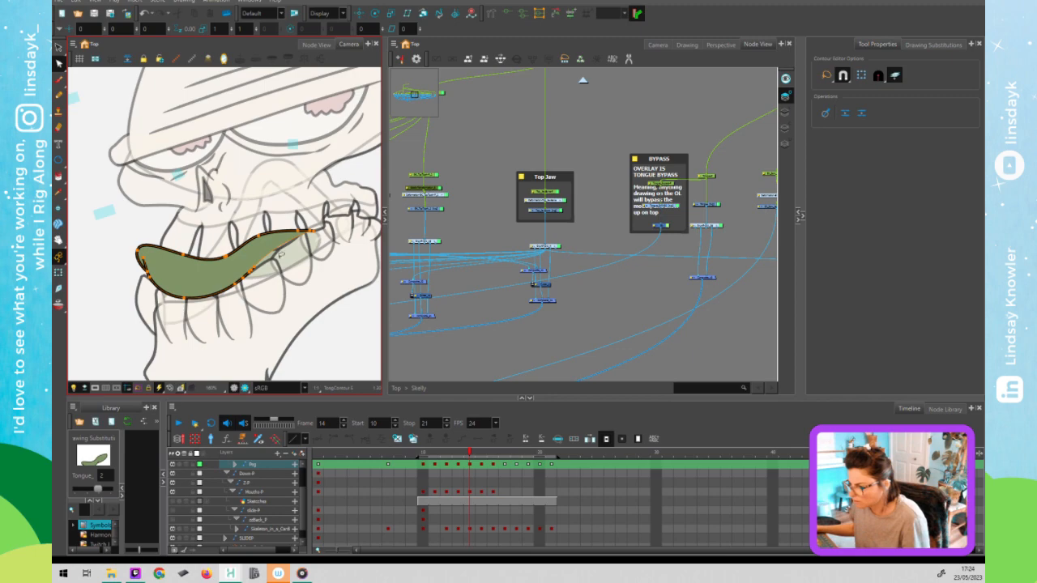
pyautogui.hotkey('shift', 't')
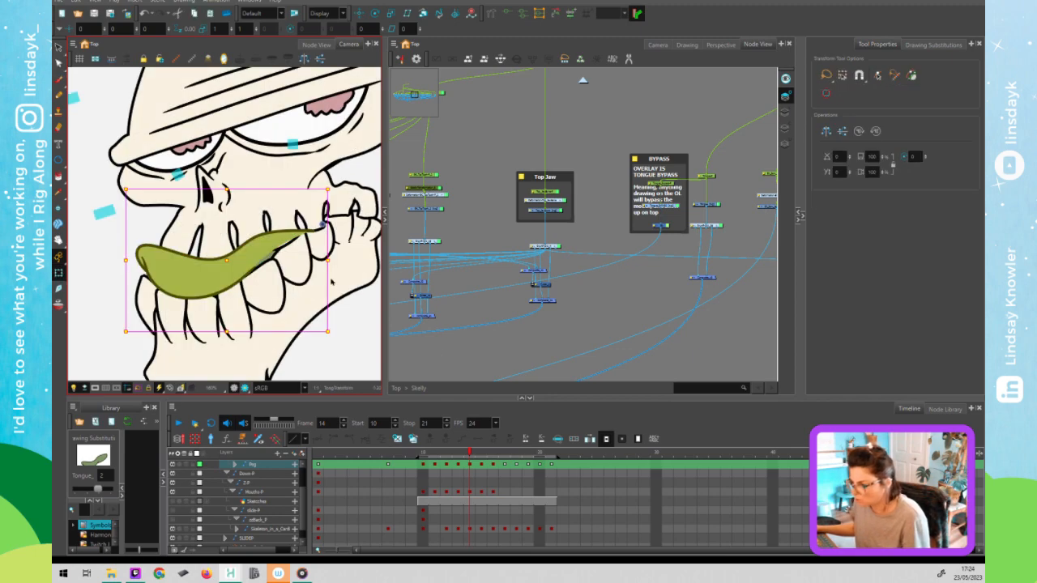
pyautogui.click(437, 346)
# Leave the Skelly group and enable the Final_Mouths drawing to compare the tongue's rear with the sketch.
pyautogui.scroll(-2, 325, 314)
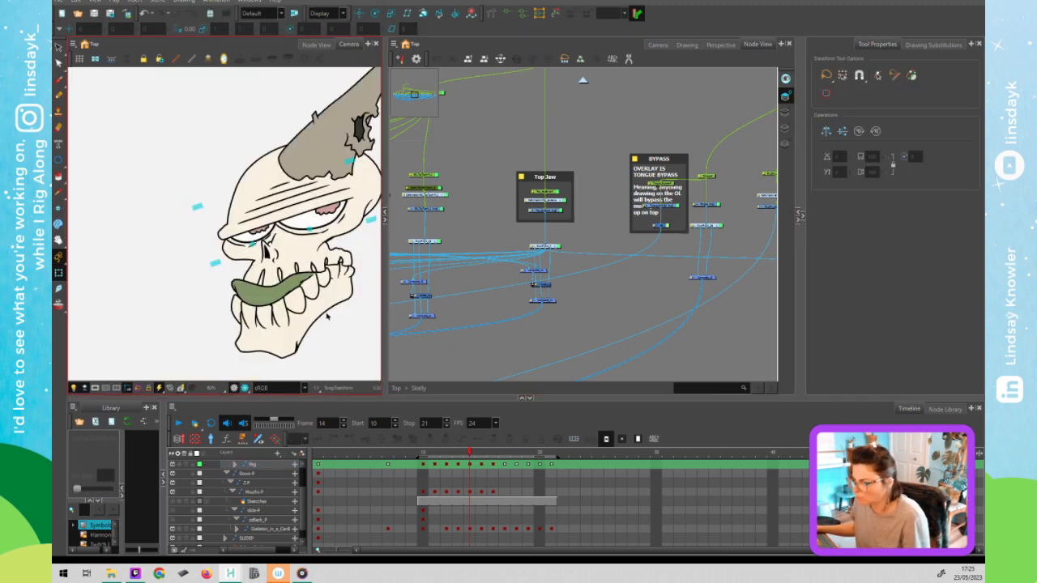
pyautogui.moveTo(326, 313); pyautogui.dragTo(274, 294)
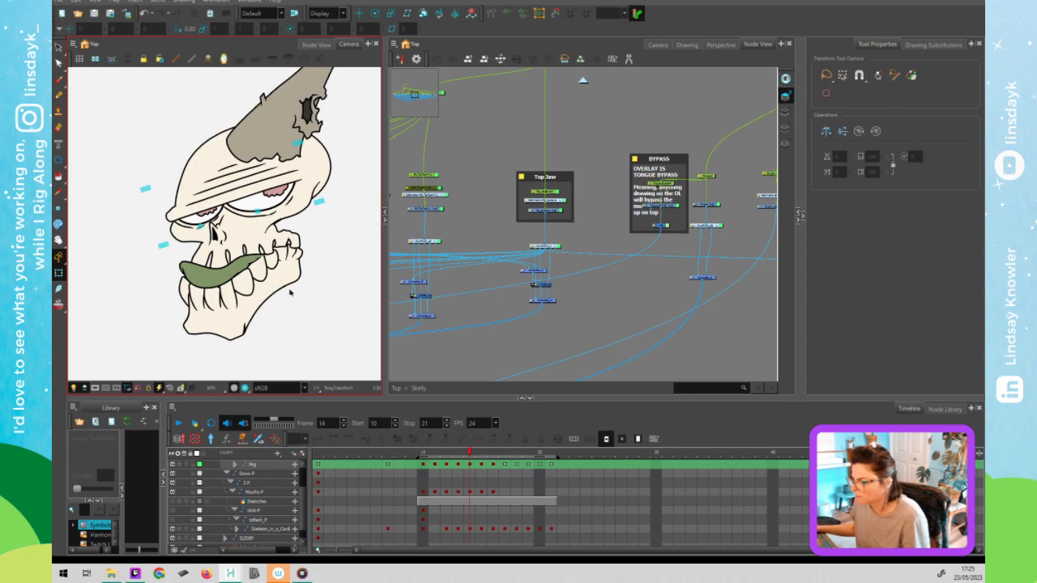
pyautogui.click(582, 81)
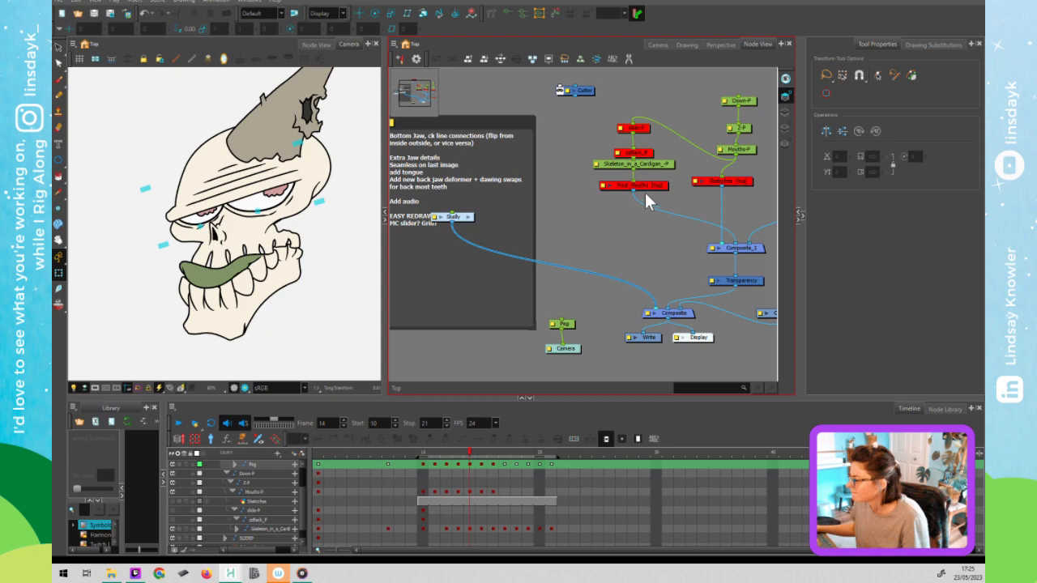
pyautogui.click(645, 185)
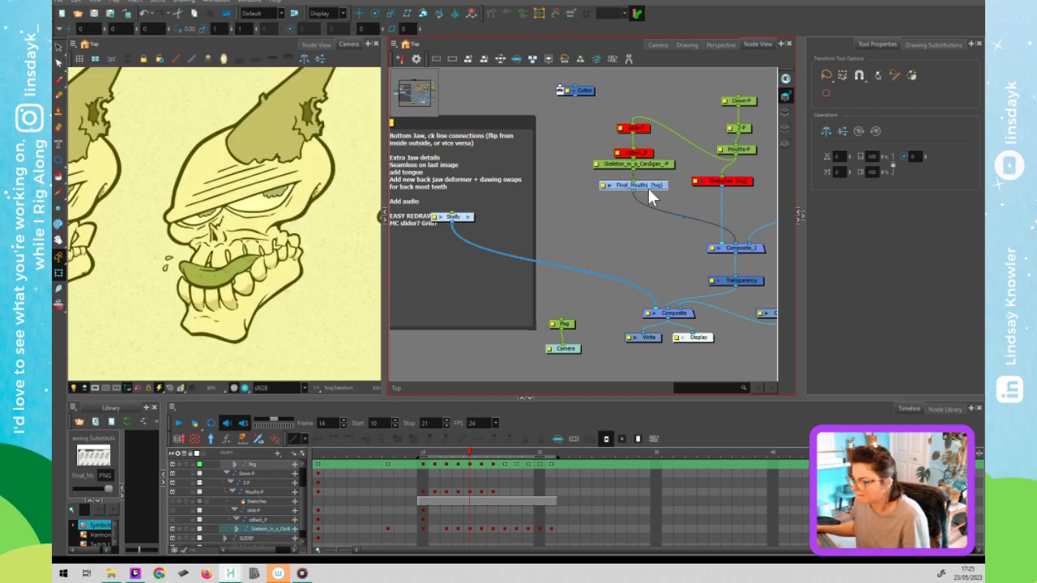
pyautogui.click(429, 335)
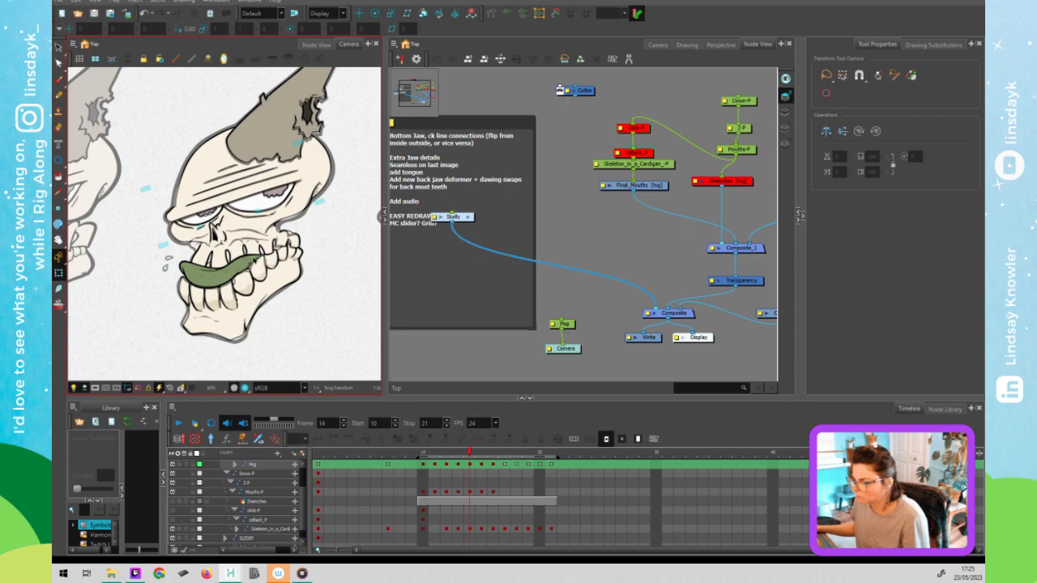
pyautogui.scroll(5, 254, 261)
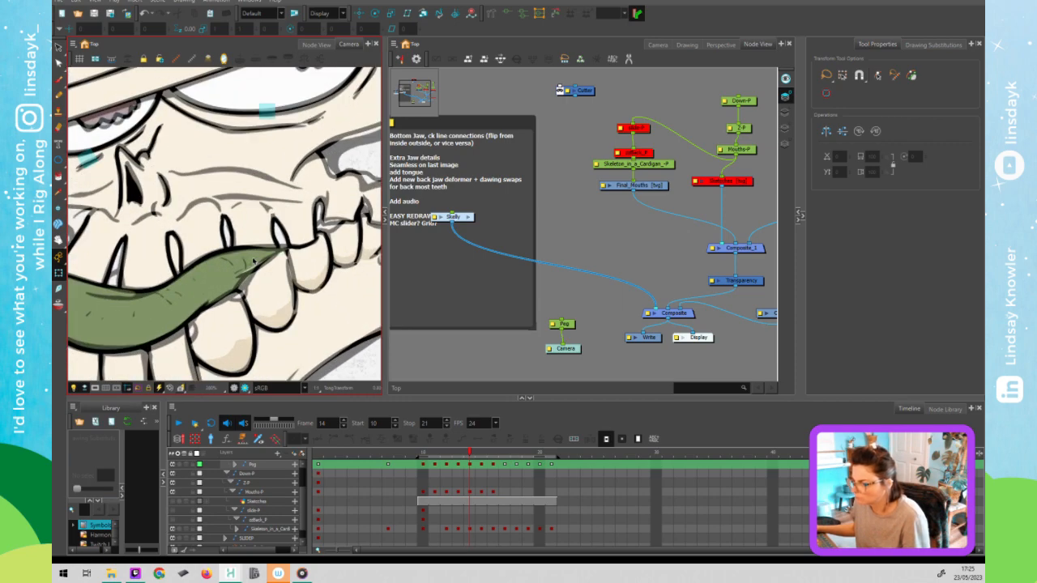
pyautogui.scroll(2, 253, 261)
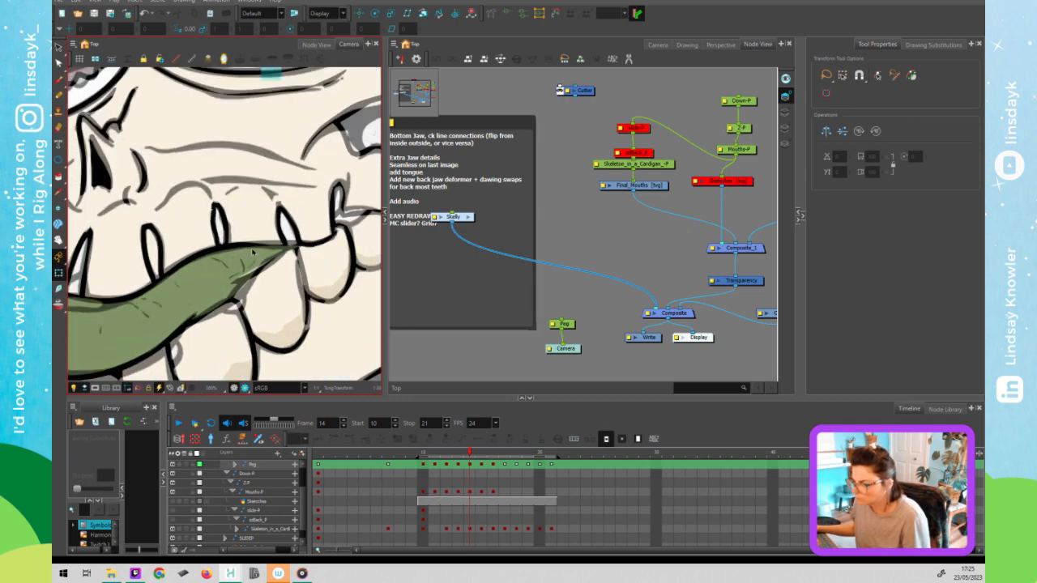
# Show the deformer of the upper tooth above the tongue's rear, raise its two lower points slightly, and clear the selection.
pyautogui.click(193, 285)
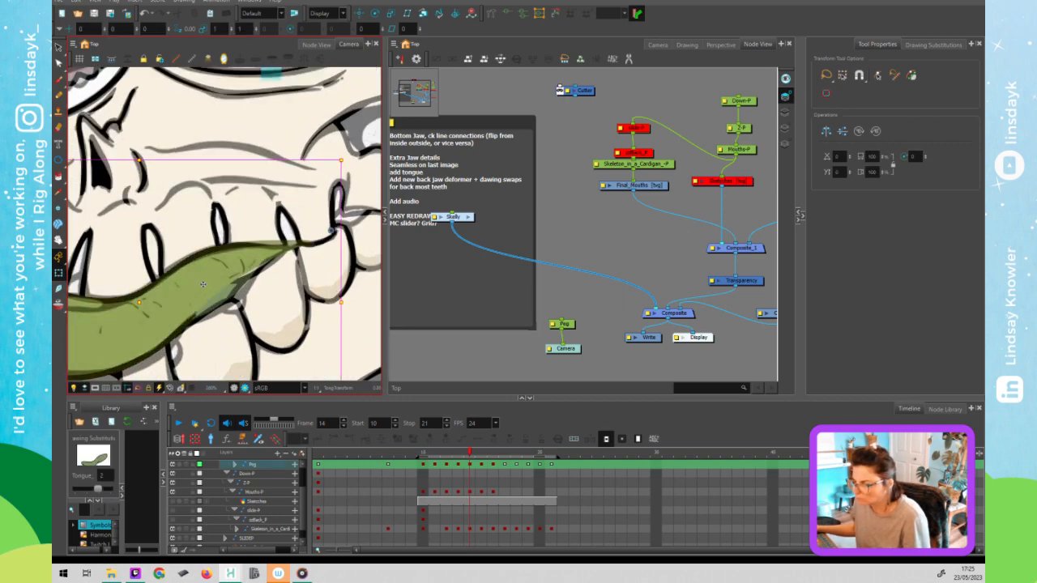
pyautogui.click(257, 232)
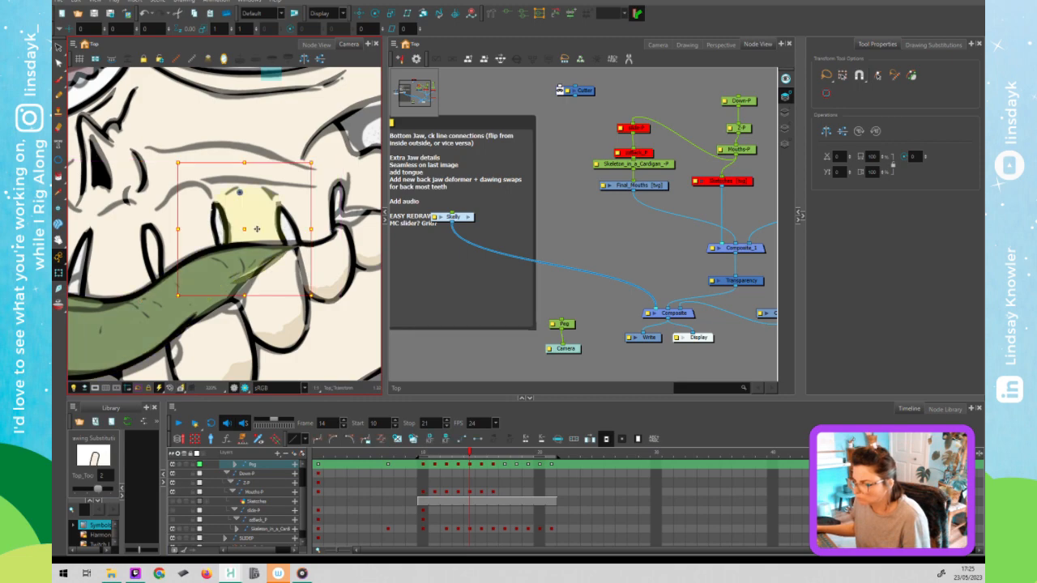
pyautogui.hotkey('shift', 'F11')
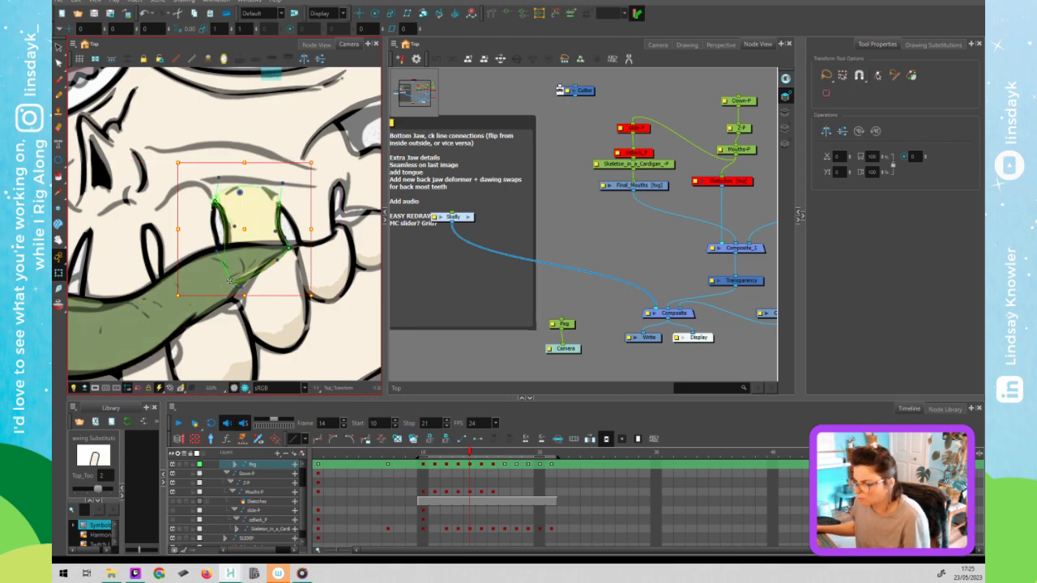
pyautogui.moveTo(230, 280); pyautogui.dragTo(232, 267)
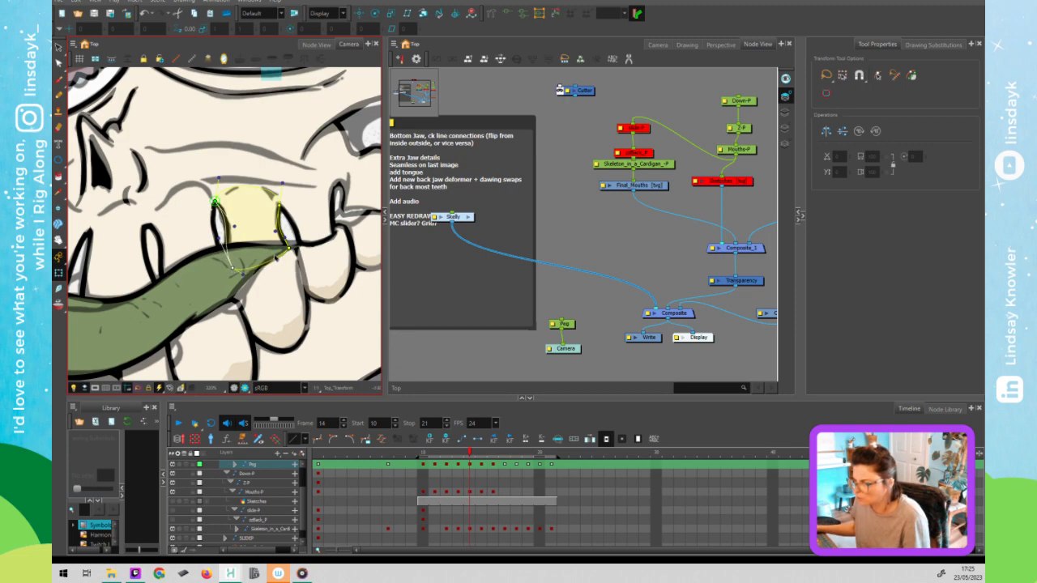
pyautogui.moveTo(288, 250); pyautogui.dragTo(285, 246)
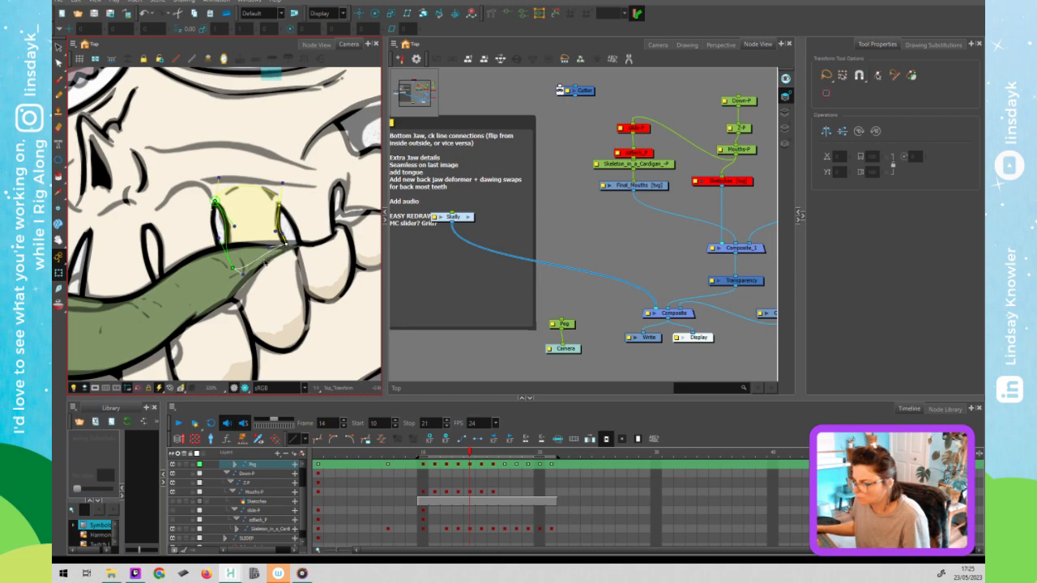
pyautogui.click(609, 238)
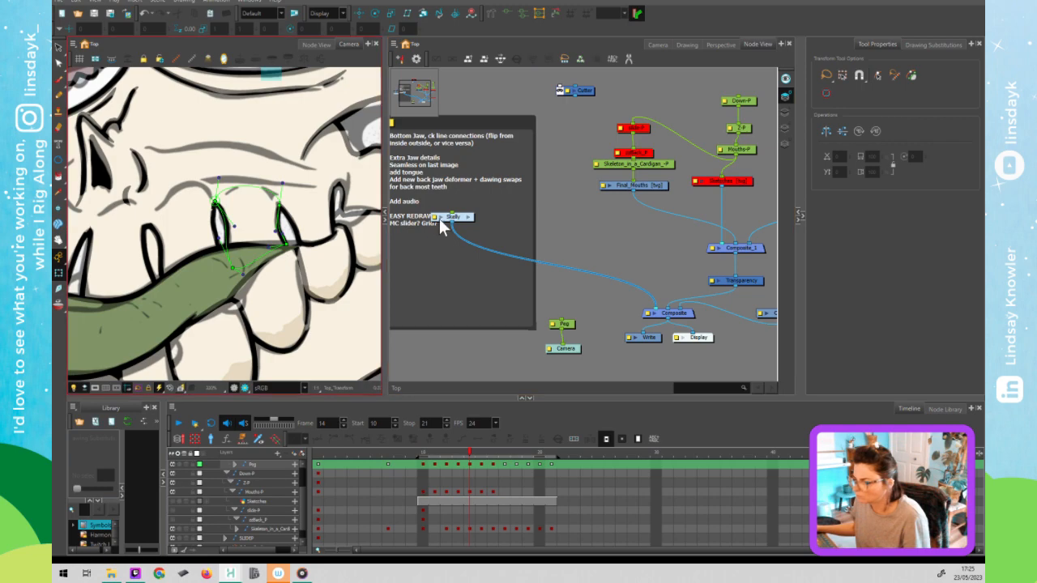
# Return from the Skelly group to the top-level network and disable the Final_Mouths drawing.
pyautogui.click(468, 216)
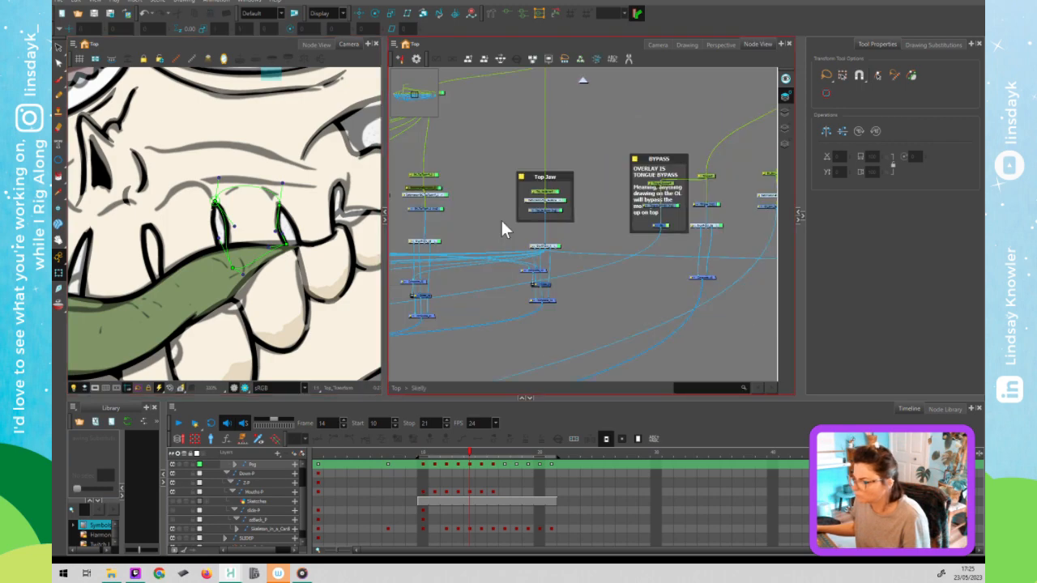
pyautogui.click(209, 295)
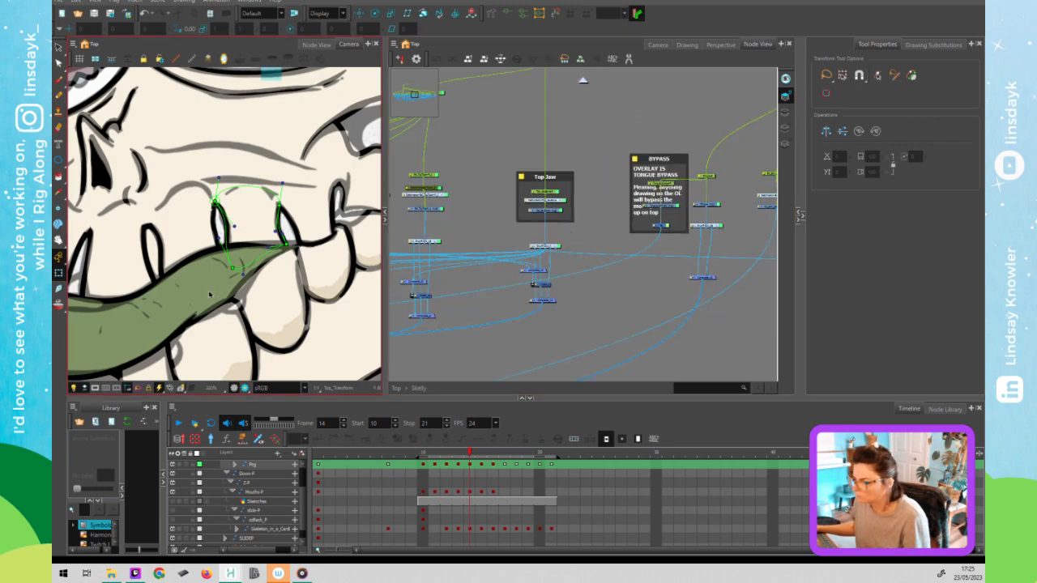
pyautogui.scroll(-4, 267, 276)
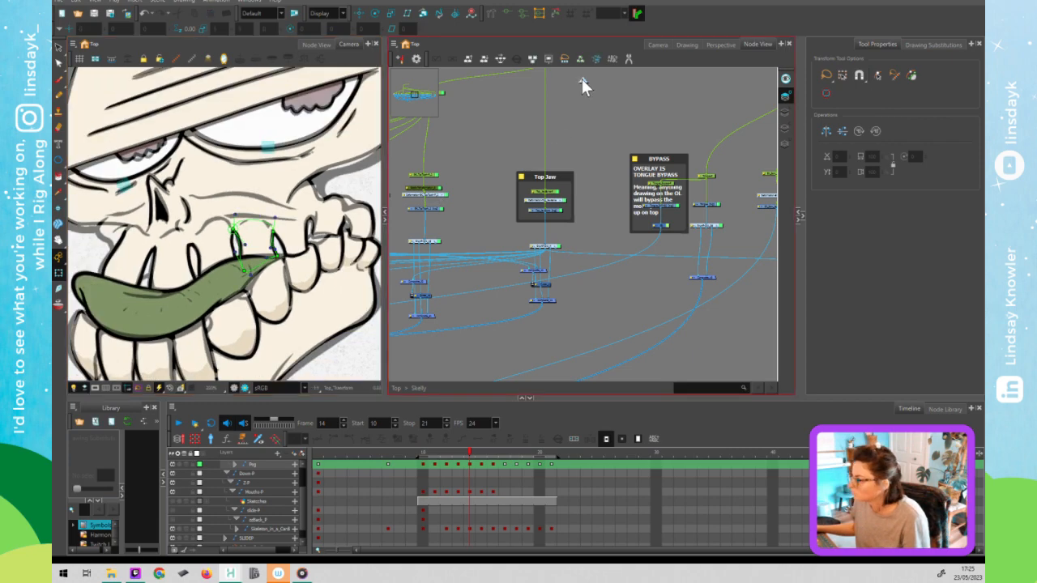
pyautogui.click(582, 79)
pyautogui.moveTo(709, 212); pyautogui.dragTo(637, 209)
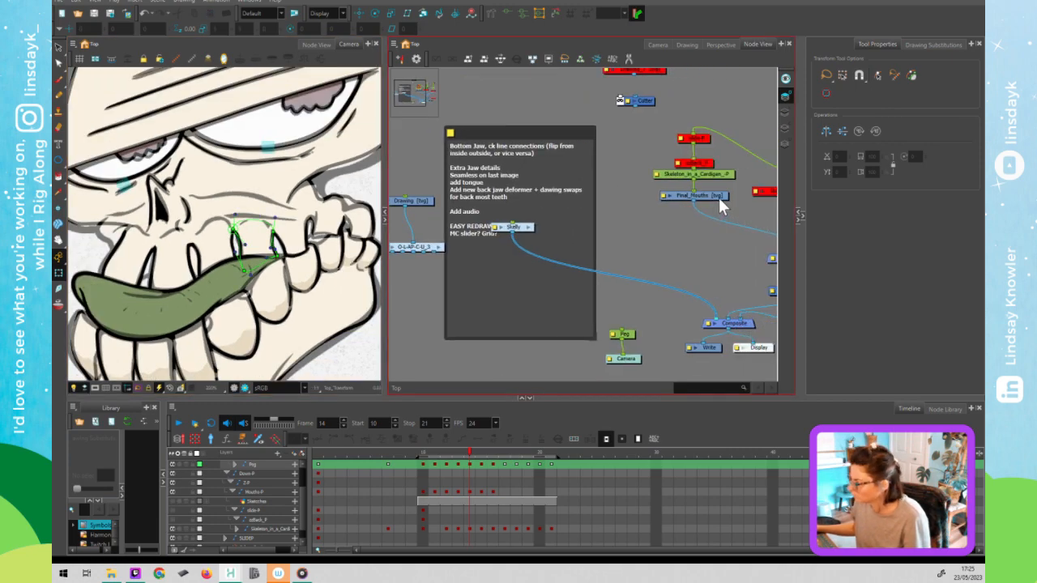
pyautogui.click(718, 196)
pyautogui.press('d')
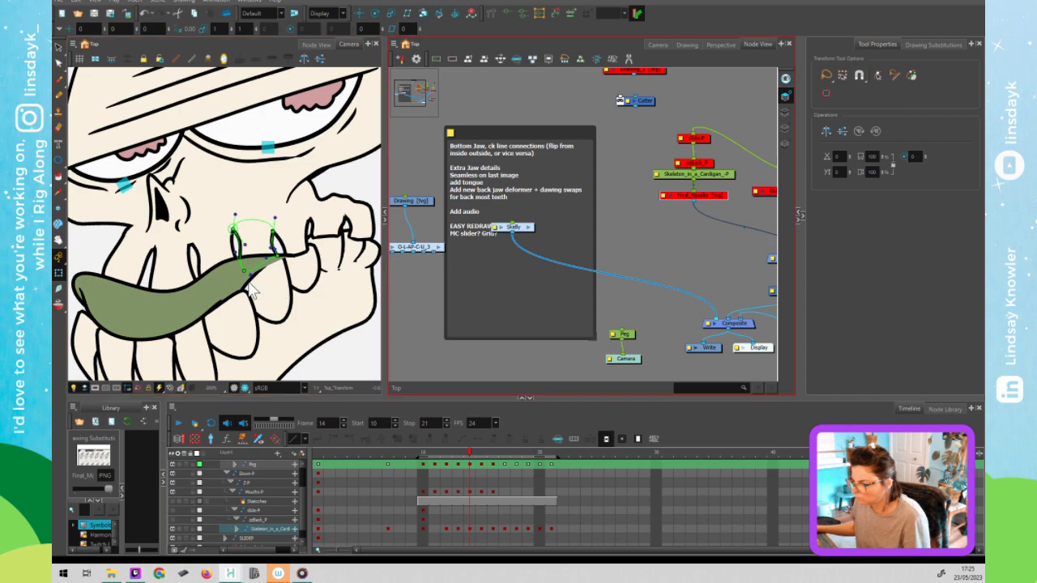
# Shorten the rear end of the tongue's upper outline to the teeth with the Contour Editor, and return to the Transform tool.
pyautogui.click(230, 283)
pyautogui.hotkey('shift', 'c')
pyautogui.hotkey('alt', 'q')
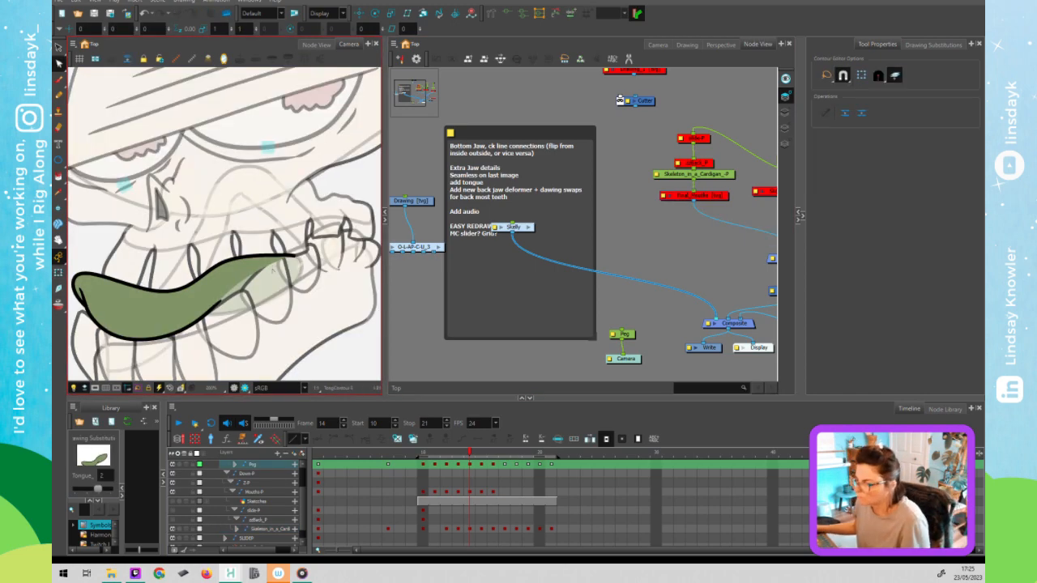
pyautogui.click(272, 263)
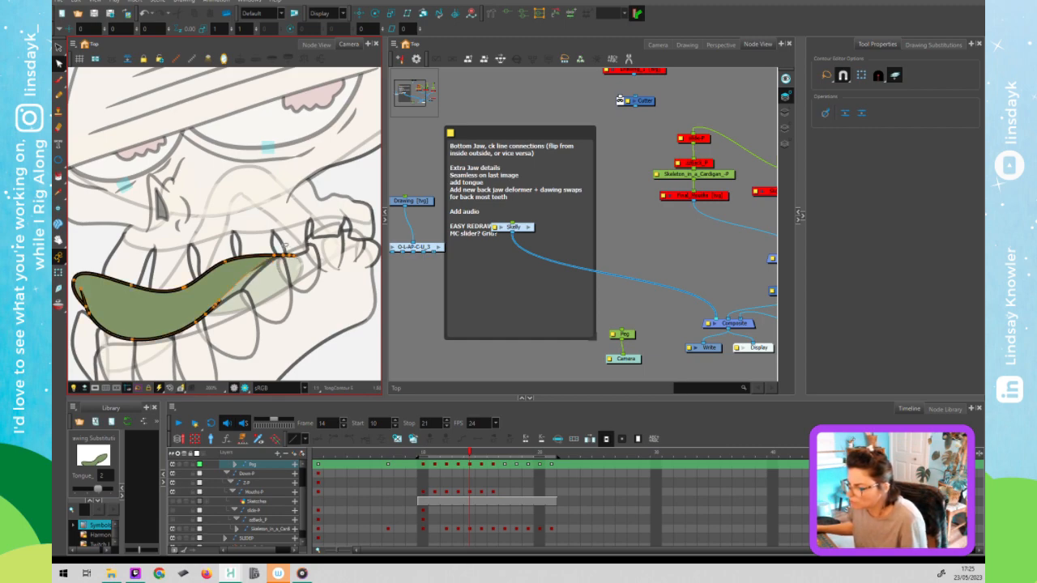
pyautogui.scroll(3, 255, 269)
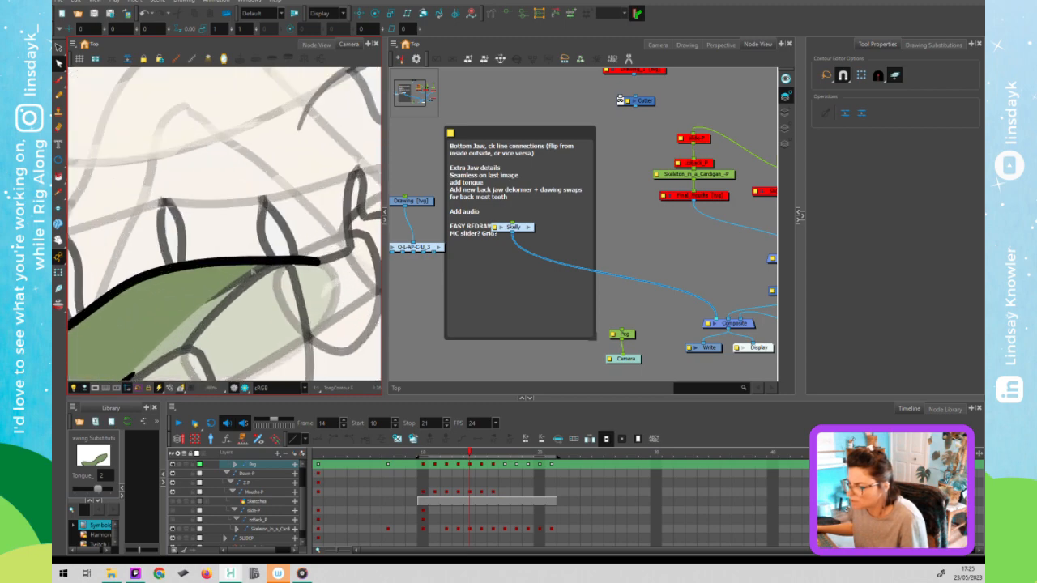
pyautogui.click(251, 273)
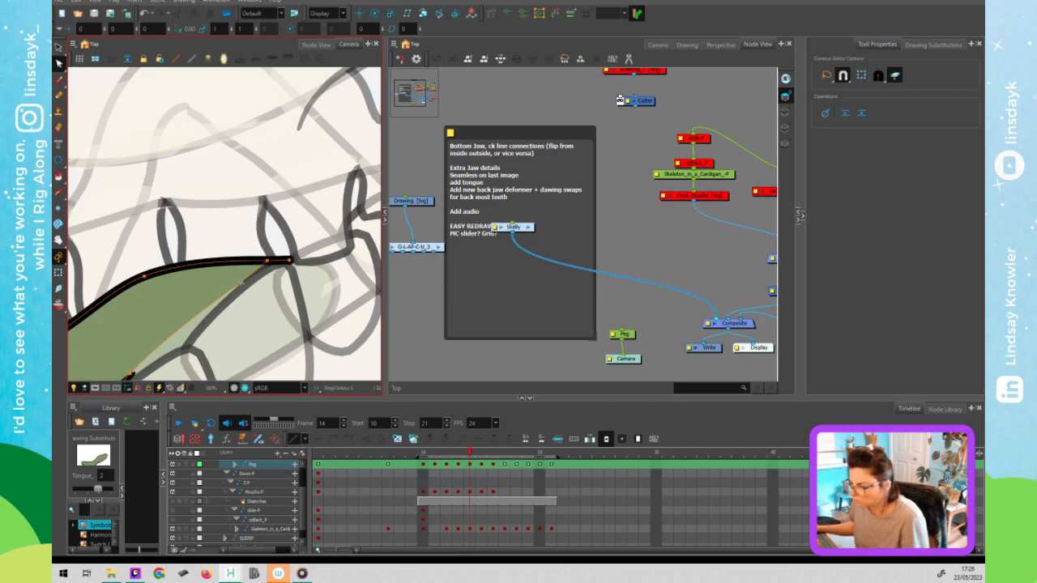
pyautogui.hotkey('shift', 't')
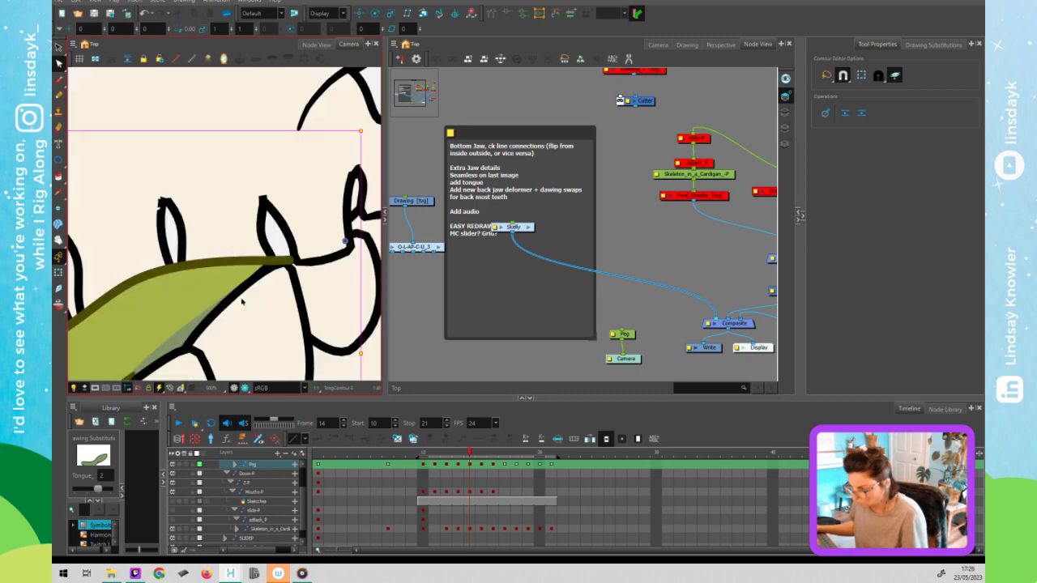
# Try nudging the tongue slightly to test how it moves in front of the teeth.
pyautogui.scroll(-5, 263, 301)
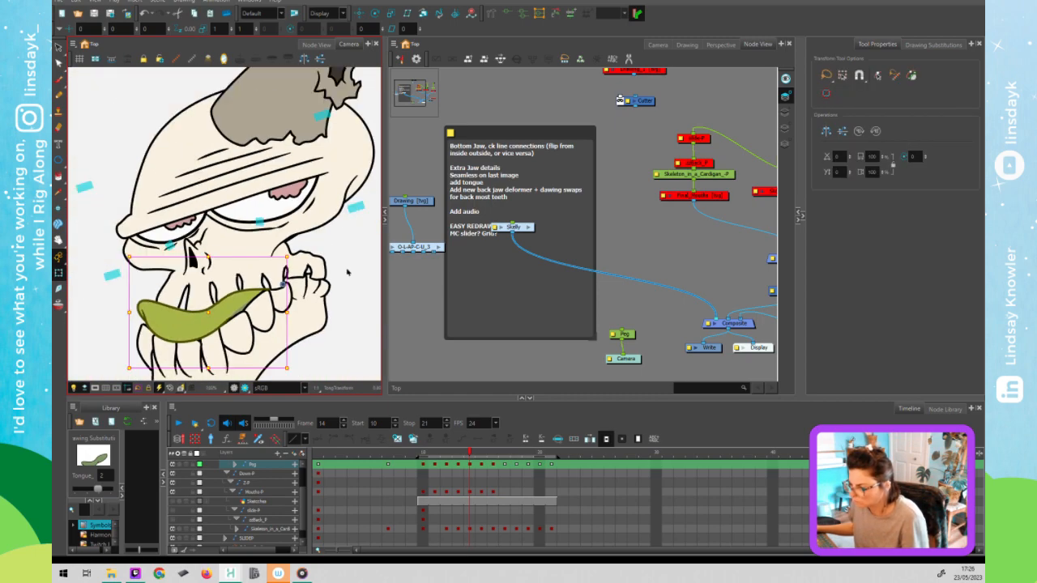
pyautogui.scroll(-2, 241, 317)
pyautogui.click(234, 316)
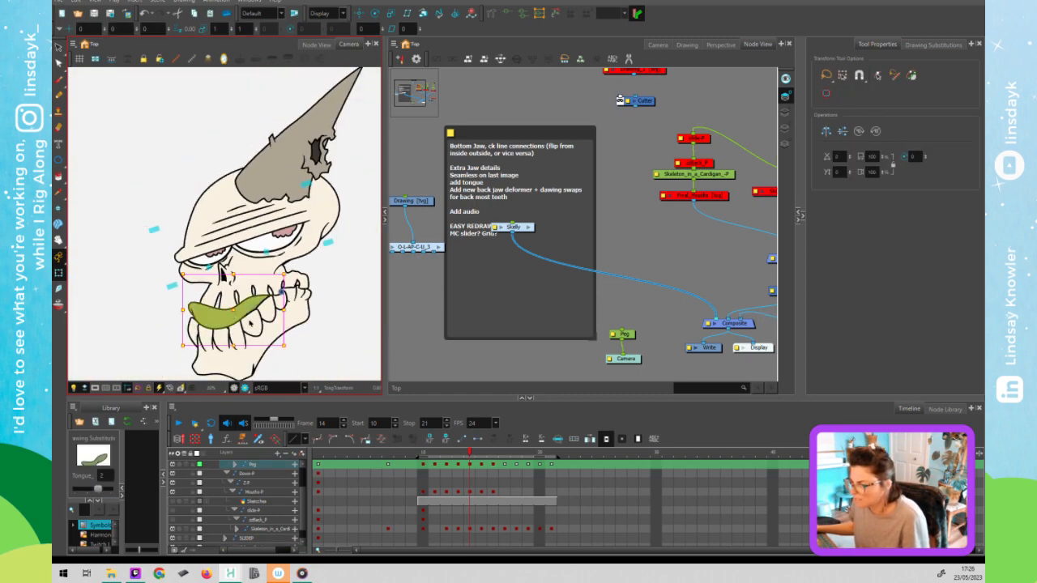
pyautogui.moveTo(230, 315)
pyautogui.mouseDown()
pyautogui.moveTo(124, 276)
pyautogui.moveTo(212, 316)
pyautogui.moveTo(233, 313)
pyautogui.moveTo(218, 312)
pyautogui.mouseUp()
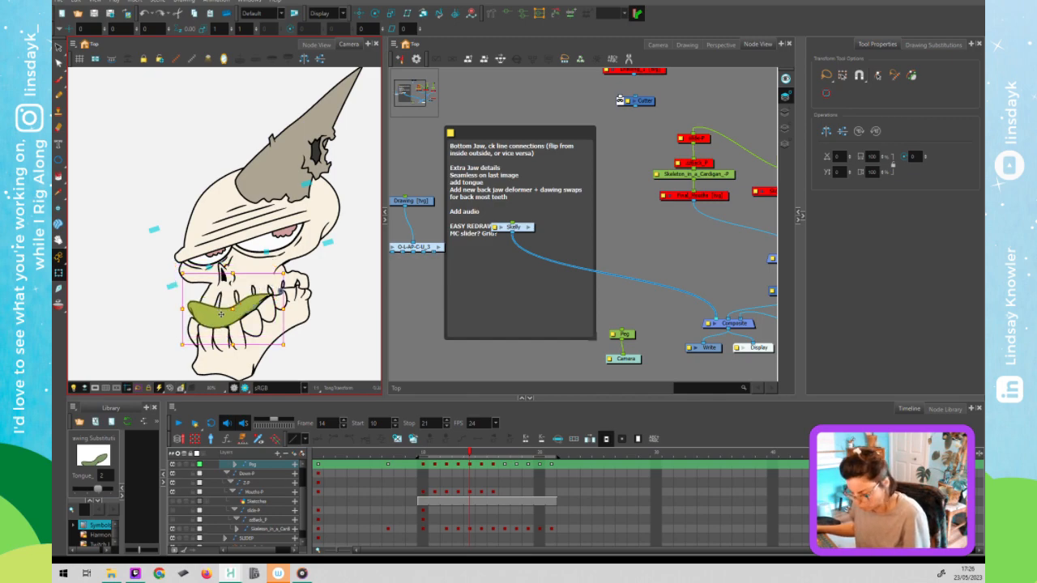
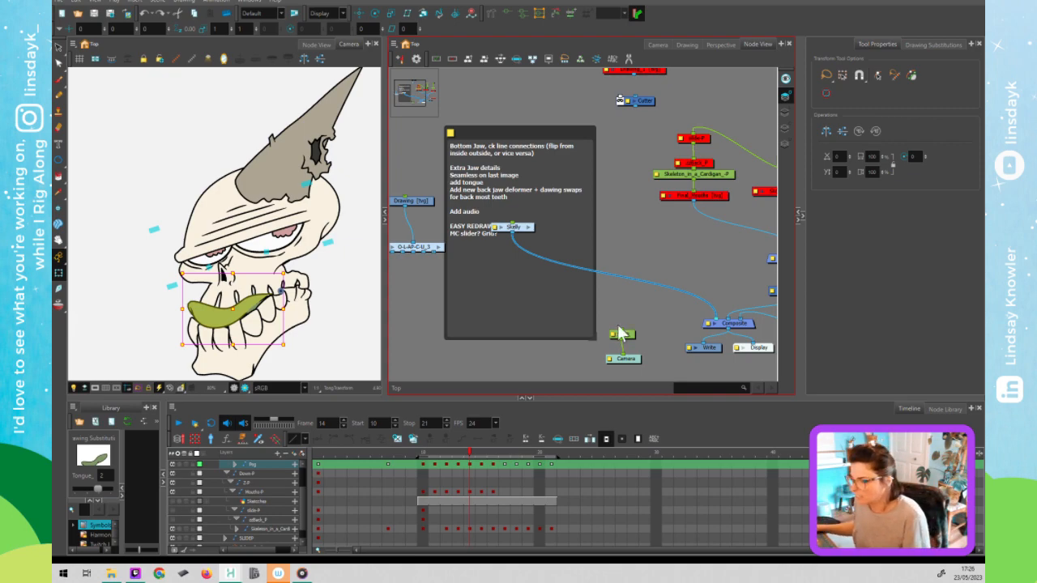
# Enter the Skelly group, clear the selection, and undo the last three tongue changes.
pyautogui.click(528, 229)
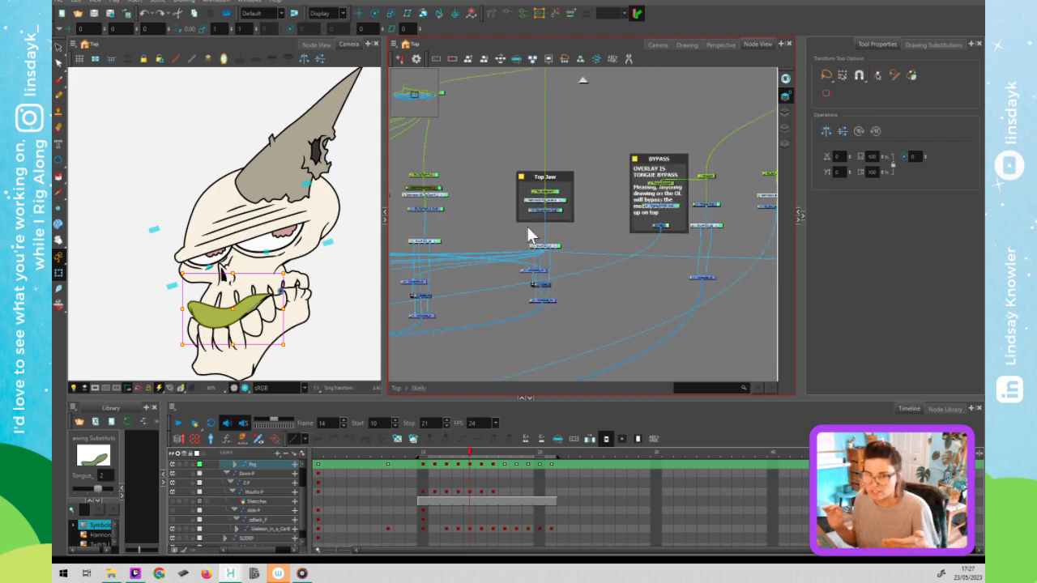
pyautogui.click(614, 236)
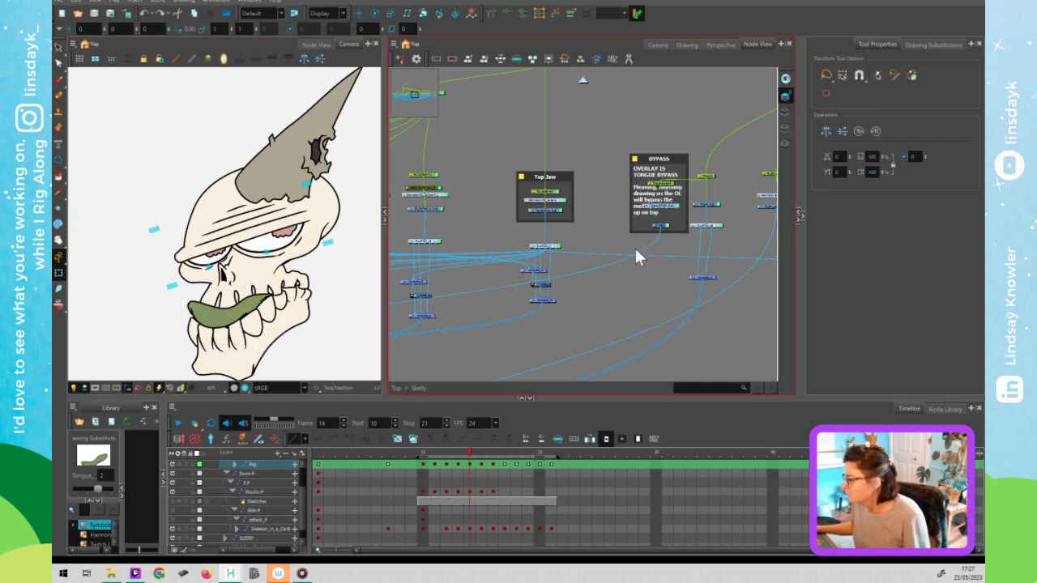
pyautogui.hotkey('ctrl', 'z')
pyautogui.hotkey('ctrl', 'z')
pyautogui.hotkey('ctrl', 'z')
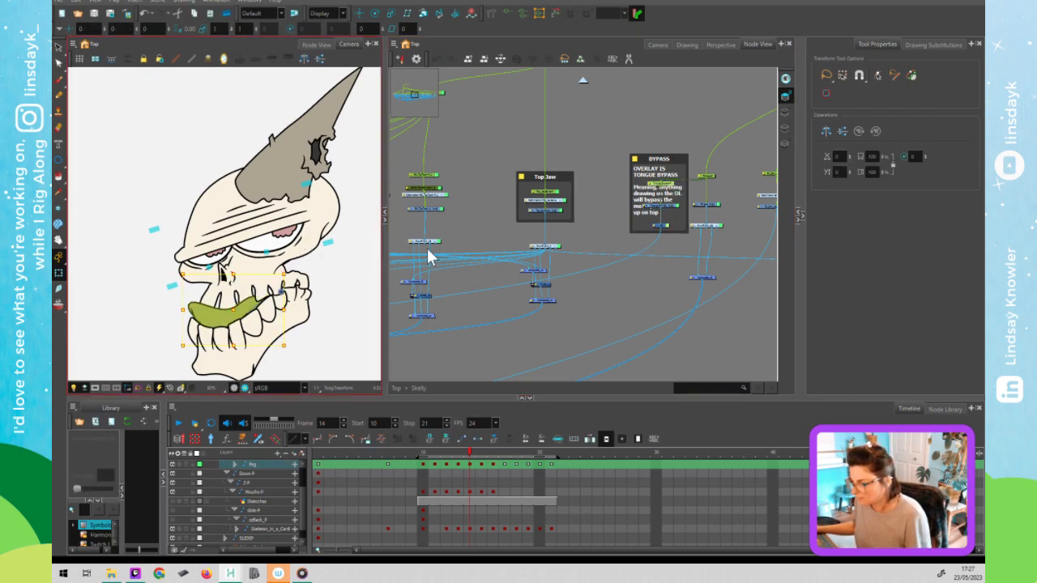
# Examine where the tongue's rear meets the teeth on the full-colour skull.
pyautogui.click(452, 243)
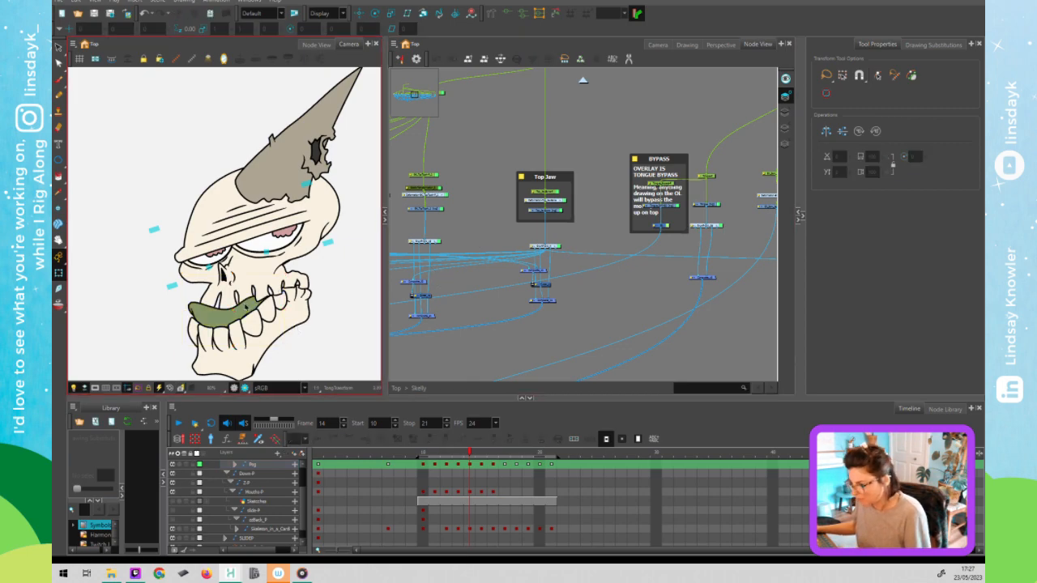
pyautogui.click(231, 308)
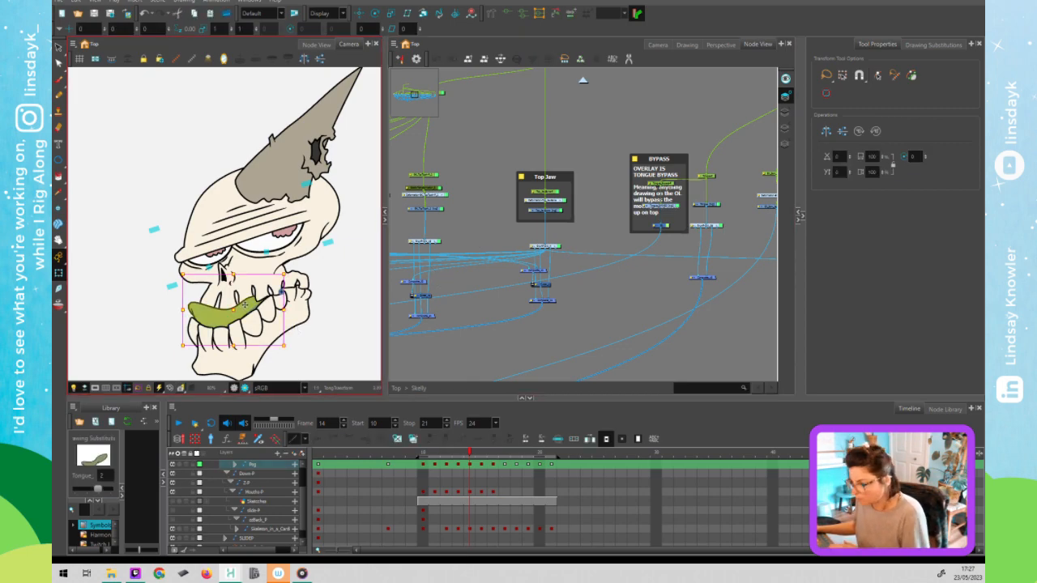
pyautogui.click(342, 344)
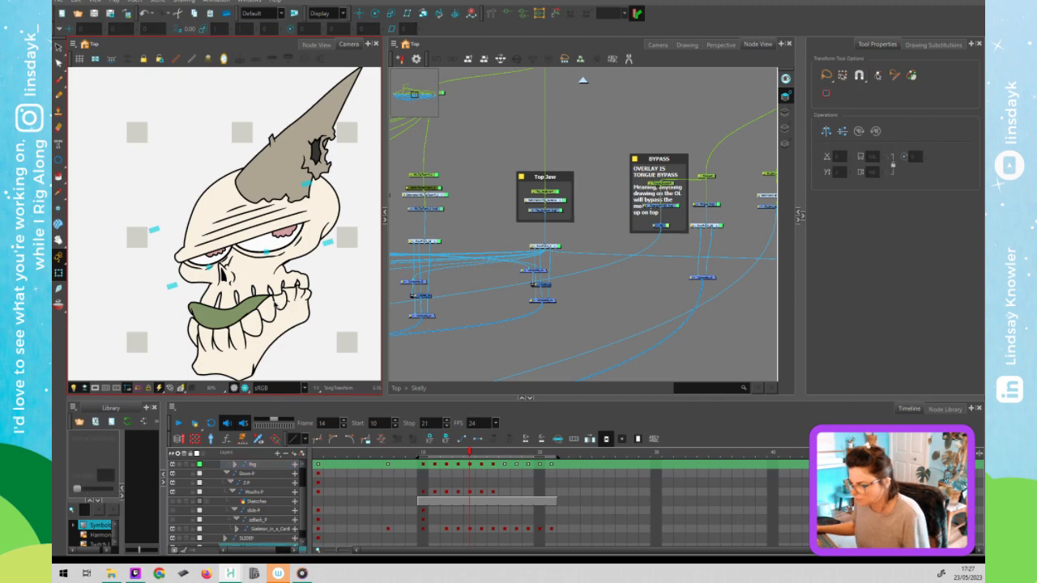
pyautogui.scroll(4, 276, 304)
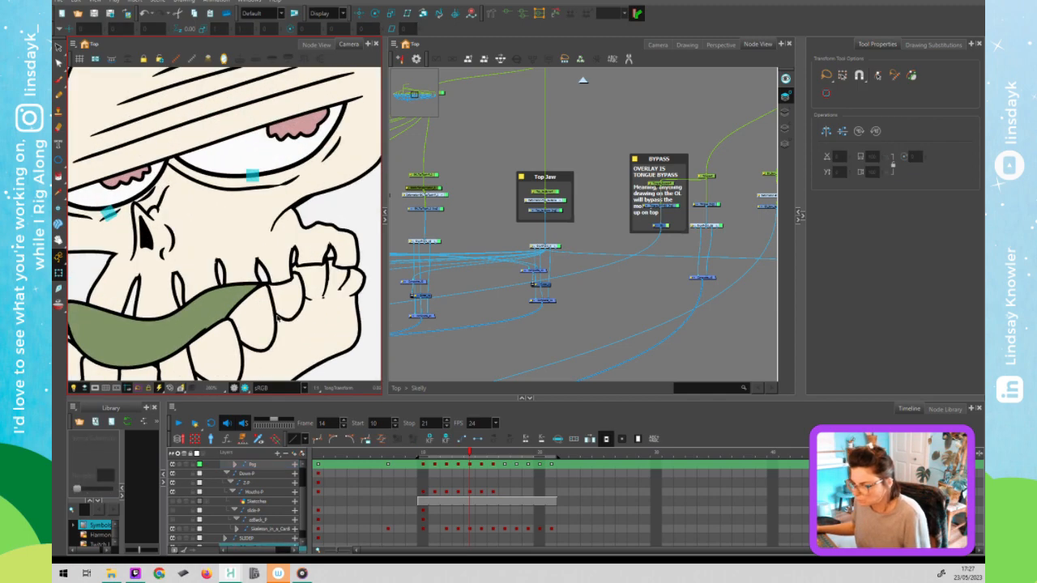
pyautogui.scroll(-3, 277, 317)
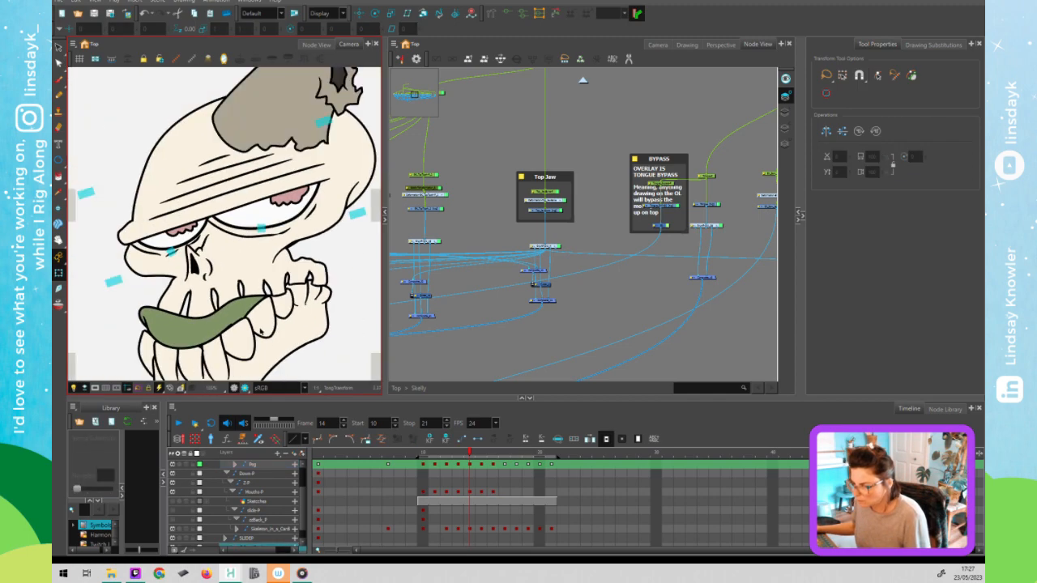
# Switch the tongue's drawing substitution to 1.
pyautogui.click(232, 321)
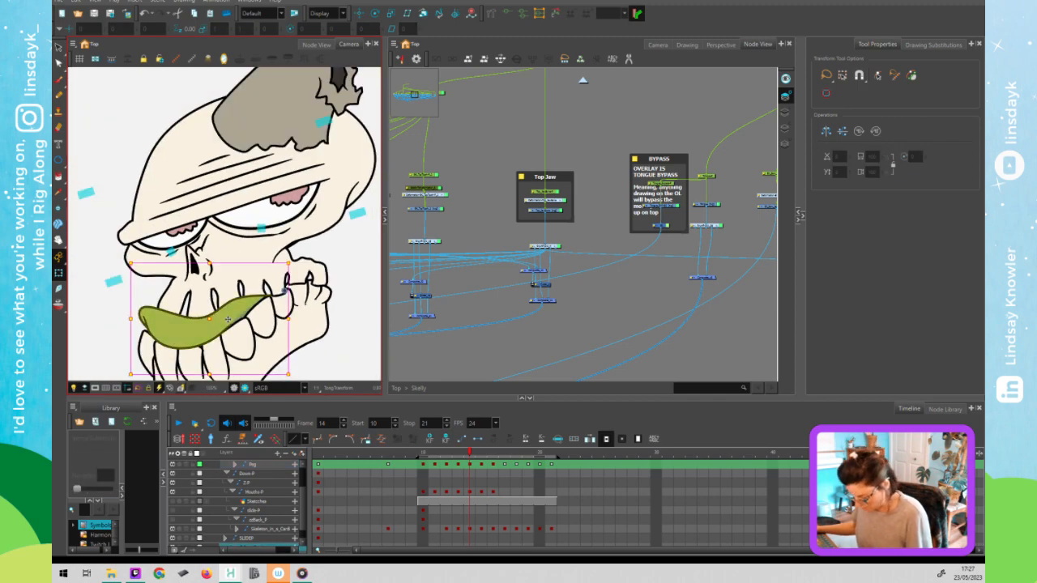
pyautogui.click(230, 320)
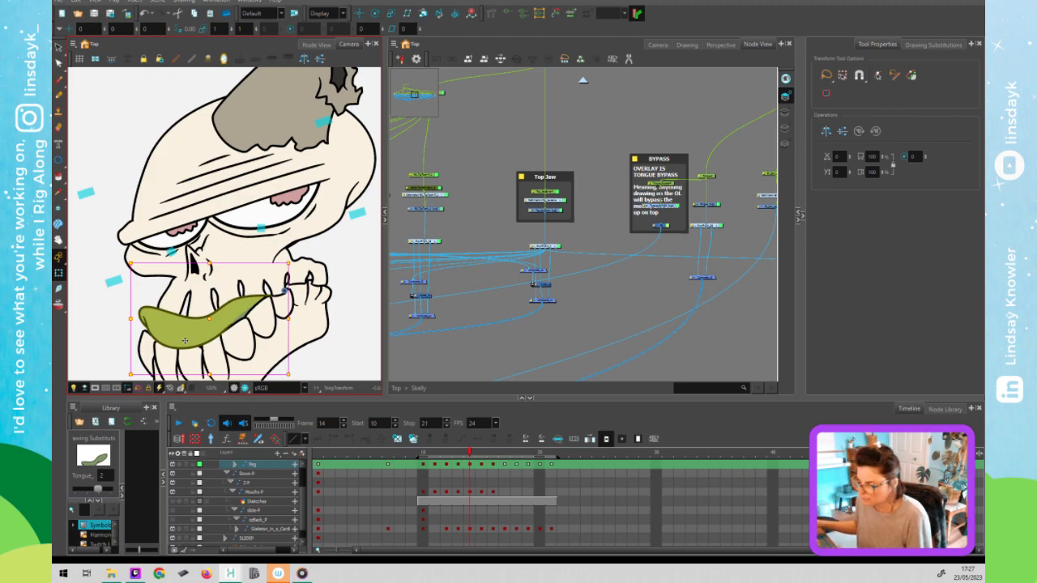
pyautogui.click(87, 490)
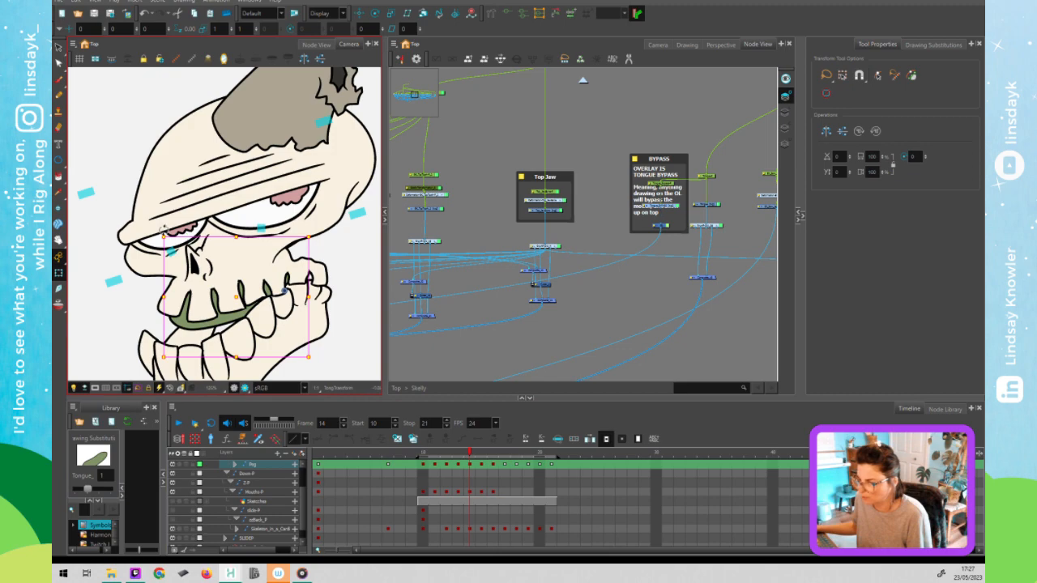
# Try rotating the tongue drawing and the peg beside the BYPASS backdrop counterclockwise, undoing each rotation.
pyautogui.moveTo(149, 248); pyautogui.dragTo(134, 277)
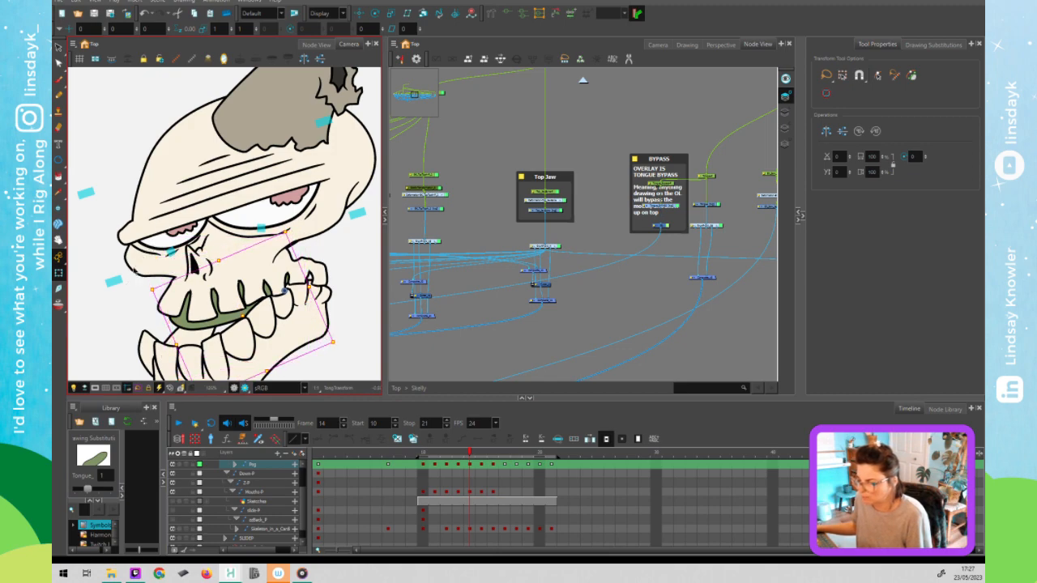
pyautogui.hotkey('ctrl', 'z')
pyautogui.click(707, 176)
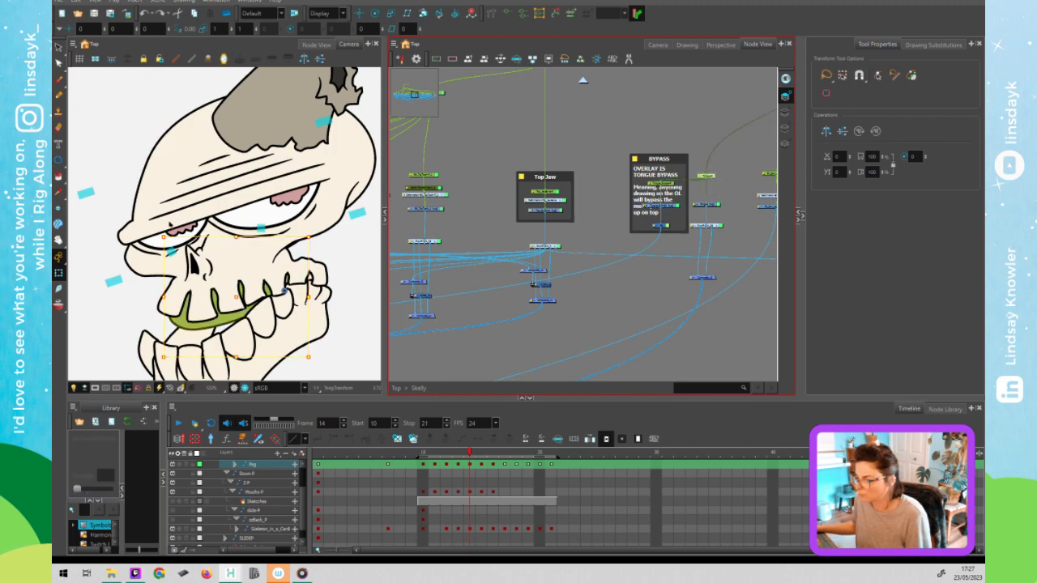
pyautogui.moveTo(163, 233); pyautogui.dragTo(142, 266)
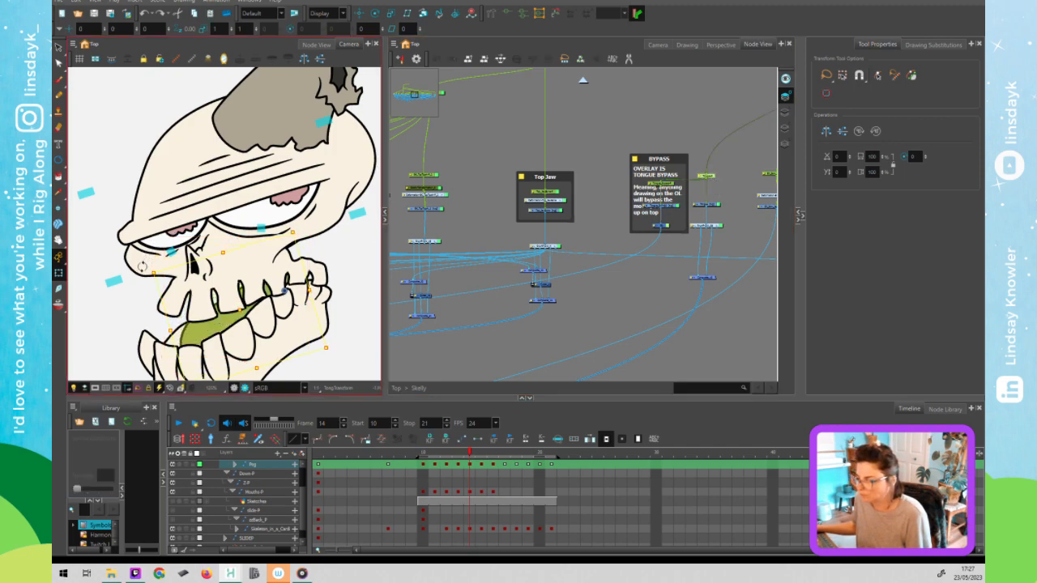
pyautogui.hotkey('ctrl', 'z')
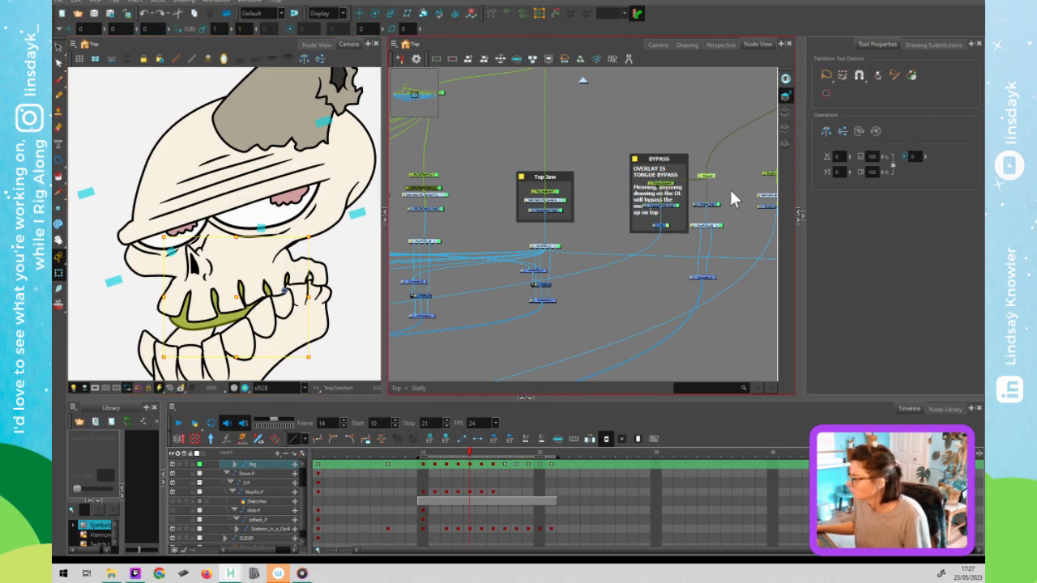
# Go to frame 10 and open the tongue drawing with its line art and colour art previewed together.
pyautogui.click(427, 458)
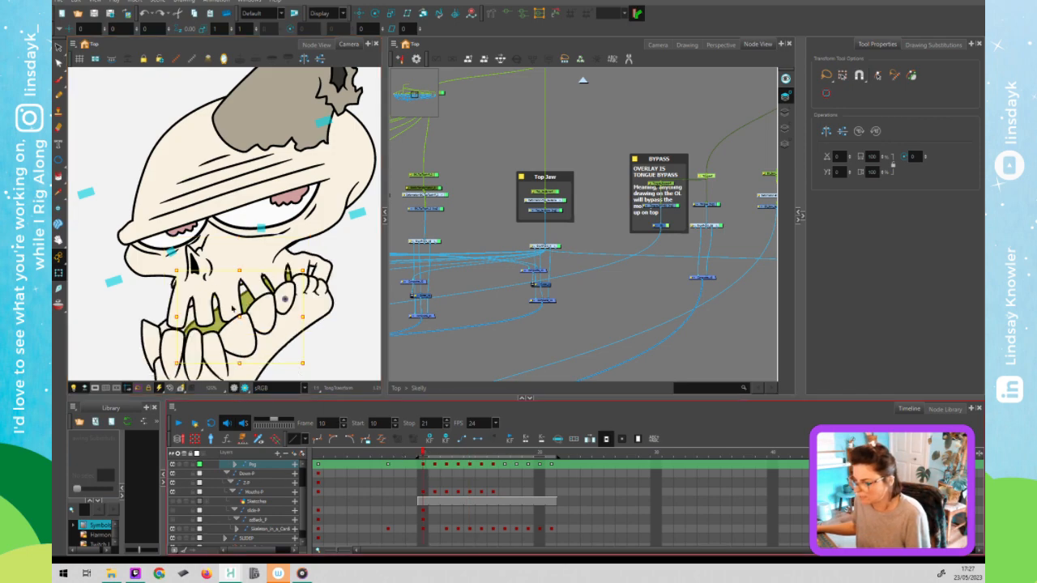
pyautogui.hotkey('alt', 's')
pyautogui.hotkey('alt', 's')
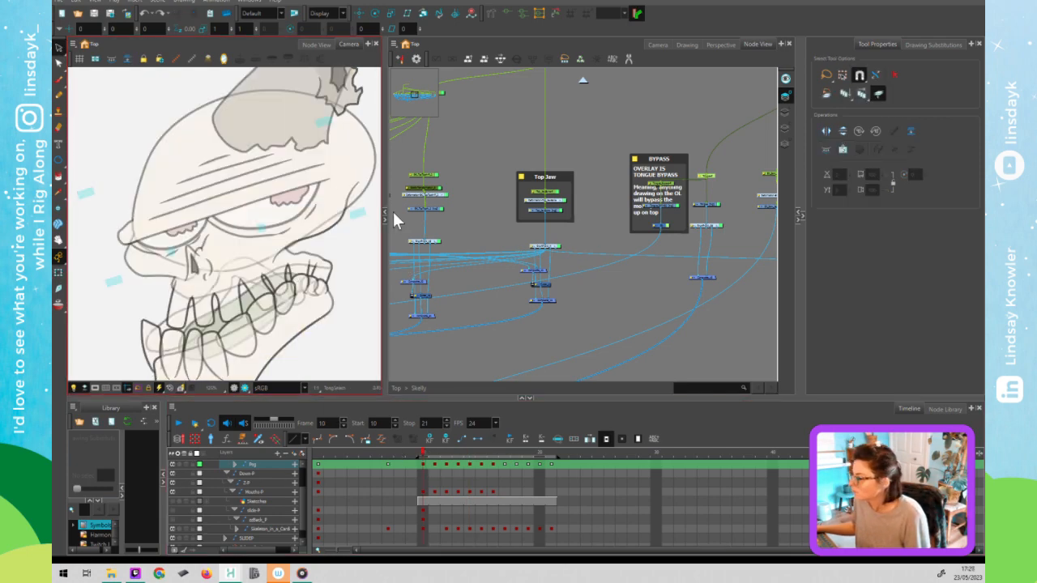
pyautogui.click(788, 112)
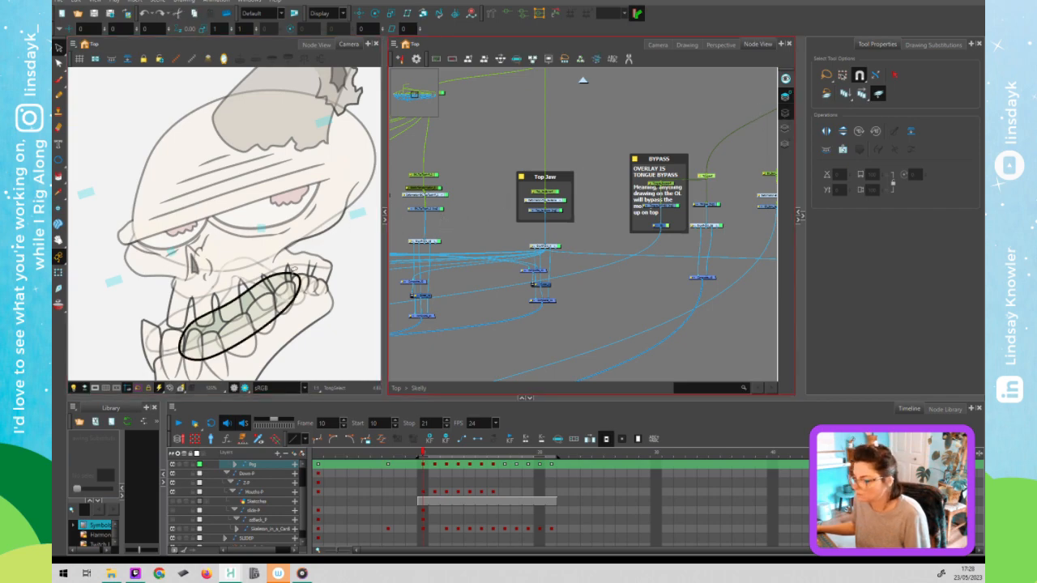
pyautogui.click(785, 80)
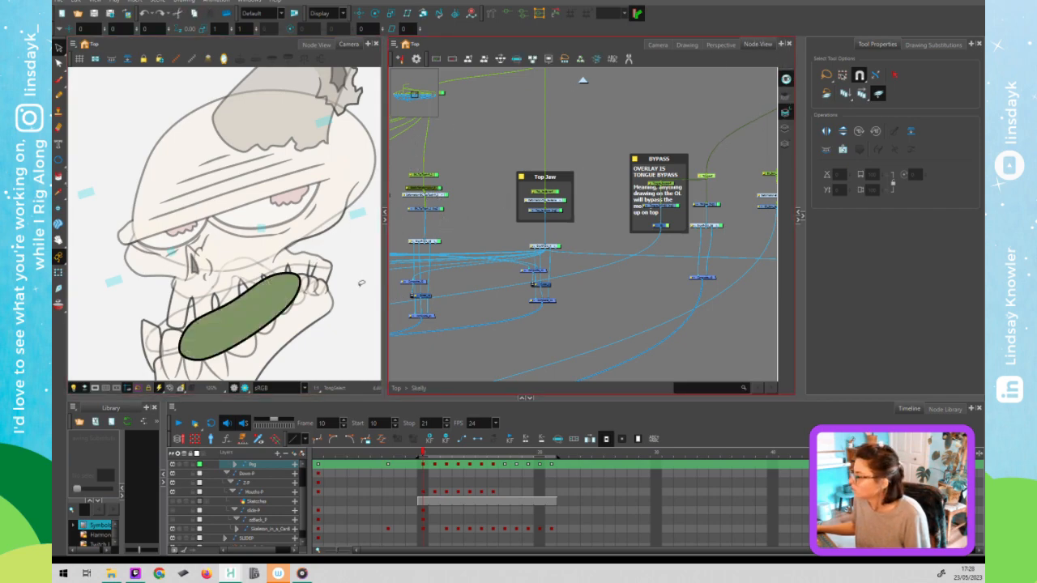
# Reshape the tongue drawing at frame 10 with the Contour Editor, lowering the upper edge of its rear end behind the teeth.
pyautogui.click(302, 286)
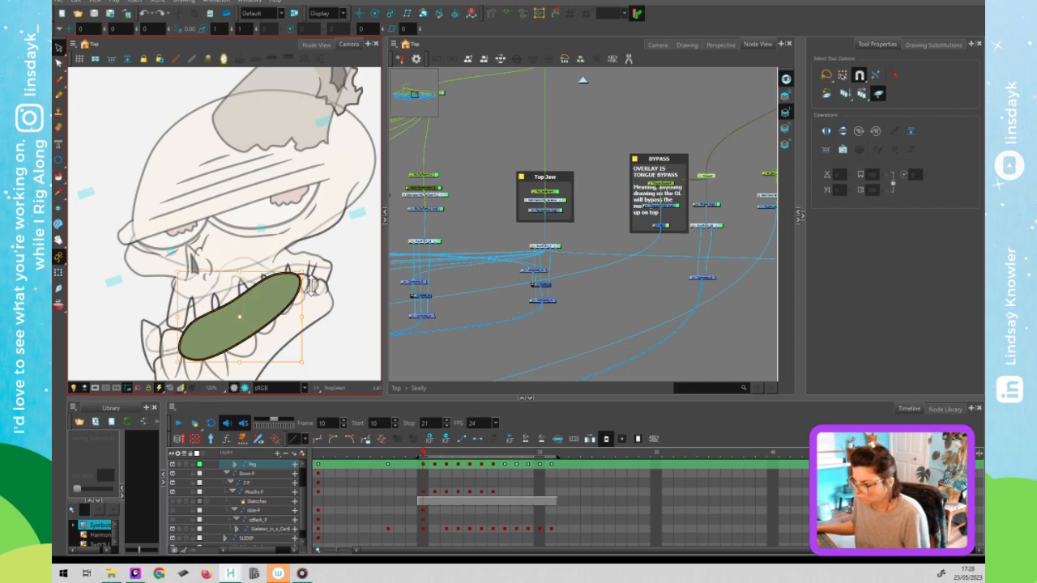
pyautogui.hotkey('alt', 'q')
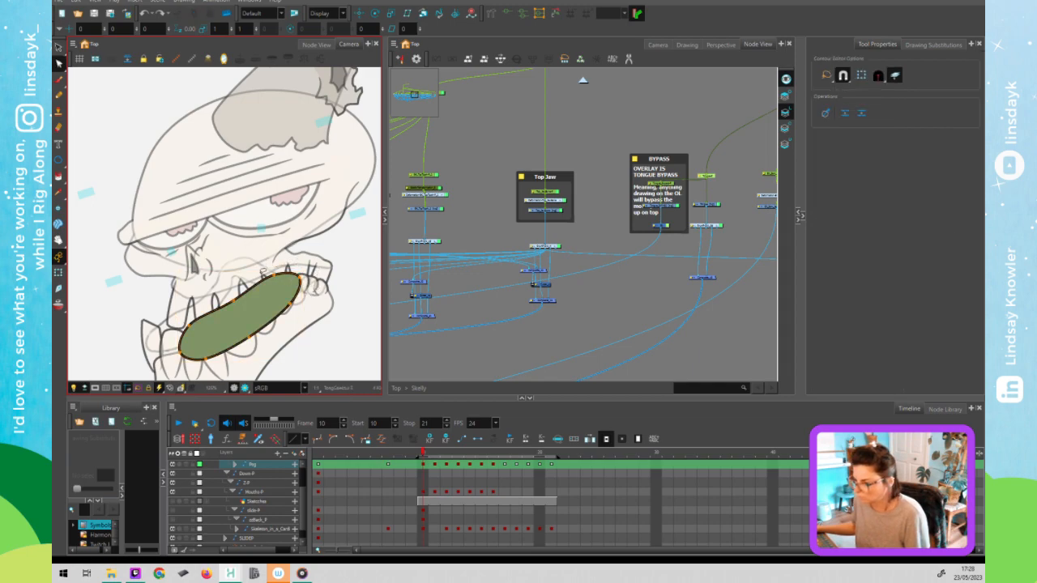
pyautogui.moveTo(341, 287); pyautogui.dragTo(339, 303)
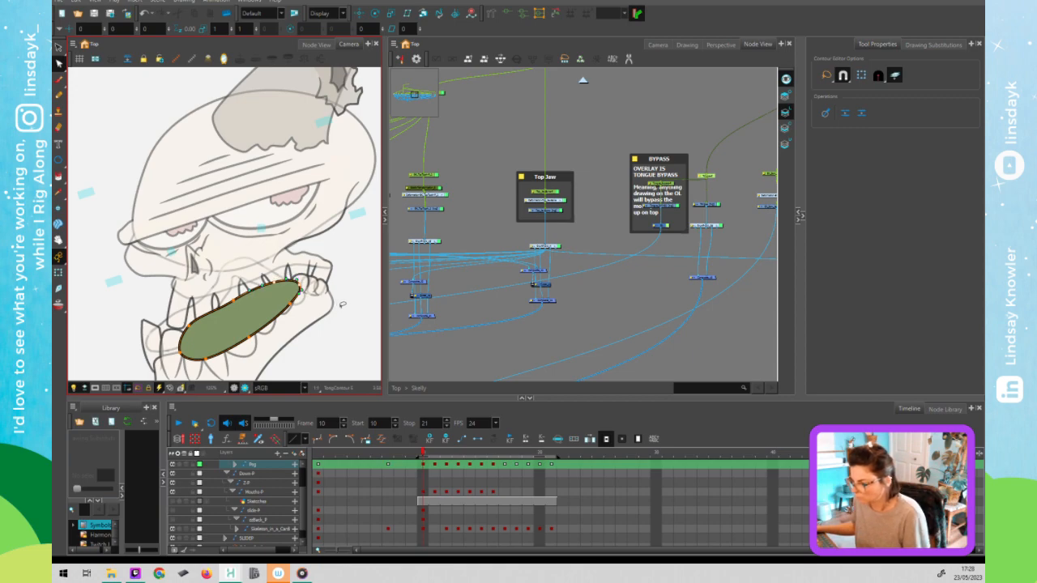
pyautogui.hotkey('shift', 't')
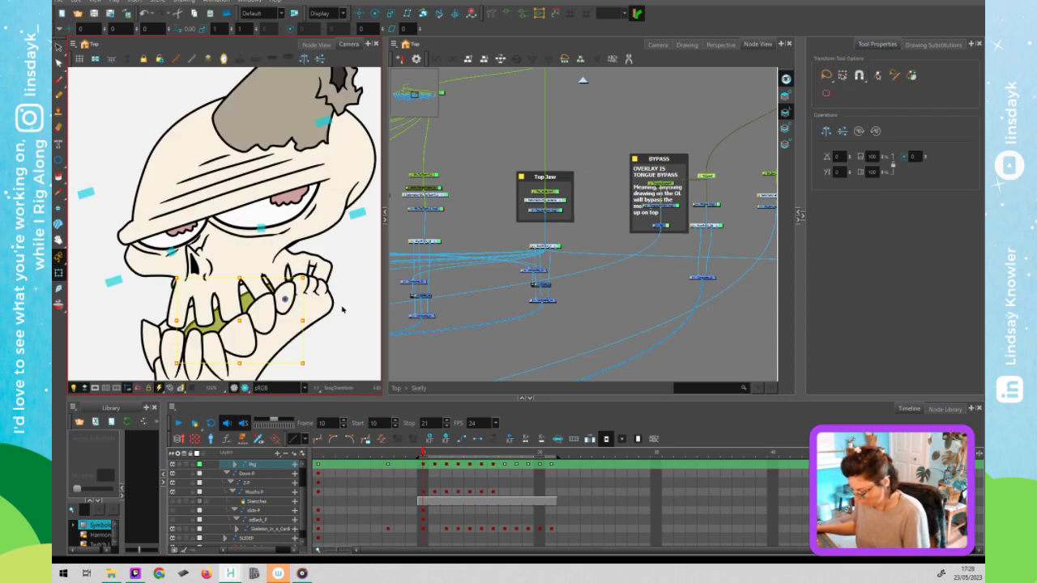
# Shift the tongue slightly downward at frame 13 using the peg beside the BYPASS backdrop.
pyautogui.press('.')
pyautogui.press('.')
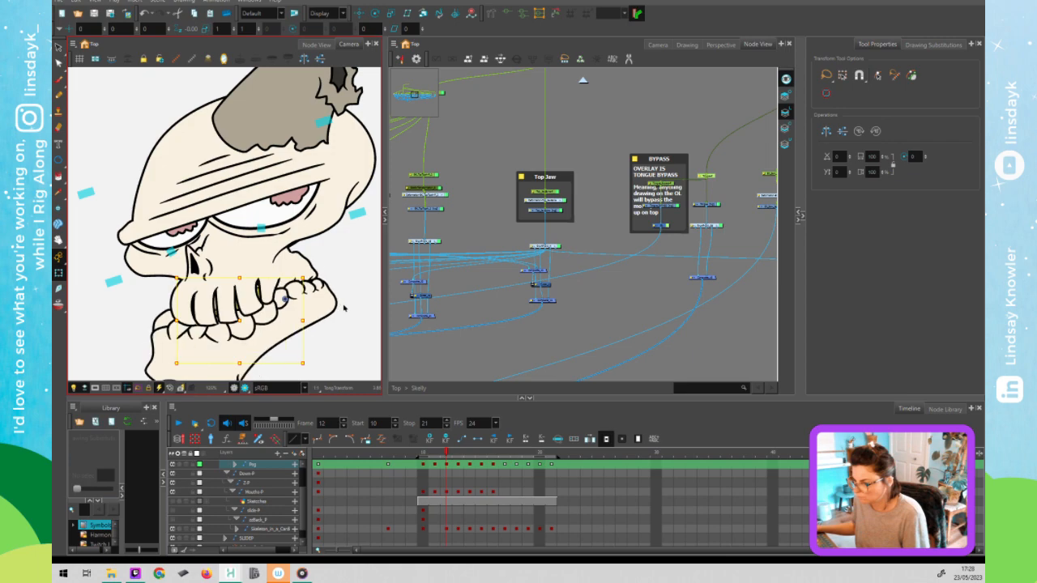
pyautogui.press('.')
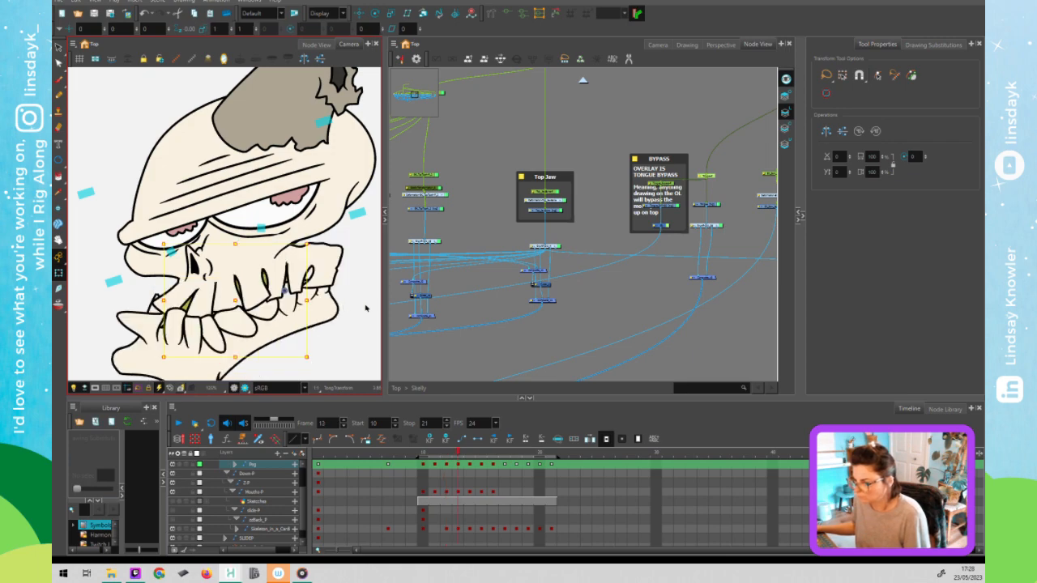
pyautogui.click(671, 189)
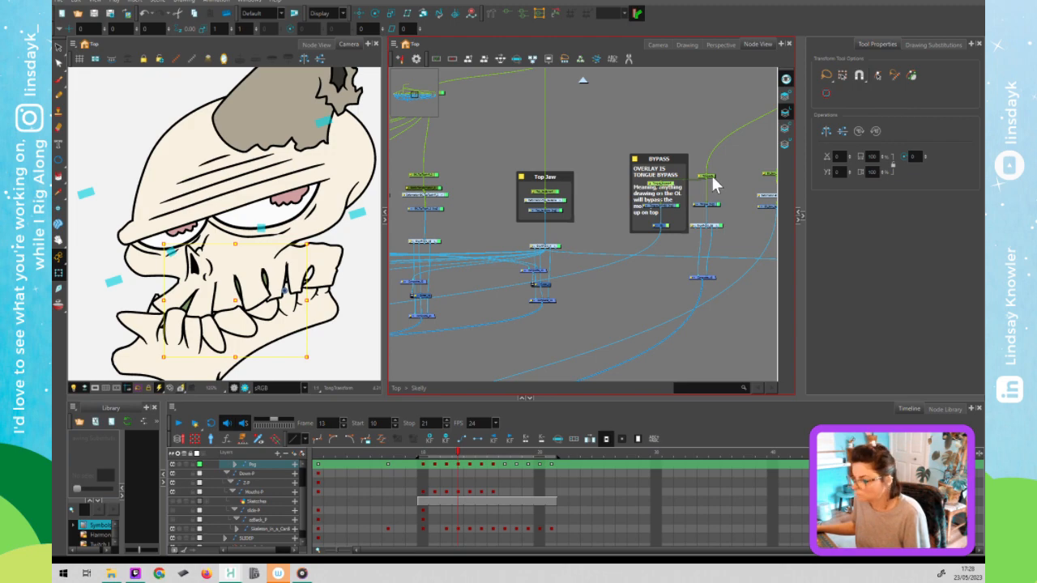
pyautogui.click(235, 311)
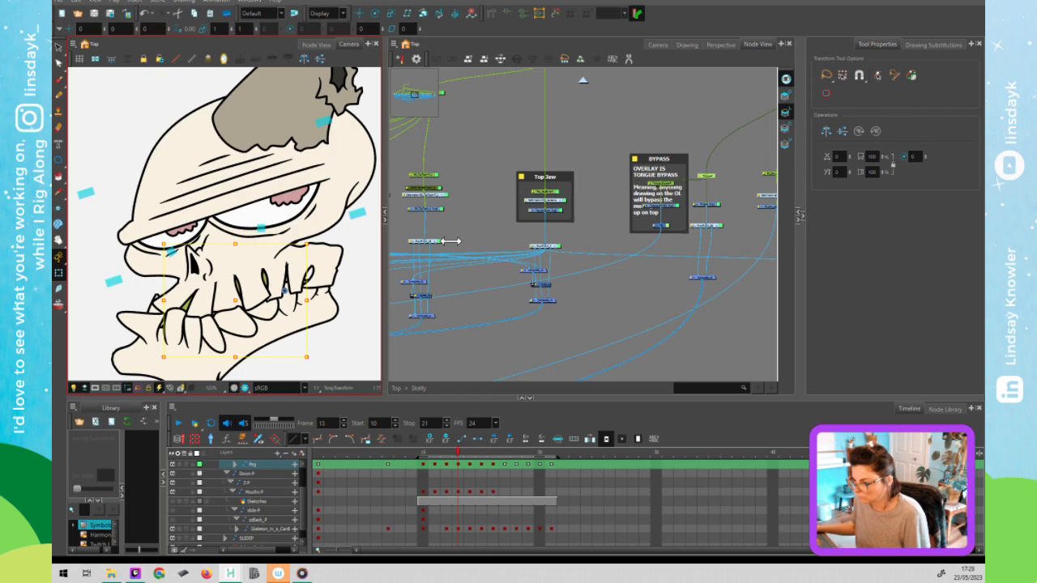
pyautogui.click(712, 187)
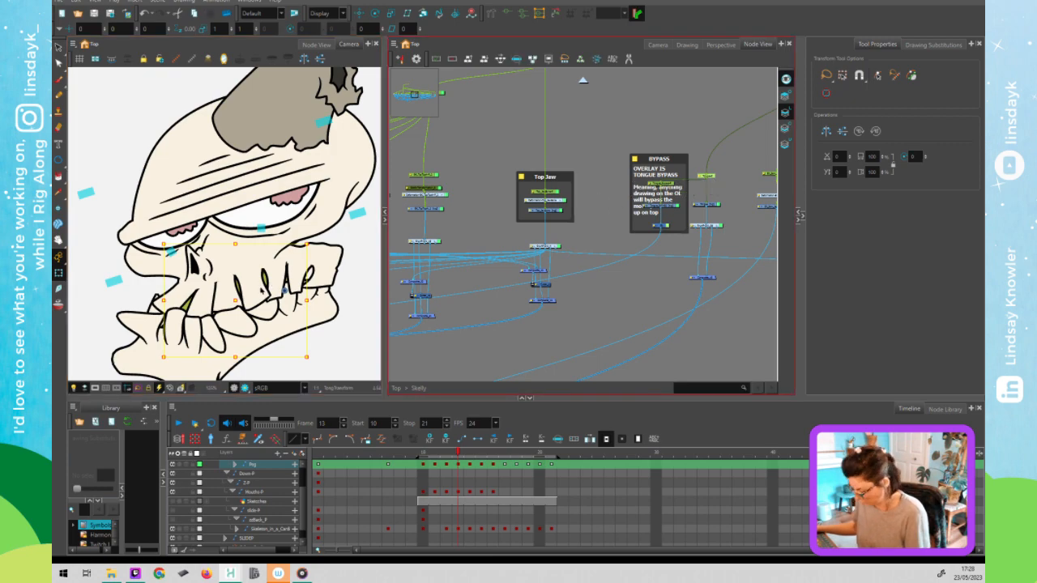
pyautogui.moveTo(285, 289); pyautogui.dragTo(284, 300)
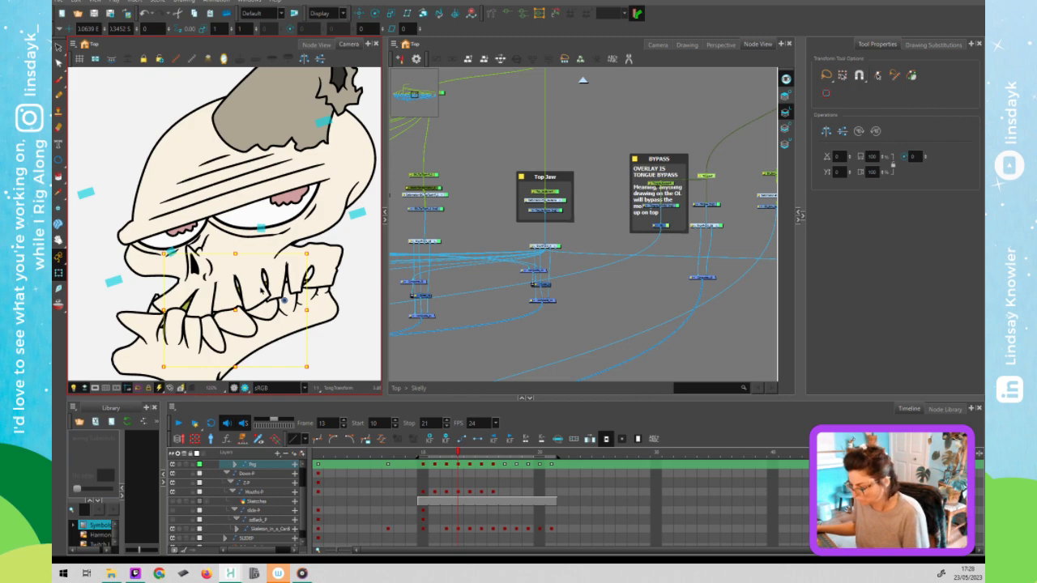
# Compare the tongue across frames 12 to 14, and rotate it counterclockwise to 22.85 degrees at frame 14.
pyautogui.press(',')
pyautogui.press('.')
pyautogui.press(',')
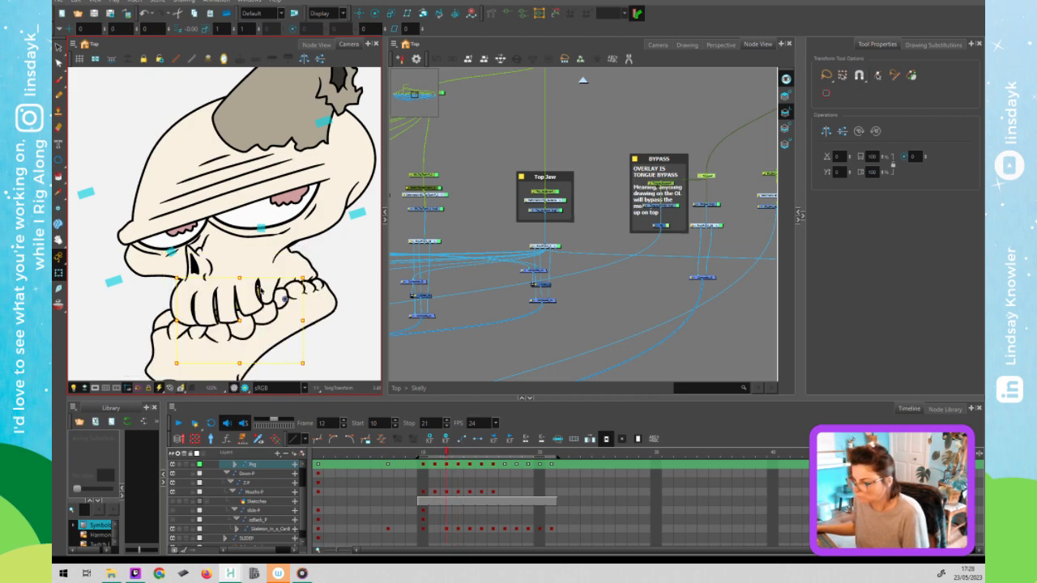
pyautogui.press('.')
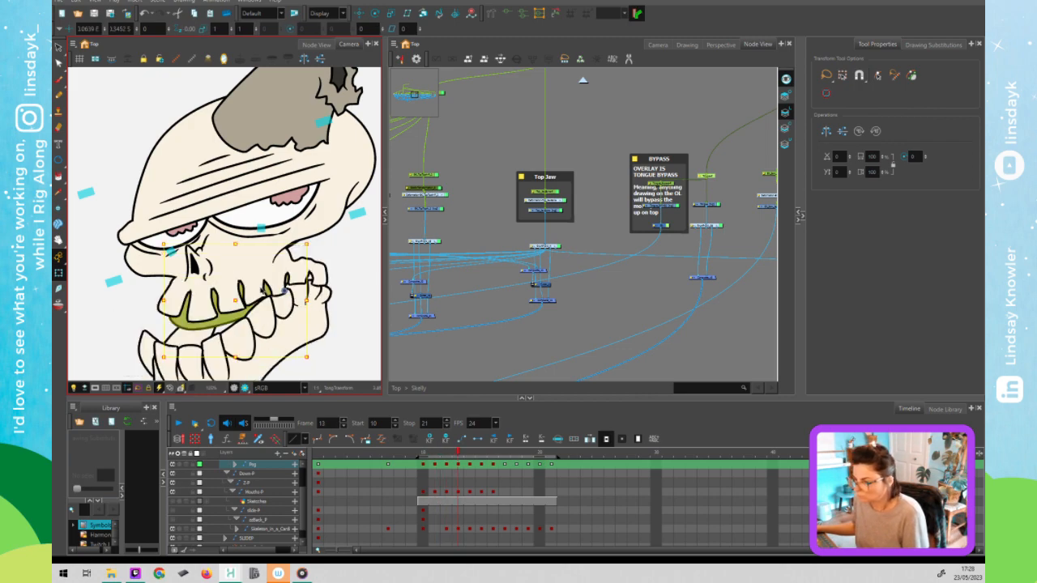
pyautogui.press('.')
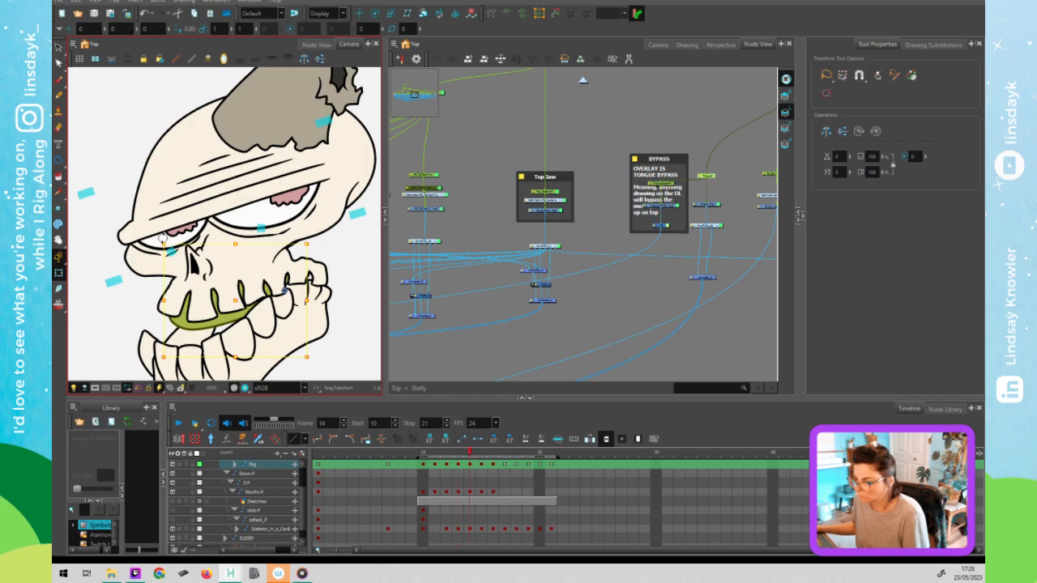
pyautogui.moveTo(158, 253); pyautogui.dragTo(154, 289)
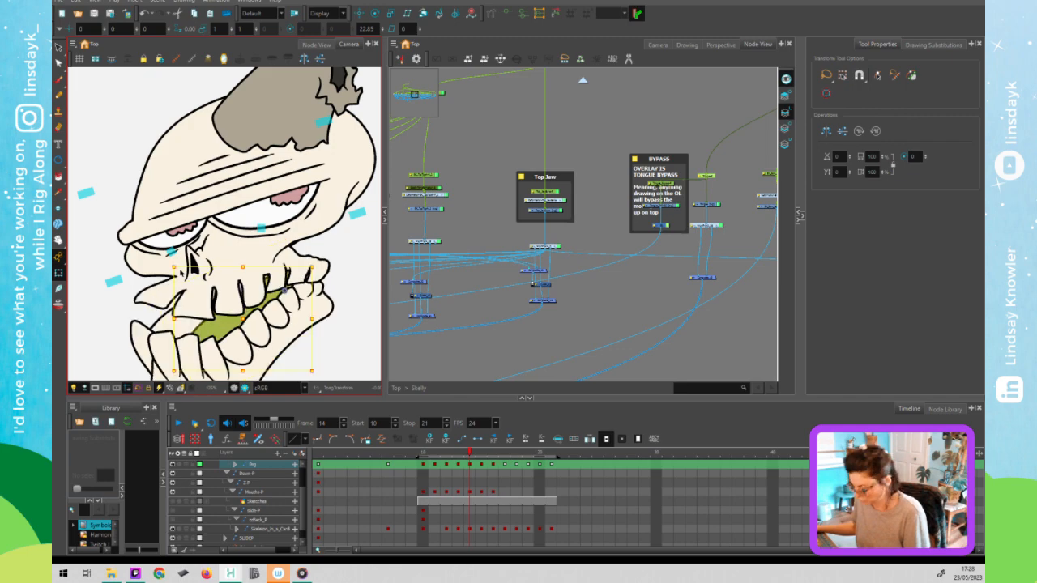
# Leave the Skelly group, enable the Final_Mouths reference drawing, and view it against the rig at frame 14.
pyautogui.press('.')
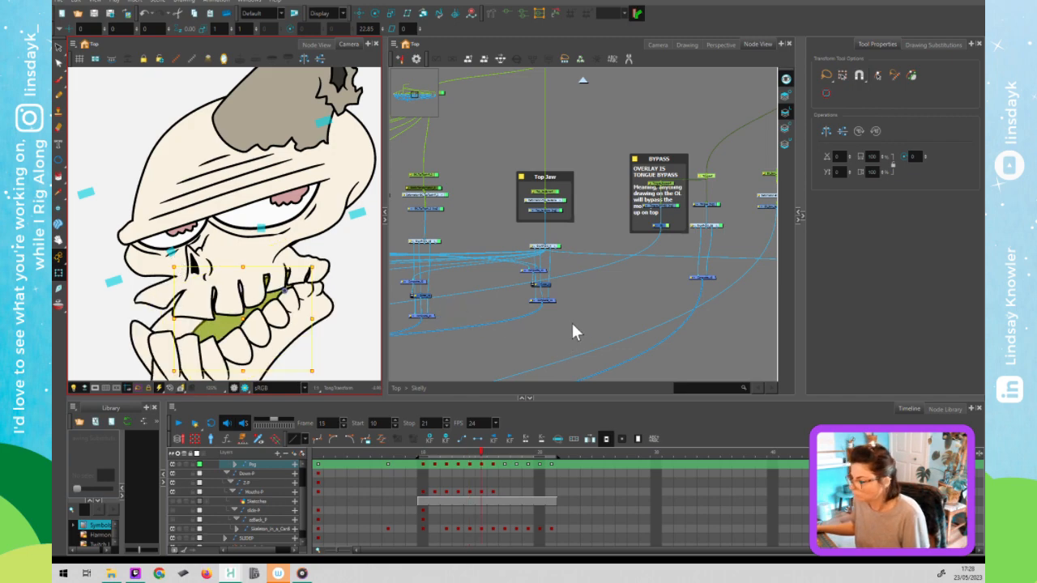
pyautogui.click(582, 81)
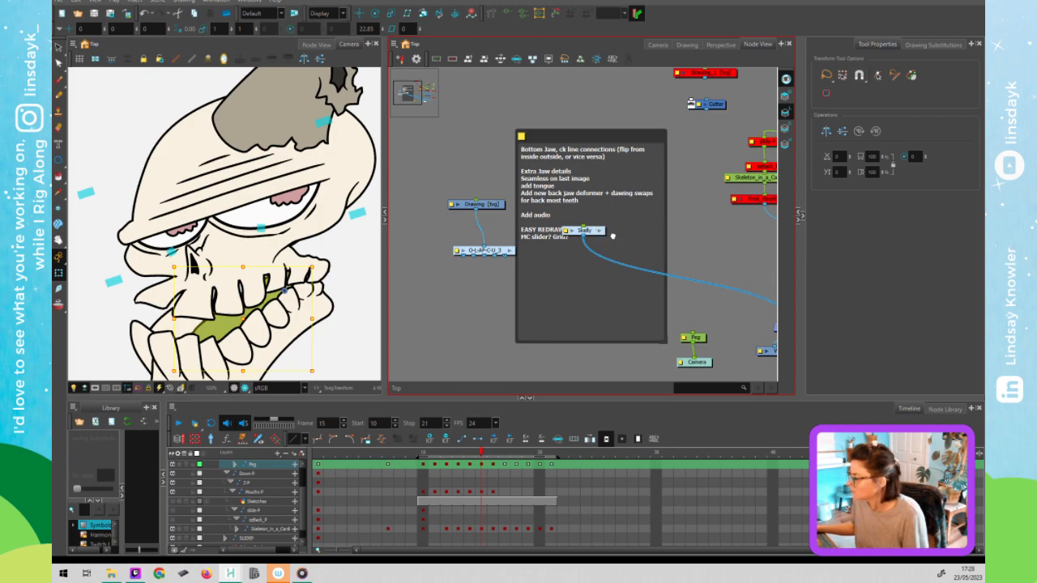
pyautogui.hscroll(3, 648, 211)
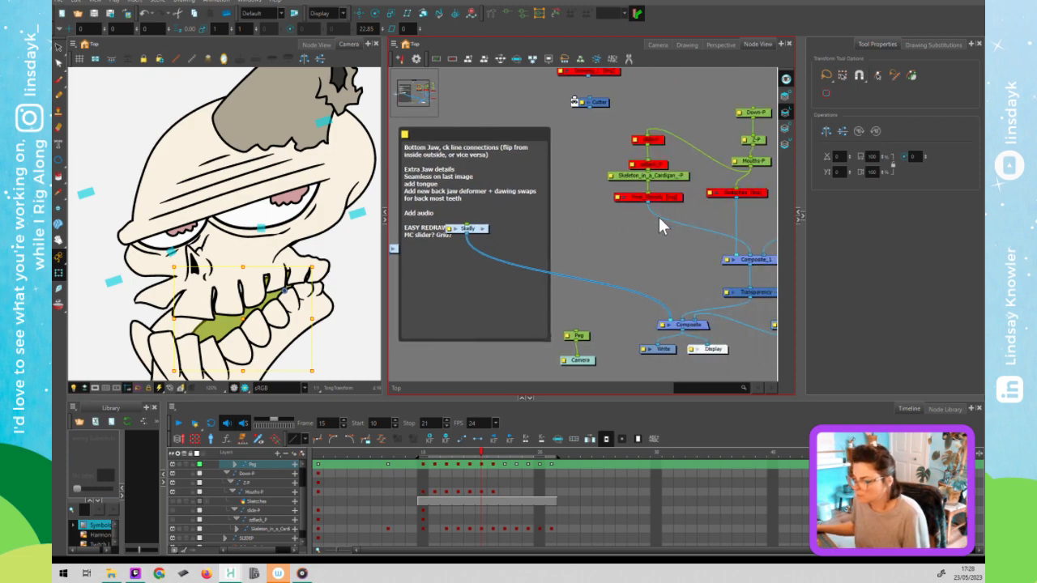
pyautogui.press('d')
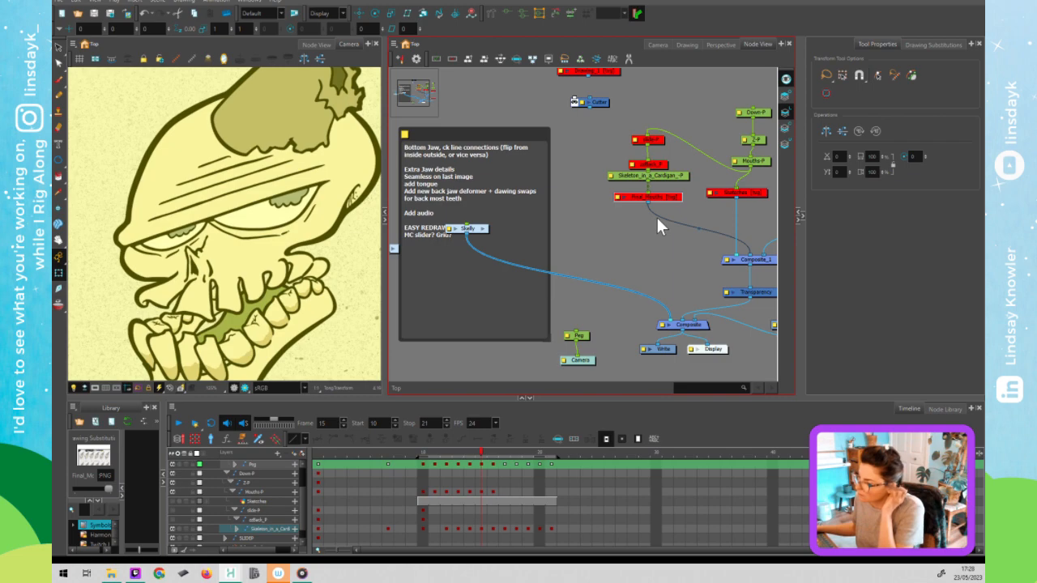
pyautogui.click(485, 497)
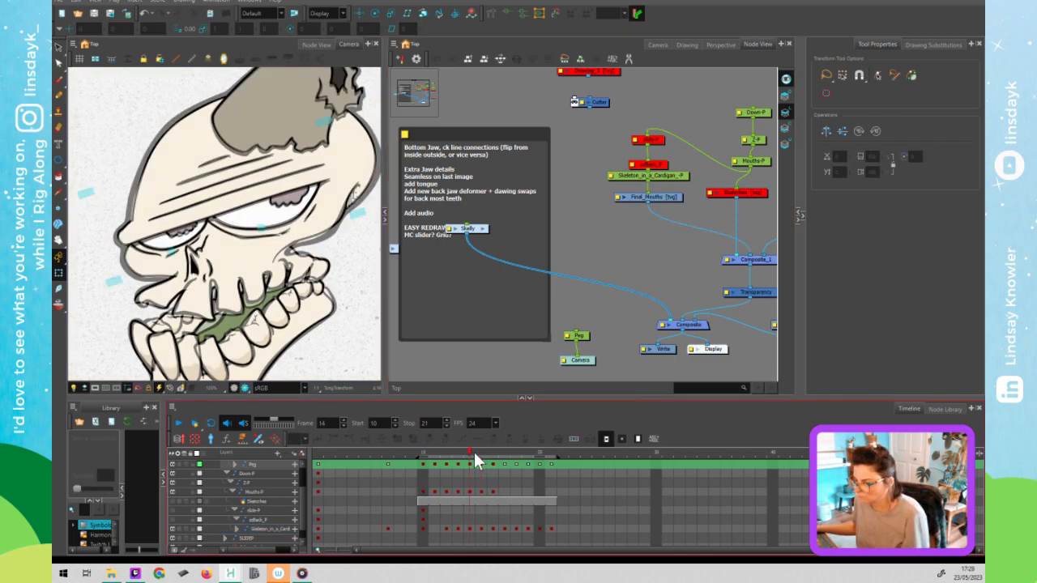
pyautogui.click(549, 219)
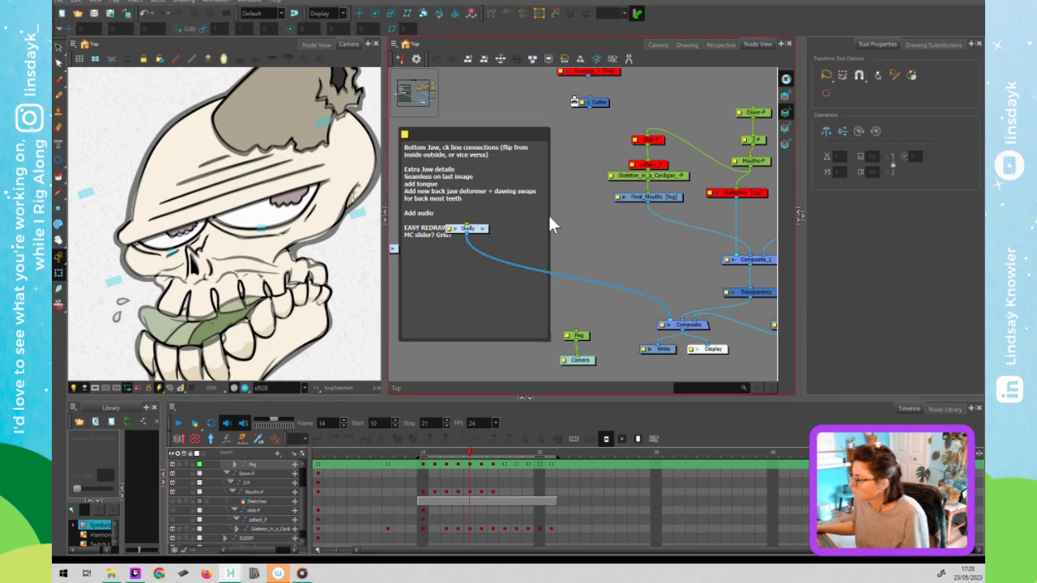
# Inside the Skelly group, switch the tongue to drawing 2 at frame 14 and rotate its peg to match the reference tongue.
pyautogui.click(484, 230)
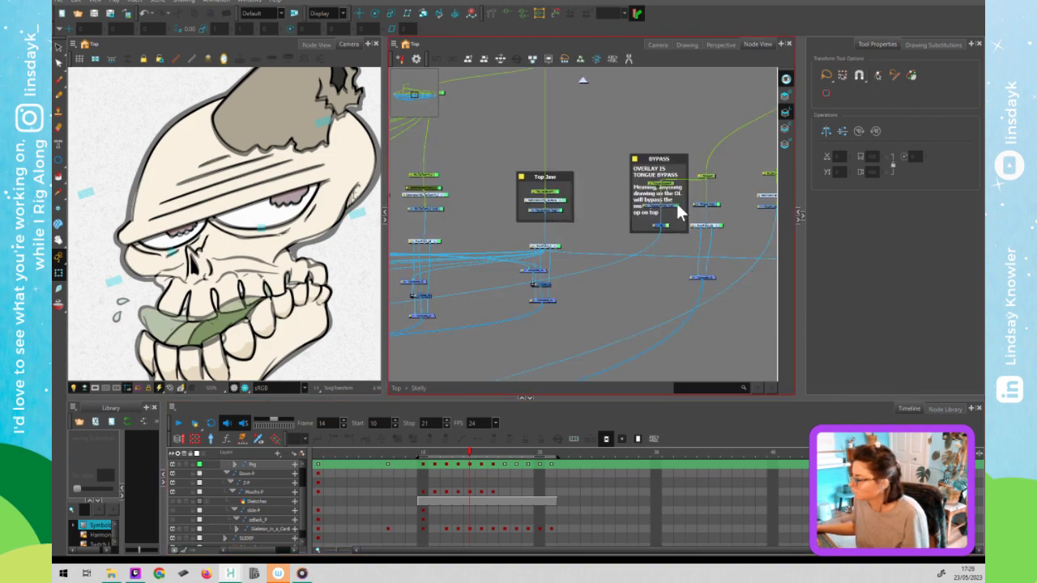
pyautogui.click(708, 206)
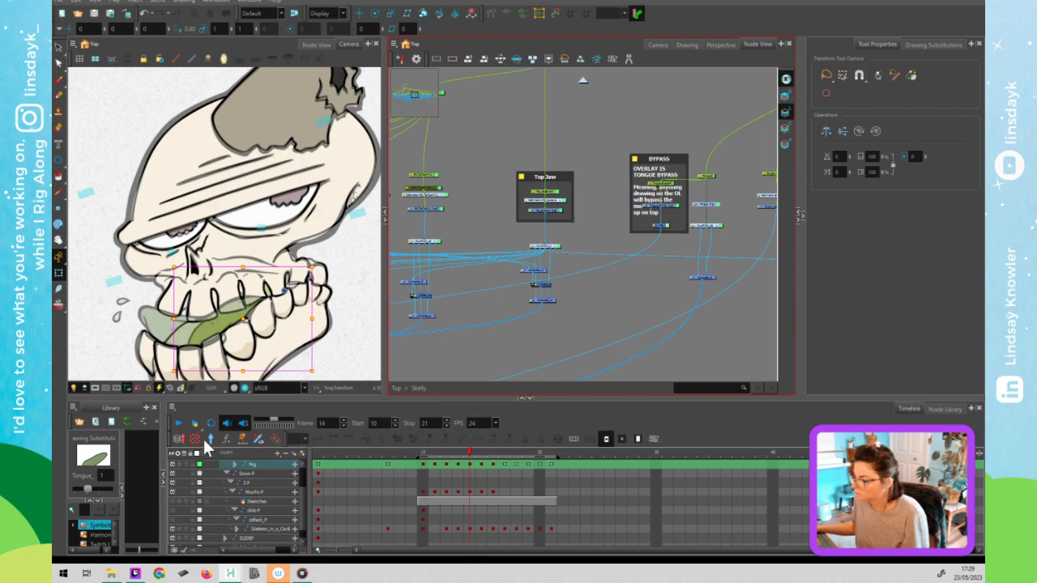
pyautogui.click(97, 489)
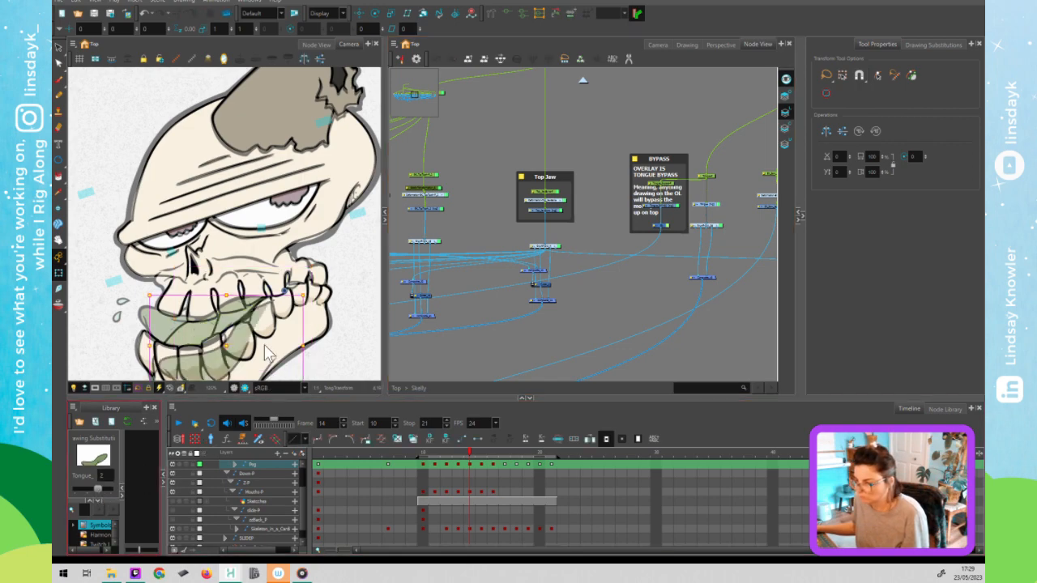
pyautogui.click(709, 175)
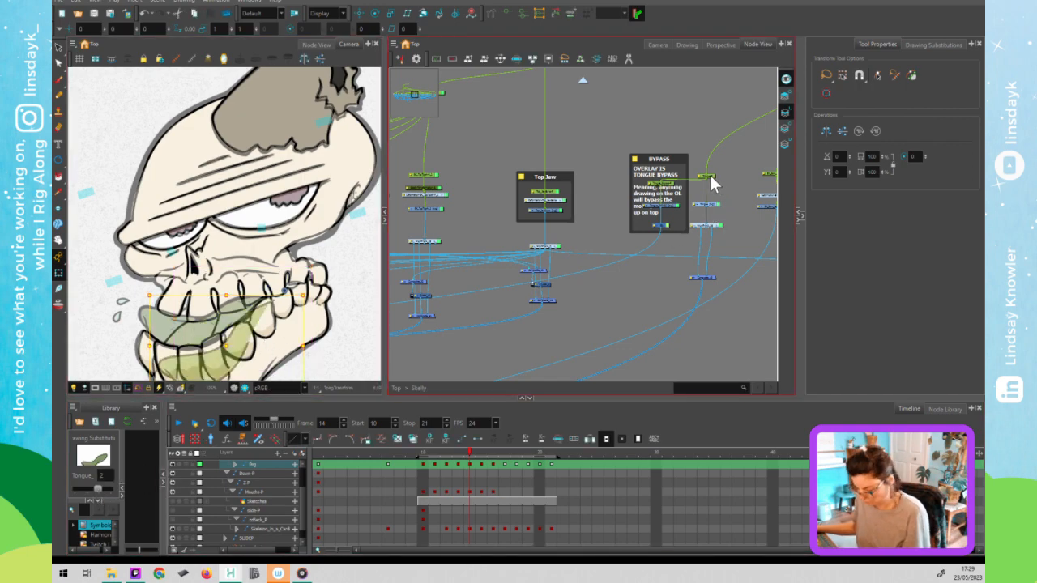
pyautogui.click(470, 468)
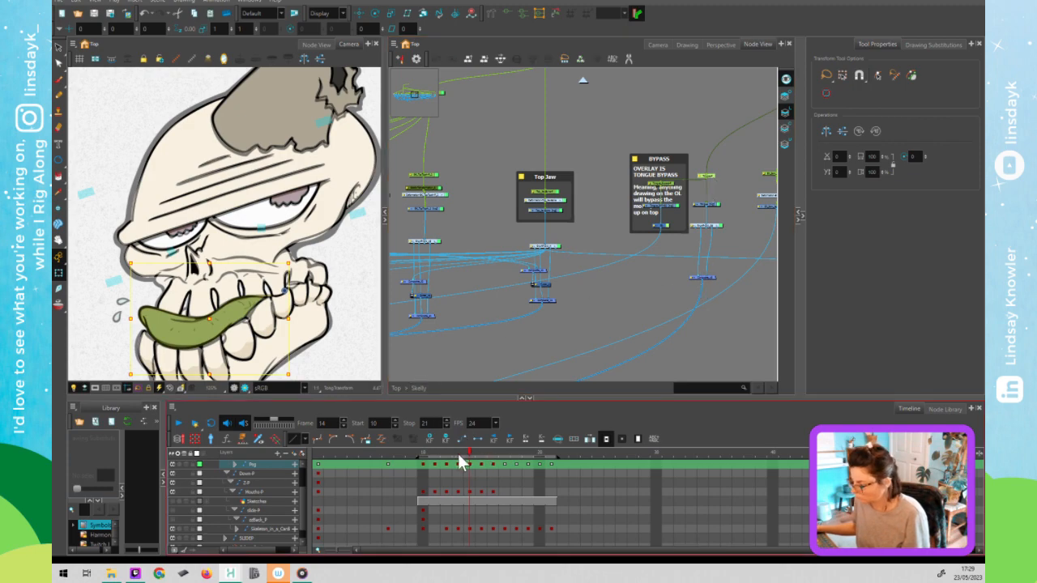
pyautogui.click(459, 455)
pyautogui.click(471, 455)
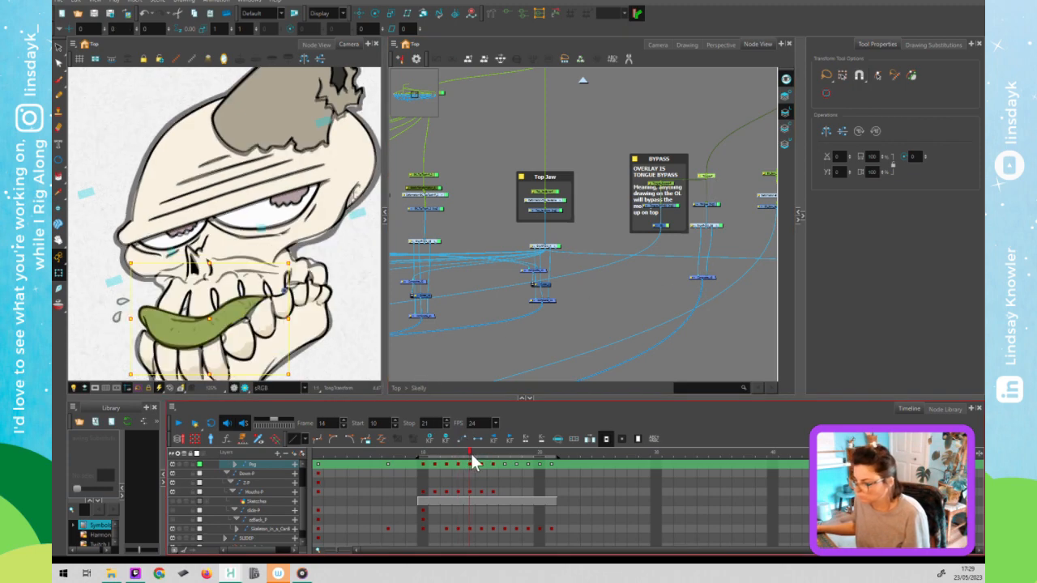
# Try repositioning the tongue against the reference at frame 15, and undo the change.
pyautogui.click(481, 461)
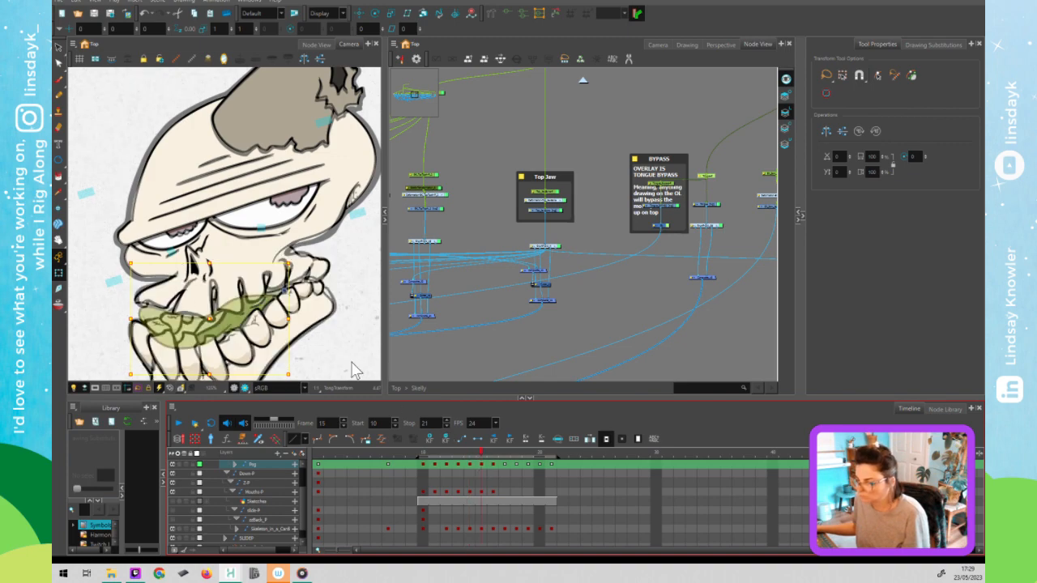
pyautogui.moveTo(237, 315); pyautogui.dragTo(175, 233)
pyautogui.hotkey('ctrl', 'z')
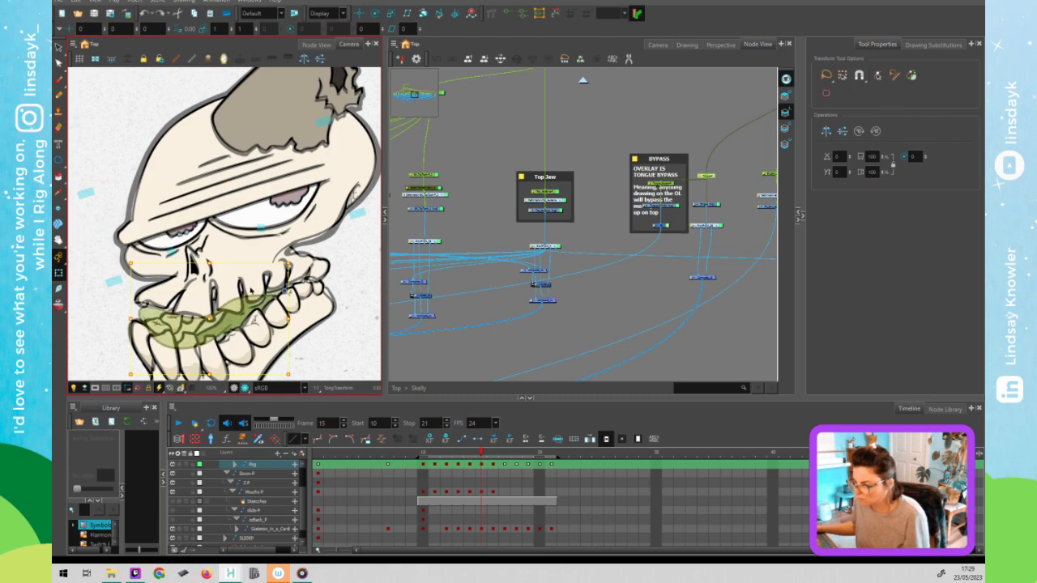
# Duplicate the tongue's drawing 2 at frame 15 so it can be edited separately.
pyautogui.click(701, 207)
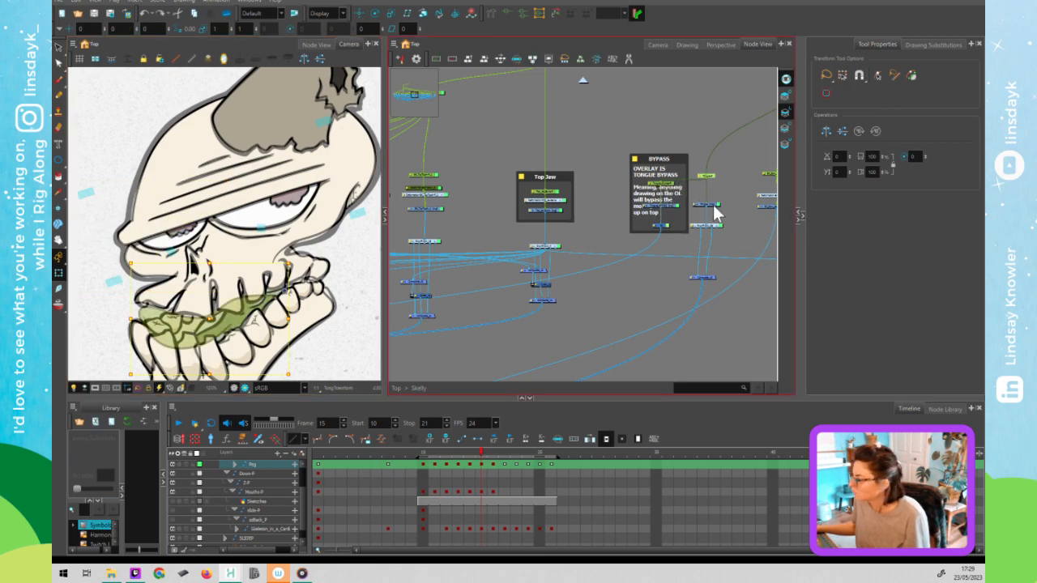
pyautogui.click(383, 468)
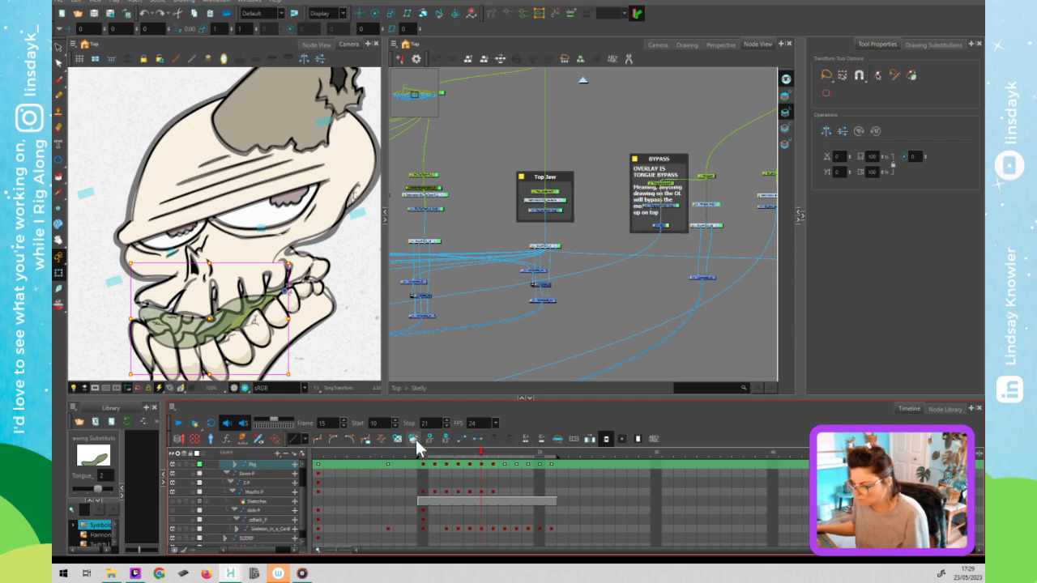
pyautogui.click(340, 349)
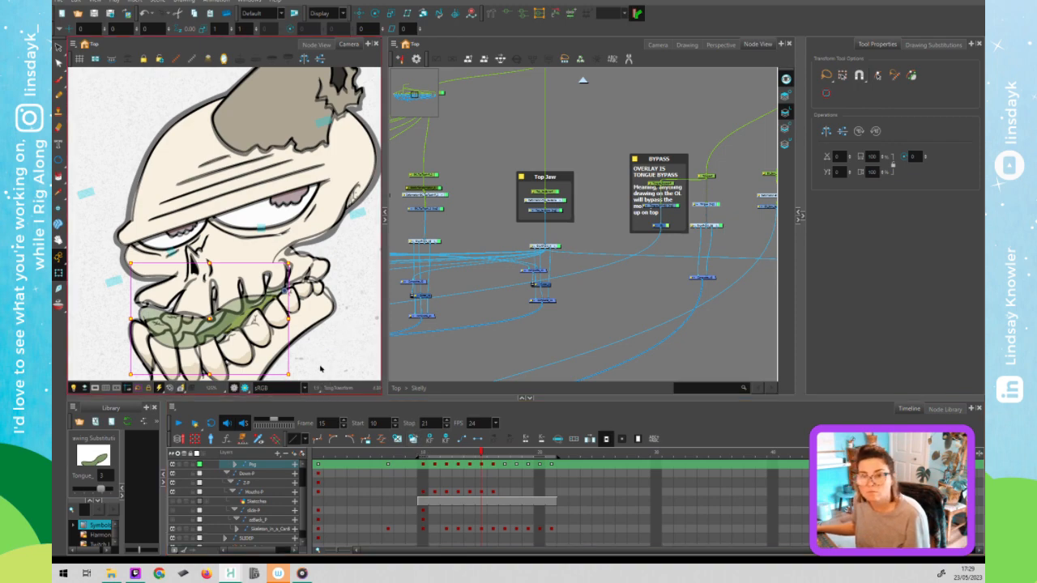
pyautogui.click(715, 212)
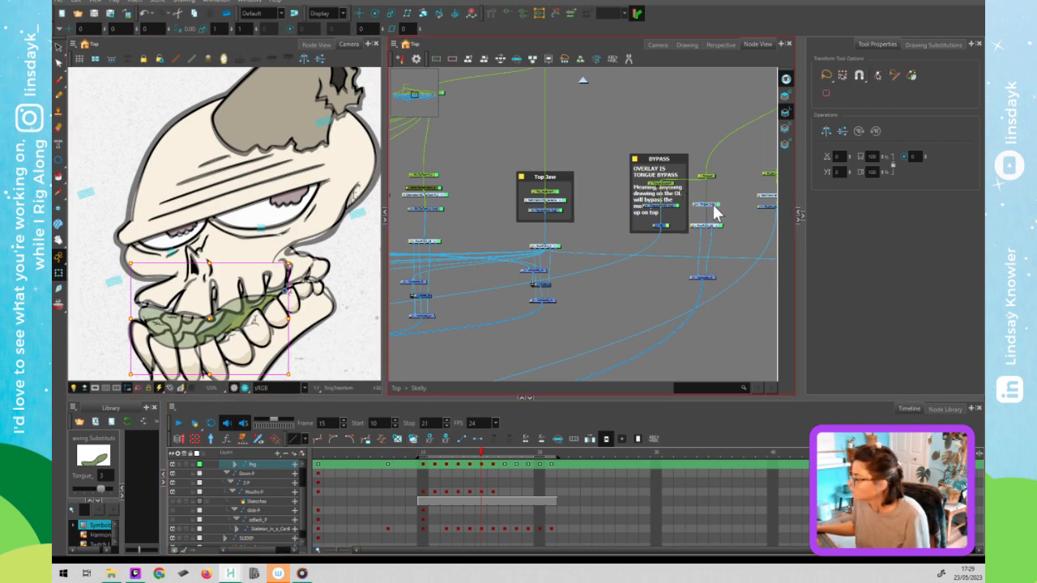
pyautogui.click(255, 308)
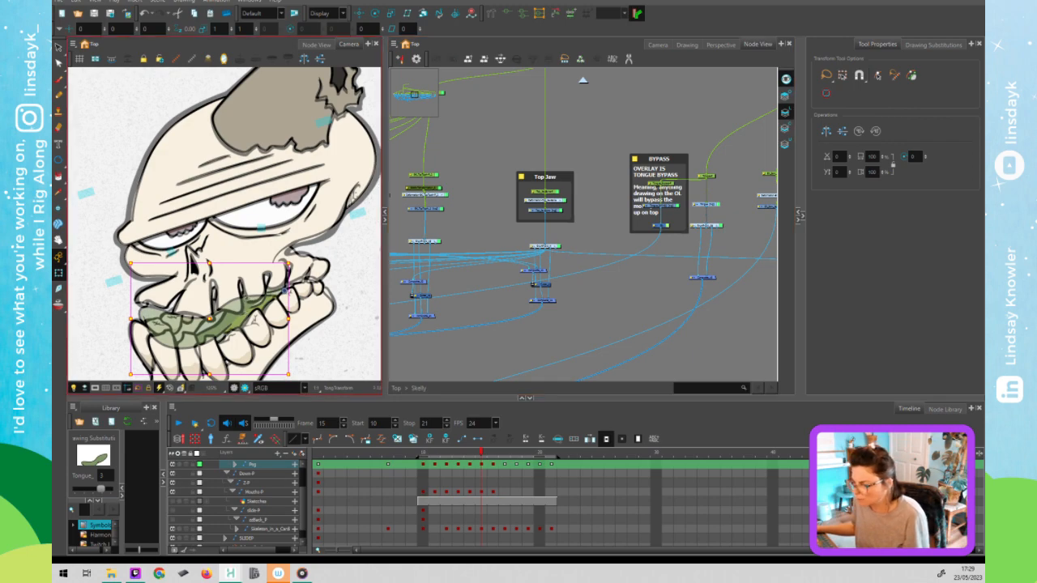
# Delete all Overlay Art from the duplicated tongue drawing at frame 15, and return to its Line Art layer.
pyautogui.hotkey('alt', 's')
pyautogui.click(789, 79)
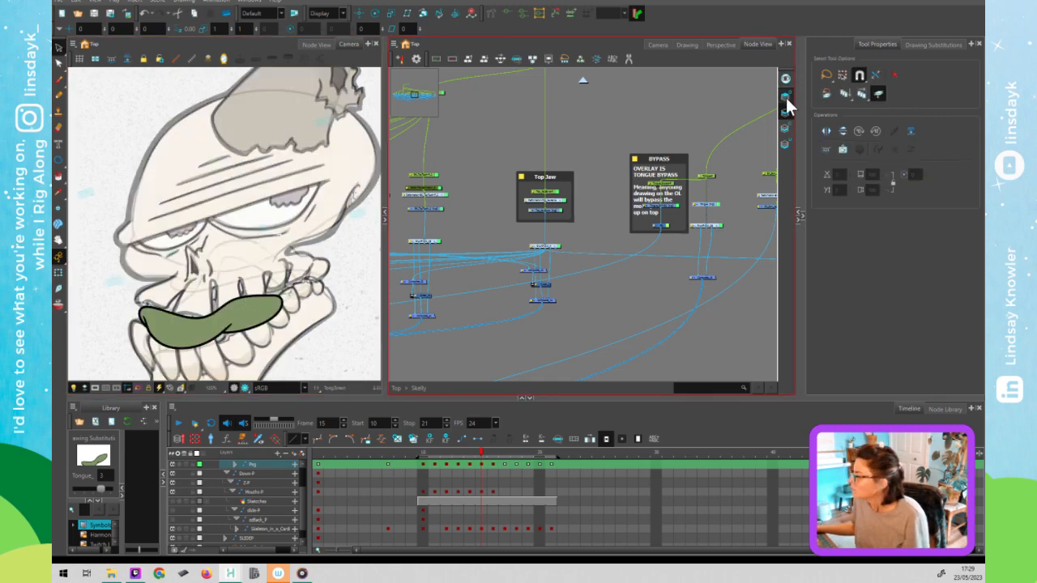
pyautogui.click(785, 98)
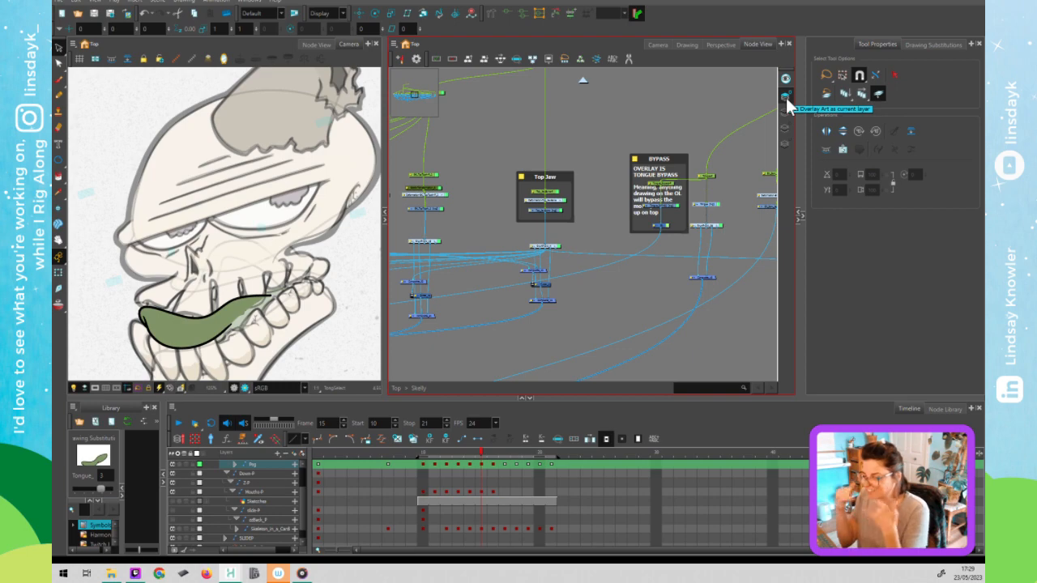
pyautogui.click(277, 229)
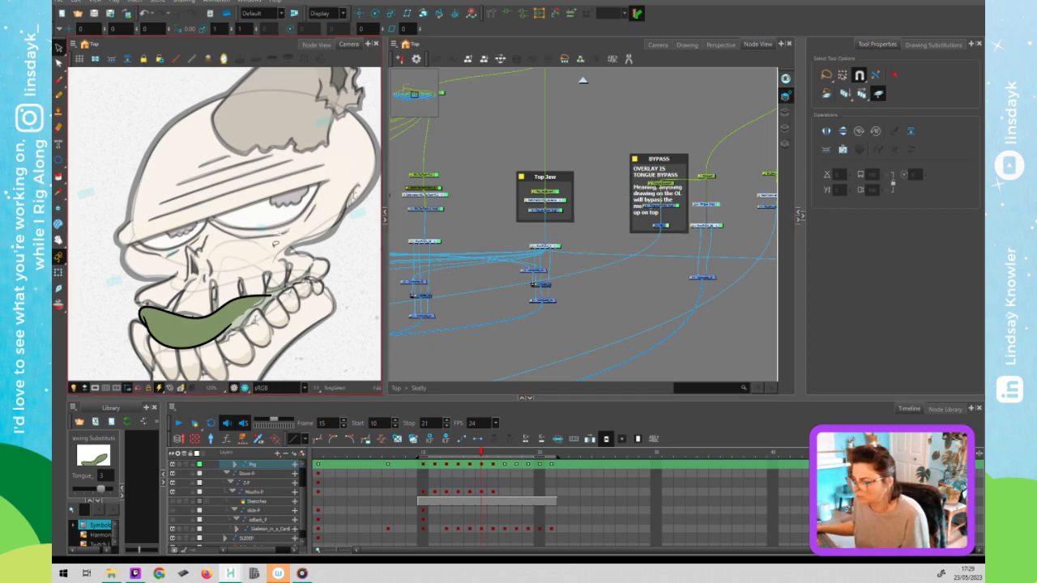
pyautogui.hotkey('ctrl', 'a')
pyautogui.press('Delete')
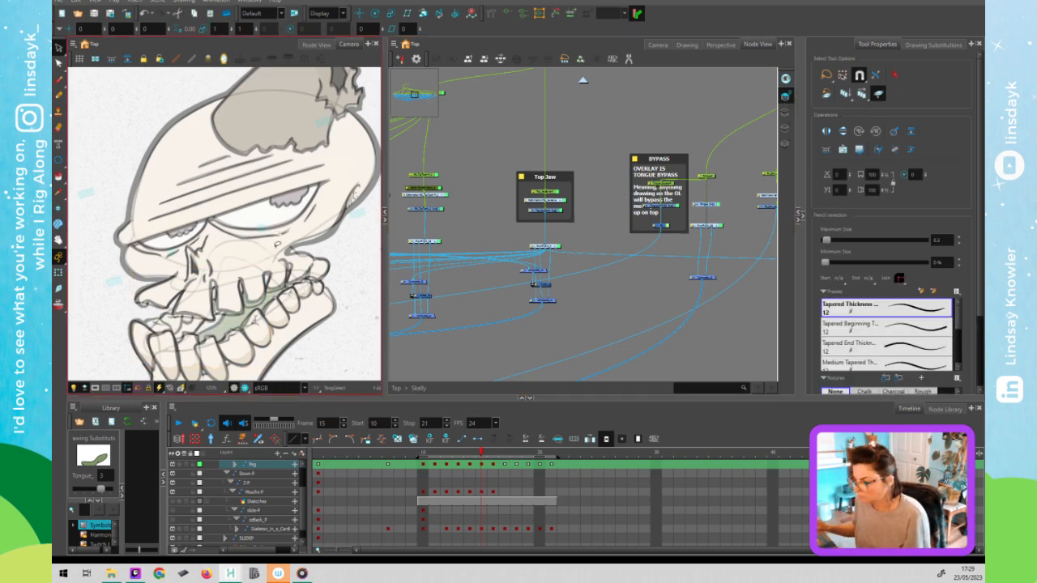
pyautogui.click(520, 241)
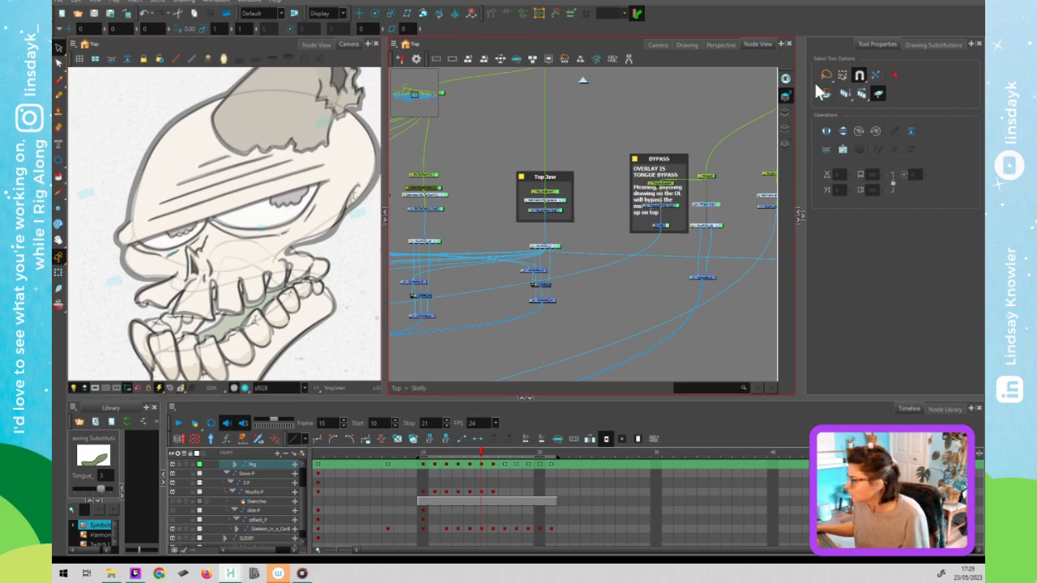
pyautogui.click(782, 115)
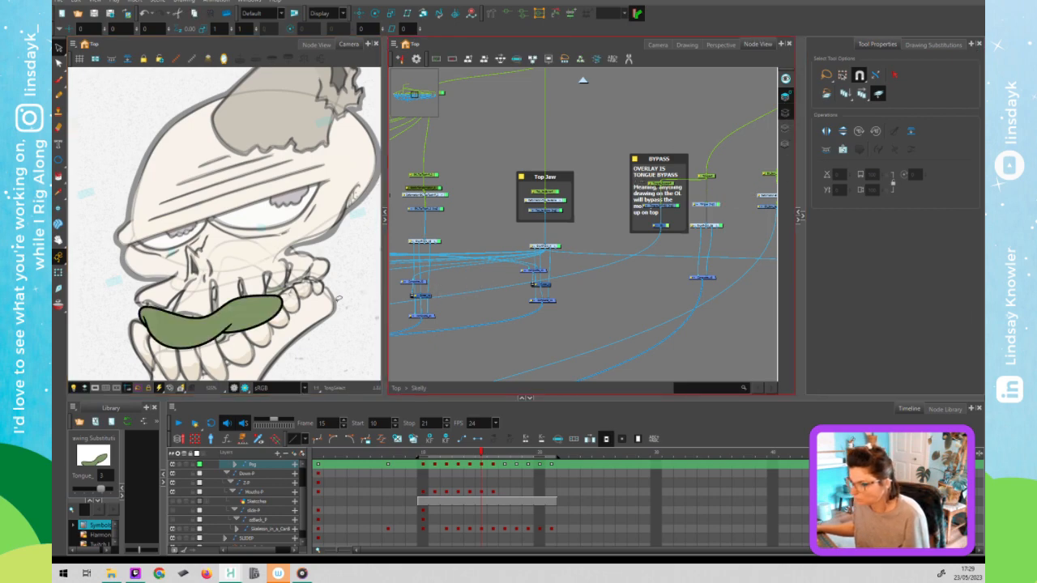
pyautogui.click(277, 311)
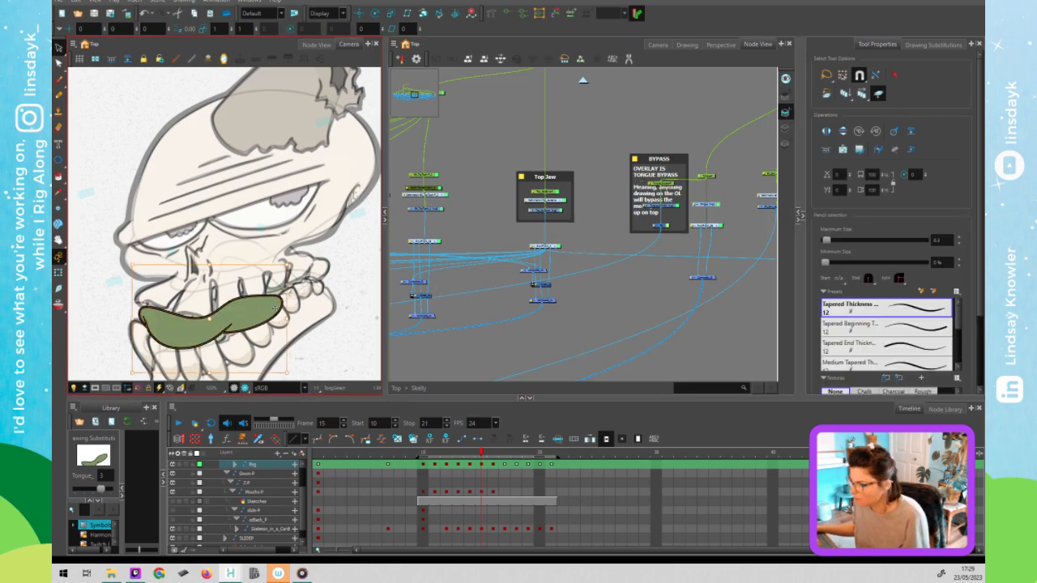
# Switch the tongue to drawing 1 at frame 15 and rotate its peg to 19.41 degrees to fit the reference.
pyautogui.click(81, 485)
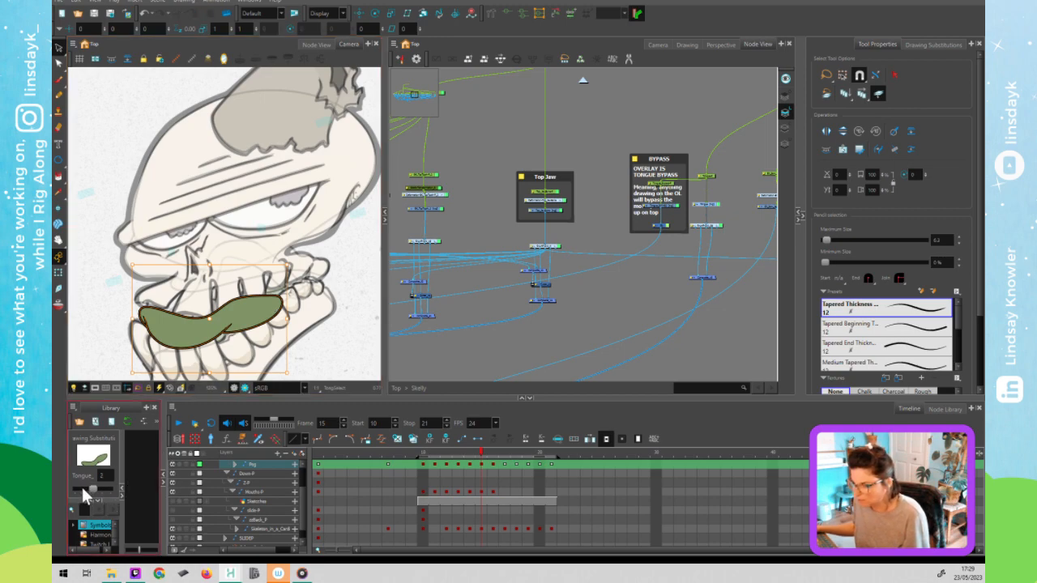
pyautogui.click(81, 486)
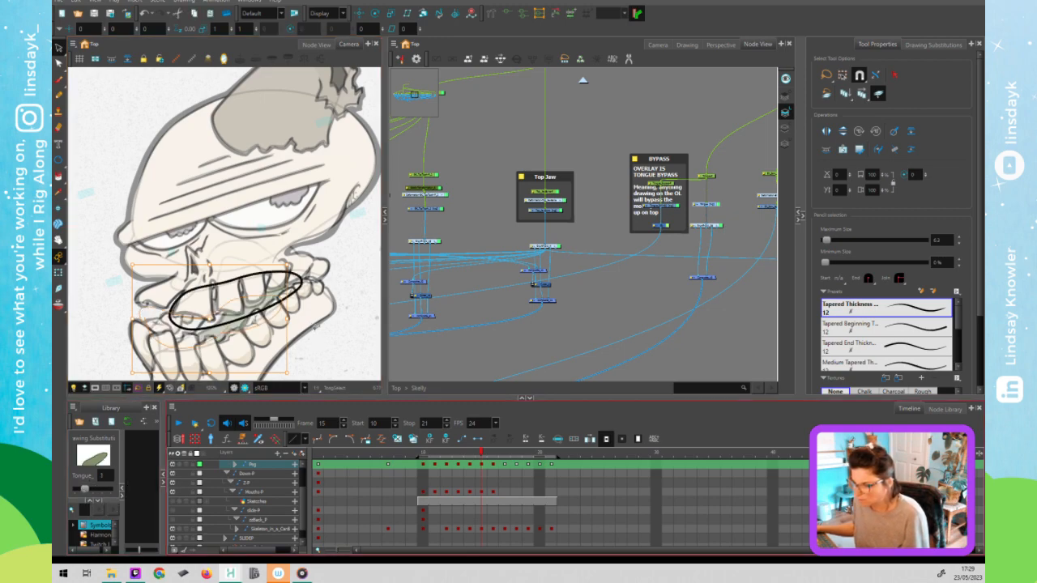
pyautogui.click(319, 332)
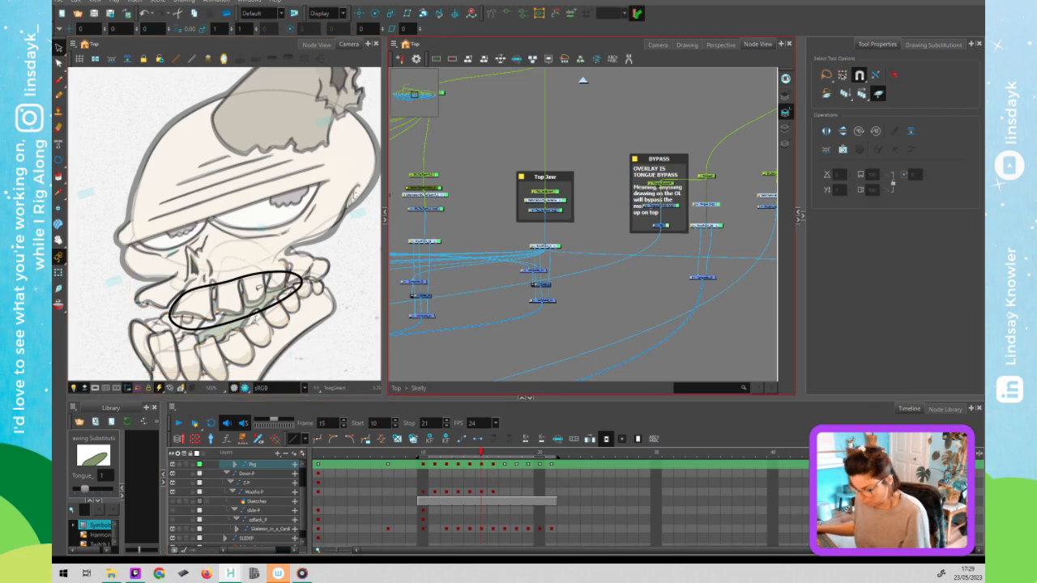
pyautogui.hotkey('shift', 't')
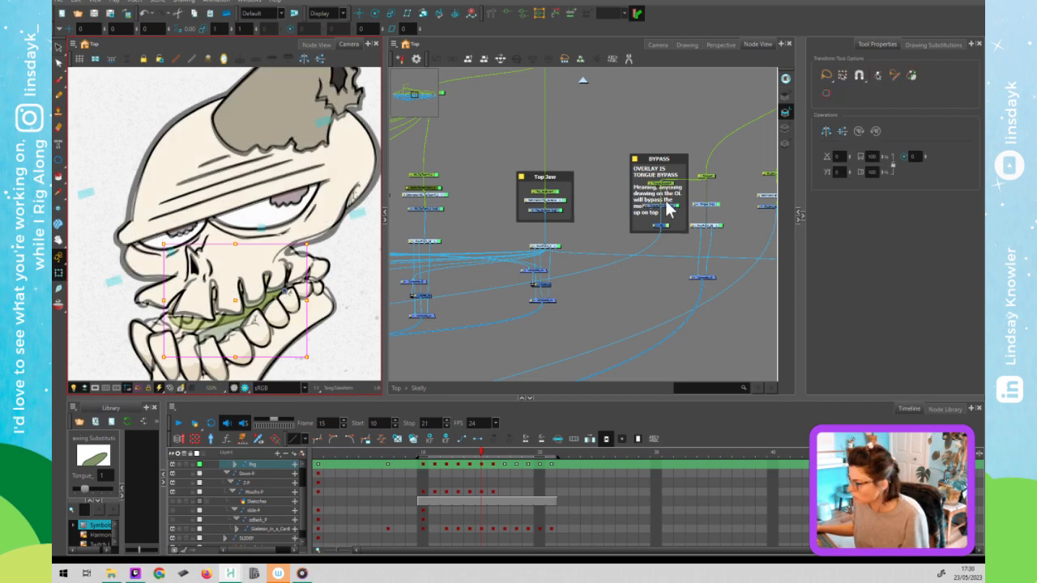
pyautogui.click(711, 176)
pyautogui.moveTo(158, 237); pyautogui.dragTo(194, 327)
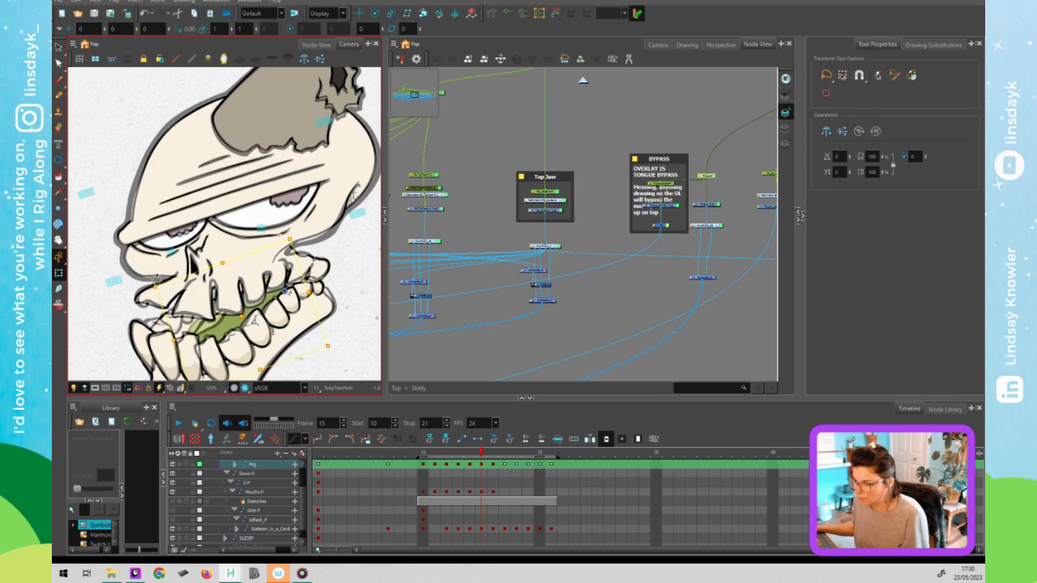
# At frame 16, move the tongue peg down into the lower jaw to match the reference tongue.
pyautogui.click(491, 452)
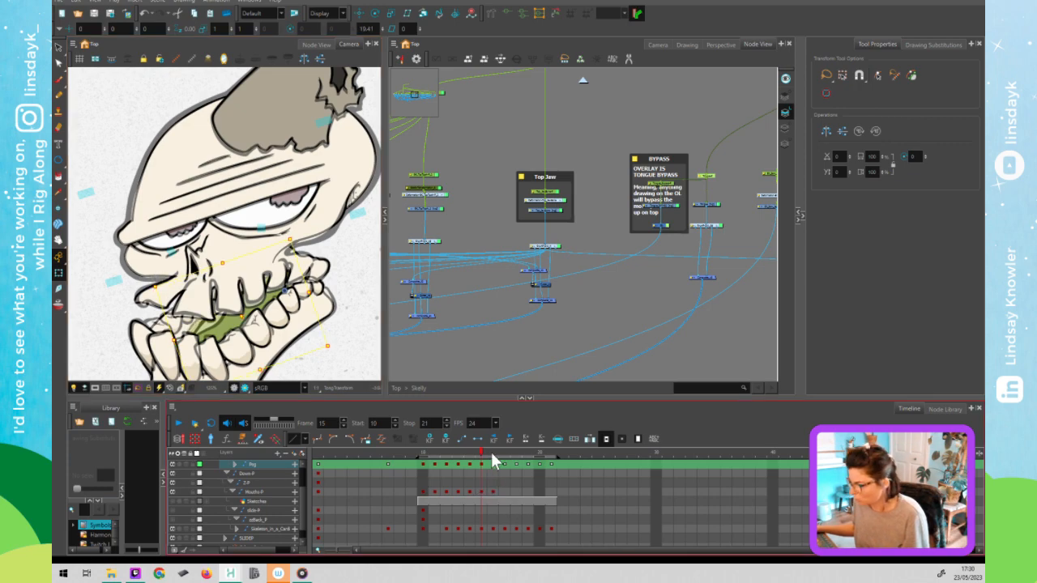
pyautogui.moveTo(143, 298); pyautogui.dragTo(185, 285)
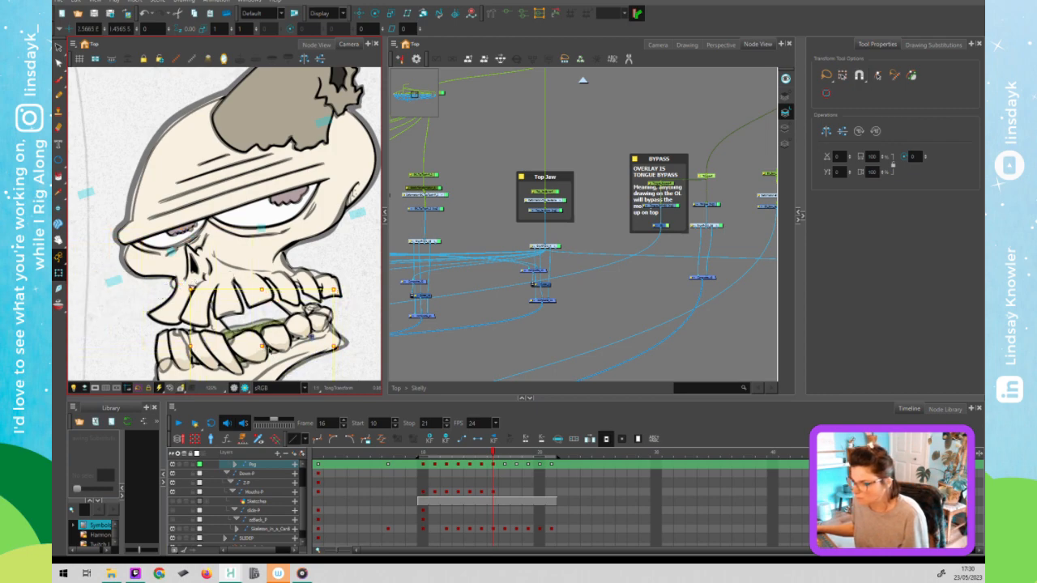
pyautogui.click(741, 177)
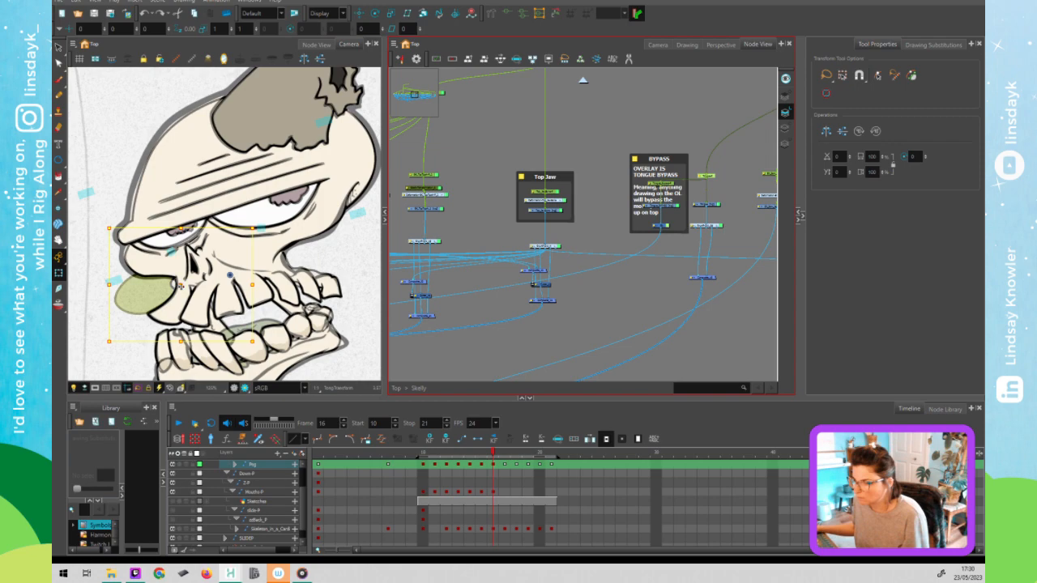
pyautogui.moveTo(181, 285); pyautogui.dragTo(242, 352)
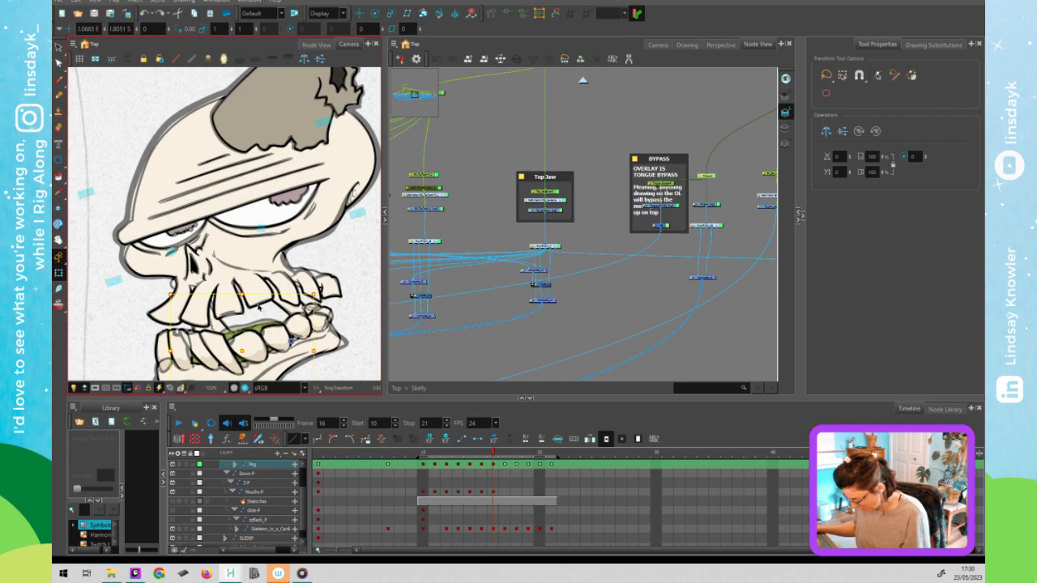
# Reposition the tongue peg over the reference tongue through frames 17 to 19.
pyautogui.press('.')
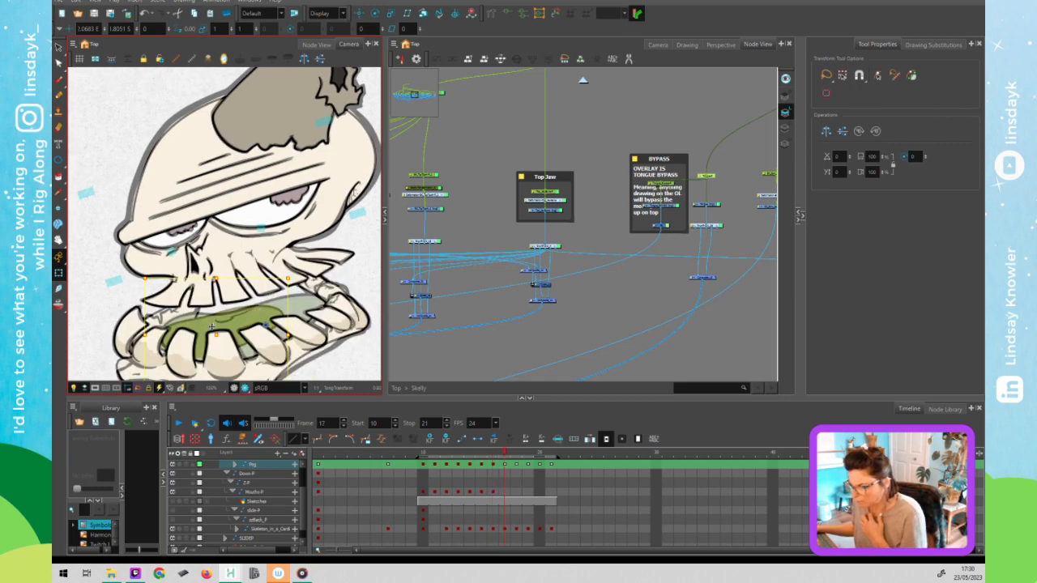
pyautogui.moveTo(212, 326); pyautogui.dragTo(262, 322)
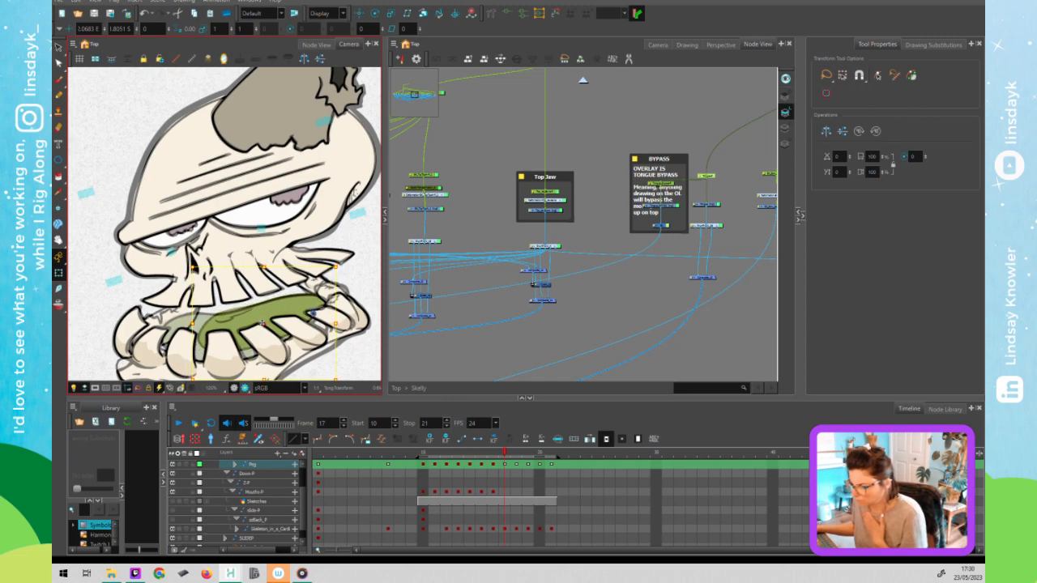
pyautogui.press('.')
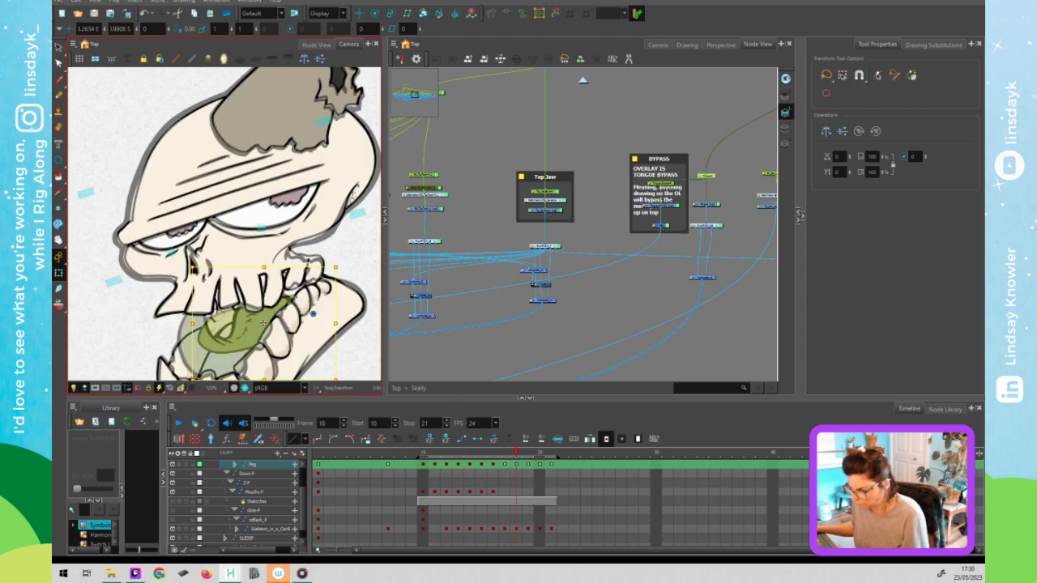
pyautogui.moveTo(261, 328)
pyautogui.mouseDown()
pyautogui.moveTo(234, 347)
pyautogui.moveTo(237, 333)
pyautogui.mouseUp()
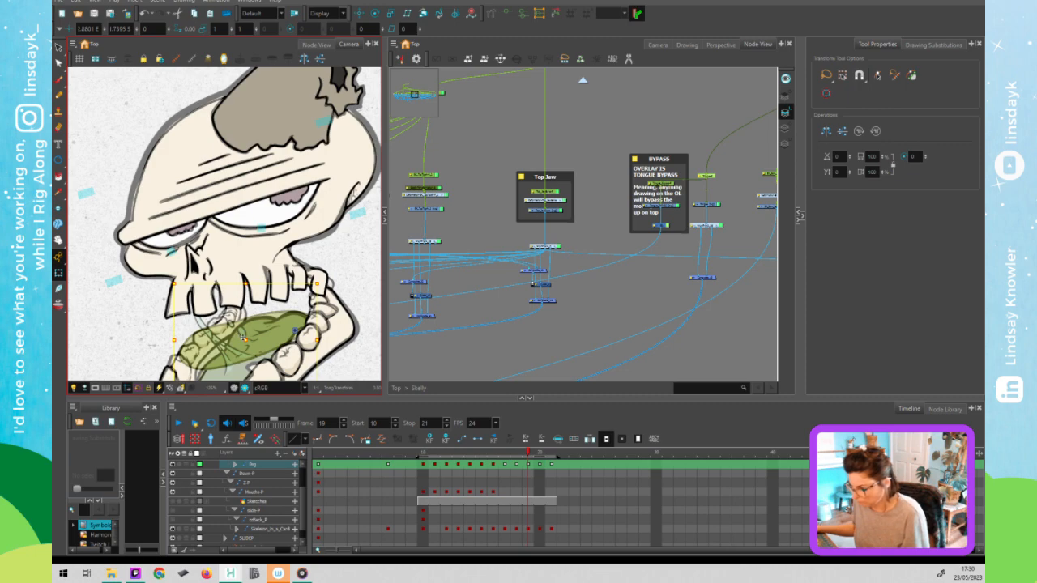
# At frame 20, move the tongue peg onto the reference and rotate it to 19.63 degrees.
pyautogui.hotkey('shift', 'Return')
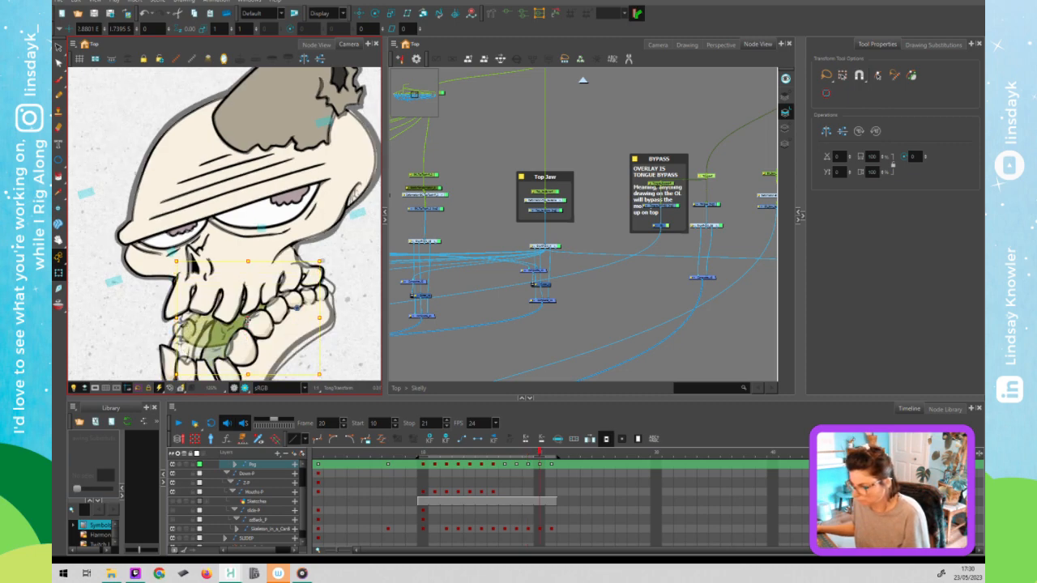
pyautogui.moveTo(249, 320); pyautogui.dragTo(248, 321)
pyautogui.moveTo(170, 258); pyautogui.dragTo(162, 302)
# At frame 21, move the tongue peg up inside the wide-open mouth to line up with the reference tongue.
pyautogui.press('.')
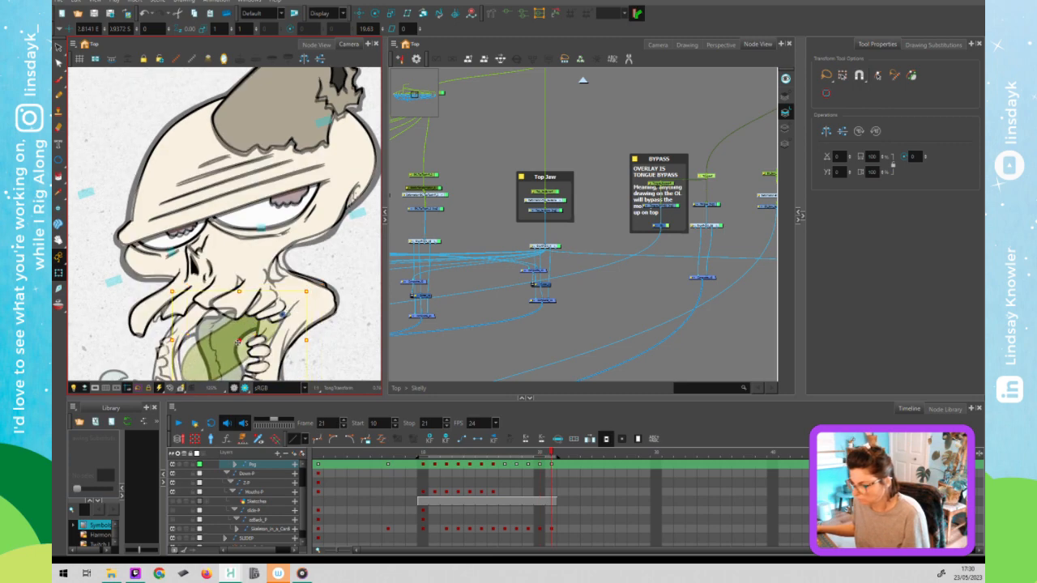
pyautogui.moveTo(240, 341); pyautogui.dragTo(255, 281)
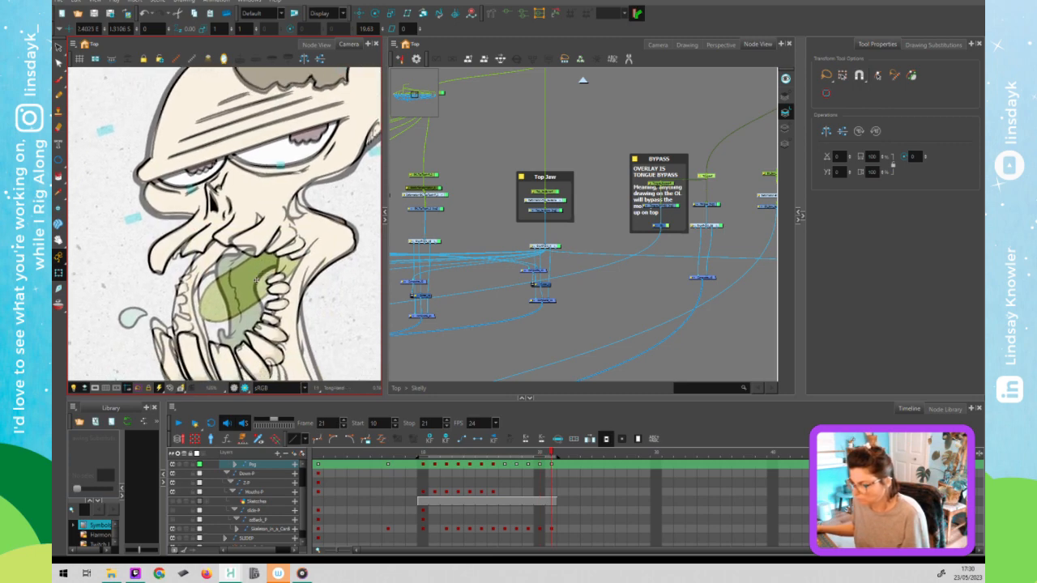
pyautogui.click(259, 297)
pyautogui.moveTo(259, 298); pyautogui.dragTo(265, 279)
# Review the tongue's placement against the reference mouths by stepping back from frame 22 to frame 10.
pyautogui.press('.')
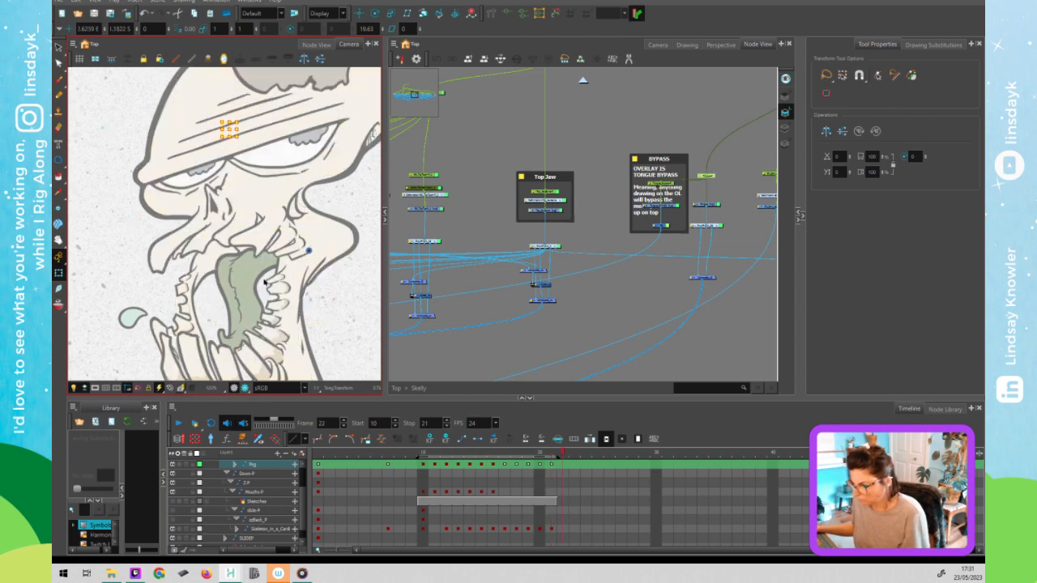
pyautogui.press(',')
pyautogui.press(',')
pyautogui.press(',')
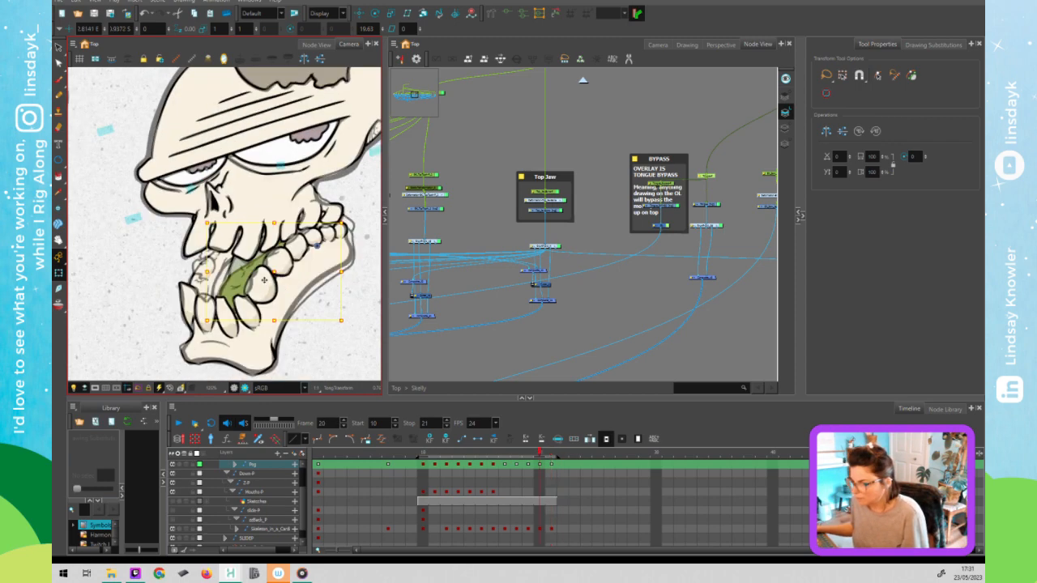
pyautogui.press(',')
pyautogui.press(',')
pyautogui.press(',')
pyautogui.press(',')
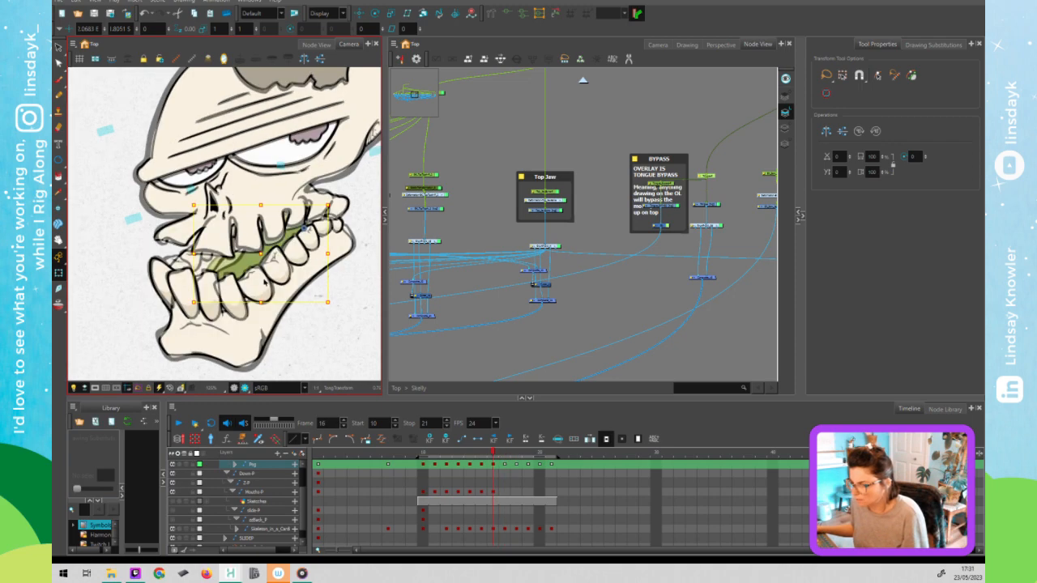
pyautogui.press(',')
pyautogui.press(',')
pyautogui.press(',')
pyautogui.press(',')
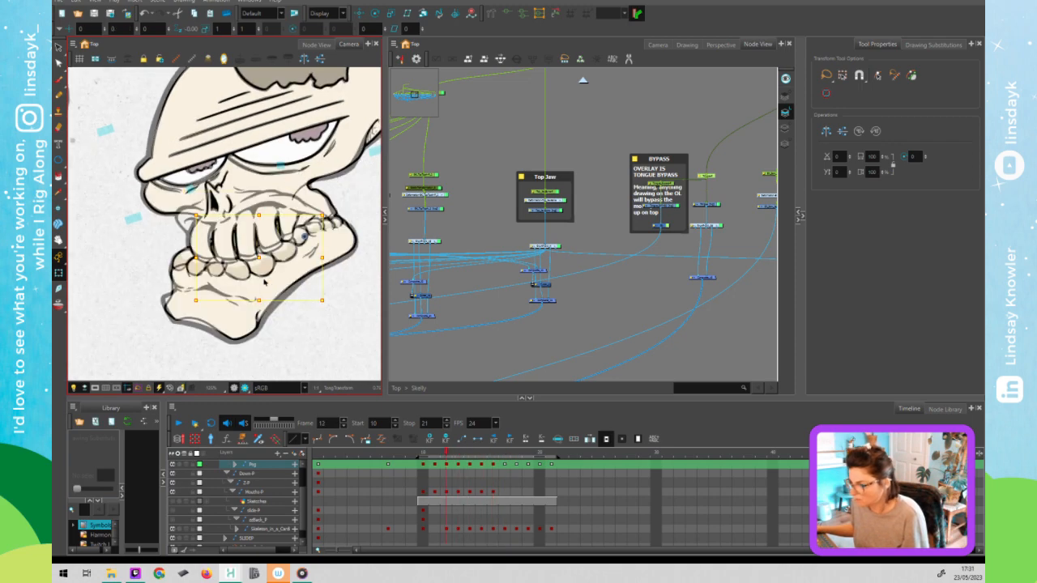
pyautogui.press(',')
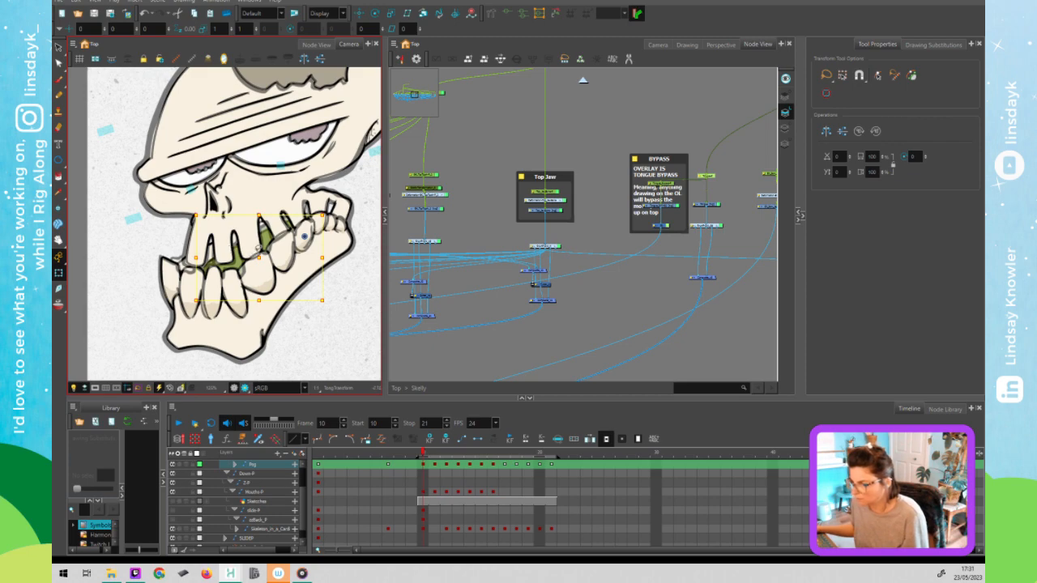
# At frame 10, move the tongue peg out of the mouth into the empty space beside the jaw.
pyautogui.hotkey('alt', 's')
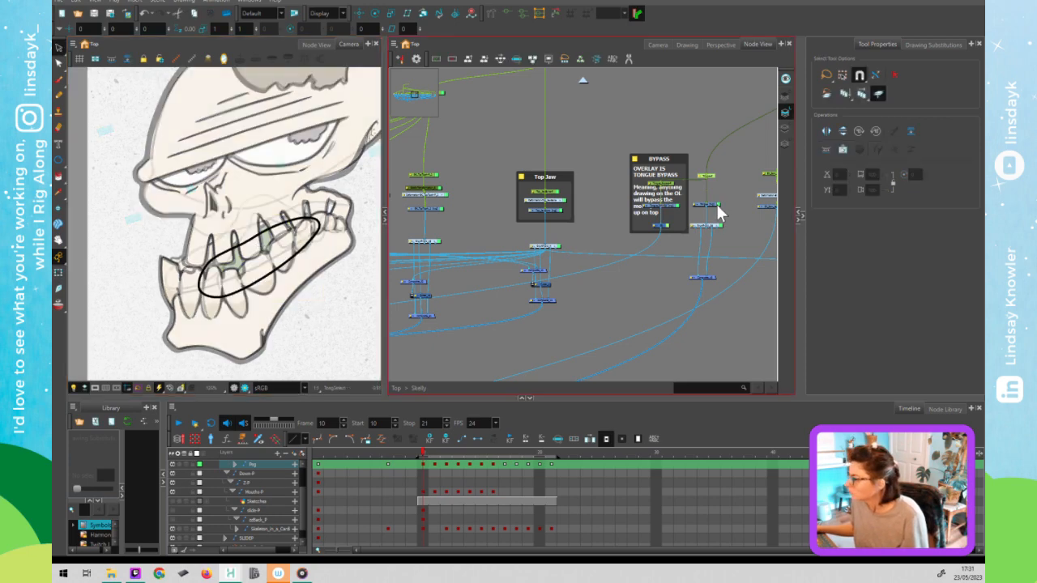
pyautogui.click(716, 207)
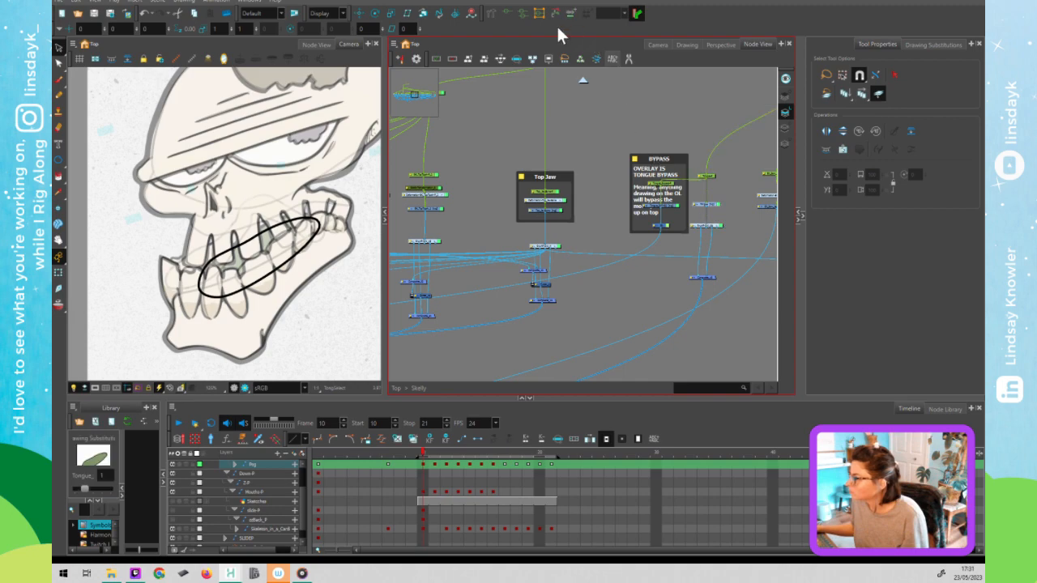
pyautogui.click(491, 12)
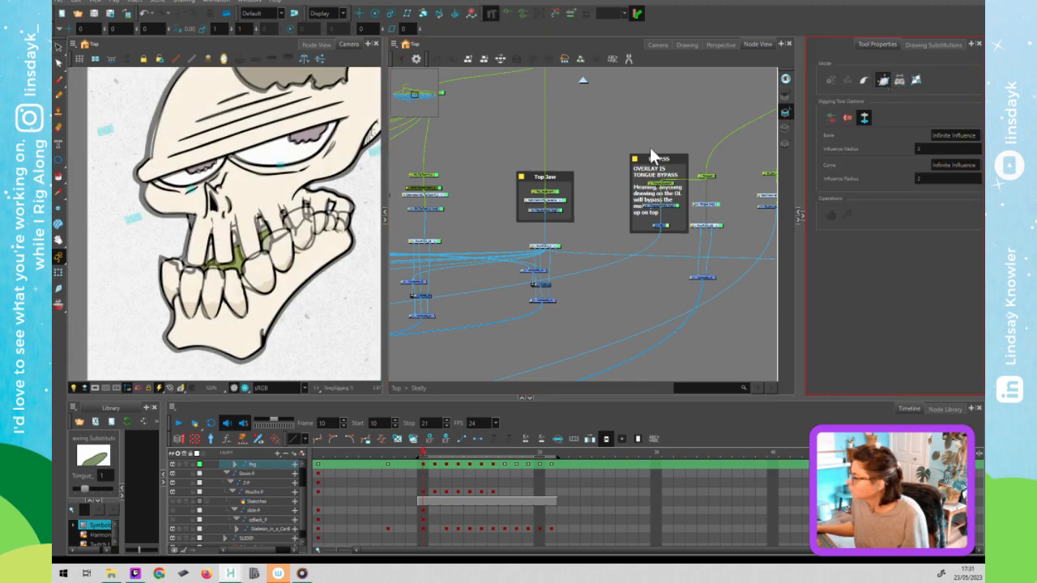
pyautogui.click(692, 230)
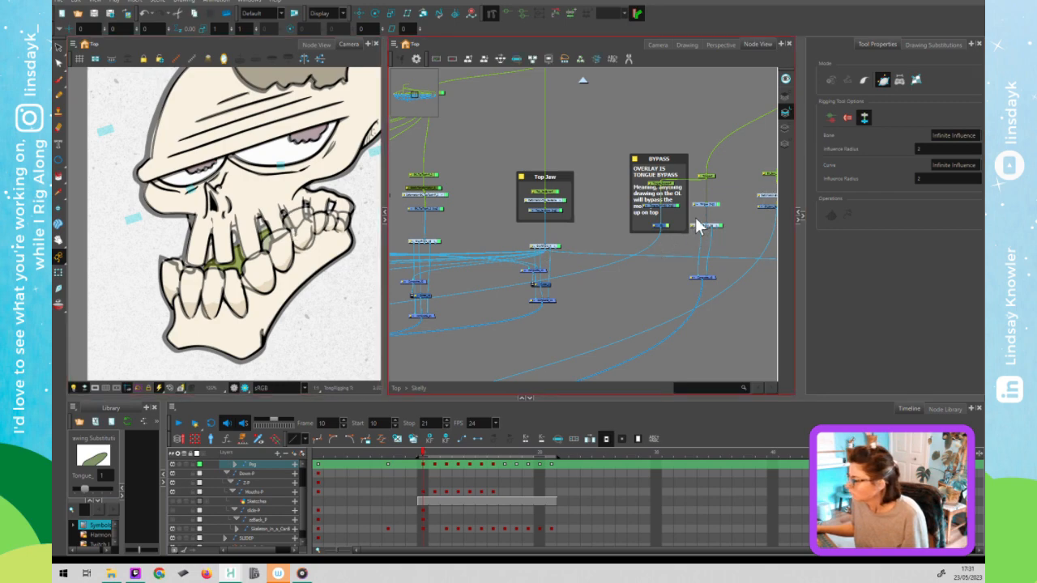
pyautogui.click(712, 175)
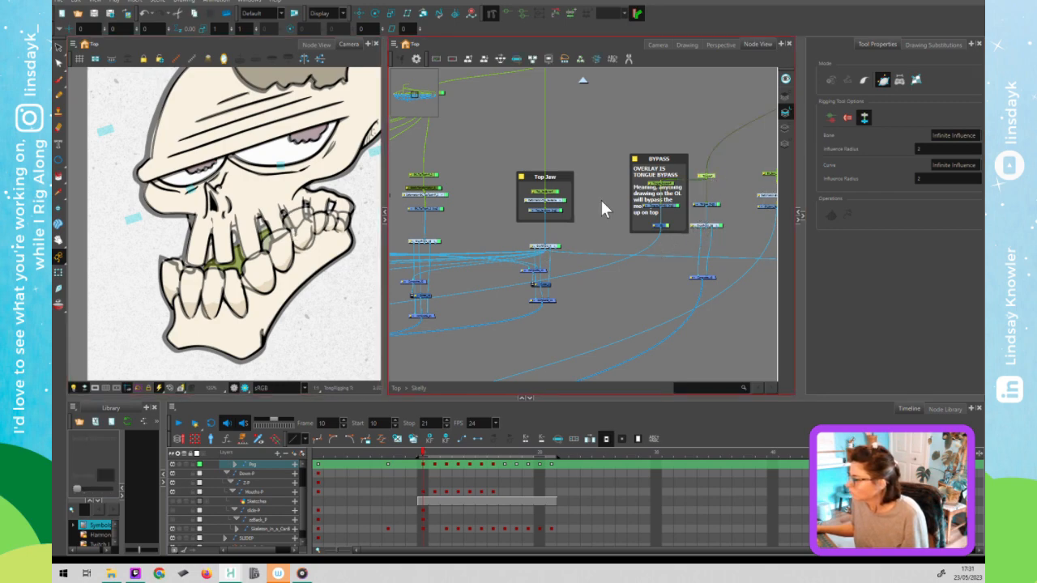
pyautogui.hotkey('shift', 't')
pyautogui.moveTo(257, 259); pyautogui.dragTo(353, 336)
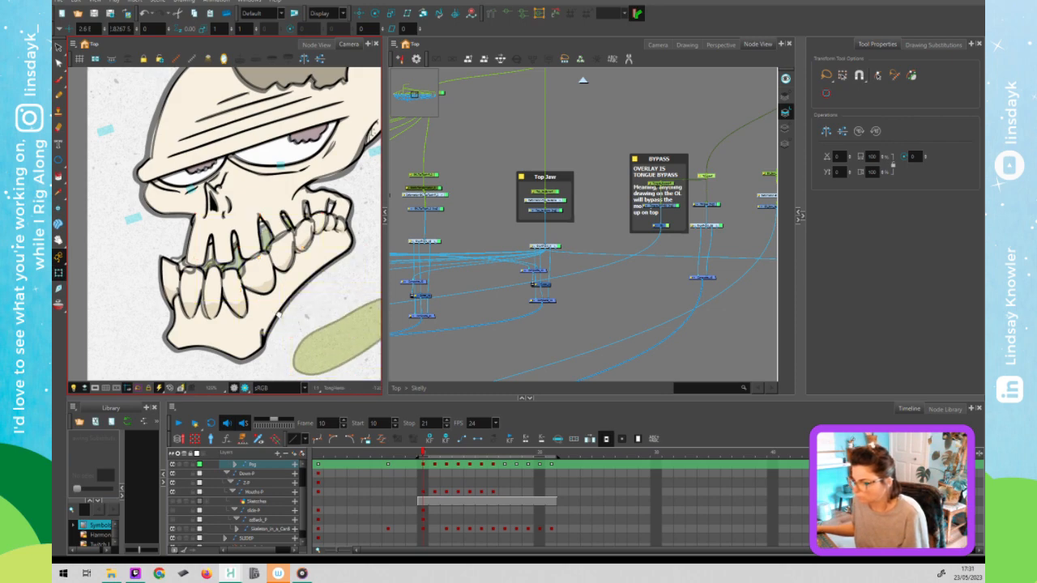
pyautogui.moveTo(291, 296); pyautogui.dragTo(218, 273)
pyautogui.click(715, 208)
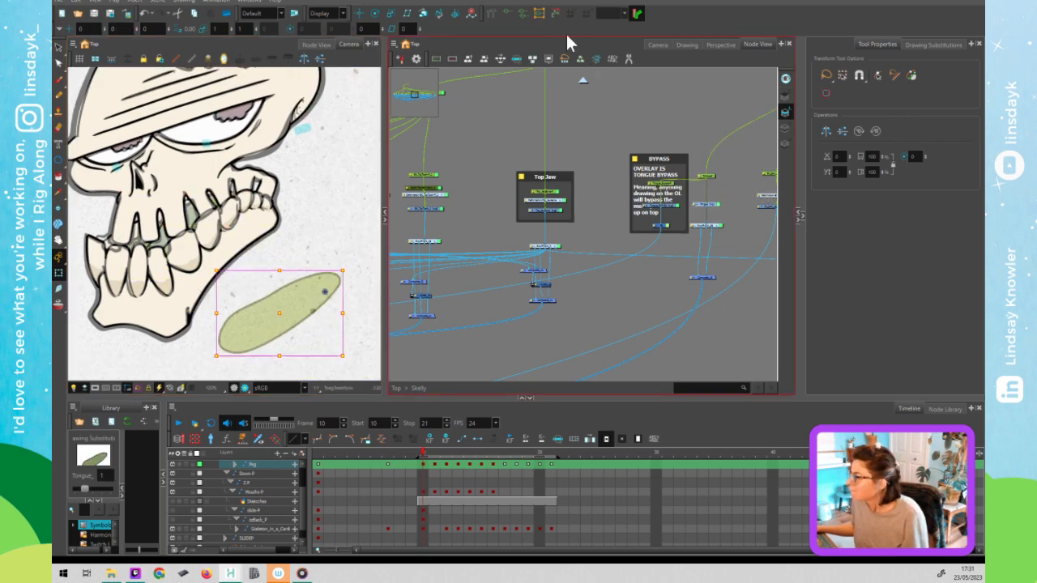
pyautogui.click(492, 15)
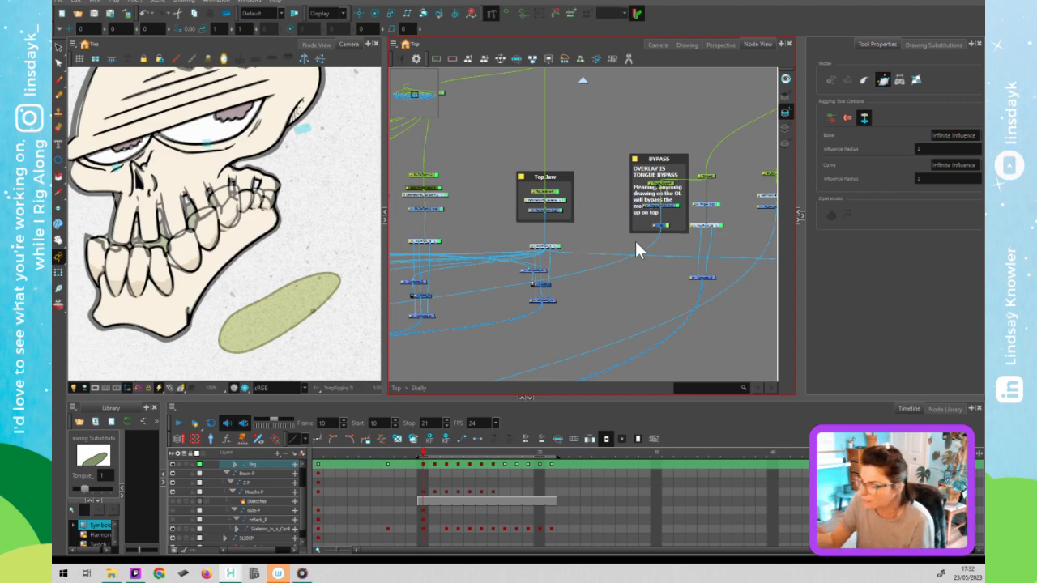
pyautogui.click(332, 265)
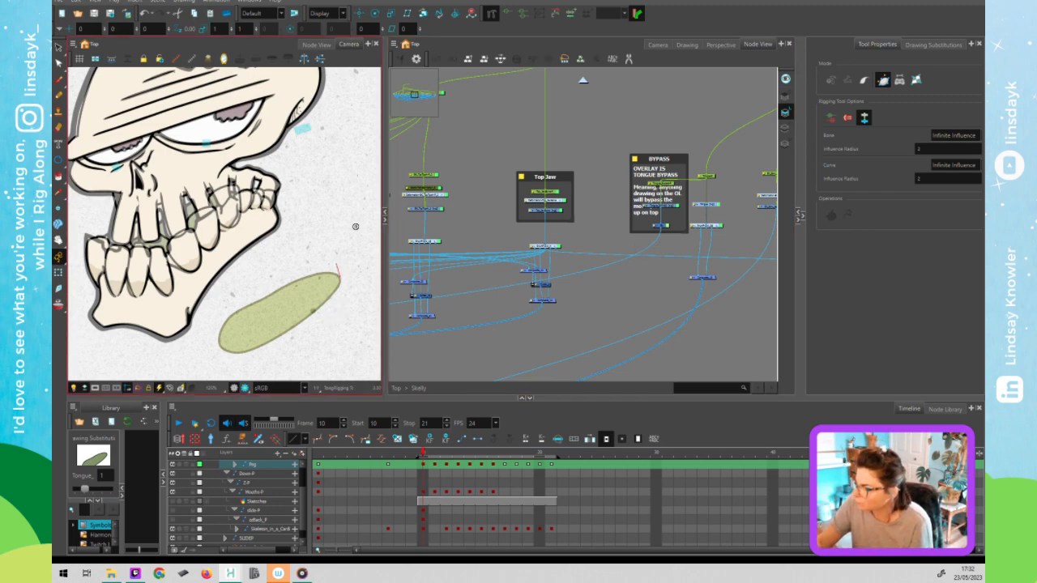
pyautogui.click(325, 308)
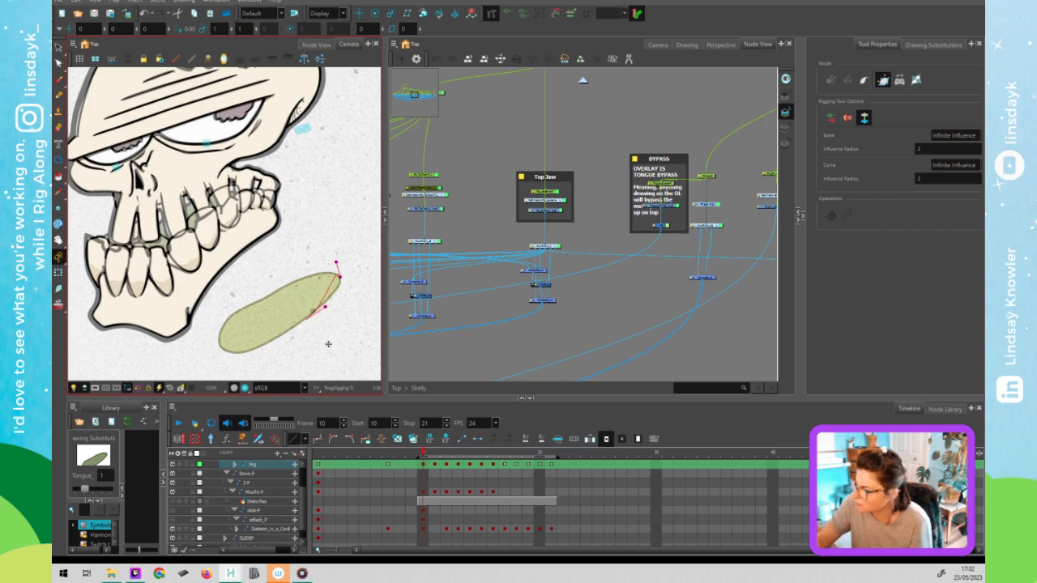
pyautogui.hotkey('ctrl', 'z')
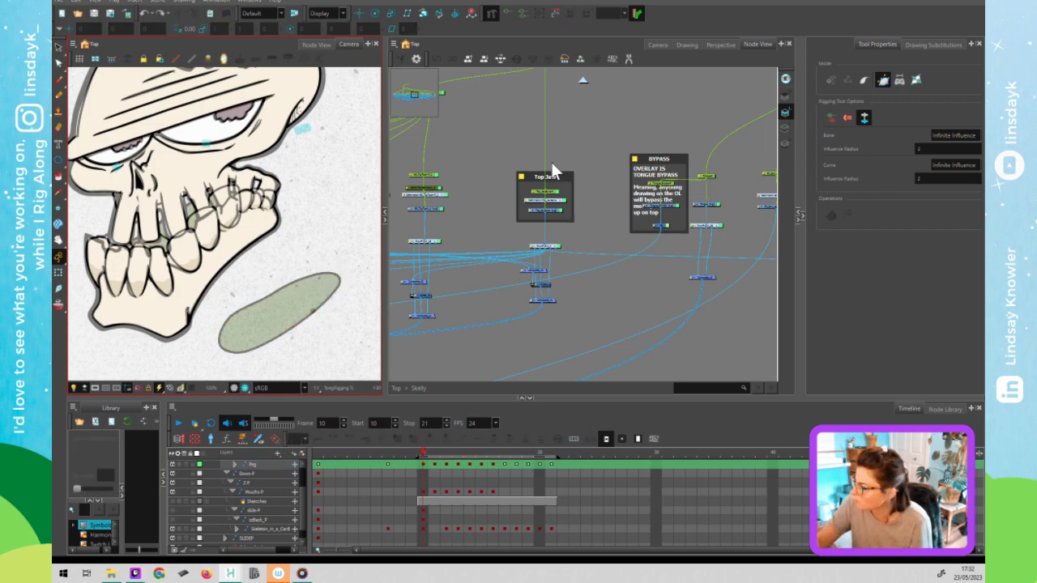
# Build a closed curve deformer around the outline of tongue drawing 1, starting and ending at its narrow end.
pyautogui.click(711, 205)
pyautogui.click(306, 274)
pyautogui.click(221, 321)
pyautogui.click(215, 341)
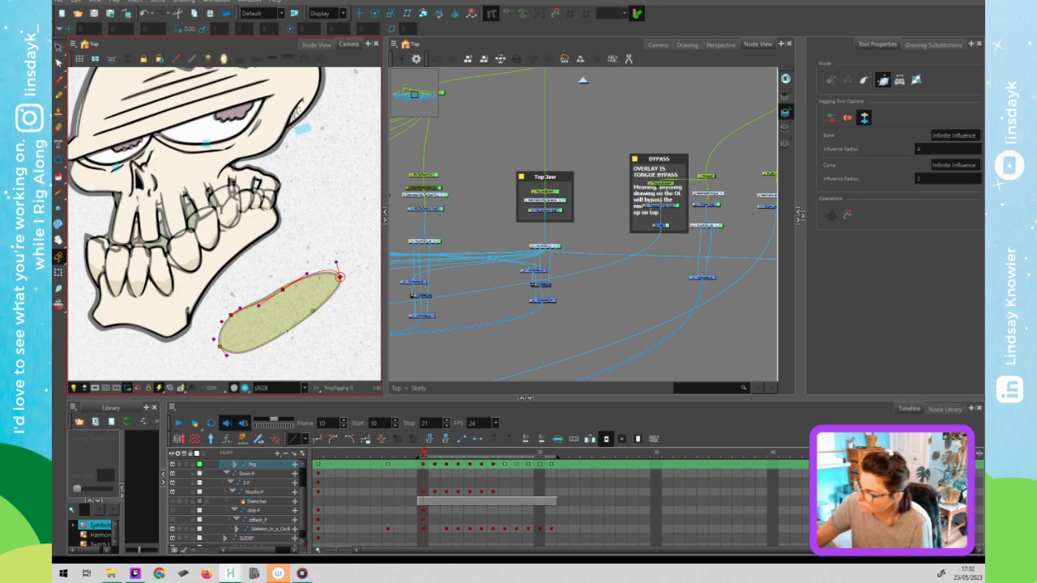
pyautogui.click(264, 349)
pyautogui.click(339, 277)
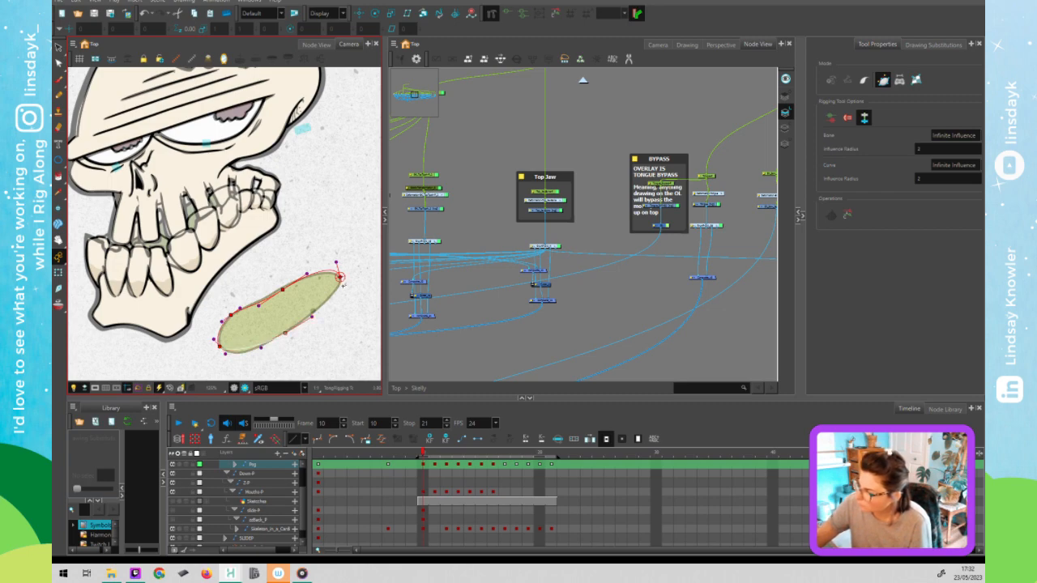
# Adjust the deformer's points and Bezier handles so the curve follows the outline of tongue drawing 1.
pyautogui.moveTo(226, 351)
pyautogui.mouseDown()
pyautogui.moveTo(233, 362)
pyautogui.moveTo(224, 343)
pyautogui.mouseUp()
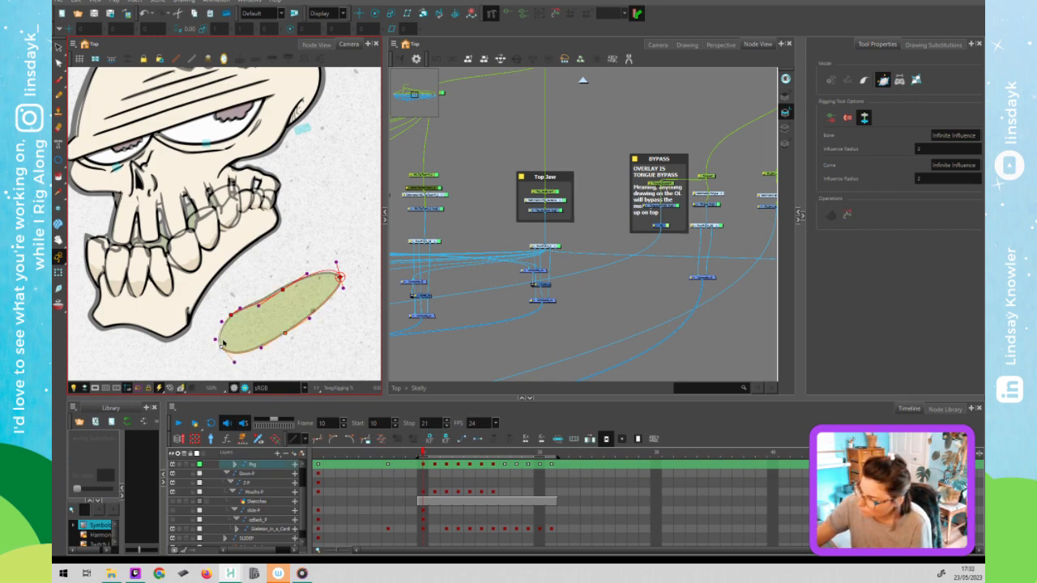
pyautogui.click(307, 278)
pyautogui.click(283, 289)
pyautogui.click(260, 300)
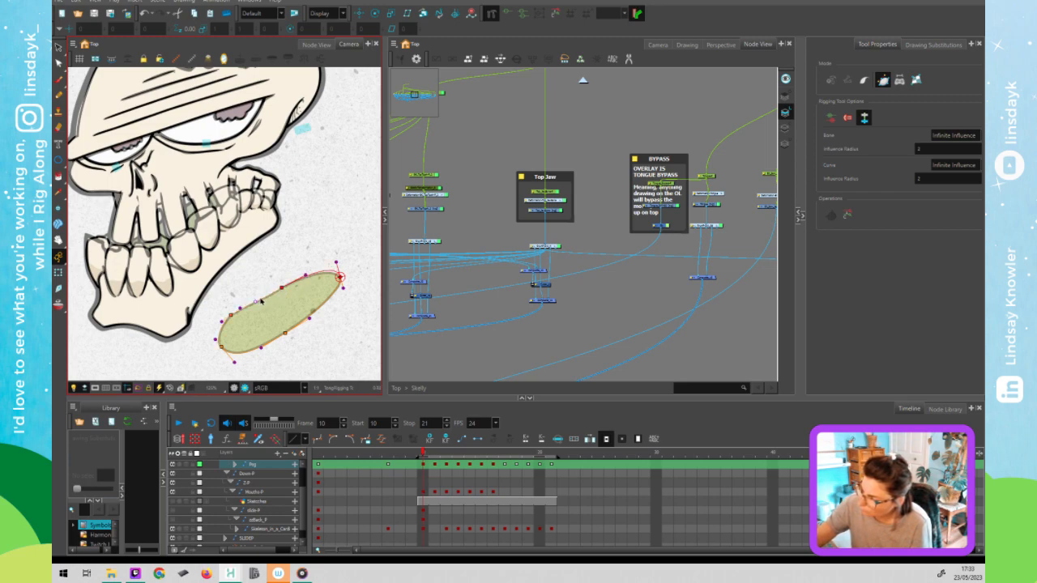
pyautogui.moveTo(261, 298); pyautogui.dragTo(261, 301)
pyautogui.click(234, 317)
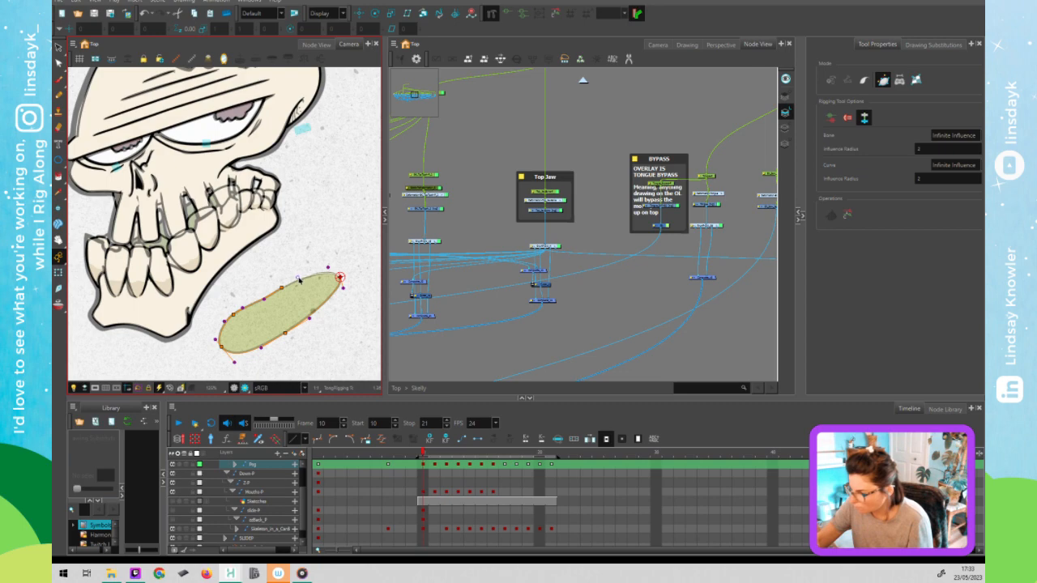
# Return the rigged tongue to its place inside the mouth at frame 10 by resetting the tongue peg's position.
pyautogui.hotkey('shift', 't')
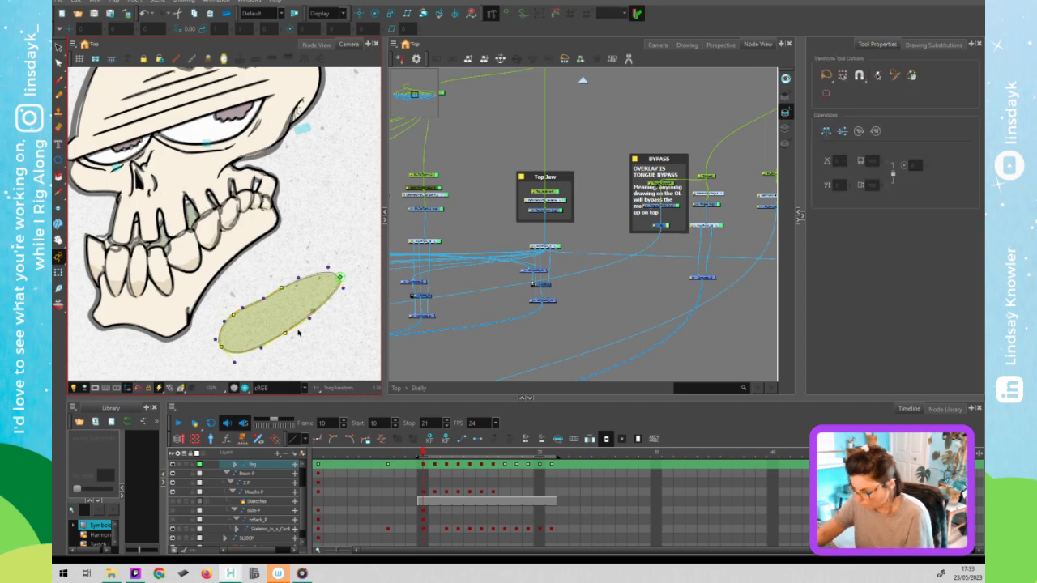
pyautogui.click(714, 194)
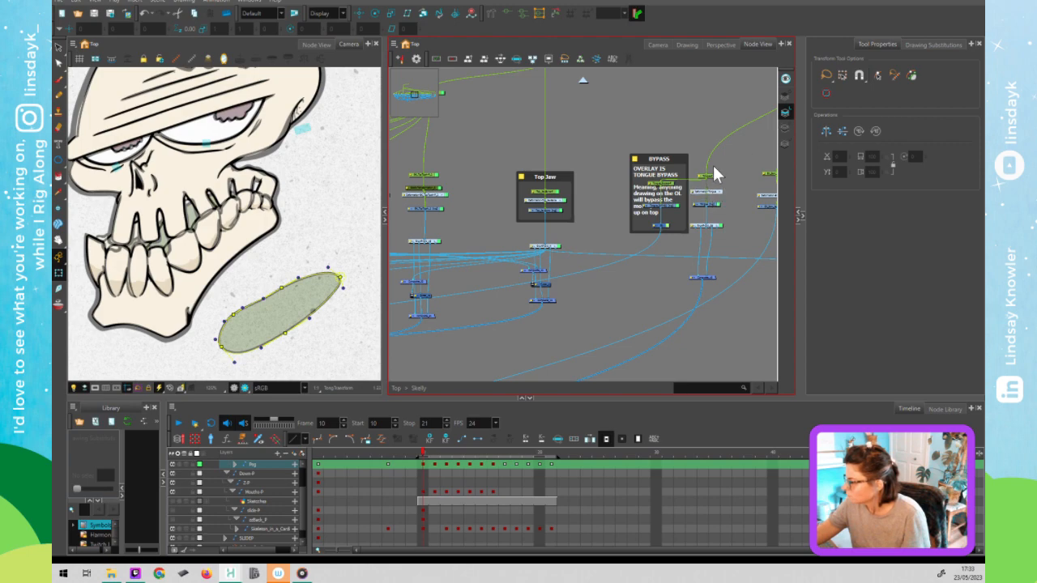
pyautogui.click(327, 292)
pyautogui.click(703, 187)
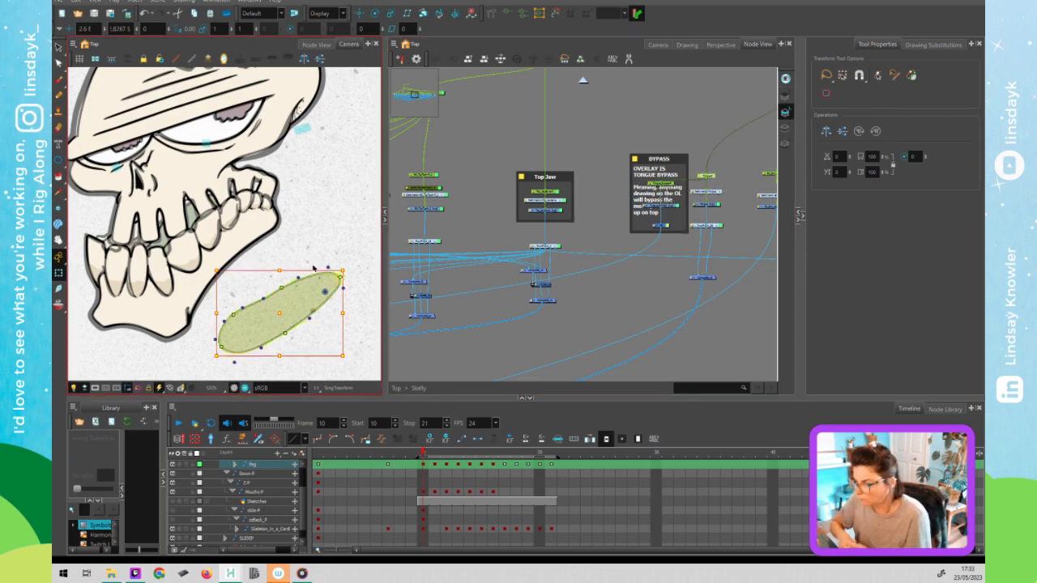
pyautogui.hotkey('ctrl', 'z')
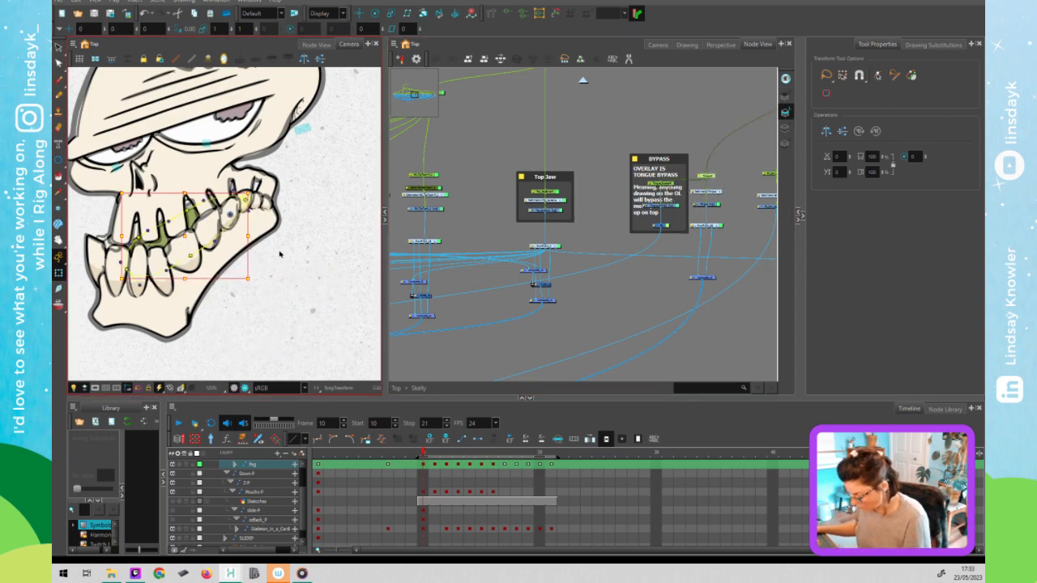
# Go to frame 14 and add a new deformation chain for tongue drawing 2.
pyautogui.press('.')
pyautogui.press('.')
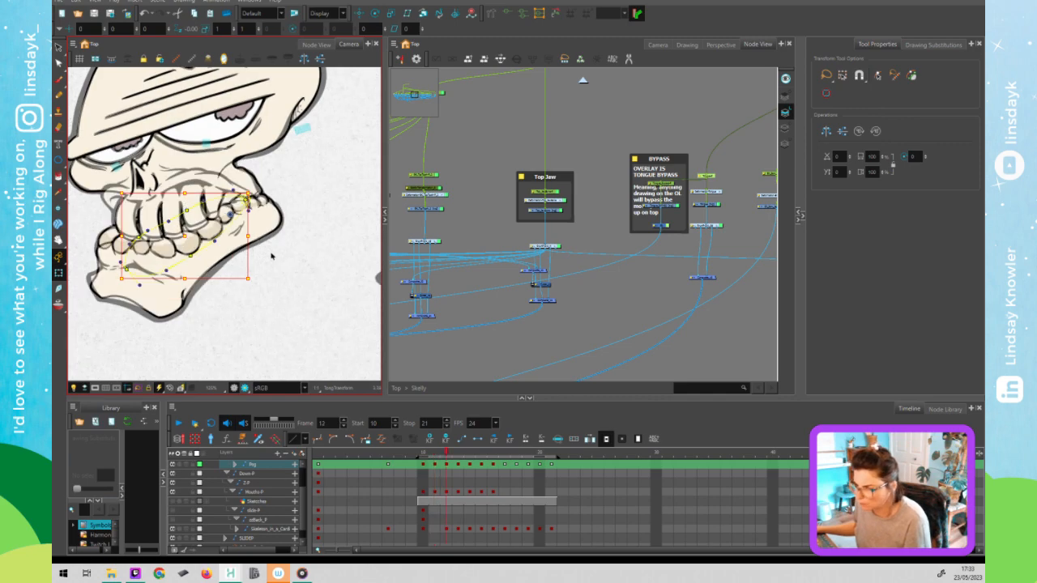
pyautogui.press('.')
pyautogui.press('.')
pyautogui.press(',')
pyautogui.press('.')
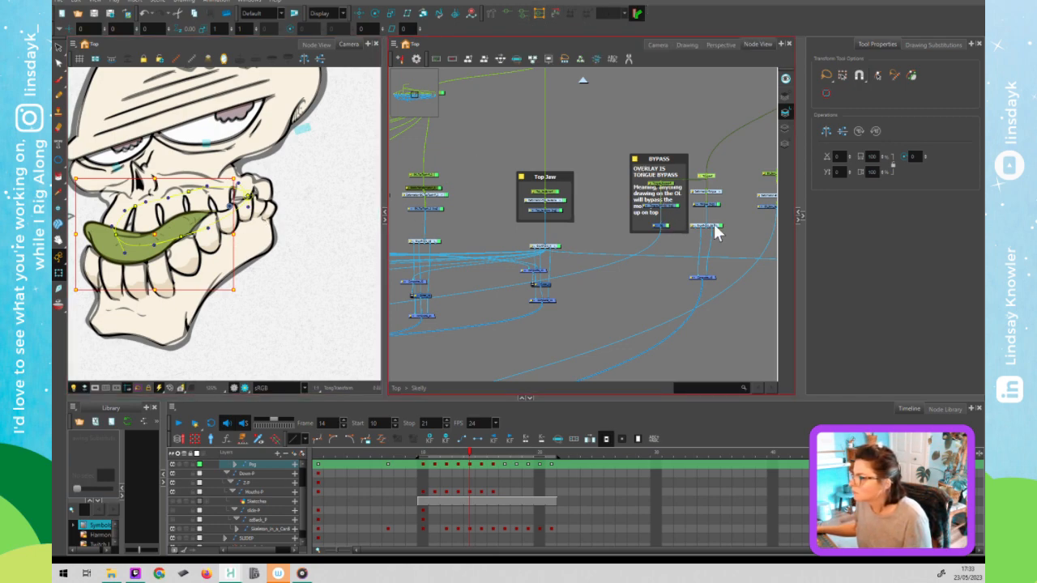
pyautogui.click(717, 192)
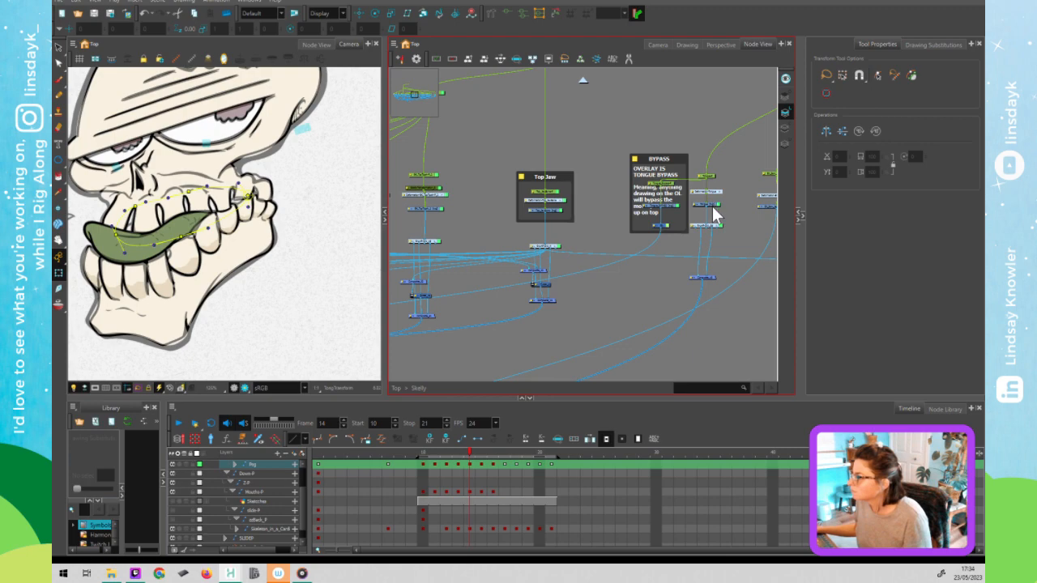
pyautogui.click(713, 209)
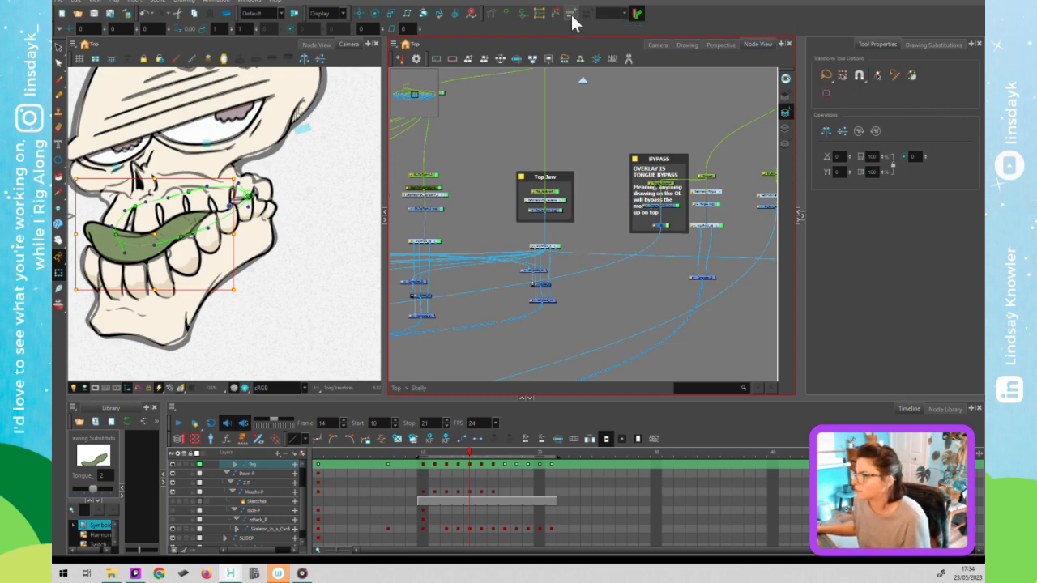
pyautogui.click(571, 14)
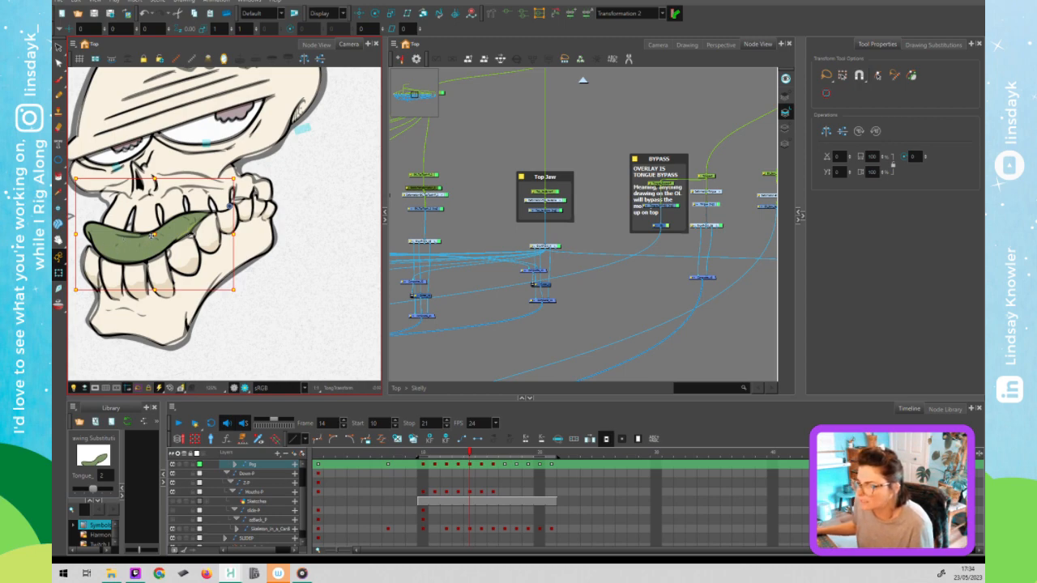
# Build a curve deformer through the middle of tongue drawing 2 from its root to its tip and even out its handles.
pyautogui.click(697, 212)
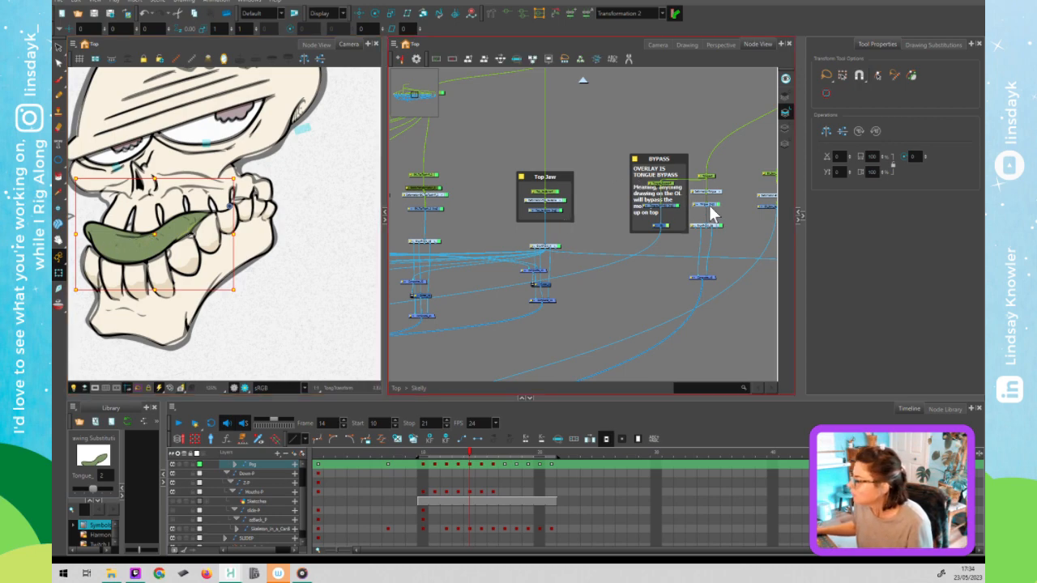
pyautogui.click(230, 208)
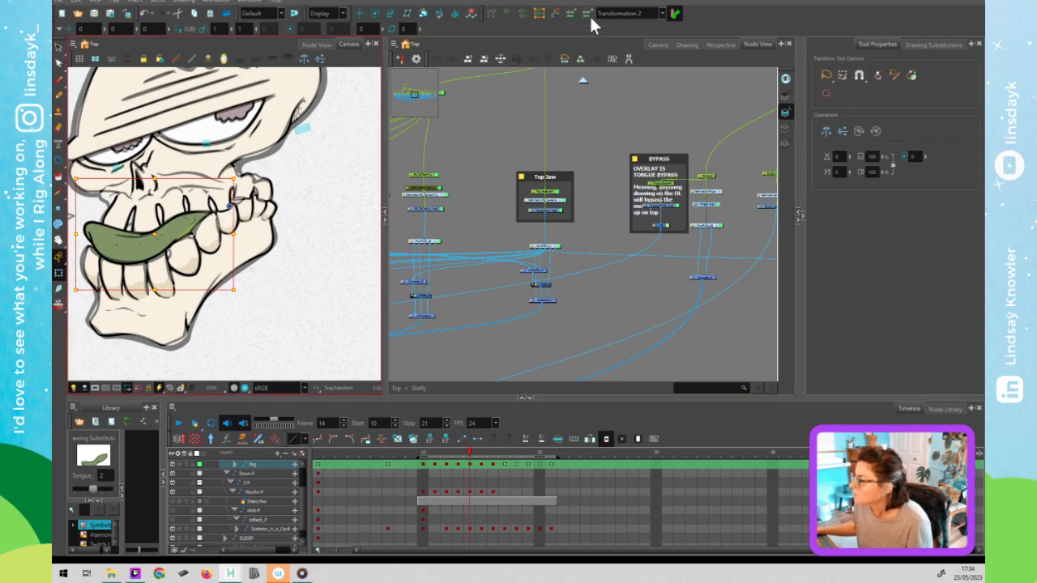
pyautogui.hotkey('alt', '4')
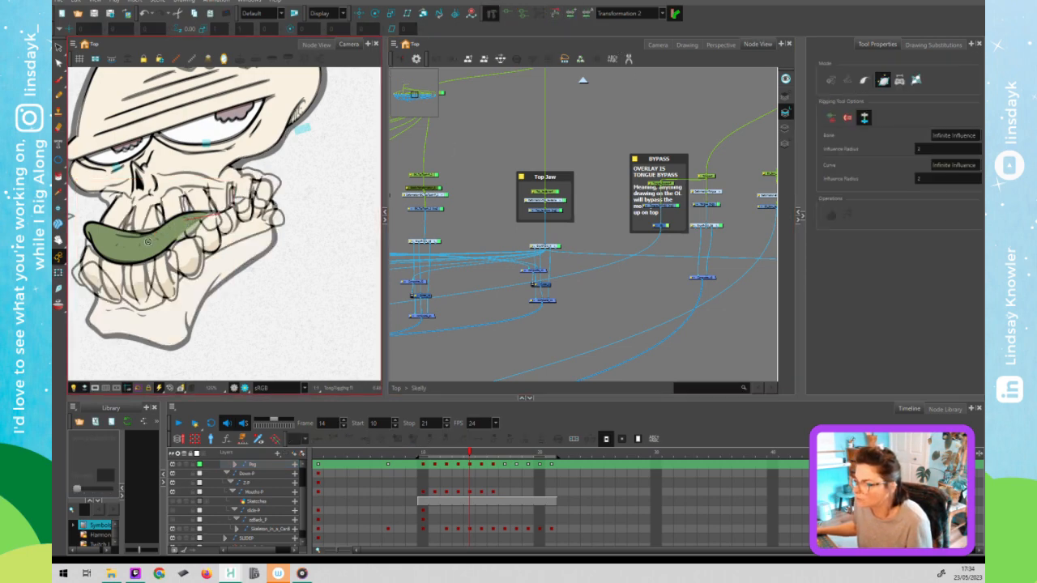
pyautogui.click(222, 213)
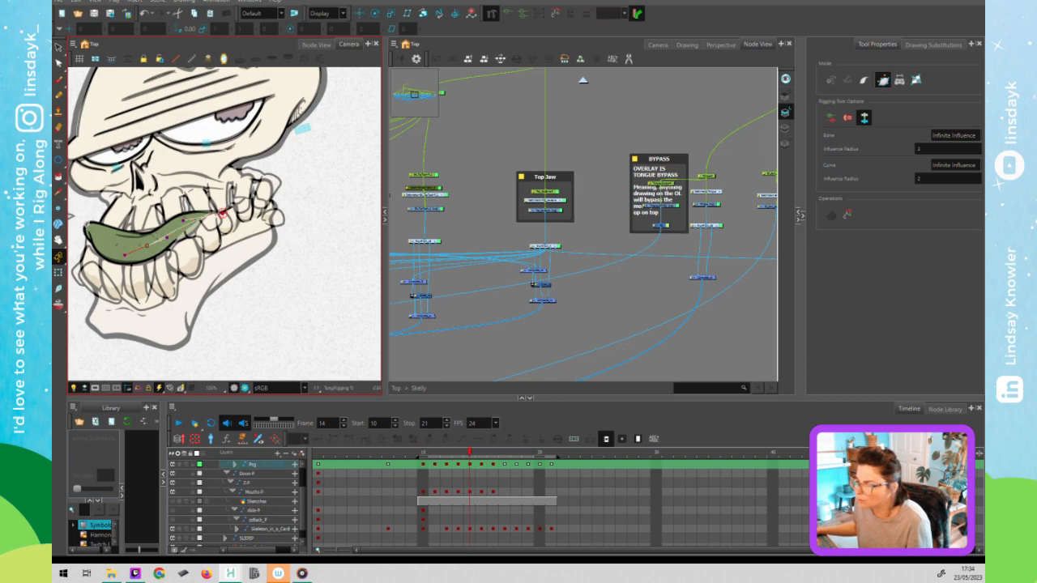
pyautogui.click(185, 219)
pyautogui.click(197, 220)
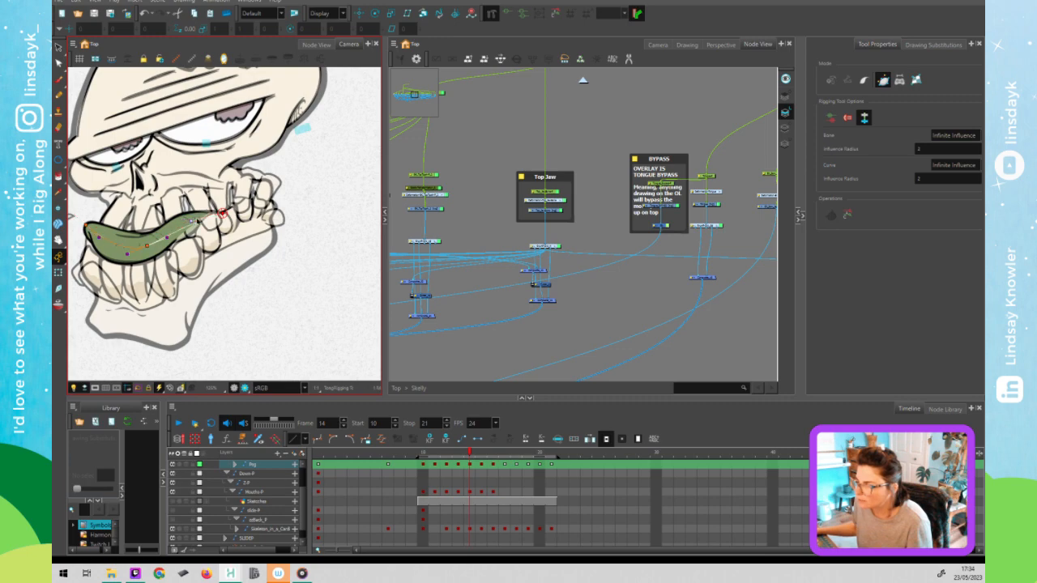
pyautogui.moveTo(168, 237); pyautogui.dragTo(167, 243)
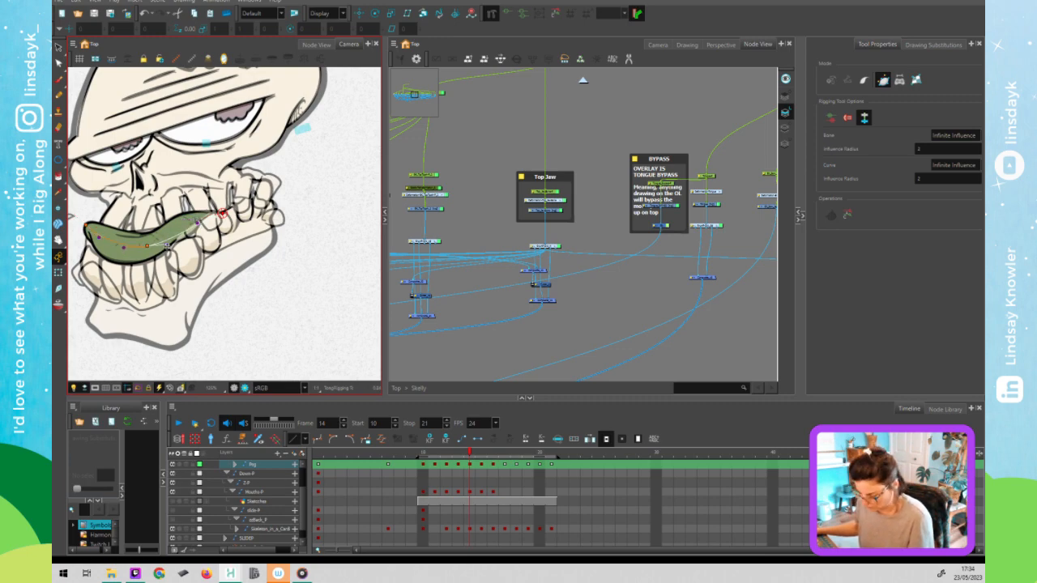
# Test the curve deformer at frame 14 by pulling the control point at the tongue's tip.
pyautogui.hotkey('shift', 't')
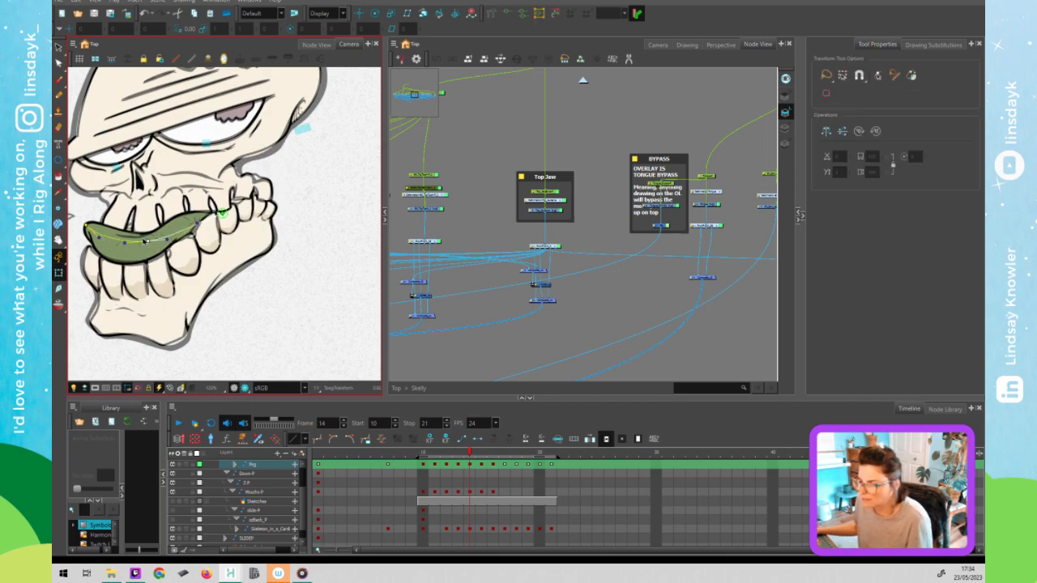
pyautogui.click(89, 221)
pyautogui.moveTo(89, 221); pyautogui.dragTo(91, 232)
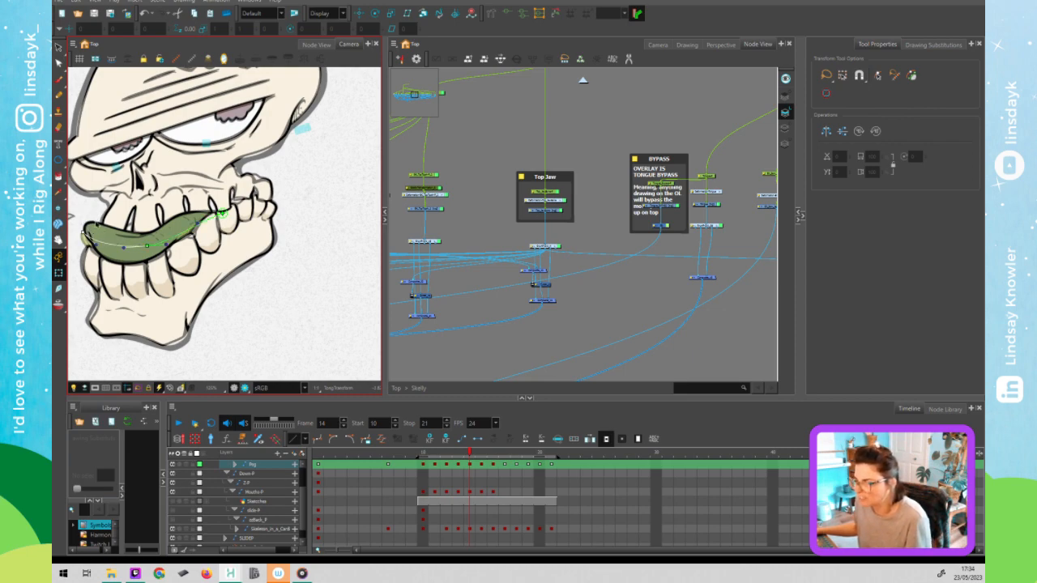
pyautogui.click(684, 208)
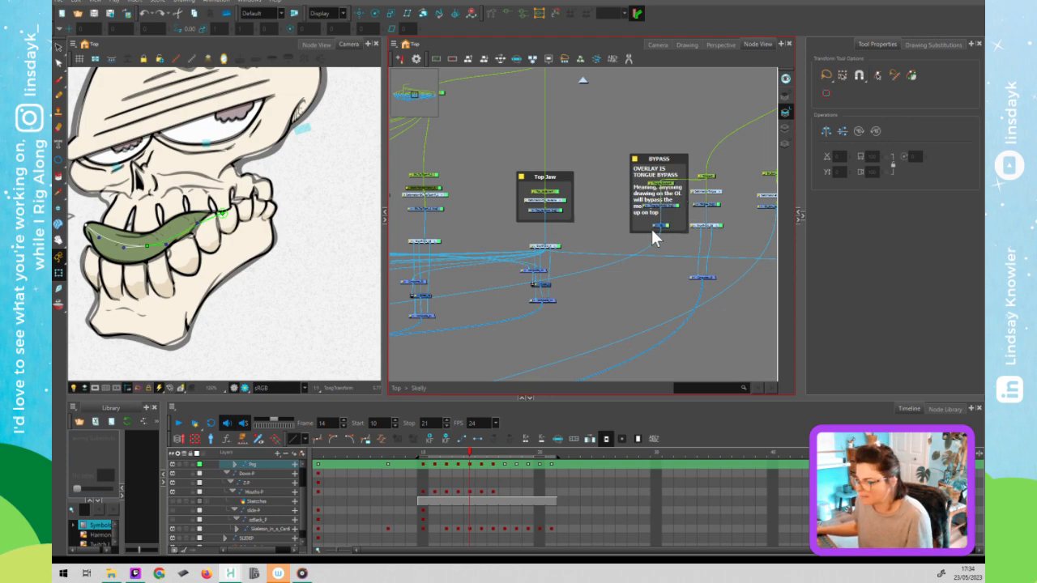
pyautogui.click(477, 468)
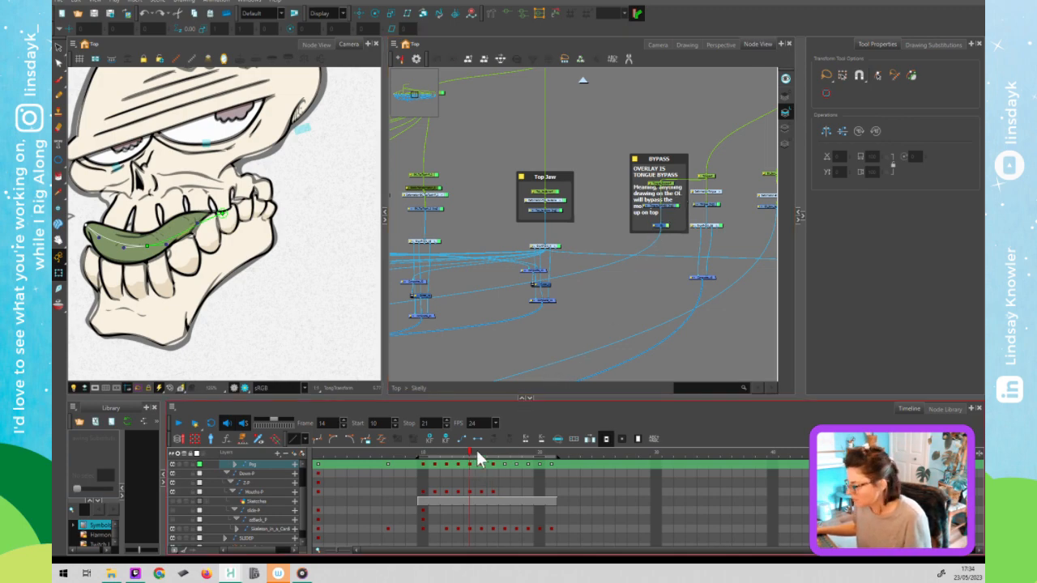
# At frame 15, reshape the tongue's envelope deformer by moving the control point at its tip to fit the mouth.
pyautogui.press('.')
pyautogui.click(304, 276)
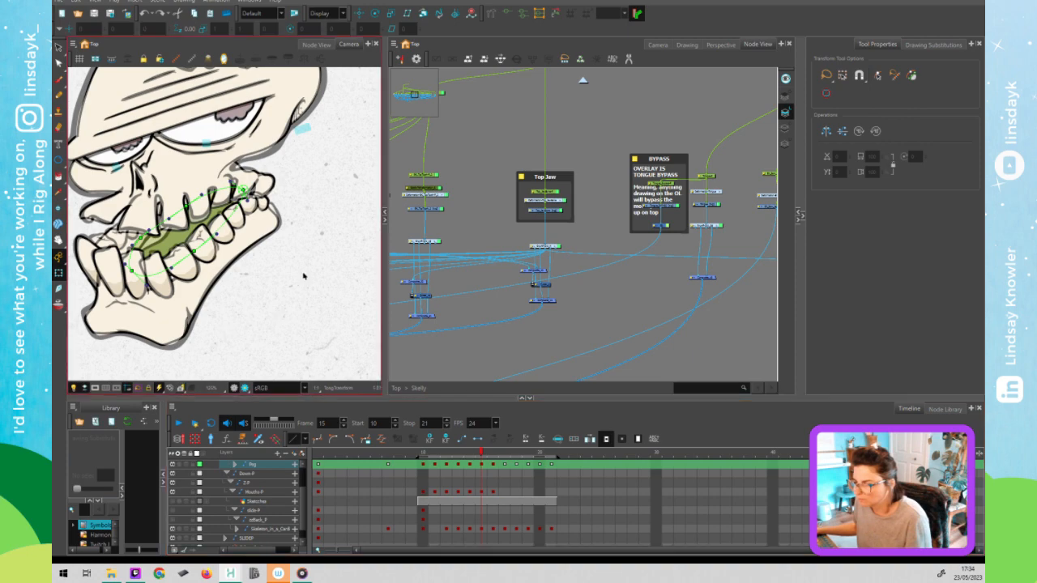
pyautogui.click(178, 242)
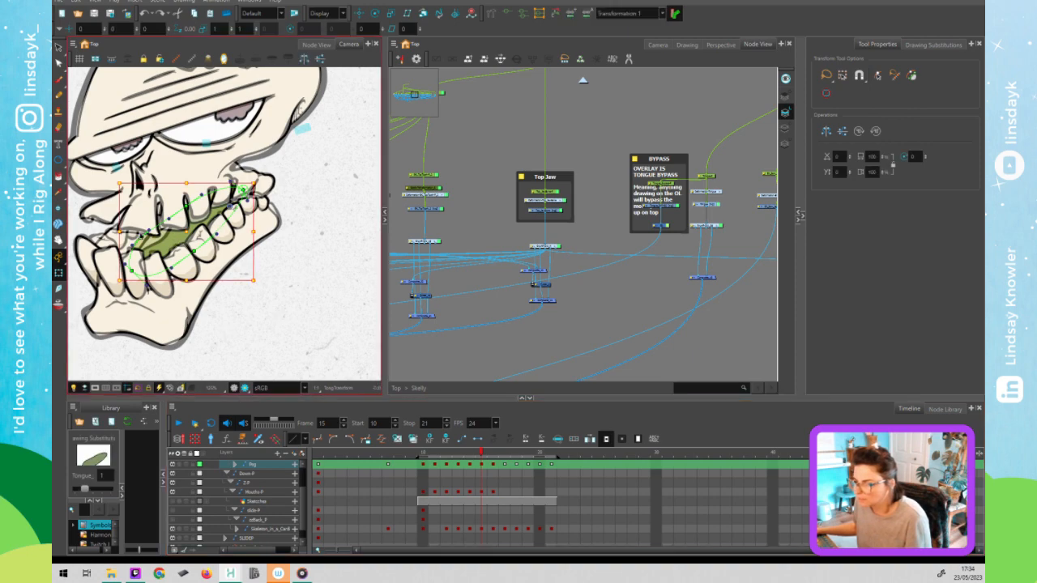
pyautogui.click(141, 215)
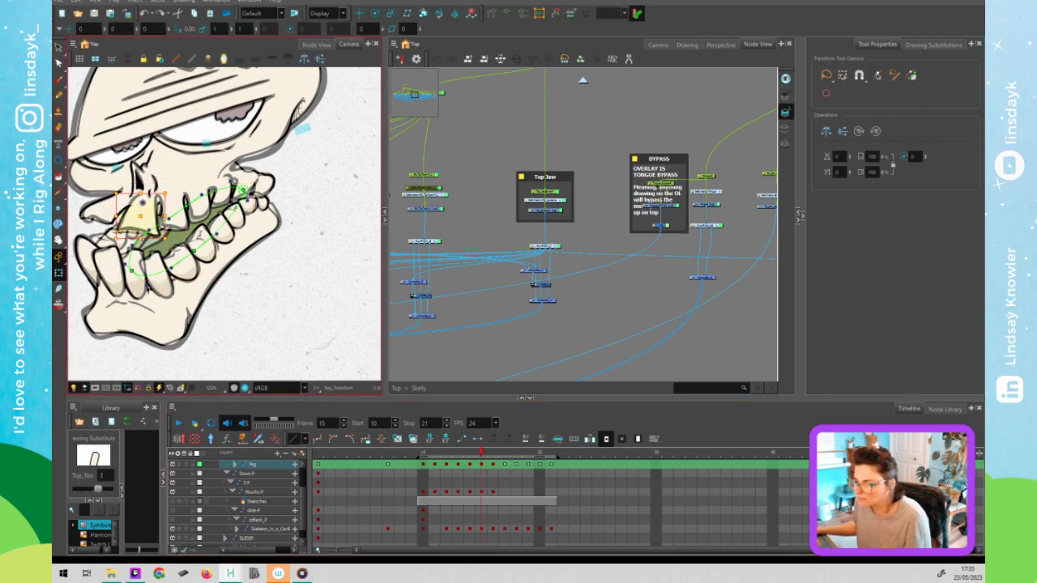
pyautogui.click(336, 301)
pyautogui.moveTo(140, 236)
pyautogui.mouseDown()
pyautogui.moveTo(166, 241)
pyautogui.moveTo(135, 270)
pyautogui.moveTo(126, 265)
pyautogui.mouseUp()
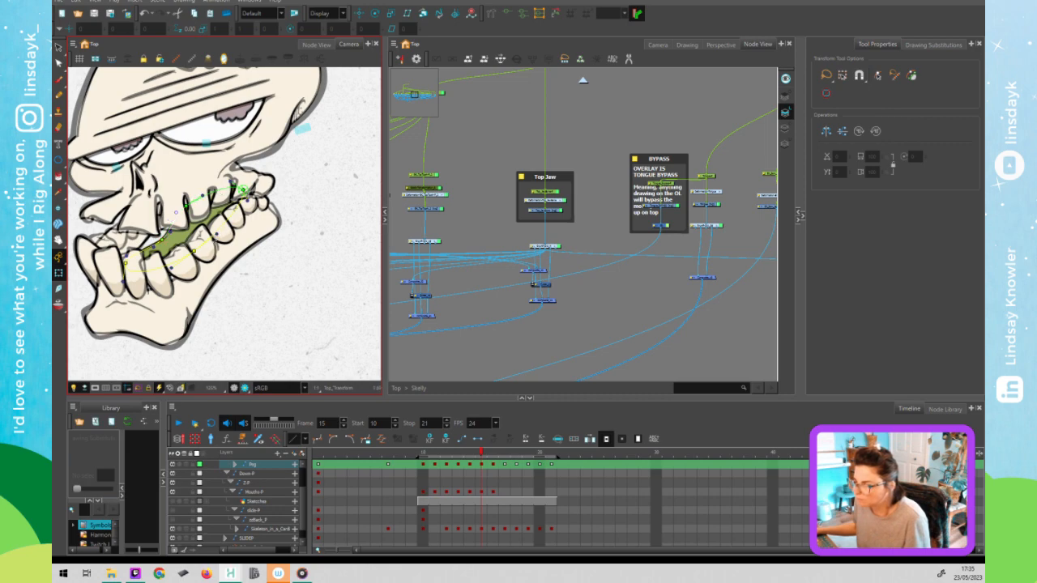
# At frame 16, reshape the tongue's envelope deformer at its upper edge, tip and root so it sits inside the lower teeth.
pyautogui.press('.')
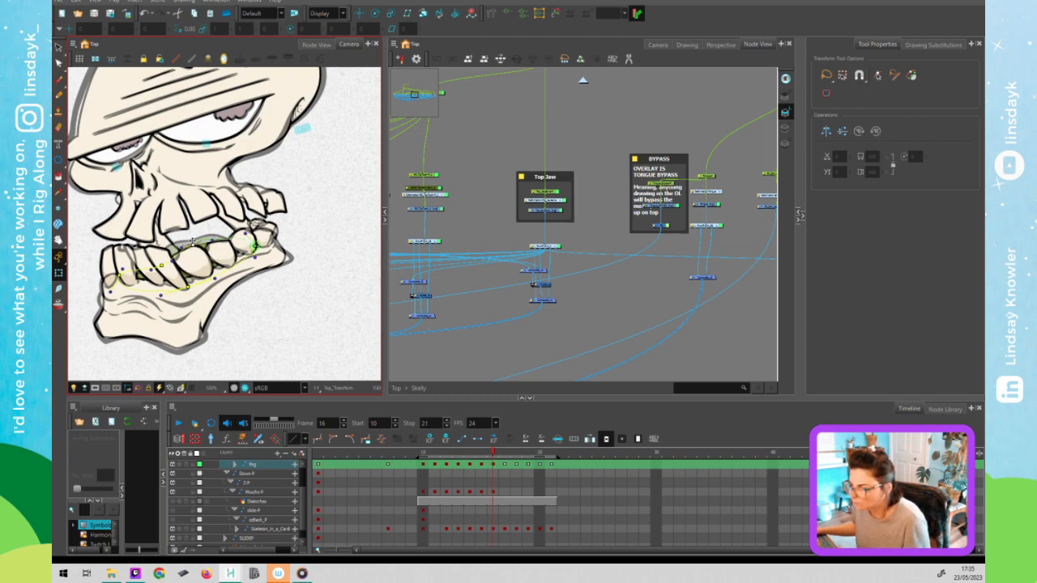
pyautogui.moveTo(160, 265); pyautogui.dragTo(166, 244)
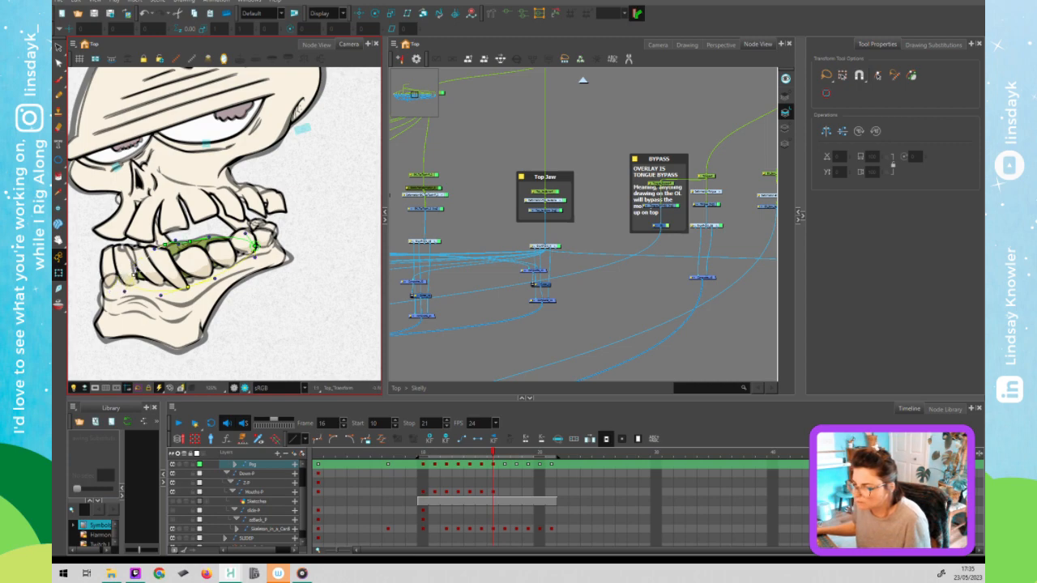
pyautogui.moveTo(136, 268); pyautogui.dragTo(129, 264)
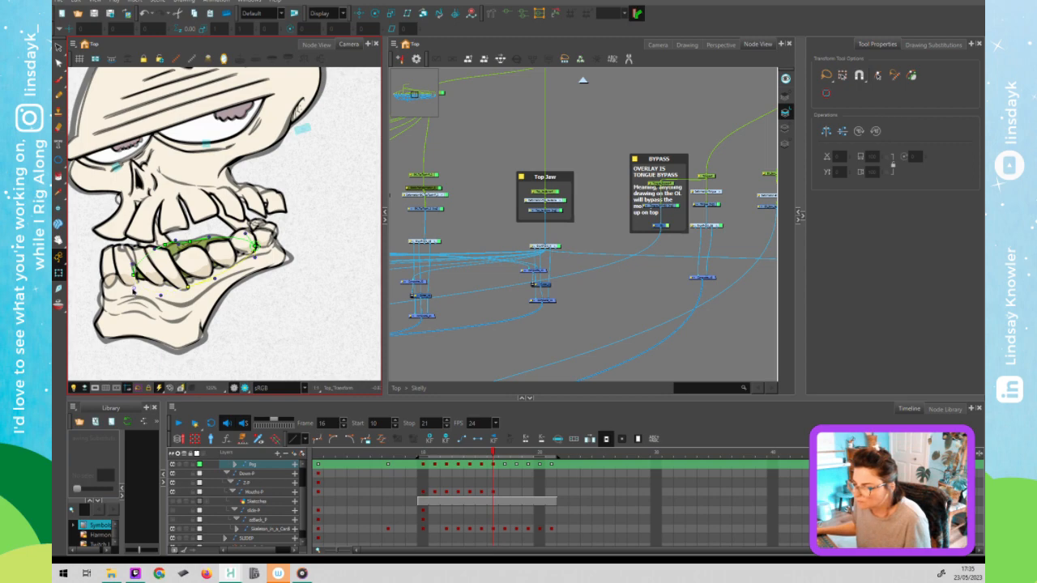
pyautogui.click(217, 282)
pyautogui.click(186, 286)
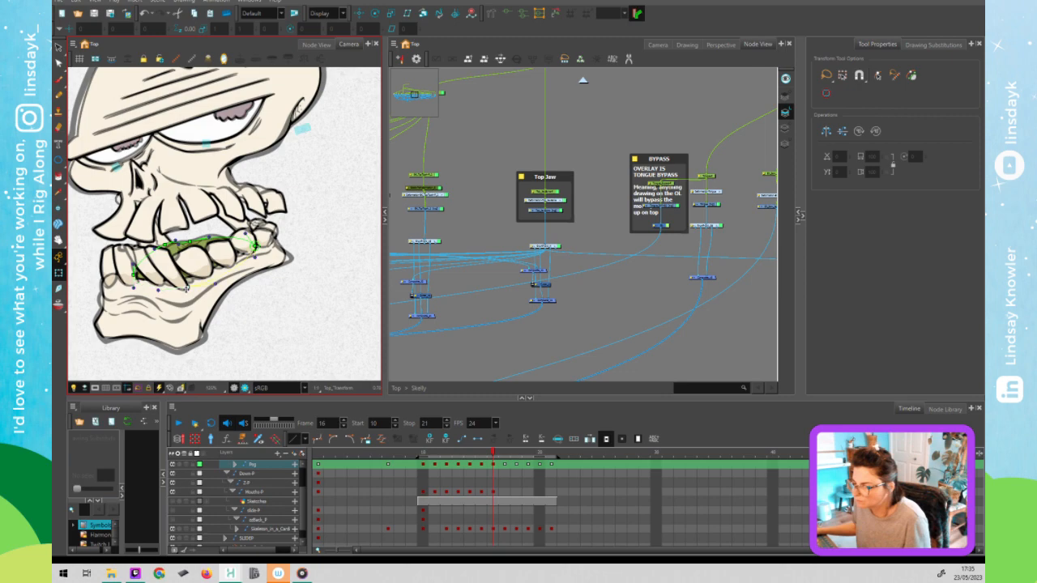
pyautogui.moveTo(253, 243); pyautogui.dragTo(246, 254)
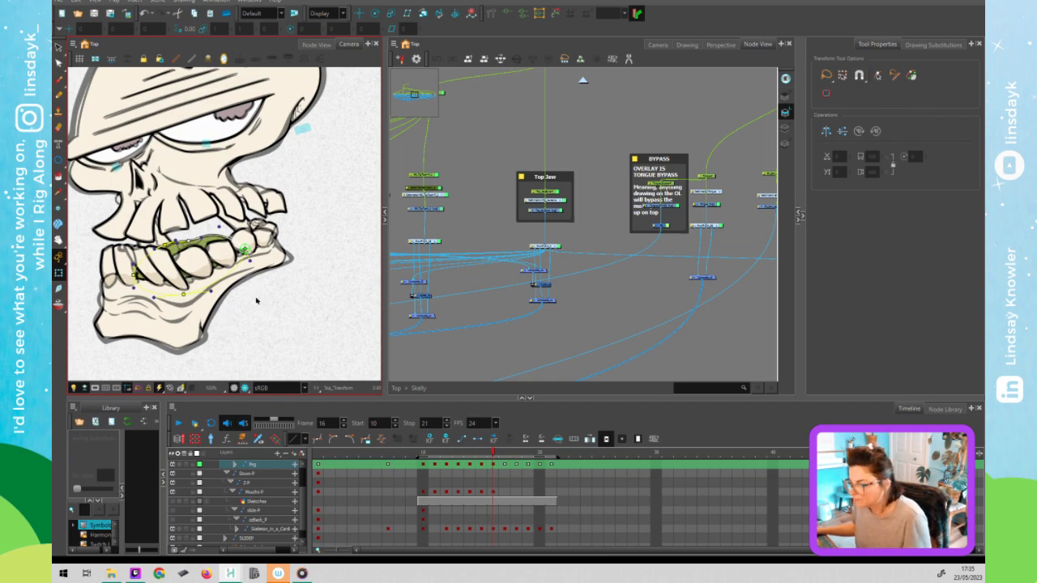
# At frame 17, stretch the tongue deformer's tip toward the front teeth and adjust its upper, root and lower points to match the reference.
pyautogui.press('.')
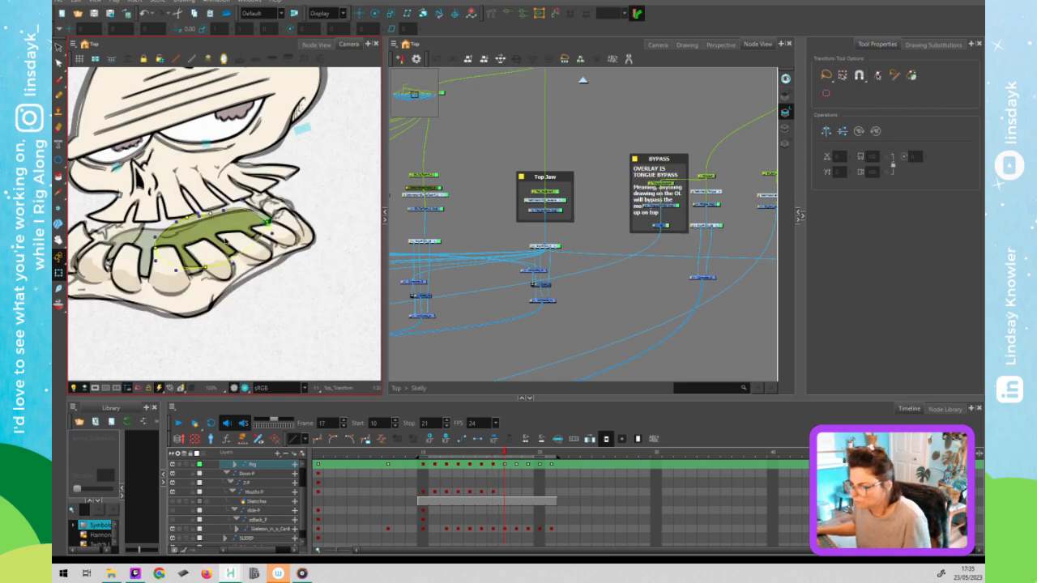
pyautogui.click(150, 258)
pyautogui.moveTo(155, 249); pyautogui.dragTo(106, 256)
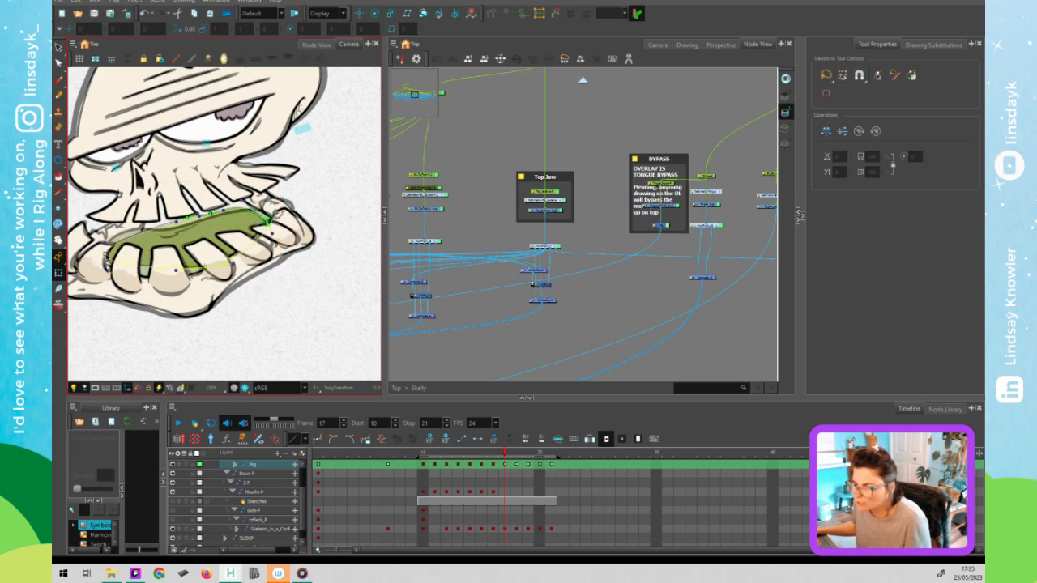
pyautogui.moveTo(183, 217)
pyautogui.mouseDown()
pyautogui.moveTo(122, 231)
pyautogui.moveTo(208, 223)
pyautogui.moveTo(195, 224)
pyautogui.mouseUp()
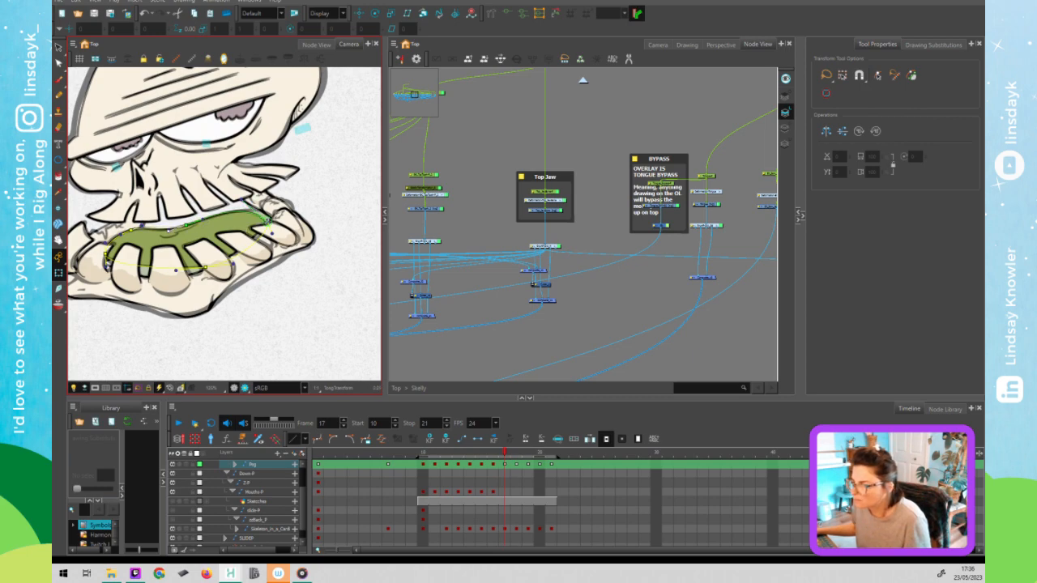
pyautogui.moveTo(271, 222); pyautogui.dragTo(278, 219)
pyautogui.moveTo(204, 268); pyautogui.dragTo(175, 288)
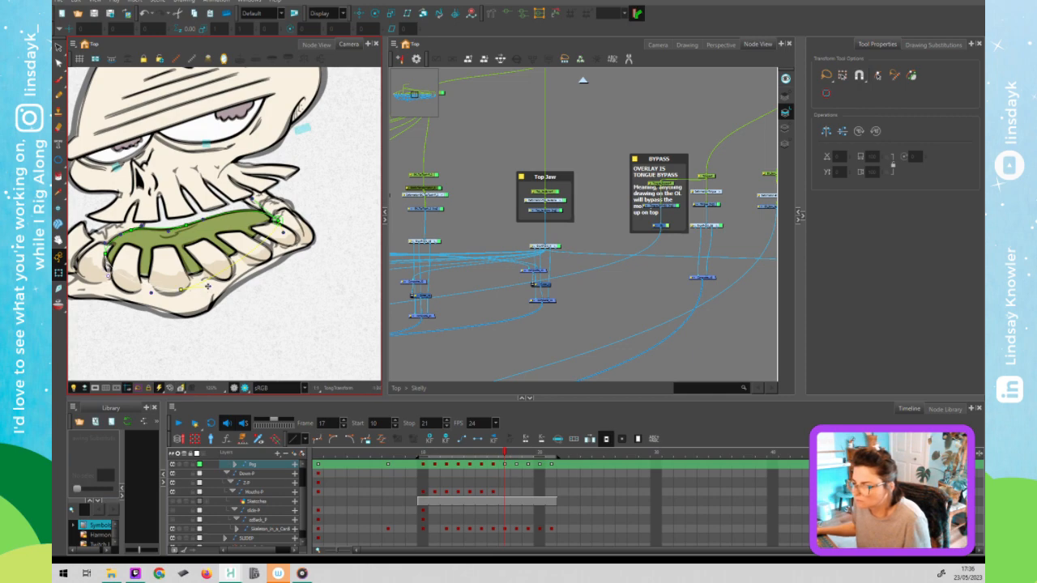
pyautogui.click(283, 234)
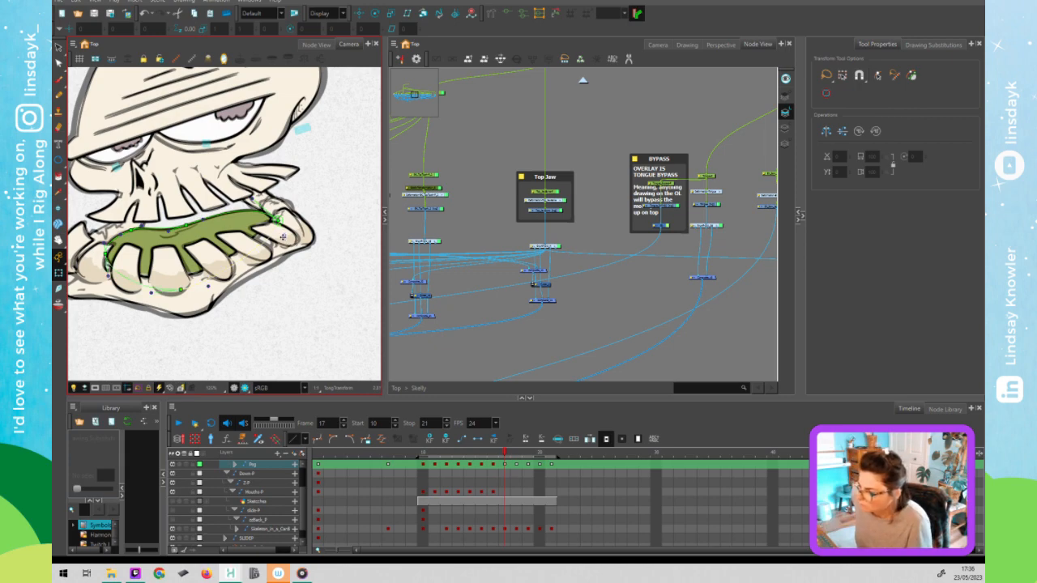
# At frame 18, select the tongue drawing in the rig and duplicate it as tongue drawing 4.
pyautogui.click(516, 450)
pyautogui.click(263, 257)
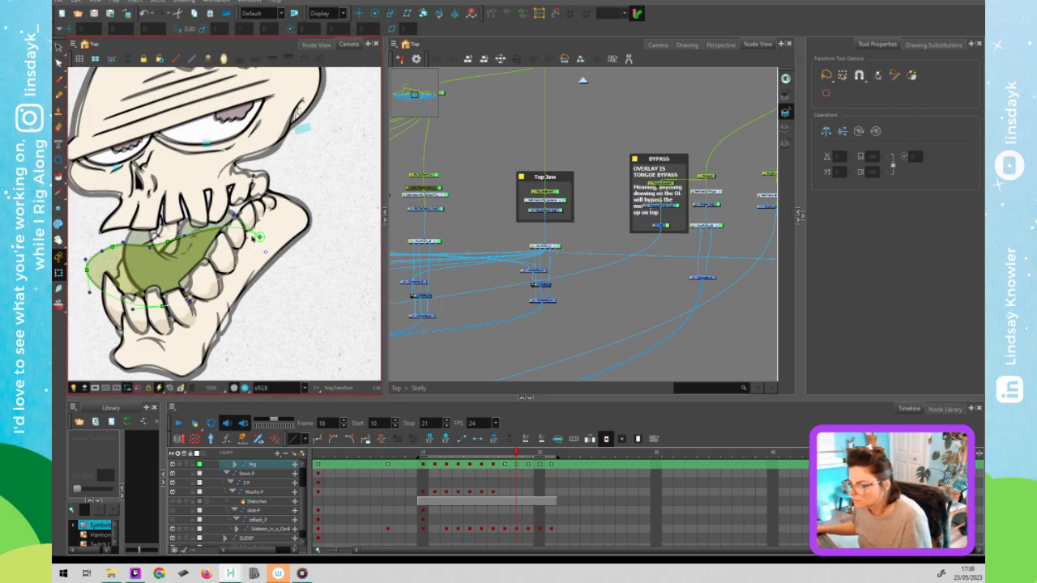
pyautogui.click(710, 172)
pyautogui.click(709, 175)
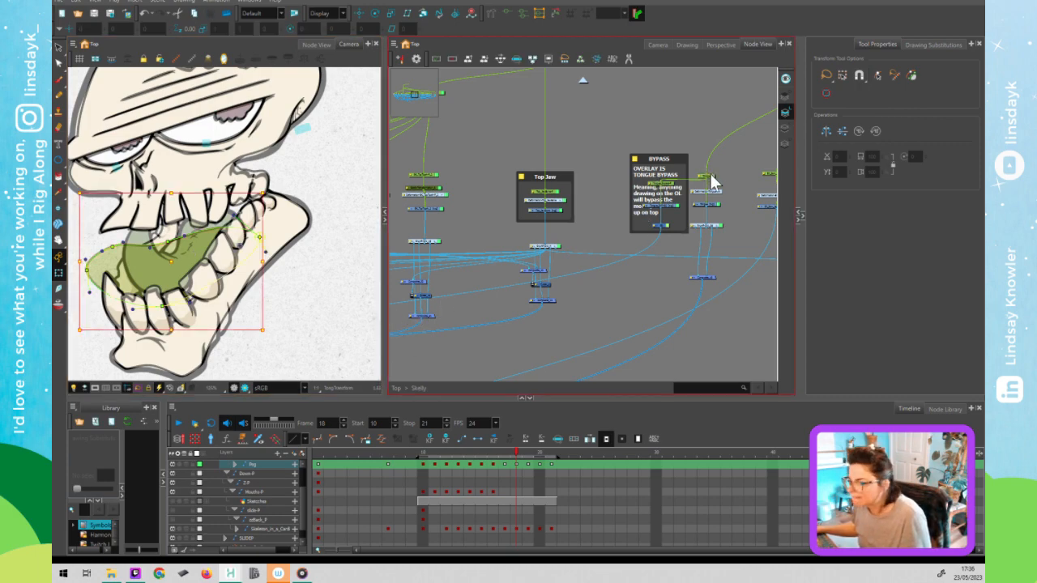
pyautogui.click(713, 205)
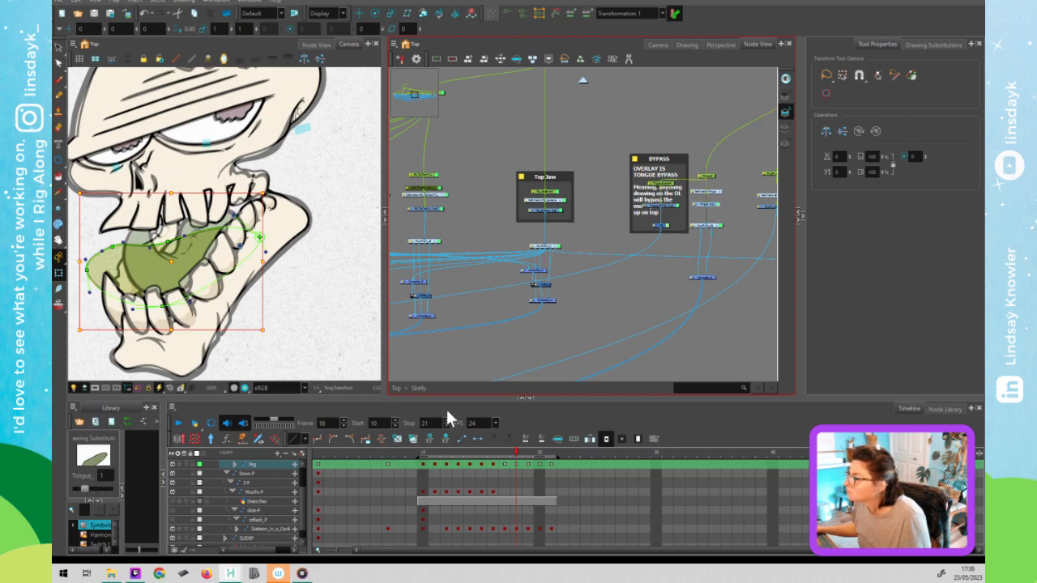
pyautogui.click(413, 440)
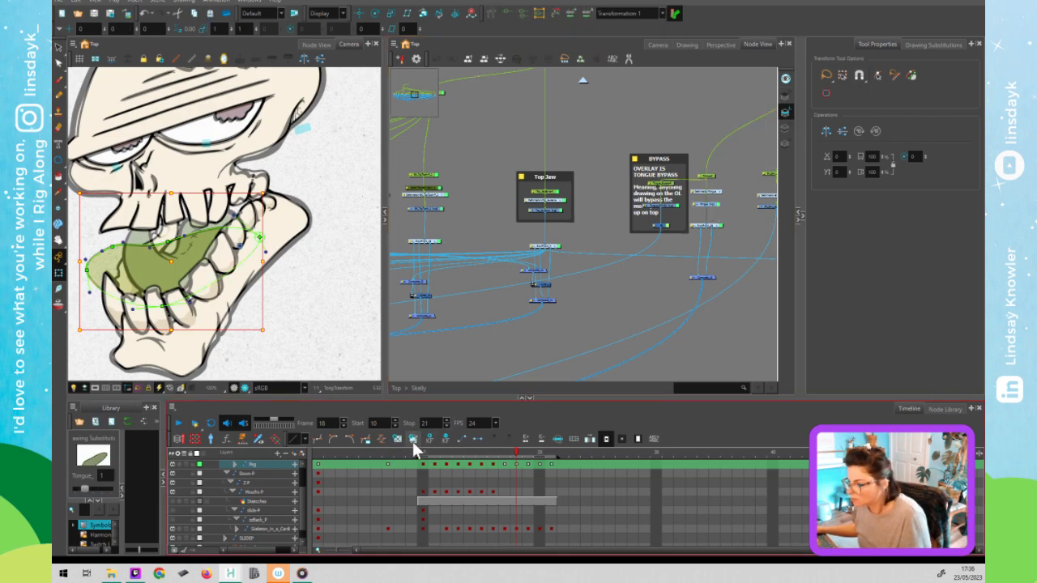
pyautogui.click(413, 441)
pyautogui.click(200, 245)
# Use the Contour Editor to raise tongue drawing 4's upper edge and round its root to the reference, deleting the extra end point.
pyautogui.hotkey('alt', 's')
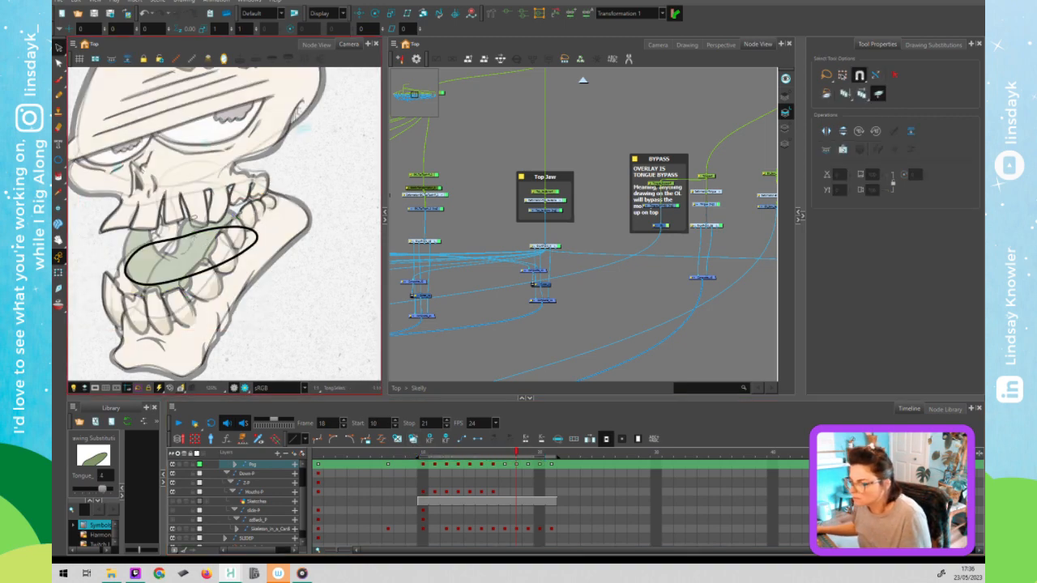
pyautogui.hotkey('alt', 'q')
pyautogui.click(169, 235)
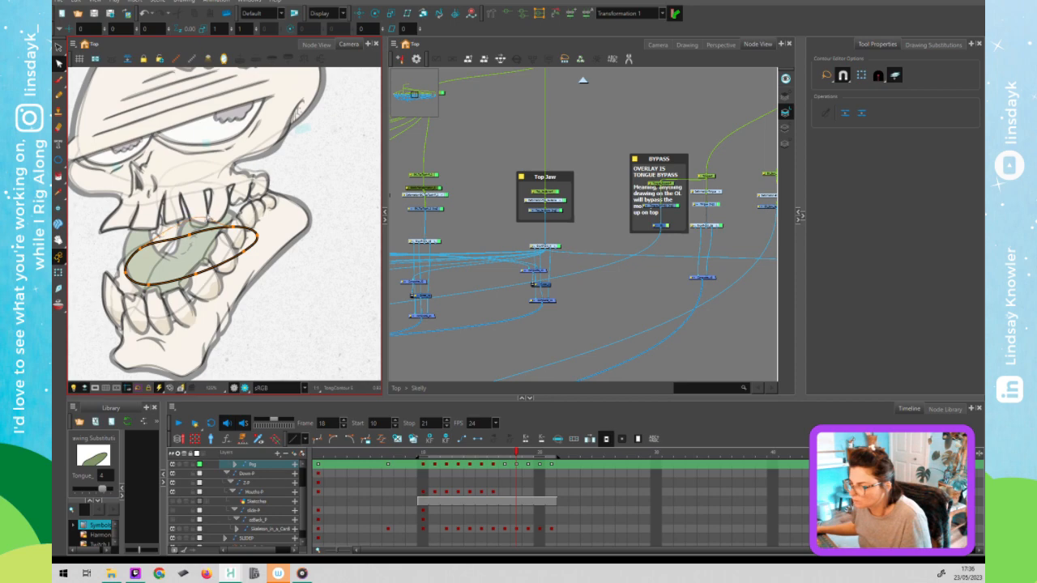
pyautogui.moveTo(200, 230); pyautogui.dragTo(202, 213)
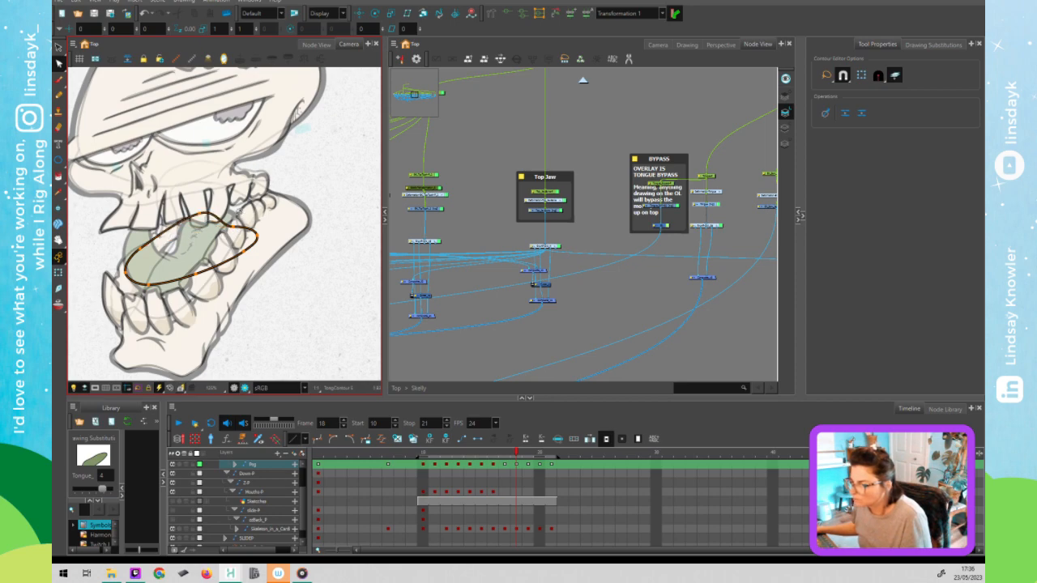
pyautogui.click(231, 226)
pyautogui.moveTo(251, 229)
pyautogui.mouseDown()
pyautogui.moveTo(244, 235)
pyautogui.moveTo(234, 217)
pyautogui.moveTo(246, 222)
pyautogui.mouseUp()
pyautogui.click(257, 236)
pyautogui.press('Delete')
pyautogui.click(245, 251)
pyautogui.moveTo(255, 244); pyautogui.dragTo(243, 254)
# Pull the lower contour of tongue drawing 4 down to follow the underside of the reference tongue.
pyautogui.click(148, 285)
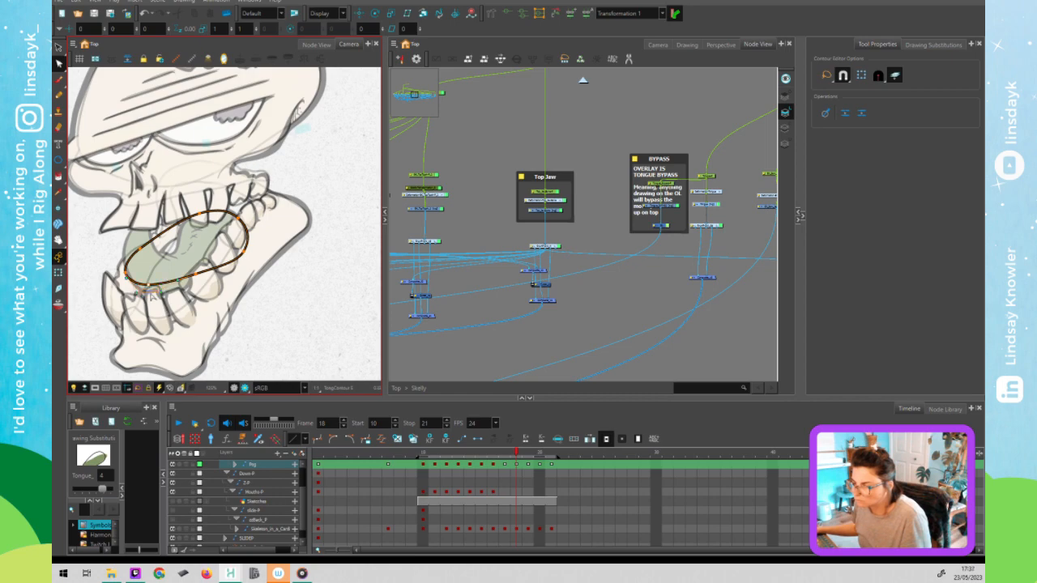
pyautogui.click(215, 285)
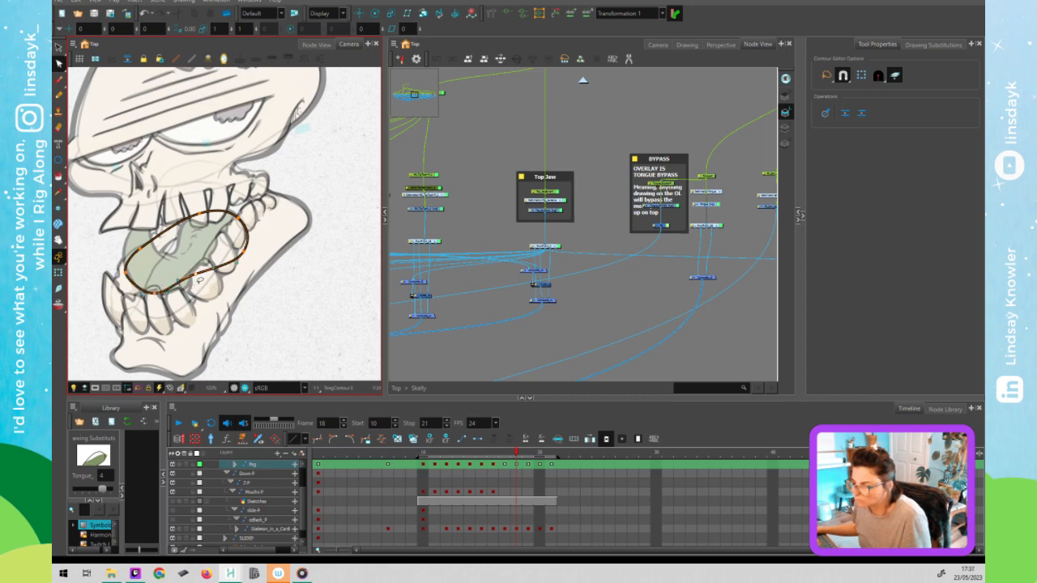
pyautogui.moveTo(195, 274); pyautogui.dragTo(202, 283)
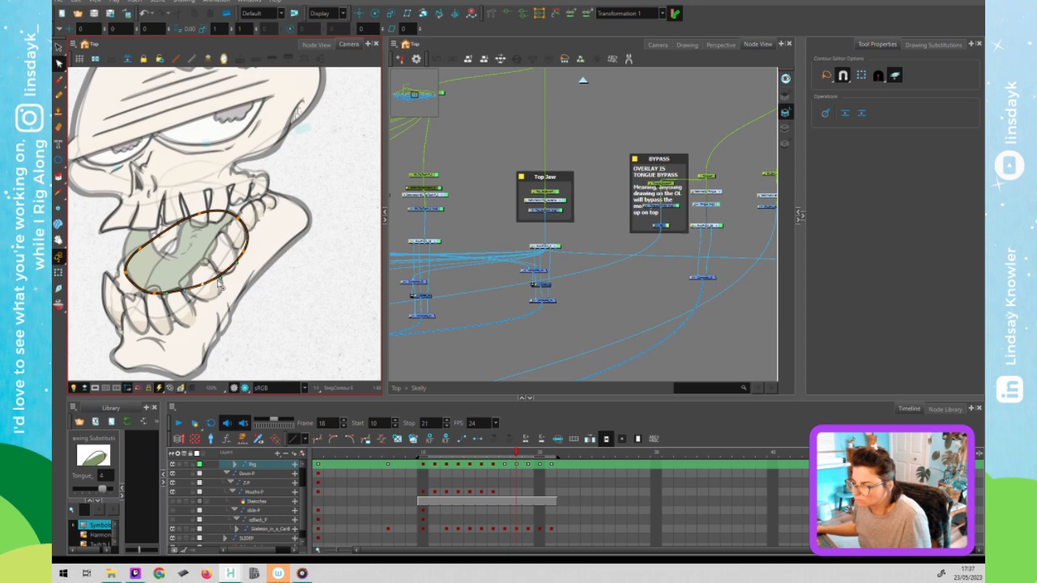
pyautogui.click(234, 309)
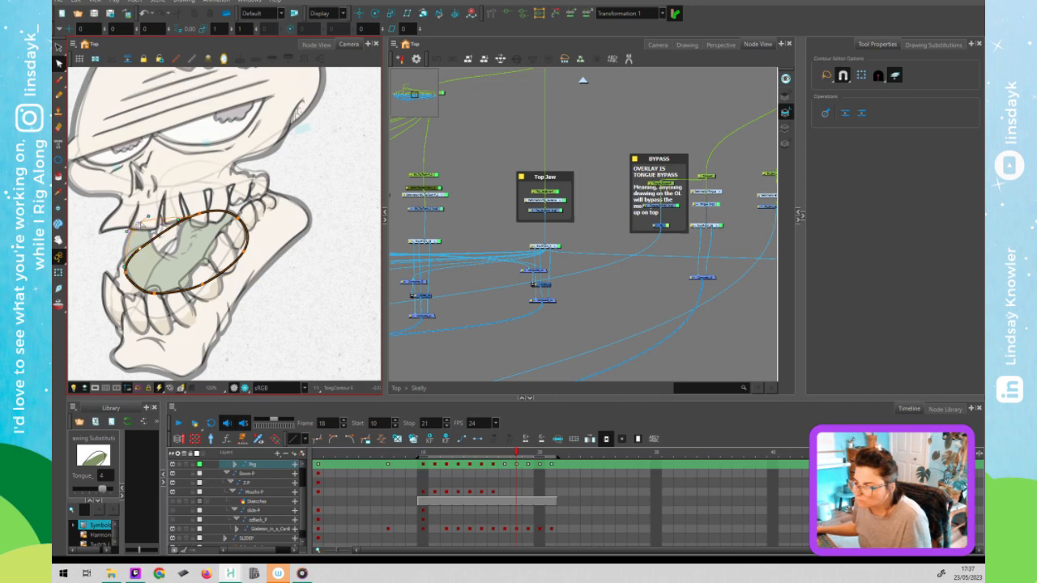
# Push the upper contour at the tongue's tip outward so the tip follows the curled end of the reference tongue.
pyautogui.moveTo(143, 221); pyautogui.dragTo(121, 240)
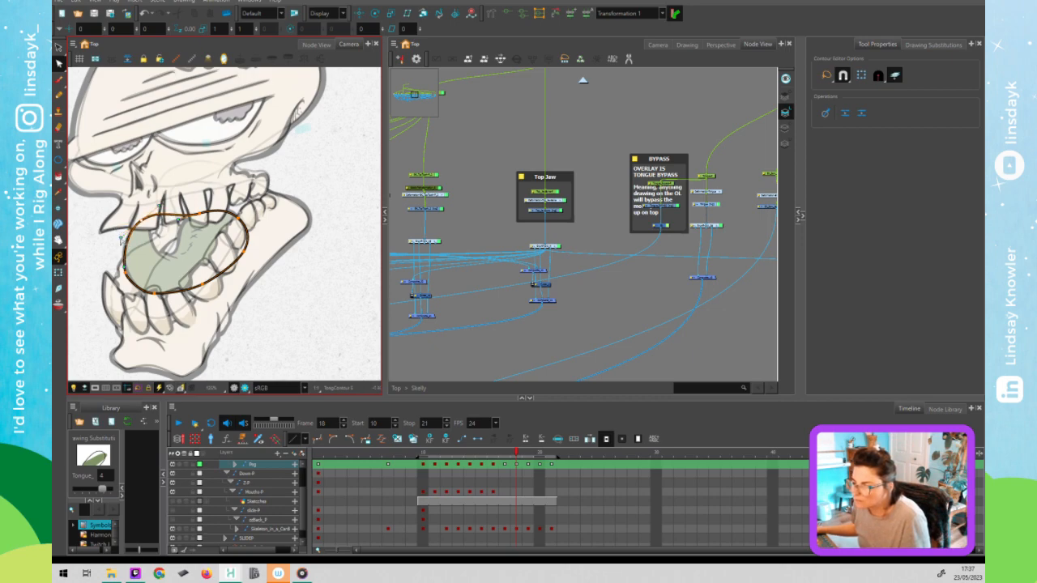
pyautogui.click(168, 227)
pyautogui.click(160, 227)
# Add a contour point on the tongue's upper edge and pull it down to form the dip behind the curled tip.
pyautogui.click(172, 216)
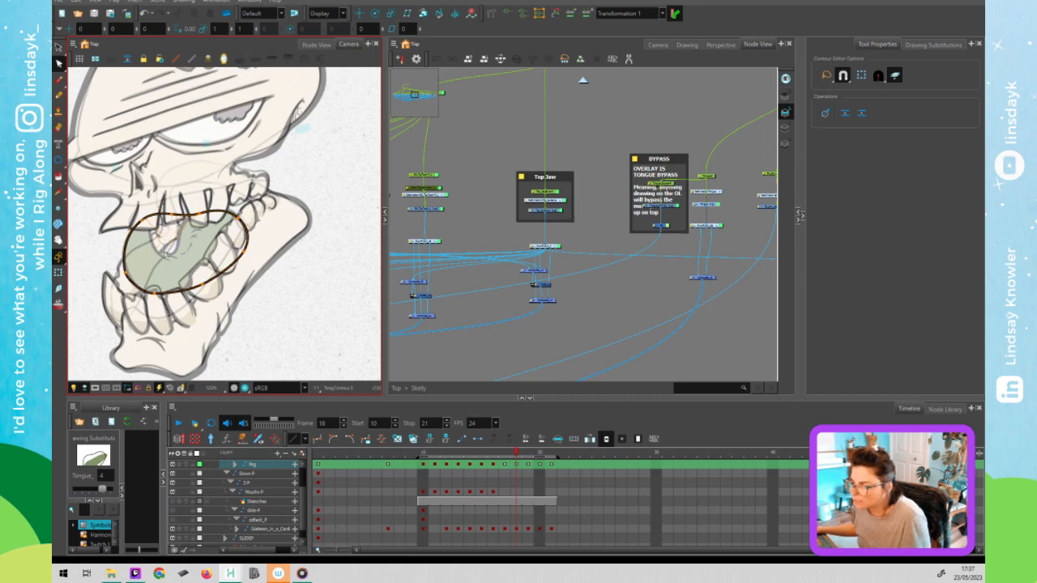
pyautogui.moveTo(172, 213); pyautogui.dragTo(159, 252)
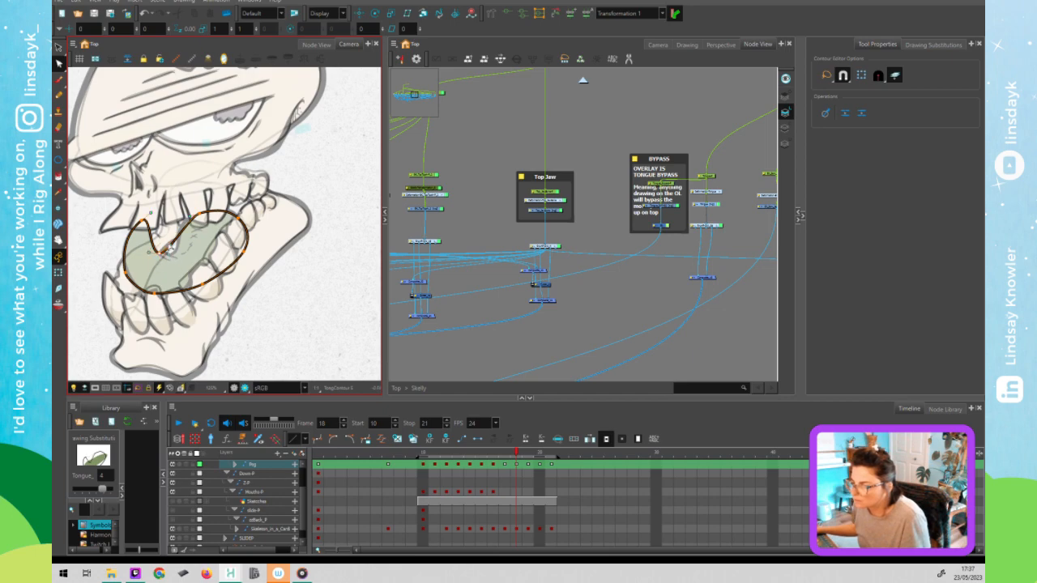
pyautogui.click(199, 214)
pyautogui.moveTo(190, 218); pyautogui.dragTo(181, 221)
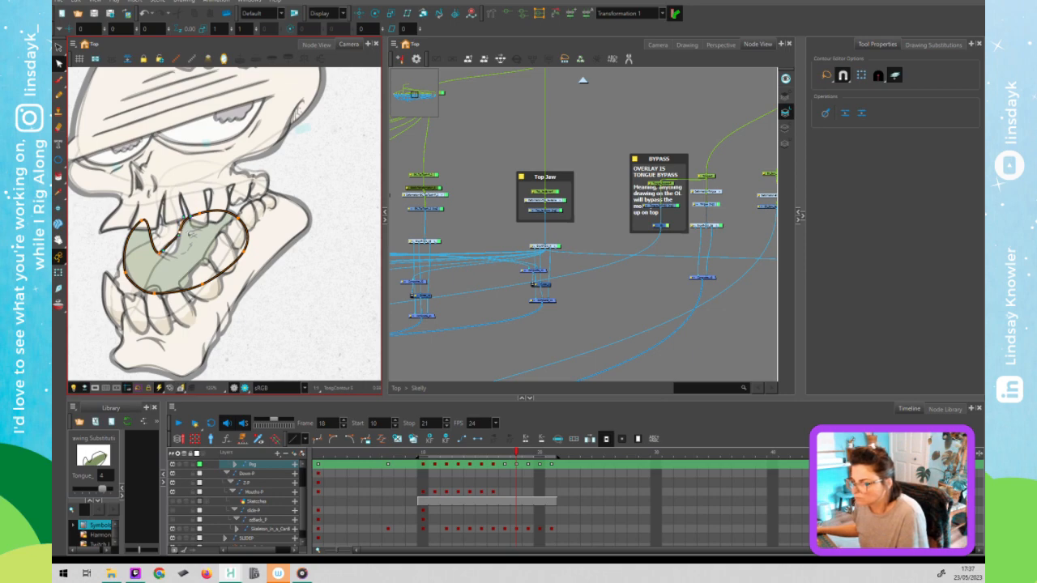
# Curve the root-side wall of the dip to the reference and widen its base with an added contour point.
pyautogui.scroll(2, 182, 235)
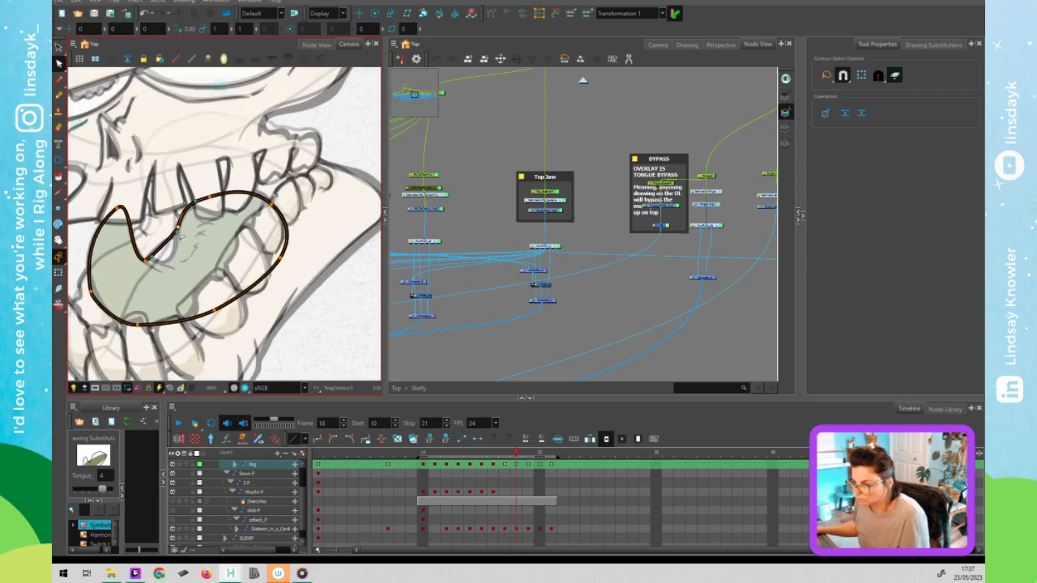
pyautogui.scroll(2, 181, 236)
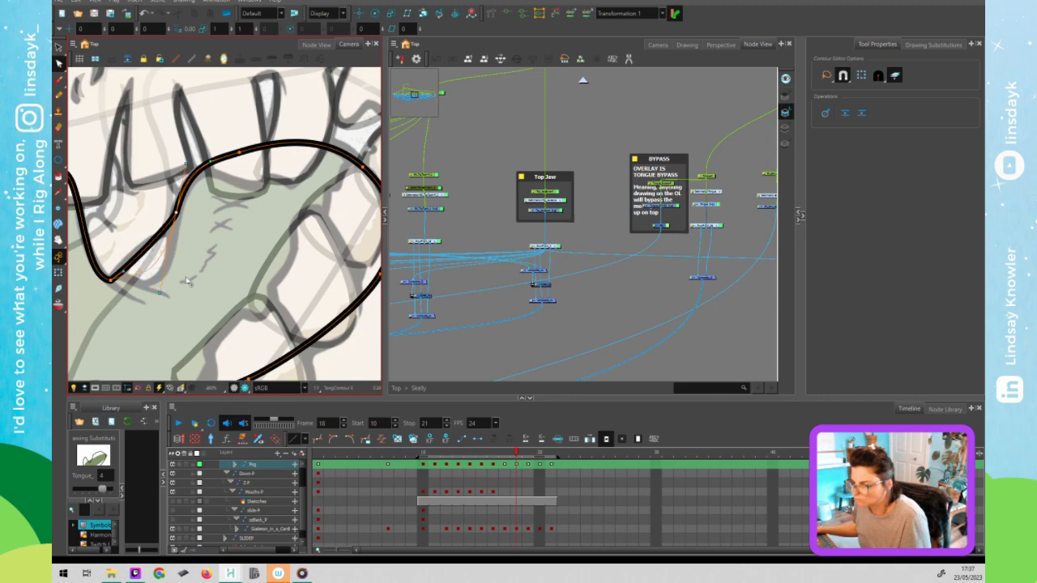
pyautogui.moveTo(189, 282); pyautogui.dragTo(171, 273)
pyautogui.keyDown('ctrl'); pyautogui.click(153, 266); pyautogui.keyUp('ctrl')
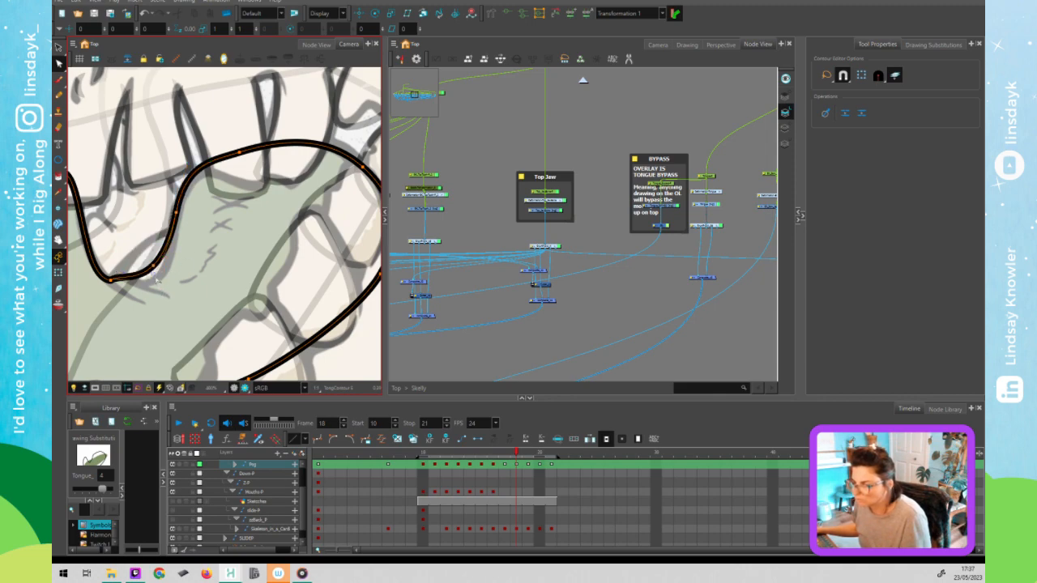
pyautogui.moveTo(161, 279); pyautogui.dragTo(150, 285)
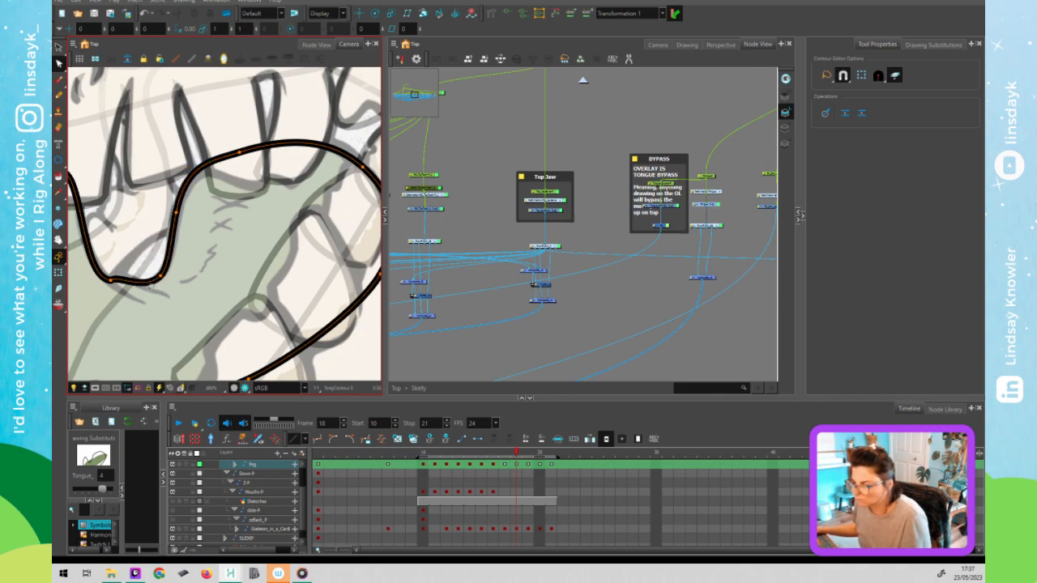
# Break the contour at the base of the dip and extend the loose end into the tongue as a crease line.
pyautogui.click(133, 296)
pyautogui.click(116, 280)
pyautogui.moveTo(121, 278); pyautogui.dragTo(150, 281)
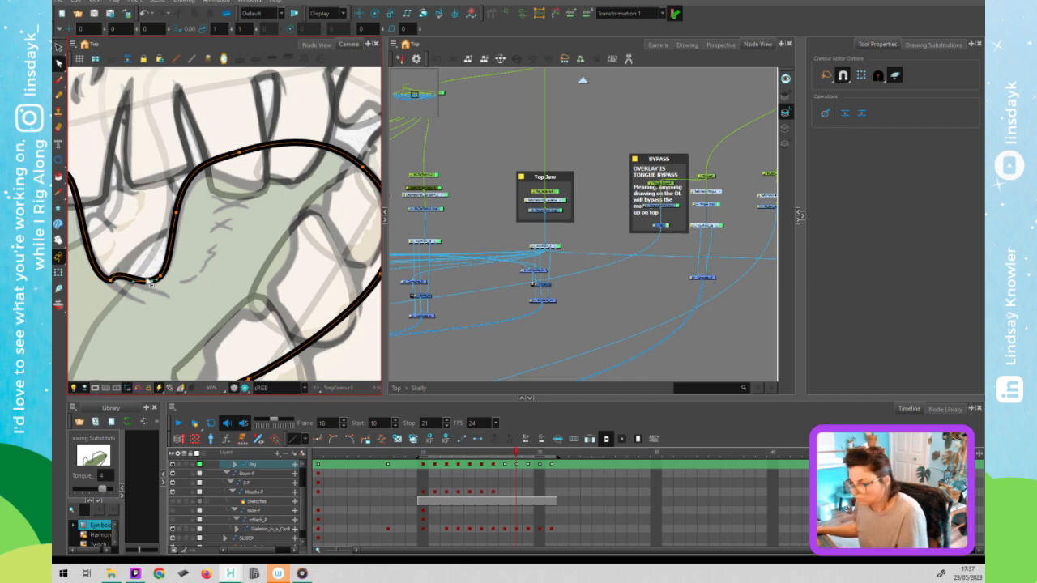
pyautogui.moveTo(150, 283); pyautogui.dragTo(130, 282)
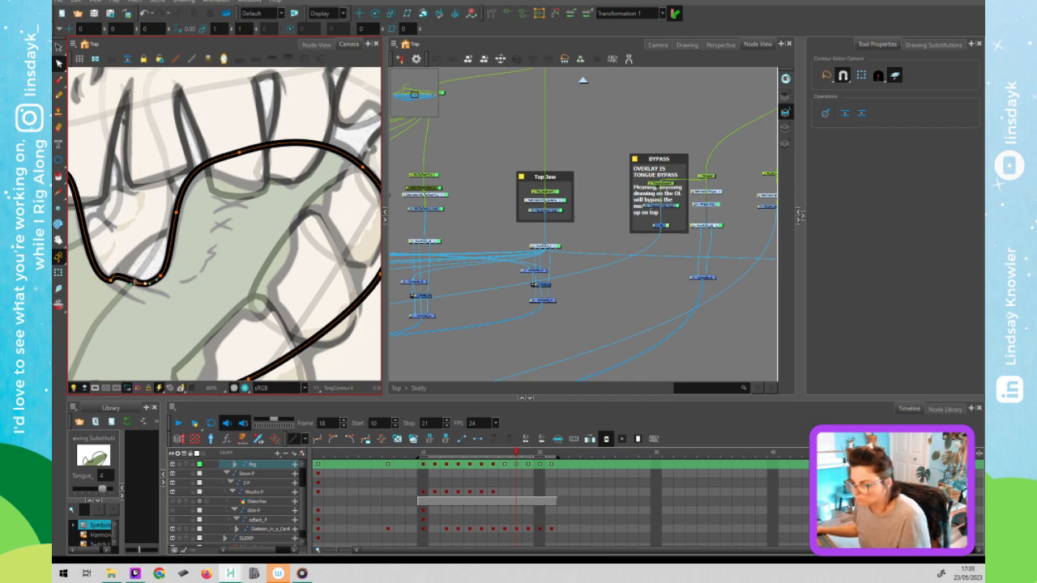
pyautogui.keyDown('ctrl'); pyautogui.keyDown('shift'); pyautogui.click(139, 283); pyautogui.keyUp('shift'); pyautogui.keyUp('ctrl')
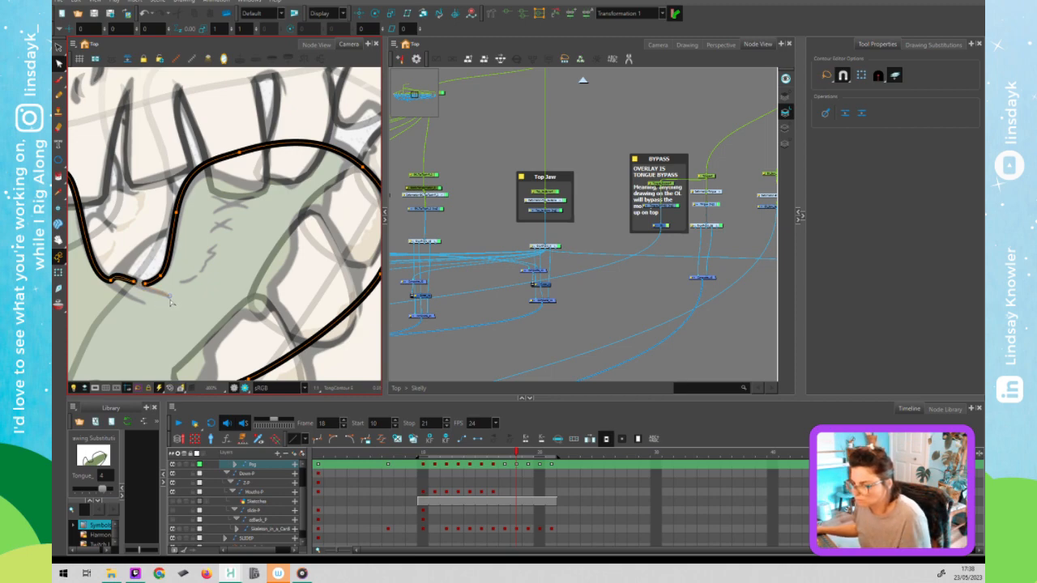
pyautogui.click(169, 297)
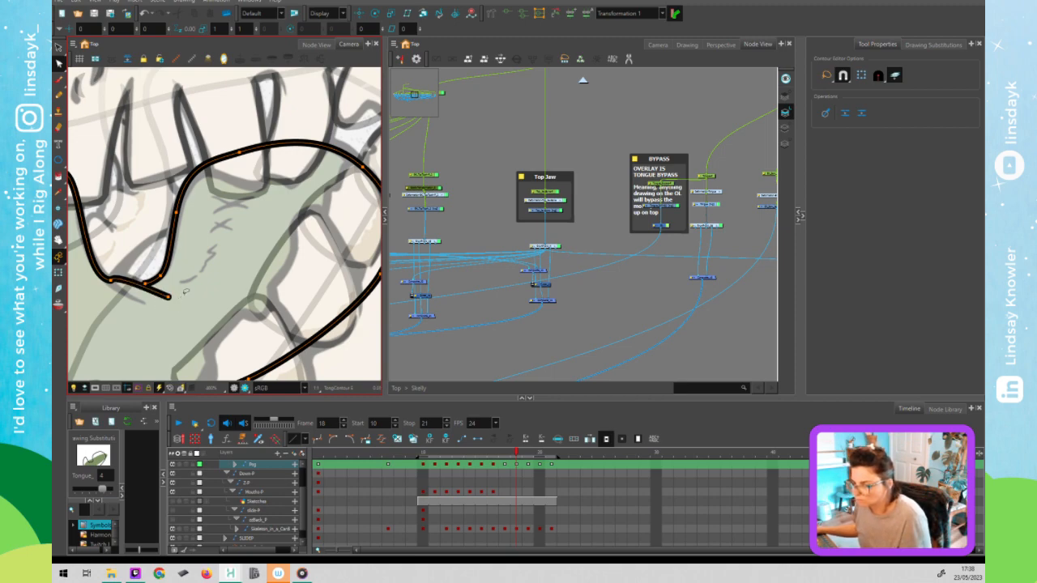
# Smooth the curve of the crease line where it leaves the base of the dip.
pyautogui.click(114, 278)
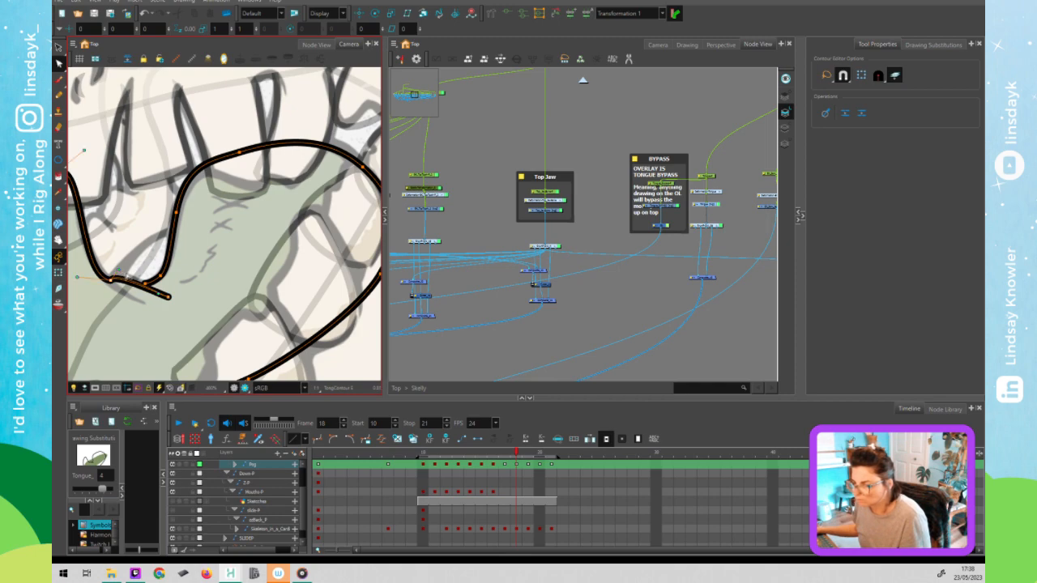
pyautogui.click(143, 286)
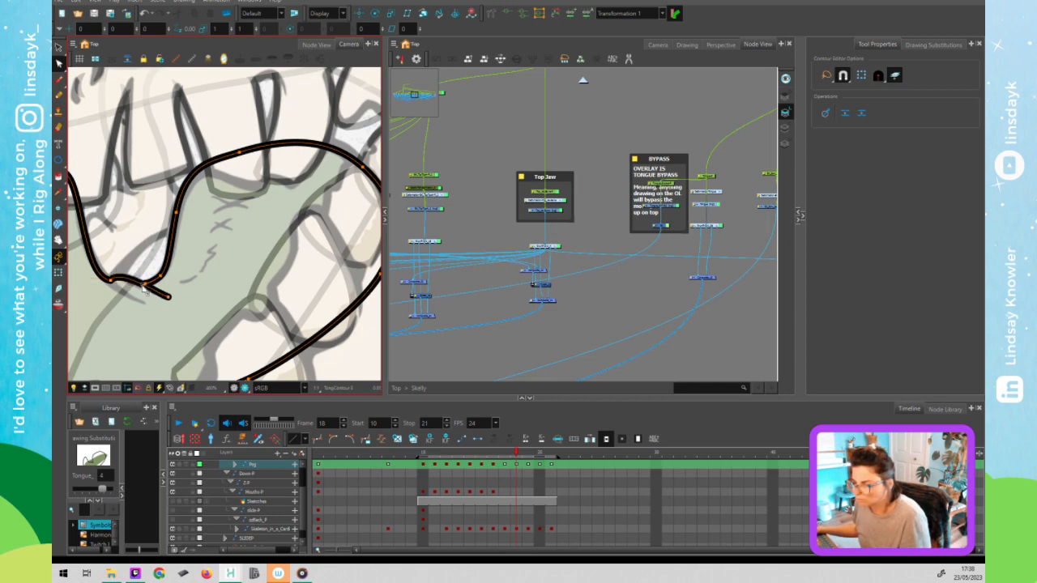
pyautogui.click(140, 296)
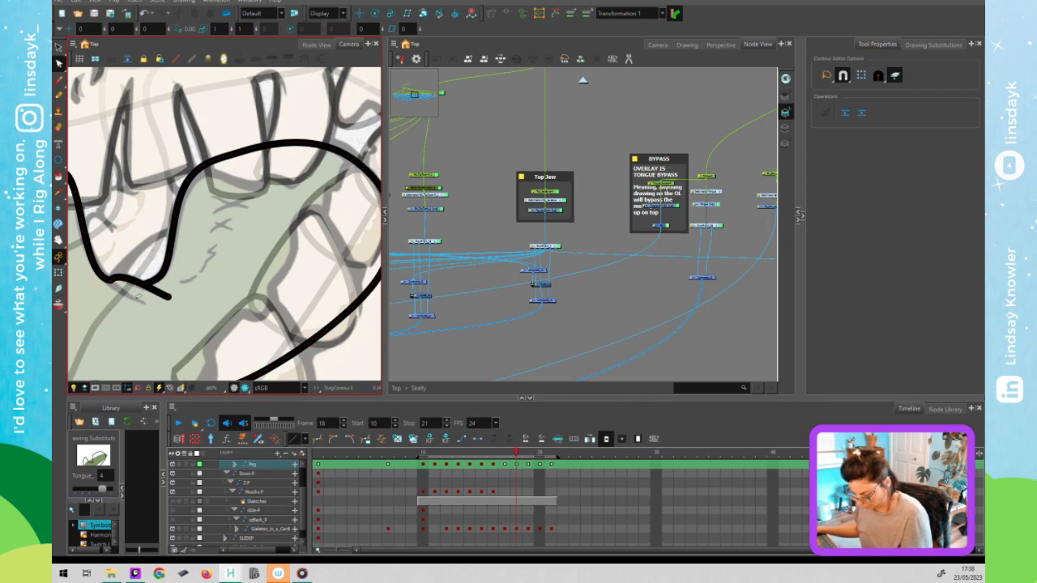
pyautogui.click(130, 293)
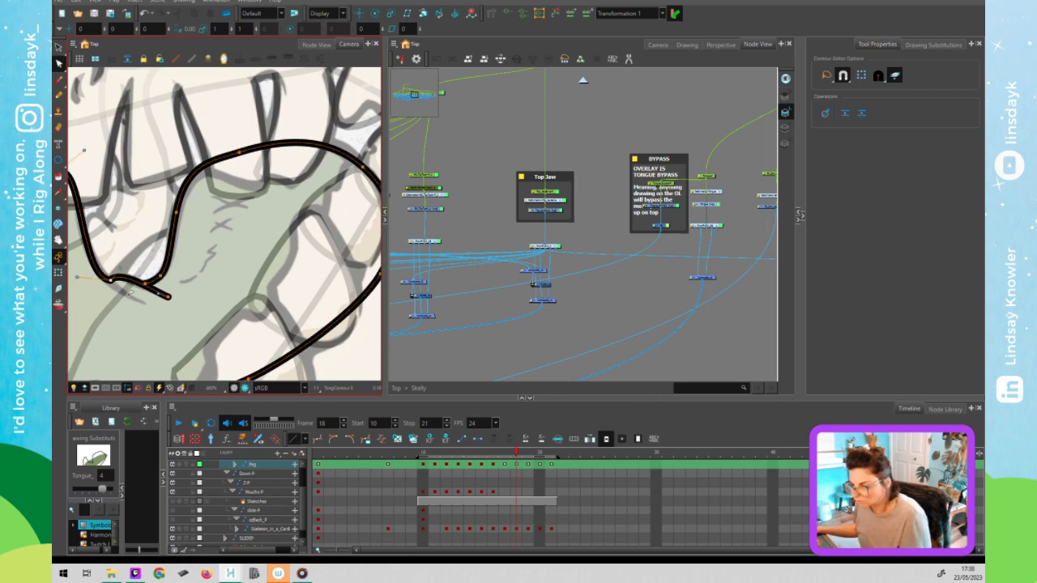
pyautogui.click(139, 297)
pyautogui.click(137, 294)
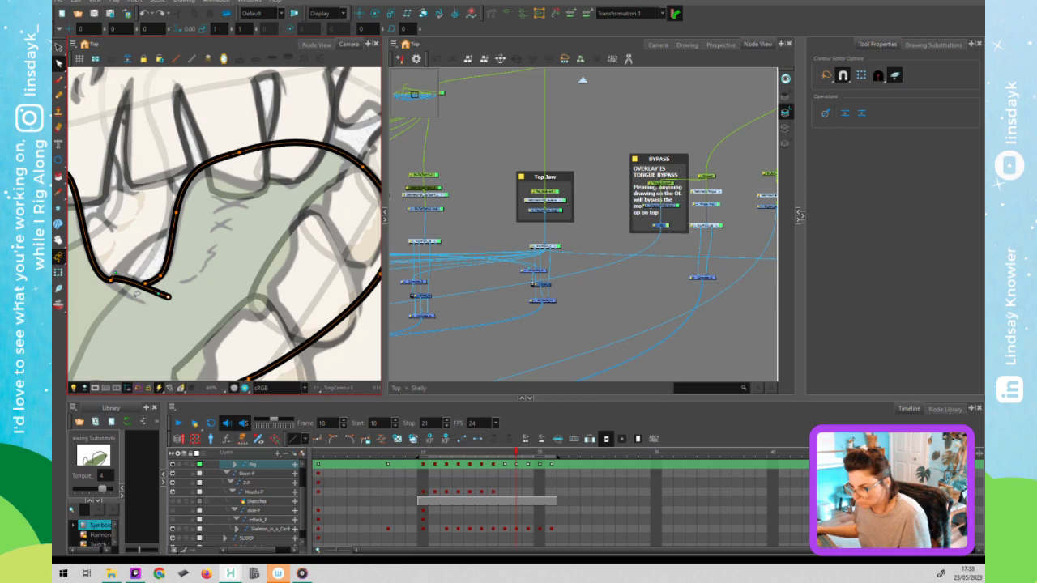
pyautogui.click(146, 302)
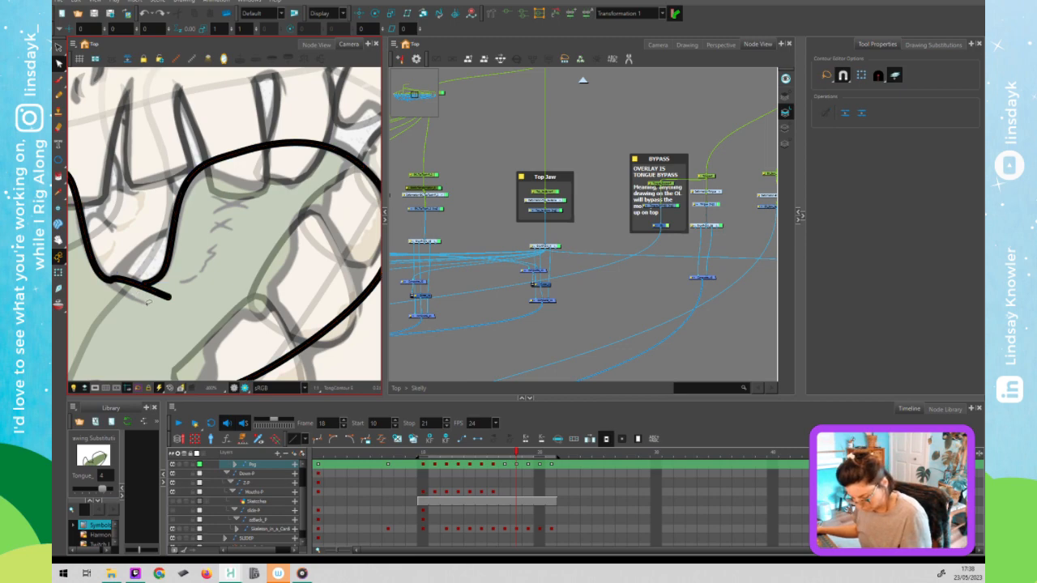
# Draw a short curved stroke just below the crease line with the Line tool.
pyautogui.scroll(4, 146, 302)
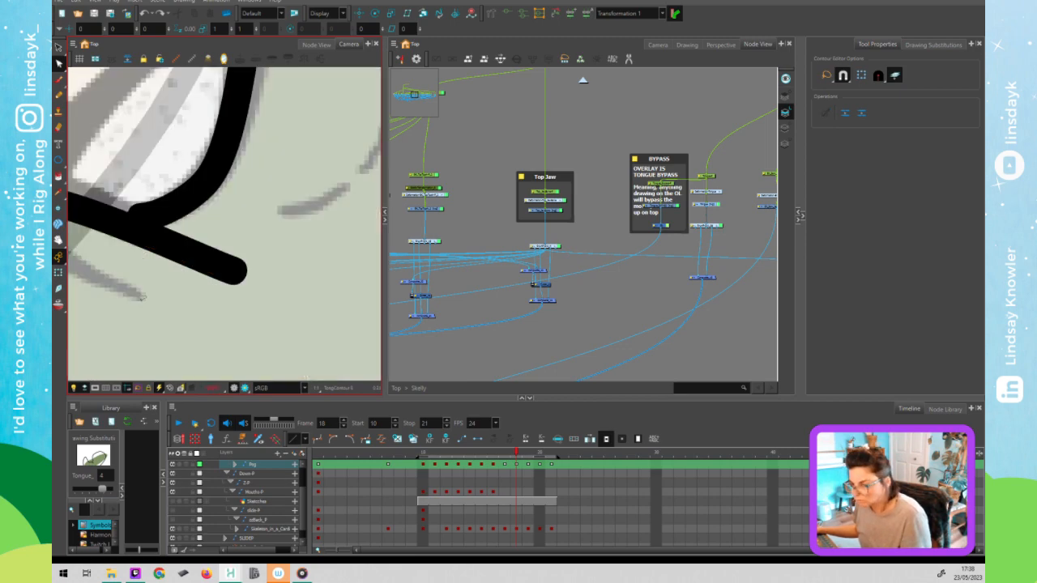
pyautogui.scroll(-3, 141, 298)
pyautogui.hotkey('alt', '/')
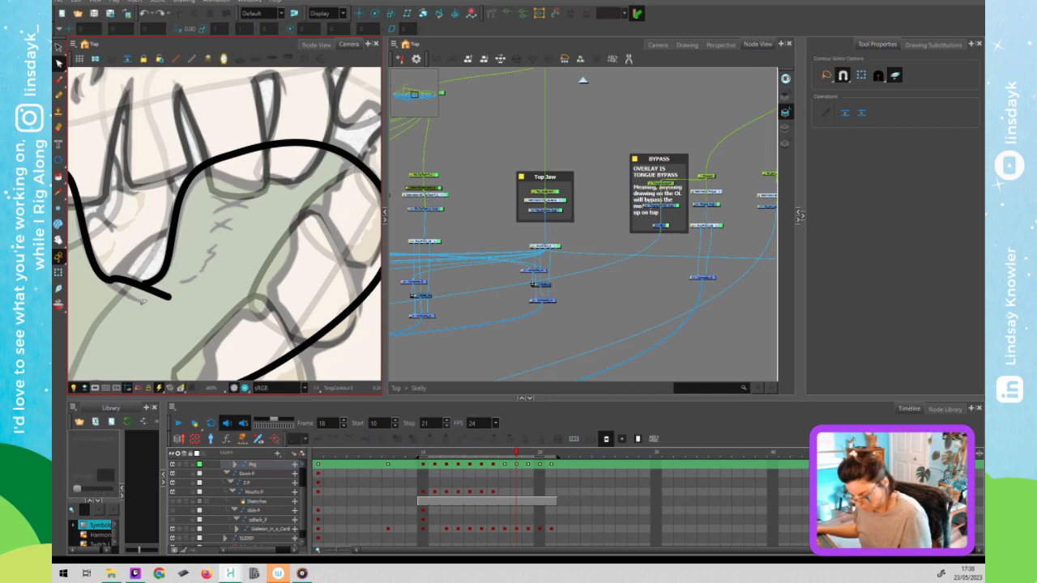
pyautogui.moveTo(162, 320)
pyautogui.mouseDown()
pyautogui.moveTo(146, 306)
pyautogui.moveTo(166, 321)
pyautogui.moveTo(138, 312)
pyautogui.moveTo(145, 320)
pyautogui.mouseUp()
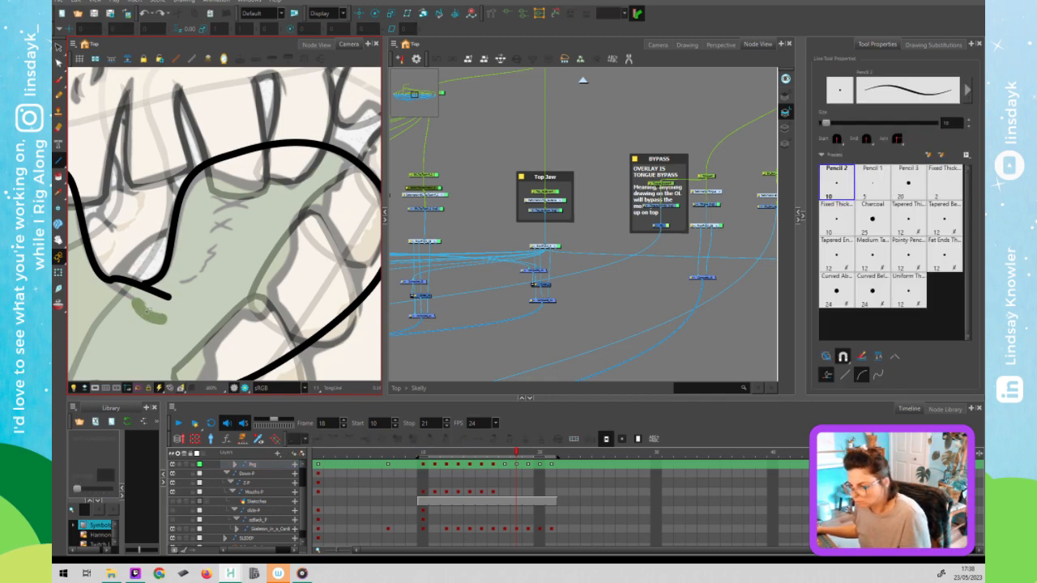
# Set the short stroke's maximum size to 6.2 and recolour it with the Line swatch.
pyautogui.hotkey('alt', 's')
pyautogui.click(939, 239)
pyautogui.doubleClick(933, 241)
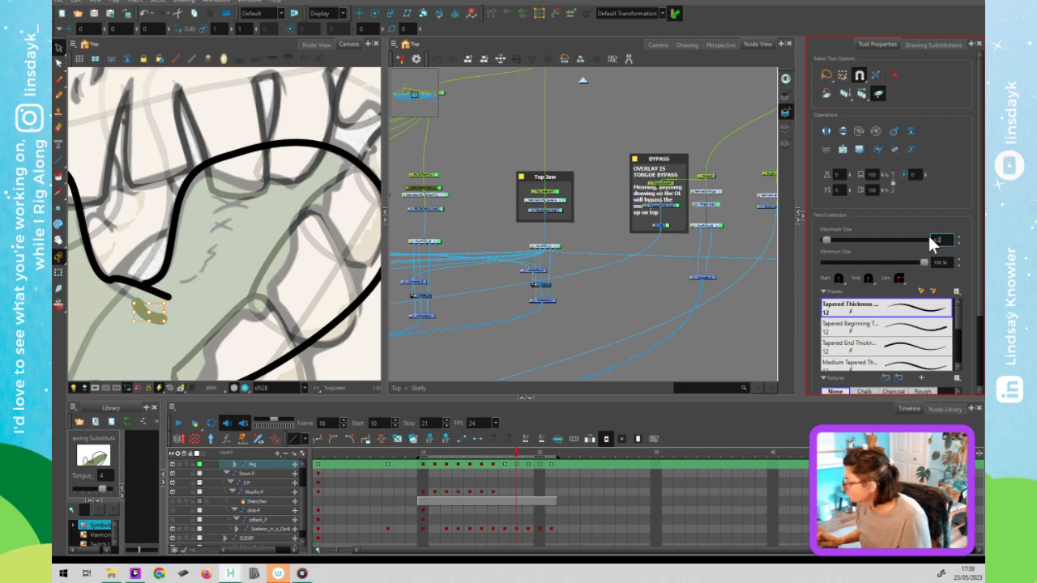
pyautogui.write('6.2')
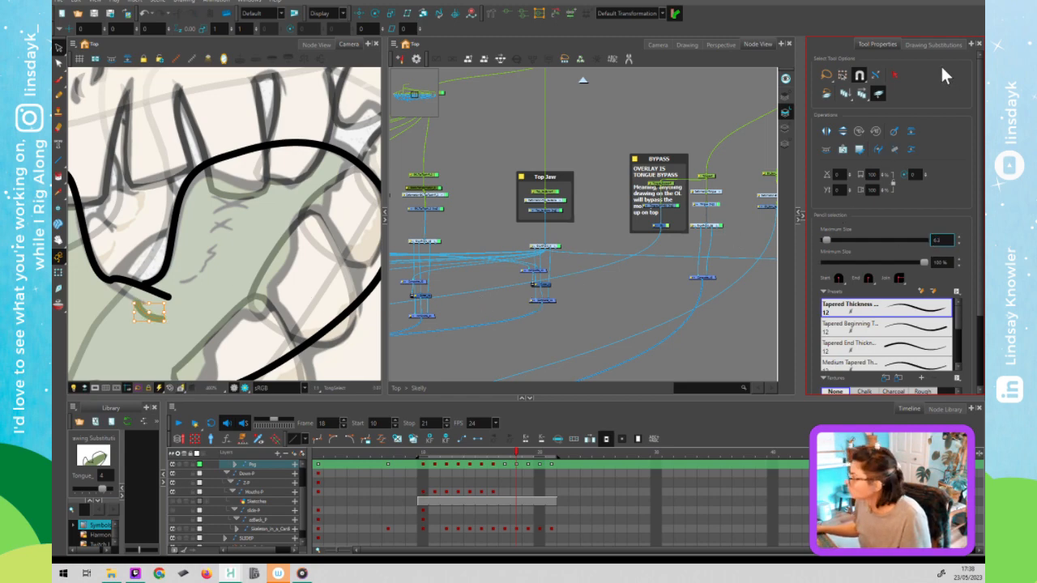
pyautogui.click(800, 211)
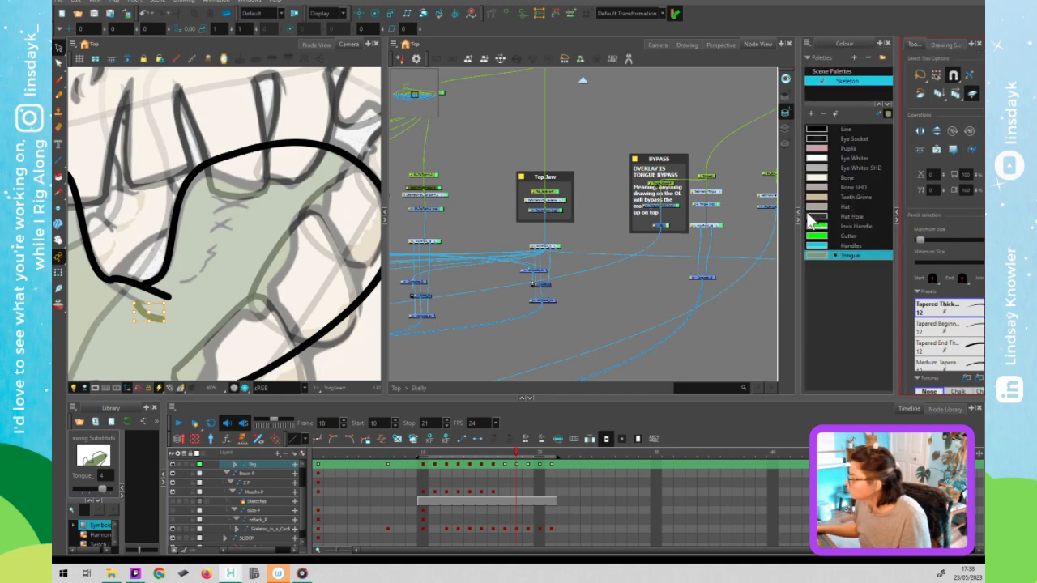
pyautogui.click(840, 127)
# Attach the short stroke's start to the dip's lower corner and pull its other end up close beneath the crease line.
pyautogui.click(138, 305)
pyautogui.hotkey('alt', 'q')
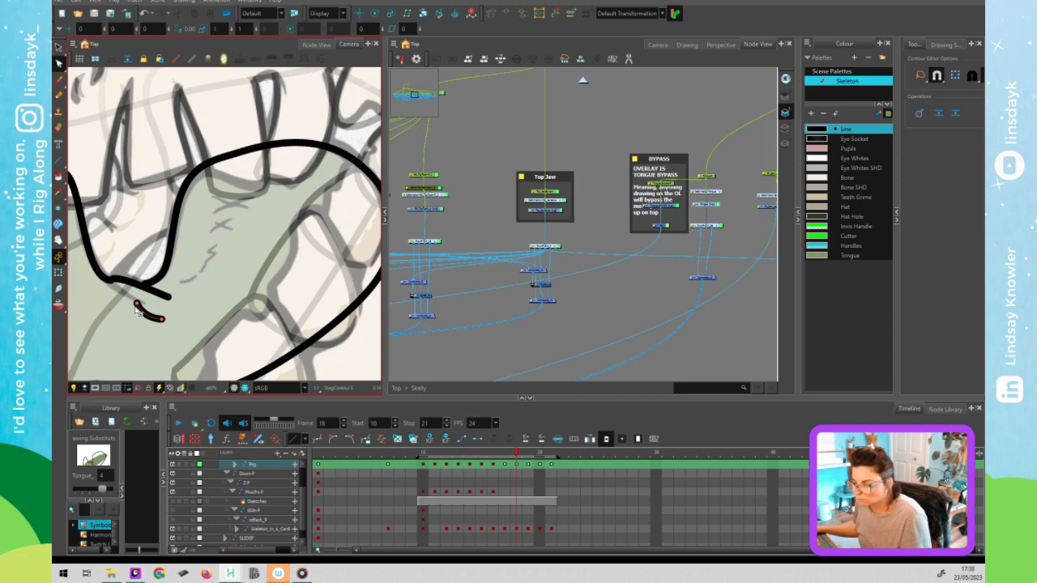
pyautogui.moveTo(122, 297); pyautogui.dragTo(110, 280)
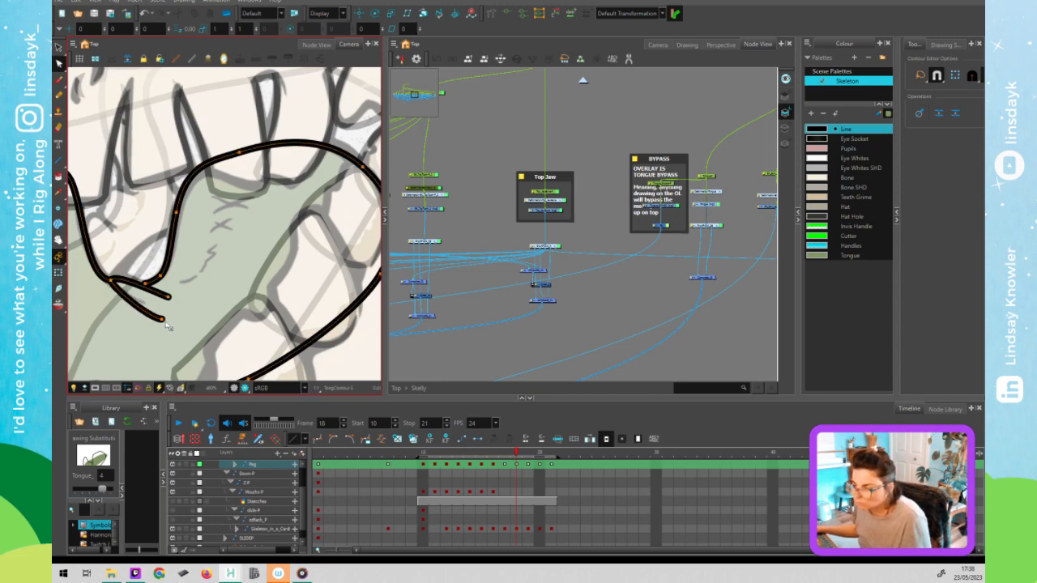
pyautogui.moveTo(155, 314); pyautogui.dragTo(145, 302)
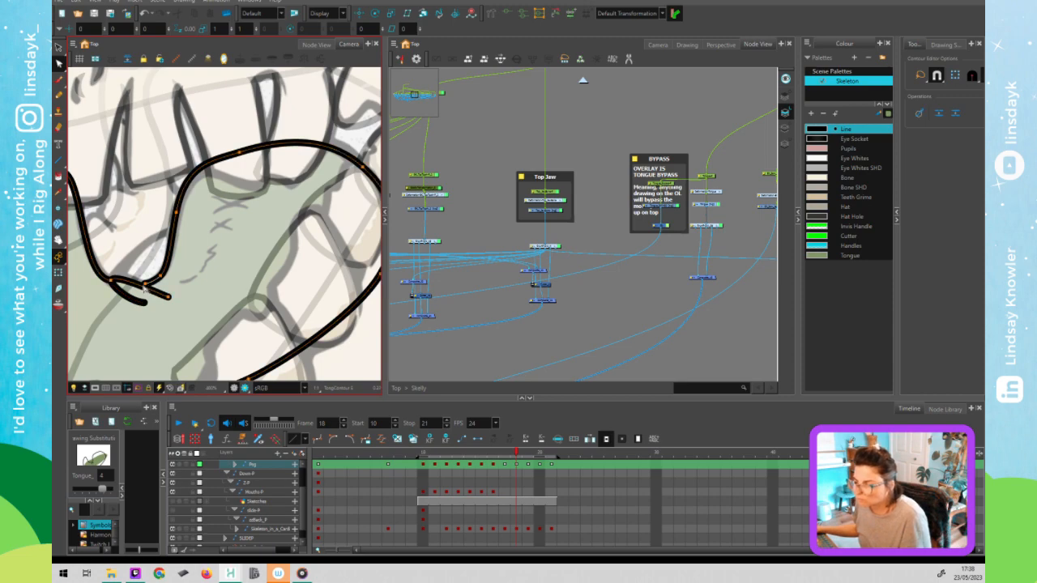
pyautogui.click(144, 288)
# Push the contour at the front of the tongue slightly outward and turn off contour snapping.
pyautogui.scroll(-3, 146, 287)
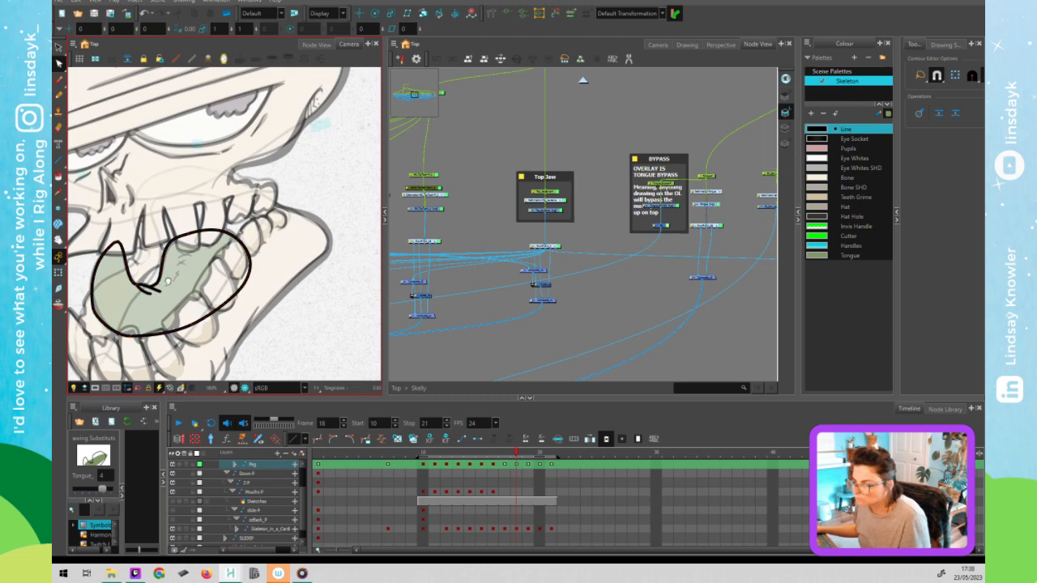
pyautogui.moveTo(168, 280); pyautogui.dragTo(266, 259)
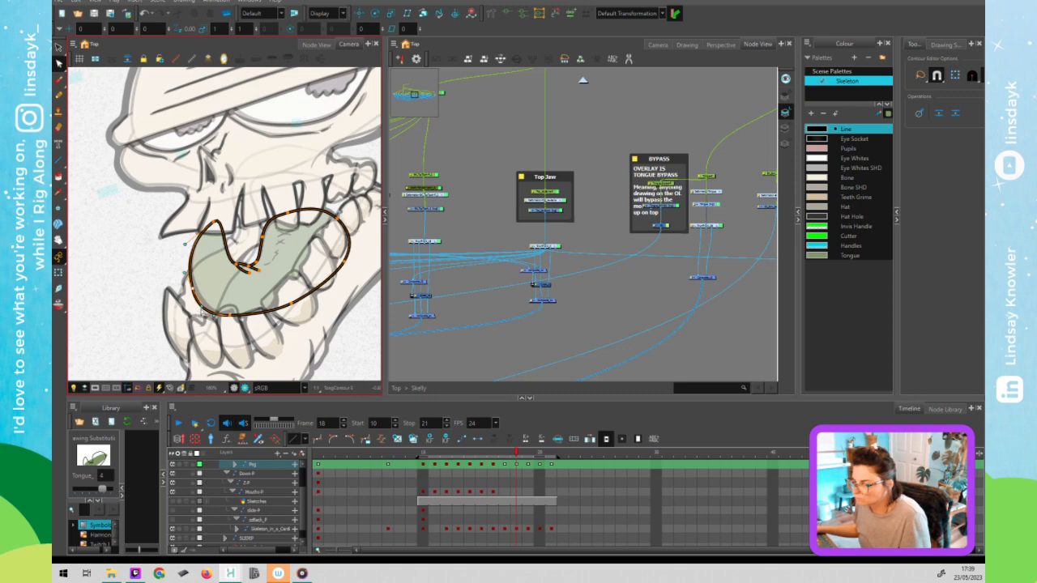
pyautogui.moveTo(185, 243); pyautogui.dragTo(182, 241)
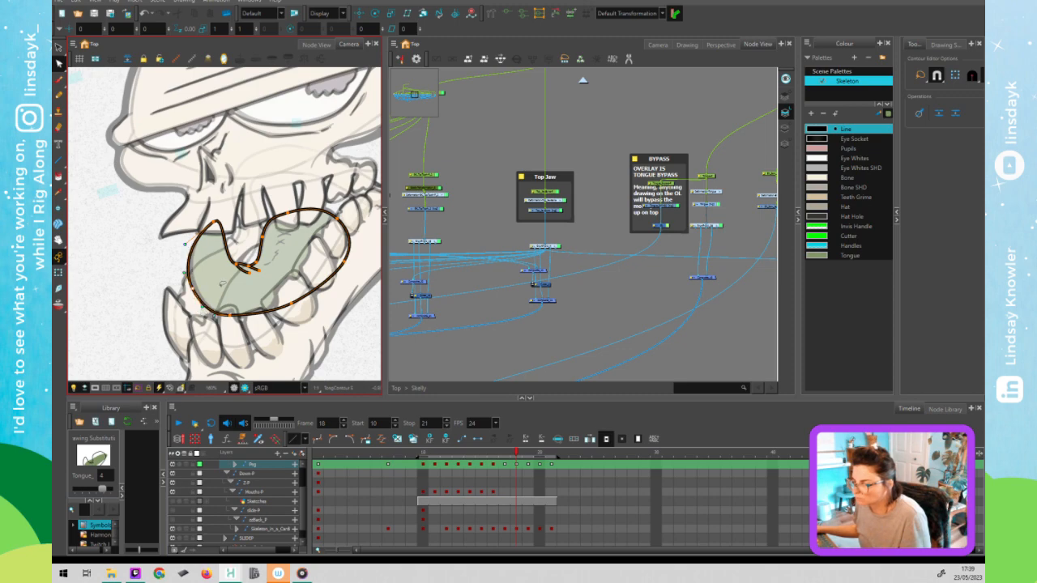
pyautogui.click(671, 45)
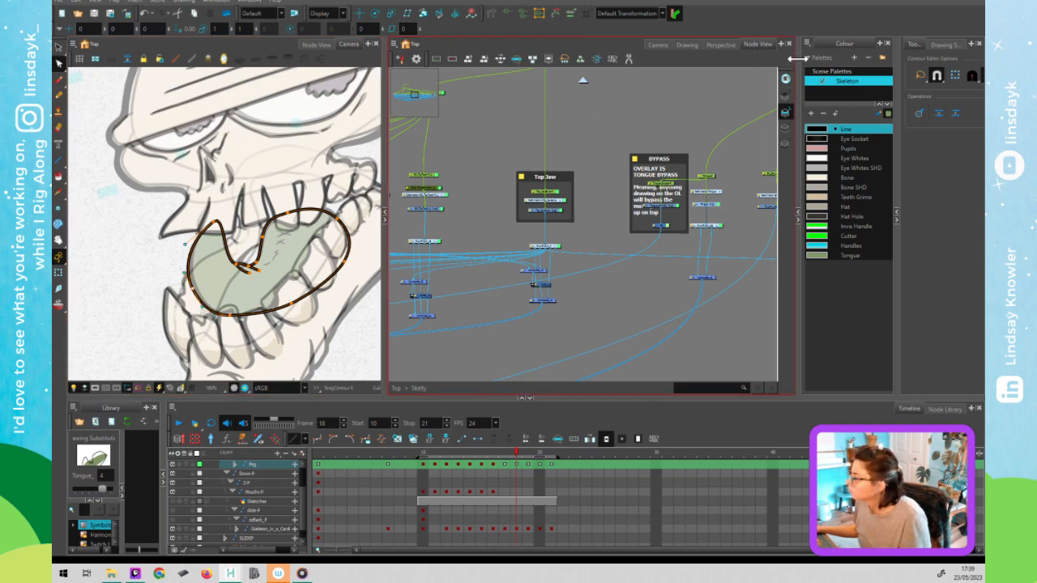
pyautogui.click(863, 55)
pyautogui.click(937, 79)
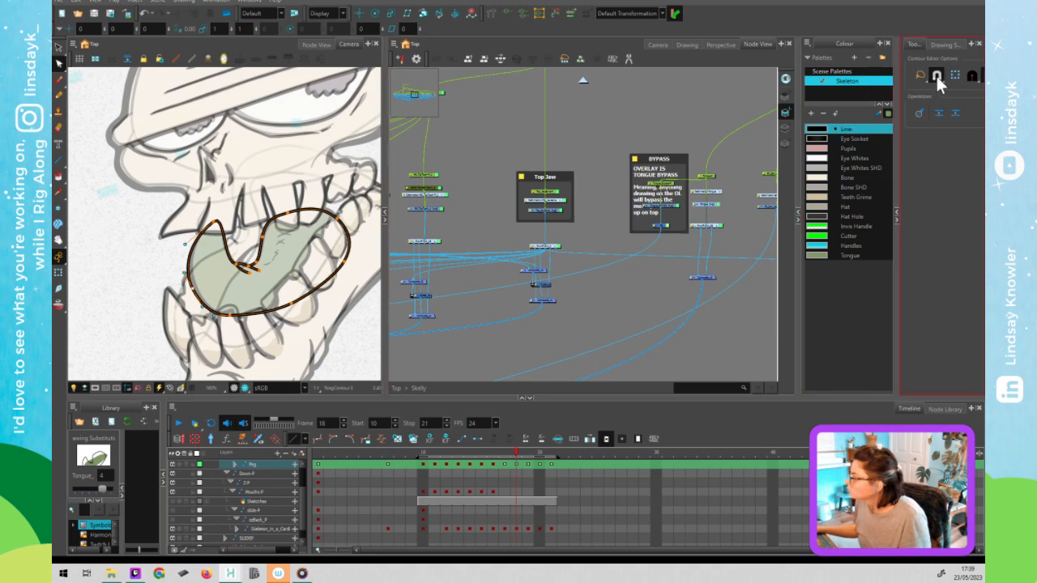
# Refine the point and curve handles on the tongue's front contour to follow the reference tongue.
pyautogui.click(185, 290)
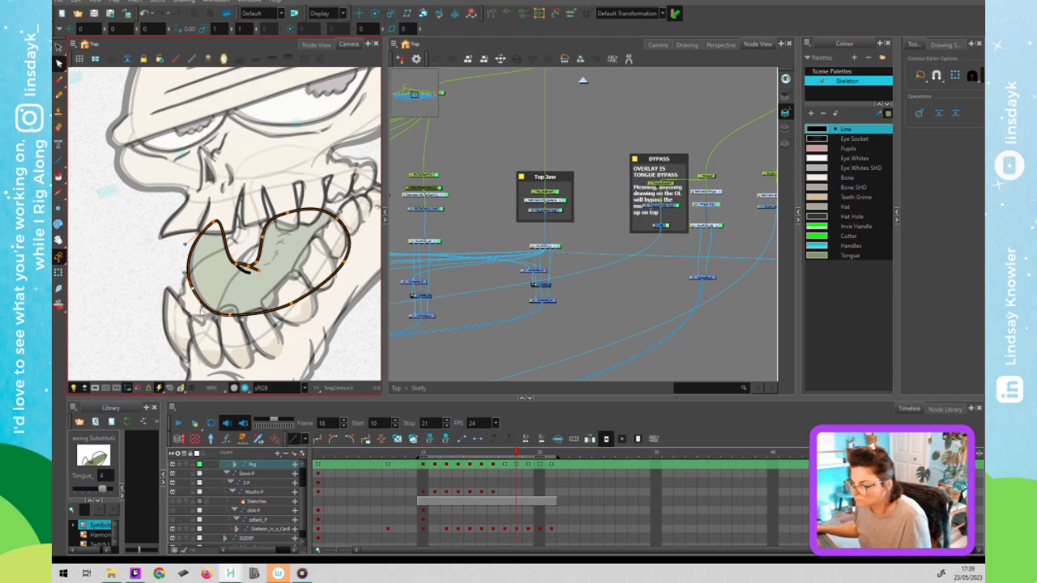
pyautogui.moveTo(201, 308); pyautogui.dragTo(199, 308)
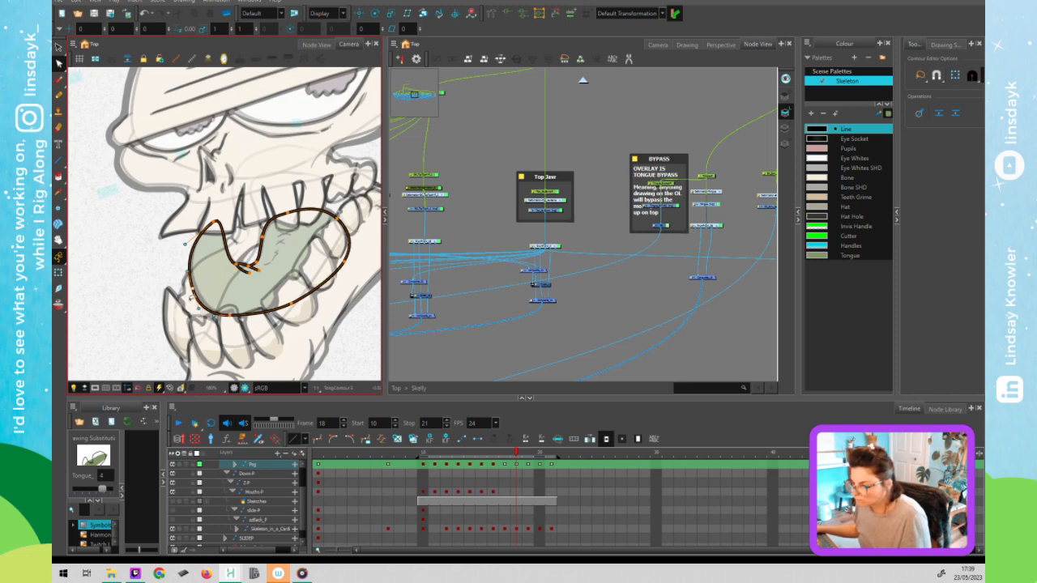
pyautogui.scroll(2, 217, 272)
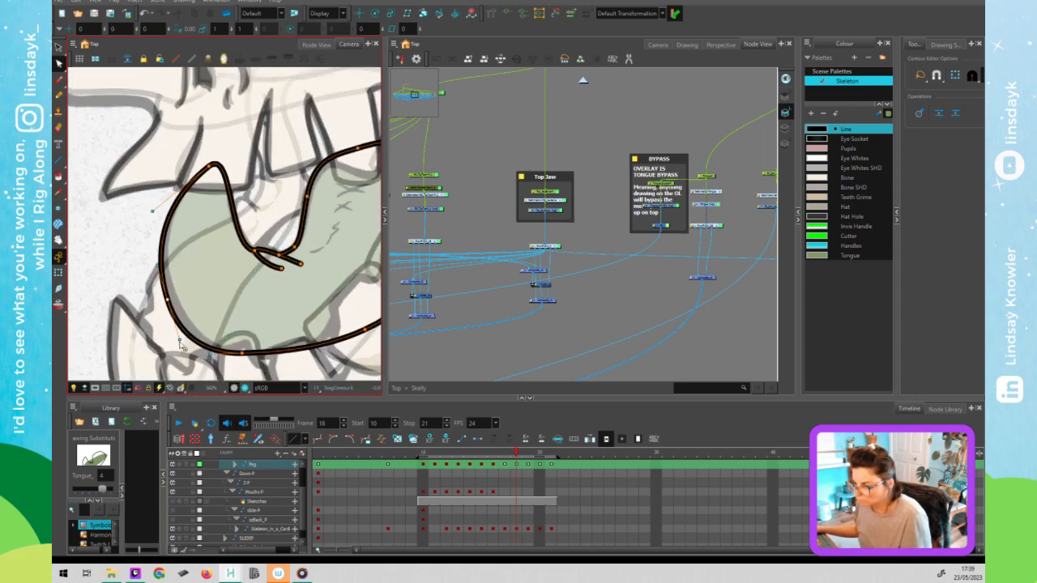
pyautogui.moveTo(179, 338); pyautogui.dragTo(177, 330)
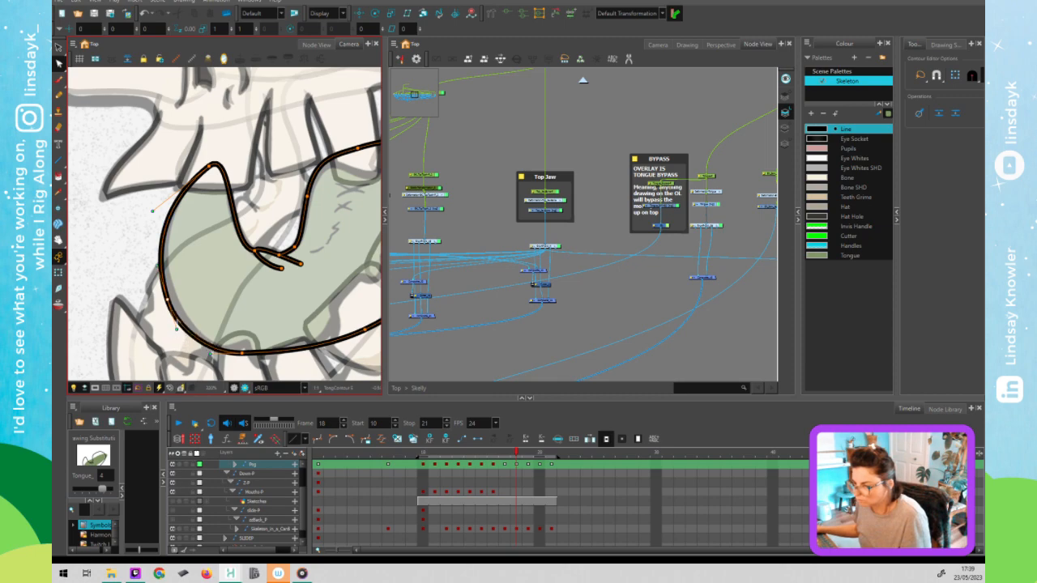
pyautogui.moveTo(167, 299); pyautogui.dragTo(175, 300)
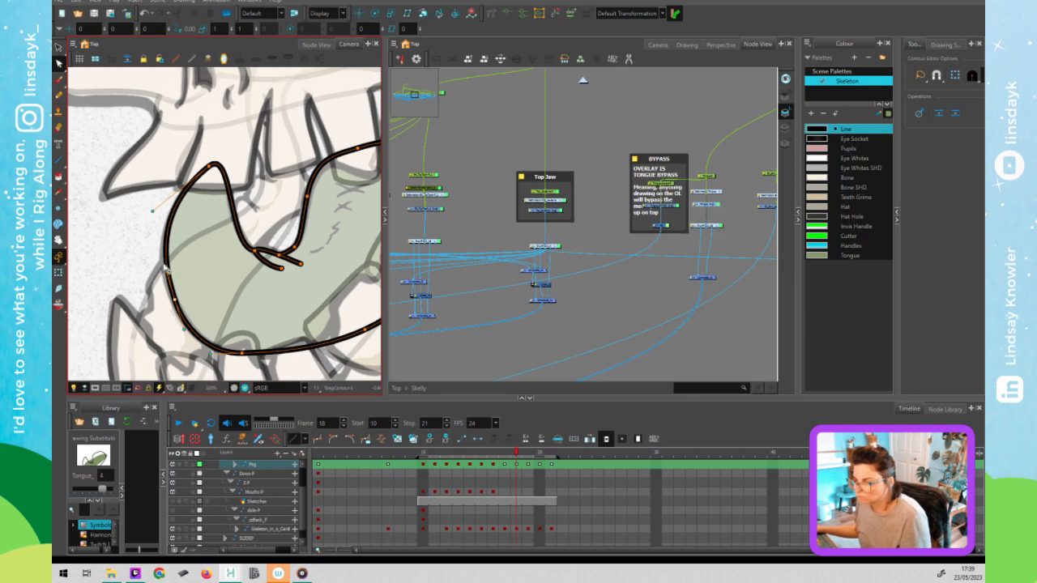
pyautogui.moveTo(164, 263); pyautogui.dragTo(160, 264)
pyautogui.scroll(-3, 196, 276)
pyautogui.click(222, 280)
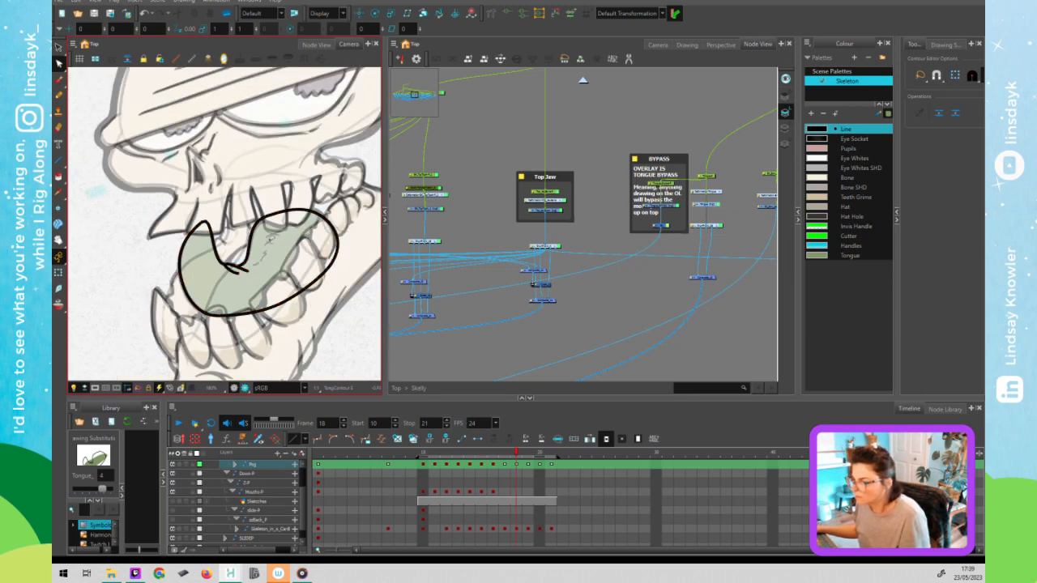
# Raise the upper contour near the tongue's root into a rounder arc and delete the selected contour point.
pyautogui.click(274, 221)
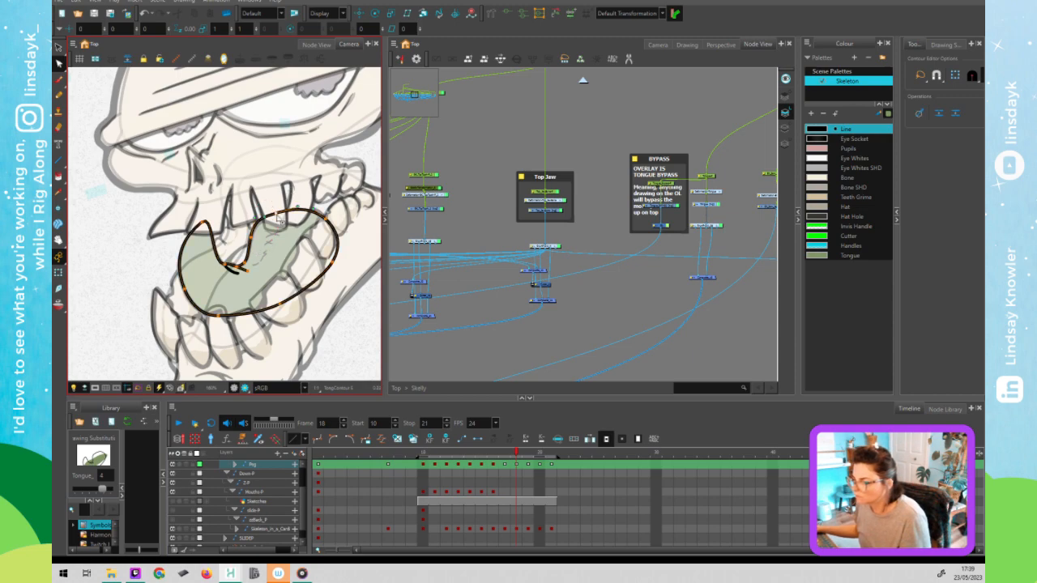
pyautogui.moveTo(277, 215)
pyautogui.mouseDown()
pyautogui.moveTo(297, 205)
pyautogui.moveTo(288, 211)
pyautogui.mouseUp()
pyautogui.click(281, 230)
pyautogui.click(278, 212)
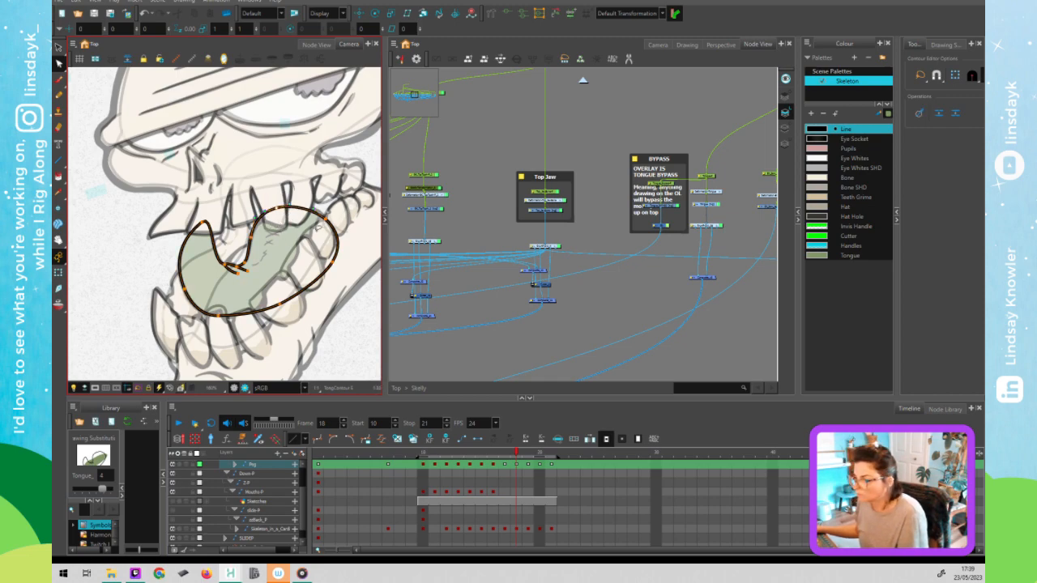
pyautogui.press('Delete')
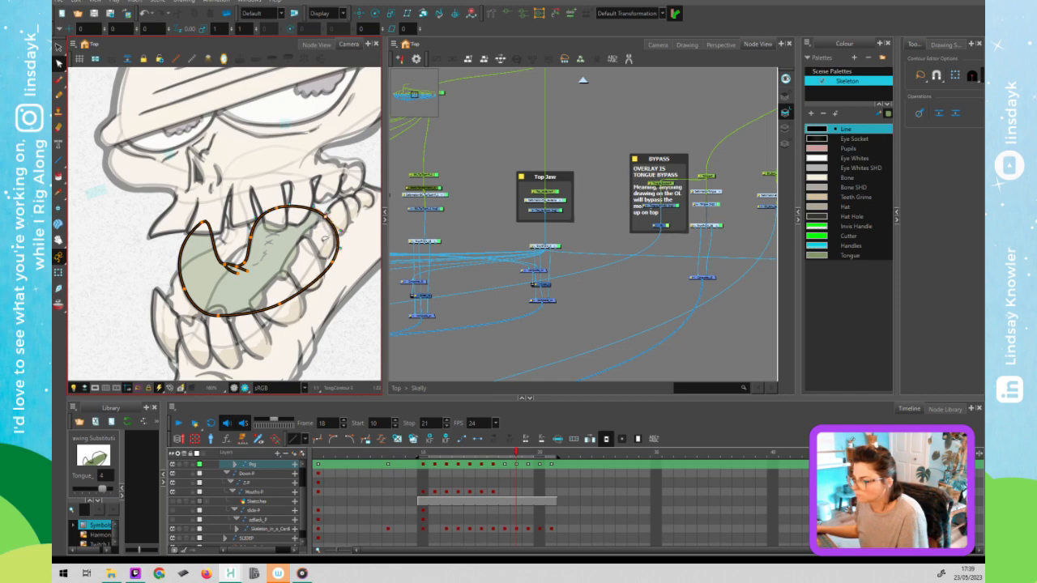
pyautogui.click(305, 239)
# Taper the free end of the short stroke beneath the crease line with the Pencil Editor, undoing the last adjustment.
pyautogui.scroll(5, 245, 271)
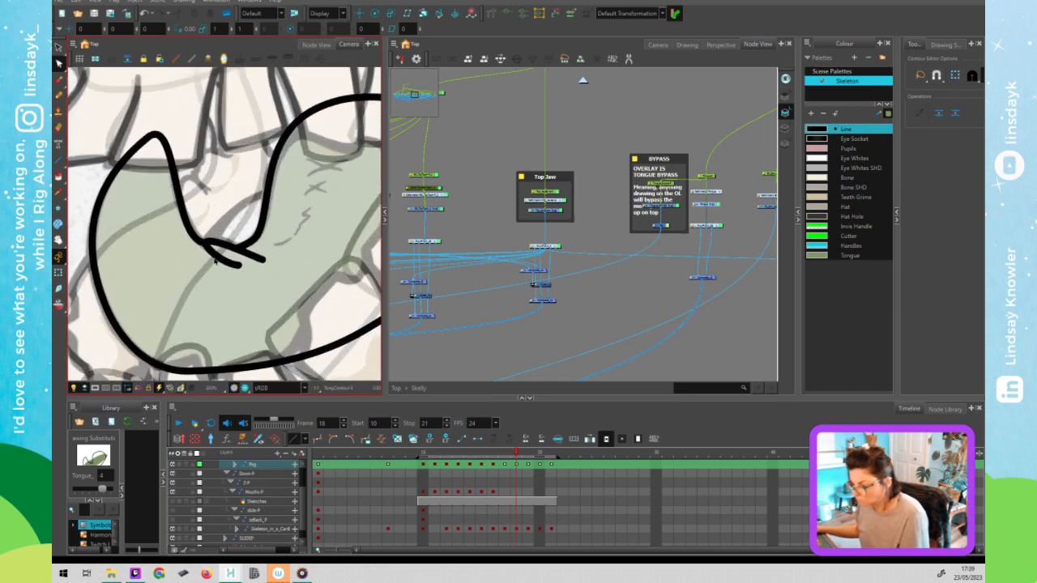
pyautogui.hotkey('alt', 'x')
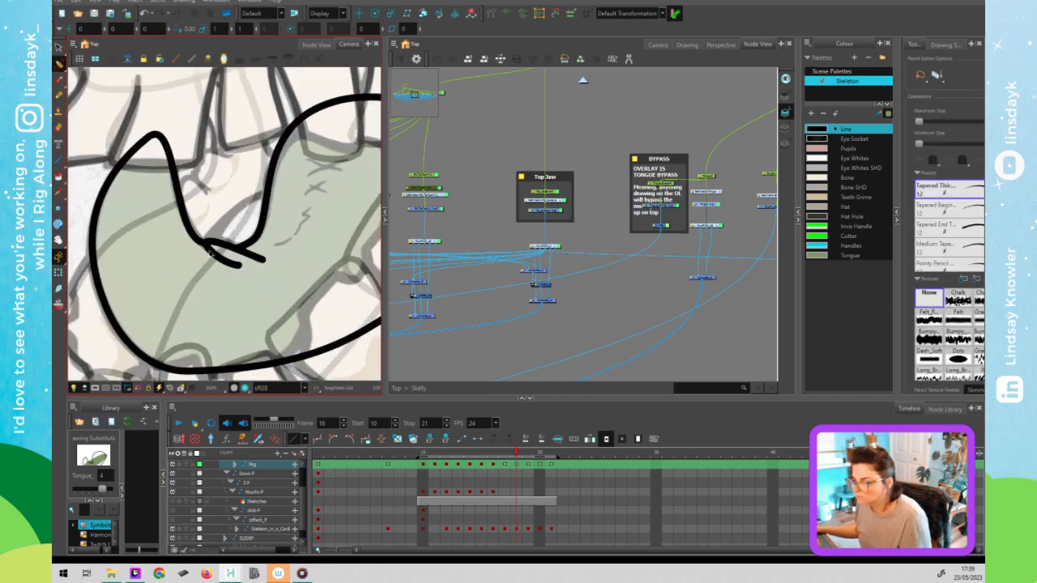
pyautogui.click(214, 255)
pyautogui.click(220, 242)
pyautogui.click(219, 263)
pyautogui.click(231, 264)
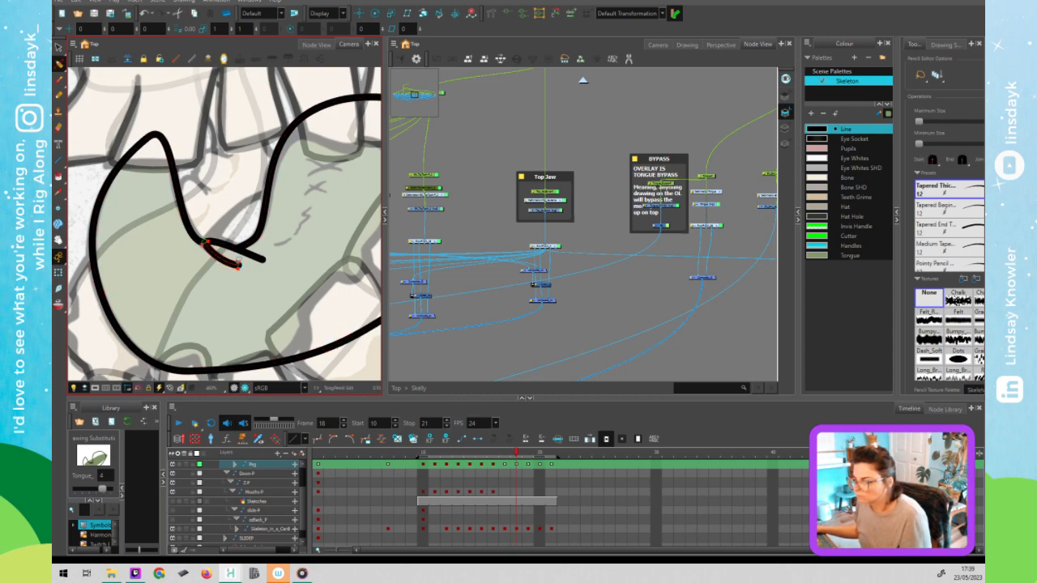
pyautogui.moveTo(226, 267); pyautogui.dragTo(229, 264)
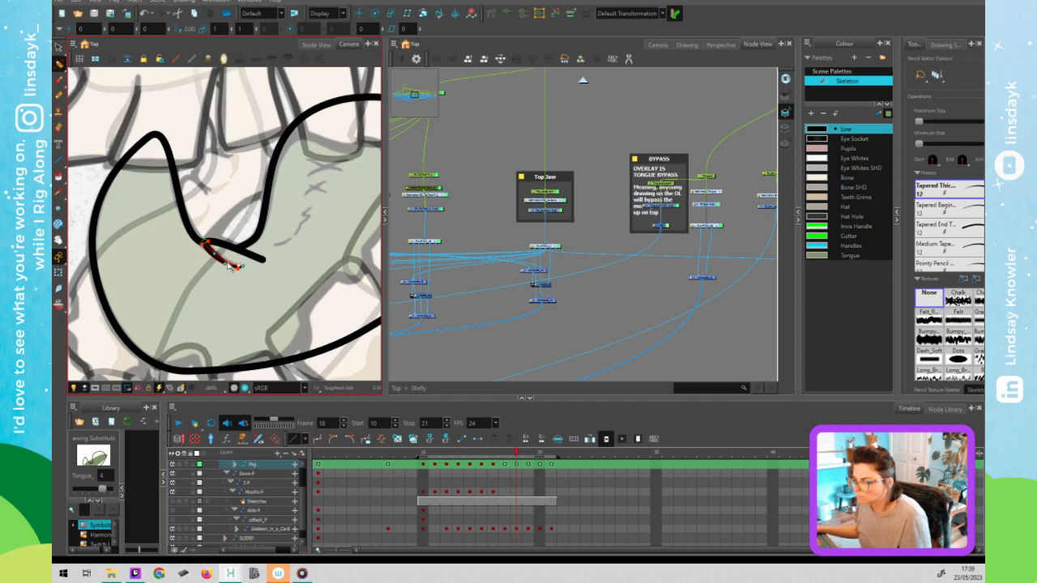
pyautogui.hotkey('ctrl', 'z')
# Thin the free end of the crease line into a taper by adjusting its pencil thickness points.
pyautogui.click(264, 255)
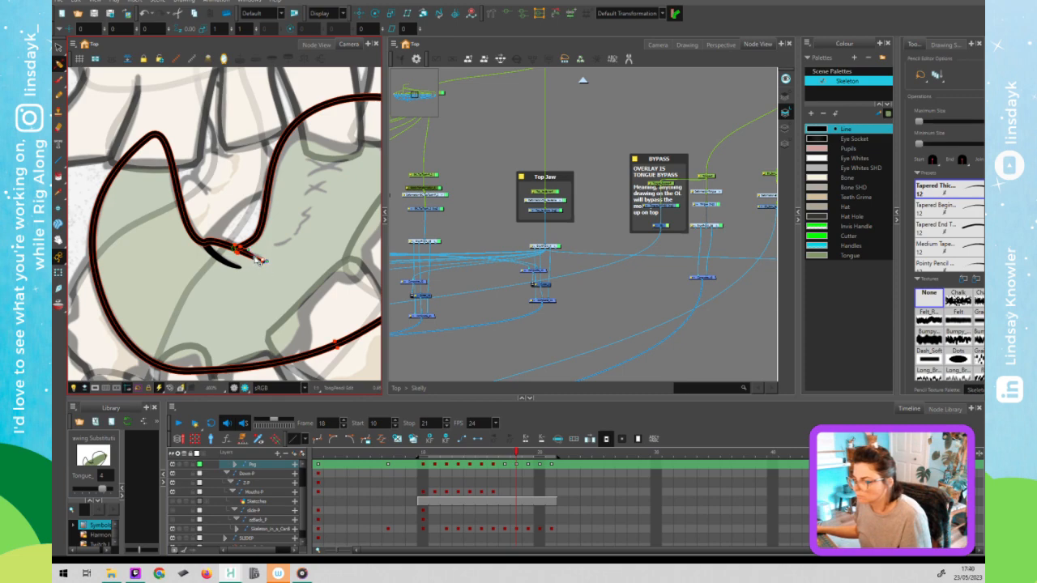
pyautogui.click(277, 267)
pyautogui.click(257, 262)
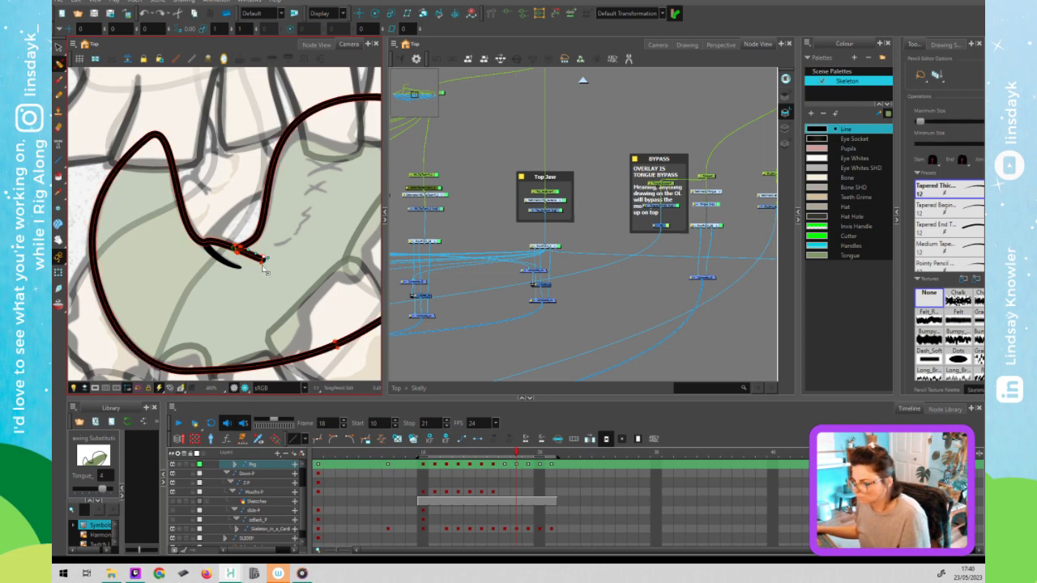
pyautogui.scroll(5, 265, 269)
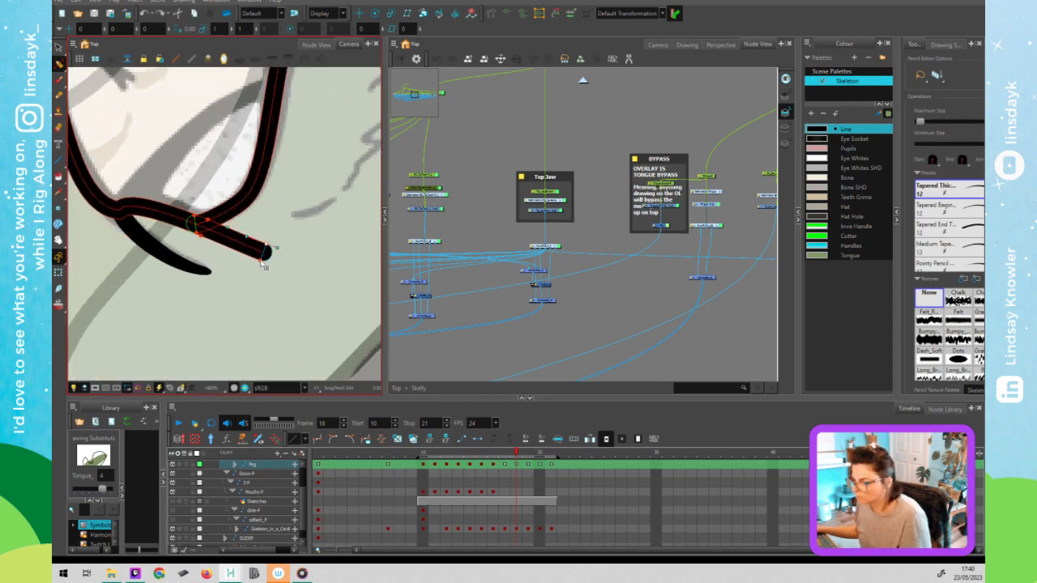
pyautogui.moveTo(264, 267); pyautogui.dragTo(273, 256)
pyautogui.click(266, 244)
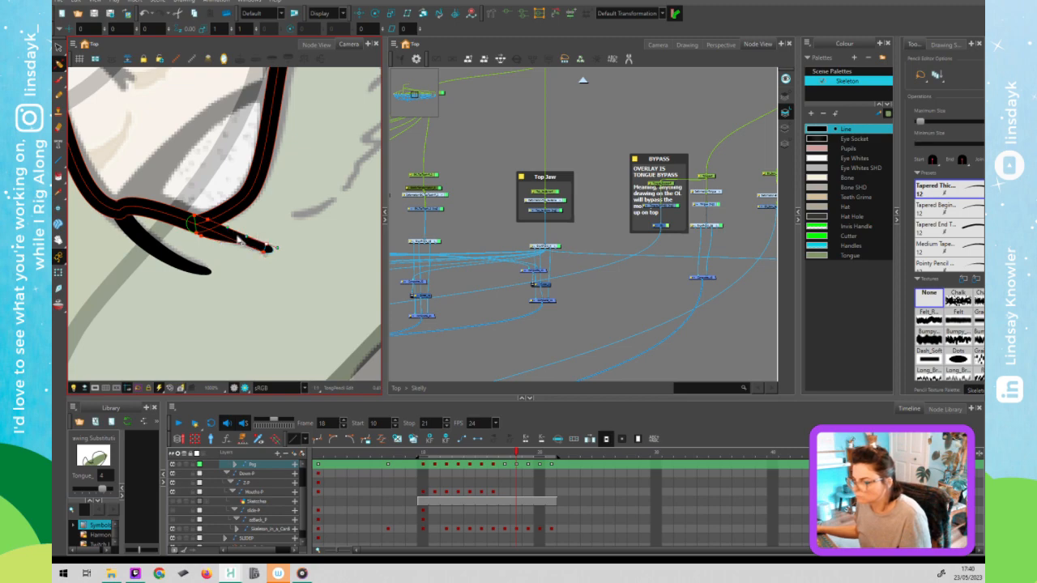
pyautogui.moveTo(247, 237); pyautogui.dragTo(248, 231)
pyautogui.click(306, 241)
pyautogui.scroll(-4, 305, 242)
pyautogui.moveTo(263, 250); pyautogui.dragTo(158, 274)
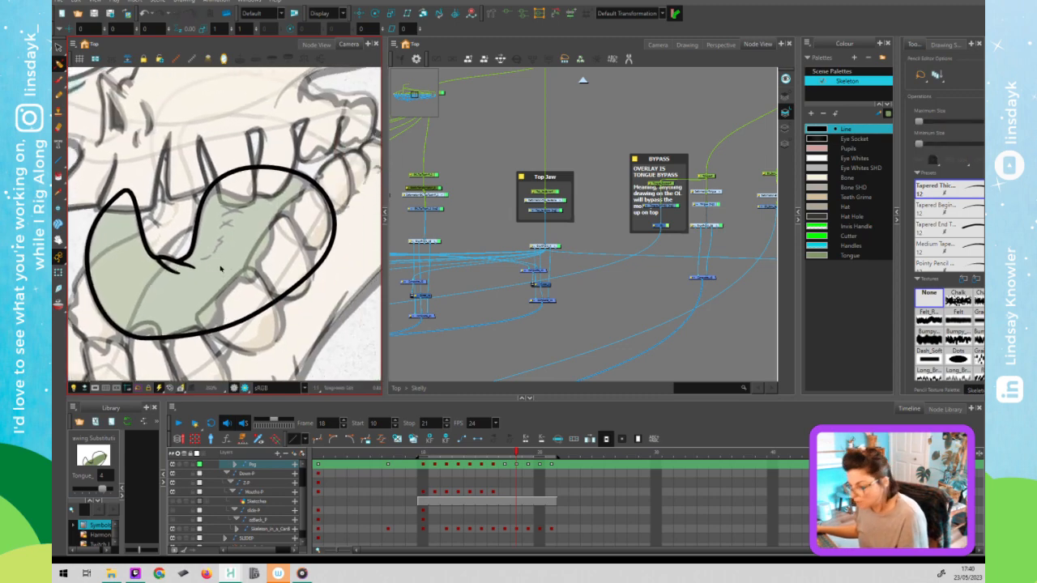
# Replace the old oval fill on the tongue's colour art layer with the reshaped tongue fill from the line art layer.
pyautogui.hotkey('alt', 's')
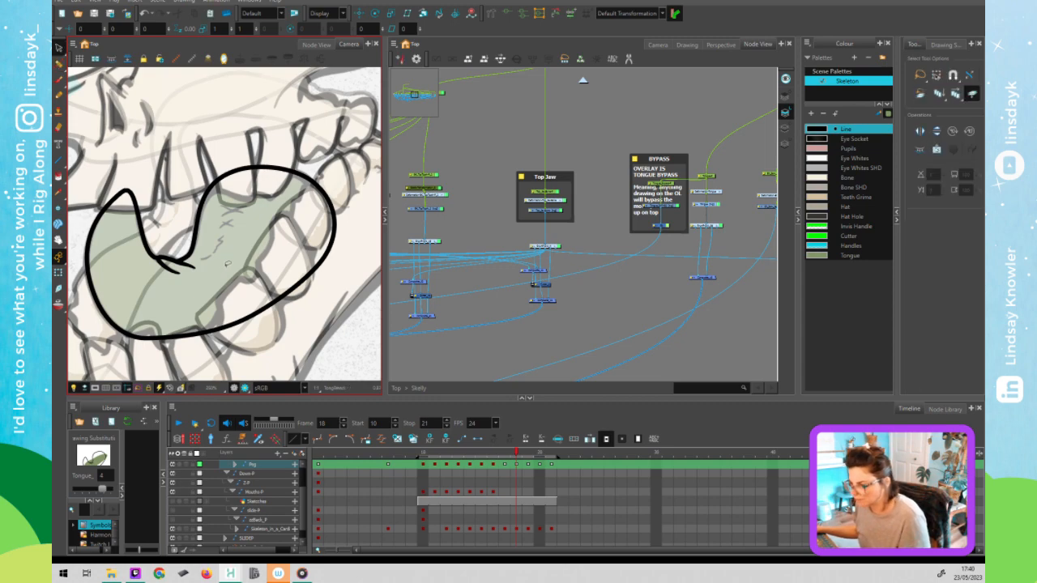
pyautogui.click(225, 264)
pyautogui.click(225, 263)
pyautogui.press('Delete')
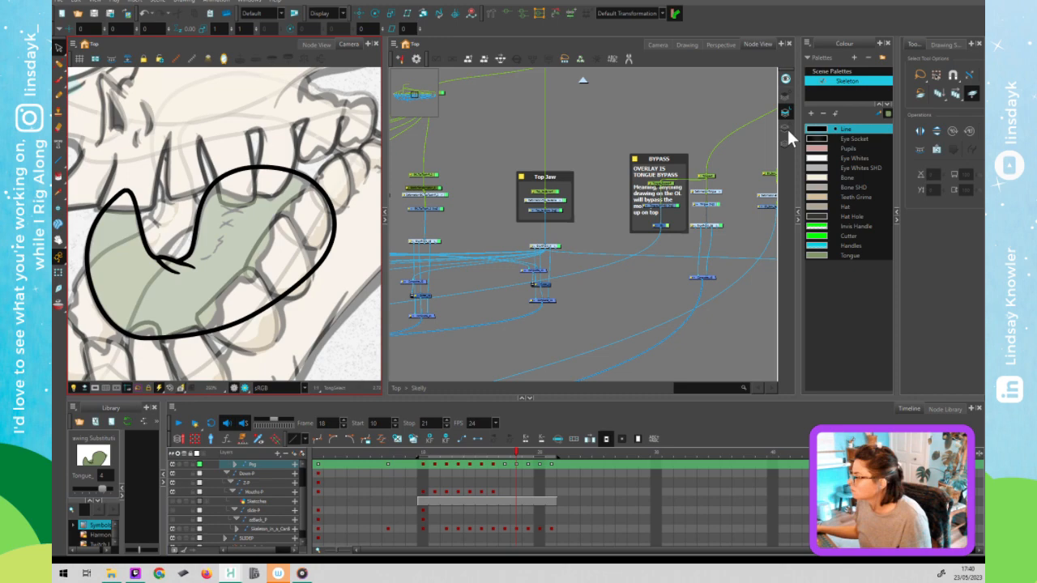
pyautogui.click(786, 129)
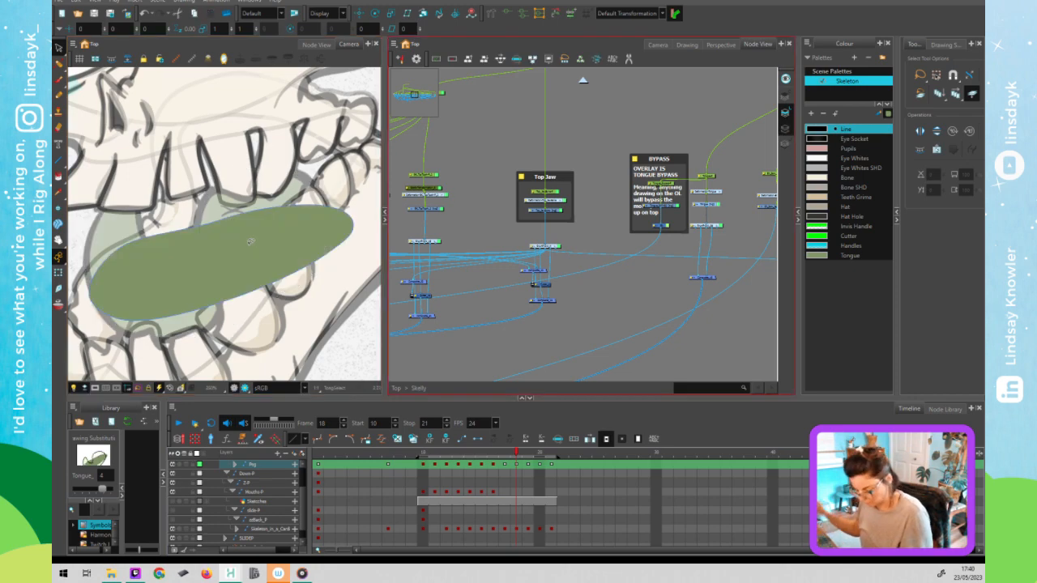
pyautogui.click(249, 243)
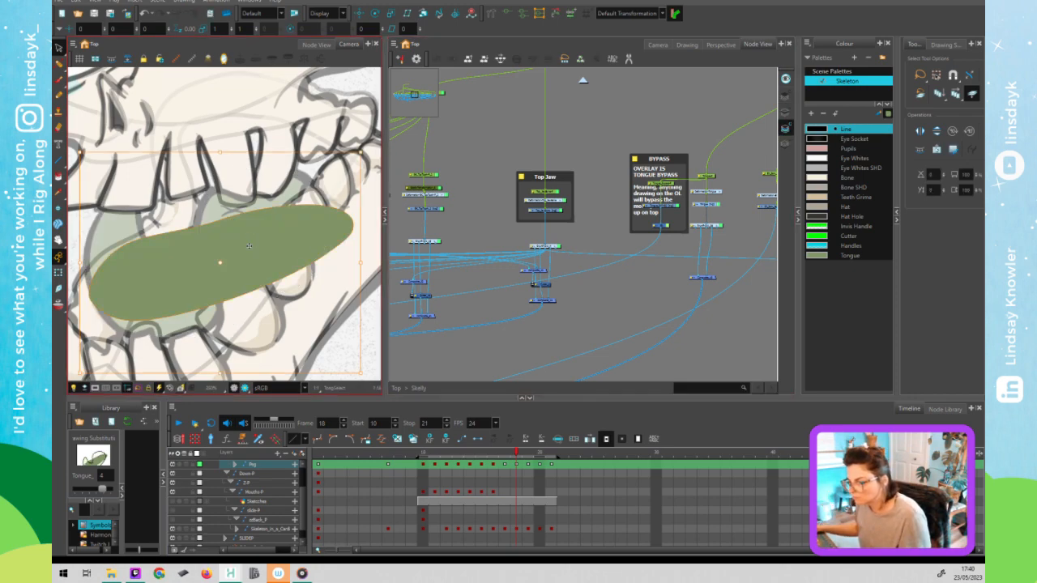
pyautogui.press('Delete')
pyautogui.hotkey('ctrl', 'v')
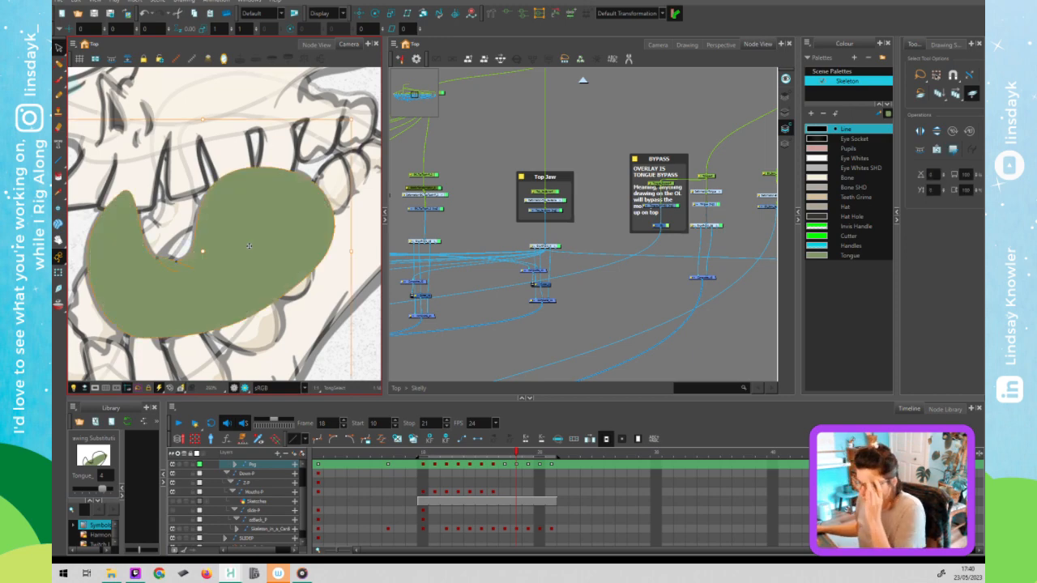
# Examine the reshaped tongue within the whole mouth and compare the mouth poses between frames 17 and 21.
pyautogui.hotkey('shift', 't')
pyautogui.press('1')
pyautogui.press('1')
pyautogui.press('1')
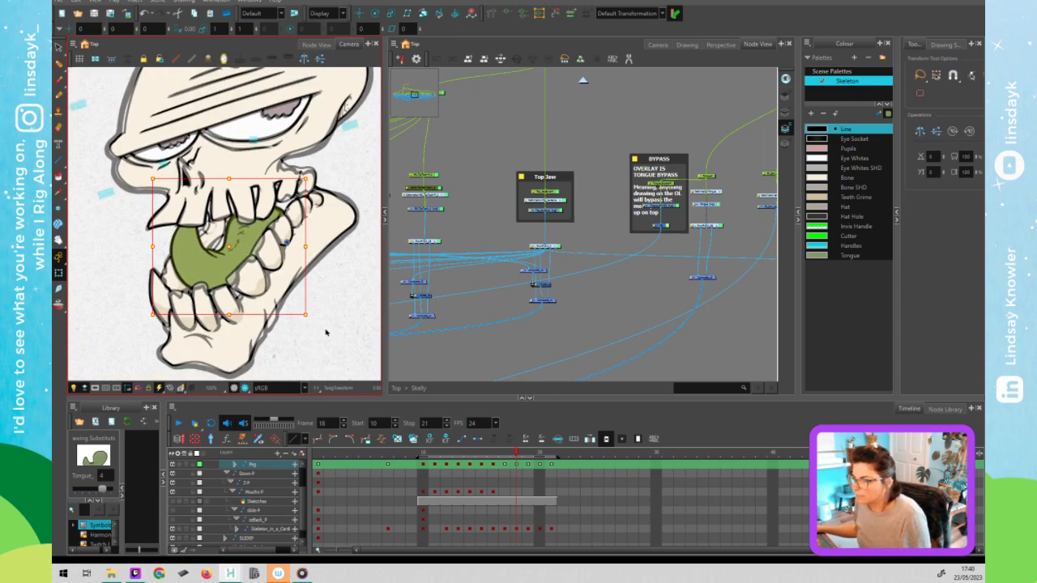
pyautogui.click(323, 331)
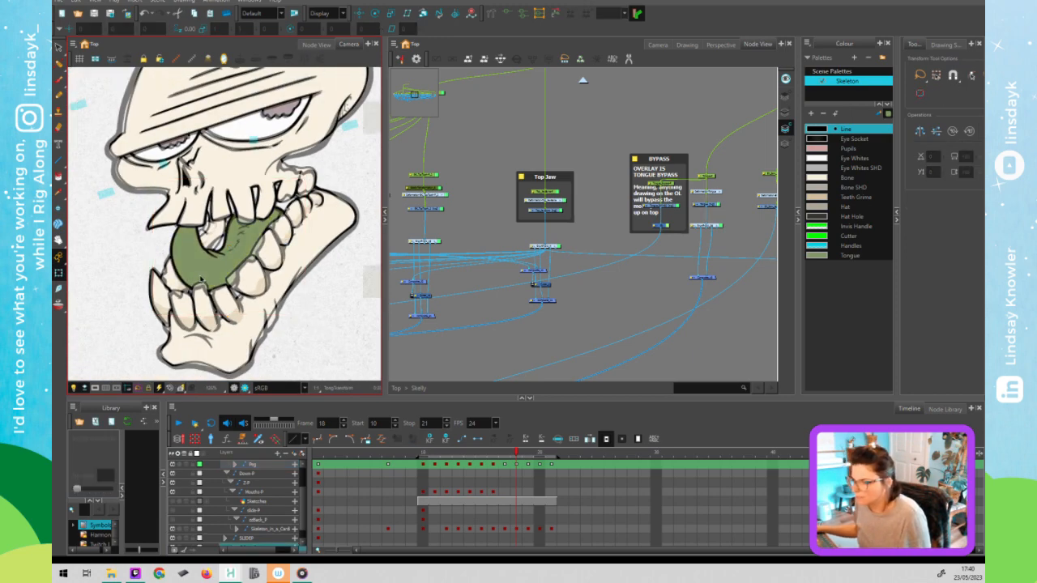
pyautogui.click(206, 274)
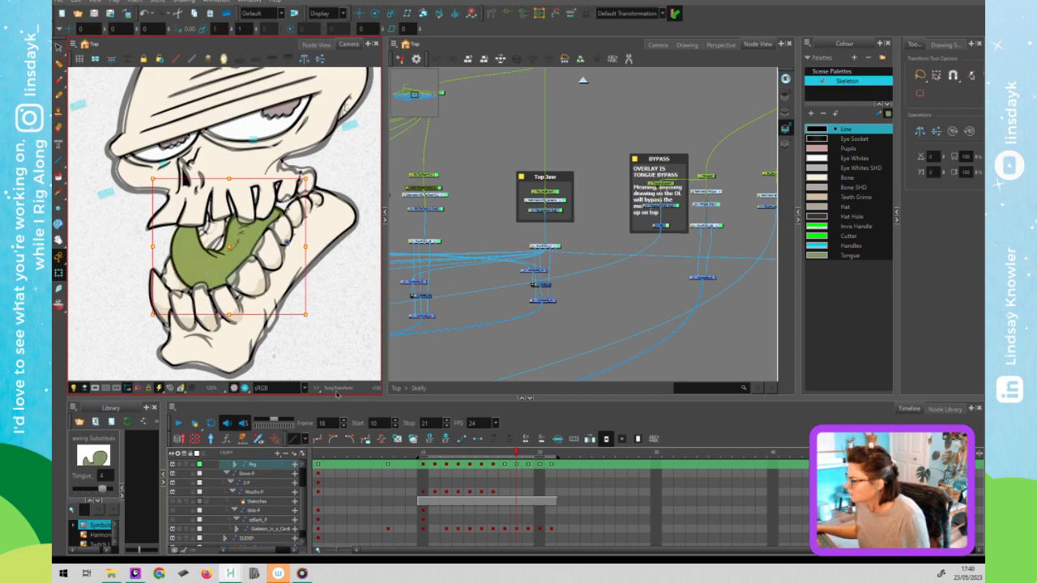
pyautogui.click(529, 464)
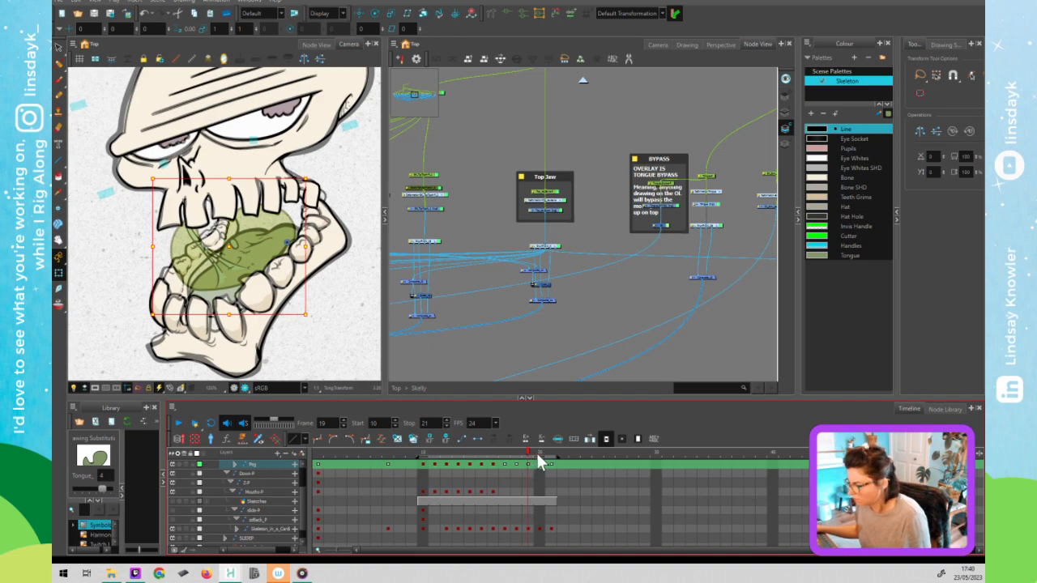
pyautogui.click(538, 462)
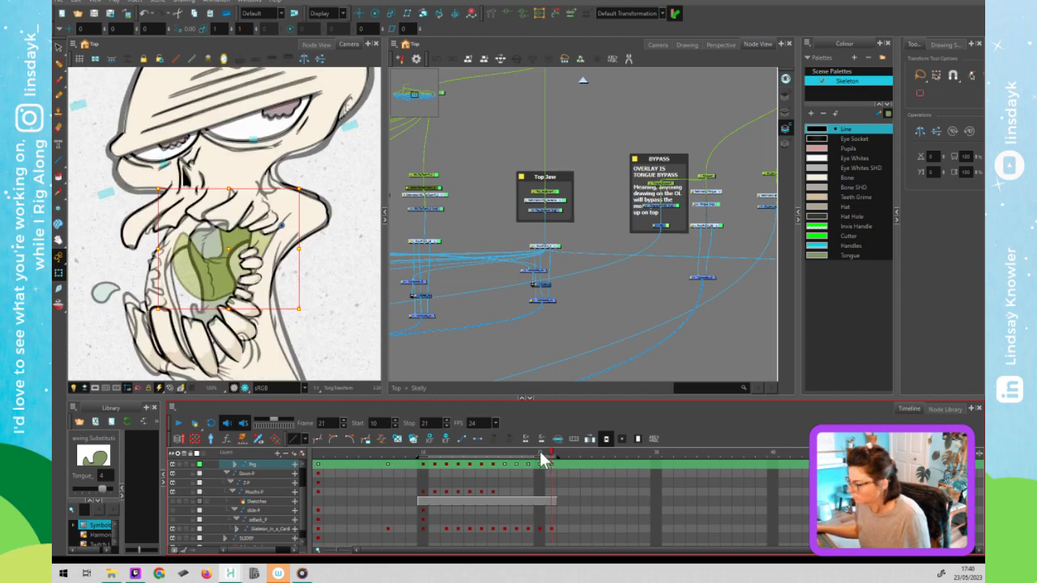
pyautogui.click(539, 460)
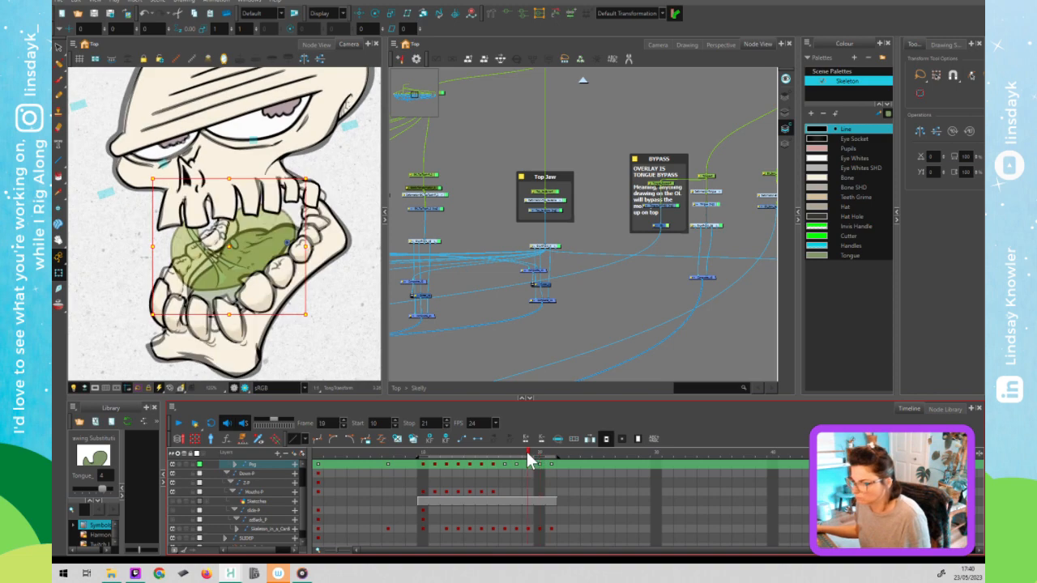
pyautogui.click(515, 460)
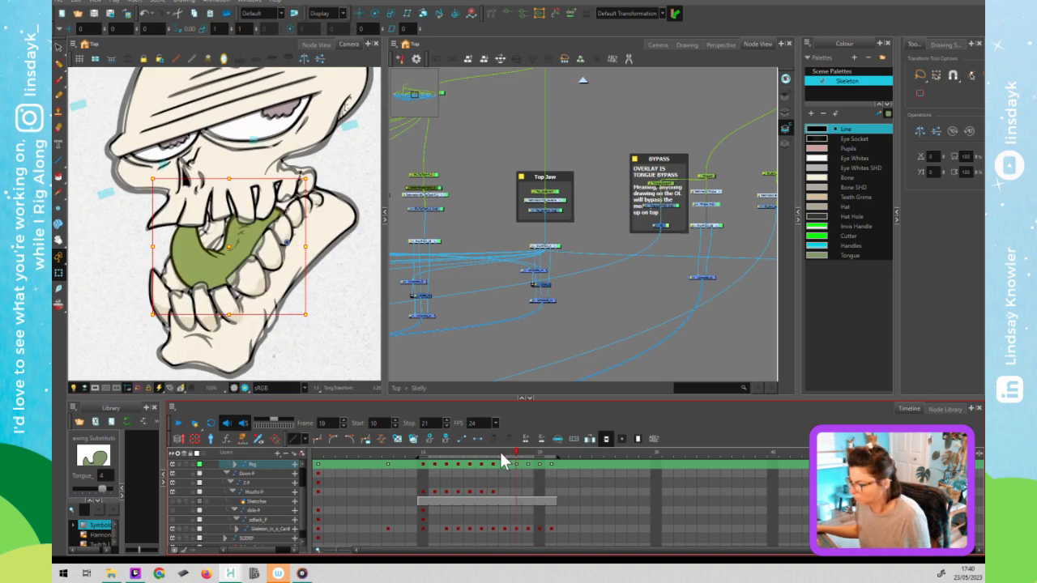
pyautogui.click(503, 460)
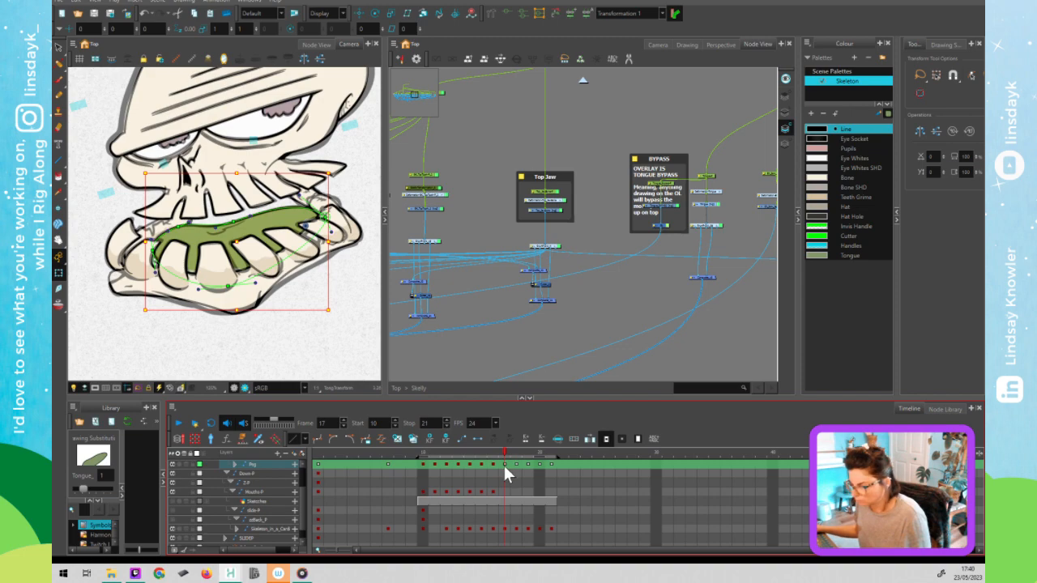
# Review the mouth pose at each keyframe from frame 17 back to frame 10.
pyautogui.click(504, 465)
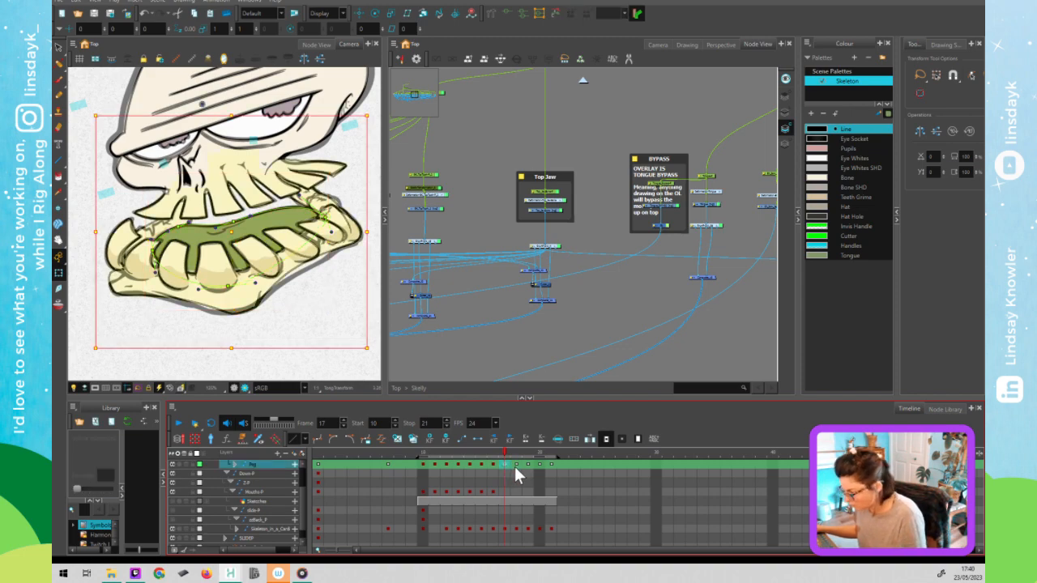
pyautogui.click(492, 465)
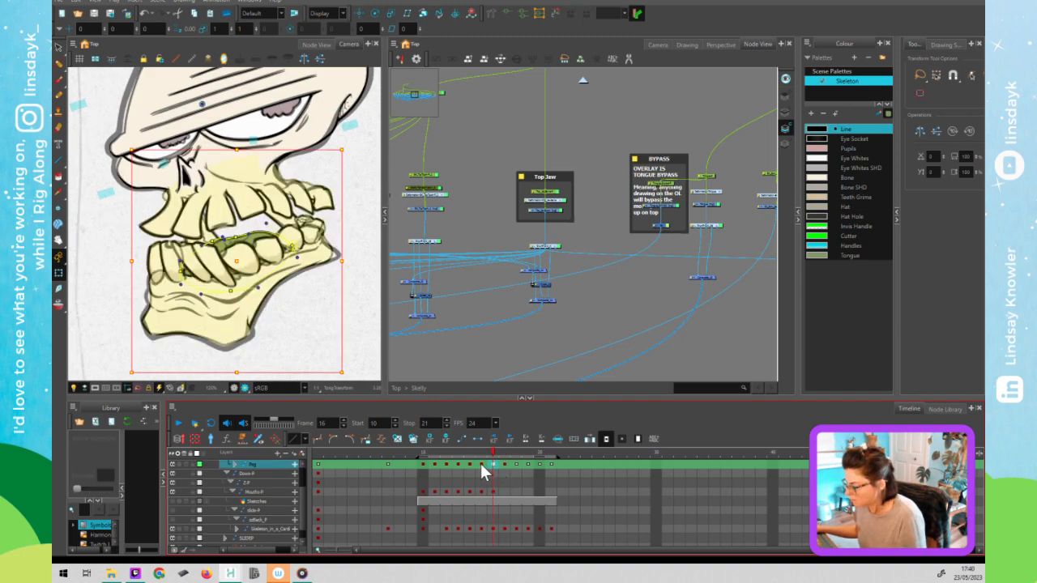
pyautogui.click(481, 465)
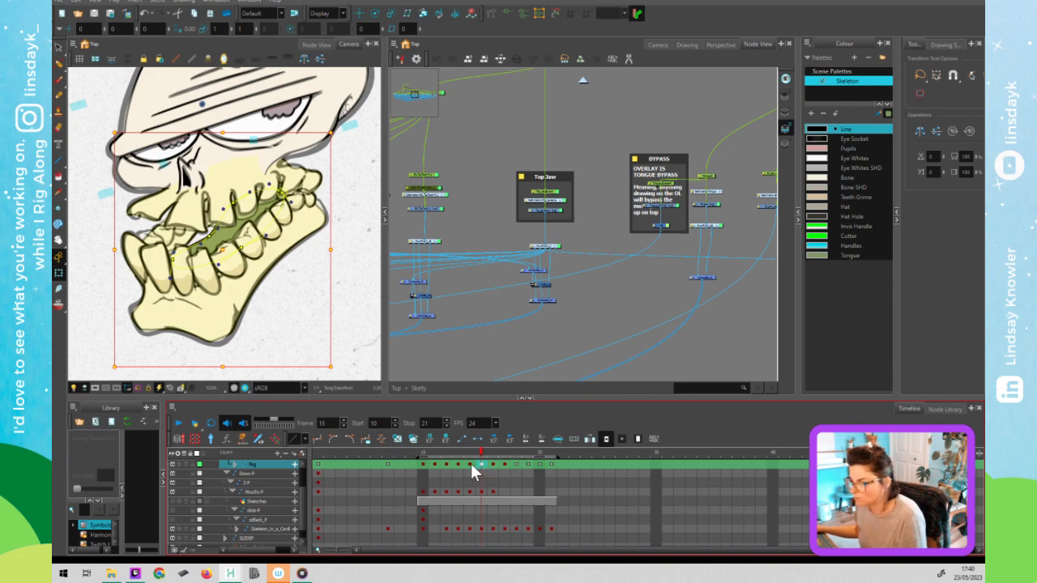
pyautogui.click(470, 465)
pyautogui.click(458, 465)
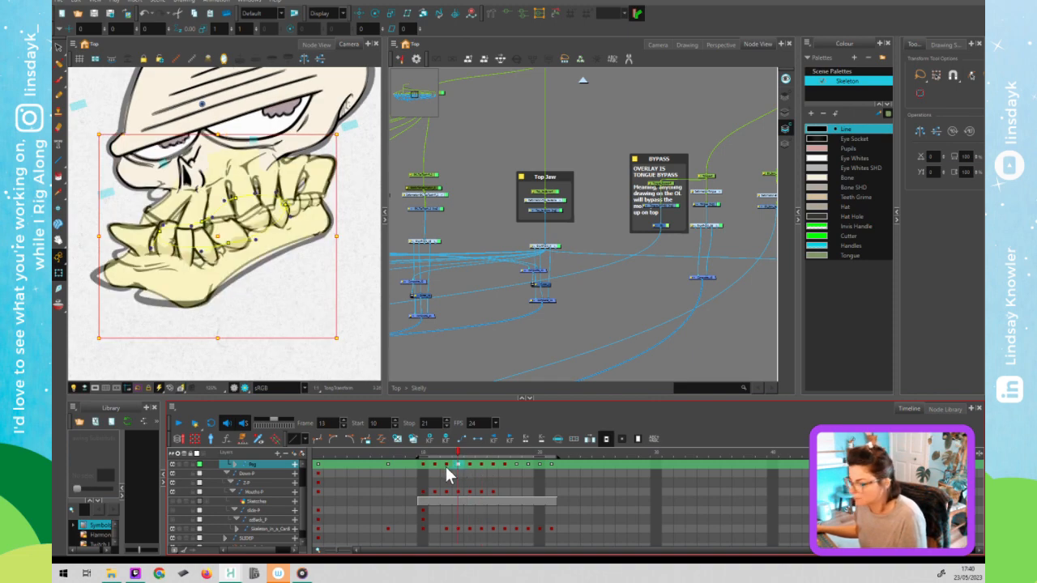
pyautogui.click(446, 464)
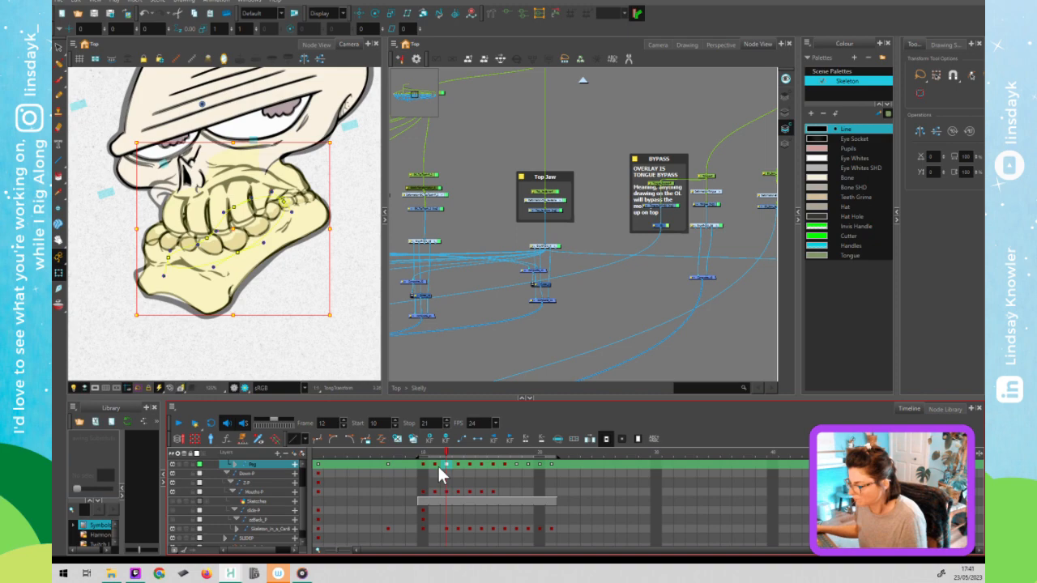
pyautogui.click(435, 465)
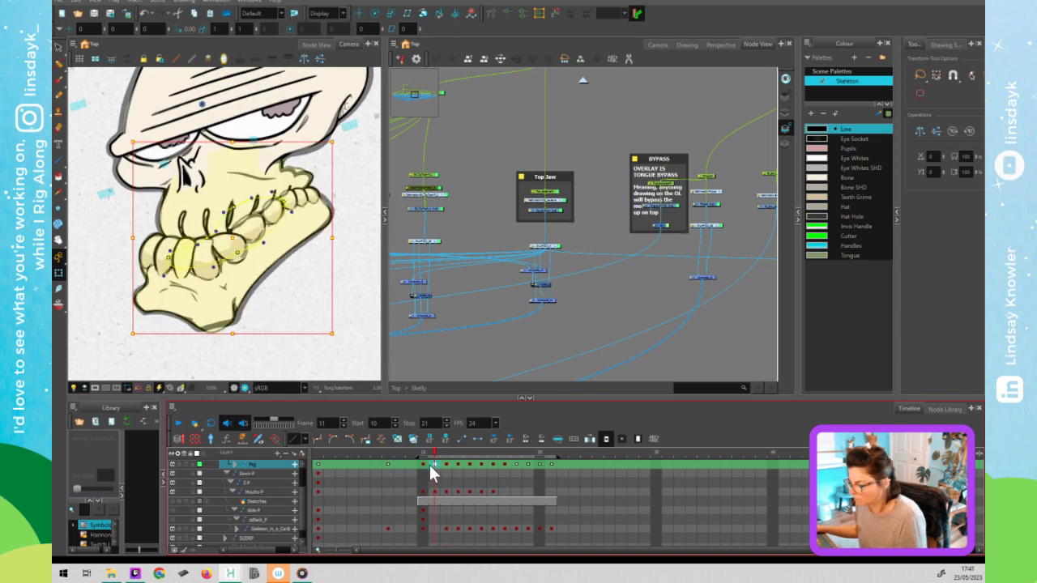
pyautogui.click(422, 464)
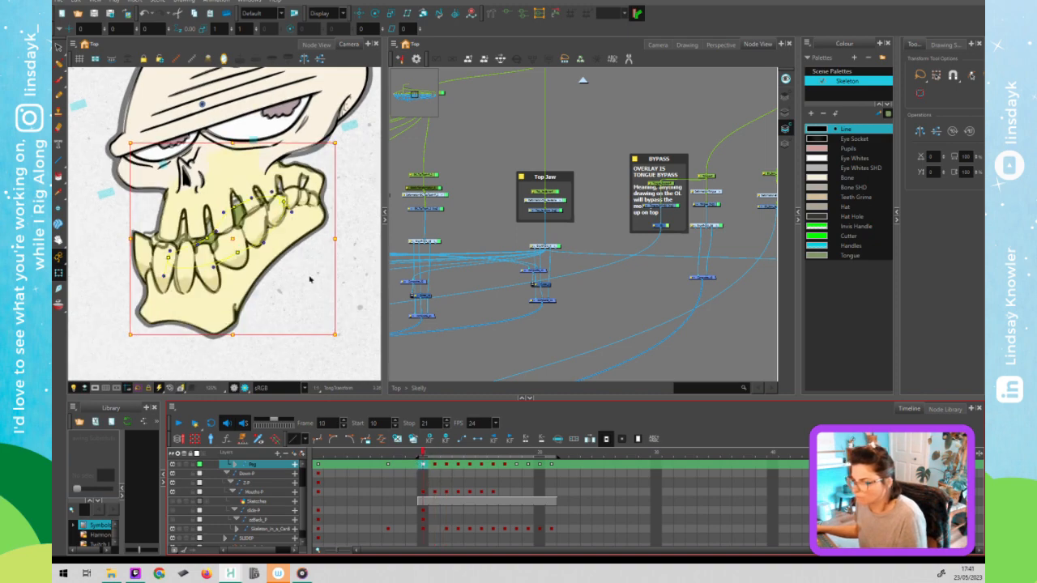
# Adjust the tongue's deformer at frame 10 so the tongue fills more of the gaps between the teeth.
pyautogui.click(236, 235)
pyautogui.click(284, 202)
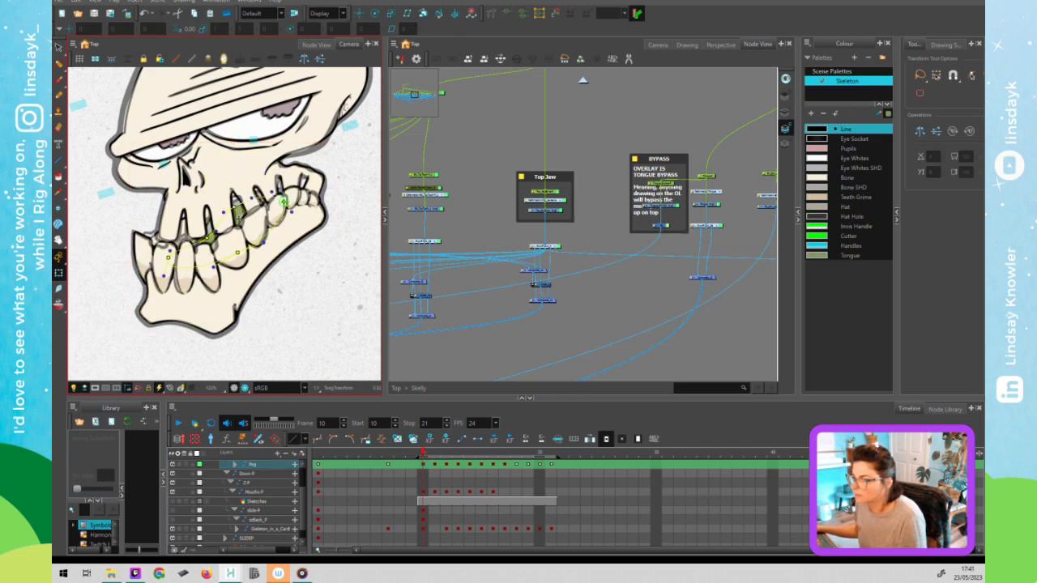
pyautogui.click(569, 238)
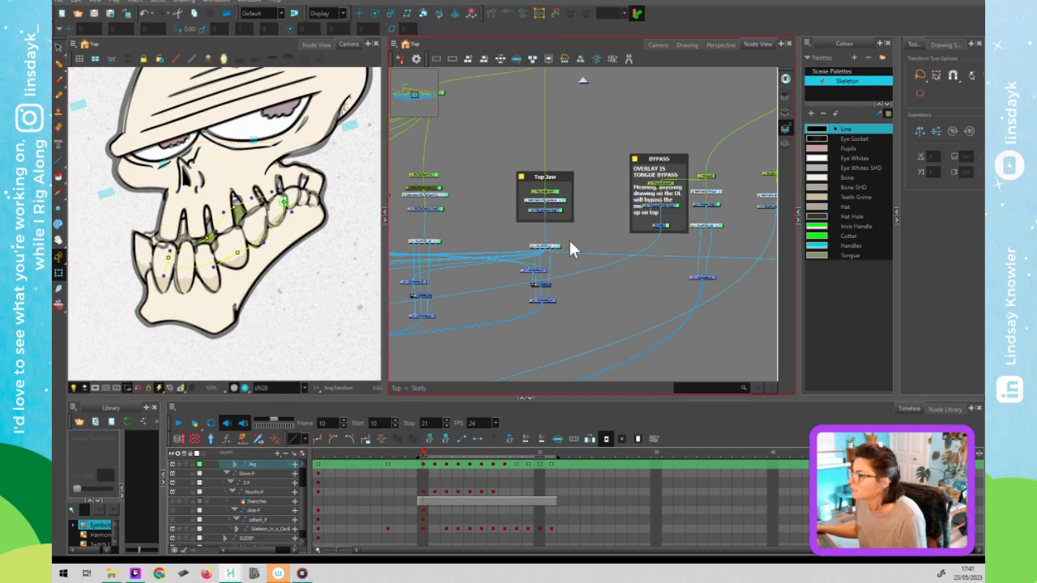
pyautogui.click(715, 198)
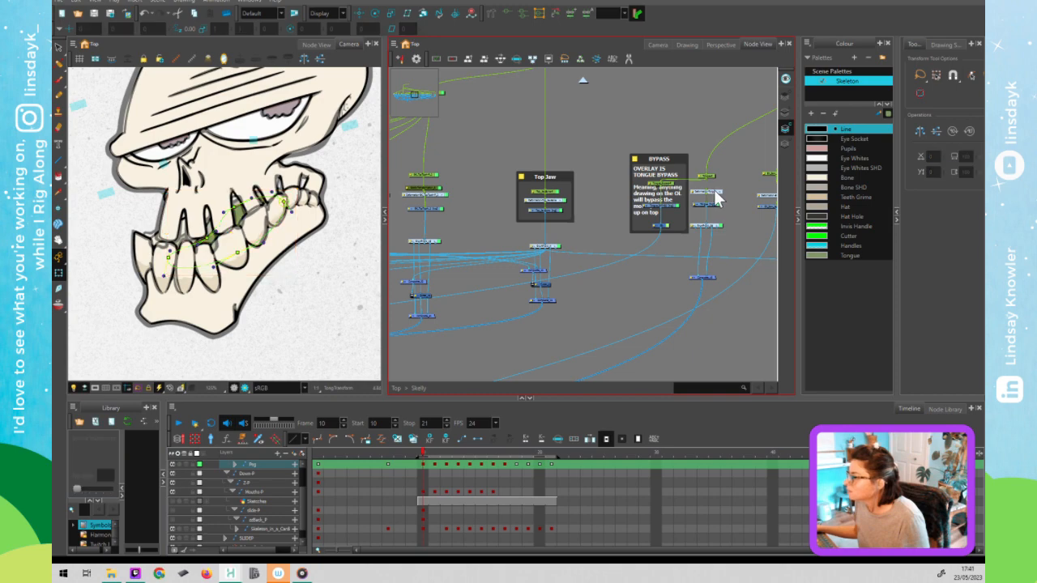
pyautogui.click(556, 13)
pyautogui.click(249, 200)
pyautogui.moveTo(236, 205); pyautogui.dragTo(238, 199)
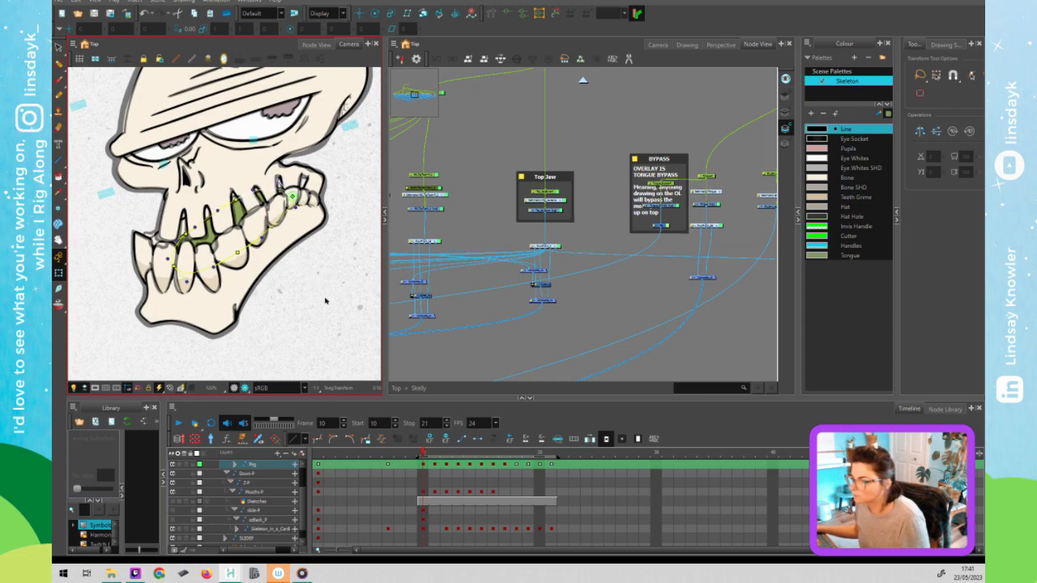
# Scrub forward from frame 11 through frame 16 to check the tongue in each mouth pose.
pyautogui.click(436, 455)
pyautogui.click(437, 459)
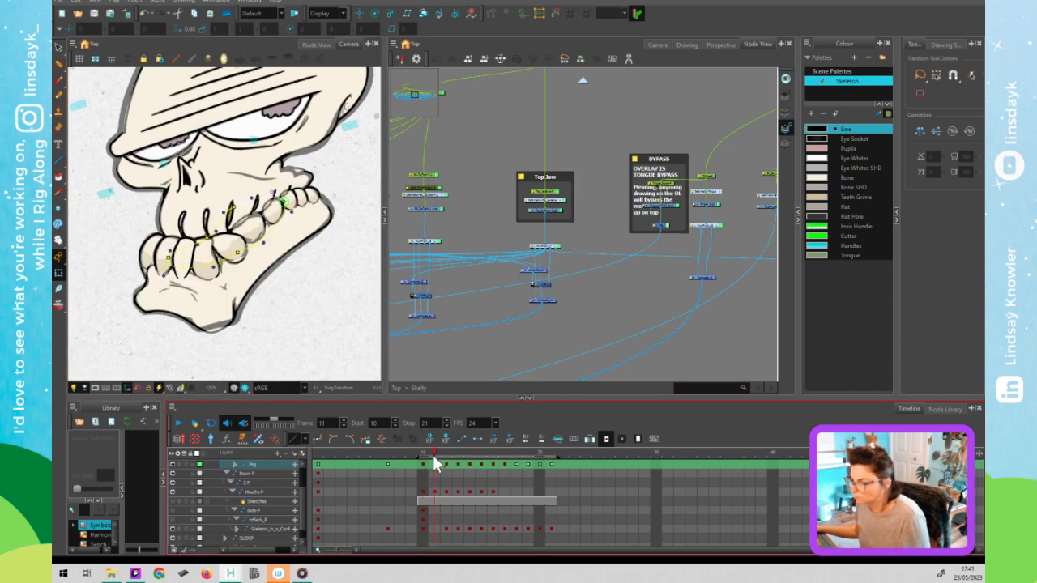
pyautogui.click(460, 458)
pyautogui.moveTo(460, 449); pyautogui.dragTo(478, 446)
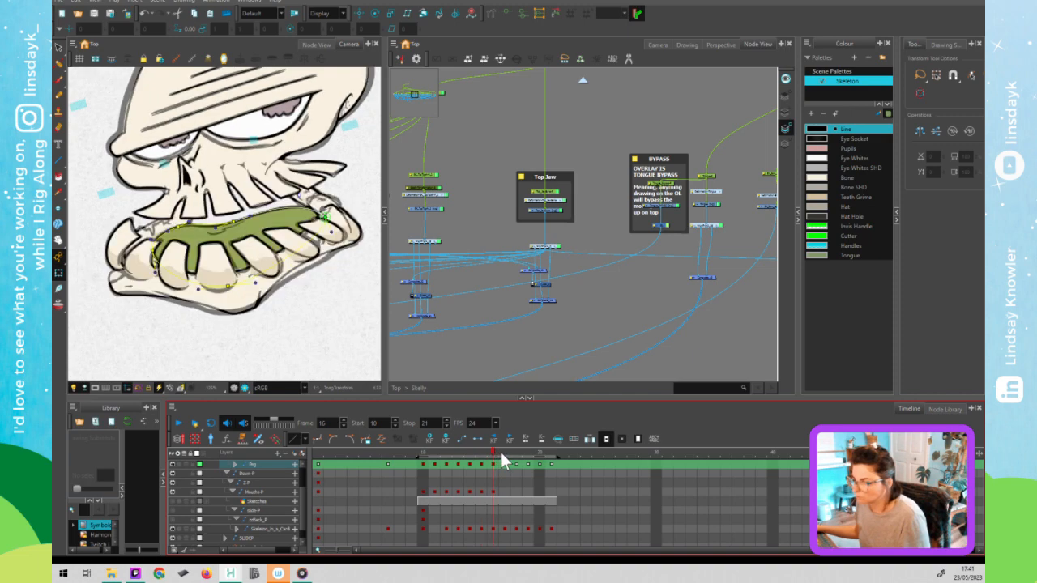
# Go to frame 18 and create a new deformation chain for the tongue drawing shown there.
pyautogui.moveTo(500, 460); pyautogui.dragTo(518, 462)
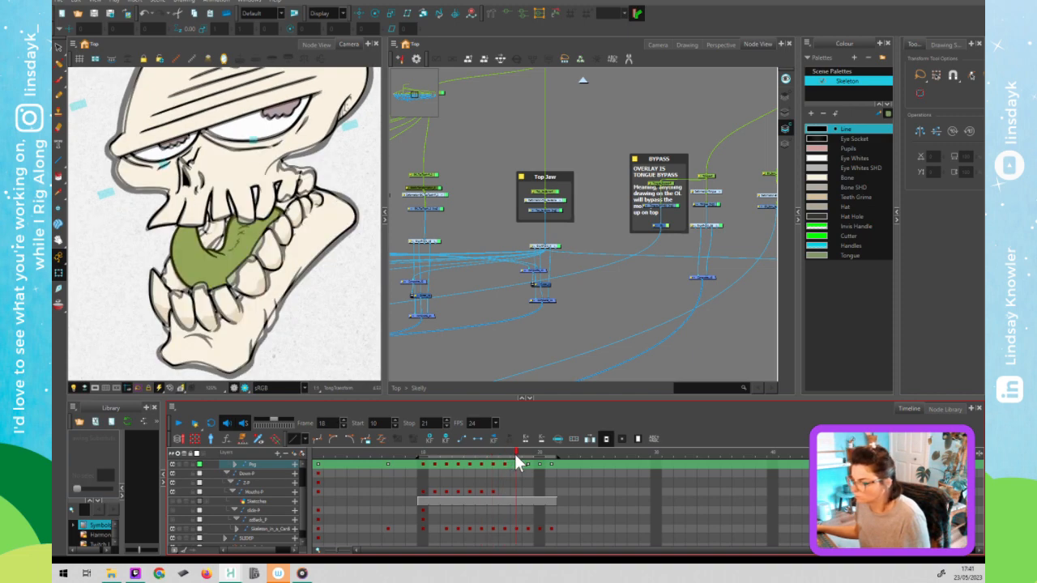
pyautogui.moveTo(525, 456); pyautogui.dragTo(517, 458)
pyautogui.click(716, 208)
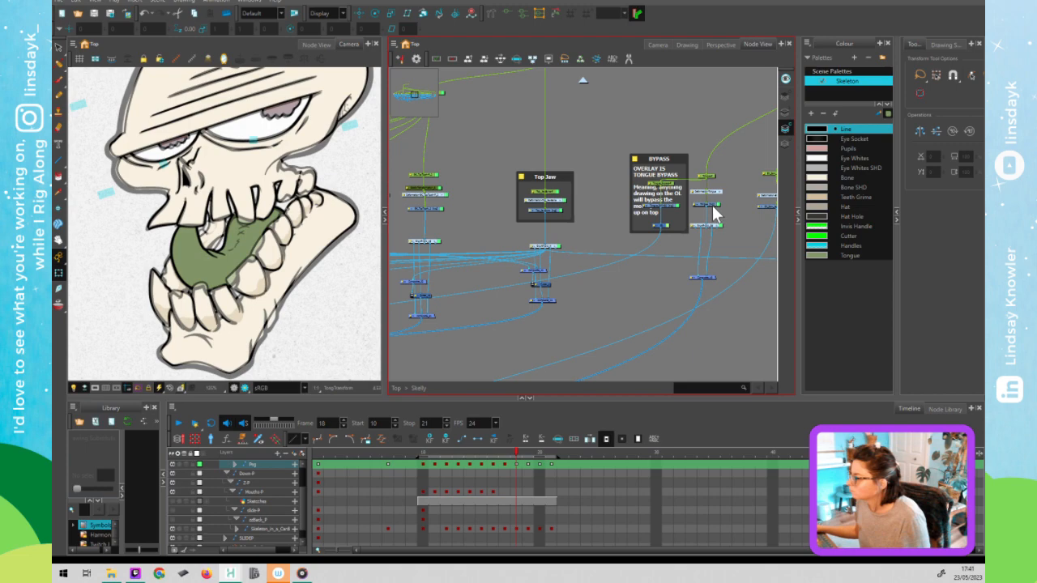
pyautogui.click(715, 212)
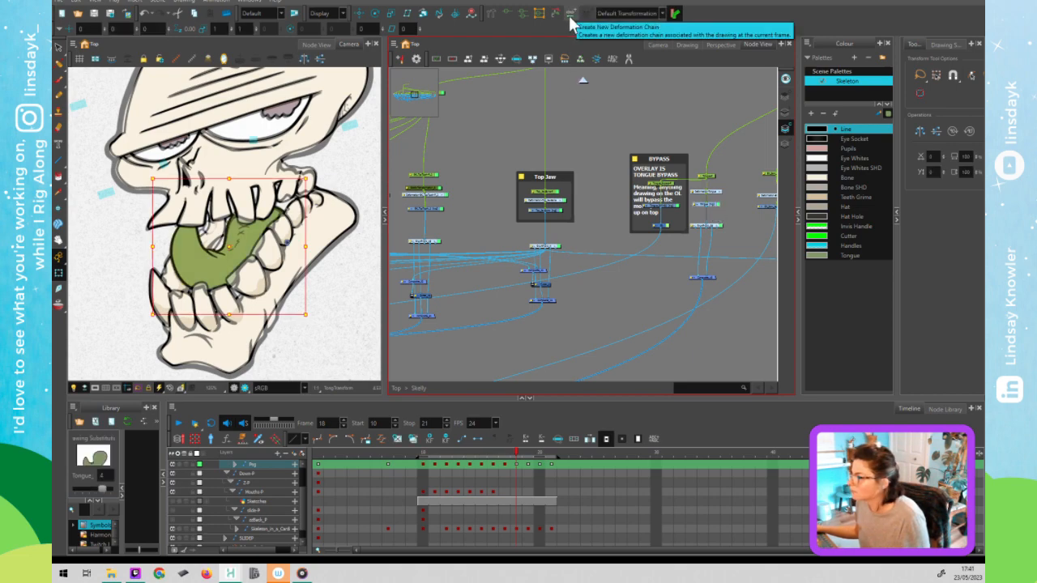
pyautogui.click(289, 225)
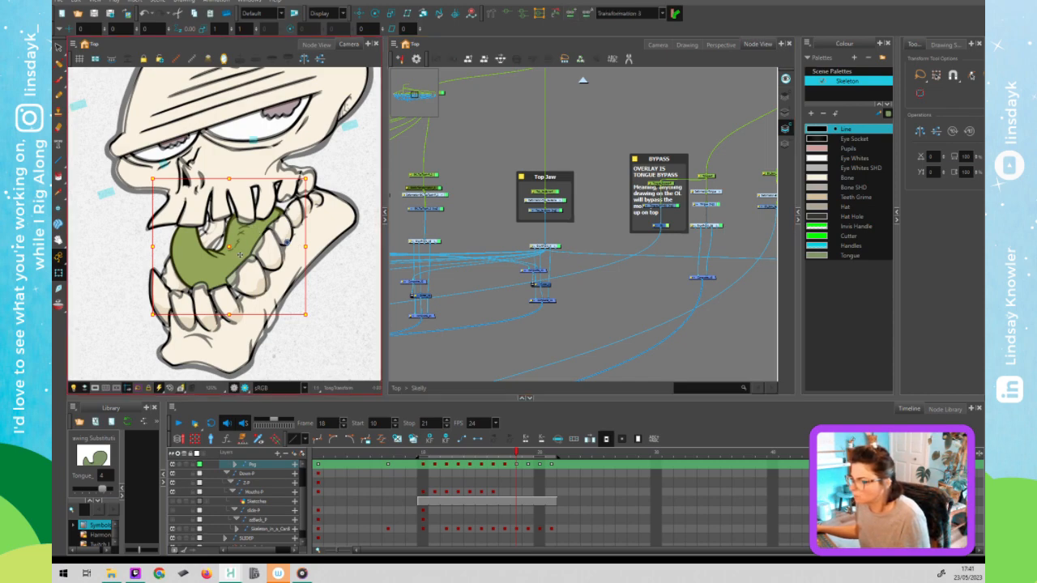
pyautogui.click(239, 247)
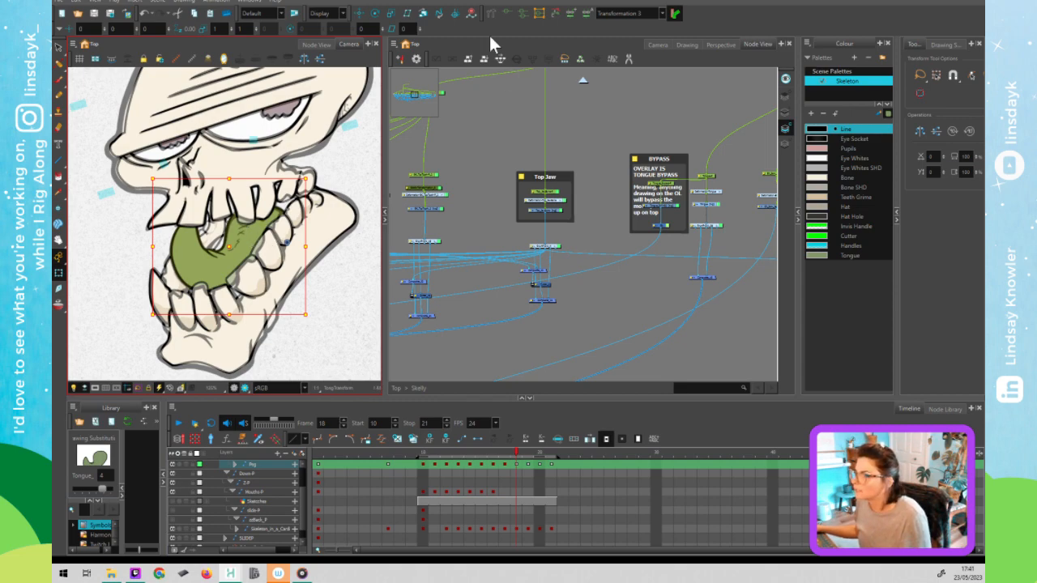
# Rig a two-segment curve deformer along the tongue, from its back by the molars through the lower bend to the raised tip.
pyautogui.click(490, 13)
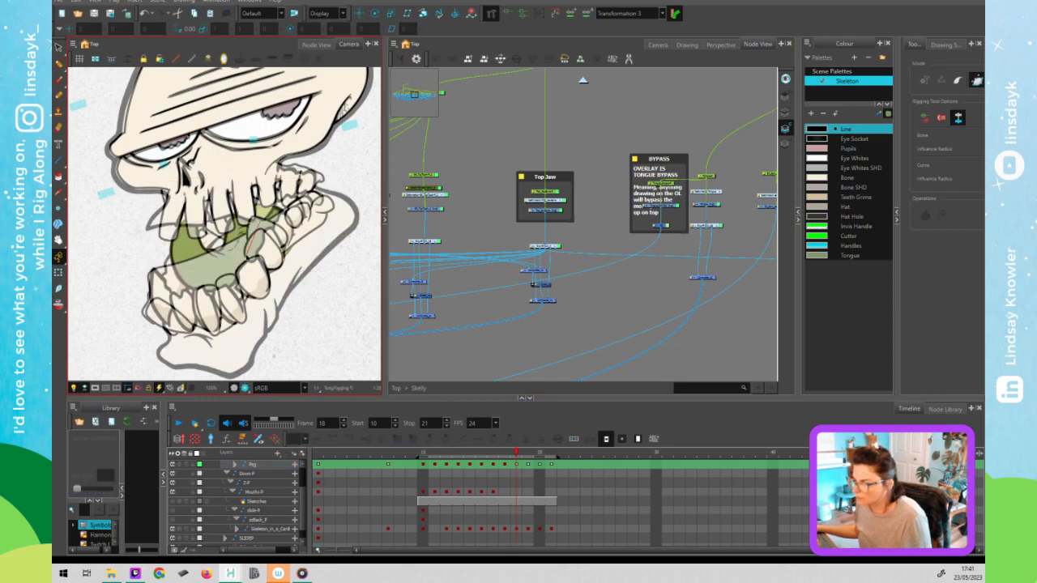
pyautogui.click(242, 263)
pyautogui.moveTo(241, 262); pyautogui.dragTo(239, 263)
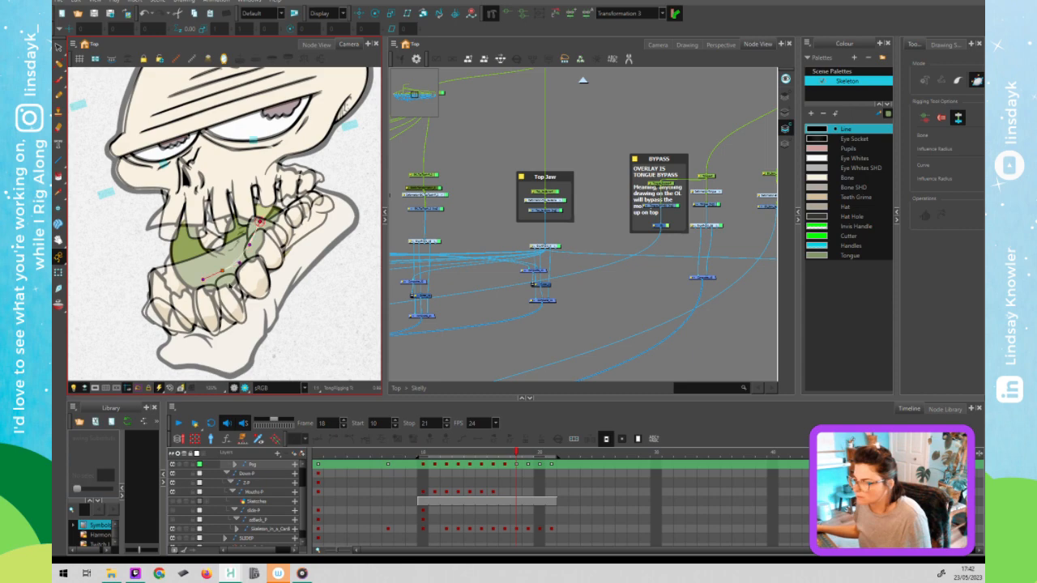
pyautogui.moveTo(190, 219); pyautogui.dragTo(180, 256)
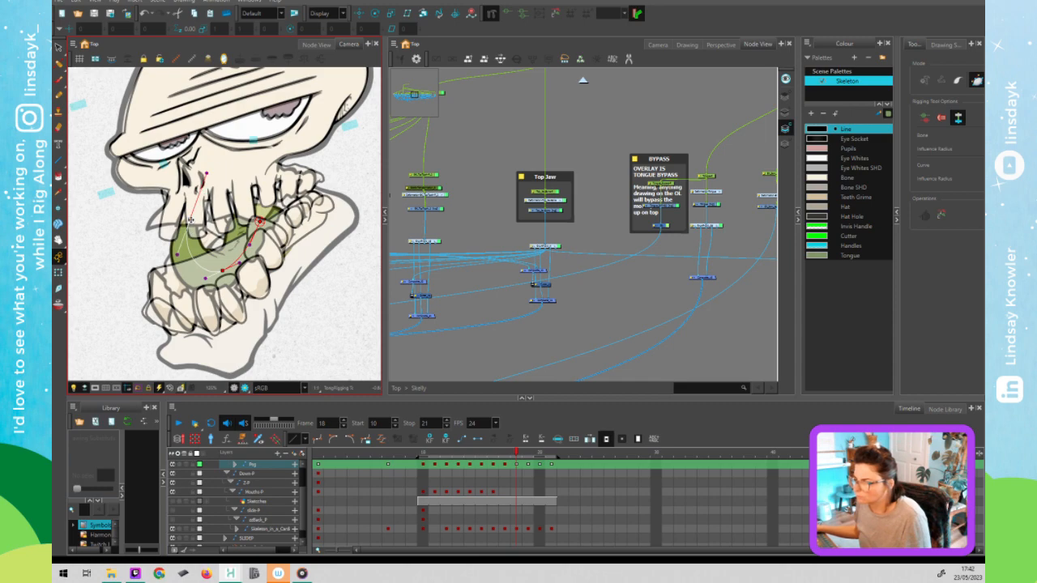
pyautogui.moveTo(190, 220); pyautogui.dragTo(192, 219)
pyautogui.click(221, 270)
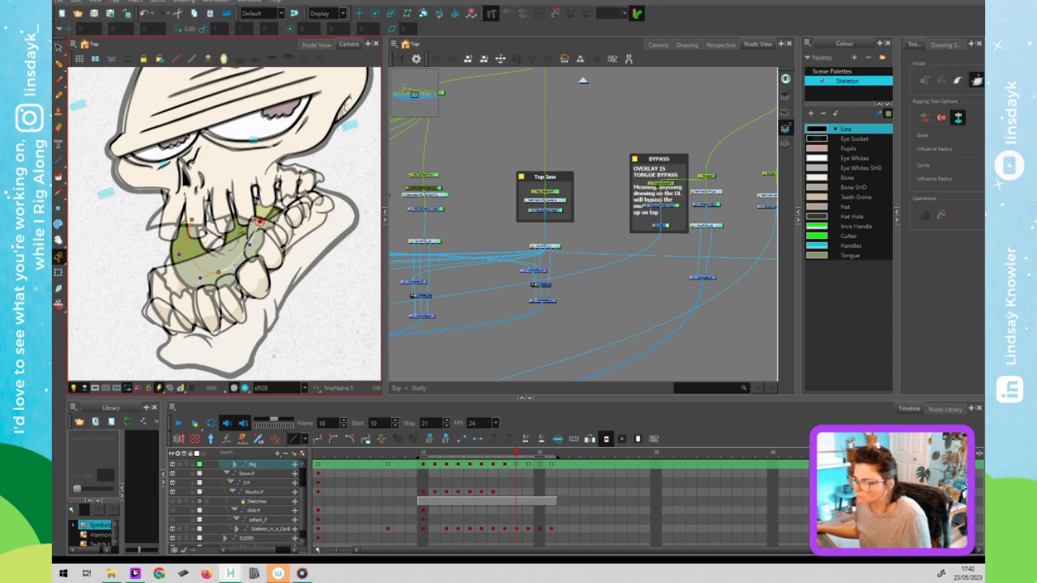
# Test-bend the tongue with its new deformer, and lower the middle rest point slightly while extending its handles in the rest pose.
pyautogui.hotkey('shift', 't')
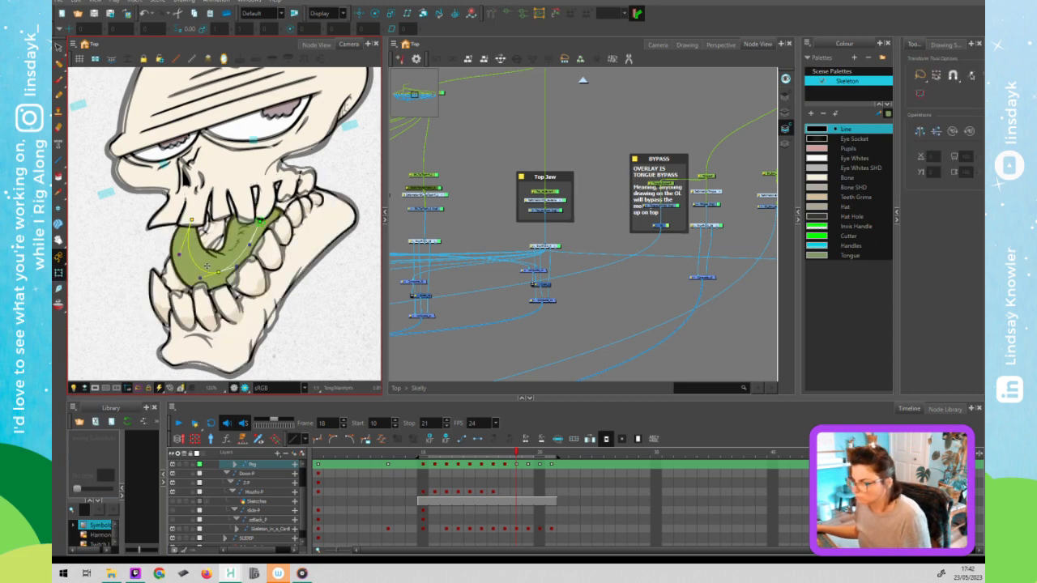
pyautogui.moveTo(179, 225)
pyautogui.mouseDown()
pyautogui.moveTo(163, 234)
pyautogui.moveTo(180, 259)
pyautogui.moveTo(202, 274)
pyautogui.moveTo(223, 243)
pyautogui.moveTo(233, 270)
pyautogui.moveTo(212, 253)
pyautogui.moveTo(217, 261)
pyautogui.mouseUp()
pyautogui.click(496, 60)
pyautogui.click(489, 13)
pyautogui.click(257, 258)
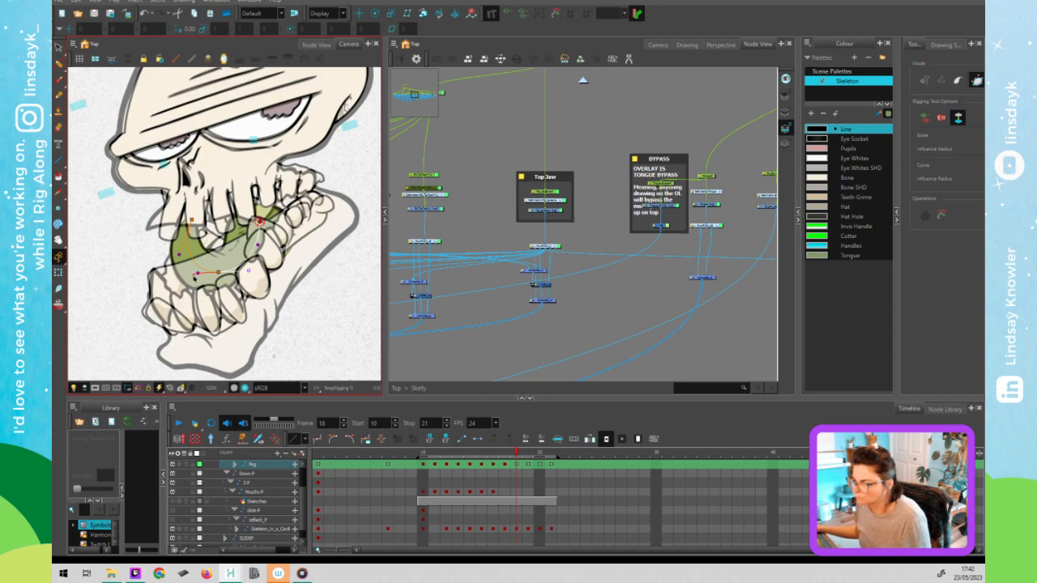
pyautogui.moveTo(197, 275); pyautogui.dragTo(191, 276)
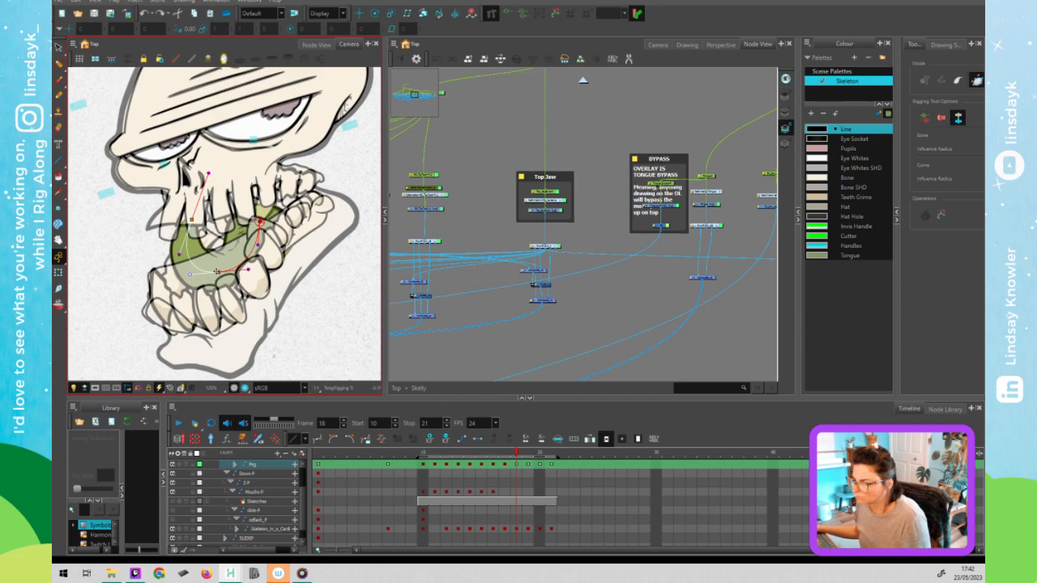
pyautogui.moveTo(219, 273); pyautogui.dragTo(218, 277)
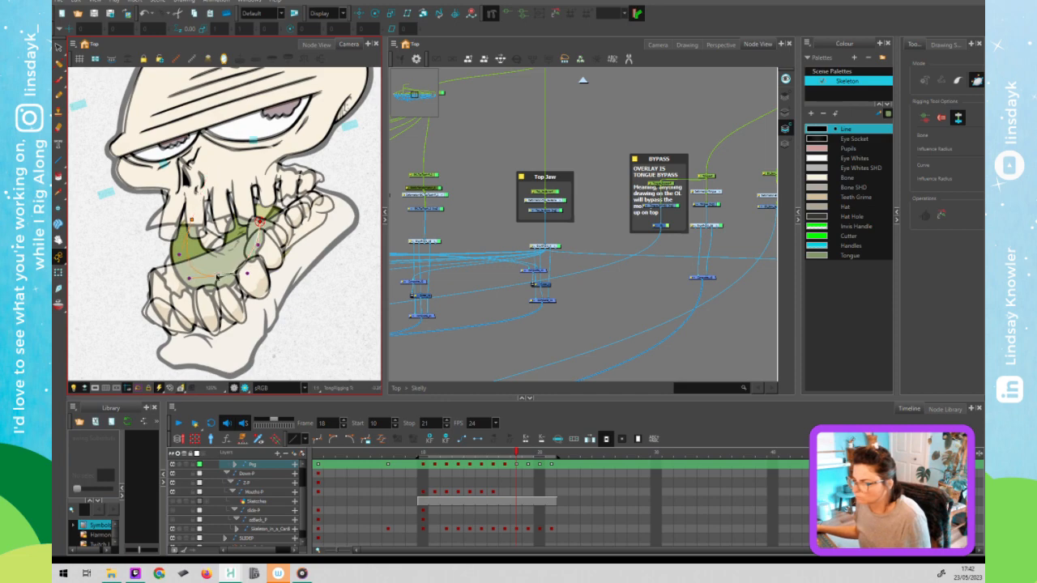
# Try bending the tongue with the deformer's middle and tip points, and undo the test moves.
pyautogui.hotkey('shift', 't')
pyautogui.moveTo(221, 274)
pyautogui.mouseDown()
pyautogui.moveTo(220, 283)
pyautogui.moveTo(242, 273)
pyautogui.moveTo(233, 277)
pyautogui.mouseUp()
pyautogui.hotkey('ctrl', 'z')
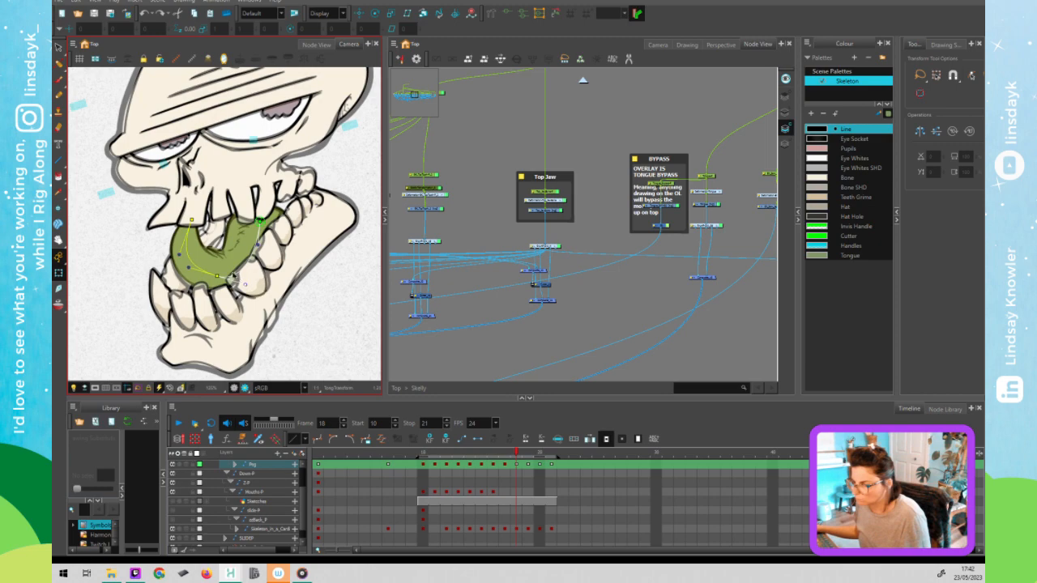
pyautogui.hotkey('ctrl', 'z')
pyautogui.moveTo(192, 221); pyautogui.dragTo(181, 227)
pyautogui.hotkey('ctrl', 'z')
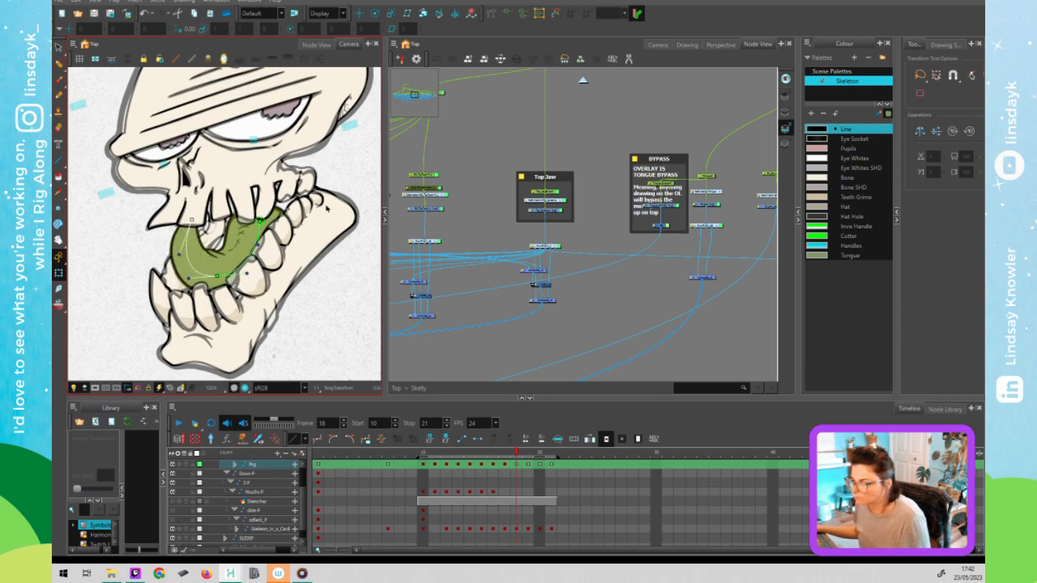
# Move the deformer's middle rest point back toward the root and lengthen its handle beneath the tongue's bend.
pyautogui.click(490, 13)
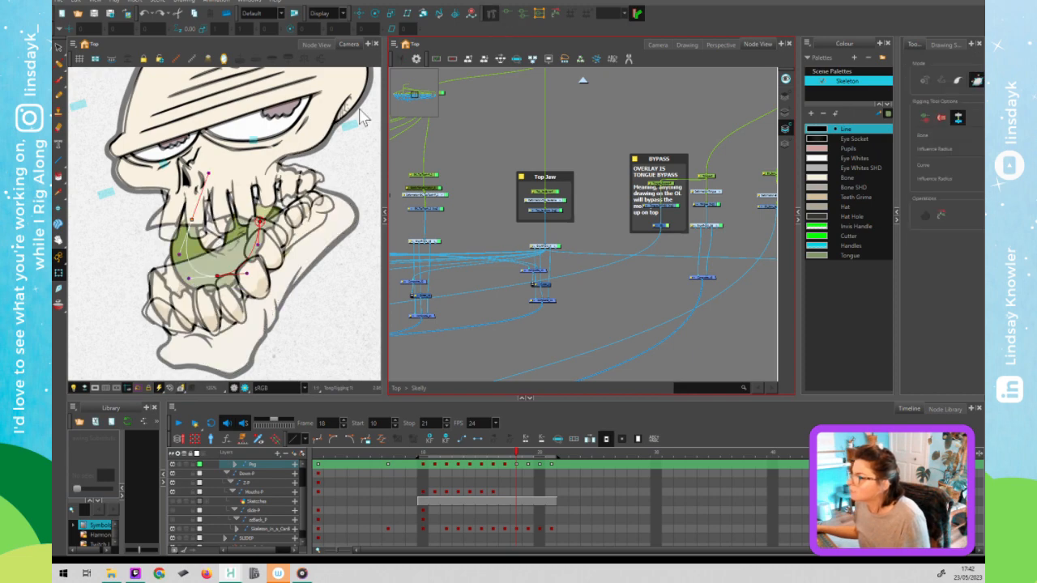
pyautogui.moveTo(259, 242); pyautogui.dragTo(260, 240)
pyautogui.moveTo(217, 277); pyautogui.dragTo(255, 252)
pyautogui.moveTo(209, 287); pyautogui.dragTo(202, 291)
pyautogui.click(239, 265)
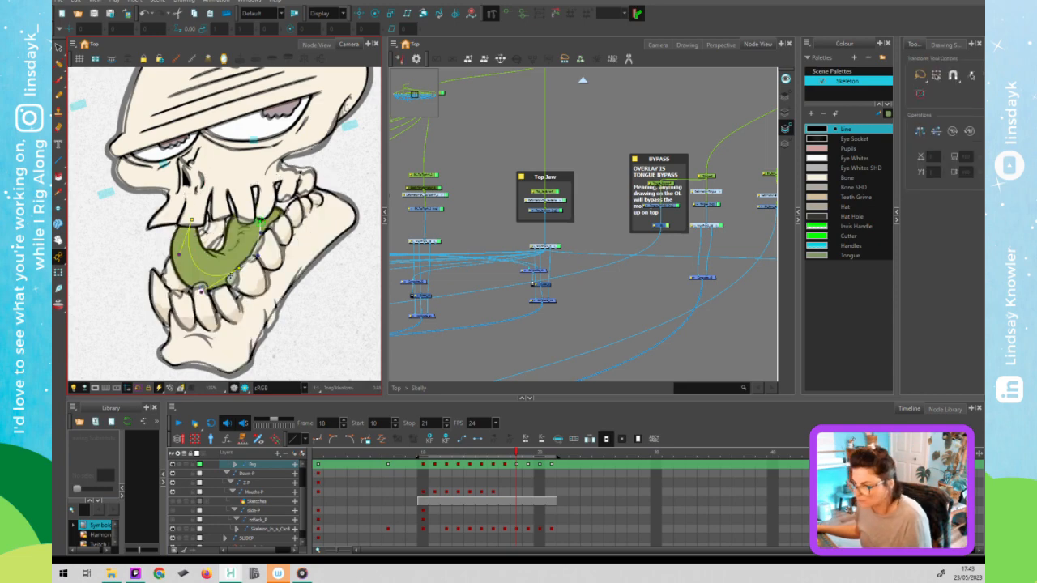
# Test the adjusted deformer by moving the tongue's tip and middle points, and undo the test bend.
pyautogui.hotkey('shift', 't')
pyautogui.moveTo(190, 220)
pyautogui.mouseDown()
pyautogui.moveTo(165, 235)
pyautogui.moveTo(209, 224)
pyautogui.moveTo(192, 220)
pyautogui.mouseUp()
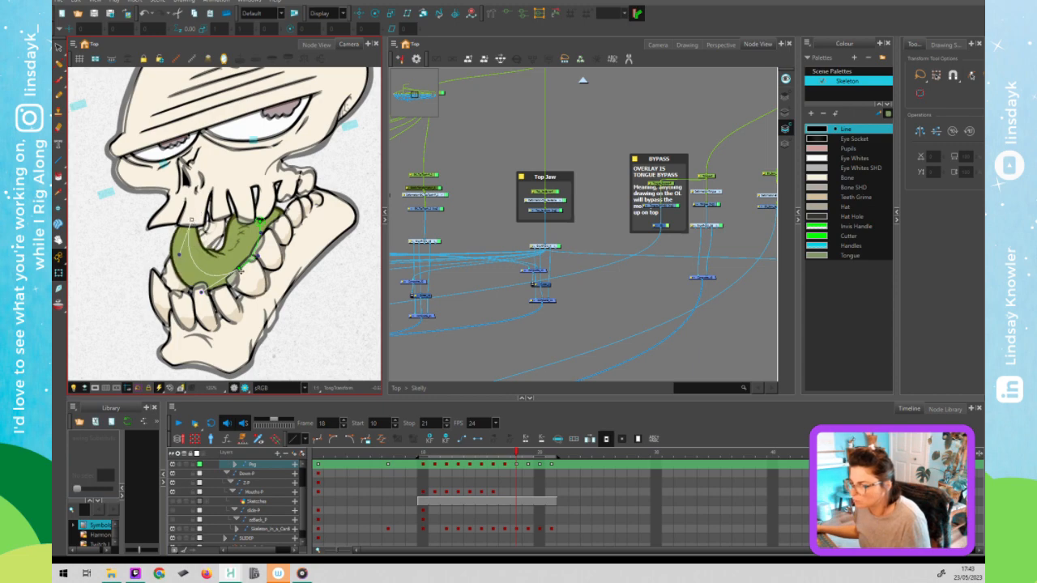
pyautogui.moveTo(236, 265); pyautogui.dragTo(240, 276)
pyautogui.hotkey('ctrl', 'z')
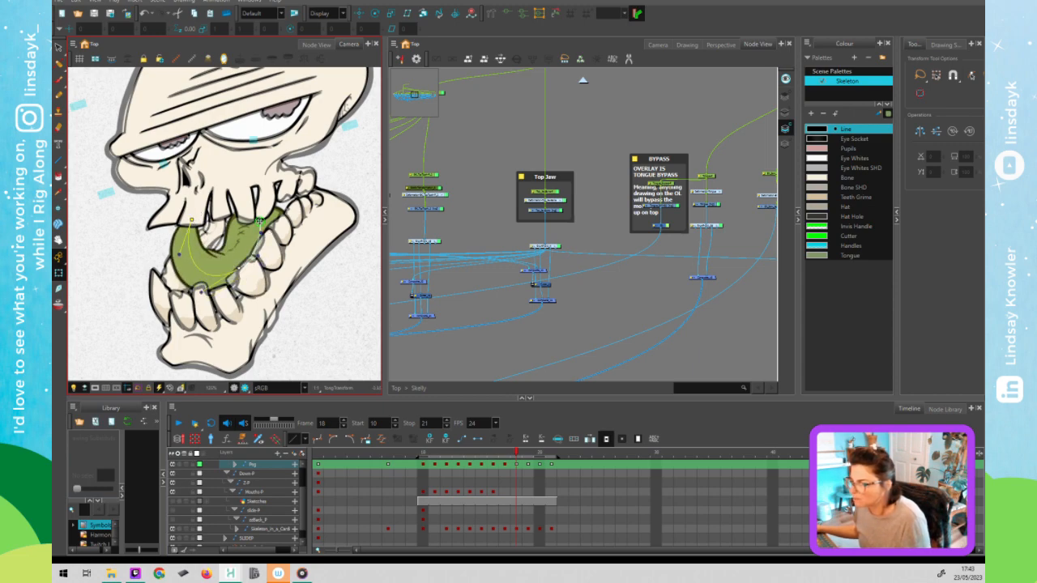
# Reposition the deformer's root and middle rest points so the curve follows the tongue's upper inner edge up to the tip.
pyautogui.click(491, 14)
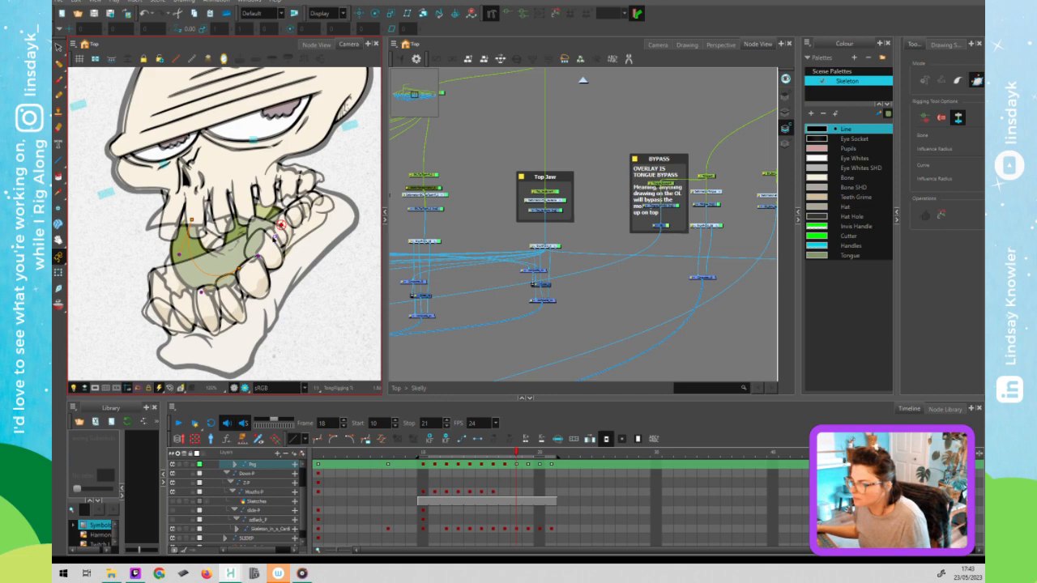
pyautogui.hotkey('shift', 't')
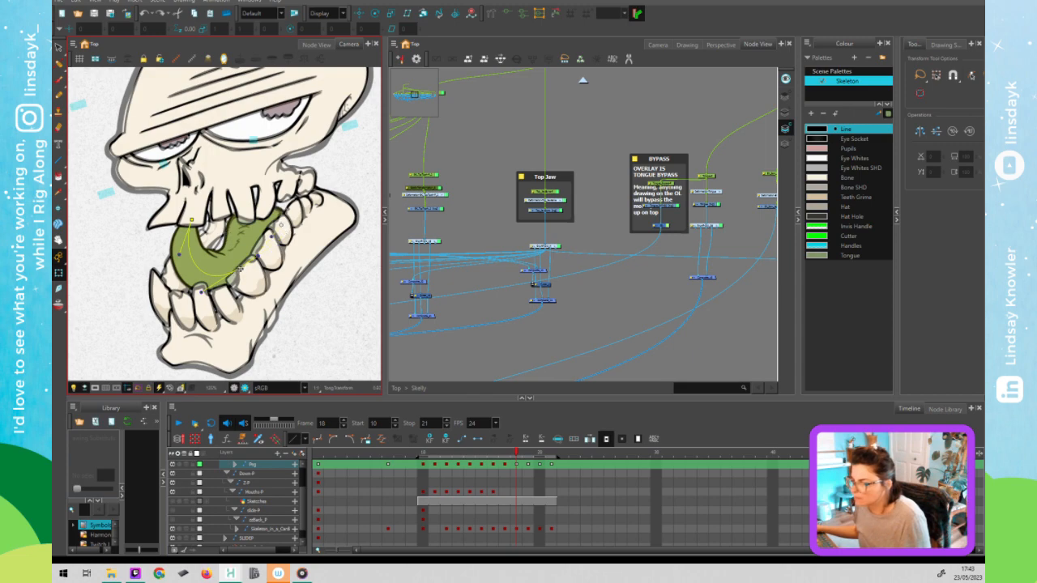
pyautogui.click(519, 80)
pyautogui.click(489, 15)
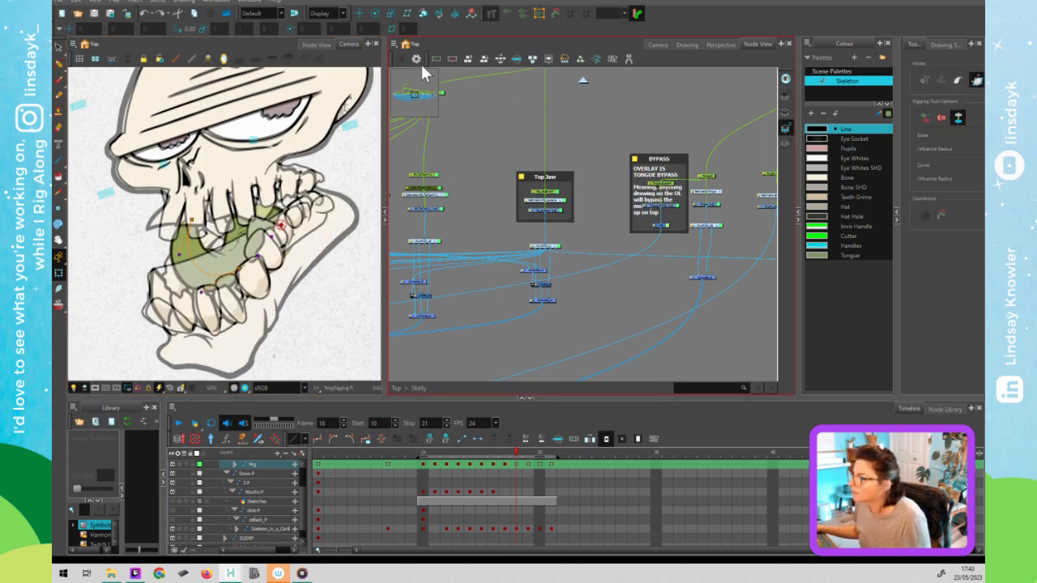
pyautogui.click(231, 260)
pyautogui.moveTo(237, 267)
pyautogui.mouseDown()
pyautogui.moveTo(223, 250)
pyautogui.moveTo(200, 268)
pyautogui.moveTo(231, 244)
pyautogui.moveTo(181, 254)
pyautogui.moveTo(185, 241)
pyautogui.moveTo(226, 257)
pyautogui.mouseUp()
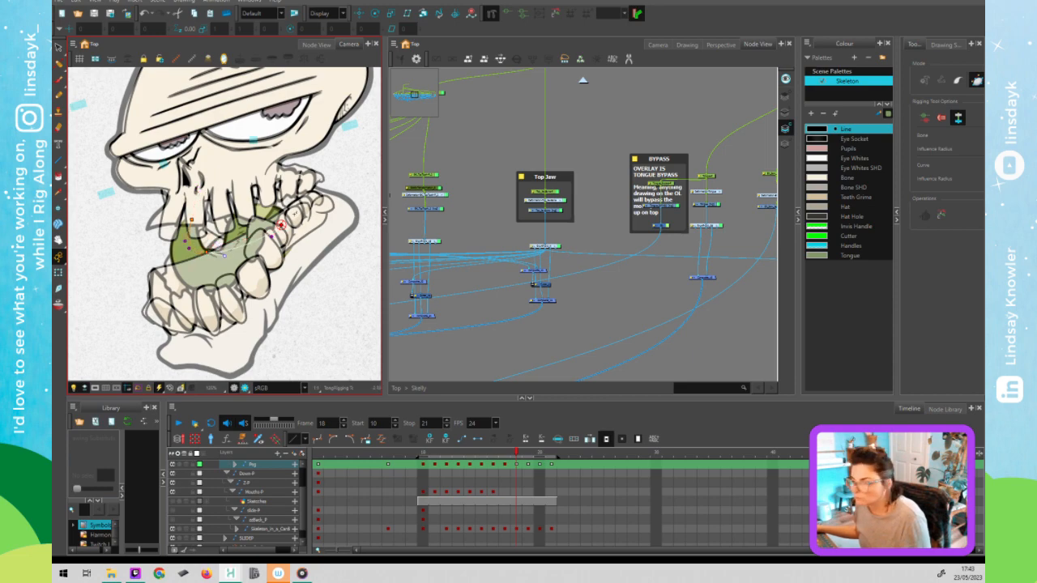
pyautogui.moveTo(281, 225); pyautogui.dragTo(253, 233)
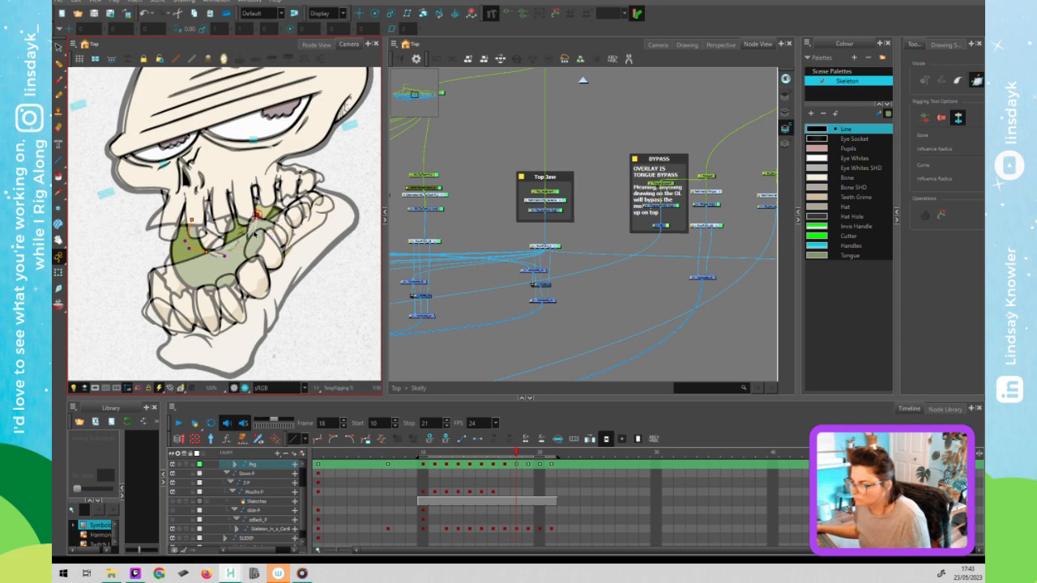
# Try posing the tongue from its root, middle and tip with the repositioned deformer, and undo the test poses.
pyautogui.hotkey('shift', 't')
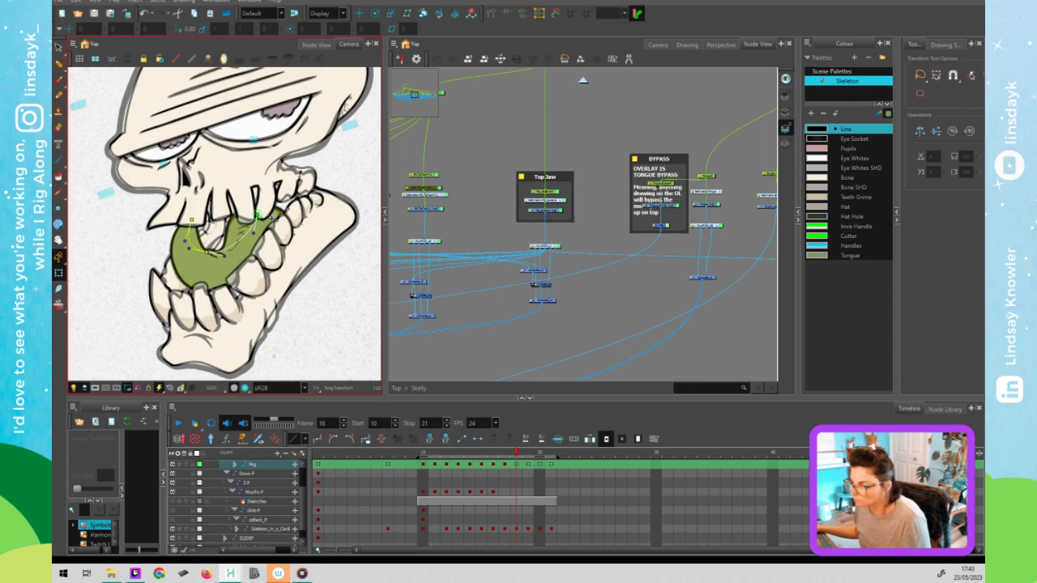
pyautogui.moveTo(257, 216)
pyautogui.mouseDown()
pyautogui.moveTo(275, 220)
pyautogui.moveTo(257, 216)
pyautogui.mouseUp()
pyautogui.moveTo(206, 253)
pyautogui.mouseDown()
pyautogui.moveTo(217, 246)
pyautogui.moveTo(205, 258)
pyautogui.moveTo(226, 258)
pyautogui.mouseUp()
pyautogui.hotkey('ctrl', 'z')
pyautogui.hotkey('ctrl', 'z')
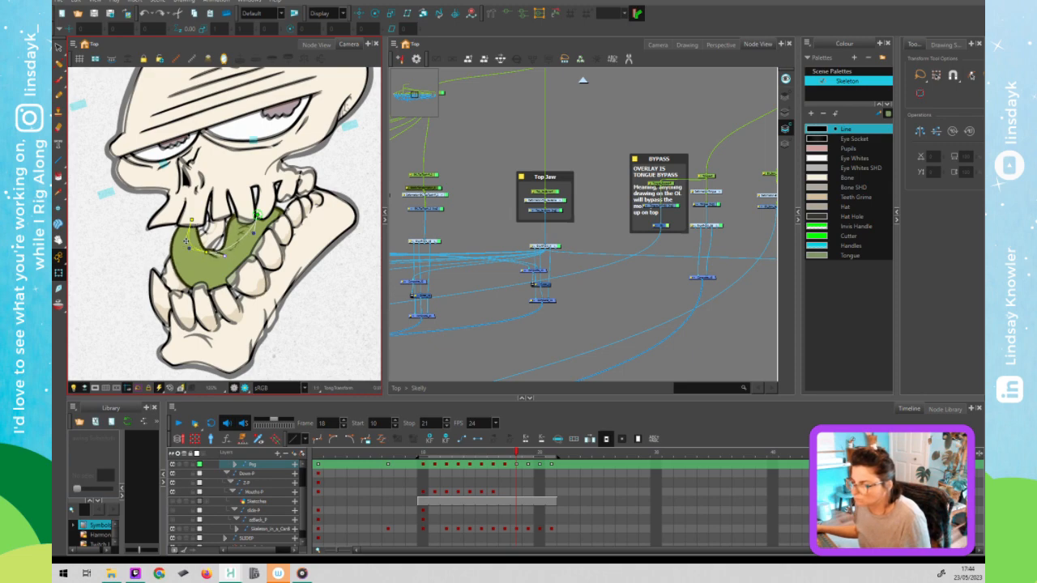
pyautogui.moveTo(174, 242); pyautogui.dragTo(200, 227)
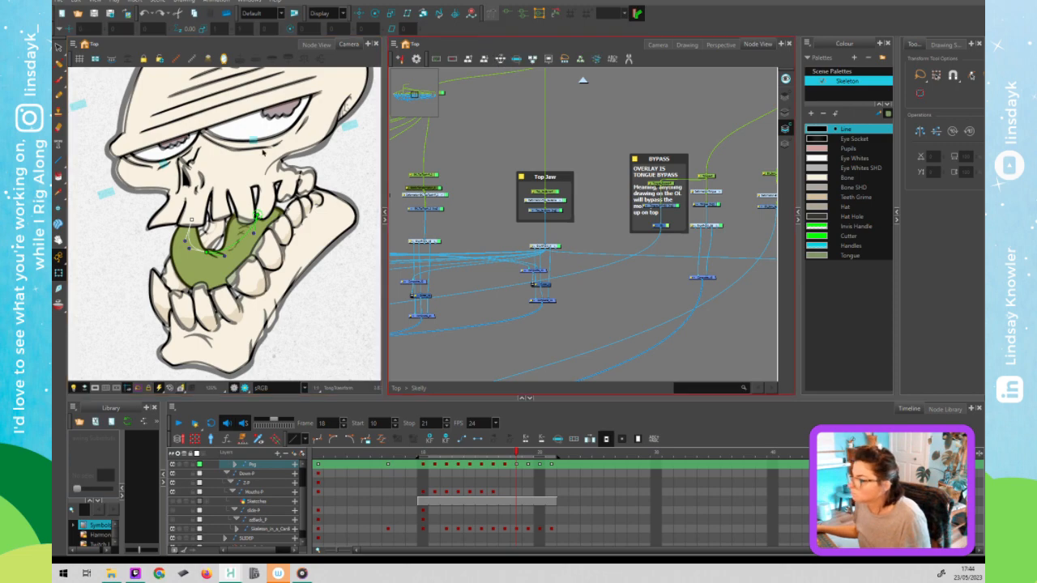
# Shorten the tip segment's handle on the tongue deformer's rest curve, bringing it closer to the tip.
pyautogui.click(491, 12)
pyautogui.moveTo(186, 240); pyautogui.dragTo(189, 231)
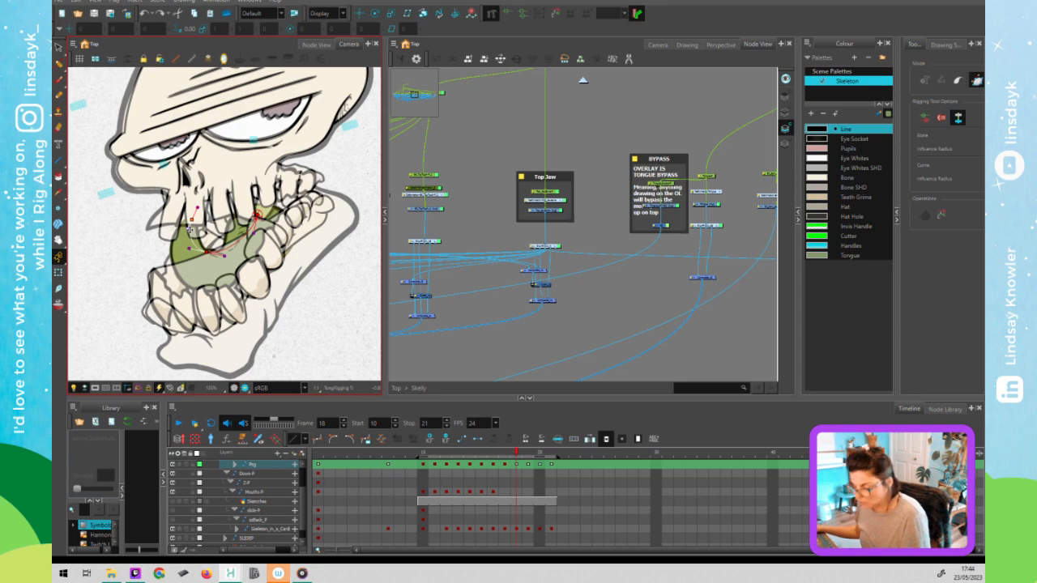
# Fine-tune the tongue deformer's handles around the bend near its front end on frame 18.
pyautogui.hotkey('shift', 't')
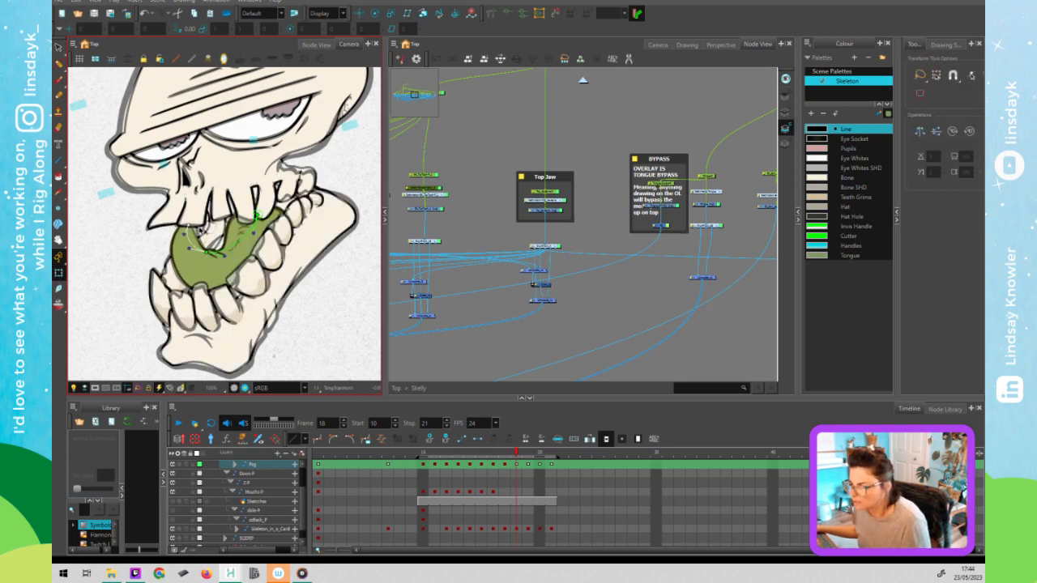
pyautogui.hotkey('ctrl', 'z')
pyautogui.moveTo(208, 254); pyautogui.dragTo(211, 247)
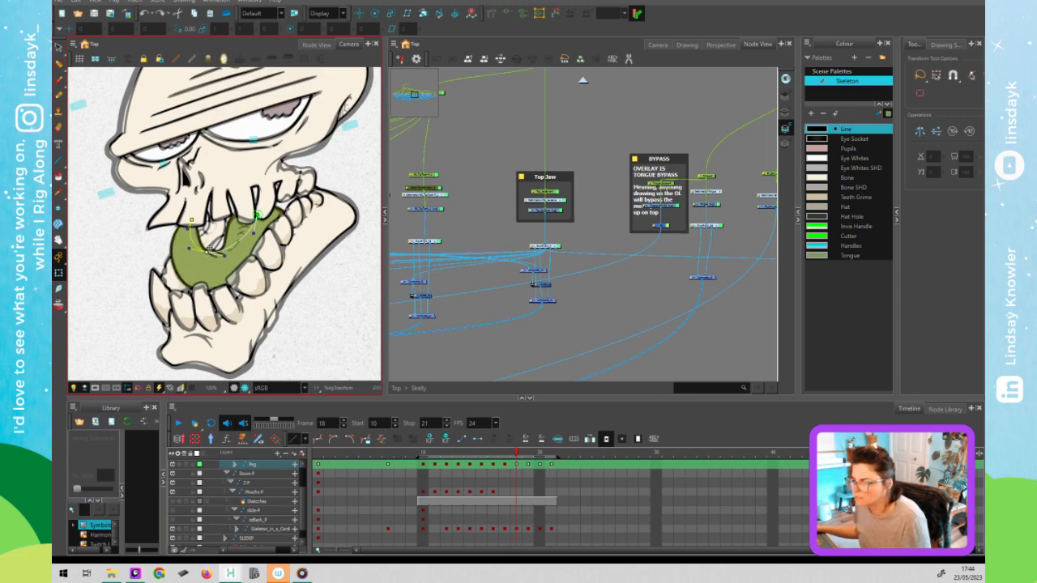
pyautogui.click(490, 14)
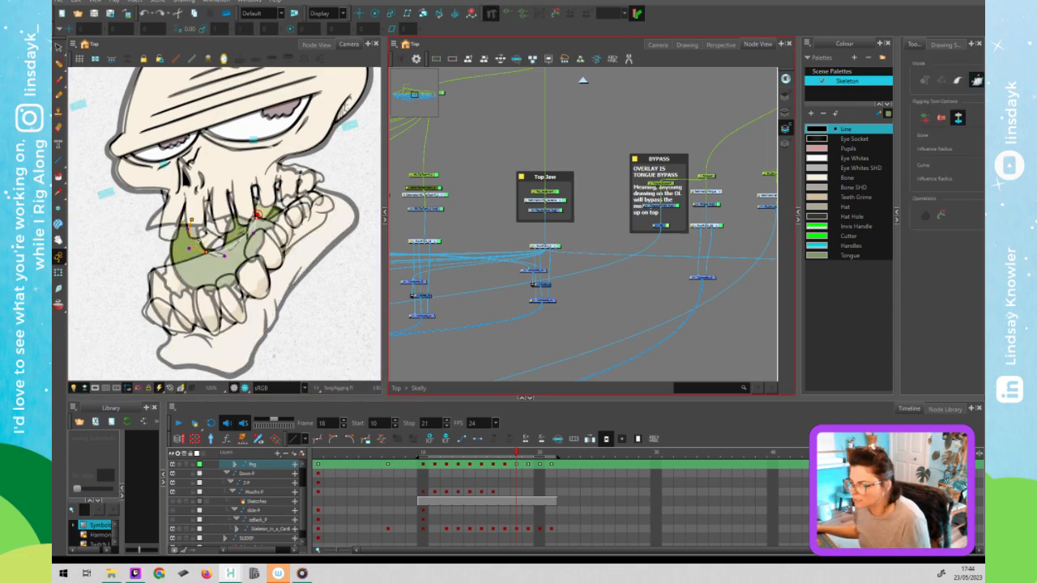
pyautogui.click(193, 251)
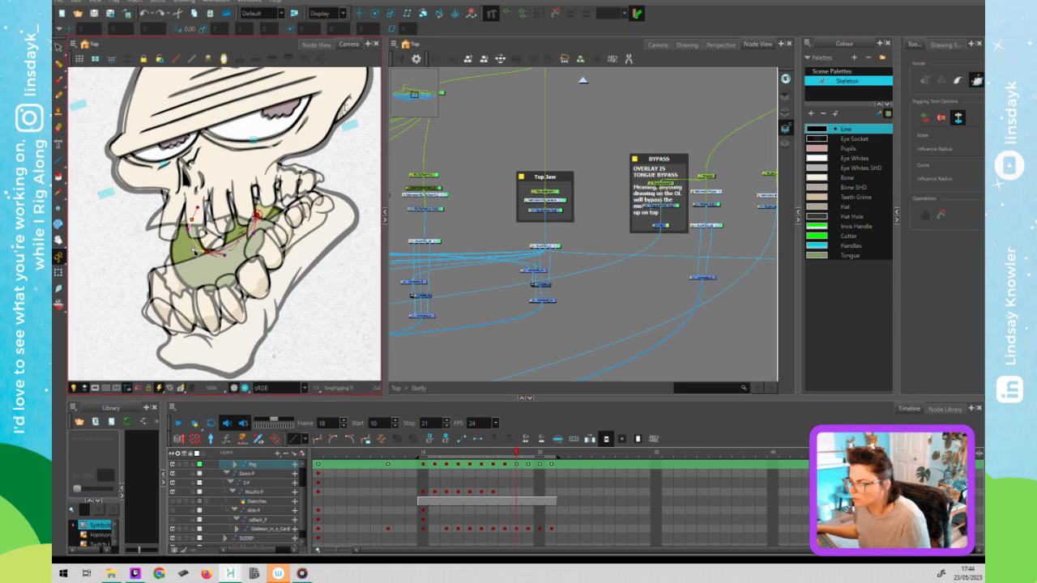
pyautogui.moveTo(195, 252); pyautogui.dragTo(196, 241)
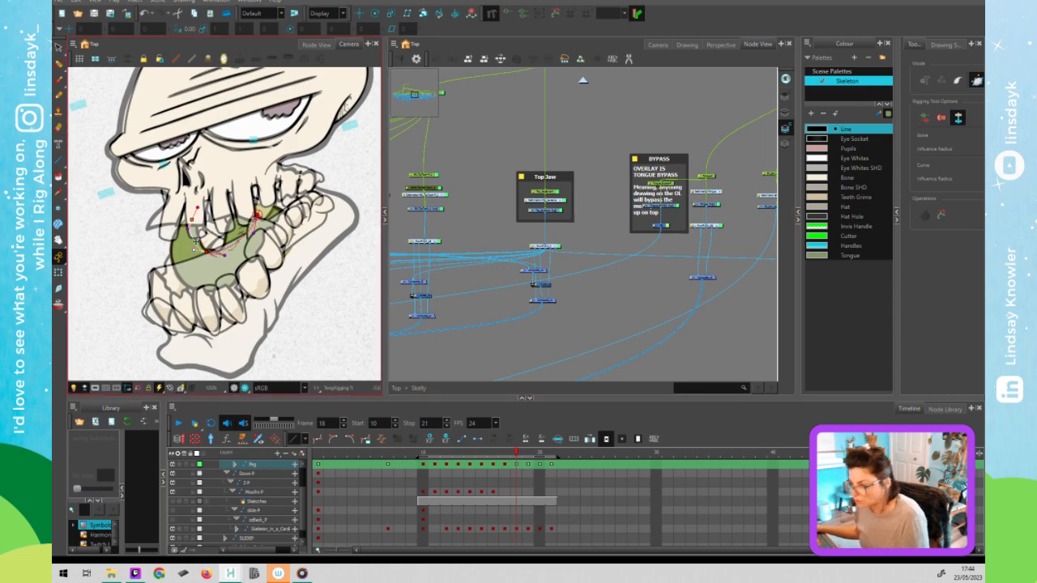
pyautogui.hotkey('shift', 't')
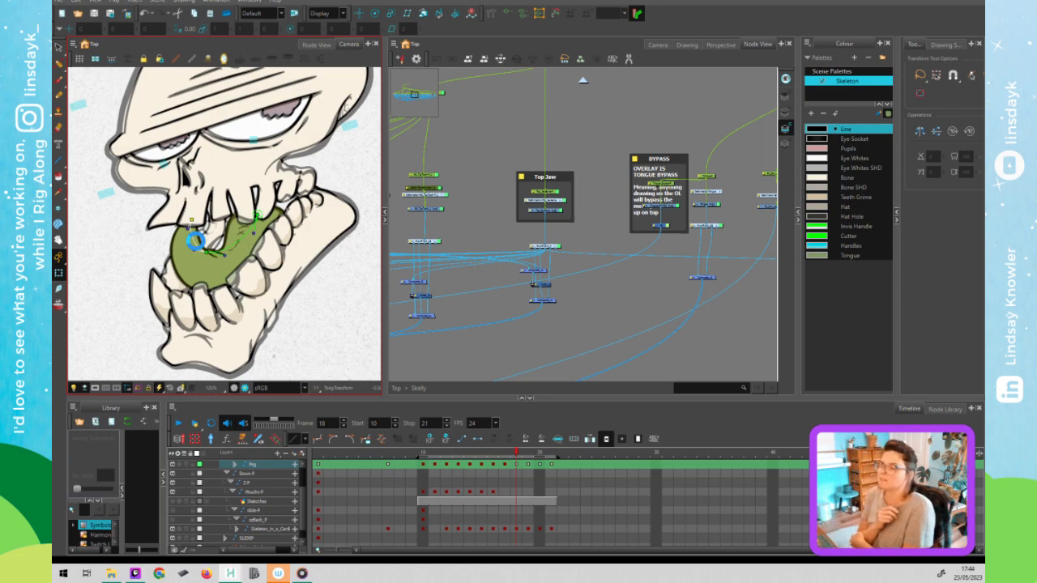
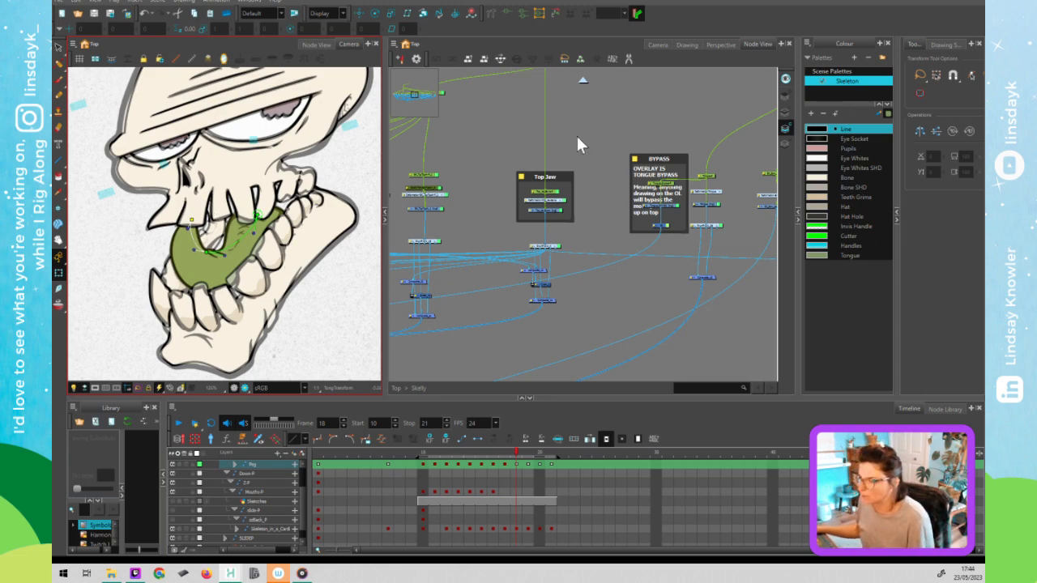
pyautogui.moveTo(277, 254); pyautogui.dragTo(233, 259)
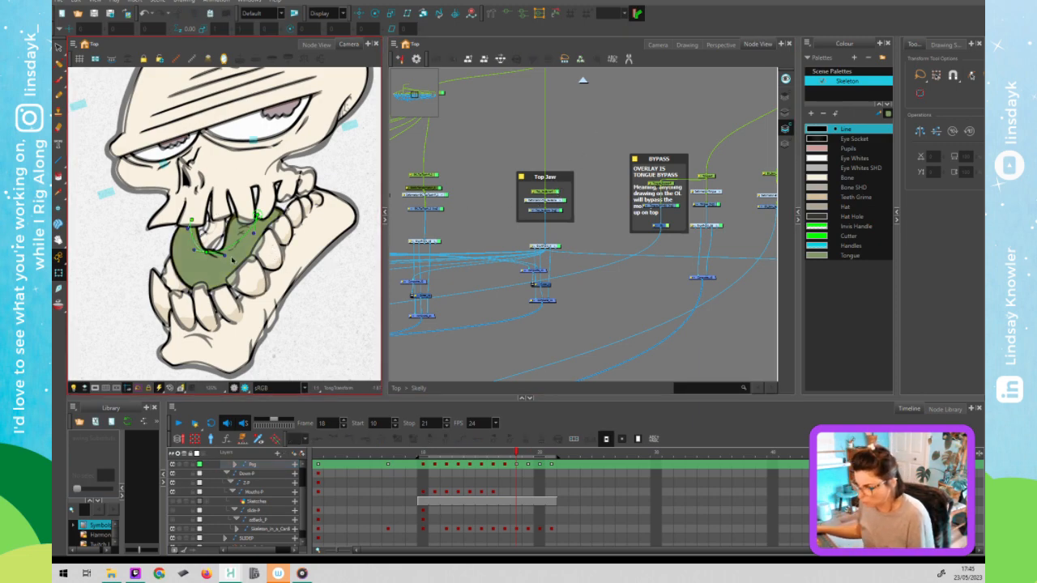
# On frame 19, select the tongue and switch its drawing substitution to 1.
pyautogui.scroll(-3, 232, 259)
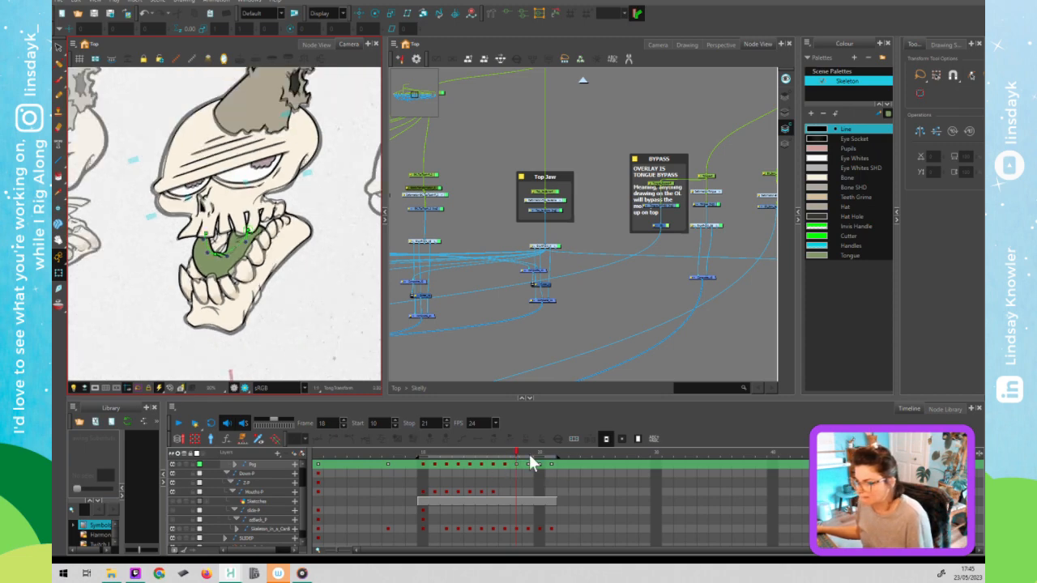
pyautogui.click(528, 456)
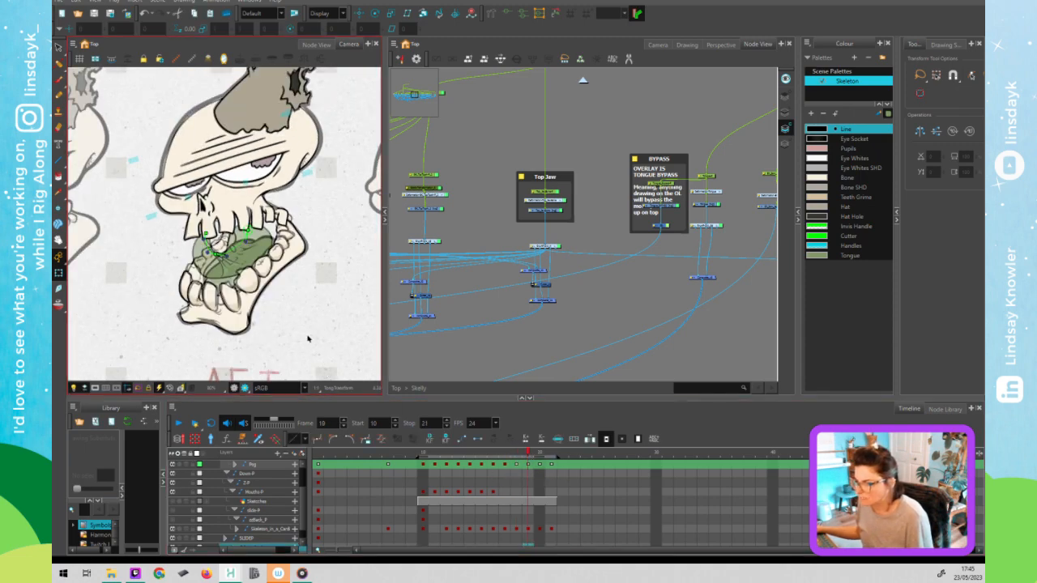
pyautogui.click(237, 261)
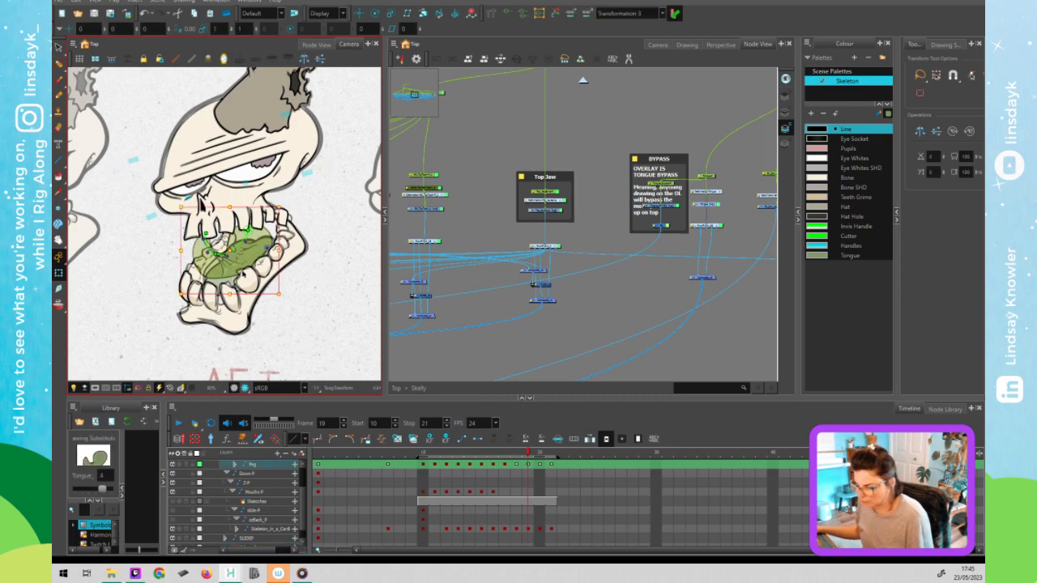
pyautogui.moveTo(103, 487); pyautogui.dragTo(91, 490)
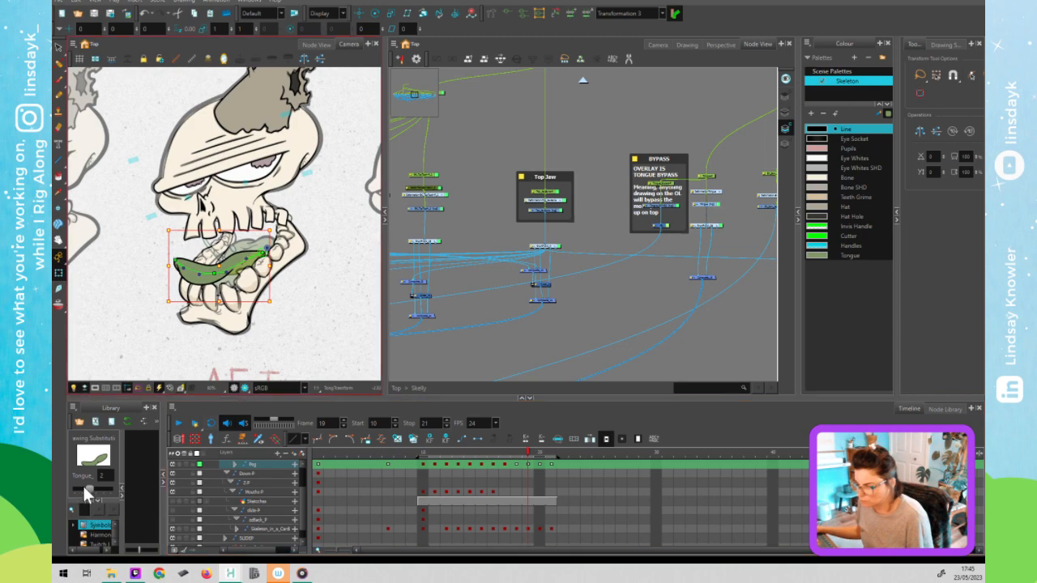
pyautogui.moveTo(83, 485); pyautogui.dragTo(78, 488)
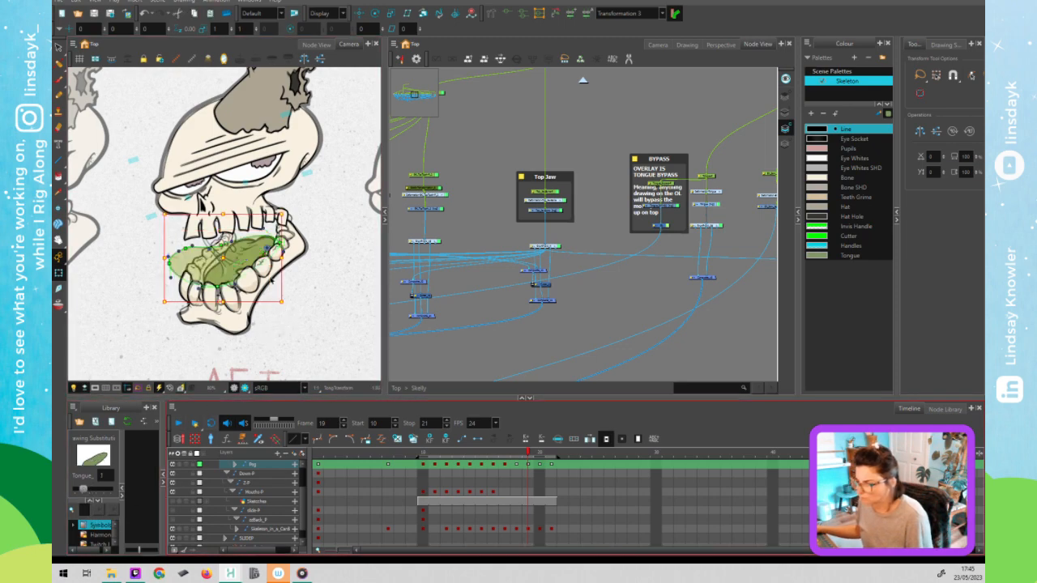
# Reshape the tongue on frame 19 by pulling its deformer's upper curve, tip and lower curve points inward behind the lower teeth.
pyautogui.scroll(2, 271, 280)
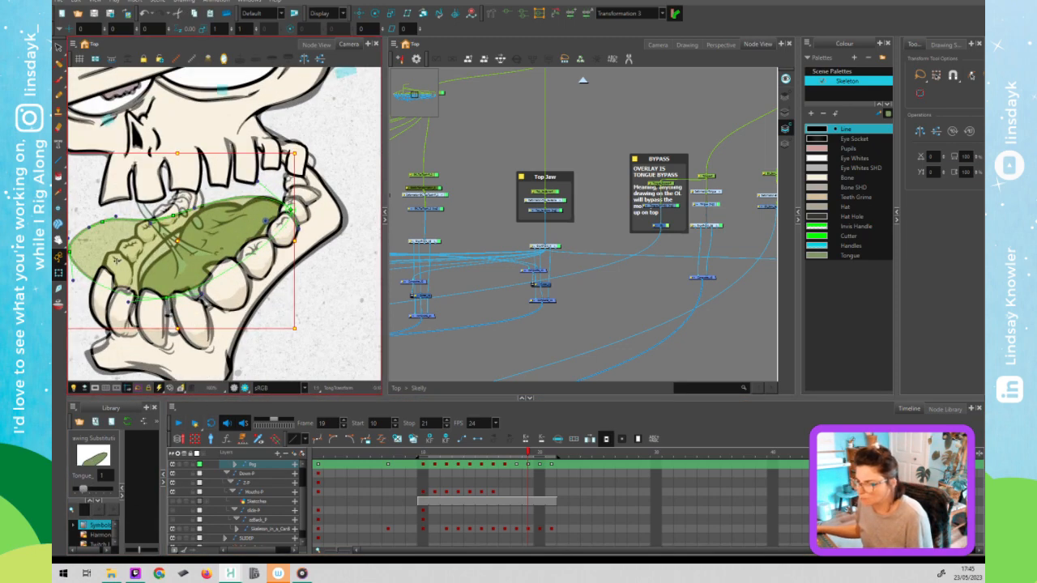
pyautogui.press('Escape')
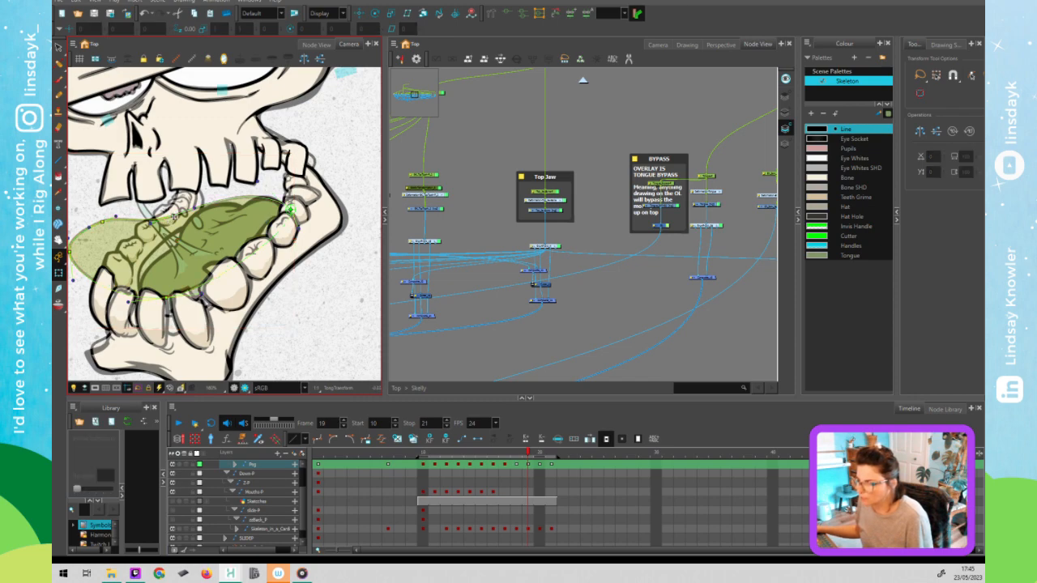
pyautogui.moveTo(230, 209); pyautogui.dragTo(242, 207)
pyautogui.moveTo(102, 221); pyautogui.dragTo(202, 210)
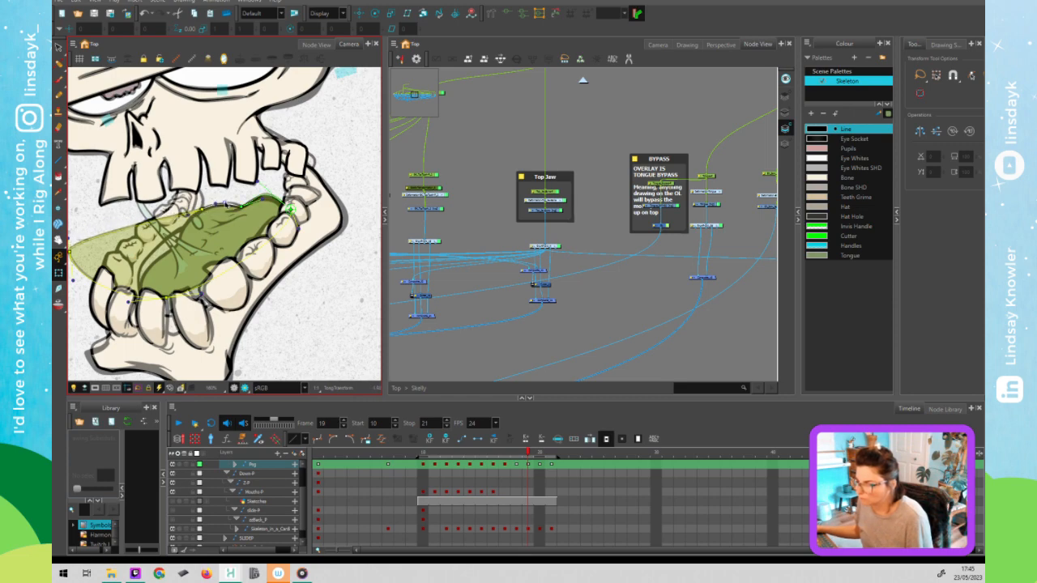
pyautogui.moveTo(70, 252); pyautogui.dragTo(199, 216)
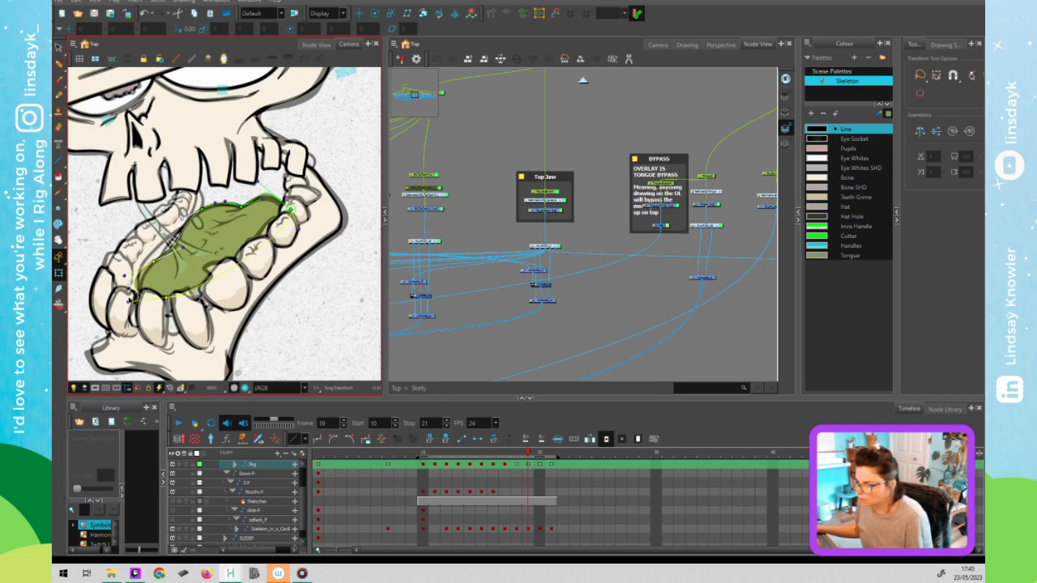
pyautogui.moveTo(132, 302); pyautogui.dragTo(168, 307)
# Scrub through the mouth animation between frames 11 and 19 to compare the tongue's shape across poses.
pyautogui.click(530, 462)
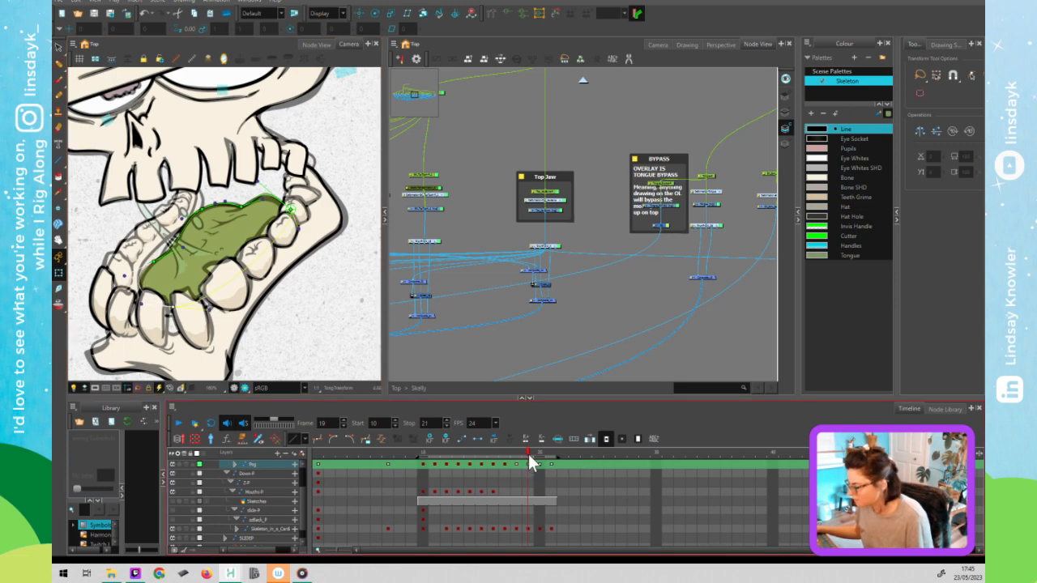
pyautogui.click(514, 454)
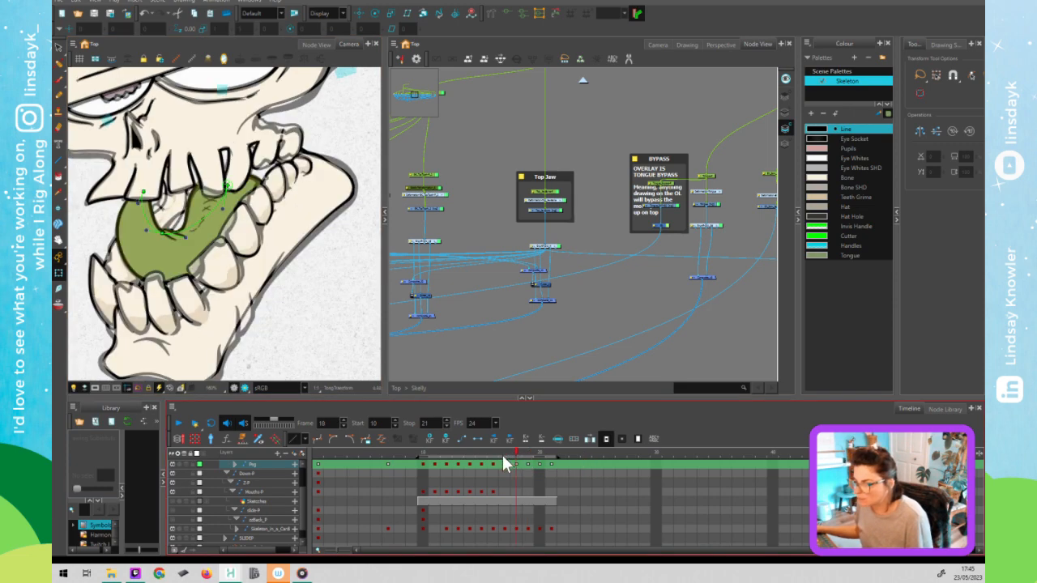
pyautogui.click(502, 455)
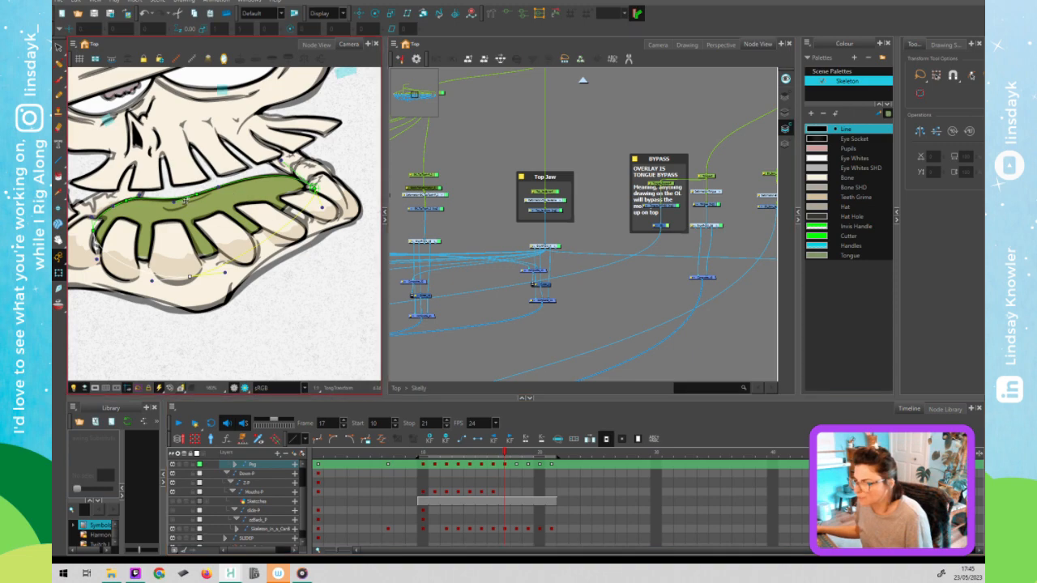
pyautogui.click(504, 454)
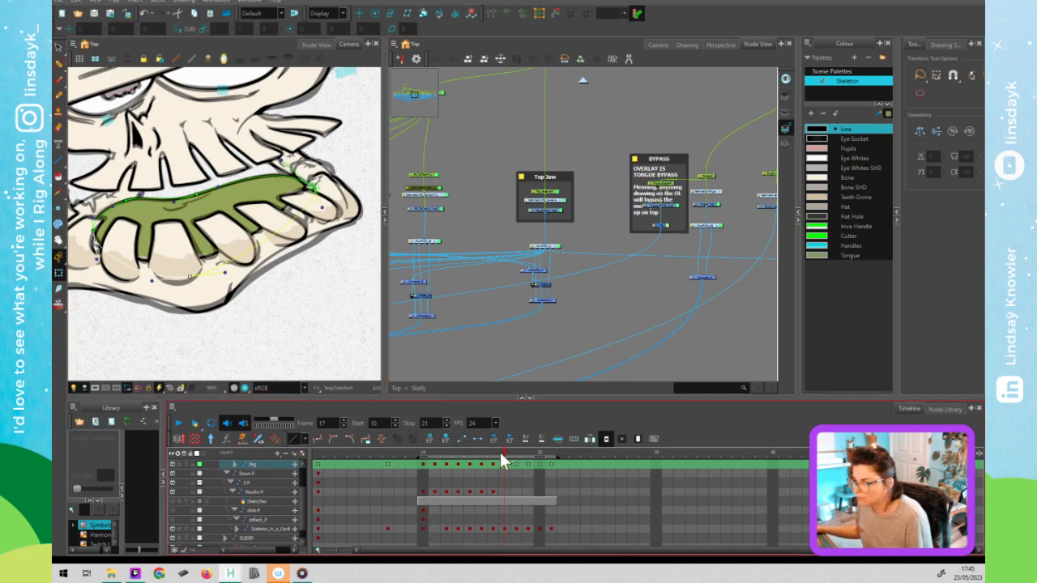
pyautogui.click(496, 453)
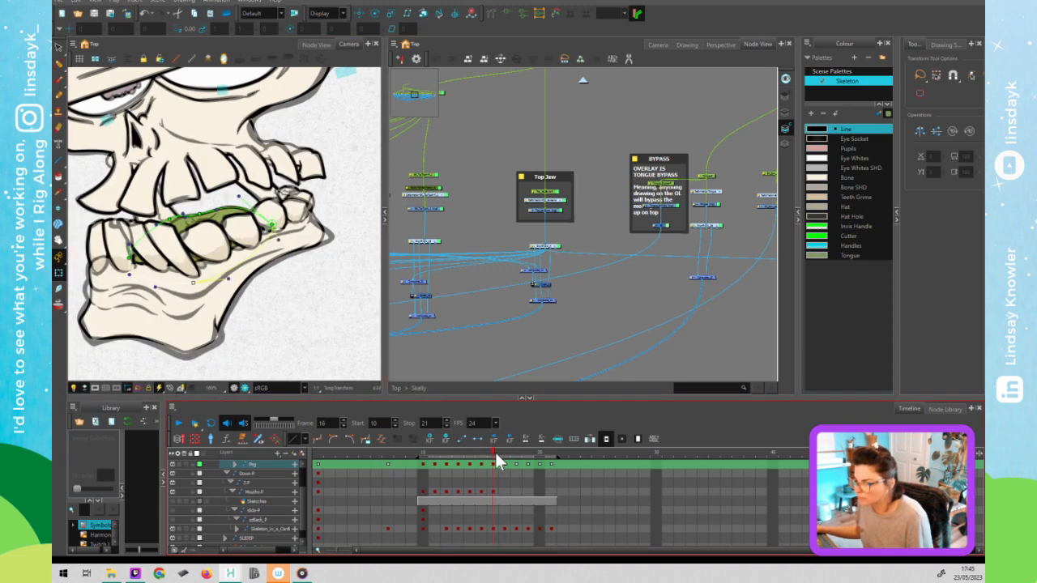
pyautogui.click(483, 460)
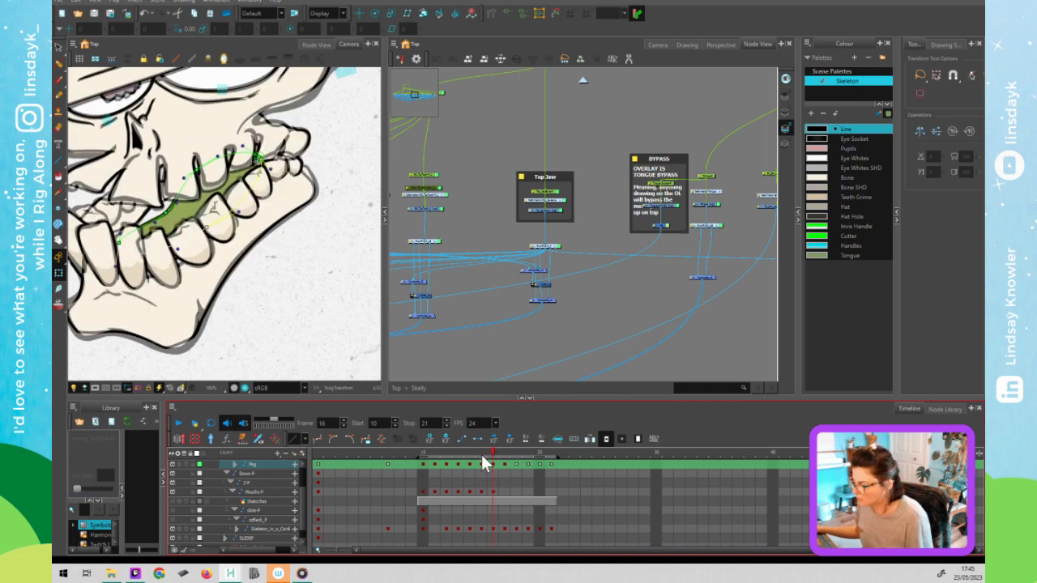
pyautogui.click(449, 461)
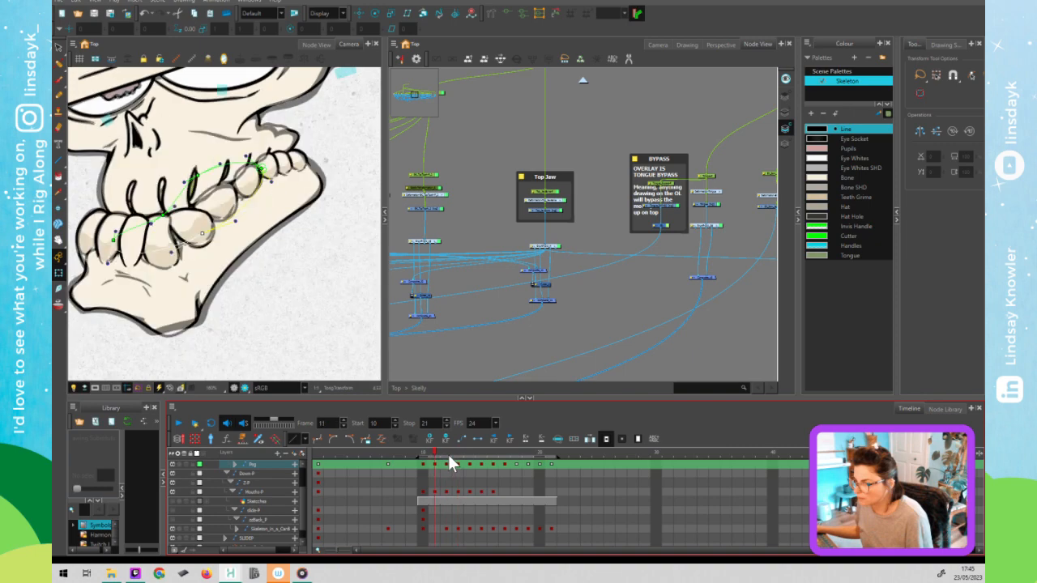
pyautogui.click(517, 453)
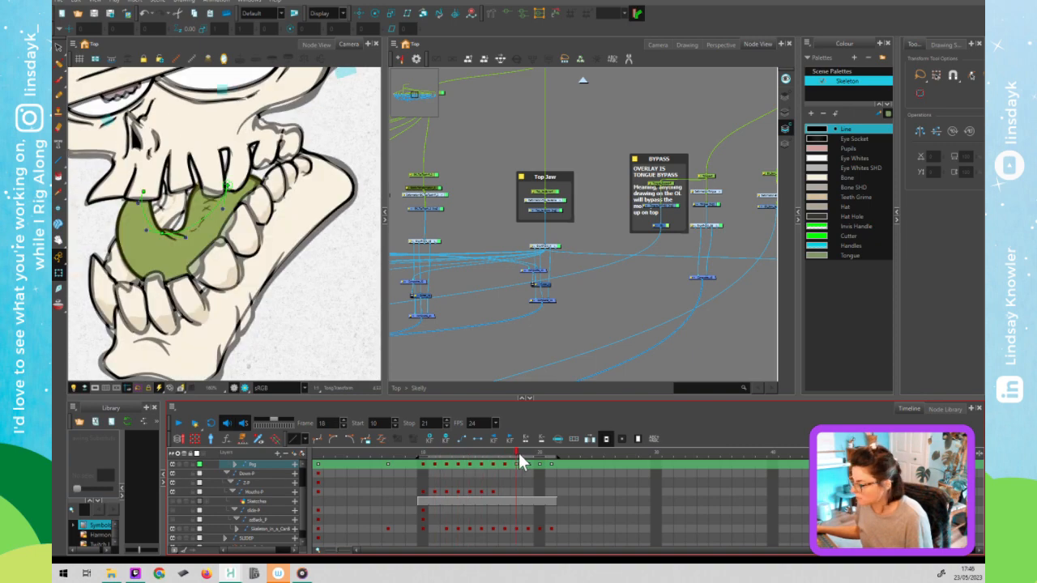
pyautogui.click(526, 454)
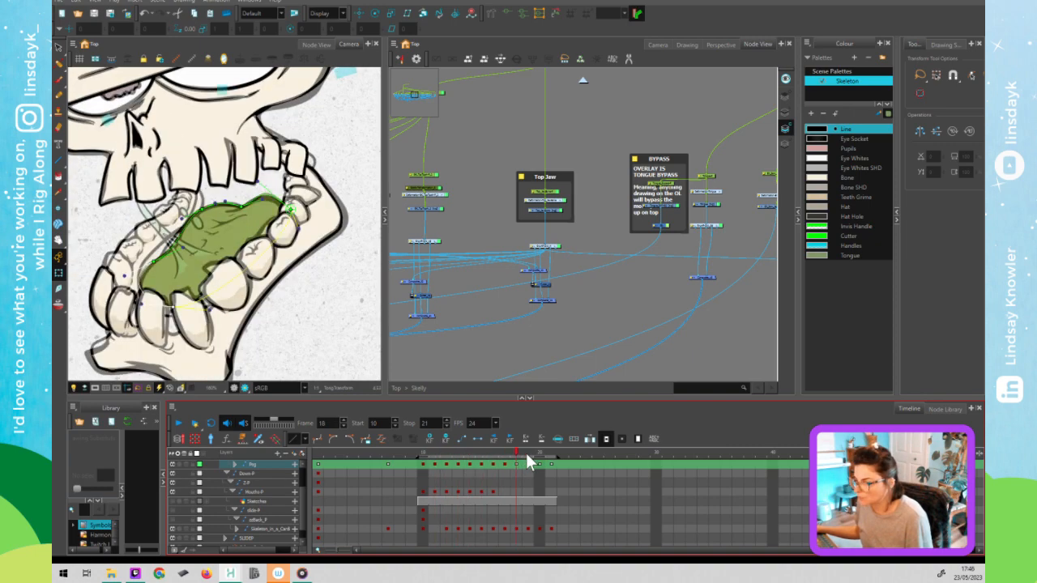
# Select the tongue drawing, make its line art layer active for editing, and go to frame 10.
pyautogui.click(239, 220)
pyautogui.hotkey('alt', 's')
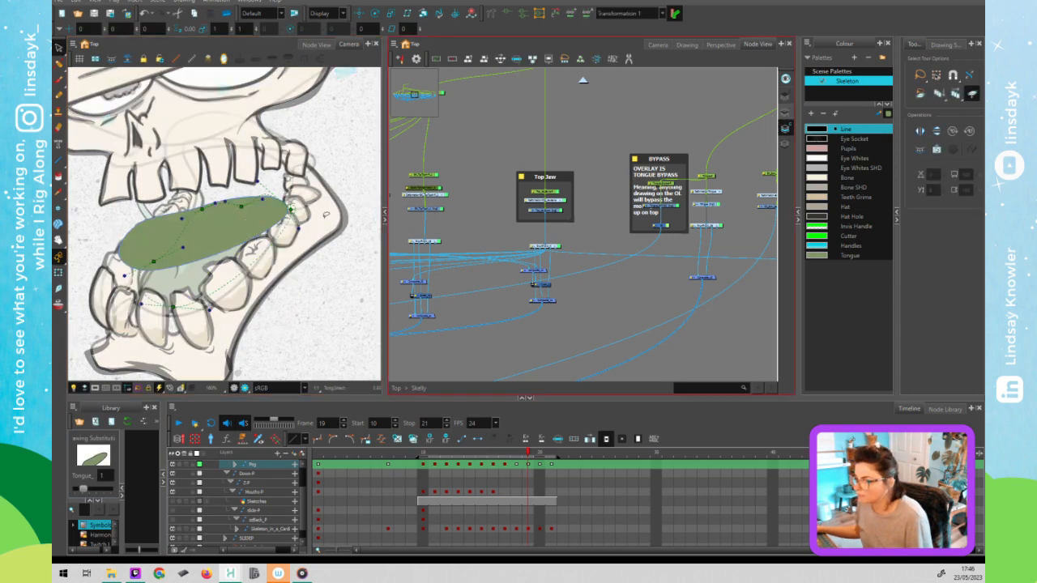
pyautogui.click(785, 112)
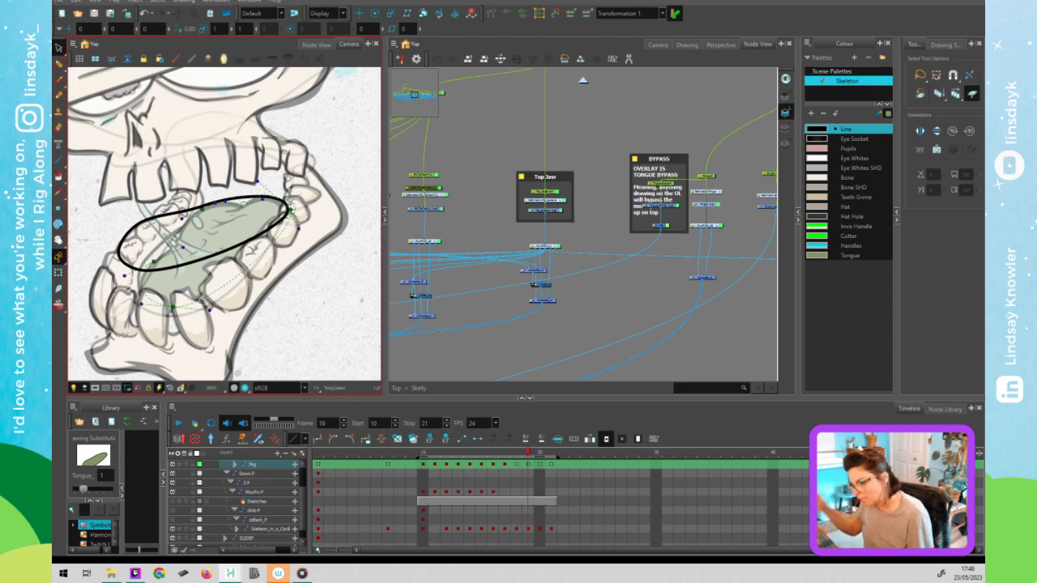
pyautogui.click(424, 451)
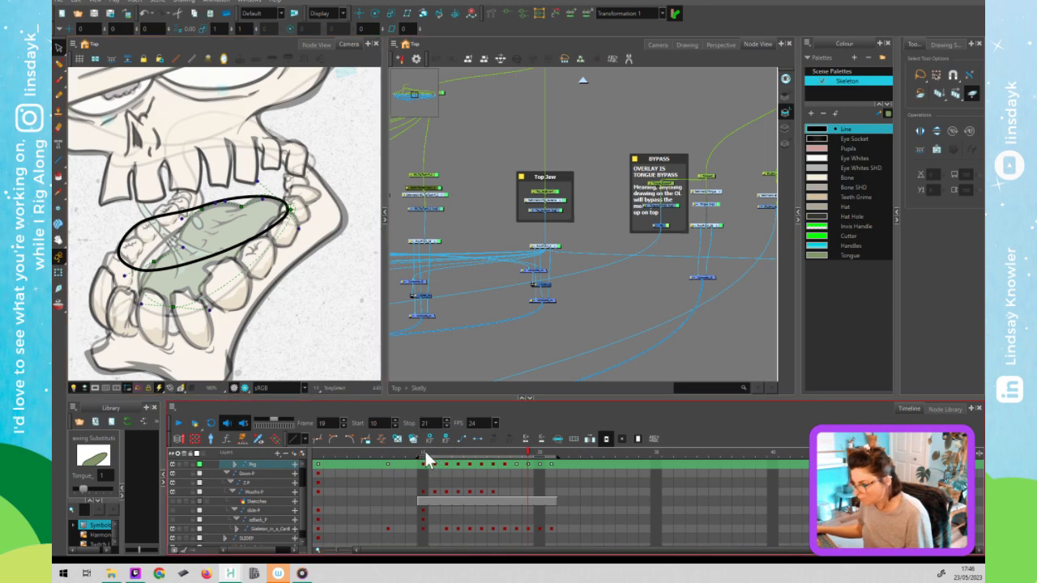
pyautogui.click(209, 177)
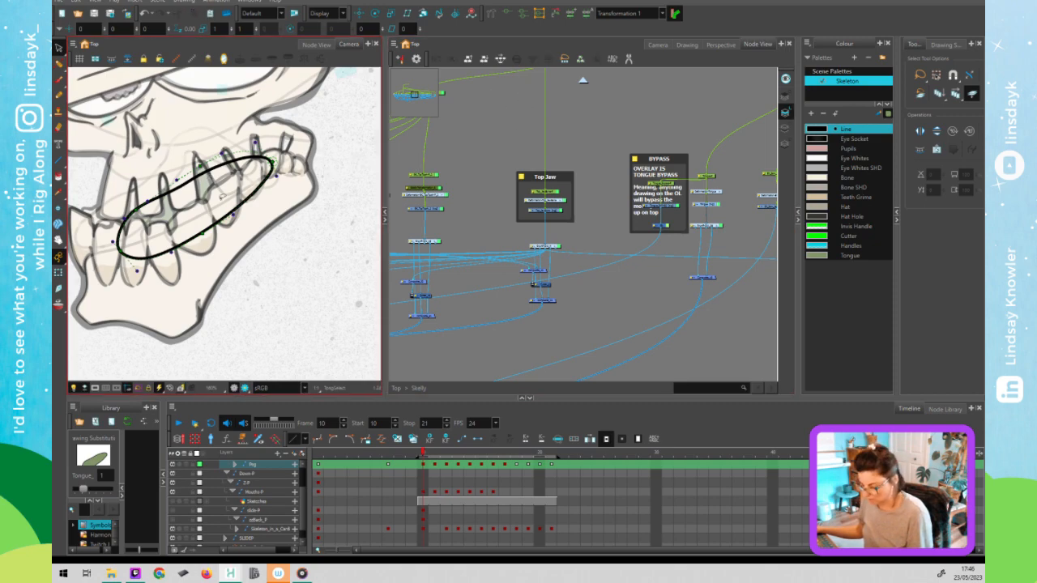
# Draw a short crease stroke from the tongue's upper outline into its middle with the Line tool and bend it into a curve.
pyautogui.hotkey('shift', 't')
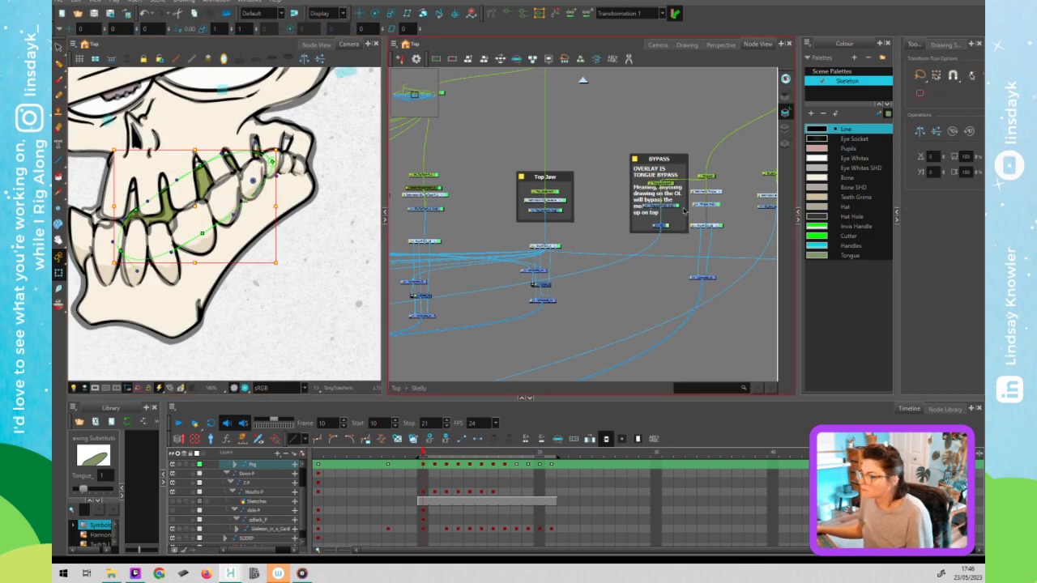
pyautogui.click(713, 197)
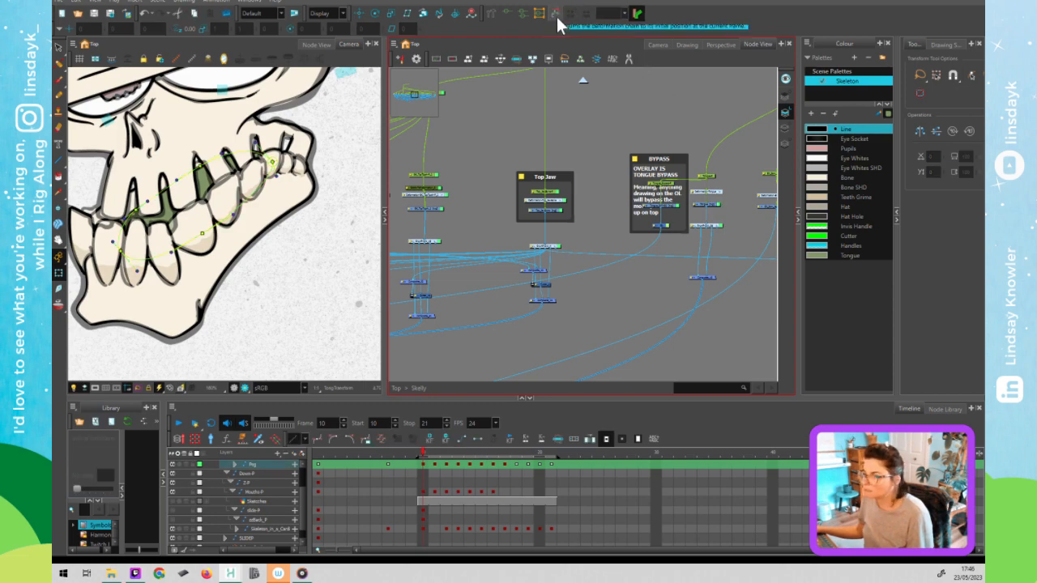
pyautogui.middleClick(193, 199)
pyautogui.hotkey('alt', 's')
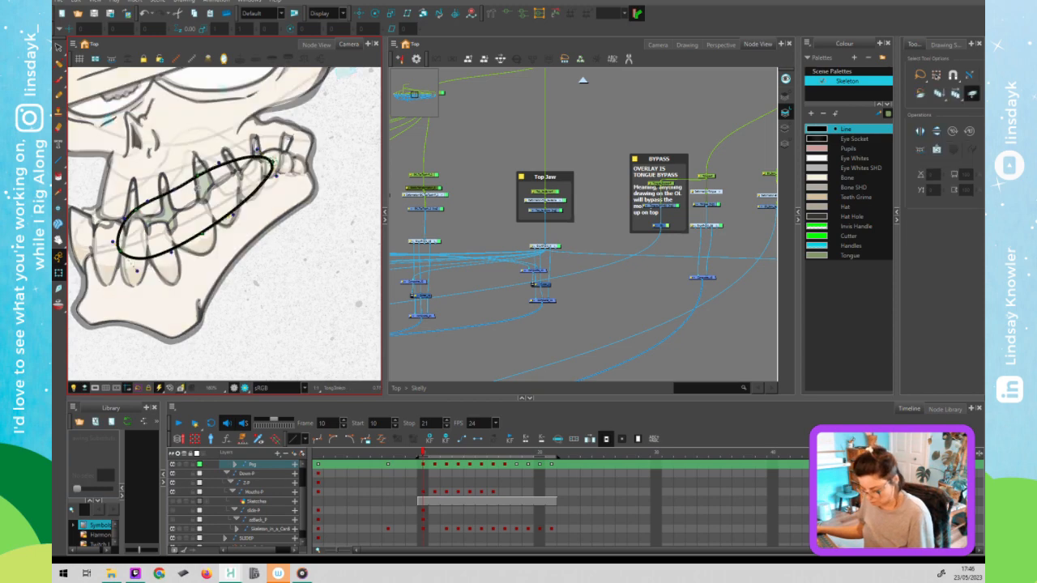
pyautogui.hotkey('alt', '\\')
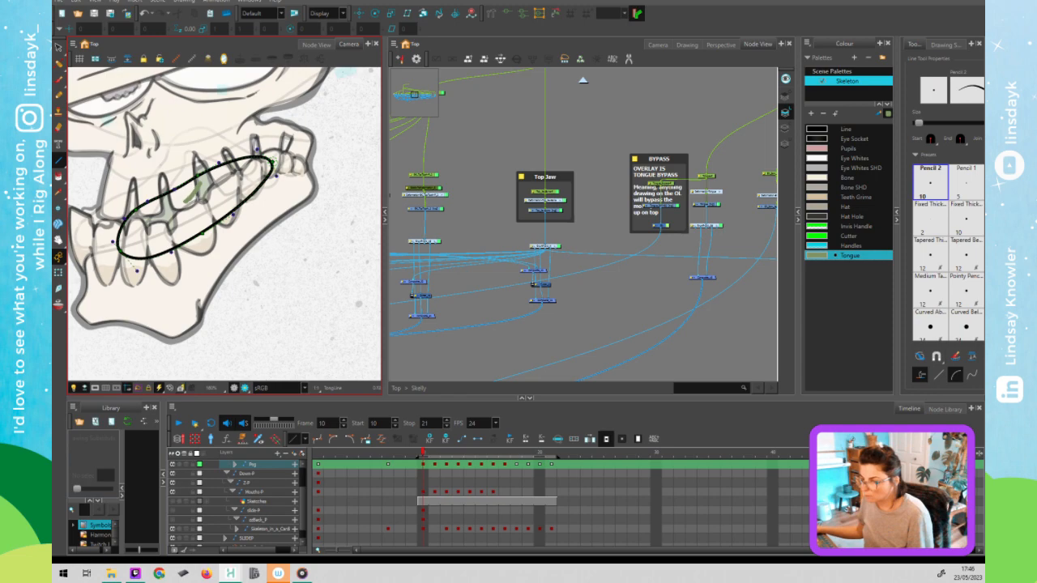
pyautogui.hotkey('alt', 'q')
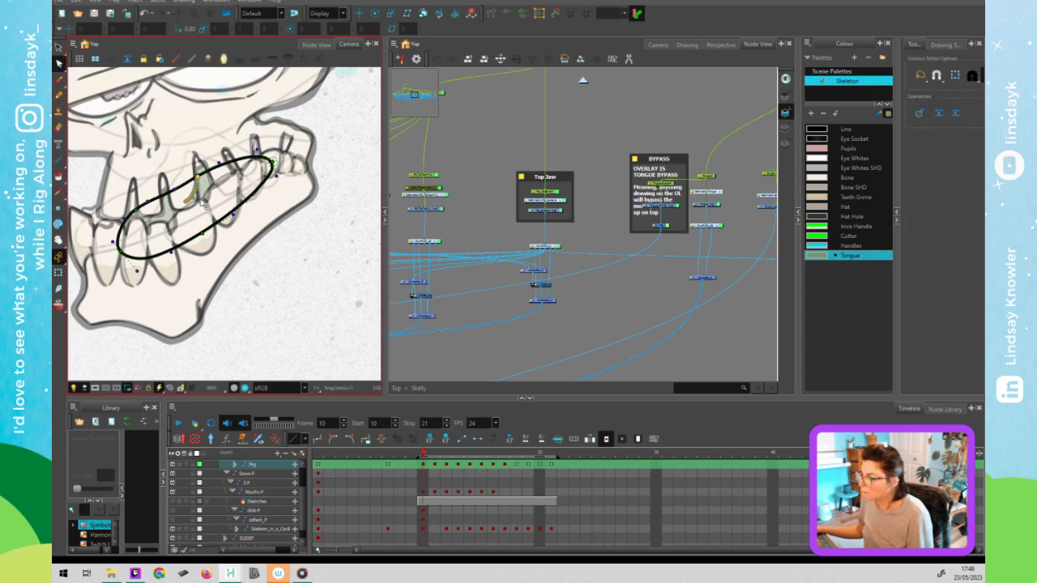
# Recolour the crease stroke with the Line swatch and widen the tool settings area to reach the stroke thickness values.
pyautogui.click(848, 129)
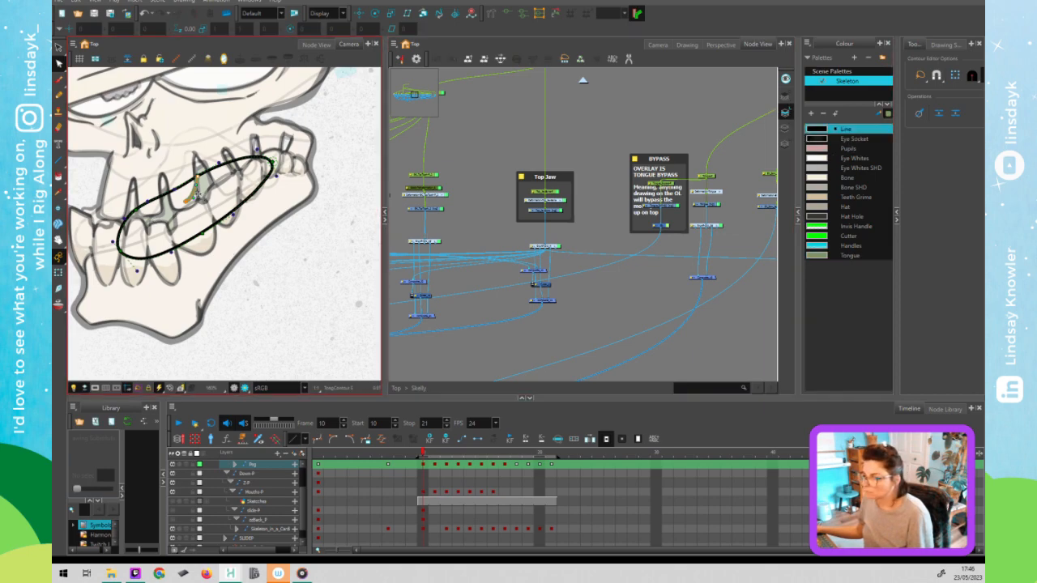
pyautogui.hotkey('alt', 's')
pyautogui.click(847, 127)
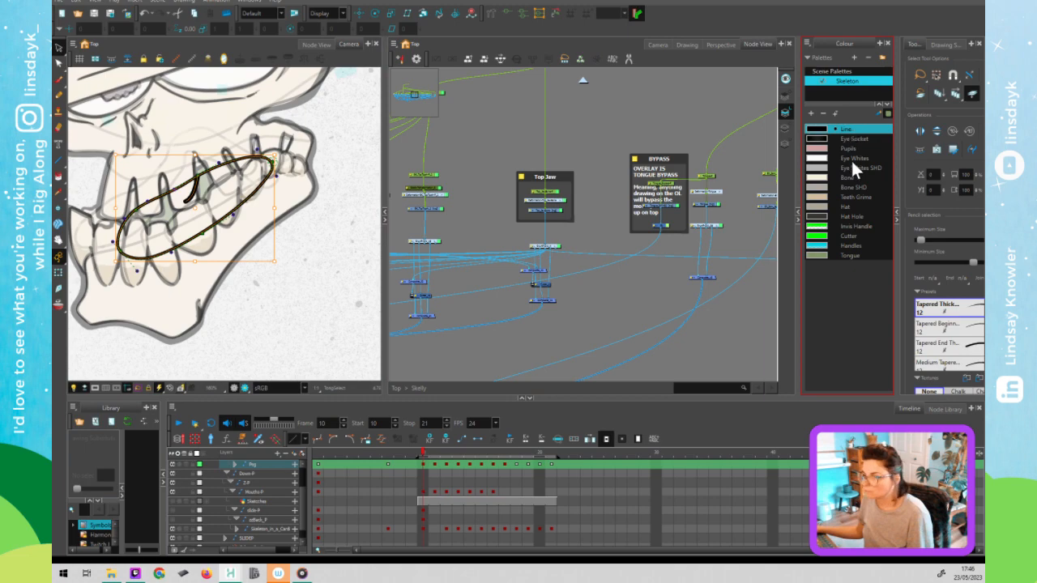
pyautogui.click(901, 265)
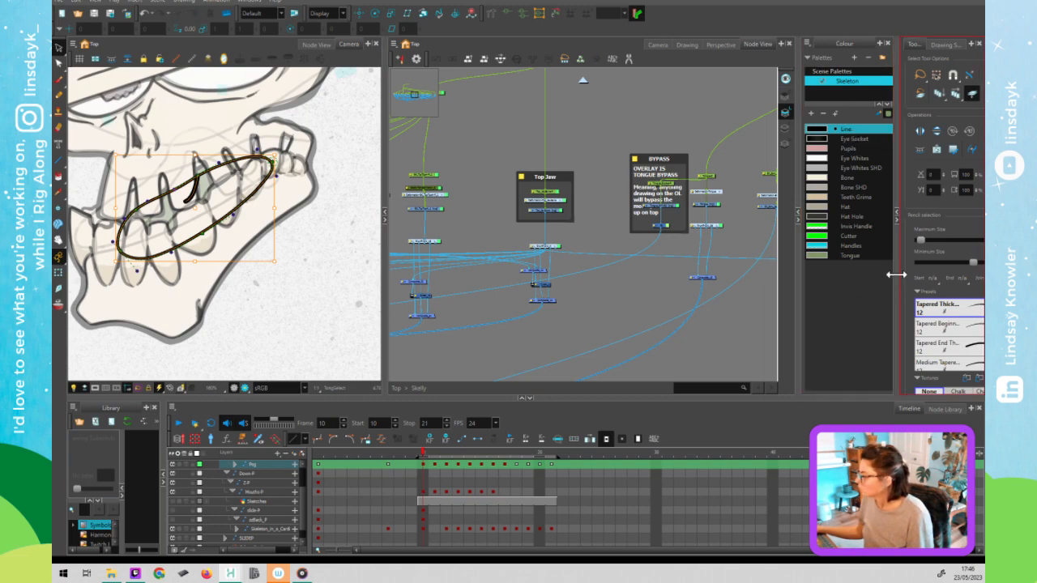
pyautogui.moveTo(850, 265); pyautogui.dragTo(845, 265)
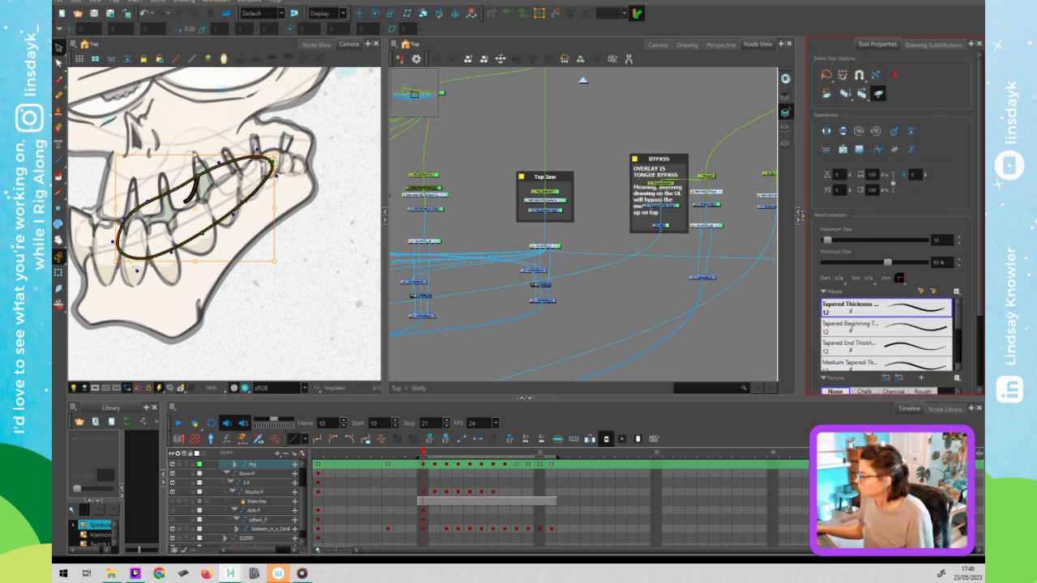
# Try to thin all the selected tongue strokes together by lowering their maximum size.
pyautogui.click(940, 240)
pyautogui.write('6')
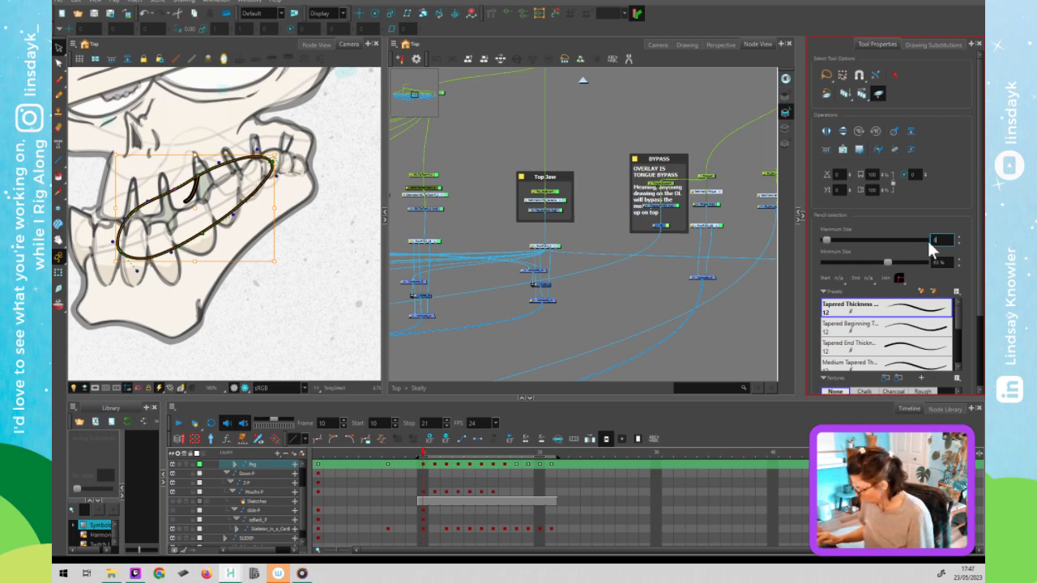
pyautogui.press('Return')
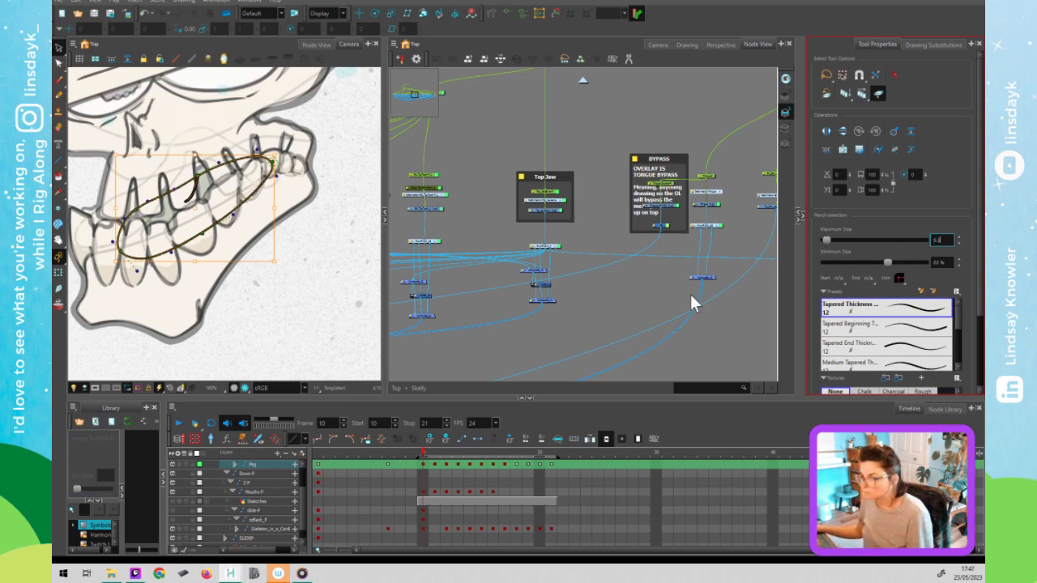
pyautogui.hotkey('ctrl', 'z')
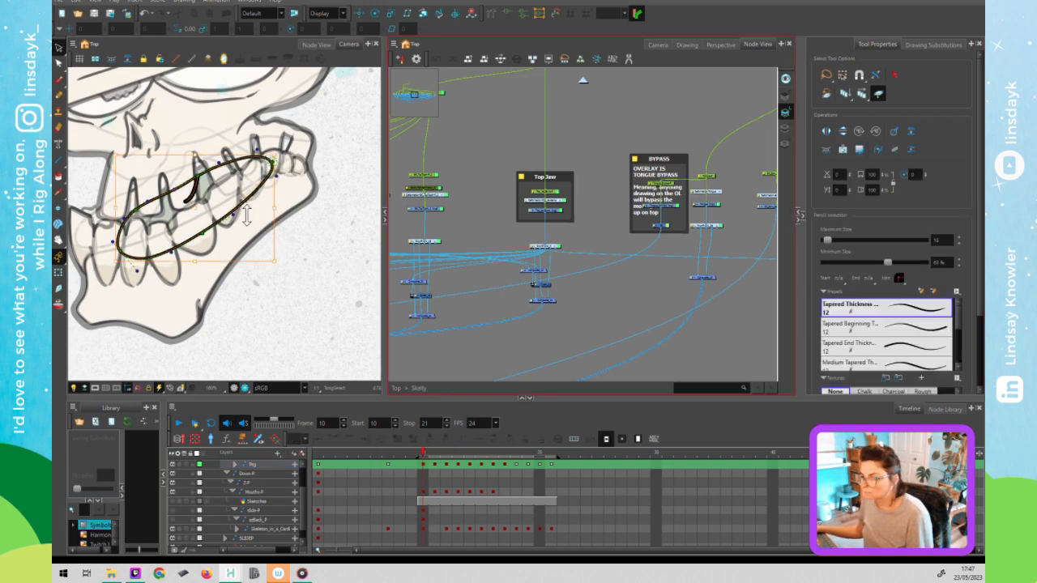
pyautogui.press('Escape')
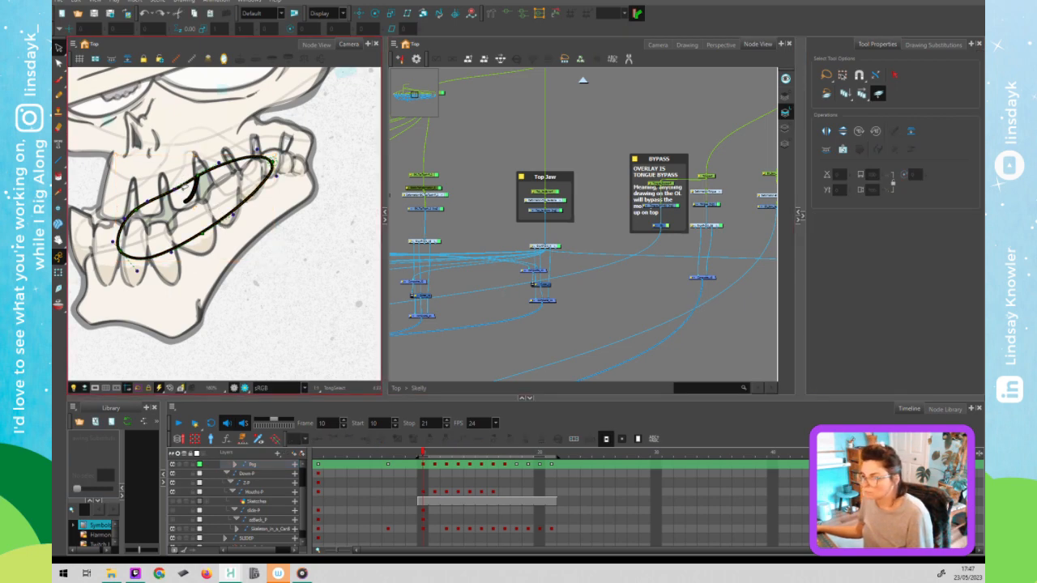
# Select only the crease stroke and adjust its maximum size to suit the thickness of the tongue's outline.
pyautogui.click(192, 191)
pyautogui.click(938, 241)
pyautogui.write('40')
pyautogui.press('Return')
pyautogui.press('Return')
pyautogui.write('44')
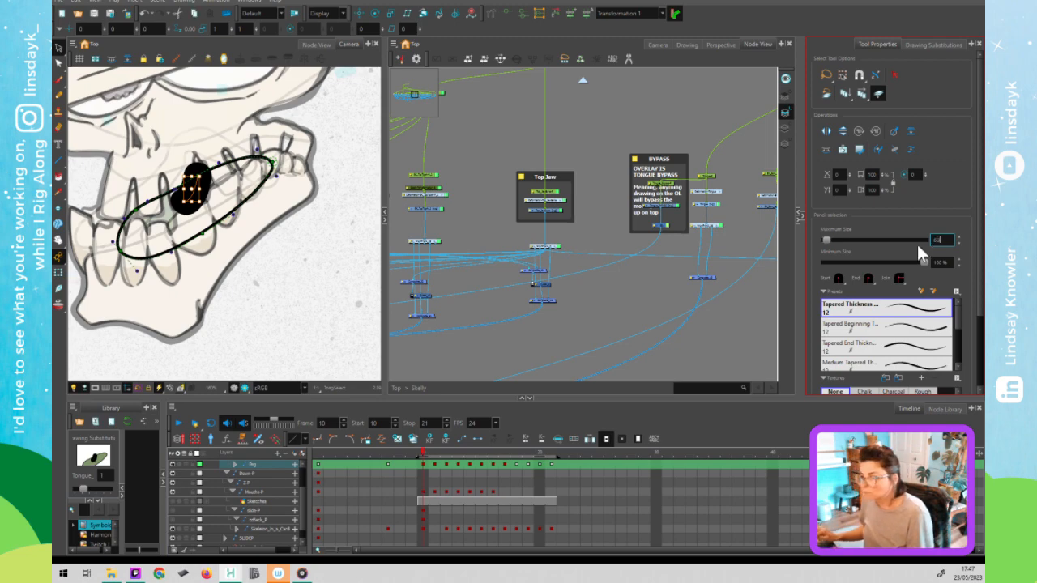
pyautogui.press('Return')
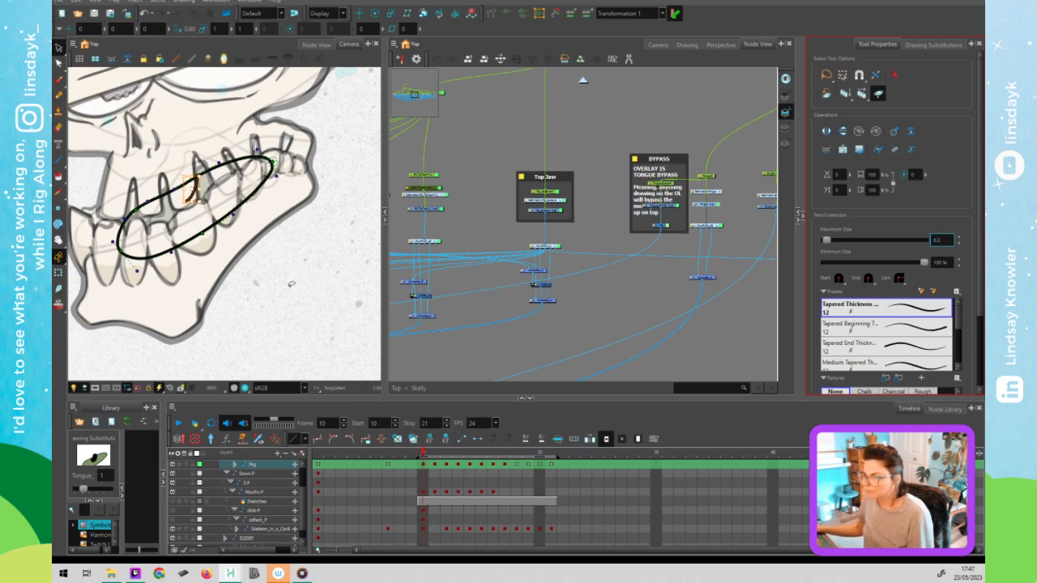
pyautogui.click(290, 283)
# Reshape the crease stroke with the Contour Editor into a straighter diagonal by moving its inner end up toward the tongue's outline.
pyautogui.scroll(4, 203, 183)
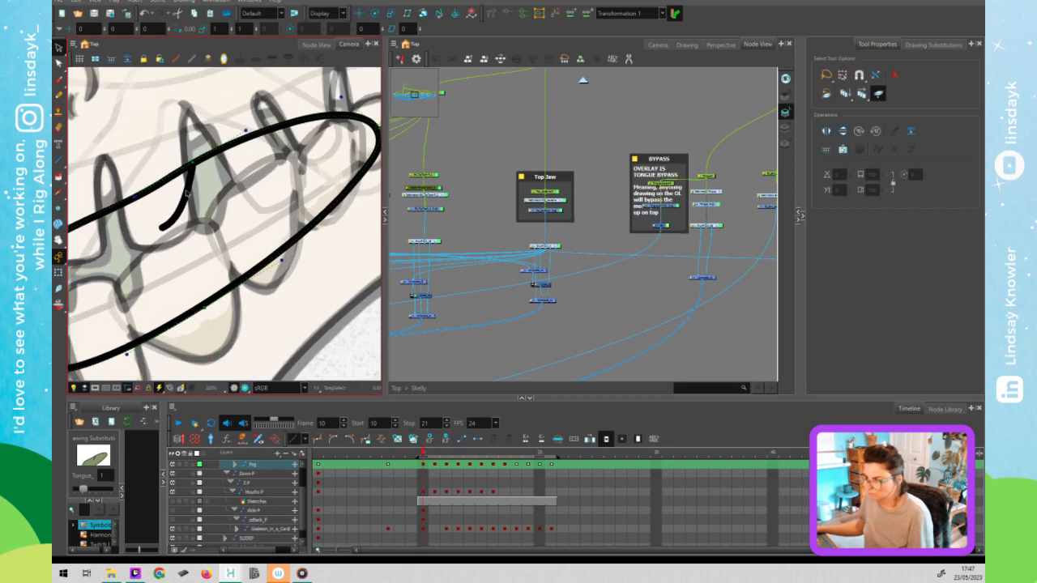
pyautogui.hotkey('alt', 'q')
pyautogui.click(181, 193)
pyautogui.moveTo(181, 192); pyautogui.dragTo(159, 211)
pyautogui.click(164, 228)
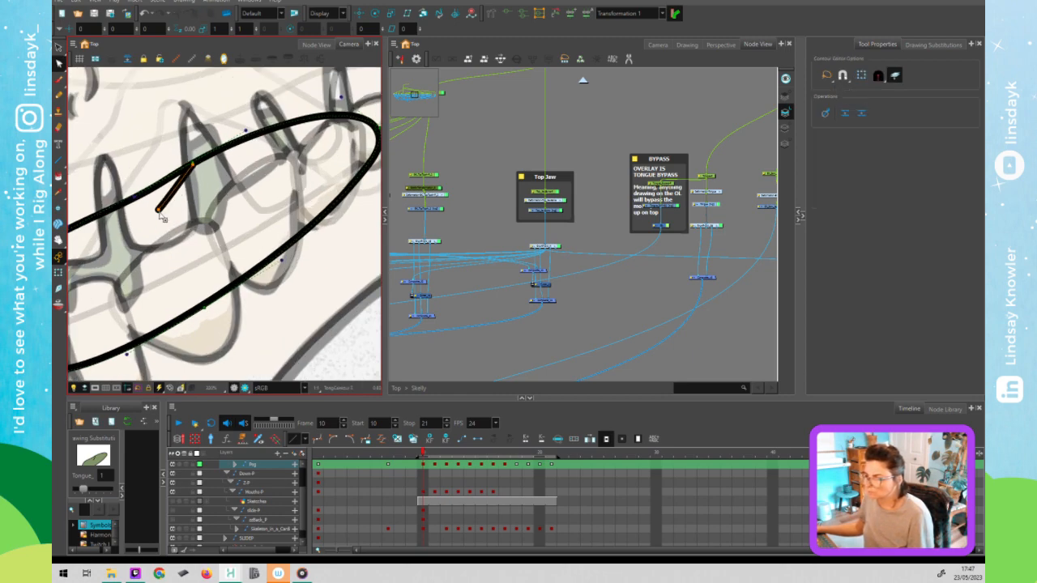
# Taper the inner end of the crease stroke to a point with the Pencil Editor, then return to the Transform tool.
pyautogui.hotkey('alt', 'shift', 'q')
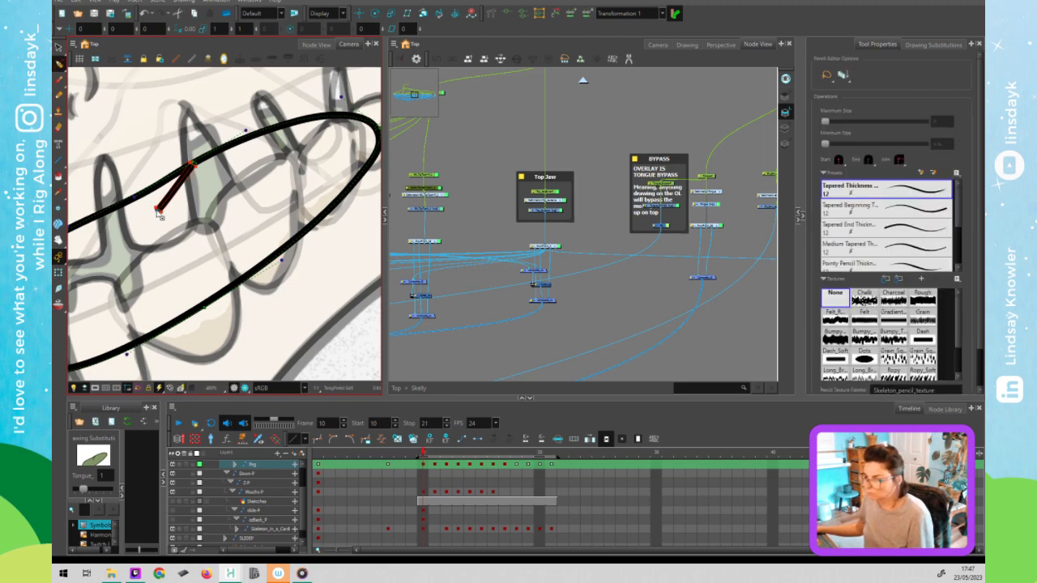
pyautogui.moveTo(158, 211); pyautogui.dragTo(169, 198)
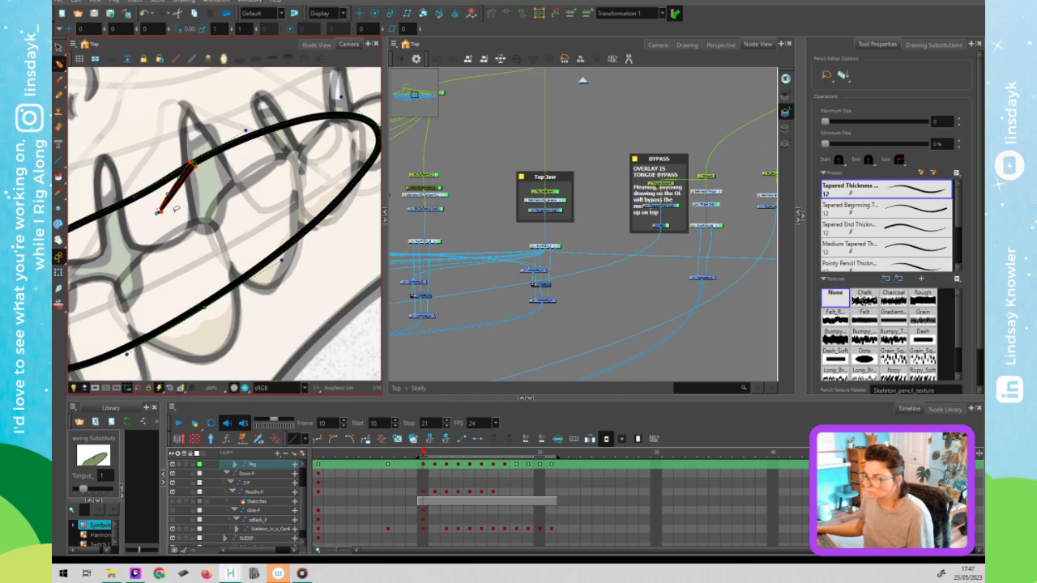
pyautogui.hotkey('shift', 't')
pyautogui.scroll(-4, 175, 215)
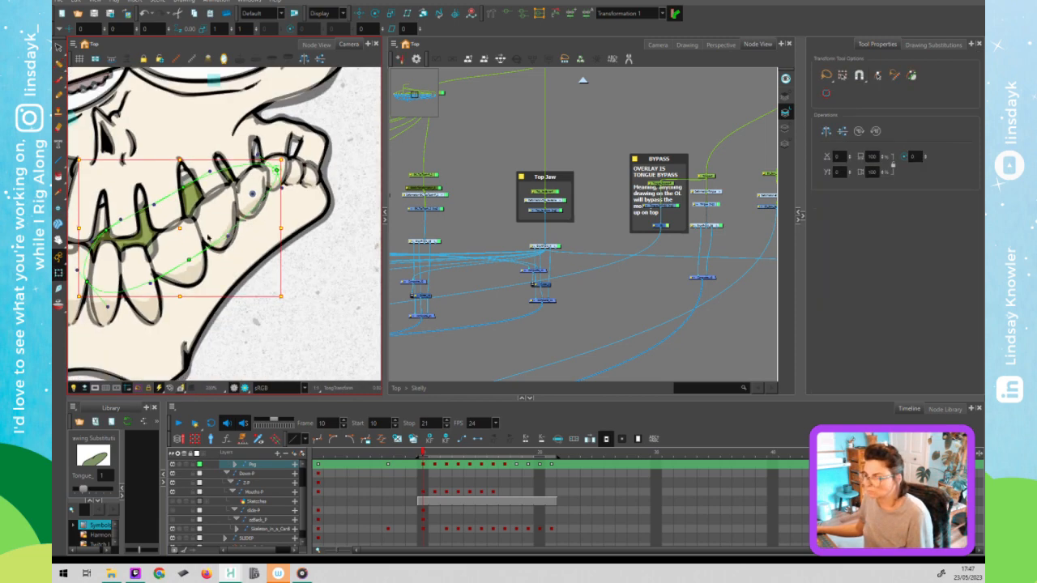
# Deselect the tongue and go to frame 17, focusing on the crease along the tongue's upper edge.
pyautogui.click(247, 261)
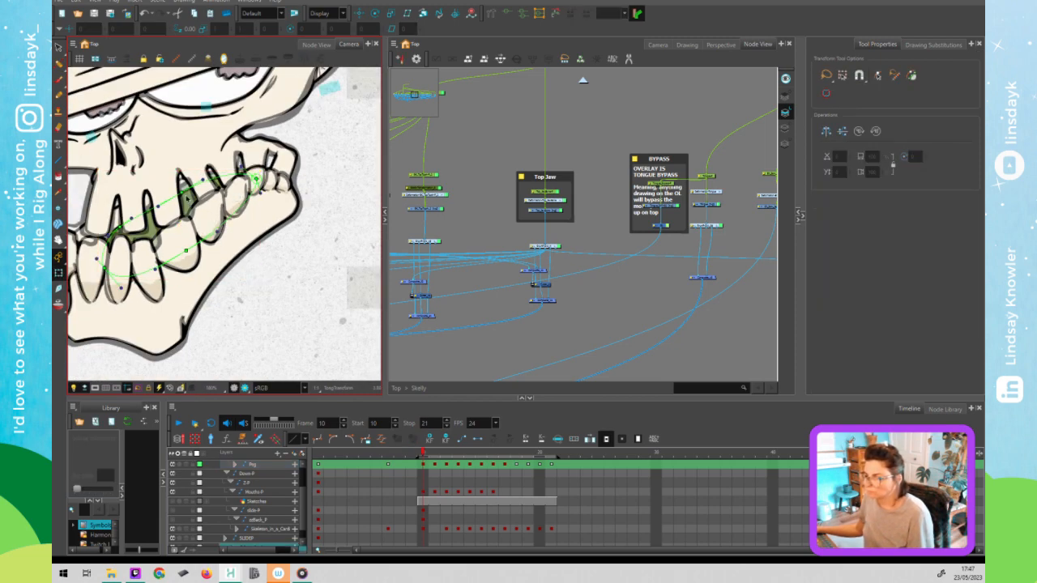
pyautogui.click(483, 450)
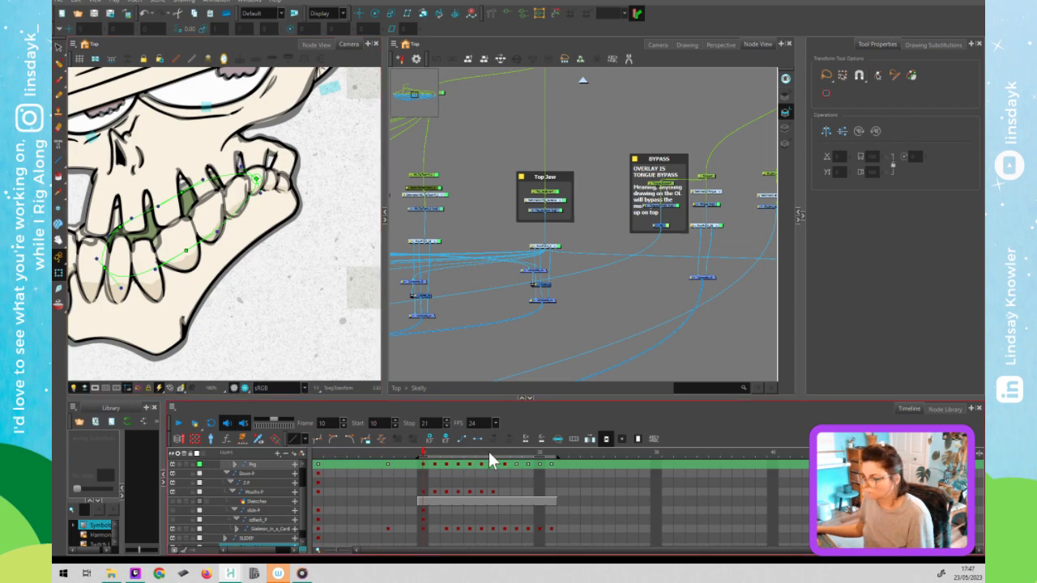
pyautogui.moveTo(499, 452); pyautogui.dragTo(501, 451)
pyautogui.scroll(5, 199, 247)
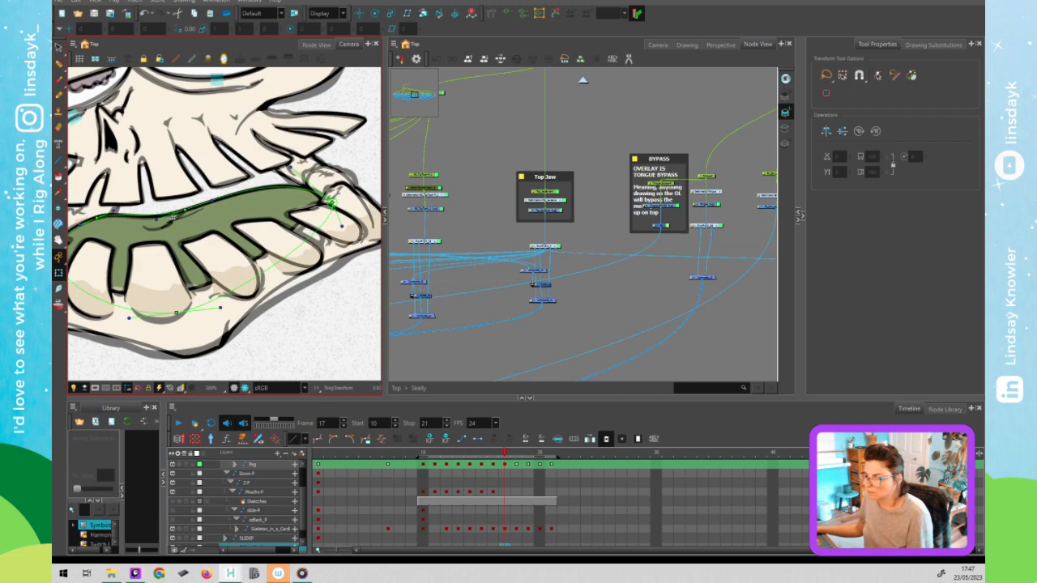
pyautogui.scroll(2, 192, 215)
pyautogui.scroll(2, 209, 200)
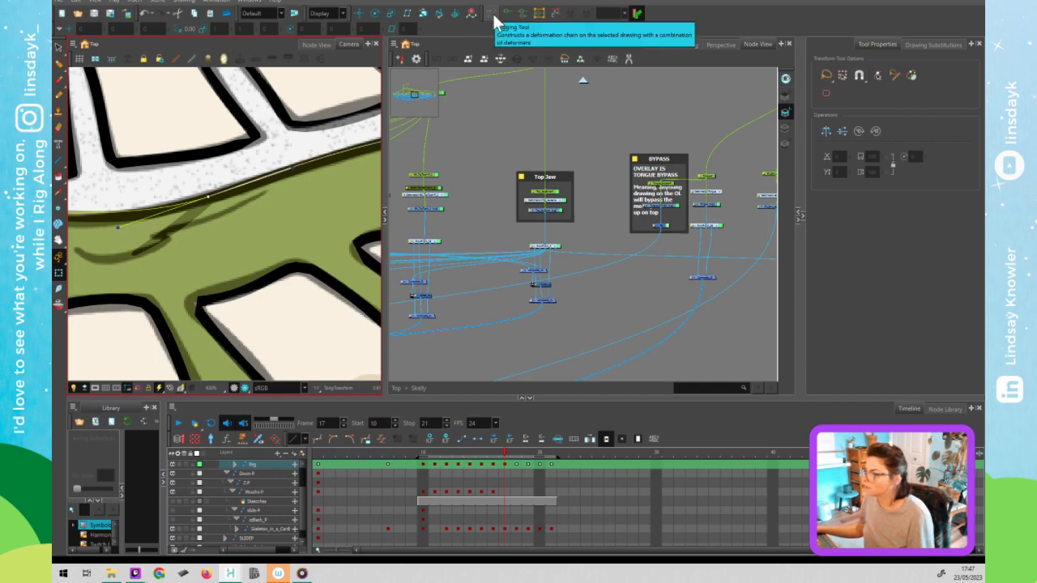
# Examine the tongue's rest-pose deformer around the crease with the Rigging tool.
pyautogui.click(492, 11)
pyautogui.scroll(-3, 155, 197)
pyautogui.scroll(4, 249, 179)
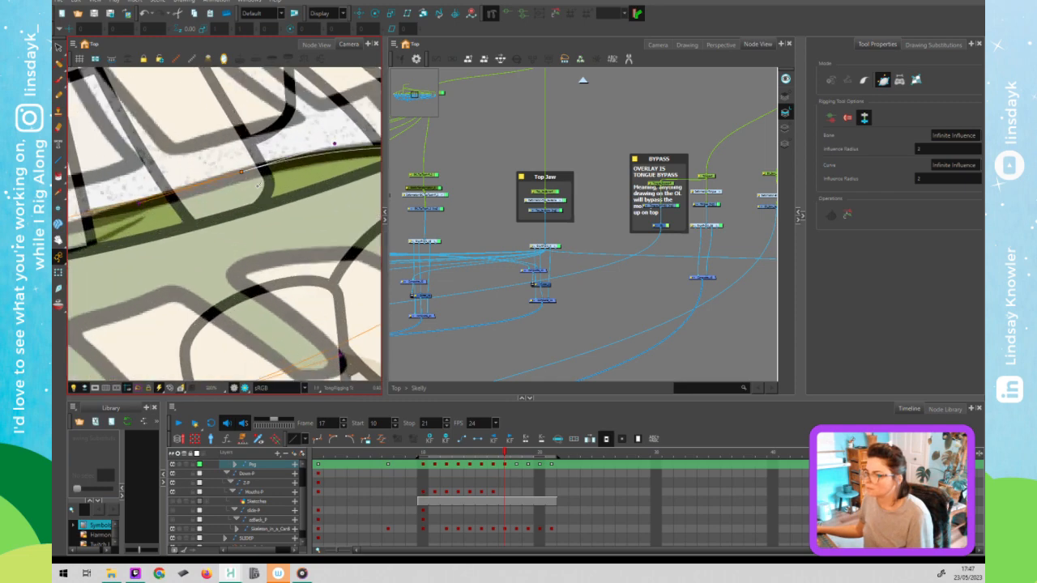
pyautogui.scroll(-5, 258, 186)
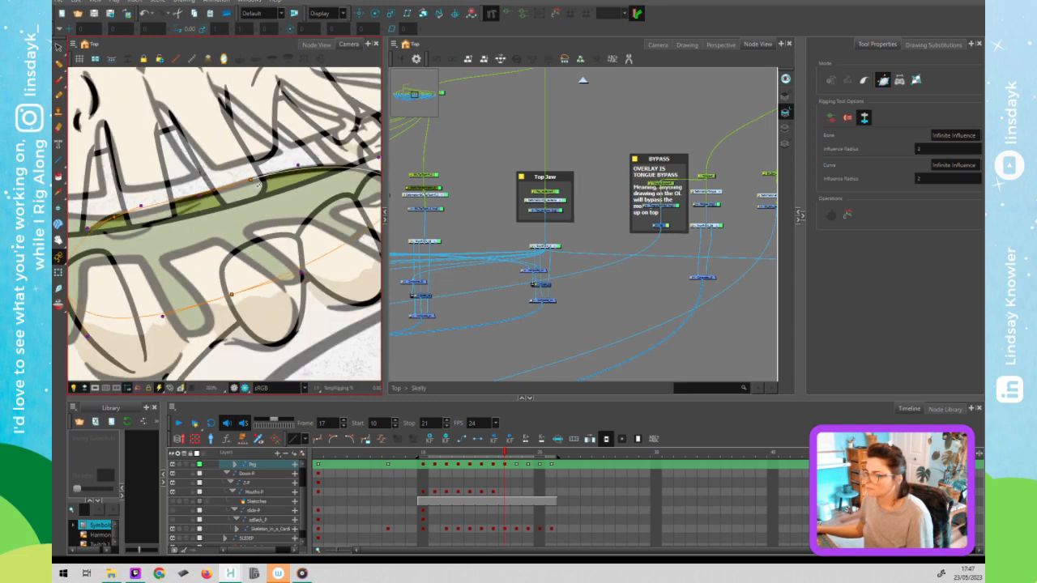
pyautogui.scroll(3, 250, 187)
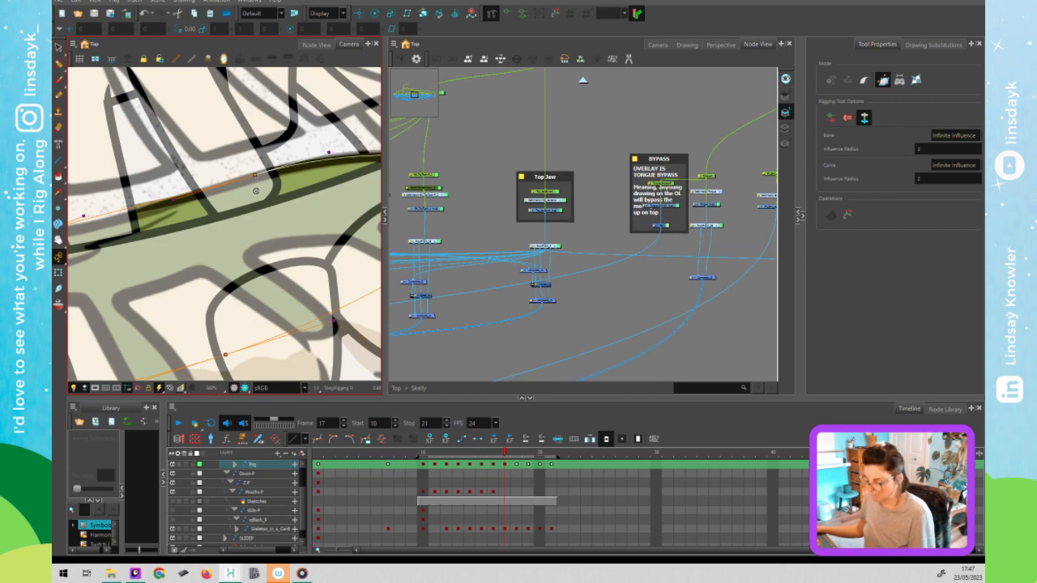
# Select the upper teeth above the tongue and hide them.
pyautogui.hotkey('shift', 't')
pyautogui.click(237, 138)
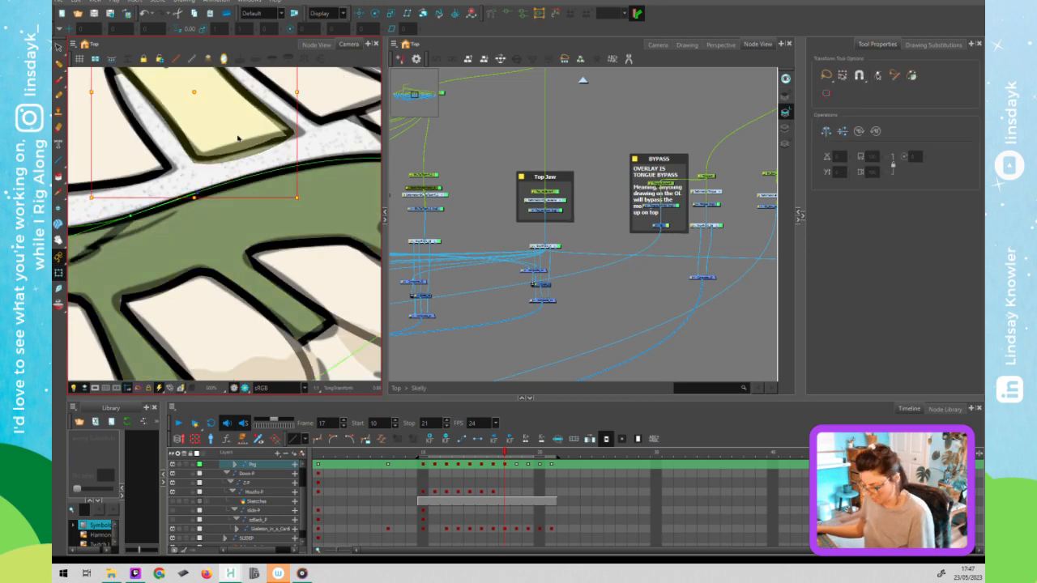
pyautogui.click(126, 149)
pyautogui.moveTo(127, 148); pyautogui.dragTo(305, 99)
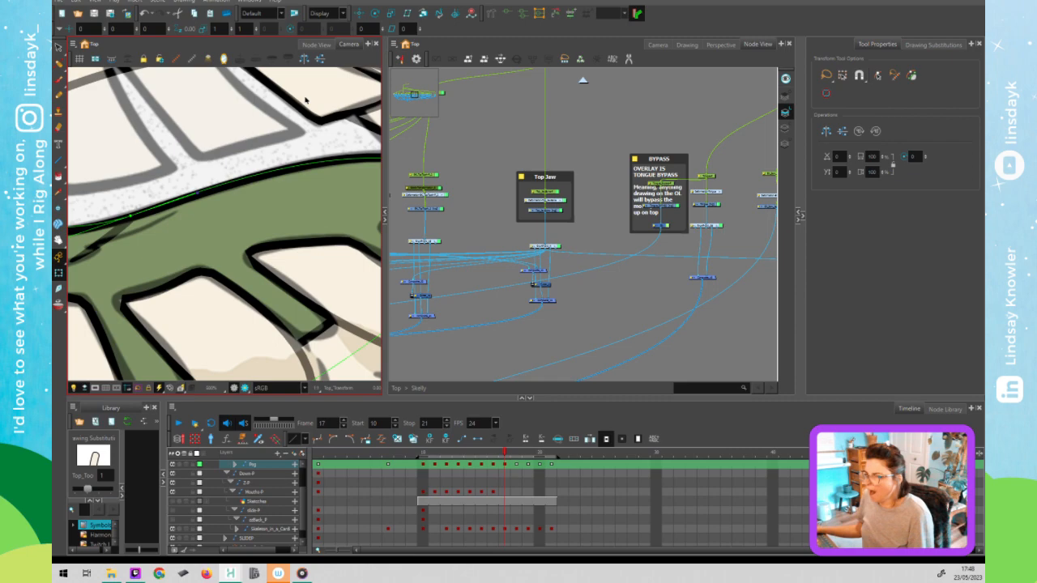
# Reshape the crease curve in the tongue's rest-pose deformer with the Rigging tool so that it follows the drawn crease line.
pyautogui.click(246, 228)
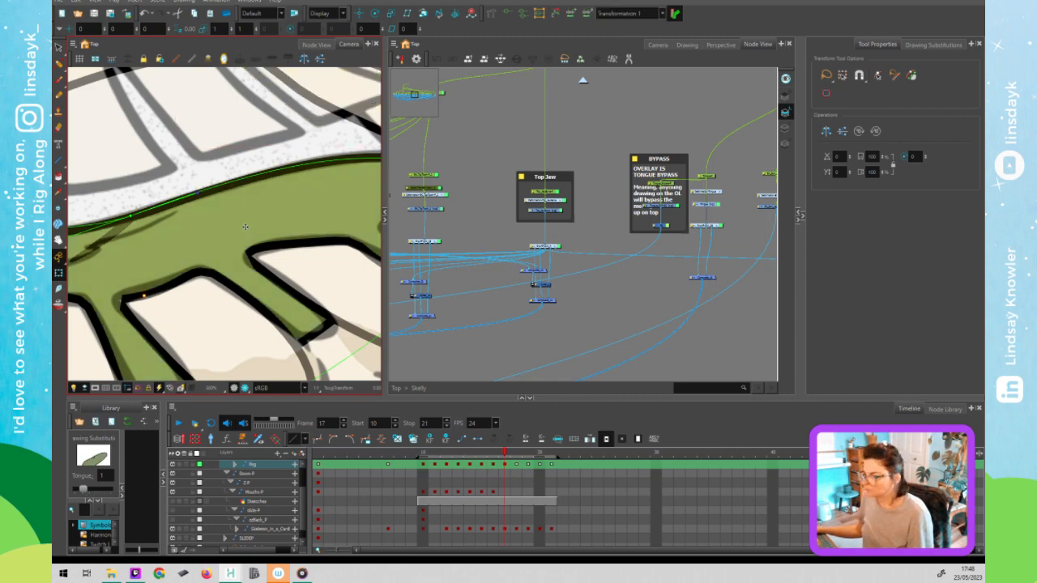
pyautogui.scroll(-4, 246, 227)
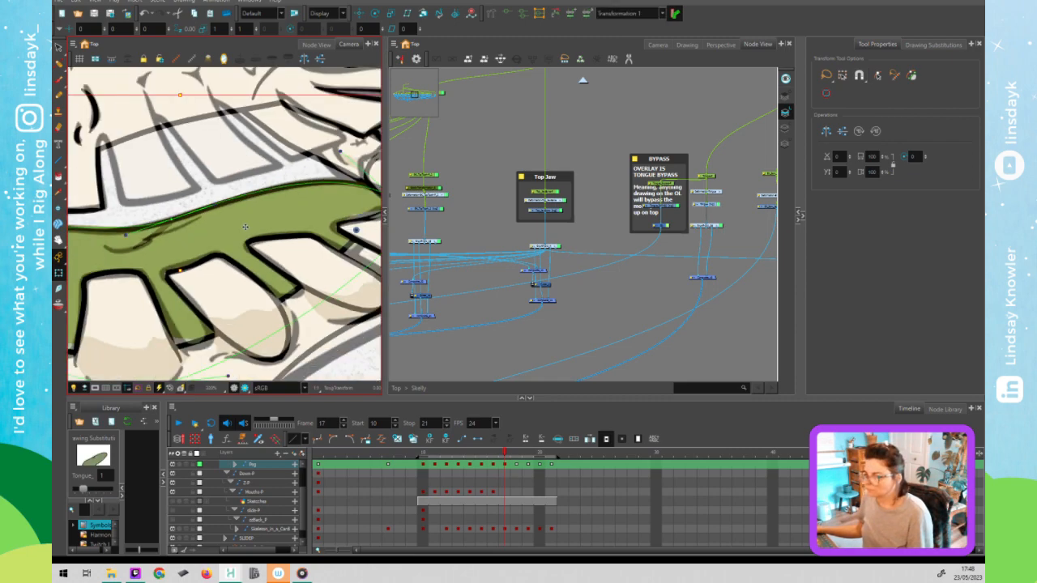
pyautogui.scroll(-1, 245, 227)
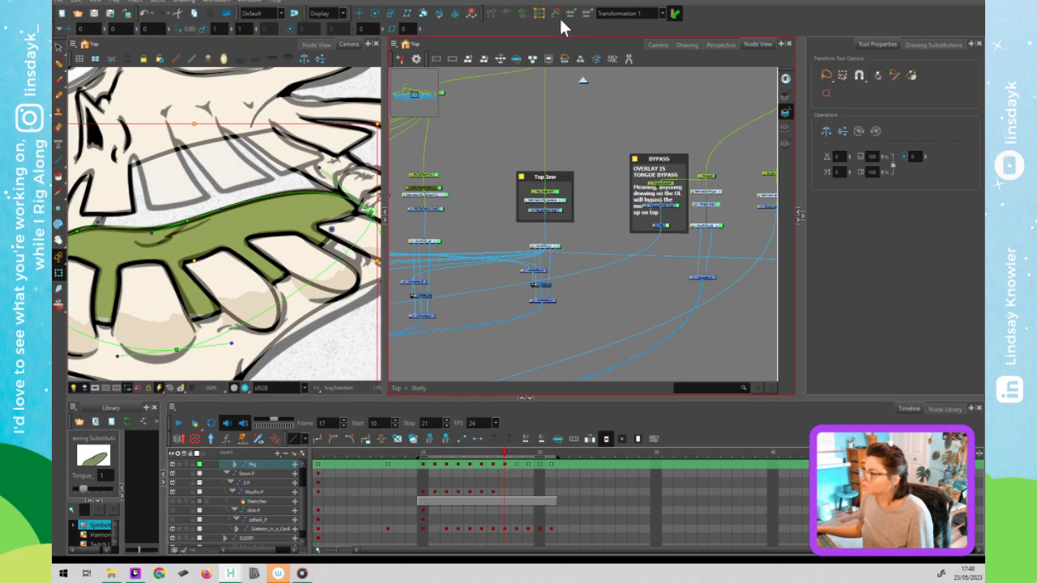
pyautogui.click(491, 13)
pyautogui.hotkey('alt', '4')
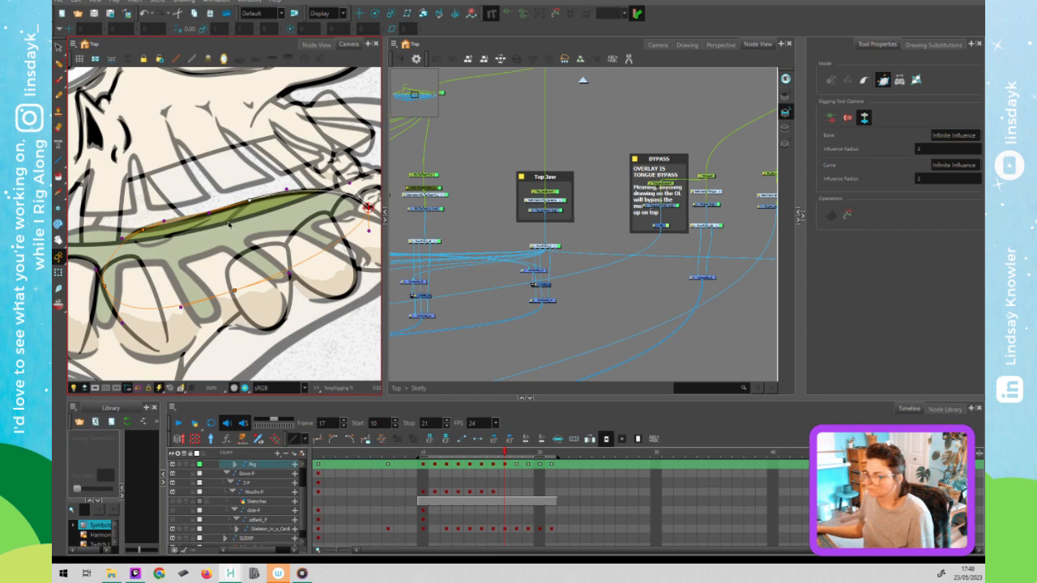
pyautogui.scroll(4, 231, 224)
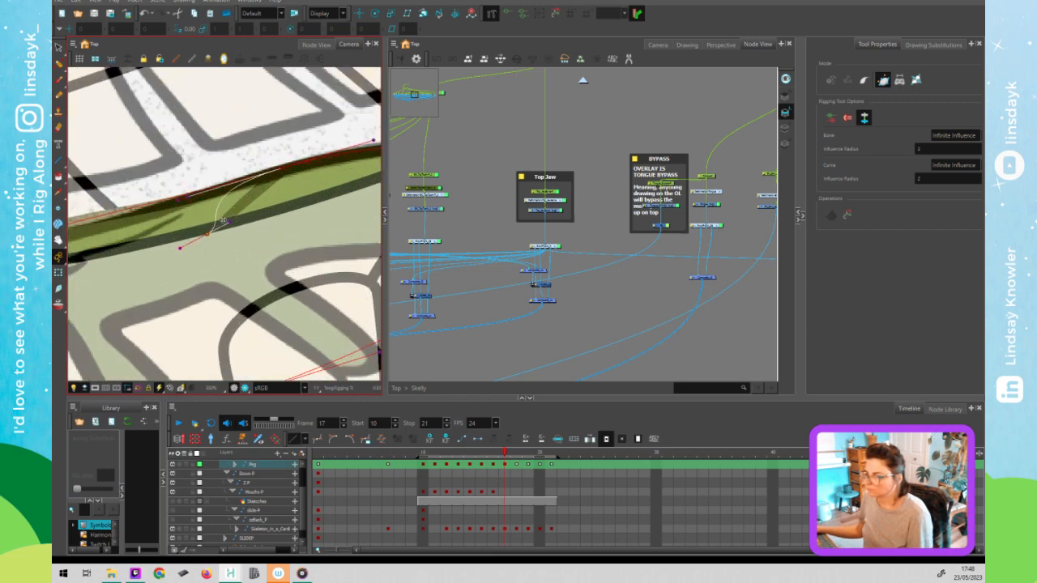
pyautogui.moveTo(250, 217); pyautogui.dragTo(248, 198)
pyautogui.click(176, 191)
pyautogui.moveTo(250, 196); pyautogui.dragTo(261, 187)
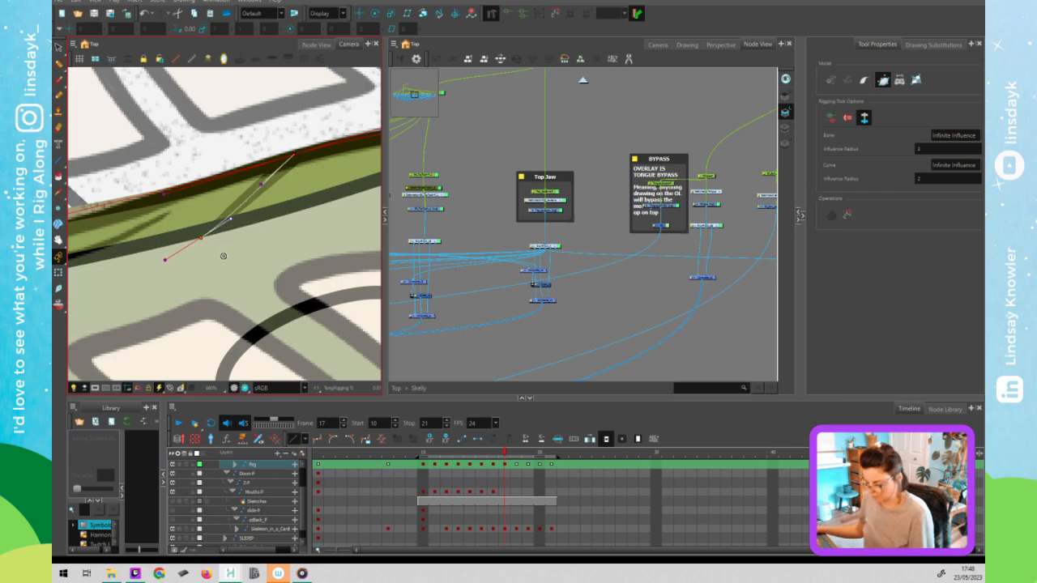
# Pose the crease deformer on frame 17 with the Transform tool, swinging it back into the tongue along the sketched crease.
pyautogui.hotkey('shift', 't')
pyautogui.scroll(-3, 220, 256)
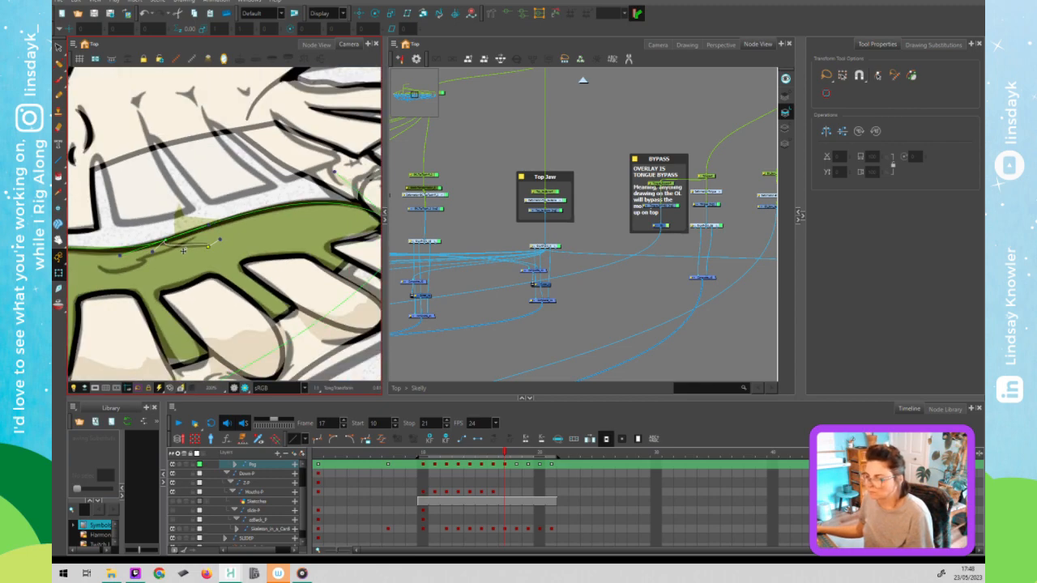
pyautogui.moveTo(183, 251); pyautogui.dragTo(100, 272)
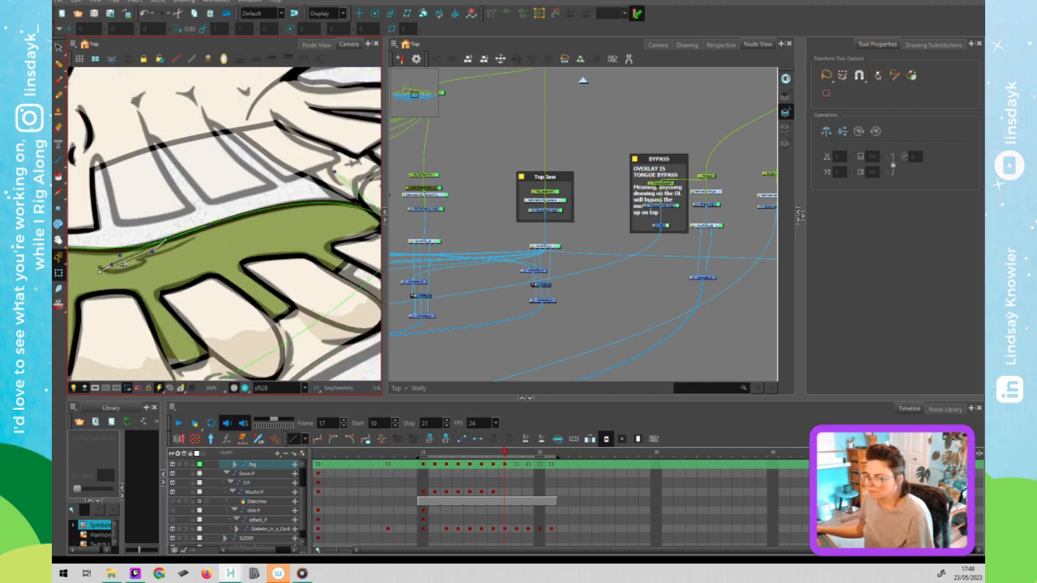
pyautogui.moveTo(112, 267); pyautogui.dragTo(146, 250)
pyautogui.click(150, 252)
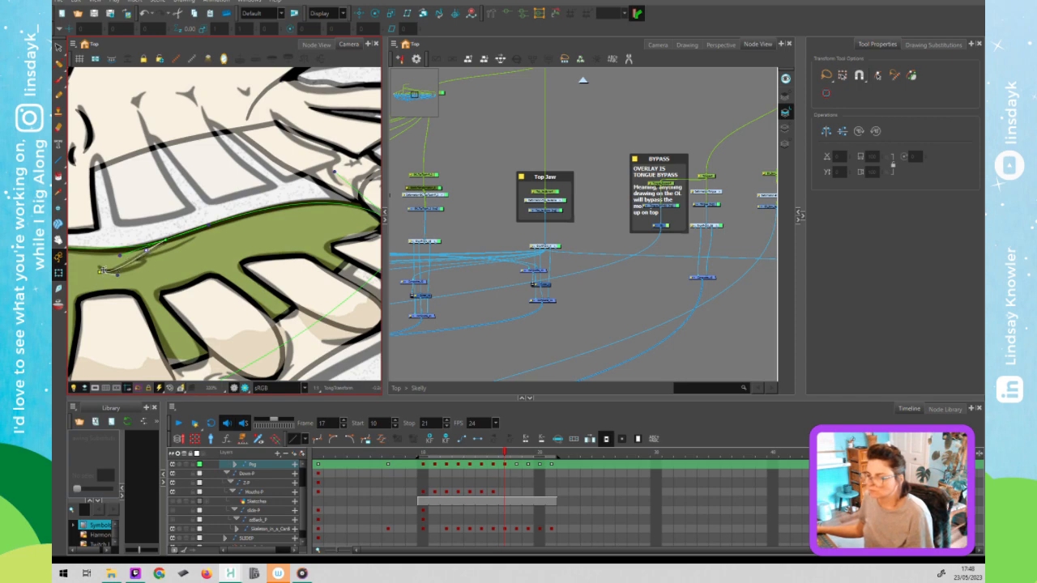
pyautogui.scroll(-2, 104, 269)
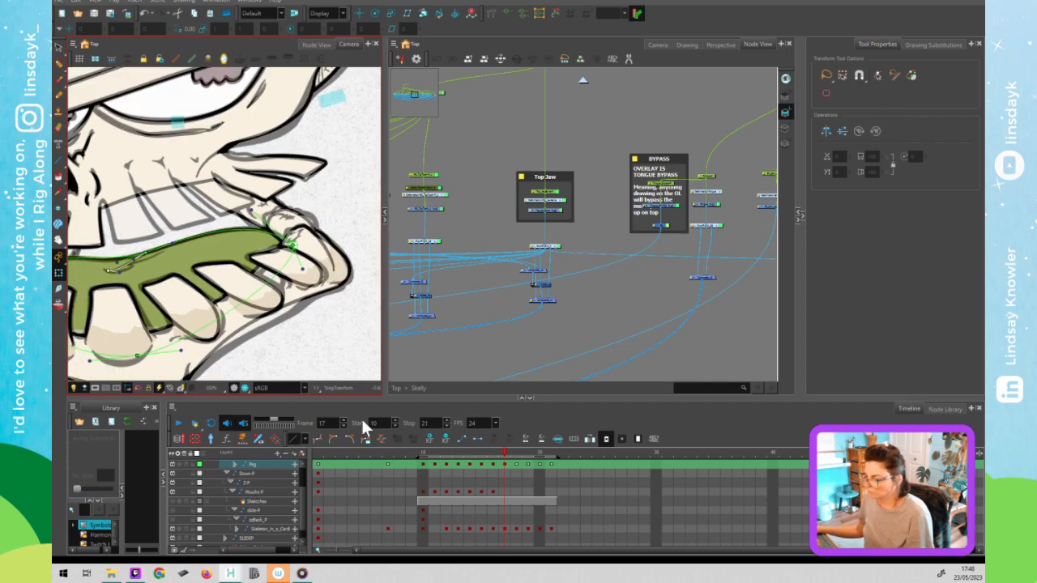
# On frame 16, adjust the crease deformer so that the crease sits just inside the tongue's upper edge.
pyautogui.click(503, 450)
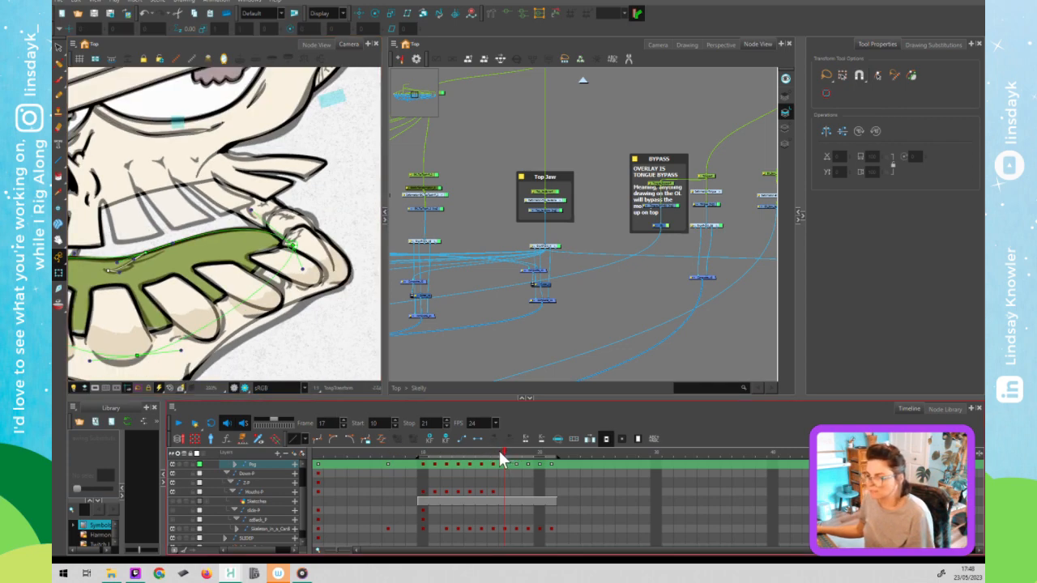
pyautogui.click(495, 451)
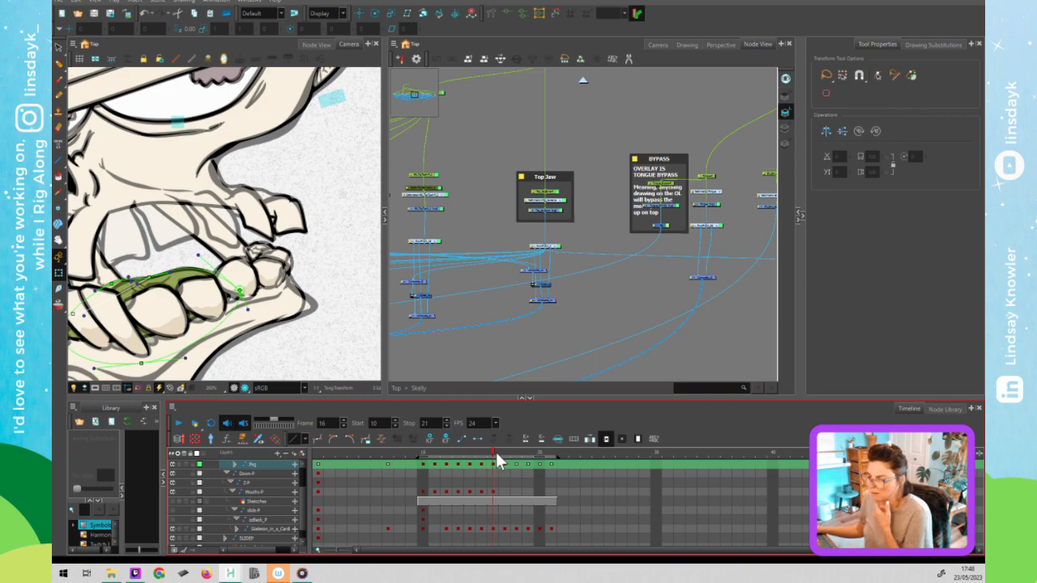
pyautogui.scroll(2, 145, 274)
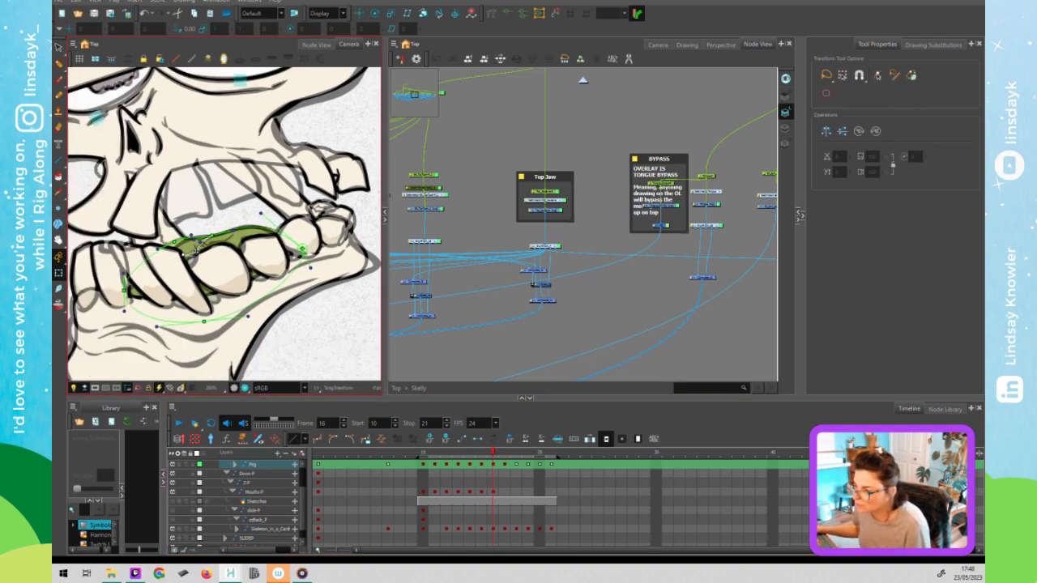
pyautogui.moveTo(212, 236)
pyautogui.mouseDown()
pyautogui.moveTo(224, 232)
pyautogui.moveTo(210, 257)
pyautogui.moveTo(203, 251)
pyautogui.mouseUp()
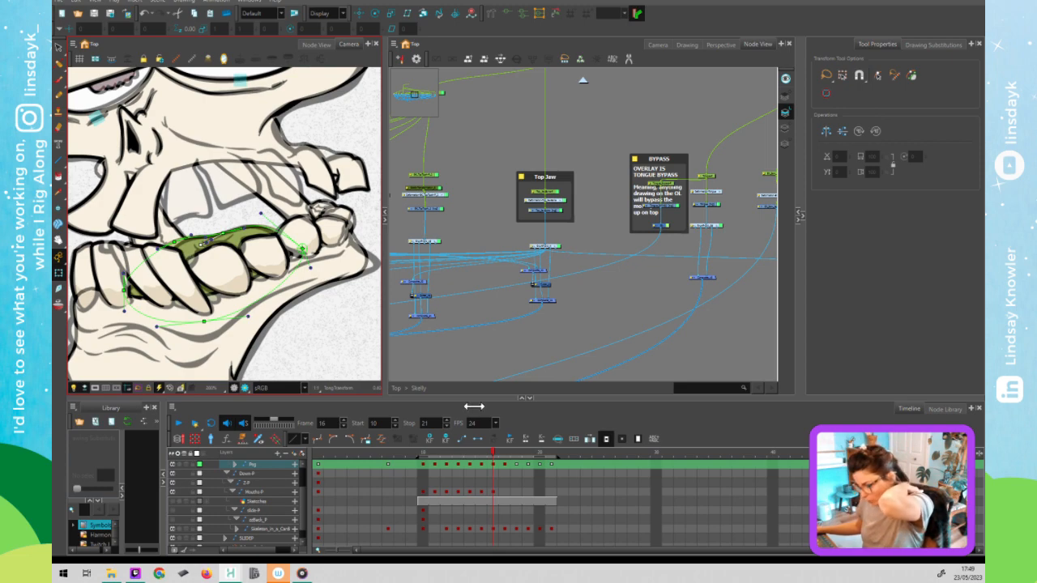
# Go to frame 19 and reposition the crease deformer, curving it from the dip in the tongue's upper edge into the tongue.
pyautogui.click(502, 465)
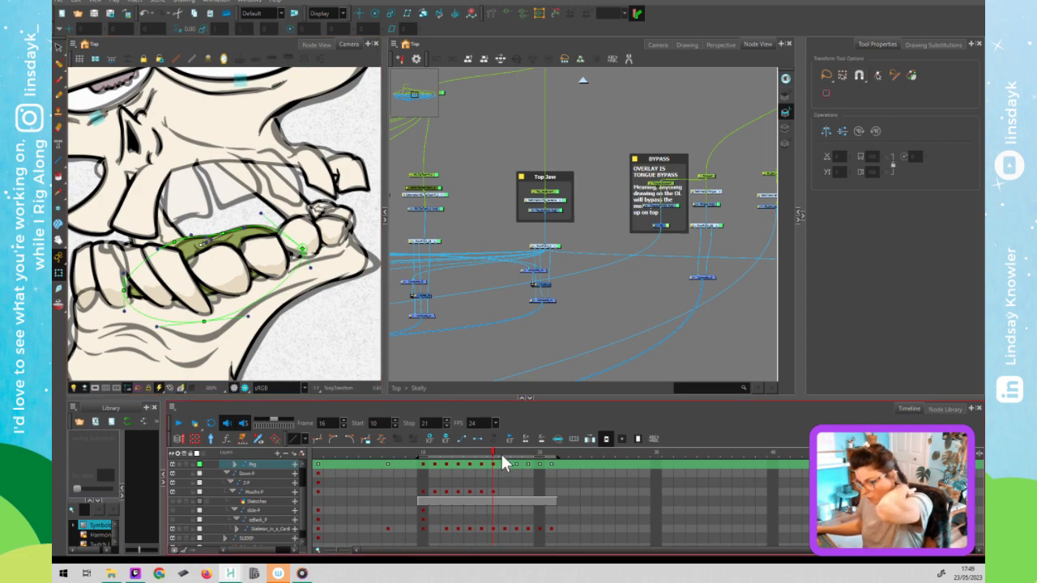
pyautogui.click(503, 463)
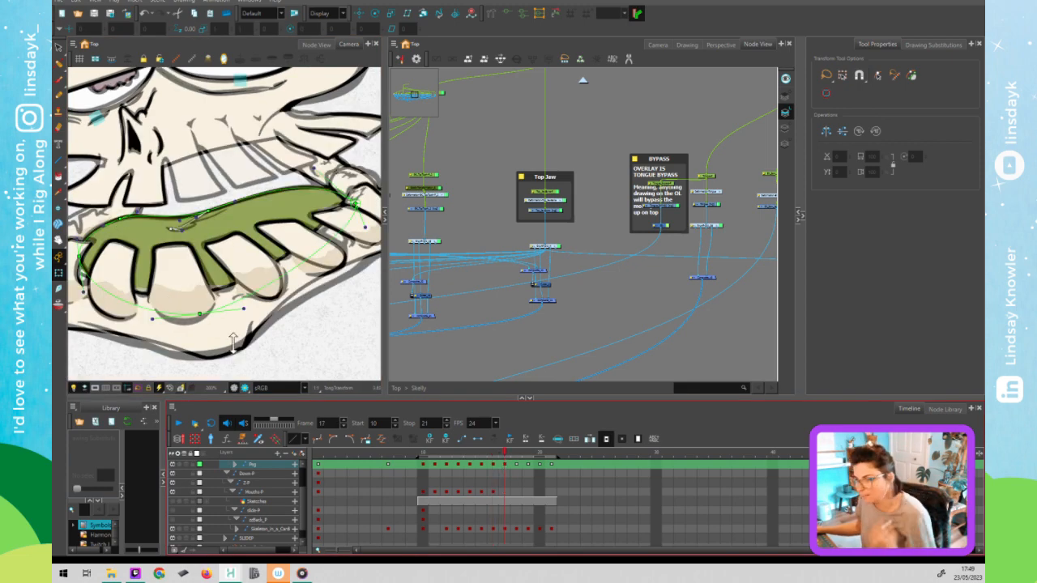
pyautogui.click(514, 461)
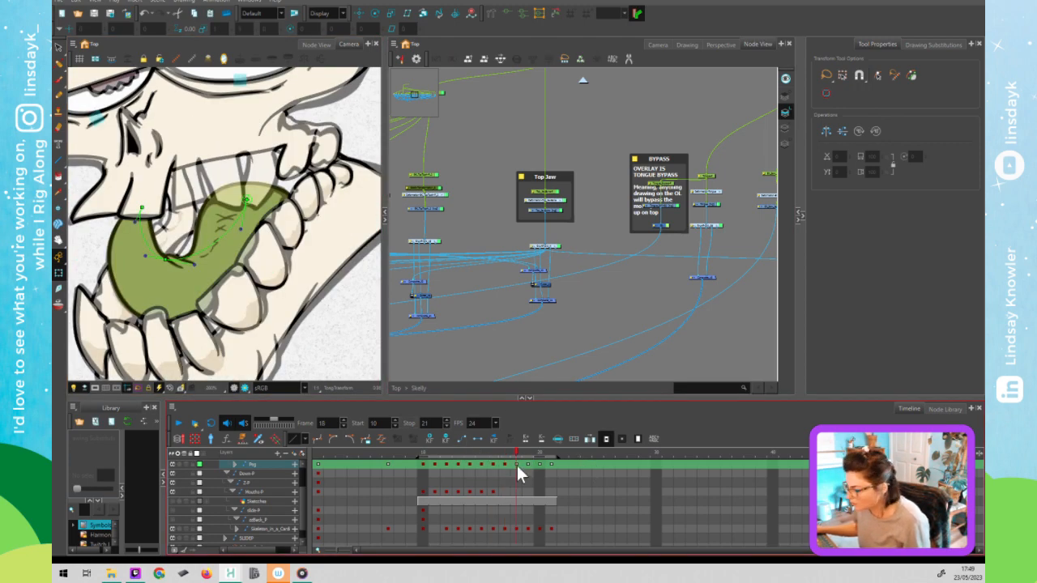
pyautogui.click(527, 463)
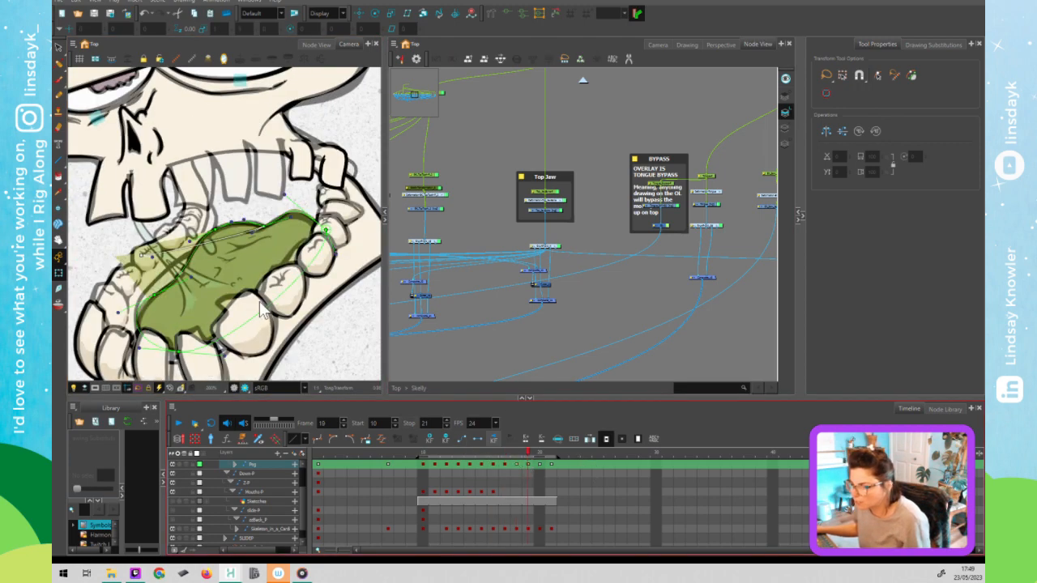
pyautogui.click(140, 258)
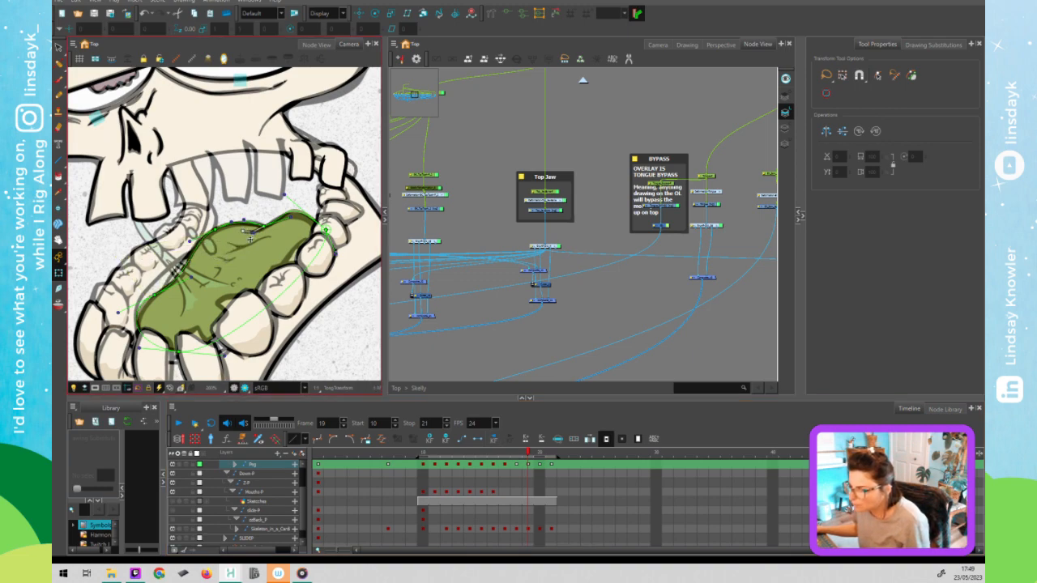
pyautogui.scroll(4, 284, 230)
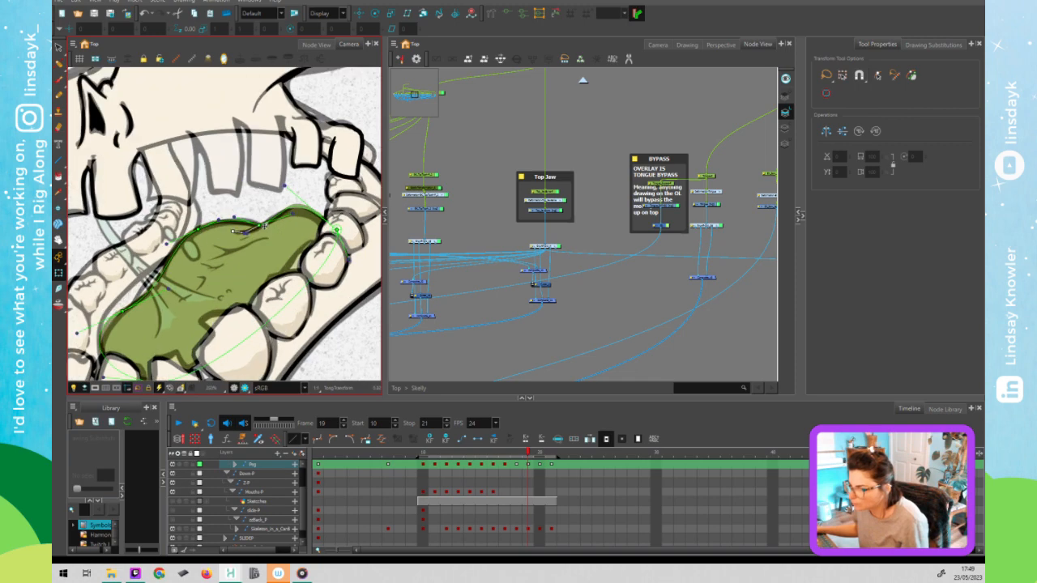
pyautogui.click(262, 222)
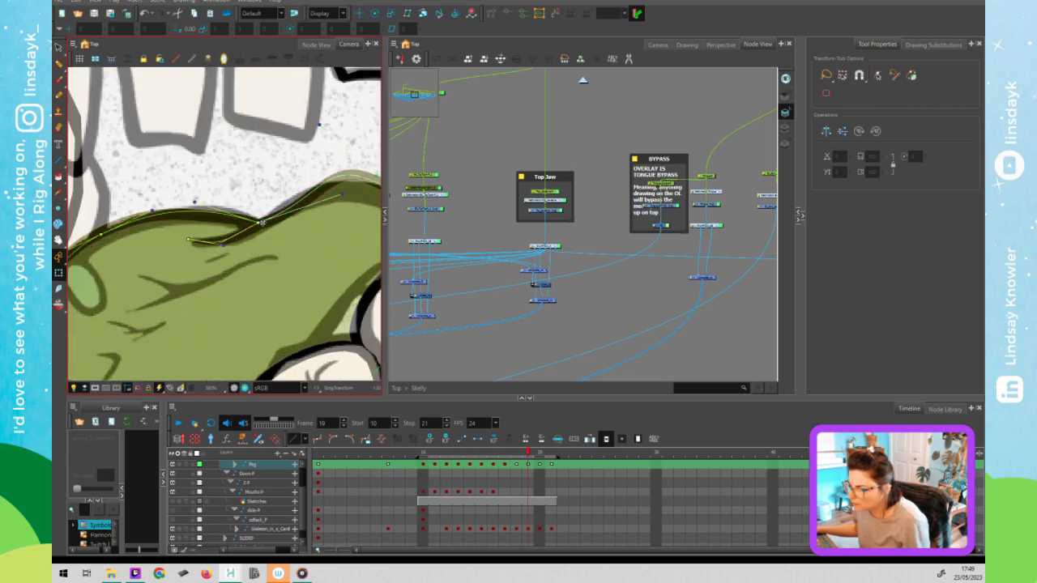
pyautogui.moveTo(262, 221); pyautogui.dragTo(197, 244)
pyautogui.scroll(-2, 327, 199)
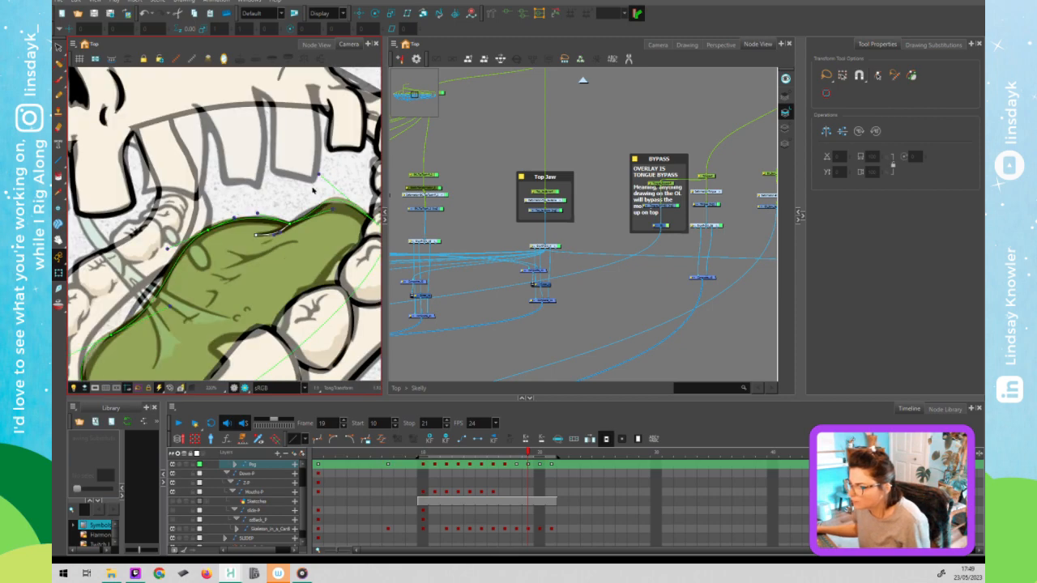
# Refine the deformer curves around the tongue's outline on frame 19 to match the rough sketch.
pyautogui.moveTo(320, 181); pyautogui.dragTo(316, 217)
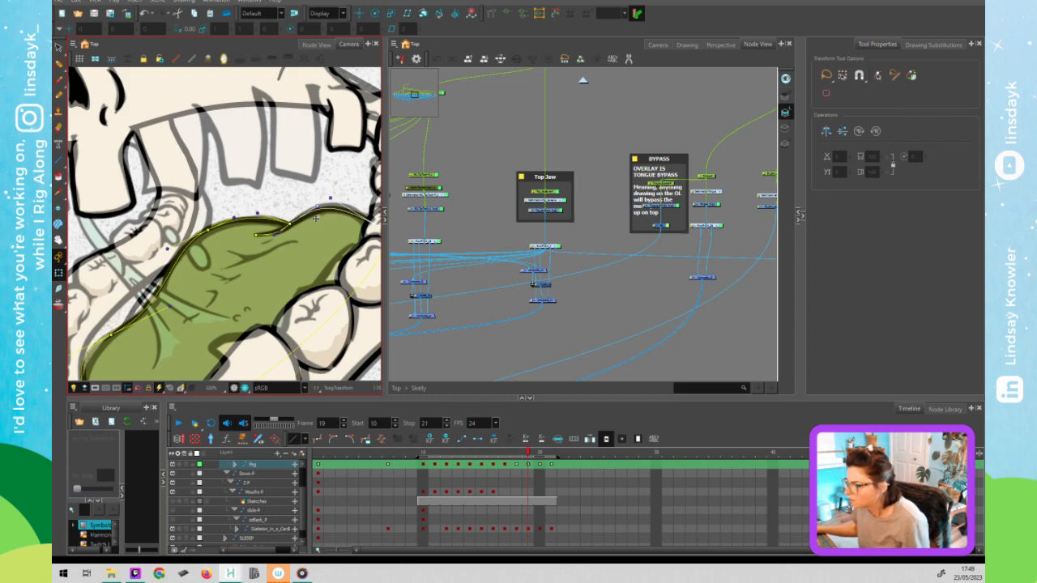
pyautogui.scroll(-2, 305, 229)
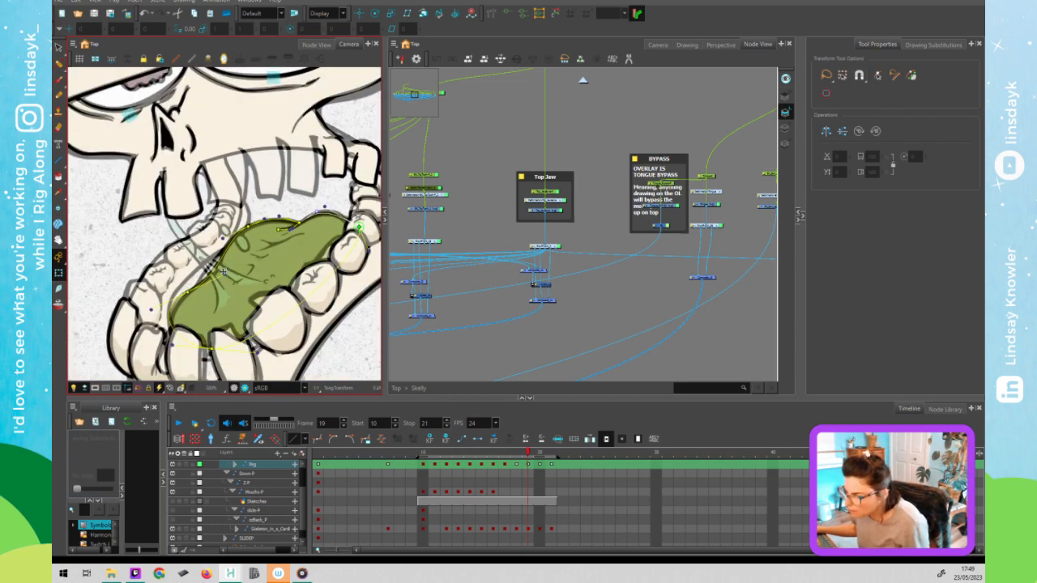
pyautogui.moveTo(223, 272); pyautogui.dragTo(222, 270)
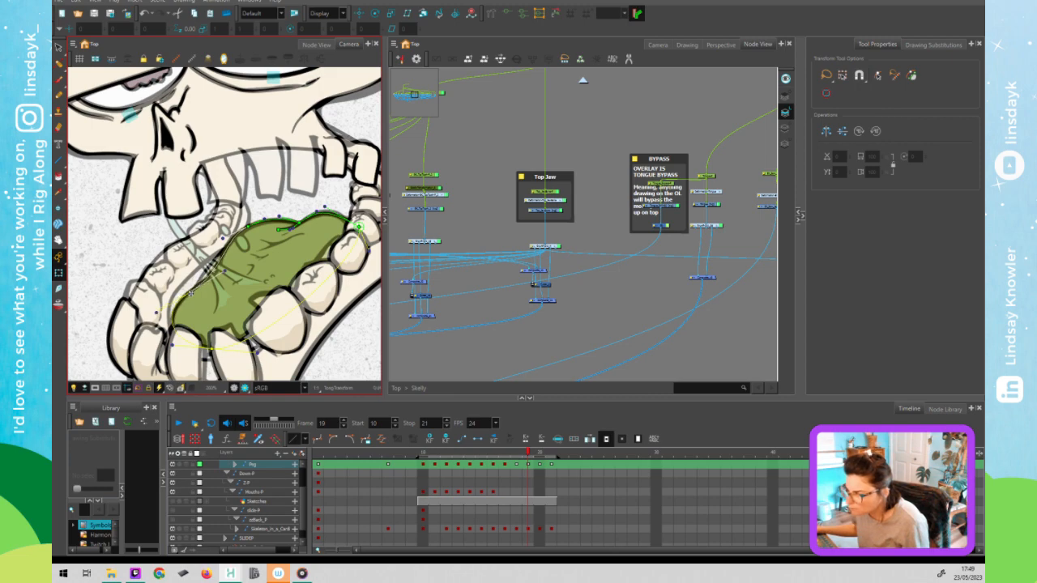
pyautogui.scroll(-2, 223, 319)
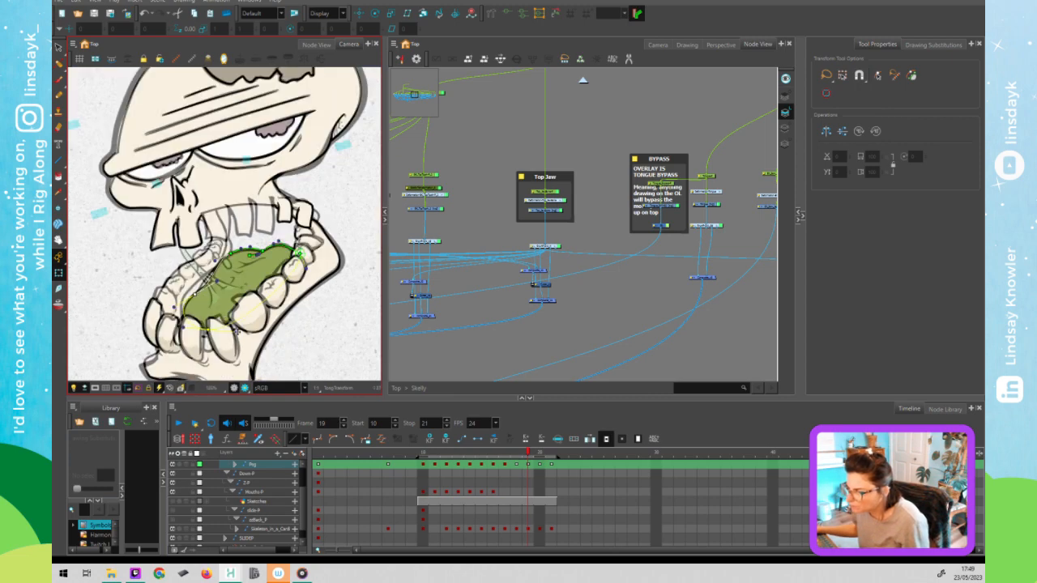
pyautogui.click(239, 332)
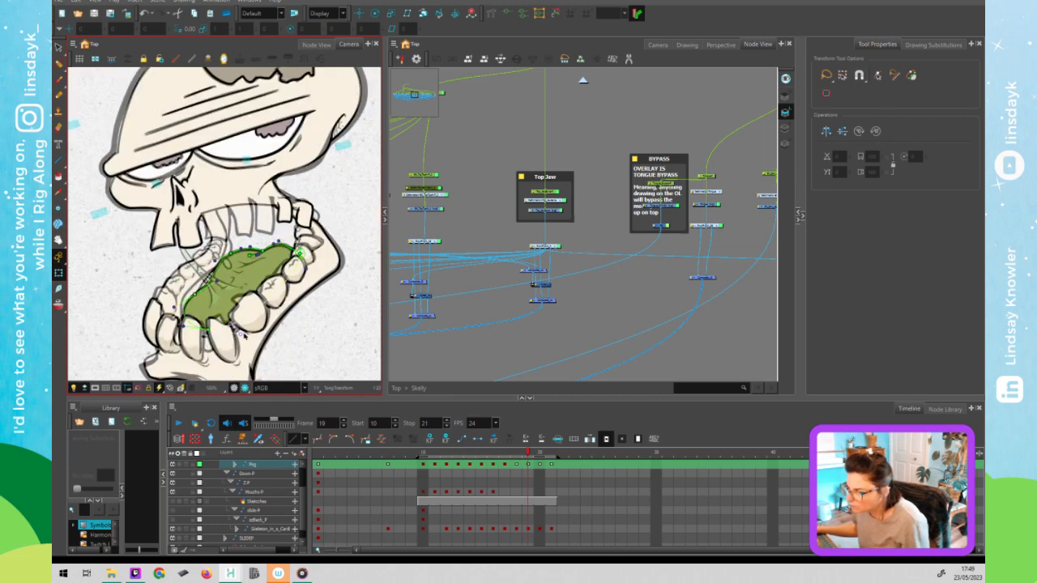
# Go to frame 20 and reset the tongue's deformation there.
pyautogui.click(539, 451)
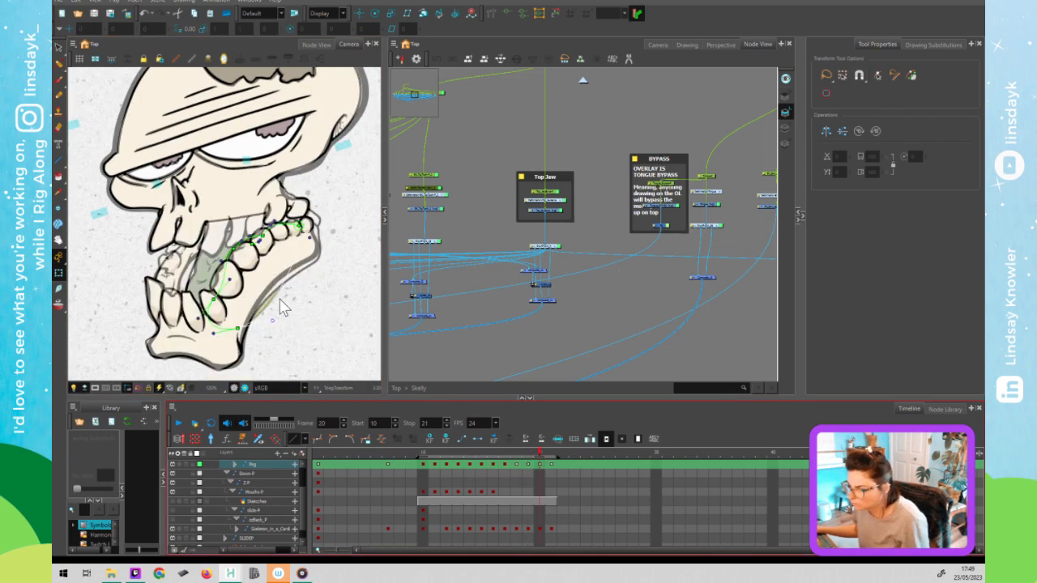
pyautogui.click(713, 192)
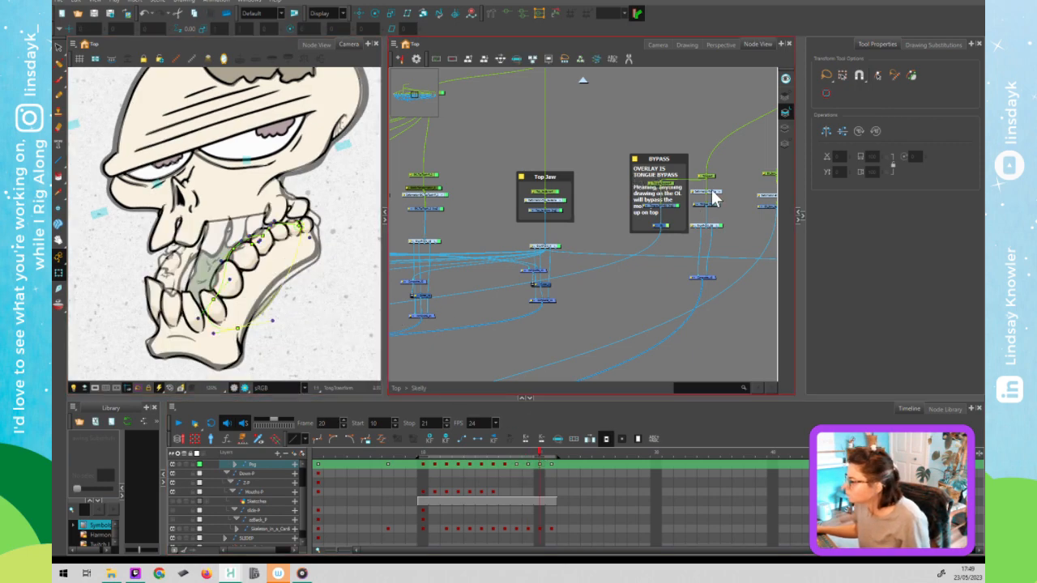
pyautogui.click(556, 12)
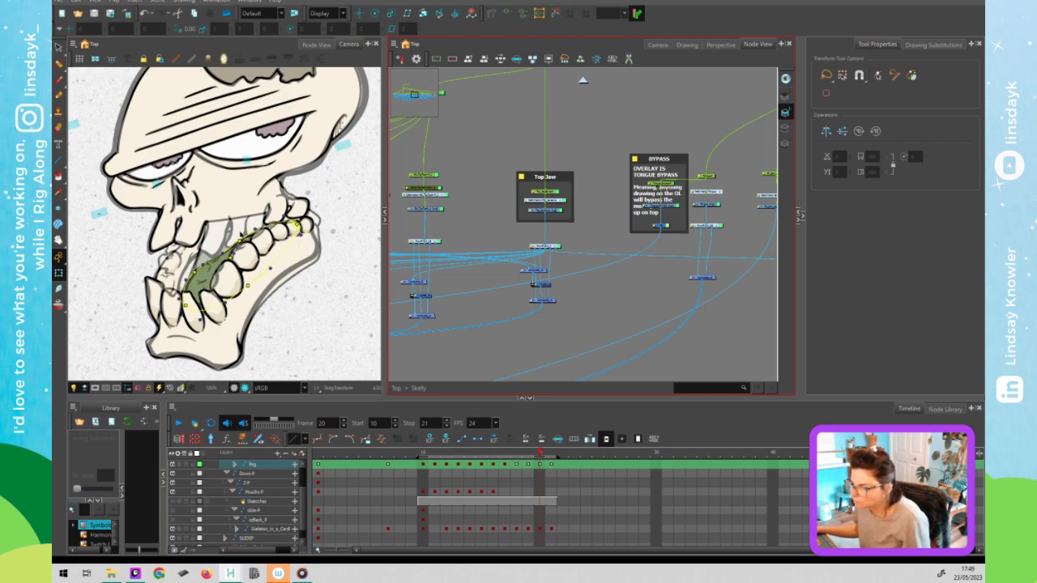
# On frame 20, raise and curve the deformer's upper edge so the tongue fills the rough sketch between the jaws.
pyautogui.scroll(4, 240, 242)
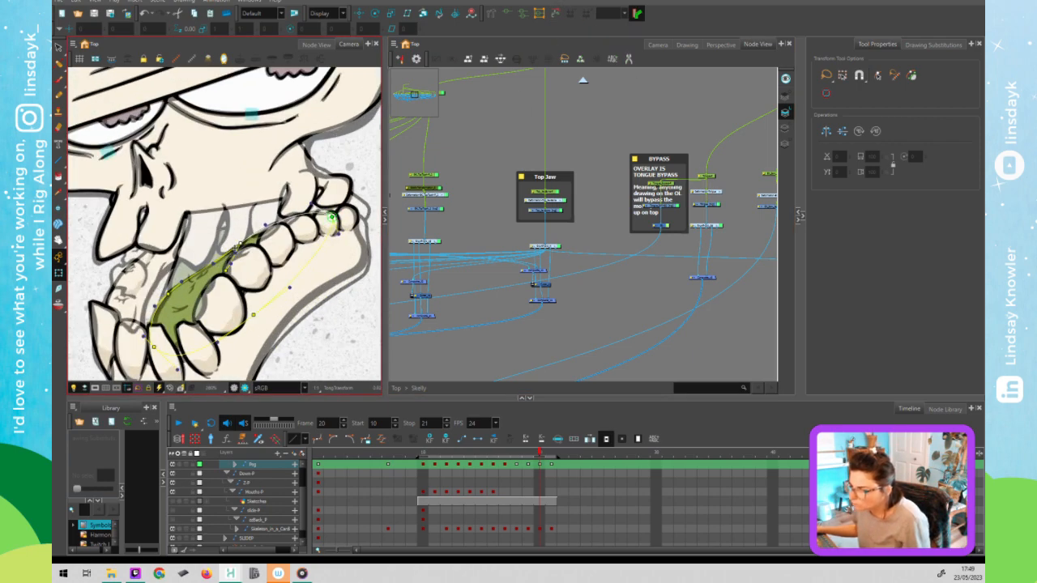
pyautogui.moveTo(240, 244); pyautogui.dragTo(250, 220)
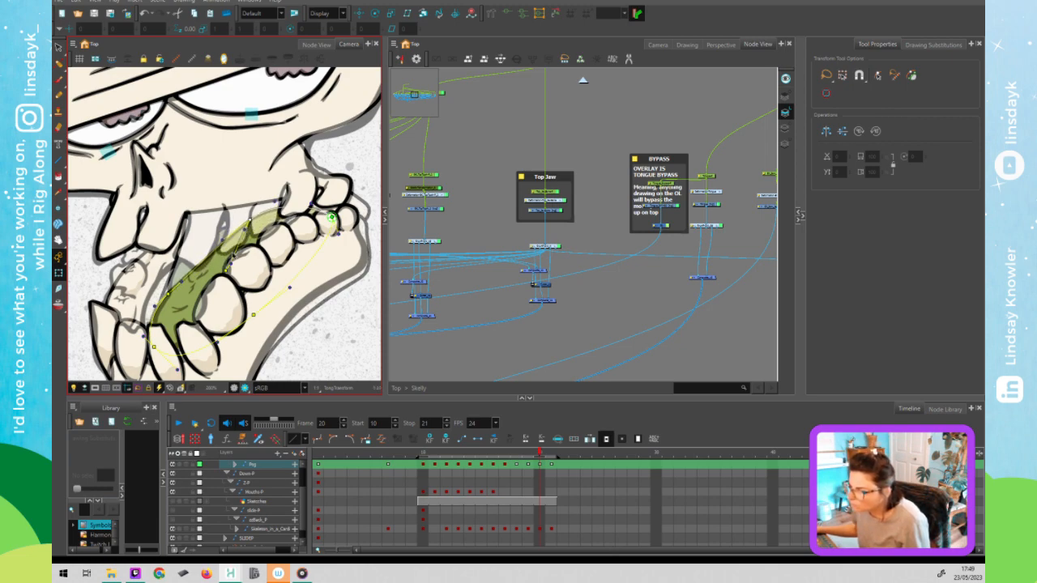
pyautogui.moveTo(231, 264); pyautogui.dragTo(234, 249)
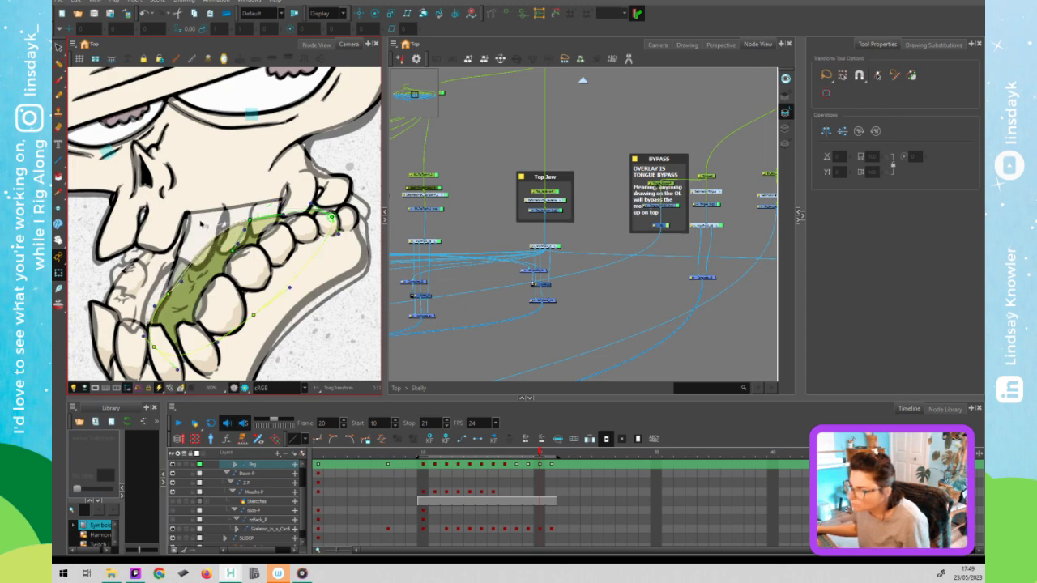
pyautogui.moveTo(247, 230); pyautogui.dragTo(246, 227)
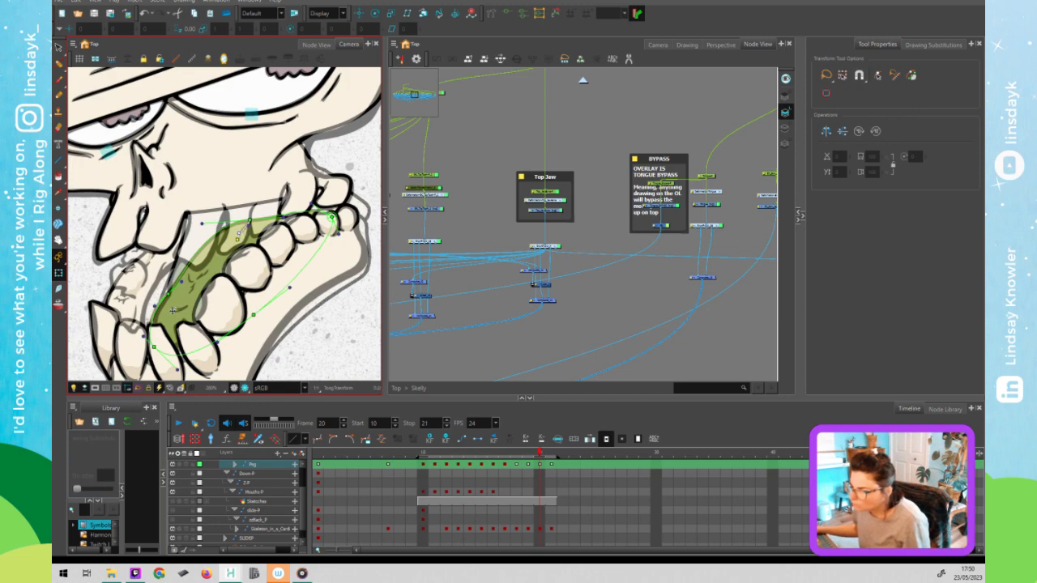
pyautogui.moveTo(180, 284); pyautogui.dragTo(171, 267)
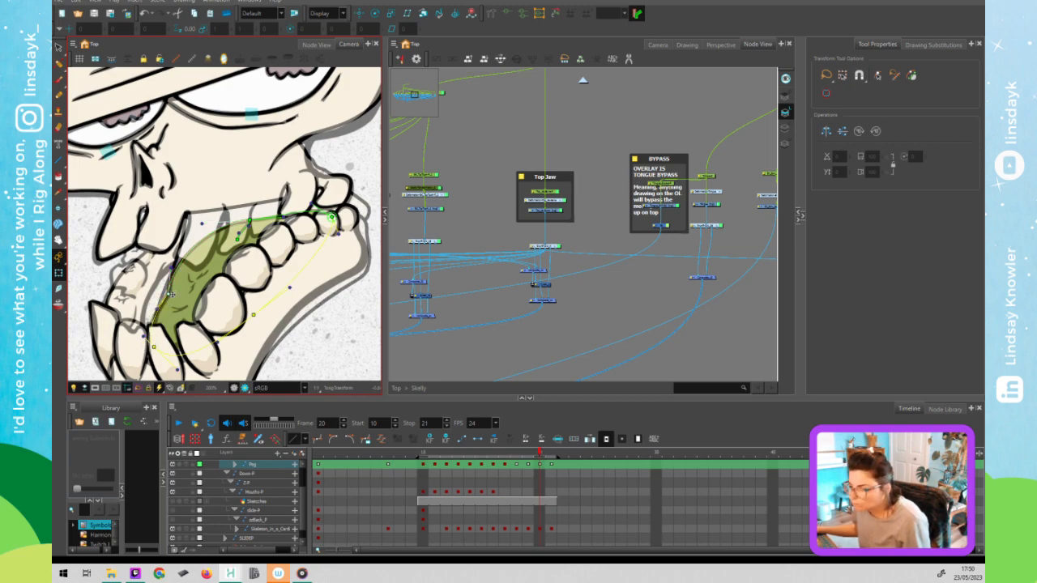
# Pull the lower edge of the tongue deformer on frame 20 in behind the lower teeth and adjust its curve handles.
pyautogui.click(250, 314)
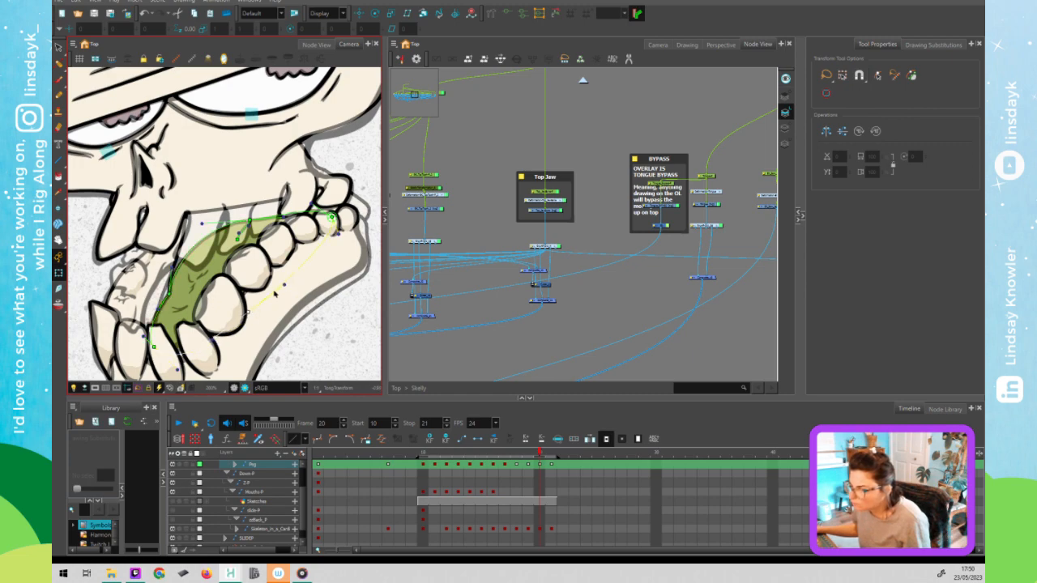
pyautogui.moveTo(284, 284); pyautogui.dragTo(276, 277)
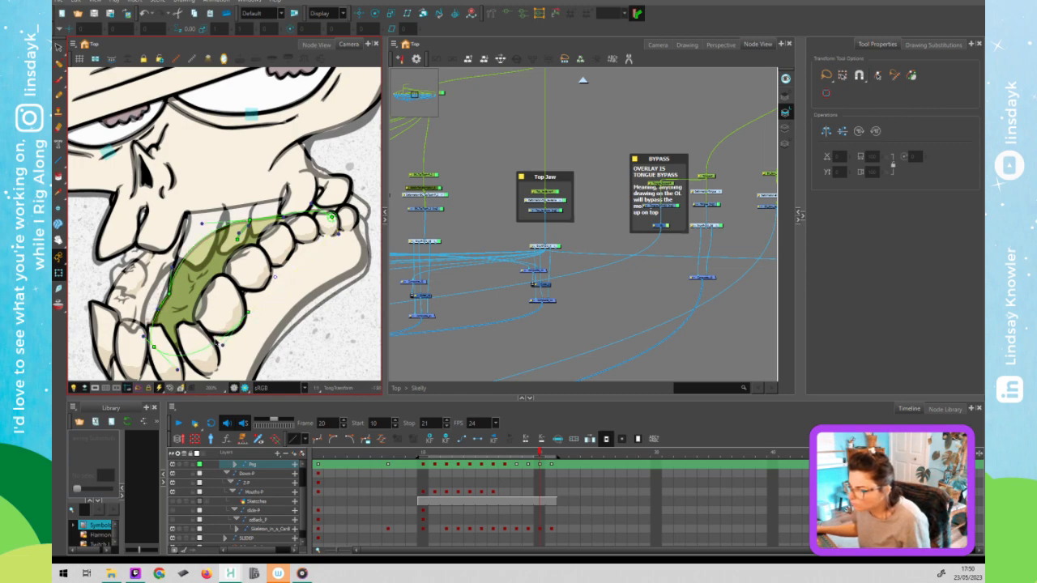
pyautogui.moveTo(222, 350); pyautogui.dragTo(220, 354)
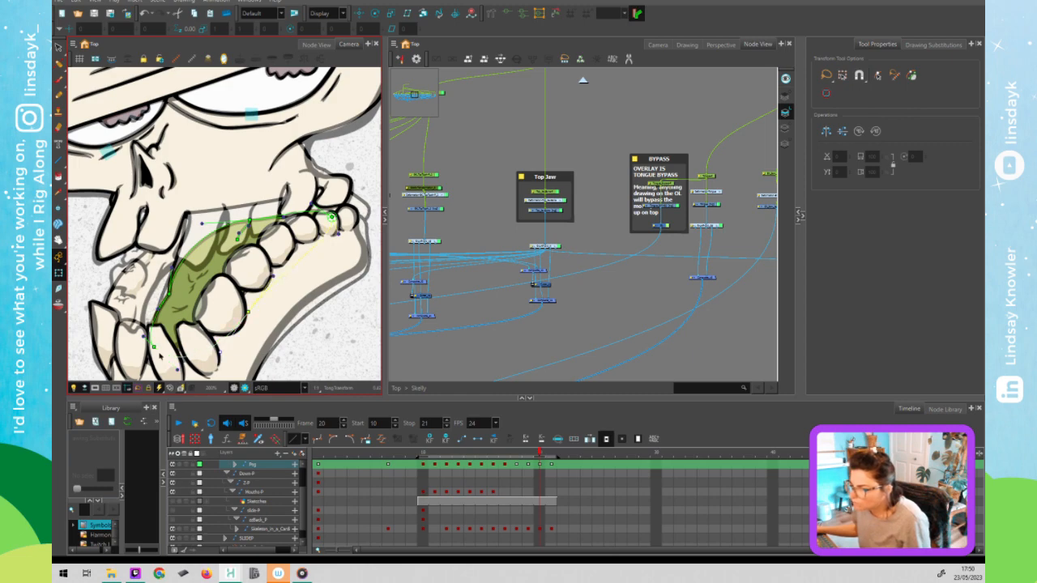
pyautogui.scroll(-1, 188, 346)
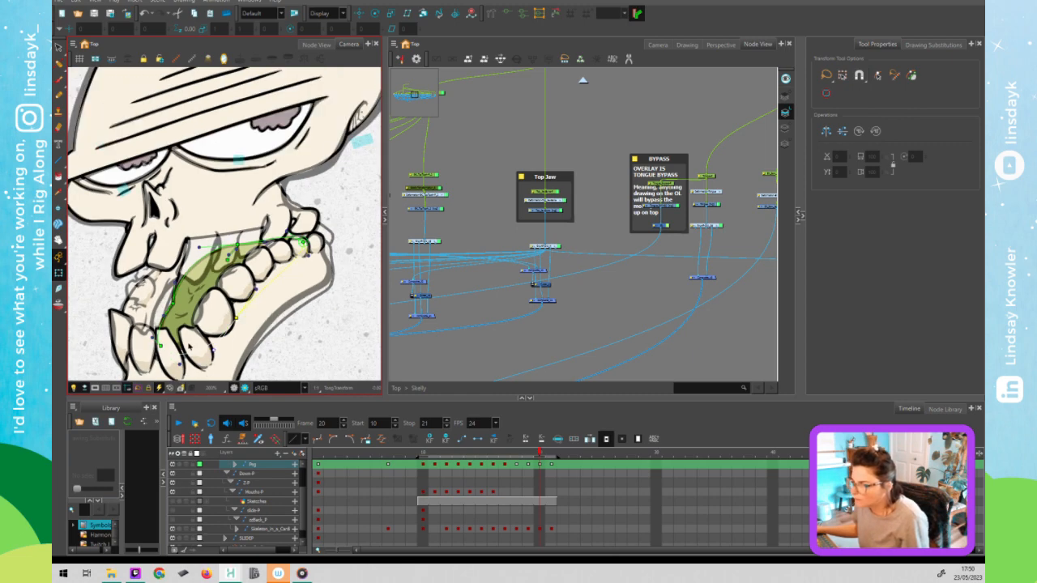
pyautogui.scroll(-1, 246, 354)
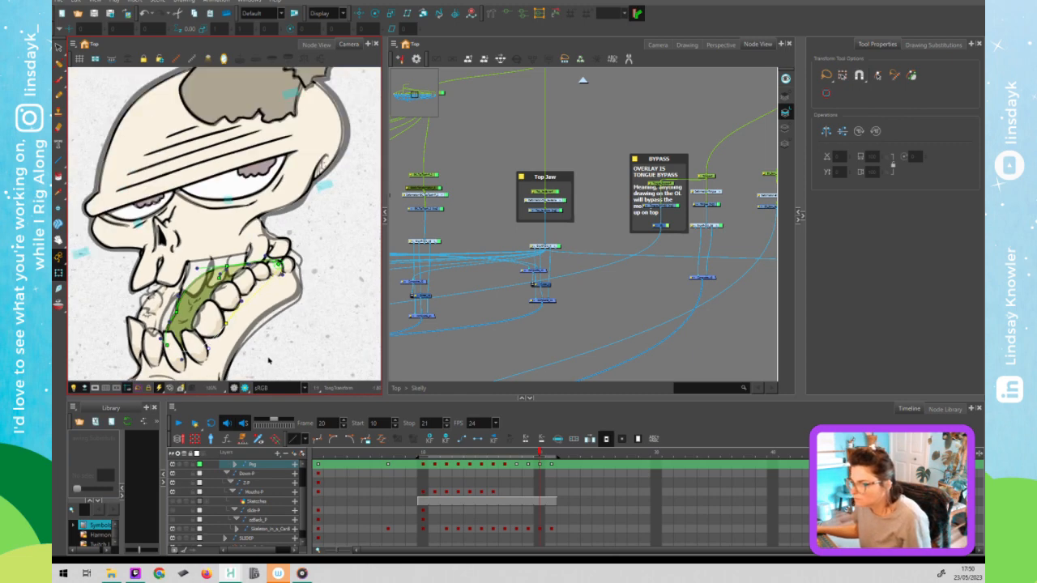
pyautogui.click(248, 265)
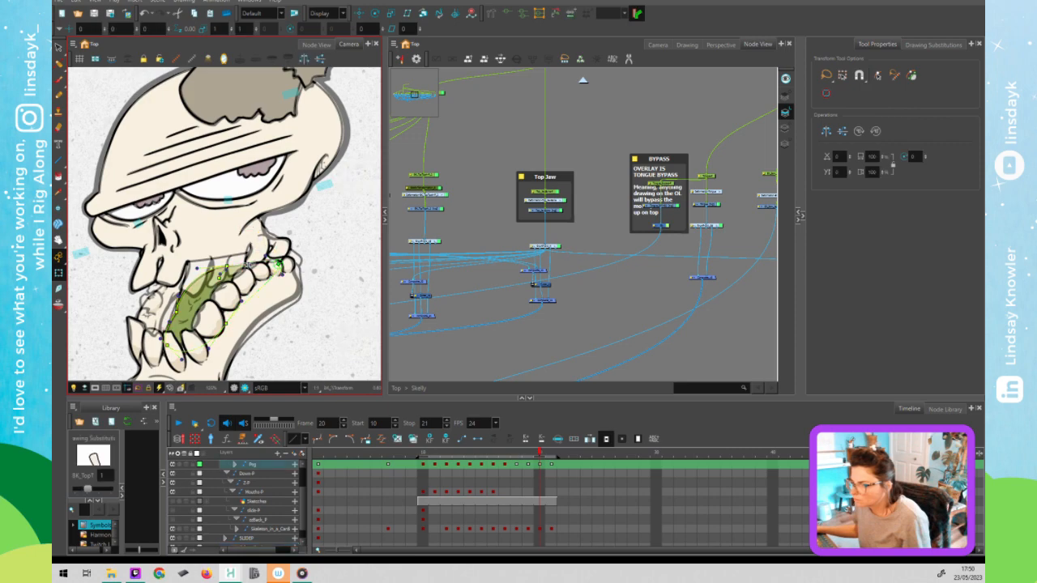
pyautogui.press('Escape')
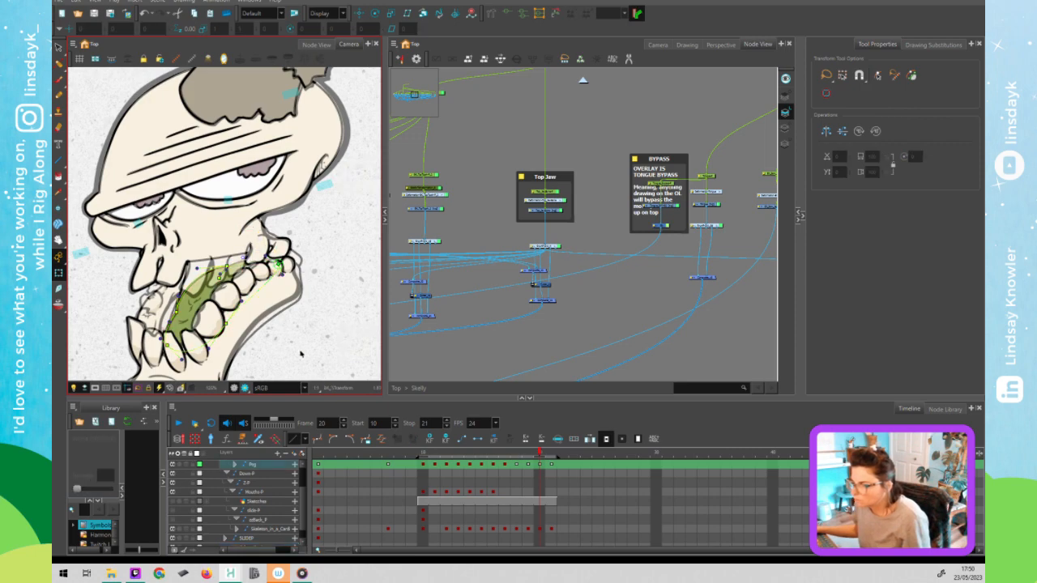
# Go to frame 21 and duplicate the tongue drawing there as a new drawing substitution.
pyautogui.click(548, 453)
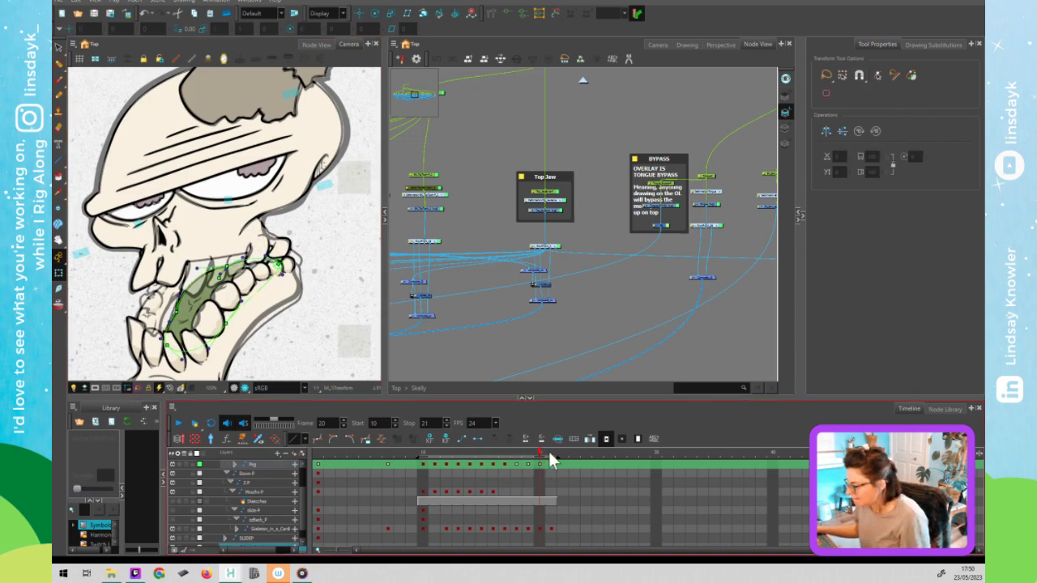
pyautogui.moveTo(302, 363); pyautogui.dragTo(314, 322)
pyautogui.click(733, 170)
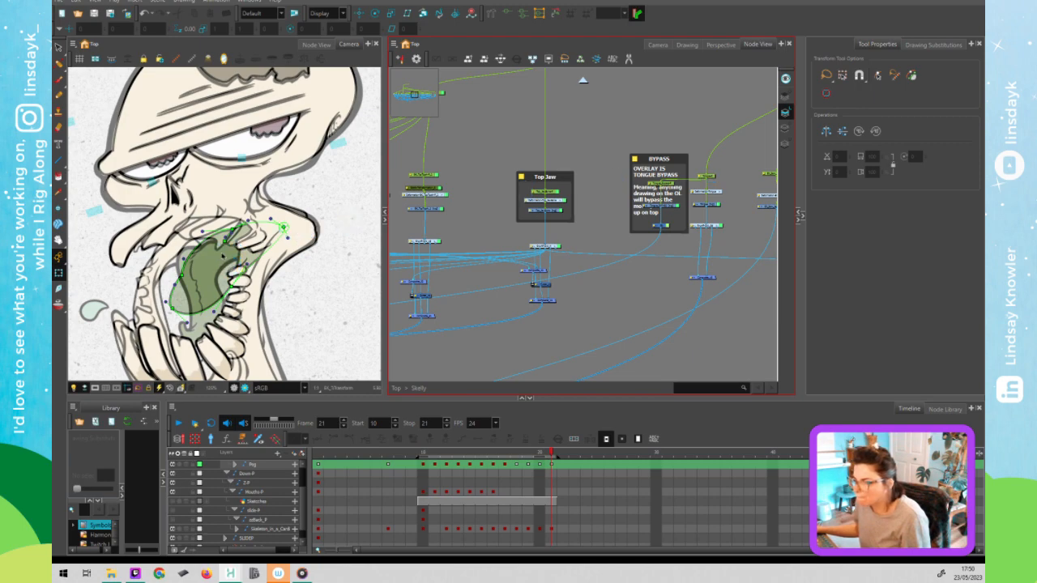
pyautogui.click(231, 267)
pyautogui.click(609, 247)
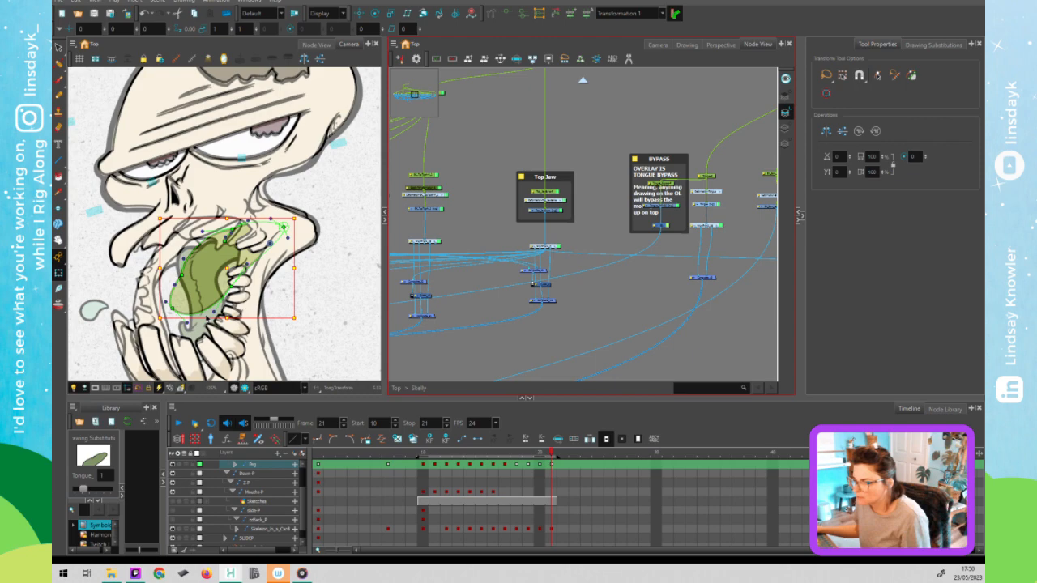
pyautogui.click(207, 318)
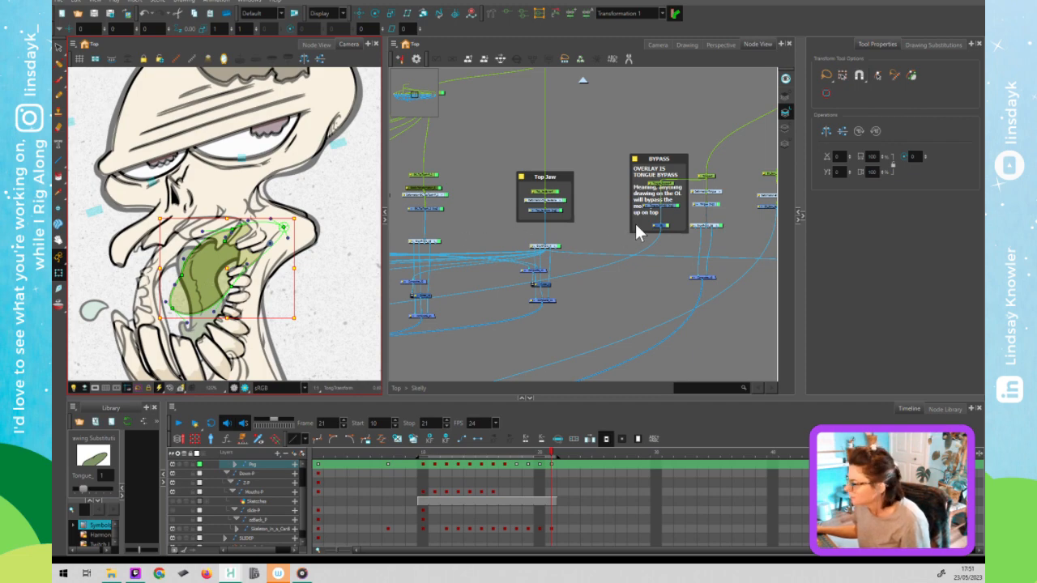
pyautogui.click(711, 211)
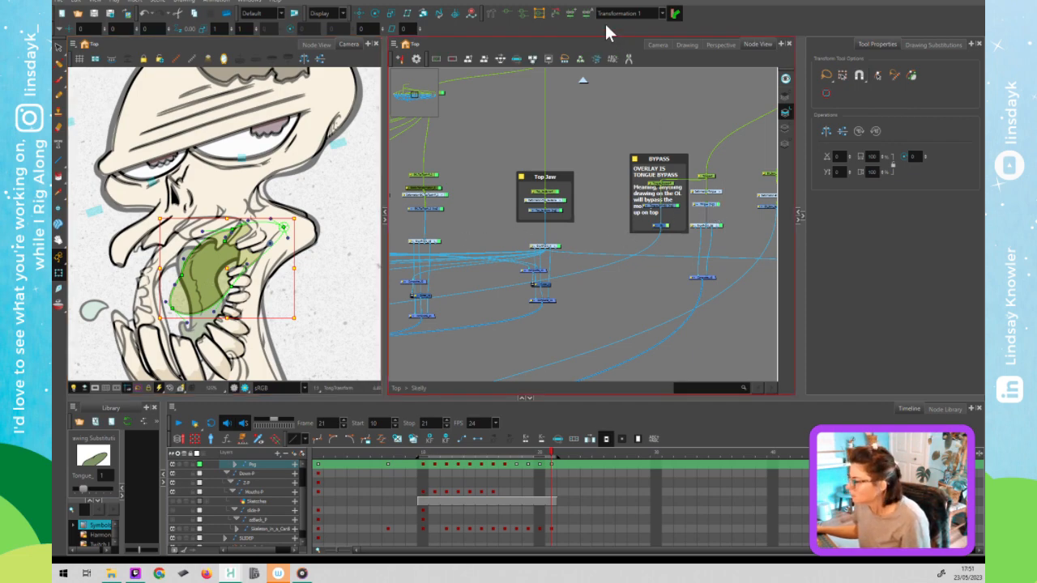
pyautogui.click(400, 439)
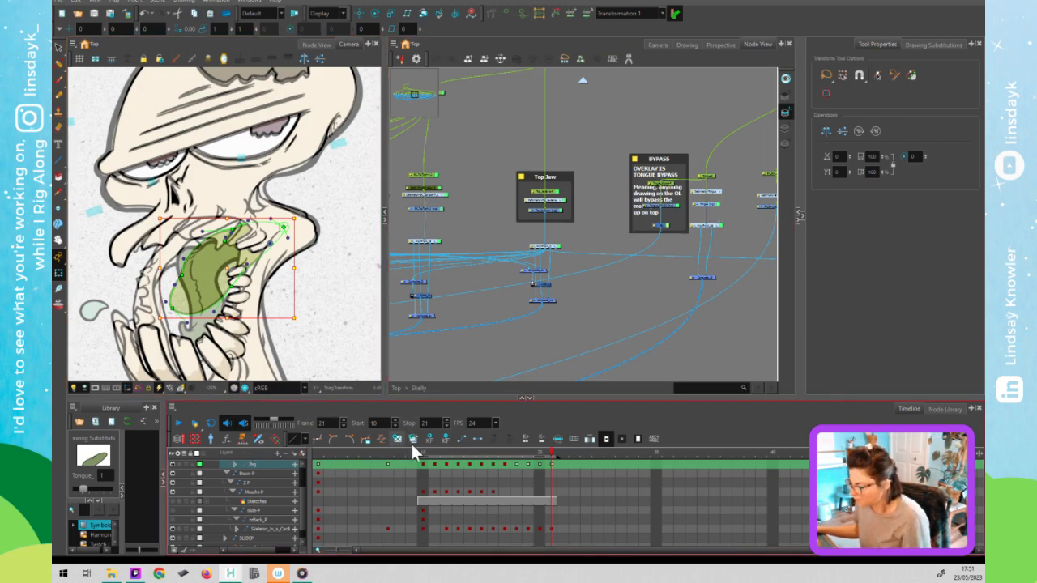
pyautogui.click(412, 442)
pyautogui.click(253, 258)
# Move the short crease stroke on the duplicated drawing out of the tongue outline to the area above it.
pyautogui.hotkey('alt', 's')
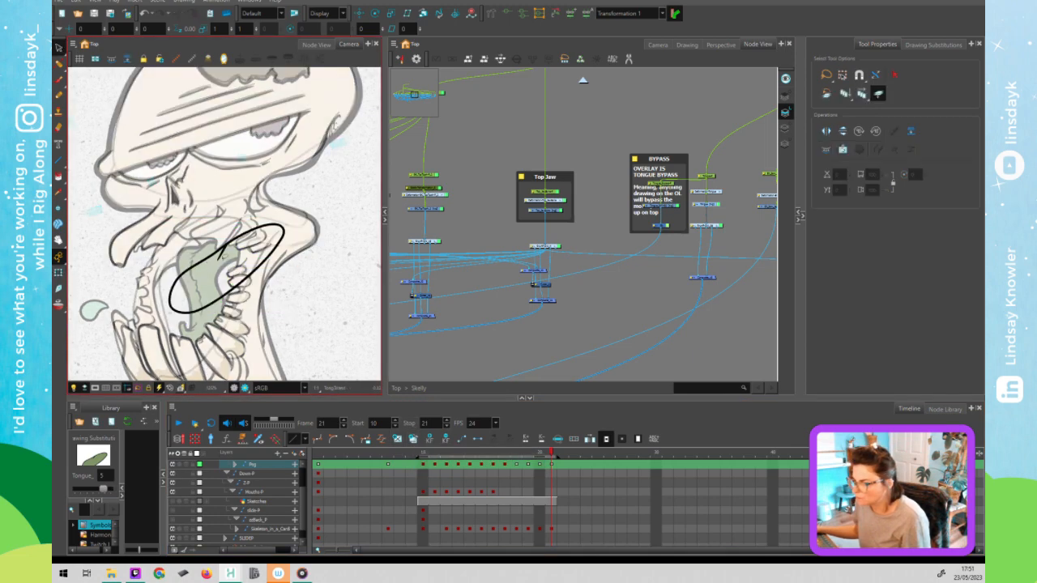
pyautogui.click(221, 255)
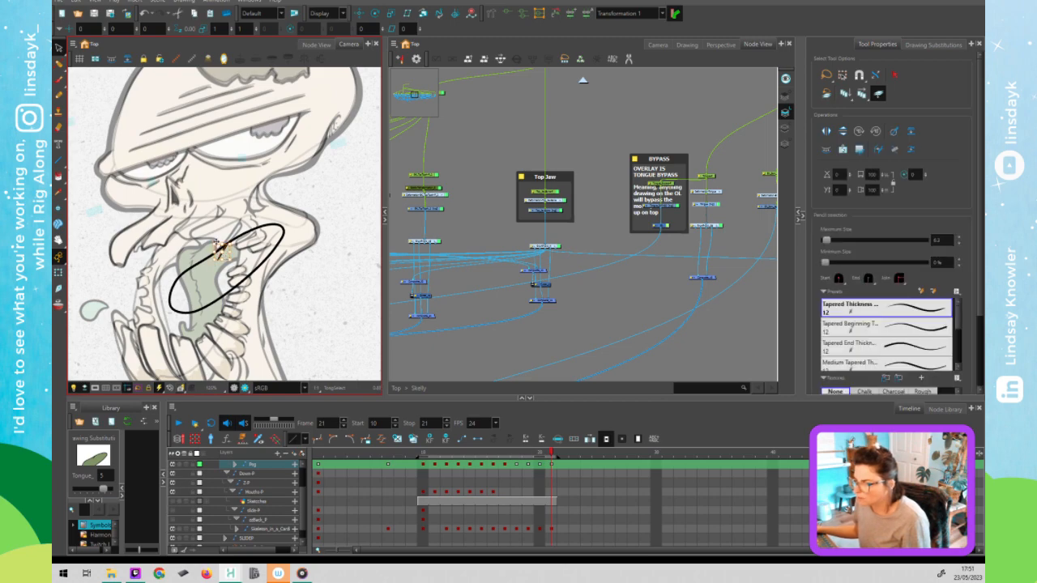
pyautogui.click(219, 250)
# With the Contour Editor, pull the tongue's upper front edge out to the rough sketch and delete the surplus contour point.
pyautogui.hotkey('alt', 'q')
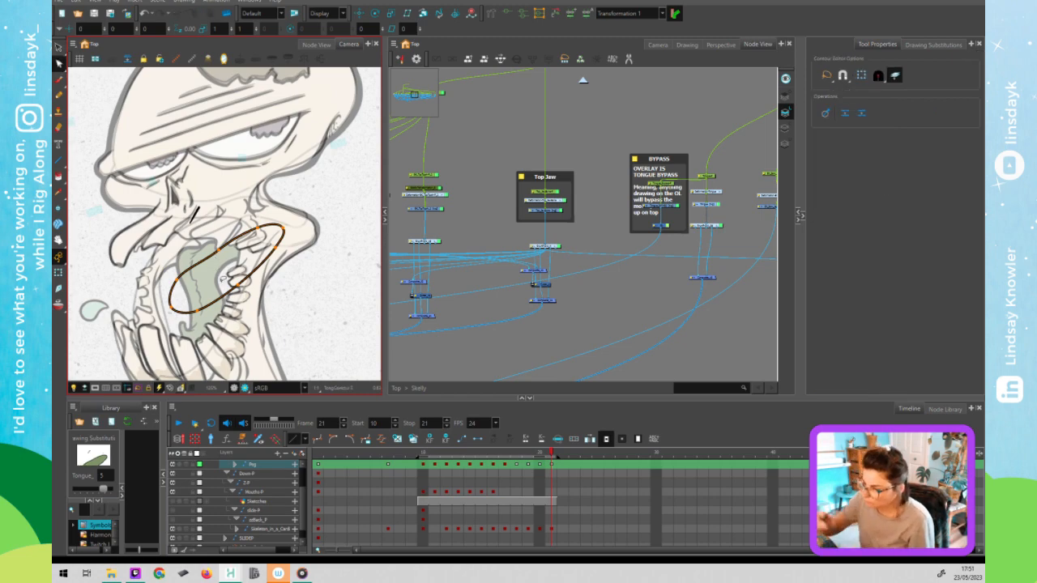
pyautogui.moveTo(221, 249); pyautogui.dragTo(218, 233)
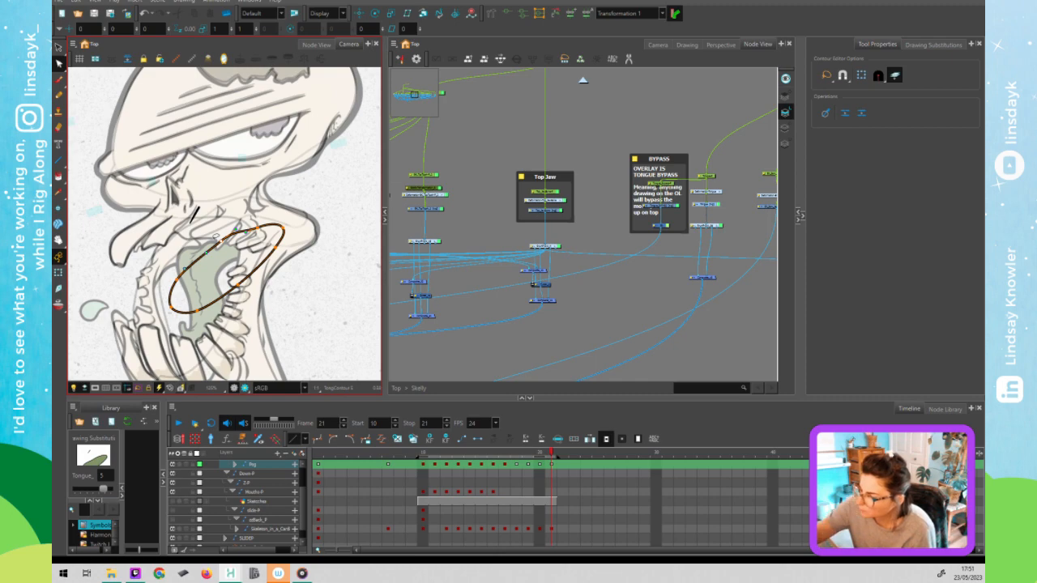
pyautogui.moveTo(177, 279); pyautogui.dragTo(180, 251)
pyautogui.click(221, 242)
pyautogui.press('Delete')
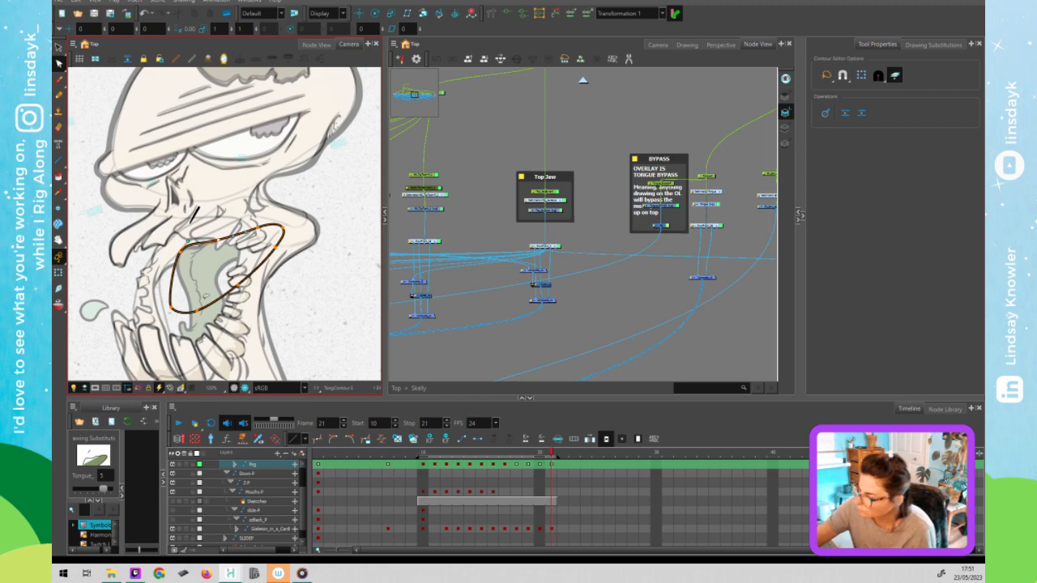
# Extend the tongue's tip down to the lower front teeth and curve both sides inward to follow the sketch.
pyautogui.moveTo(196, 311); pyautogui.dragTo(180, 349)
pyautogui.click(171, 309)
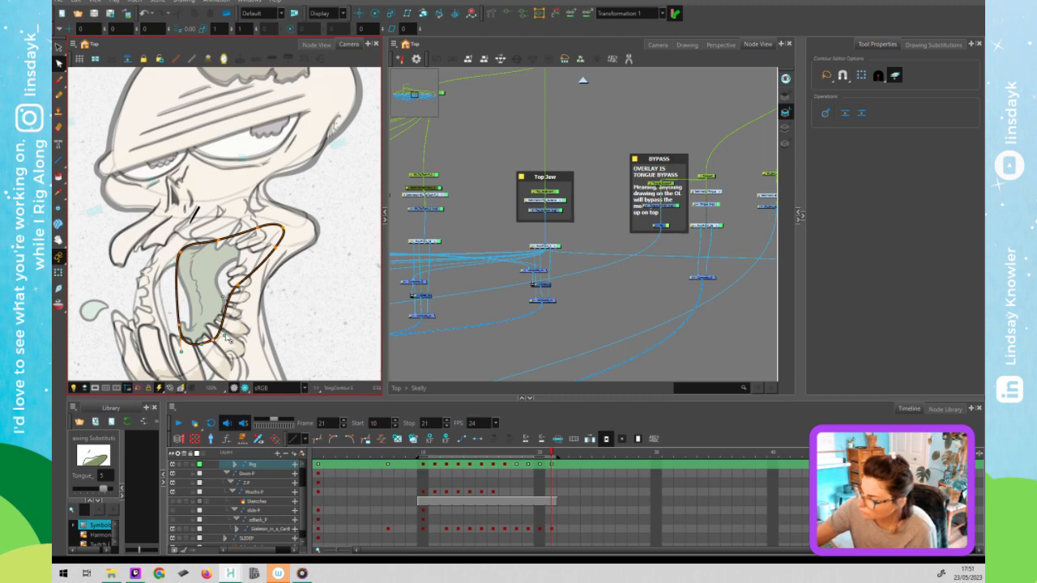
pyautogui.click(238, 285)
pyautogui.moveTo(250, 276)
pyautogui.mouseDown()
pyautogui.moveTo(244, 269)
pyautogui.moveTo(235, 295)
pyautogui.moveTo(244, 288)
pyautogui.mouseUp()
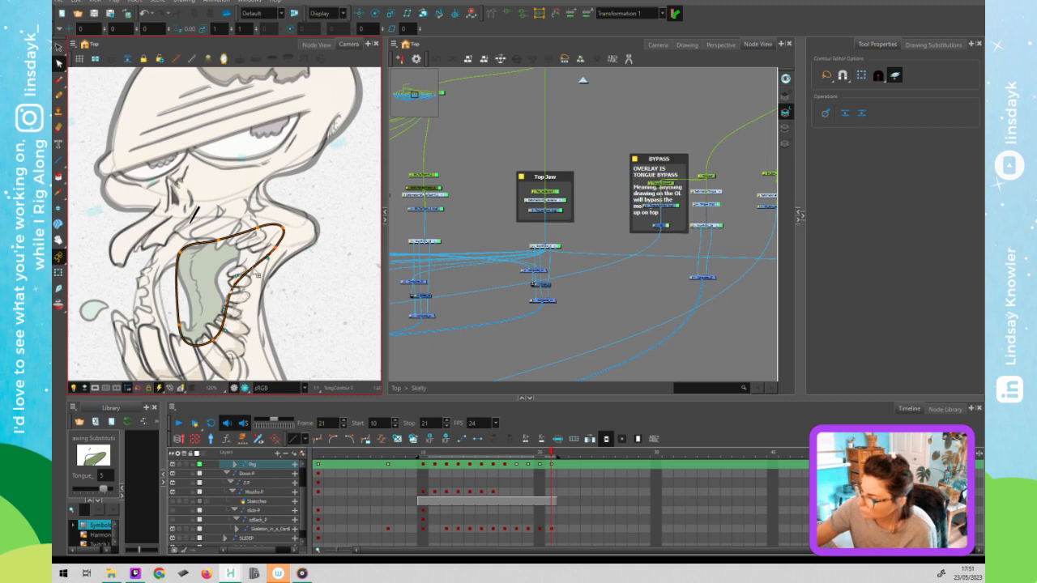
pyautogui.click(233, 270)
pyautogui.moveTo(233, 270)
pyautogui.mouseDown()
pyautogui.moveTo(231, 289)
pyautogui.moveTo(232, 275)
pyautogui.moveTo(218, 279)
pyautogui.mouseUp()
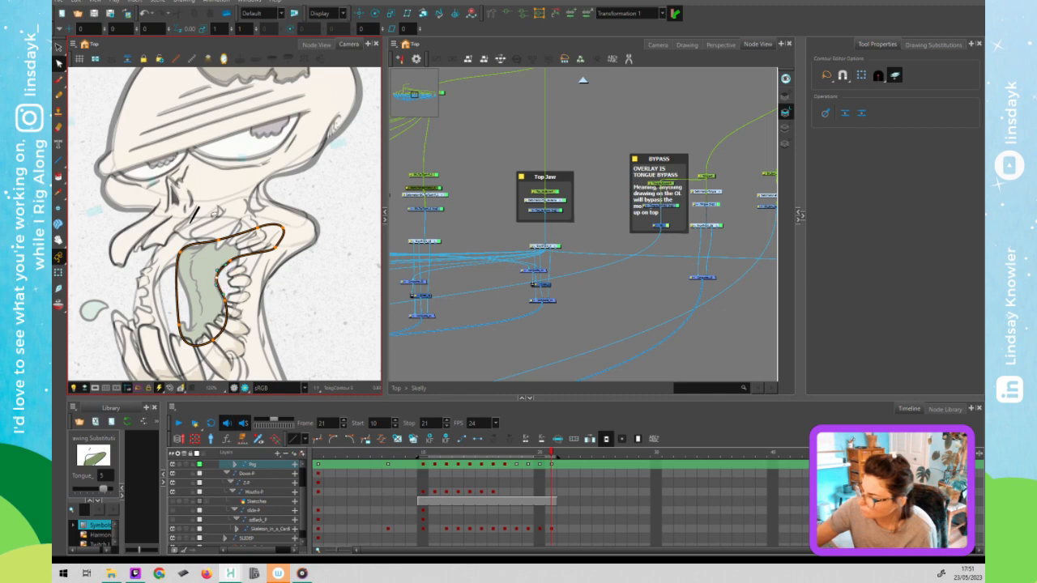
pyautogui.moveTo(177, 300); pyautogui.dragTo(194, 327)
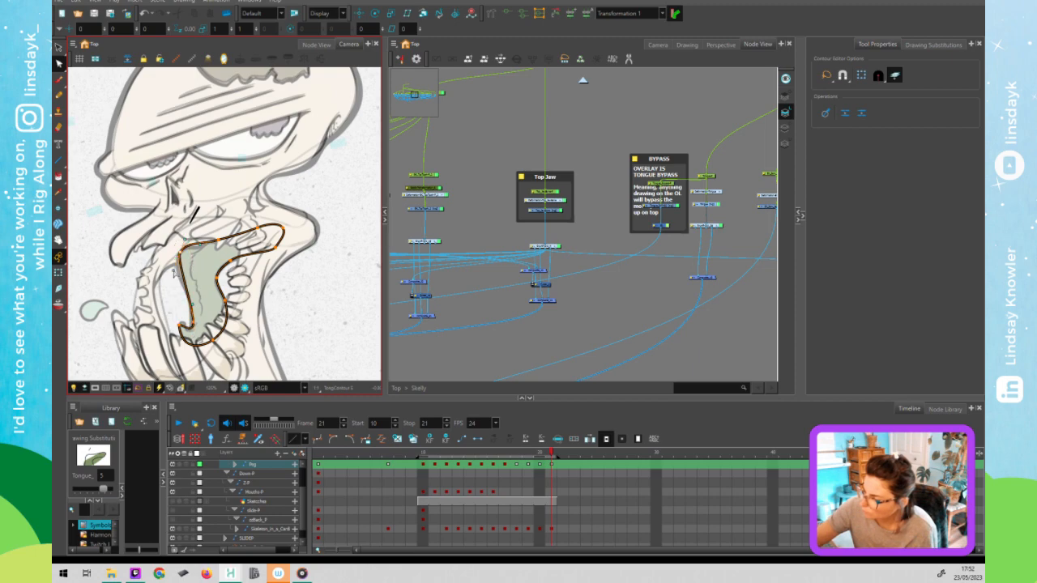
# Reshape the contour along the top of the tongue, dipping it near the front and lifting it slightly towards the back.
pyautogui.click(219, 223)
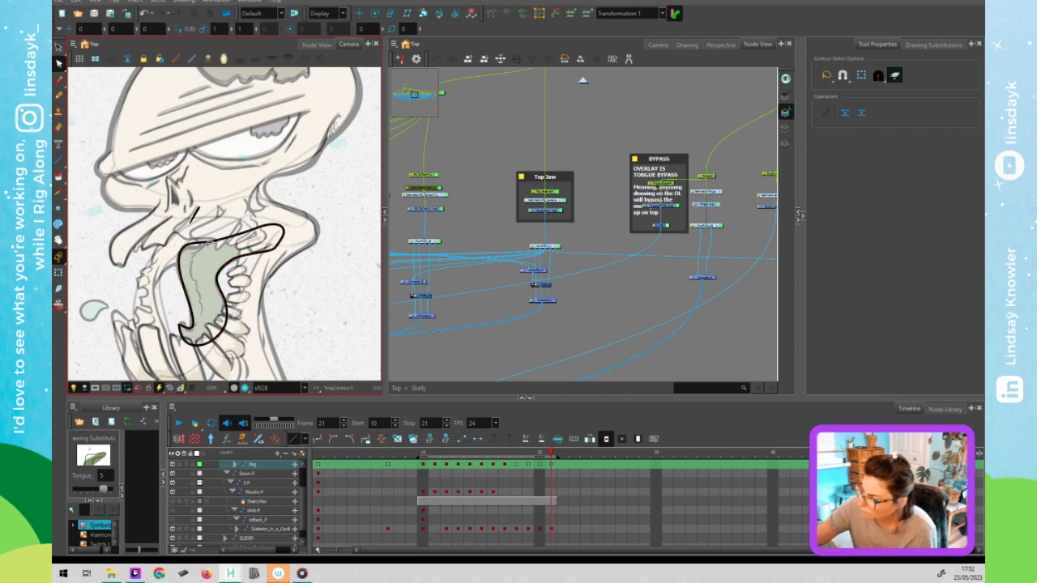
pyautogui.click(203, 249)
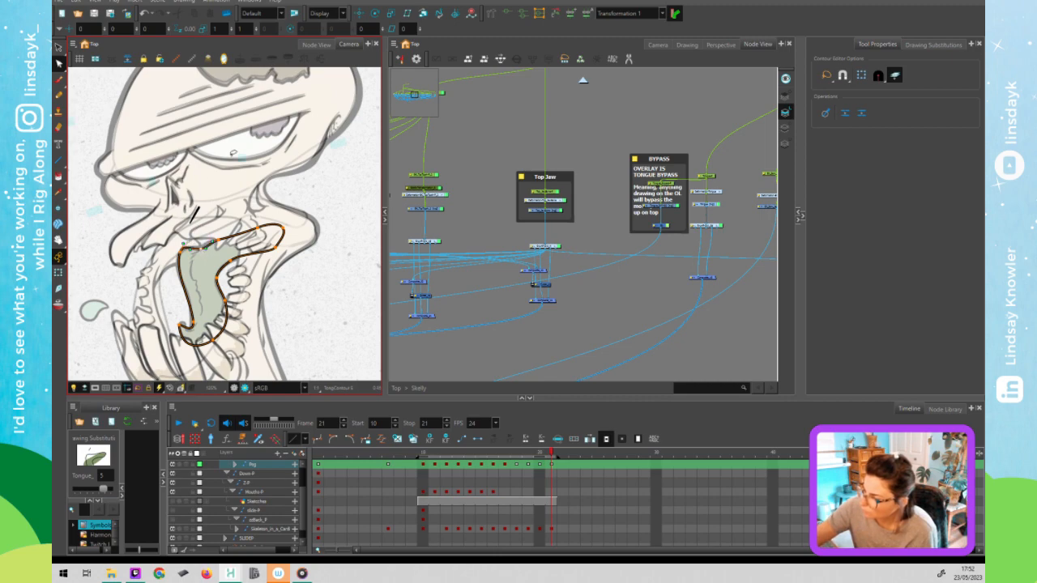
pyautogui.moveTo(257, 228); pyautogui.dragTo(256, 225)
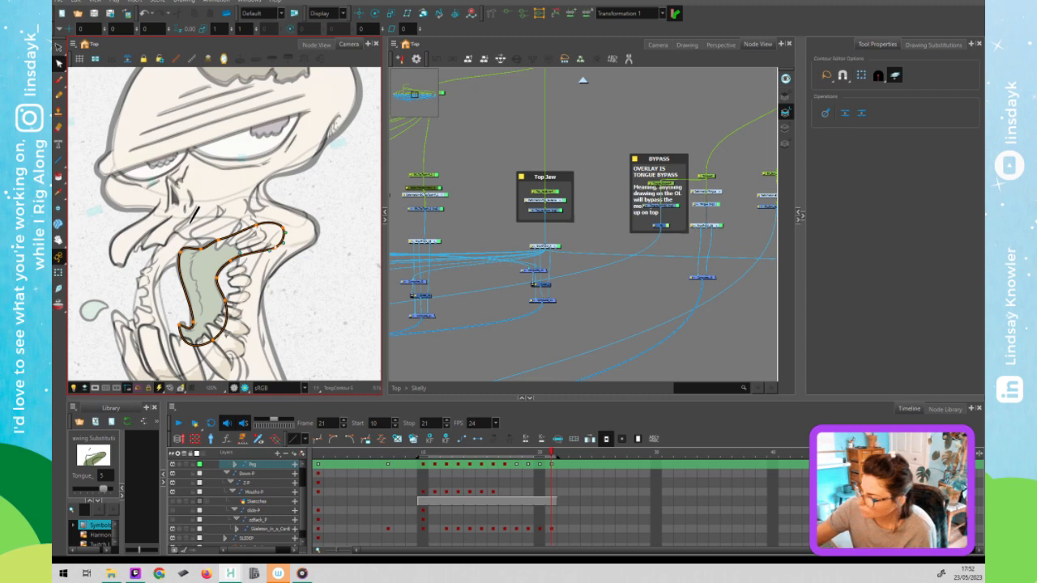
# Adjust the curve handles on the tongue's front edge, refining its lower stretch just above the hooked tip.
pyautogui.scroll(5, 189, 333)
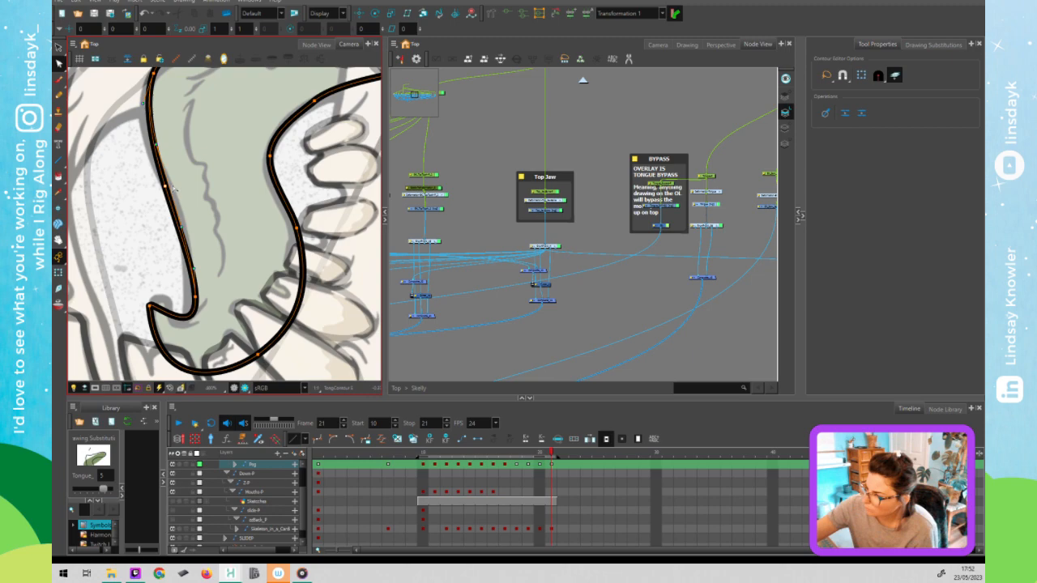
pyautogui.scroll(-3, 175, 187)
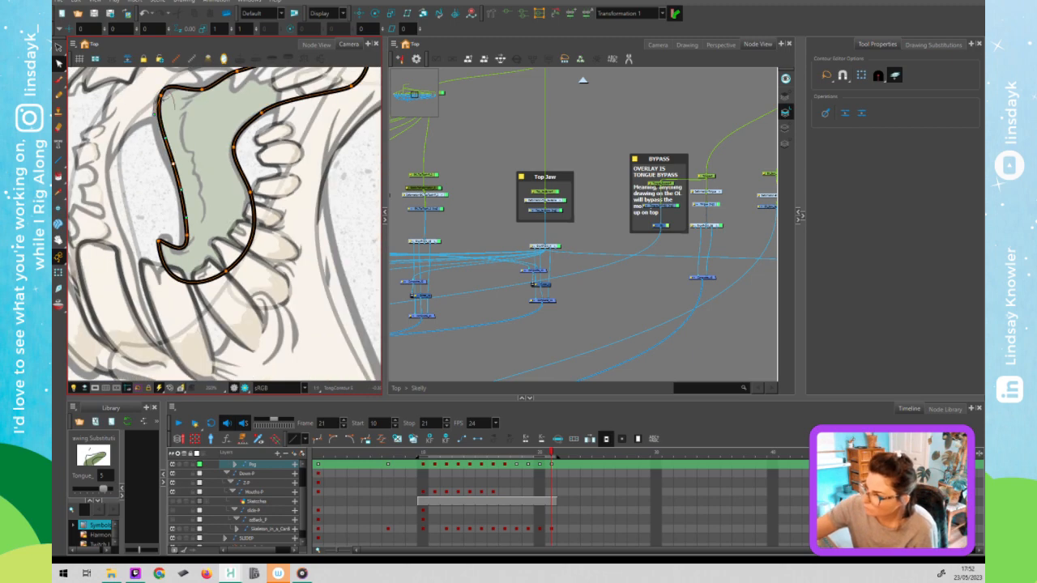
pyautogui.moveTo(173, 85); pyautogui.dragTo(168, 99)
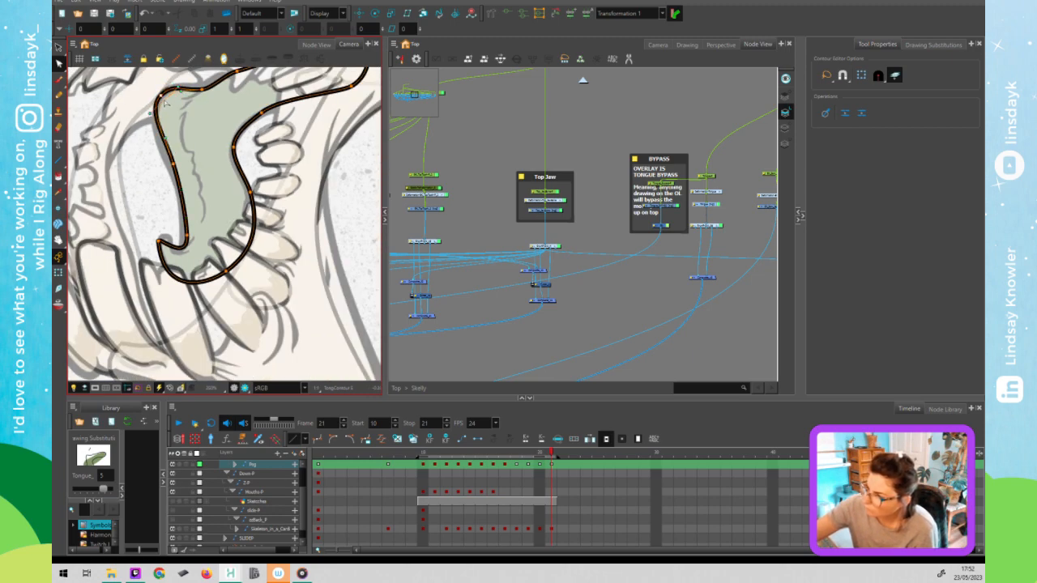
pyautogui.hotkey('ctrl', 'z')
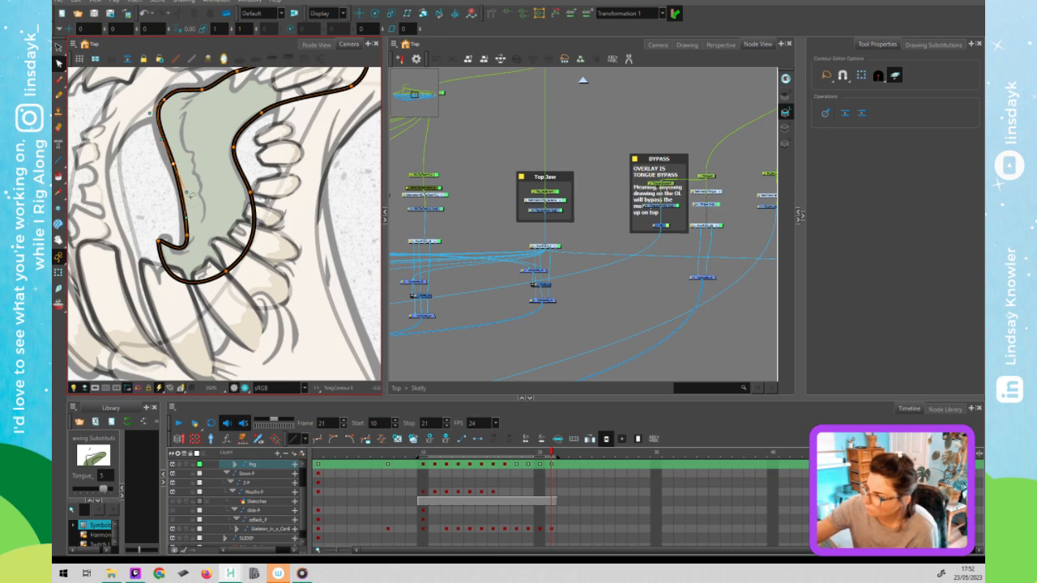
pyautogui.moveTo(189, 206); pyautogui.dragTo(195, 216)
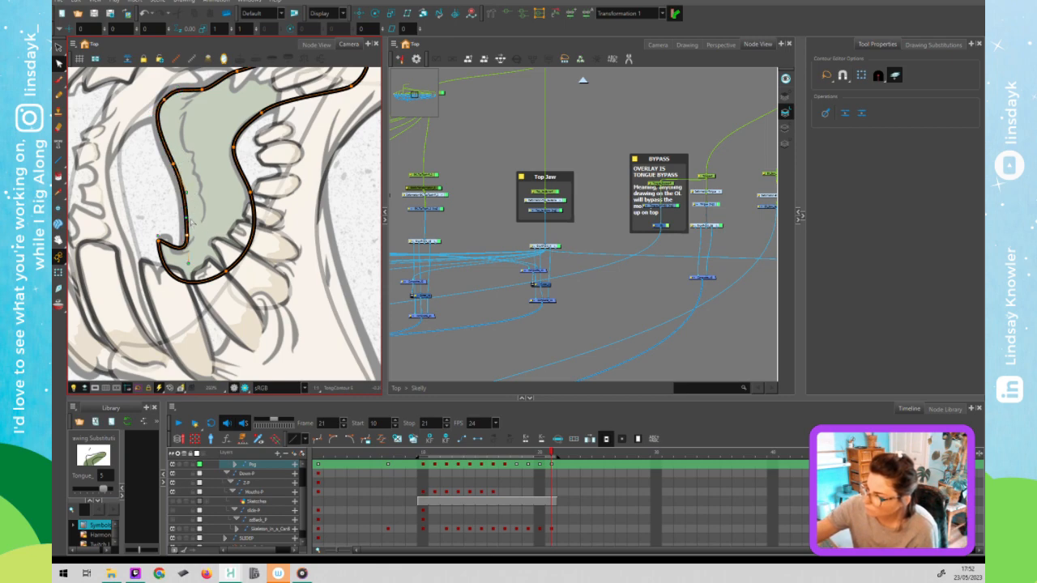
pyautogui.press('Escape')
# Round off the hooked tongue tip and deepen the notch behind it.
pyautogui.click(163, 242)
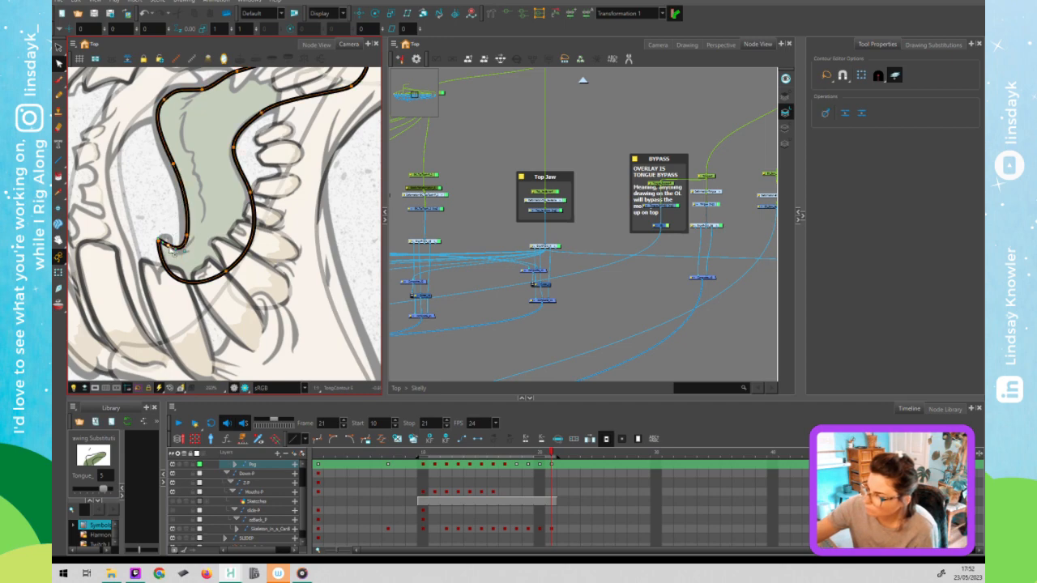
pyautogui.click(168, 244)
pyautogui.moveTo(167, 244); pyautogui.dragTo(167, 237)
pyautogui.click(180, 253)
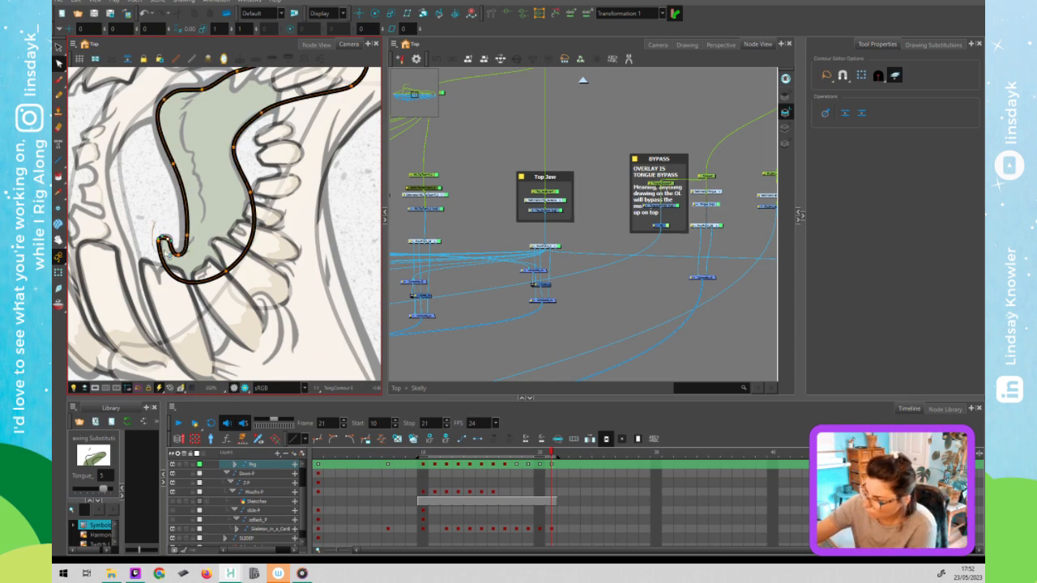
# Smooth the underside of the tongue tip into a rounder curve along the lower front teeth.
pyautogui.moveTo(165, 299); pyautogui.dragTo(161, 293)
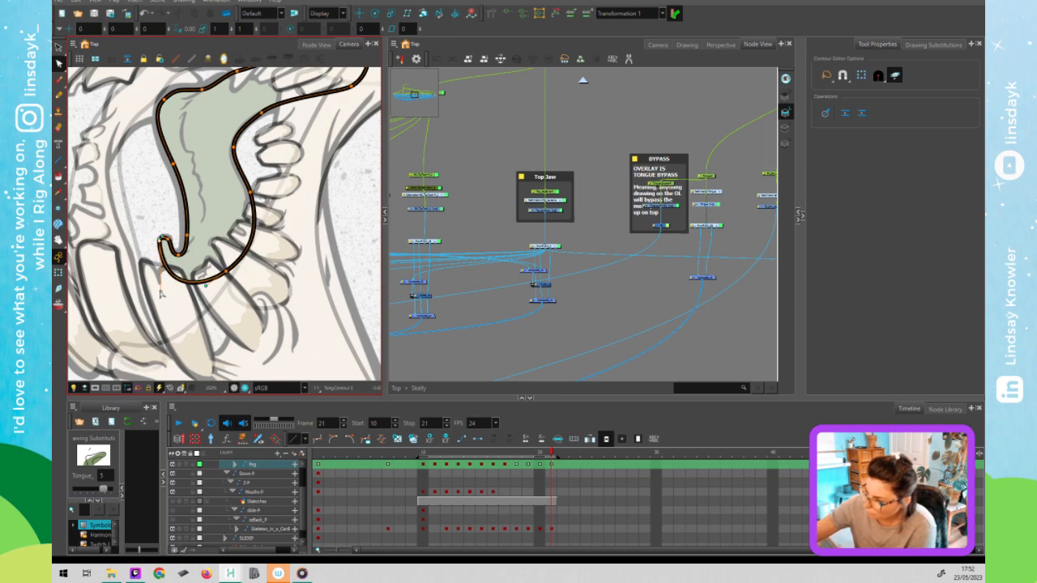
pyautogui.click(159, 291)
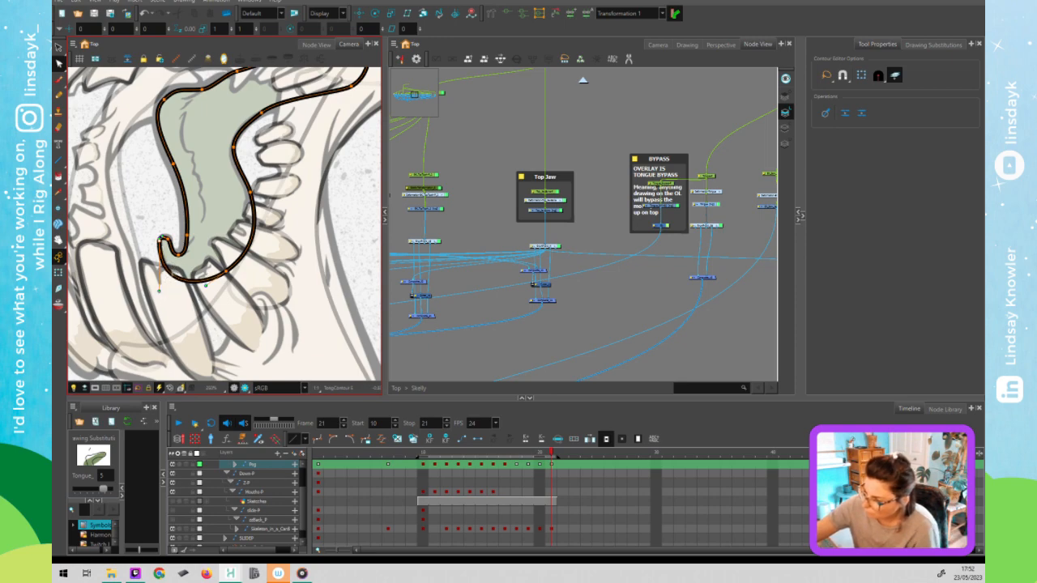
pyautogui.click(162, 215)
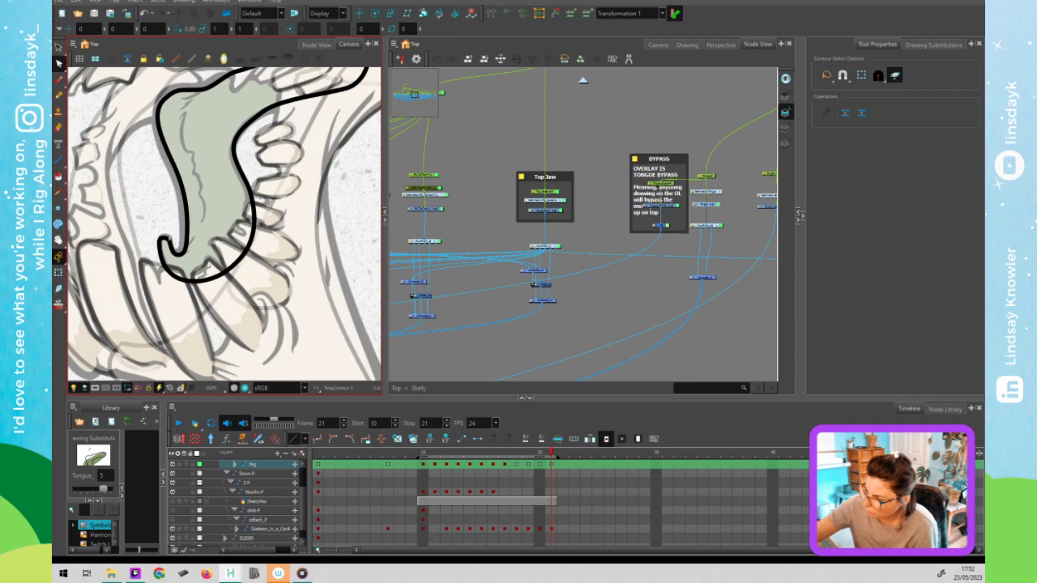
pyautogui.click(168, 243)
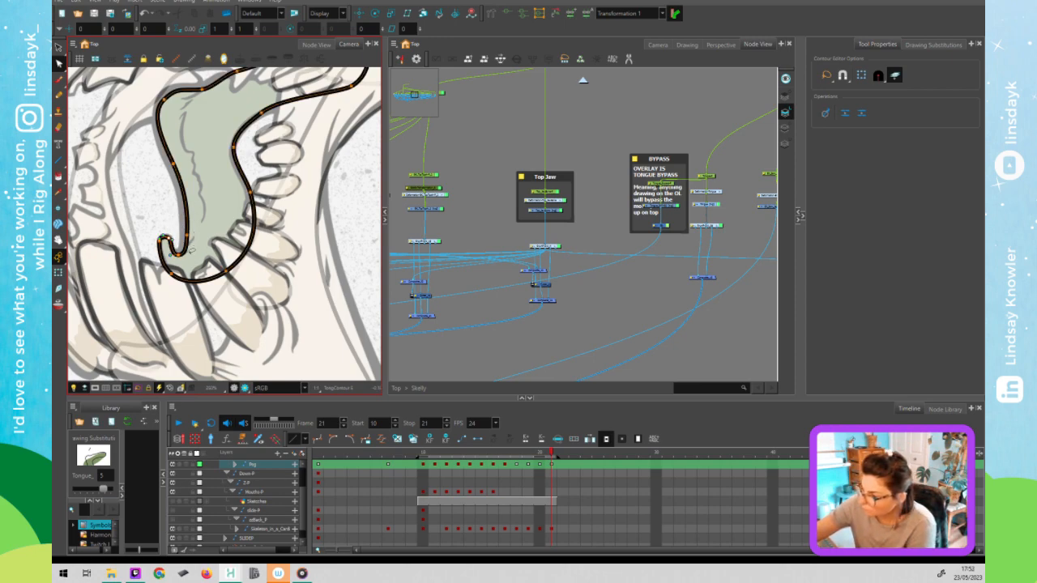
pyautogui.click(220, 235)
pyautogui.press('2')
pyautogui.moveTo(276, 201)
pyautogui.mouseDown()
pyautogui.moveTo(279, 242)
pyautogui.moveTo(291, 226)
pyautogui.mouseUp()
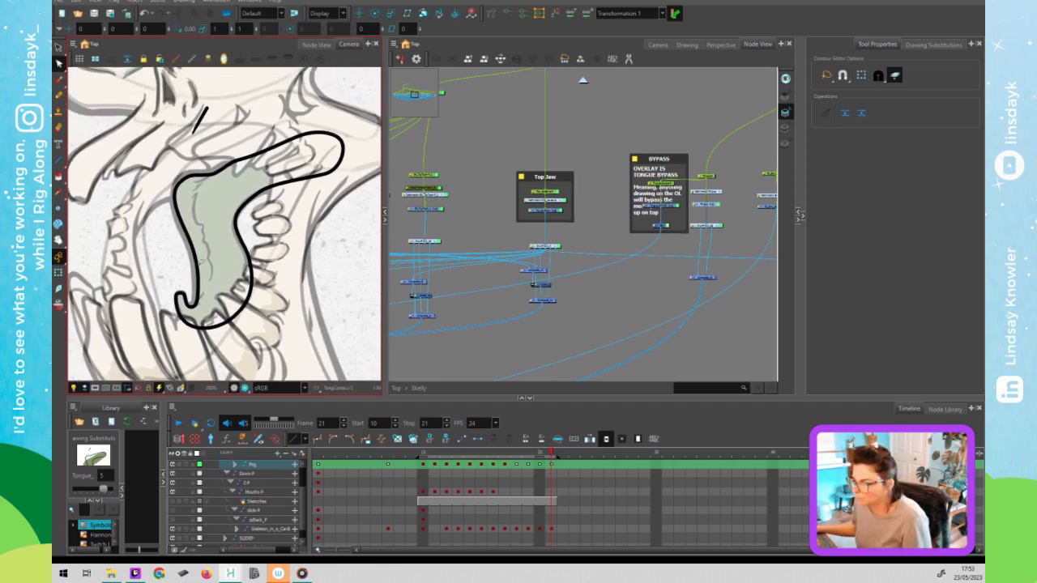
# Move the short crease stroke from above the tongue back inside the upper front of its outline.
pyautogui.hotkey('alt', 's')
pyautogui.click(203, 118)
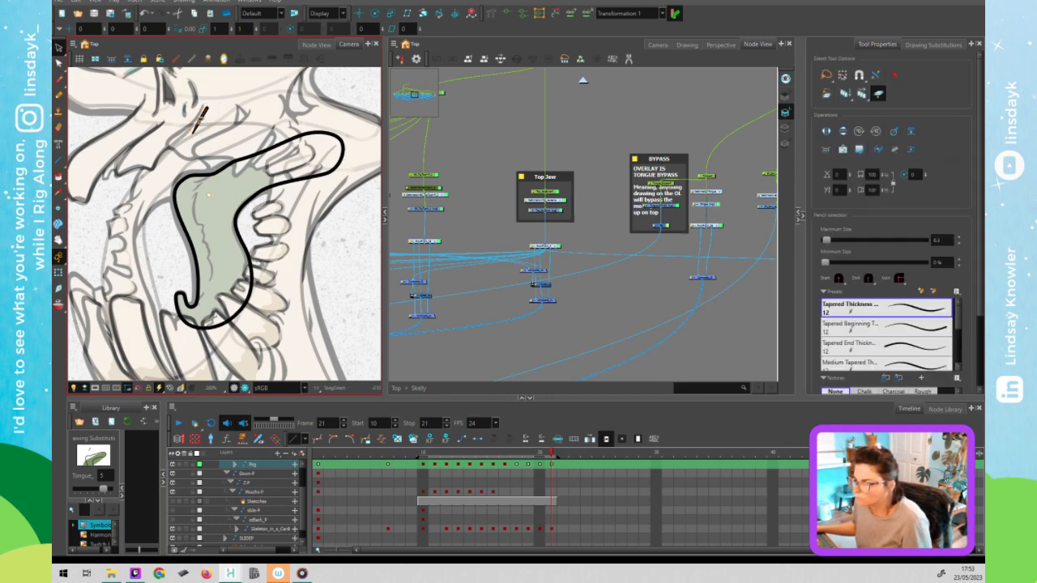
pyautogui.moveTo(208, 174); pyautogui.dragTo(206, 191)
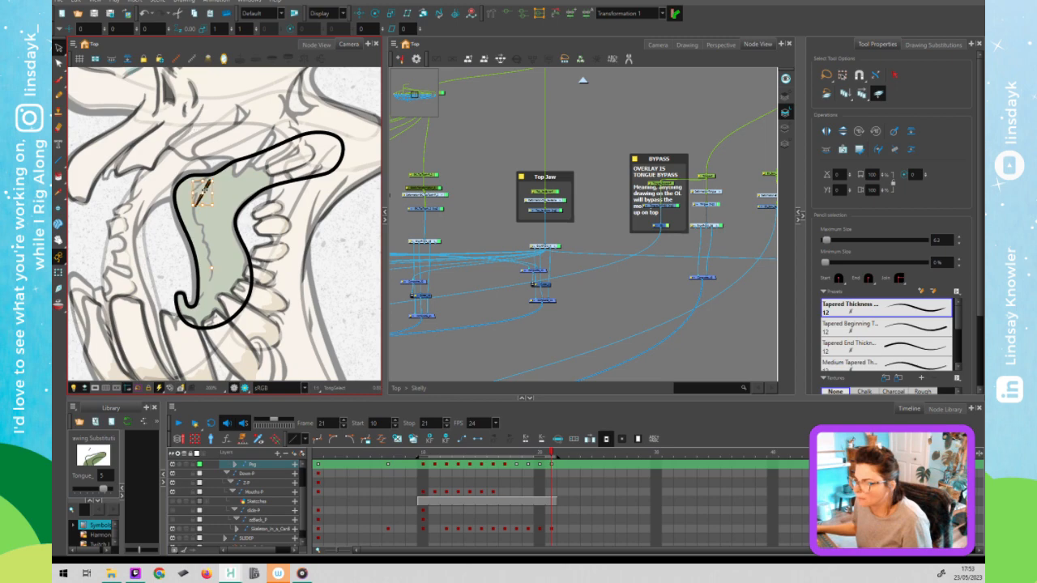
# Bend the short crease stroke into a slight curve with the Contour Editor.
pyautogui.hotkey('alt', 'q')
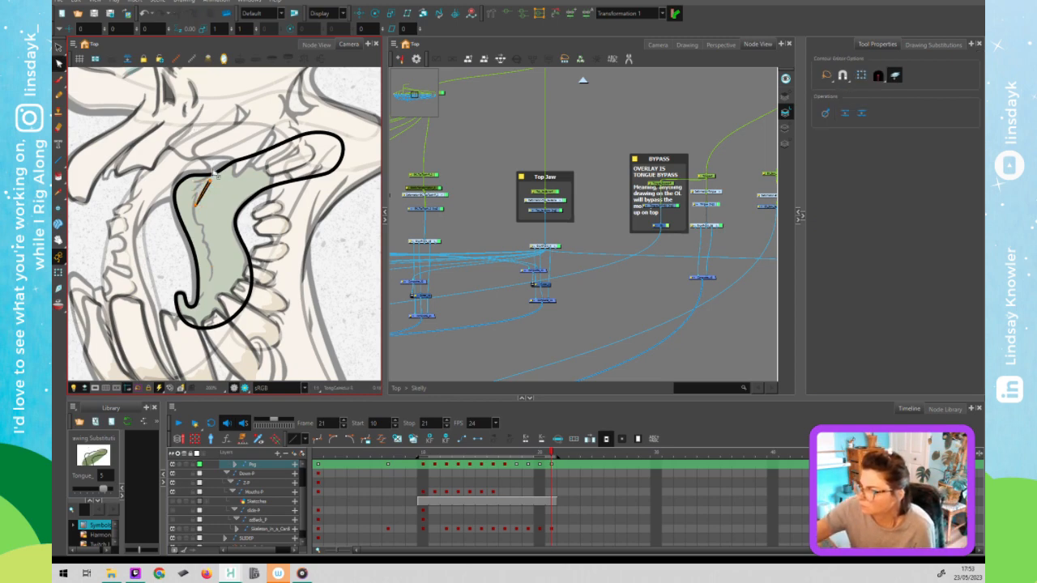
pyautogui.click(605, 251)
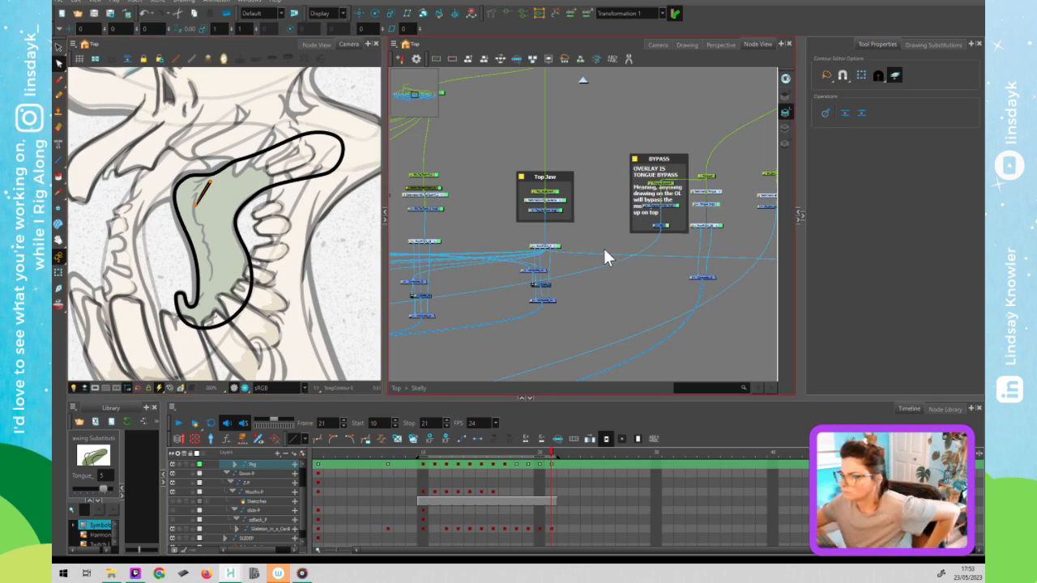
pyautogui.click(207, 193)
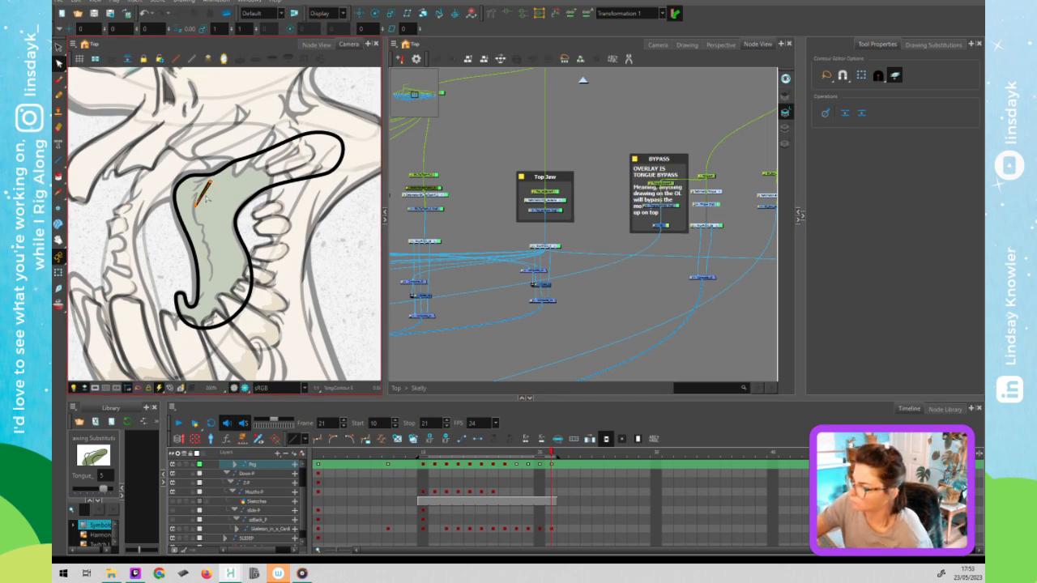
pyautogui.moveTo(210, 194); pyautogui.dragTo(218, 188)
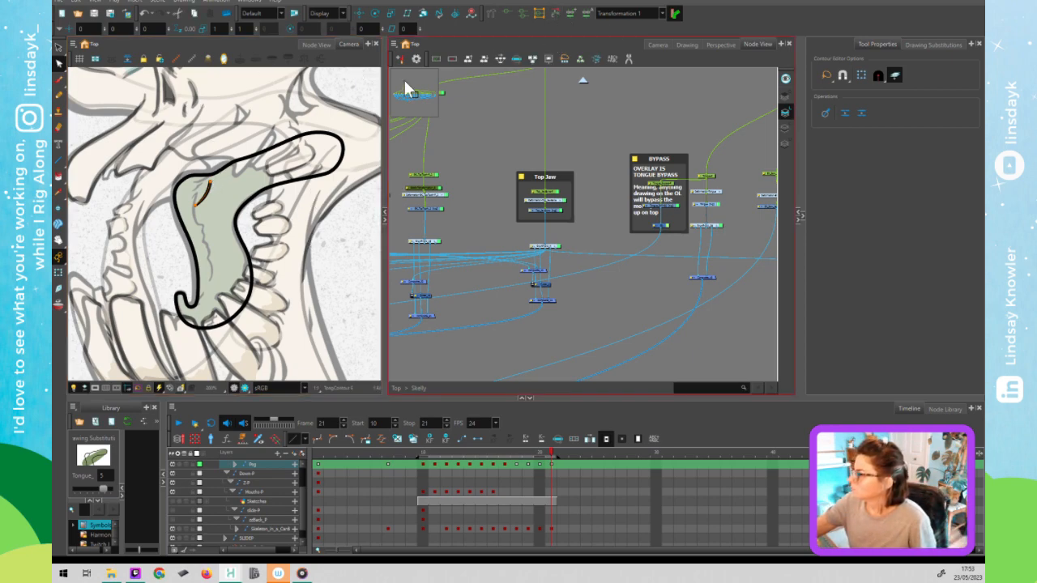
# Return to the tongue drawing with the Select tool and turn on snapping.
pyautogui.click(492, 14)
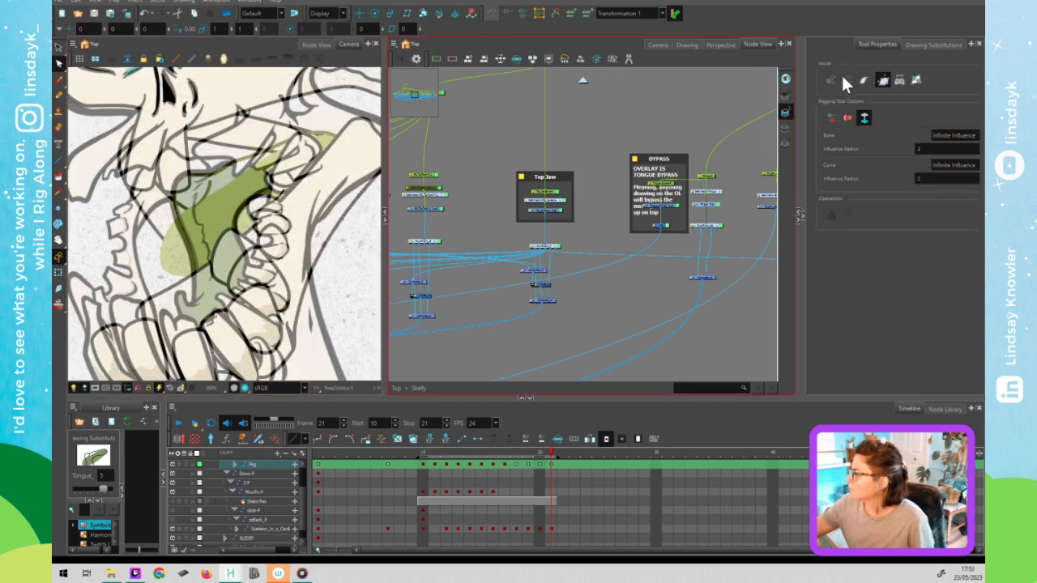
pyautogui.click(414, 111)
pyautogui.press('Escape')
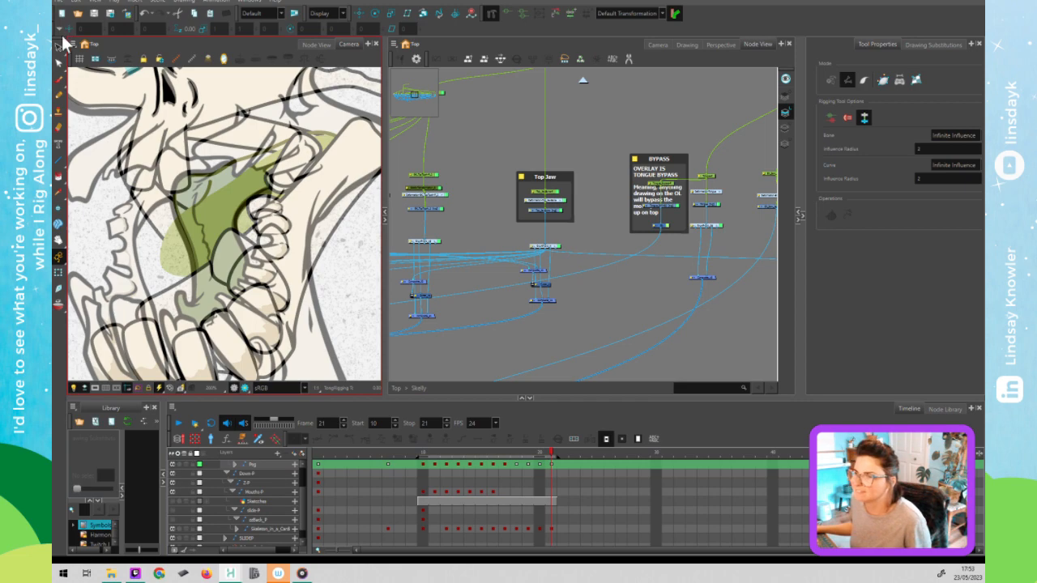
pyautogui.hotkey('alt', 's')
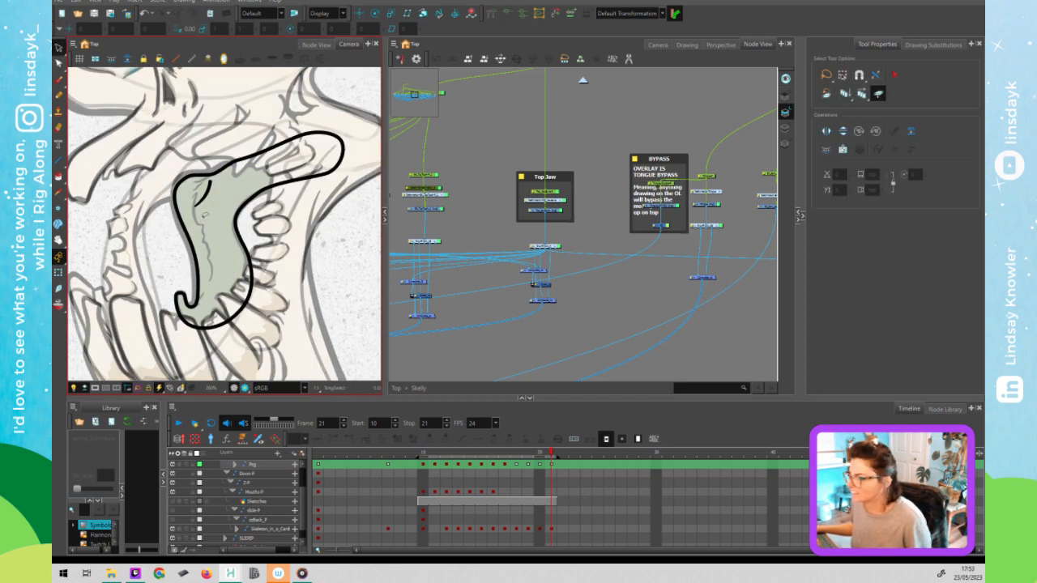
pyautogui.click(864, 77)
pyautogui.click(863, 77)
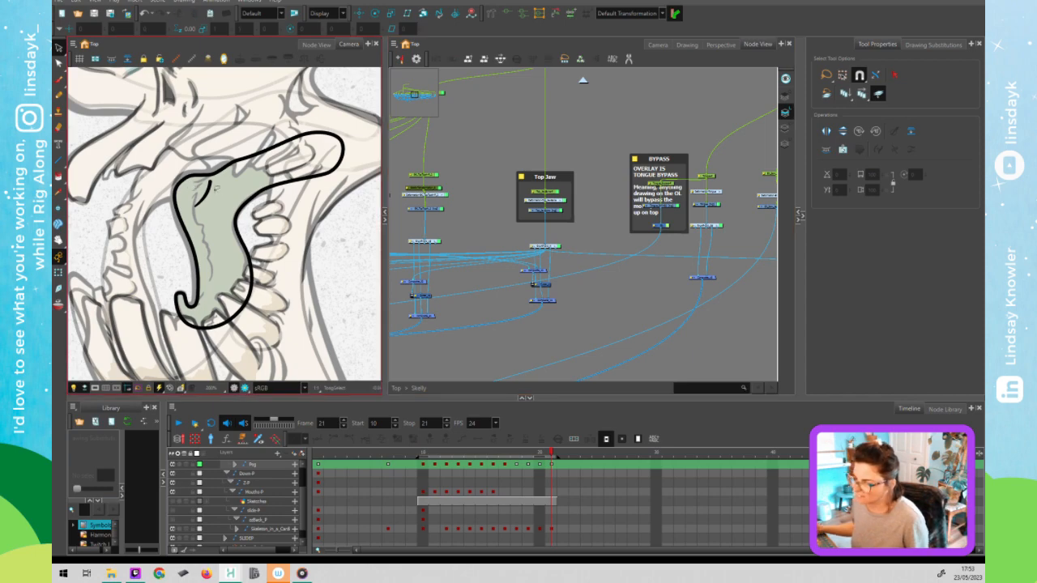
# Lengthen the crease stroke down the tongue and curve its upper end into the top edge of the outline.
pyautogui.hotkey('alt', 'q')
pyautogui.click(212, 182)
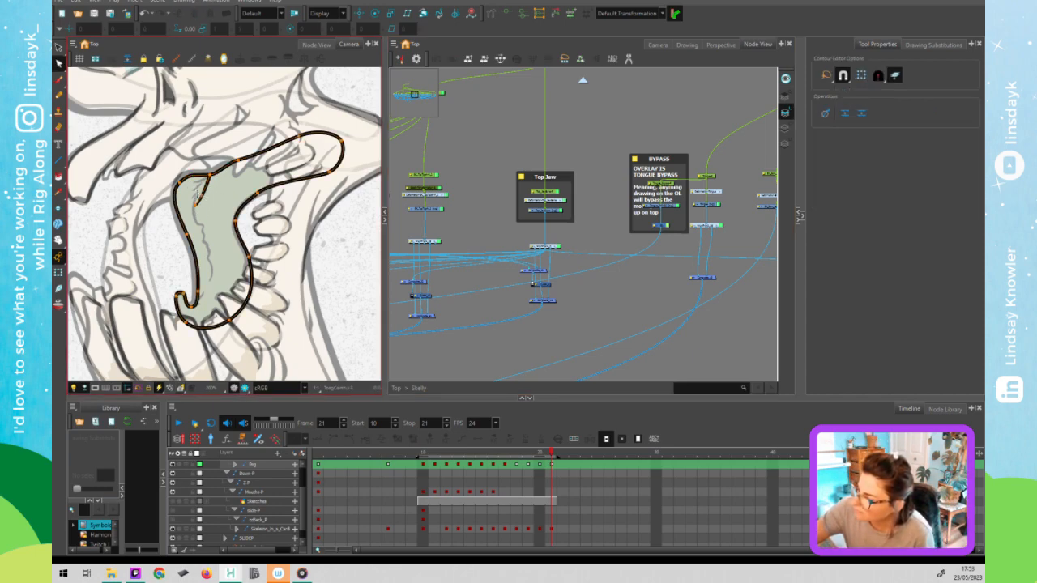
pyautogui.moveTo(195, 208); pyautogui.dragTo(198, 224)
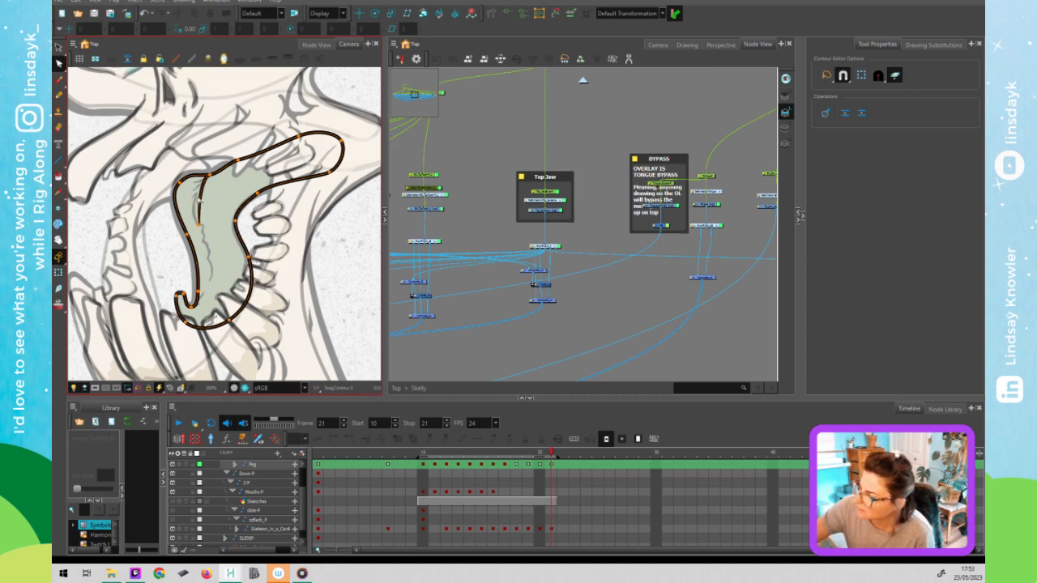
pyautogui.click(210, 175)
pyautogui.moveTo(194, 177); pyautogui.dragTo(193, 184)
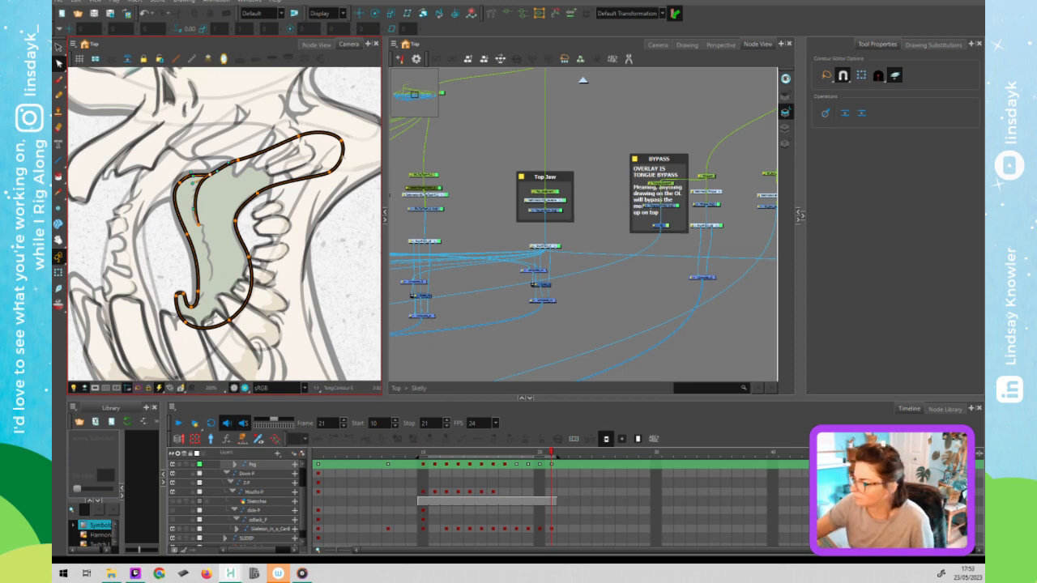
# Widen the underside of the tongue's back end and pull its rear curve inward into a shorter rounded end.
pyautogui.moveTo(329, 172)
pyautogui.mouseDown()
pyautogui.moveTo(313, 176)
pyautogui.moveTo(339, 154)
pyautogui.moveTo(326, 184)
pyautogui.mouseUp()
pyautogui.moveTo(332, 133)
pyautogui.mouseDown()
pyautogui.moveTo(355, 129)
pyautogui.moveTo(350, 153)
pyautogui.mouseUp()
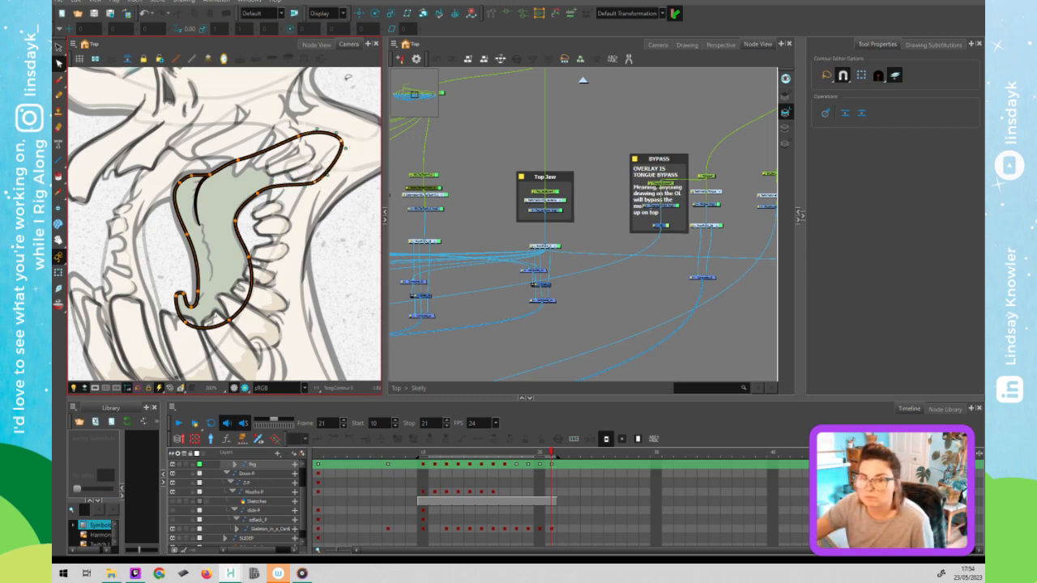
pyautogui.moveTo(346, 148); pyautogui.dragTo(319, 134)
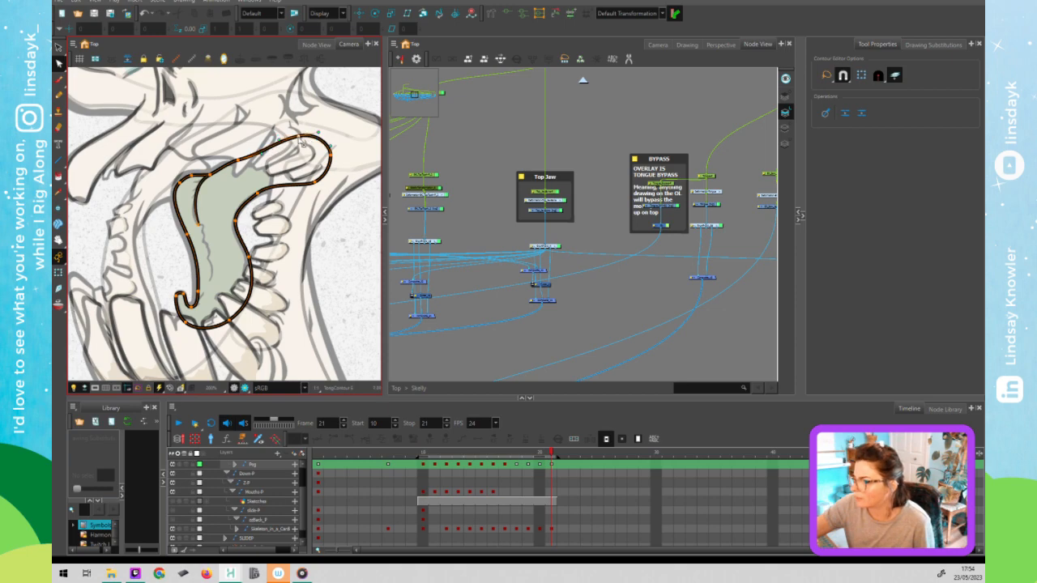
pyautogui.click(317, 283)
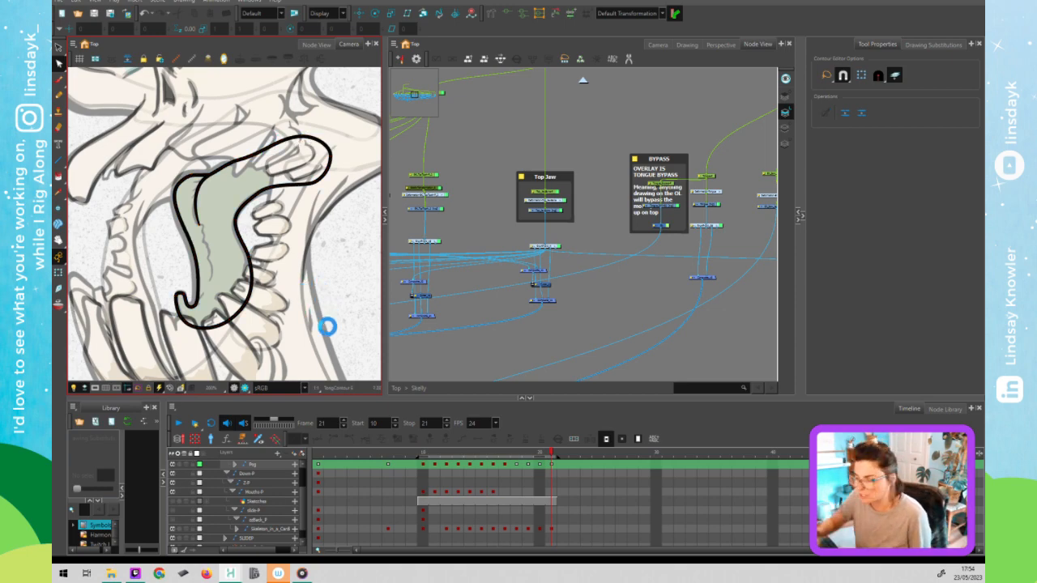
# Draw a wide ellipse outline in the empty area beside the skeleton's neck.
pyautogui.scroll(-2, 324, 290)
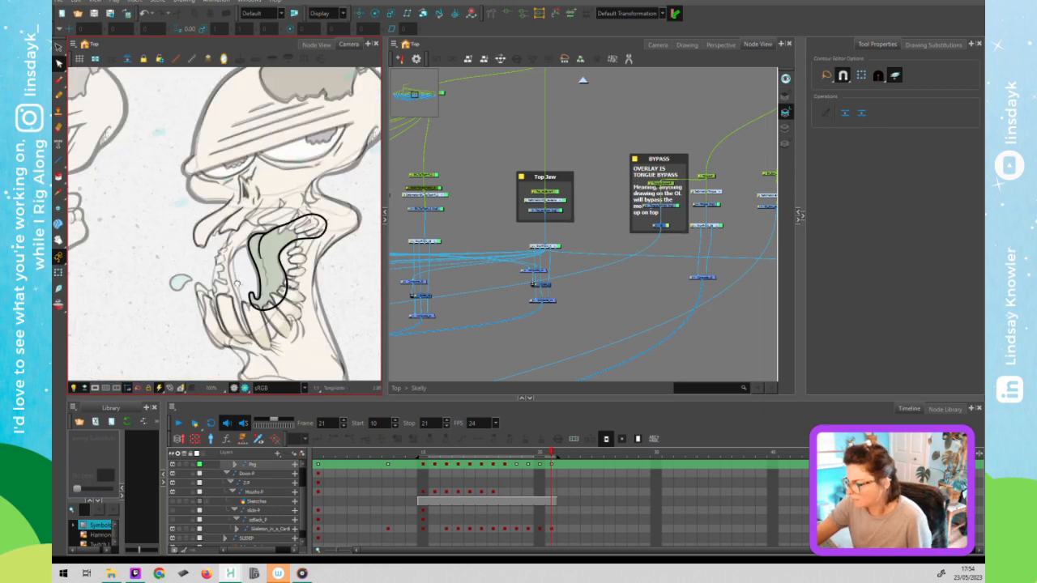
pyautogui.moveTo(368, 249); pyautogui.dragTo(241, 223)
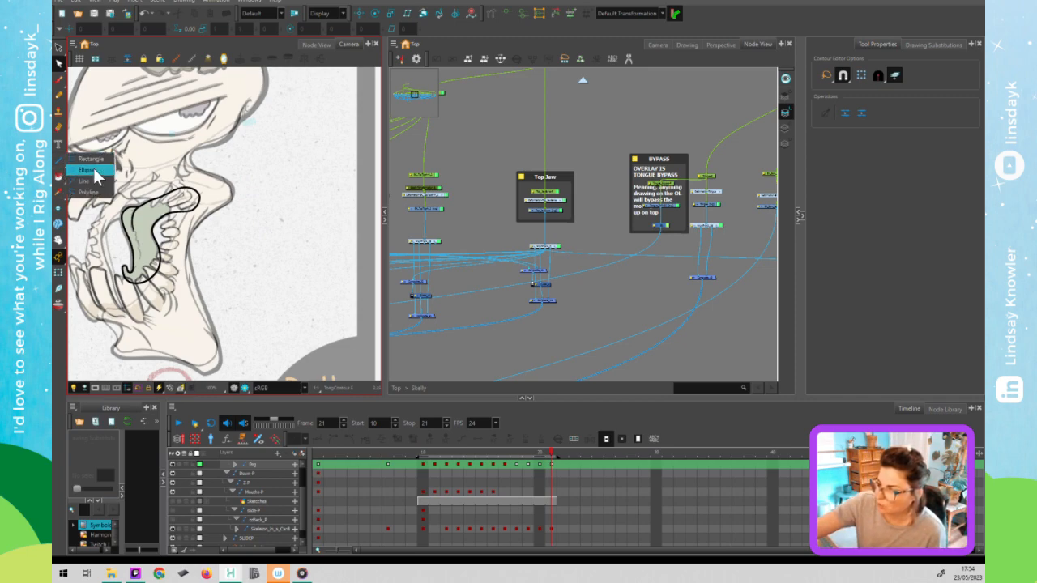
pyautogui.hotkey('alt', '=')
pyautogui.moveTo(251, 245); pyautogui.dragTo(359, 310)
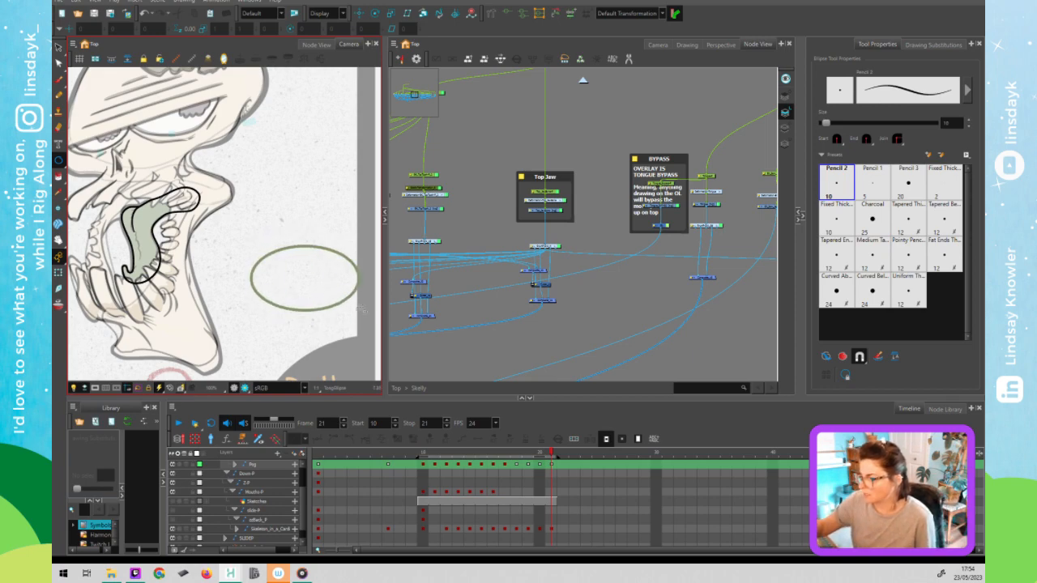
# Show the Colour view and add three new colour swatches to the Skeleton palette.
pyautogui.click(888, 41)
pyautogui.click(801, 214)
pyautogui.click(805, 107)
pyautogui.click(812, 113)
pyautogui.click(812, 113)
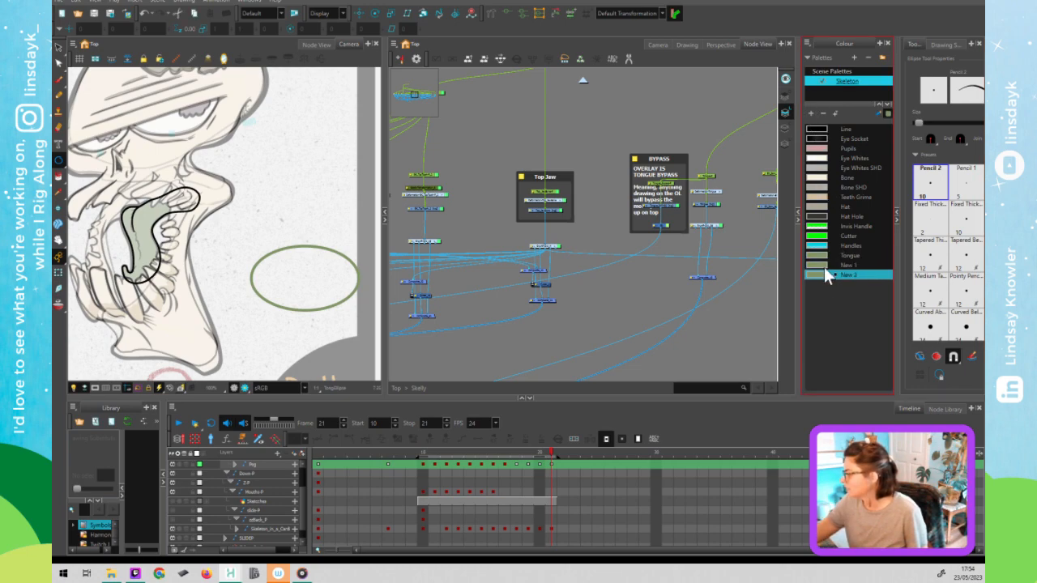
pyautogui.click(810, 113)
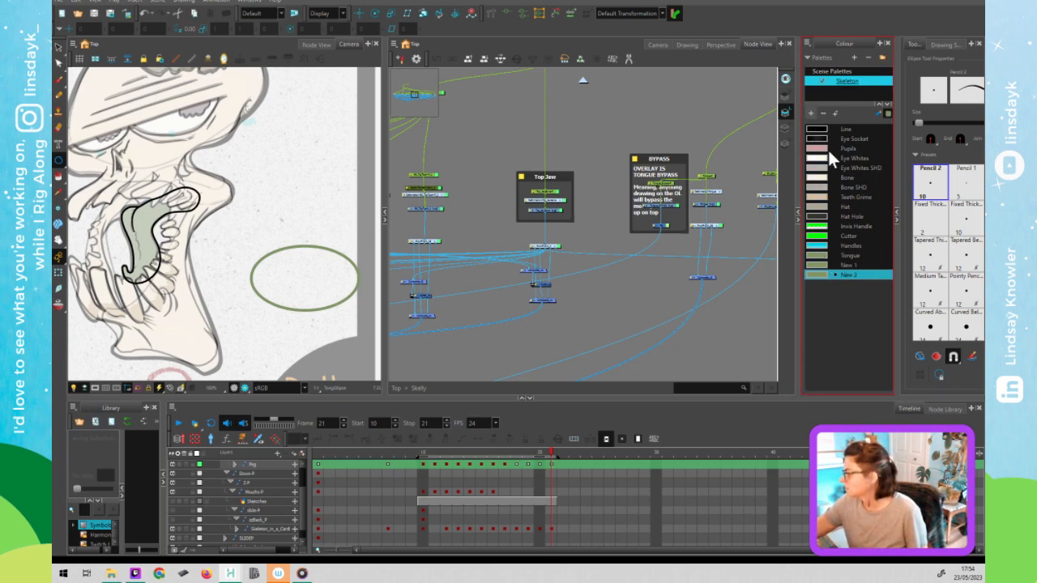
# Set the New 1 swatch to a dark magenta with hue 319, saturation 96 and value 55.
pyautogui.click(824, 265)
pyautogui.doubleClick(820, 264)
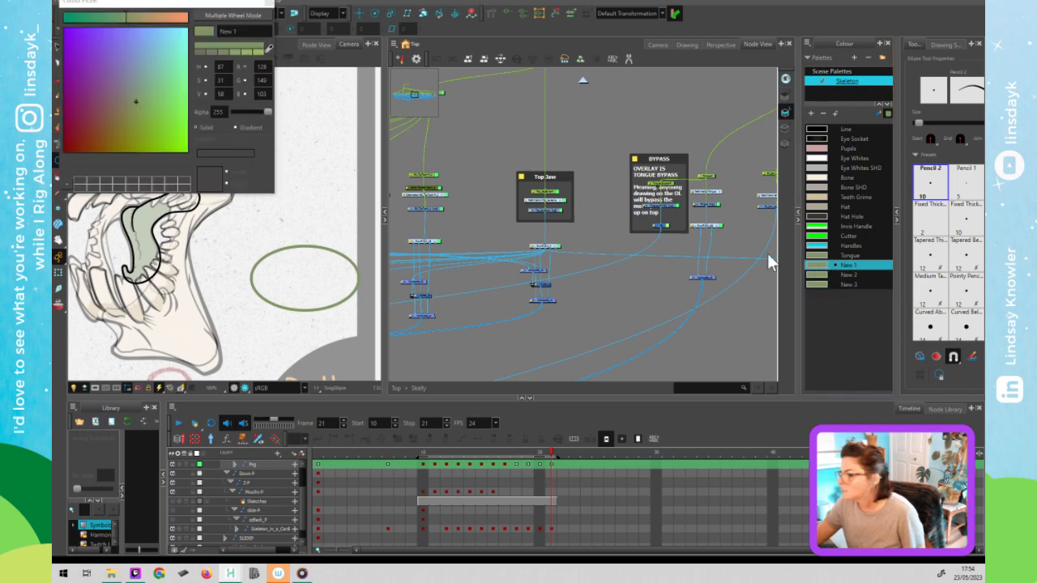
pyautogui.click(80, 120)
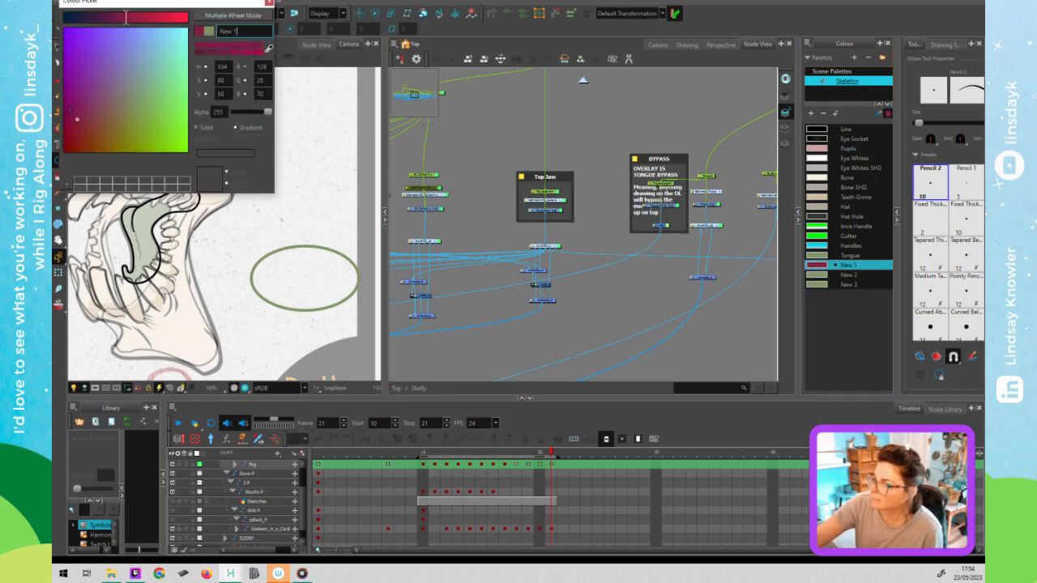
pyautogui.click(233, 49)
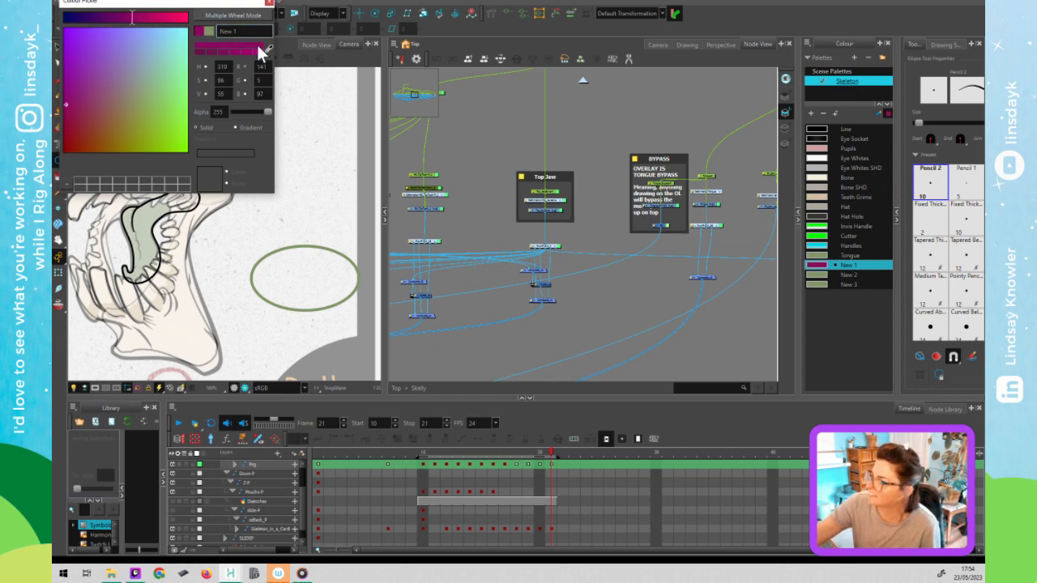
pyautogui.click(269, 2)
# Select the wide green ellipse outline and recolour it with the New 1 magenta swatch.
pyautogui.moveTo(325, 261); pyautogui.dragTo(339, 237)
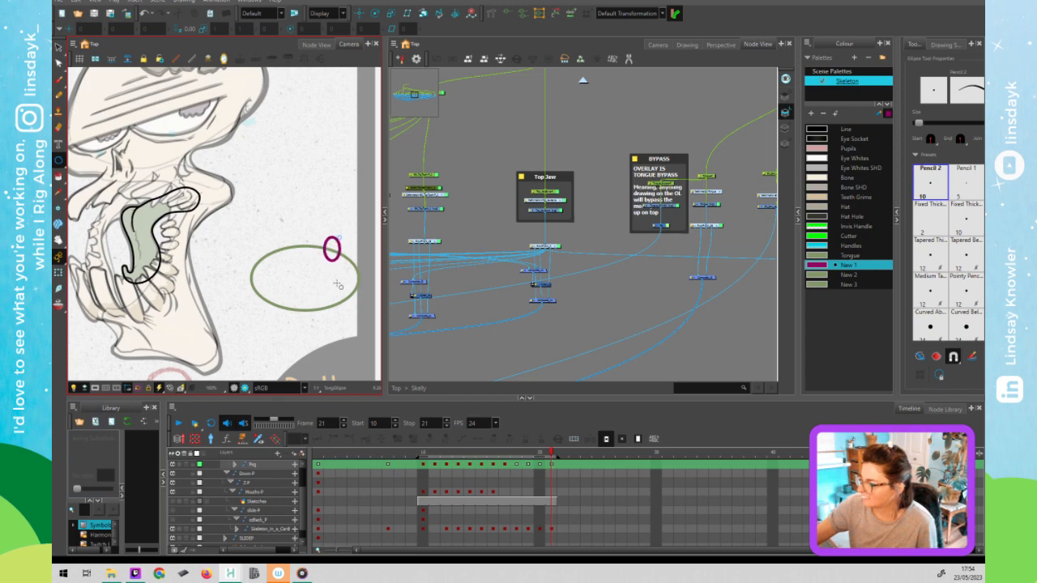
pyautogui.hotkey('ctrl', 'z')
pyautogui.hotkey('alt', 's')
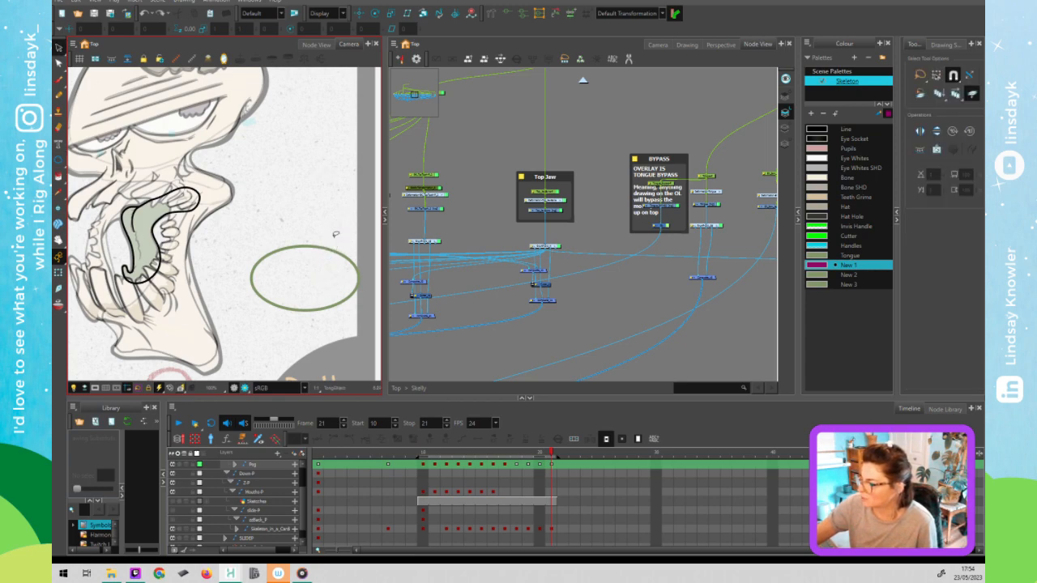
pyautogui.click(332, 259)
pyautogui.click(839, 265)
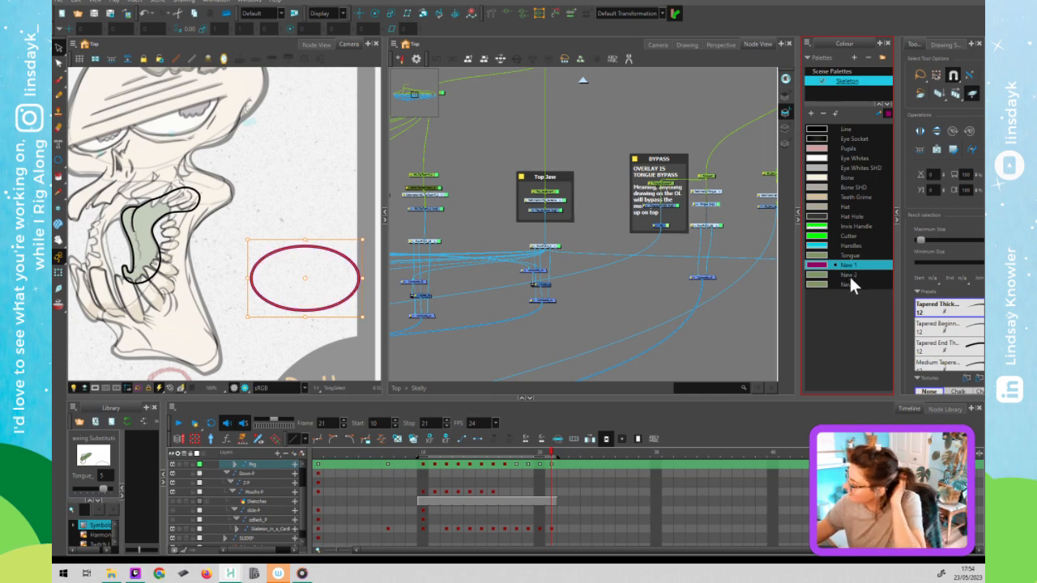
# Try the New 2 swatch on the ellipse outline and reapply New 1 to it.
pyautogui.click(851, 273)
pyautogui.doubleClick(815, 274)
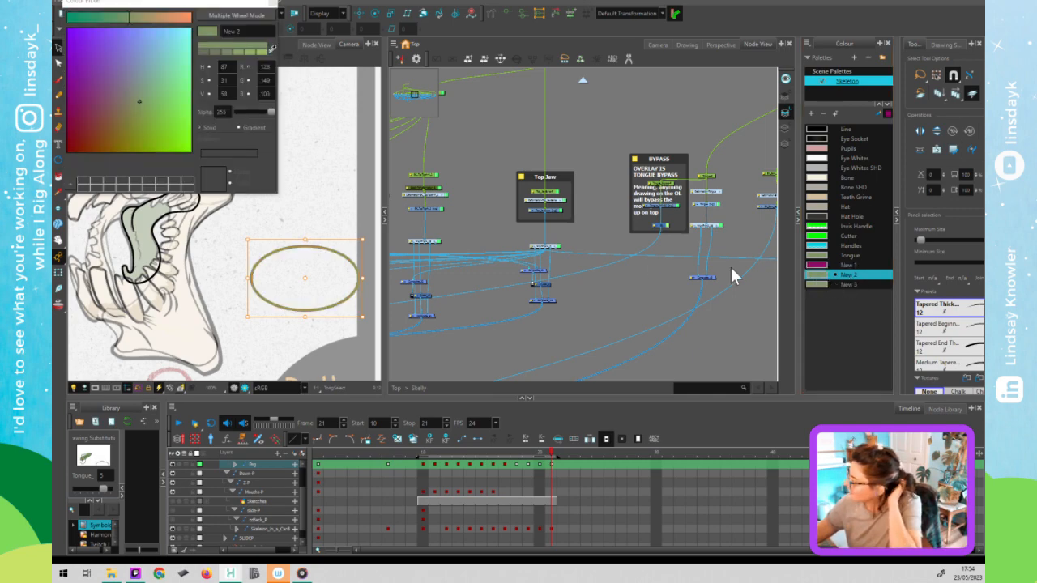
pyautogui.click(310, 278)
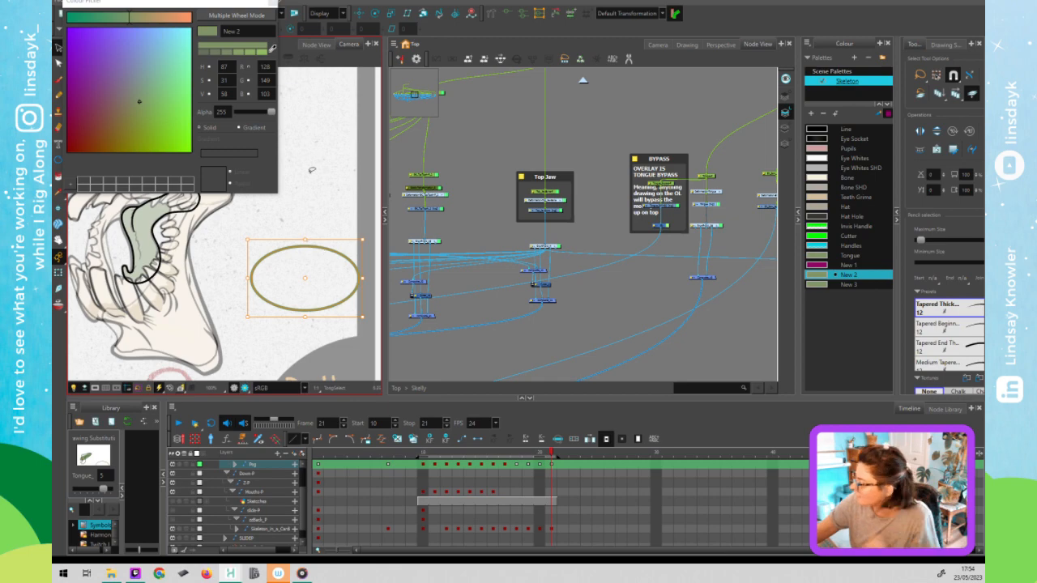
pyautogui.click(850, 265)
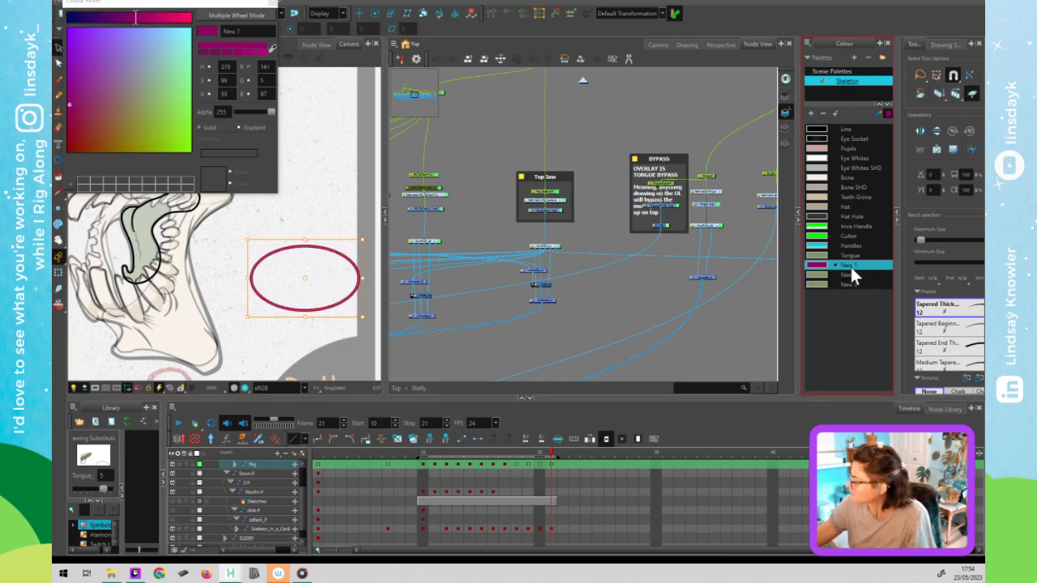
pyautogui.click(340, 280)
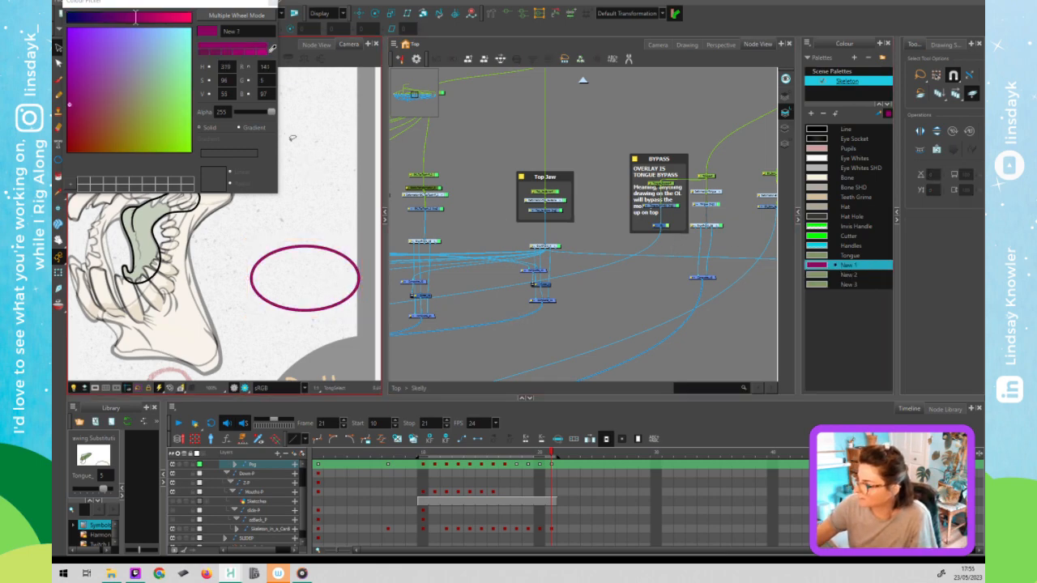
# Try a light pink with hue 317, saturation 47 and value 87 for New 1 in the multiple-wheel colour picker.
pyautogui.click(256, 16)
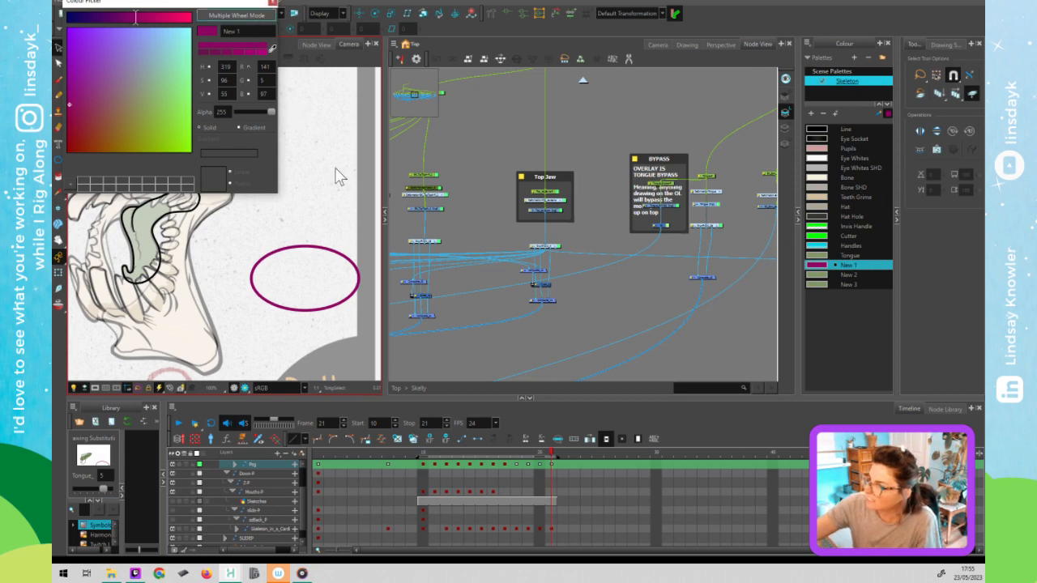
pyautogui.click(486, 268)
pyautogui.moveTo(278, 4); pyautogui.dragTo(710, 134)
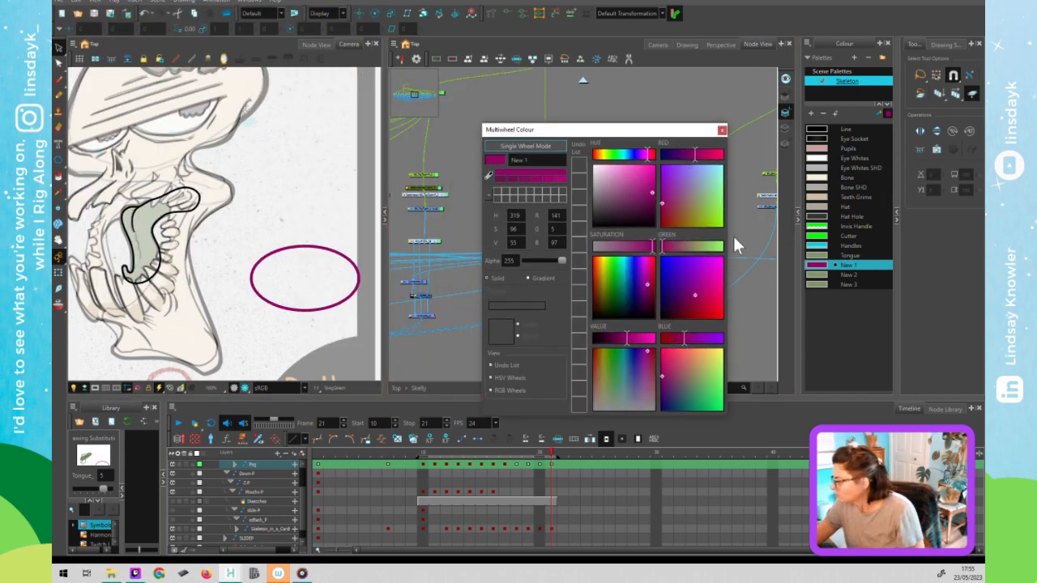
pyautogui.click(621, 173)
pyautogui.click(622, 173)
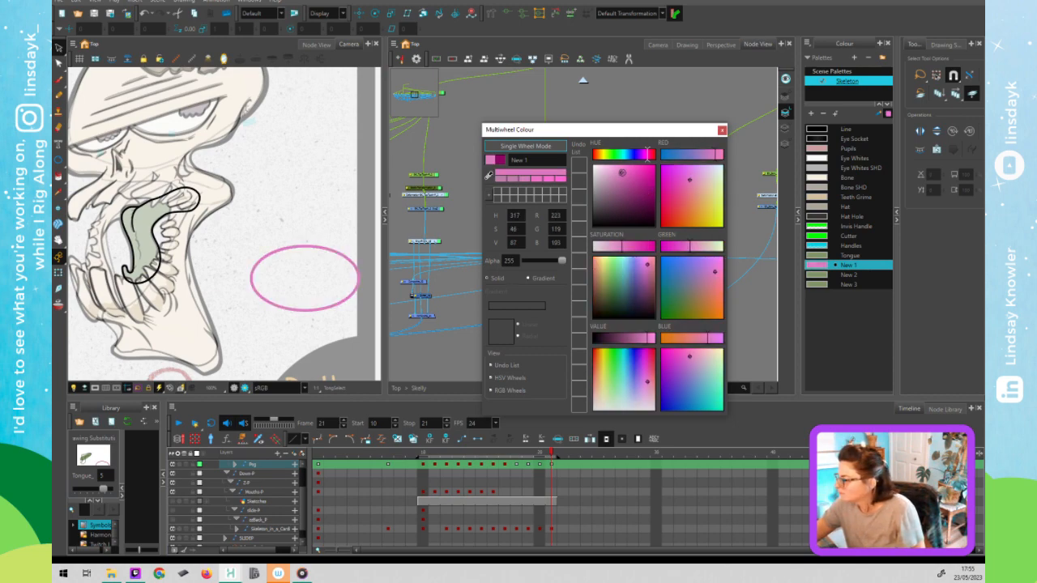
pyautogui.click(622, 171)
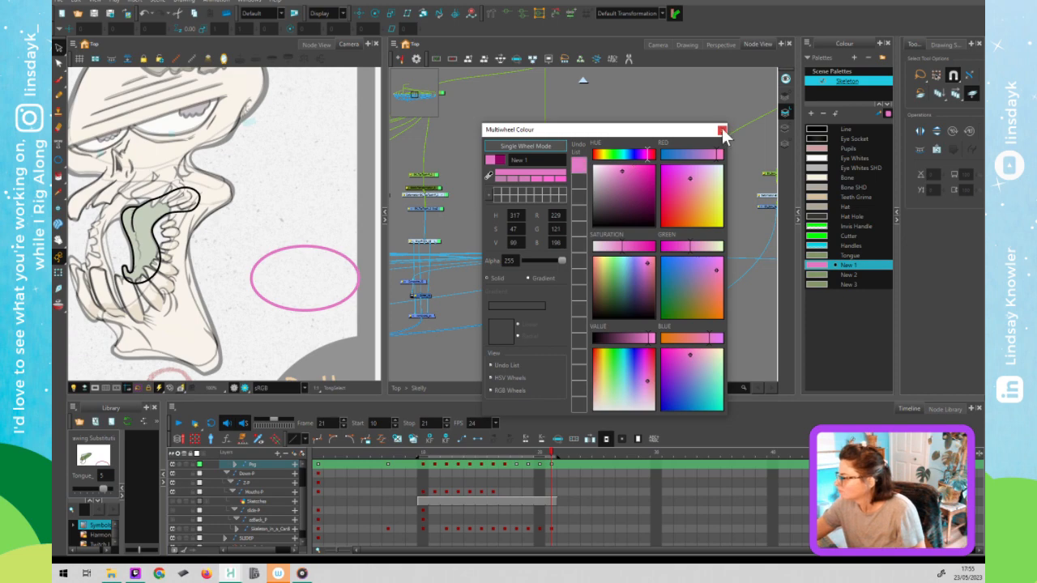
pyautogui.click(622, 170)
pyautogui.click(622, 170)
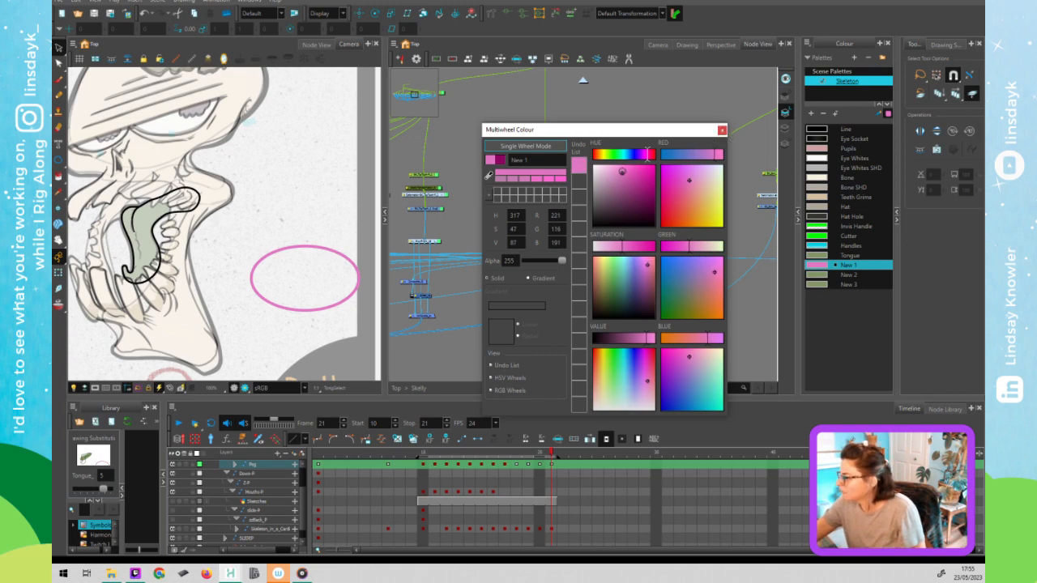
pyautogui.click(721, 130)
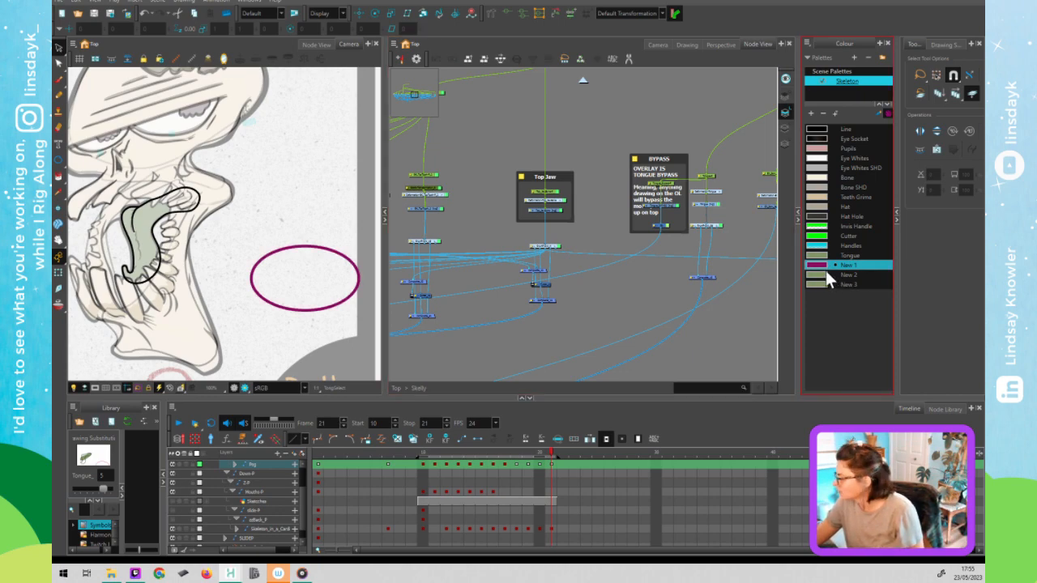
# Set the New 2 swatch to the light pink kept in the colour undo list and fill the ellipse with it.
pyautogui.doubleClick(823, 274)
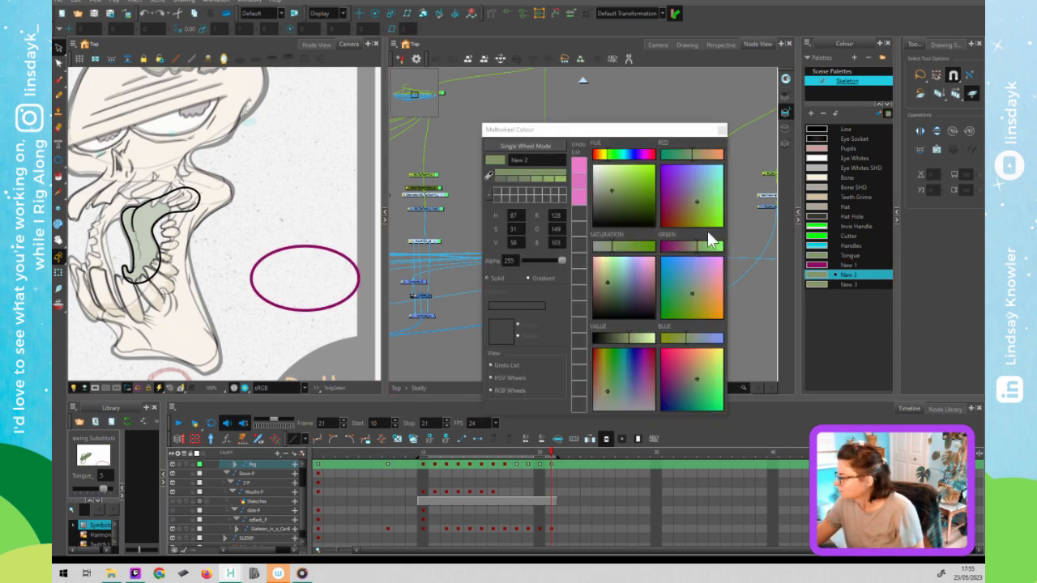
pyautogui.click(577, 167)
pyautogui.click(722, 131)
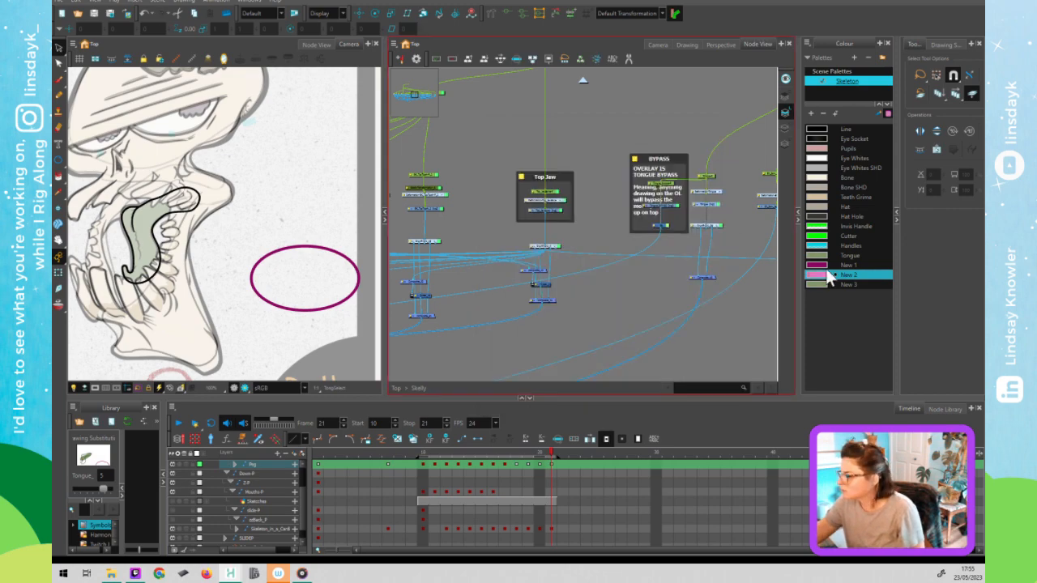
pyautogui.click(327, 296)
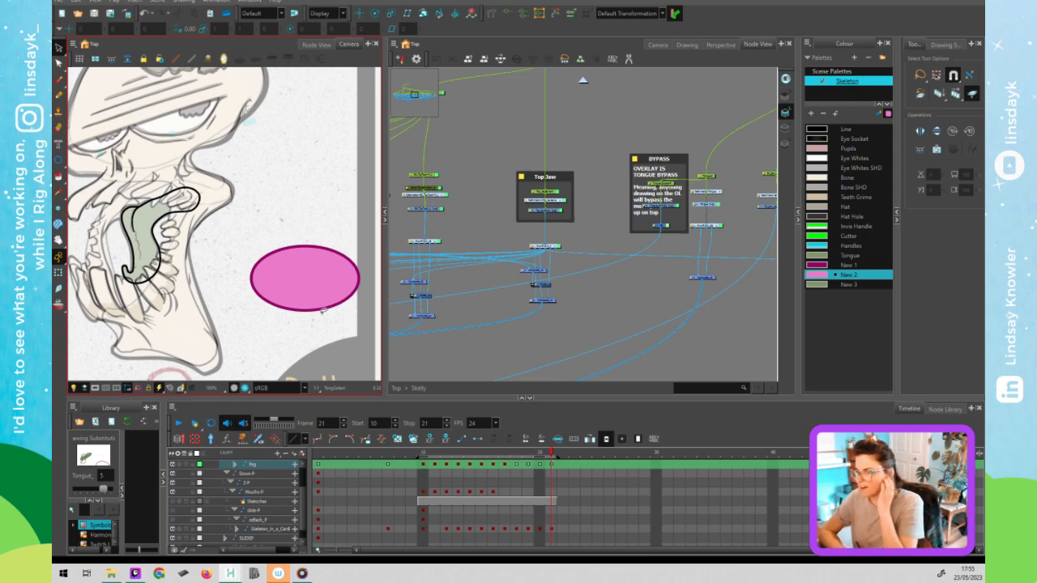
# Move and transform the pink ellipse into a tall, narrow upright oval beside the skeleton's jaw.
pyautogui.click(320, 304)
pyautogui.scroll(-2, 324, 308)
pyautogui.moveTo(340, 304); pyautogui.dragTo(324, 335)
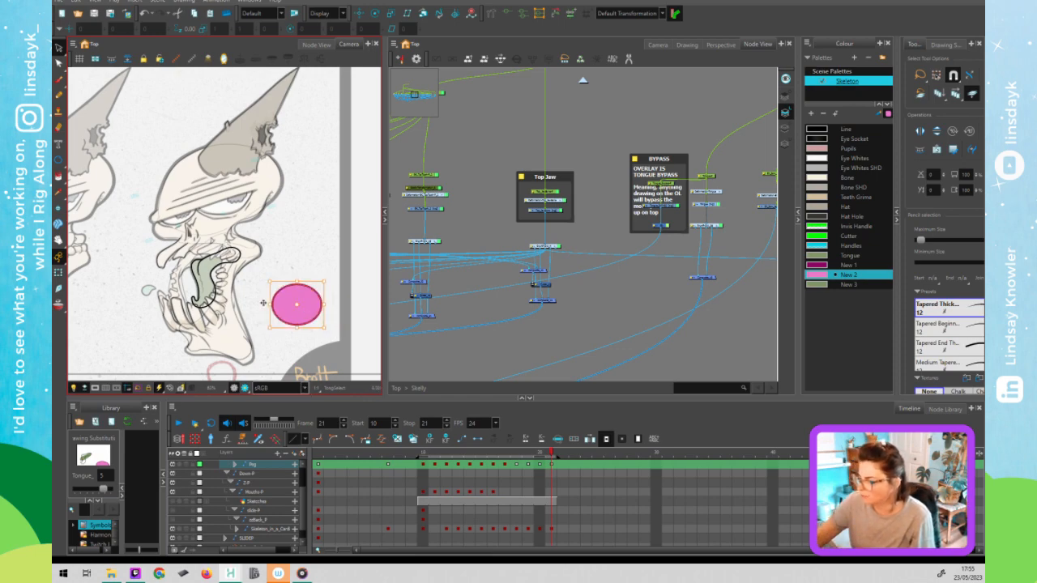
pyautogui.moveTo(297, 305); pyautogui.dragTo(337, 319)
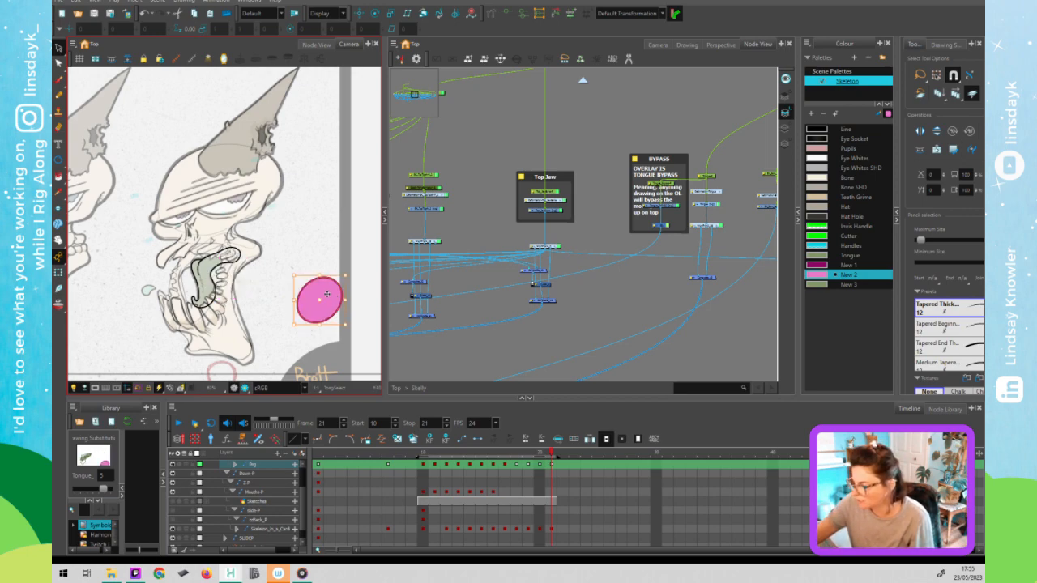
pyautogui.click(333, 263)
pyautogui.moveTo(333, 263); pyautogui.dragTo(322, 280)
pyautogui.hotkey('ctrl', 'z')
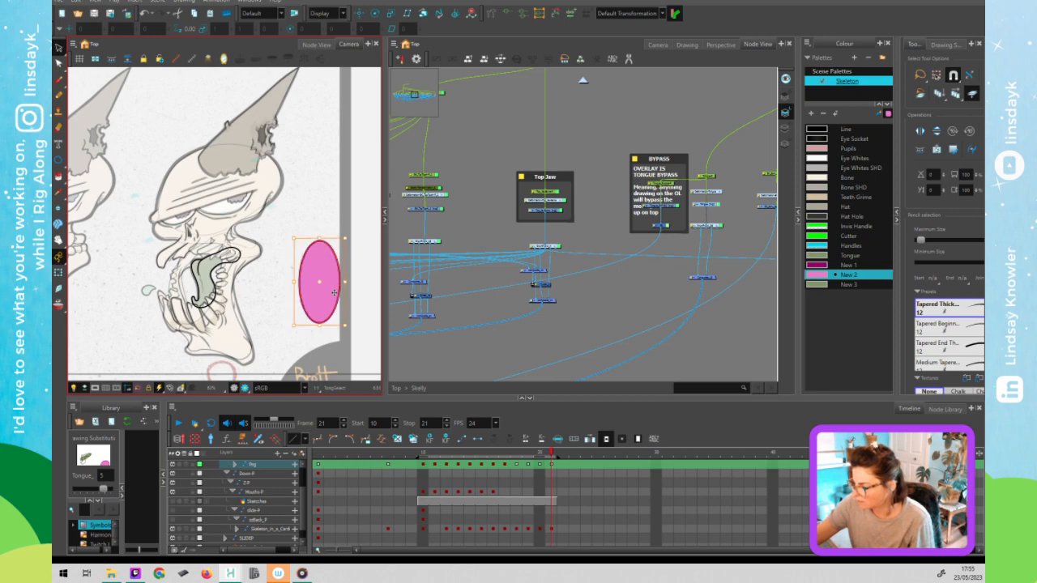
# Bend the pink oval into a bean shape by editing its contour and delete the surplus points along its edge.
pyautogui.hotkey('alt', 'q')
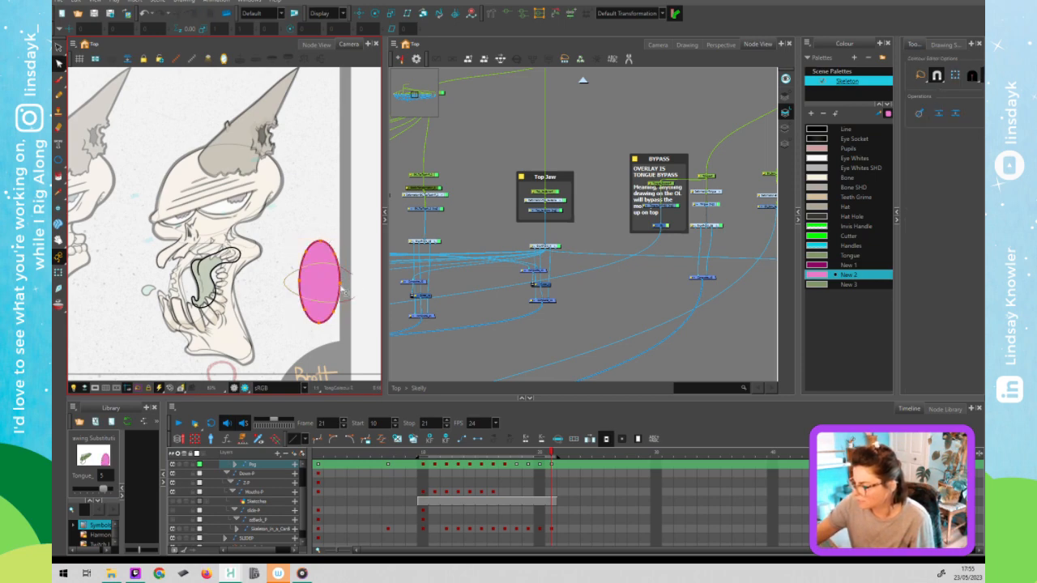
pyautogui.moveTo(340, 281)
pyautogui.mouseDown()
pyautogui.moveTo(294, 237)
pyautogui.moveTo(318, 255)
pyautogui.moveTo(323, 226)
pyautogui.moveTo(330, 246)
pyautogui.mouseUp()
pyautogui.click(327, 252)
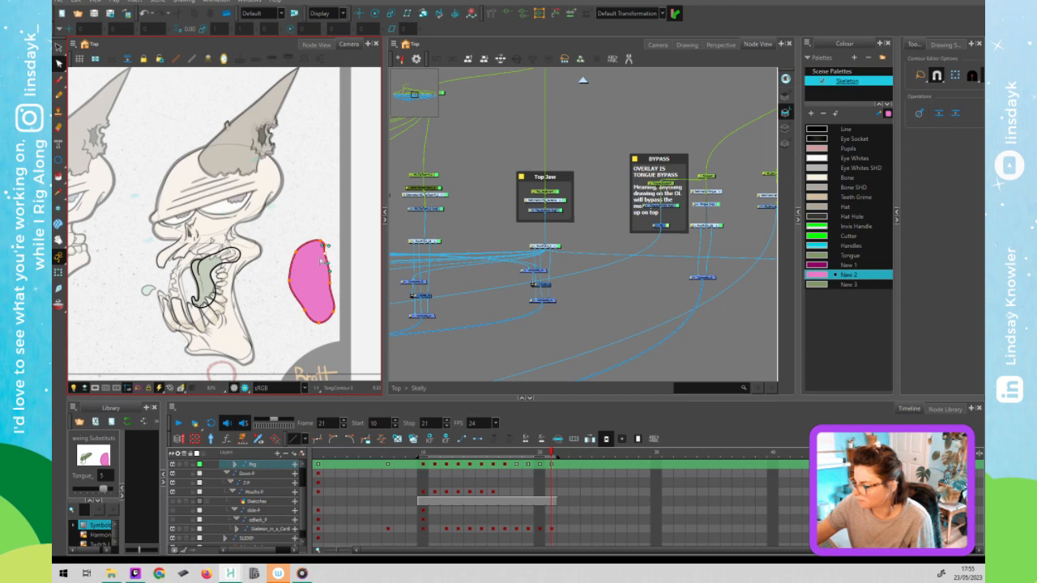
pyautogui.press('Delete')
pyautogui.click(332, 283)
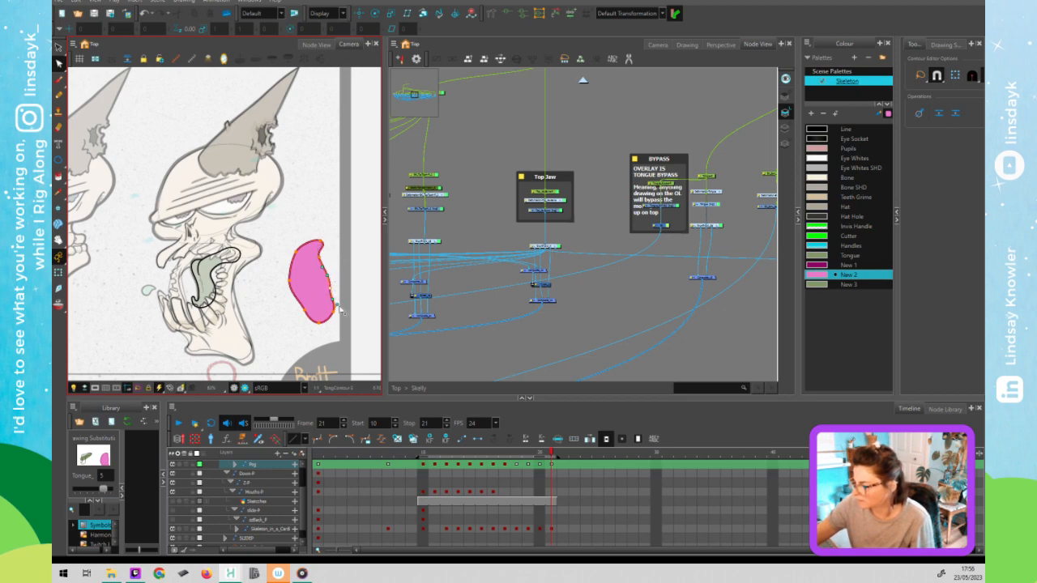
pyautogui.press('Delete')
pyautogui.click(334, 313)
pyautogui.press('Delete')
pyautogui.click(303, 311)
pyautogui.press('Delete')
# Smooth the bean shape's concave side and lower end by adjusting the remaining contour points.
pyautogui.click(318, 251)
pyautogui.moveTo(323, 269); pyautogui.dragTo(319, 283)
pyautogui.click(340, 277)
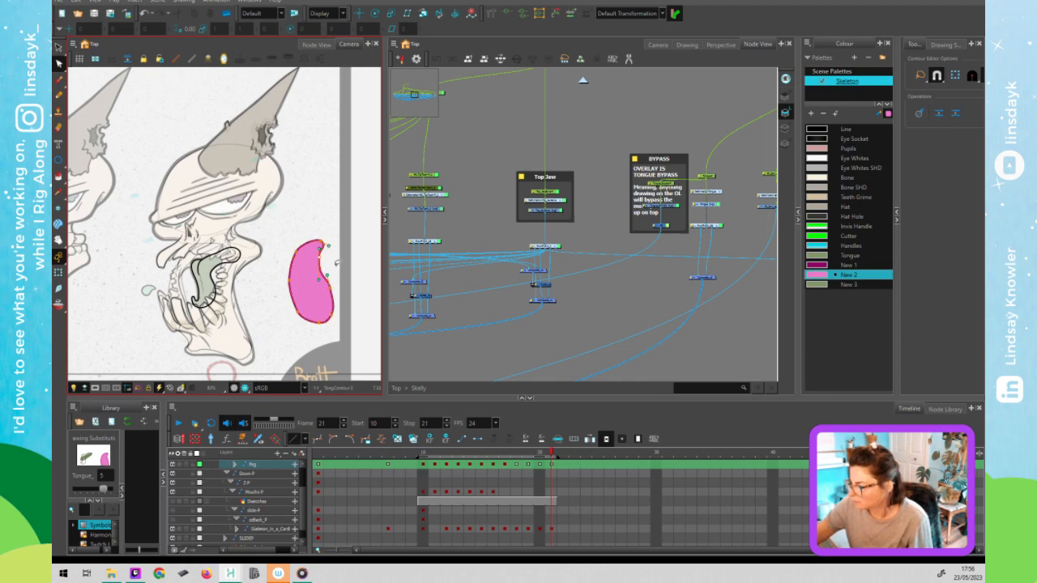
pyautogui.click(333, 300)
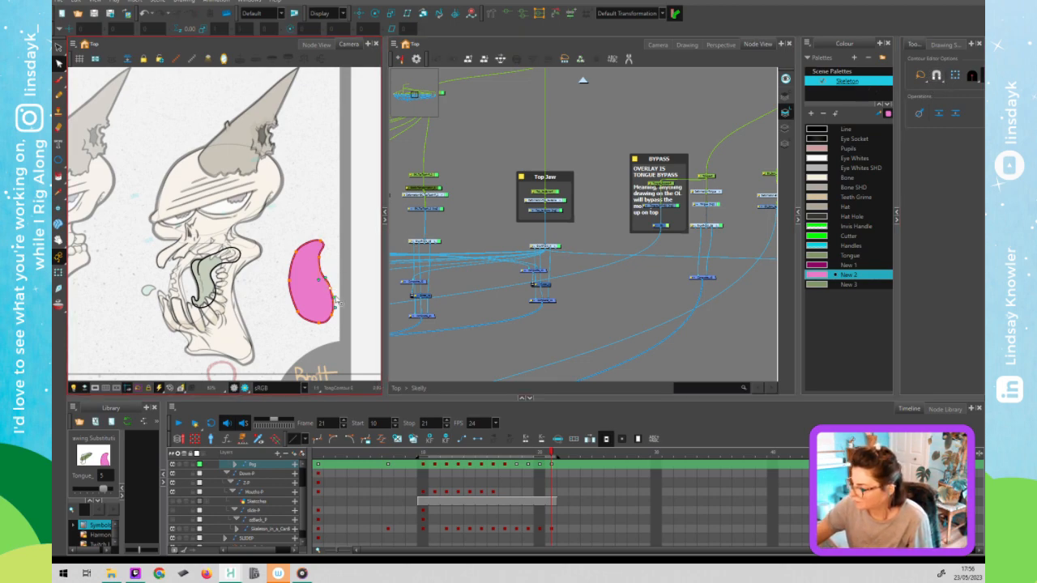
pyautogui.moveTo(338, 305)
pyautogui.mouseDown()
pyautogui.moveTo(340, 326)
pyautogui.moveTo(318, 329)
pyautogui.moveTo(325, 322)
pyautogui.mouseUp()
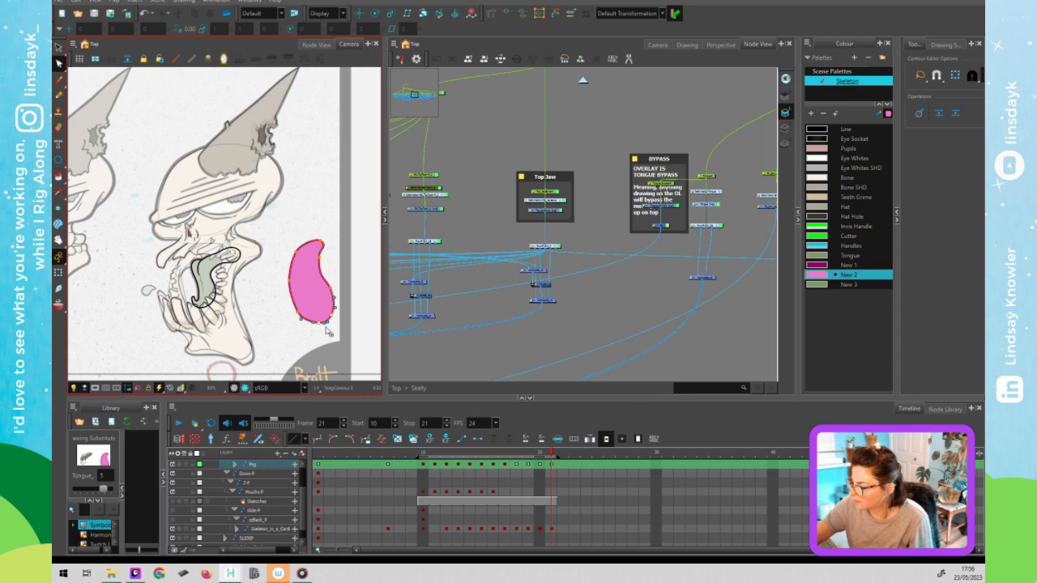
pyautogui.click(338, 355)
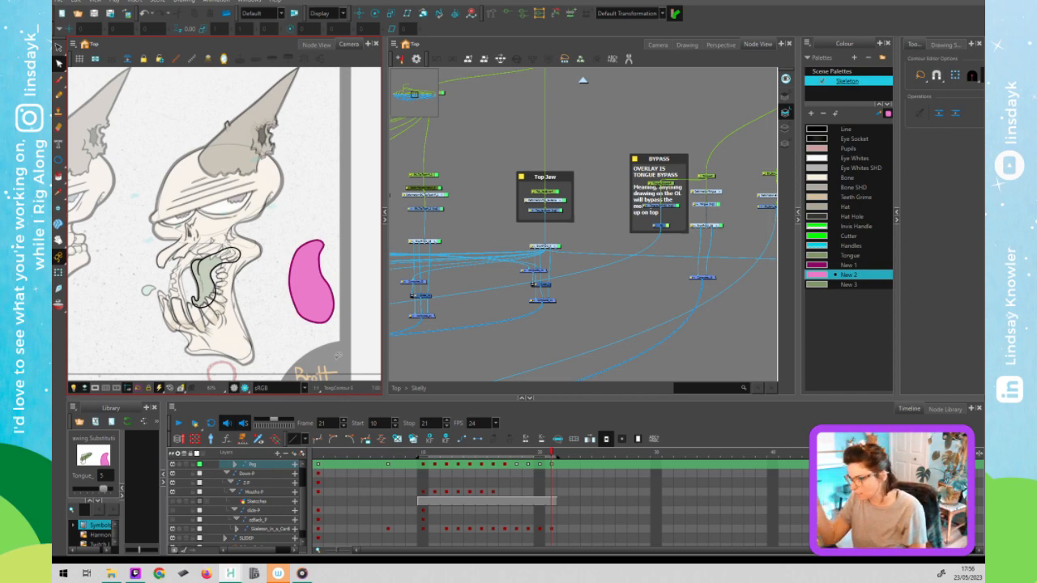
# Select all contour points of the pink bean shape beside the skeleton and delete the shape.
pyautogui.moveTo(338, 232)
pyautogui.mouseDown()
pyautogui.moveTo(328, 338)
pyautogui.moveTo(279, 227)
pyautogui.mouseUp()
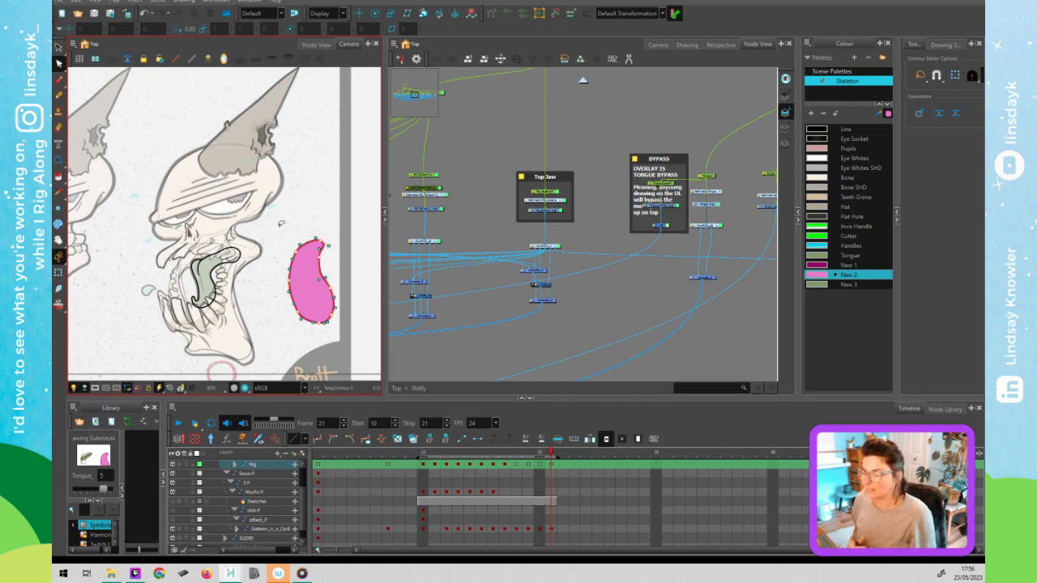
pyautogui.moveTo(281, 224)
pyautogui.mouseDown()
pyautogui.moveTo(281, 321)
pyautogui.moveTo(284, 222)
pyautogui.mouseUp()
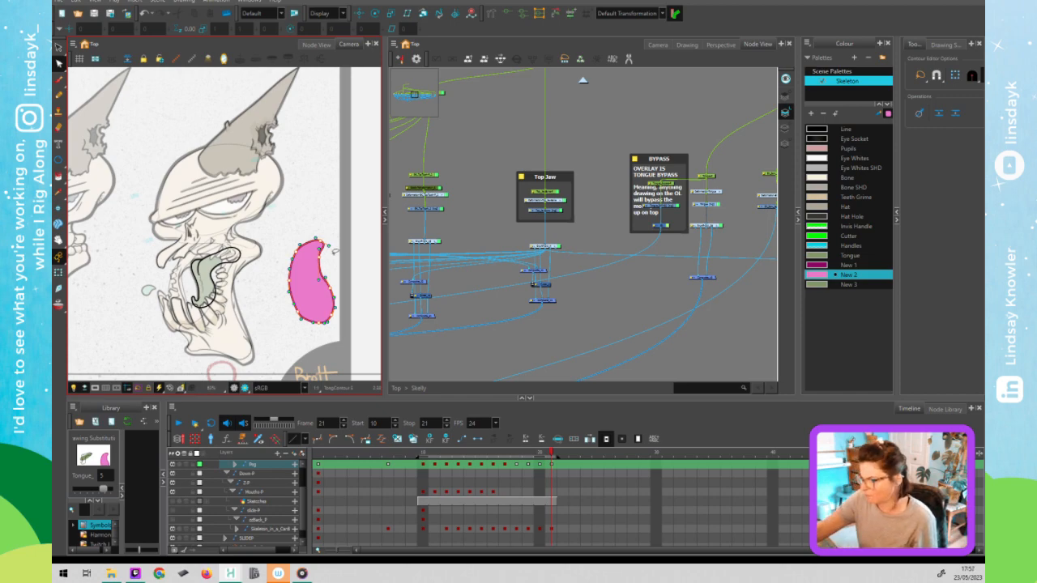
pyautogui.click(341, 266)
pyautogui.moveTo(258, 282)
pyautogui.mouseDown()
pyautogui.moveTo(314, 351)
pyautogui.moveTo(345, 280)
pyautogui.mouseUp()
pyautogui.press('Delete')
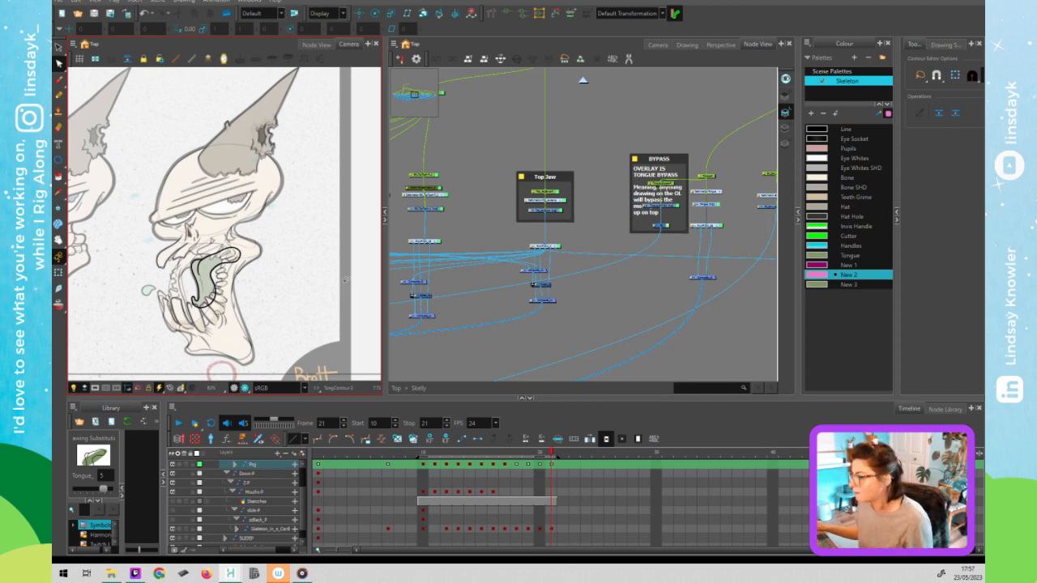
# Delete the New 1, New 2 and New 3 swatches from the Skeleton palette.
pyautogui.click(848, 274)
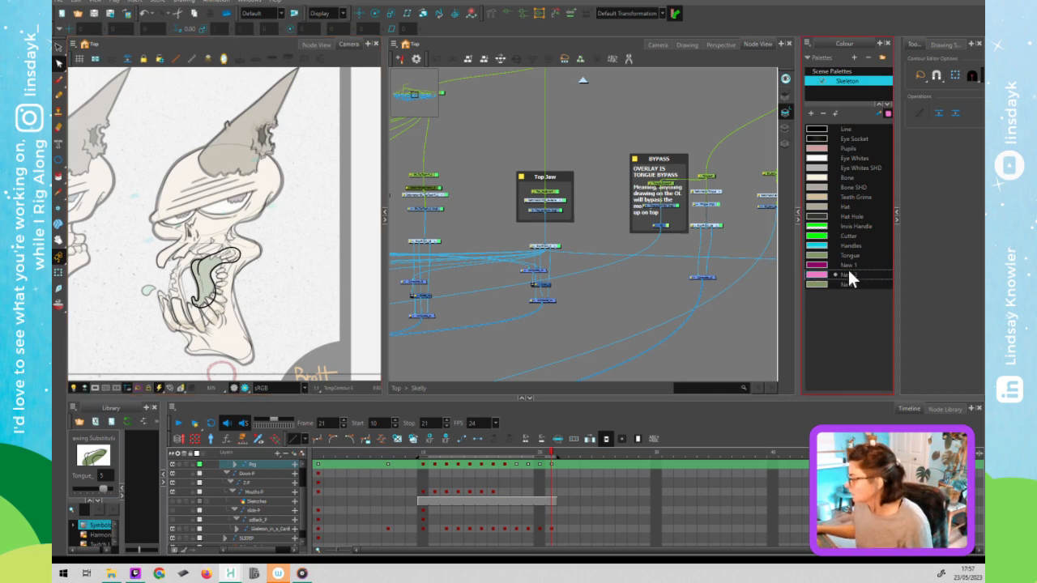
pyautogui.click(848, 265)
pyautogui.keyDown('shift'); pyautogui.click(850, 285); pyautogui.keyUp('shift')
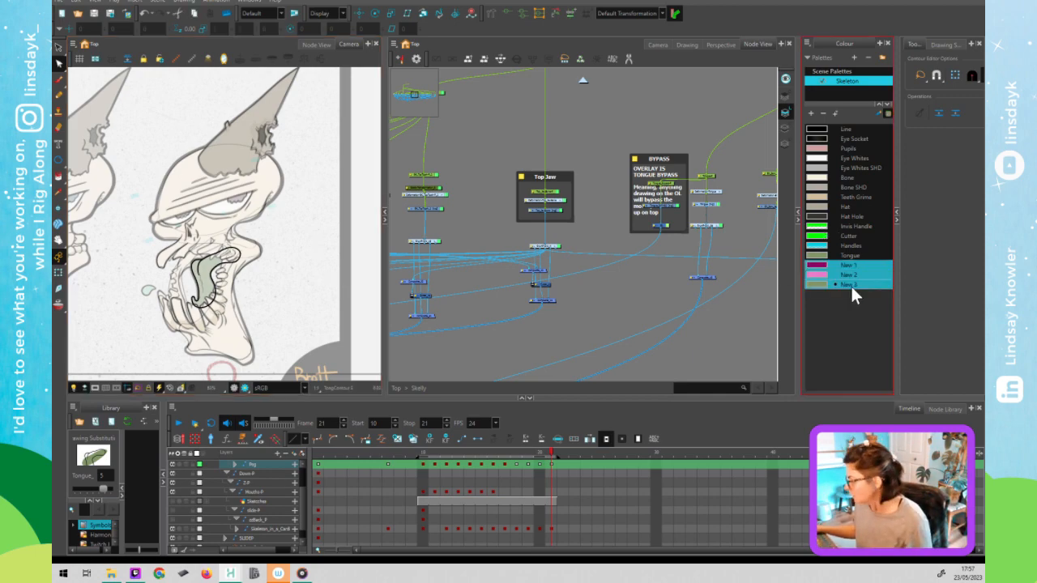
pyautogui.press('Delete')
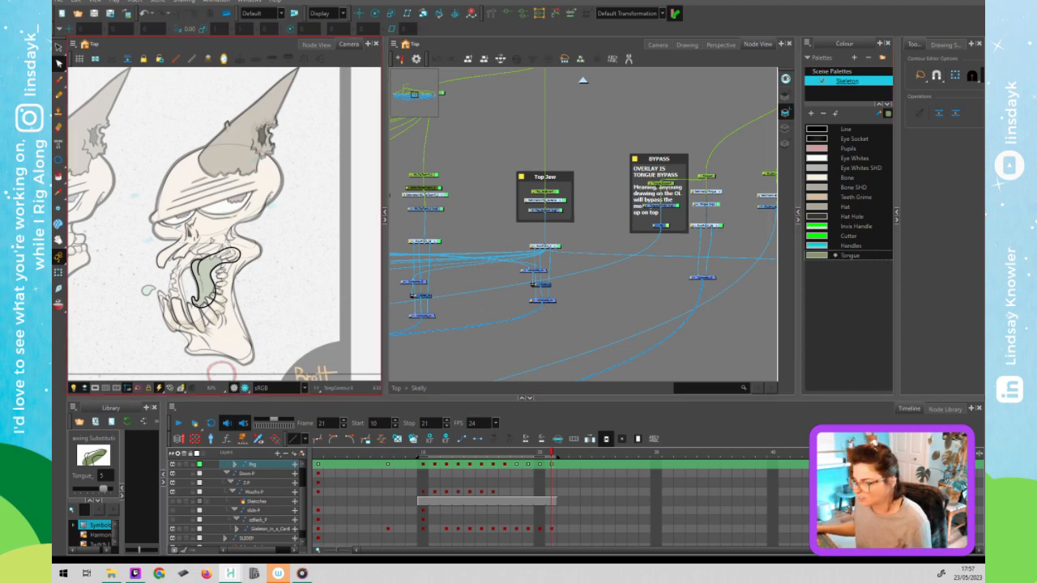
# Fill the black tongue outline in the skeleton's mouth and recolour the whole shape with the Tongue swatch.
pyautogui.scroll(3, 225, 272)
pyautogui.click(188, 310)
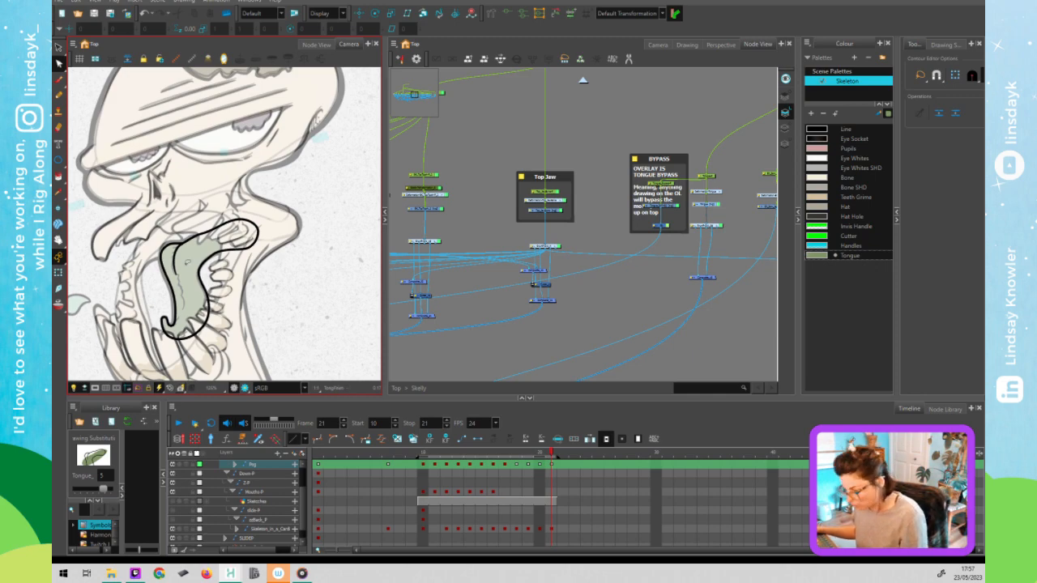
pyautogui.click(187, 264)
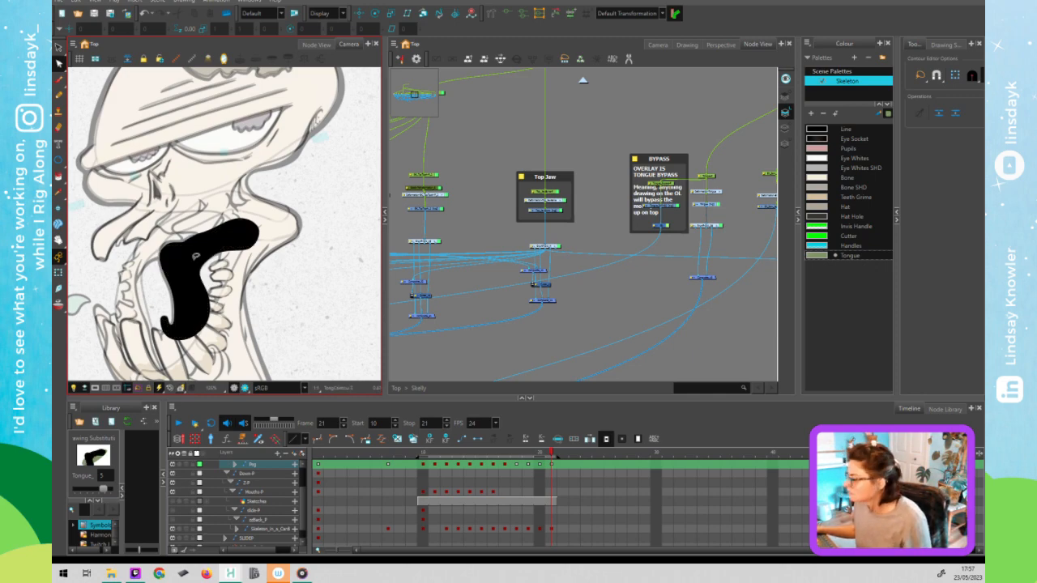
pyautogui.hotkey('alt', 's')
pyautogui.click(849, 256)
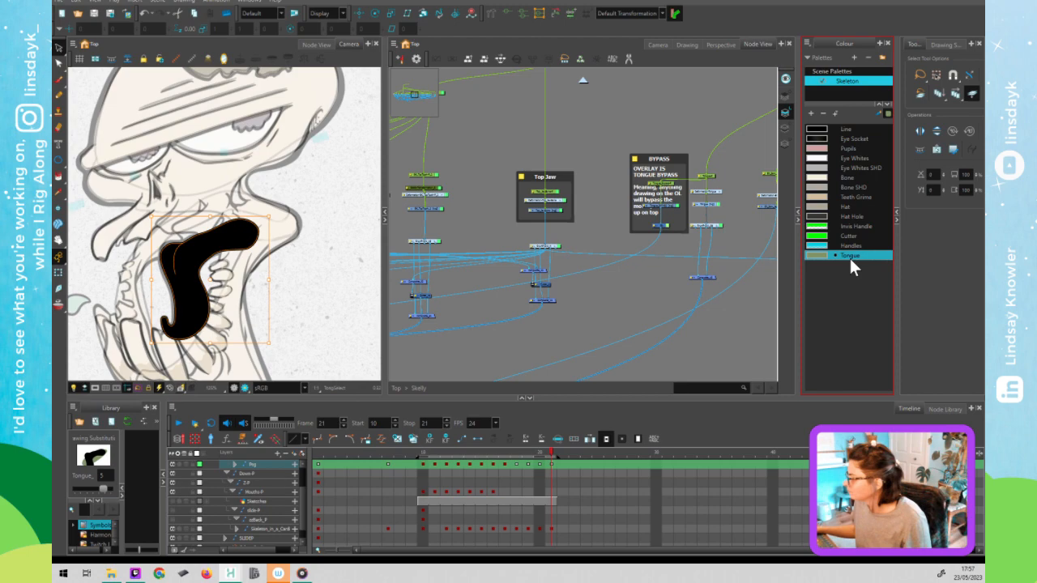
pyautogui.click(849, 256)
pyautogui.press('Escape')
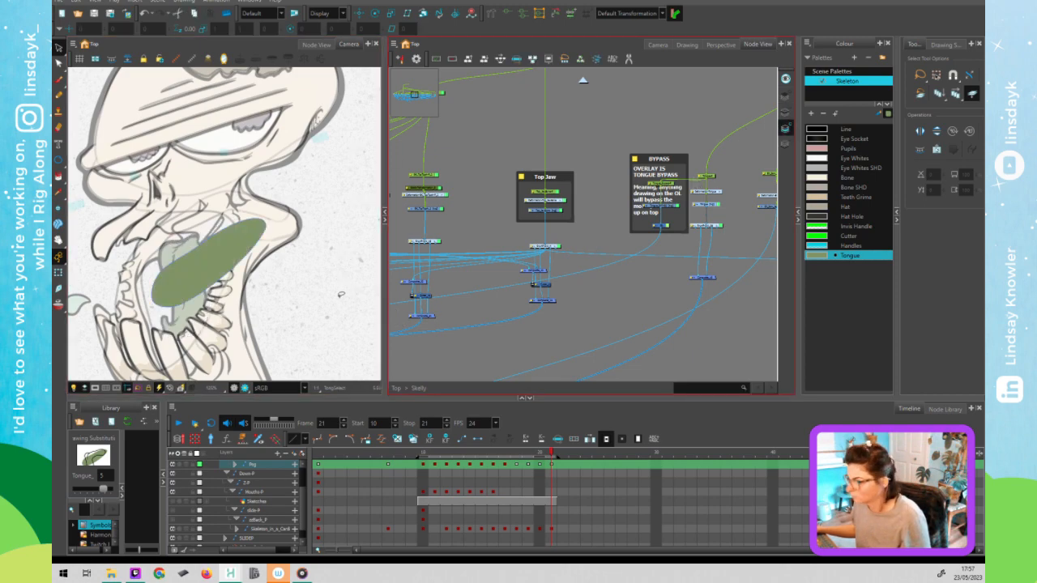
# Replace the green oval with the copied tongue shape and move it out of the mouth to beside the skeleton.
pyautogui.click(223, 243)
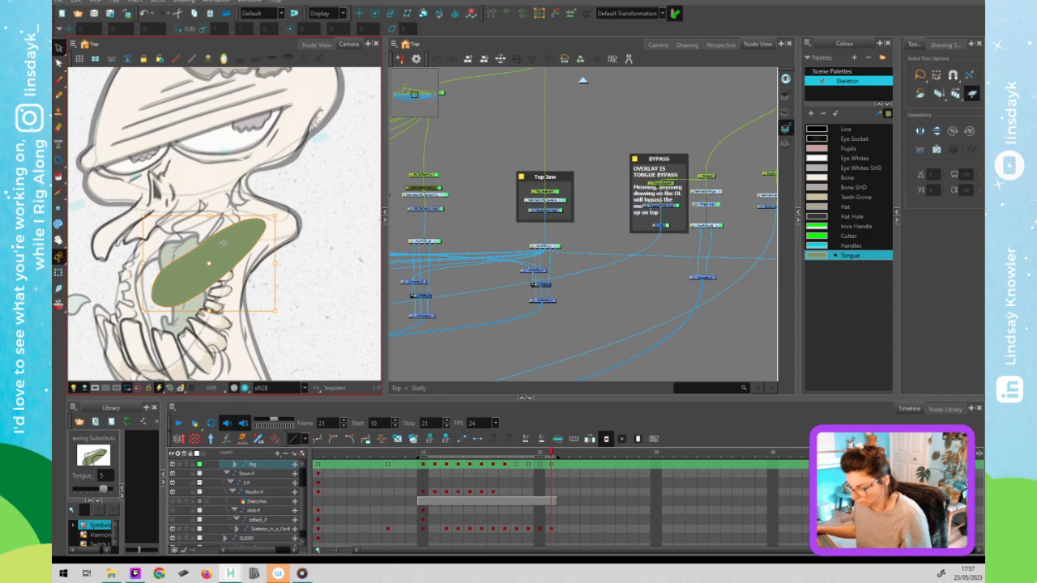
pyautogui.press('Delete')
pyautogui.hotkey('ctrl', 'v')
pyautogui.hotkey('shift', 't')
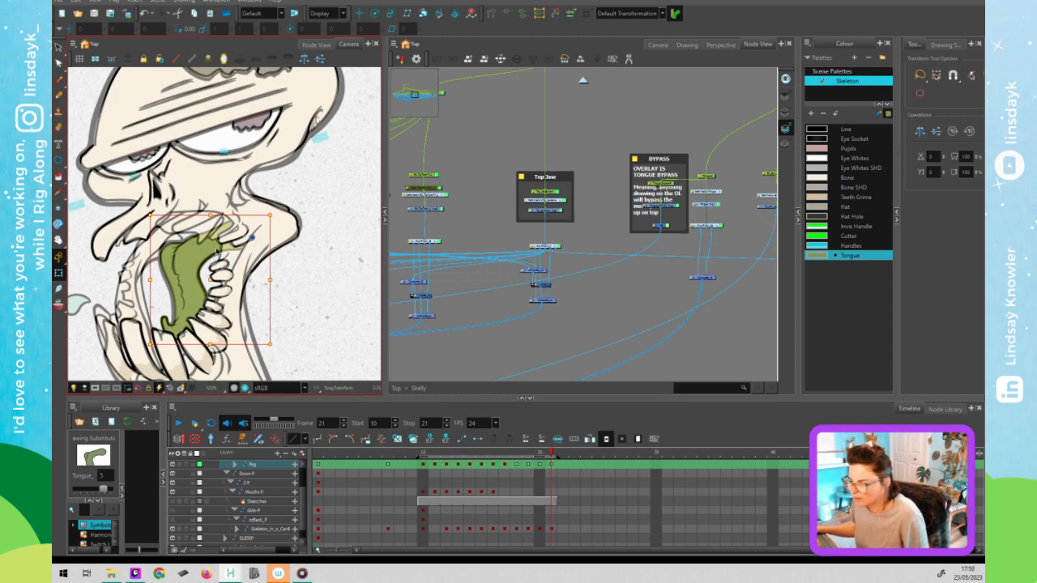
pyautogui.moveTo(219, 256); pyautogui.dragTo(313, 262)
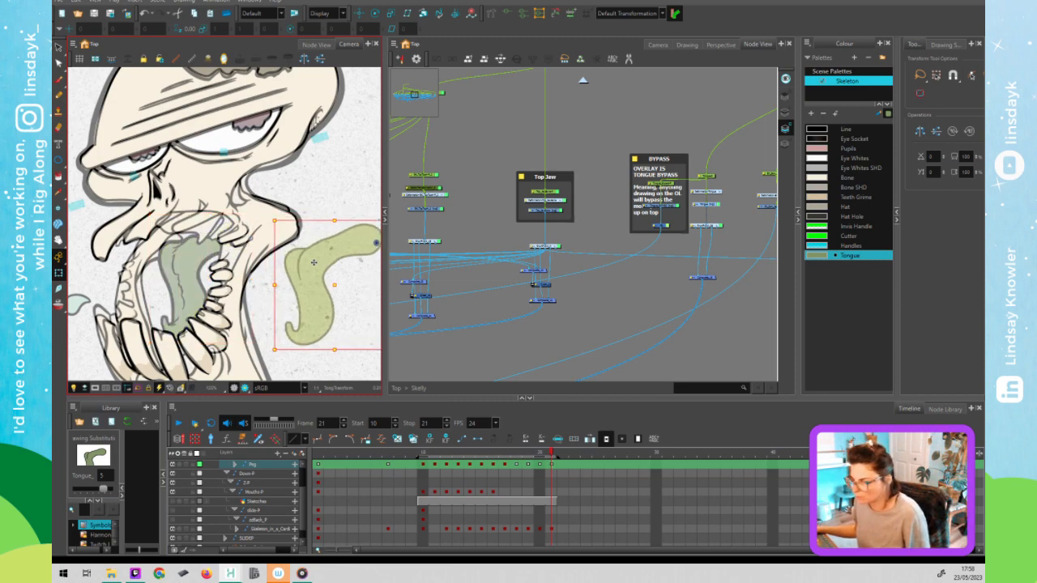
pyautogui.click(703, 179)
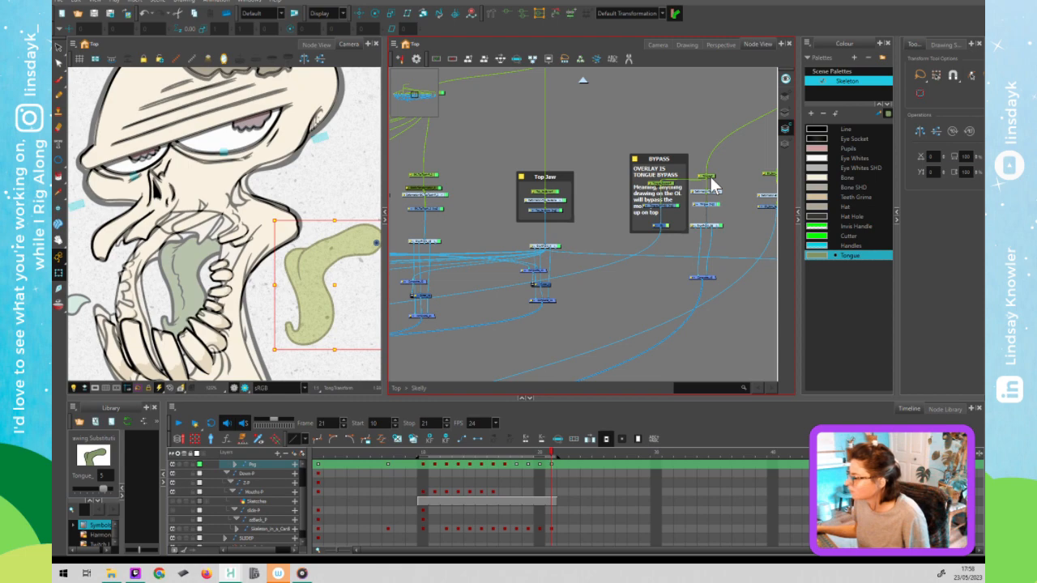
pyautogui.click(317, 209)
pyautogui.hotkey('ctrl', 'z')
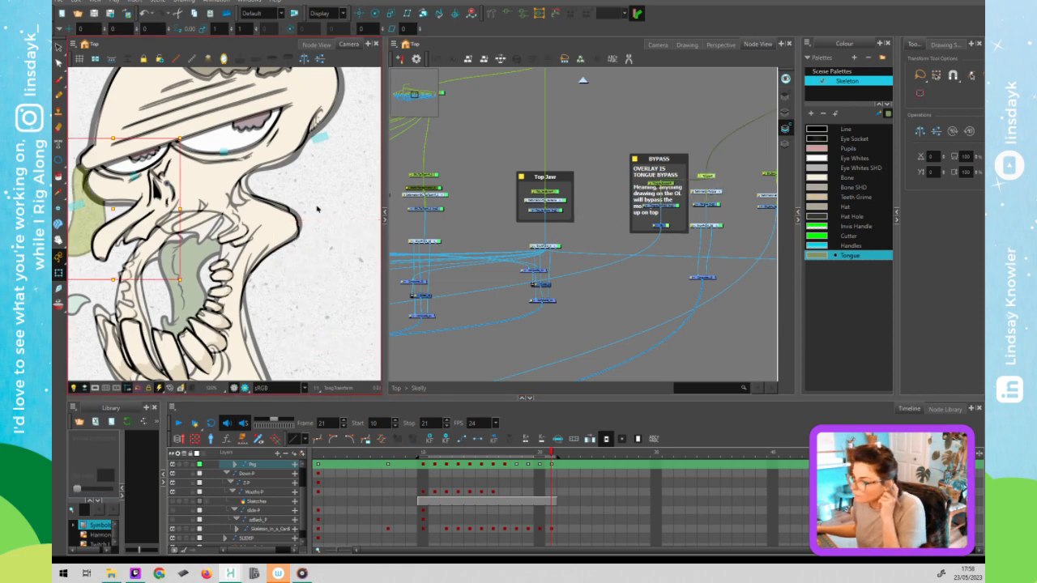
pyautogui.hotkey('ctrl', 'shift', 'z')
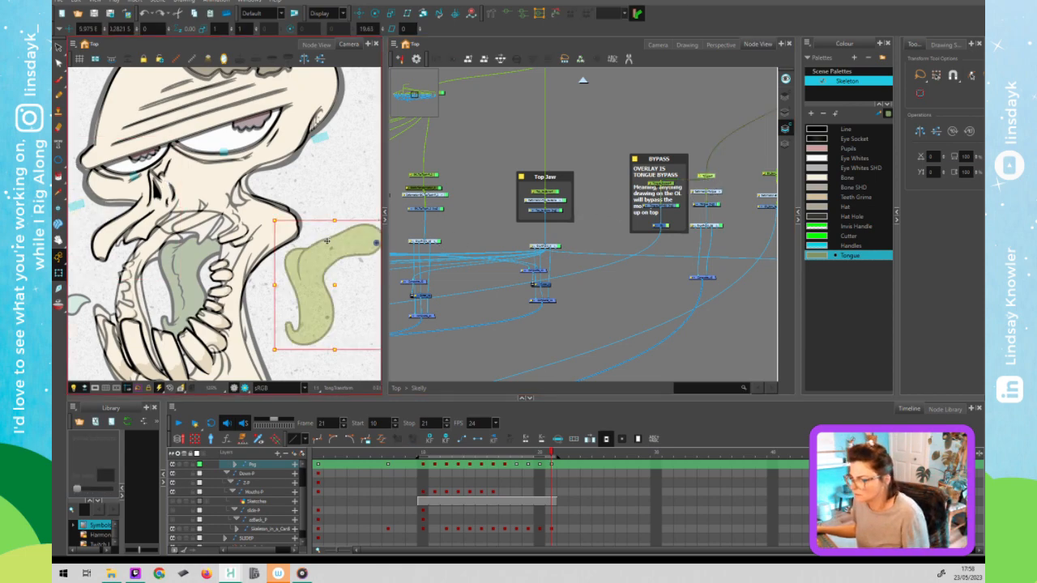
pyautogui.click(611, 145)
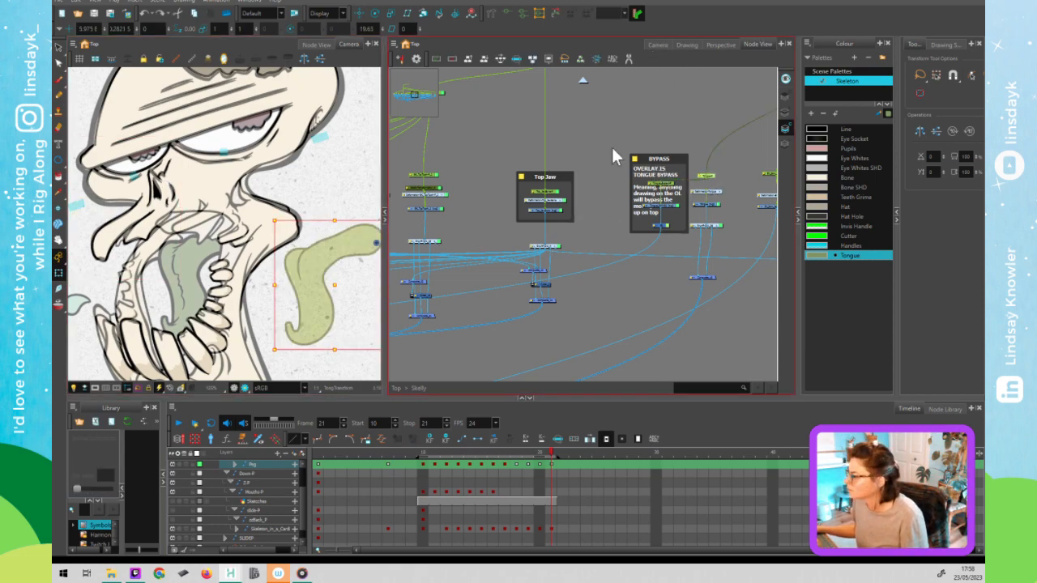
# Start a new deformation chain on the tongue drawing with the Rigging tool, placing its first point in the tongue's upper end.
pyautogui.click(491, 15)
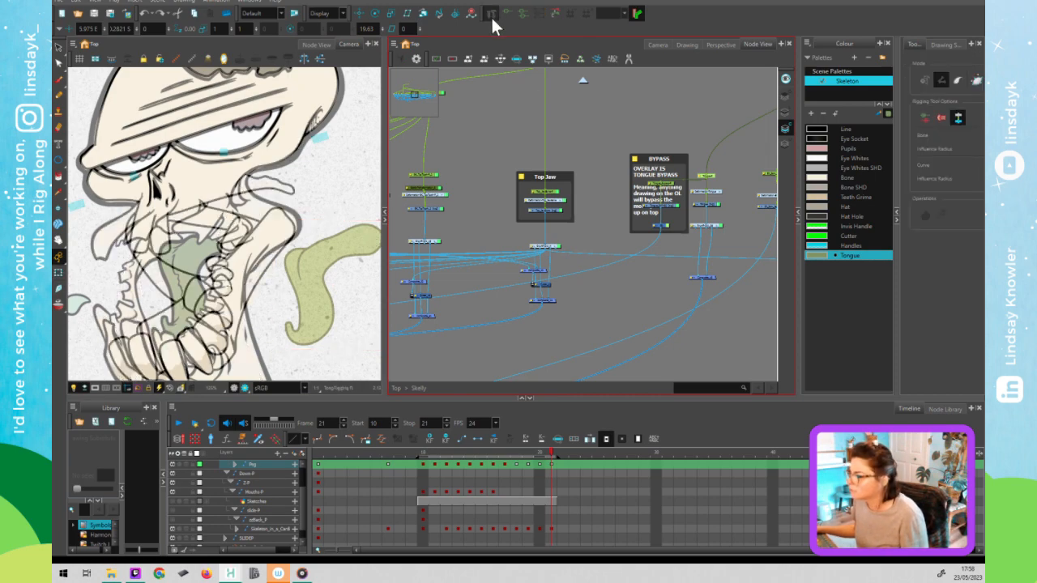
pyautogui.click(713, 194)
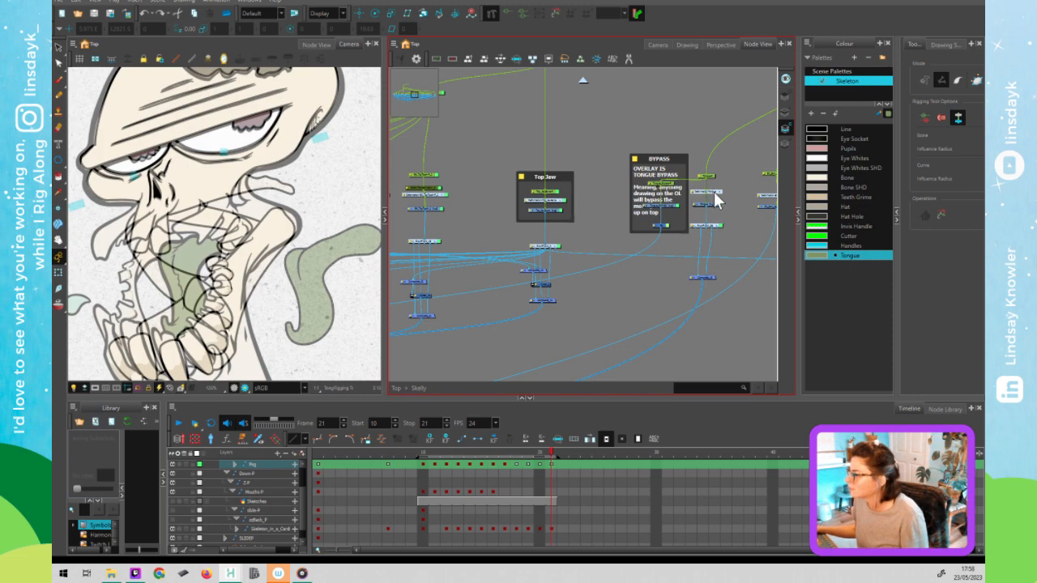
pyautogui.click(708, 212)
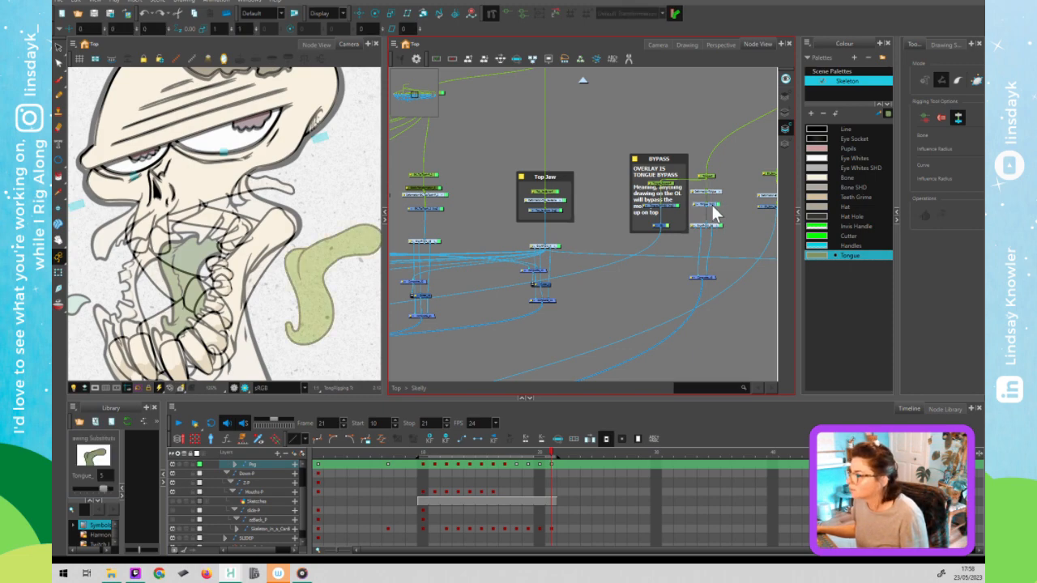
pyautogui.click(365, 239)
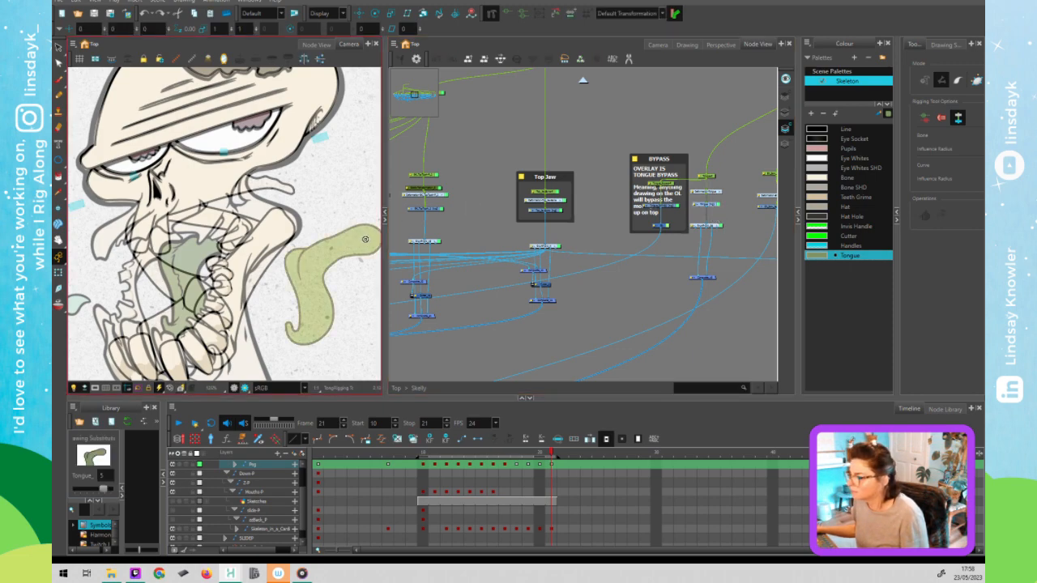
pyautogui.click(570, 14)
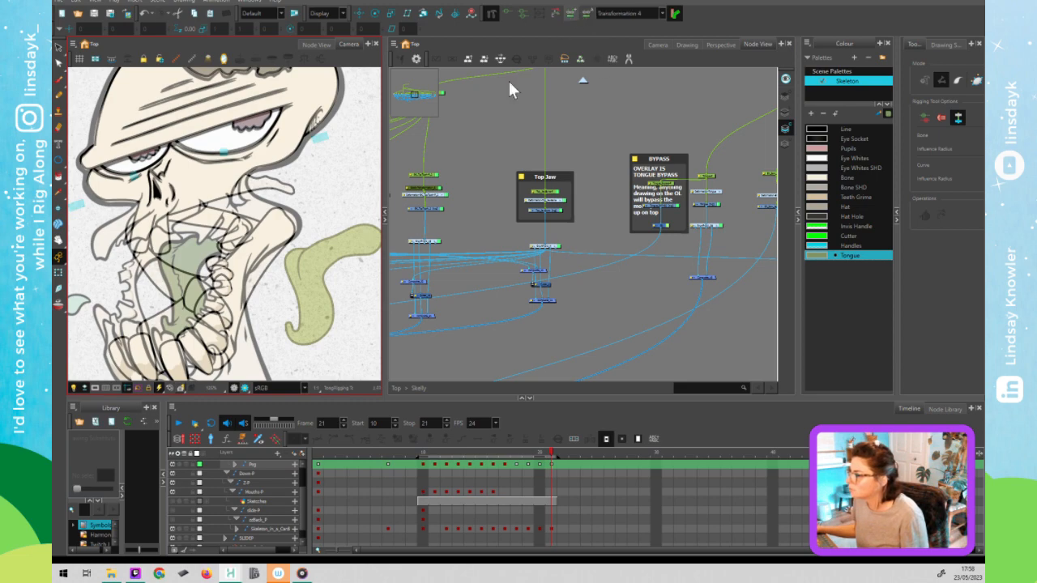
pyautogui.click(349, 240)
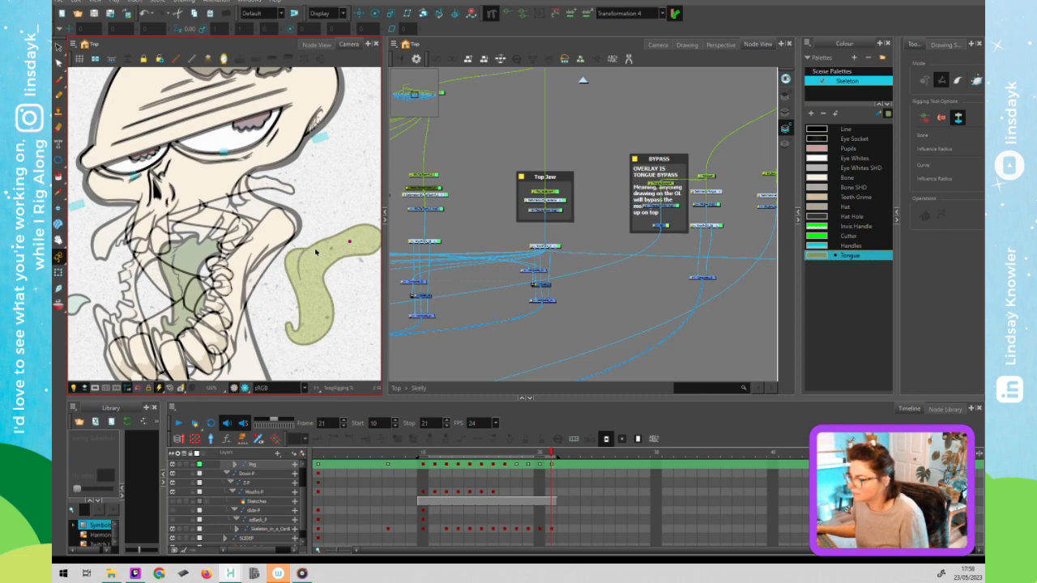
pyautogui.click(335, 249)
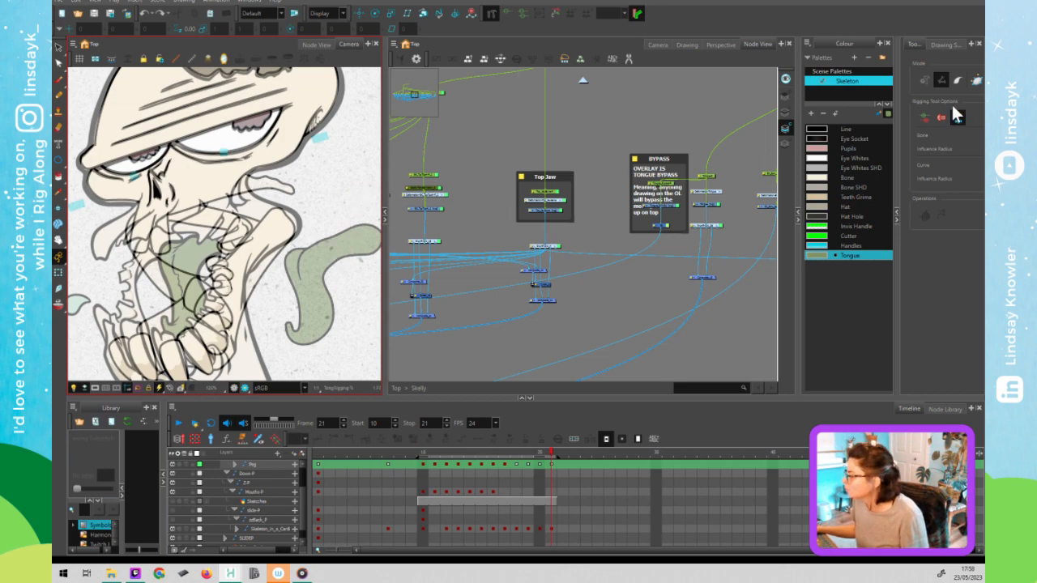
# Set the rigging mode to curve and add the first deformation curve from the upper end to the tongue's bend.
pyautogui.click(977, 81)
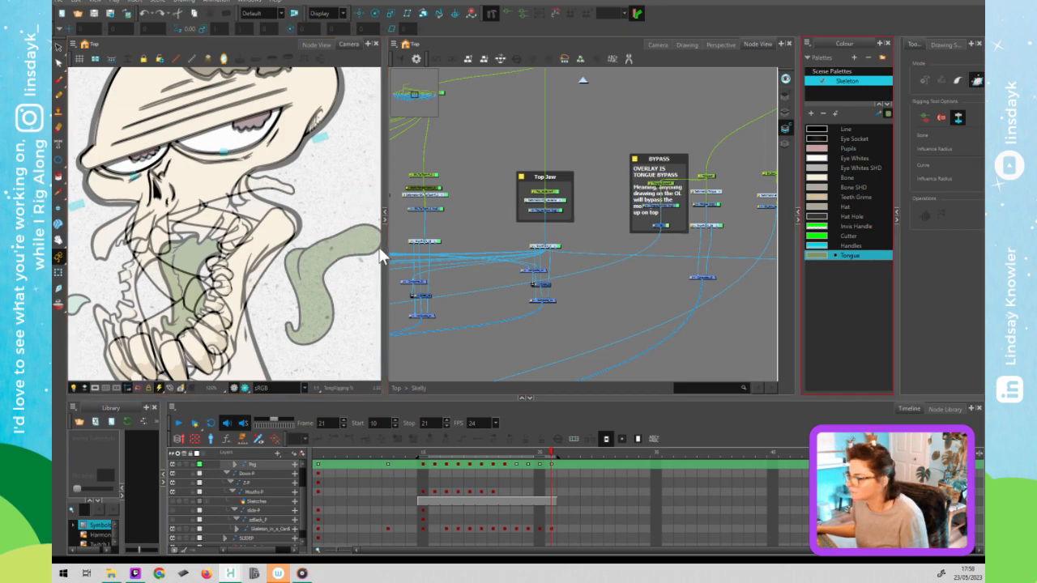
pyautogui.click(659, 220)
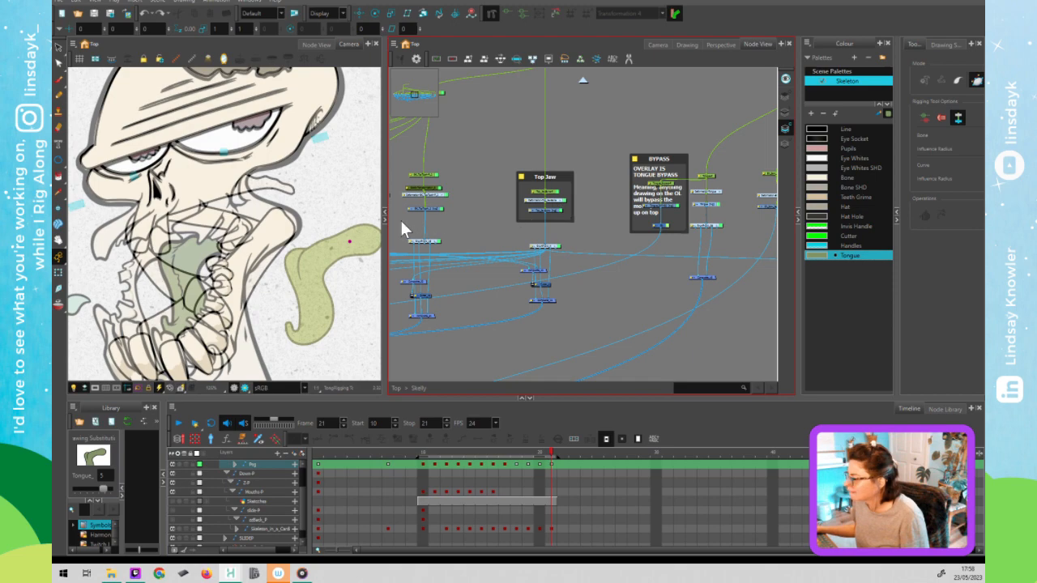
pyautogui.click(323, 252)
pyautogui.click(302, 261)
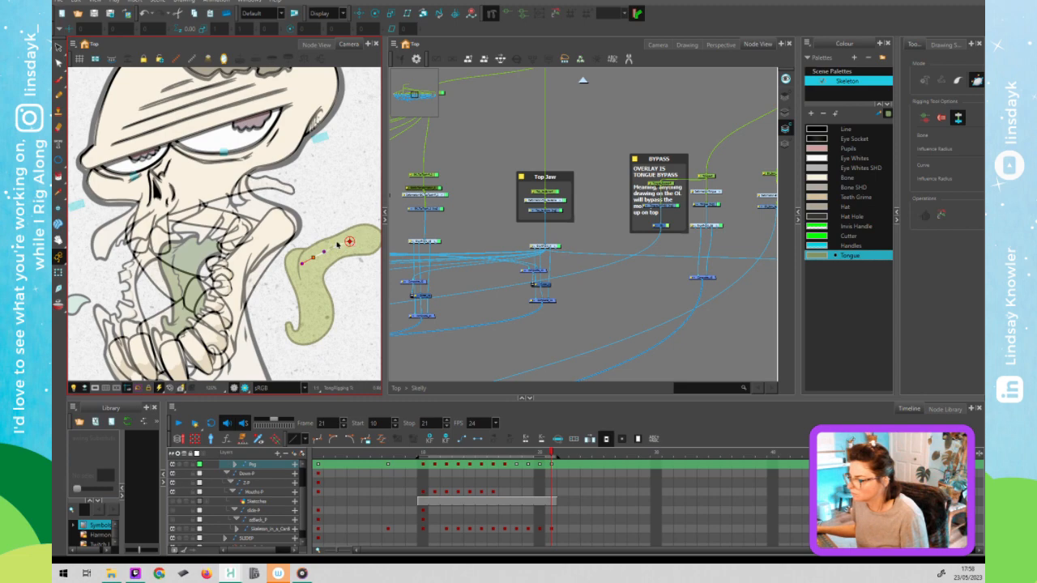
pyautogui.click(314, 256)
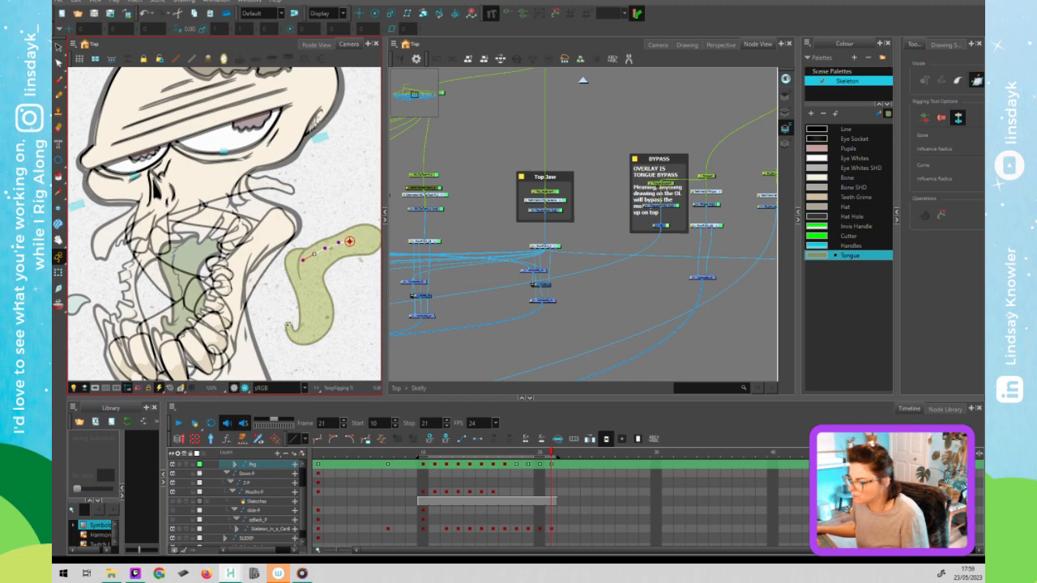
# Extend the deformation curve from the tongue's bend down to its lower end.
pyautogui.moveTo(292, 338)
pyautogui.mouseDown()
pyautogui.moveTo(312, 343)
pyautogui.moveTo(324, 381)
pyautogui.moveTo(328, 372)
pyautogui.moveTo(308, 379)
pyautogui.moveTo(291, 328)
pyautogui.mouseUp()
pyautogui.hotkey('ctrl', 'z')
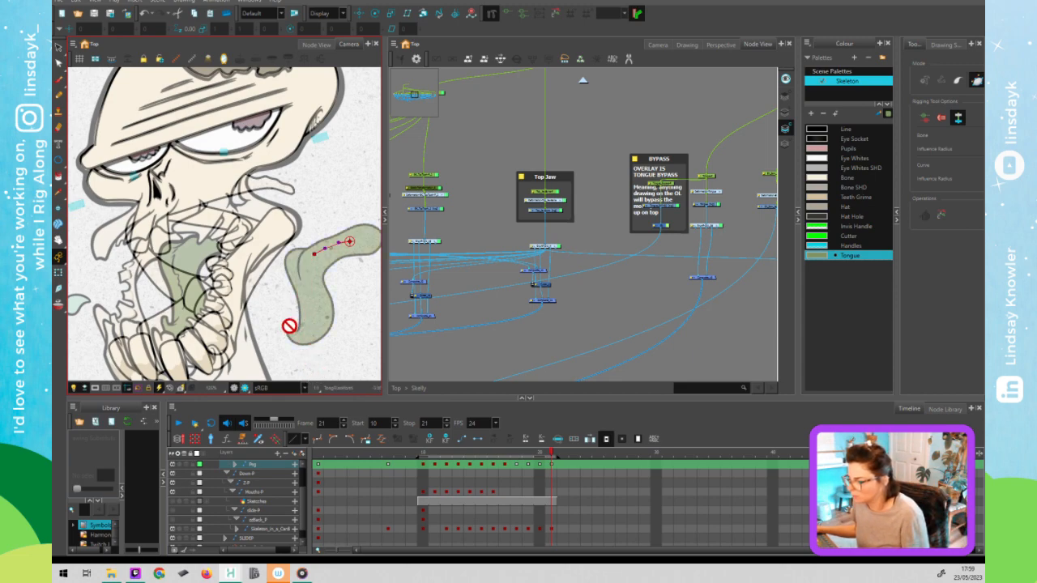
pyautogui.click(314, 255)
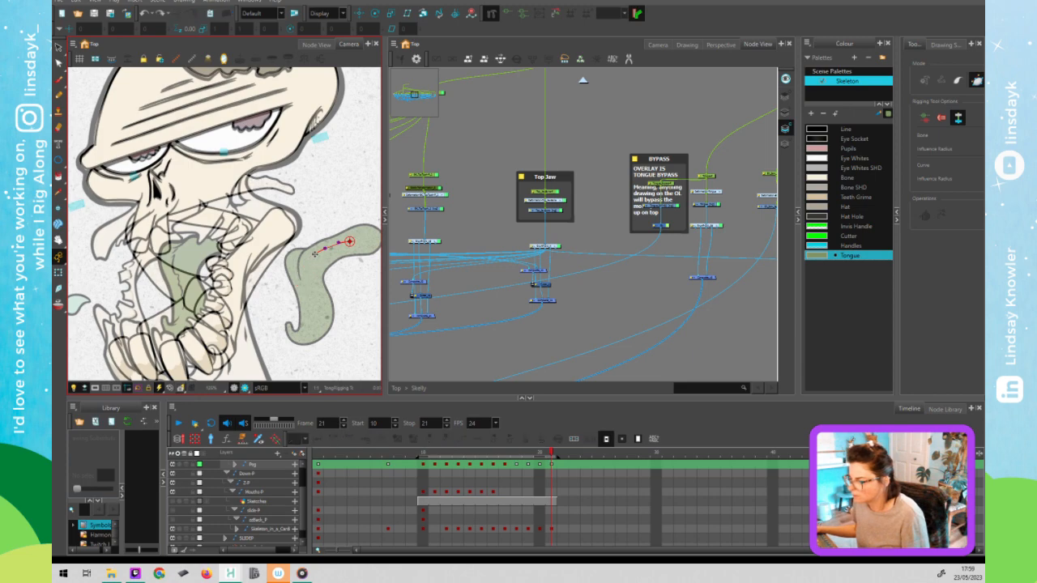
pyautogui.click(307, 332)
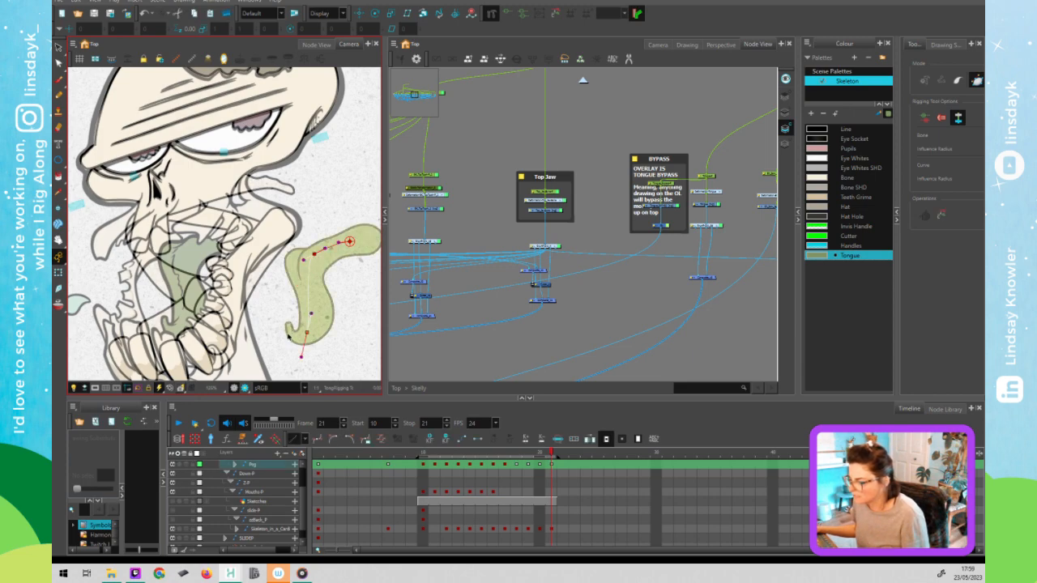
# Try to extend the deformation curve into the tongue's hooked tip and adjust the handles at the bend.
pyautogui.moveTo(302, 357); pyautogui.dragTo(294, 343)
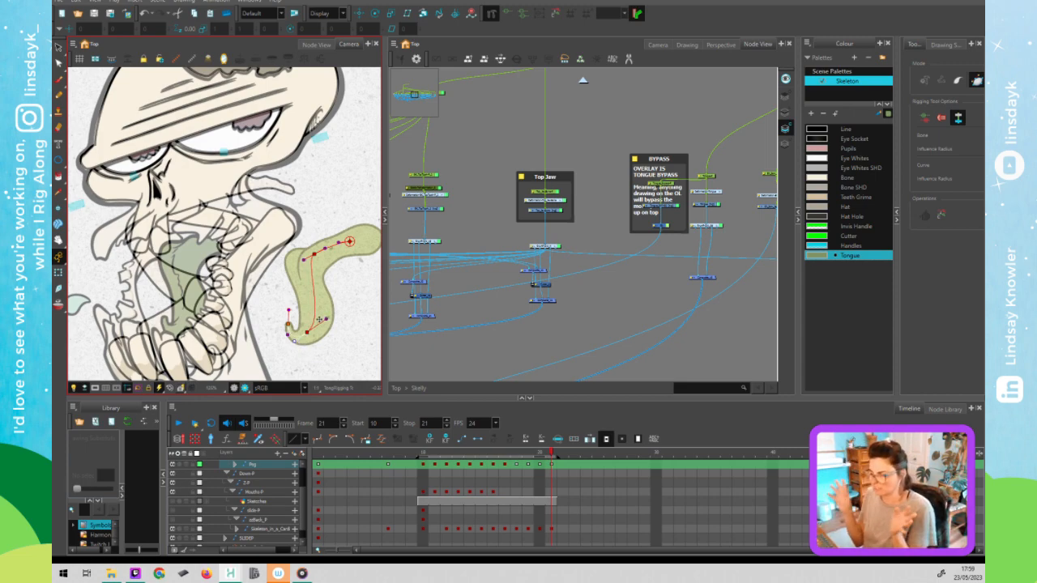
pyautogui.click(314, 254)
pyautogui.moveTo(313, 257); pyautogui.dragTo(310, 259)
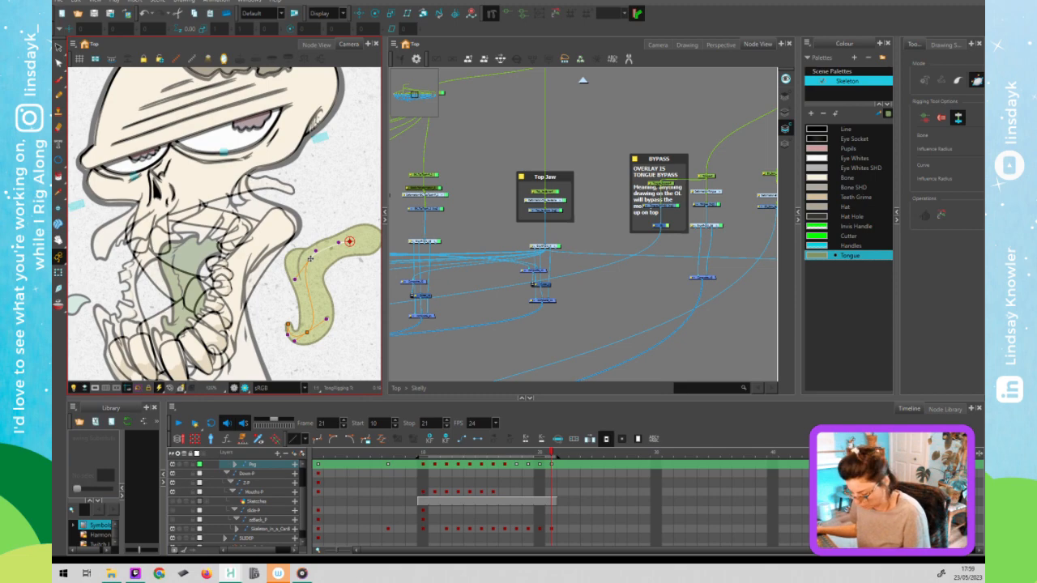
# Test-bend the tongue by moving its deformation points, and undo the test moves together with the hooked-tip curve.
pyautogui.hotkey('shift', 't')
pyautogui.moveTo(310, 259)
pyautogui.mouseDown()
pyautogui.moveTo(319, 262)
pyautogui.moveTo(301, 260)
pyautogui.moveTo(318, 266)
pyautogui.mouseUp()
pyautogui.moveTo(318, 334)
pyautogui.mouseDown()
pyautogui.moveTo(319, 326)
pyautogui.moveTo(312, 340)
pyautogui.moveTo(288, 328)
pyautogui.mouseUp()
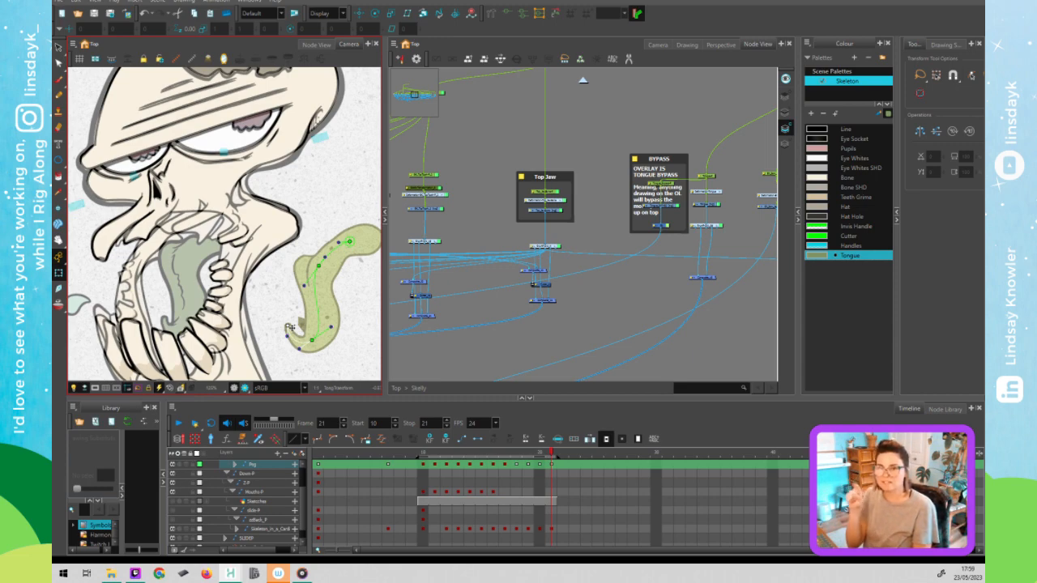
pyautogui.hotkey('ctrl', 'z')
pyautogui.hotkey('ctrl', 'z')
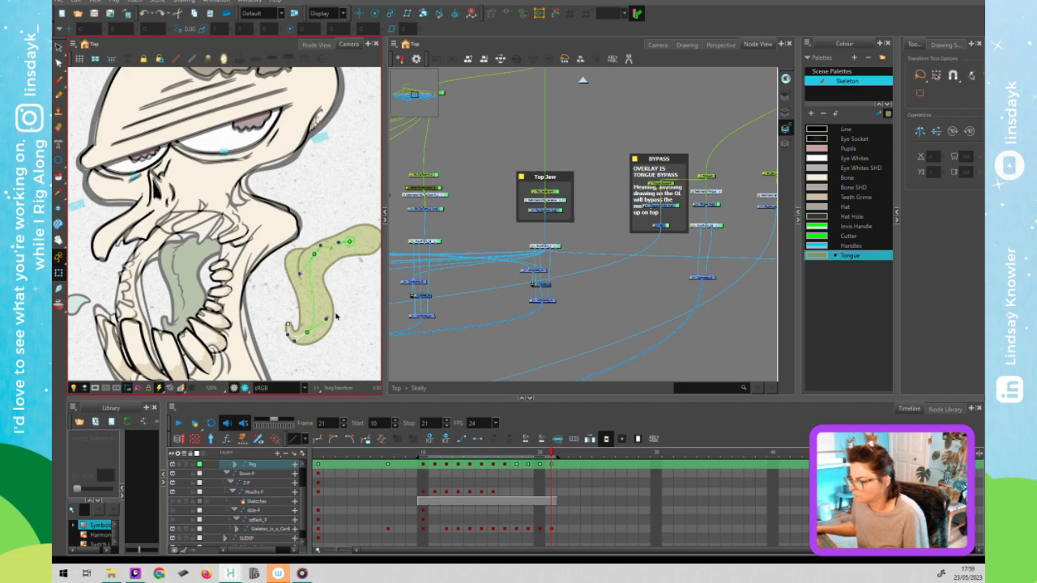
pyautogui.hotkey('ctrl', 'z')
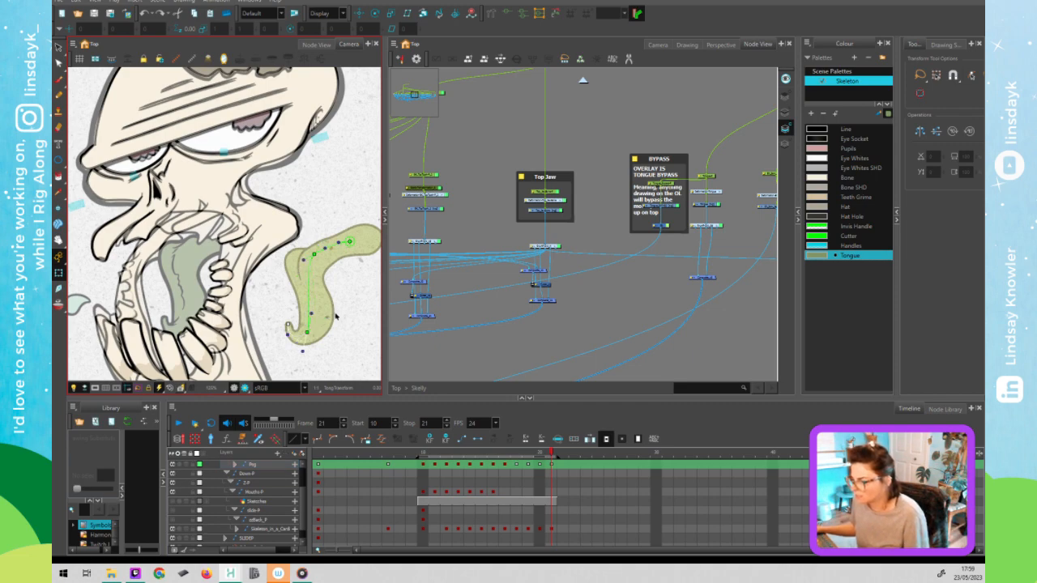
pyautogui.hotkey('ctrl', 'z')
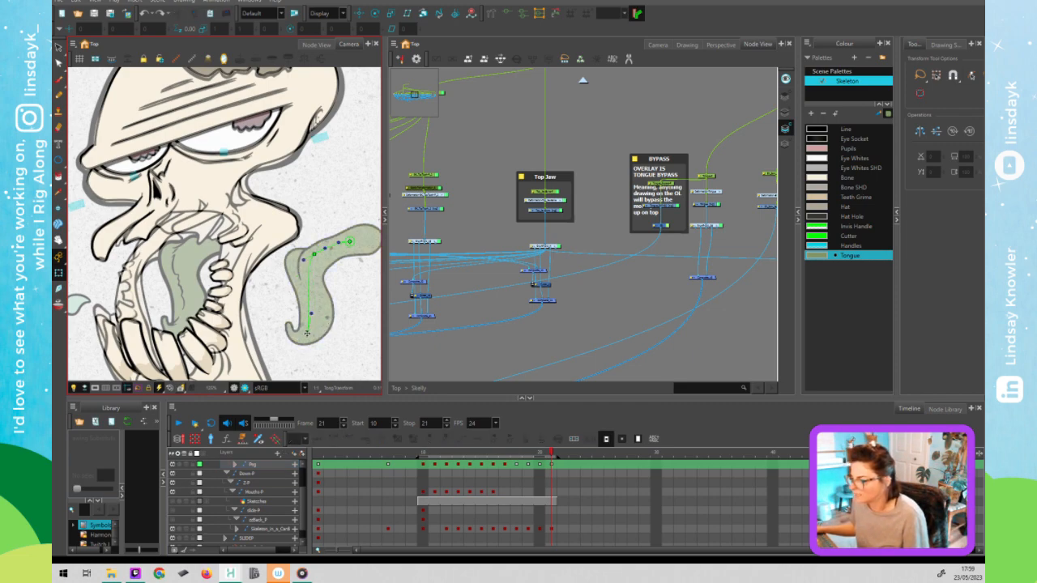
pyautogui.moveTo(307, 333)
pyautogui.mouseDown()
pyautogui.moveTo(324, 333)
pyautogui.moveTo(298, 335)
pyautogui.moveTo(303, 325)
pyautogui.mouseUp()
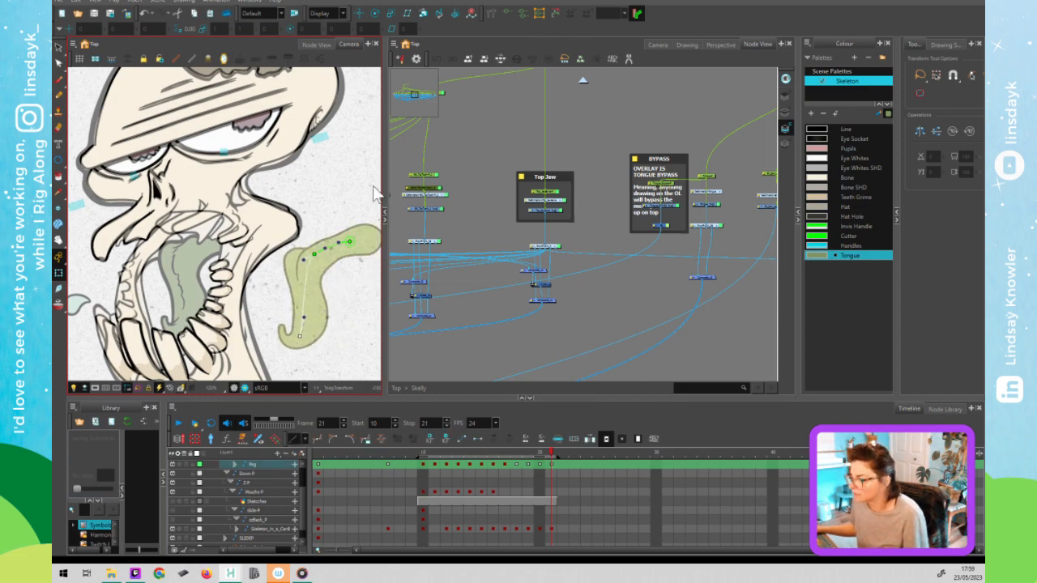
pyautogui.hotkey('ctrl', 'z')
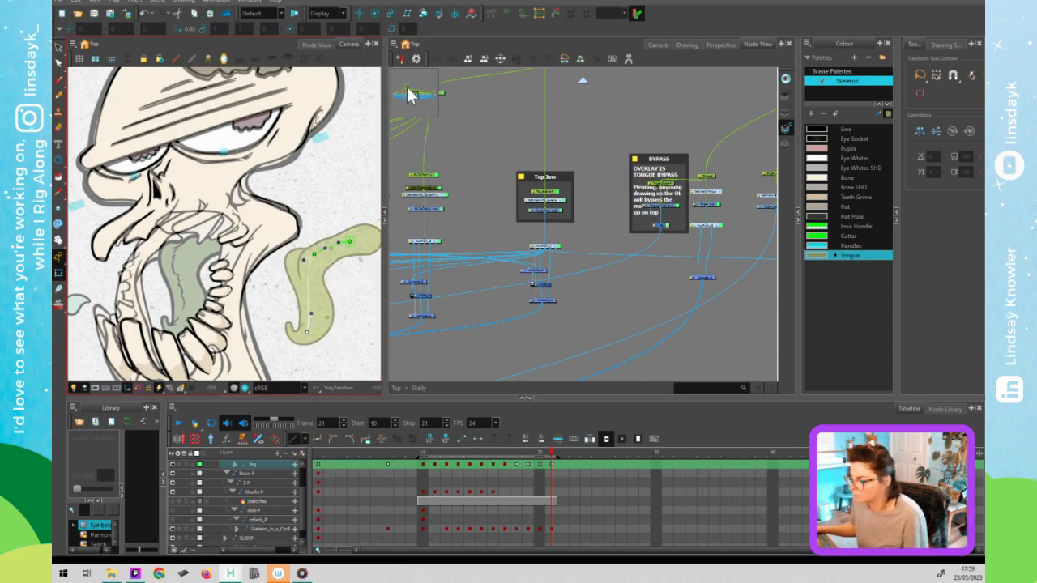
# Reposition the deformation curve's lower end point and its handle so the curve follows the tongue into the hook.
pyautogui.click(492, 14)
pyautogui.moveTo(312, 311); pyautogui.dragTo(311, 334)
pyautogui.hotkey('shift', 't')
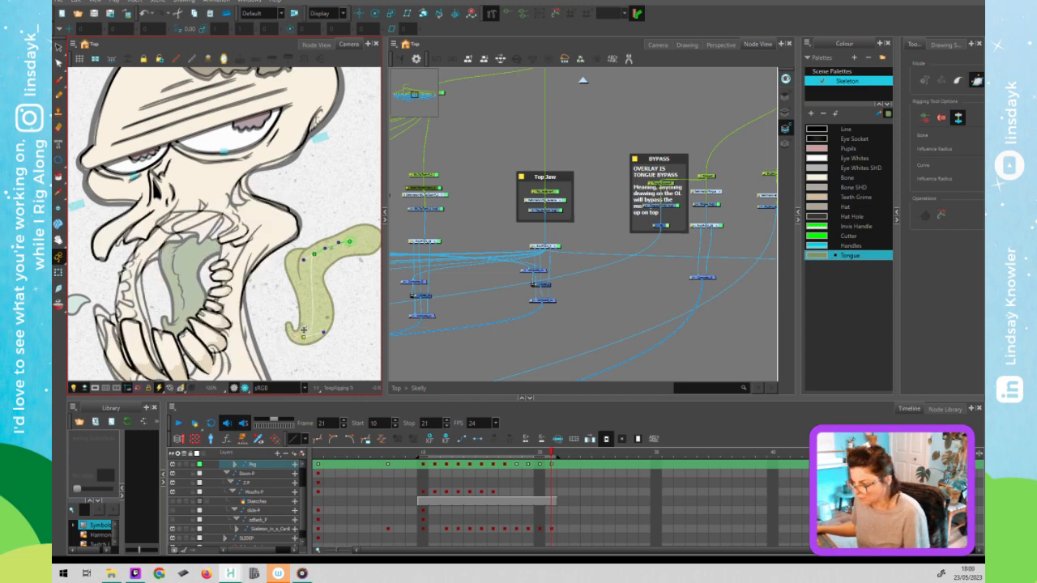
pyautogui.moveTo(287, 332)
pyautogui.mouseDown()
pyautogui.moveTo(279, 337)
pyautogui.moveTo(322, 331)
pyautogui.moveTo(303, 336)
pyautogui.mouseUp()
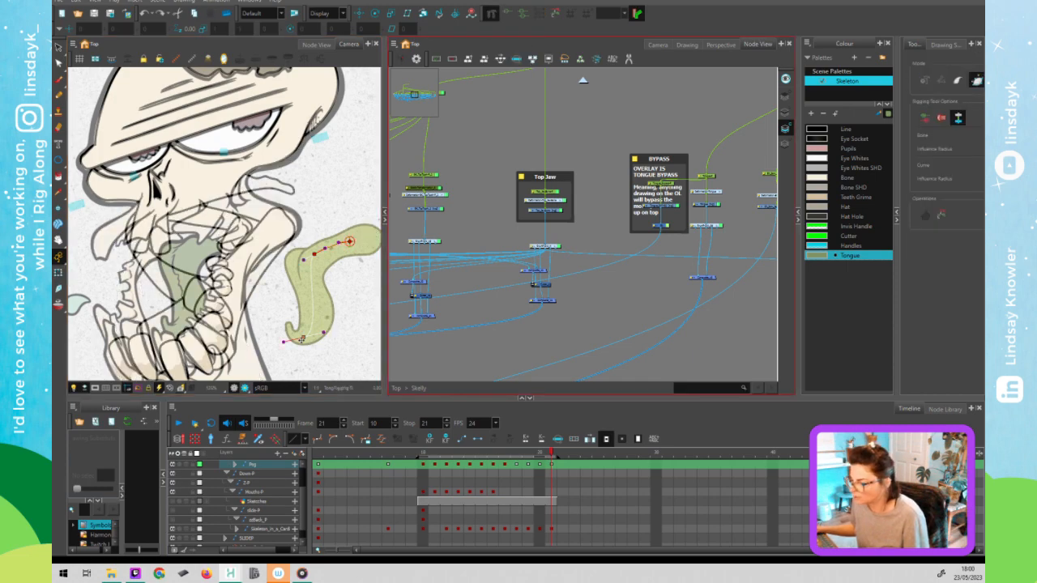
# Test-bend the tongue's lower end by moving its deformation point, and undo the test move.
pyautogui.moveTo(302, 339); pyautogui.dragTo(276, 315)
pyautogui.hotkey('shift', 't')
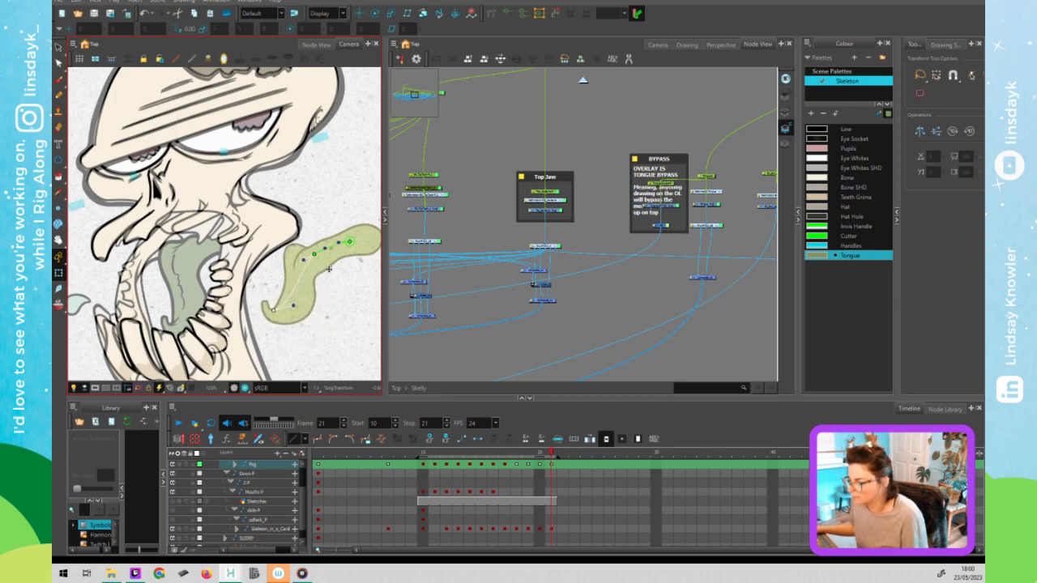
pyautogui.moveTo(324, 247); pyautogui.dragTo(324, 248)
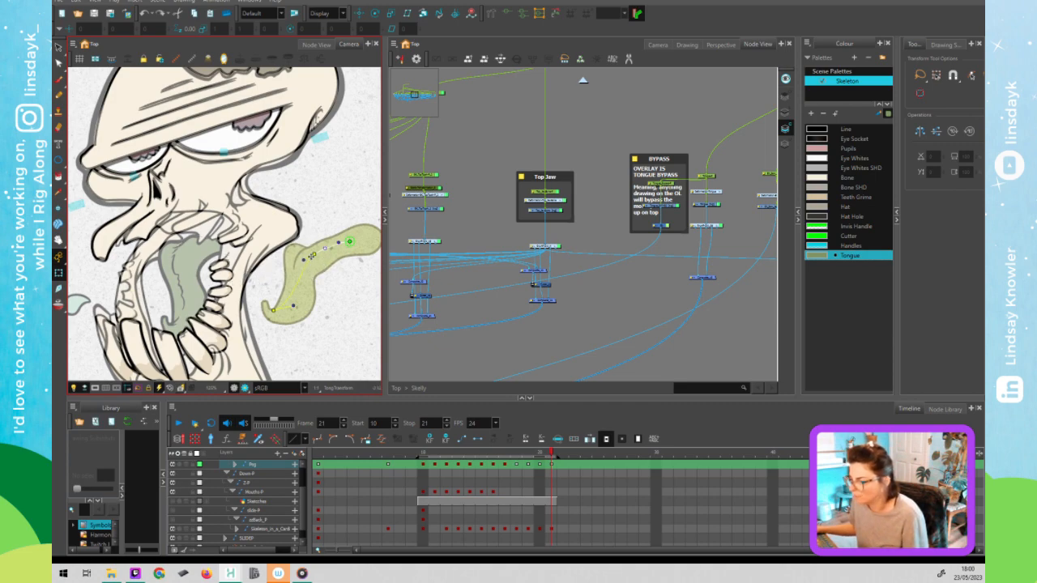
pyautogui.hotkey('ctrl', 'z')
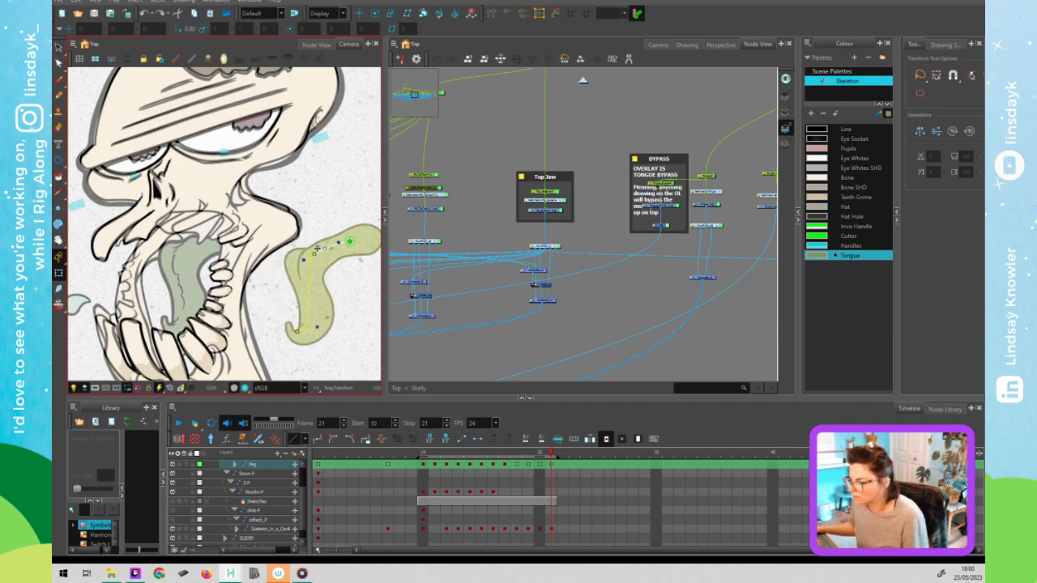
# Reposition the deformation curve's point and handle at the tongue's upper bend so the curve follows the bend more closely.
pyautogui.click(488, 12)
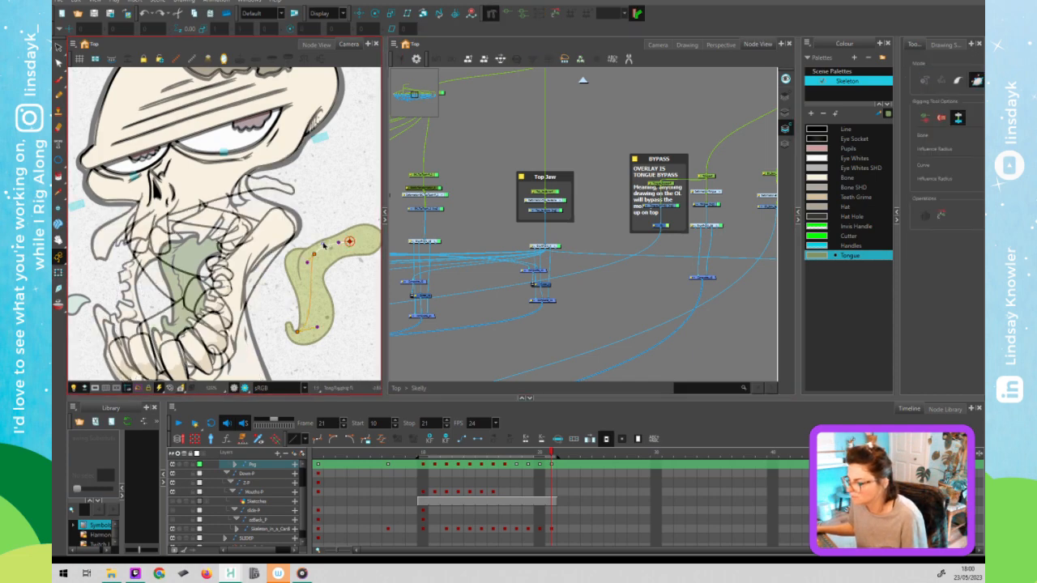
pyautogui.moveTo(312, 256); pyautogui.dragTo(299, 272)
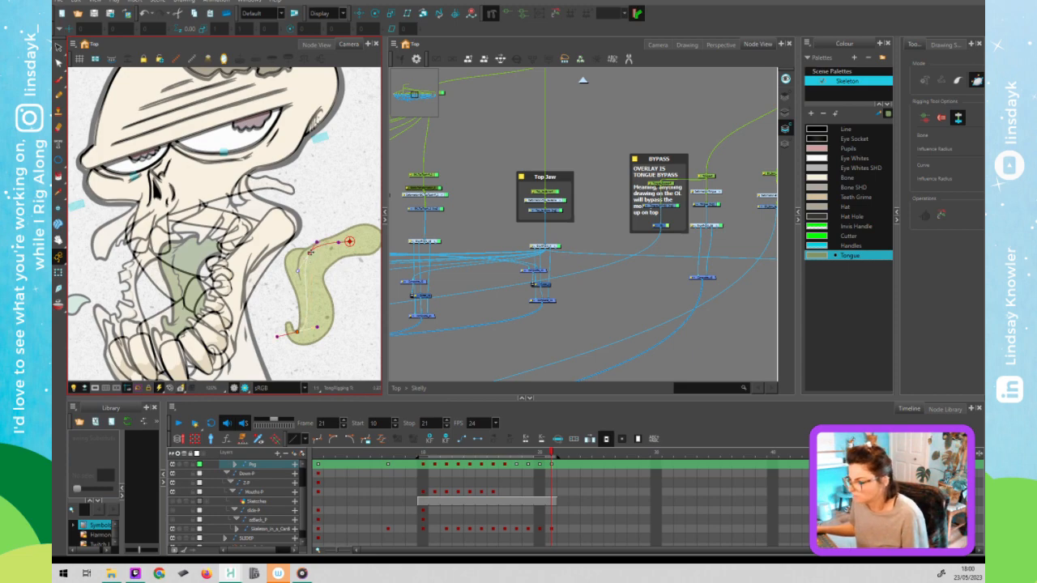
pyautogui.moveTo(308, 254); pyautogui.dragTo(310, 254)
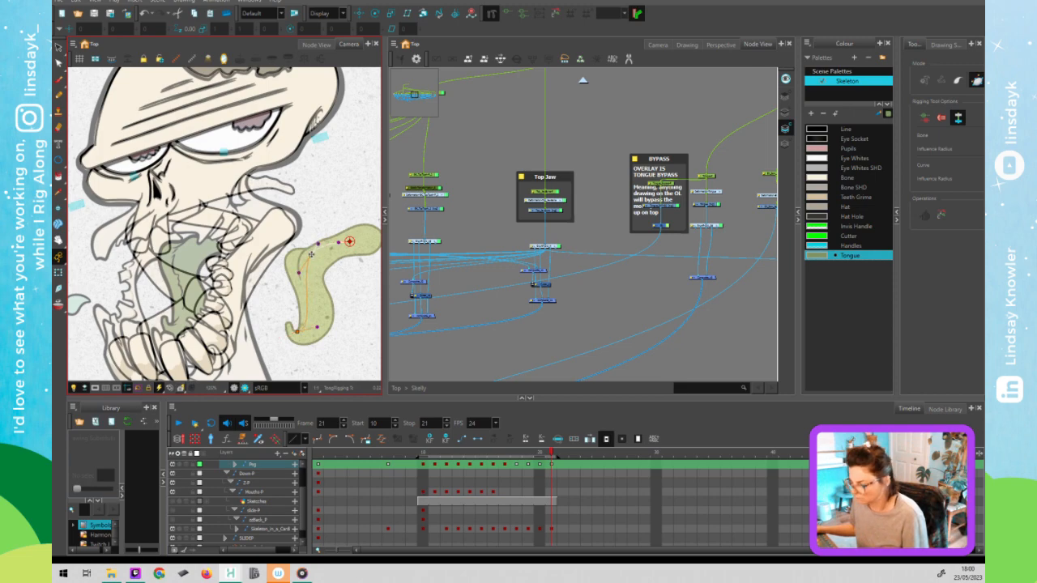
# Try moving the deformation point at the tongue's upper bend, and undo the test moves.
pyautogui.hotkey('shift', 't')
pyautogui.moveTo(311, 255); pyautogui.dragTo(352, 243)
pyautogui.hotkey('ctrl', 'z')
pyautogui.hotkey('ctrl', 'z')
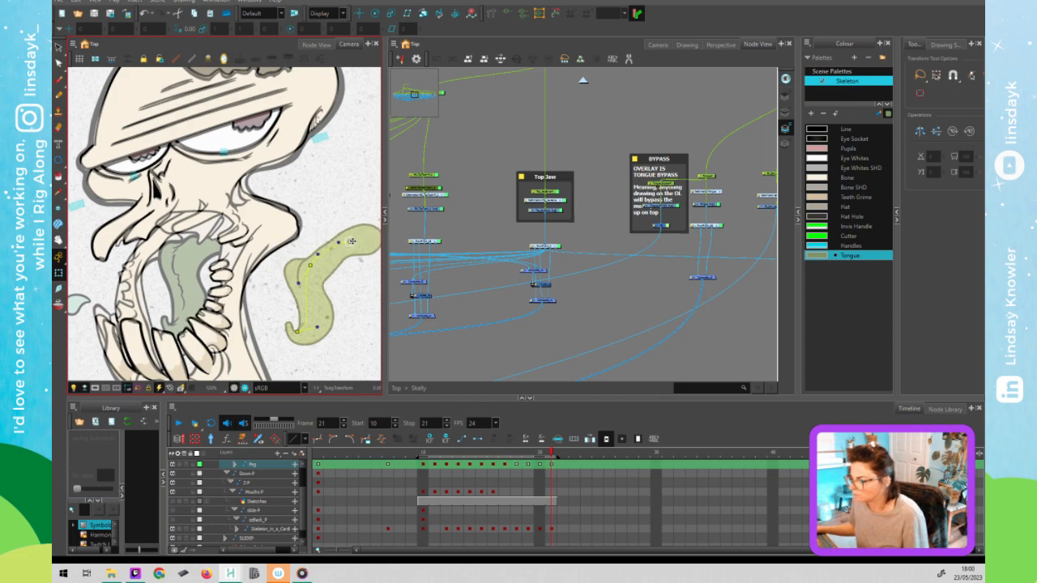
# Reset the deformation points at the tongue's bend and lower end to their resting position.
pyautogui.click(555, 15)
pyautogui.click(311, 264)
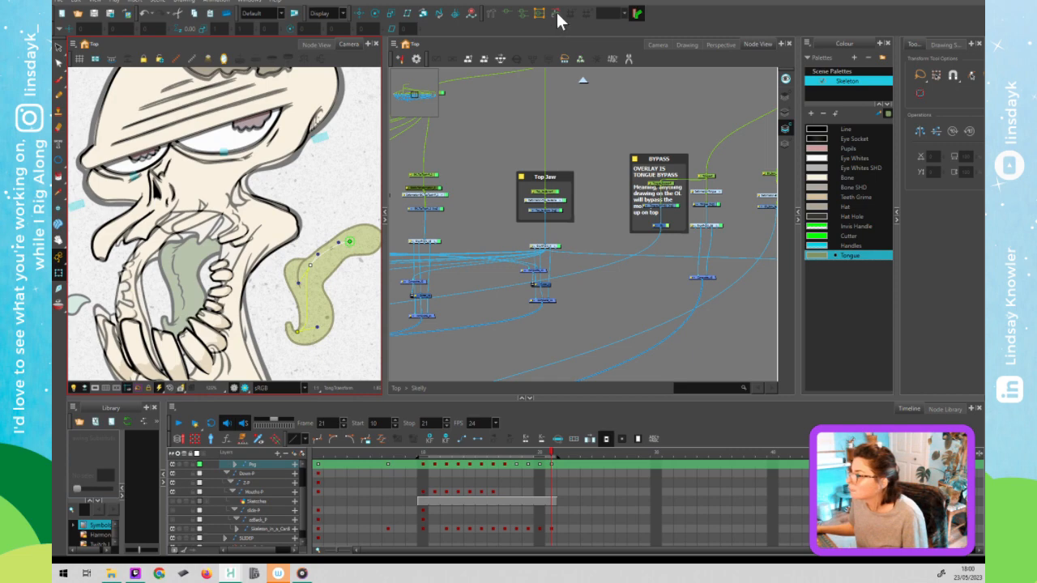
pyautogui.click(498, 79)
pyautogui.click(300, 332)
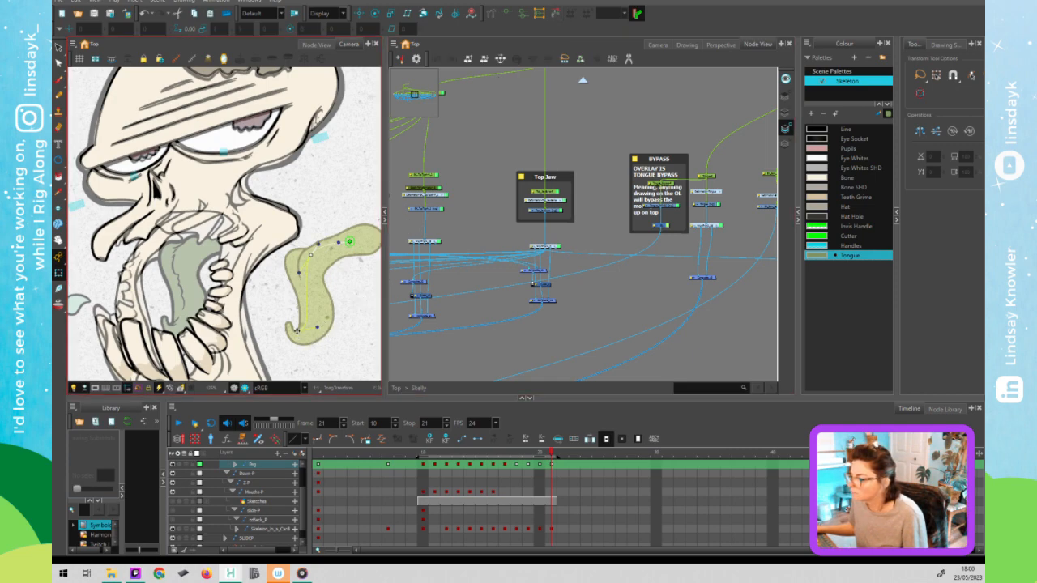
pyautogui.click(556, 11)
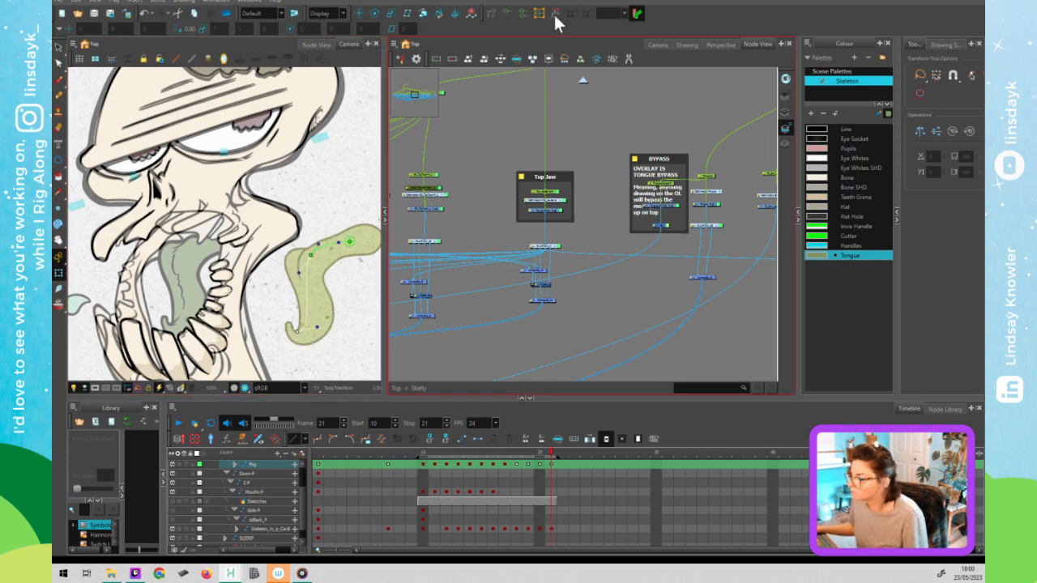
pyautogui.click(357, 277)
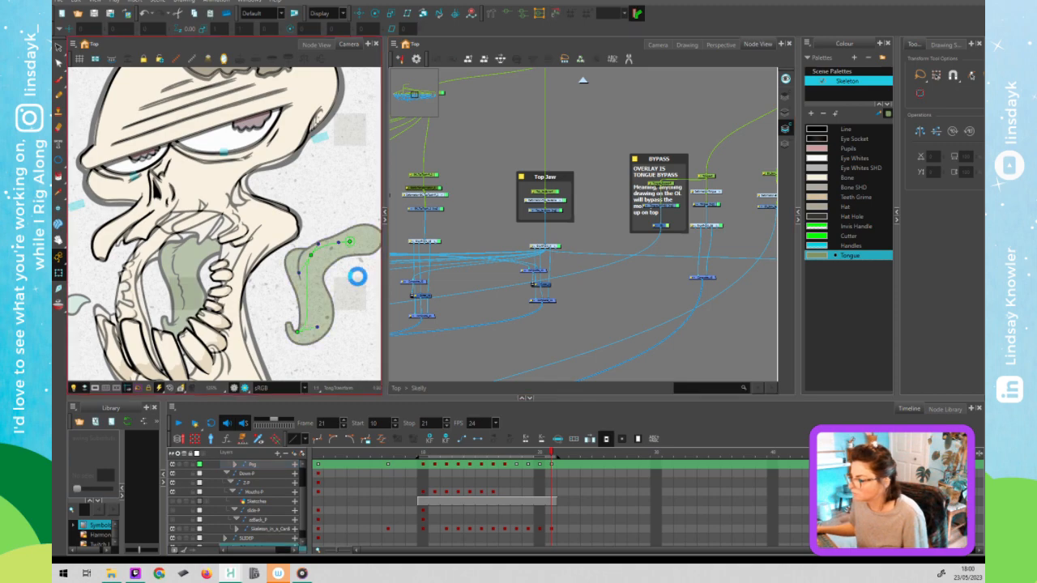
# Select the tongue's peg and move the tongue into the skeleton's open mouth on frame 21.
pyautogui.click(667, 185)
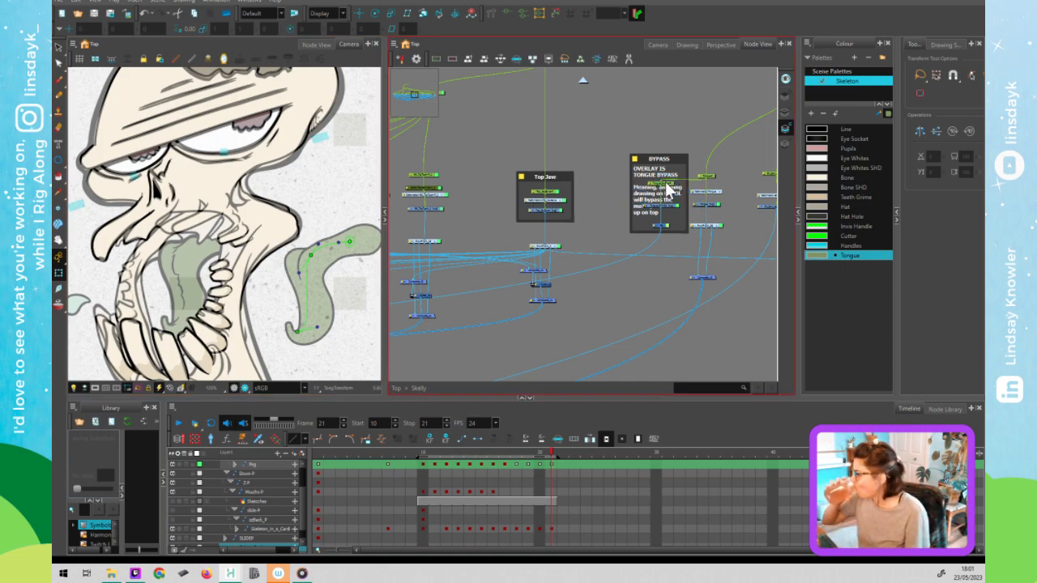
pyautogui.click(710, 178)
pyautogui.click(332, 287)
pyautogui.moveTo(332, 286); pyautogui.dragTo(208, 281)
pyautogui.scroll(-2, 208, 281)
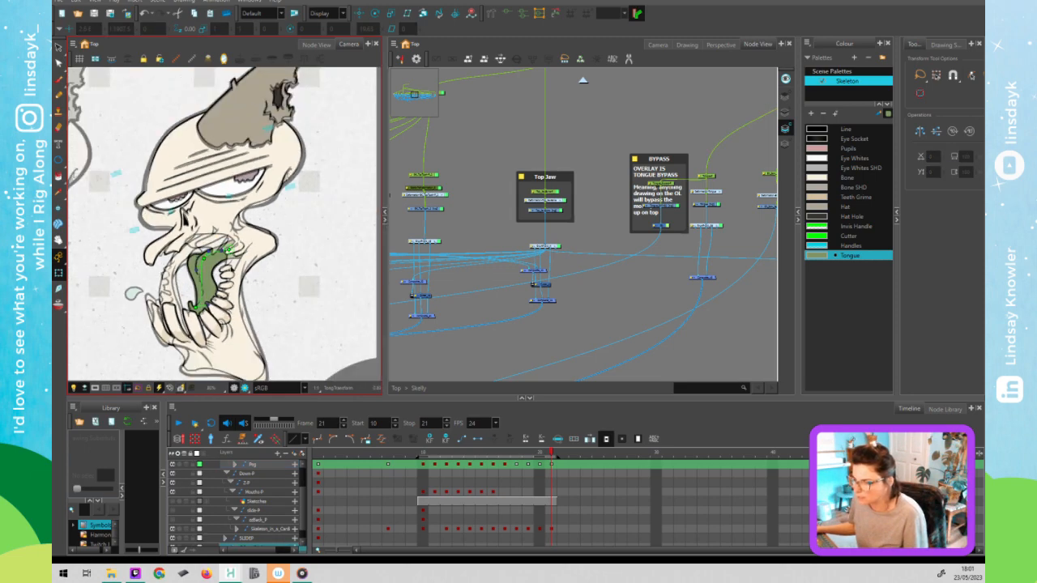
# Step back through the mouth poses from frame 21 to frame 14 to examine the tongue in each one.
pyautogui.click(550, 464)
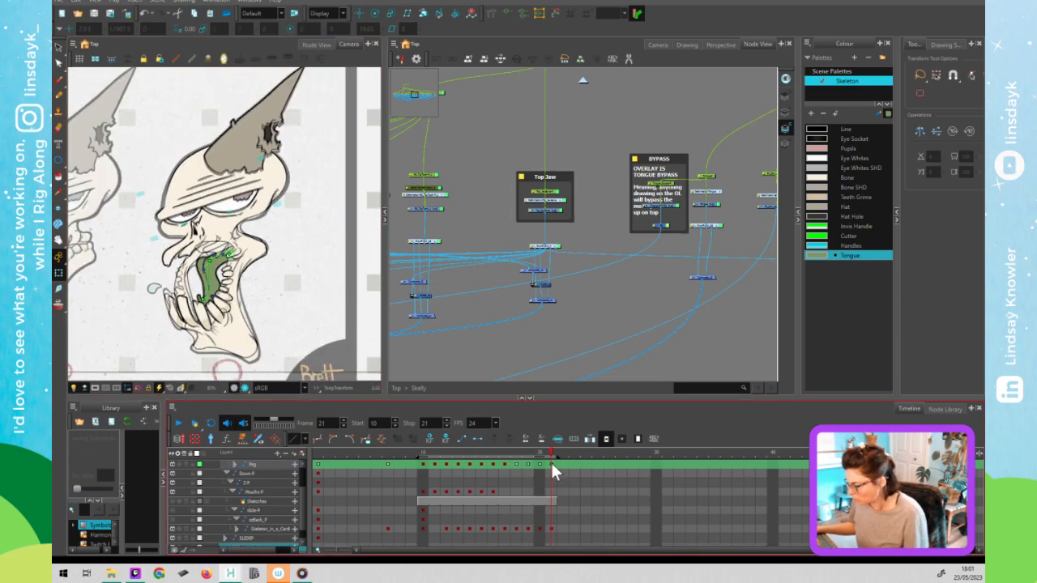
pyautogui.click(551, 461)
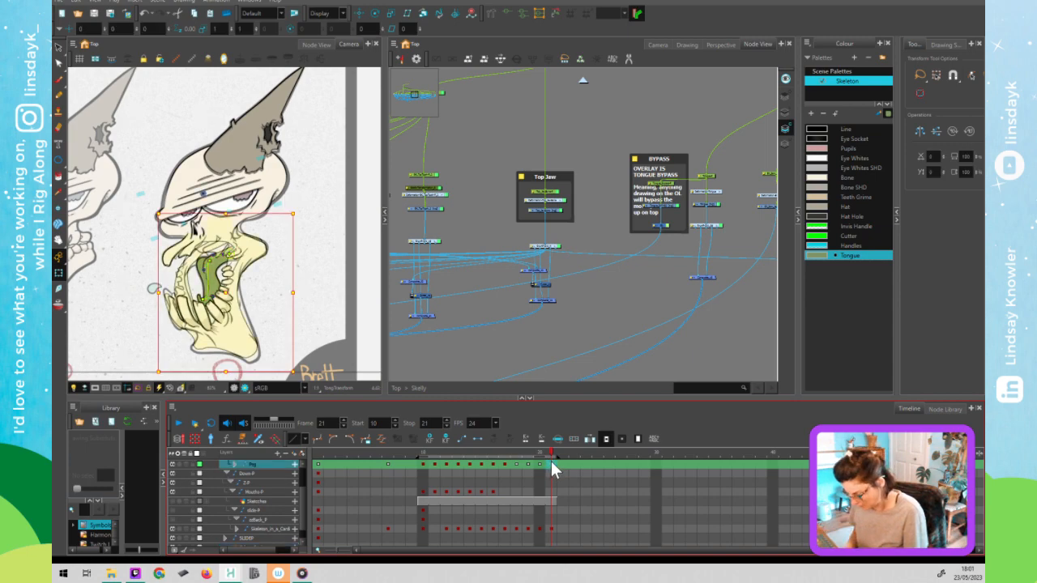
pyautogui.press(',')
pyautogui.press(',')
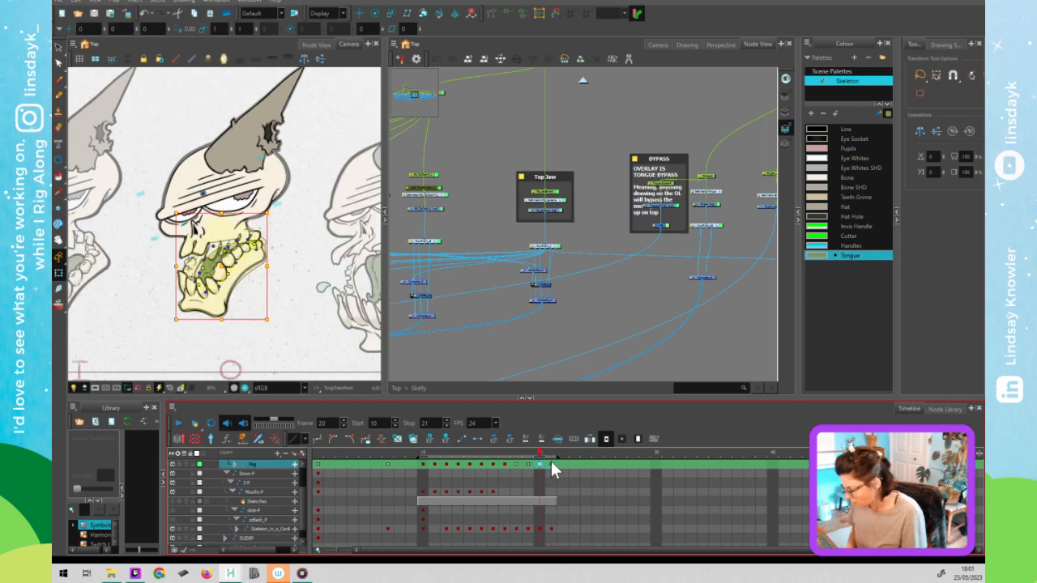
pyautogui.press(',')
pyautogui.press(',')
pyautogui.press(',')
pyautogui.press(',')
pyautogui.press(',')
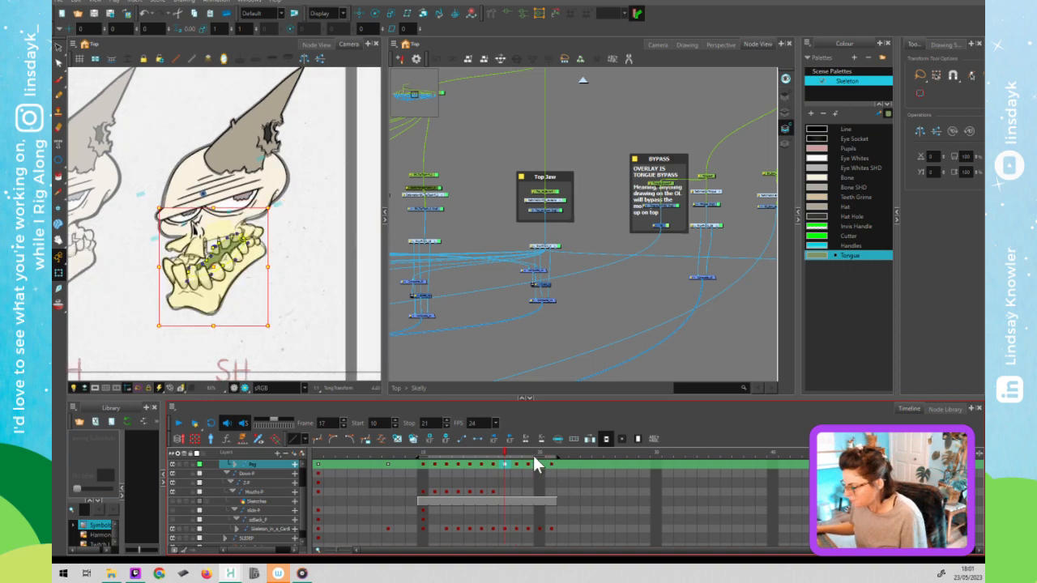
# Clear the node selection and leave the Skelly group for the top-level node network.
pyautogui.click(460, 371)
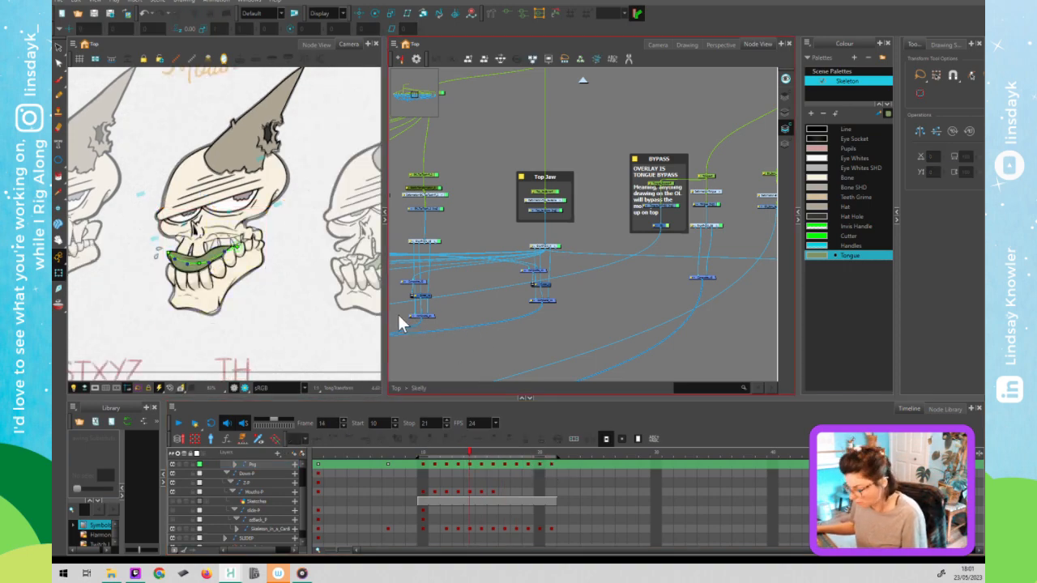
pyautogui.scroll(-5, 593, 212)
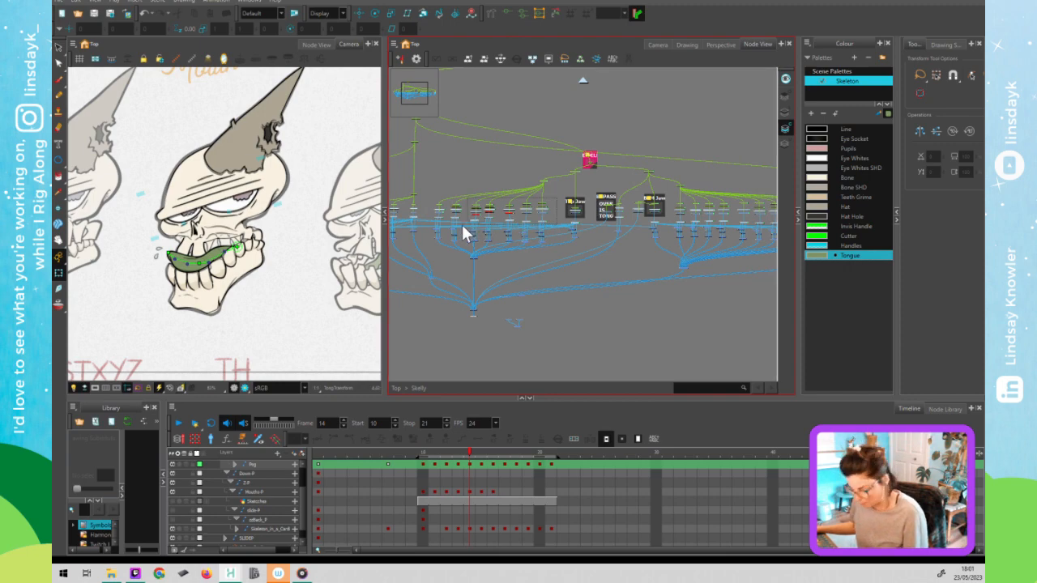
pyautogui.click(462, 224)
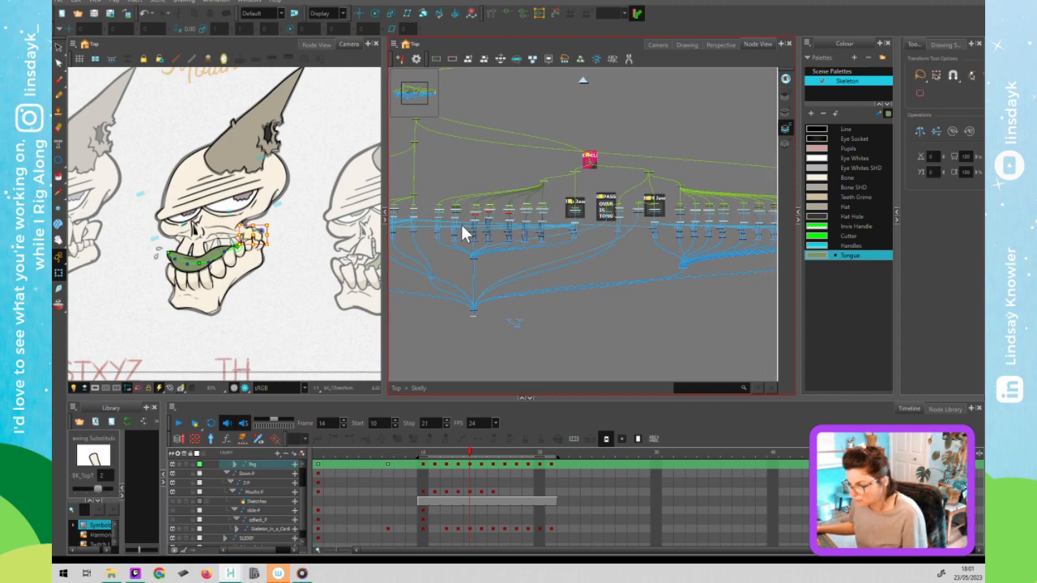
pyautogui.click(539, 283)
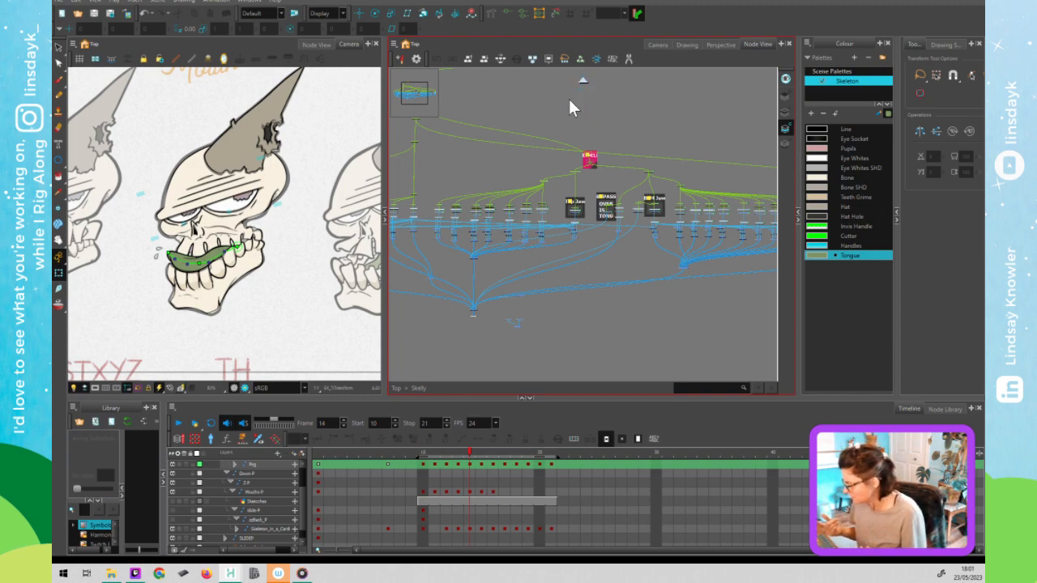
pyautogui.hotkey('ctrl', 'shift', 'Return')
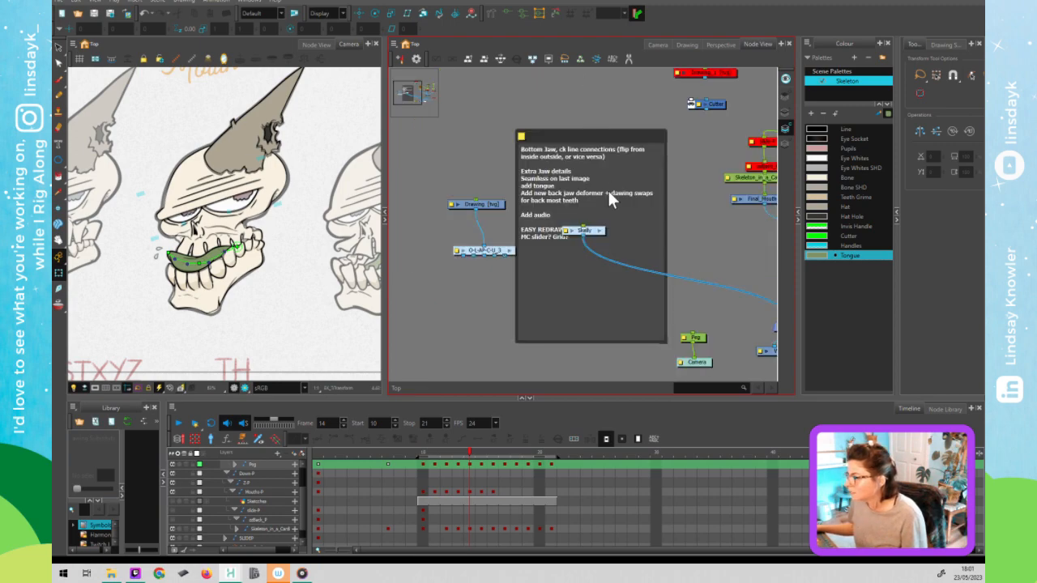
# Move the Composite node, together with Write and Display, lower in the top-level network.
pyautogui.moveTo(714, 251); pyautogui.dragTo(592, 221)
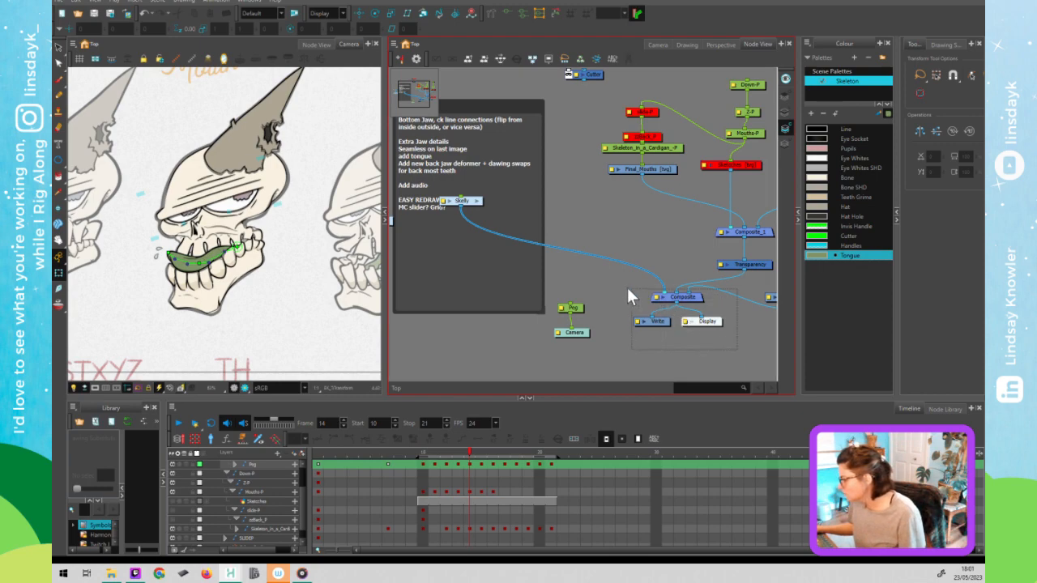
pyautogui.click(690, 298)
pyautogui.moveTo(694, 304); pyautogui.dragTo(663, 325)
pyautogui.moveTo(738, 224); pyautogui.dragTo(783, 278)
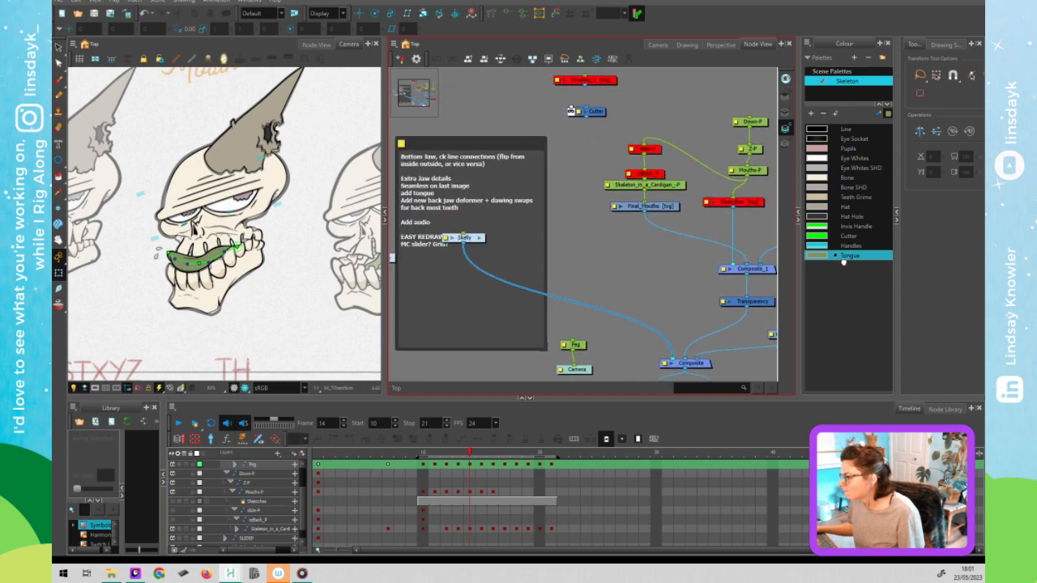
pyautogui.moveTo(711, 265); pyautogui.dragTo(656, 250)
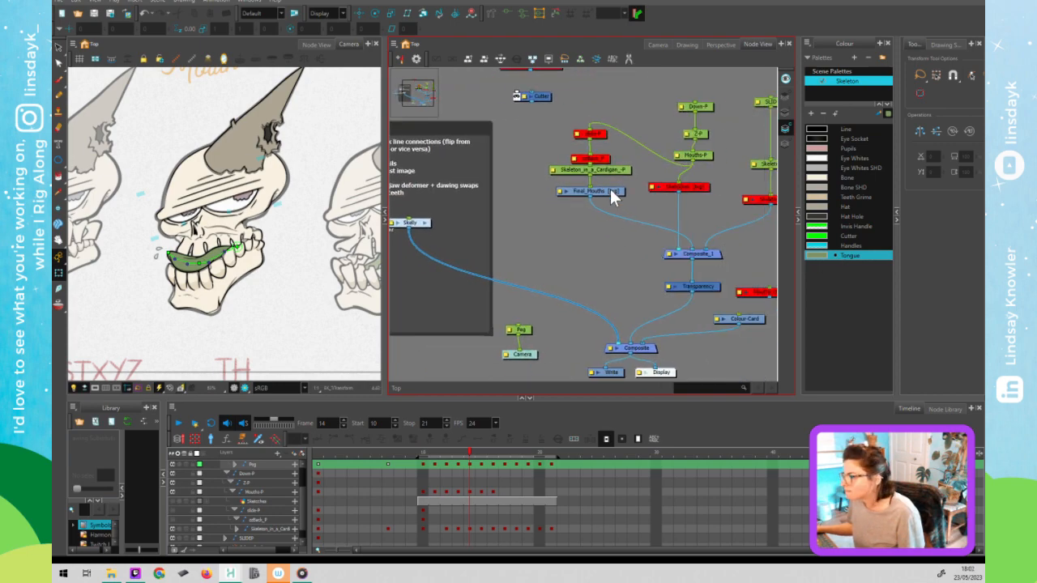
# Enable the slide-P peg and the disabled peg directly beneath it, above the Final_Mouths drawing.
pyautogui.click(589, 134)
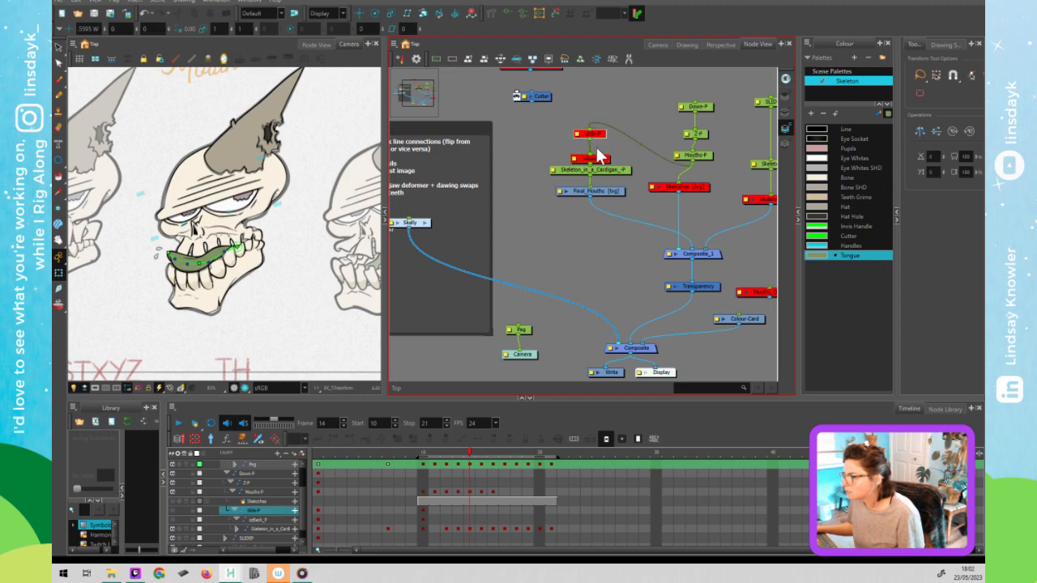
pyautogui.click(599, 159)
pyautogui.press('d')
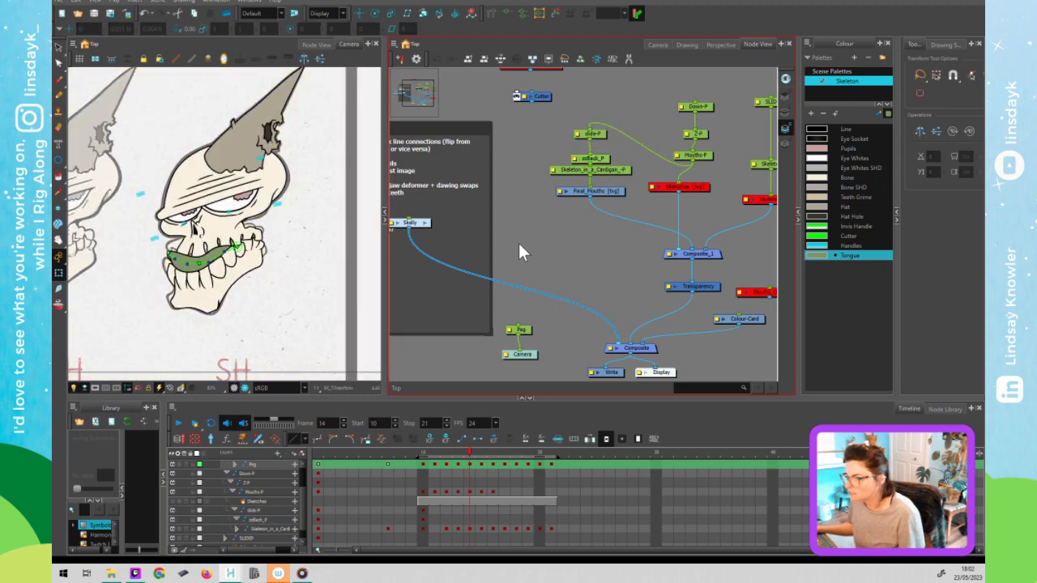
# Examine the skull against the mouth chart on frames 9 and 10, with the tongue's deformation controls hidden.
pyautogui.scroll(-2, 294, 294)
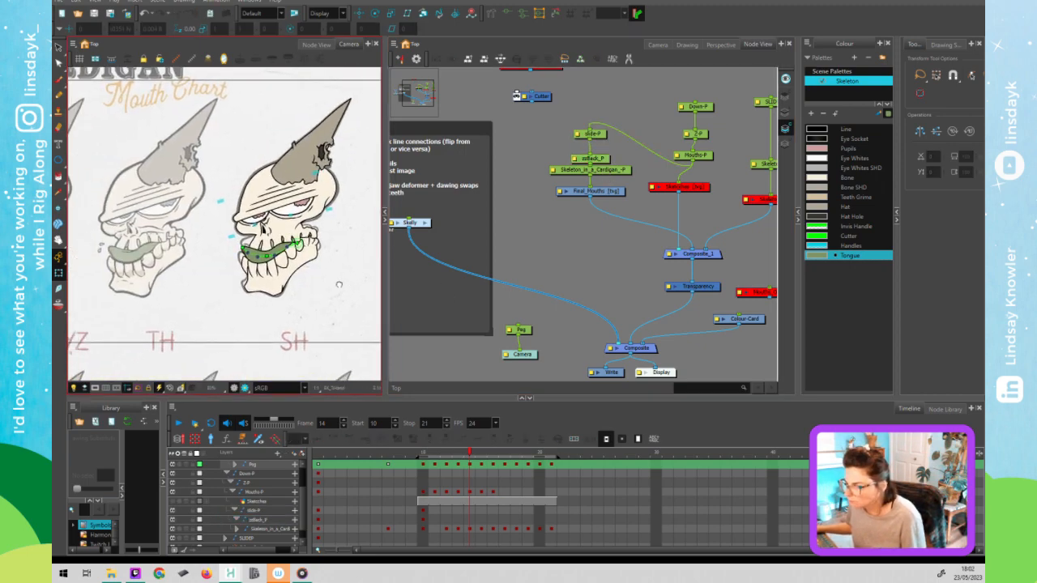
pyautogui.click(422, 464)
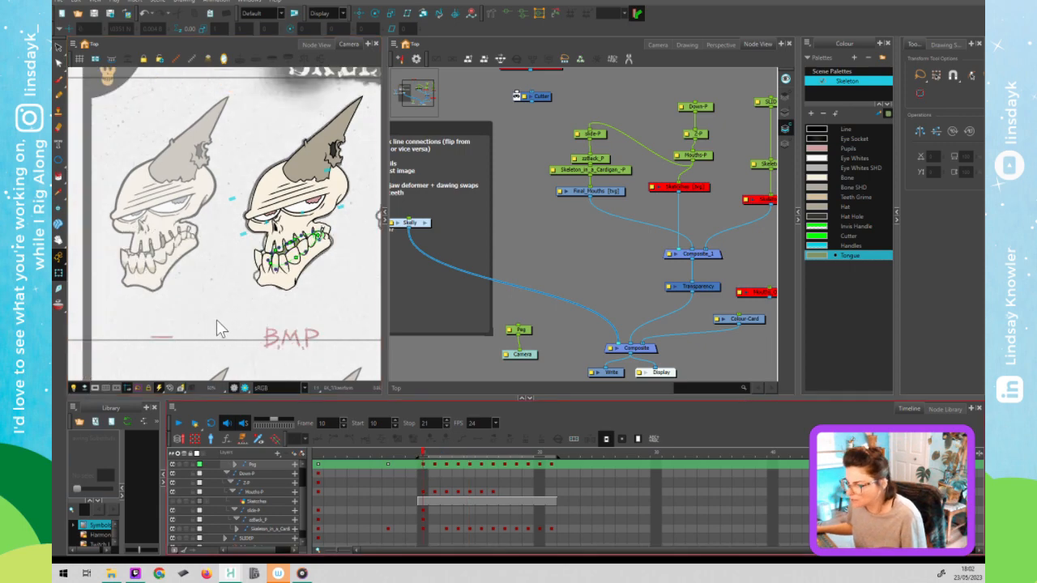
pyautogui.press(',')
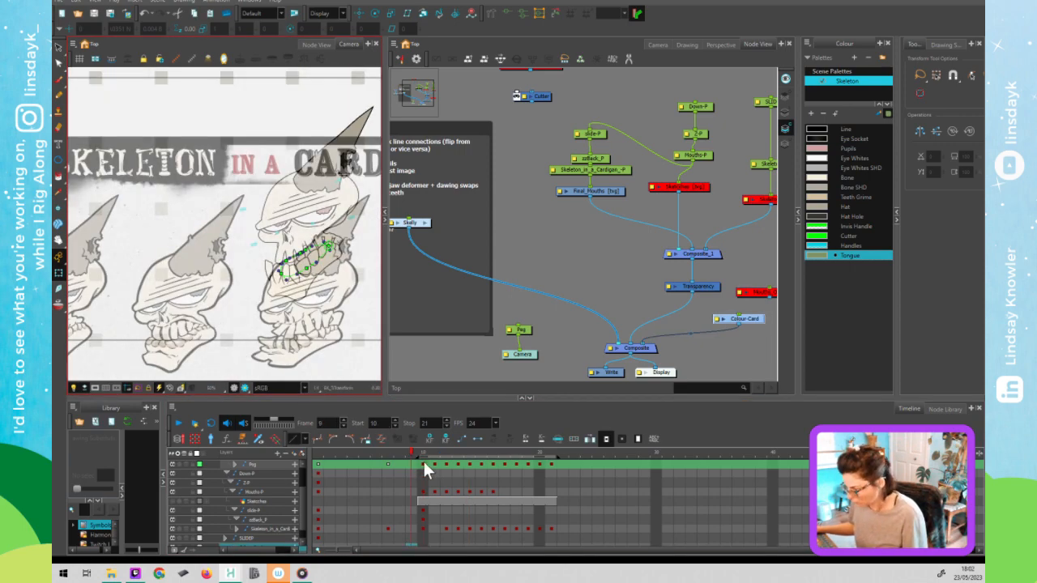
pyautogui.click(424, 462)
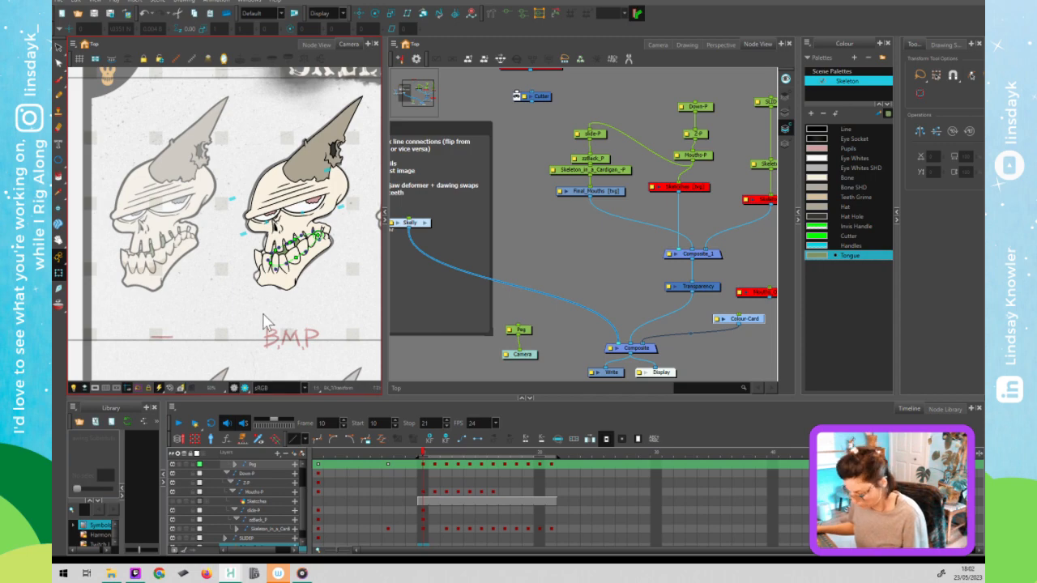
pyautogui.click(263, 314)
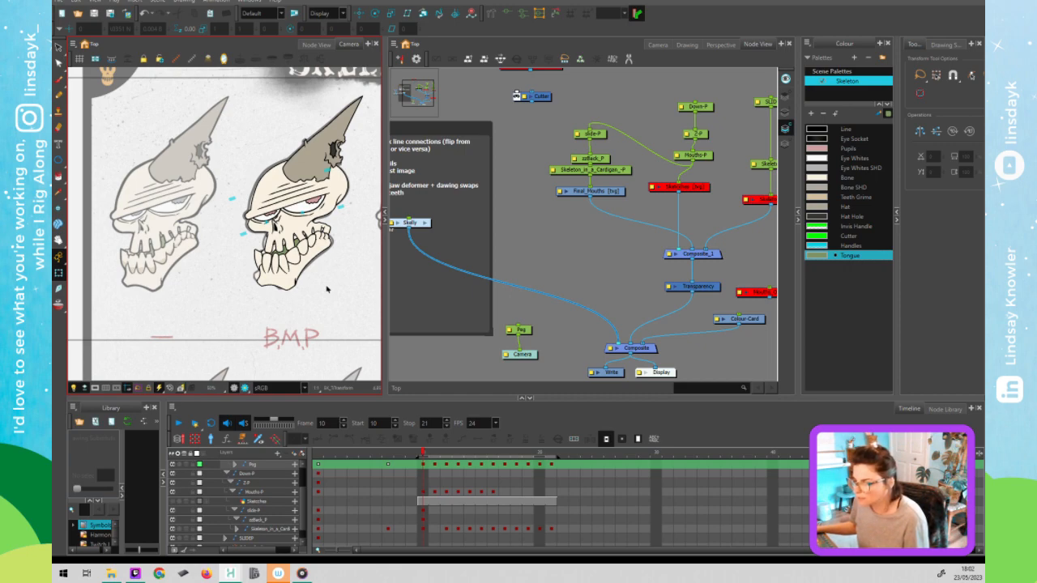
pyautogui.press('.')
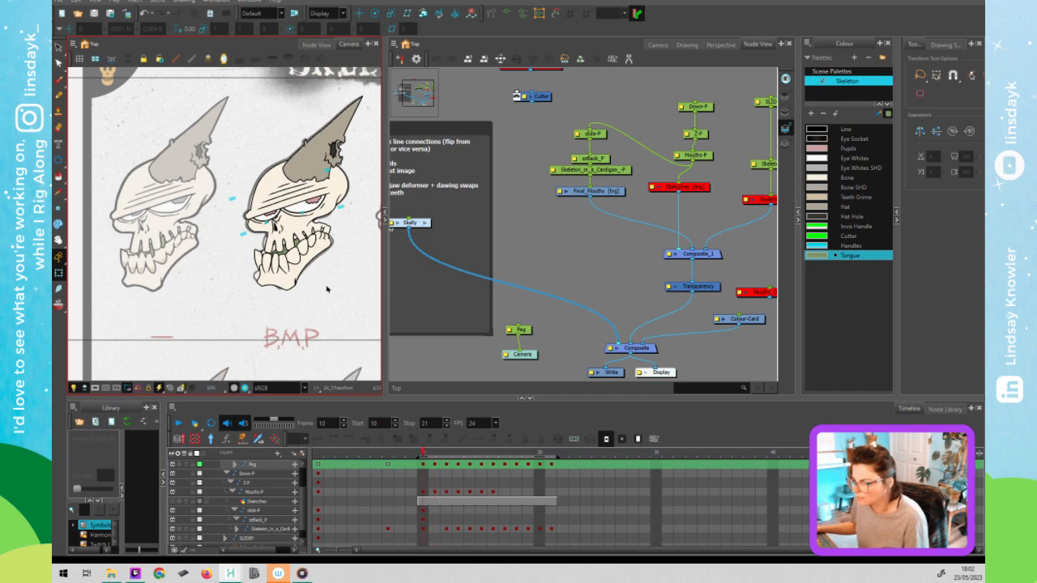
pyautogui.scroll(-3, 326, 289)
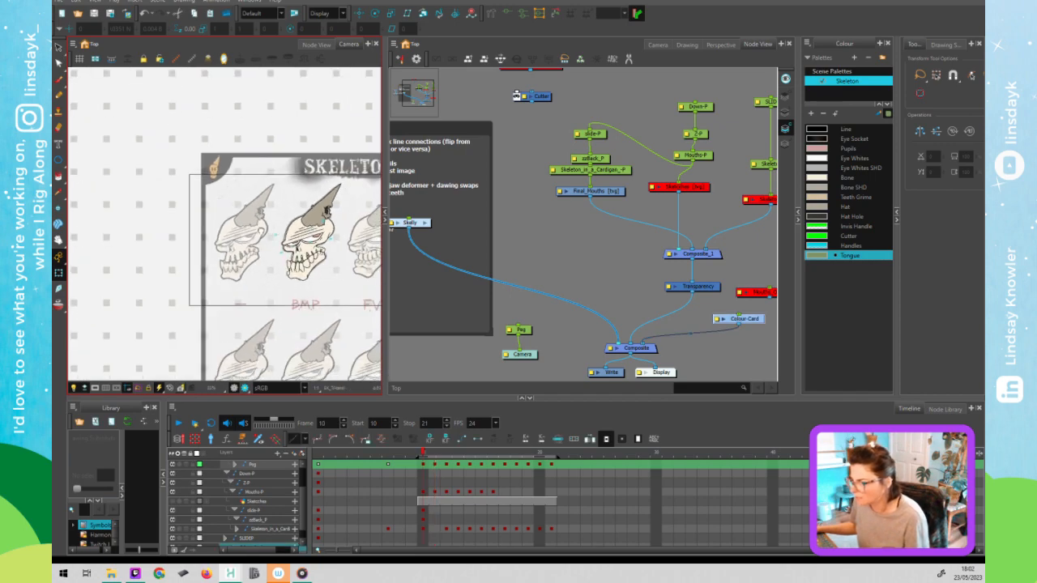
pyautogui.moveTo(317, 273); pyautogui.dragTo(237, 213)
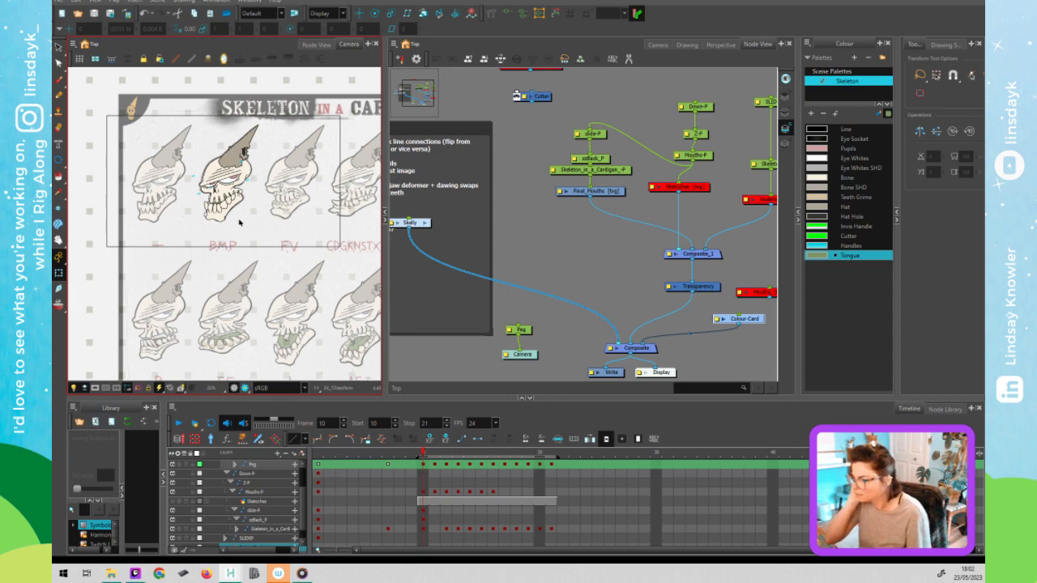
pyautogui.click(615, 189)
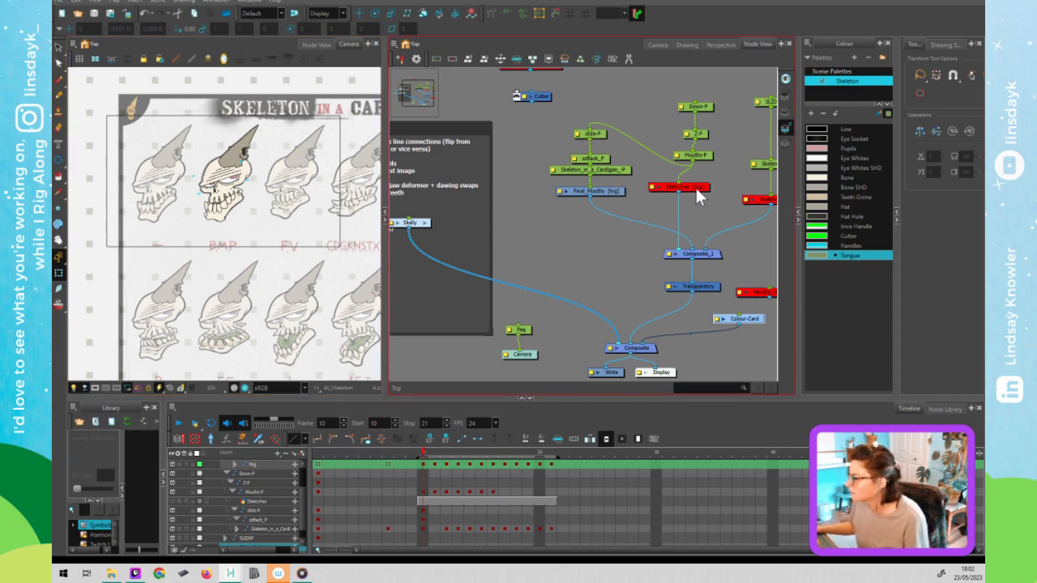
pyautogui.click(761, 199)
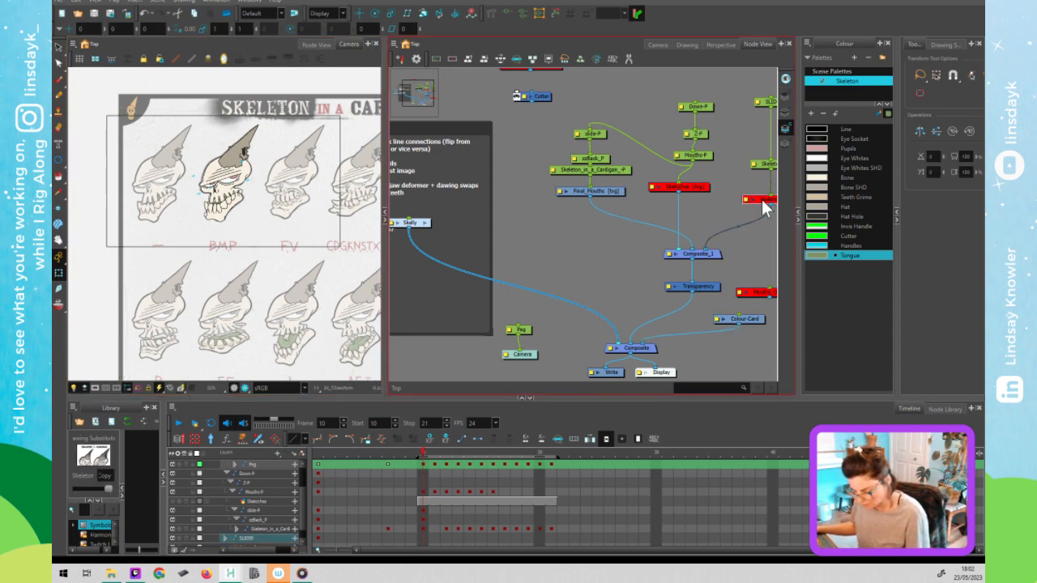
pyautogui.click(164, 188)
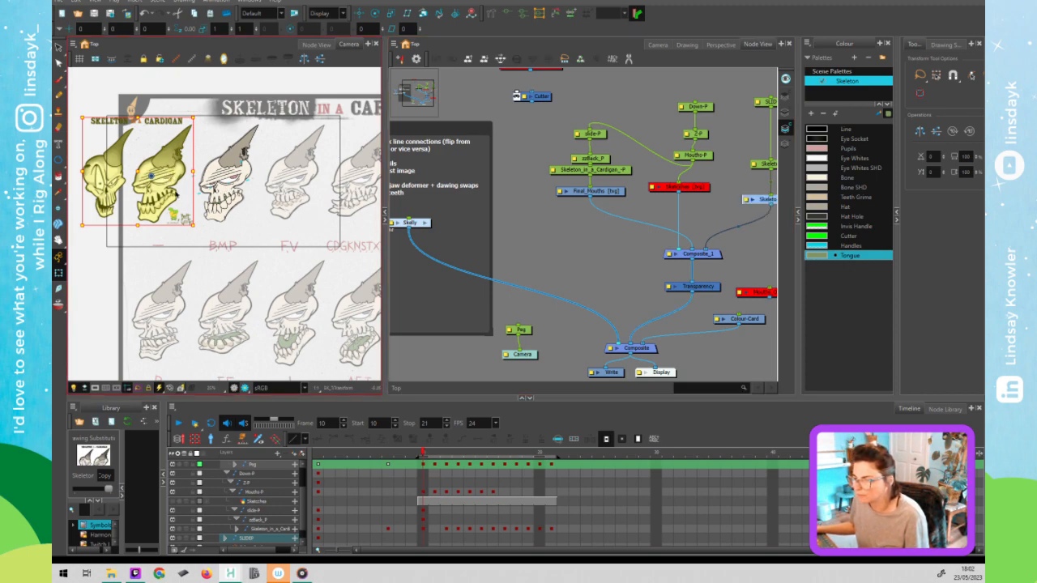
pyautogui.click(724, 211)
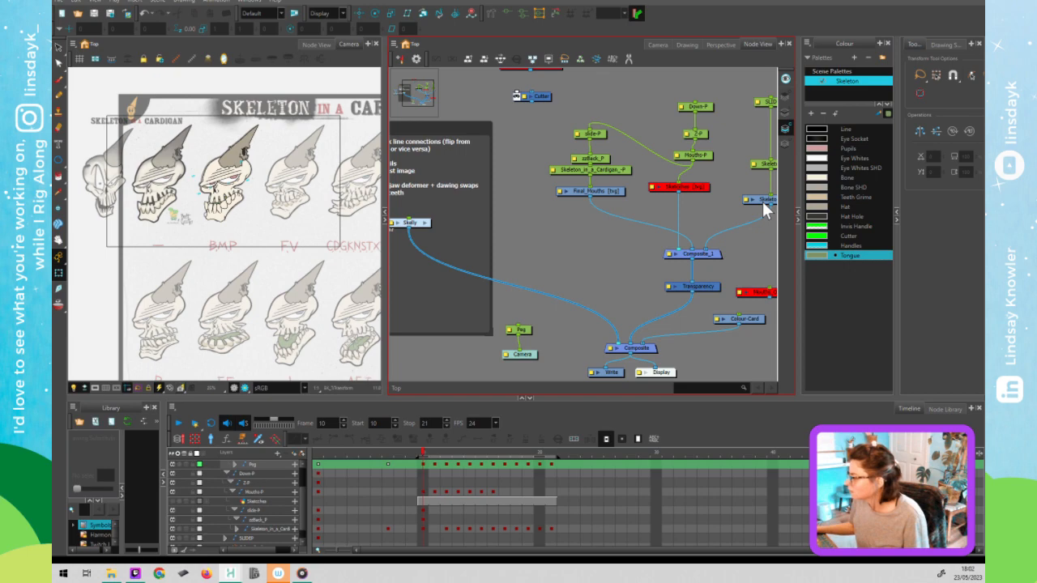
pyautogui.click(762, 201)
pyautogui.press('d')
pyautogui.click(728, 193)
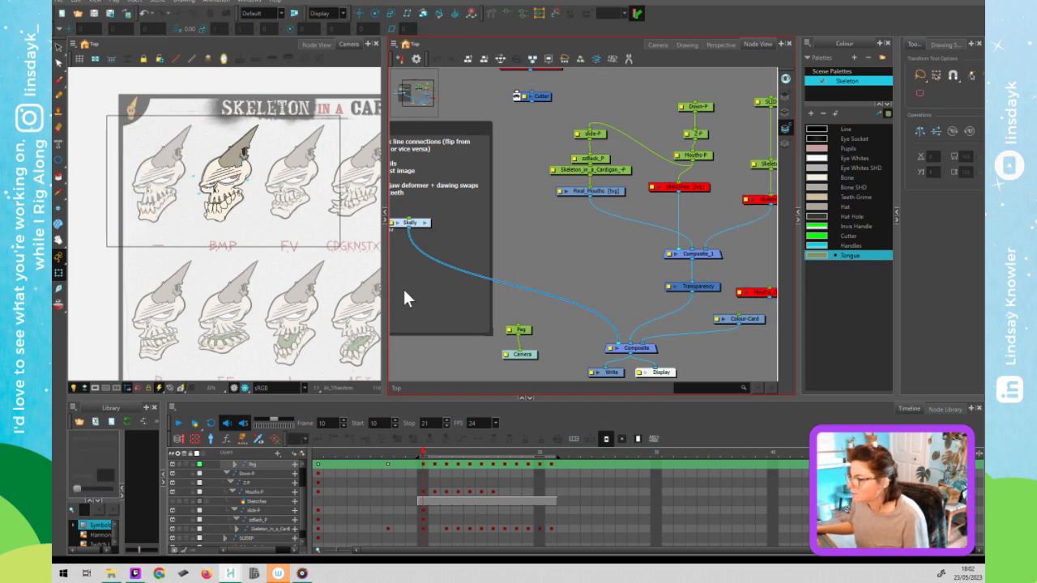
# Compare the posed skull's jaw and teeth with the mouth chart on frames 10 to 12.
pyautogui.click(180, 190)
pyautogui.scroll(2, 182, 197)
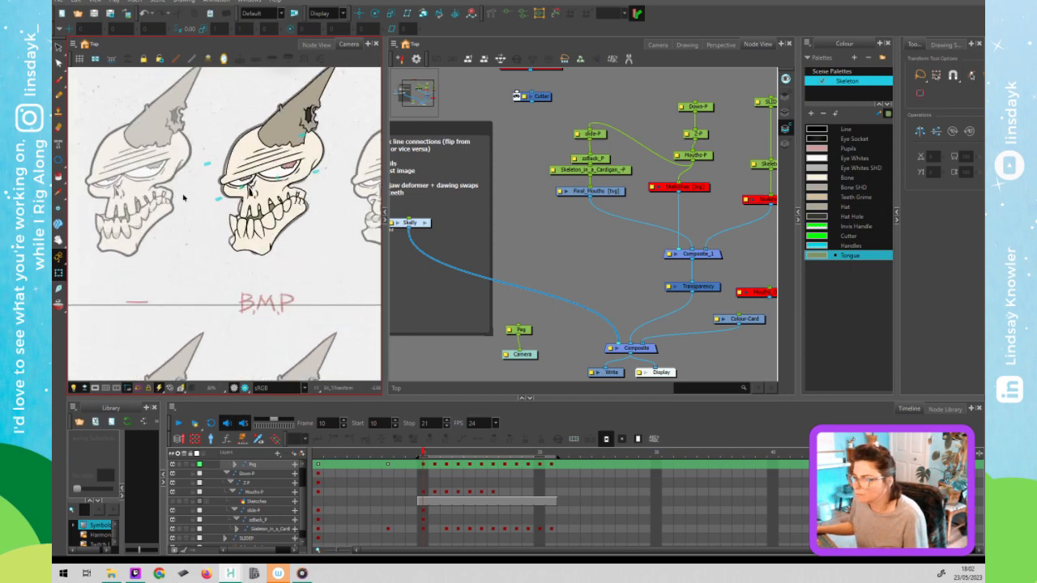
pyautogui.scroll(3, 182, 210)
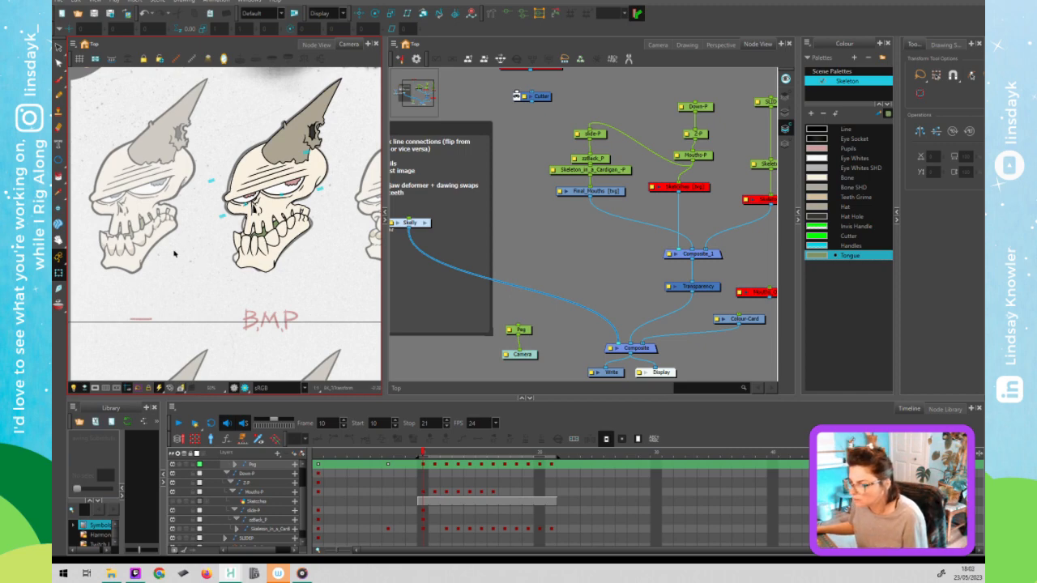
pyautogui.press('.')
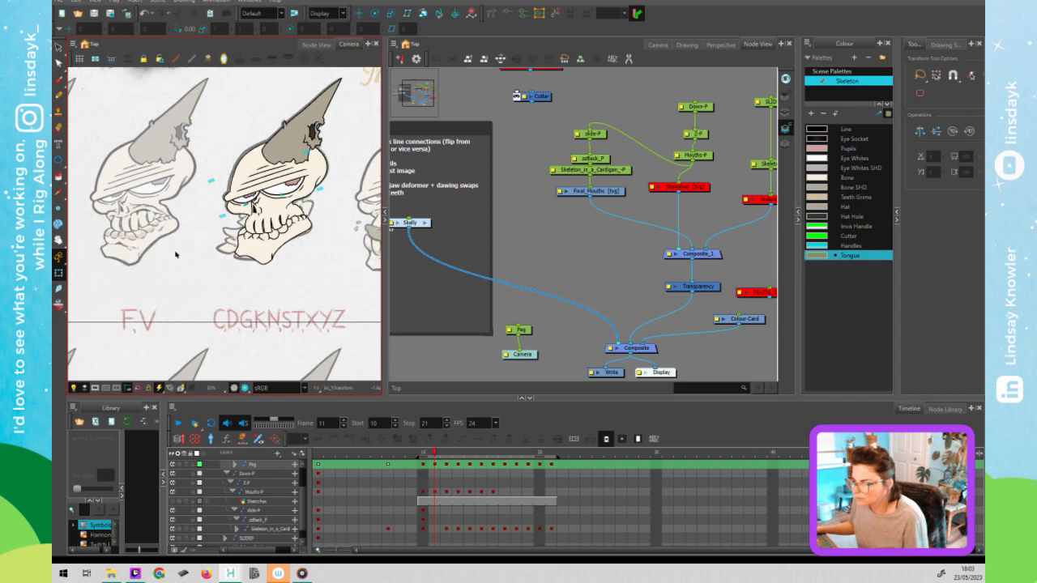
pyautogui.press('.')
pyautogui.press(',')
pyautogui.press('.')
pyautogui.press(',')
pyautogui.press('.')
pyautogui.press(',')
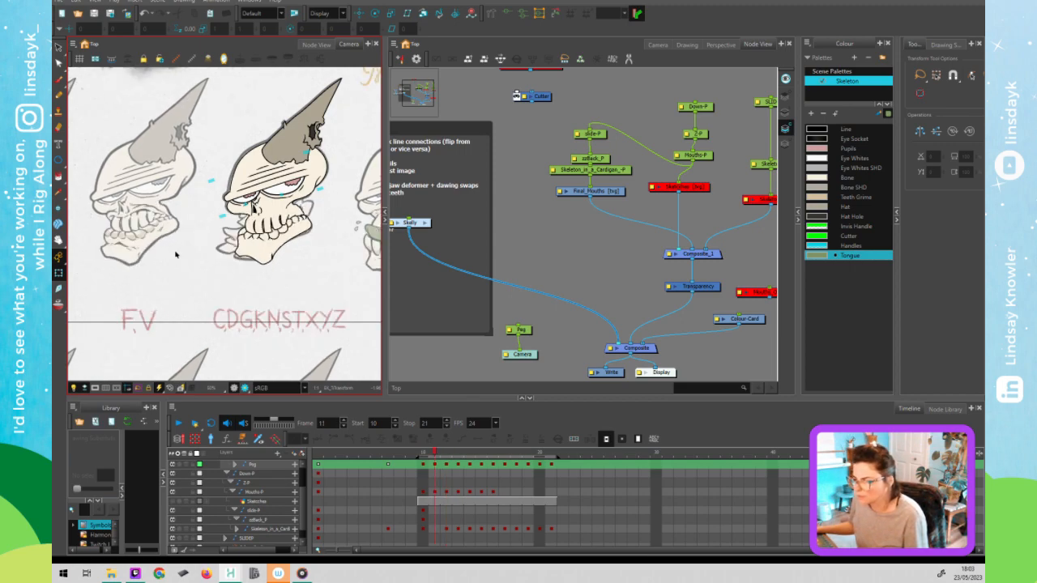
pyautogui.press(',')
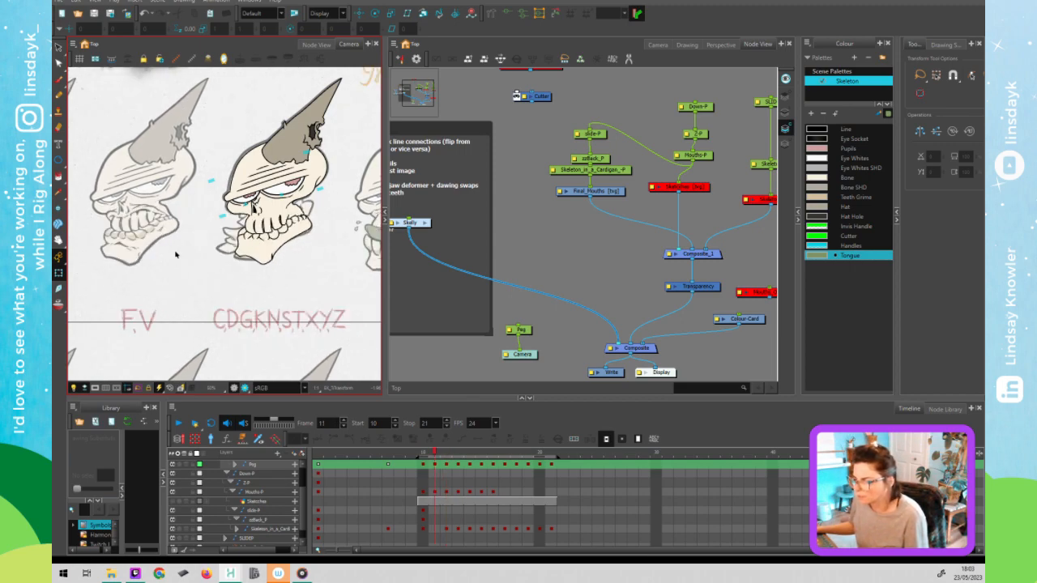
# Examine the mouth poses against the chart on frames 12 to 15, up to the tongue pose after SH.
pyautogui.press('.')
pyautogui.press('.')
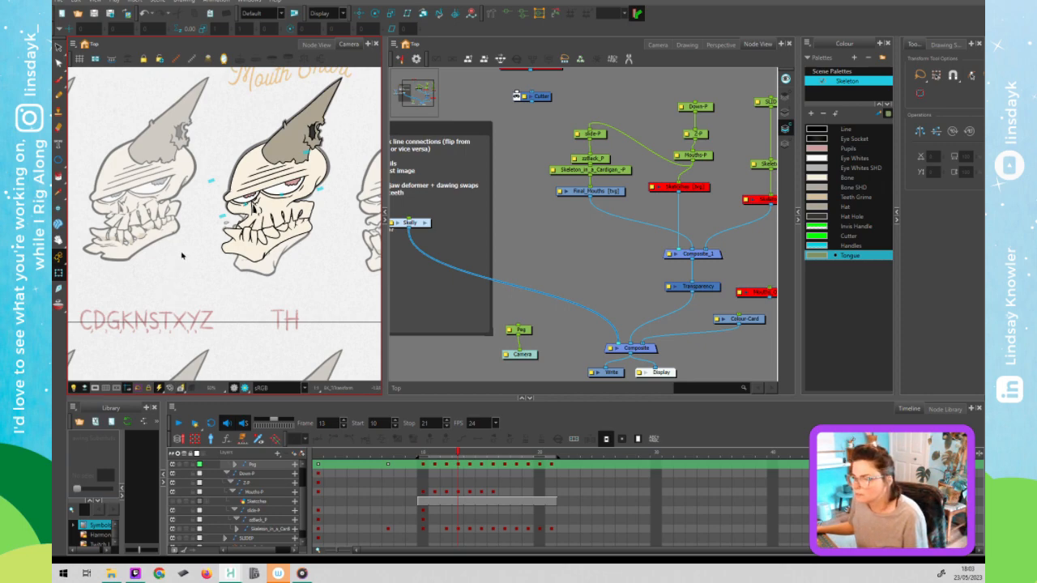
pyautogui.press('.')
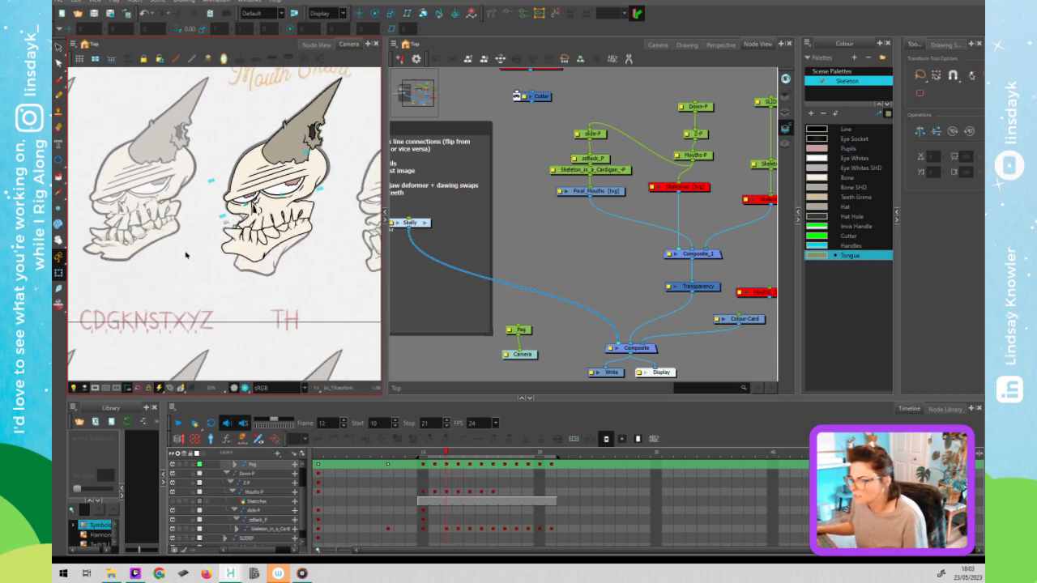
pyautogui.press(',')
pyautogui.press('.')
pyautogui.press('.')
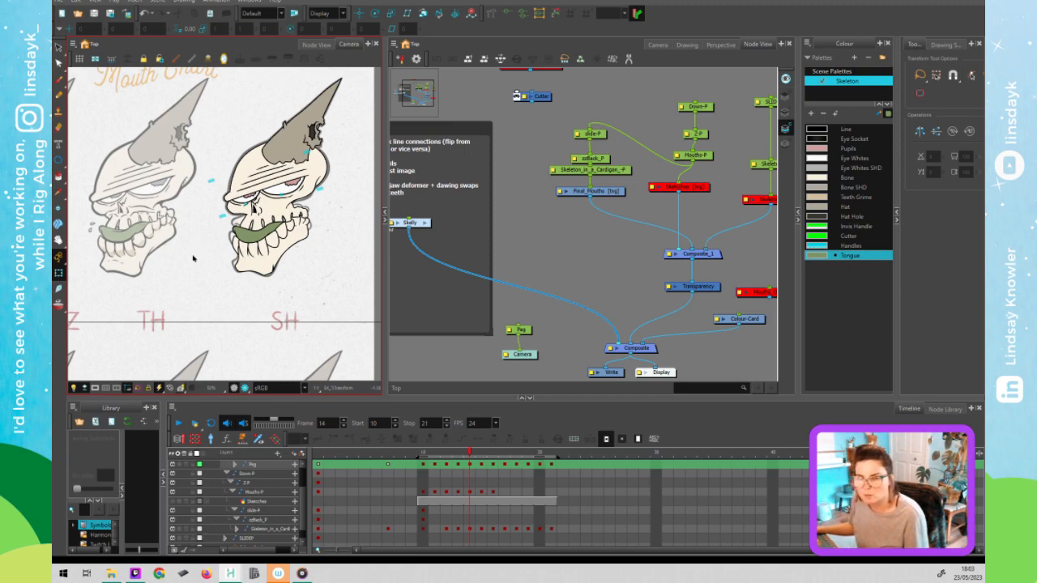
pyautogui.press('.')
pyautogui.press(',')
pyautogui.press('.')
pyautogui.press('.')
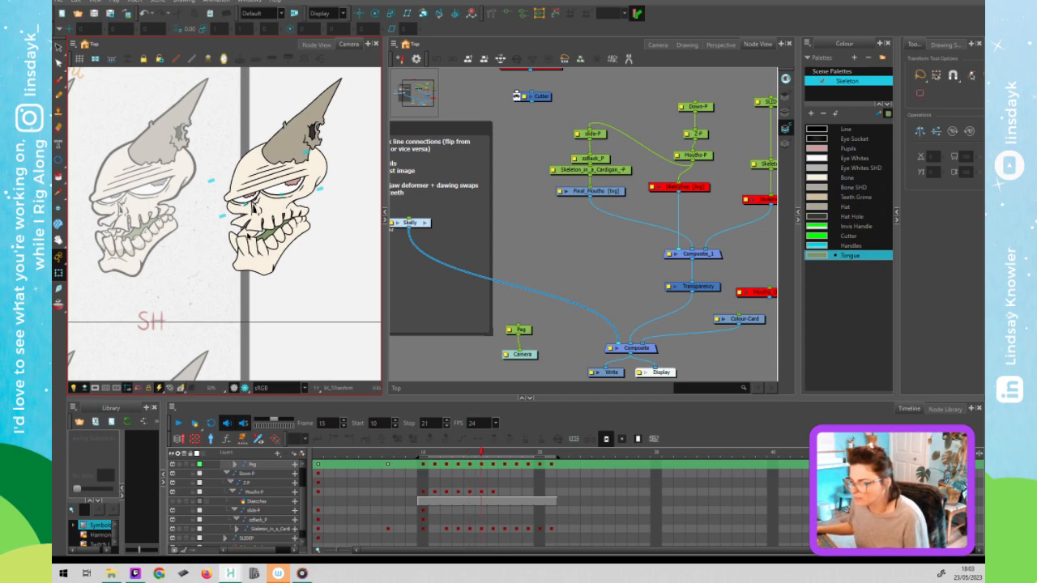
# Show the tongue's deformation controls on frame 15, nudge the tongue tip slightly lower behind the front teeth, and deselect the tongue.
pyautogui.click(259, 230)
pyautogui.press('F11')
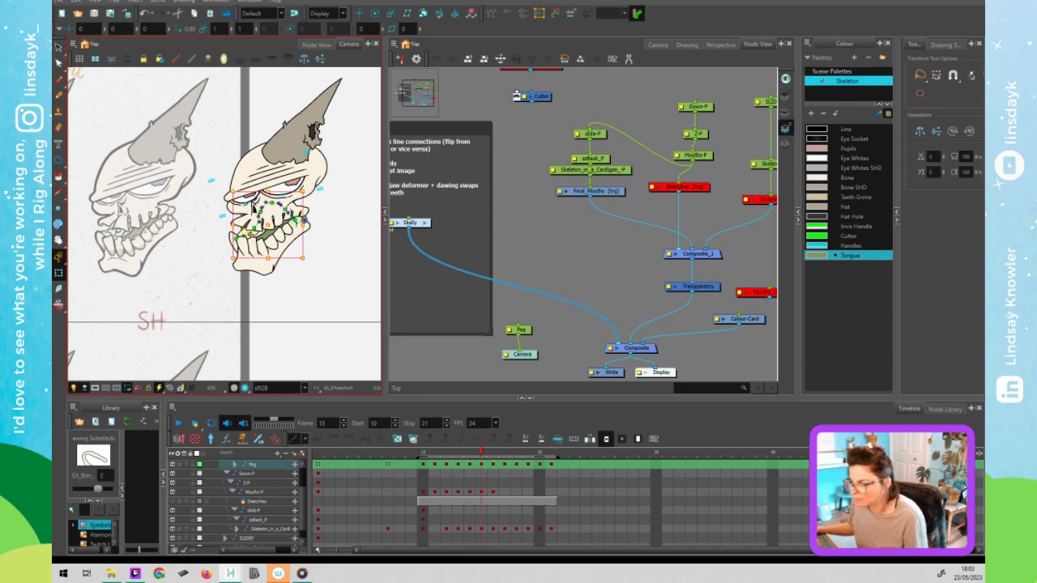
pyautogui.scroll(3, 254, 212)
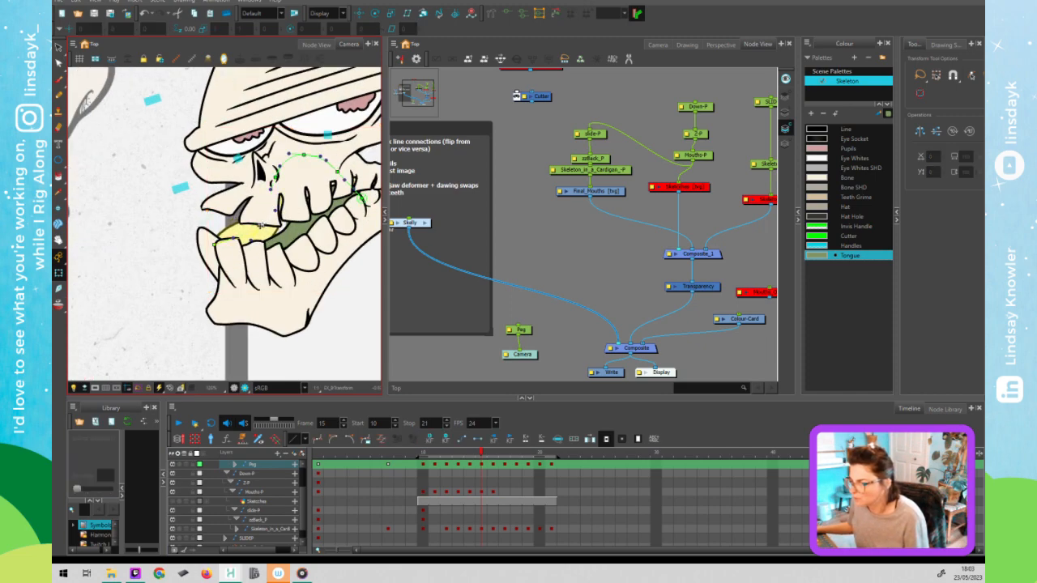
pyautogui.moveTo(233, 242); pyautogui.dragTo(235, 246)
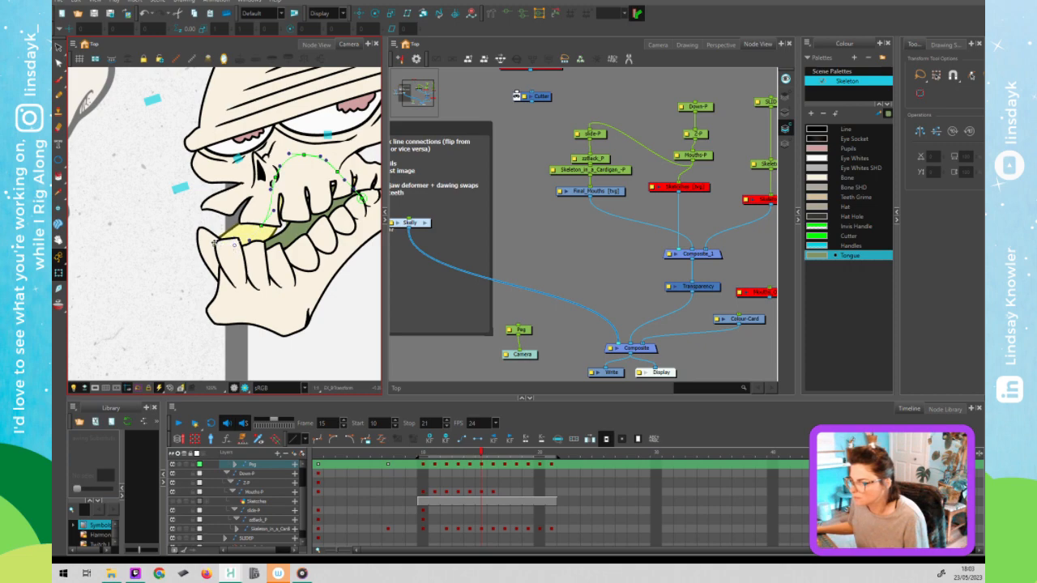
pyautogui.scroll(-1, 260, 232)
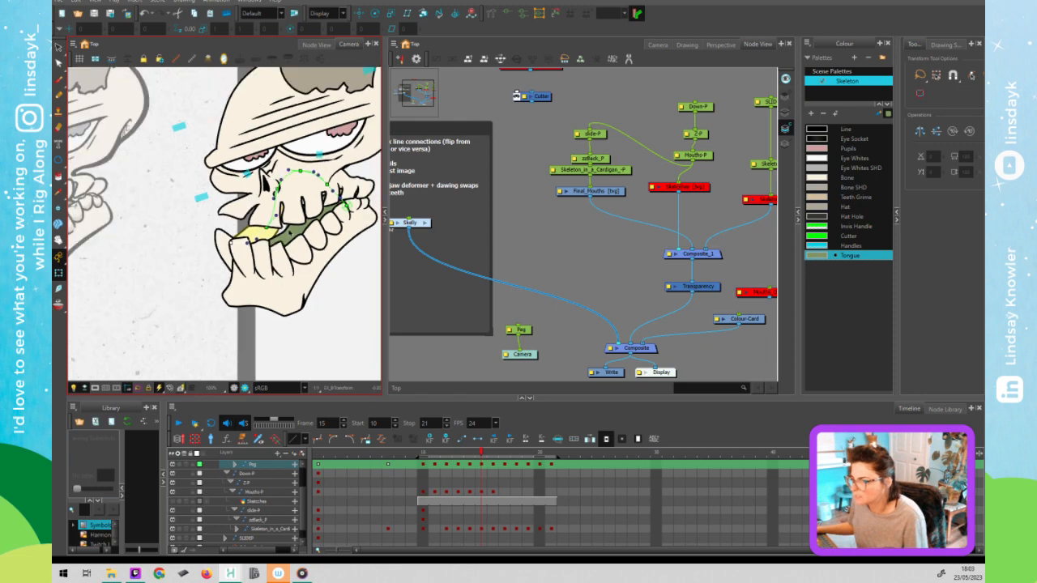
pyautogui.scroll(-2, 261, 232)
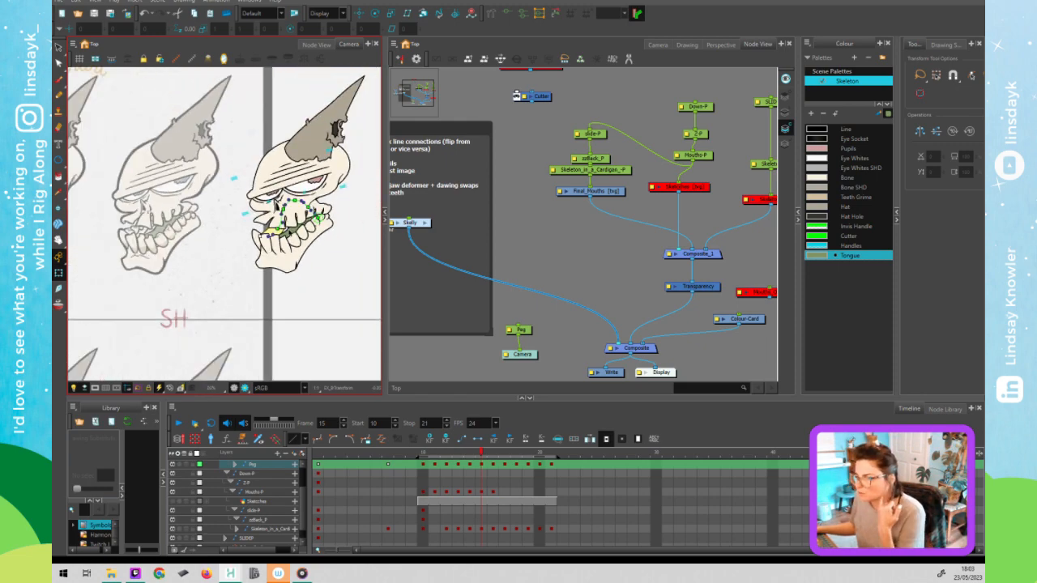
pyautogui.scroll(-2, 284, 215)
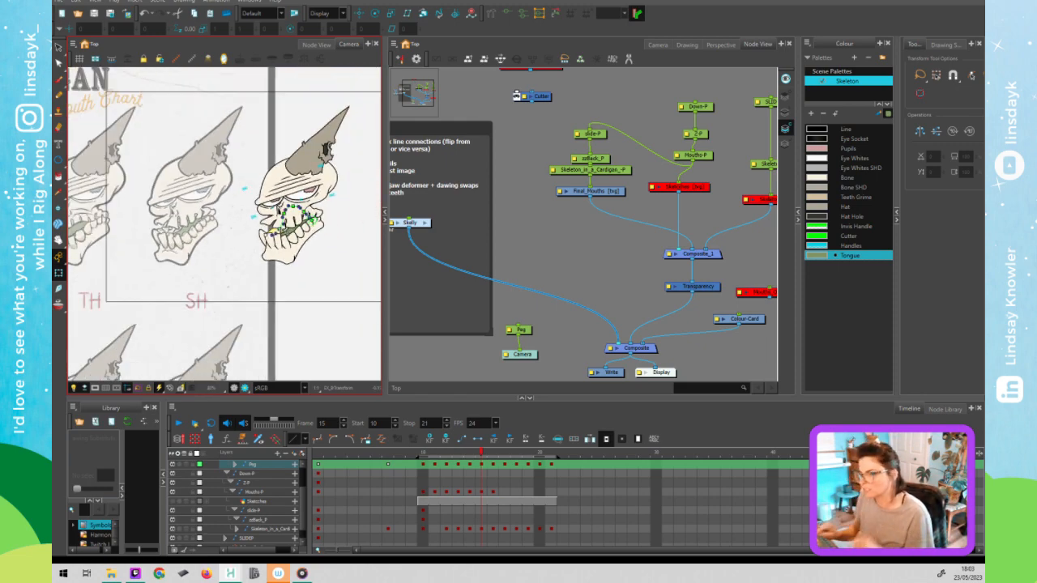
pyautogui.click(298, 277)
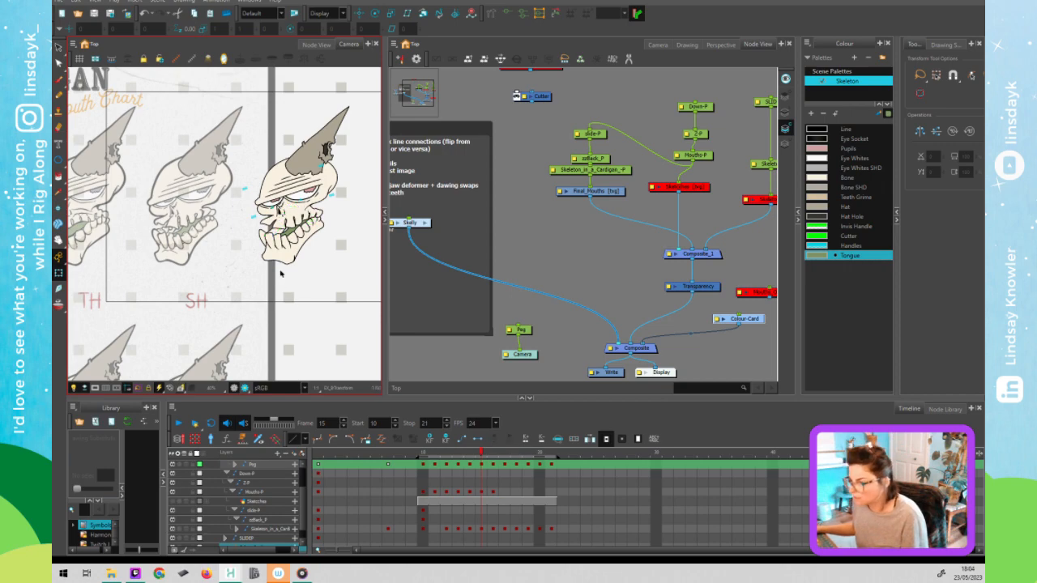
# Compare the skull's mouth and tongue with the mouth chart on frames 15 to 18.
pyautogui.scroll(2, 280, 252)
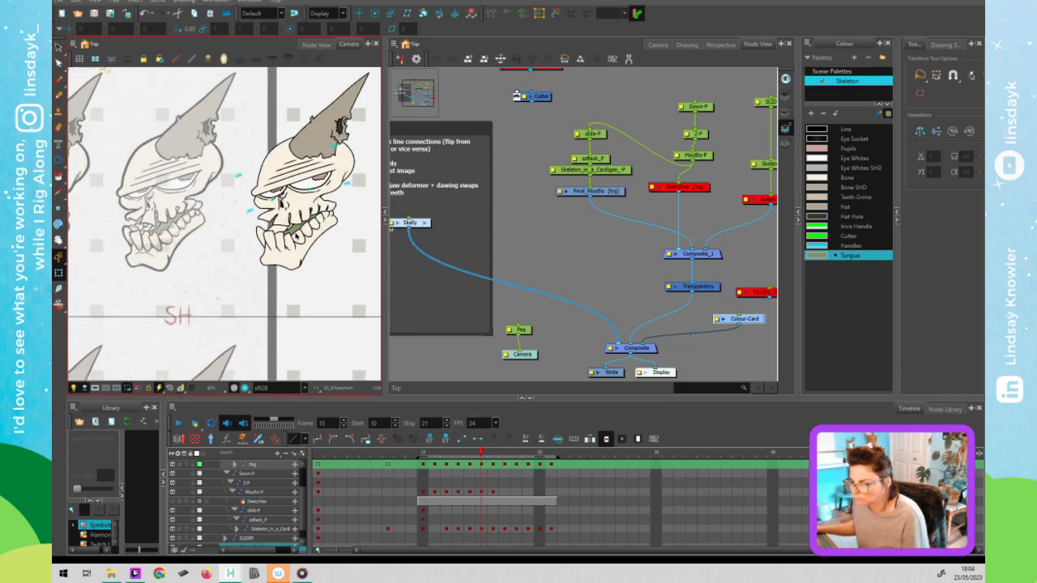
pyautogui.press('.')
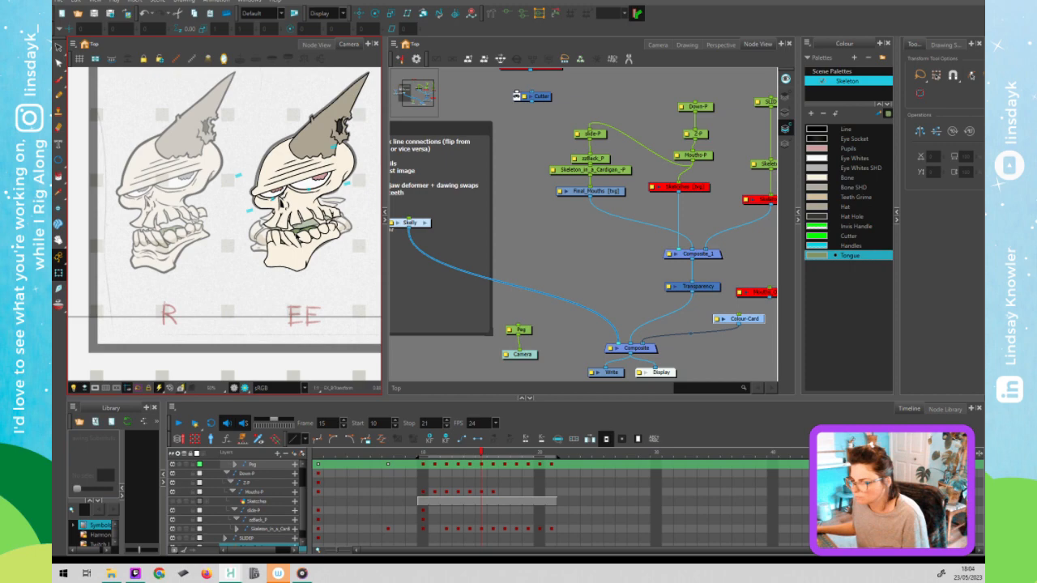
pyautogui.press('.')
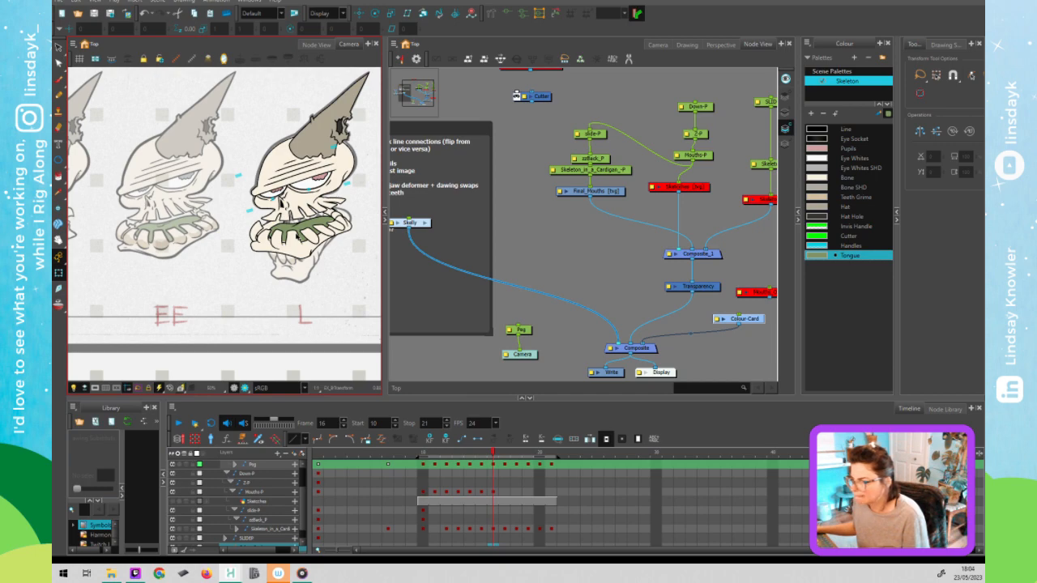
pyautogui.press('.')
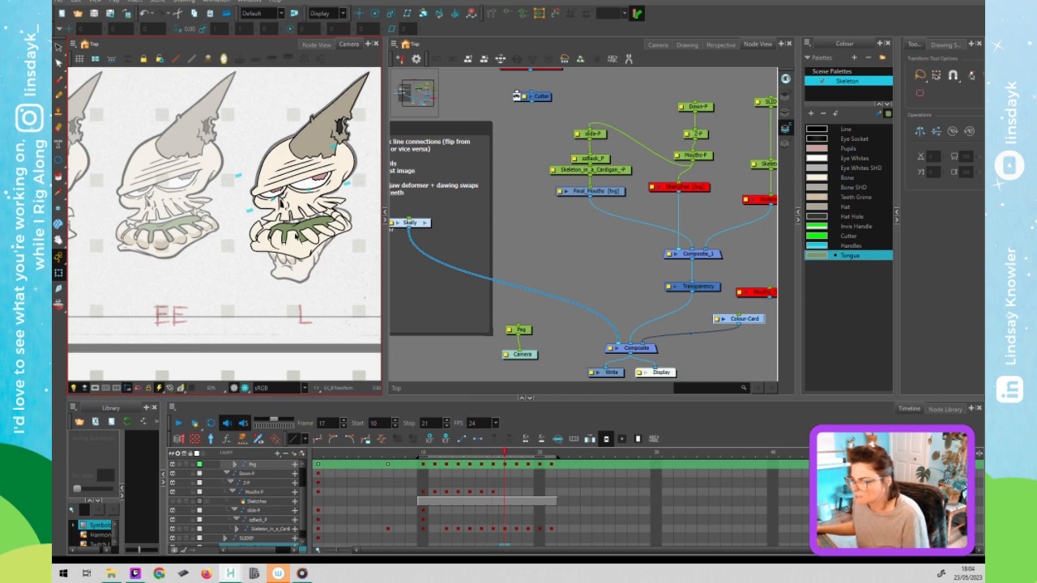
pyautogui.press('=')
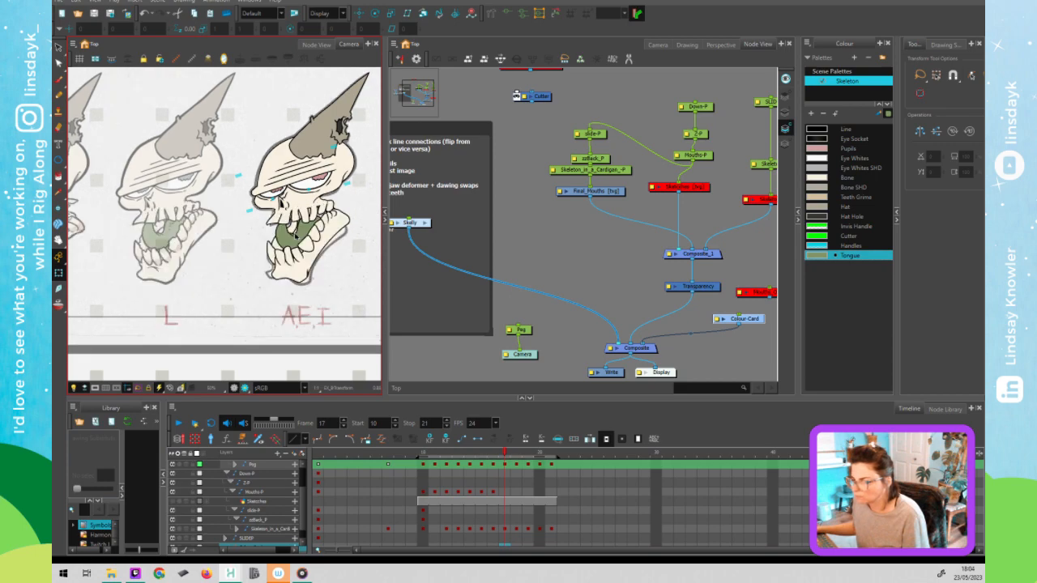
pyautogui.press('.')
# Cut away the rear part of the tongue drawing on frame 18 with the Cutter tool, keeping only the front tip.
pyautogui.click(285, 242)
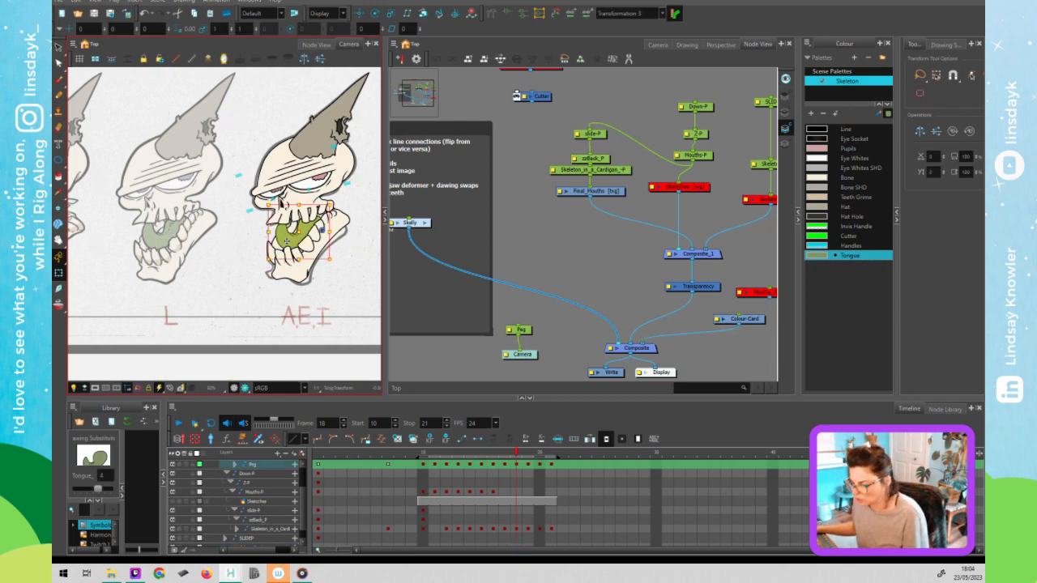
pyautogui.hotkey('alt', 's')
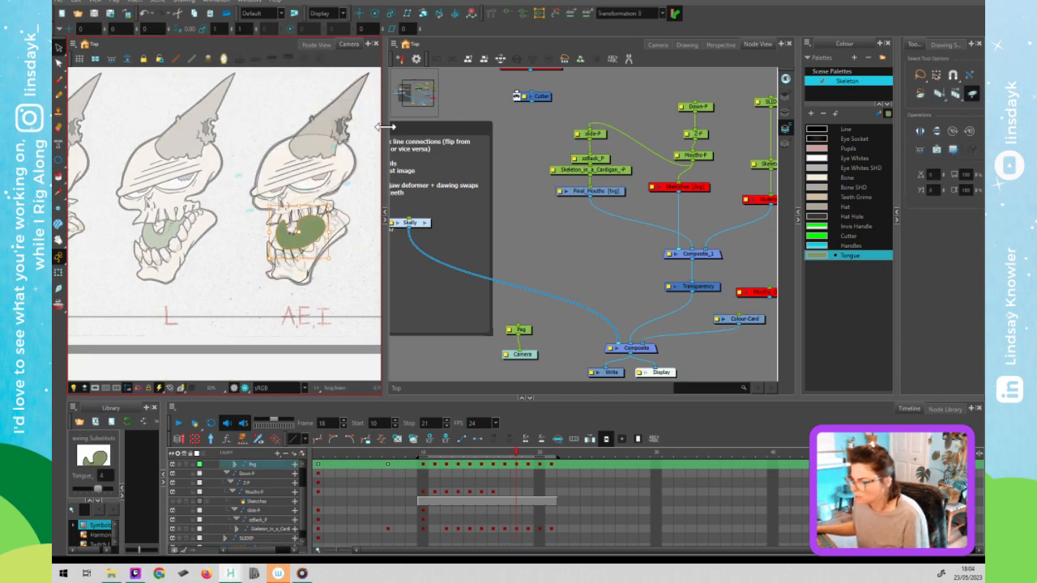
pyautogui.click(785, 96)
pyautogui.hotkey('shift', 'p')
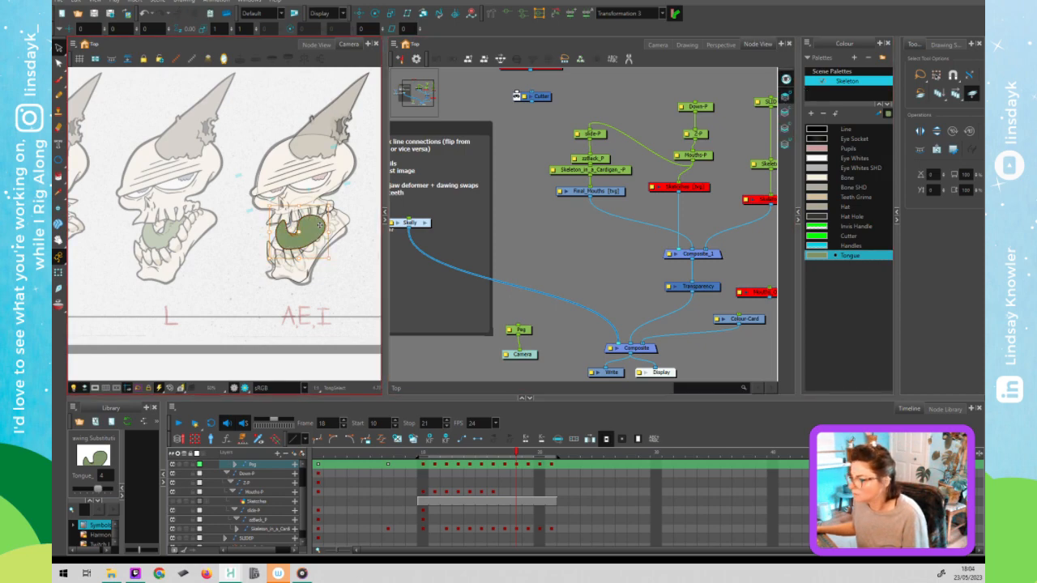
pyautogui.hotkey('alt', '/')
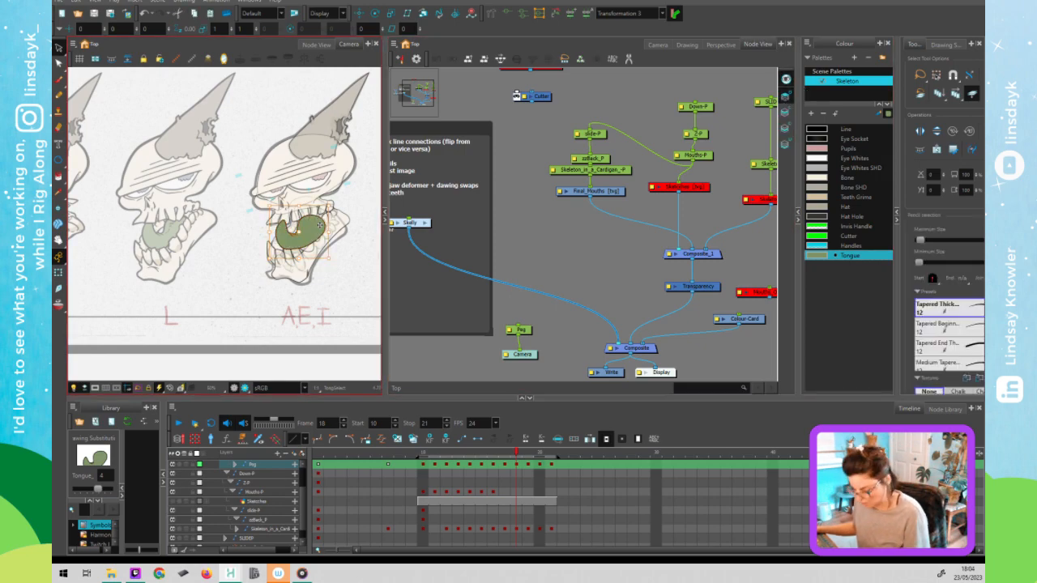
pyautogui.click(784, 78)
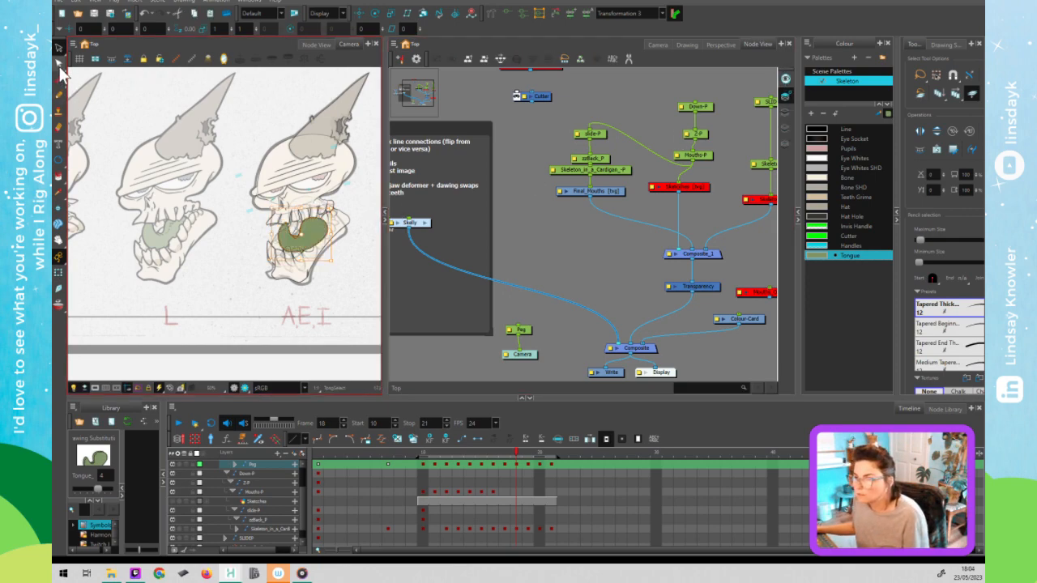
pyautogui.click(63, 71)
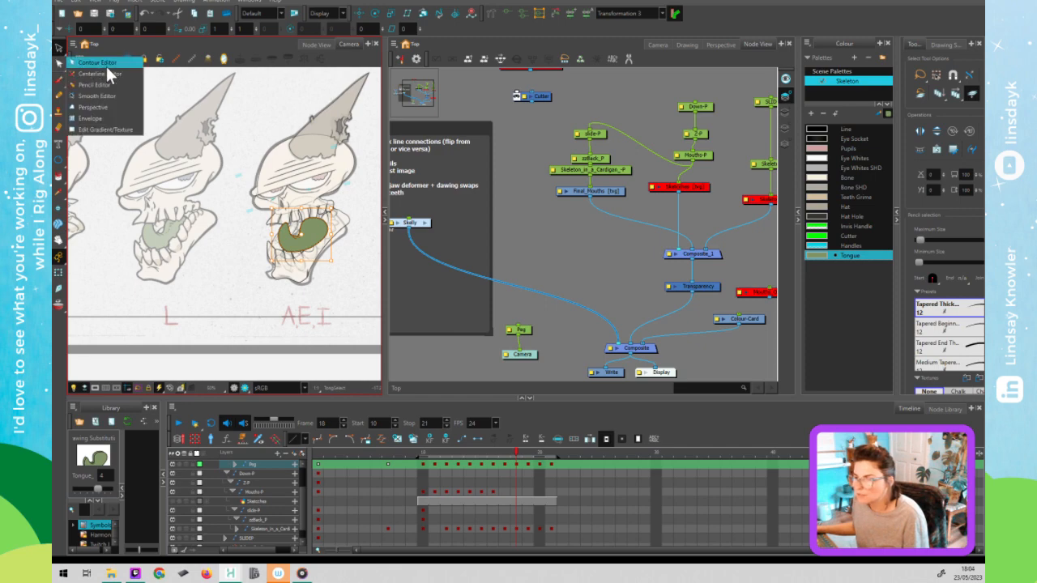
pyautogui.click(59, 63)
pyautogui.click(59, 46)
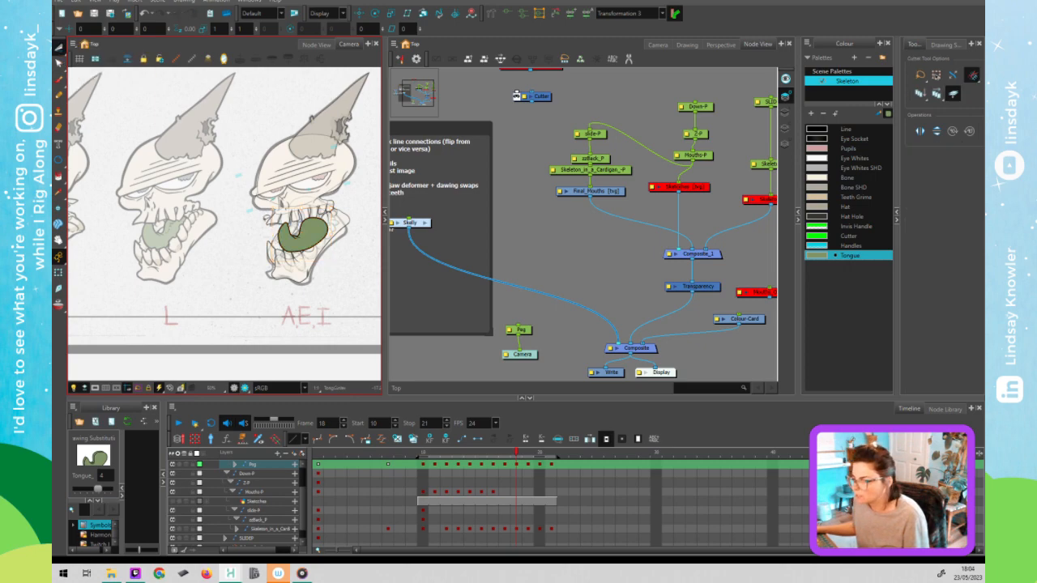
pyautogui.scroll(5, 324, 231)
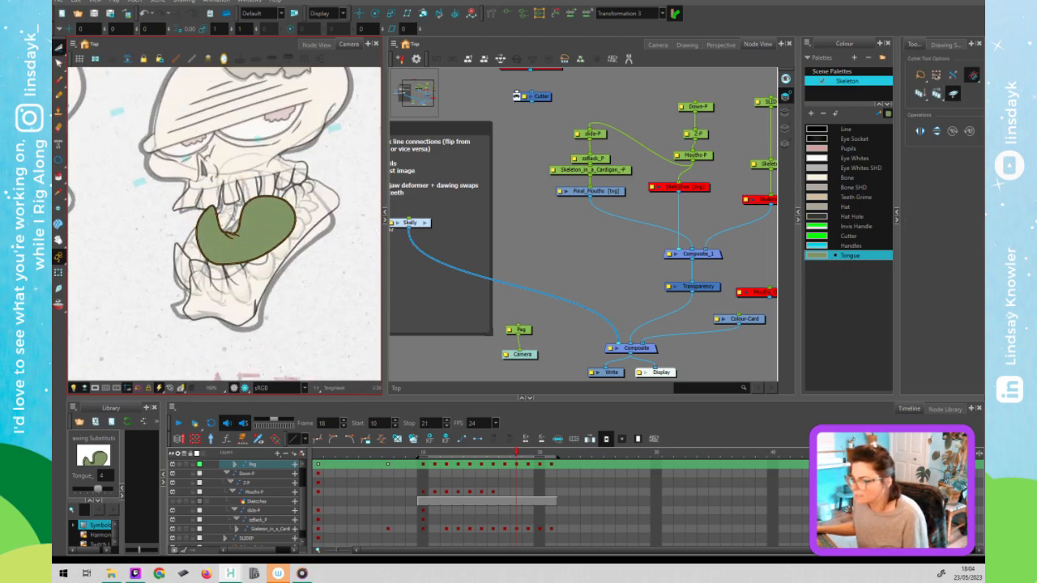
pyautogui.moveTo(236, 195)
pyautogui.mouseDown()
pyautogui.moveTo(220, 231)
pyautogui.moveTo(235, 272)
pyautogui.moveTo(319, 204)
pyautogui.moveTo(271, 184)
pyautogui.moveTo(235, 197)
pyautogui.mouseUp()
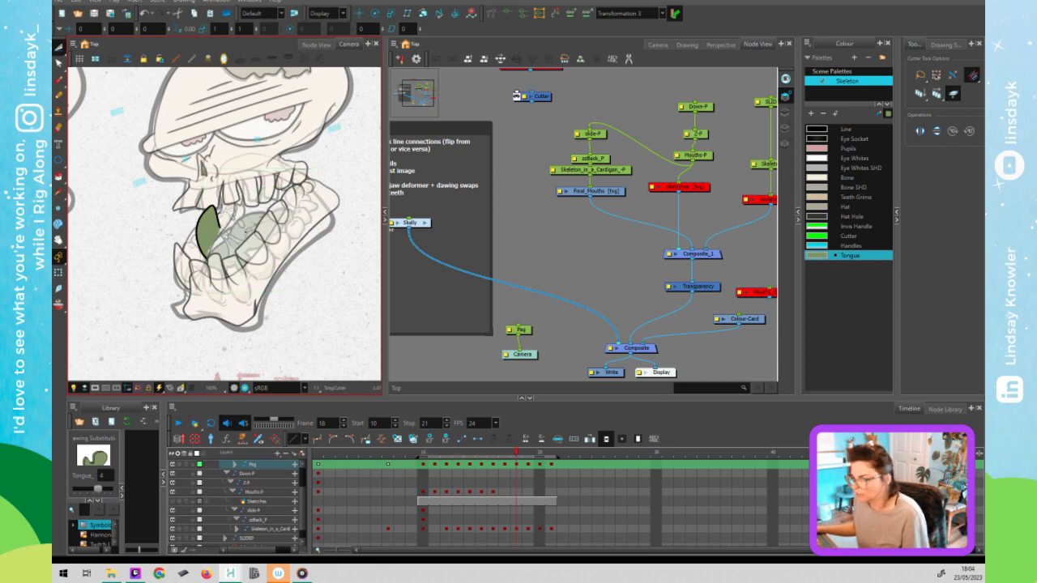
# Shift the tongue slightly up and forward on frame 18 with the Transform tool, and deselect it.
pyautogui.click(758, 114)
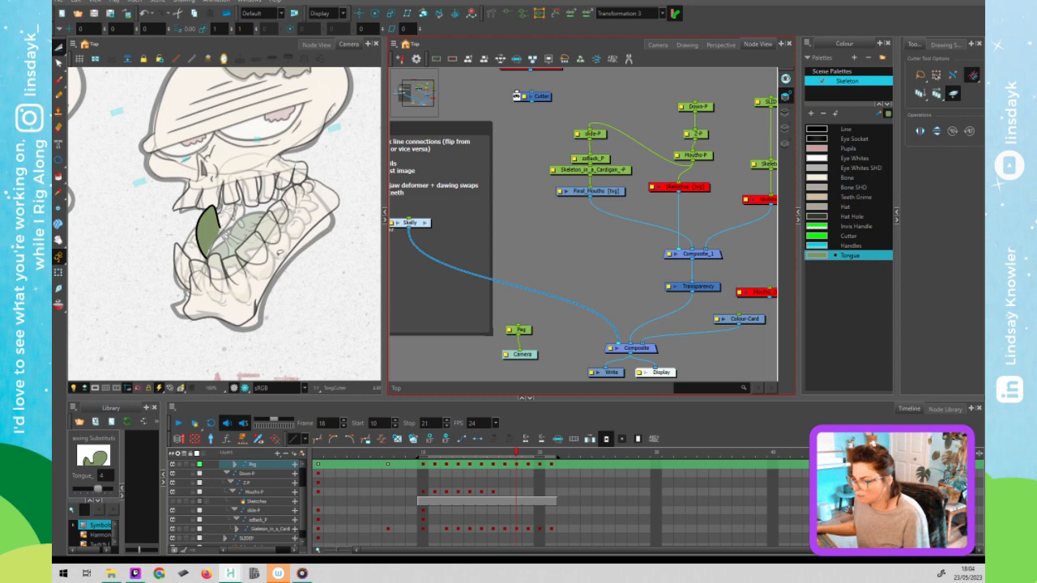
pyautogui.hotkey('shift', 't')
pyautogui.scroll(-2, 225, 211)
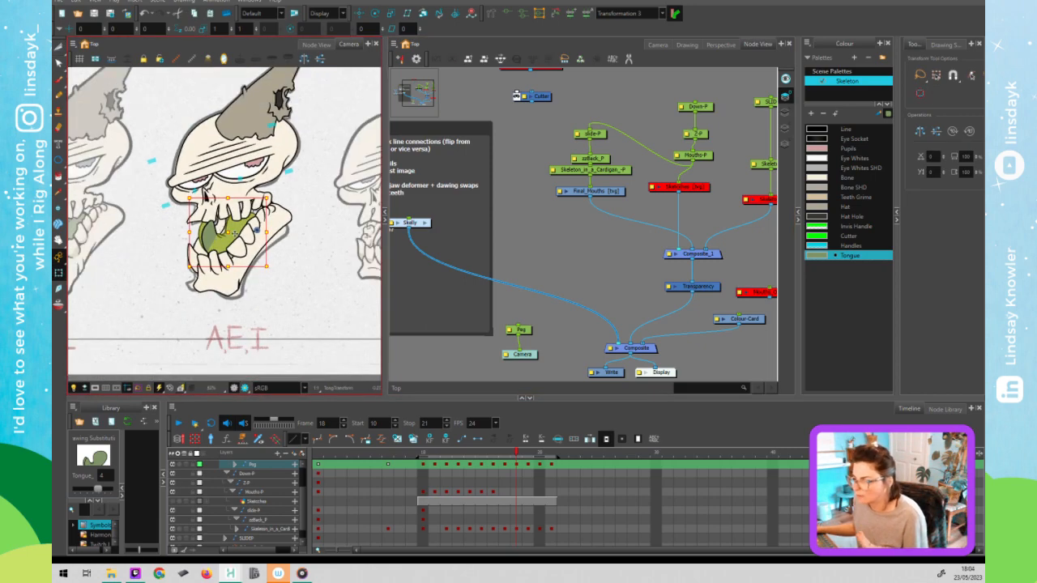
pyautogui.click(601, 174)
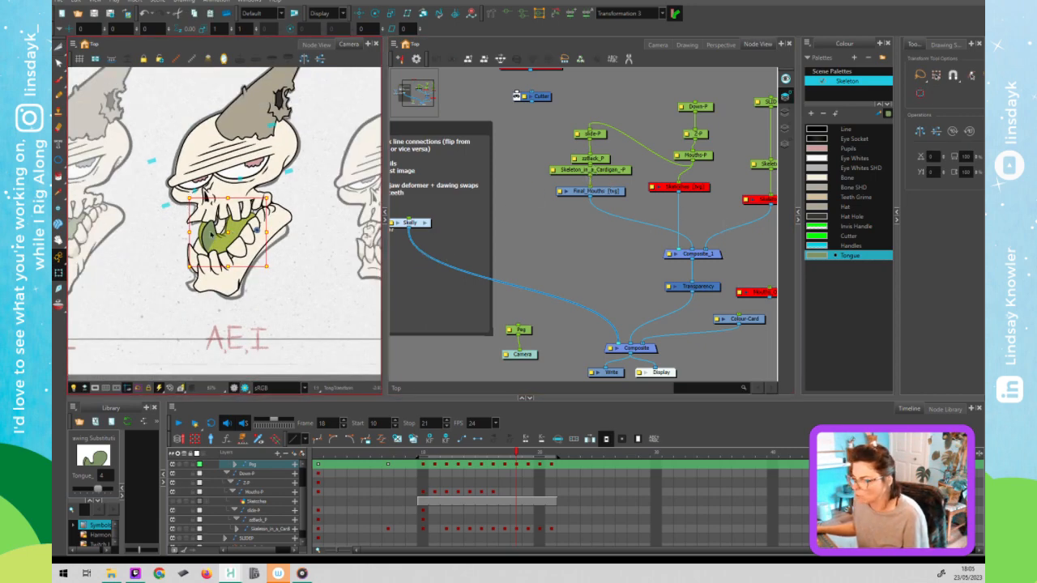
pyautogui.moveTo(211, 243); pyautogui.dragTo(209, 231)
pyautogui.click(304, 250)
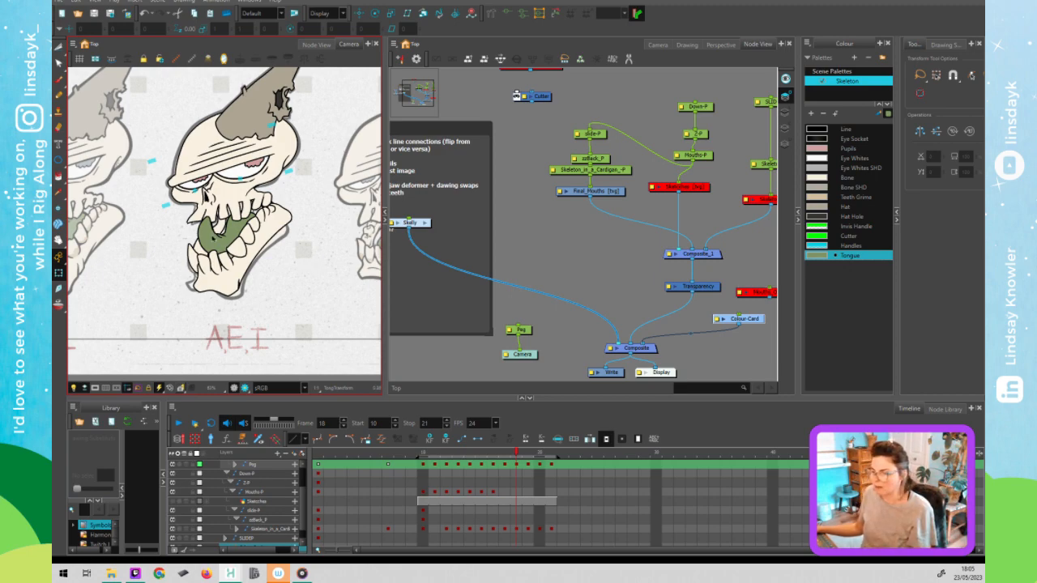
# Try deleting the front tip drawing of the tongue on frame 18, undo the deletion, and deselect the tongue.
pyautogui.click(212, 237)
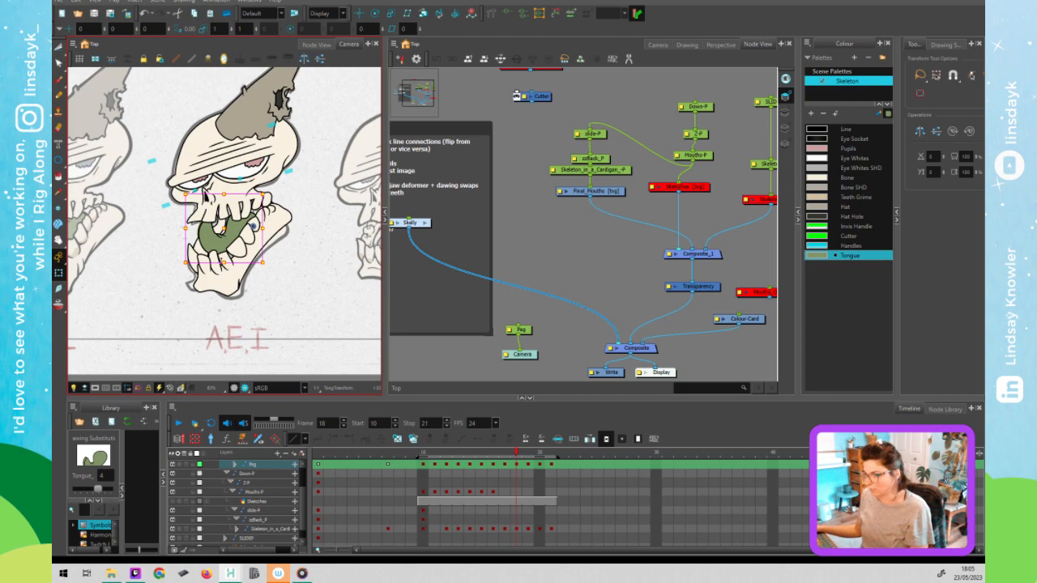
pyautogui.click(210, 234)
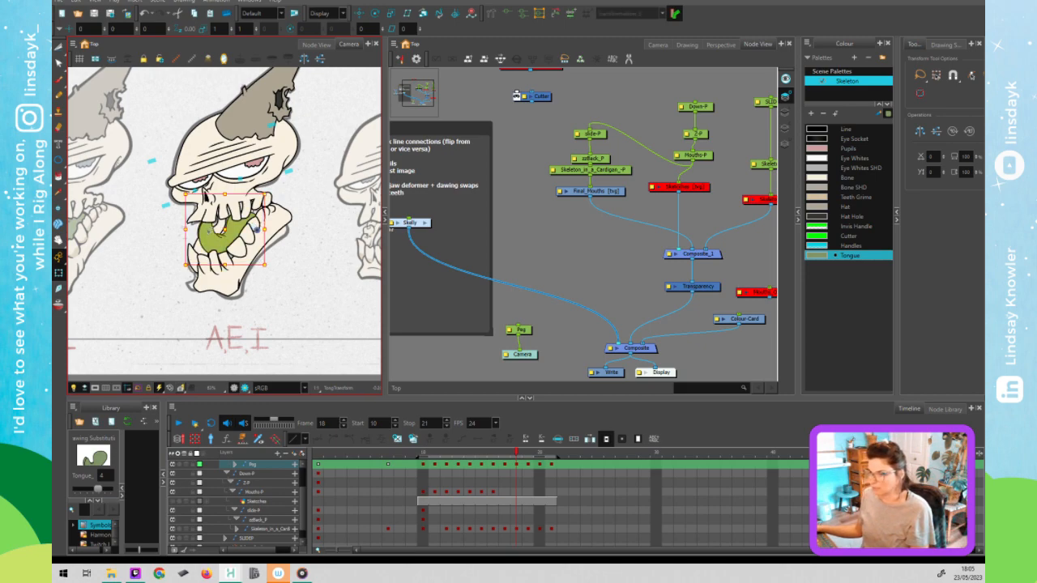
pyautogui.hotkey('alt', 's')
pyautogui.hotkey('alt', '/')
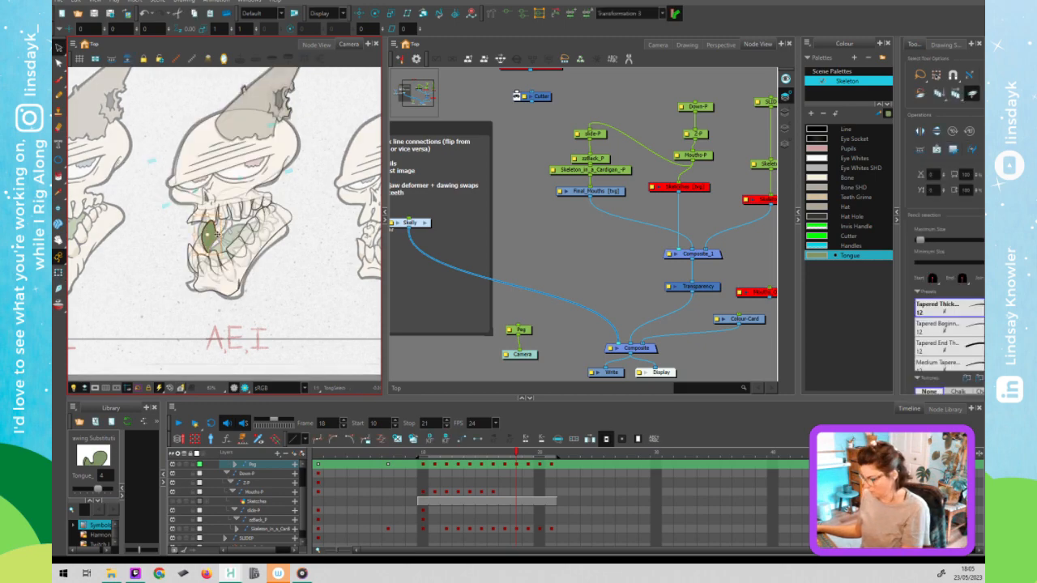
pyautogui.press('Delete')
pyautogui.hotkey('ctrl', 'z')
pyautogui.hotkey('shift', 't')
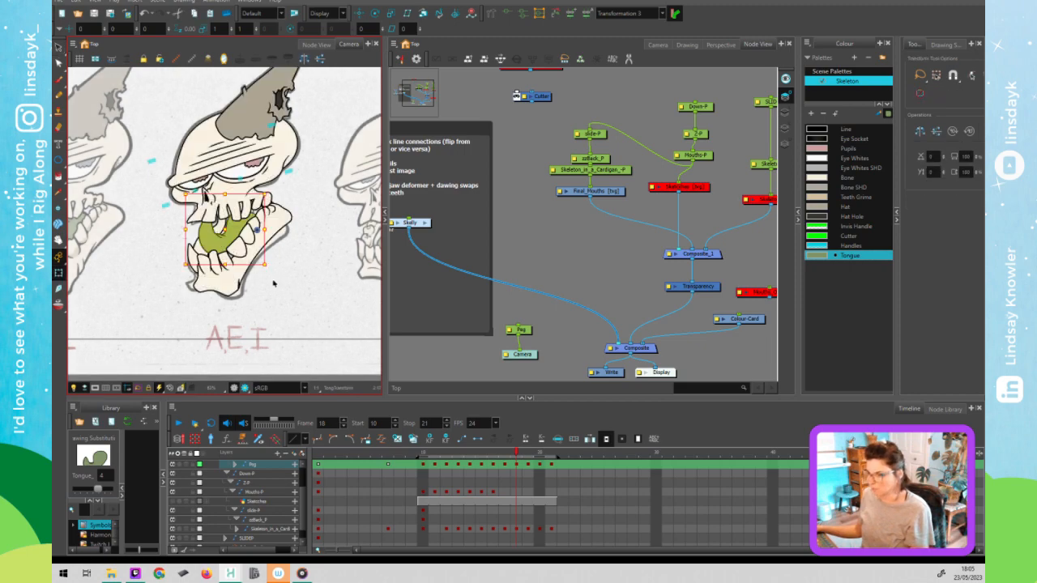
pyautogui.click(272, 282)
pyautogui.click(604, 209)
pyautogui.click(314, 318)
# Compare the mouth and tongue with the O poses of the mouth chart on frames 19 and 20.
pyautogui.press('.')
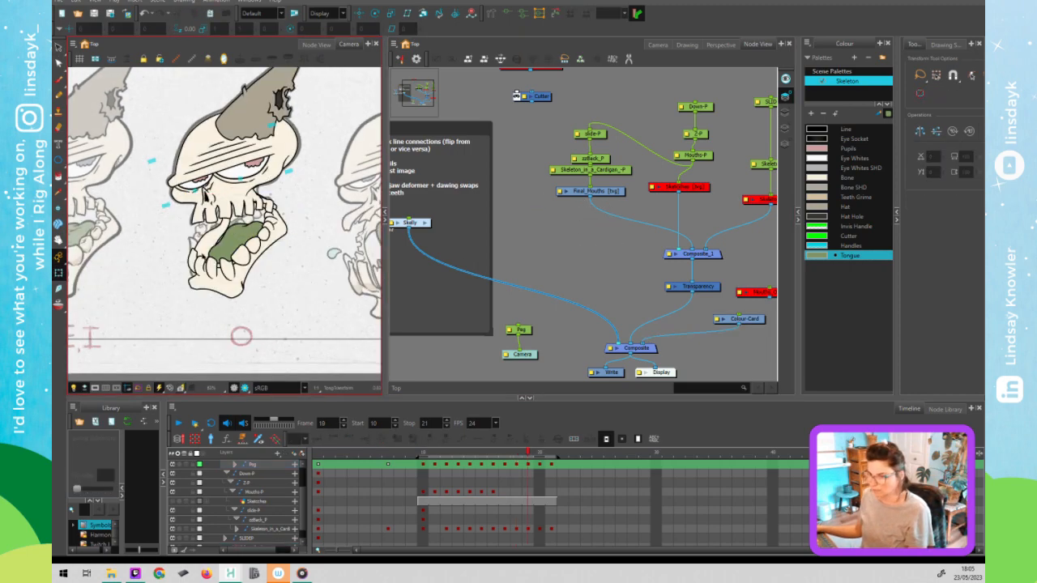
pyautogui.moveTo(250, 254); pyautogui.dragTo(353, 247)
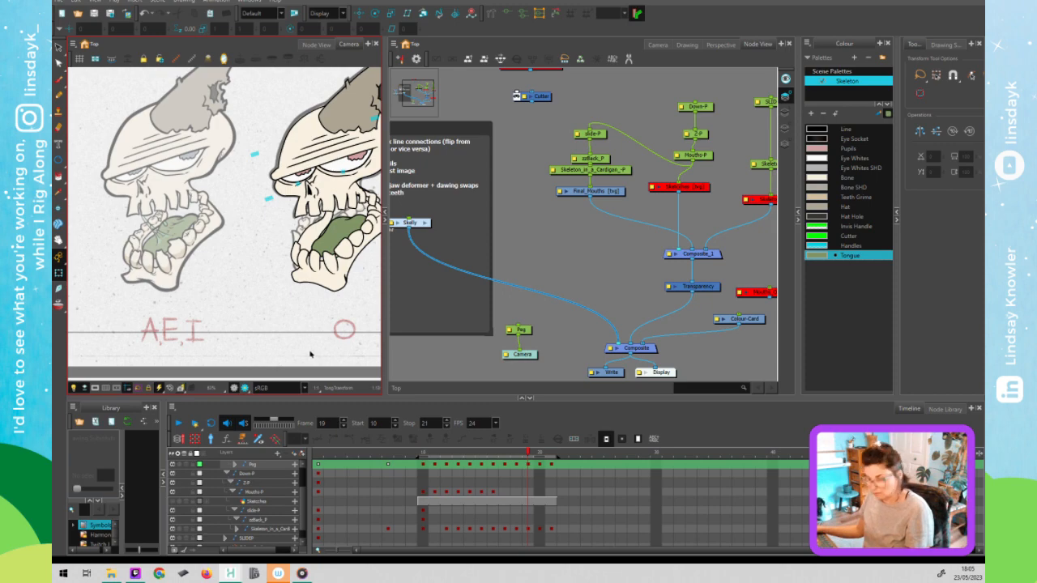
pyautogui.press('.')
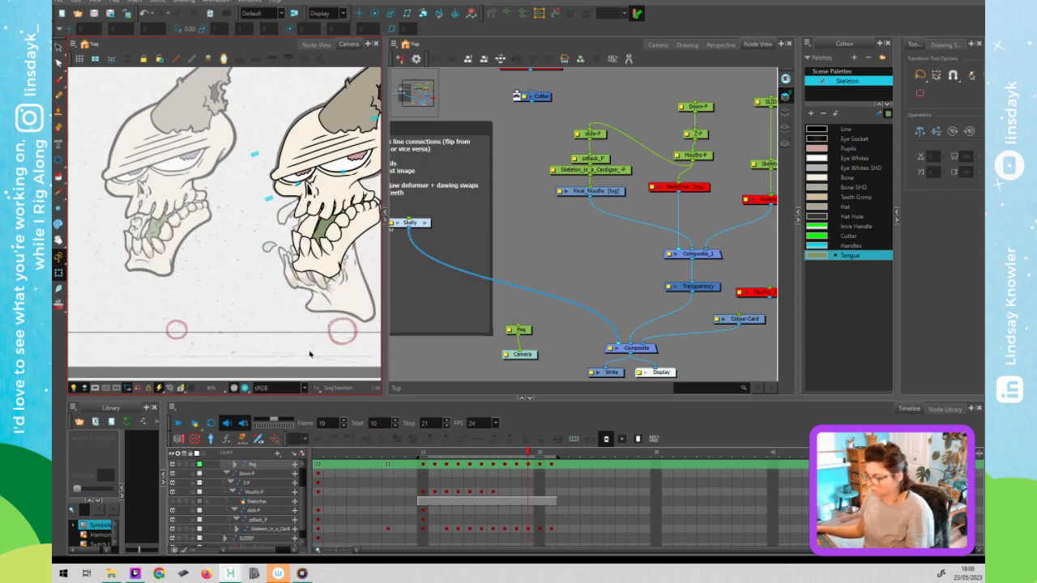
pyautogui.press('.')
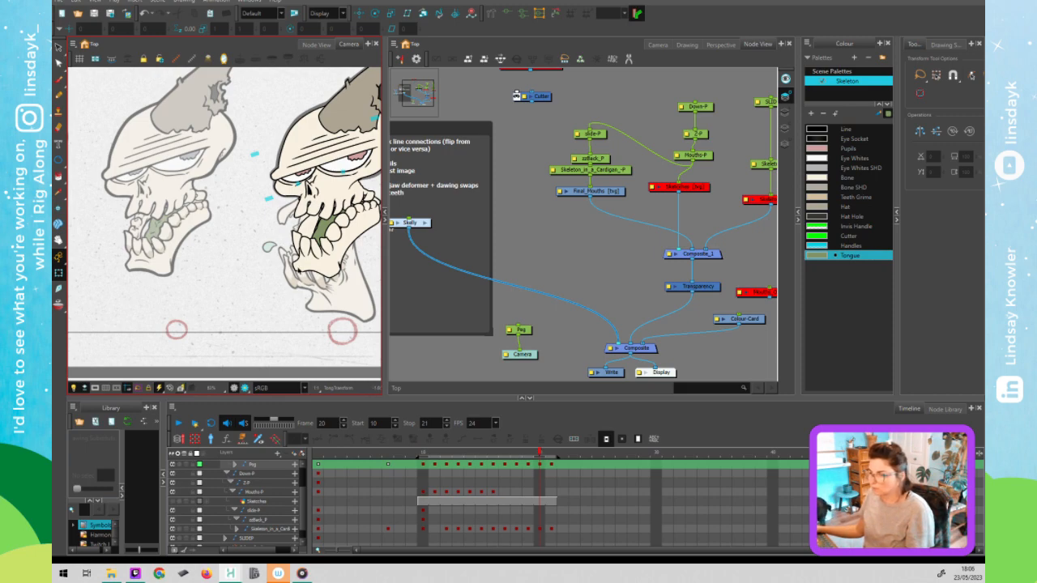
# Adjust the deformation points of the skin strip at the front of the open mouth on frame 20.
pyautogui.click(306, 187)
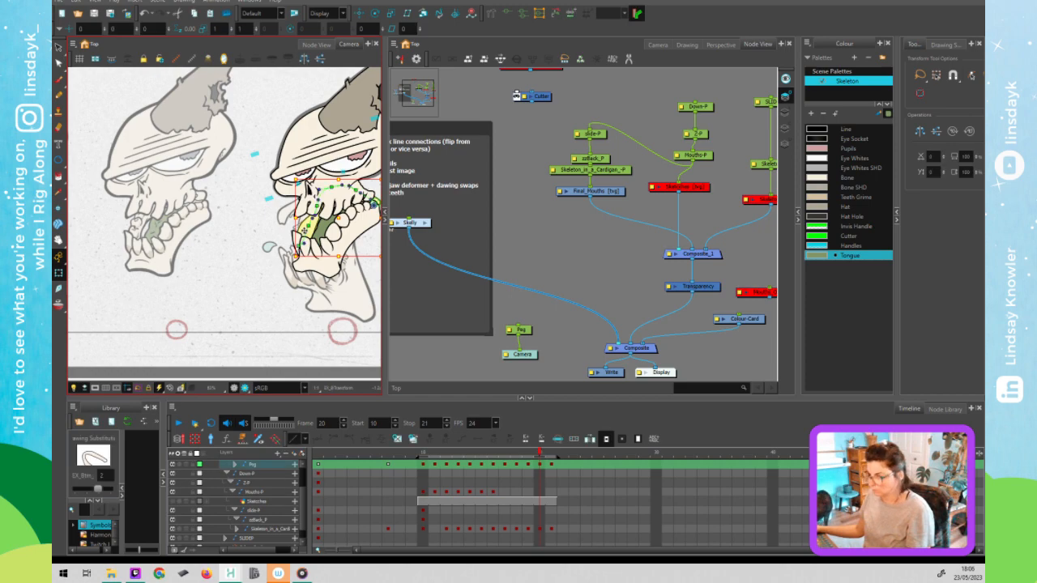
pyautogui.press('Escape')
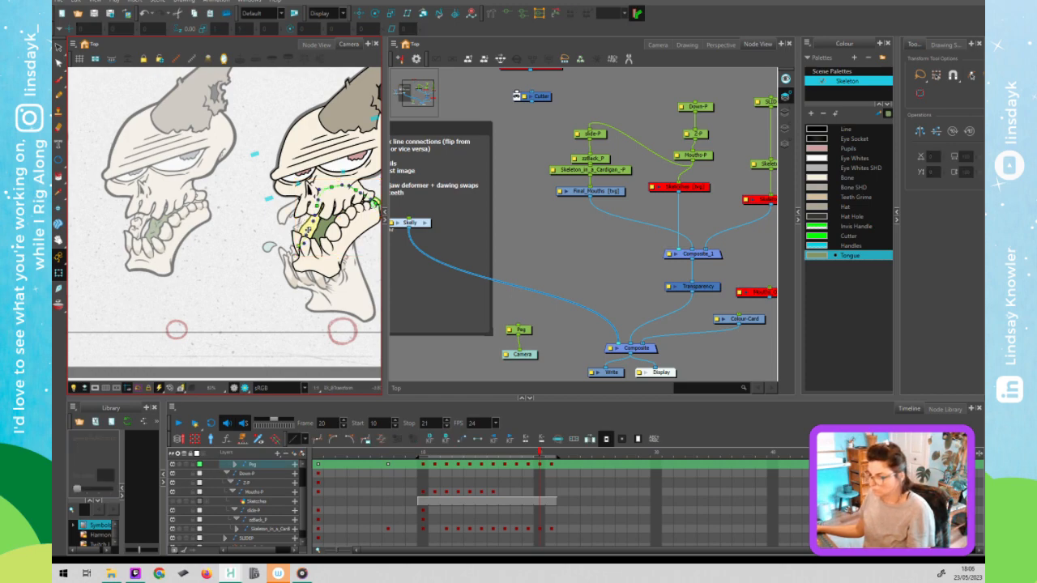
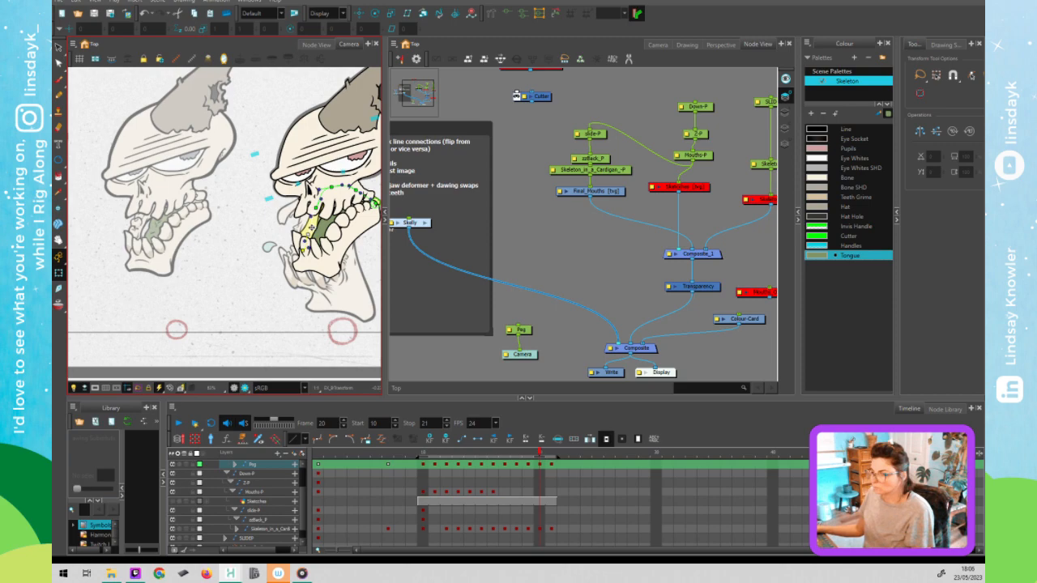
pyautogui.click(448, 351)
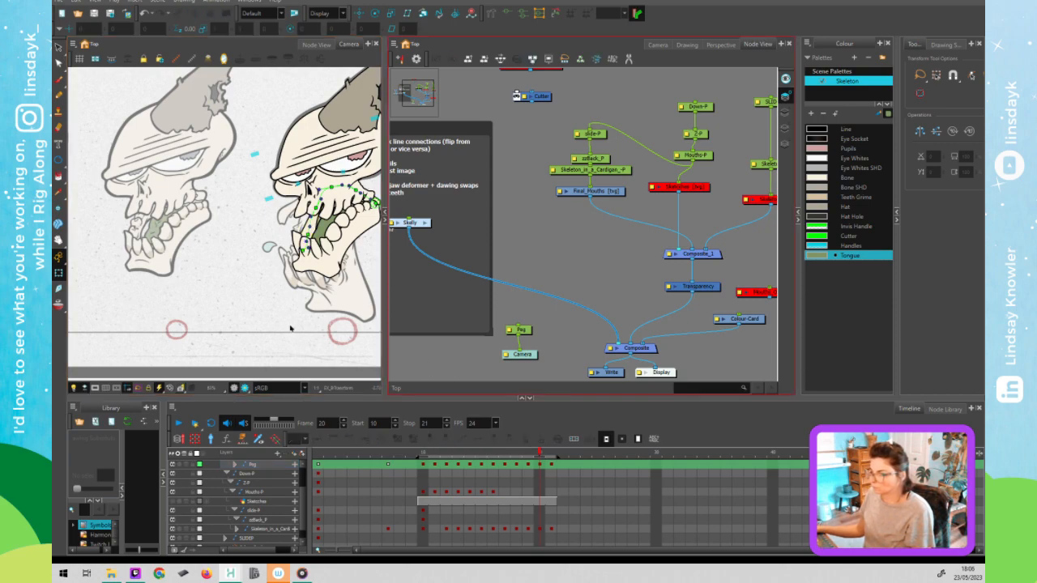
pyautogui.moveTo(285, 325); pyautogui.dragTo(265, 324)
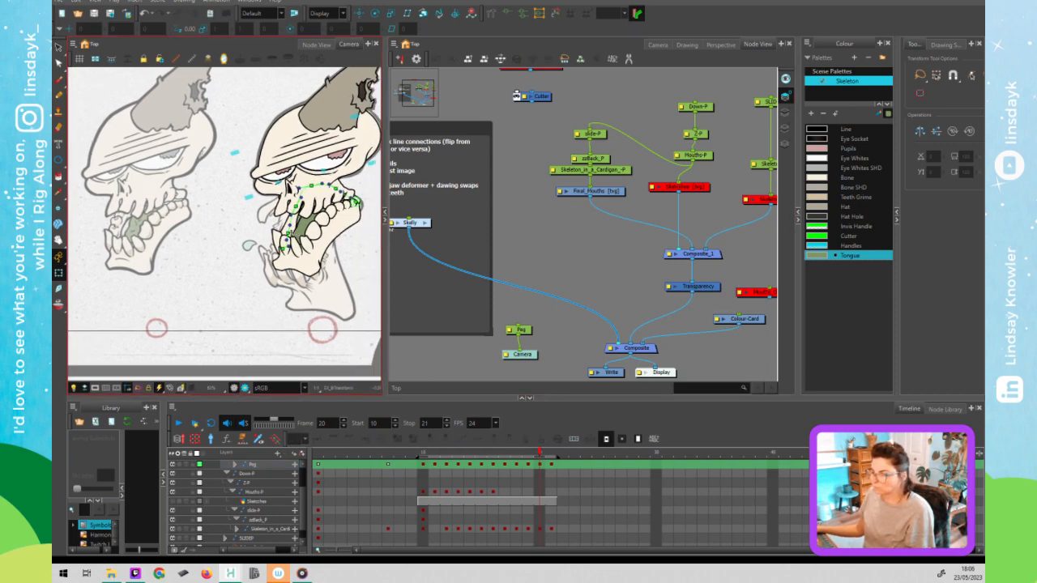
pyautogui.click(290, 230)
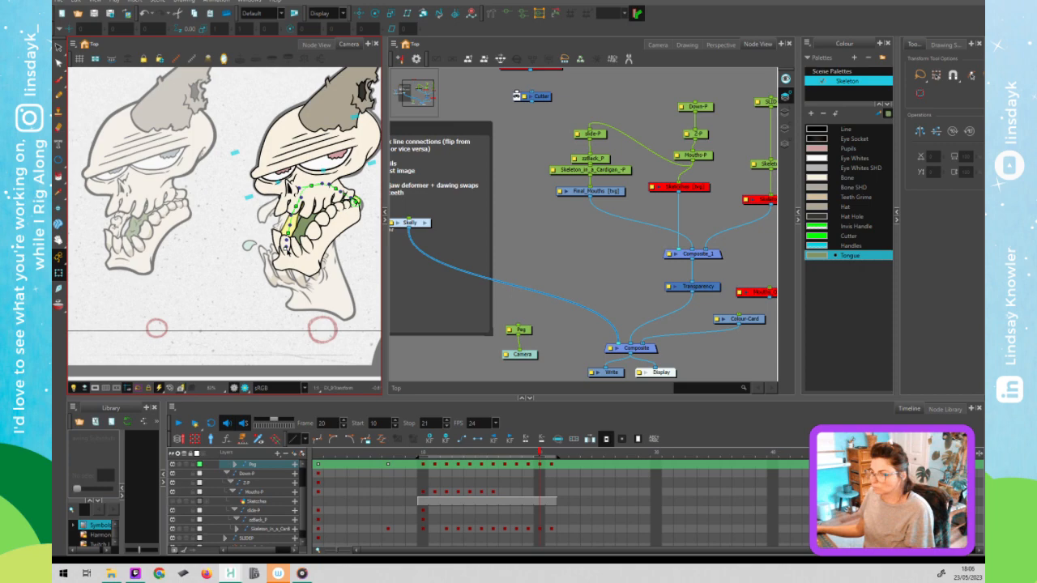
pyautogui.click(414, 352)
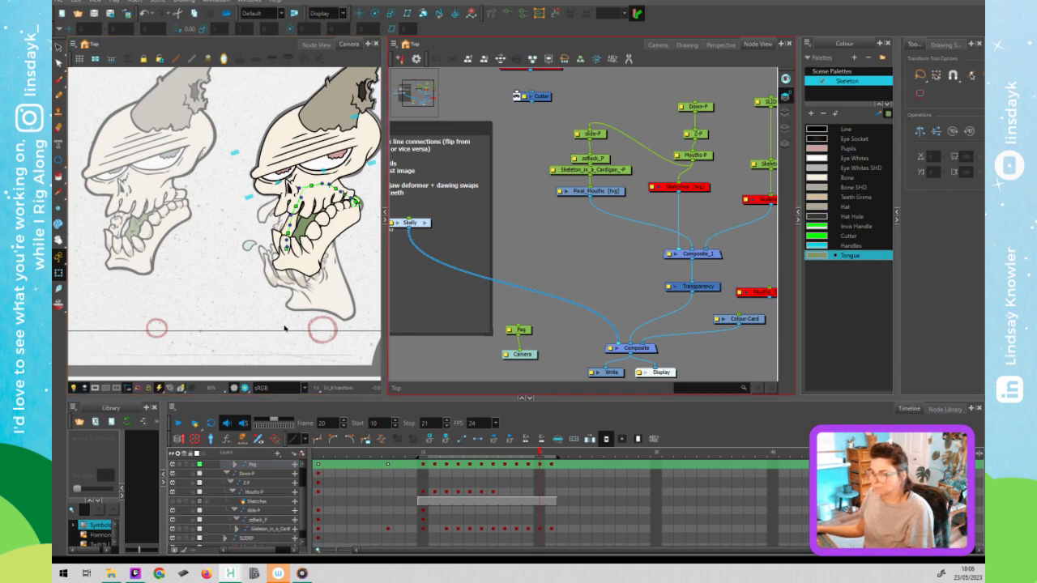
pyautogui.click(285, 328)
# Reshape the front skin strip on frame 21 by nudging its deformation points slightly inward toward the tongue.
pyautogui.press('.')
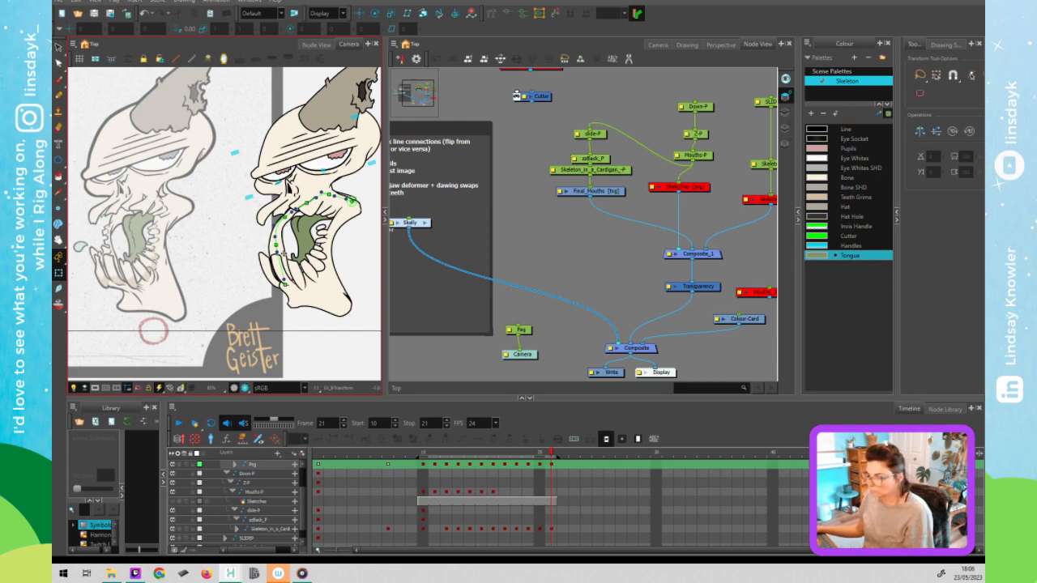
pyautogui.click(284, 253)
pyautogui.moveTo(292, 257); pyautogui.dragTo(286, 251)
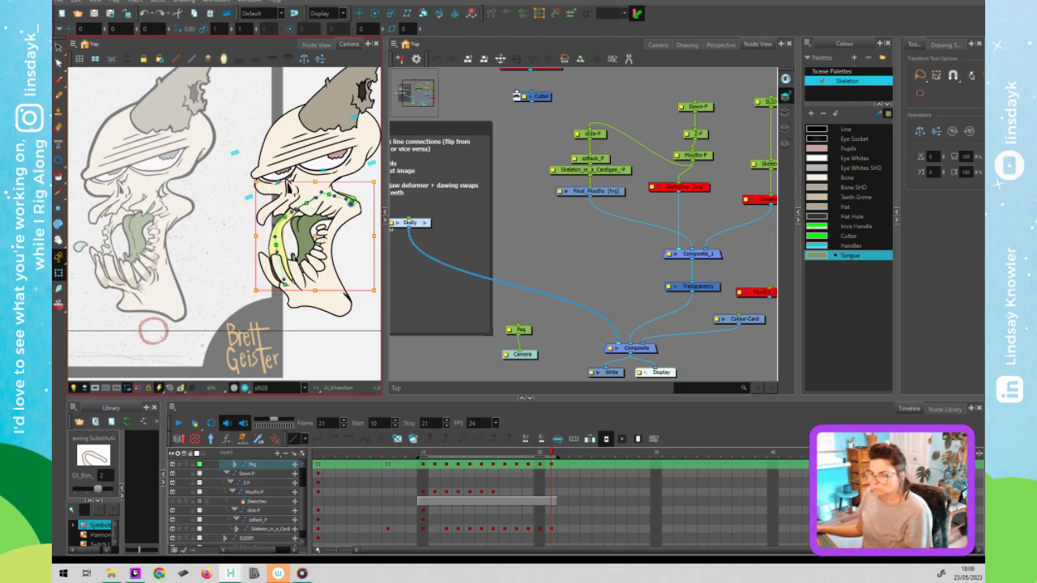
pyautogui.click(330, 338)
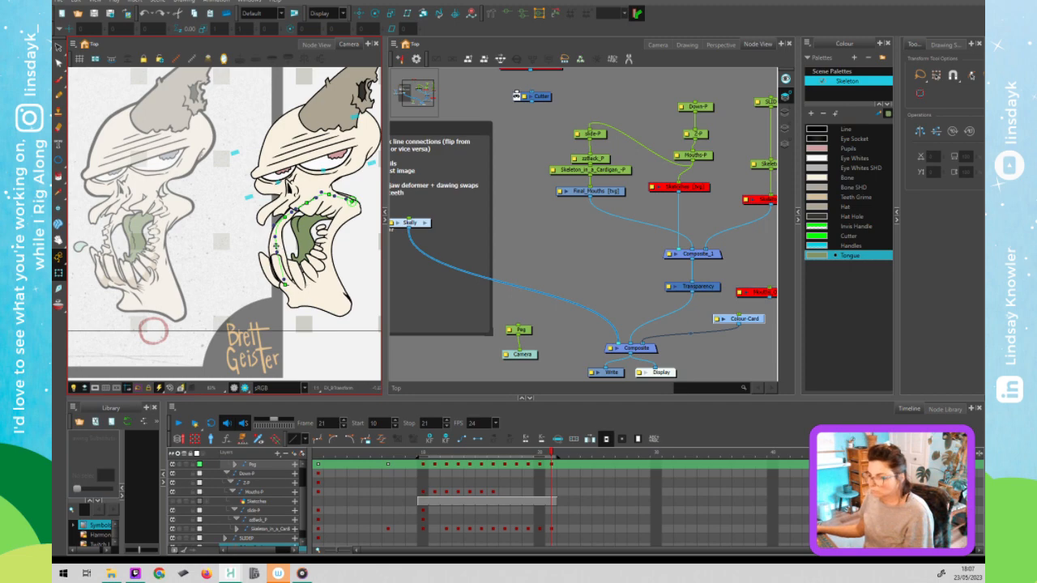
pyautogui.click(277, 246)
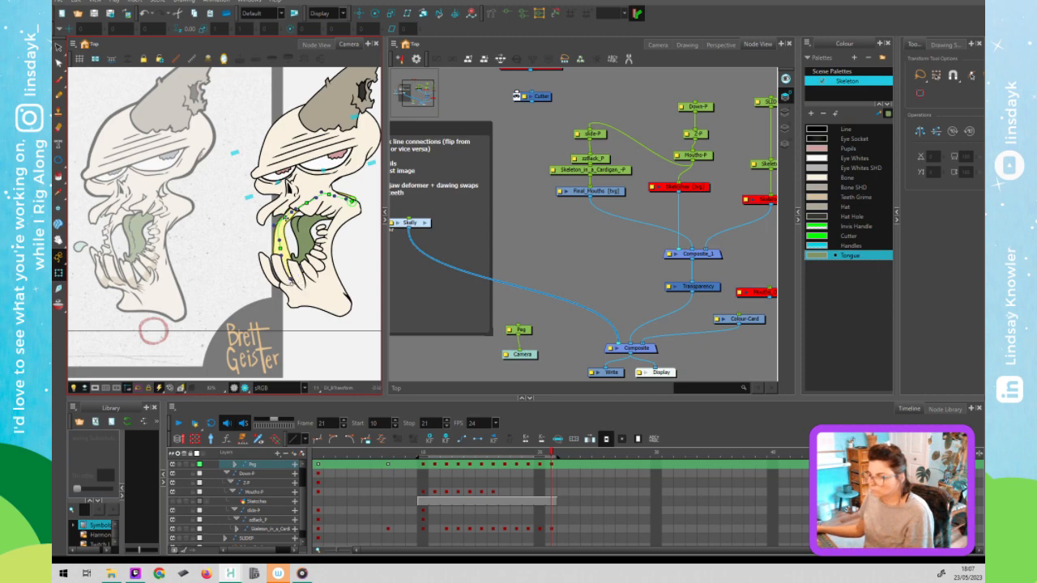
pyautogui.moveTo(283, 221)
pyautogui.mouseDown()
pyautogui.moveTo(271, 227)
pyautogui.moveTo(280, 226)
pyautogui.mouseUp()
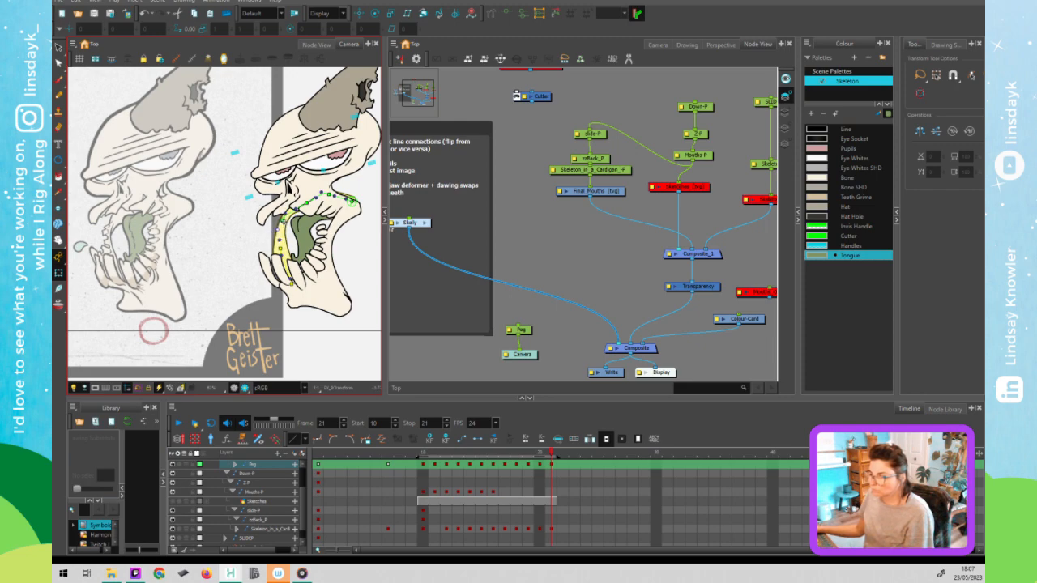
pyautogui.moveTo(283, 222); pyautogui.dragTo(285, 222)
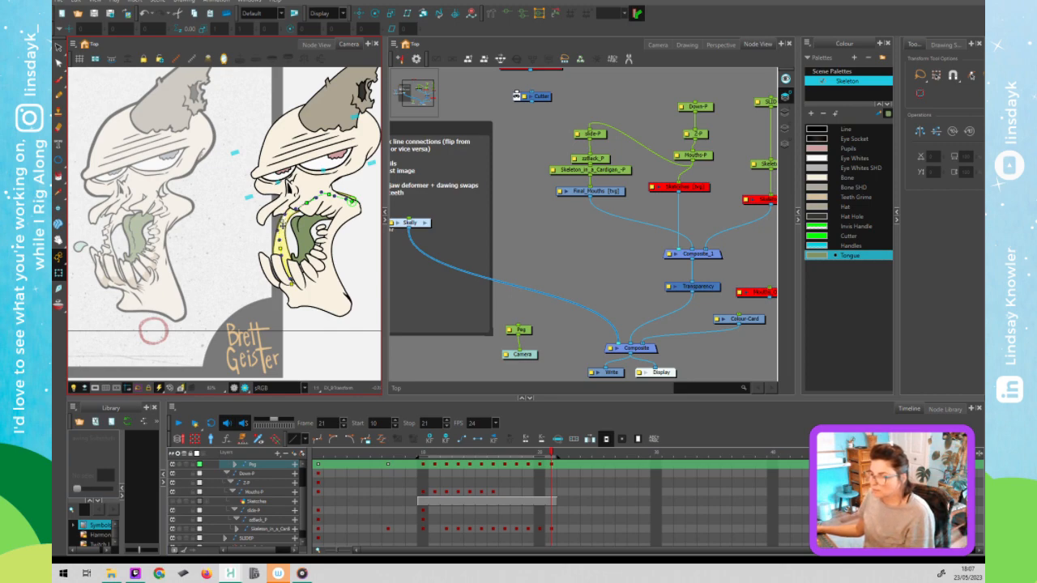
pyautogui.click(331, 343)
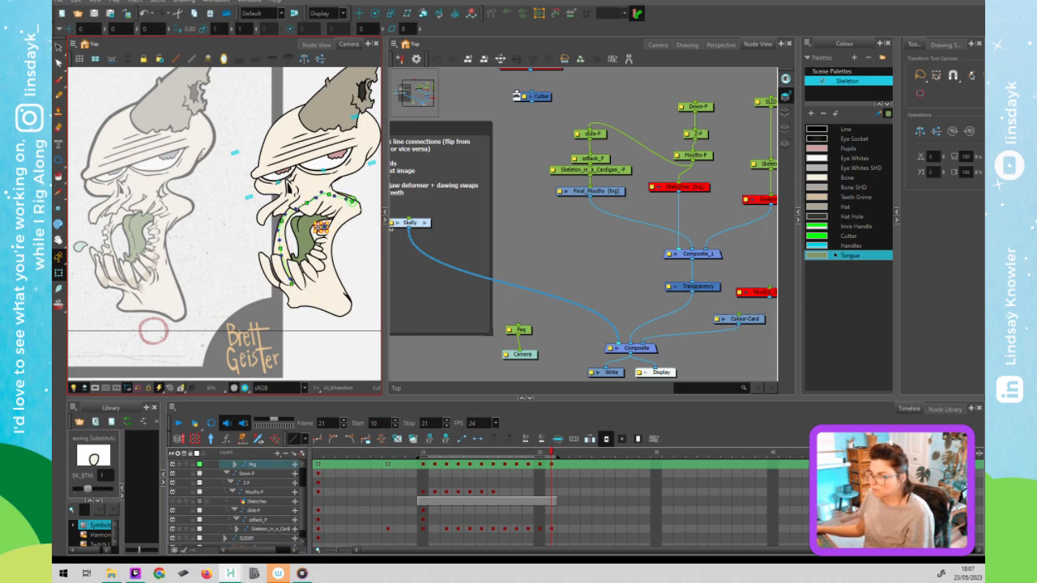
# Move the small rearmost lower tooth on frame 21 upward, and deselect it.
pyautogui.scroll(3, 320, 229)
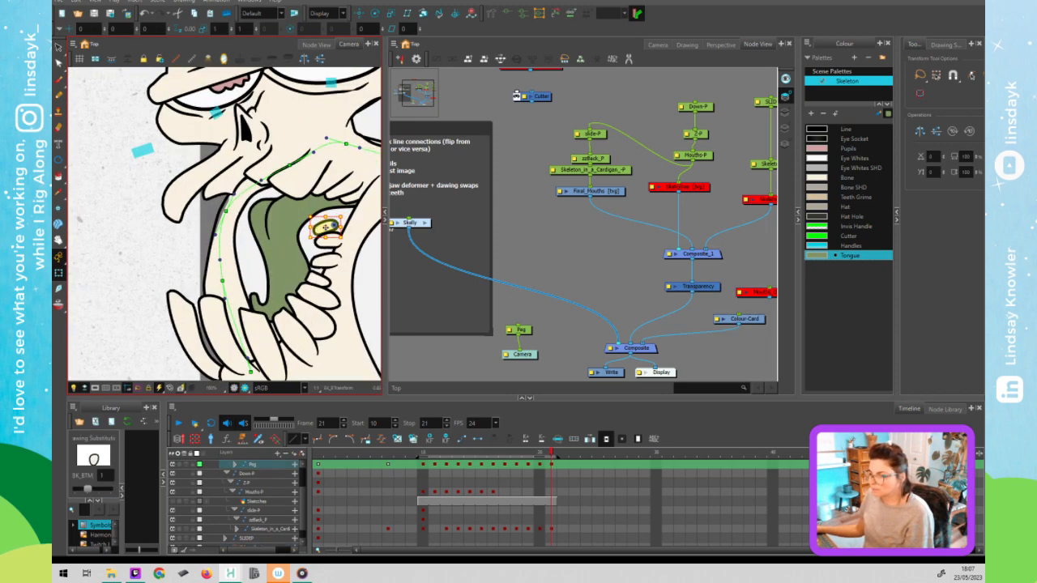
pyautogui.moveTo(325, 227)
pyautogui.mouseDown()
pyautogui.moveTo(337, 226)
pyautogui.moveTo(324, 202)
pyautogui.mouseUp()
pyautogui.scroll(-3, 311, 274)
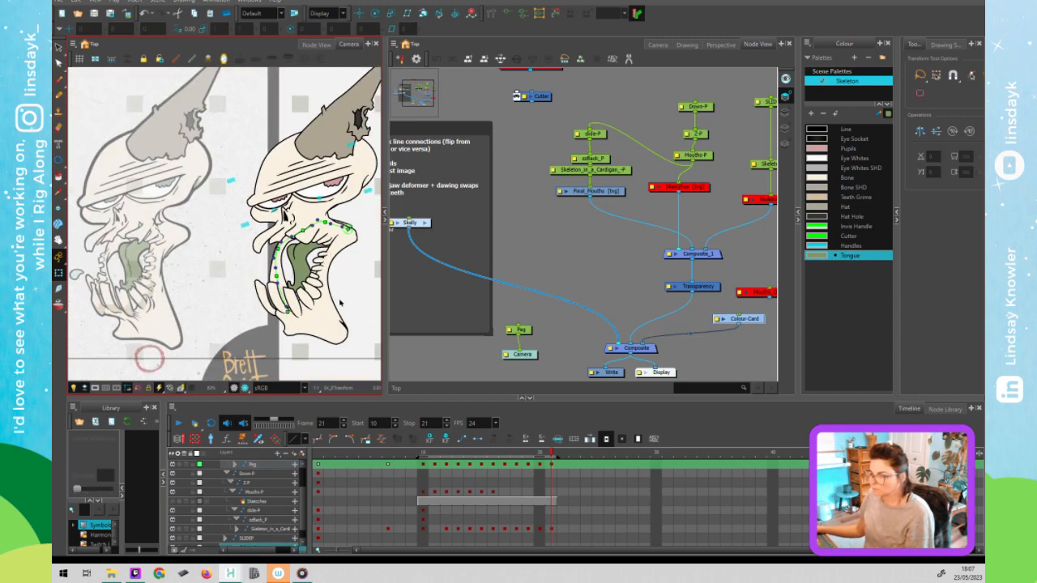
# Compare the mouth poses and skin strip deformation by scrubbing back and forth between frames 20 and 21.
pyautogui.click(430, 481)
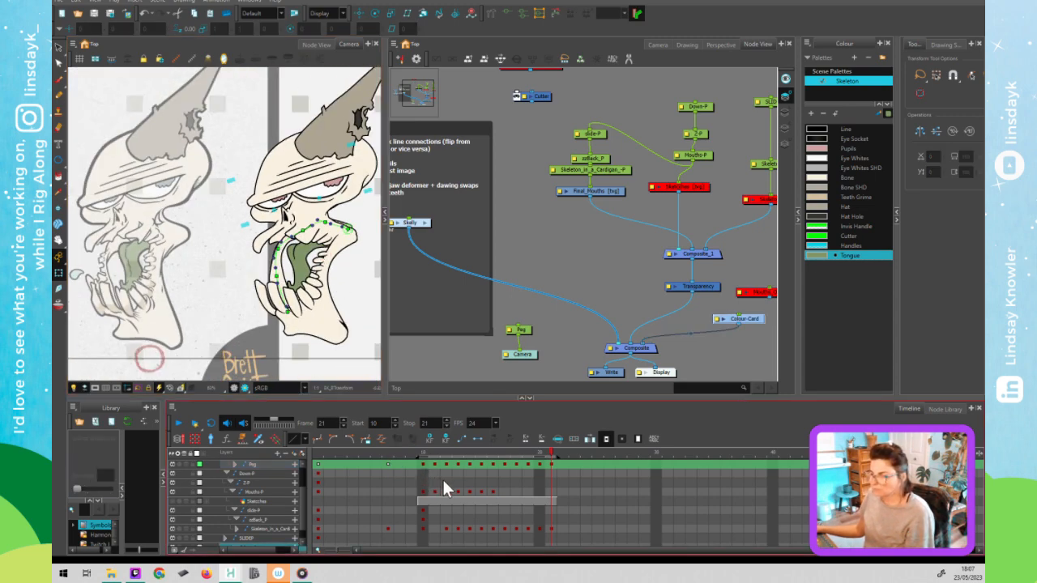
pyautogui.click(548, 450)
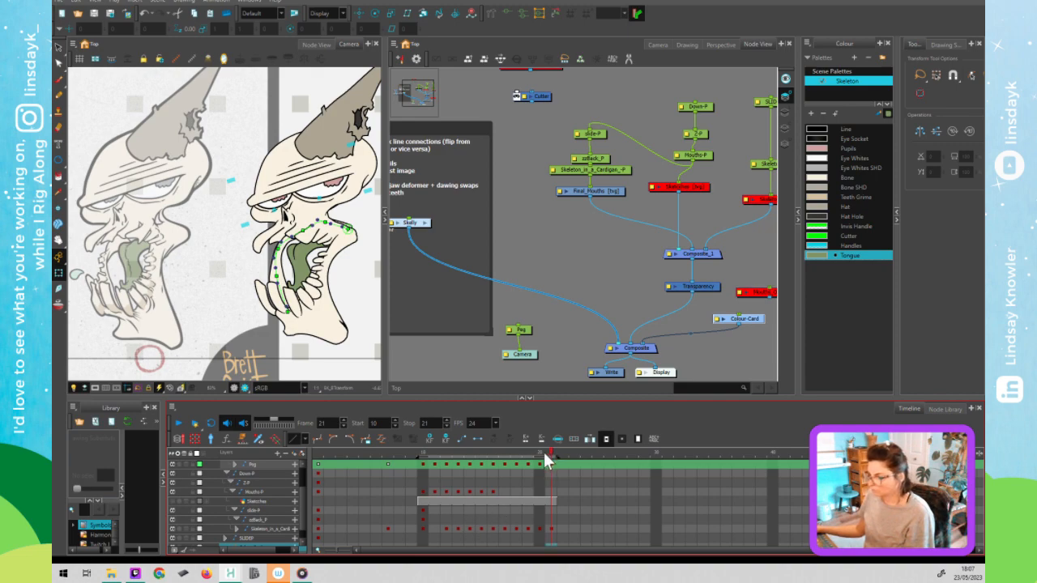
pyautogui.click(544, 452)
pyautogui.click(548, 452)
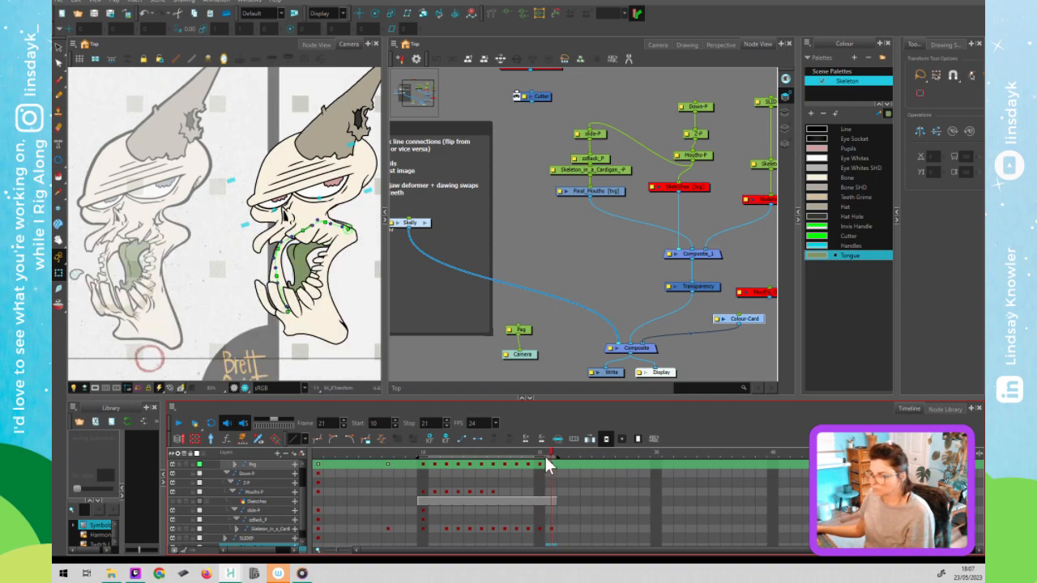
pyautogui.click(544, 455)
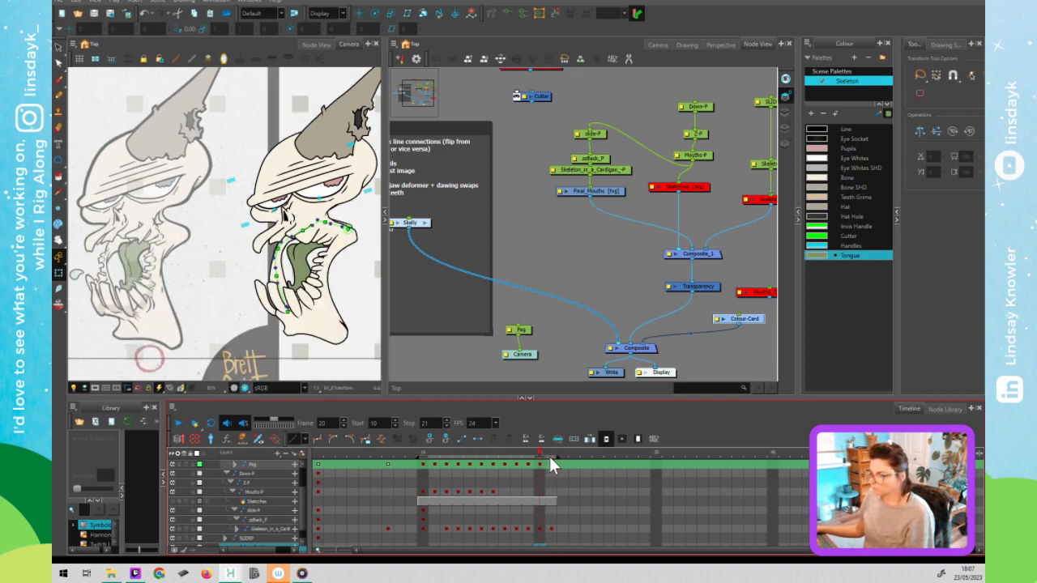
pyautogui.click(549, 456)
pyautogui.click(544, 456)
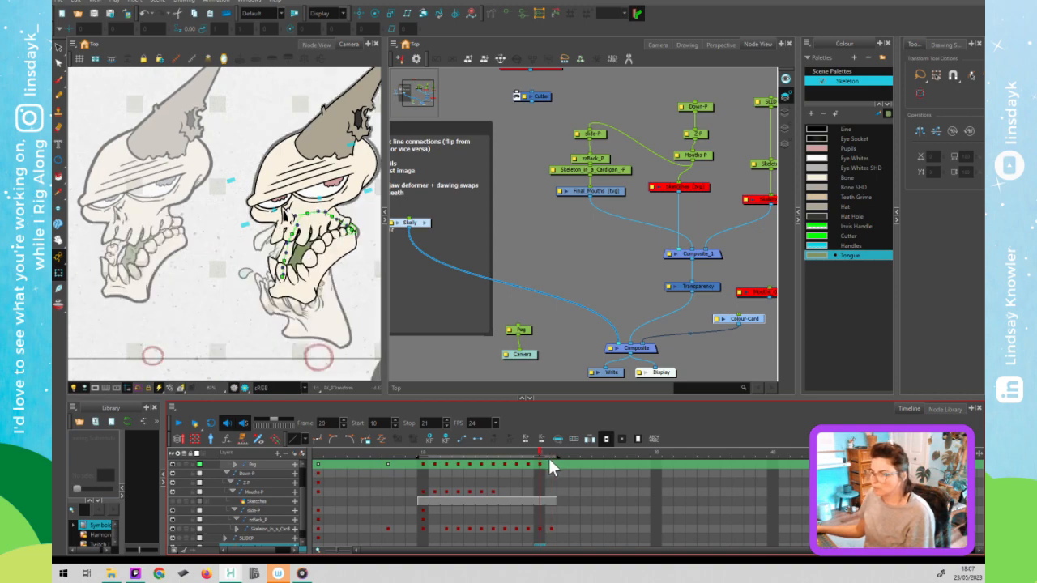
pyautogui.click(544, 456)
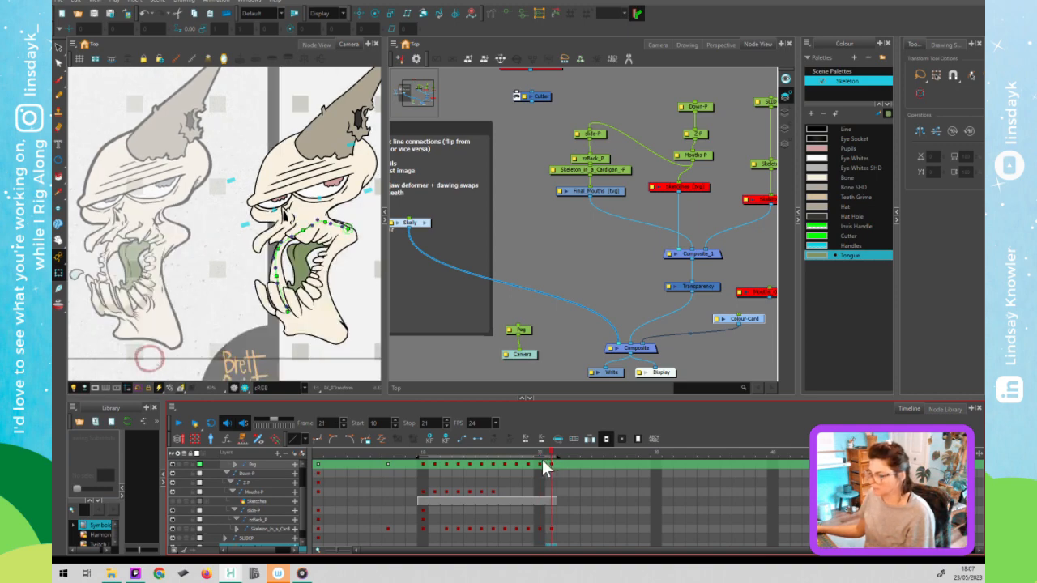
pyautogui.click(548, 460)
pyautogui.rightClick(543, 461)
pyautogui.press('Escape')
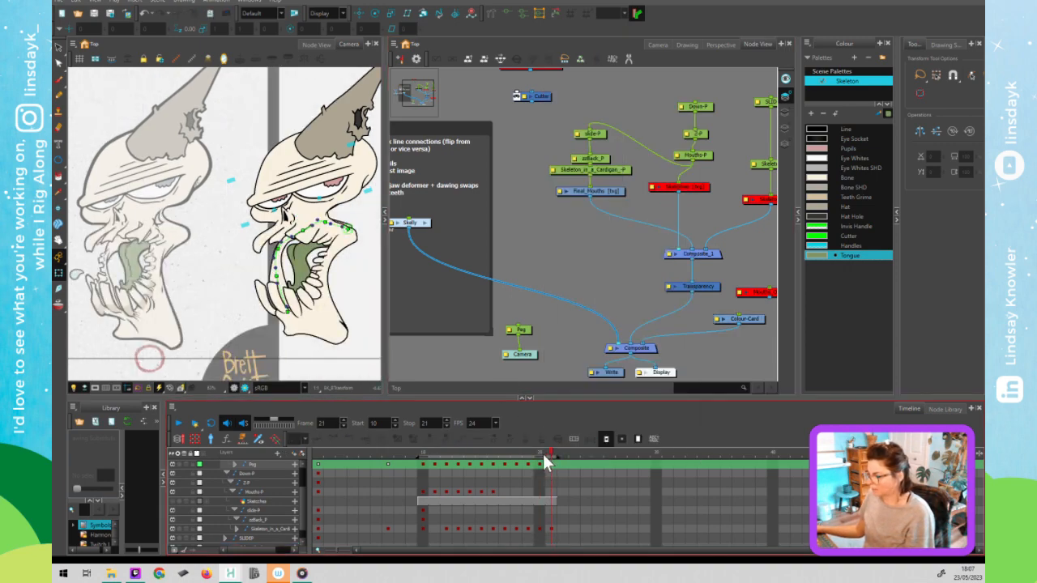
# Check the teeth and skin strip against the chart on frames 20 and 21, selecting a rear lower tooth on frame 21.
pyautogui.click(542, 455)
pyautogui.click(551, 458)
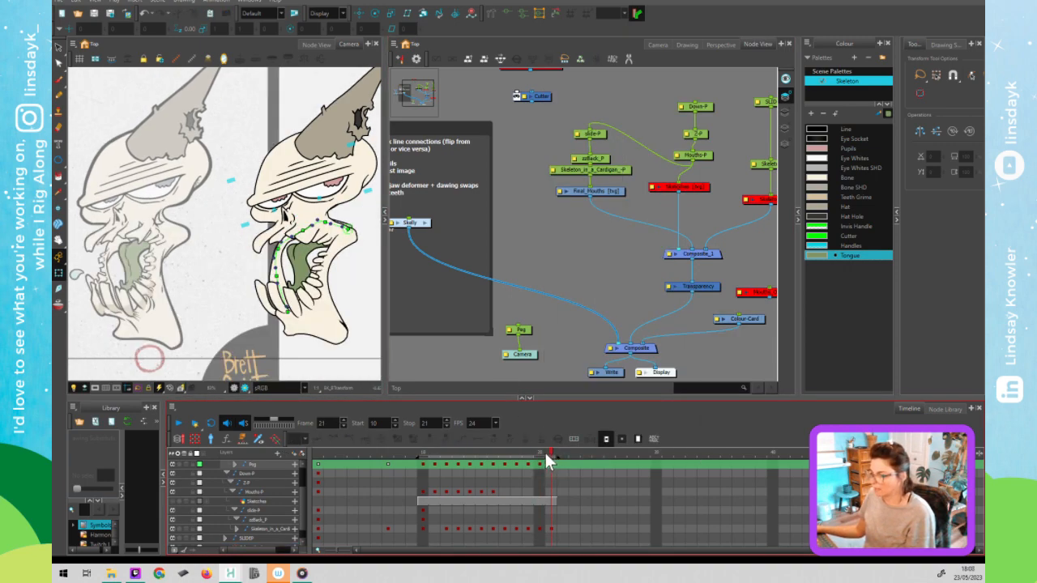
pyautogui.click(460, 366)
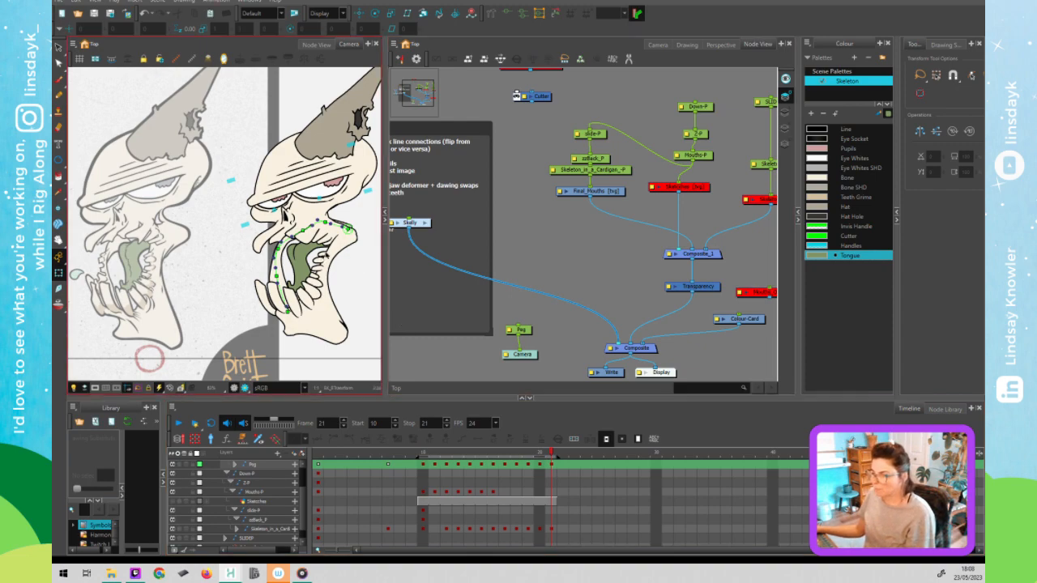
pyautogui.click(540, 454)
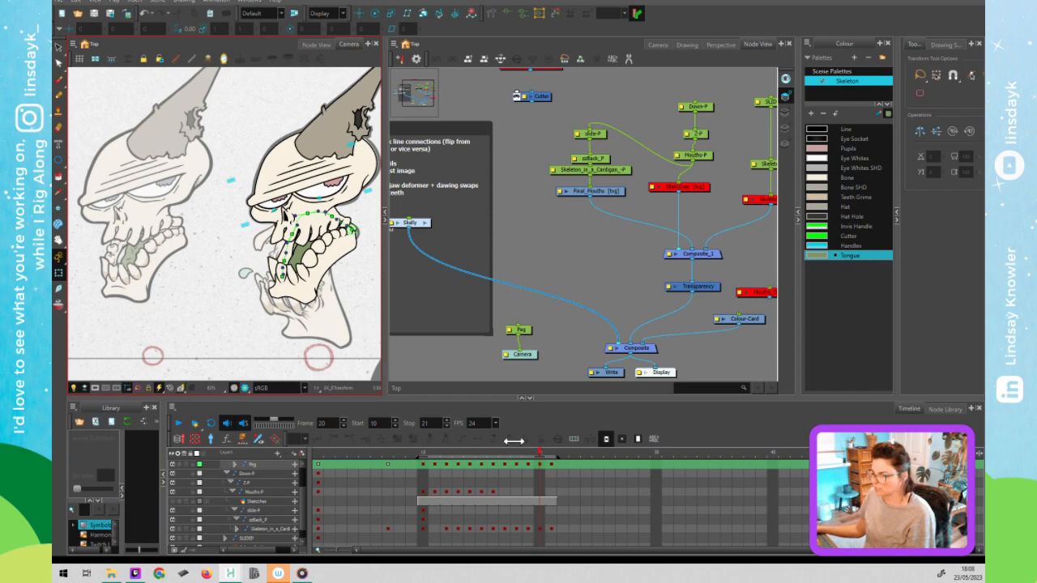
pyautogui.click(547, 455)
pyautogui.click(548, 455)
pyautogui.click(324, 256)
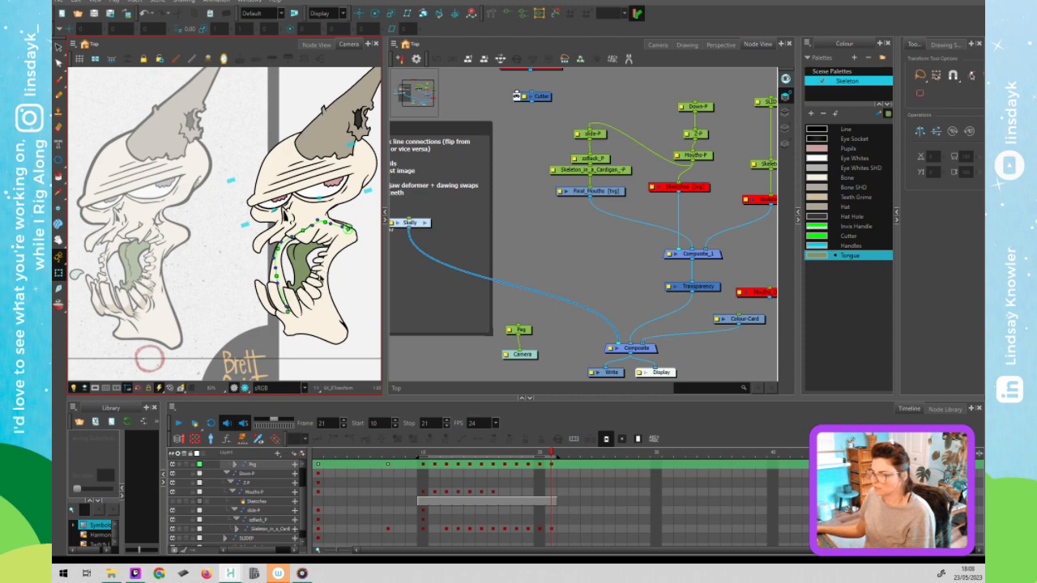
pyautogui.click(317, 278)
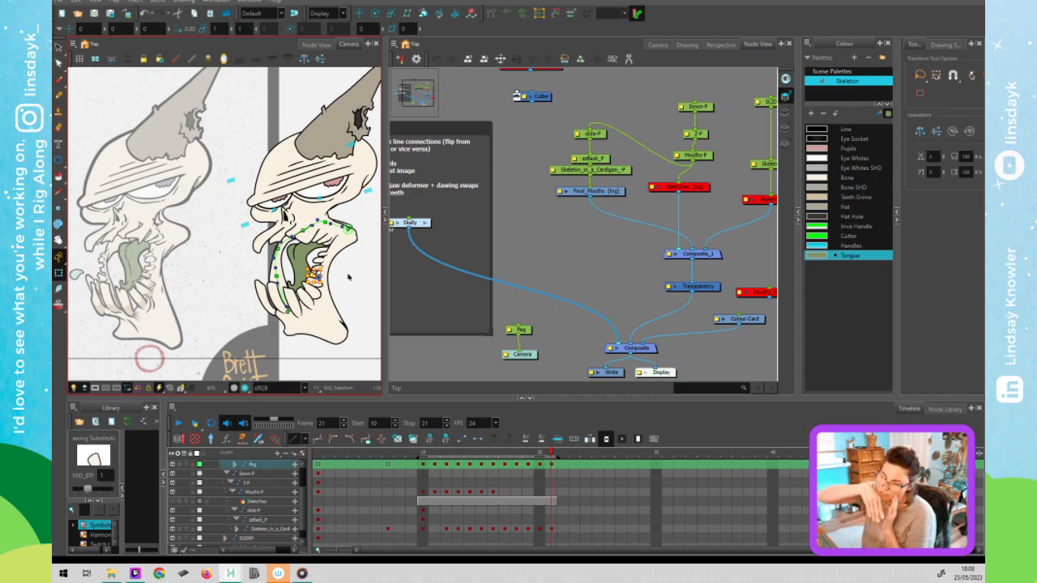
pyautogui.click(546, 447)
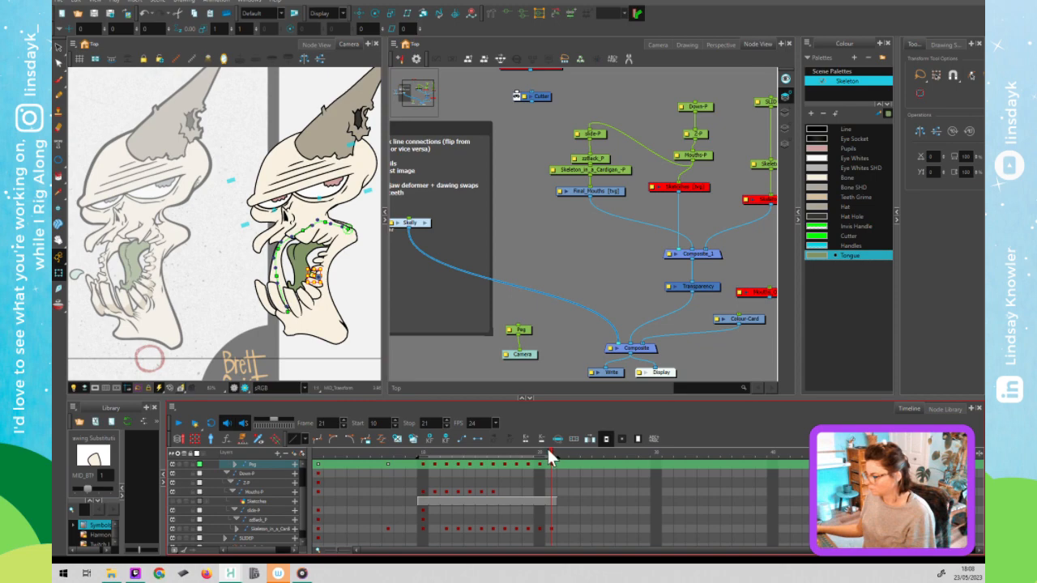
pyautogui.click(541, 452)
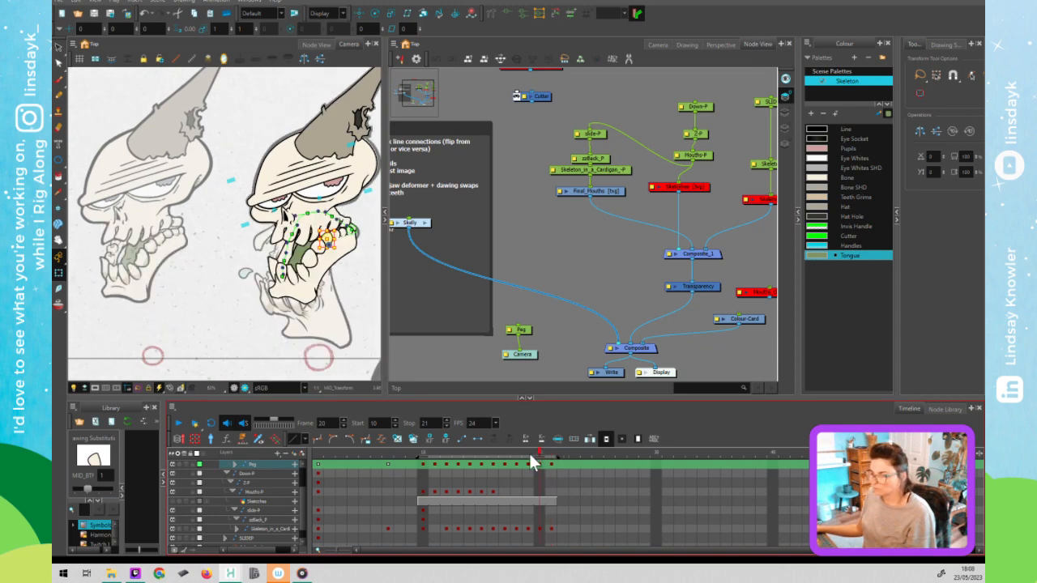
# Review the earlier mouth poses against the chart by scrubbing back from frame 20 to frame 10.
pyautogui.click(528, 451)
pyautogui.click(517, 452)
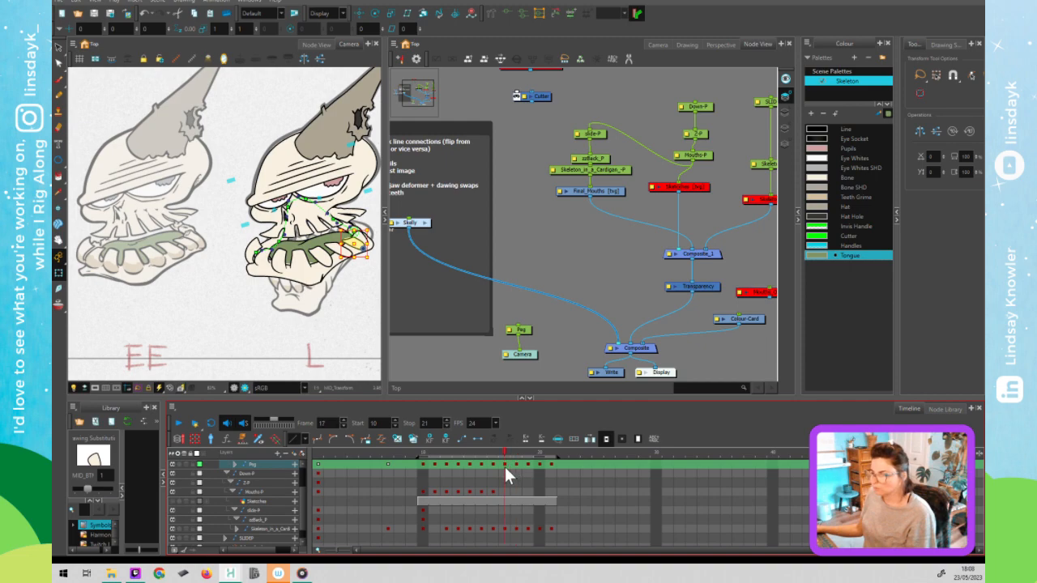
pyautogui.press(',')
pyautogui.press(',')
pyautogui.press(',')
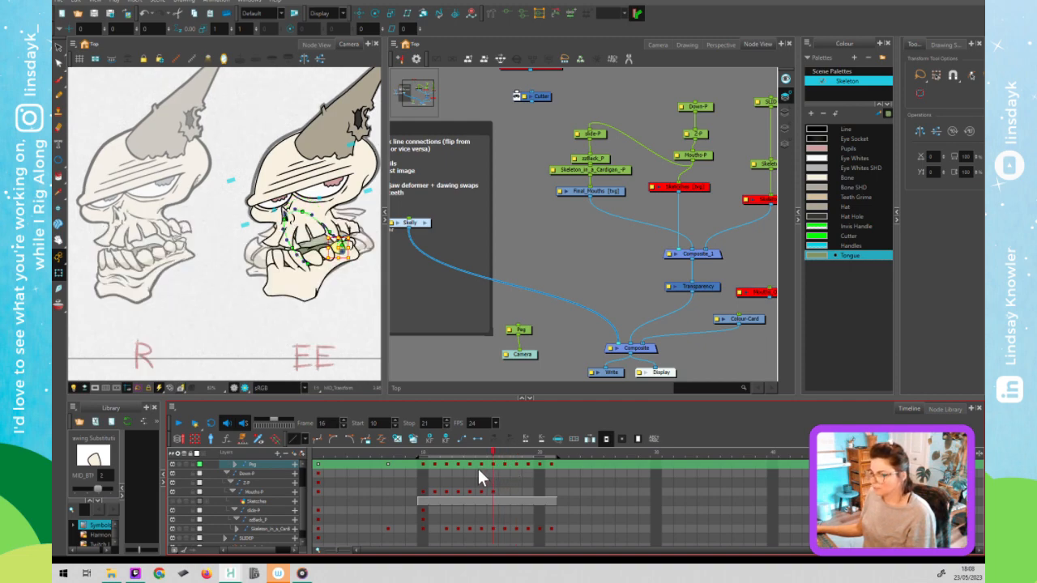
pyautogui.click(424, 474)
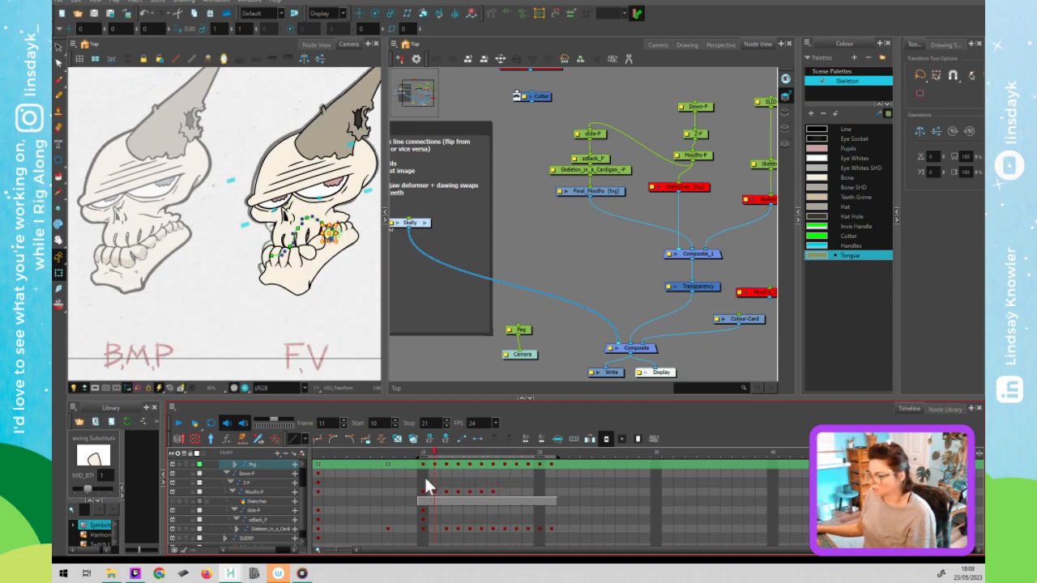
# Deselect the tooth and disable the Transparency node so the mouth chart is shown at full opacity.
pyautogui.click(478, 373)
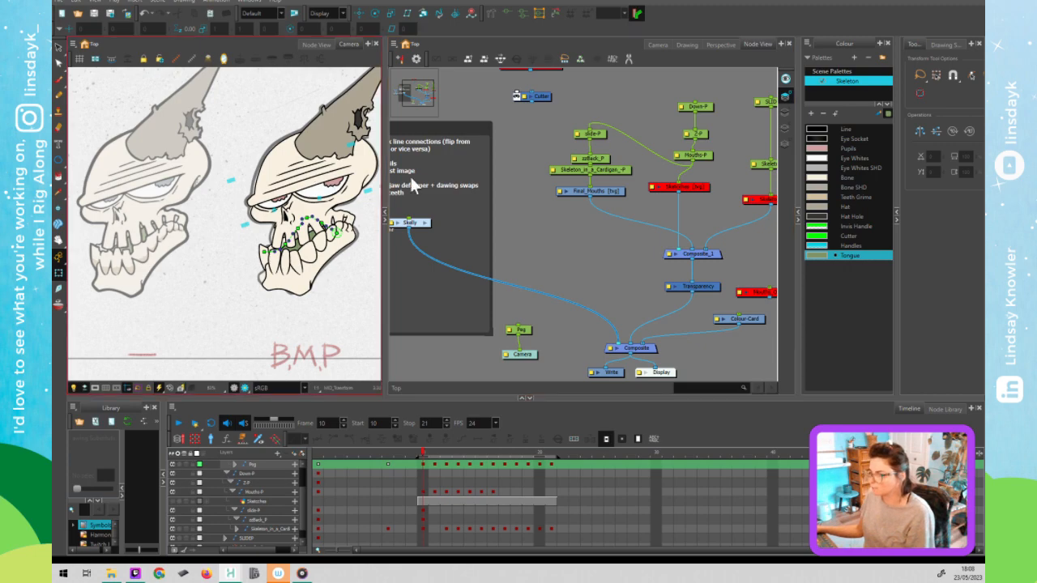
pyautogui.click(668, 286)
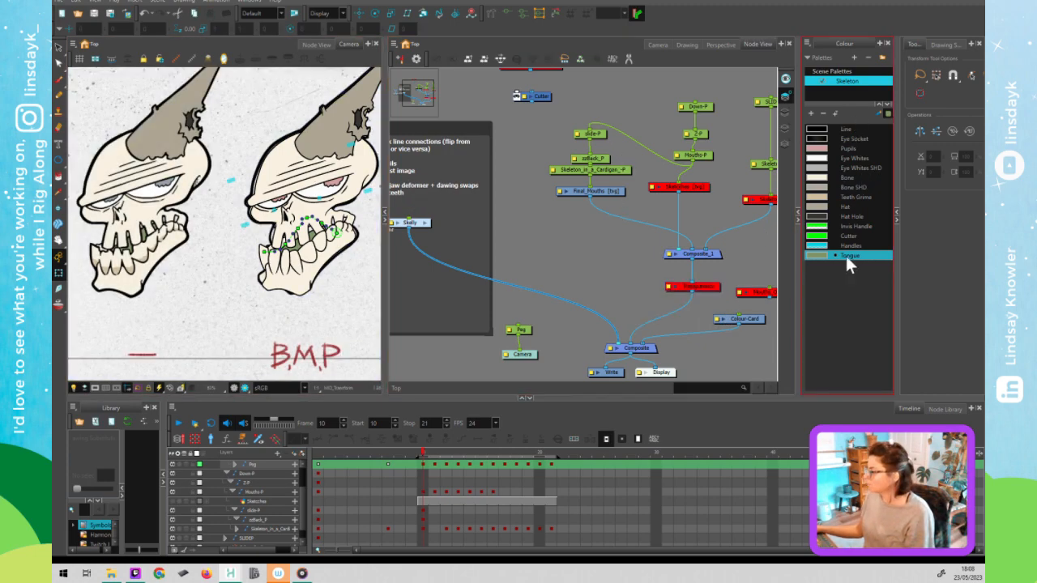
pyautogui.moveTo(448, 250); pyautogui.dragTo(544, 262)
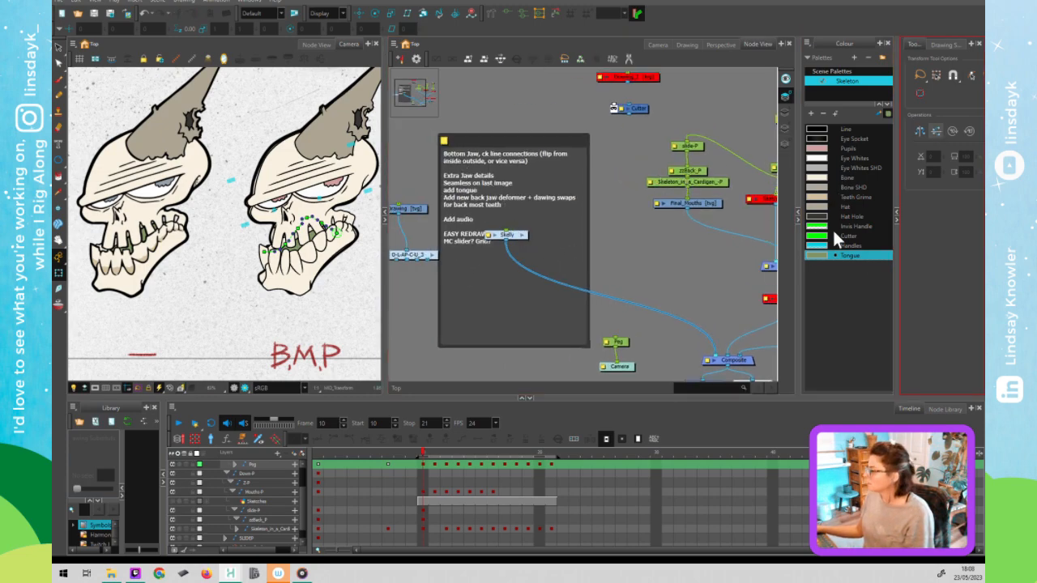
# Change the Pupils swatch to the grey-blue sampled from the eye of the reference skull on the mouth chart.
pyautogui.doubleClick(815, 150)
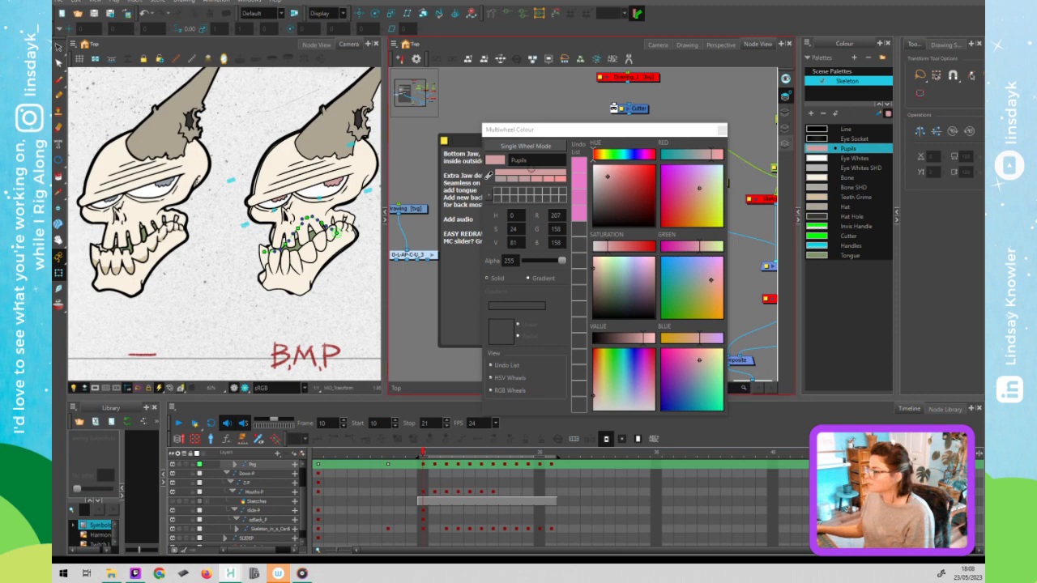
pyautogui.click(488, 175)
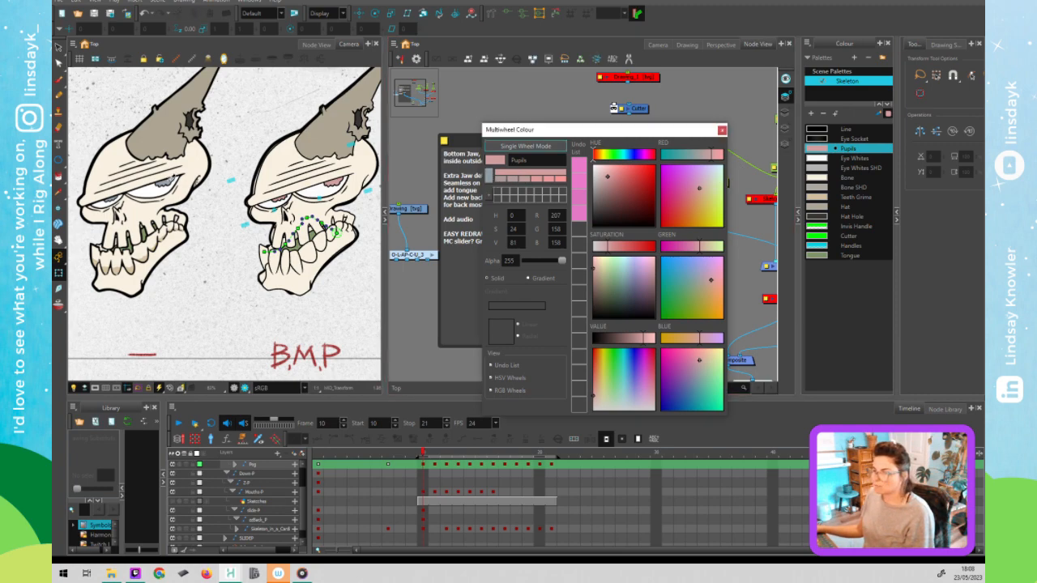
pyautogui.click(170, 178)
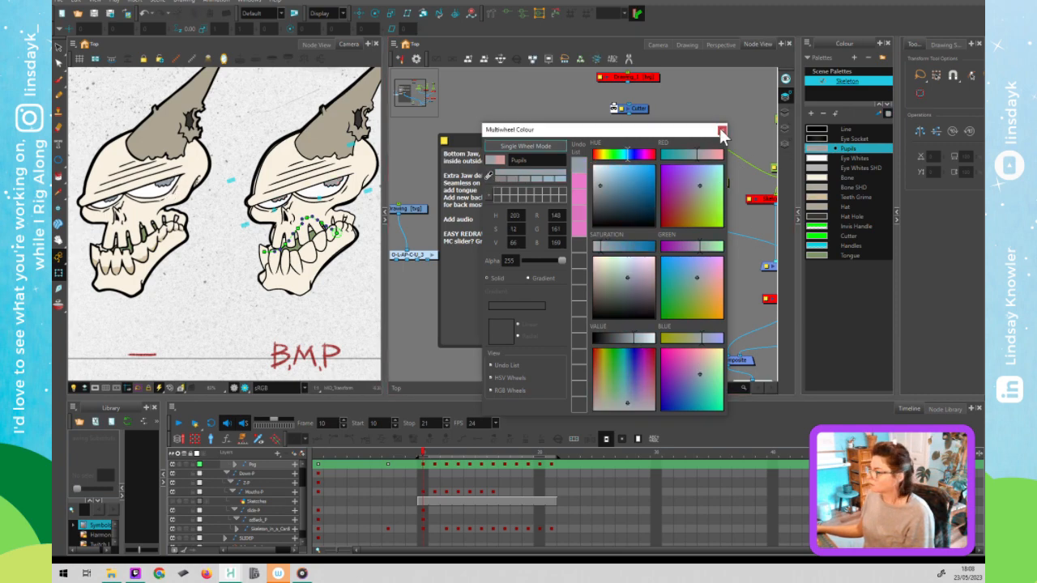
pyautogui.click(721, 129)
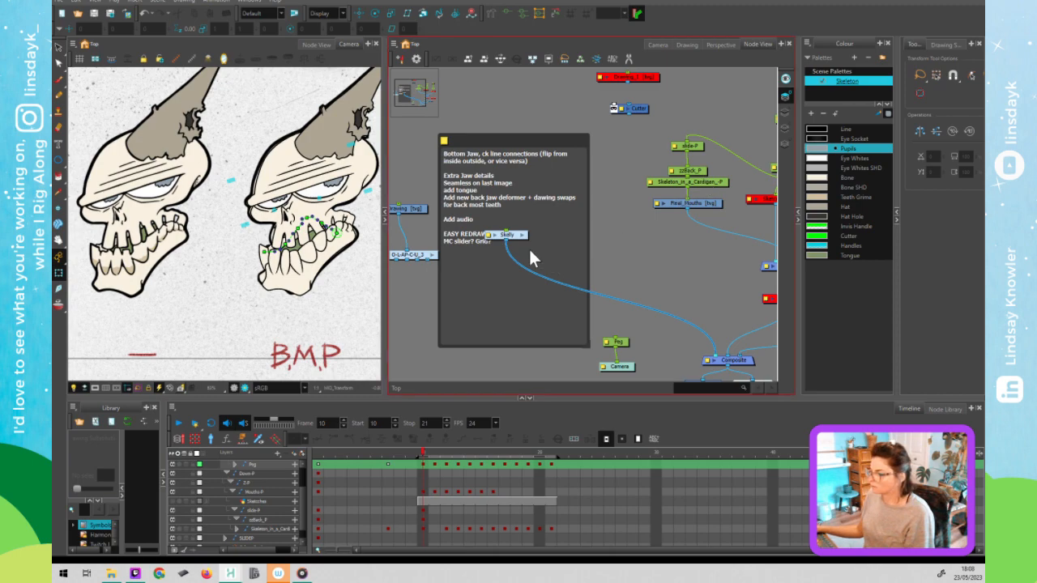
# Delete the "Seamless on last image", "add tongue" and bottom jaw line connection items from the to-do backdrop's text.
pyautogui.click(444, 141)
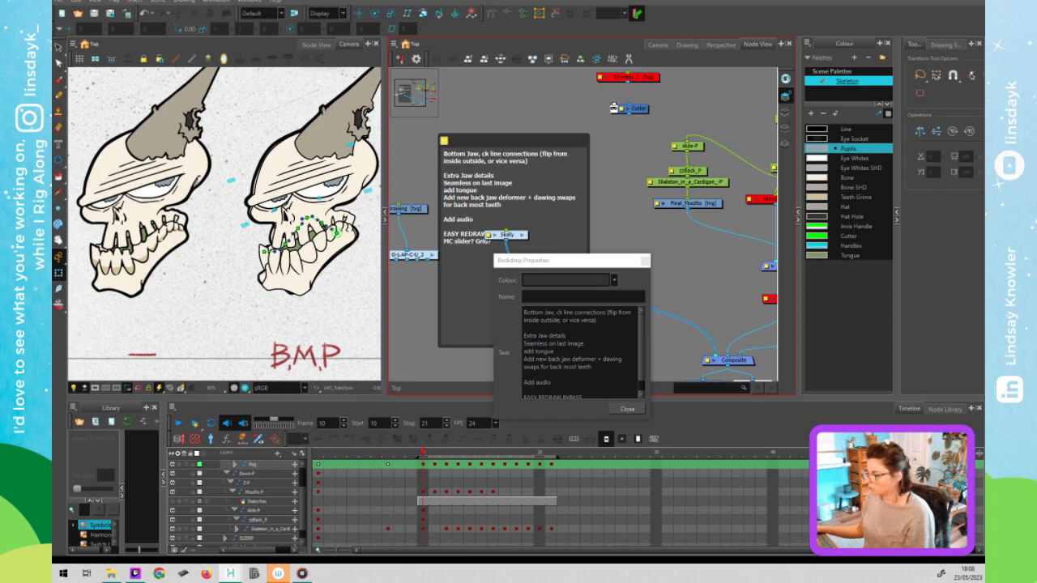
pyautogui.moveTo(584, 343); pyautogui.dragTo(568, 335)
pyautogui.press('BackSpace')
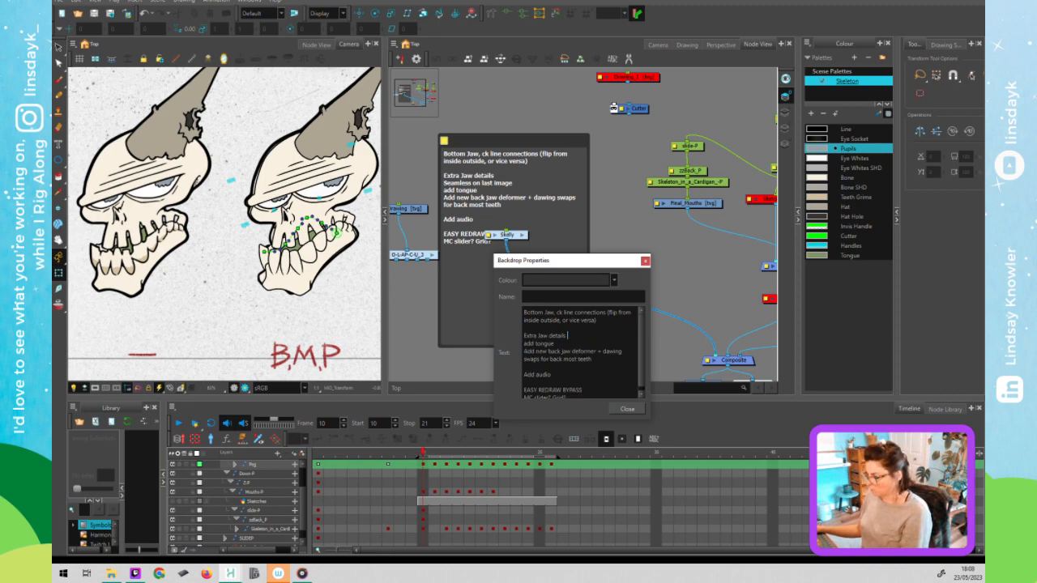
pyautogui.moveTo(555, 343); pyautogui.dragTo(519, 346)
pyautogui.press('BackSpace')
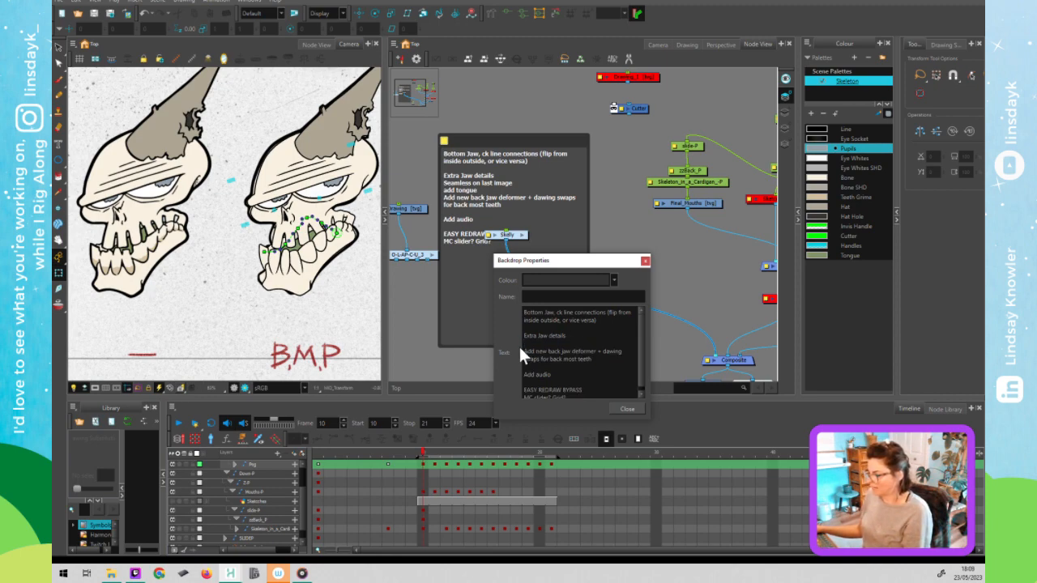
pyautogui.moveTo(596, 320); pyautogui.dragTo(513, 308)
pyautogui.press('BackSpace')
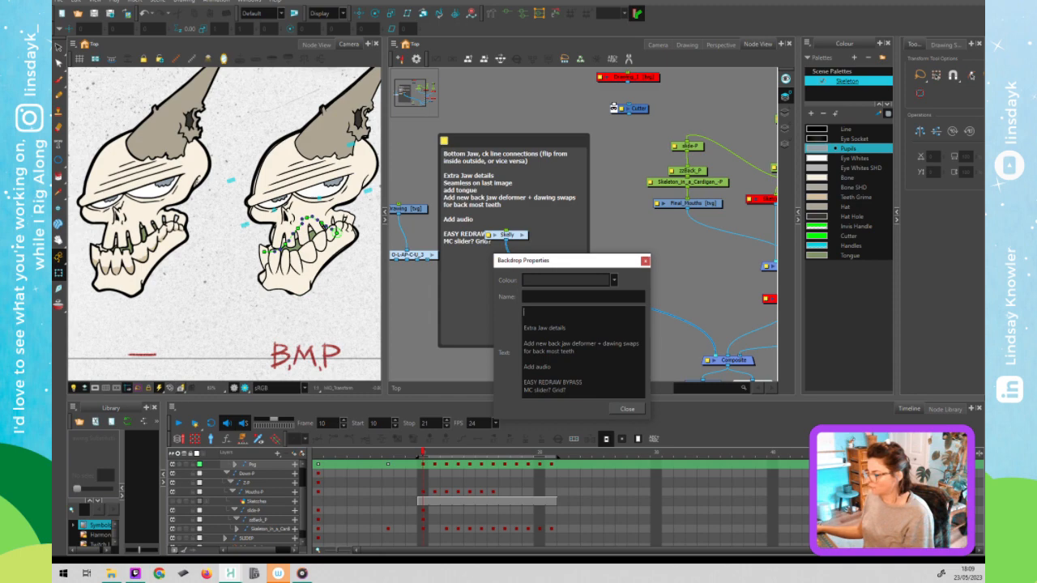
# Delete the back jaw deformer and drawing swaps item and the surplus blank lines from the backdrop text, and close its properties.
pyautogui.moveTo(575, 351); pyautogui.dragTo(519, 342)
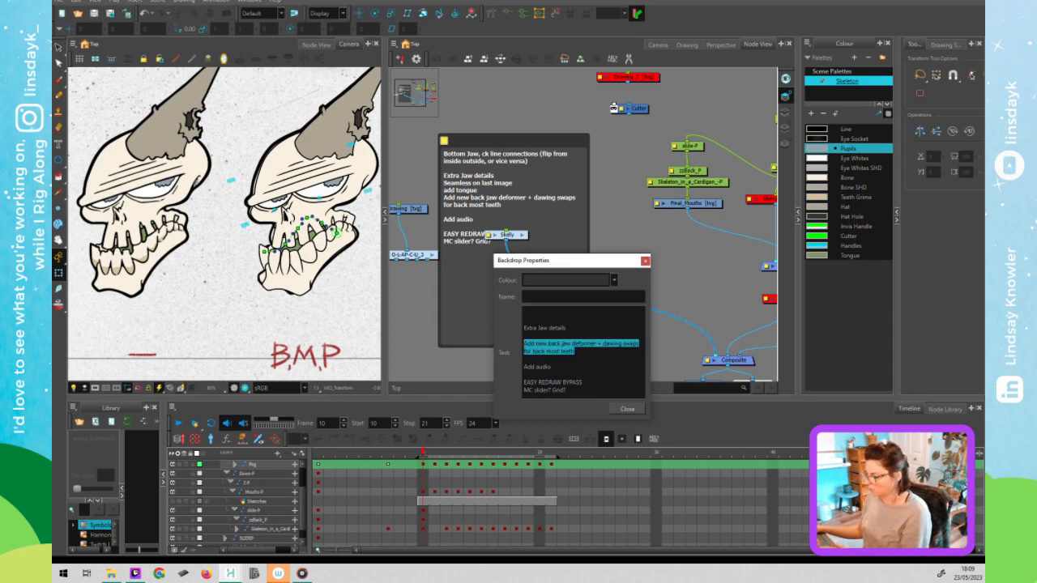
pyautogui.press('BackSpace')
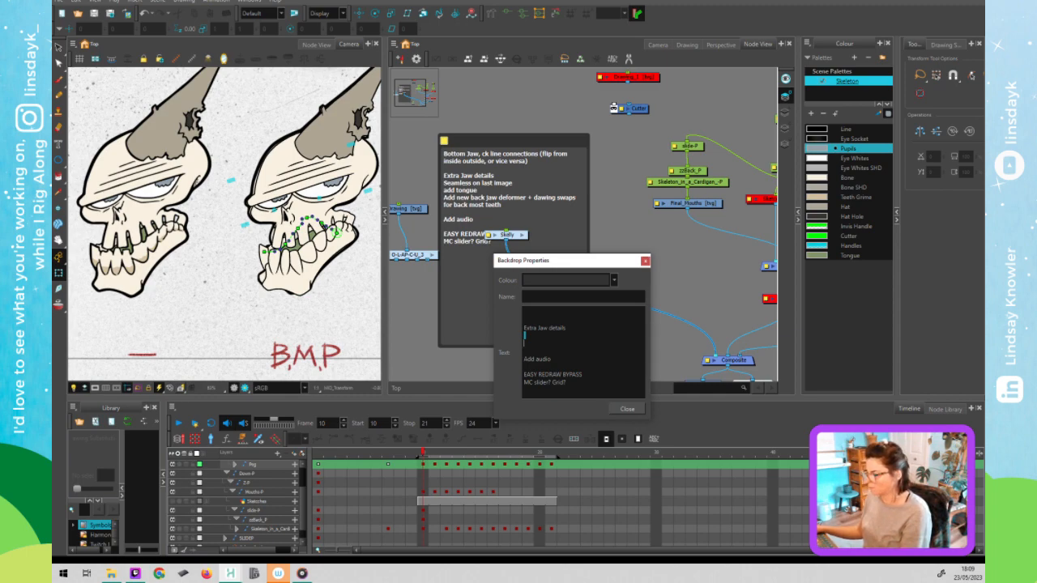
pyautogui.press('BackSpace')
pyautogui.press('BackSpace')
pyautogui.press('Home')
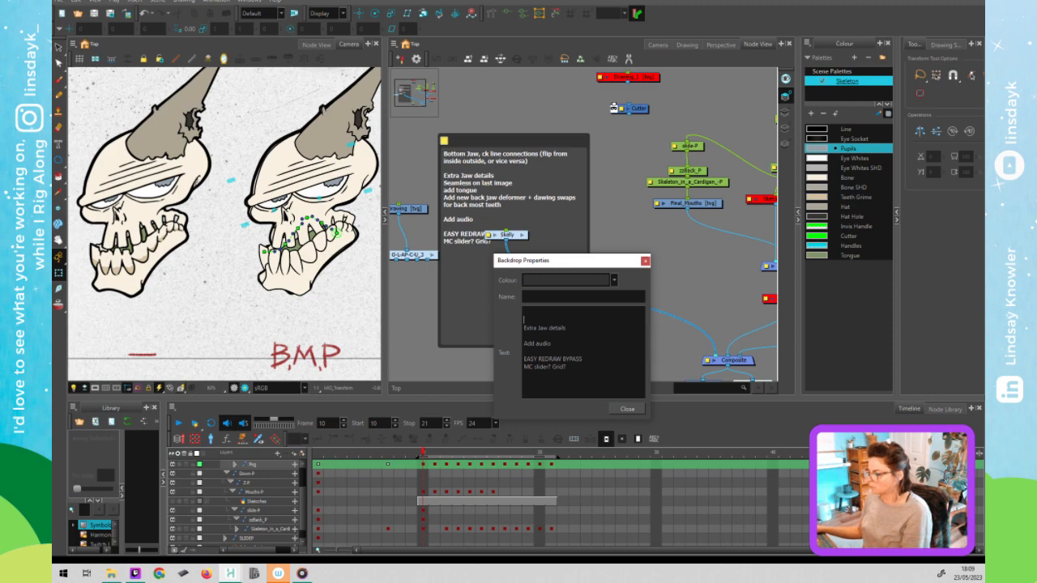
pyautogui.press('BackSpace')
pyautogui.press('BackSpace')
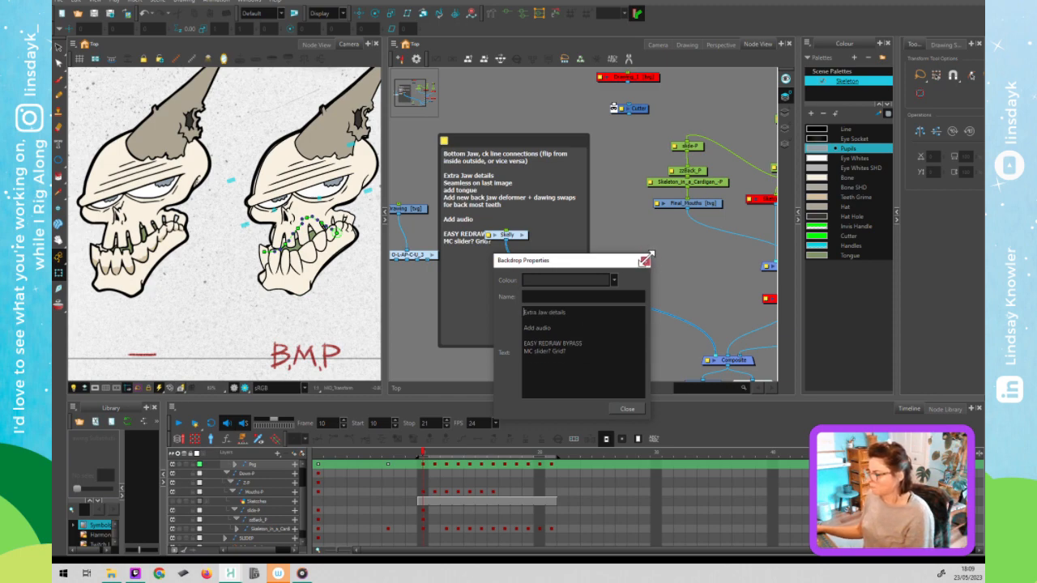
pyautogui.click(644, 260)
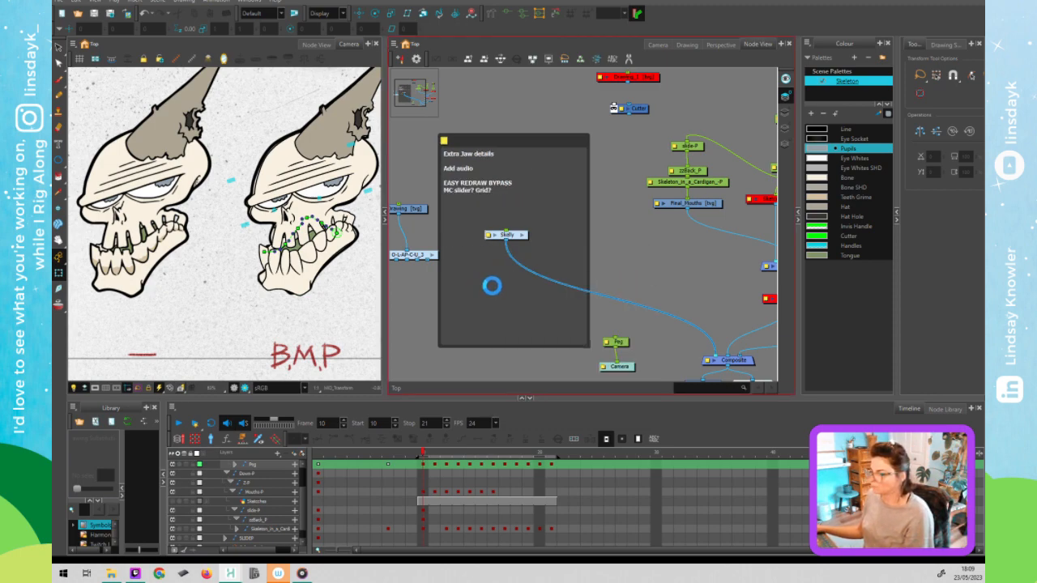
# Enter the Skelly group and select the Tongue-P peg beside the tongue bypass backdrop.
pyautogui.click(523, 234)
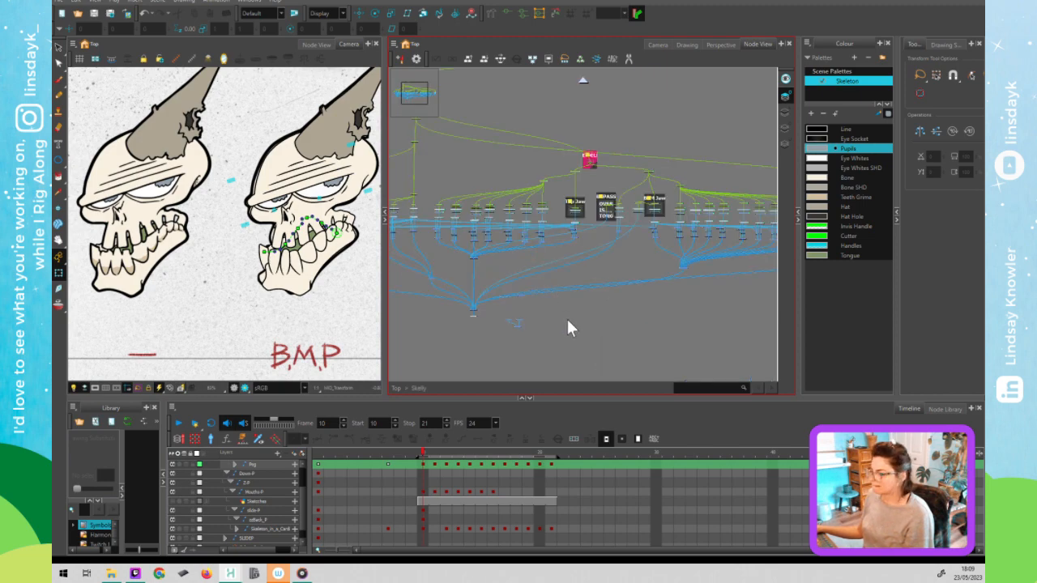
pyautogui.scroll(5, 648, 211)
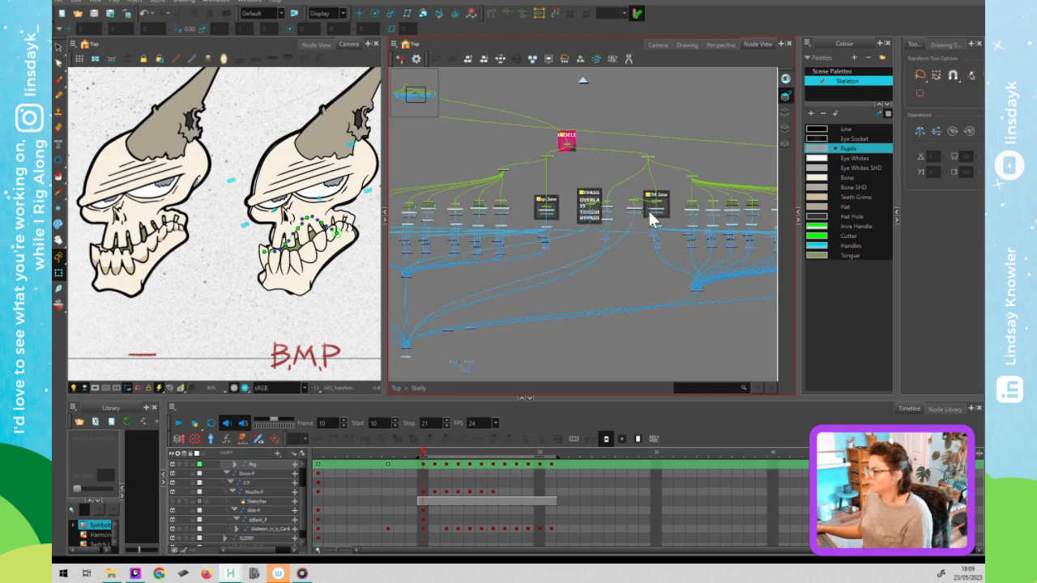
pyautogui.scroll(4, 652, 218)
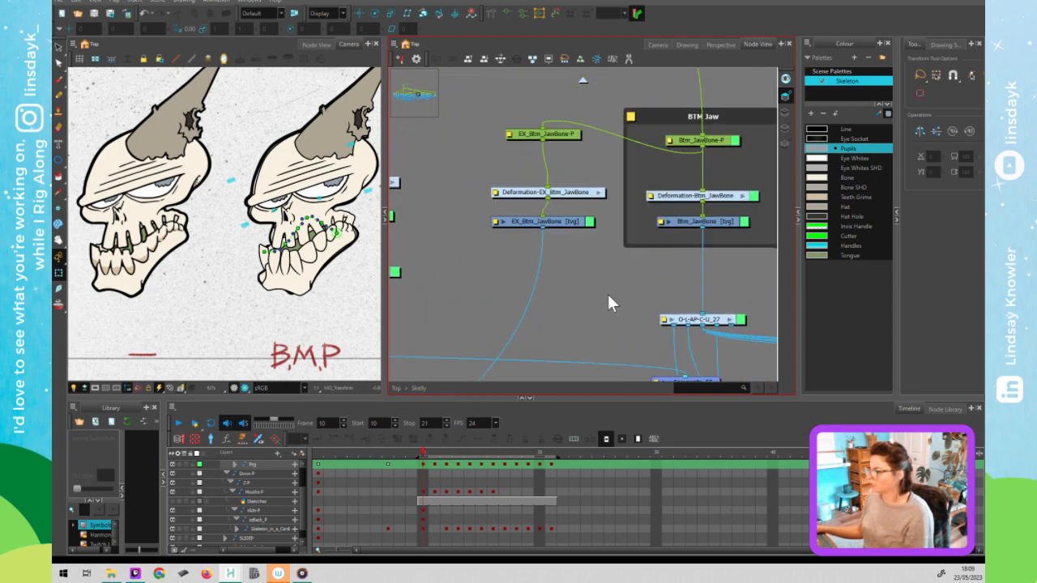
pyautogui.scroll(-4, 652, 218)
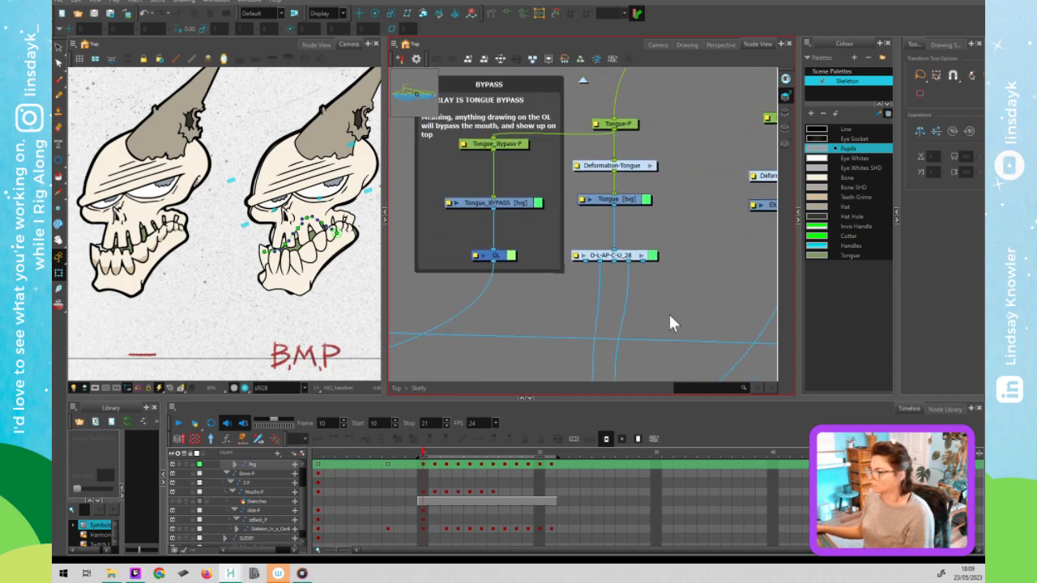
pyautogui.scroll(1, 552, 259)
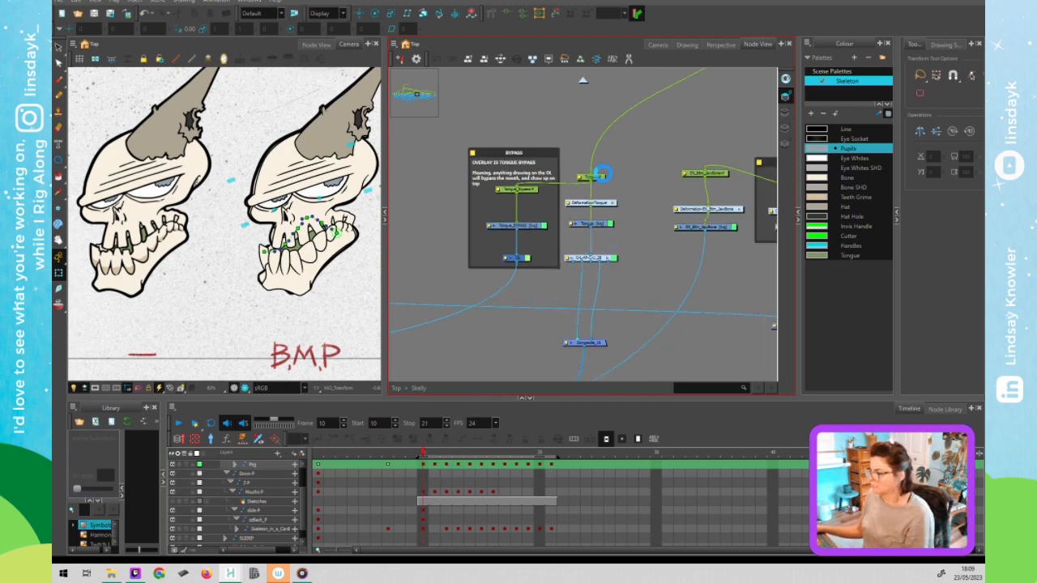
pyautogui.click(597, 177)
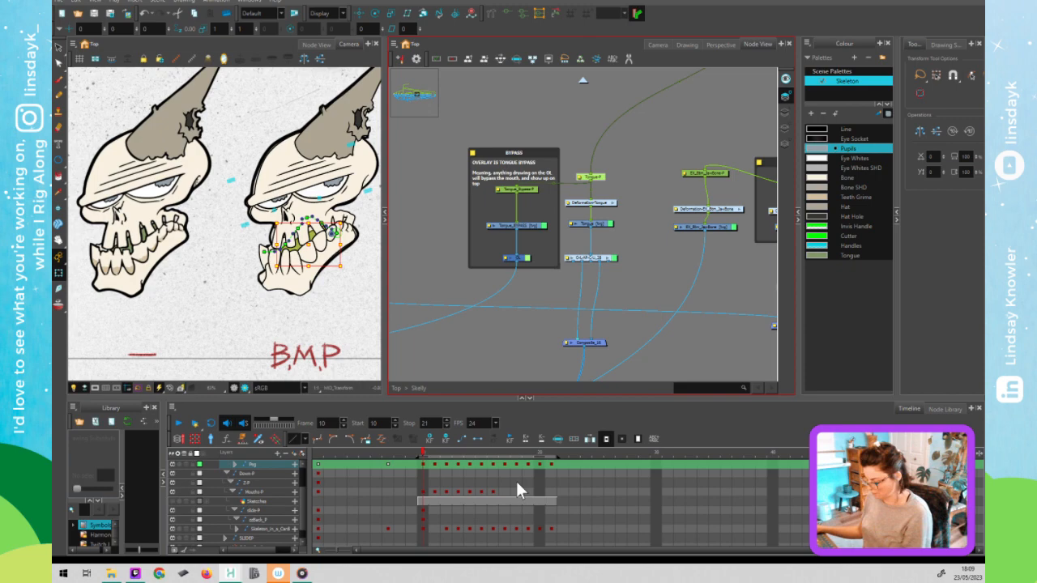
# Go to the Tongue-P keyframe on frame 21 and play back the mouth poses with the tongue selected.
pyautogui.click(515, 479)
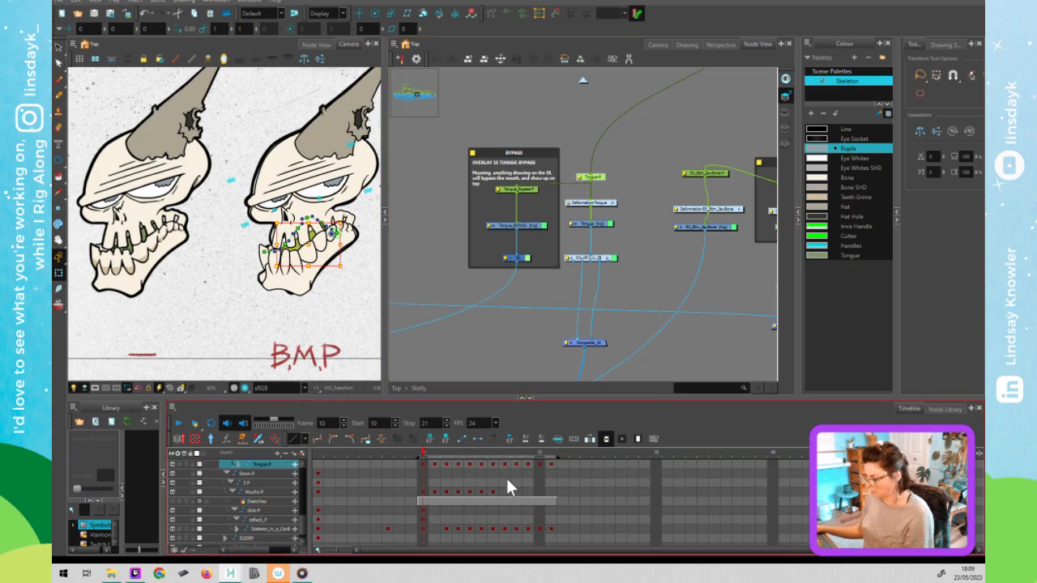
pyautogui.click(549, 461)
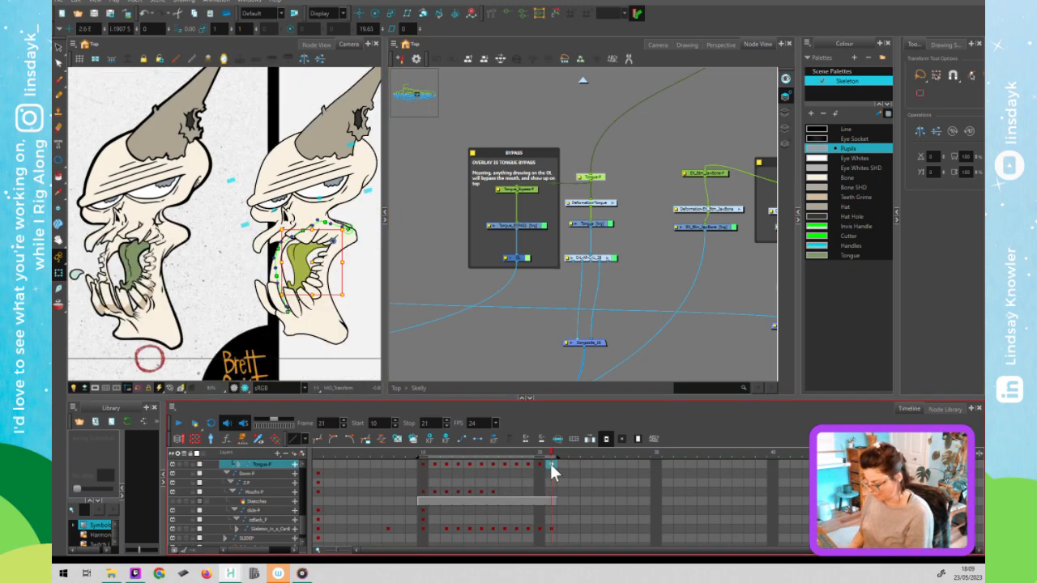
pyautogui.press('Return')
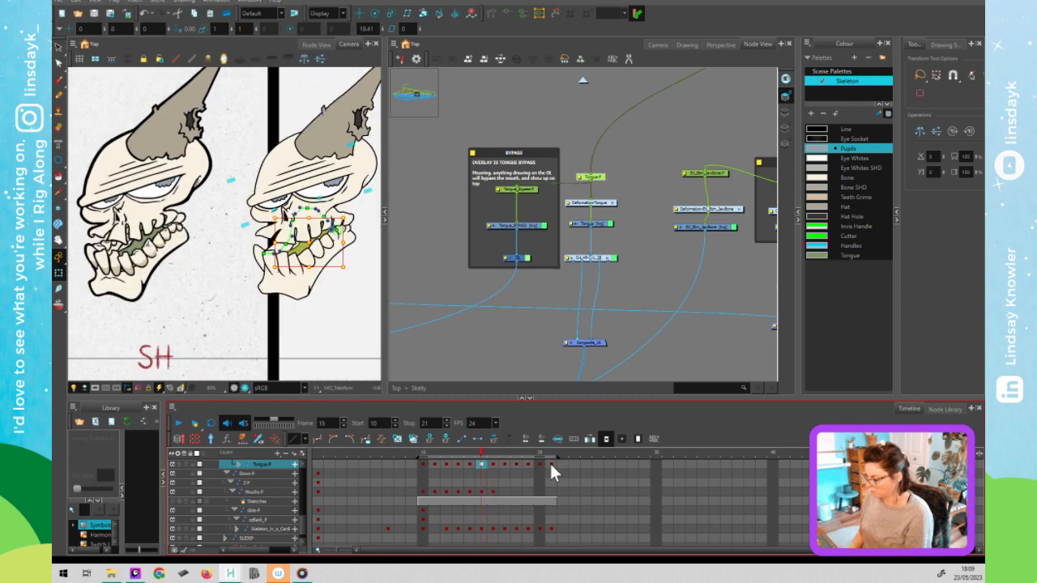
# Go to frame 10, duplicate the Deformation-Tongue group and place the copy between the tongue bypass peg and drawing in the BYPASS backdrop.
pyautogui.press(',')
pyautogui.press(',')
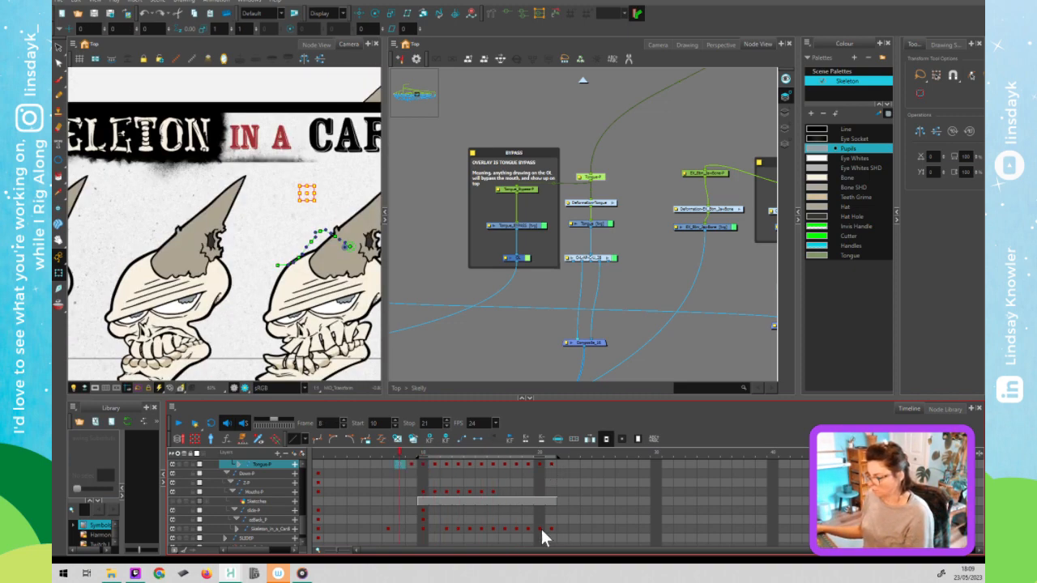
pyautogui.click(422, 464)
pyautogui.click(620, 223)
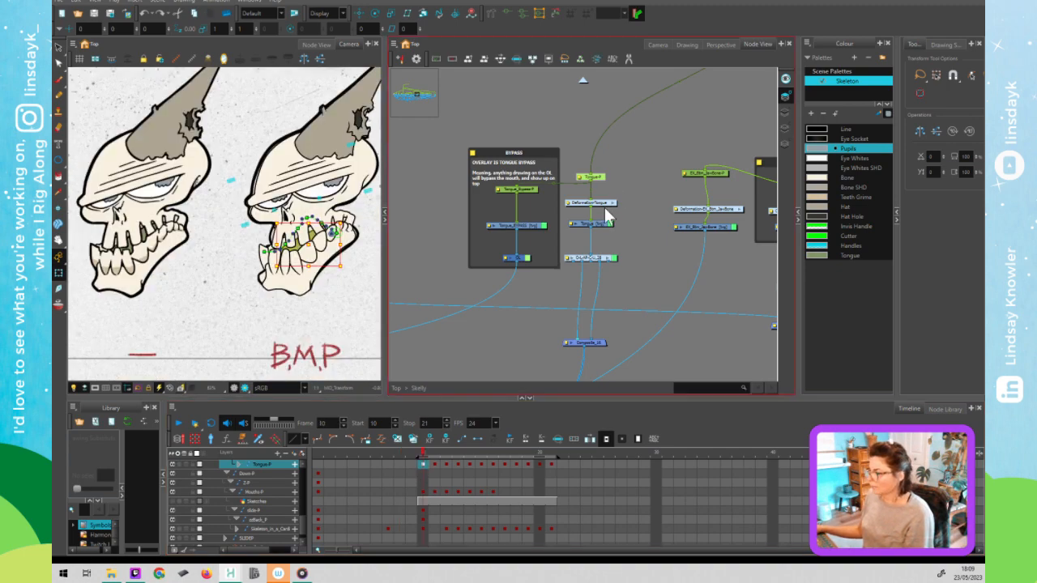
pyautogui.click(603, 204)
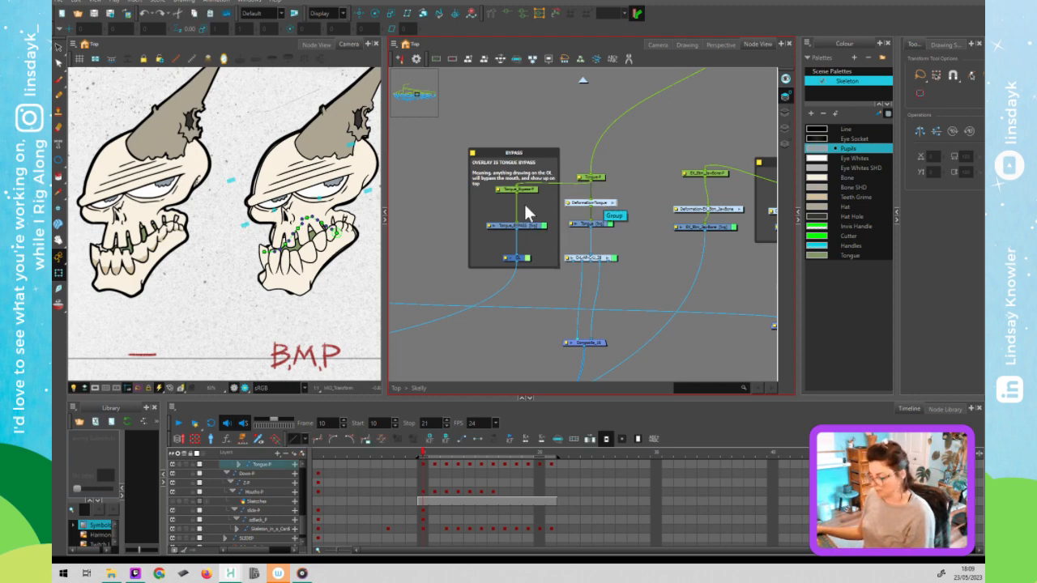
pyautogui.hotkey('ctrl', 'v')
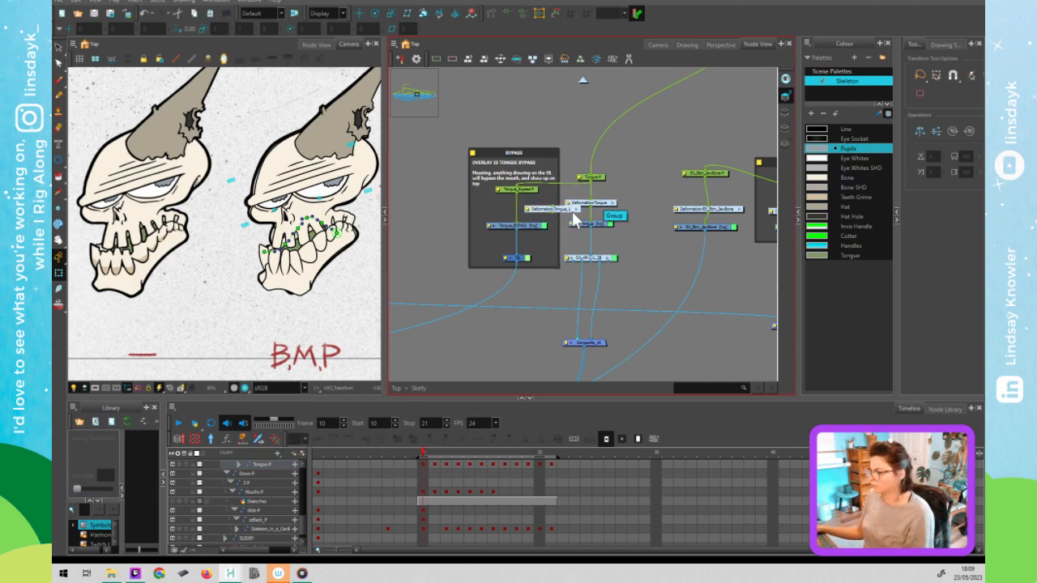
pyautogui.moveTo(536, 211)
pyautogui.mouseDown()
pyautogui.moveTo(503, 209)
pyautogui.moveTo(531, 203)
pyautogui.mouseUp()
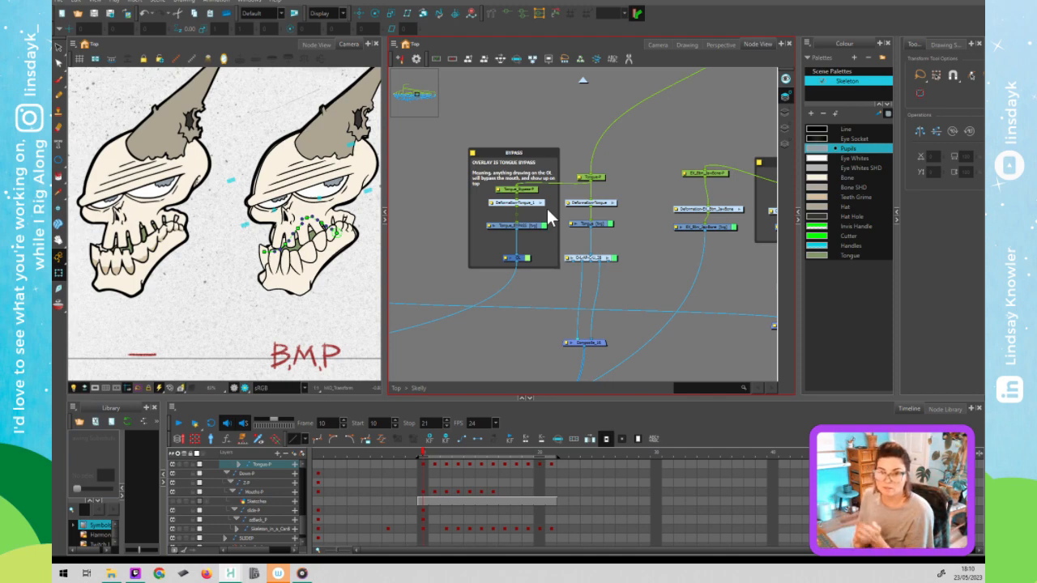
# Open the BYPASS backdrop's properties and add the line "New Drawing + Deformer RULE" below its existing text.
pyautogui.click(473, 154)
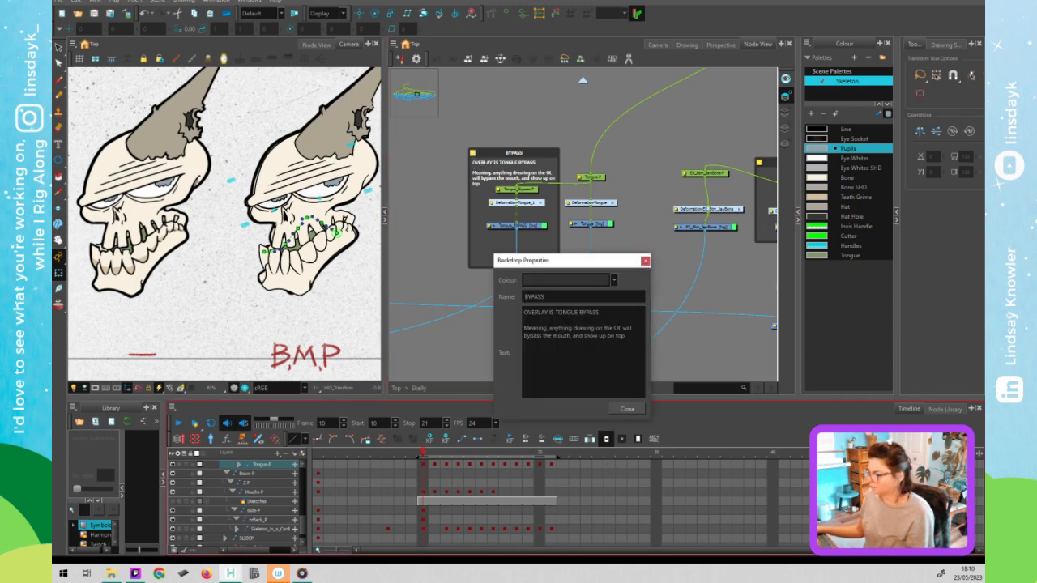
pyautogui.press('Return')
pyautogui.write('Deforme')
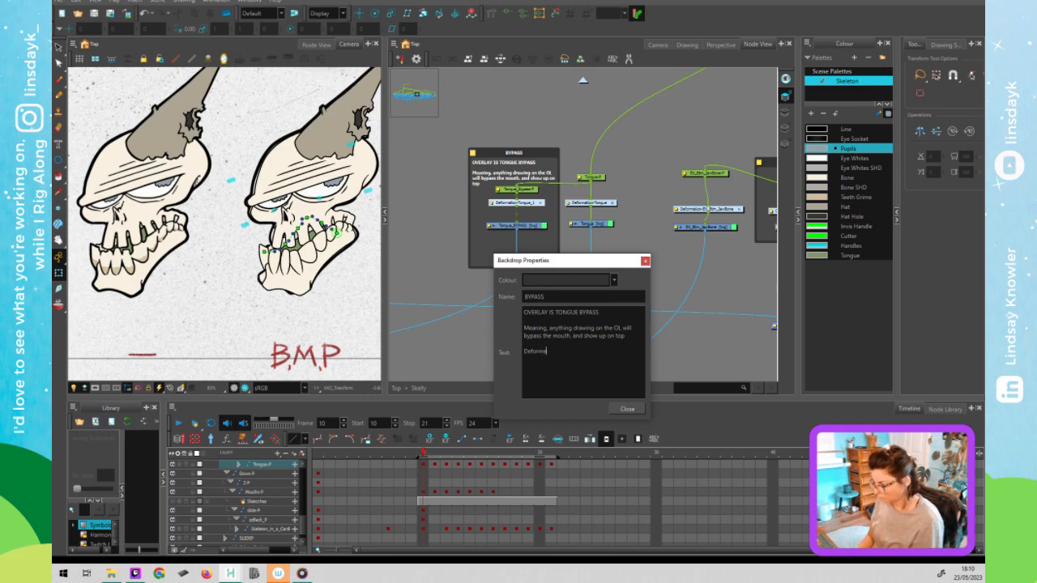
pyautogui.write('r rule')
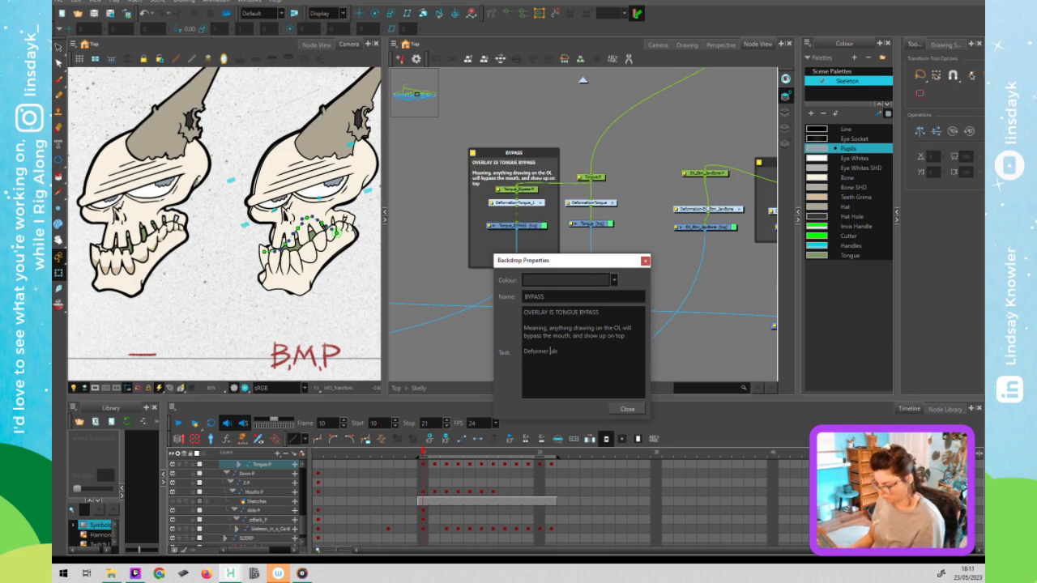
pyautogui.write('RULE')
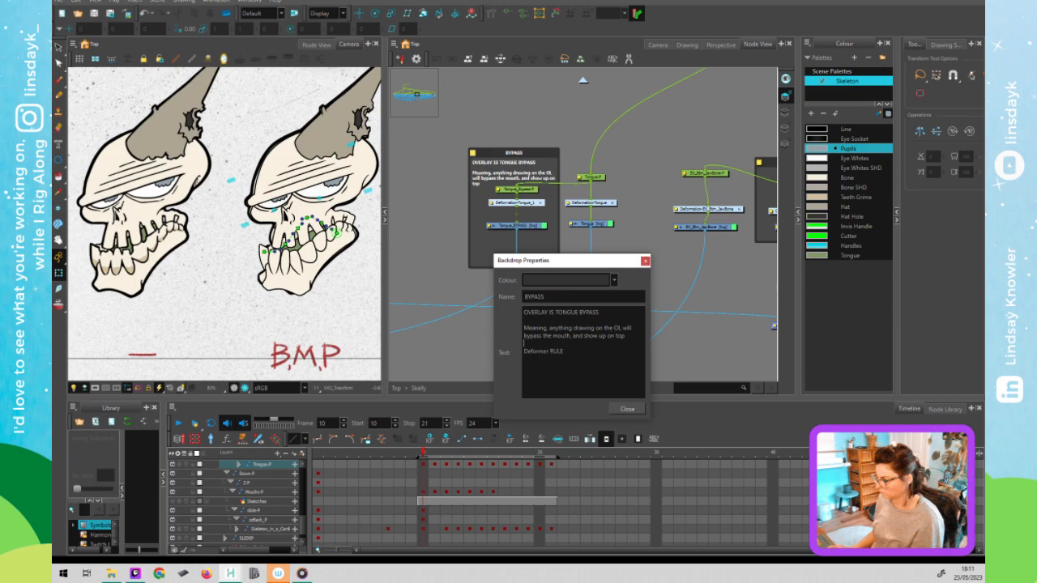
pyautogui.write('New Dra')
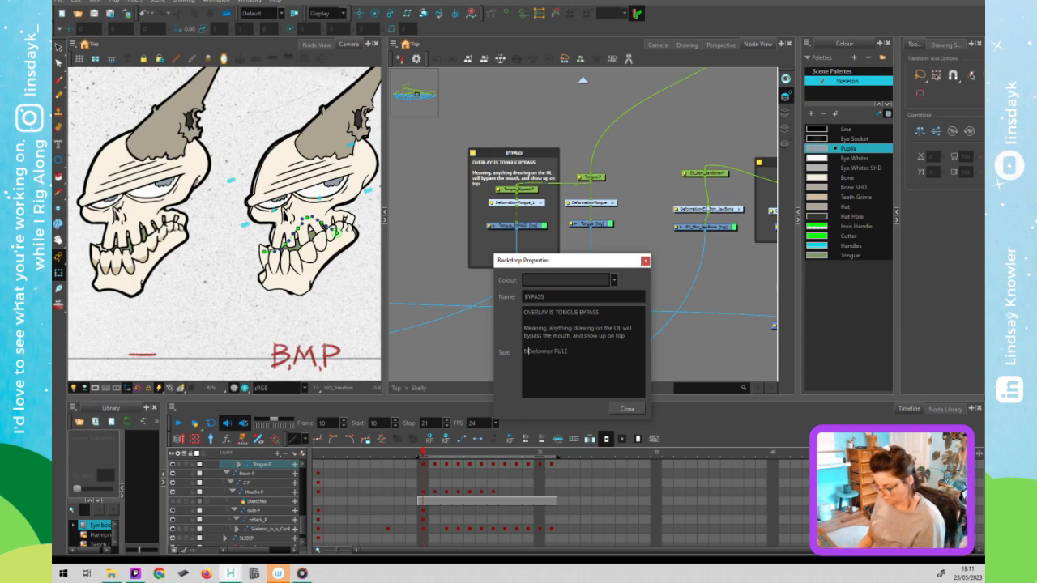
pyautogui.write('wing ')
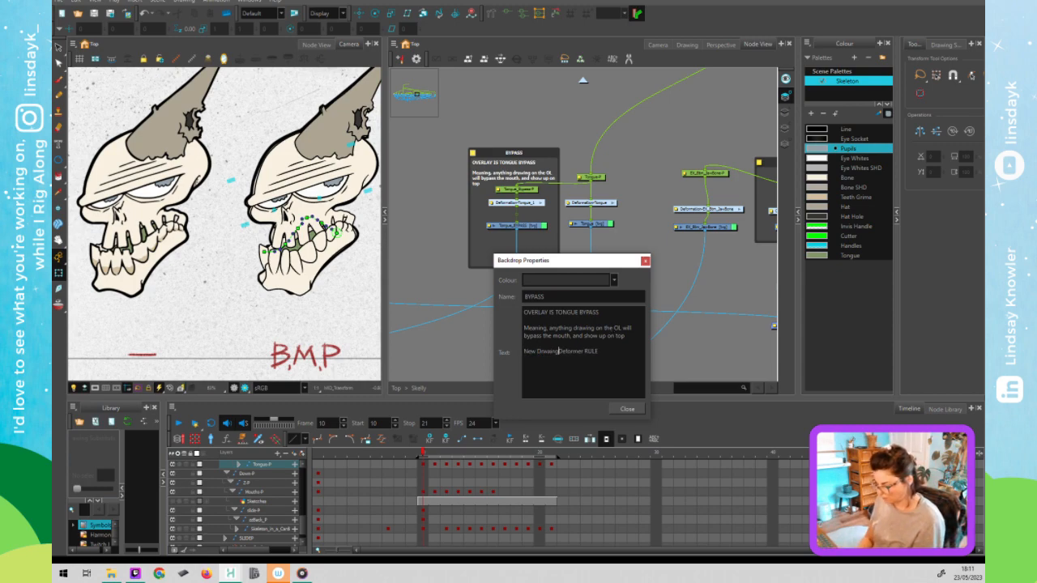
pyautogui.write('+ ')
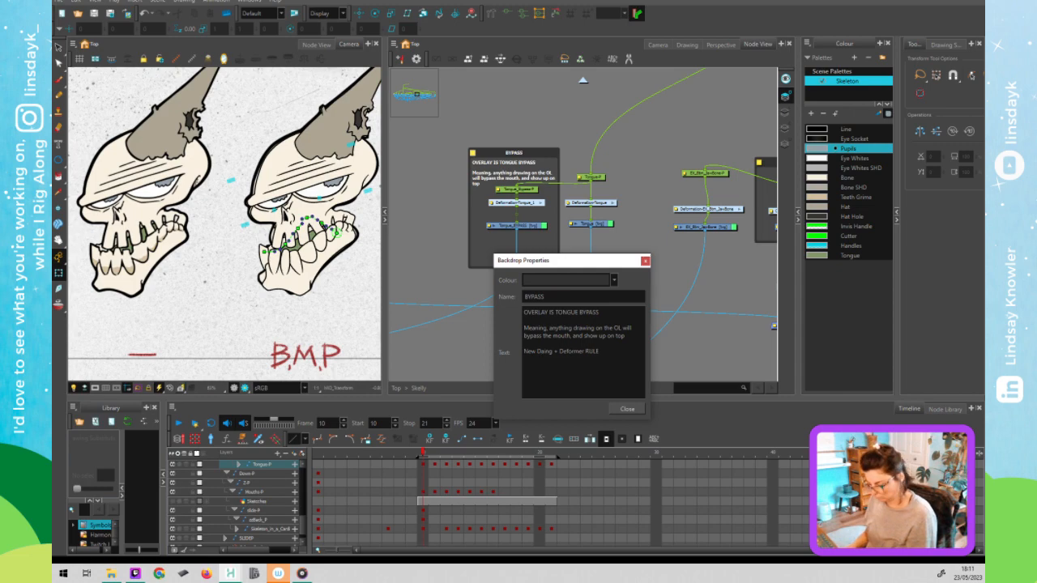
pyautogui.write('aw')
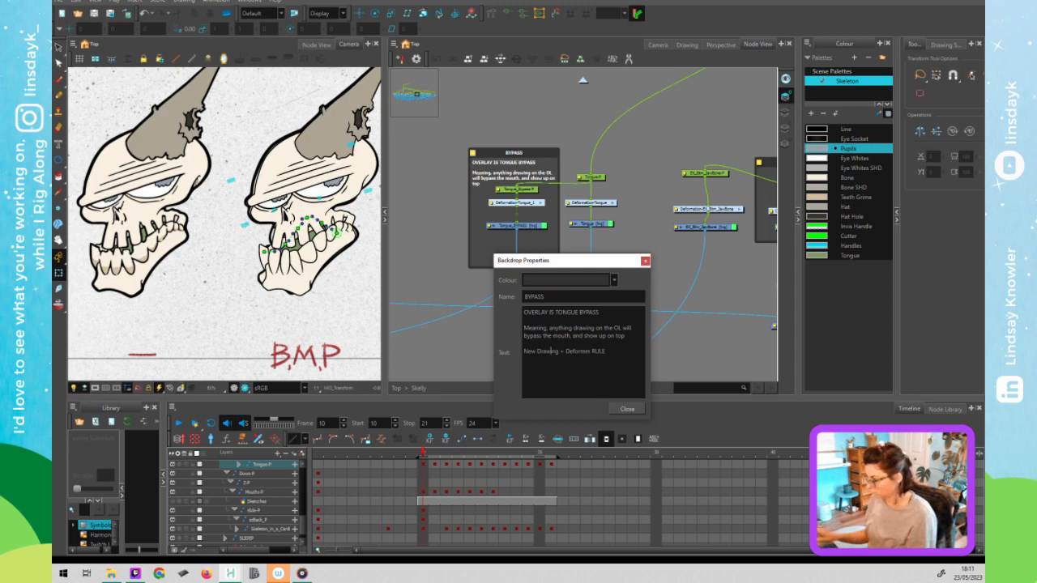
# Move the word RULE to the start of the new line and add "Deformer BYPASS" on the line below.
pyautogui.doubleClick(599, 350)
pyautogui.hotkey('ctrl', 'c')
pyautogui.press('BackSpace')
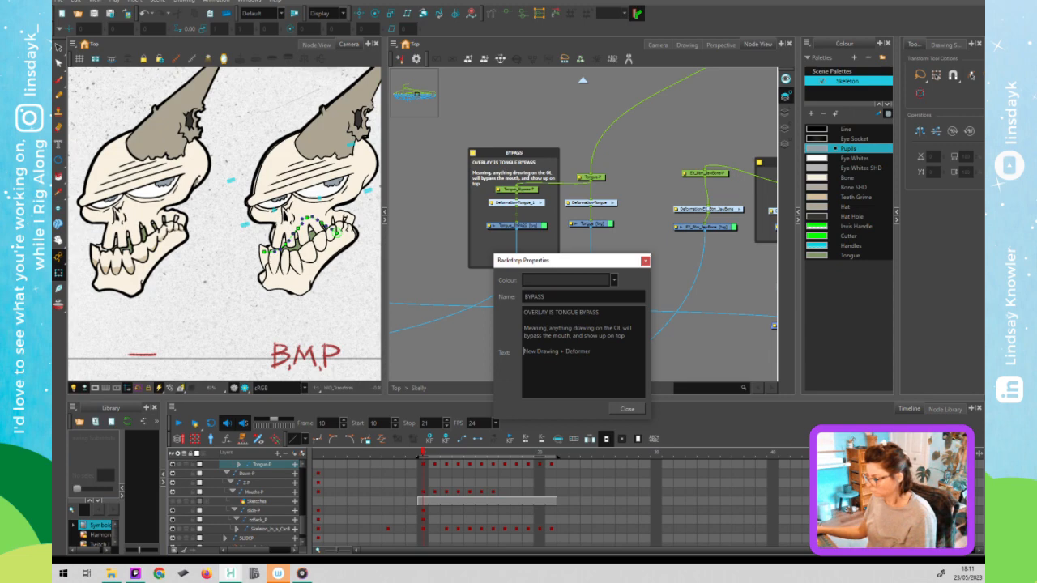
pyautogui.hotkey('ctrl', 'v')
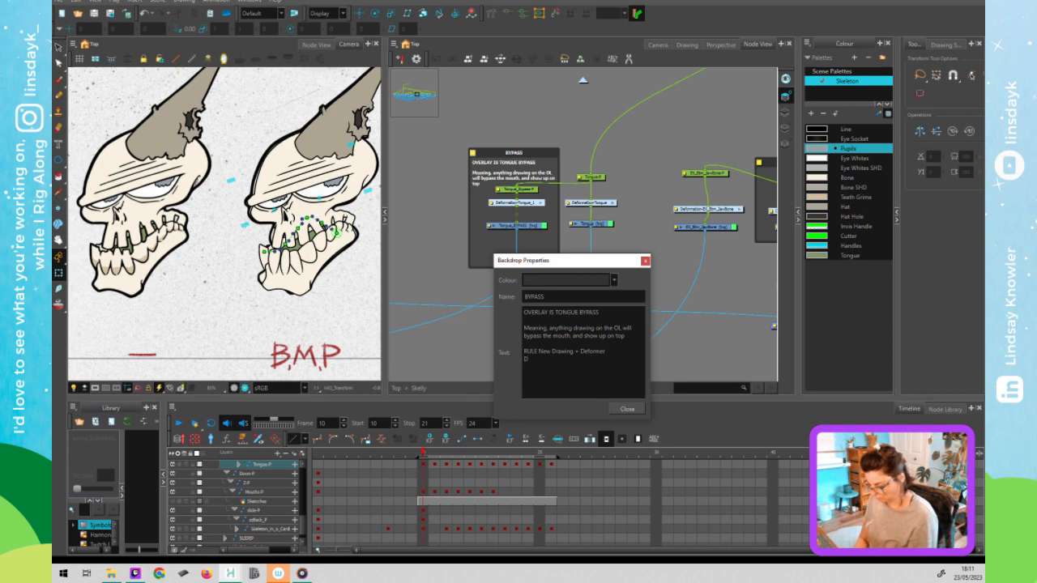
pyautogui.write('eformer')
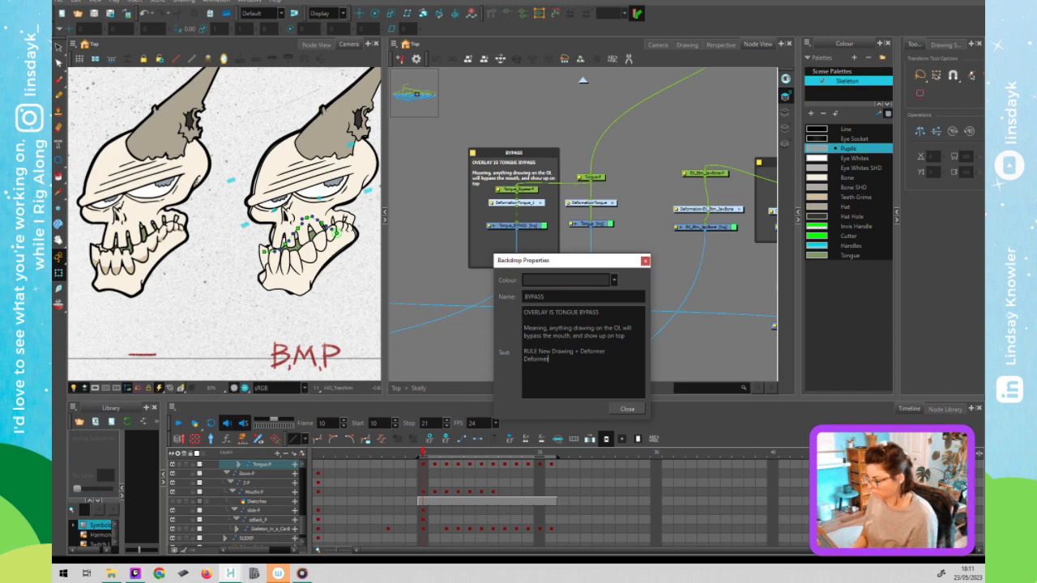
pyautogui.write(' OL')
pyautogui.press('BackSpace')
pyautogui.write('BYPA')
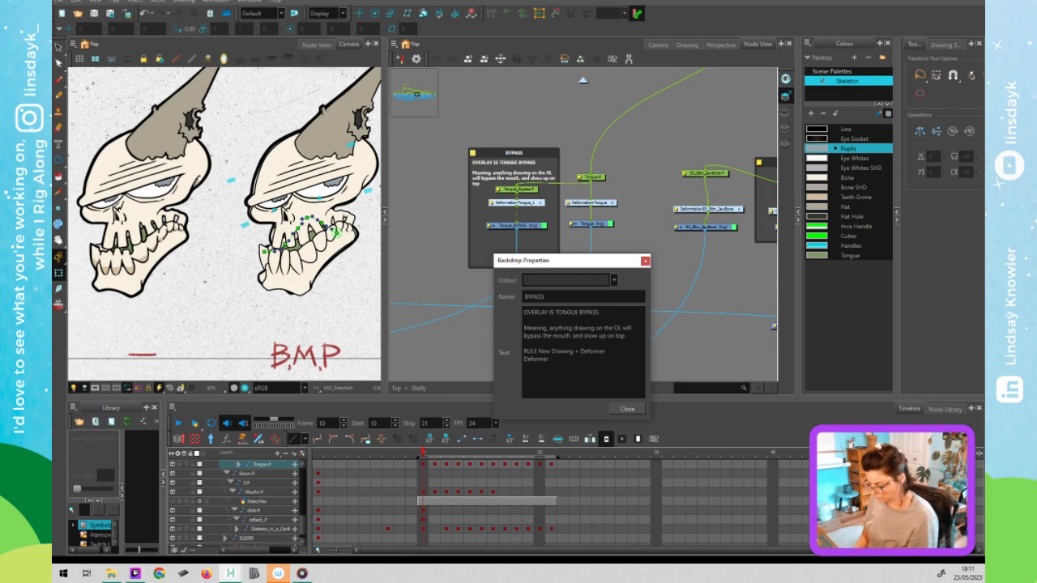
pyautogui.write('SS')
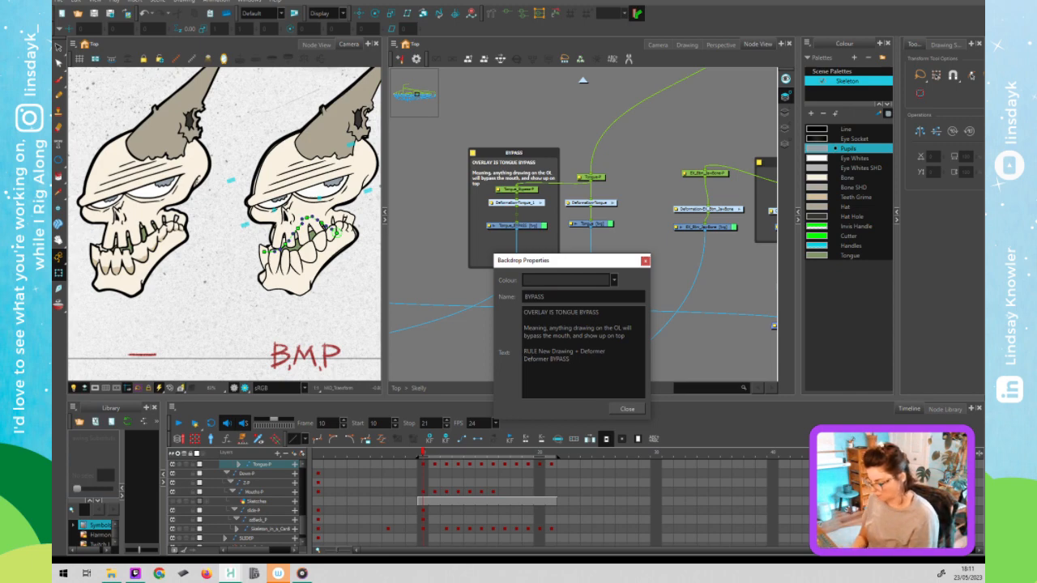
# Insert "If new drawing added, copy paste new" before BYPASS and delete the word Deformer from that line.
pyautogui.write('If new d')
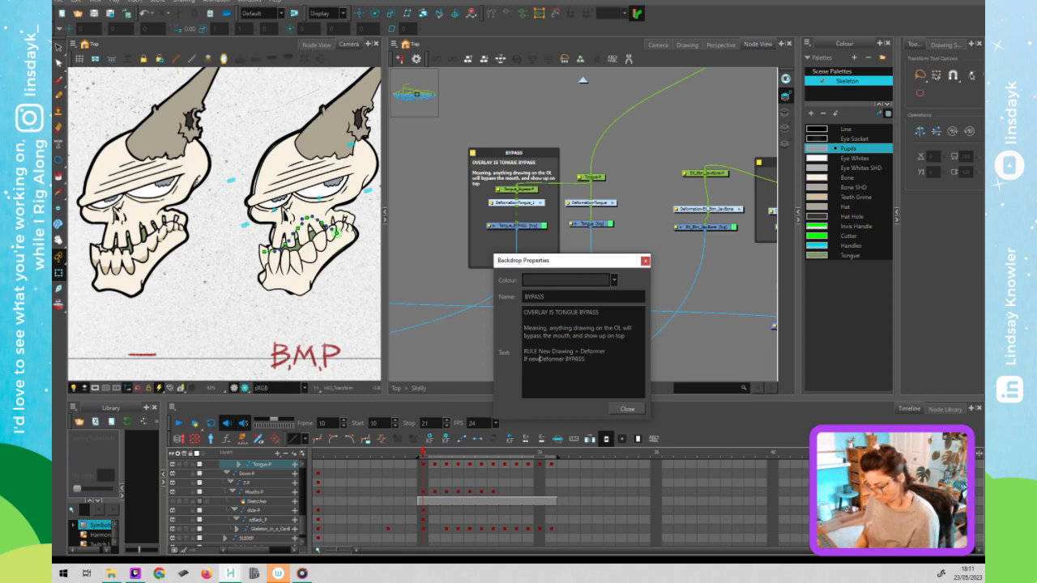
pyautogui.write('rawing added, copy paste new')
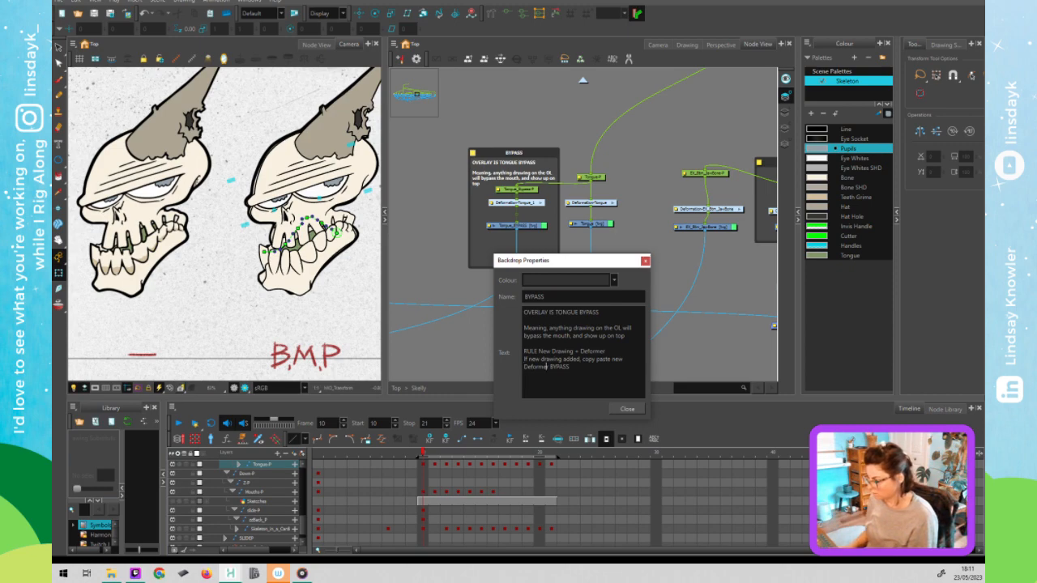
pyautogui.press('Delete')
pyautogui.press('Delete')
pyautogui.press('Delete')
pyautogui.press('Delete')
pyautogui.press('Delete')
pyautogui.press('Delete')
pyautogui.press('Delete')
pyautogui.press('Delete')
pyautogui.press('Delete')
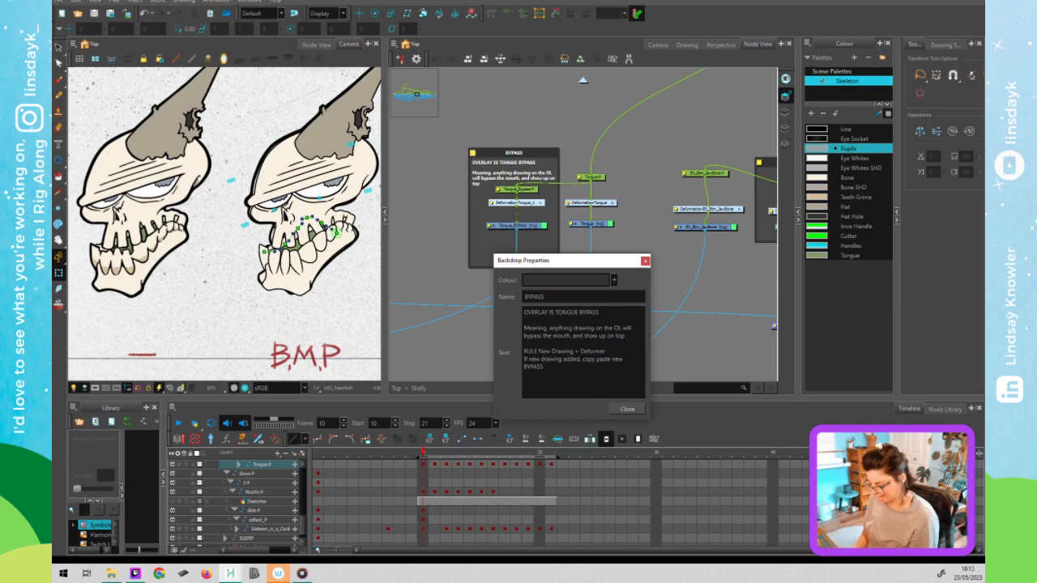
# Complete the instruction as "If new tongue drawing added, copy paste new tongue OL BYPASS Deformer".
pyautogui.write('tongue D')
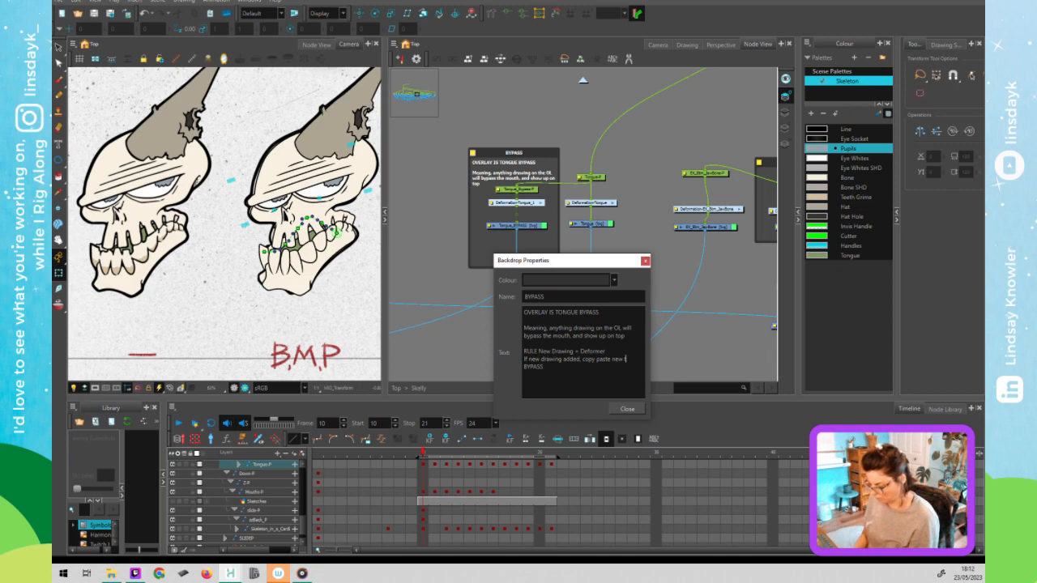
pyautogui.press('BackSpace')
pyautogui.write('OL')
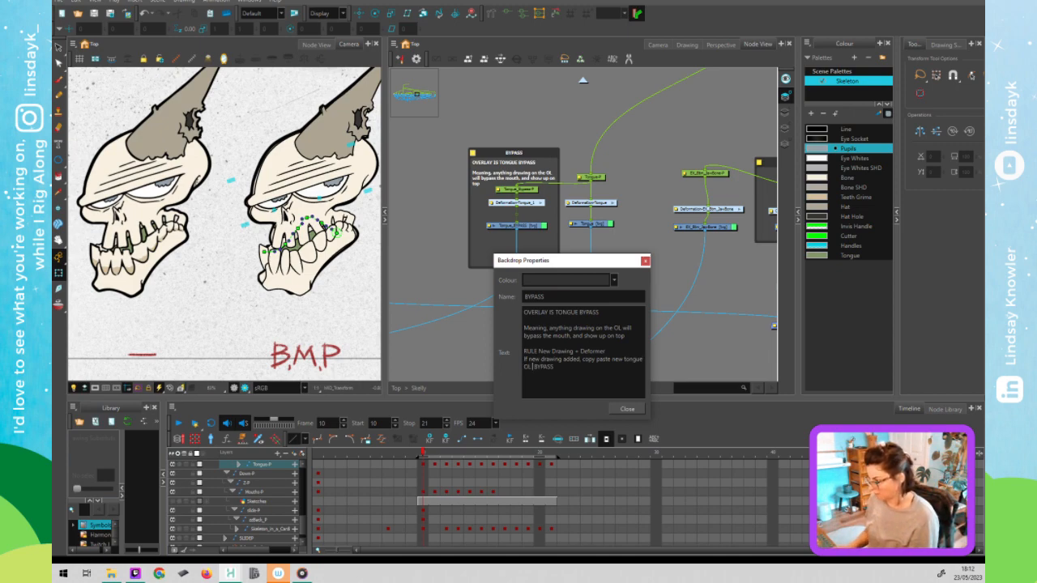
pyautogui.click(553, 367)
pyautogui.write('Deformer')
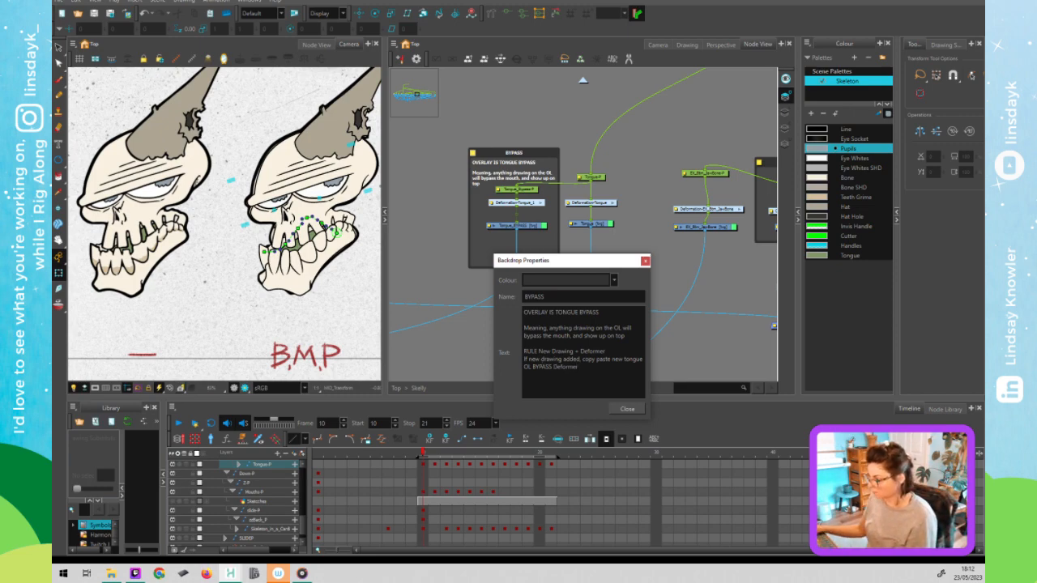
pyautogui.click(541, 358)
pyautogui.write('tongue')
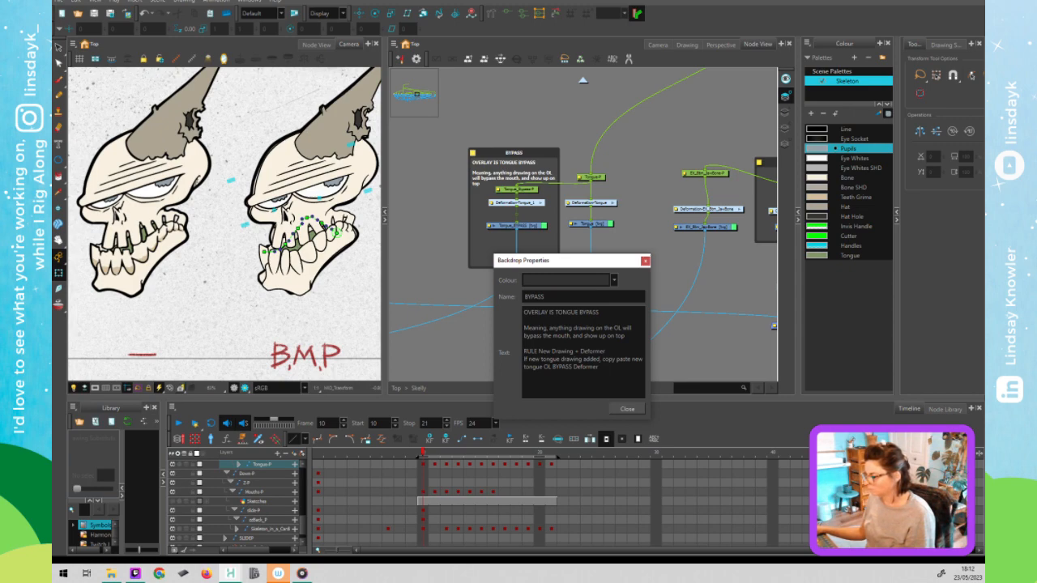
# Reword the instruction's ending to "tongue Deformer to Tongue OL BYPASS" and close the backdrop properties.
pyautogui.hotkey('ctrl', 'shift', 'Left')
pyautogui.press('BackSpace')
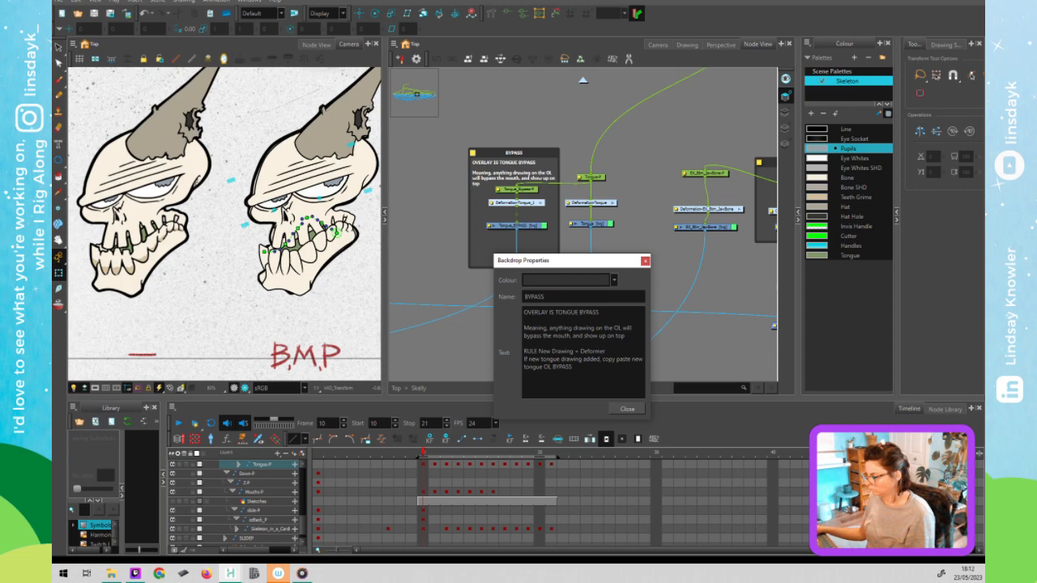
pyautogui.write('Deformer ')
pyautogui.write('to: ')
pyautogui.write('Tongue')
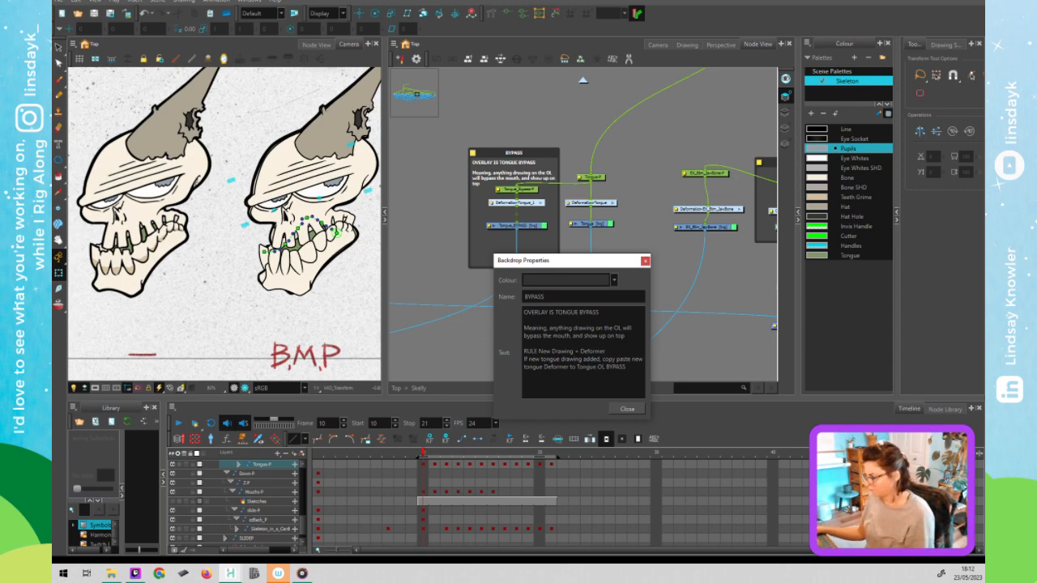
pyautogui.click(625, 408)
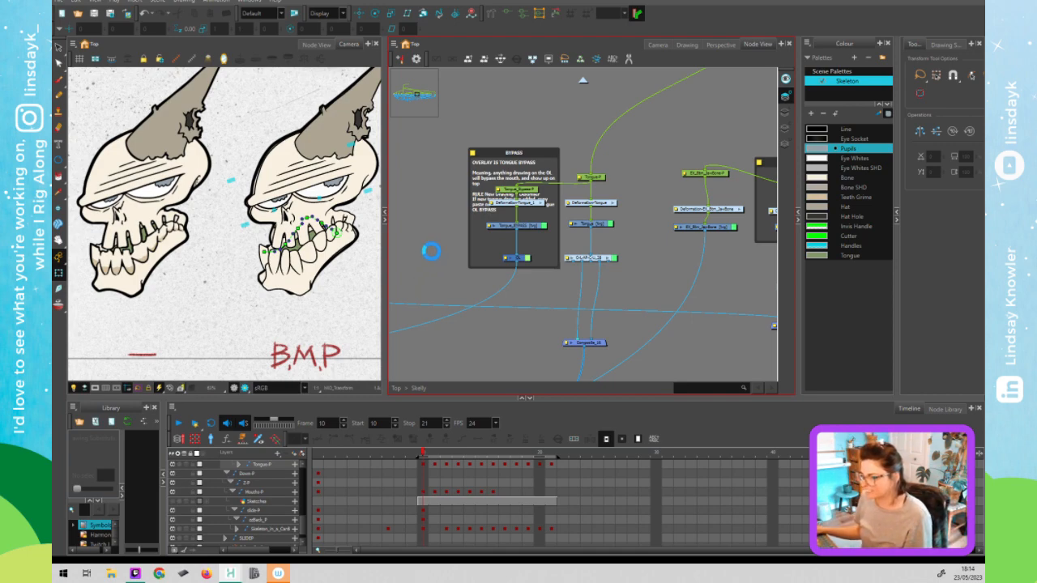
pyautogui.click(478, 413)
pyautogui.click(452, 341)
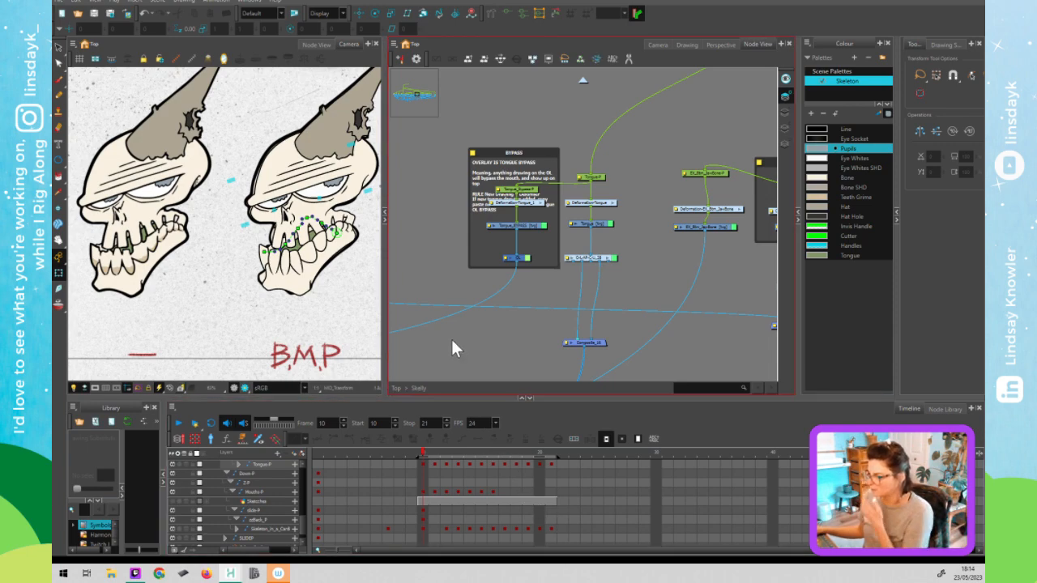
pyautogui.scroll(-3, 452, 340)
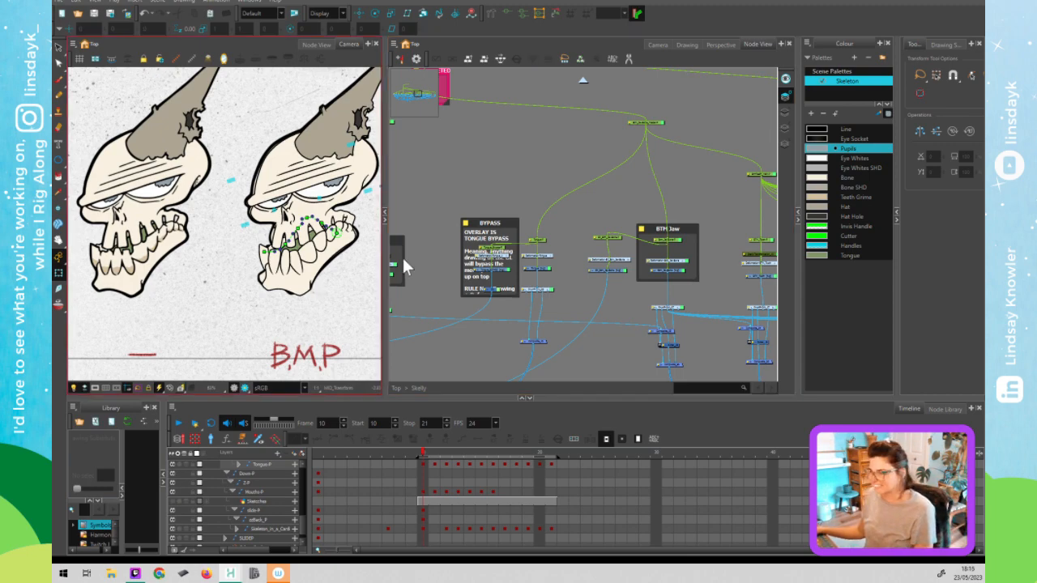
pyautogui.click(427, 254)
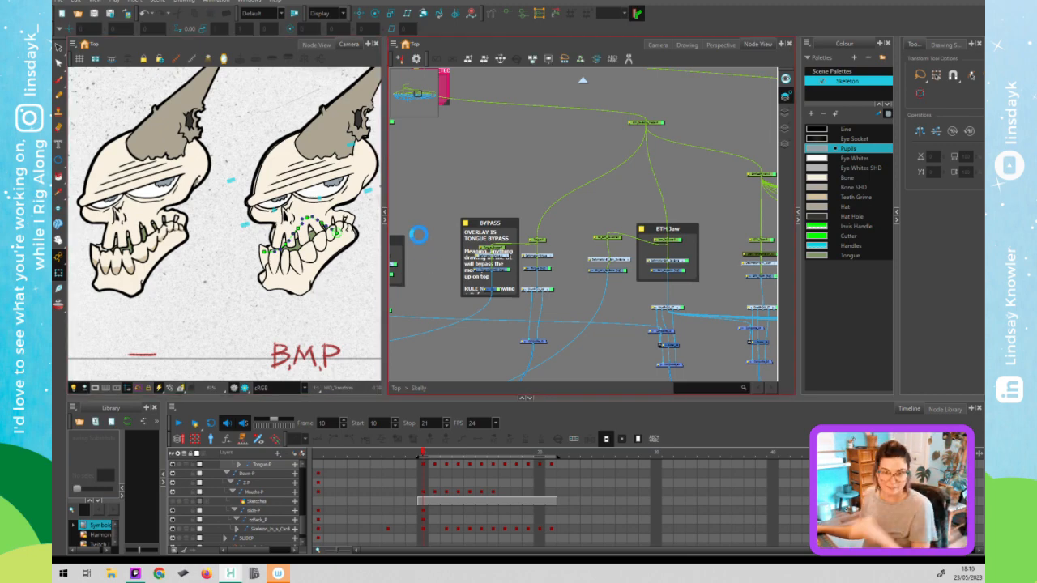